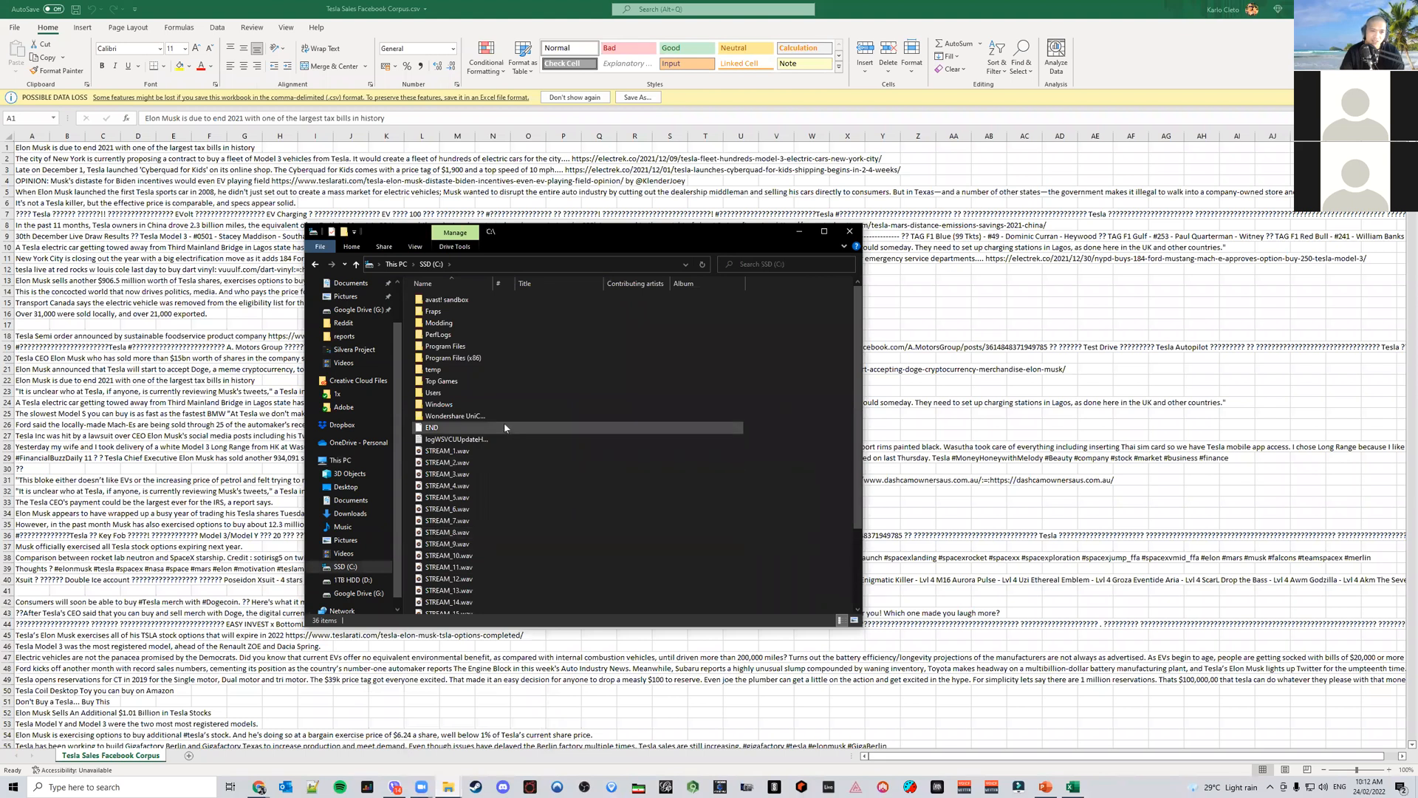
Search the C drive for cowo and browse the Desktop and Downloads folders looking for the Cowo program
click(766, 264)
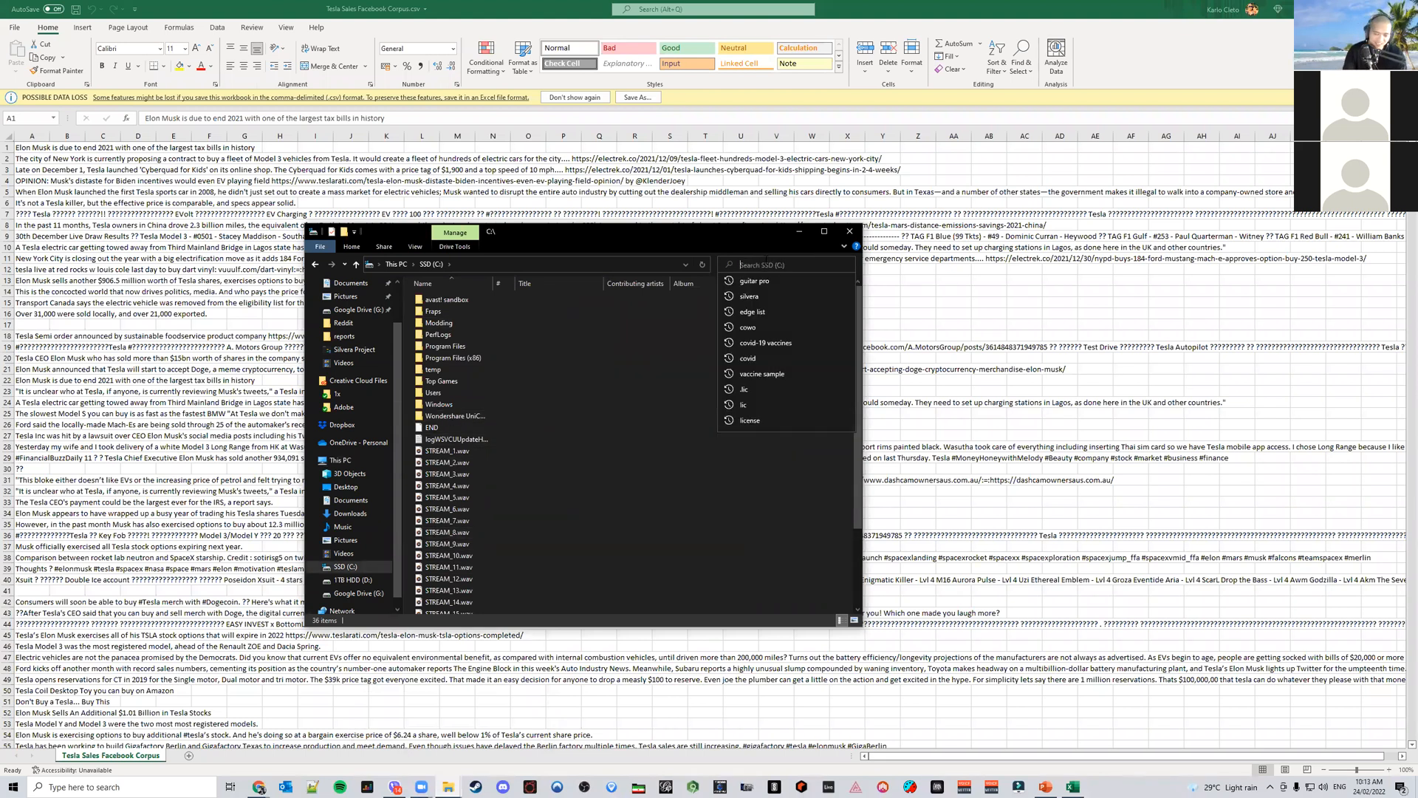
text(cowo)
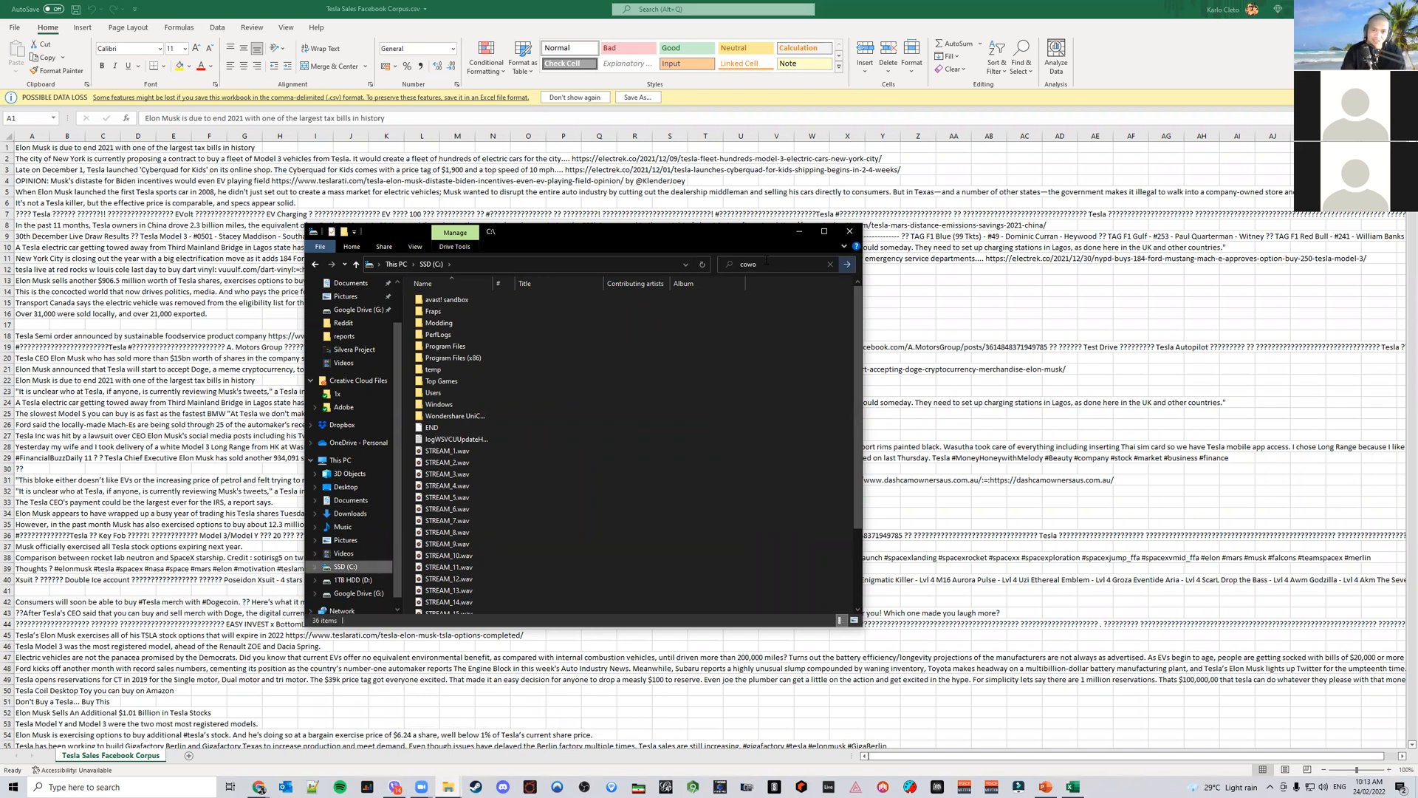
key(Return)
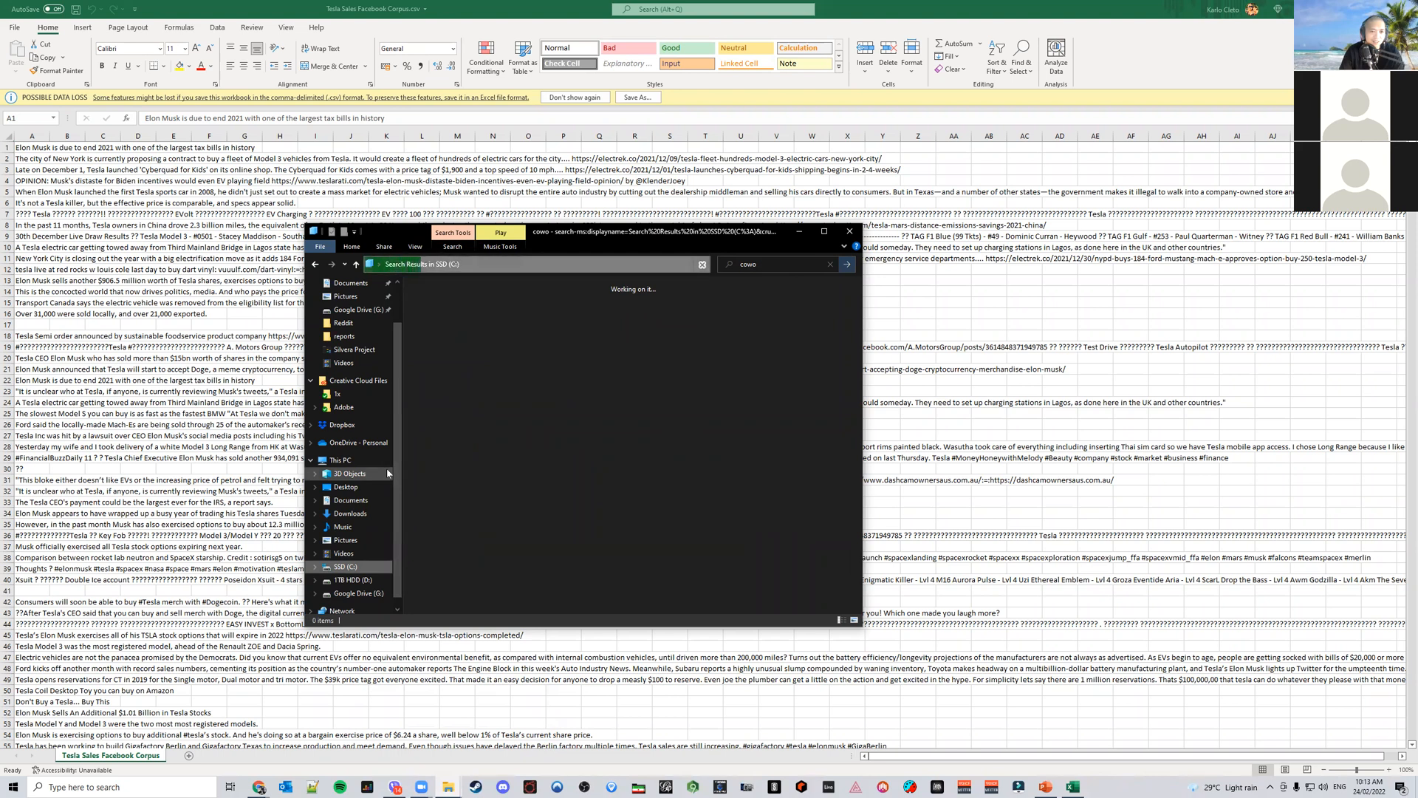
key(ctrl+n)
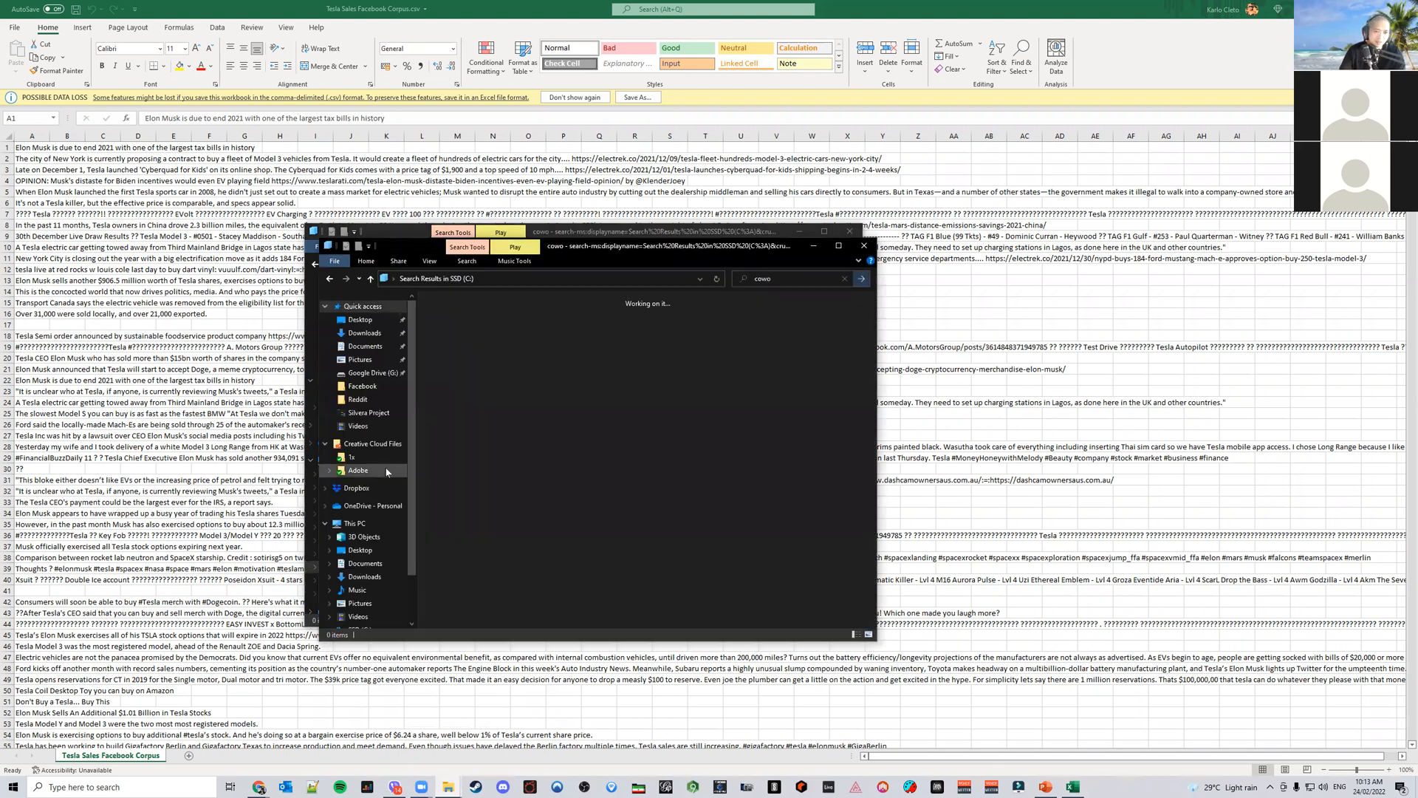
click(360, 319)
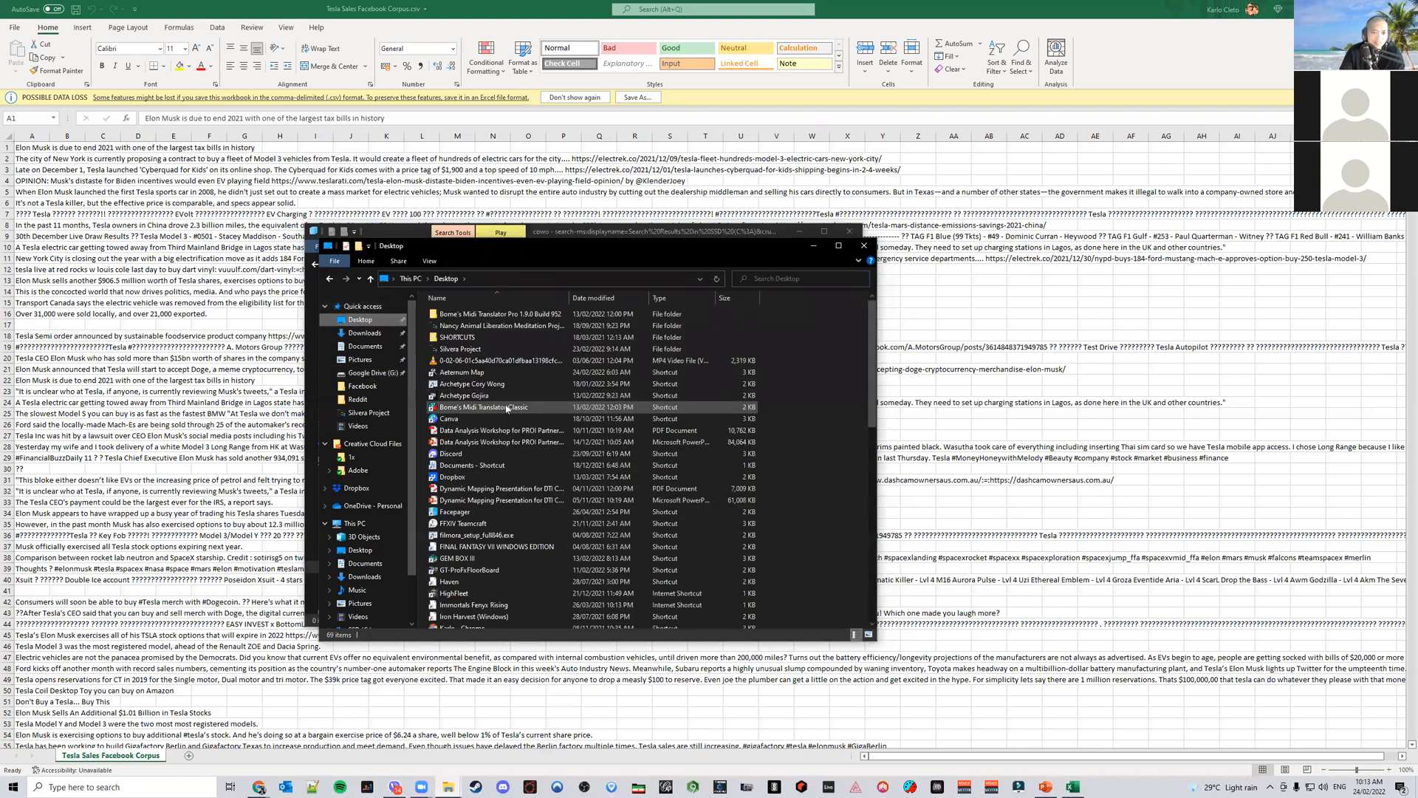
scroll(539, 473, down, 13)
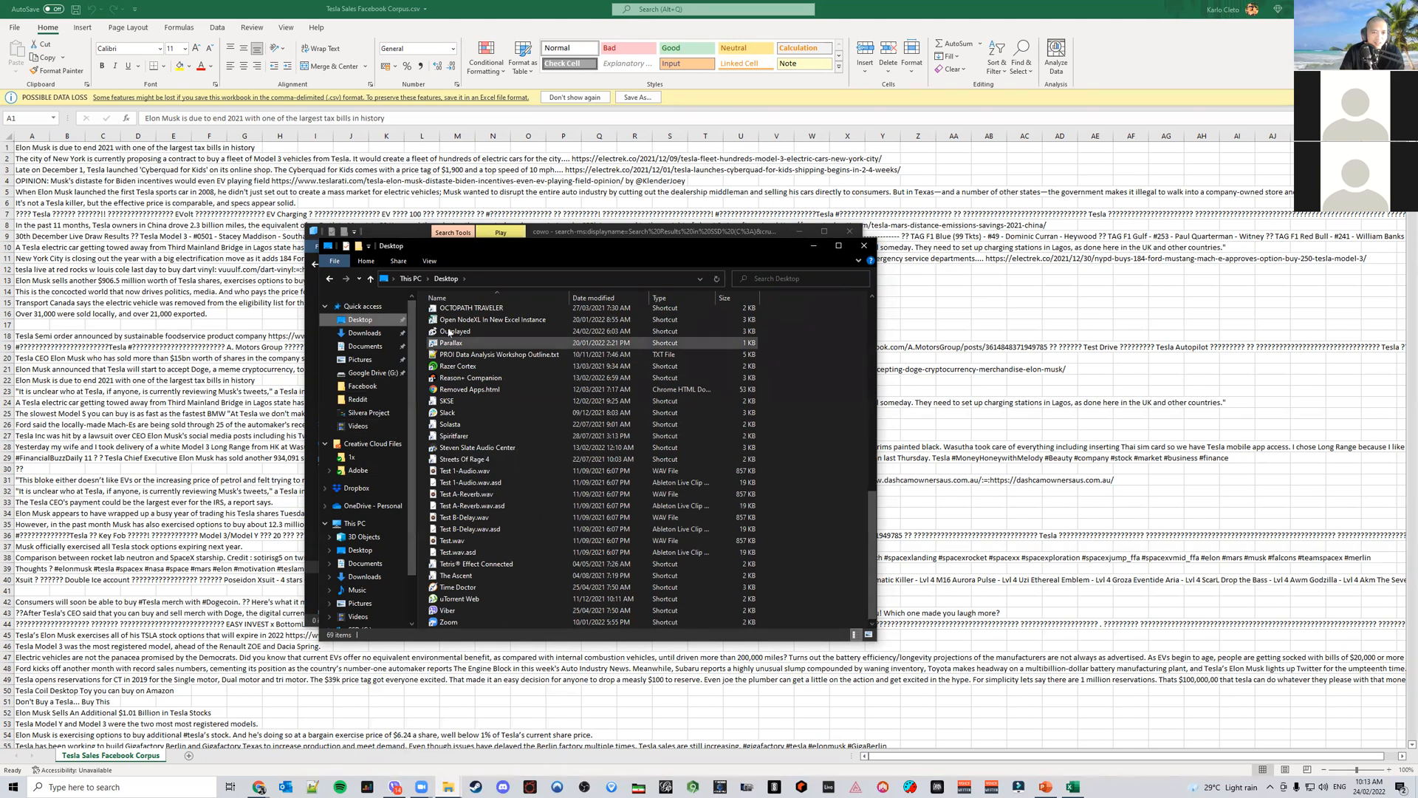
click(636, 230)
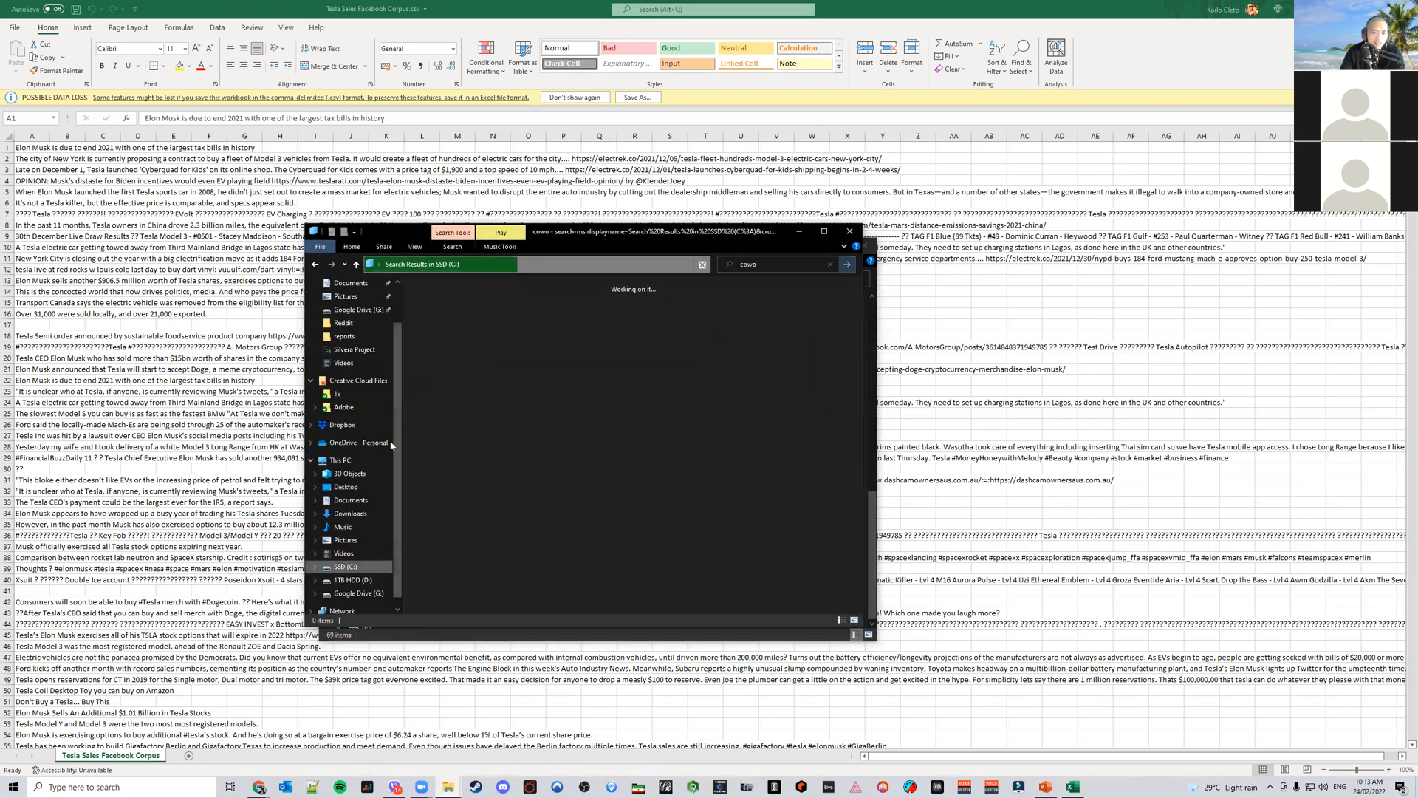
click(364, 515)
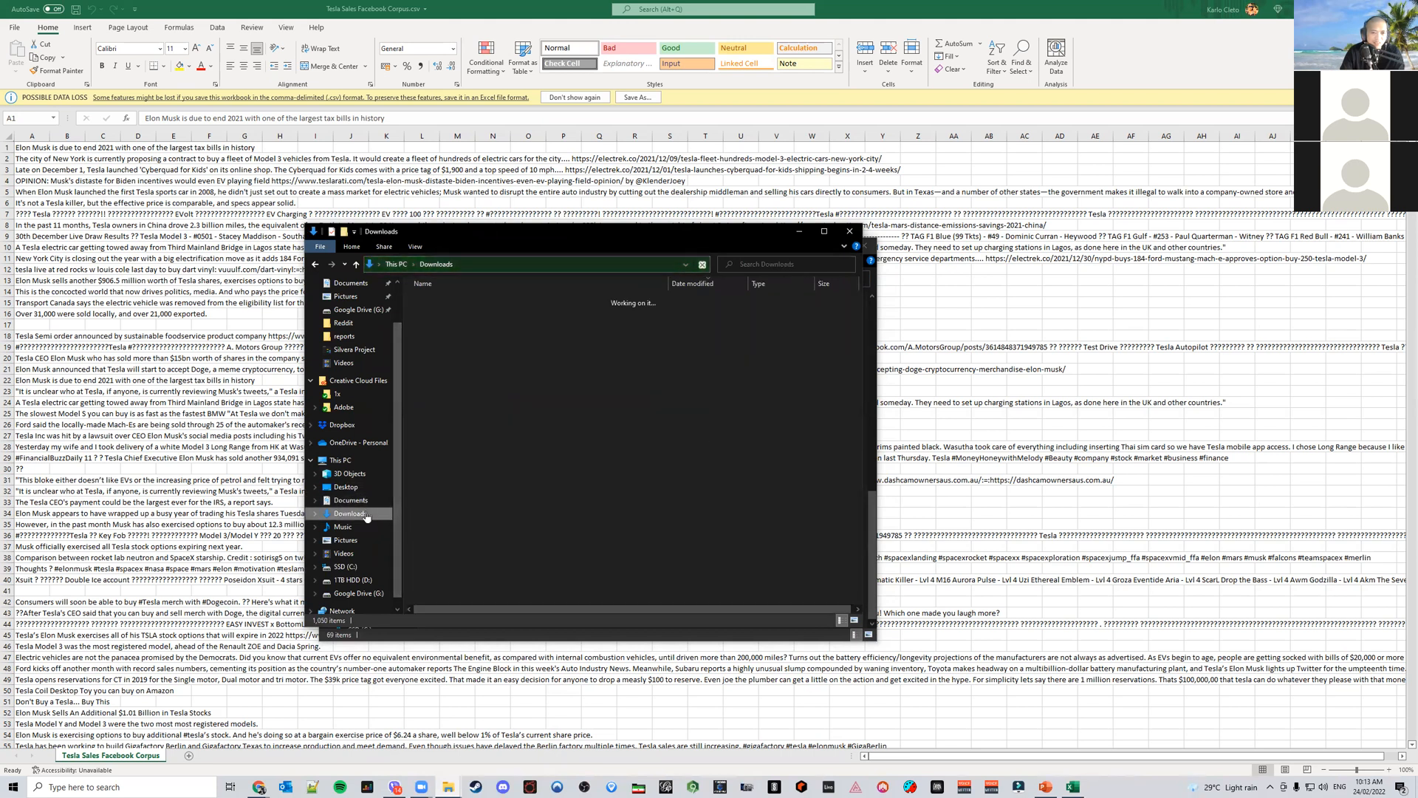
Search the Downloads folder for cowo and launch the Cowo application
click(774, 266)
text(cowo)
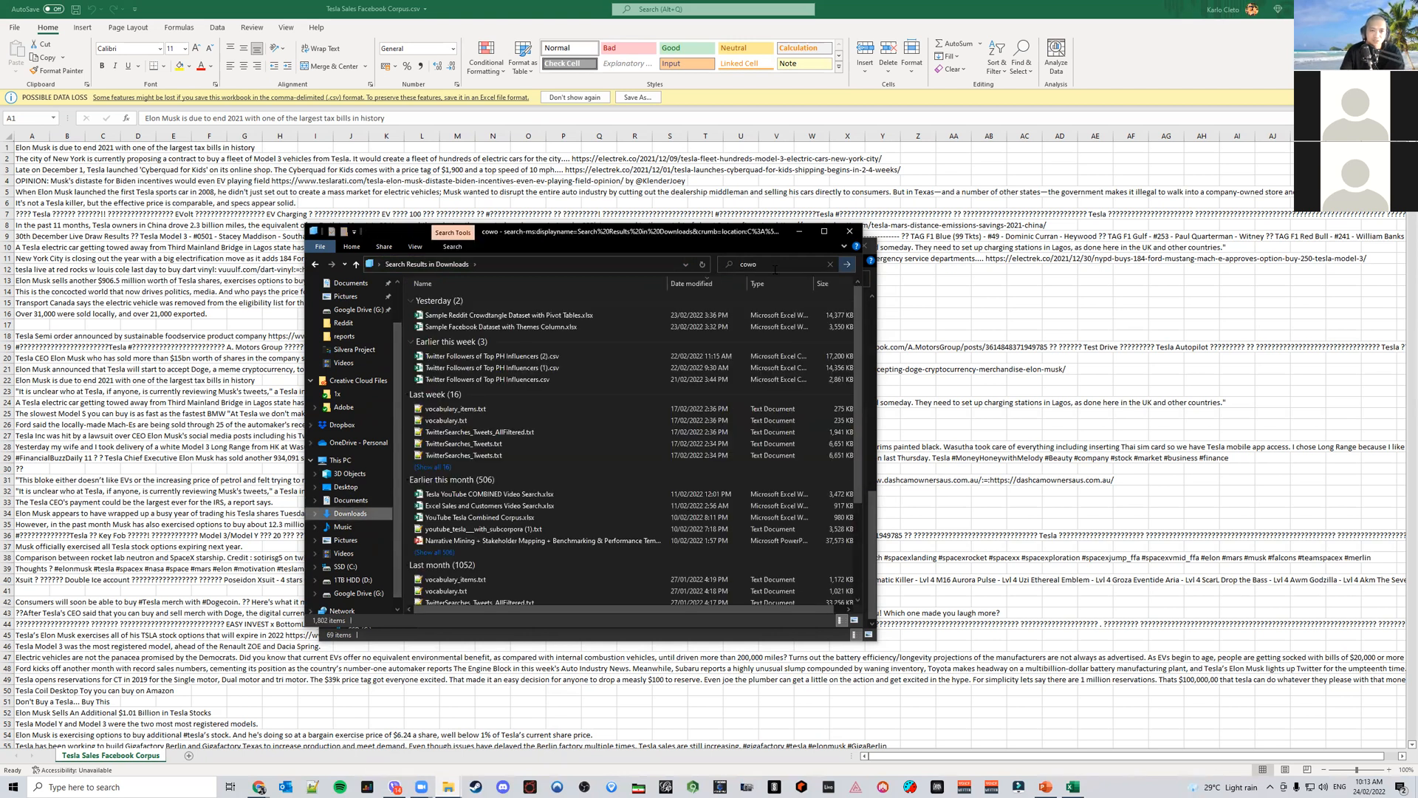
click(763, 264)
text(cowo)
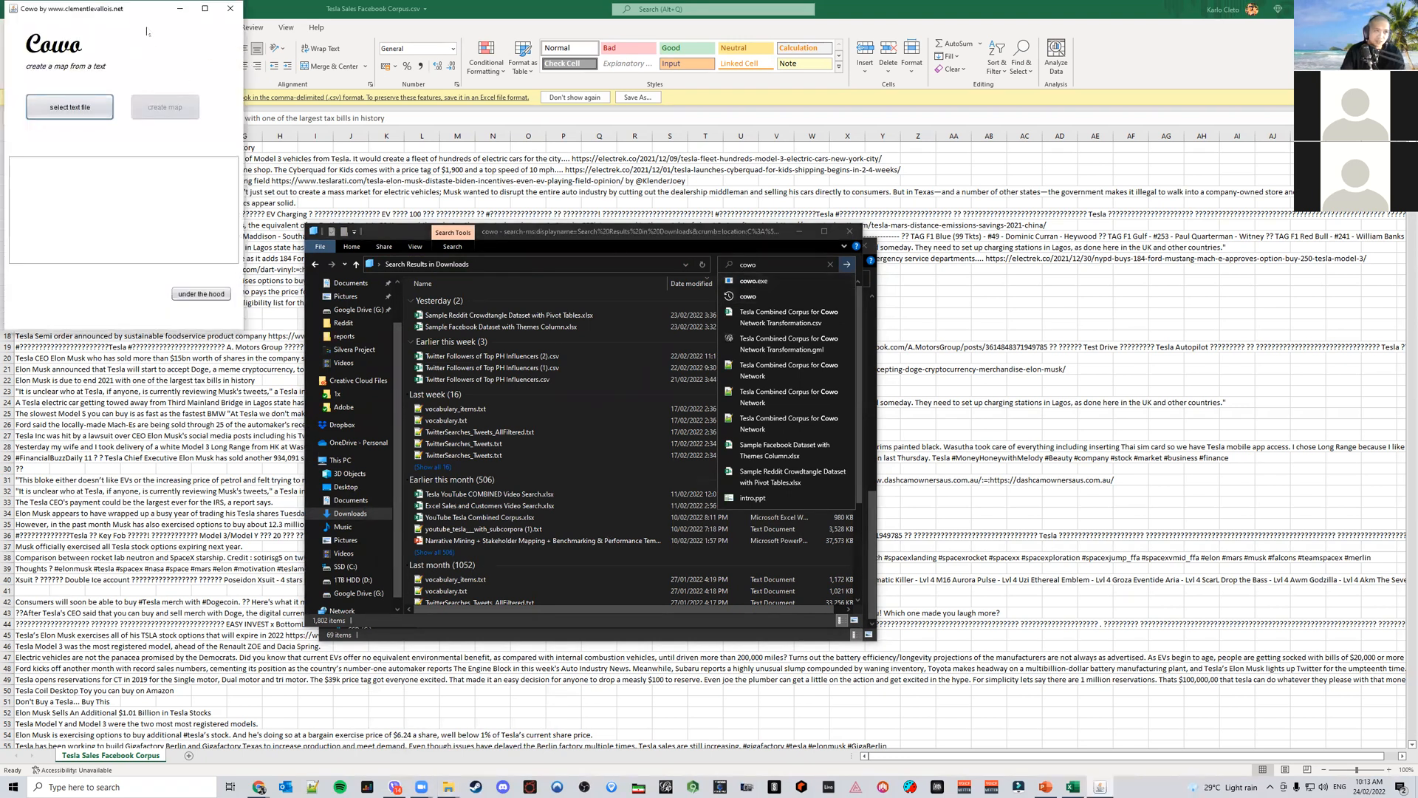
Arrange the Cowo window in the middle and move the File Explorer window aside
drag(137, 16, 558, 259)
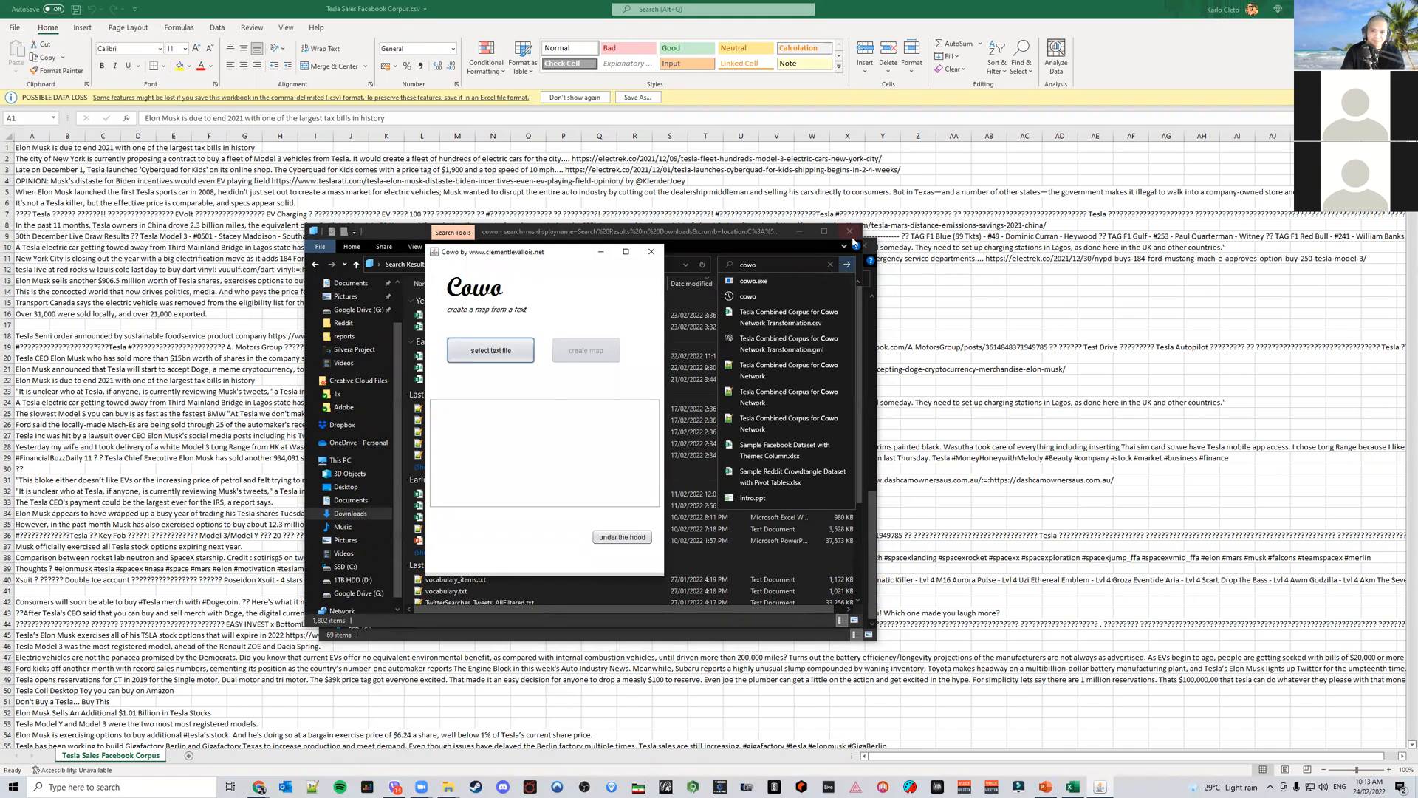
click(850, 233)
drag(788, 251, 1190, 245)
click(605, 292)
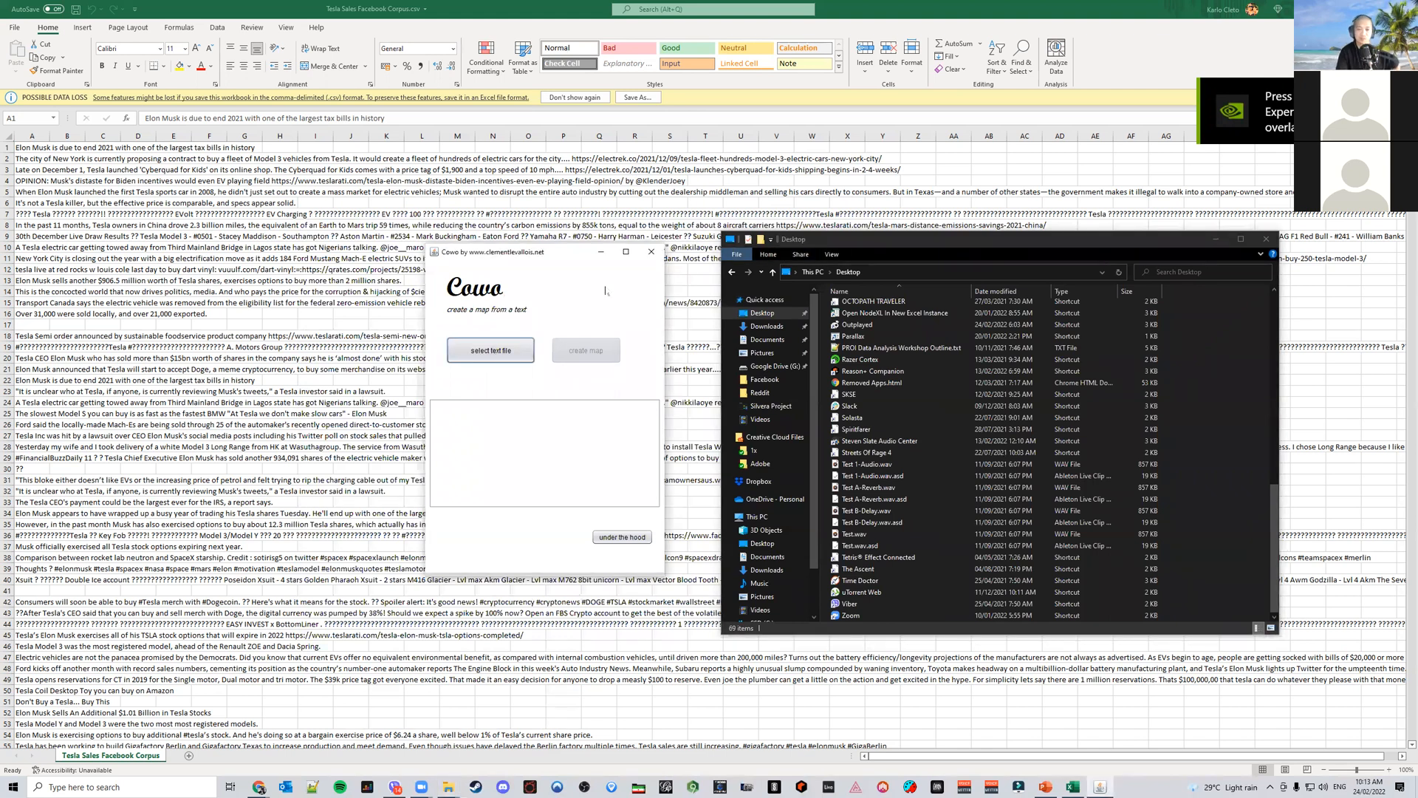
Start selecting a text file in Cowo and switch the file browser to the Downloads folder
click(511, 353)
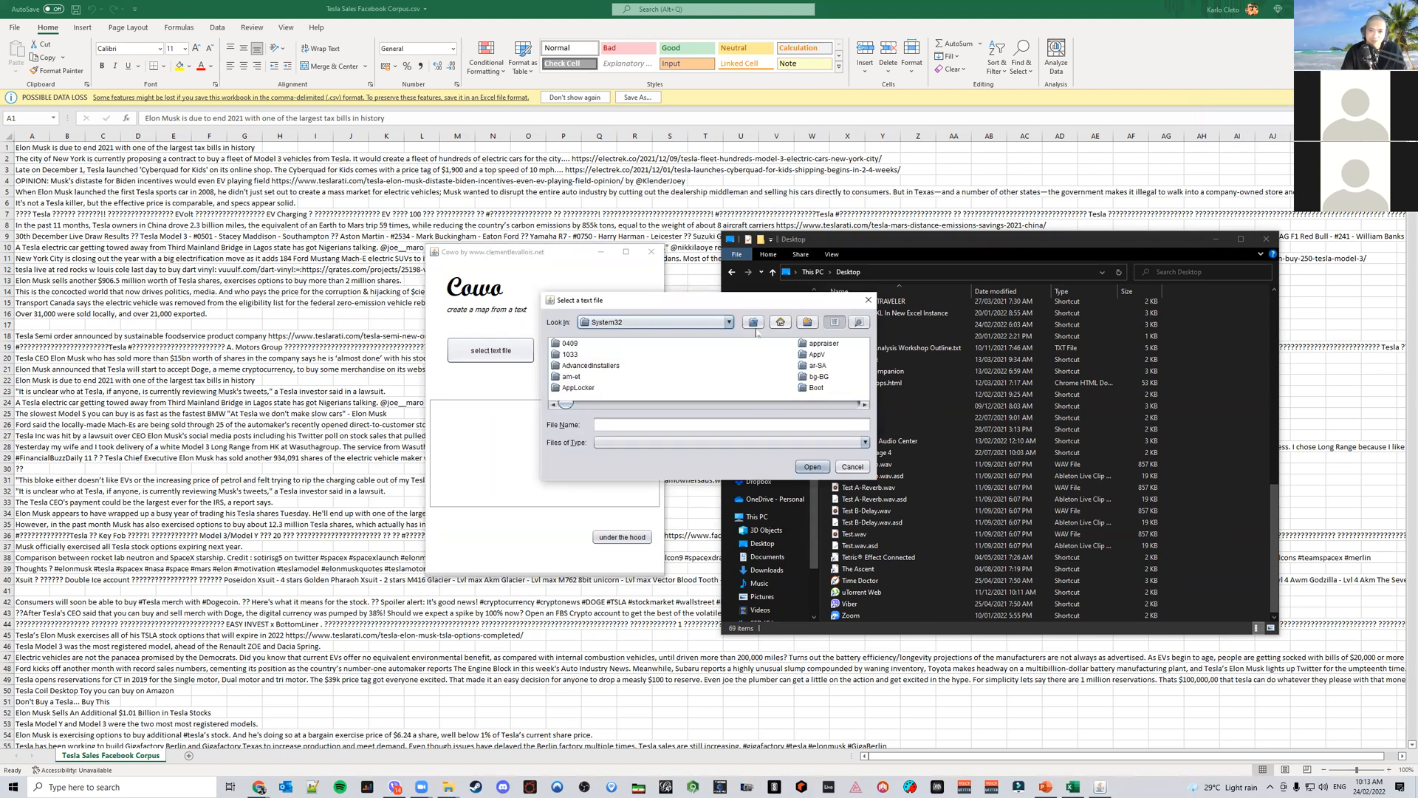
click(727, 322)
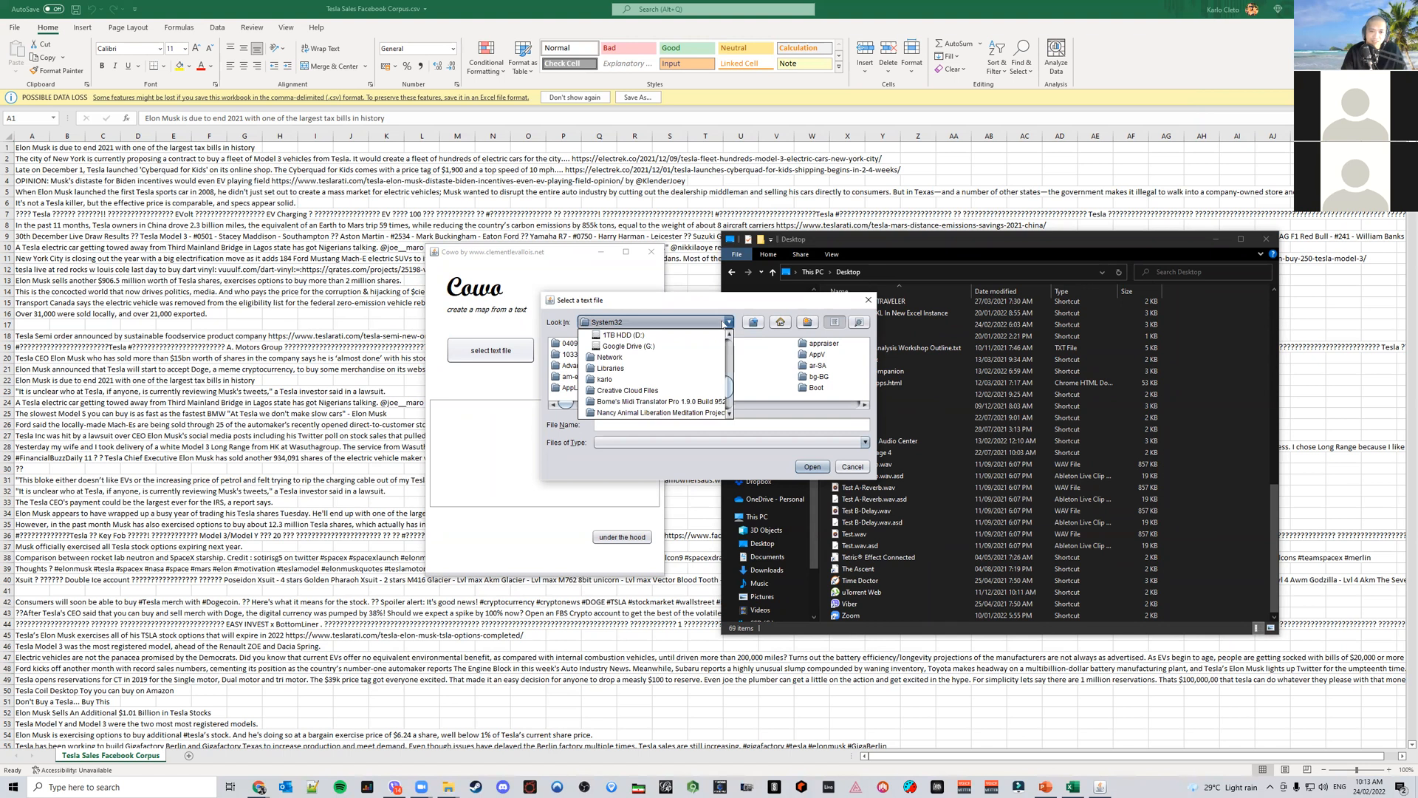
scroll(692, 399, down, 2)
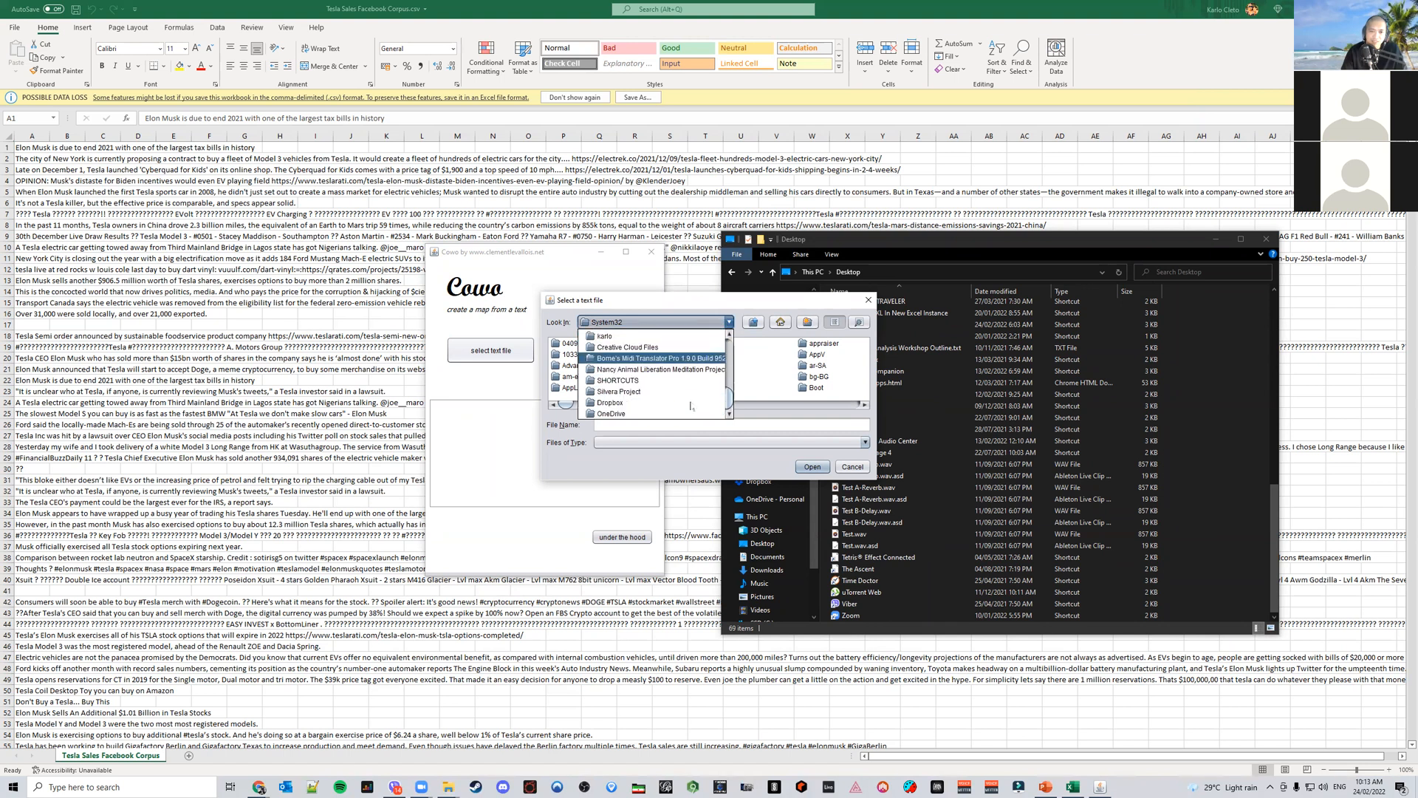
scroll(691, 406, up, 3)
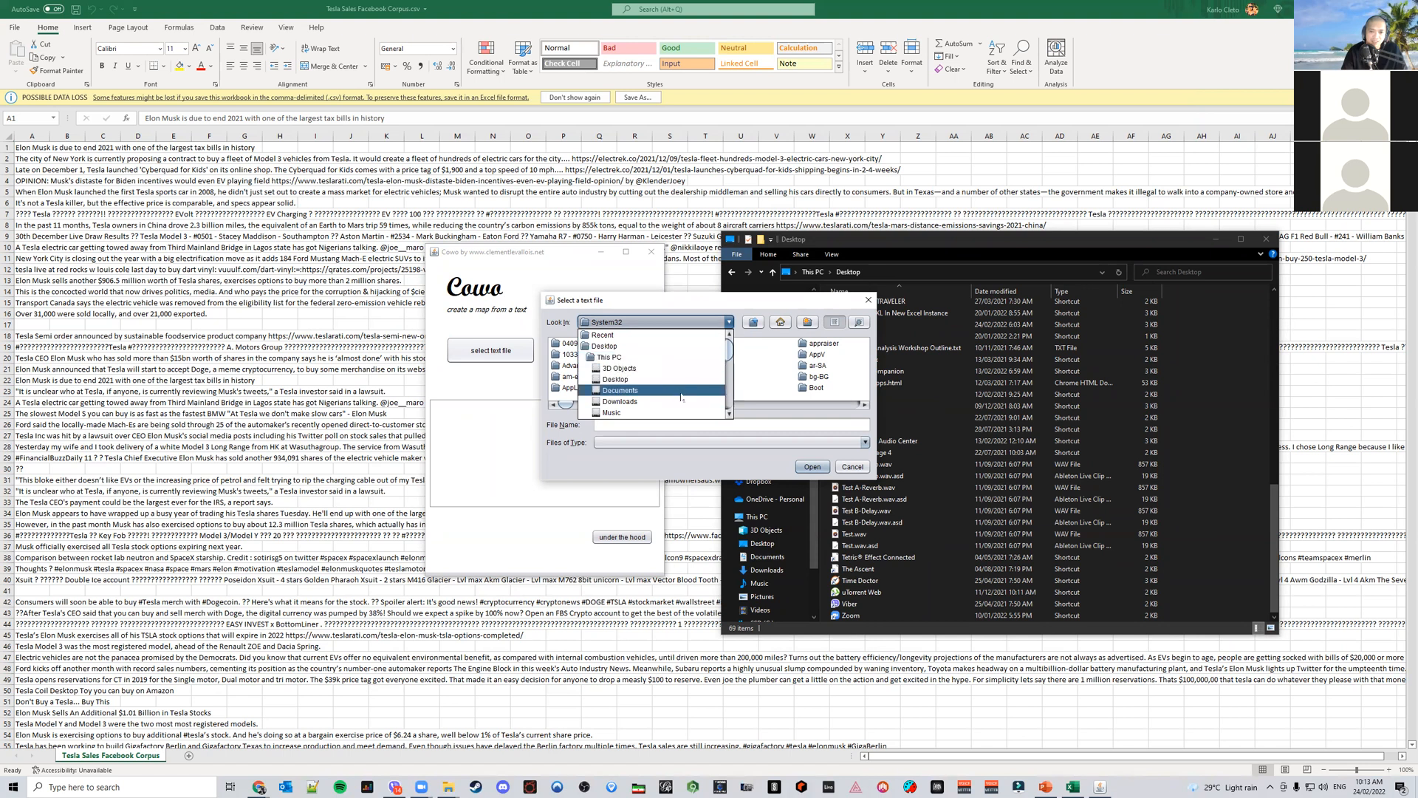
click(684, 402)
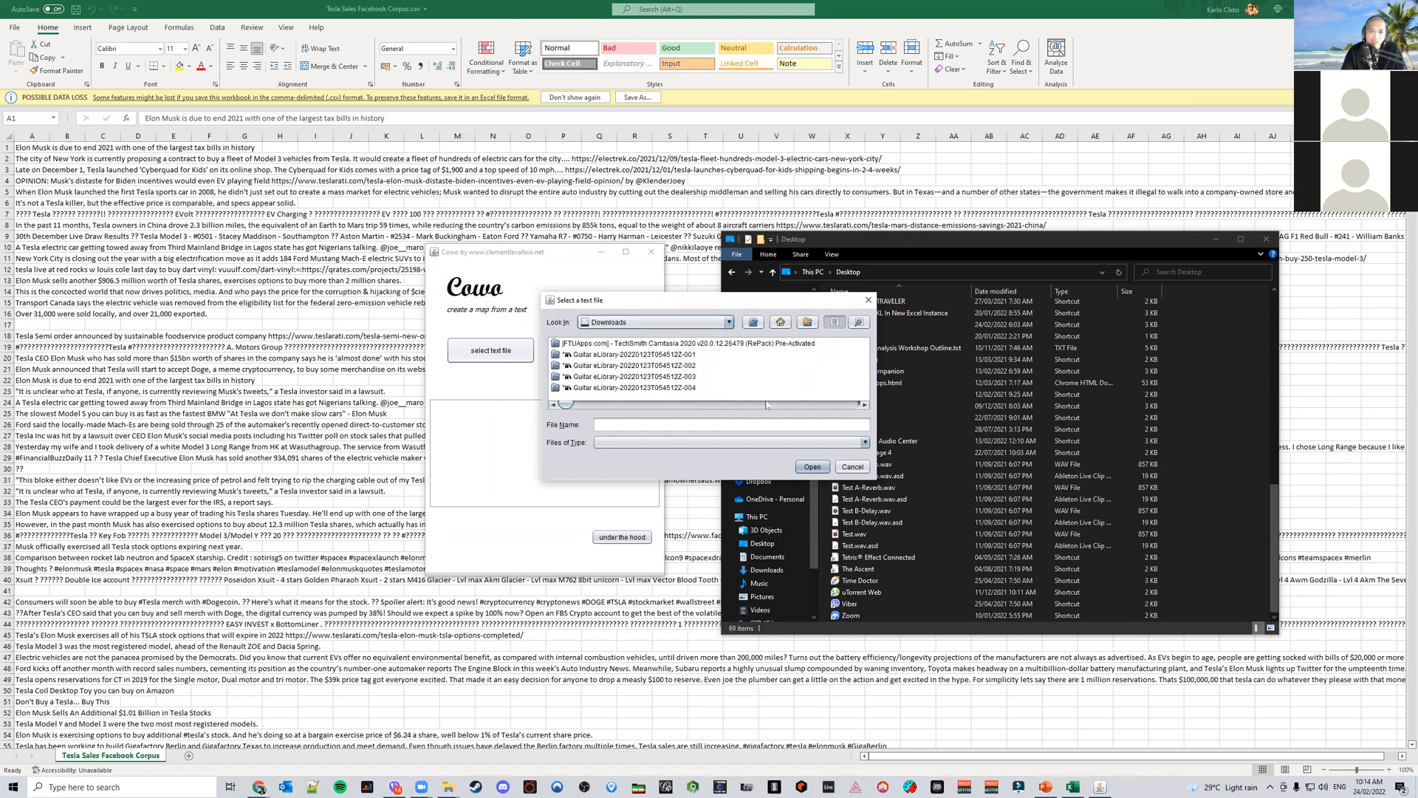
scroll(772, 399, down, 3)
scroll(775, 386, down, 2)
scroll(776, 385, up, 3)
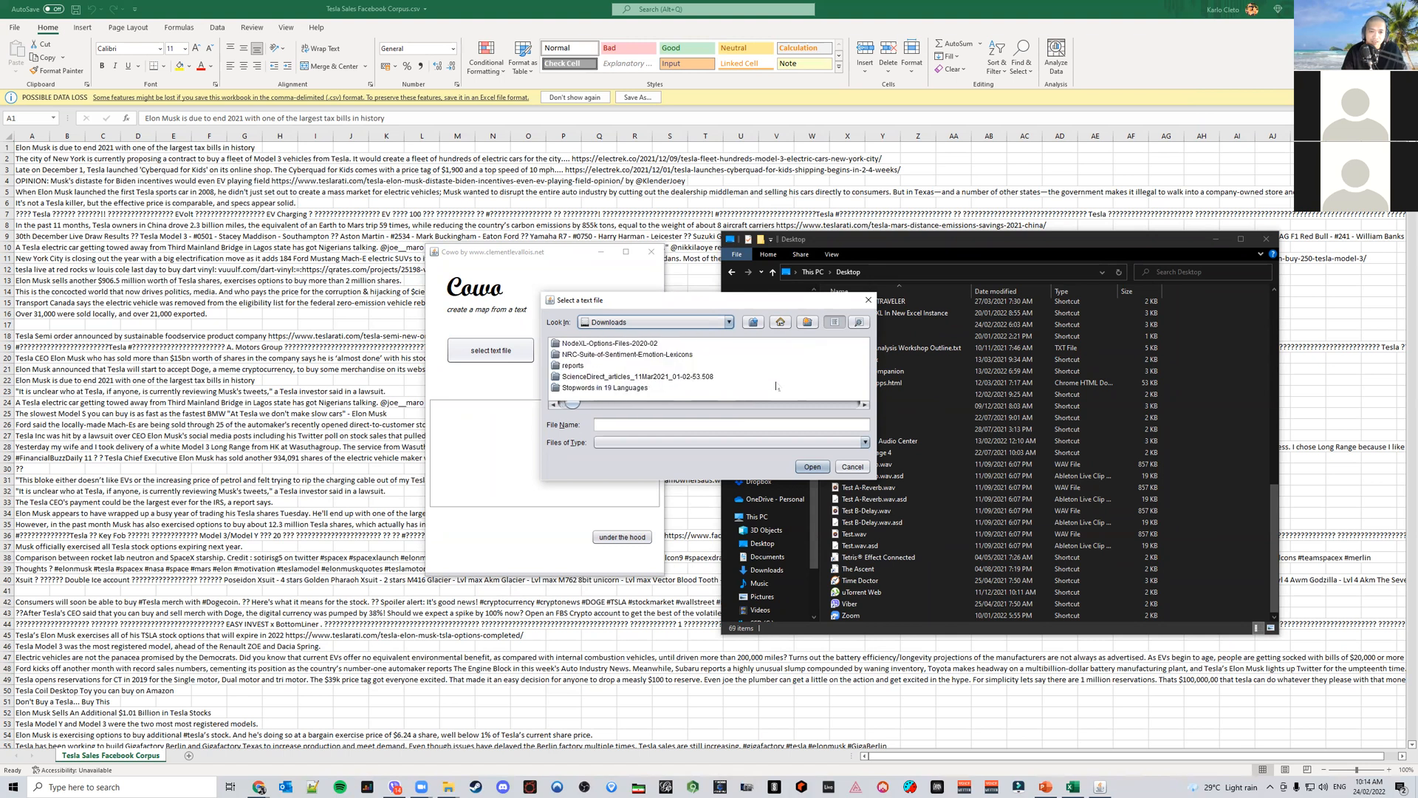
scroll(776, 386, up, 1)
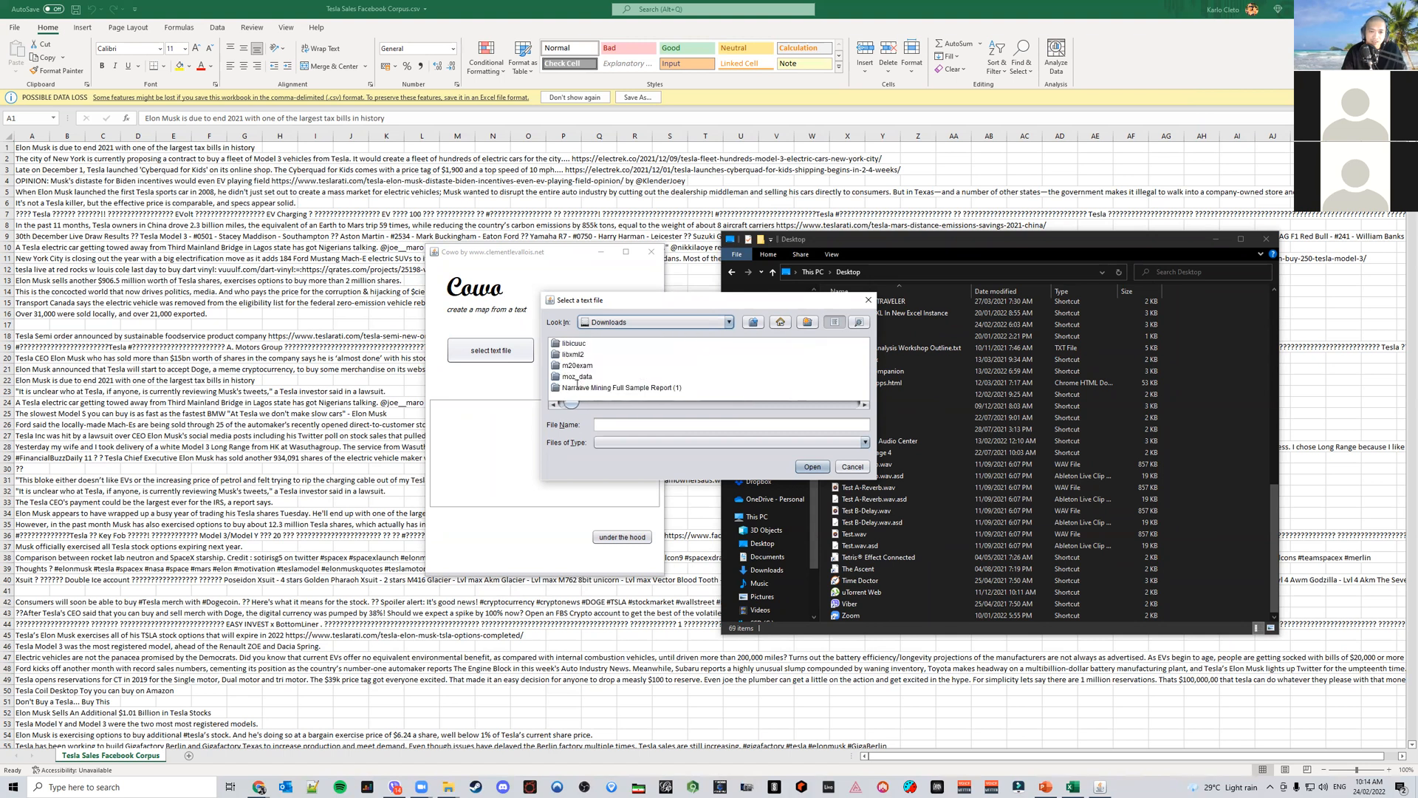
Browse into the Facebook data folder and open Tesla Sales Facebook Corpus.csv as the text file
click(574, 377)
double_click(558, 378)
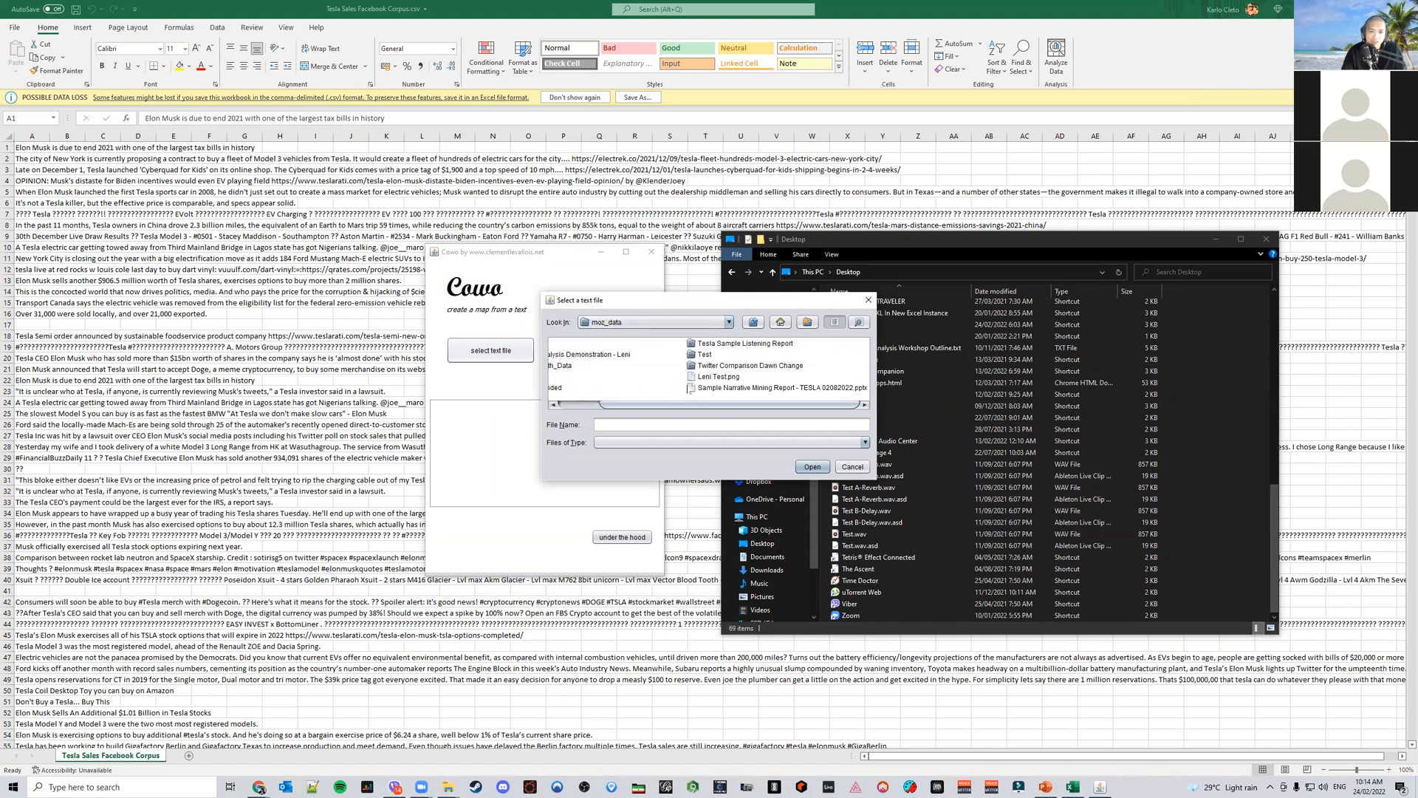
double_click(728, 345)
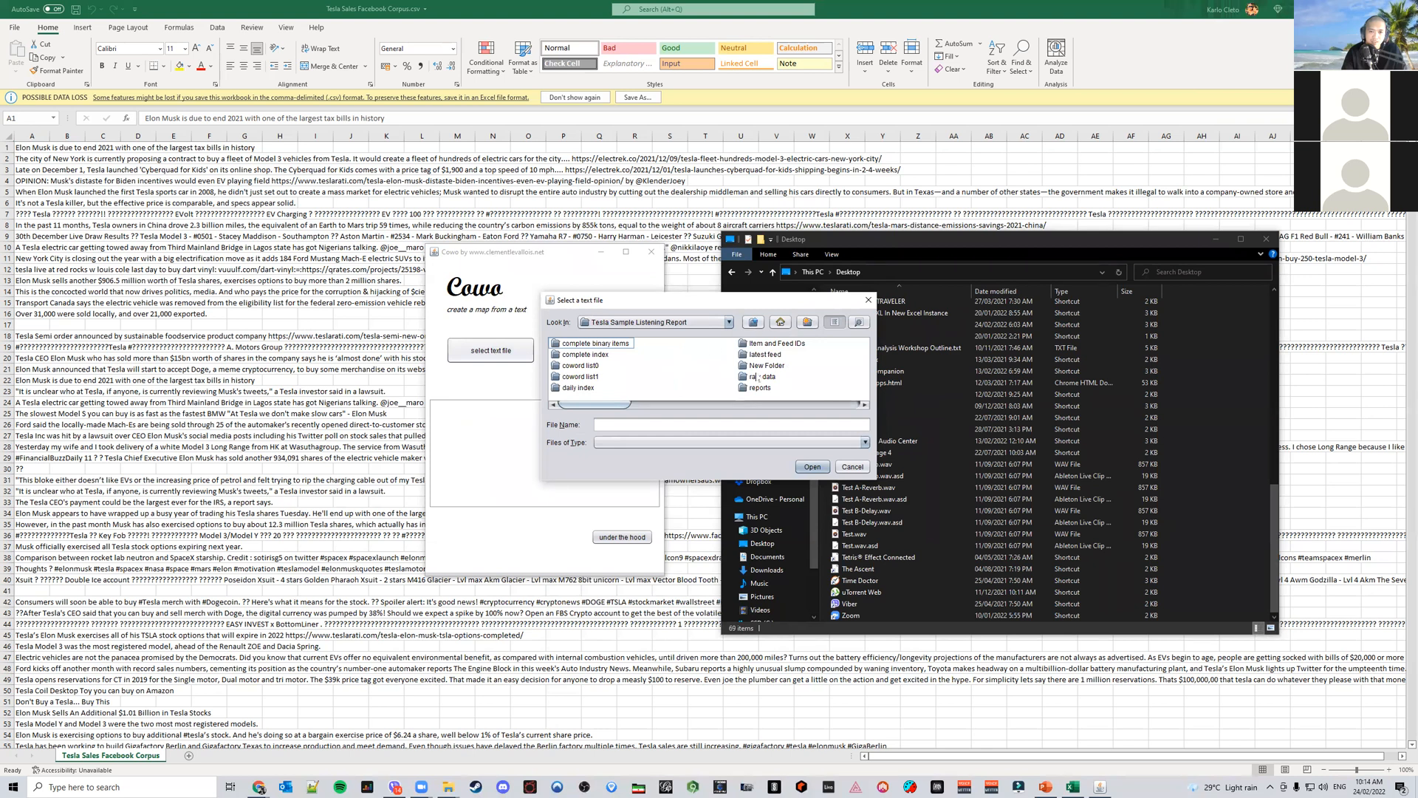
double_click(761, 377)
double_click(591, 345)
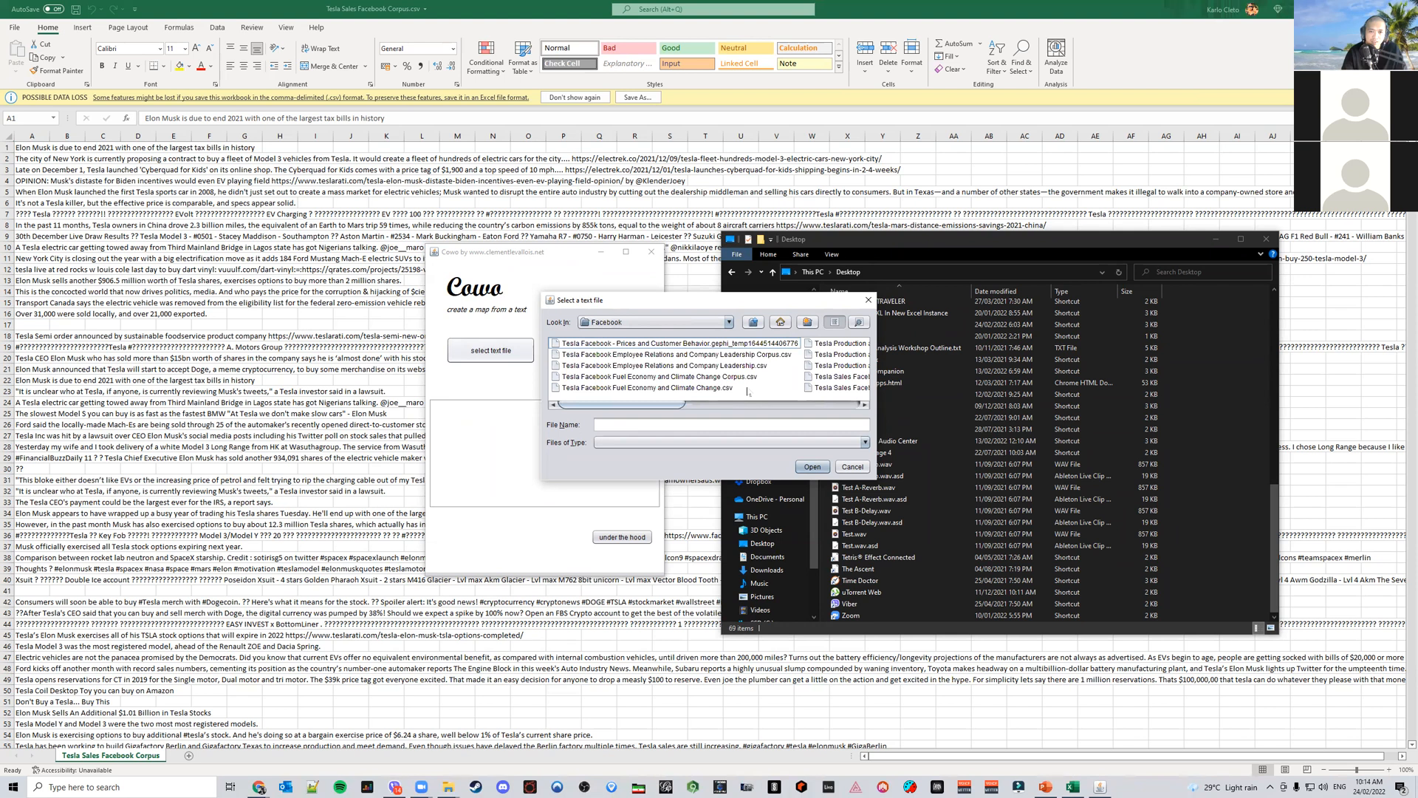
scroll(747, 393, right, 5)
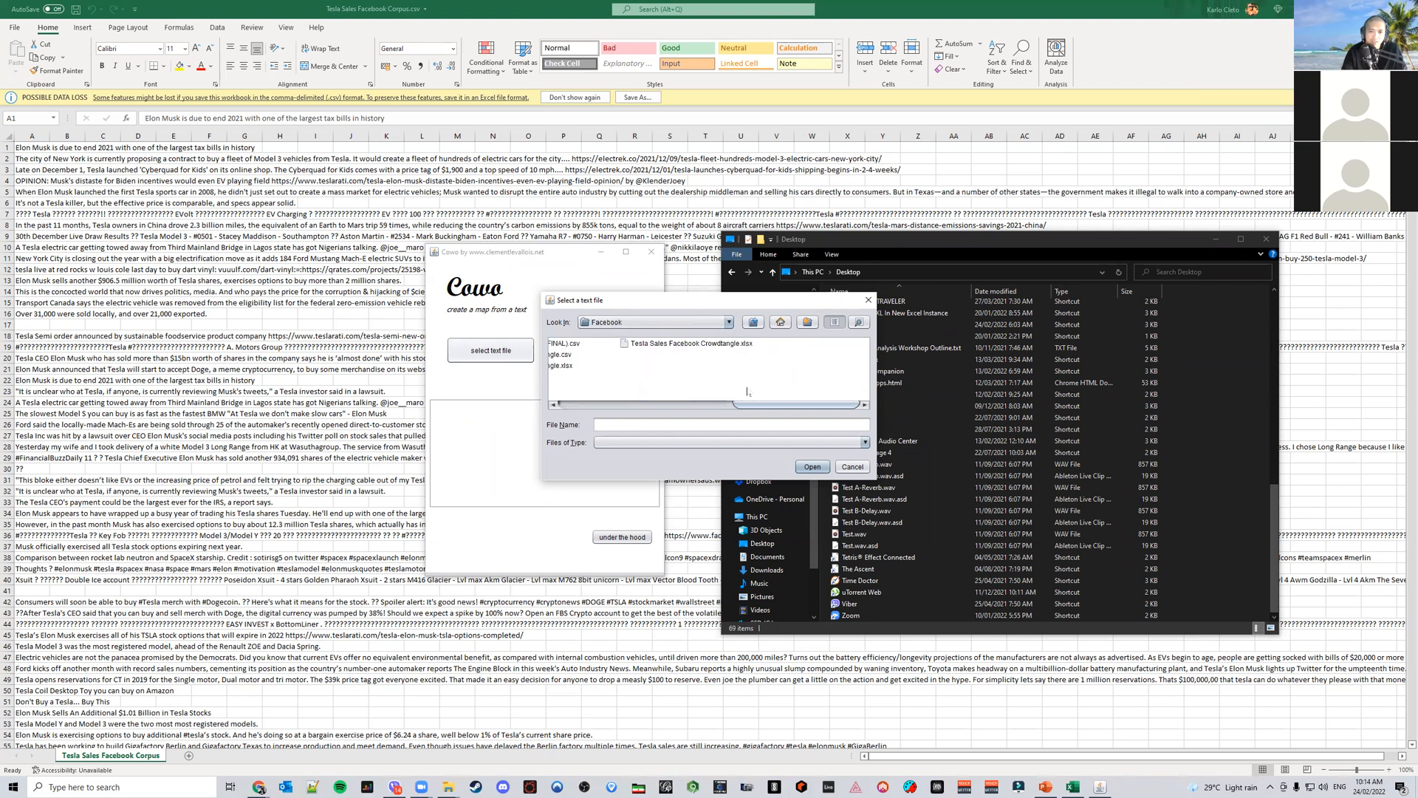
scroll(747, 393, left, 5)
click(654, 377)
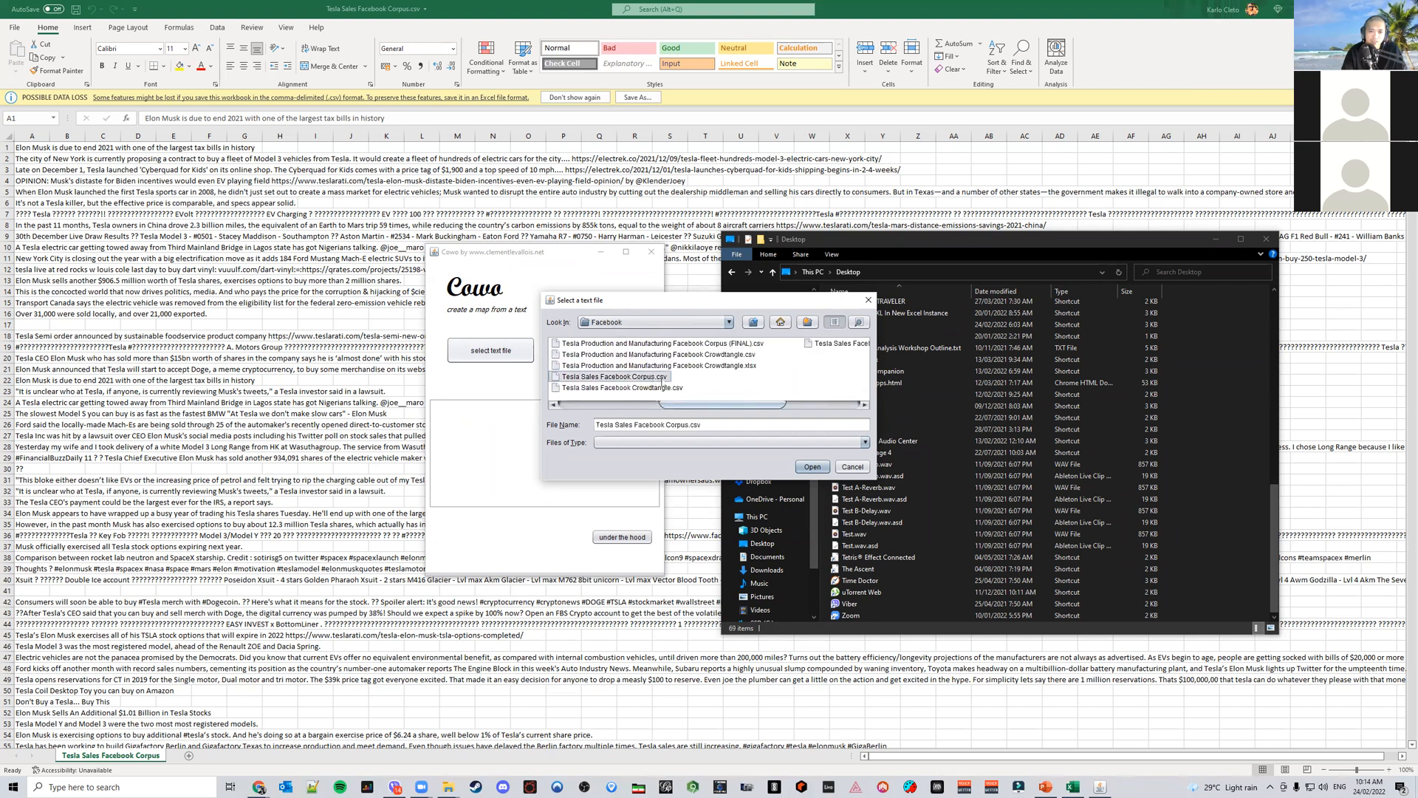
click(813, 467)
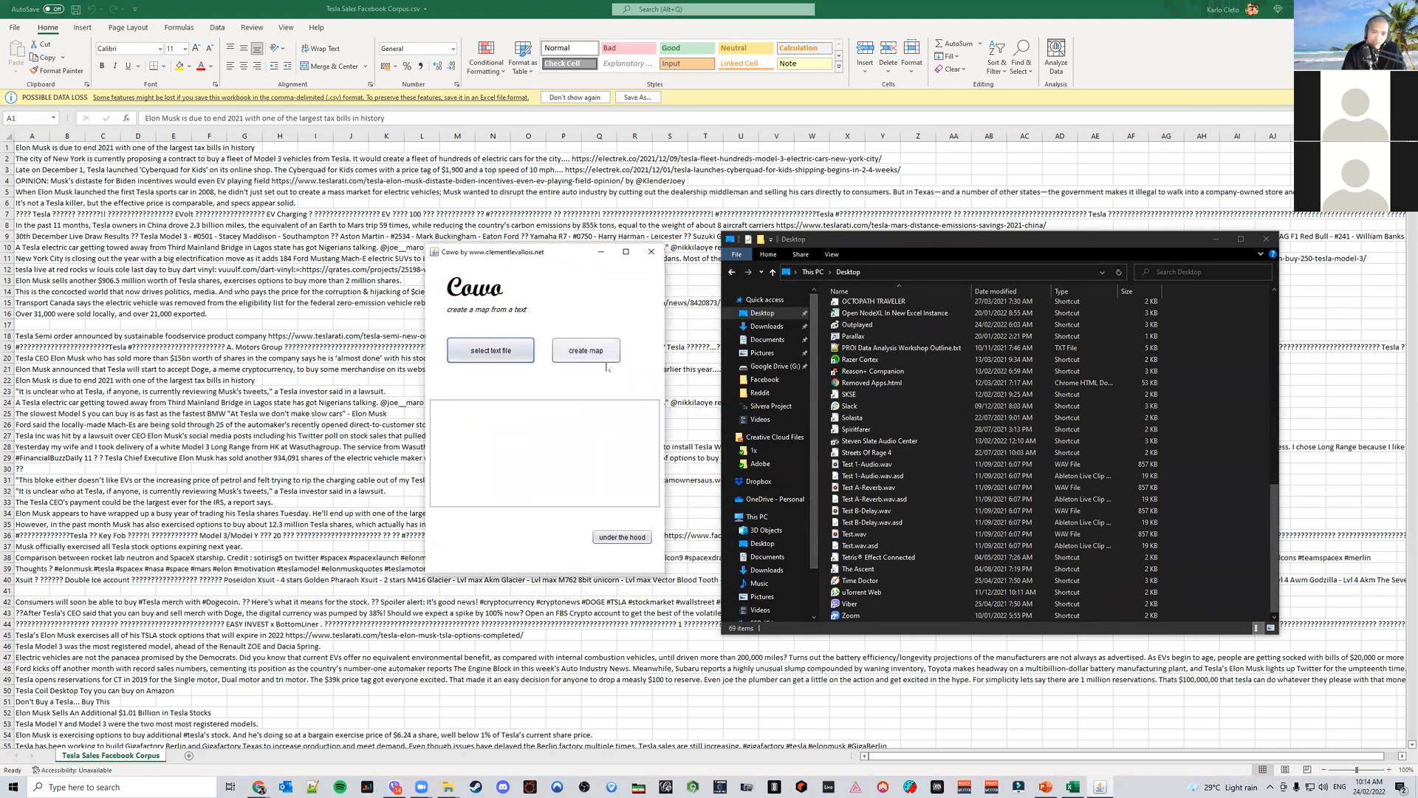
Open the under-the-hood parameters and set max words for the map to 400
click(611, 538)
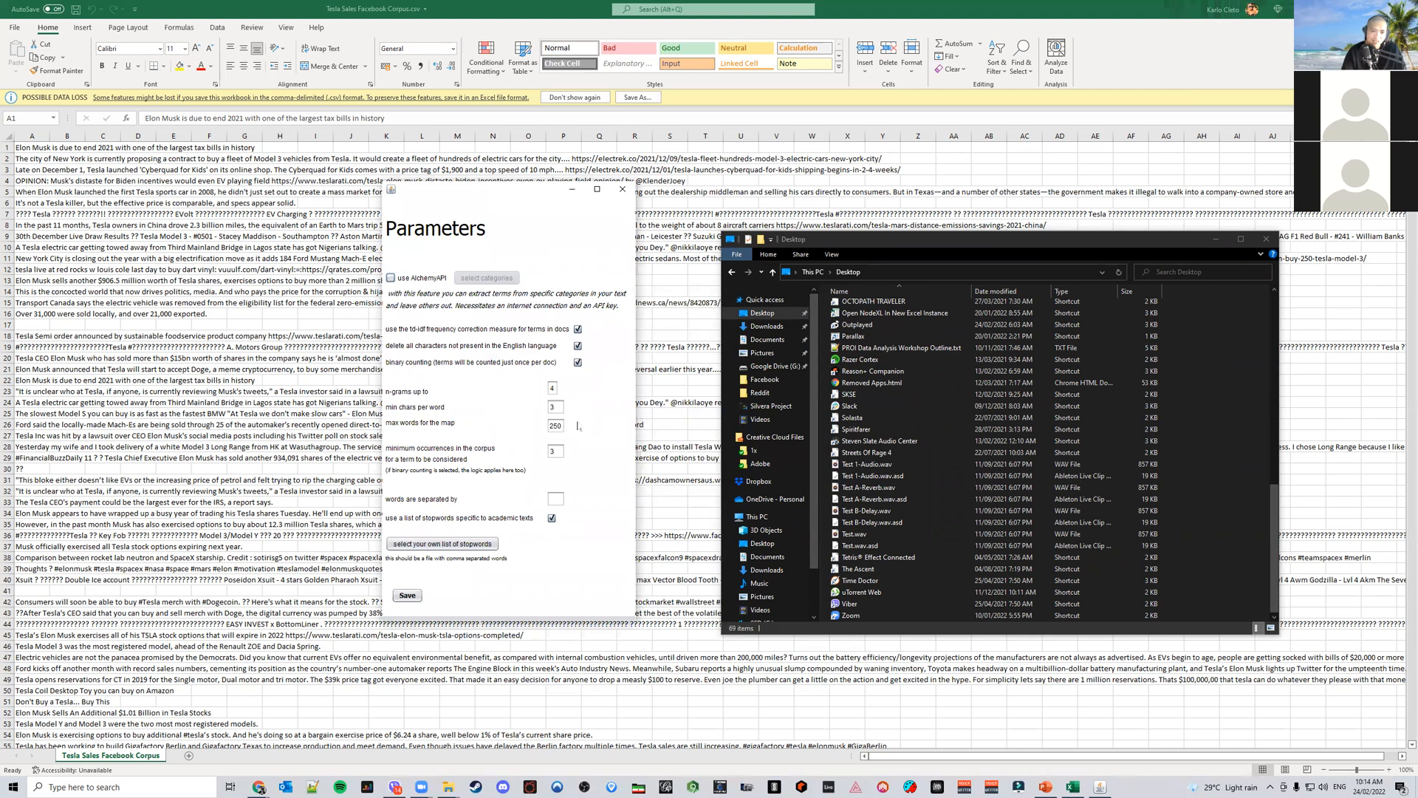
drag(564, 426, 515, 428)
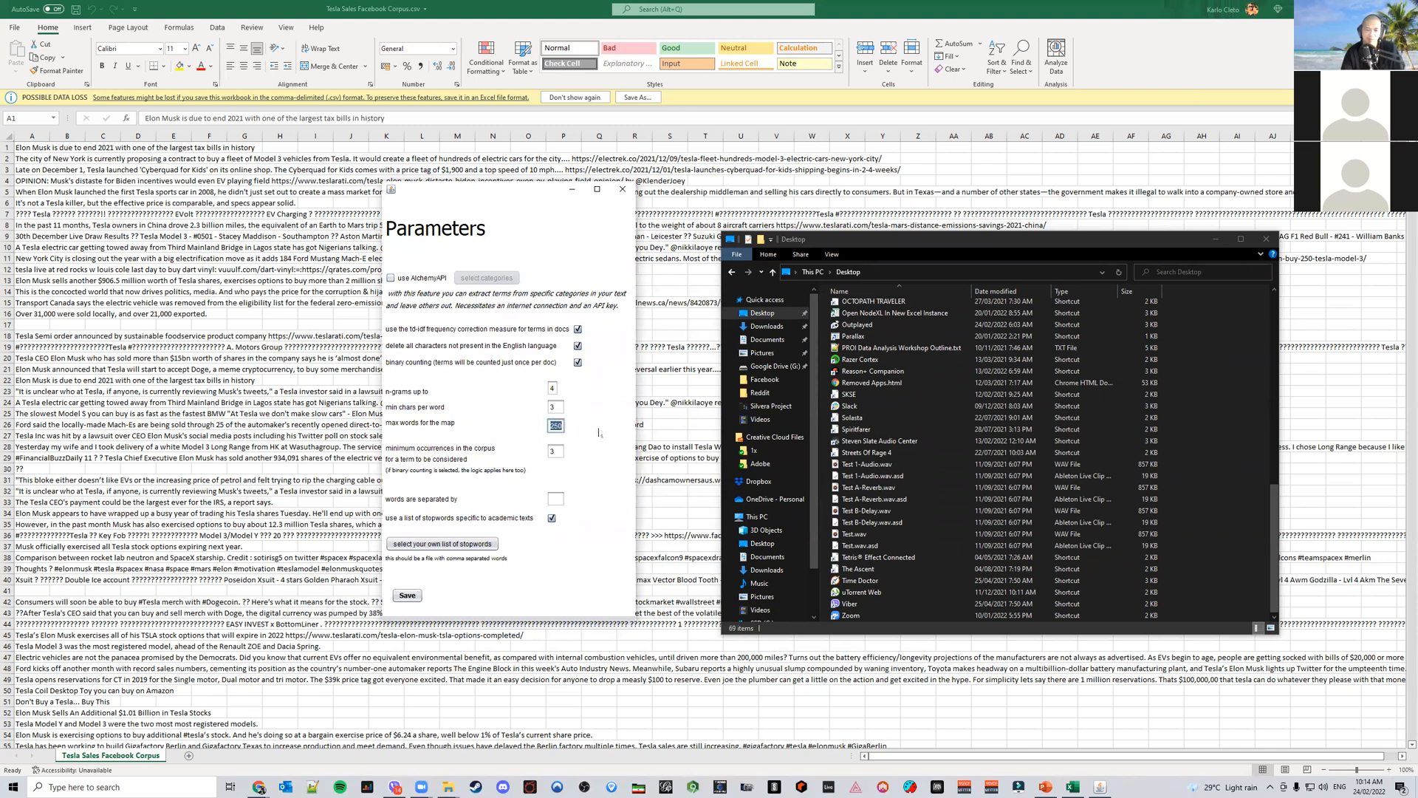
click(557, 426)
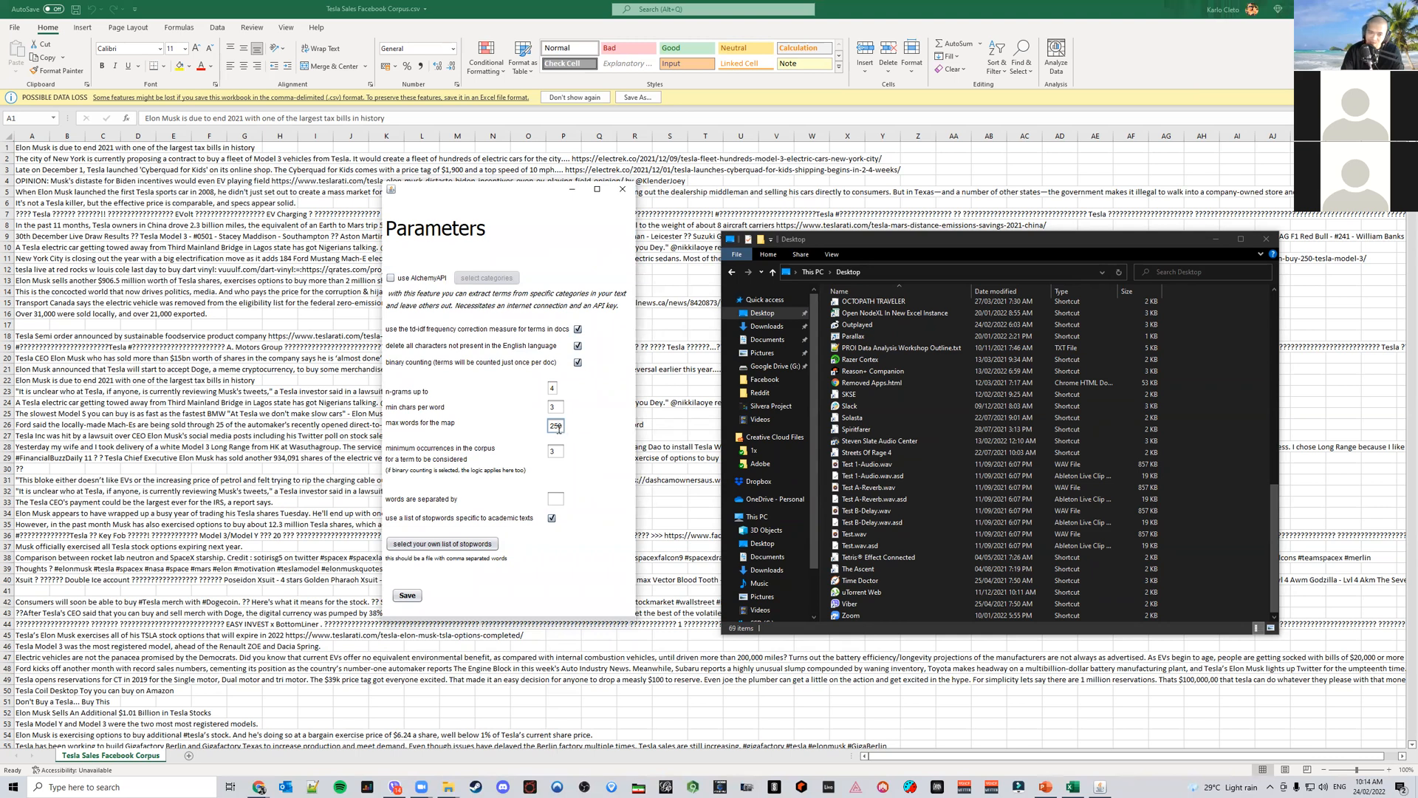
drag(562, 429, 516, 424)
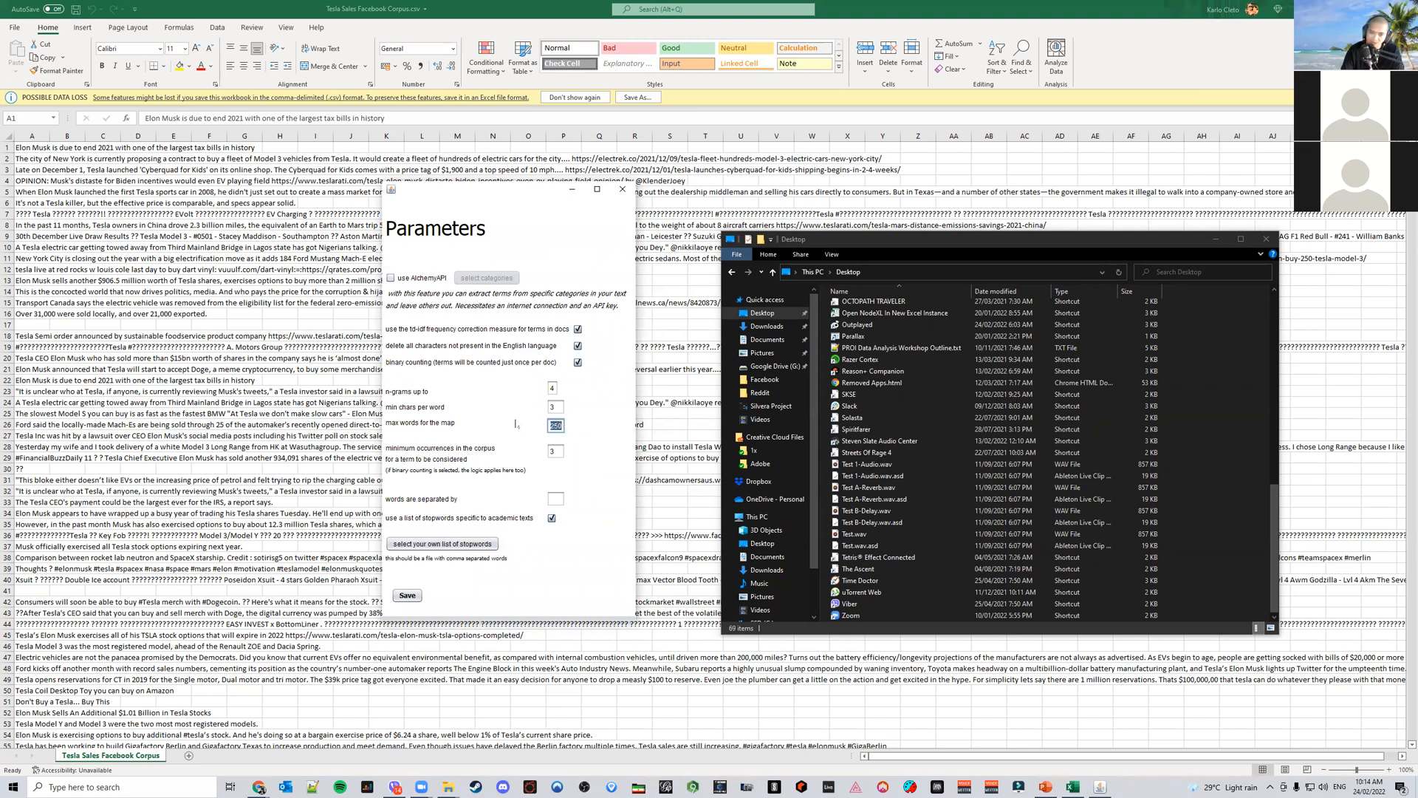
text(400)
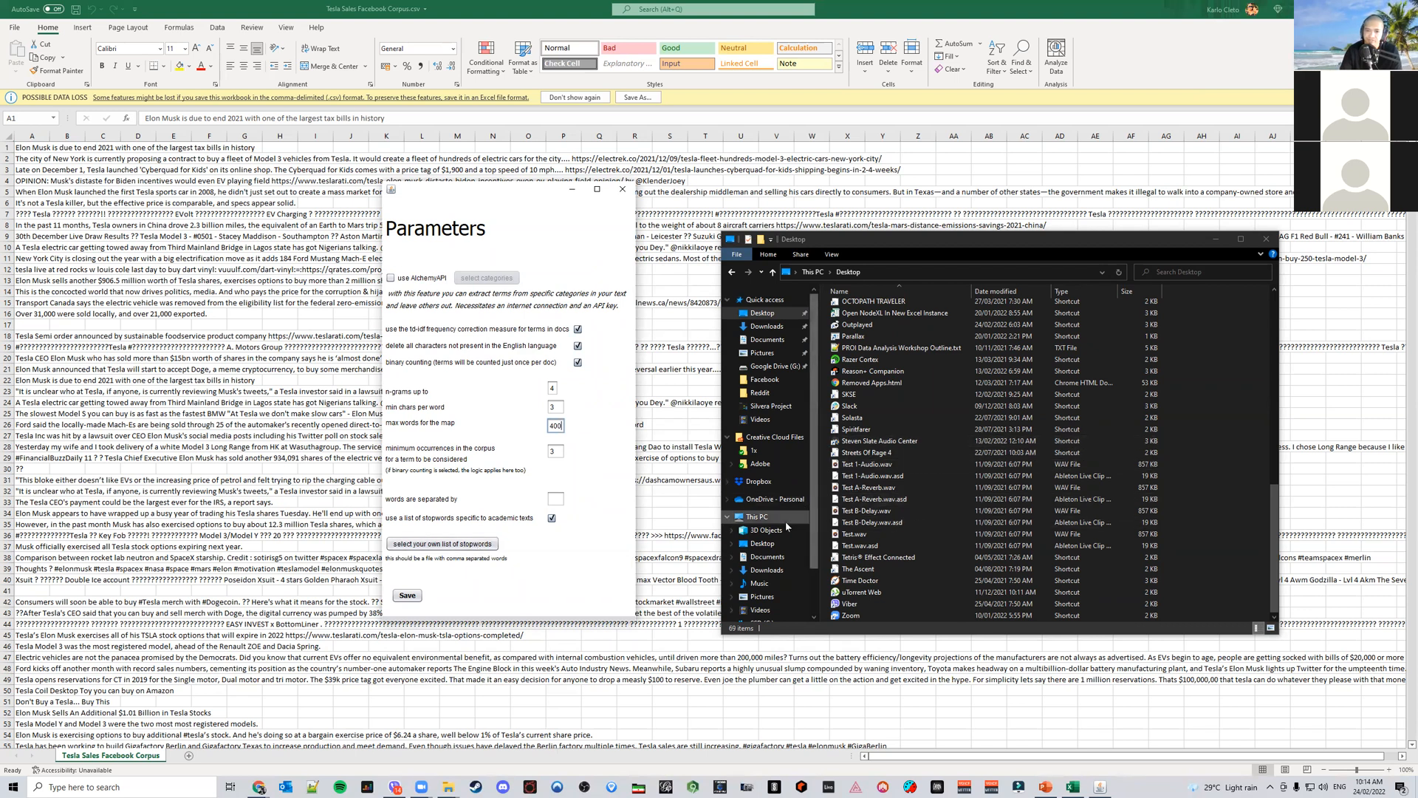
Open englishST.txt from the Stopwords in 19 Languages folder in Downloads to inspect the English stopword list
click(765, 569)
scroll(923, 532, down, 20)
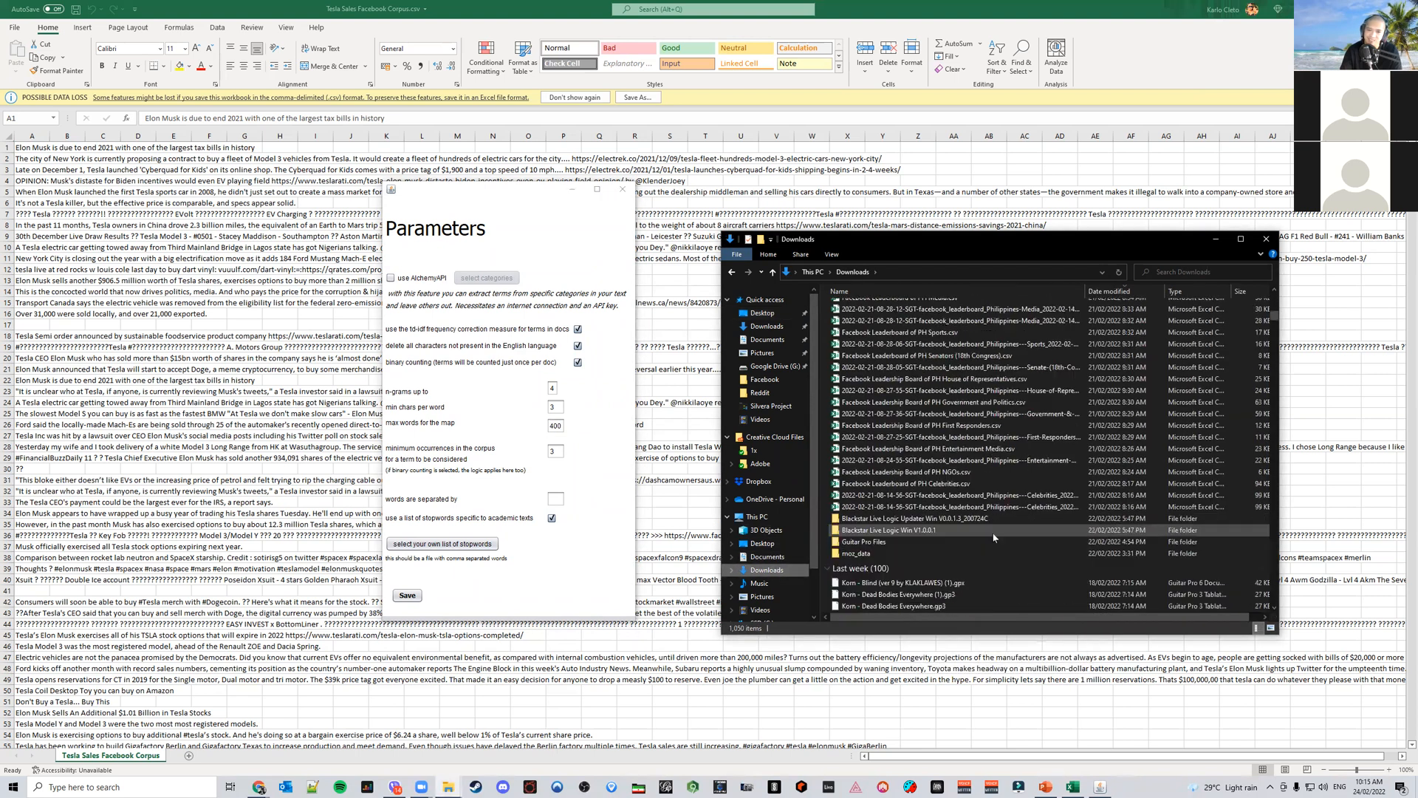
scroll(995, 537, down, 7)
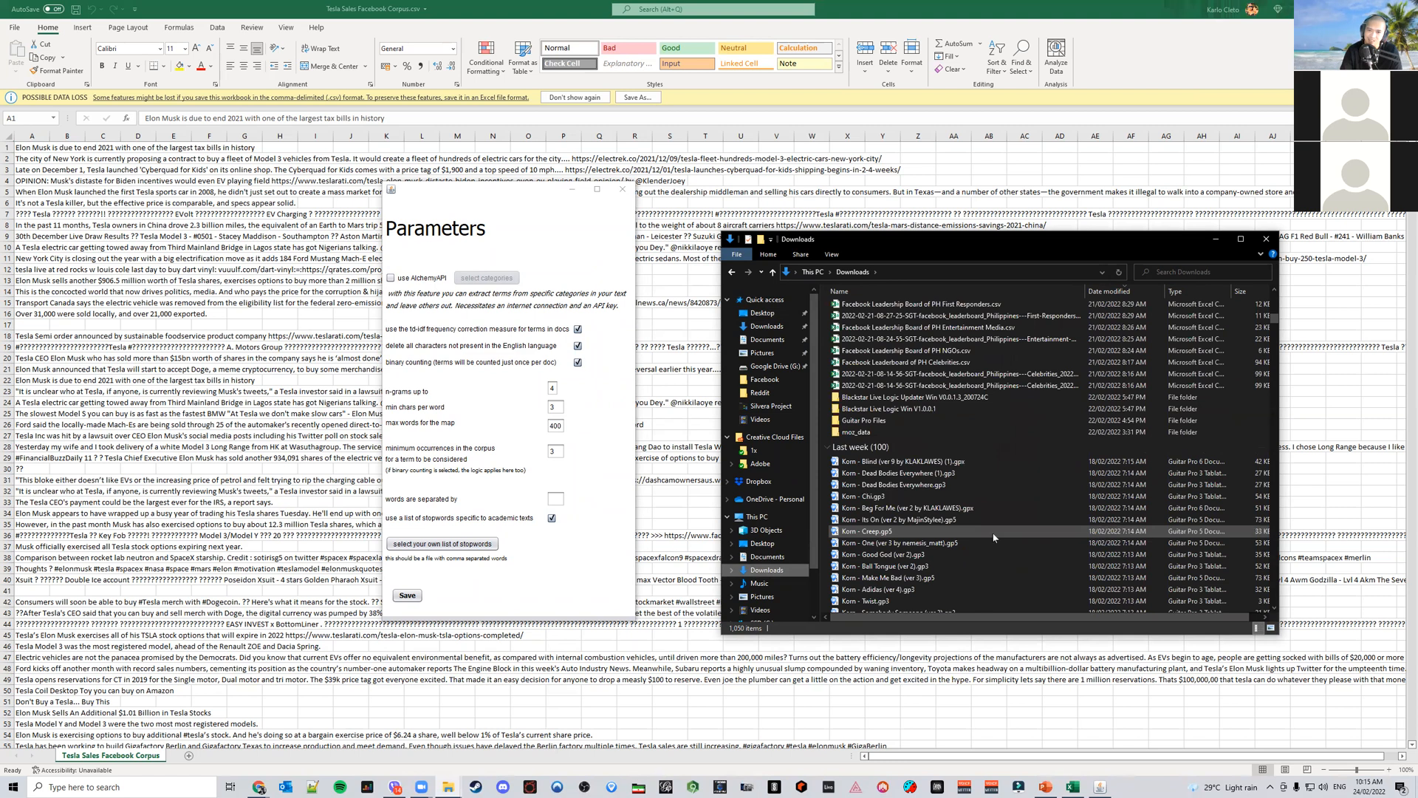
scroll(995, 537, down, 15)
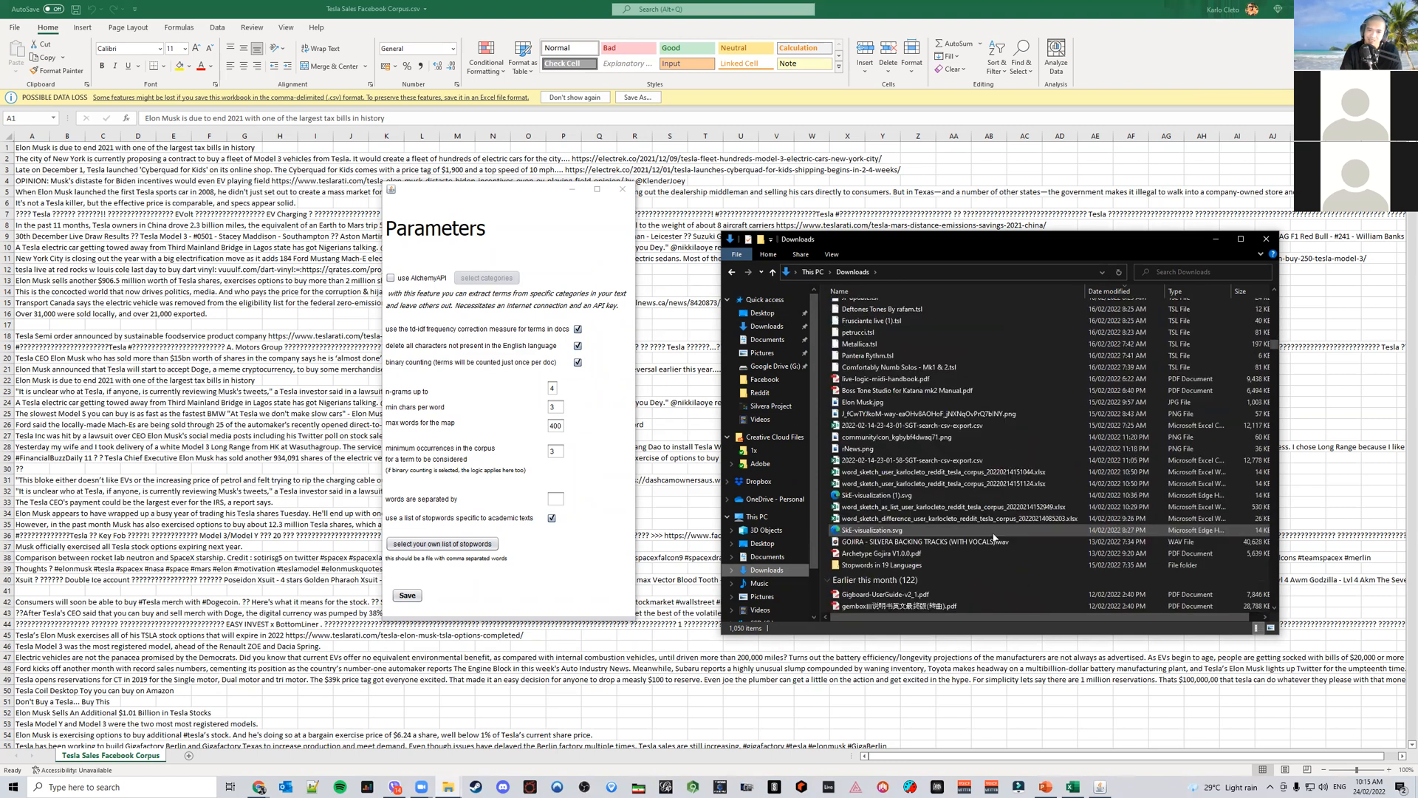
double_click(910, 564)
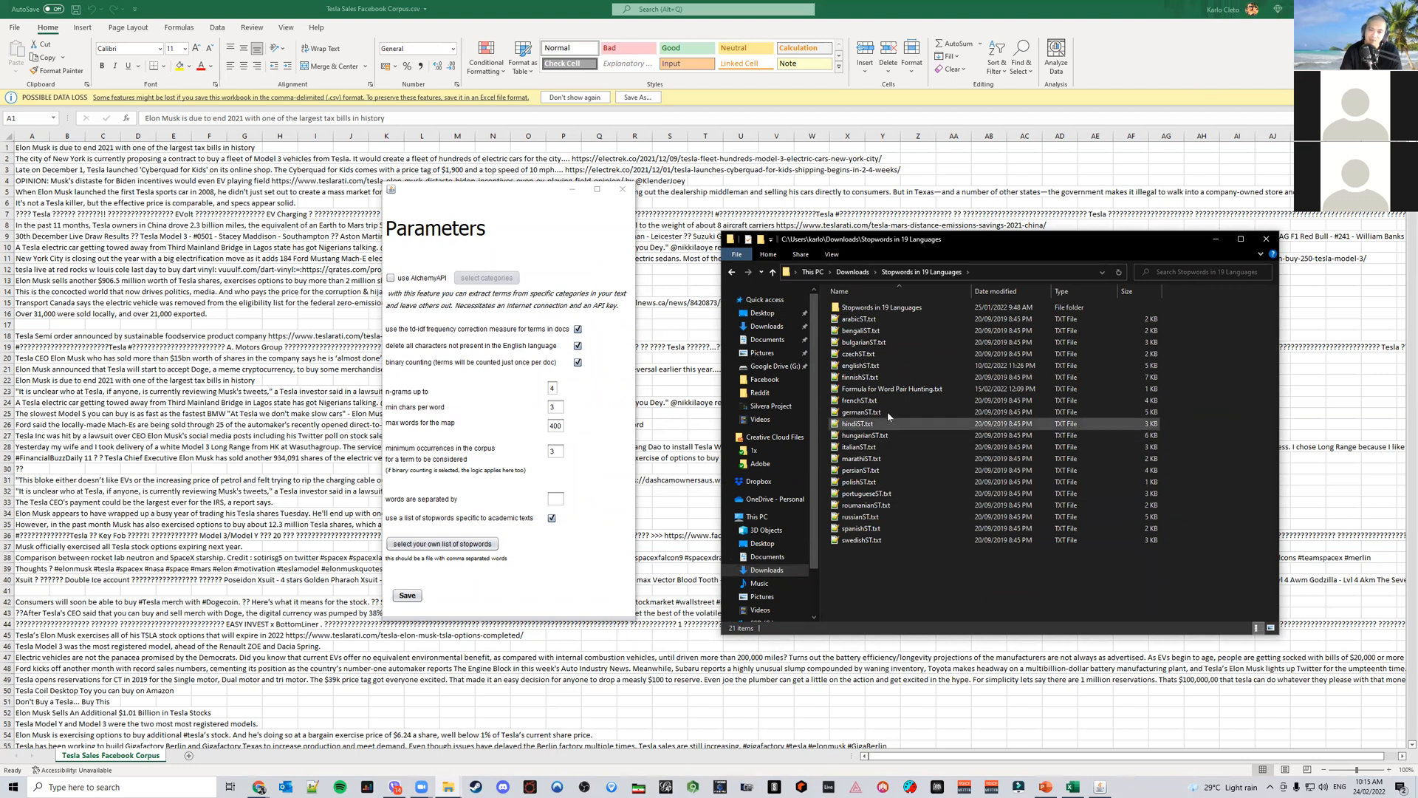
double_click(889, 366)
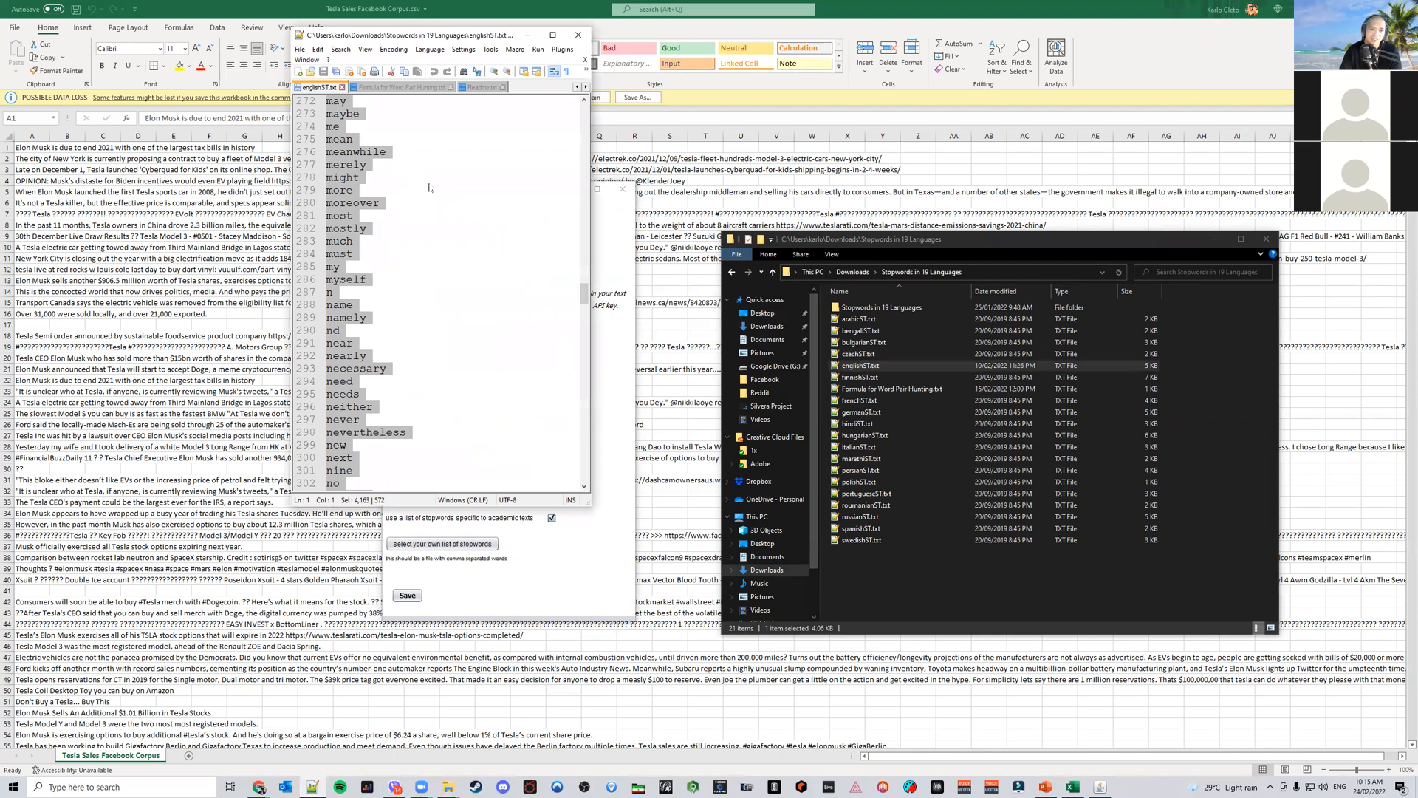
Open the file chooser for a custom stopword list and browse to the Downloads folder
right_click(354, 176)
click(377, 194)
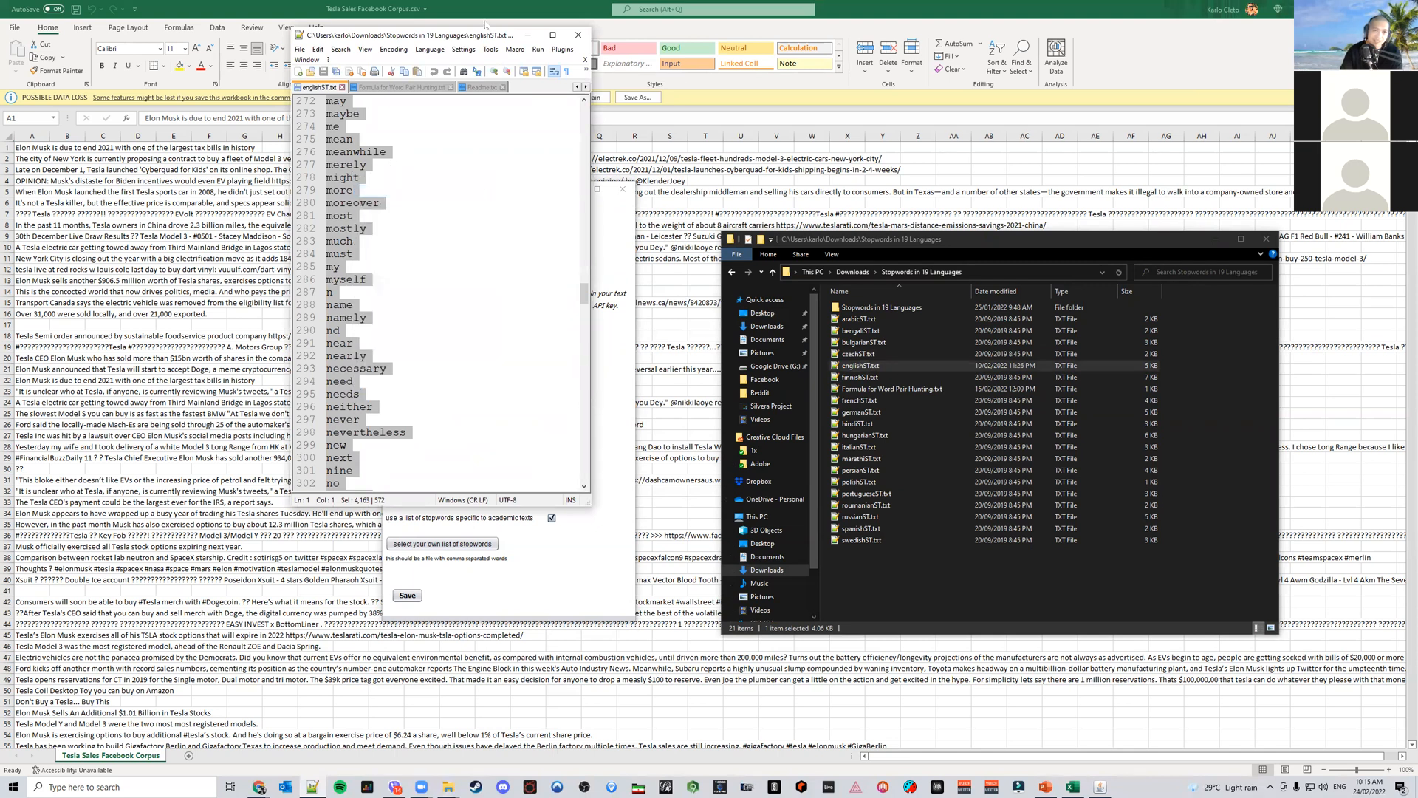
drag(499, 37, 1232, 203)
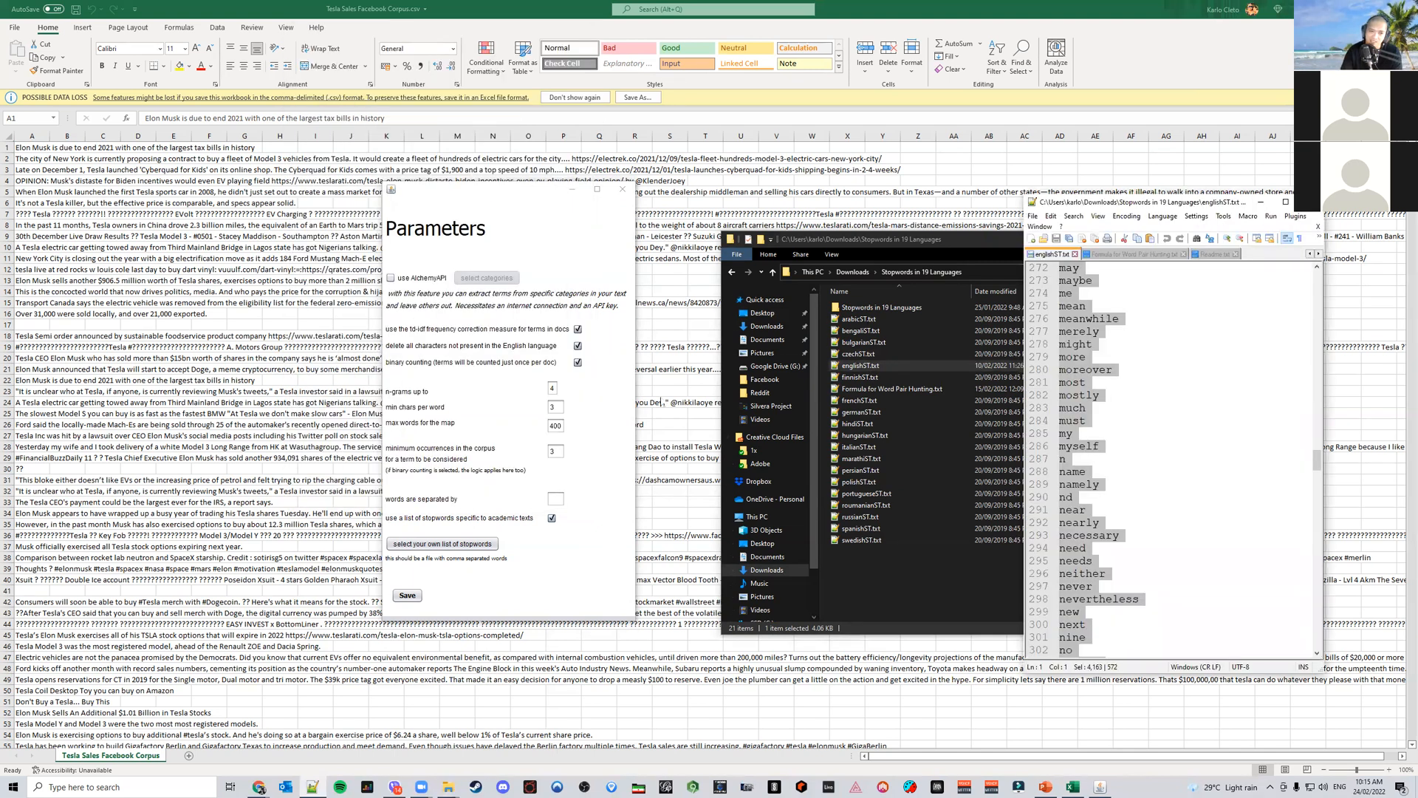
click(441, 544)
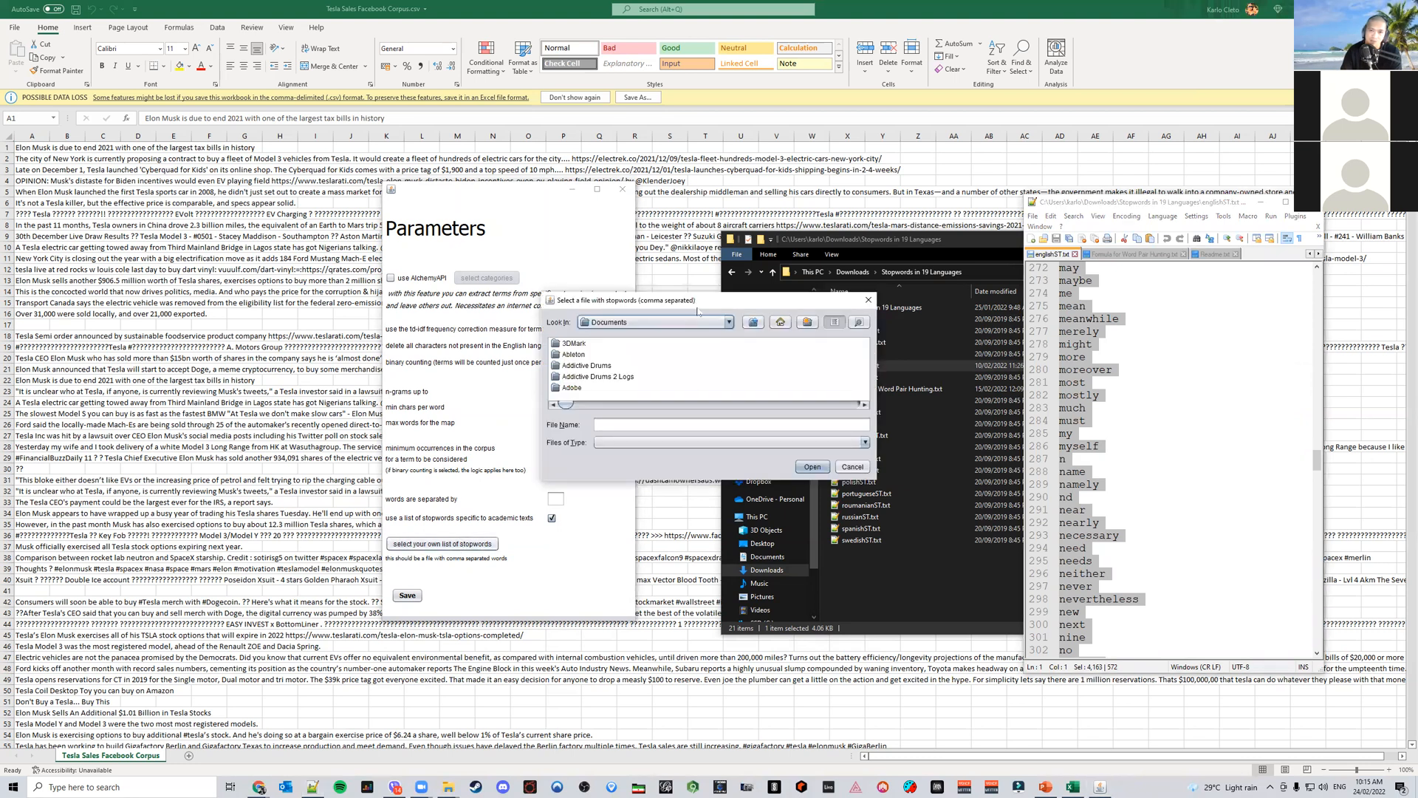
drag(698, 312, 628, 369)
click(684, 379)
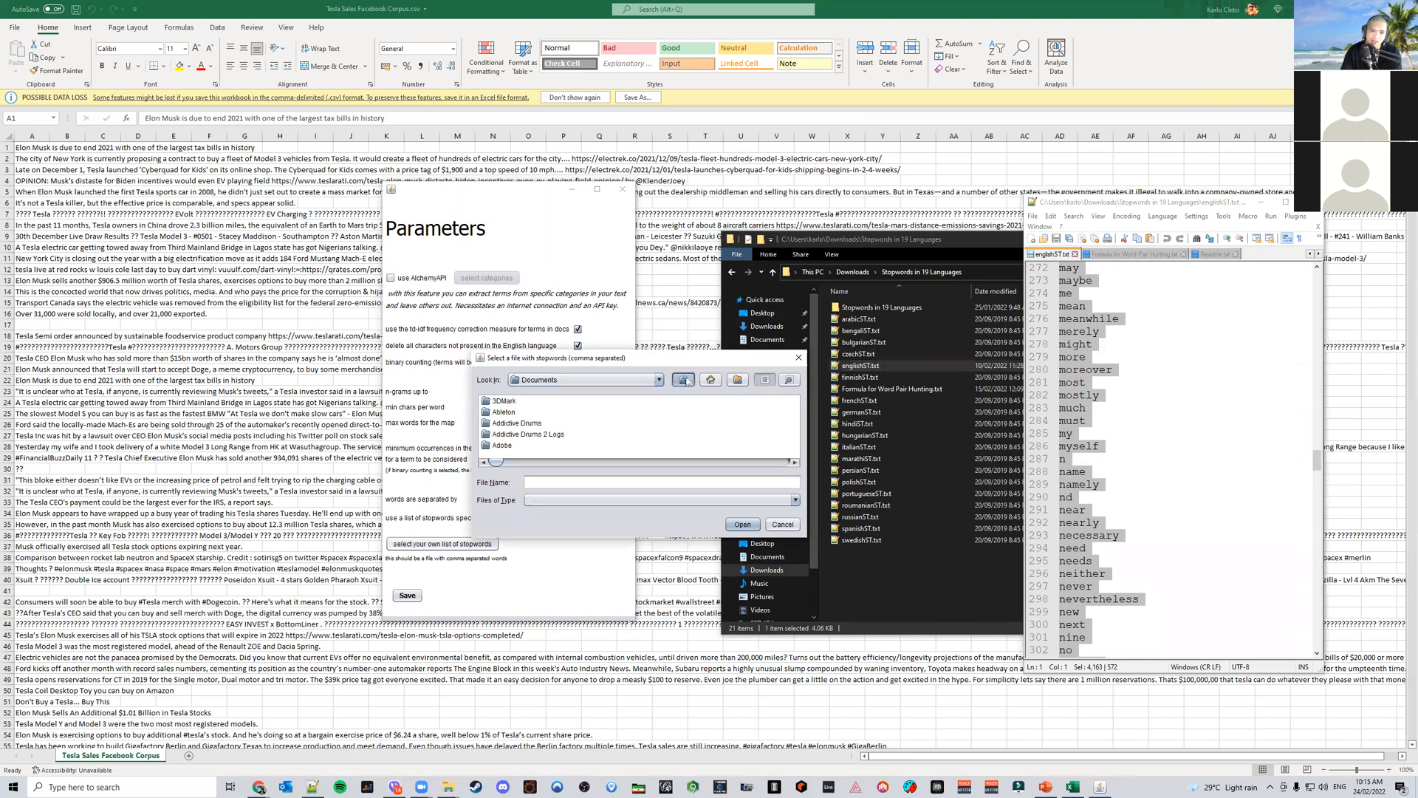
click(687, 380)
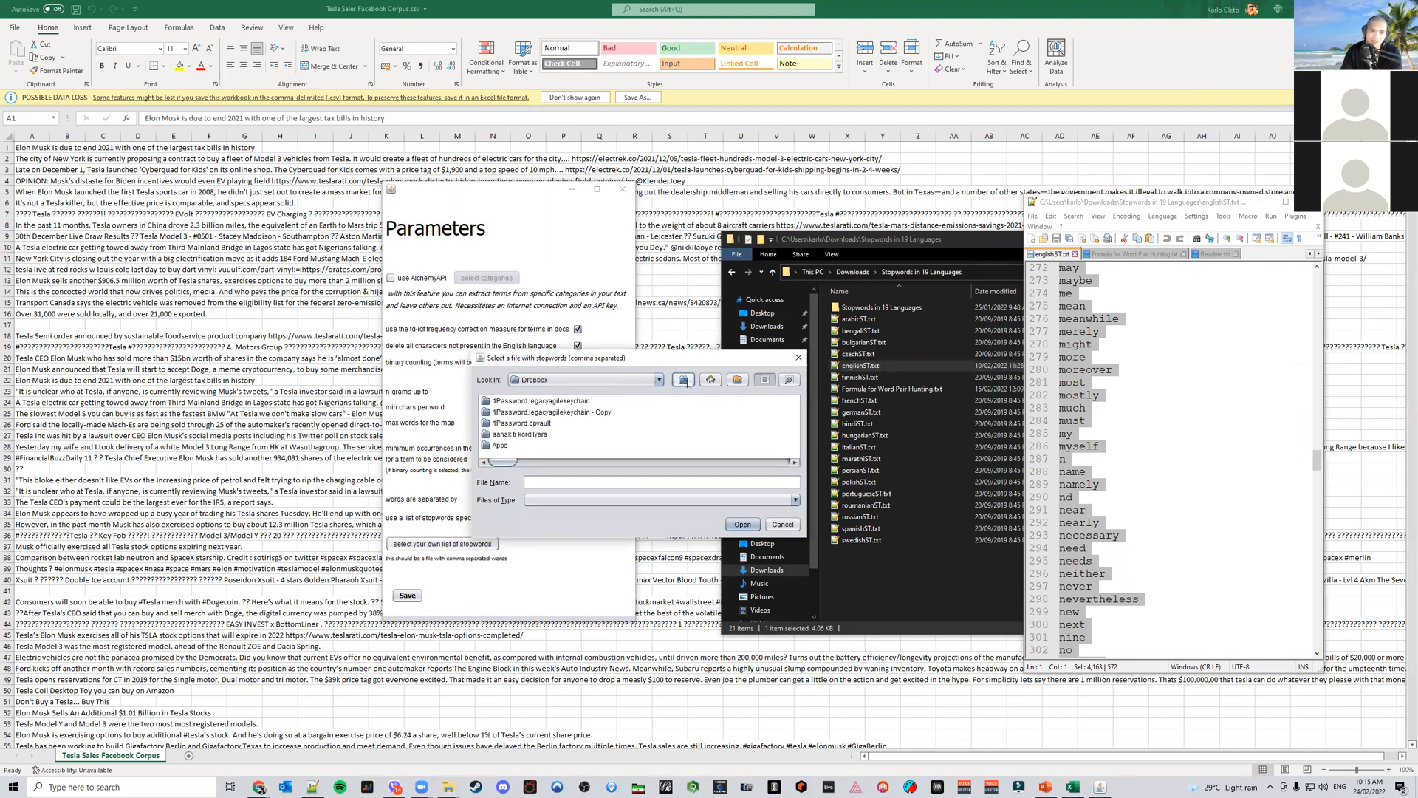
click(703, 381)
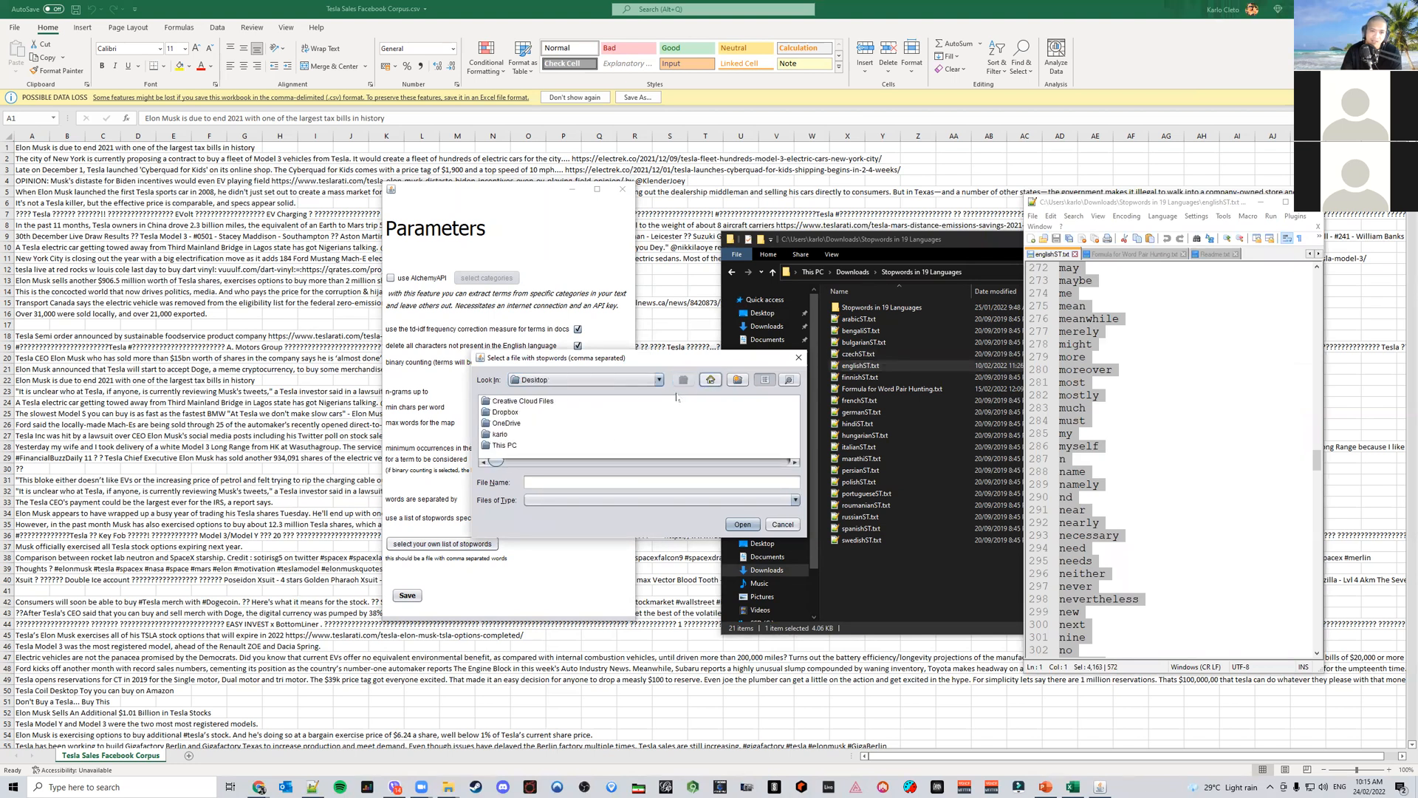
scroll(533, 437, down, 5)
scroll(536, 437, up, 5)
double_click(510, 445)
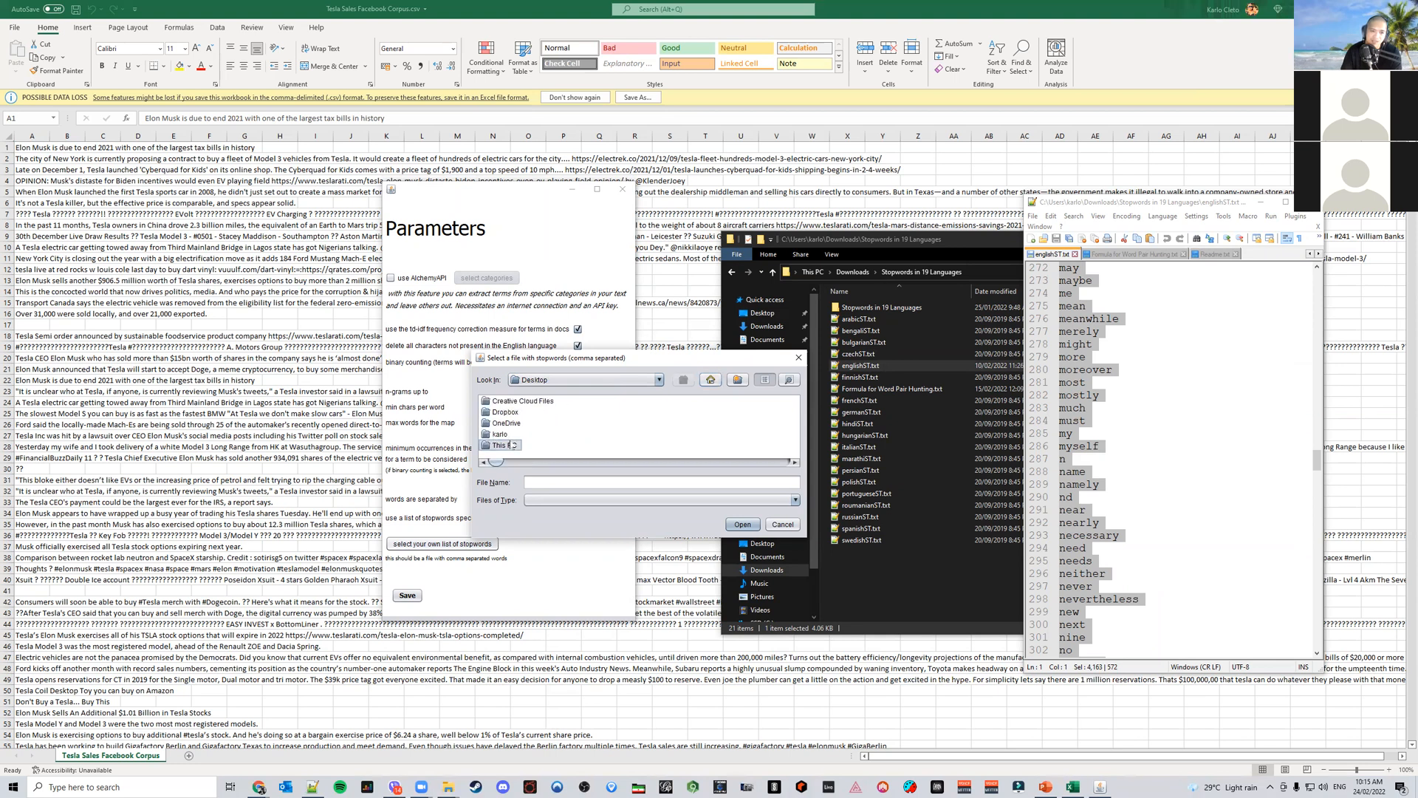
click(513, 436)
double_click(514, 439)
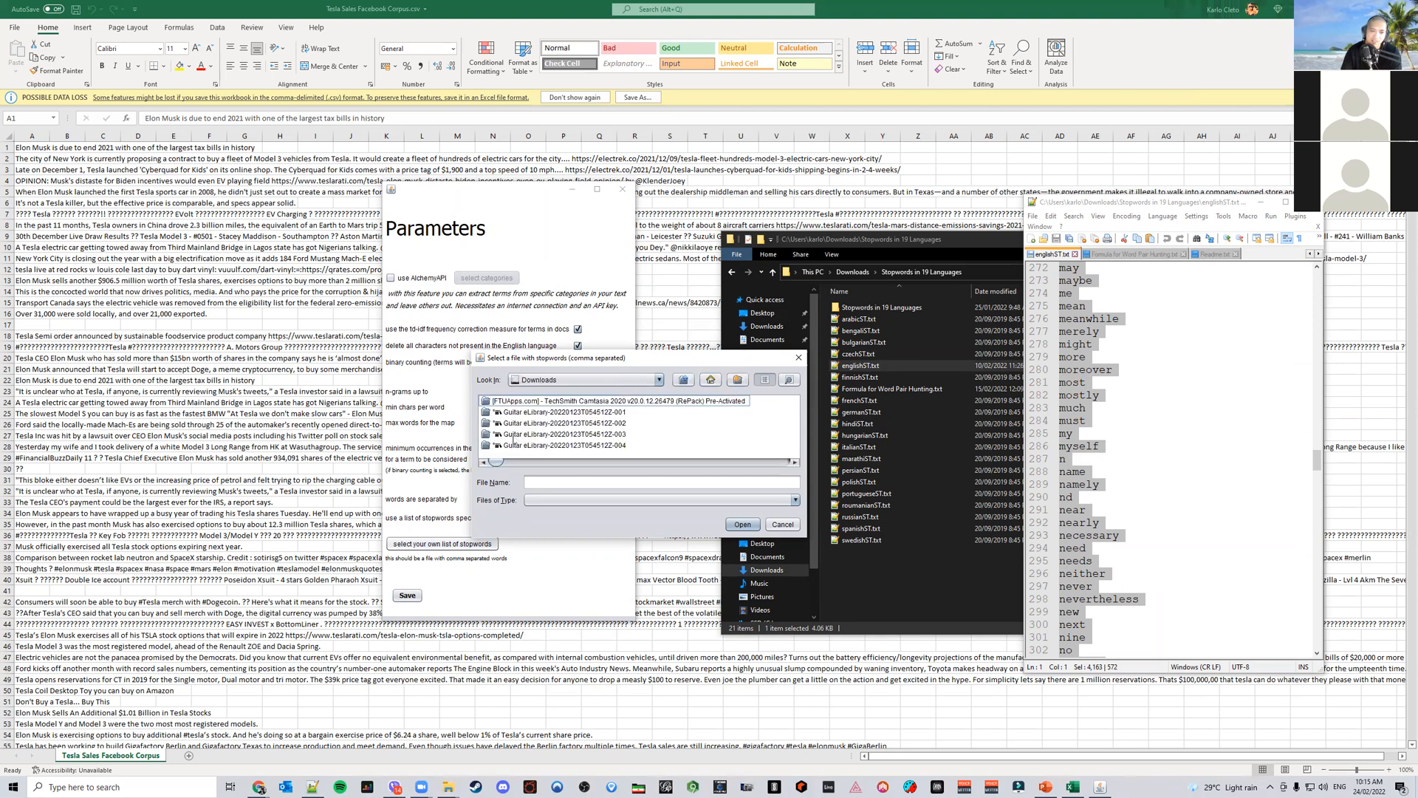
Pick englishST.txt from the Stopwords in 19 Languages folder as the custom stopword list
scroll(674, 436, down, 3)
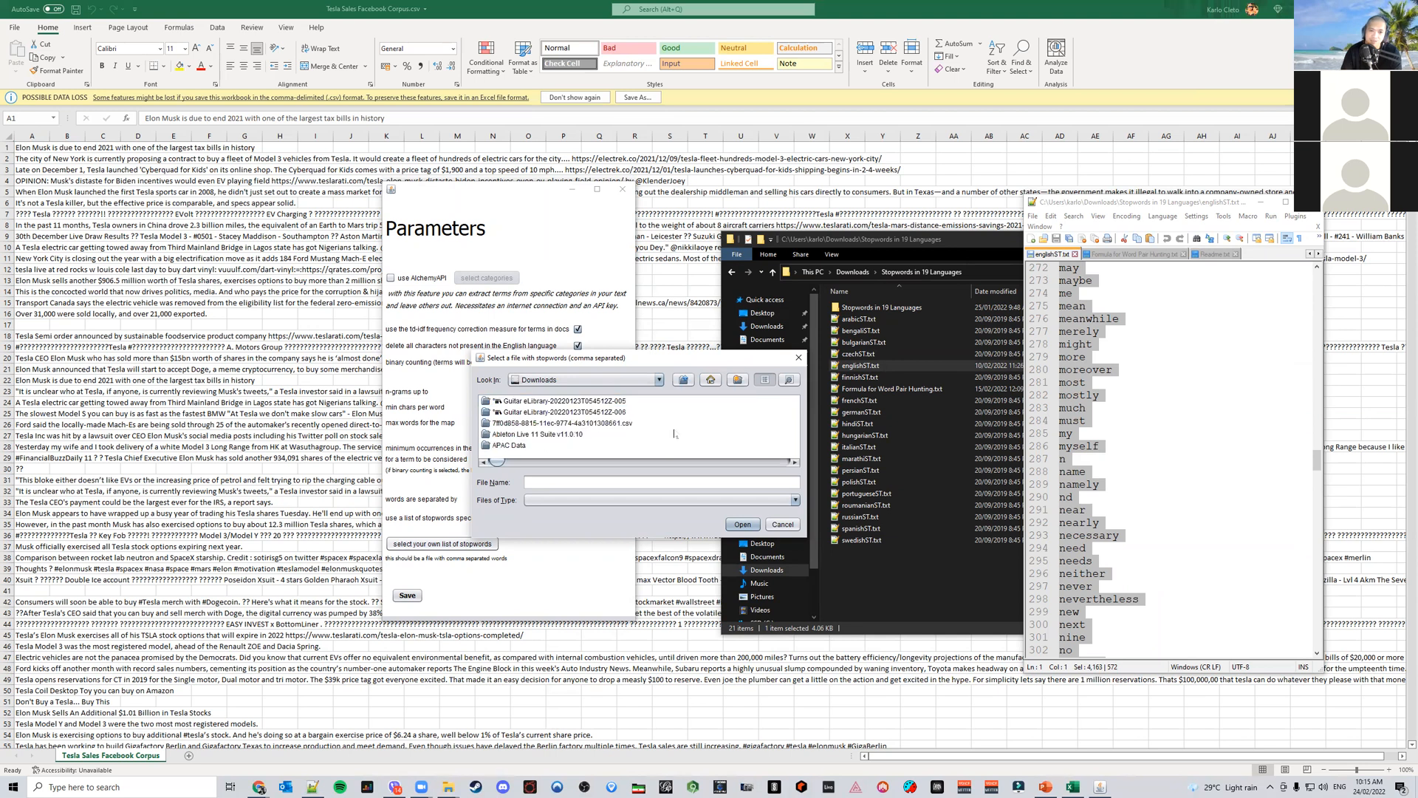
scroll(674, 434, down, 5)
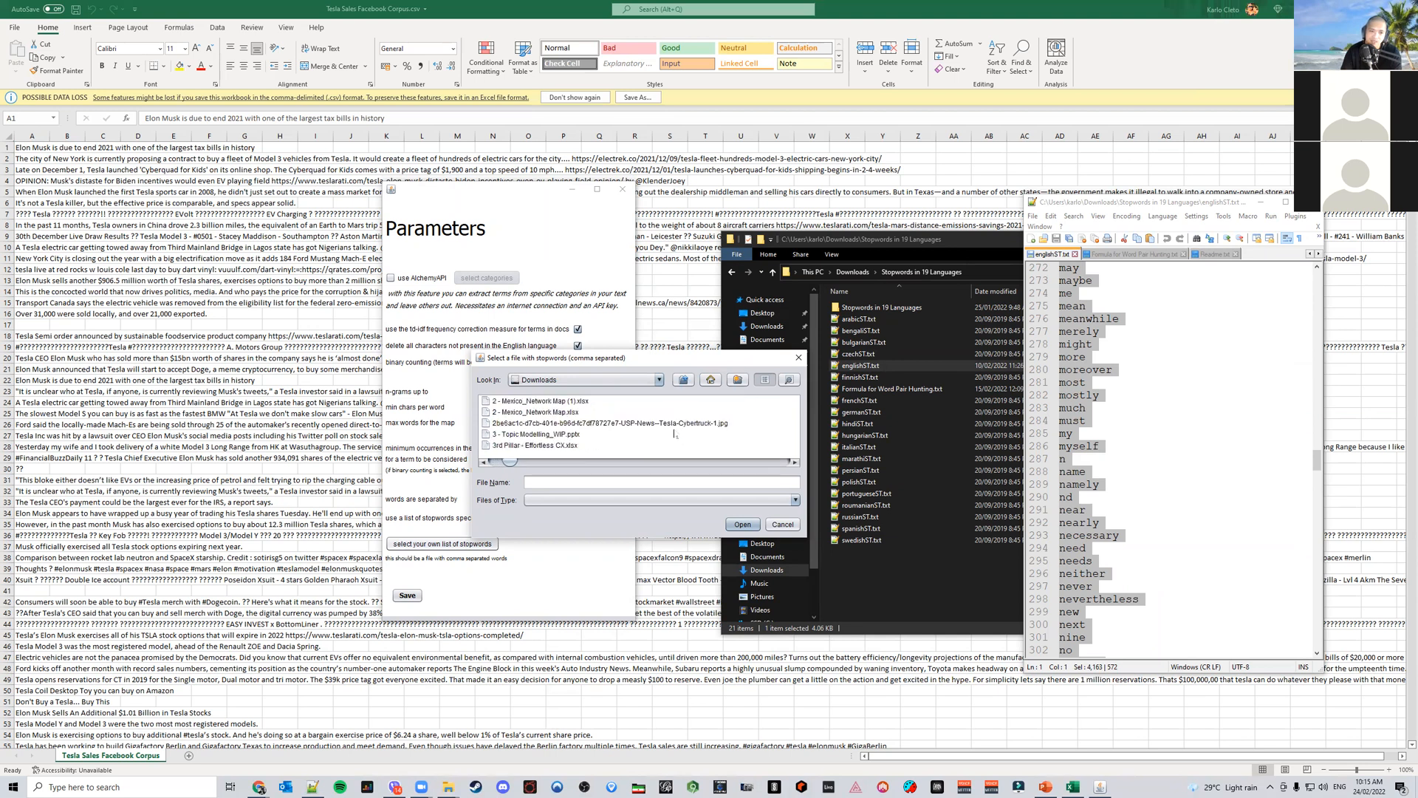
scroll(674, 434, up, 1)
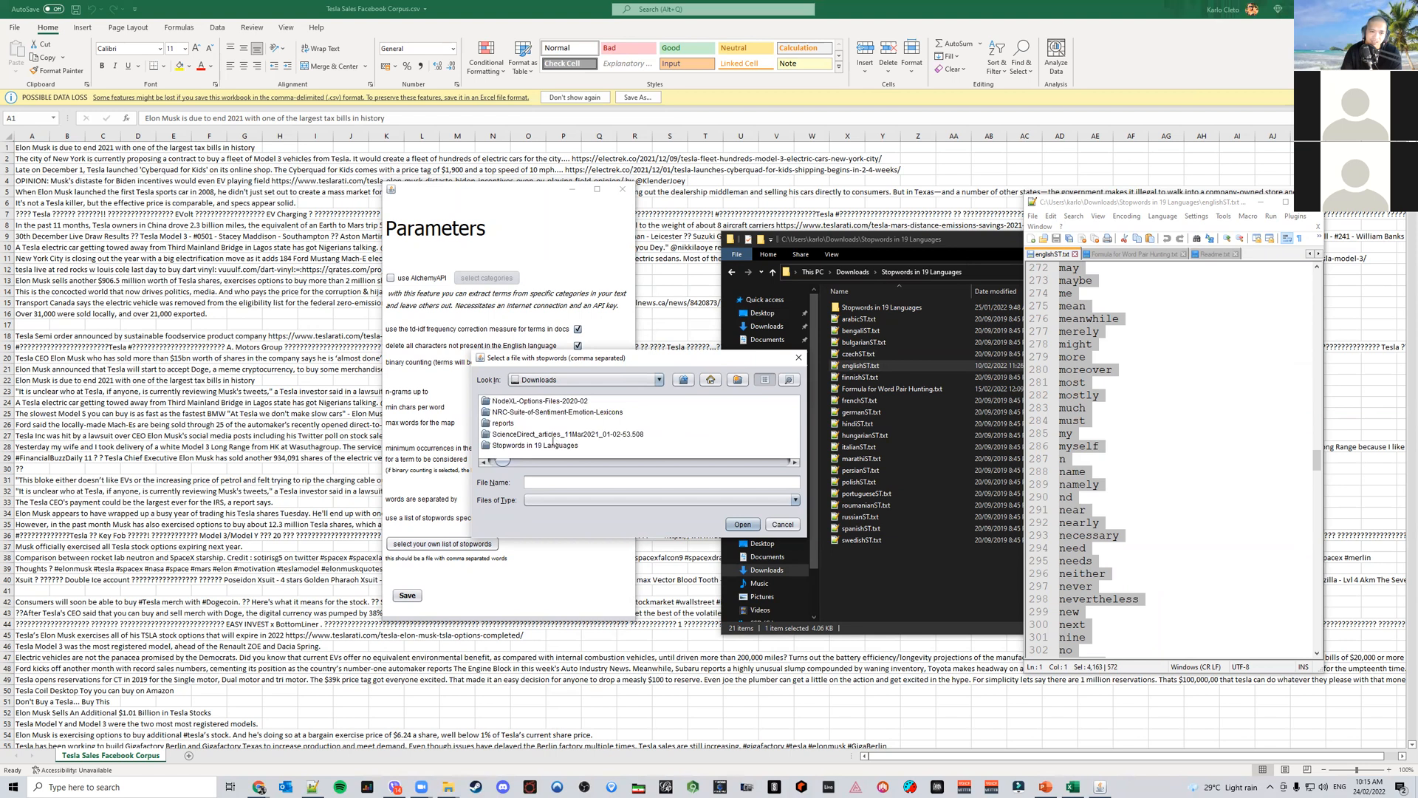
double_click(556, 446)
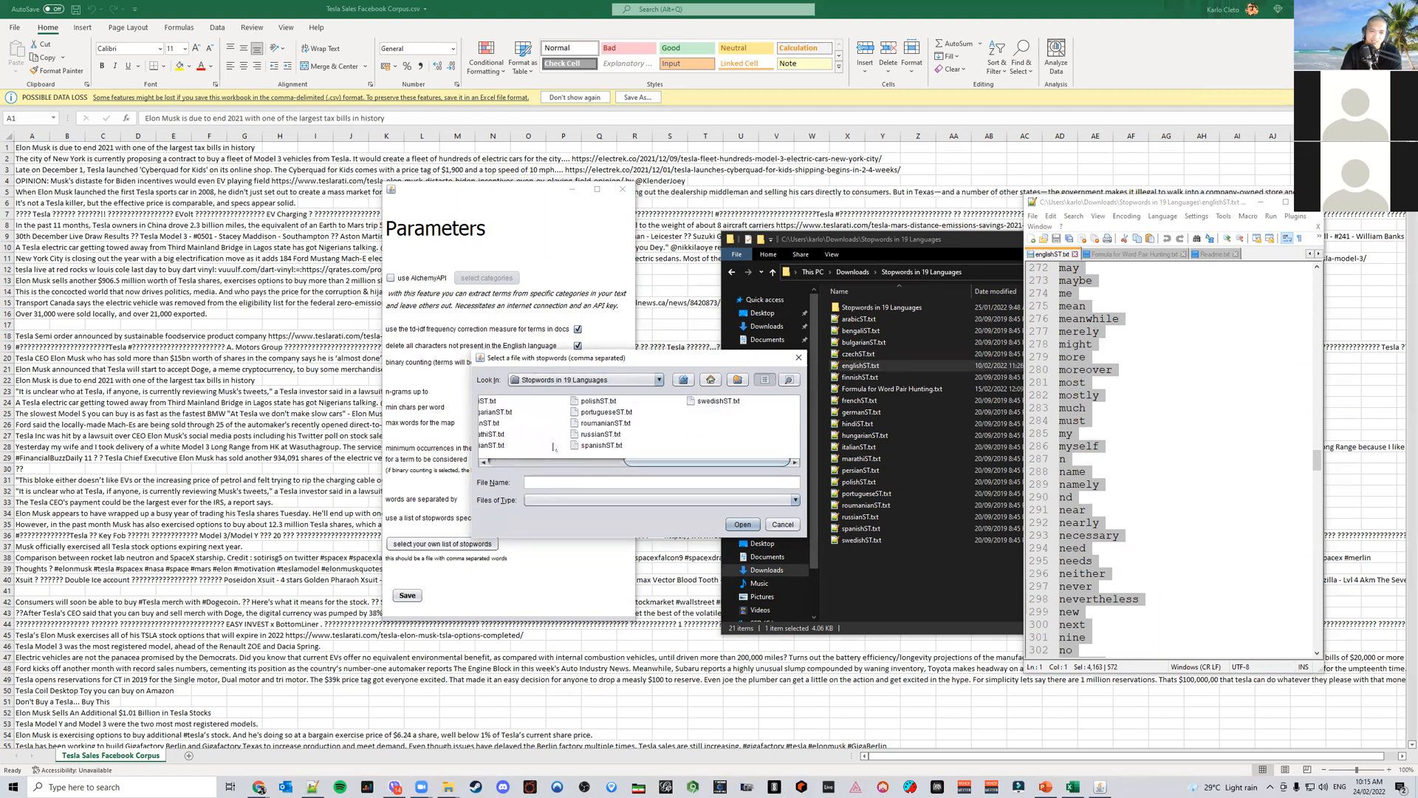
click(628, 401)
click(741, 525)
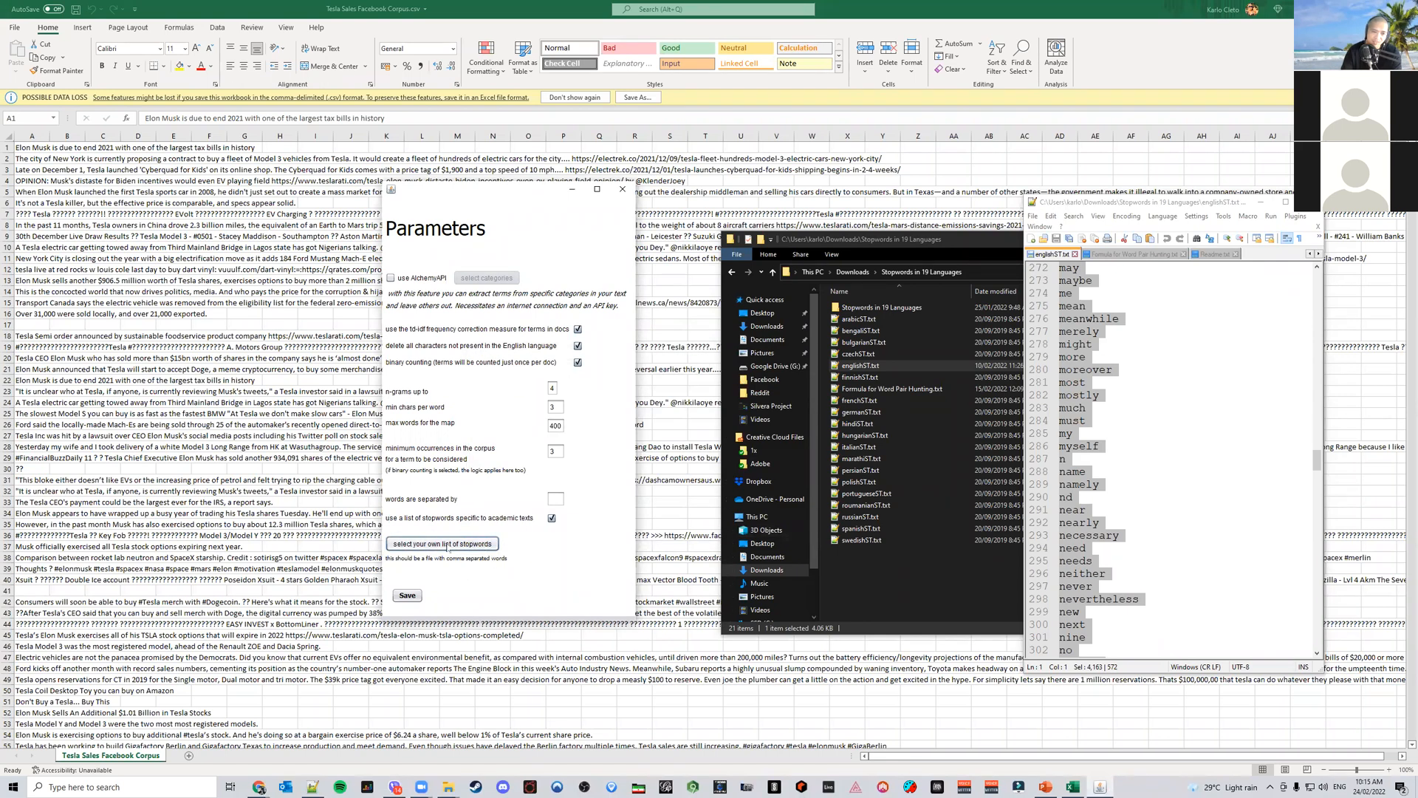
Save the parameters, create the word network map, and exit Cowo
click(407, 596)
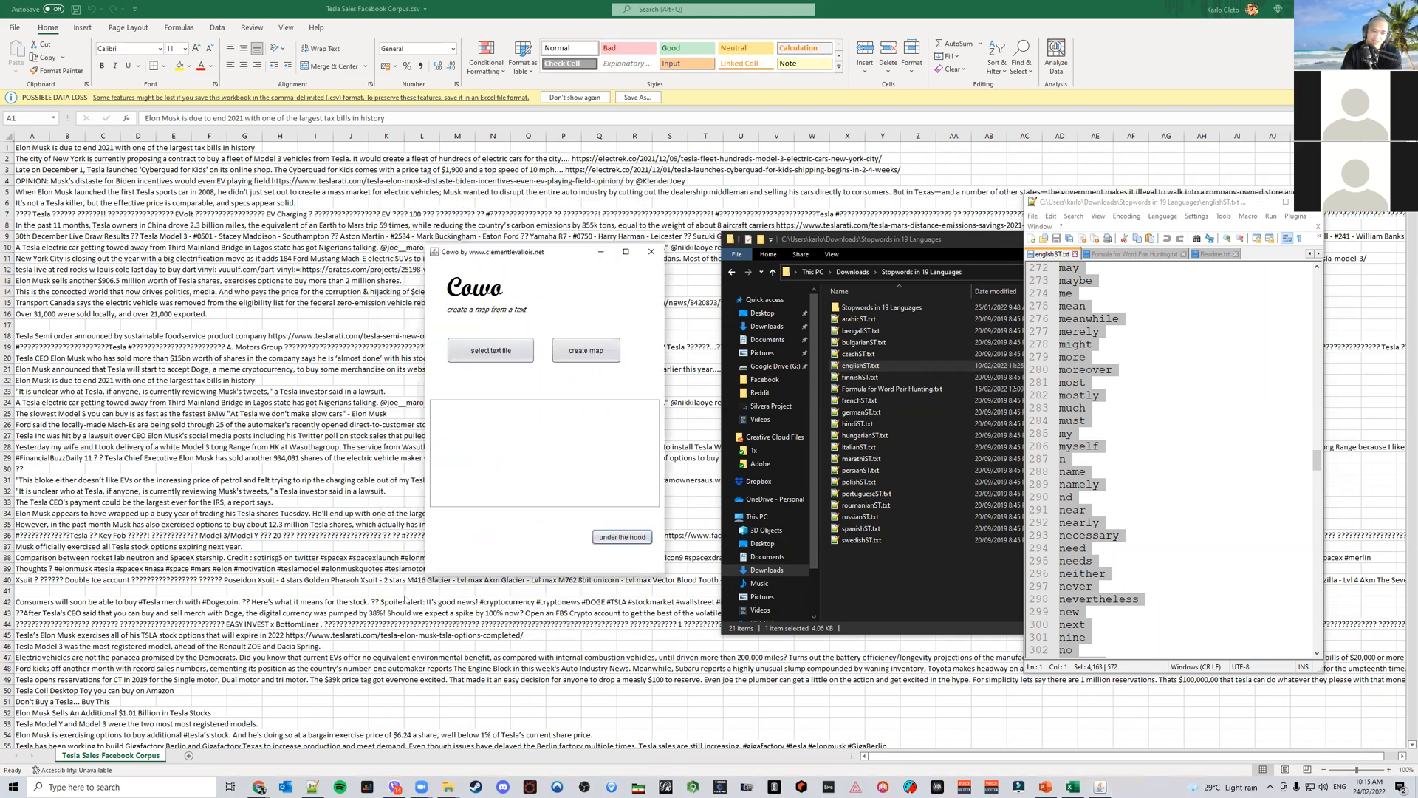
click(590, 348)
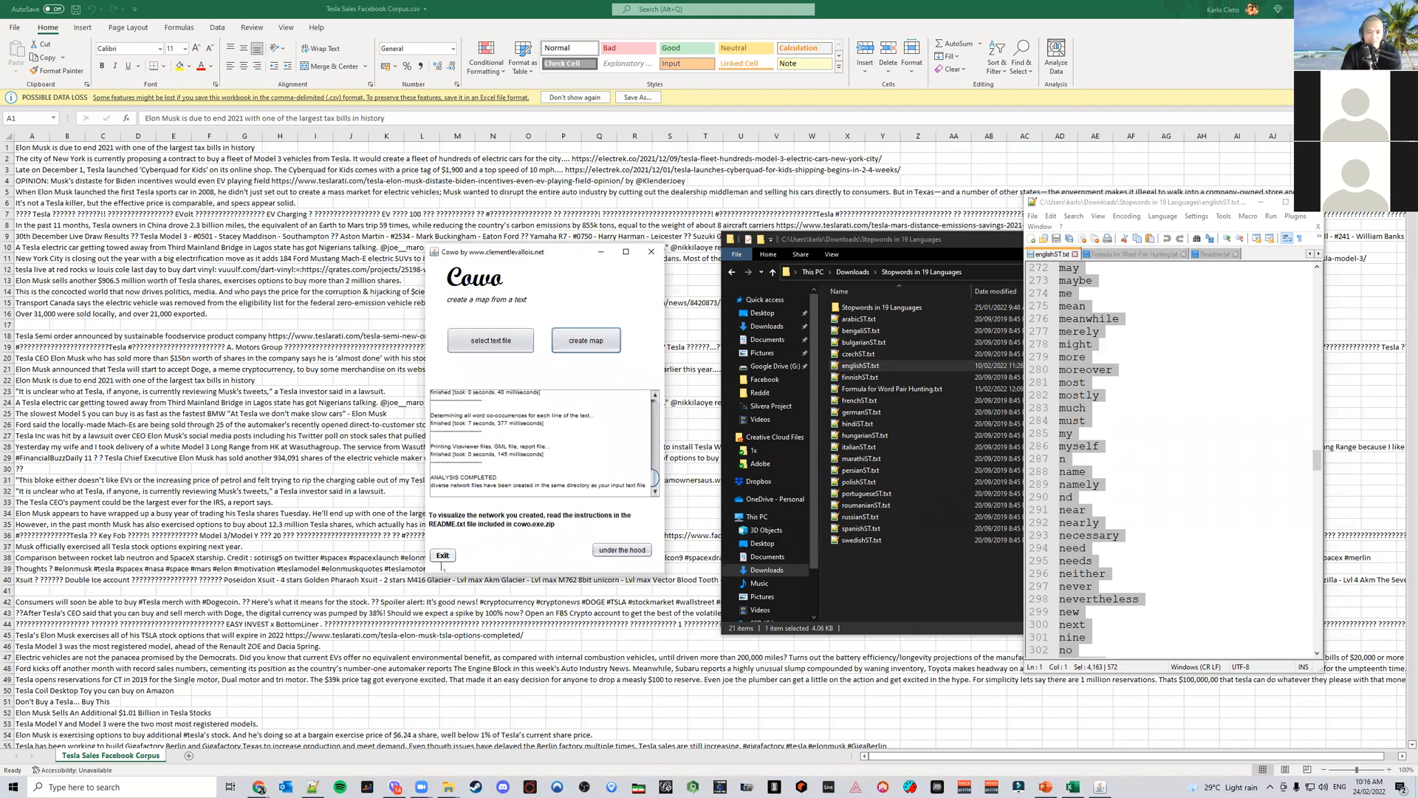
click(442, 562)
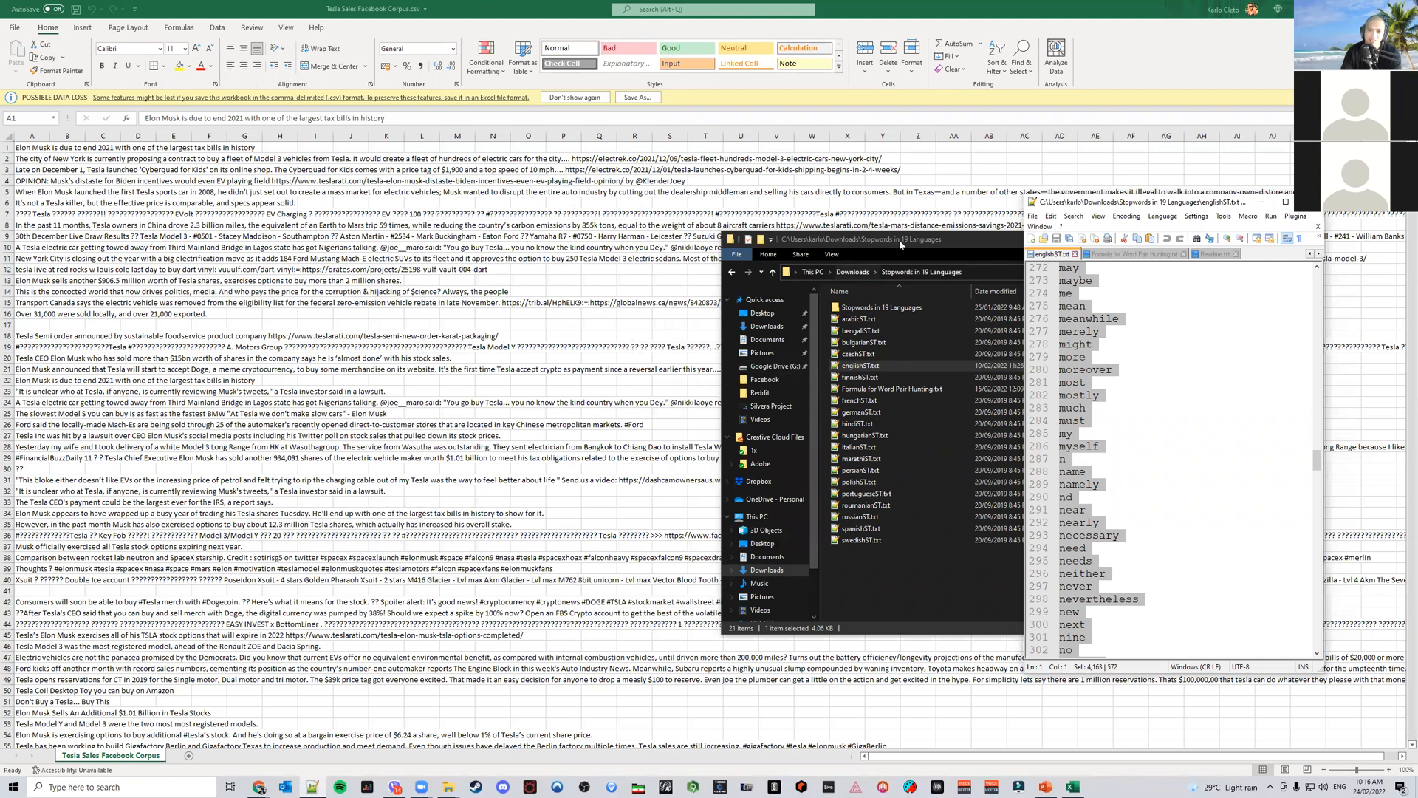
Open the generated Tesla Sales Facebook Corpus.gml from the Facebook folder in Gephi as a new workspace
click(890, 245)
drag(890, 245, 623, 254)
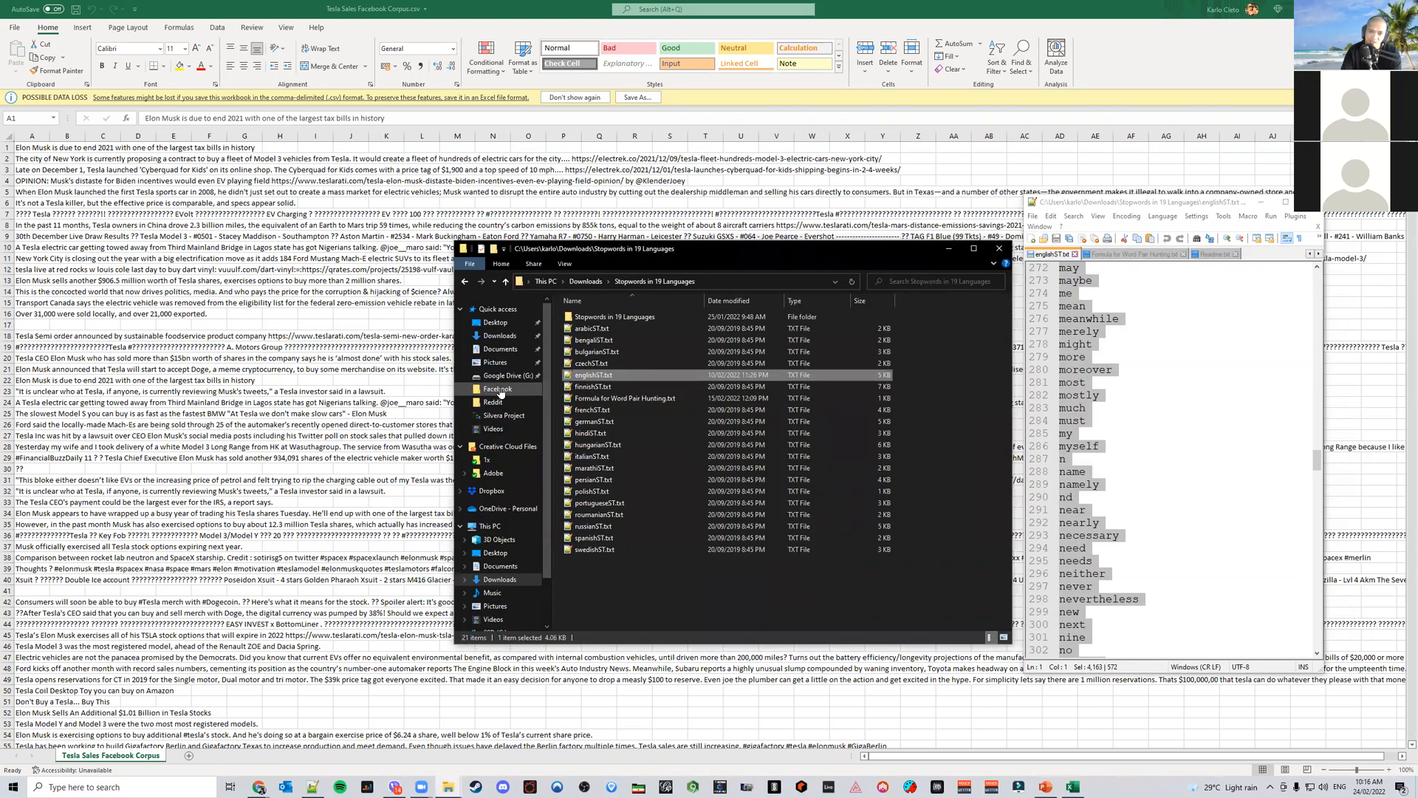
click(499, 390)
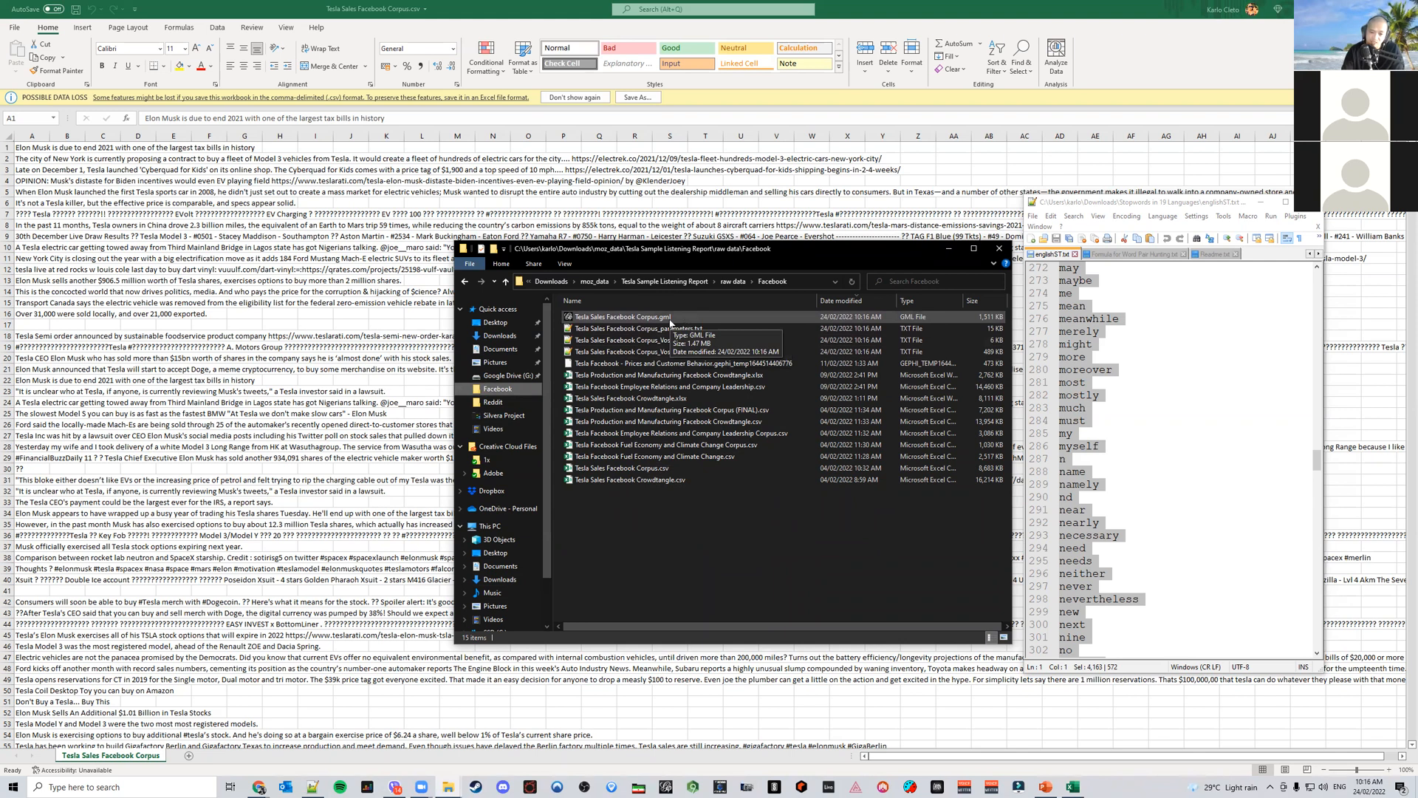
double_click(670, 318)
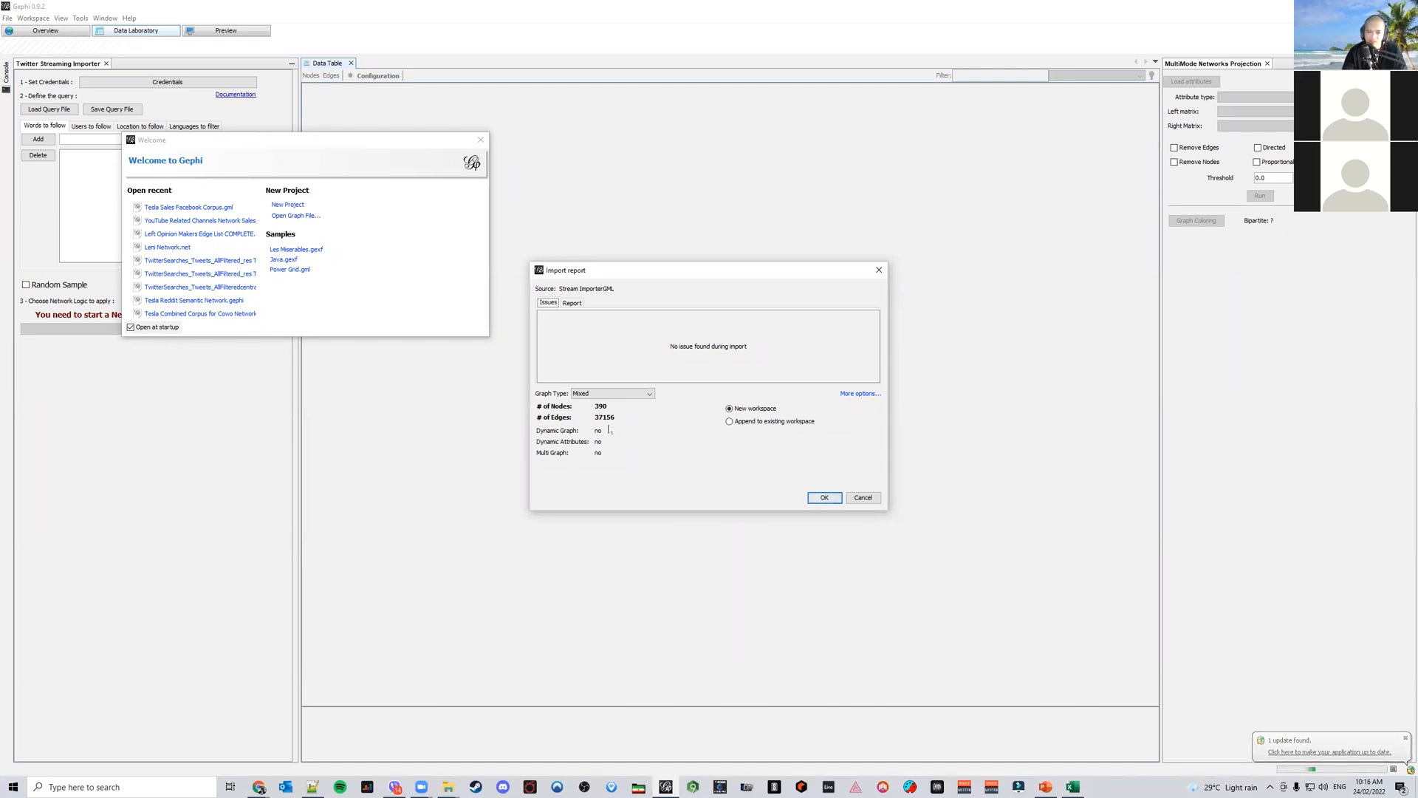
click(824, 498)
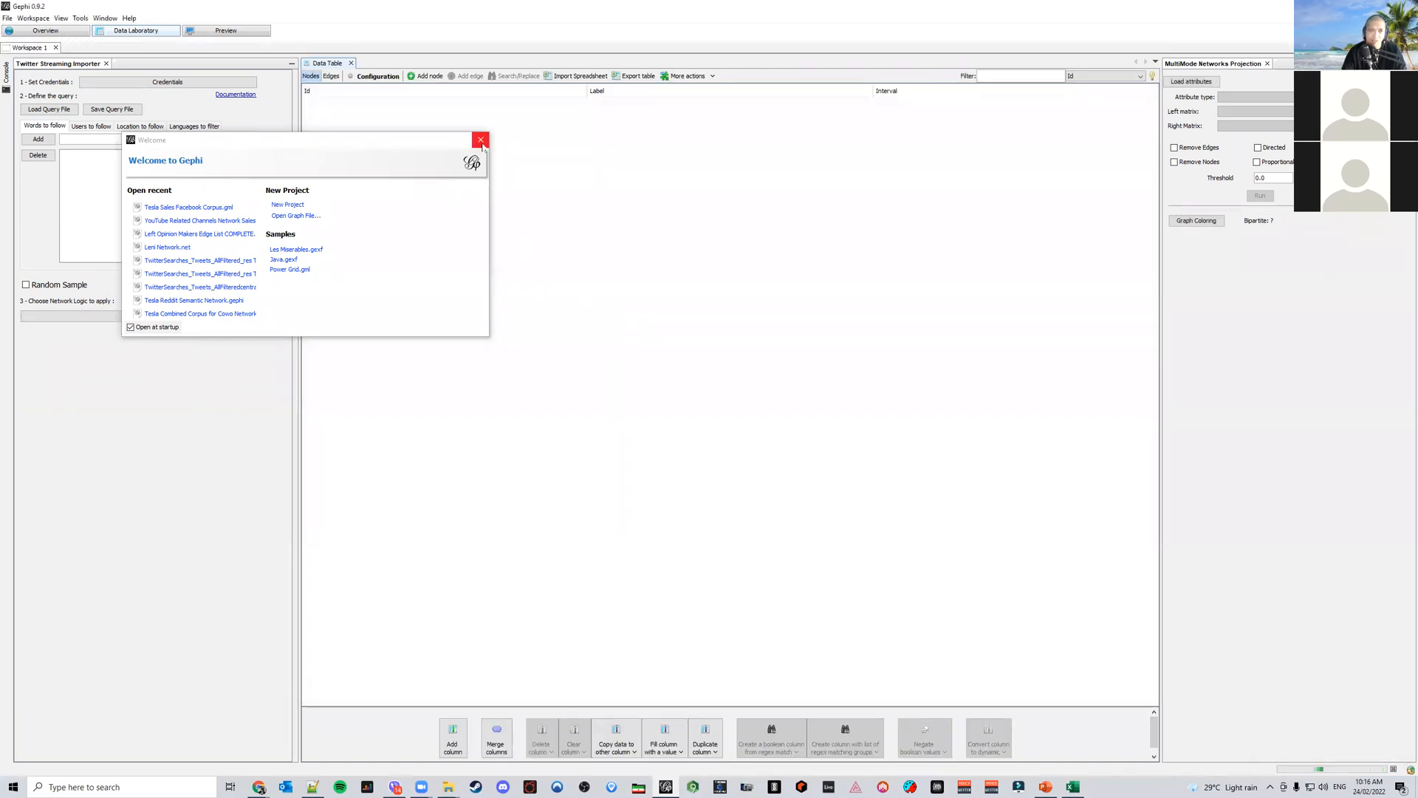
click(481, 140)
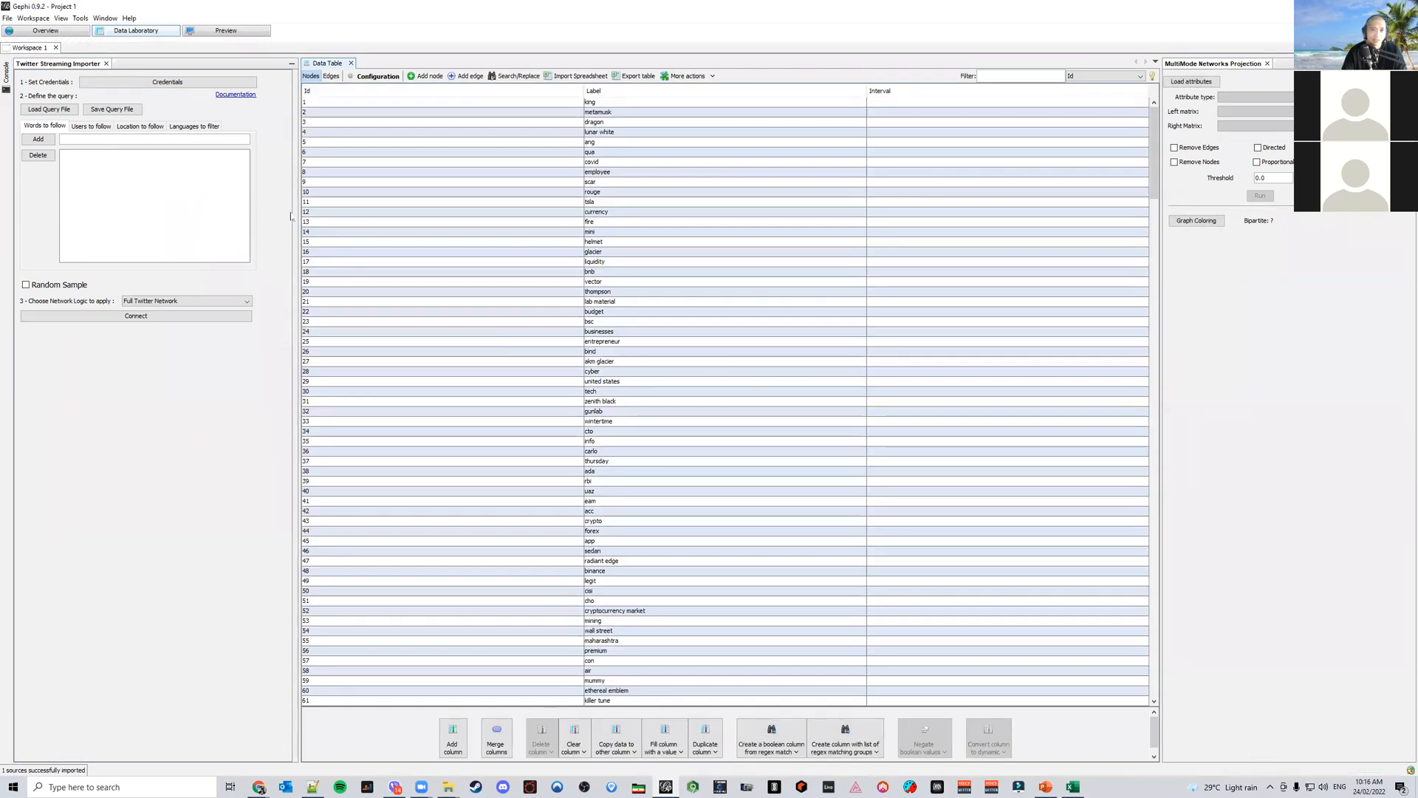
Examine the imported network's node and edge tables and its graph overview
click(61, 34)
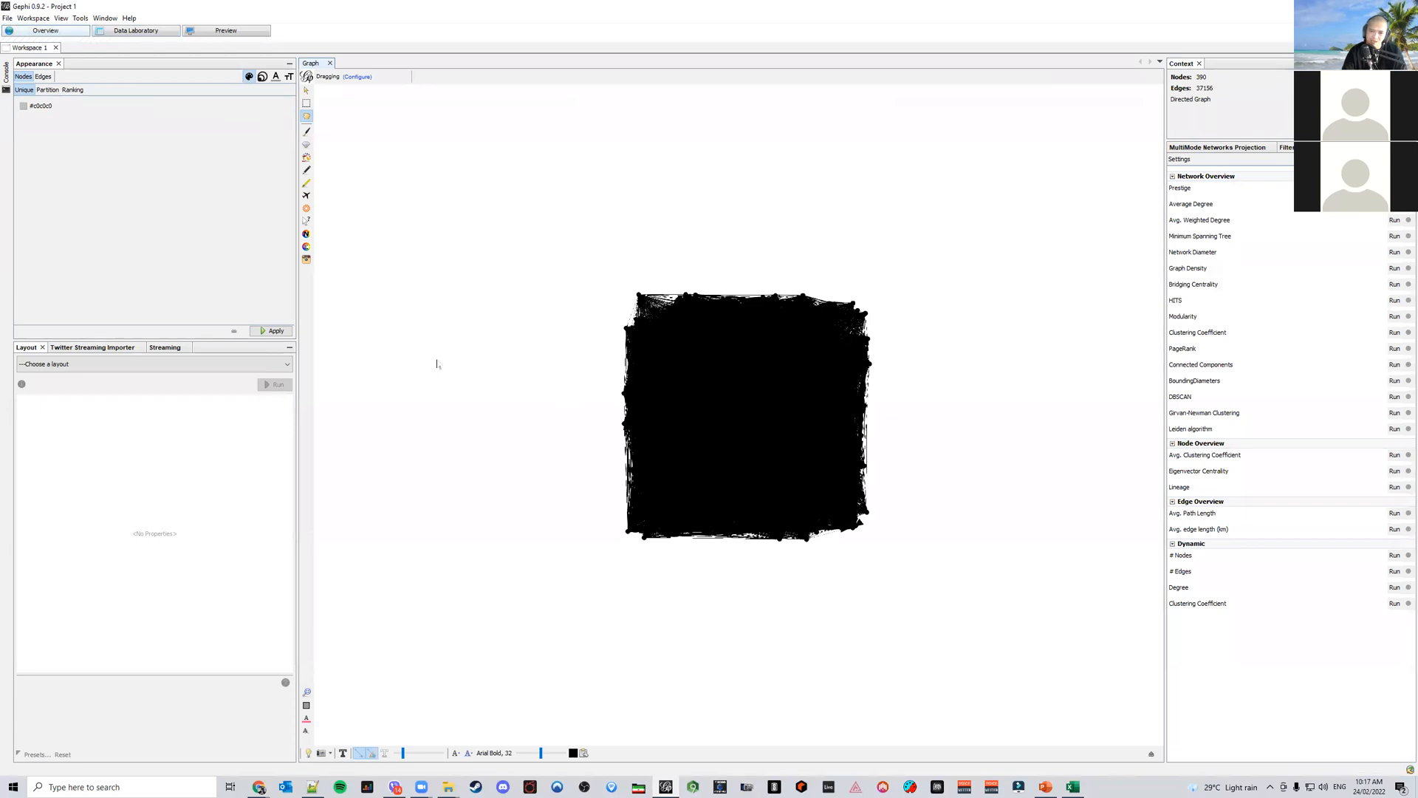
click(141, 32)
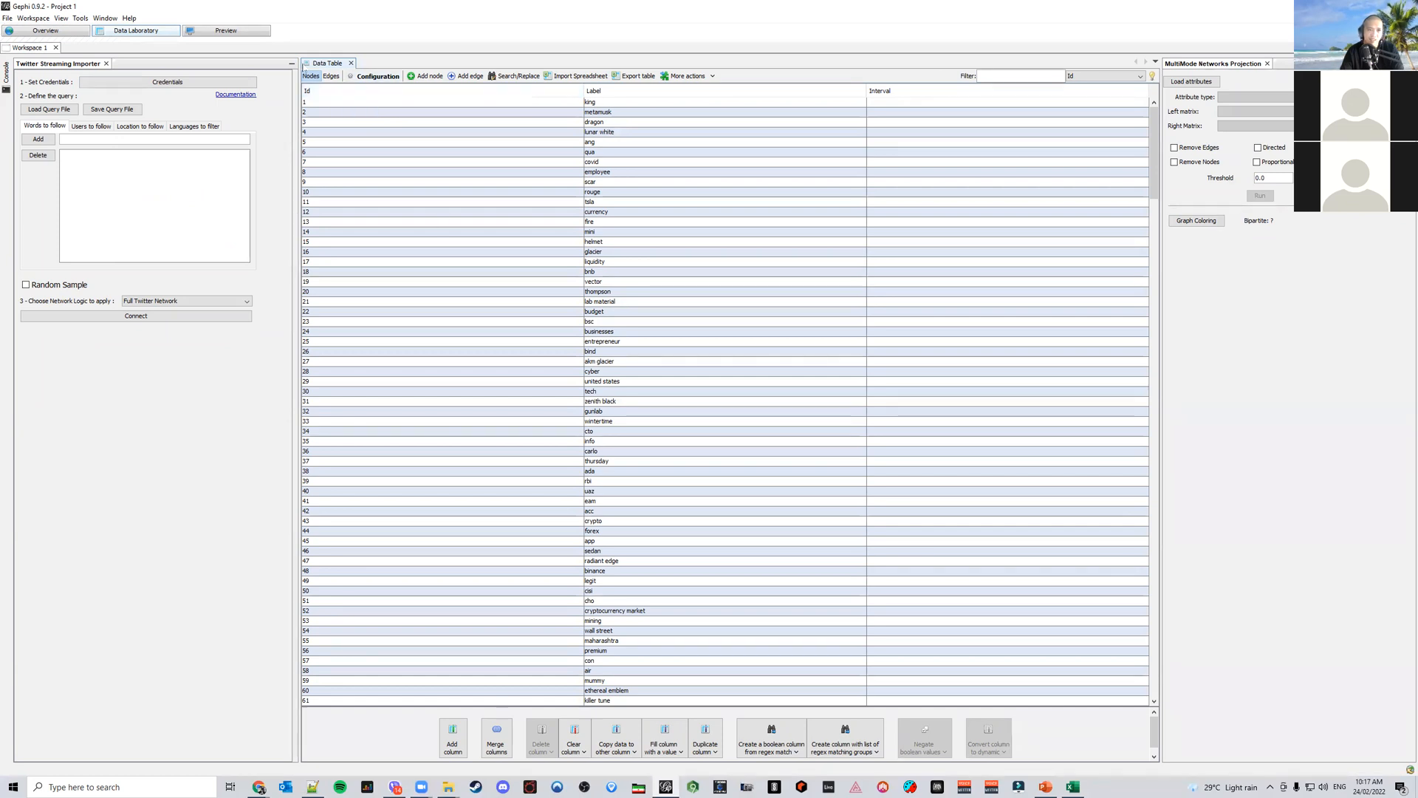
click(330, 76)
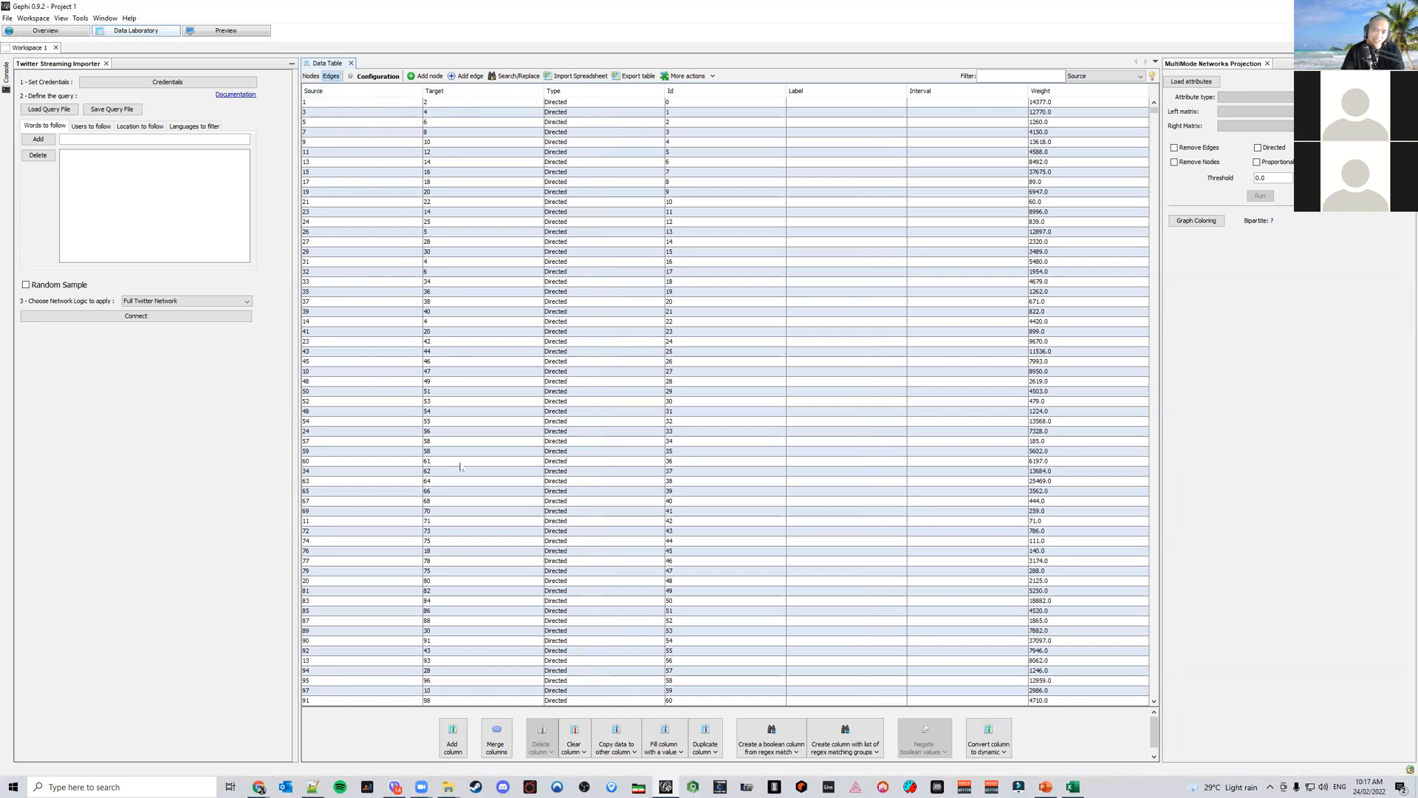
click(311, 76)
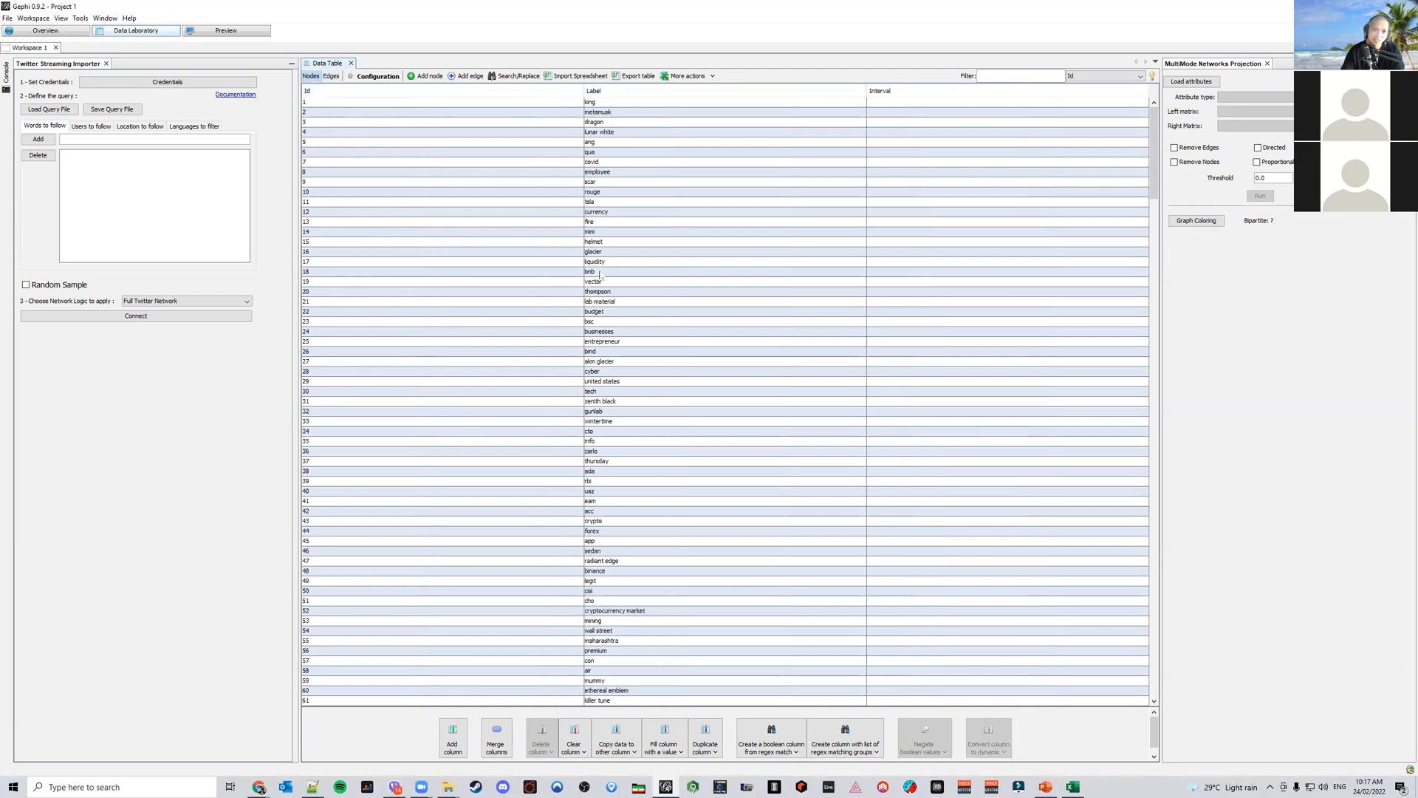
click(331, 76)
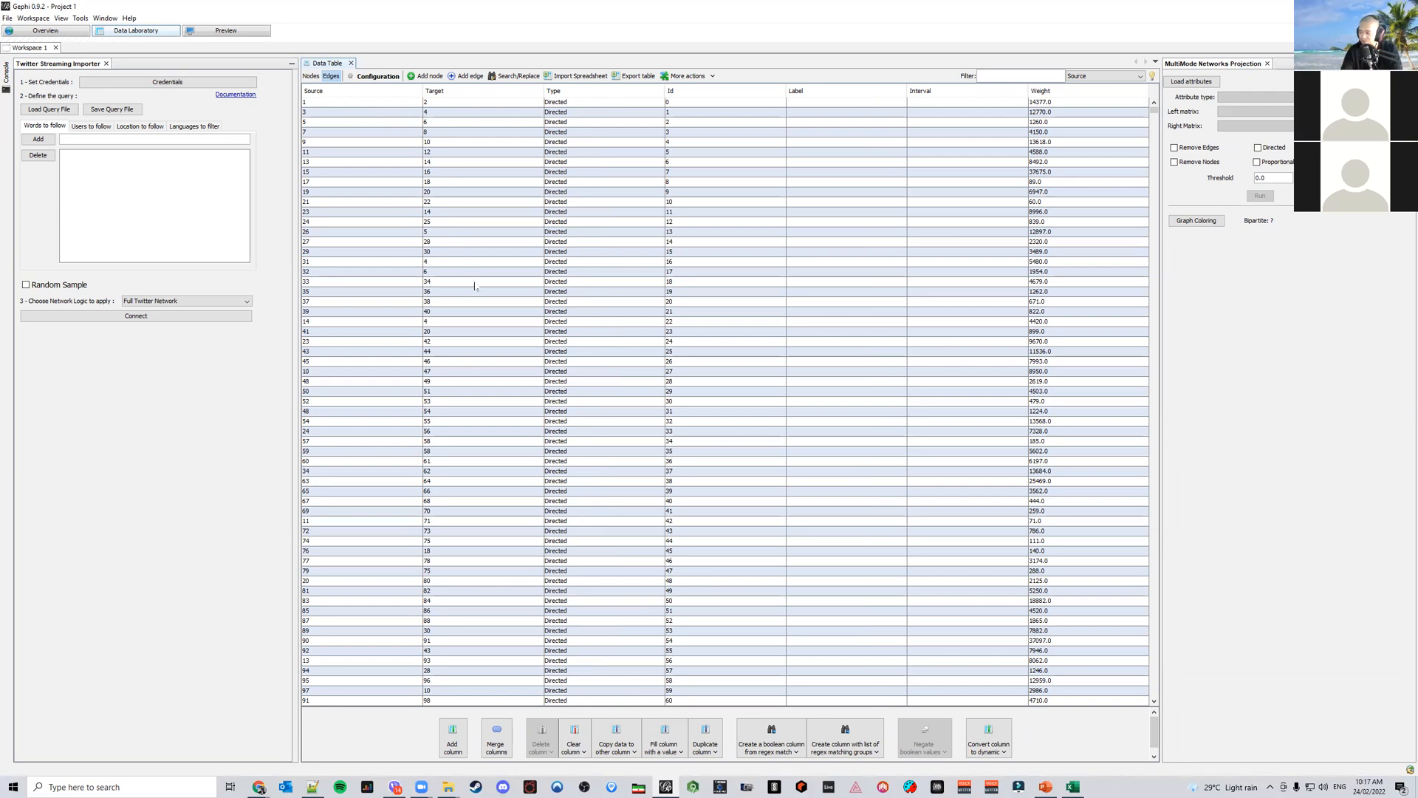
click(311, 76)
click(330, 76)
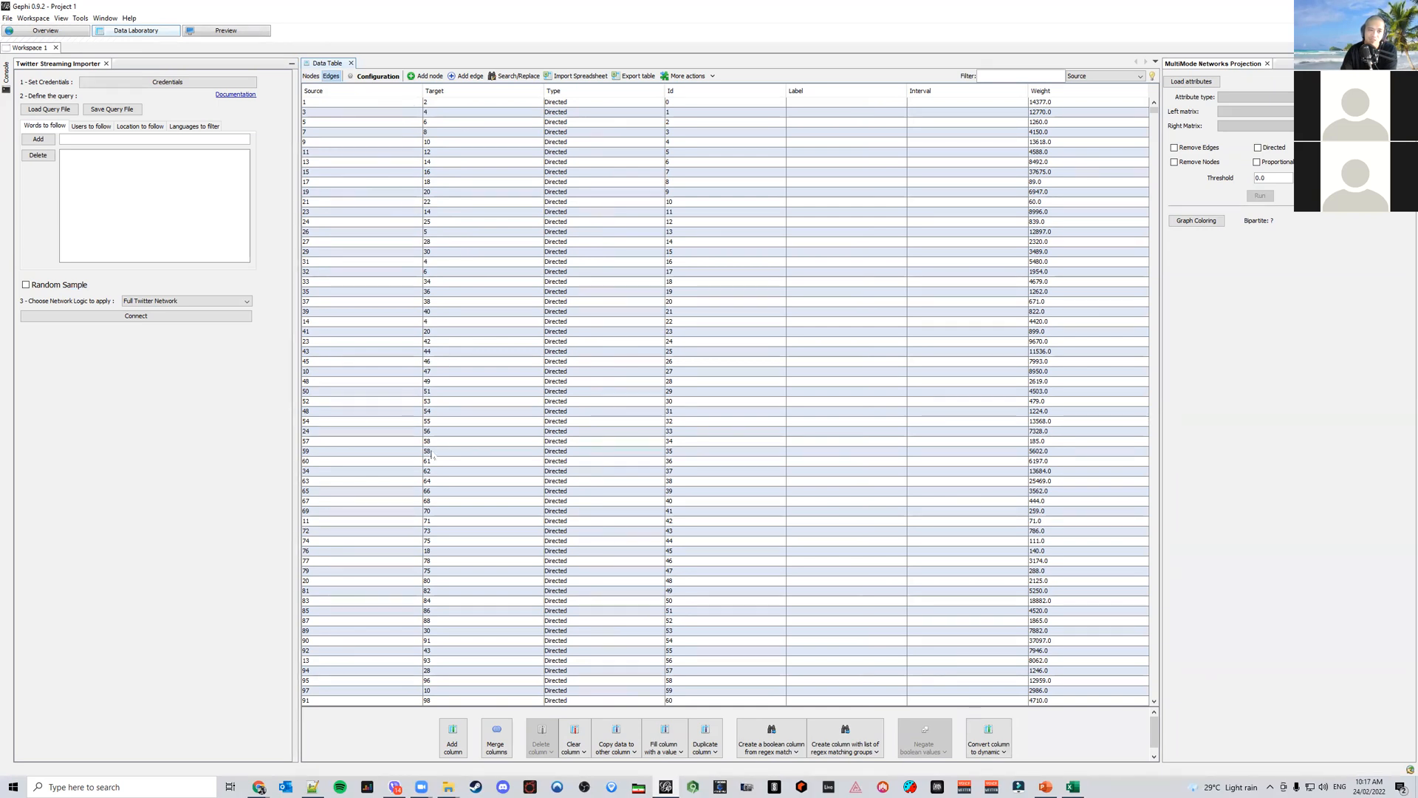
click(310, 76)
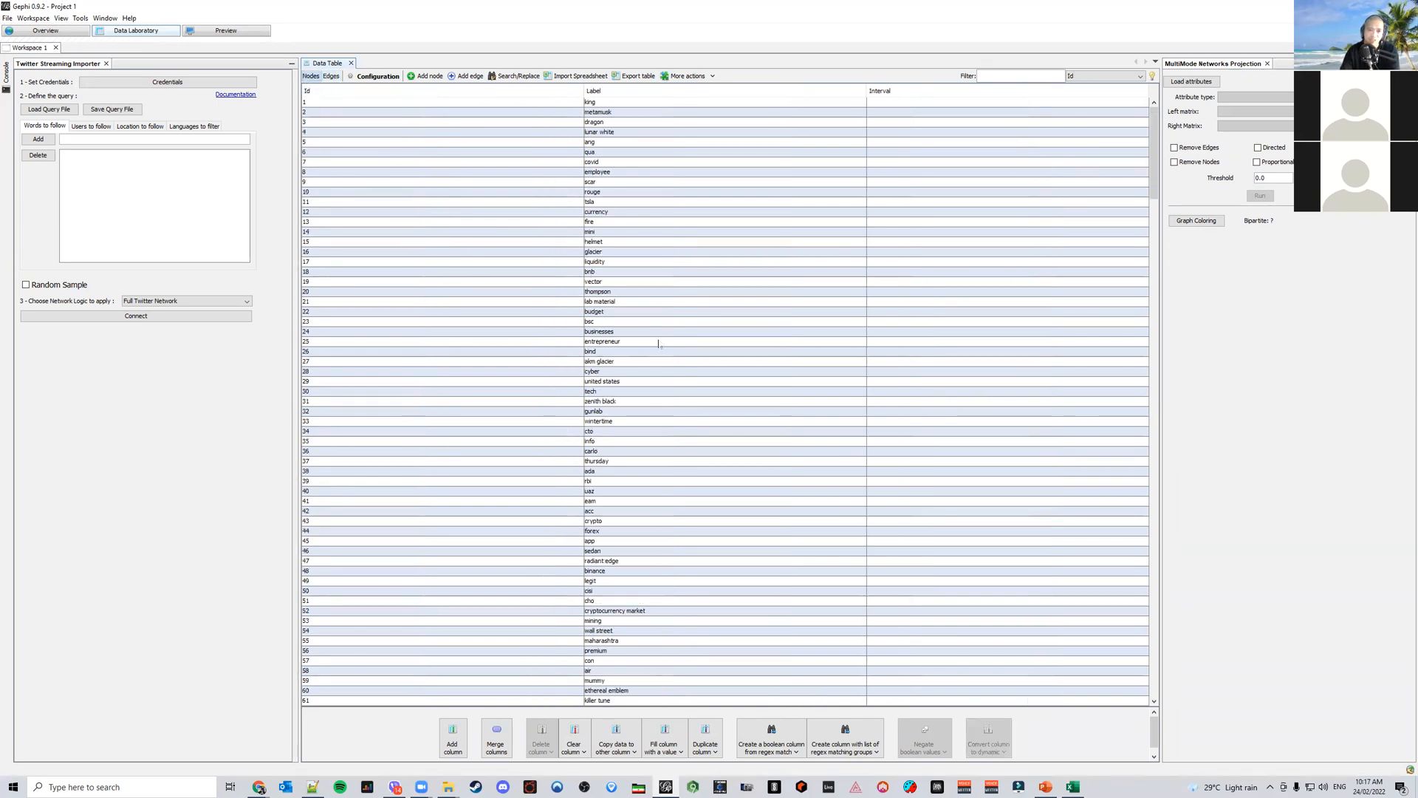
click(45, 30)
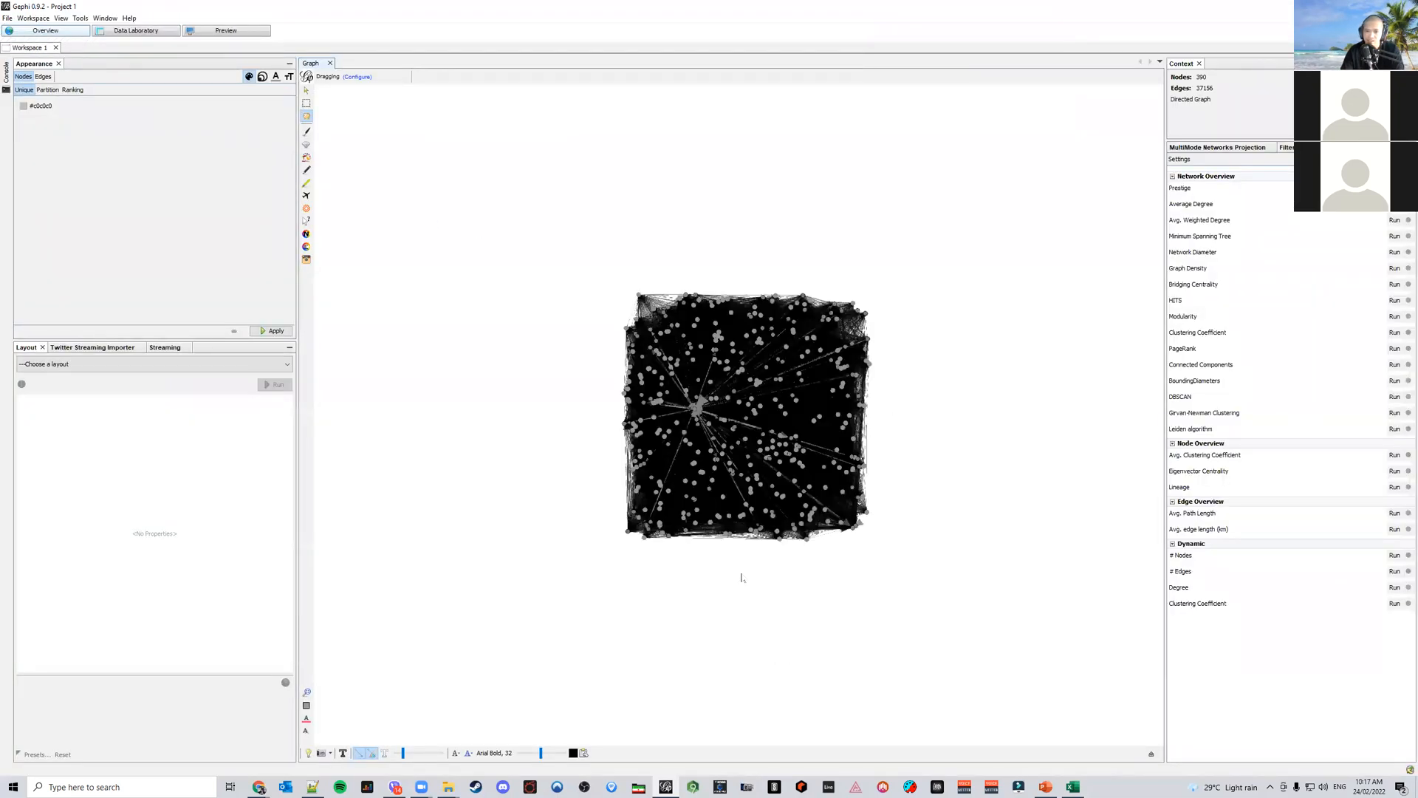
Switch to PowerPoint to view the sample subtopic network map slide, then return to Gephi
click(1065, 787)
click(1046, 786)
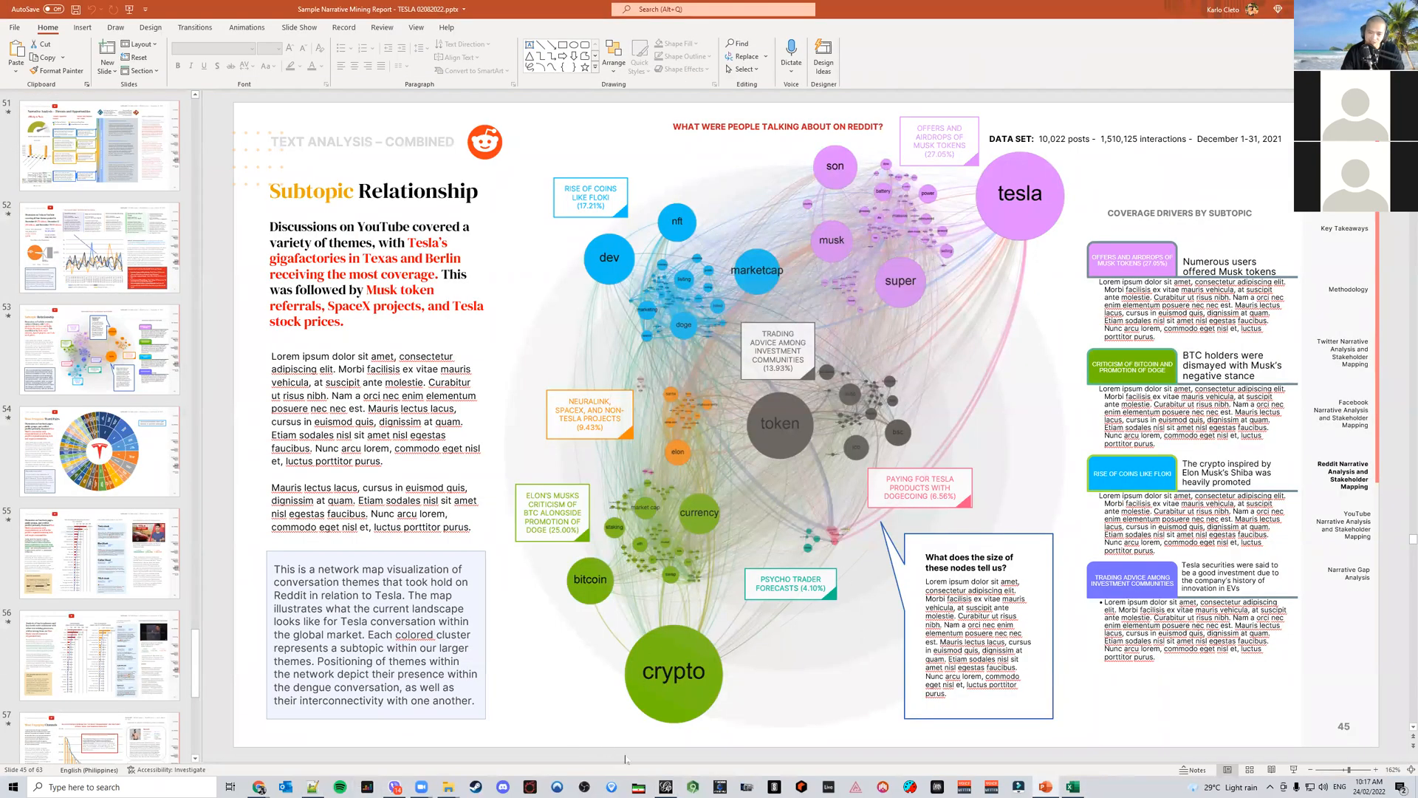
click(666, 786)
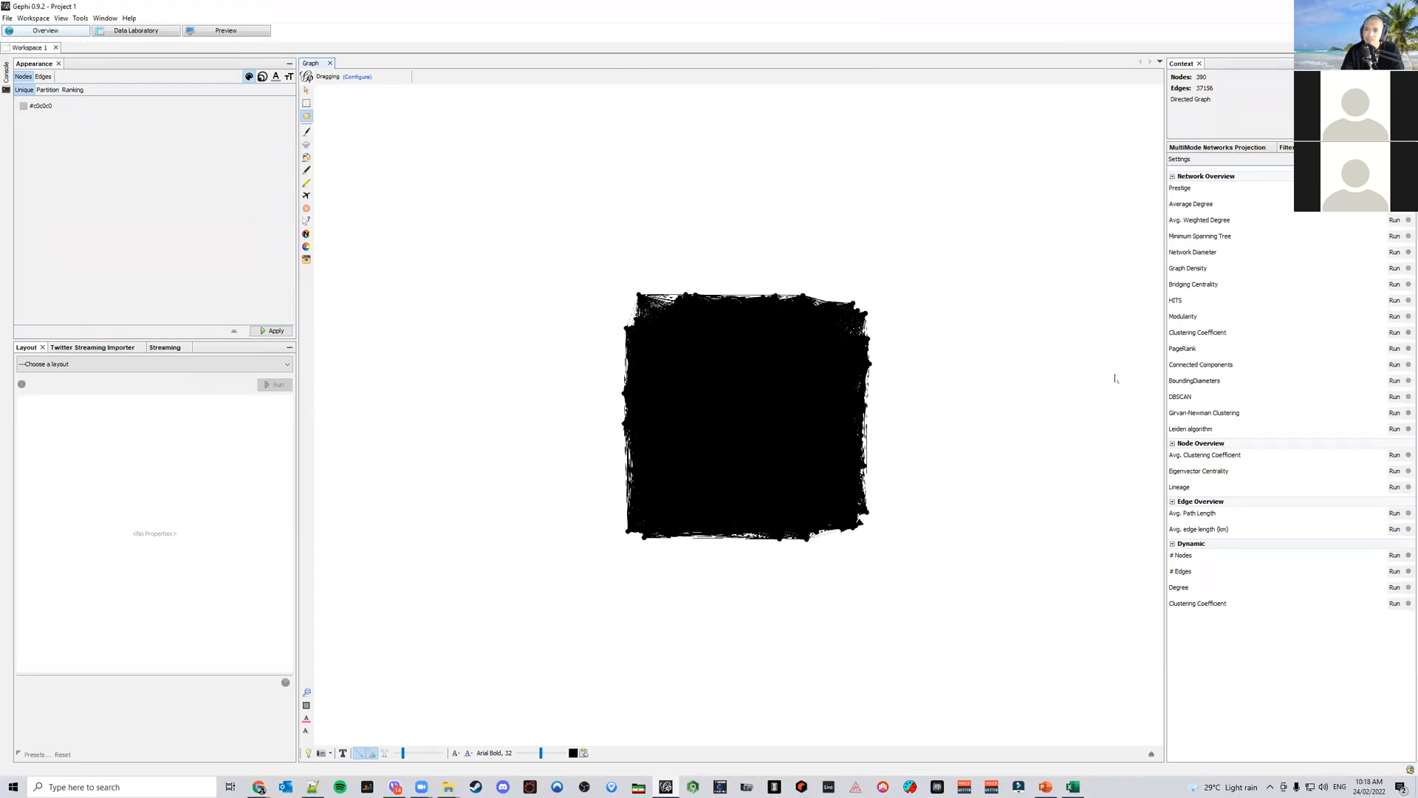
Turn on node labels and set the label font to Arial Regular, size 36
click(1151, 753)
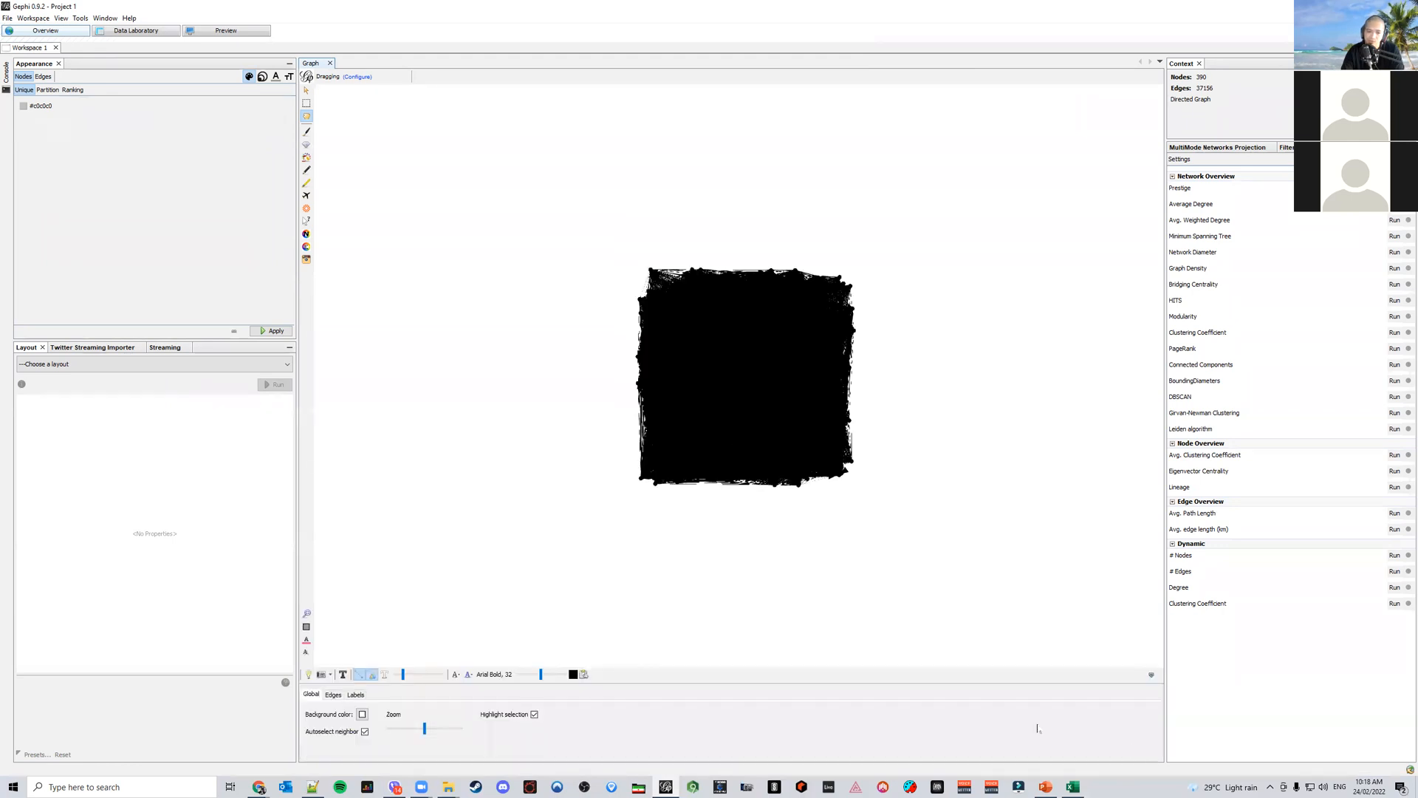
click(356, 695)
click(325, 711)
click(364, 724)
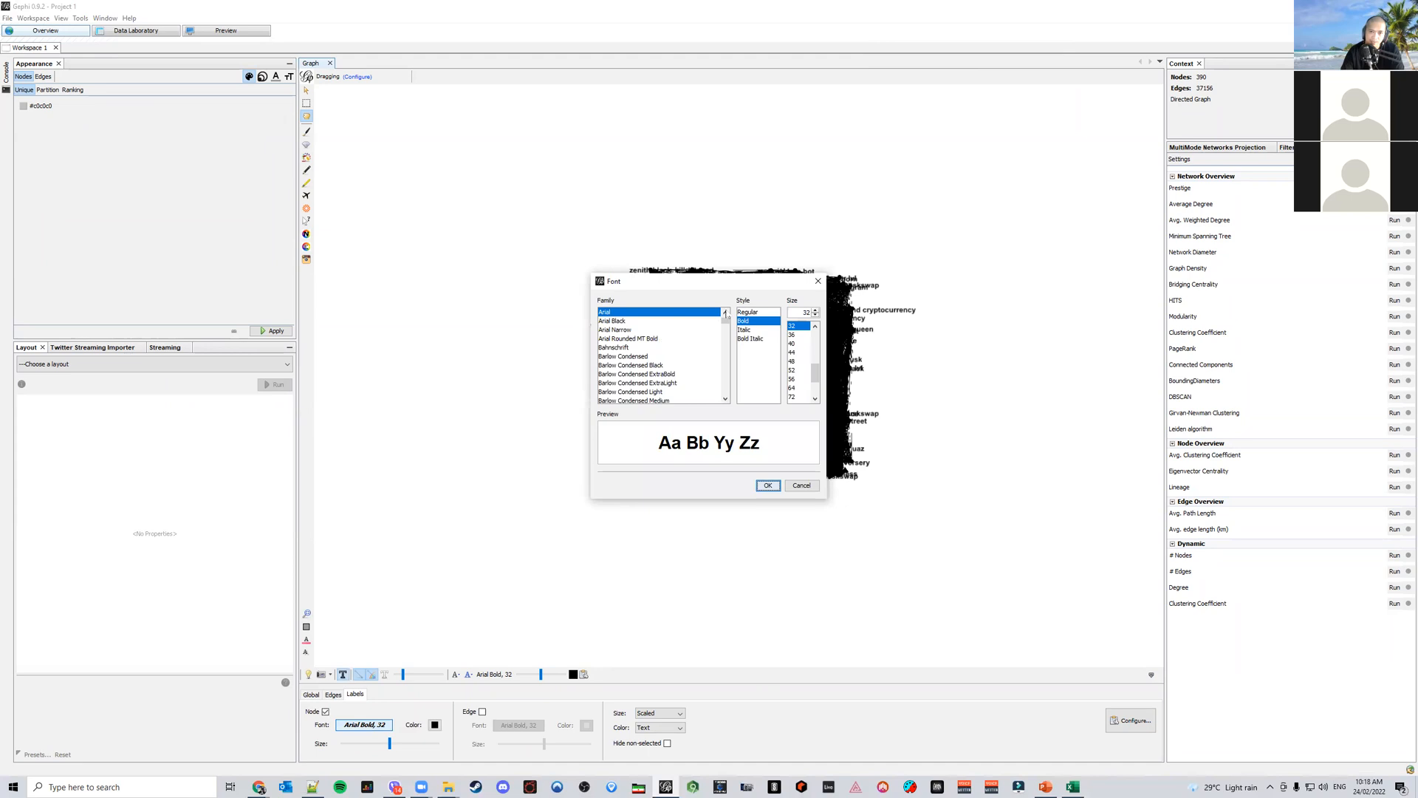
click(761, 312)
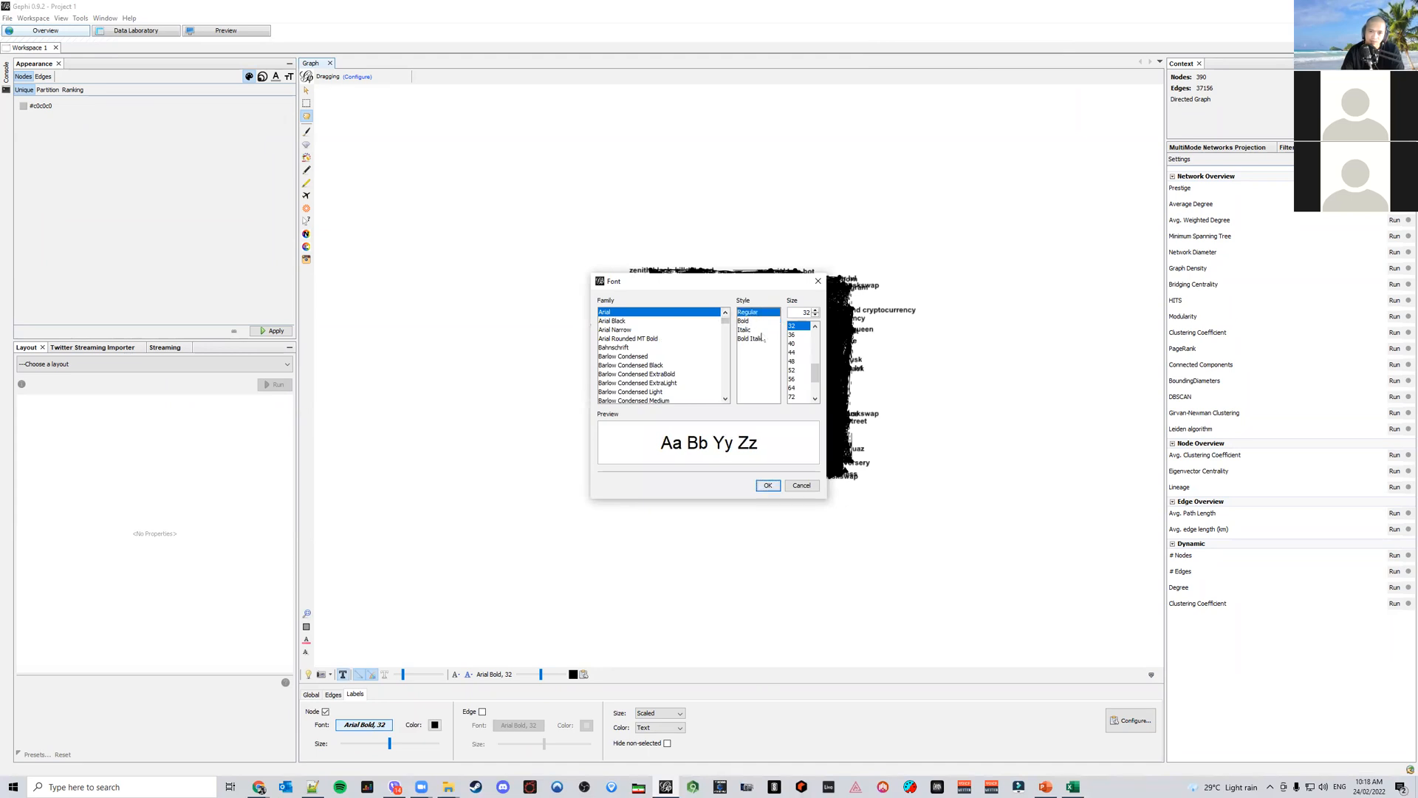
click(795, 342)
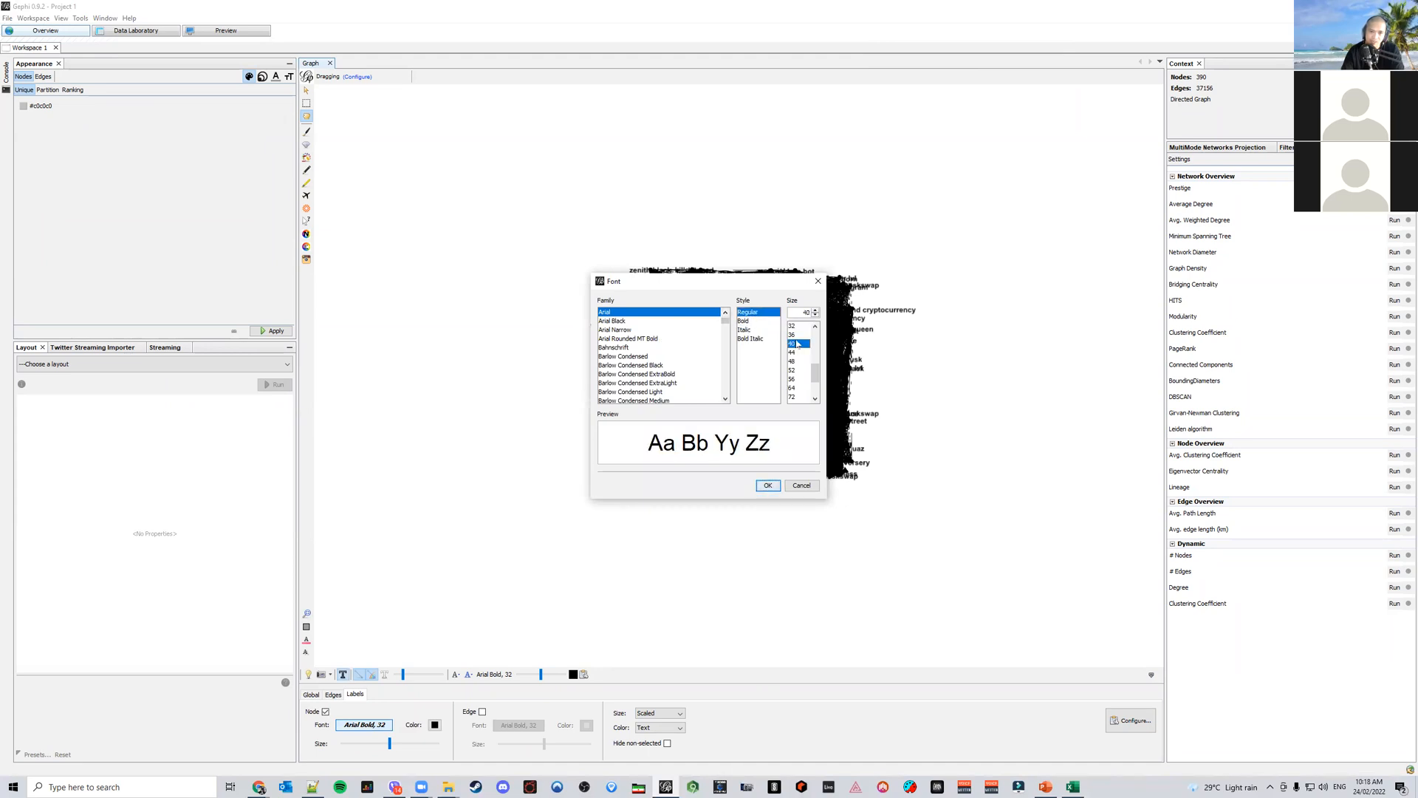
click(793, 334)
click(768, 485)
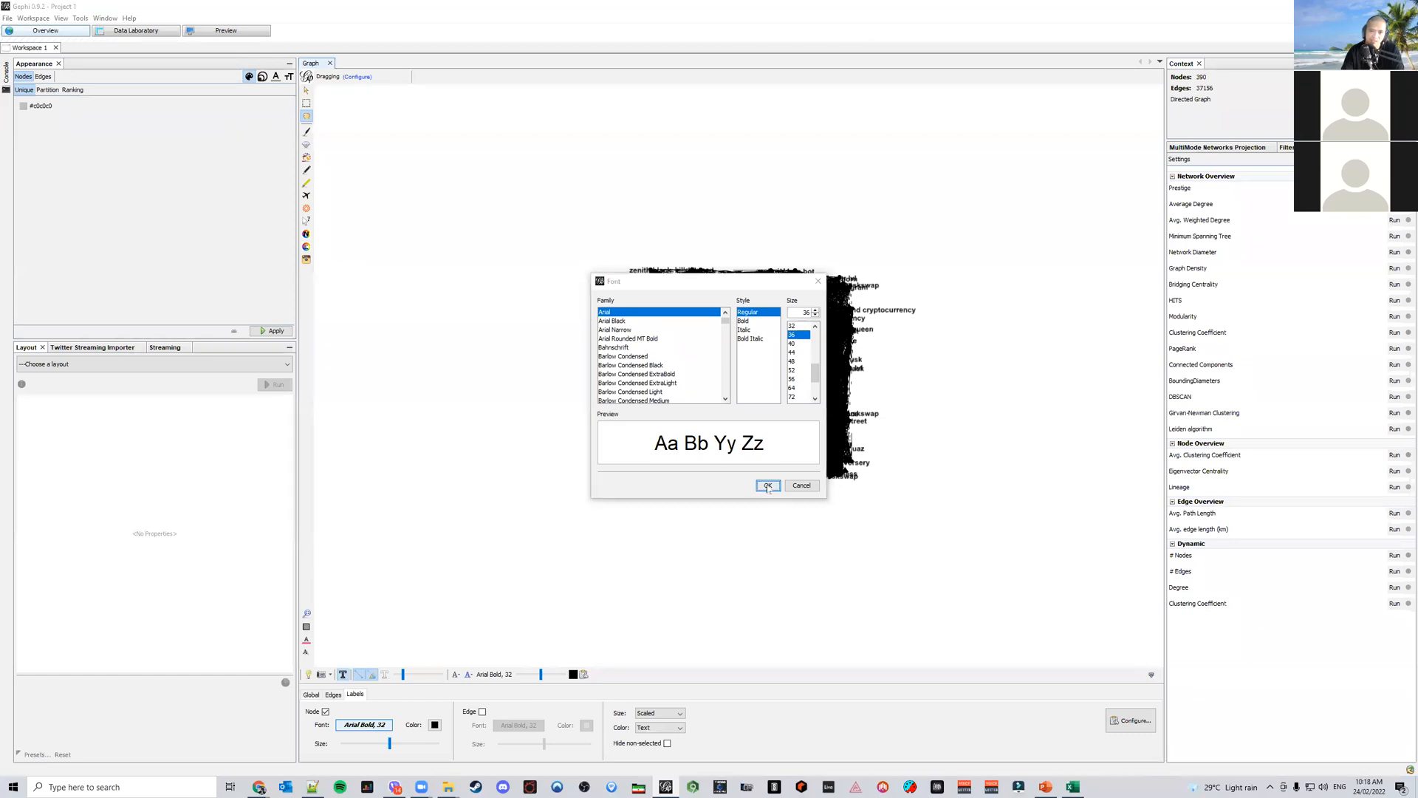
Run the Network Diameter and Average Degree statistics, closing each report
click(1394, 252)
click(807, 465)
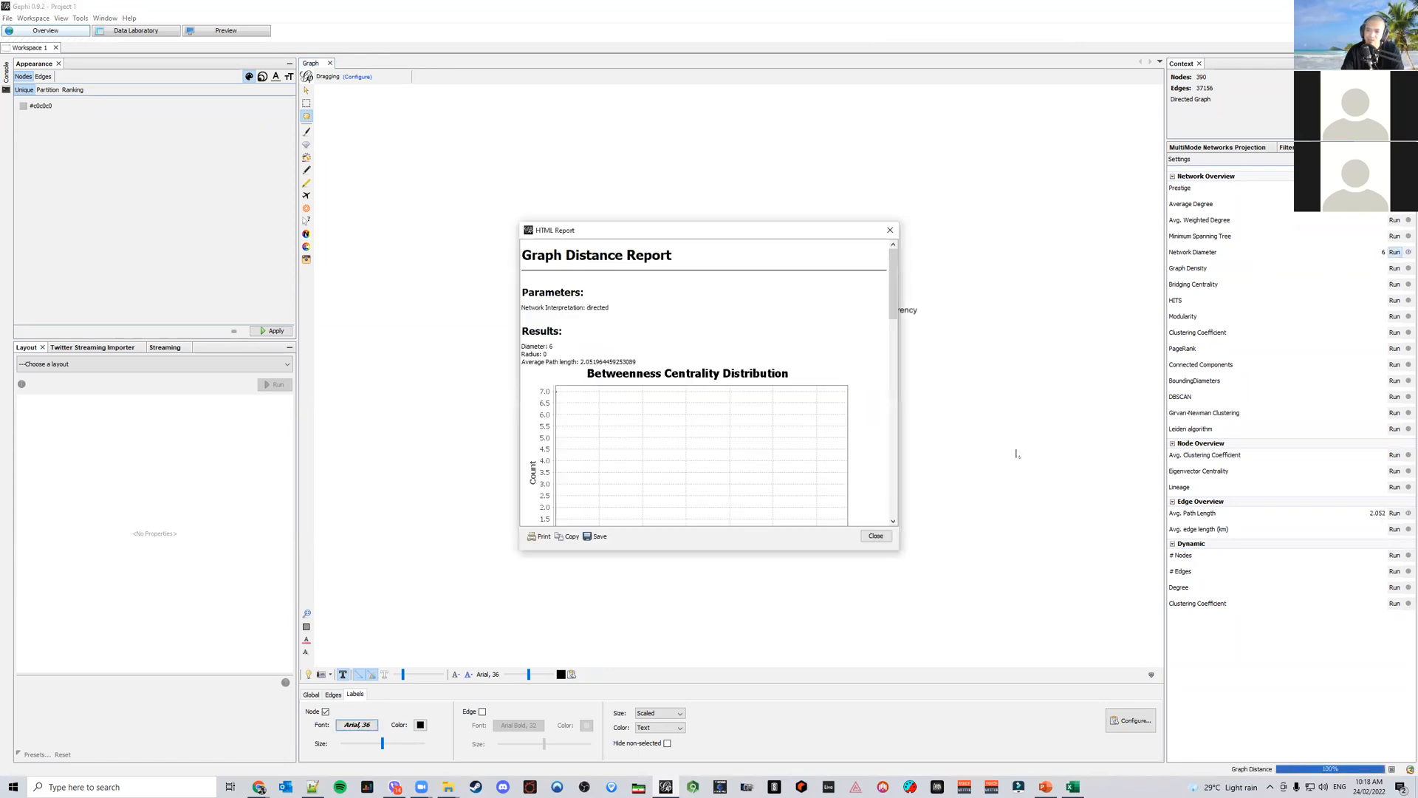
click(879, 522)
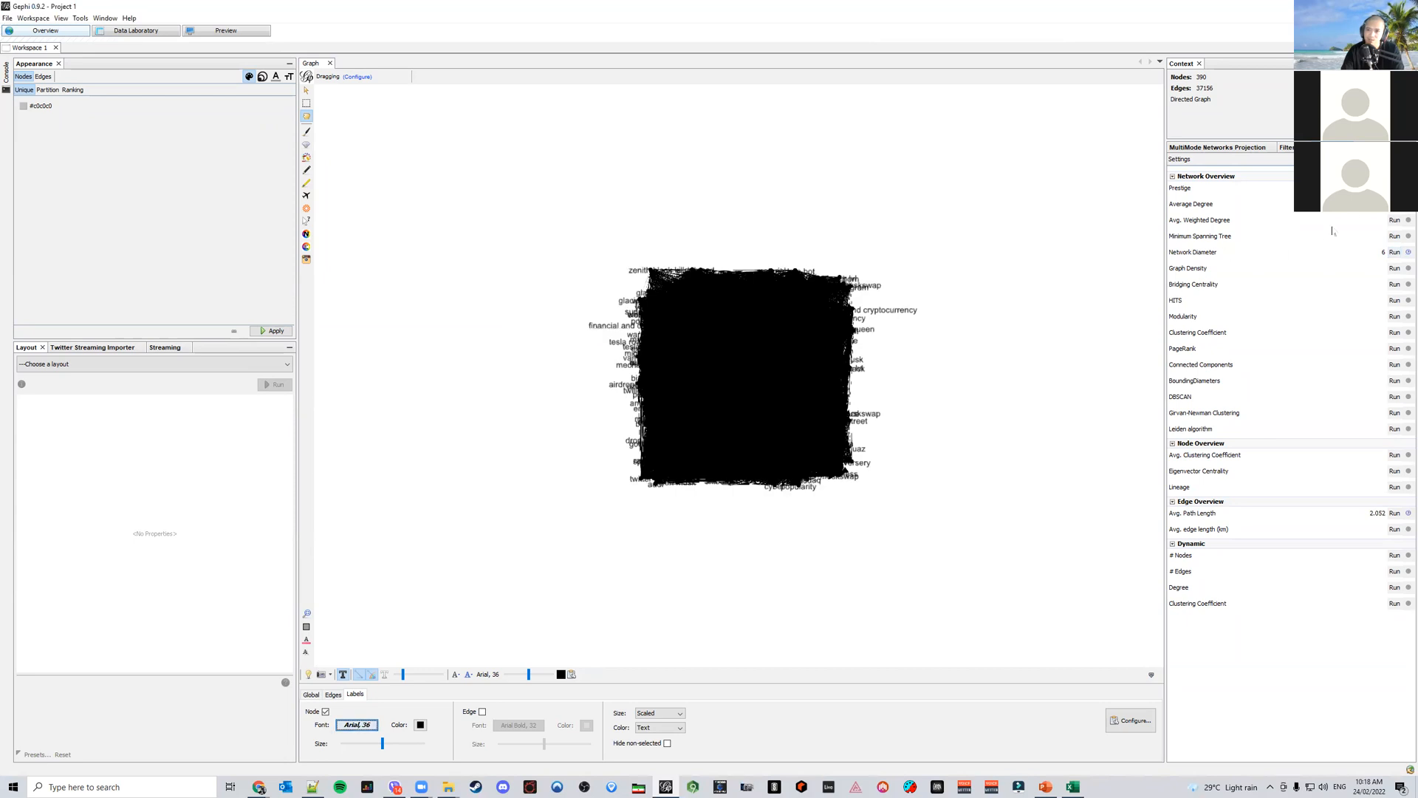
click(1394, 204)
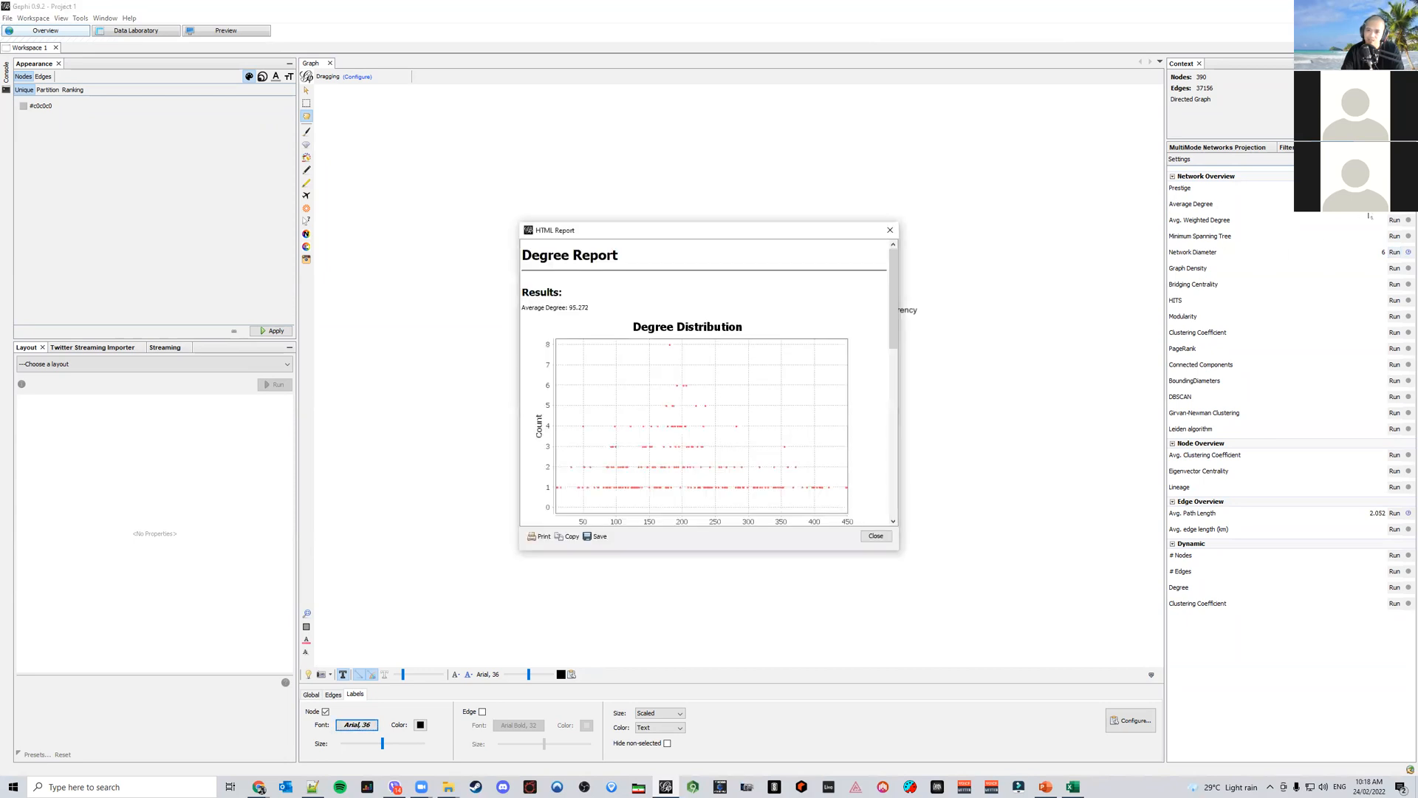
click(871, 540)
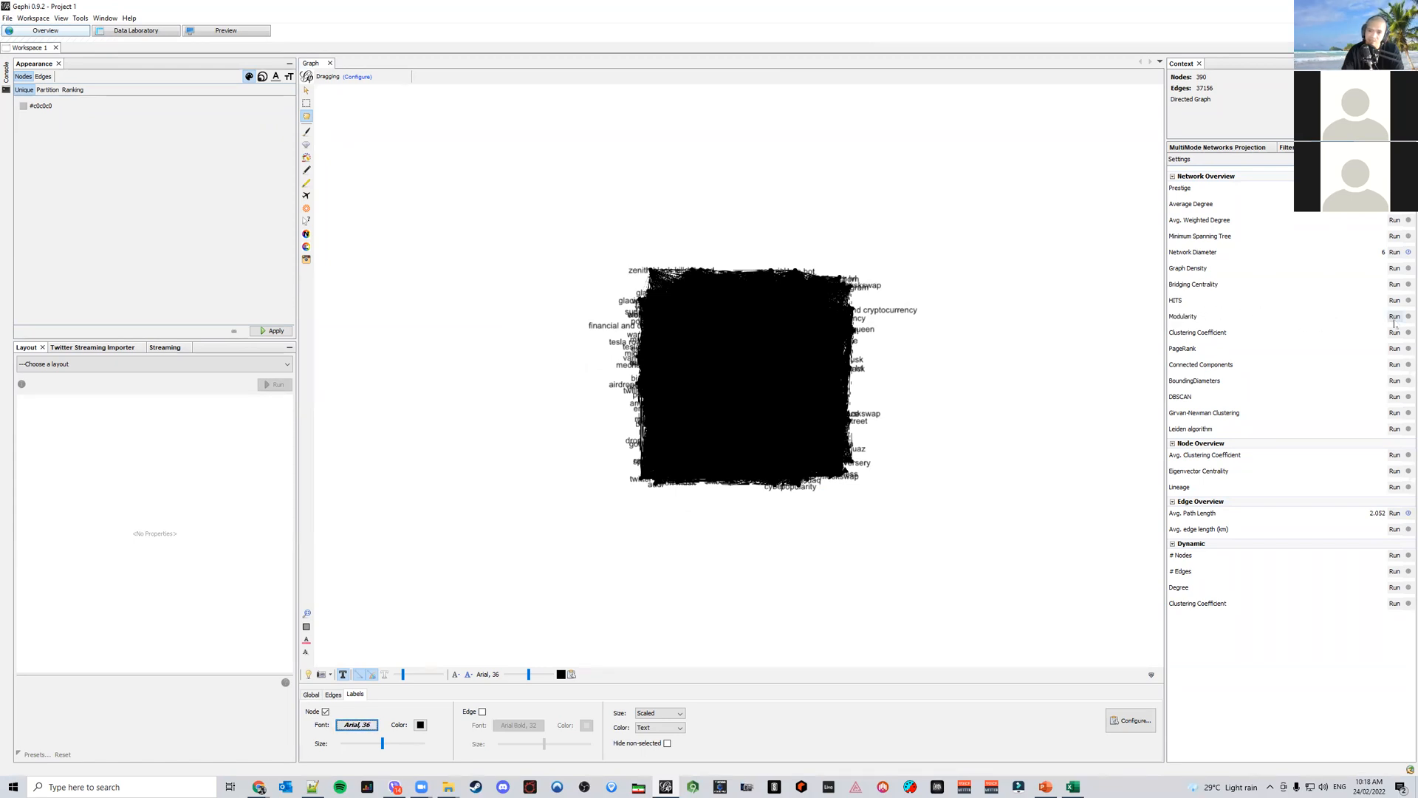
Glance at the sample network map slide in PowerPoint, then run Modularity with resolution 1.0
click(1046, 787)
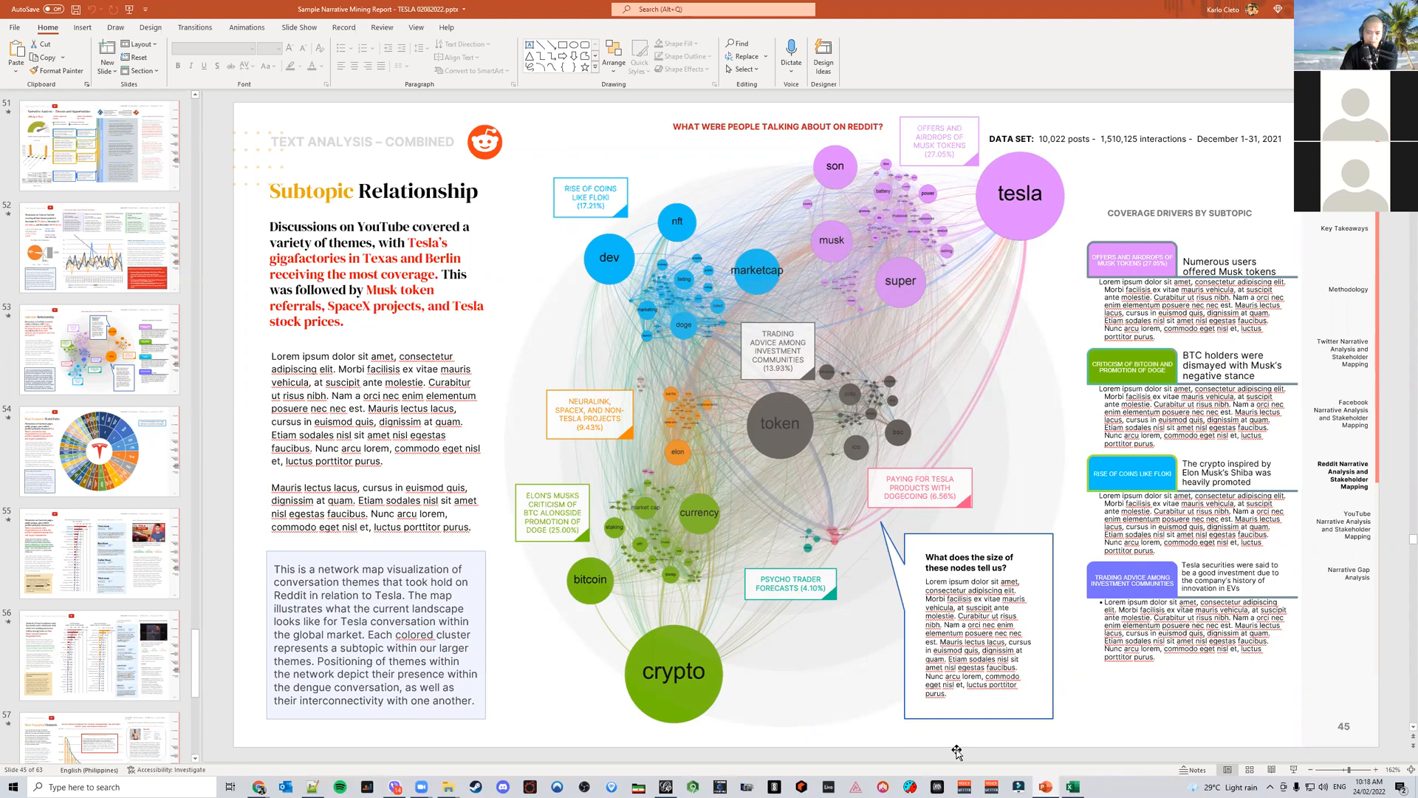
click(666, 786)
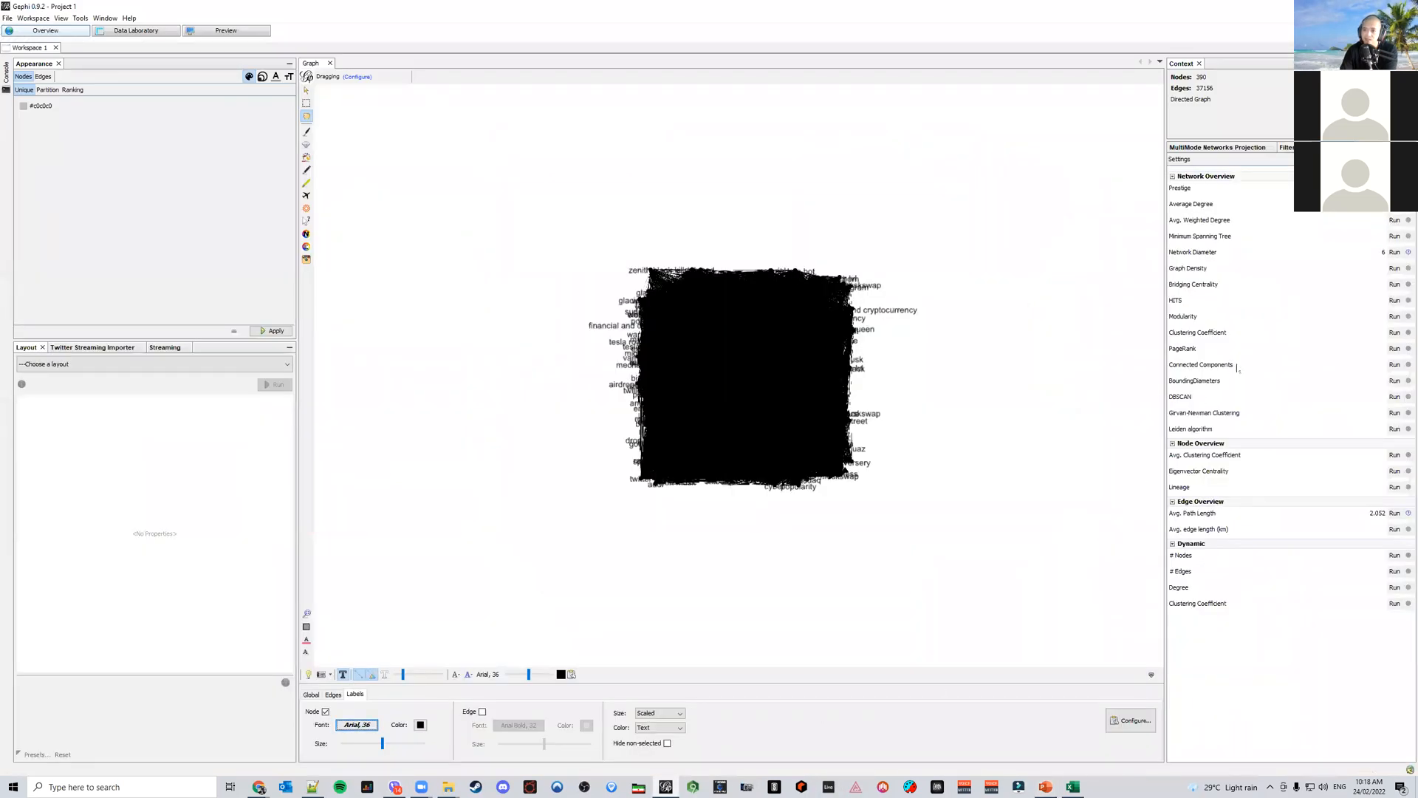
click(1394, 316)
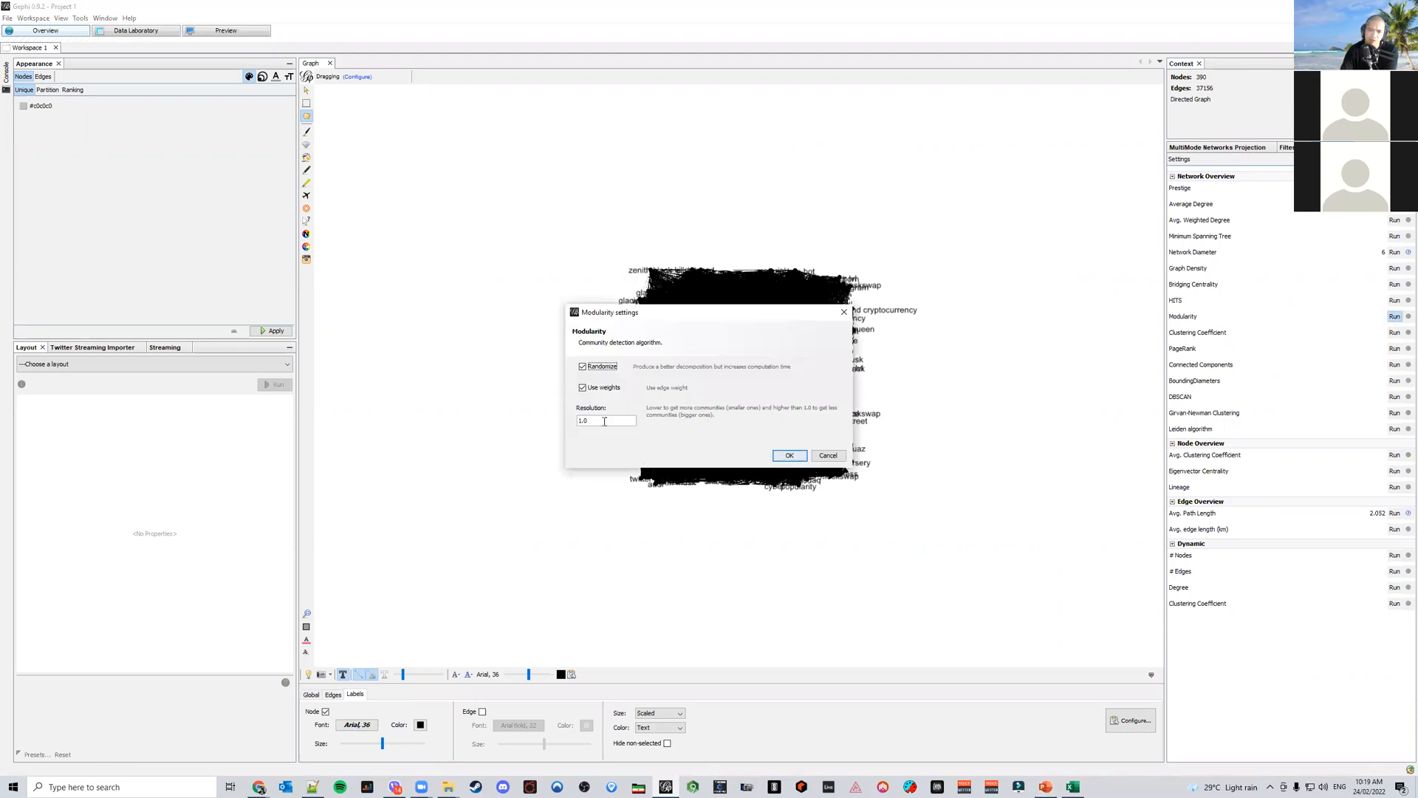
click(789, 455)
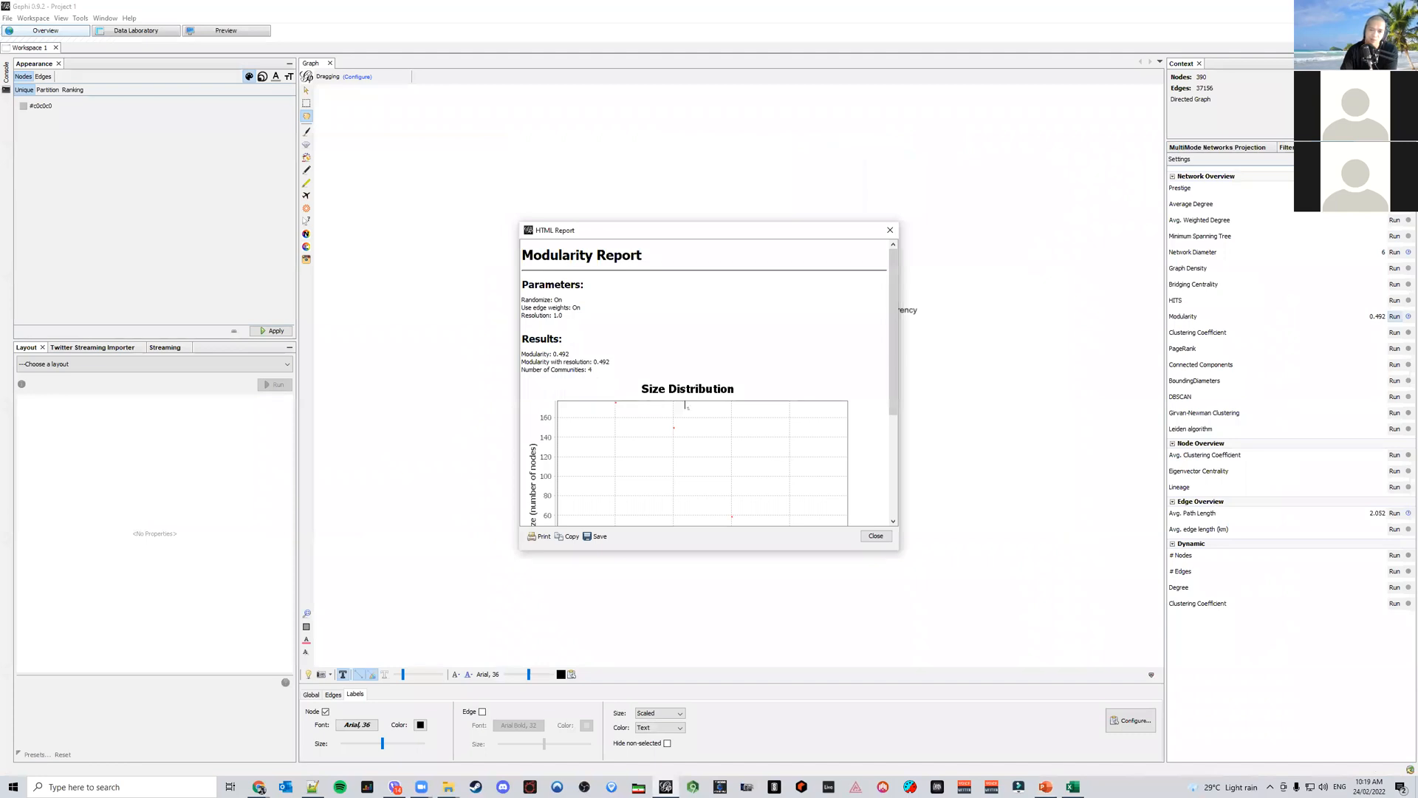
click(874, 542)
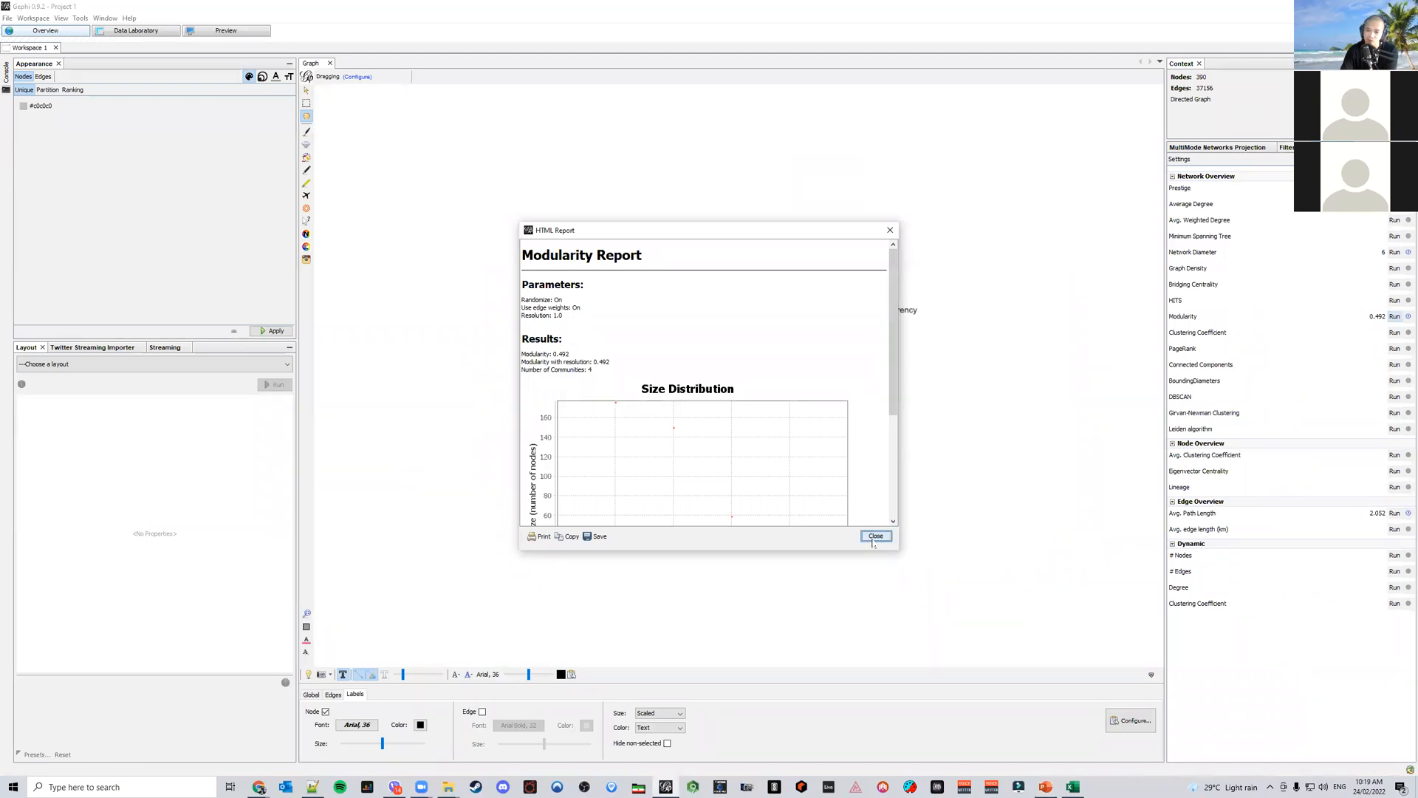
Recheck the sample slide, then rerun Modularity with the resolution set to 0.7
click(1049, 786)
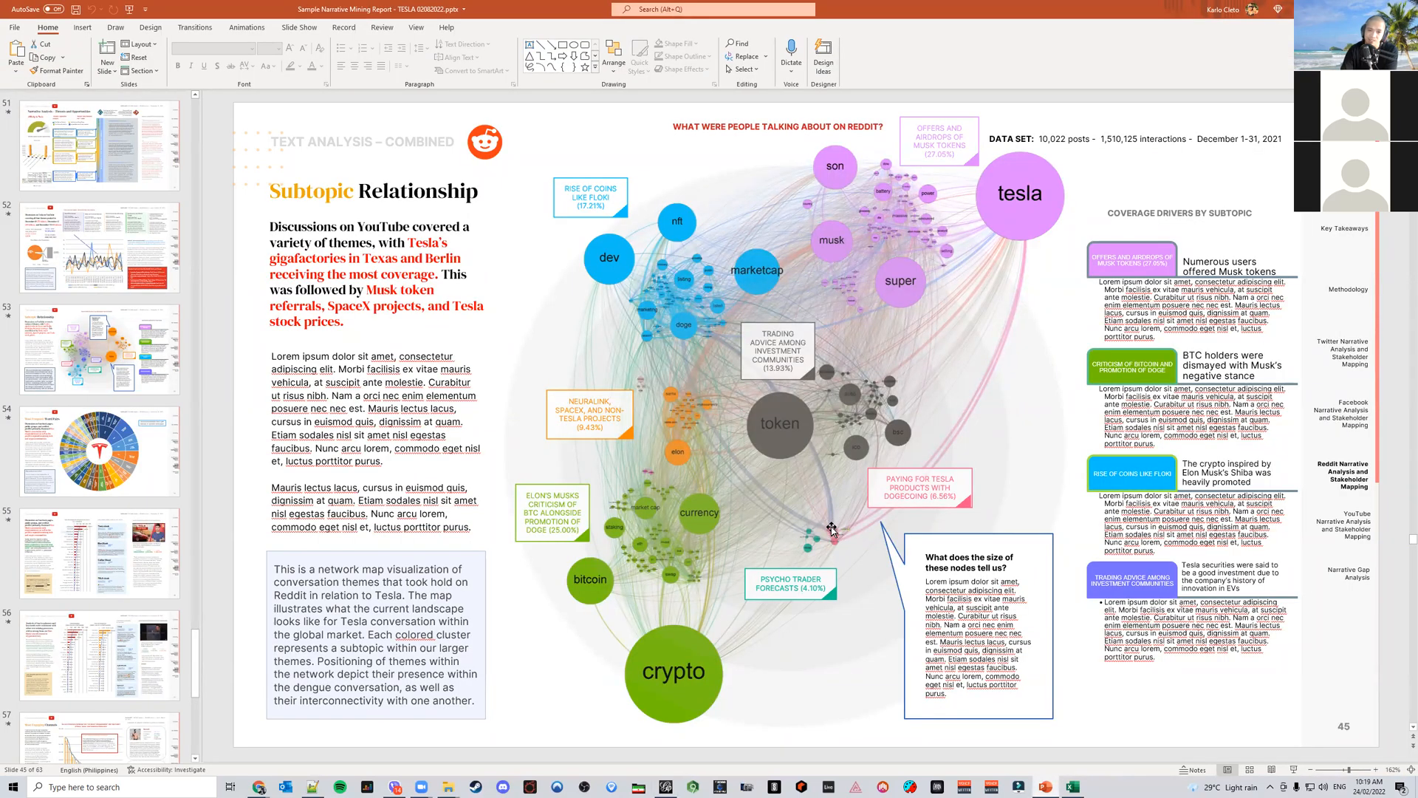
click(667, 786)
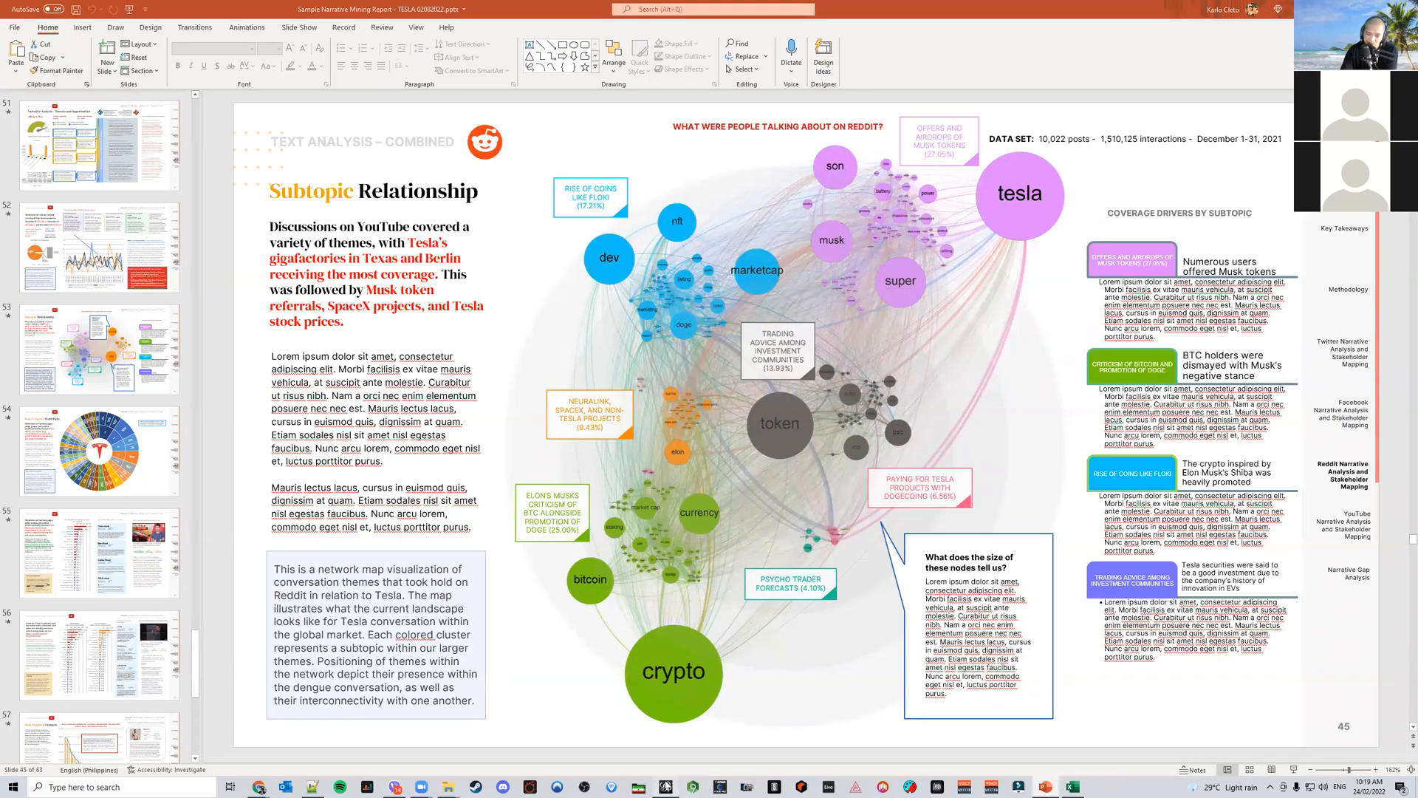
click(1394, 316)
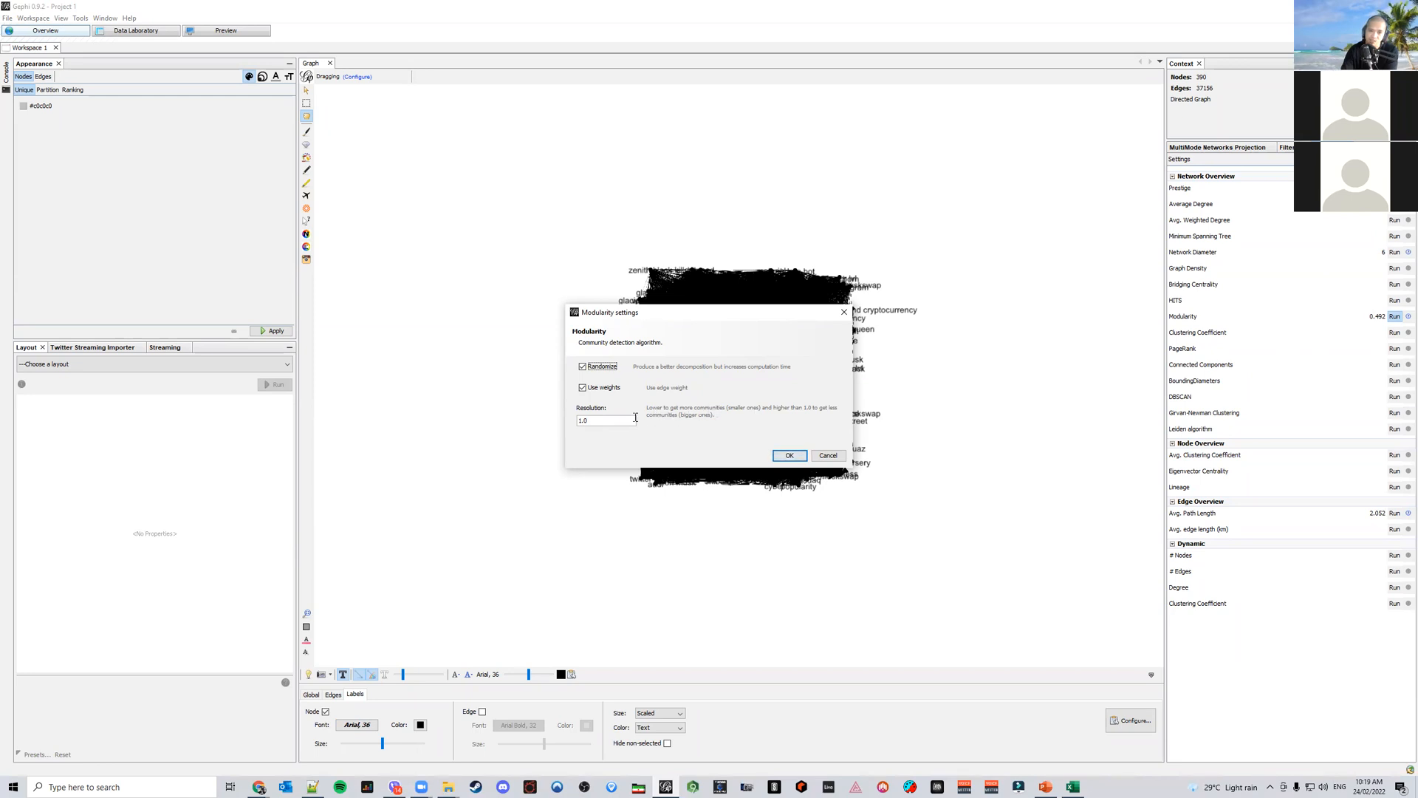
drag(610, 419, 521, 421)
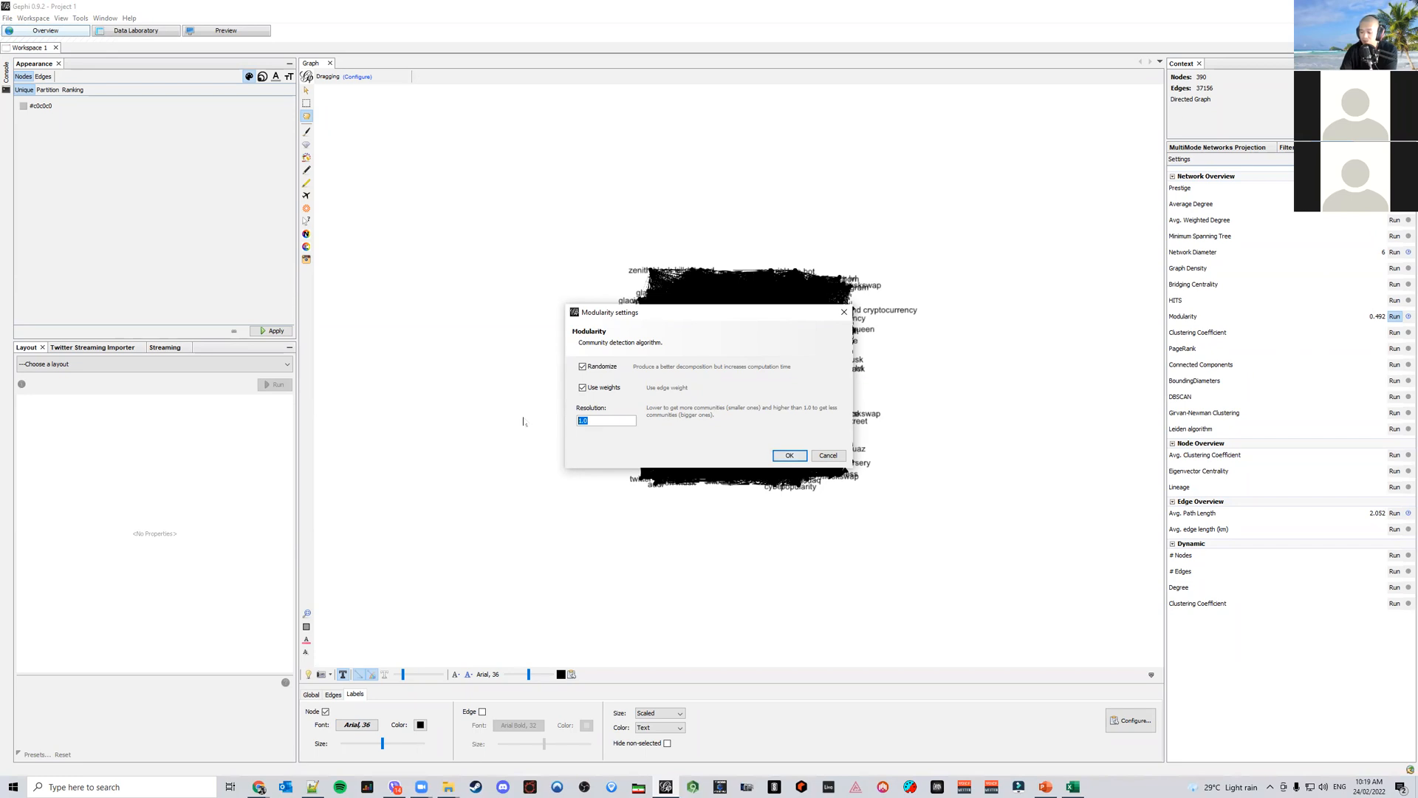
text(0.)
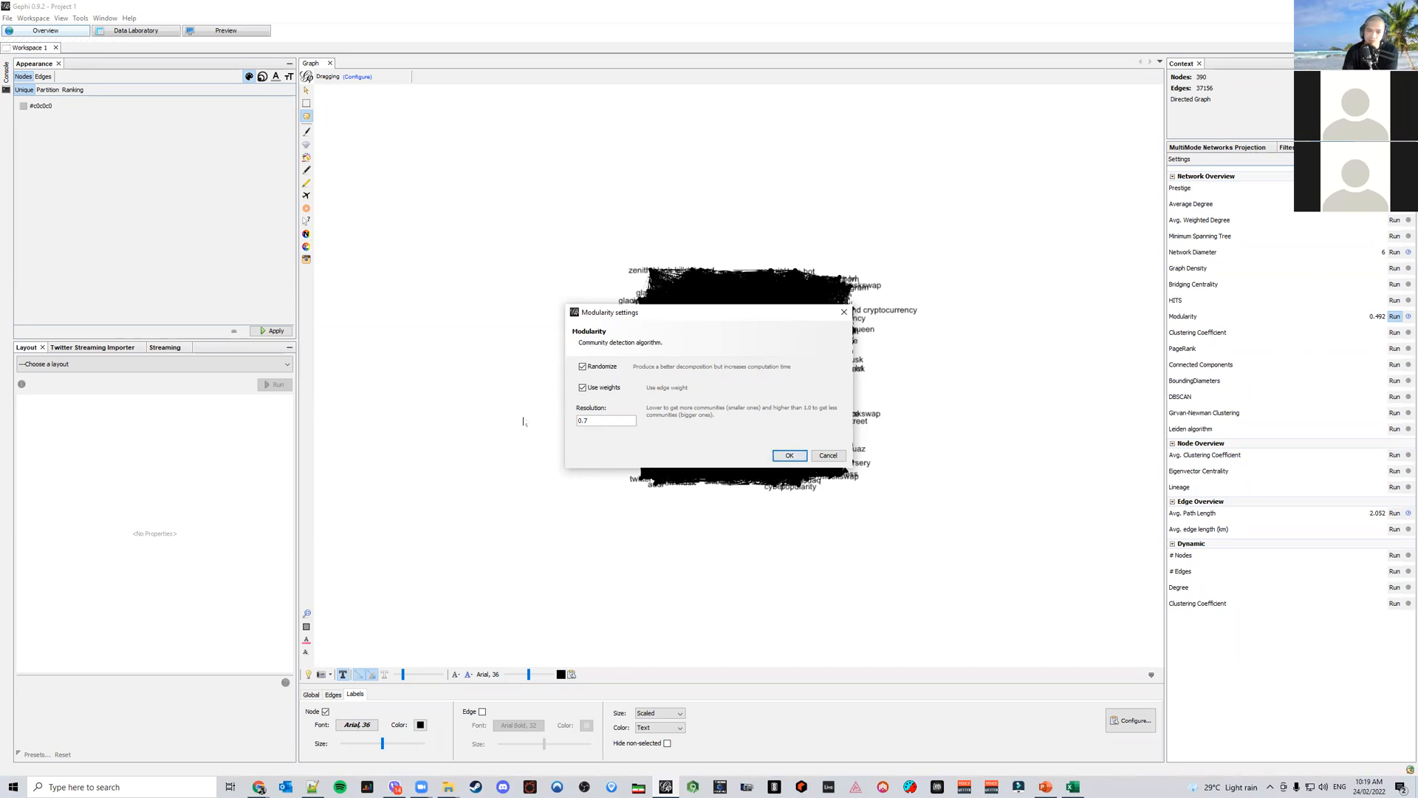
text(7)
key(Return)
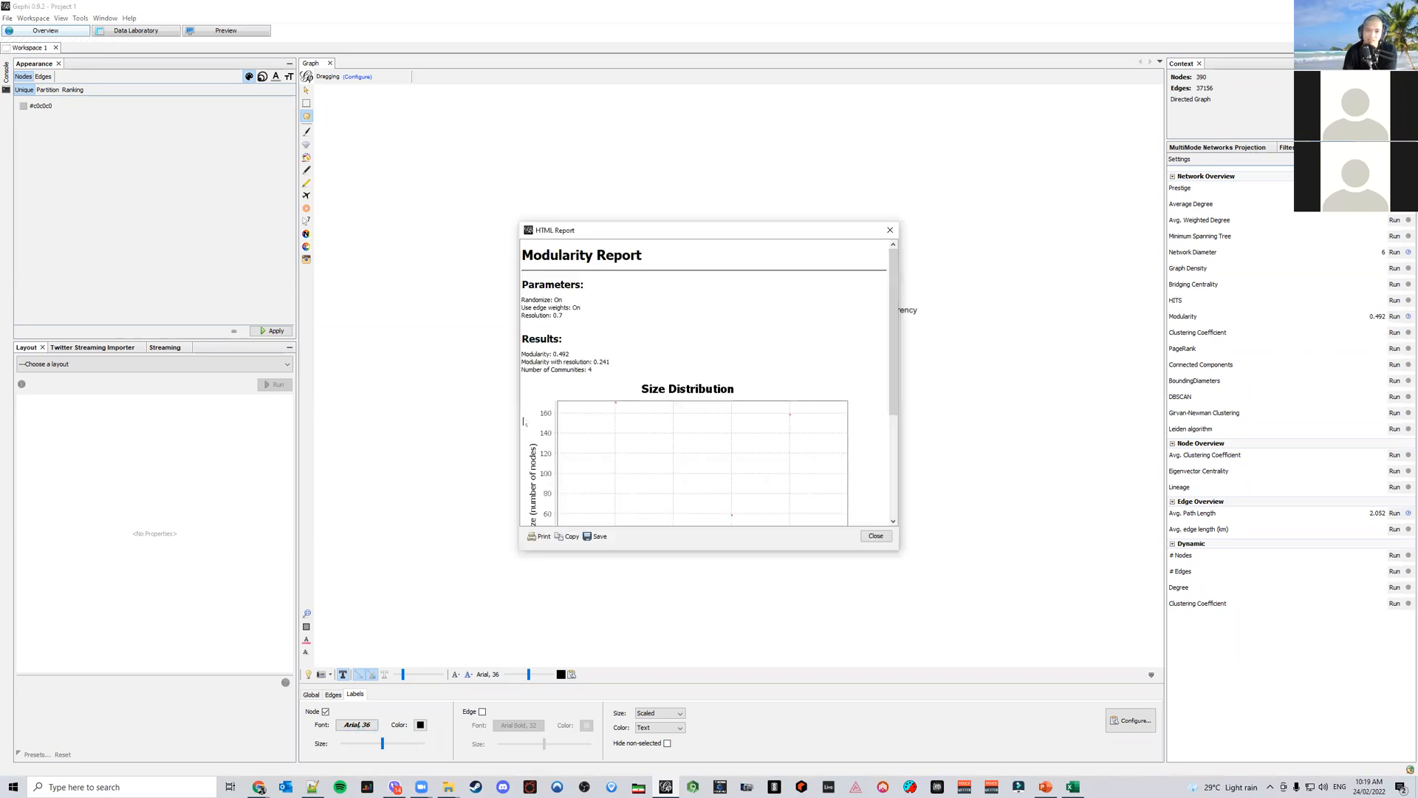
click(876, 536)
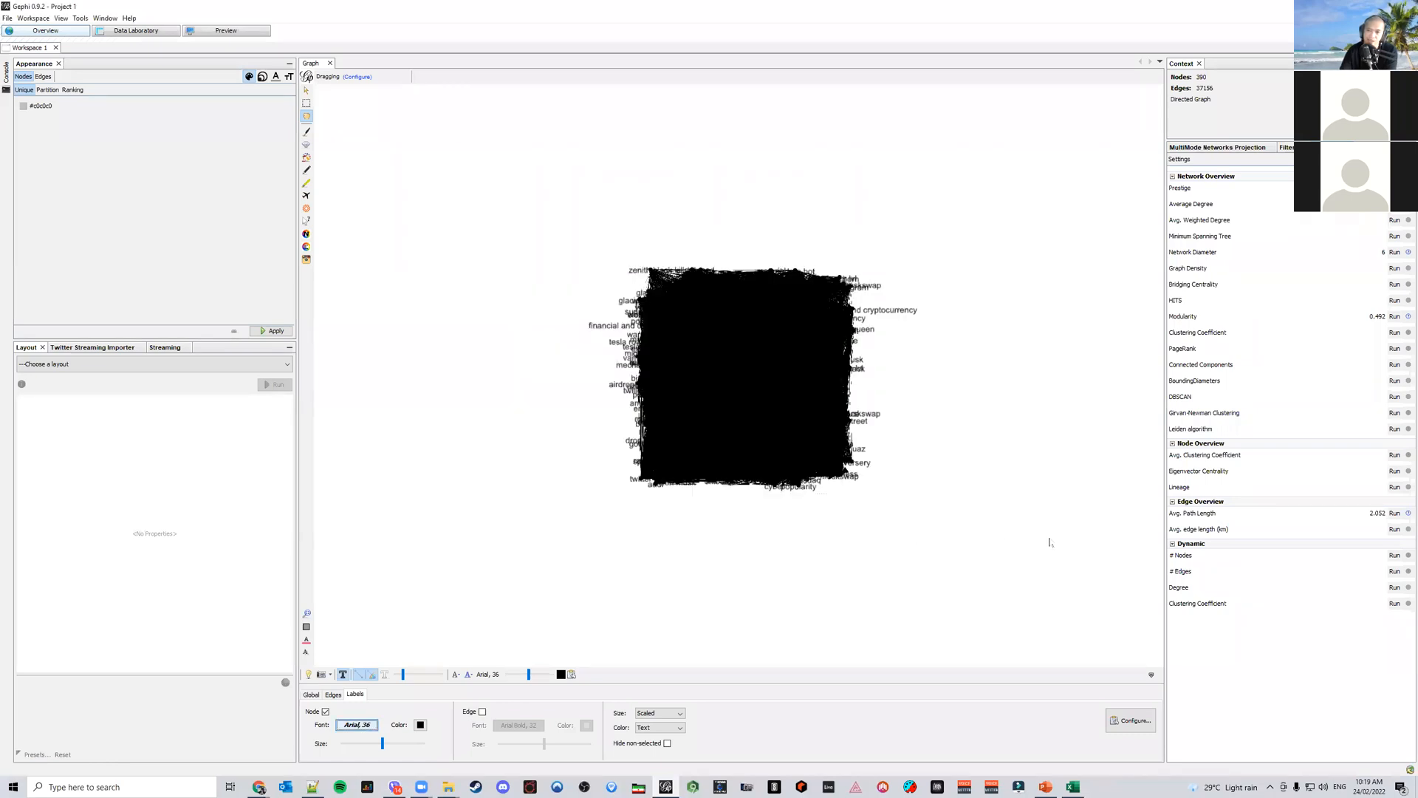
Rerun Modularity with the resolution set to 0.3 and close the report
click(1395, 316)
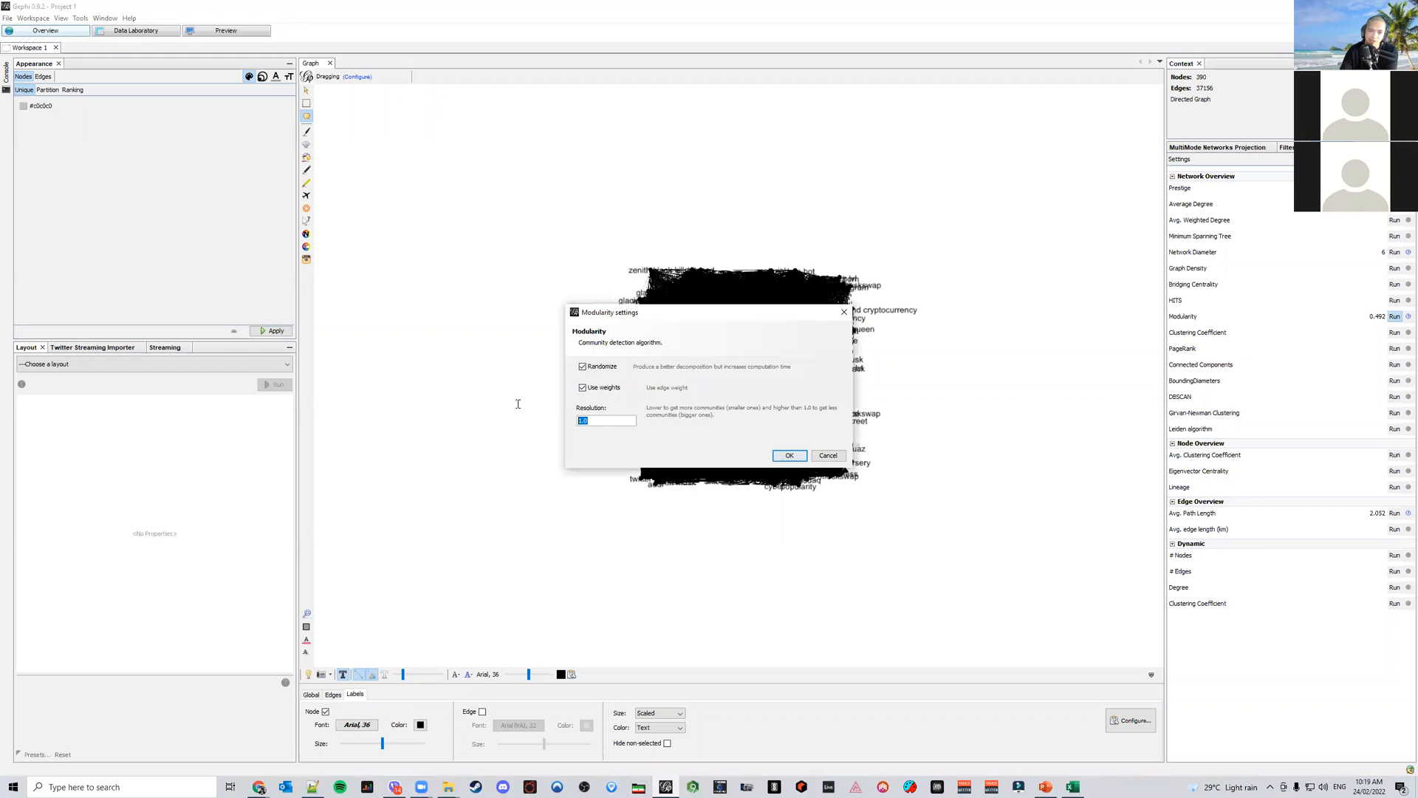
text(0.3)
key(Return)
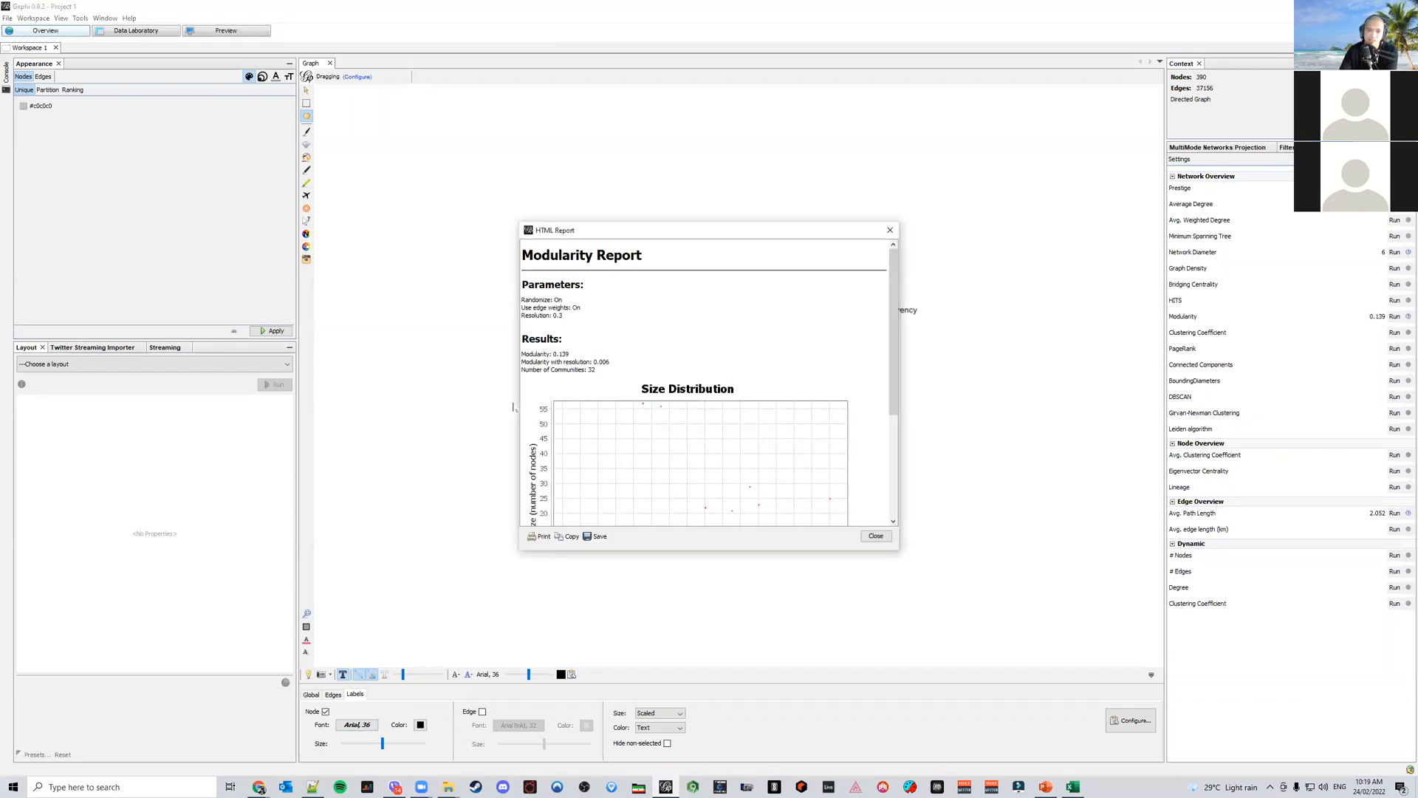
click(876, 537)
Rerun Modularity with the resolution set to 0.5
click(1395, 316)
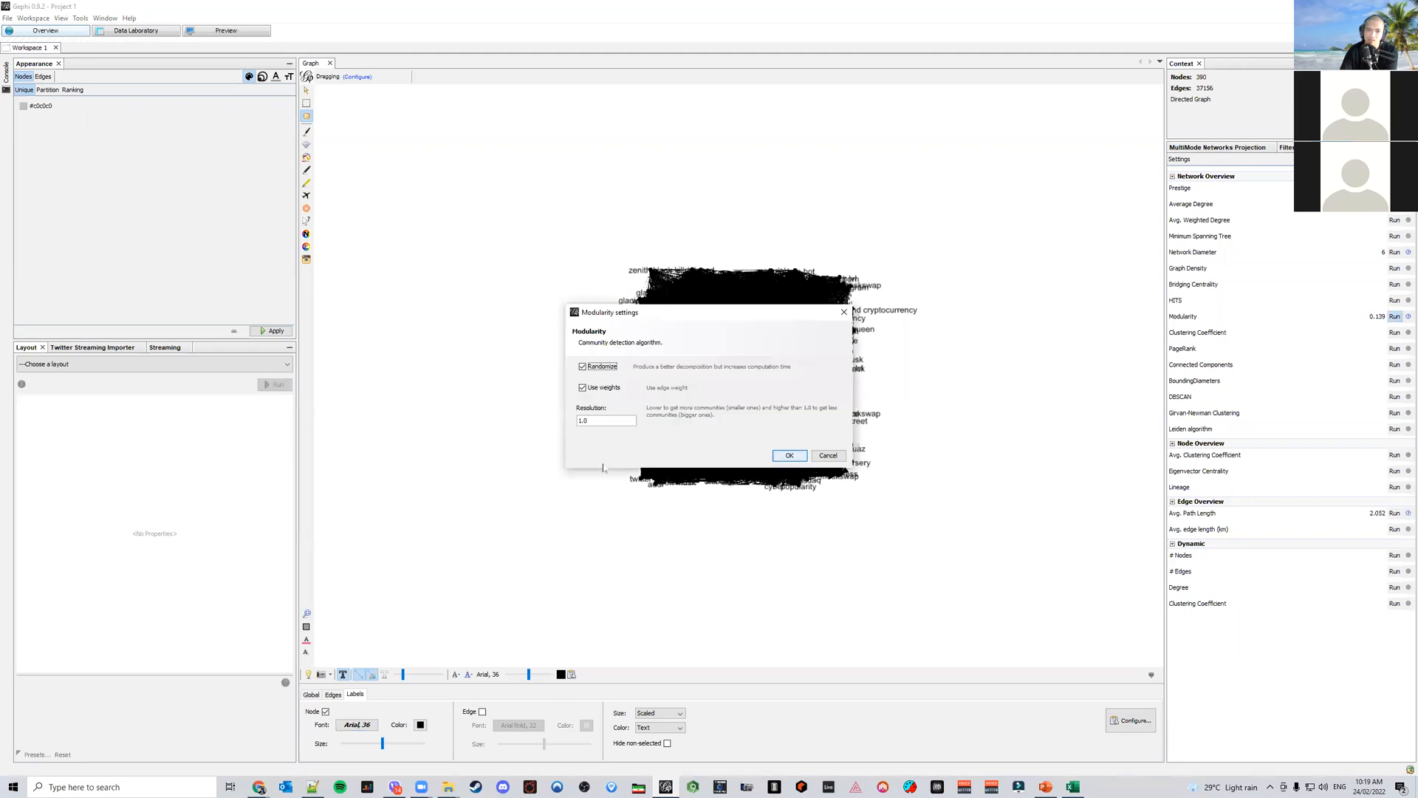
text(0.5)
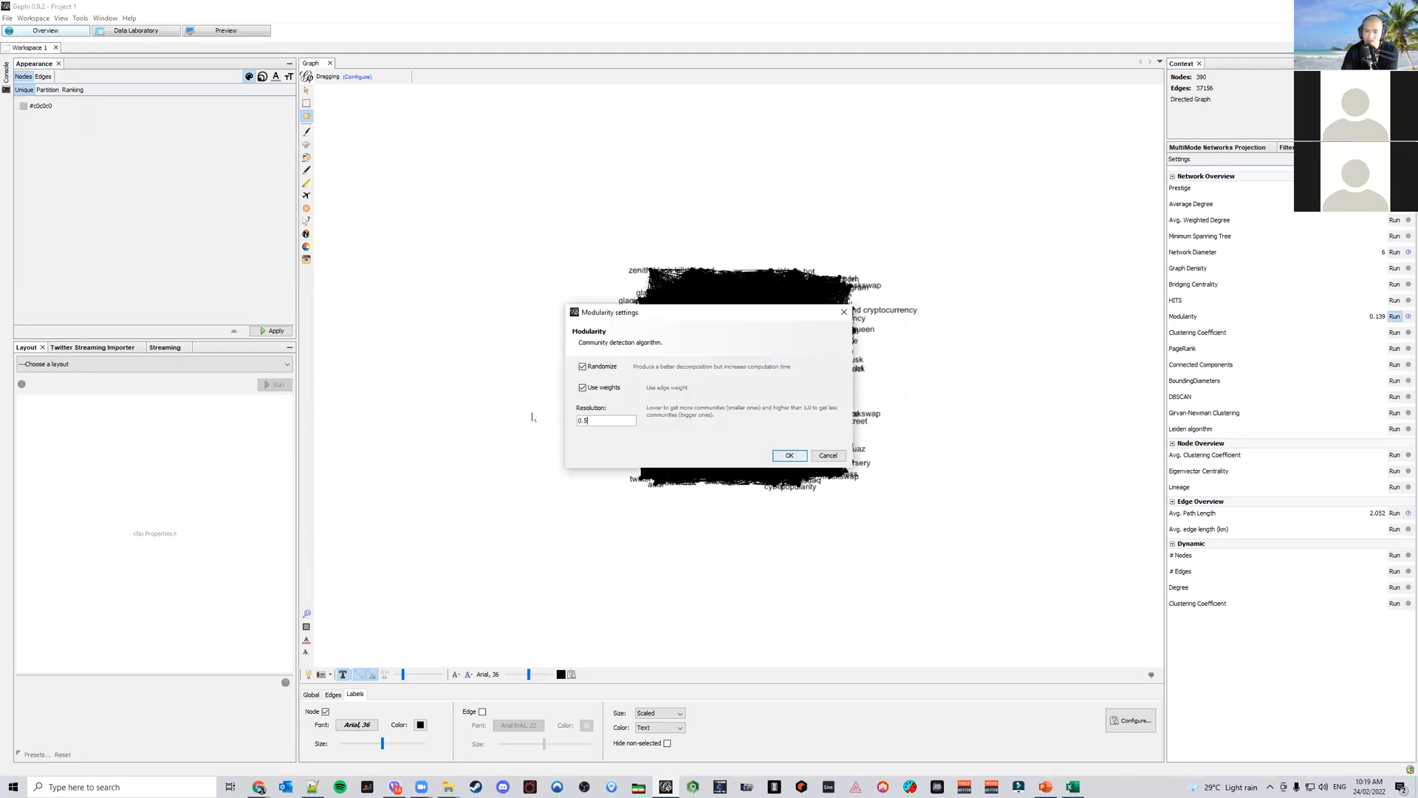
key(Return)
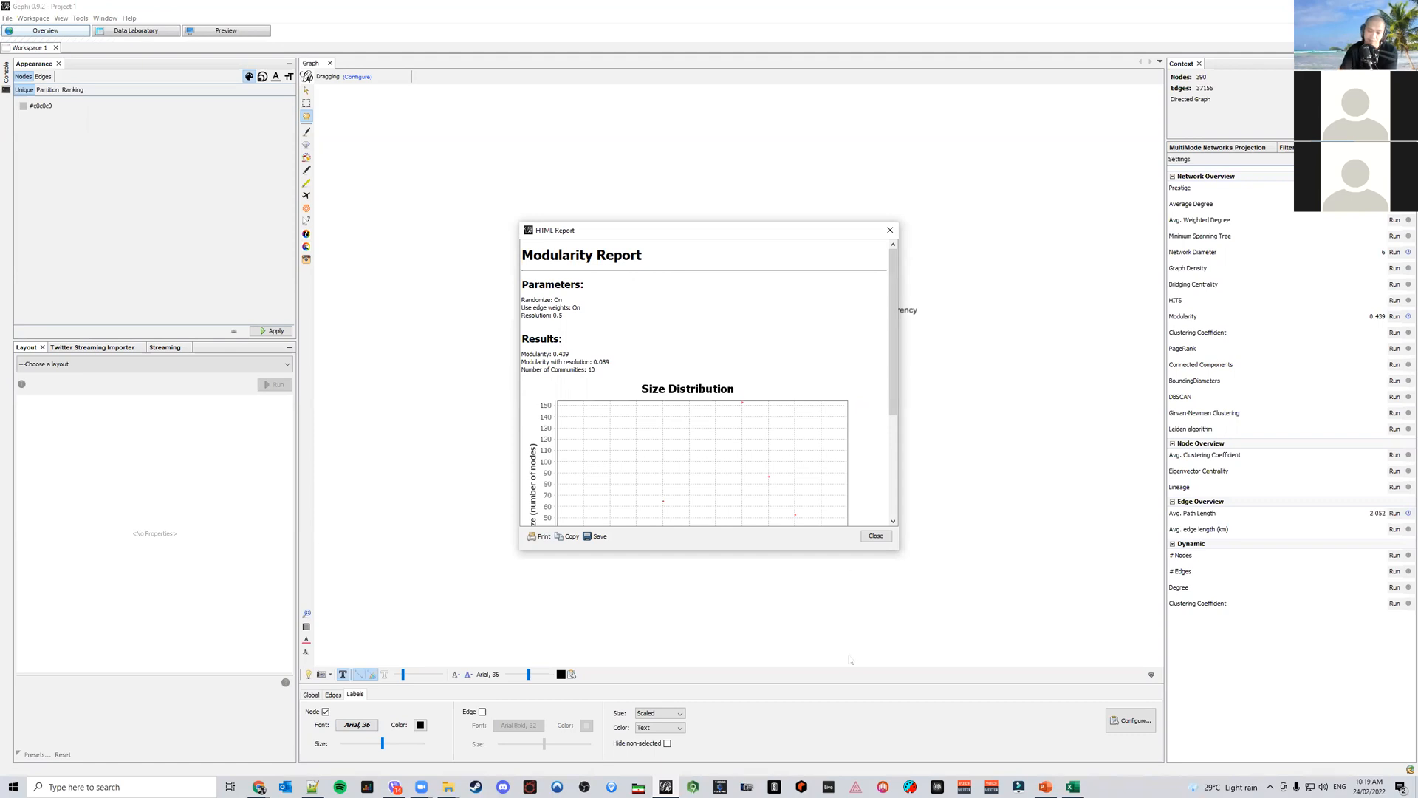
Compare with the sample slide in PowerPoint and scroll through the Modularity report before closing it
click(1046, 786)
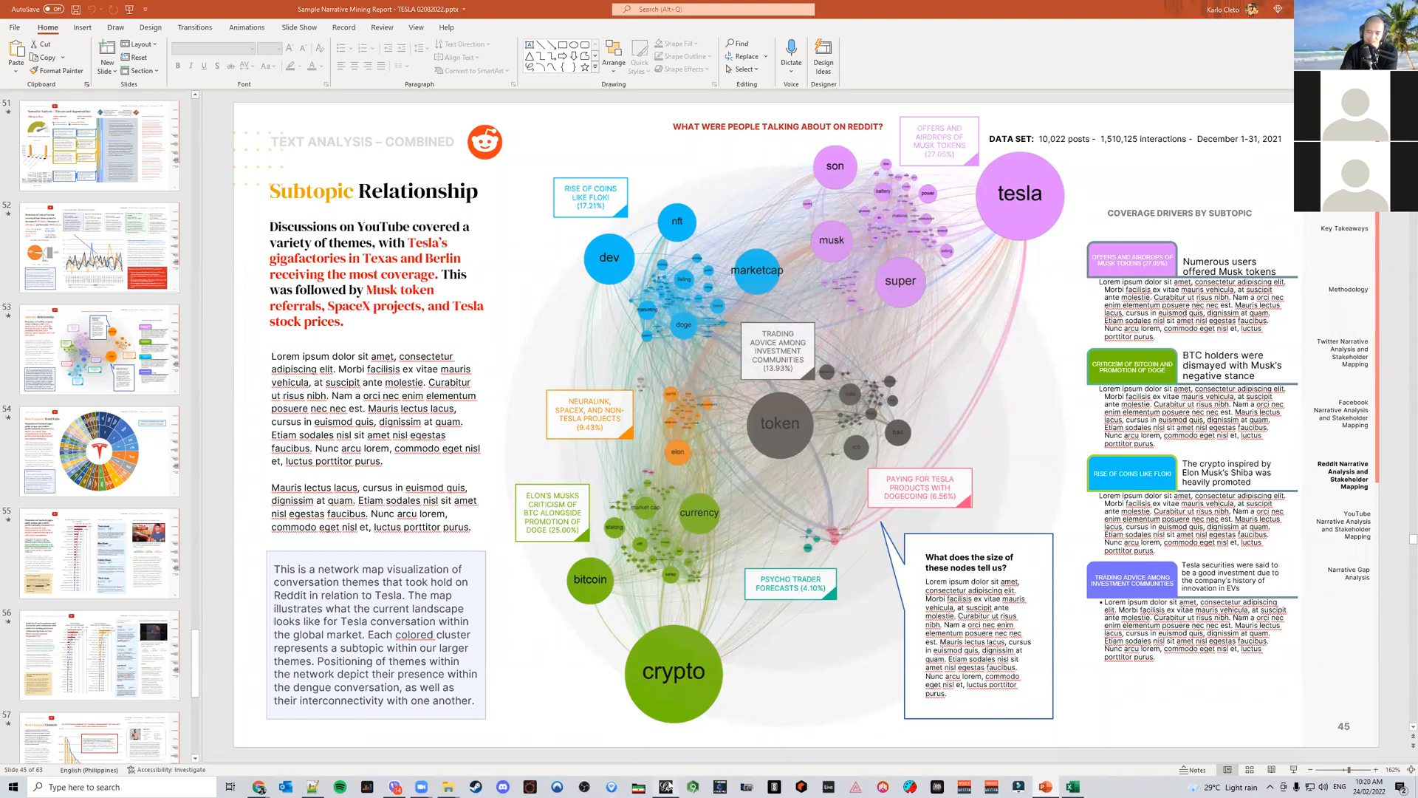
click(665, 788)
mouse_move(894, 373)
mouse_down()
mouse_move(888, 487)
mouse_move(894, 353)
mouse_move(890, 485)
mouse_move(893, 370)
mouse_up()
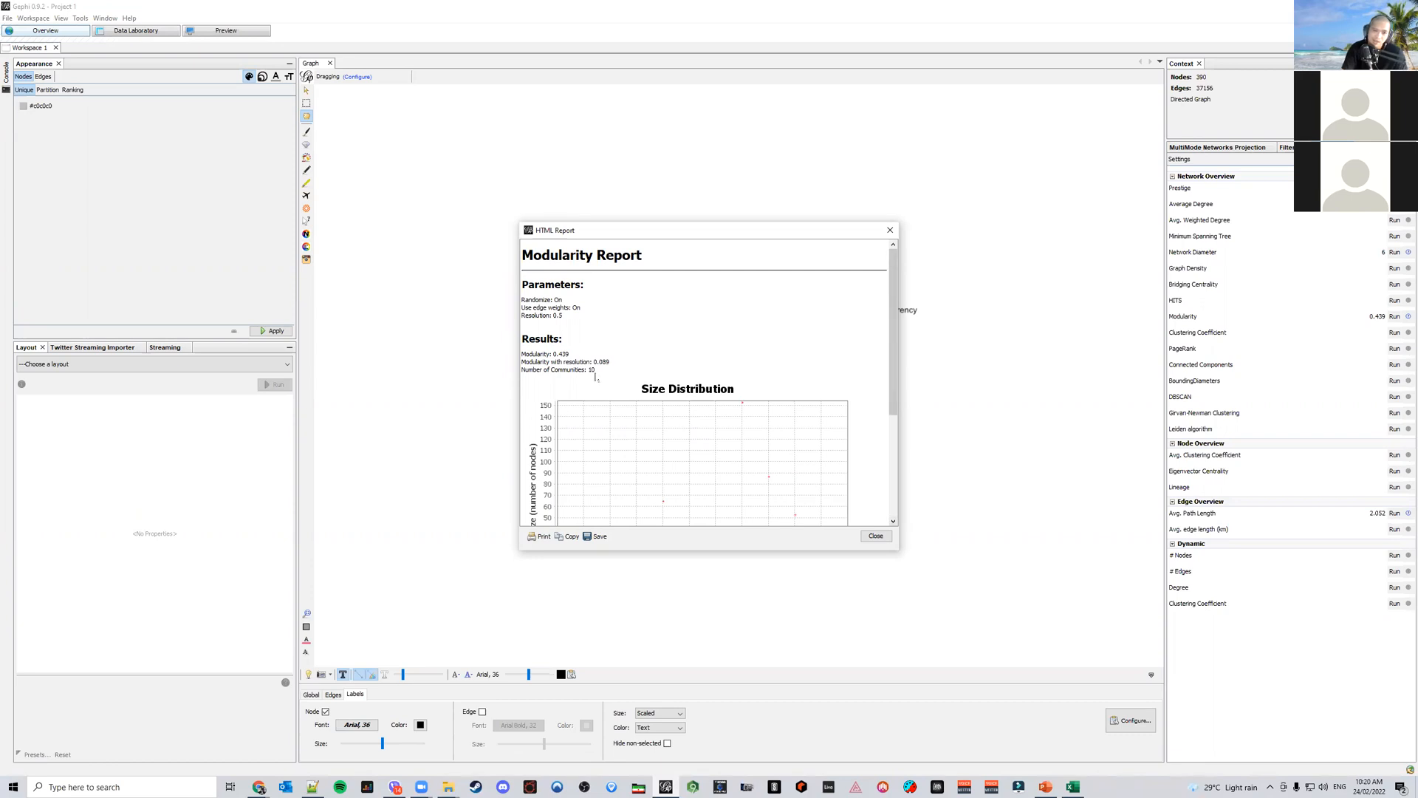
scroll(881, 502, down, 3)
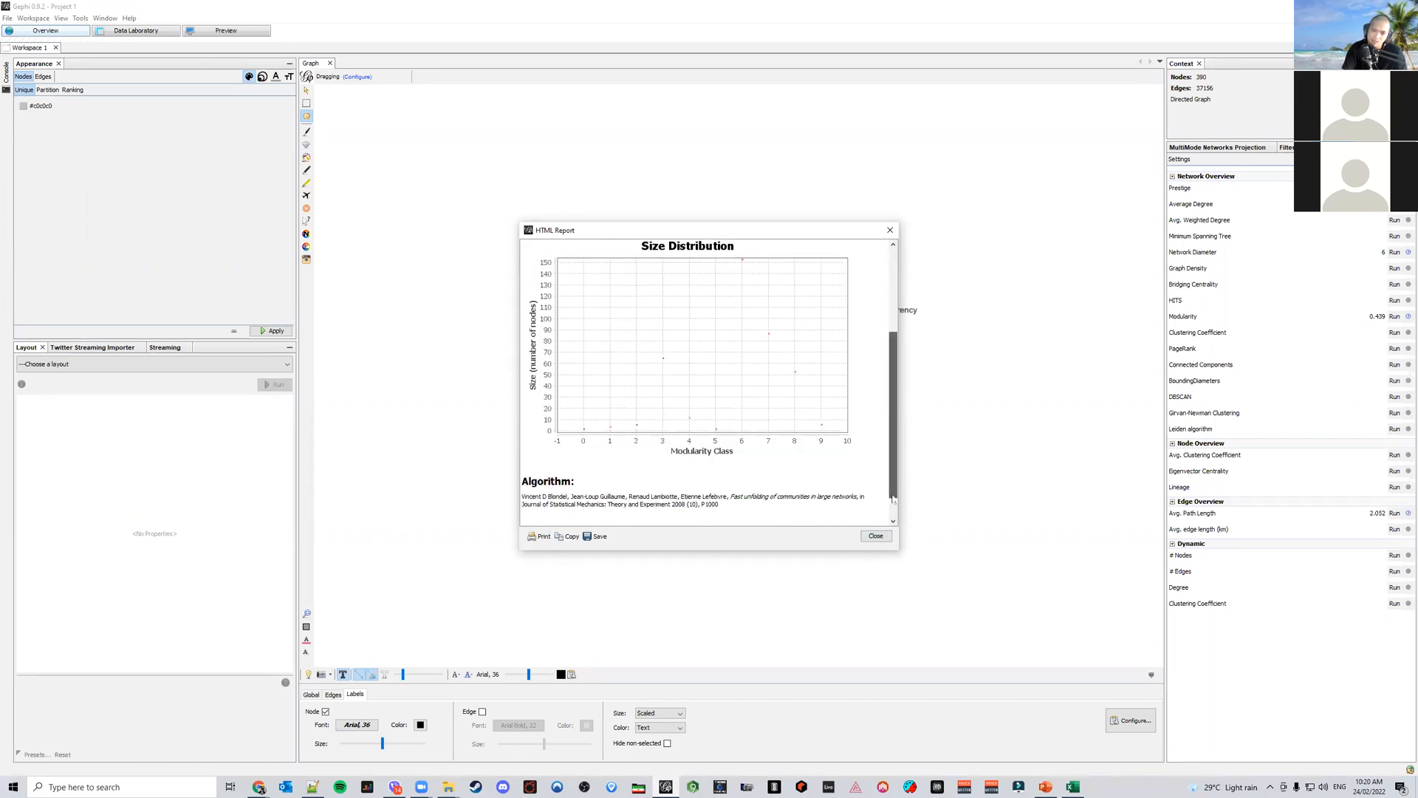
drag(893, 487, 892, 400)
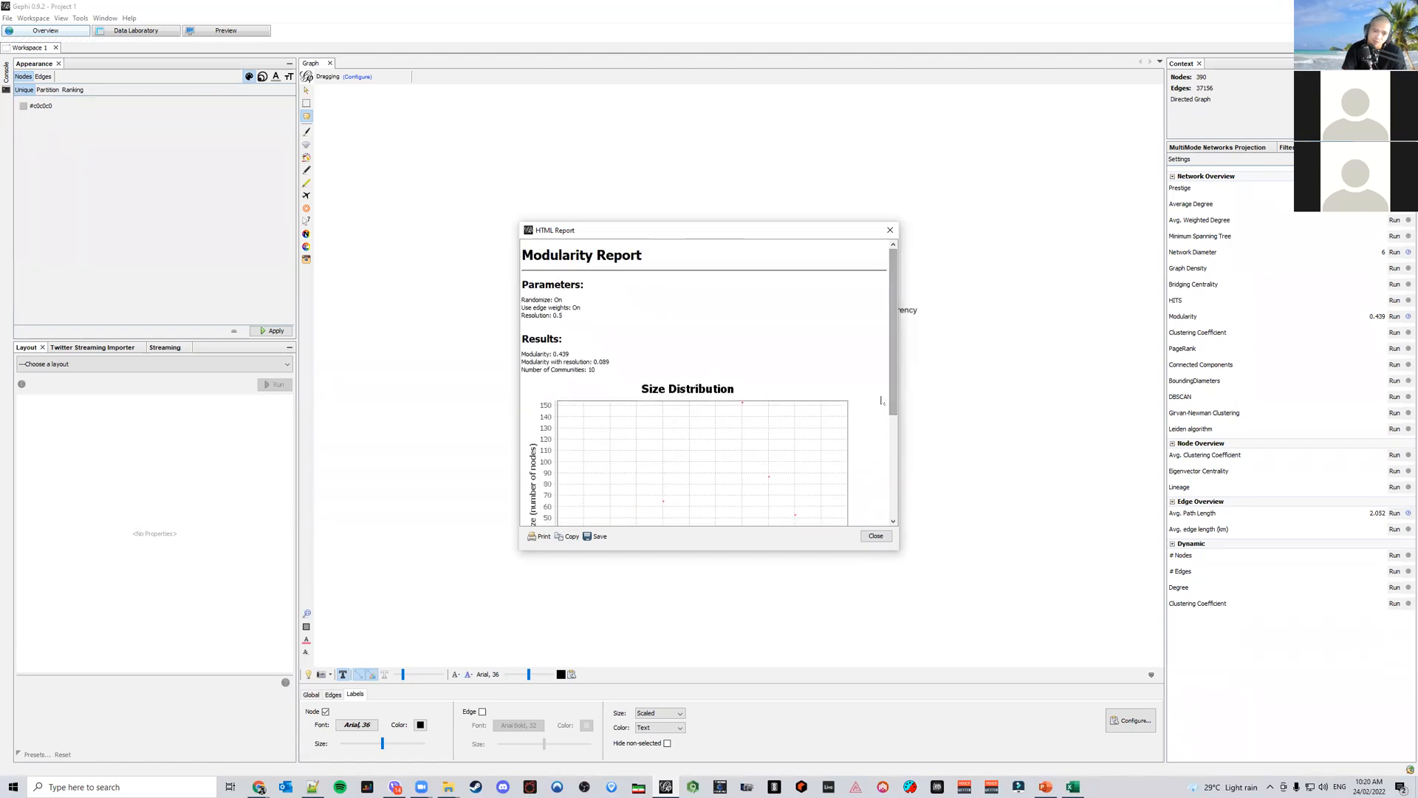
scroll(895, 366, down, 5)
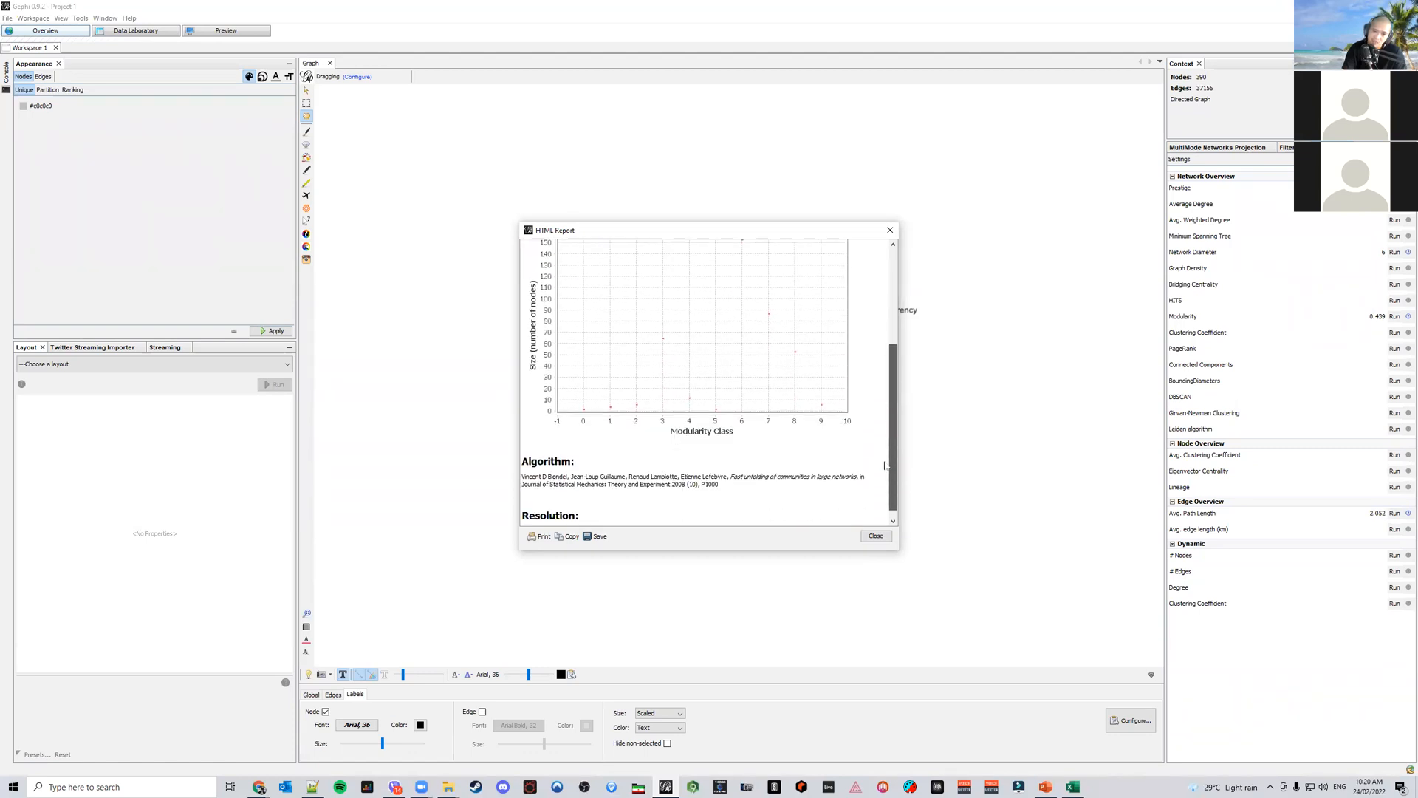
click(874, 537)
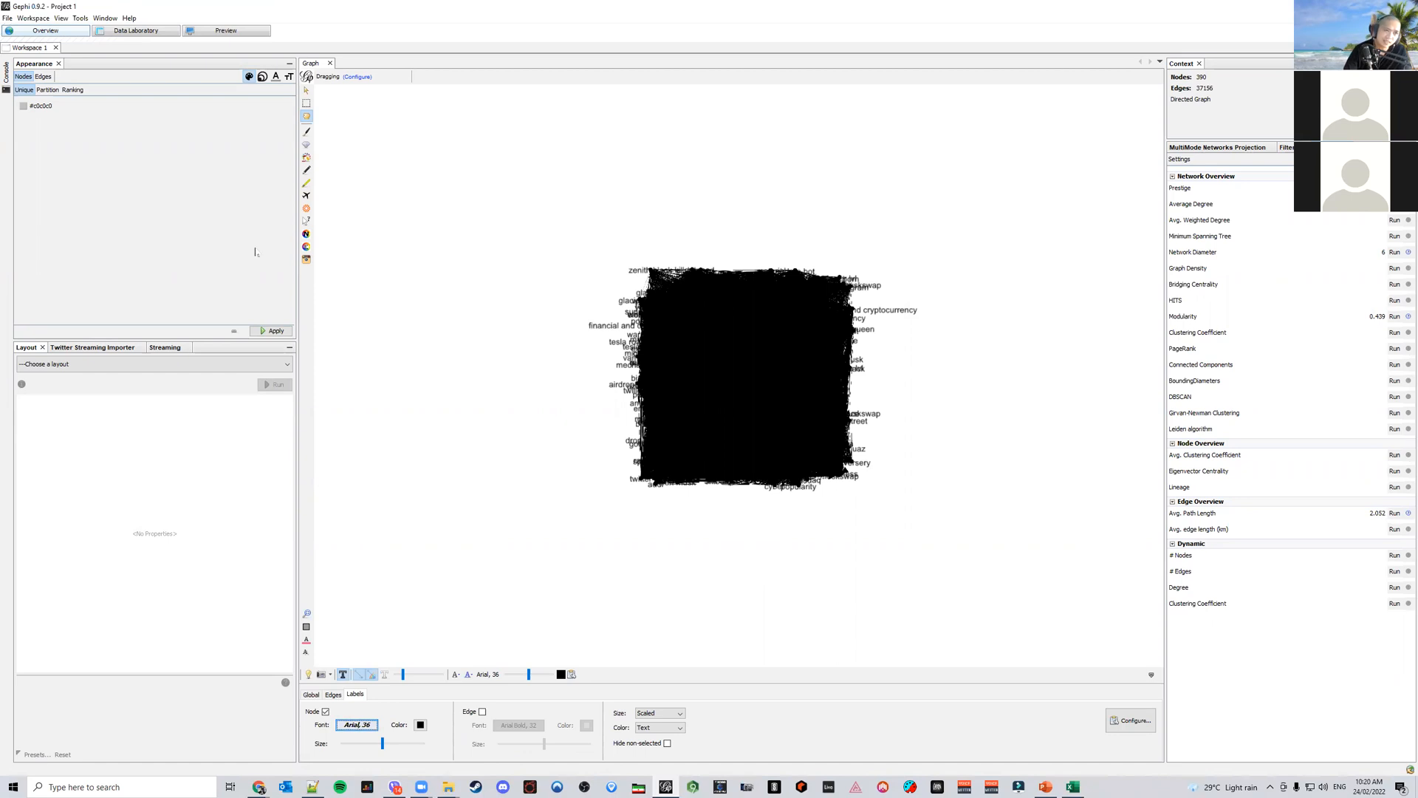
Color the nodes by the Modularity Class partition
click(48, 90)
click(58, 105)
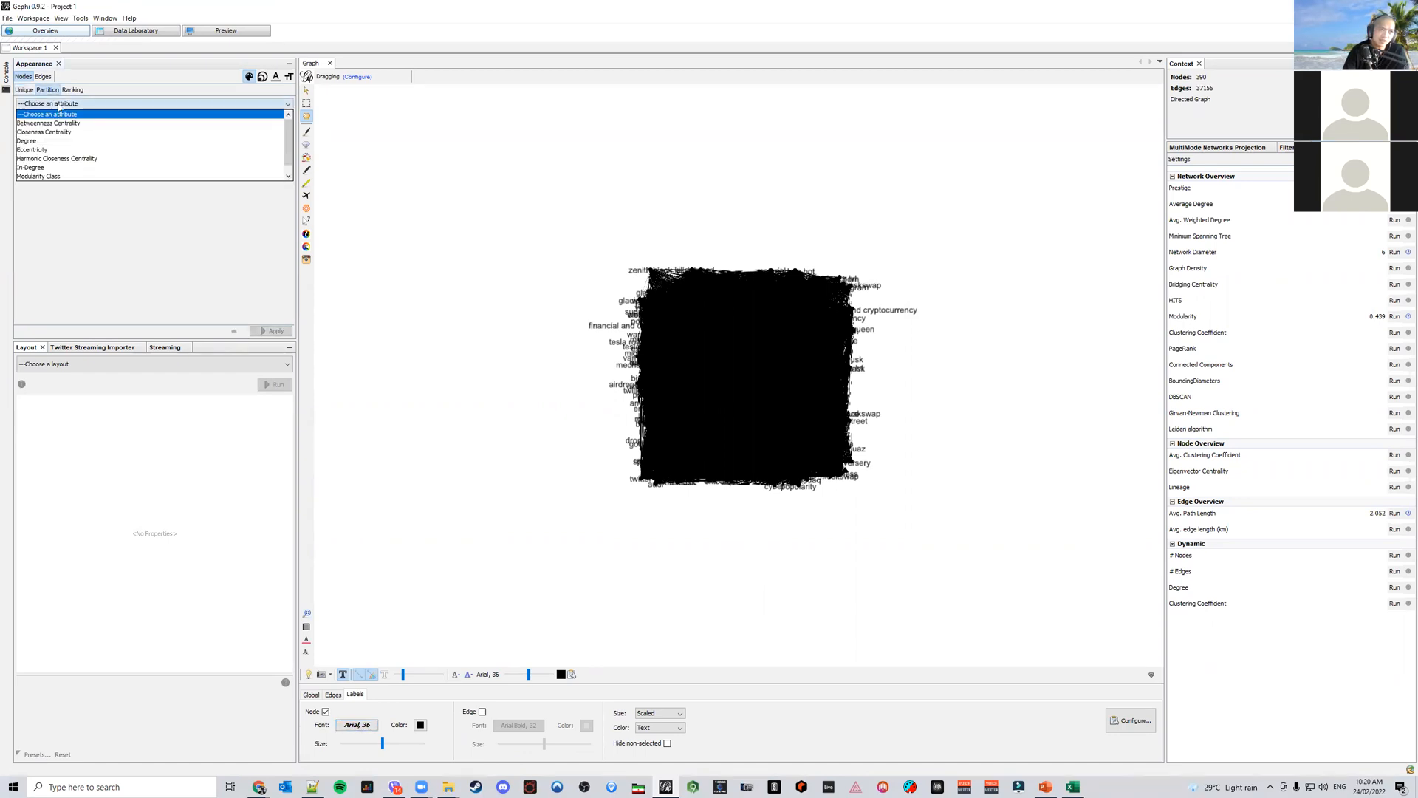
click(145, 212)
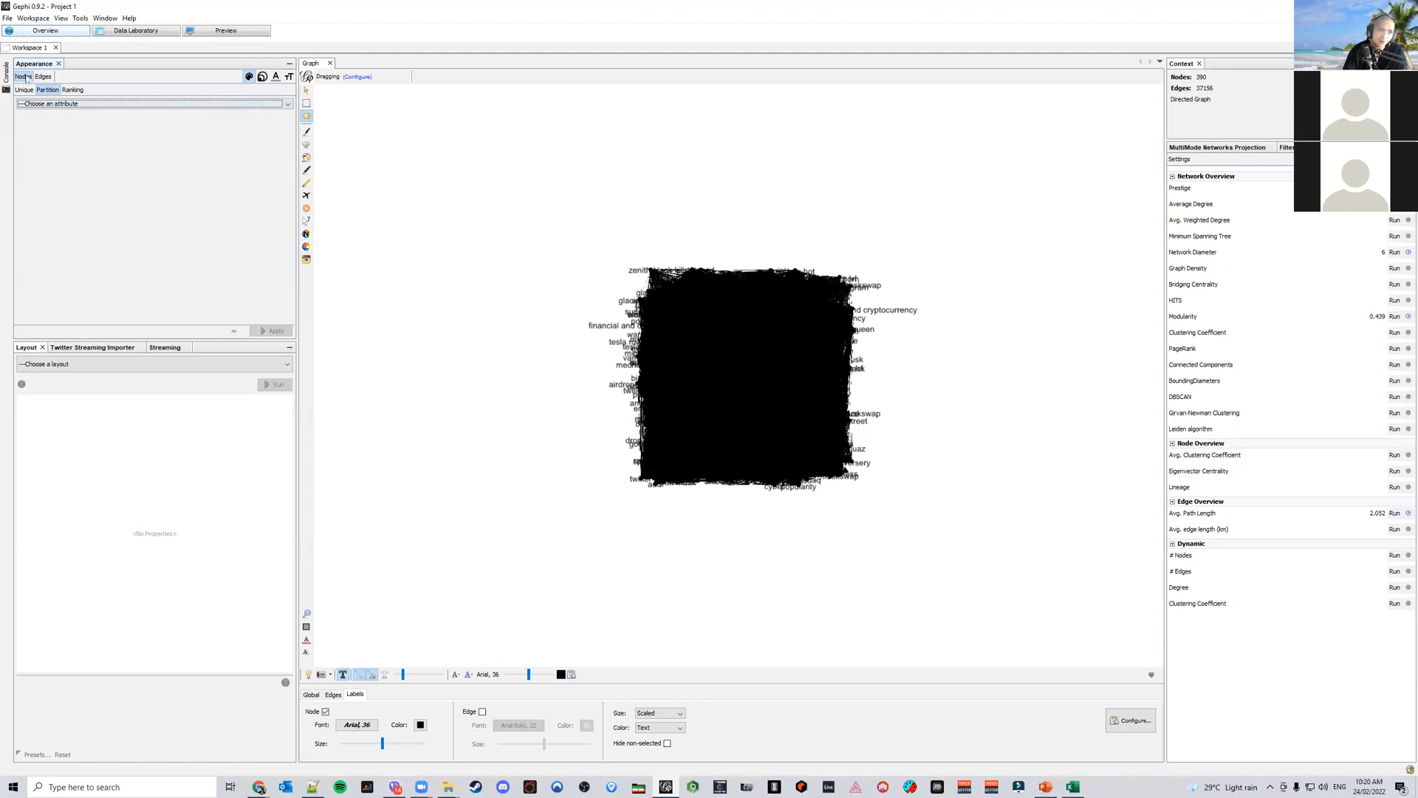
click(75, 104)
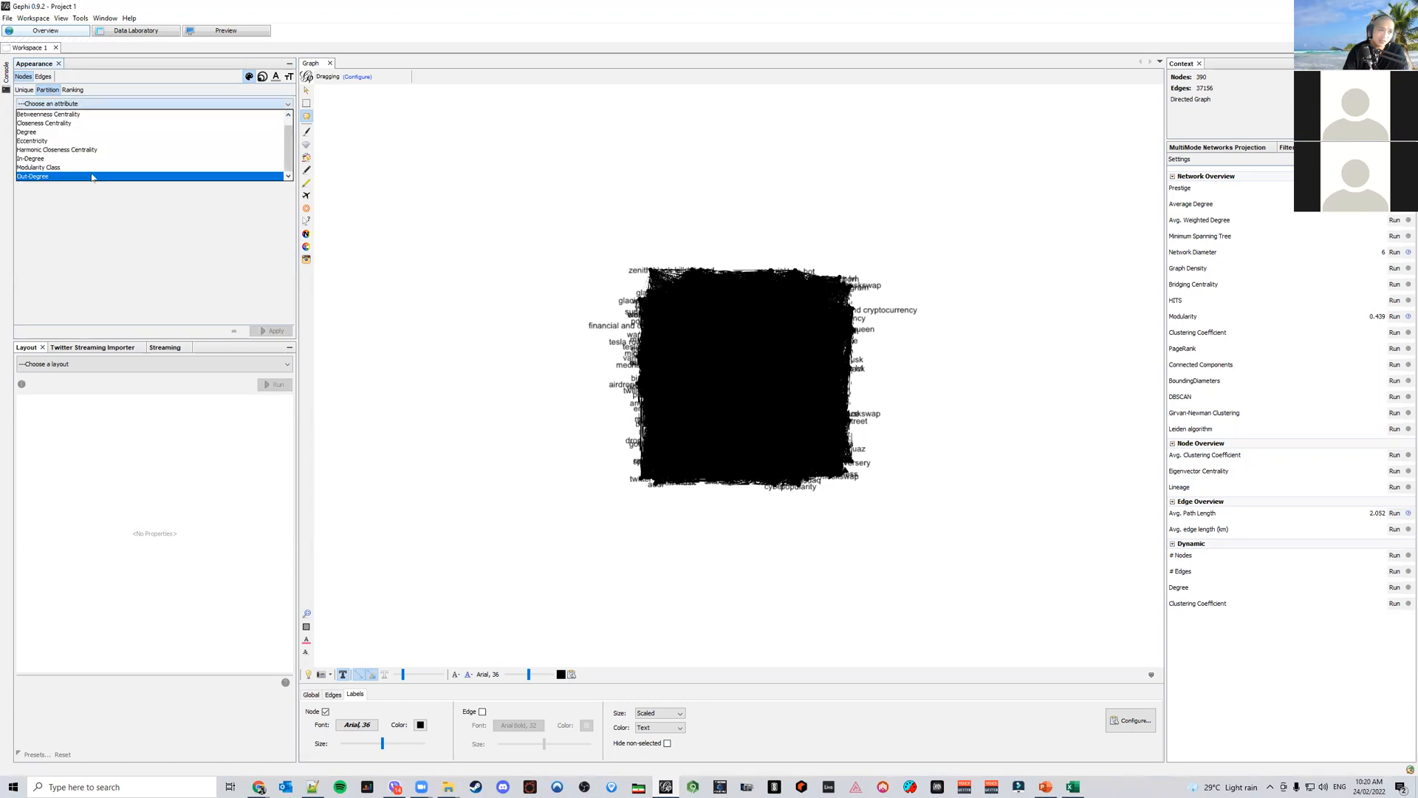
click(91, 168)
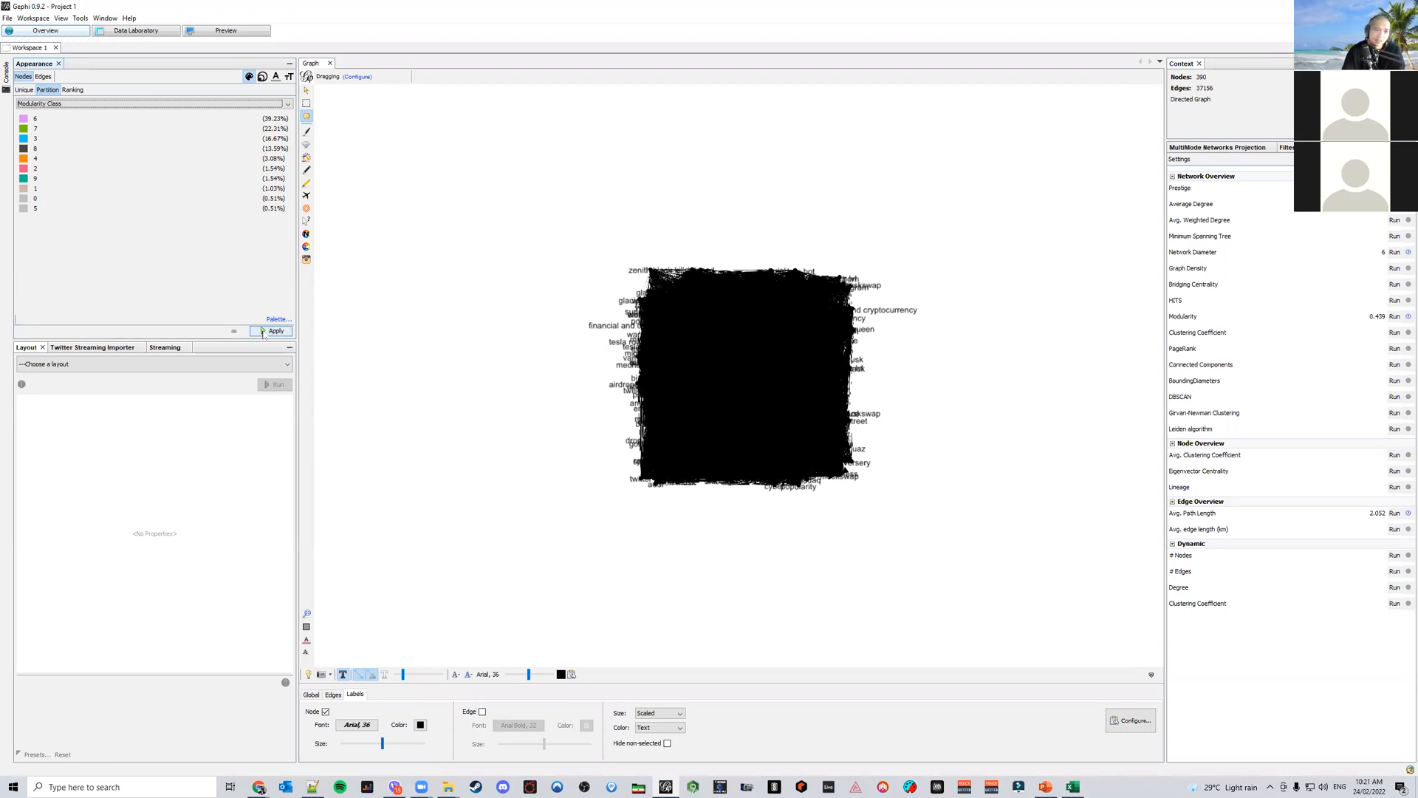
click(271, 331)
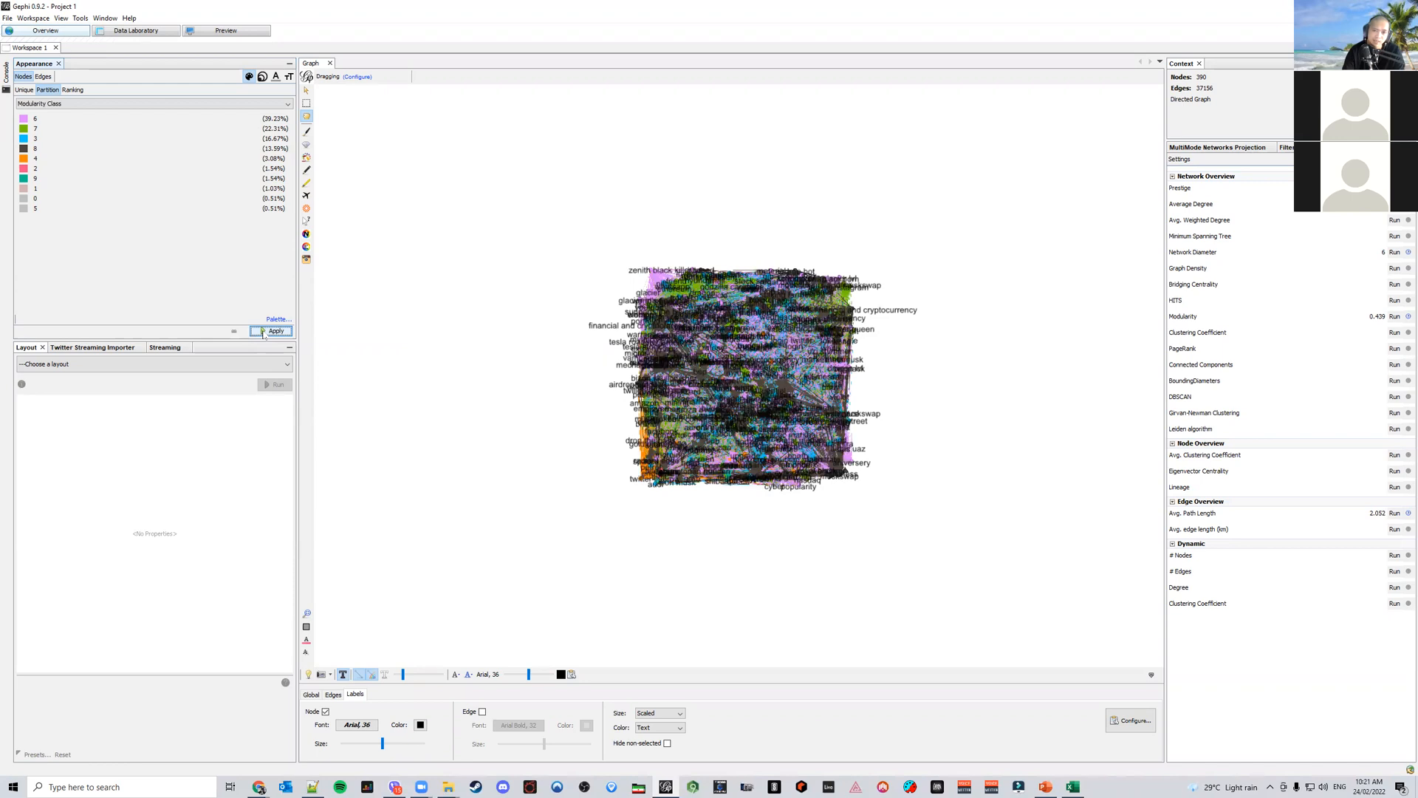
Size the nodes by Betweenness Centrality ranking with a minimum of 10 and maximum of 350
click(262, 76)
click(47, 90)
click(148, 103)
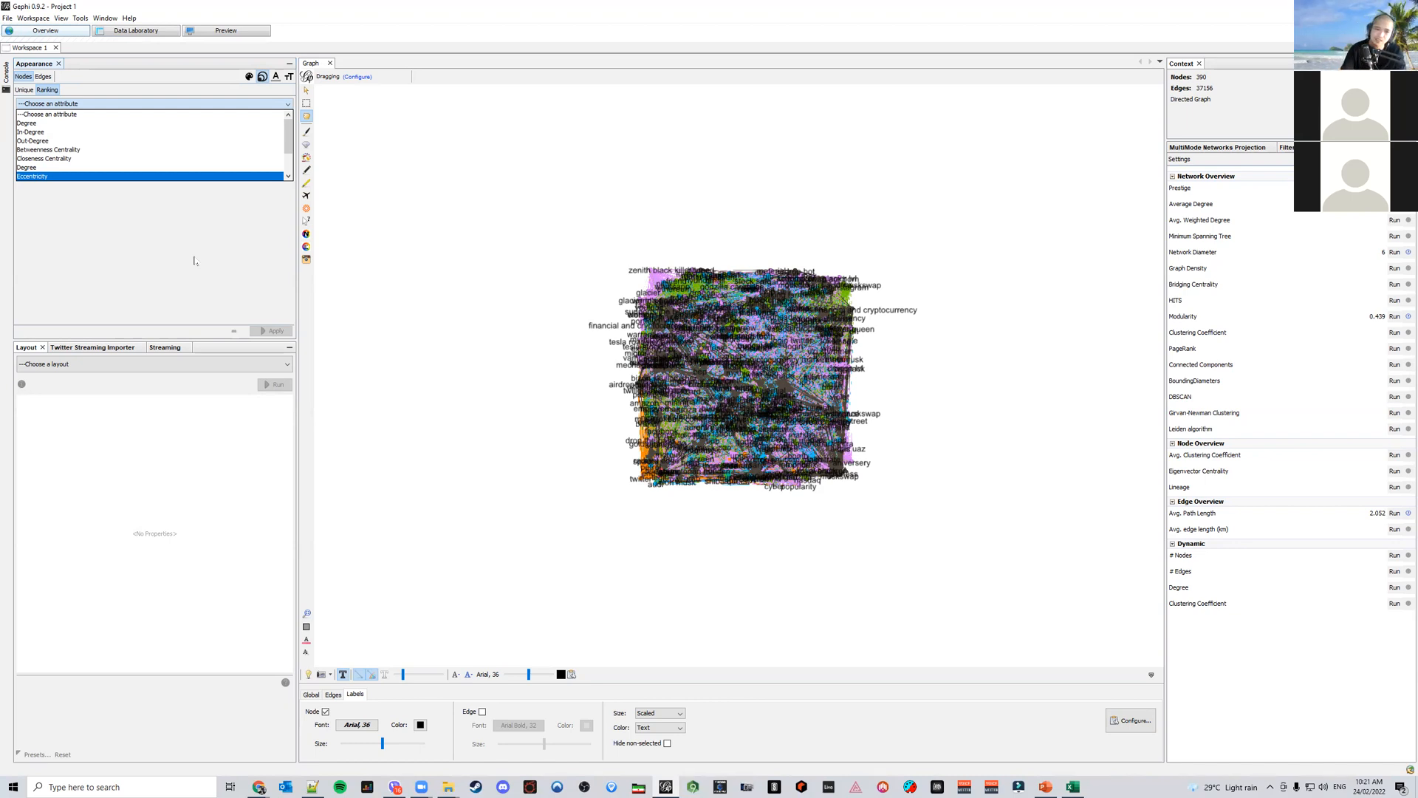
click(1044, 786)
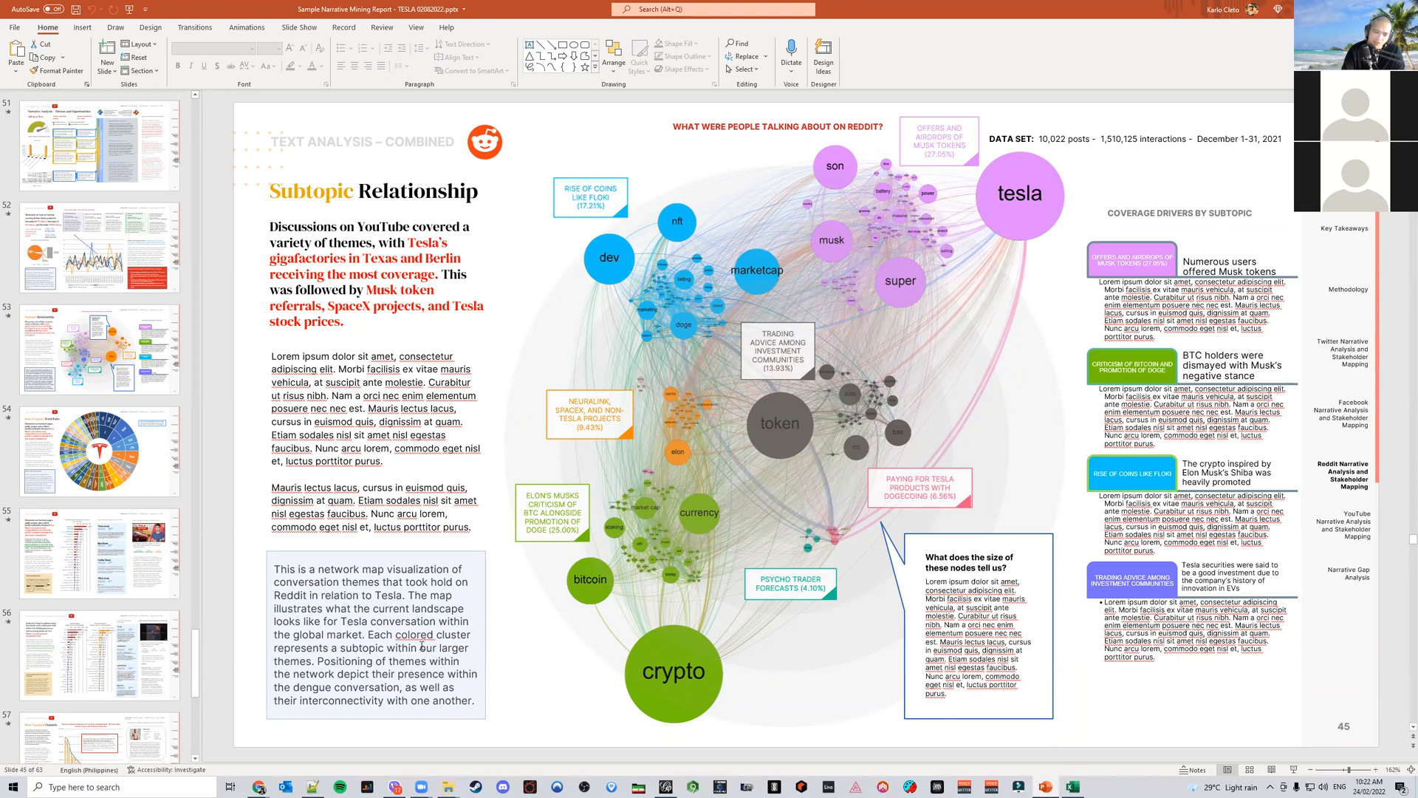
click(666, 787)
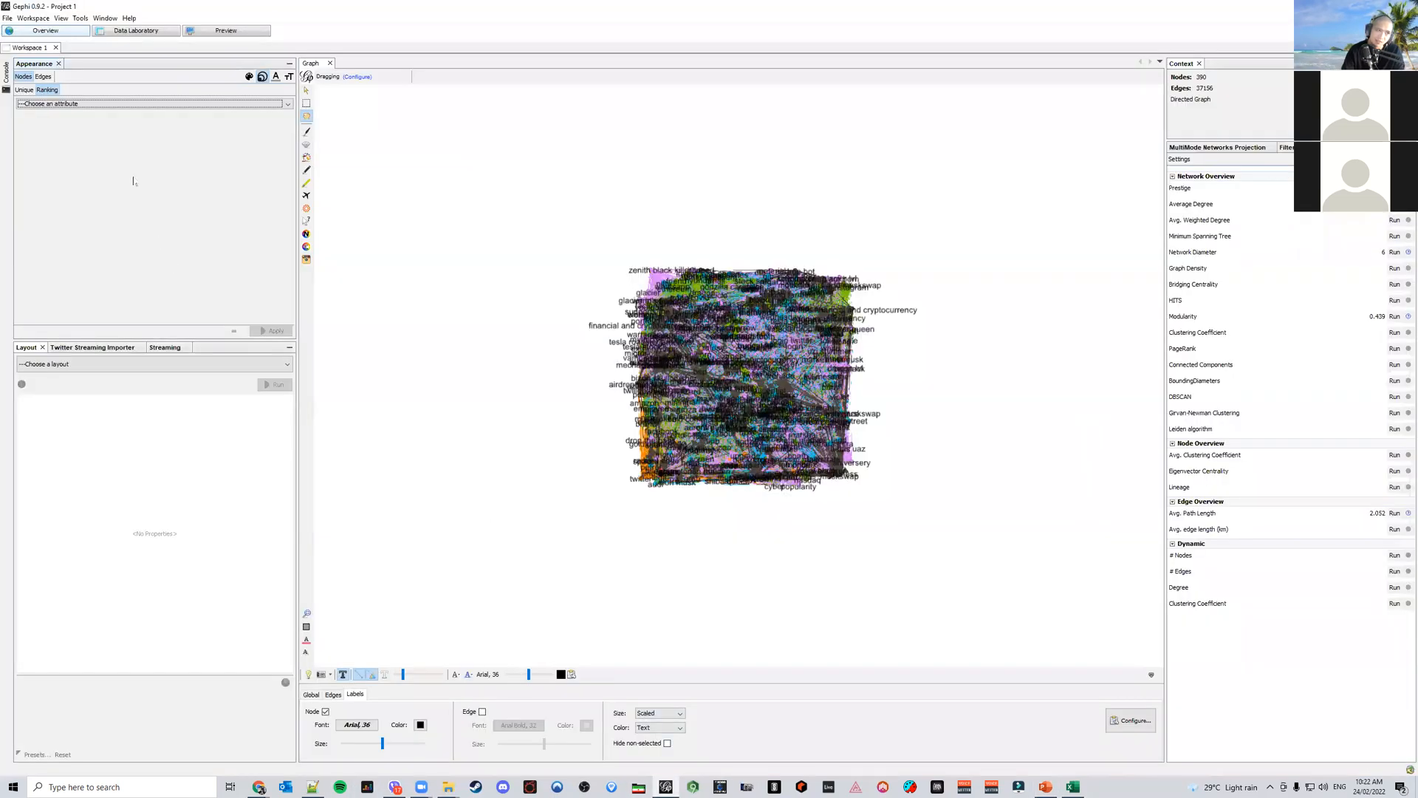
click(63, 104)
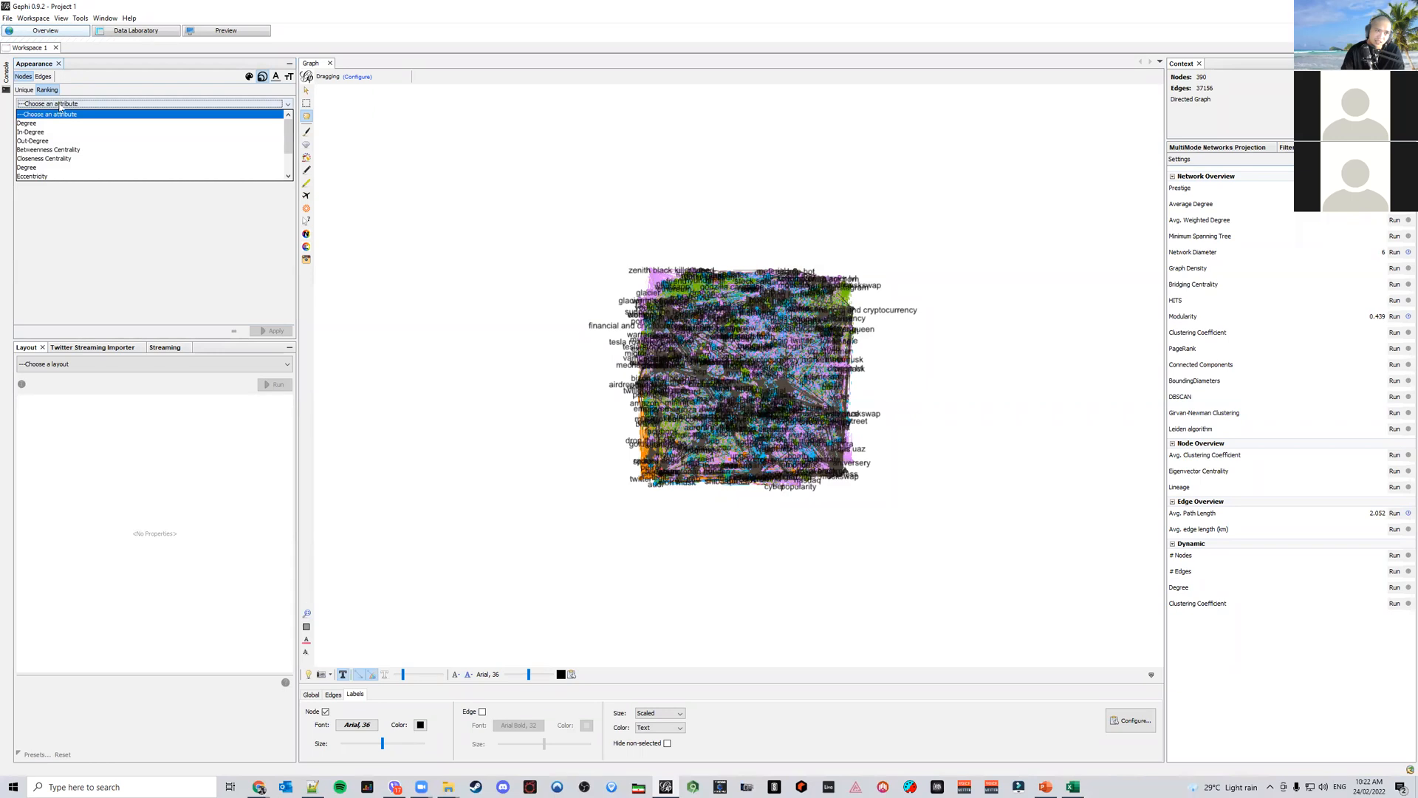
click(101, 150)
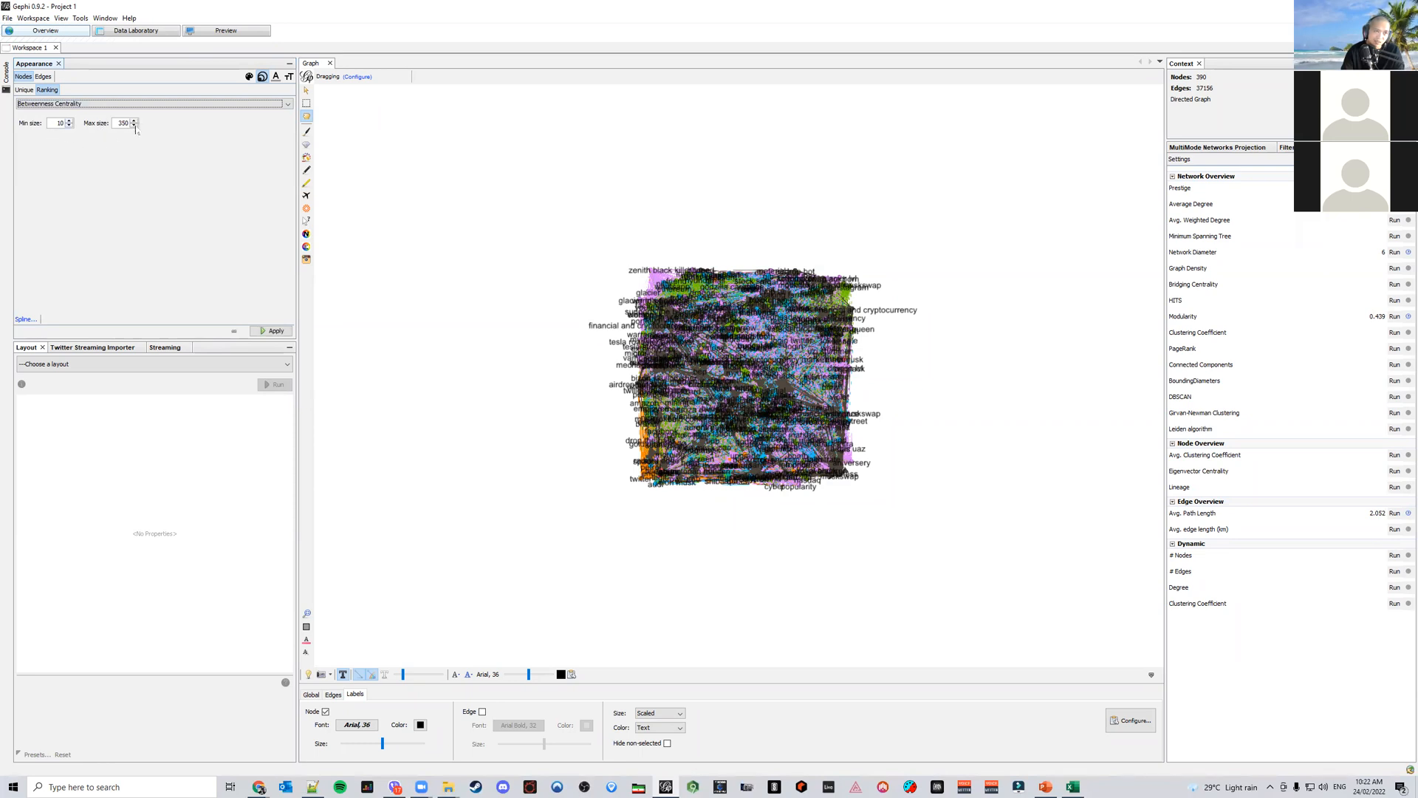
click(273, 331)
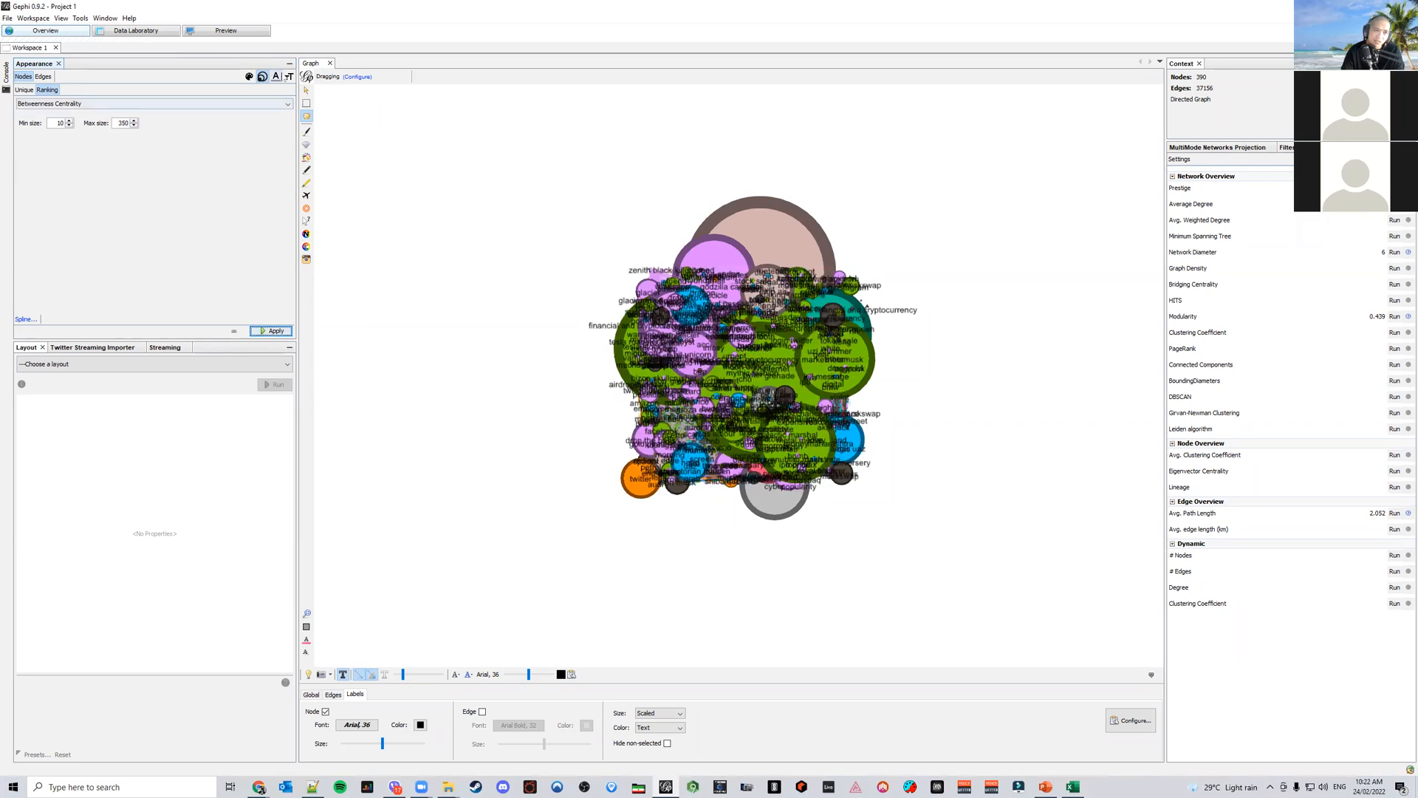
Scale the node labels by Betweenness Centrality ranking from 0.2 to 2.5
click(289, 77)
click(47, 89)
click(81, 105)
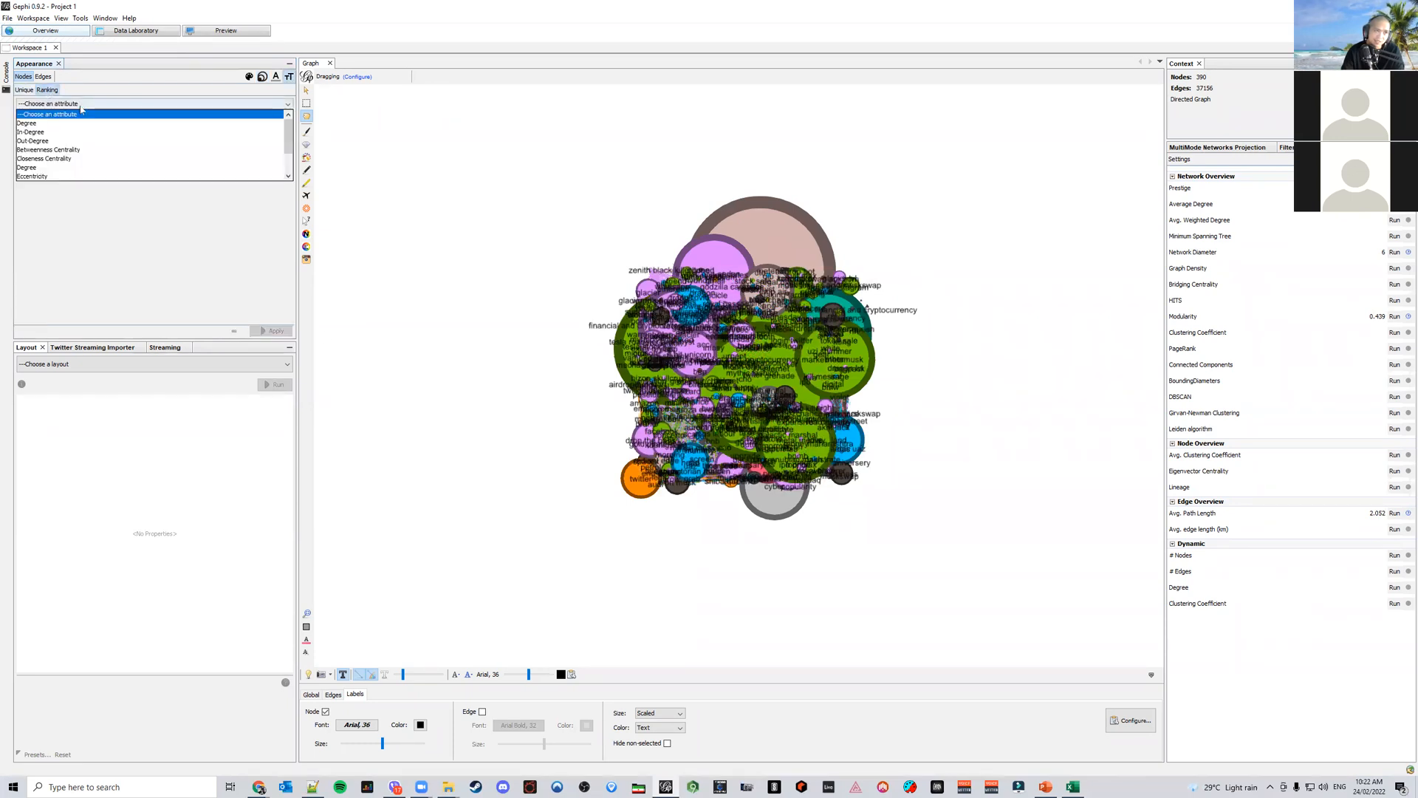
click(55, 149)
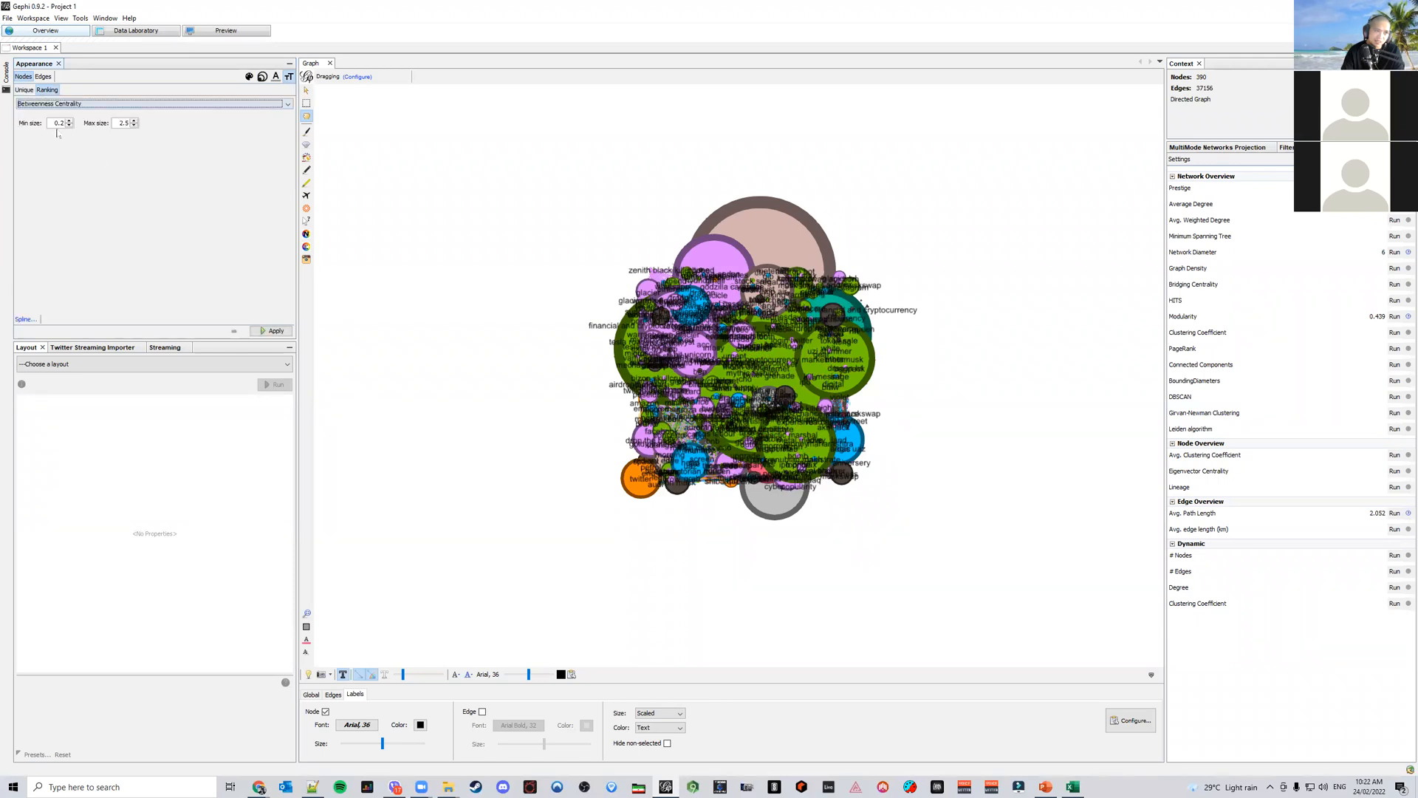
click(271, 333)
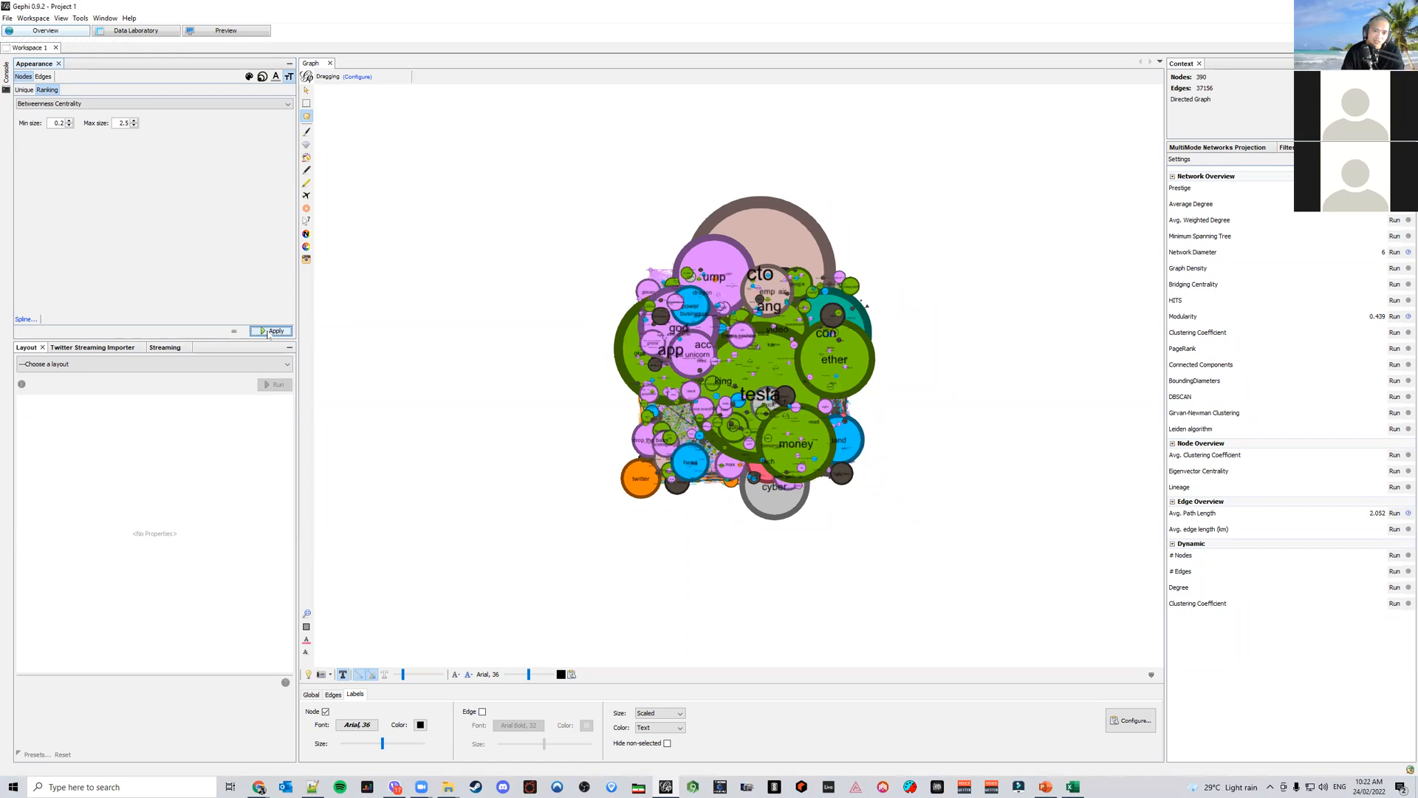
Raise the maximum label size to 3.5 and then to 4, applying each
click(134, 121)
click(134, 121)
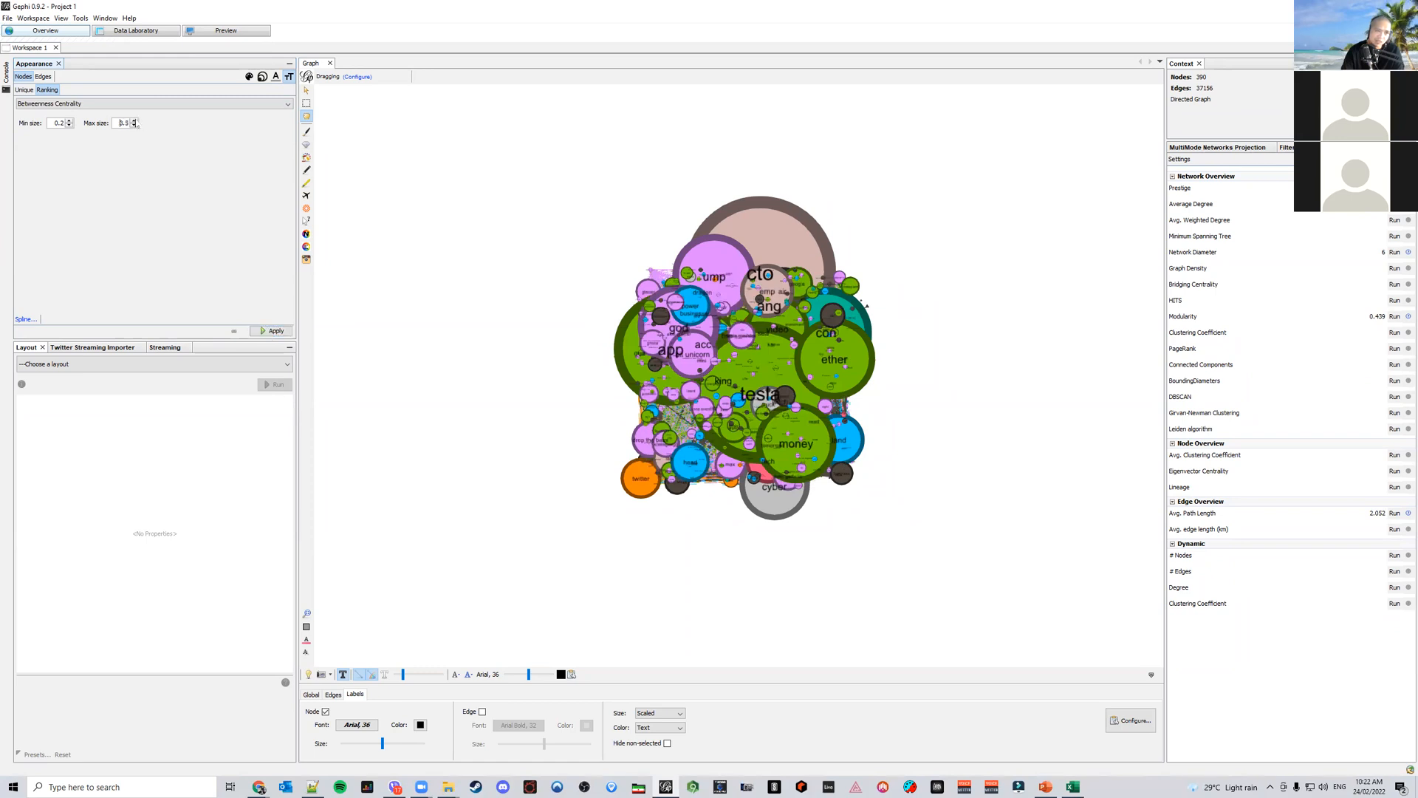
click(275, 333)
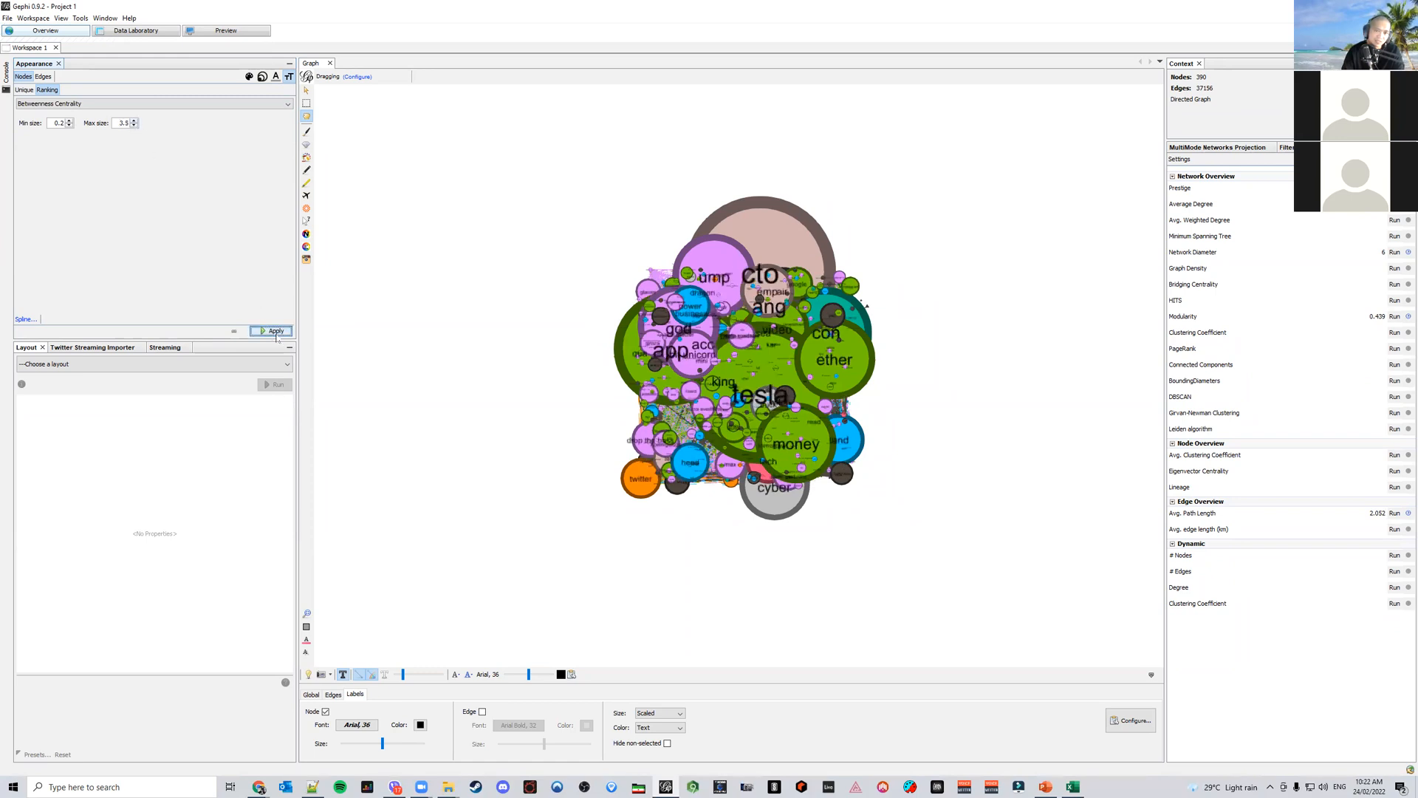
click(135, 121)
click(279, 331)
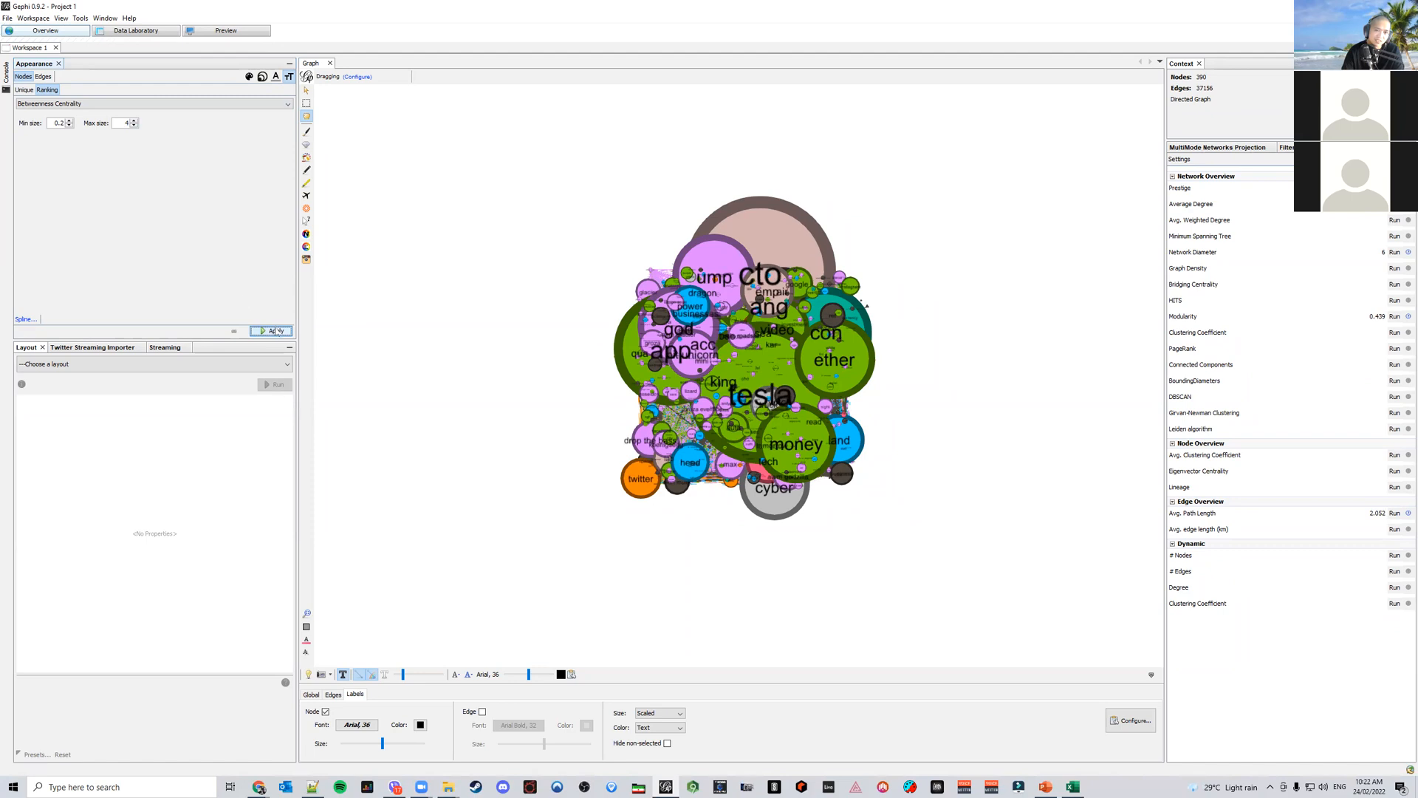
Set the maximum label size to 3 and apply it
click(133, 126)
click(134, 126)
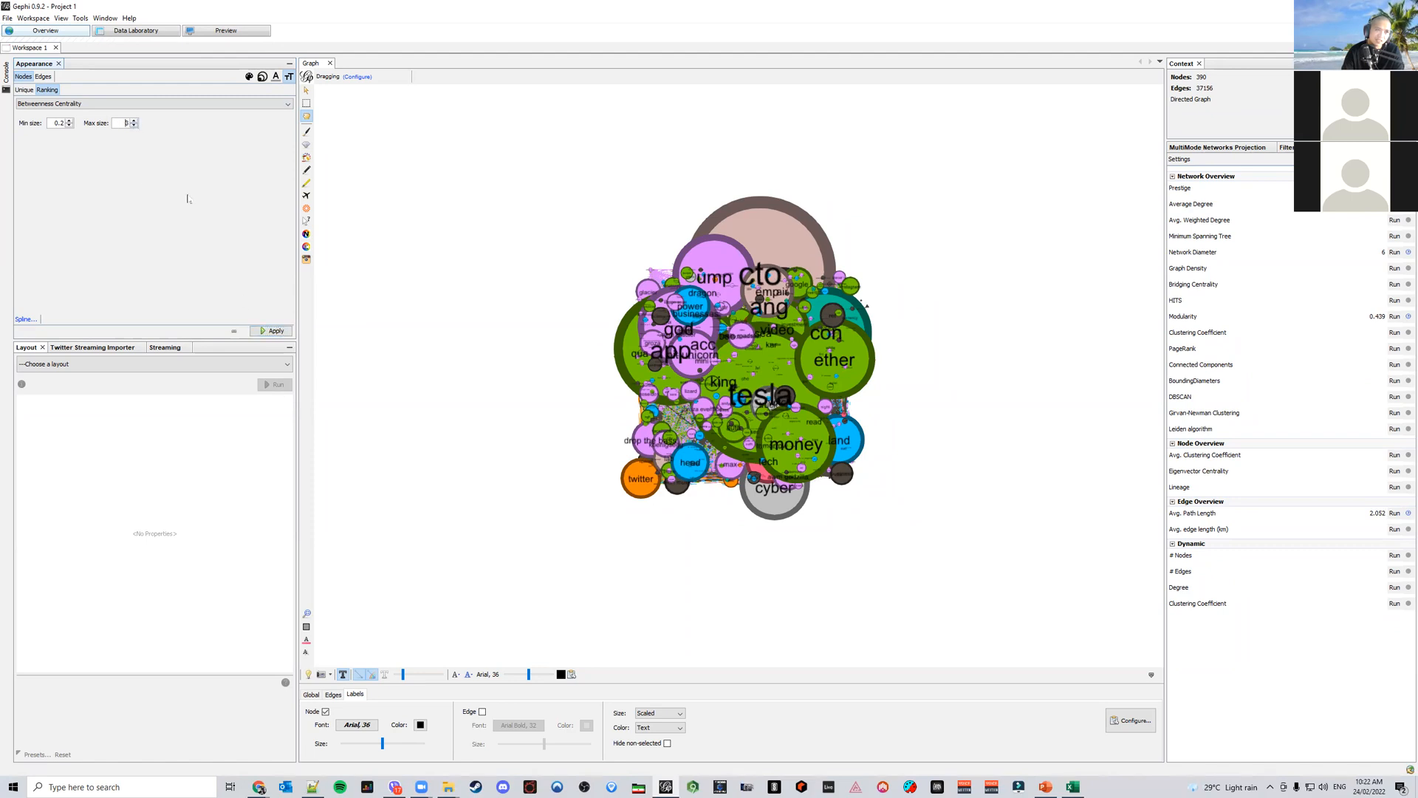
click(268, 333)
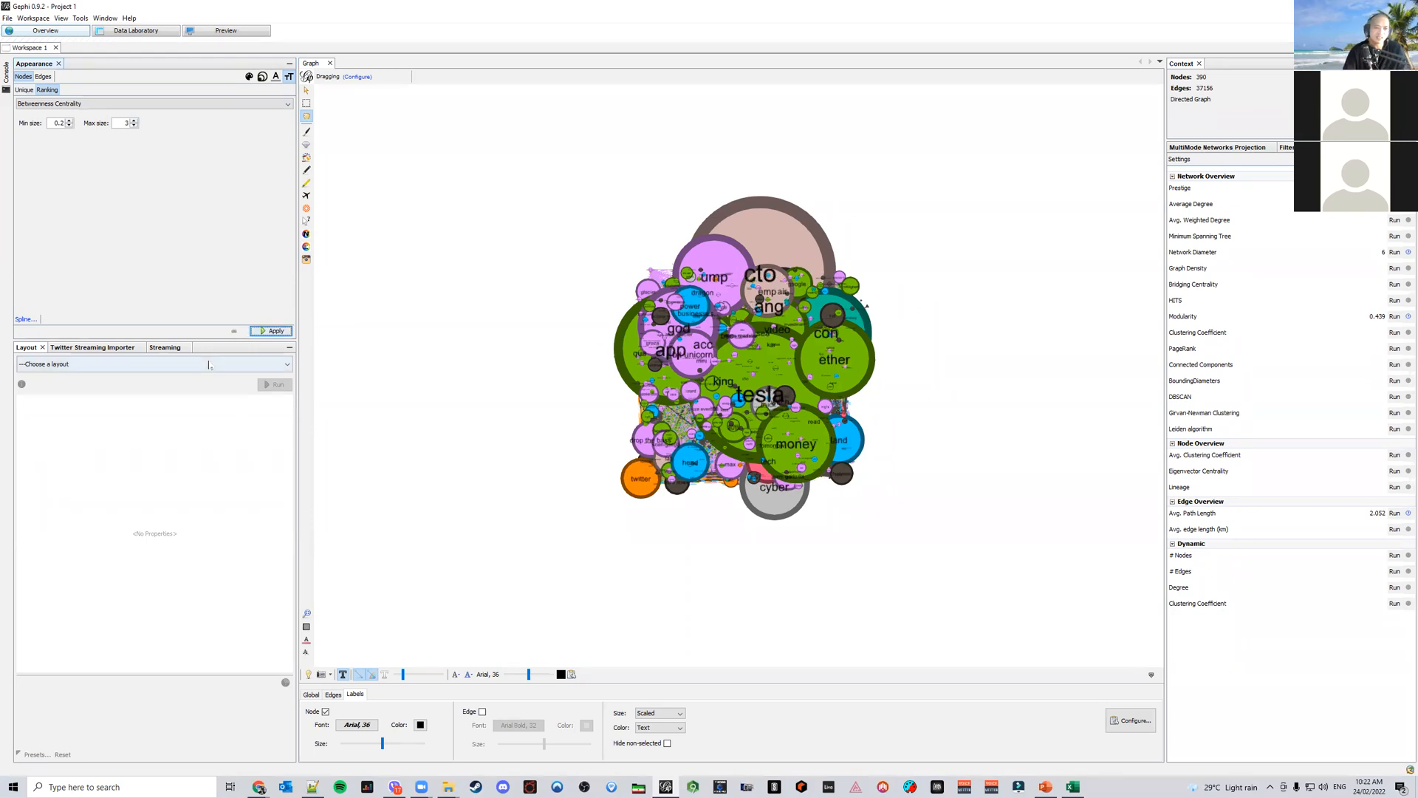
Run Circle Pack Layout with Hierarchy1 set to Modularity Class and Hierarchy2 to Betweenness Centrality
click(185, 364)
click(184, 395)
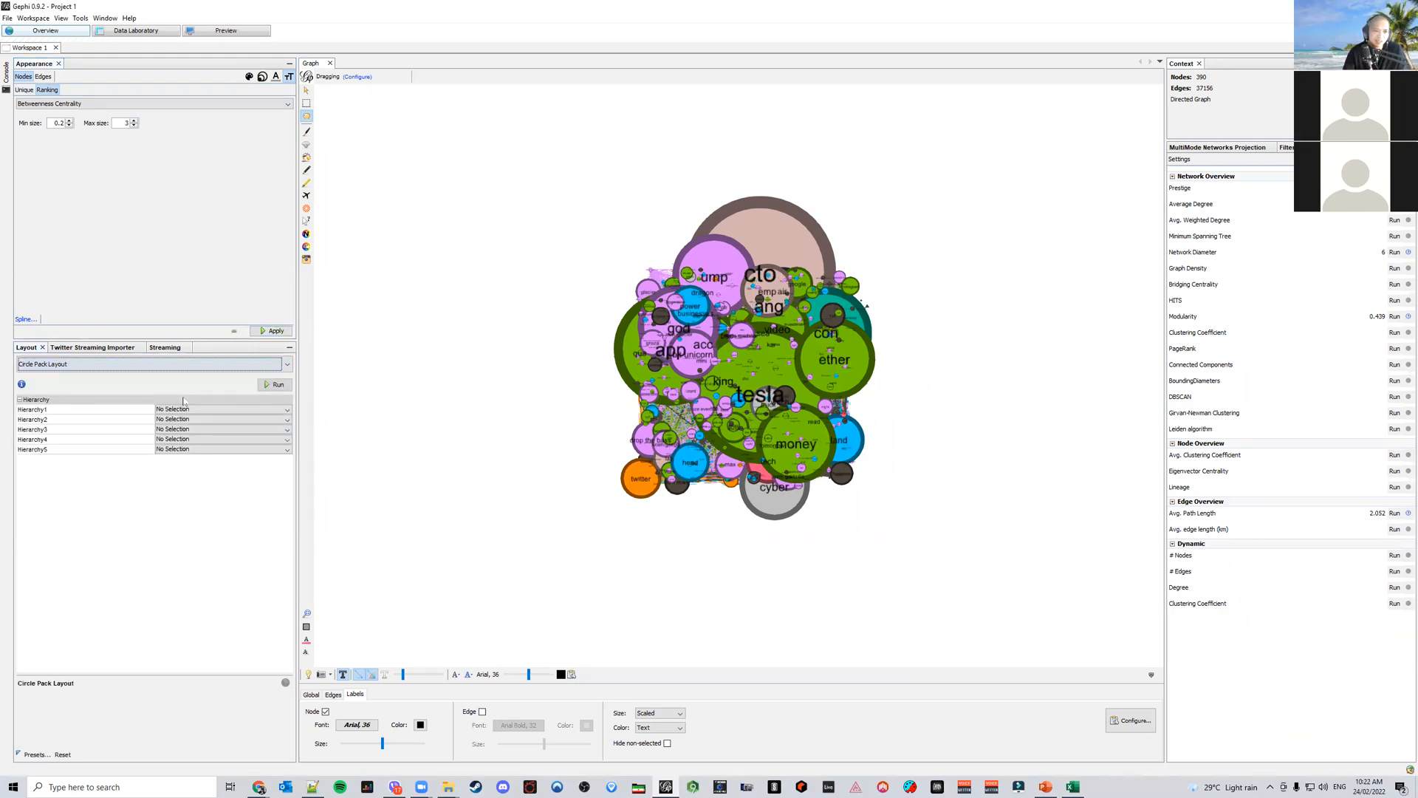
click(196, 411)
scroll(222, 458, down, 3)
click(224, 467)
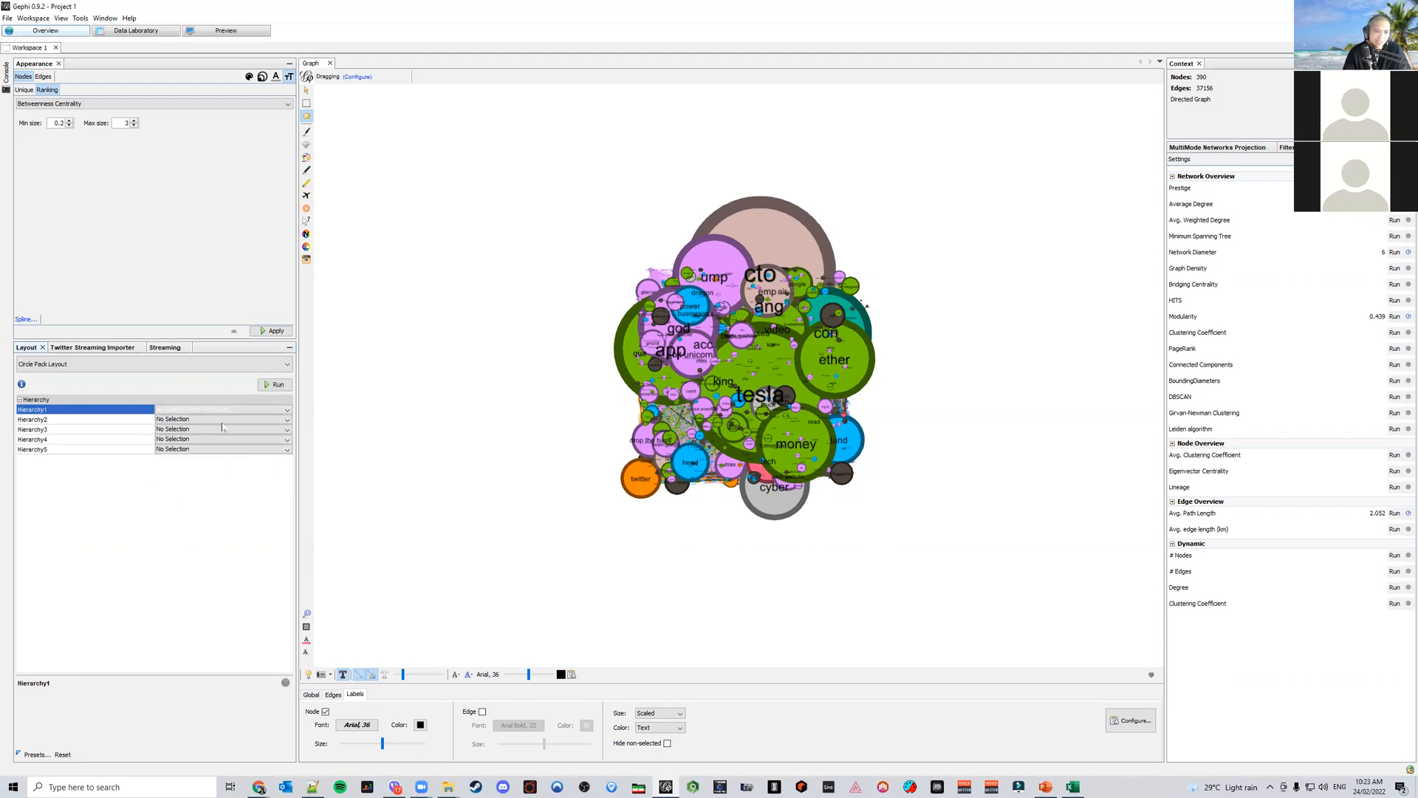
click(221, 421)
click(203, 457)
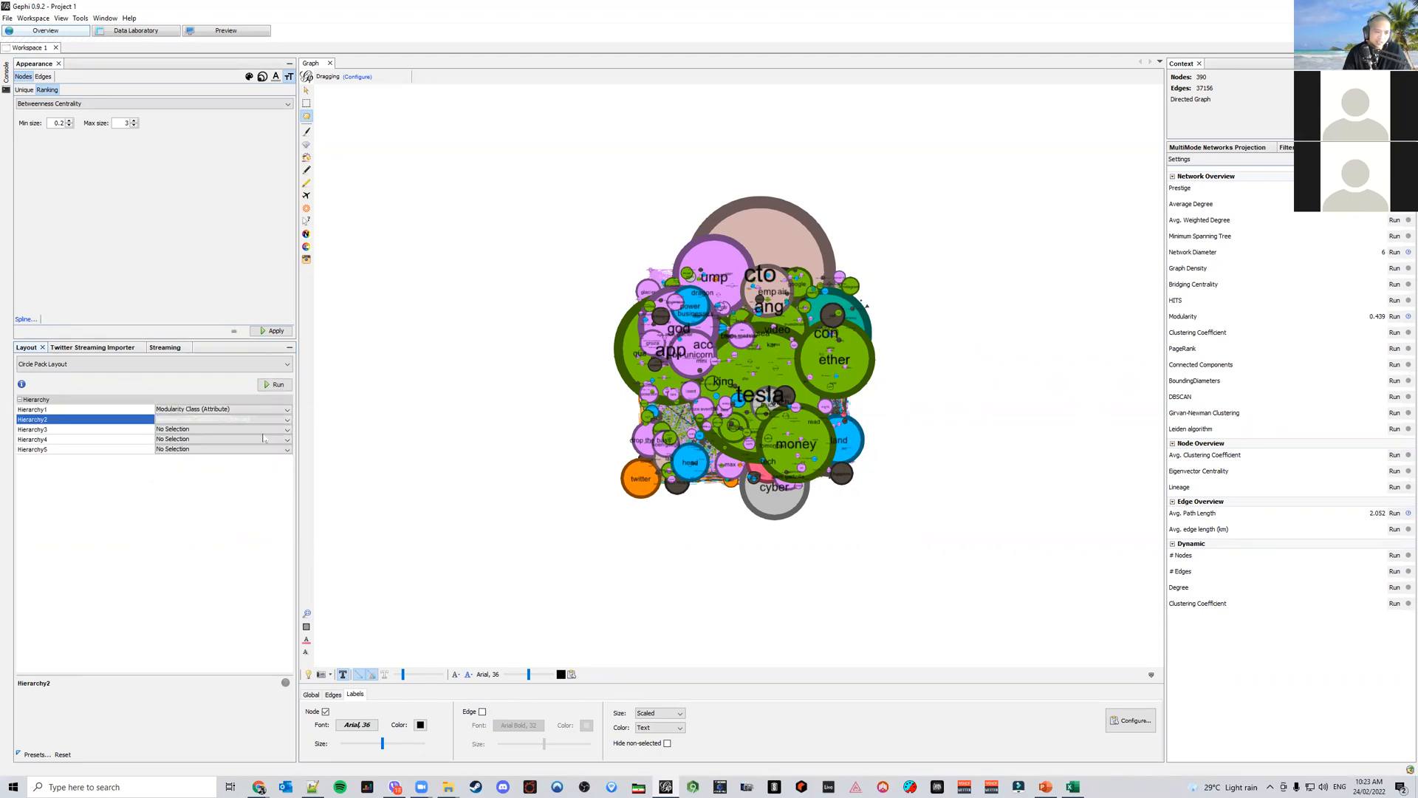
click(281, 385)
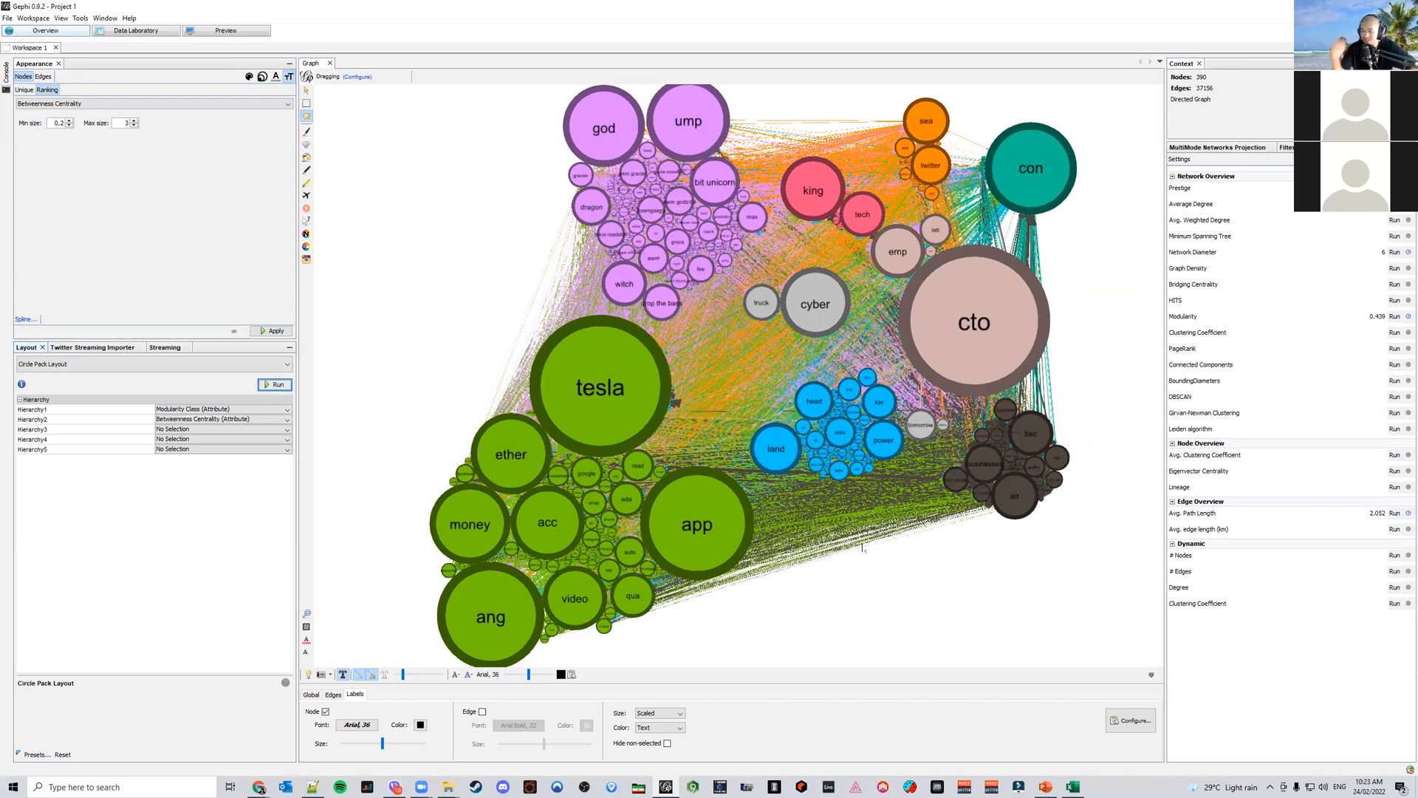
Examine the word clusters of the circle-packed map up close, one region at a time
scroll(612, 532, up, 4)
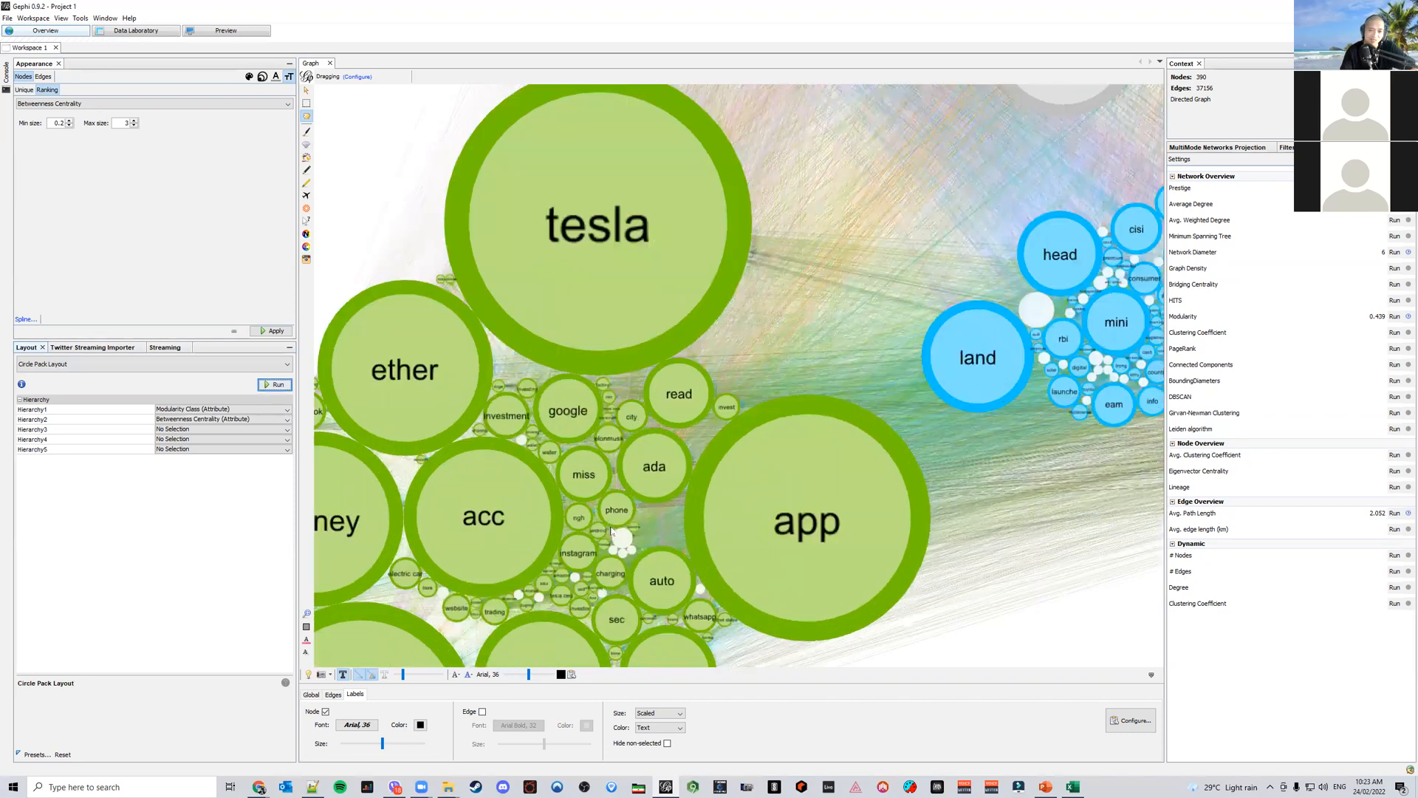
scroll(612, 532, up, 3)
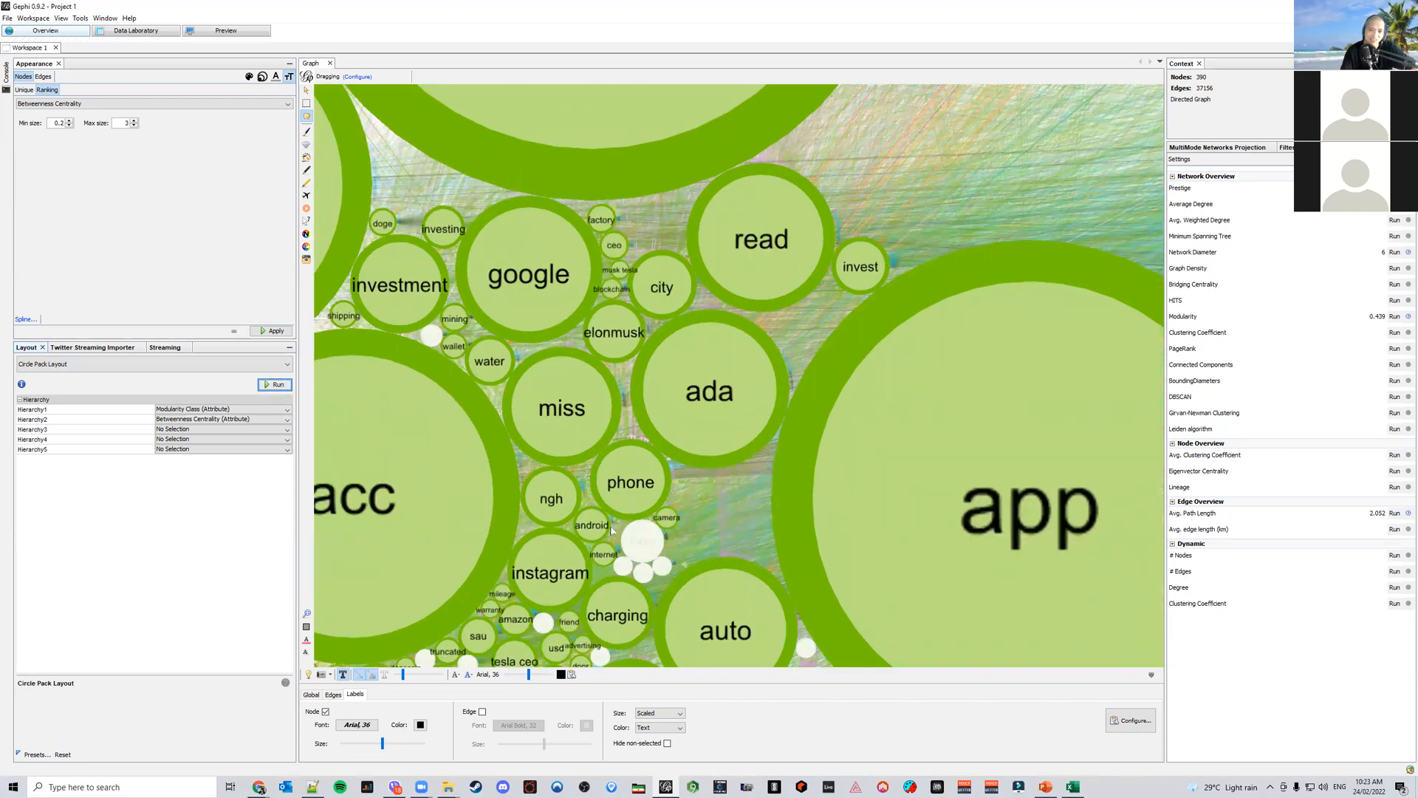
scroll(613, 532, down, 5)
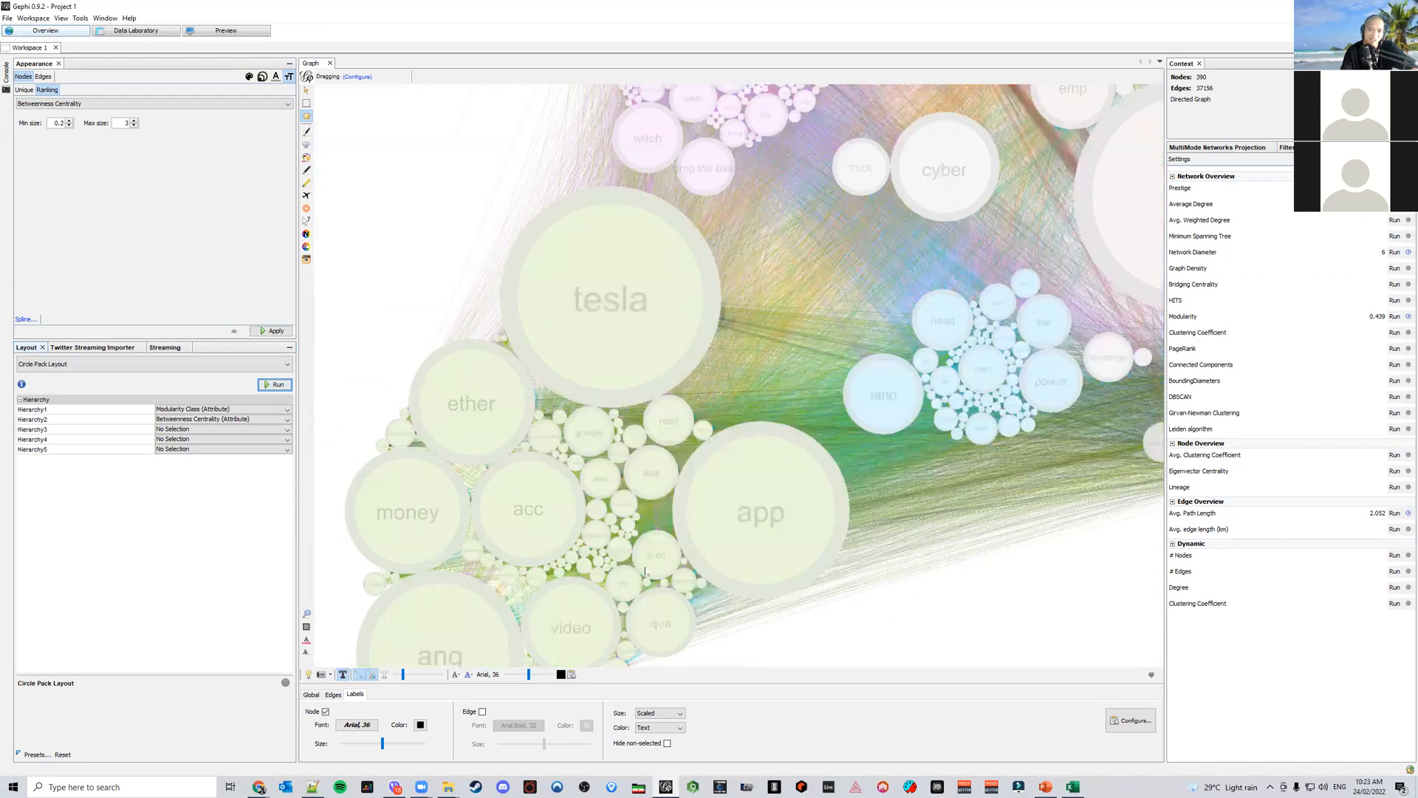
scroll(593, 516, up, 5)
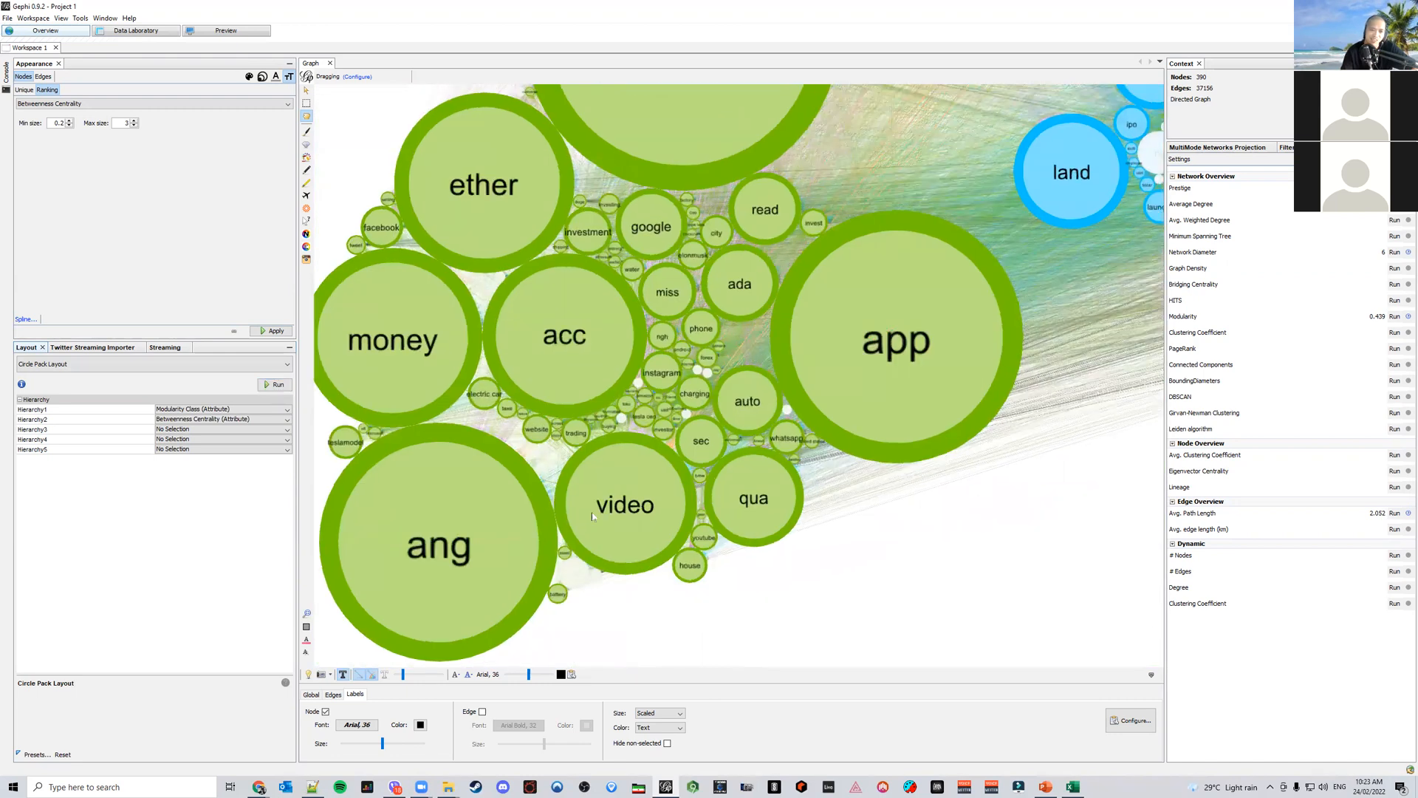
scroll(595, 515, down, 5)
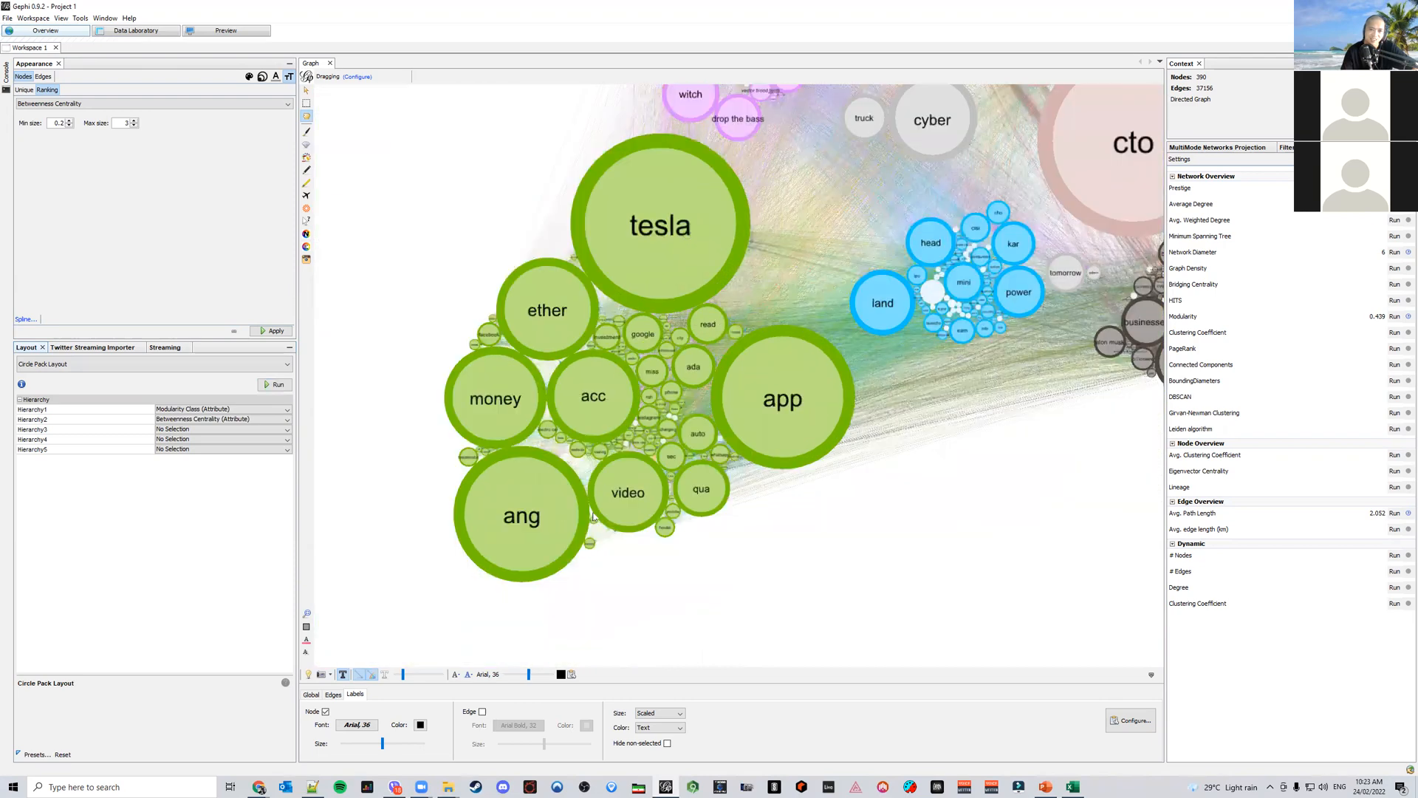
drag(1016, 340, 744, 564)
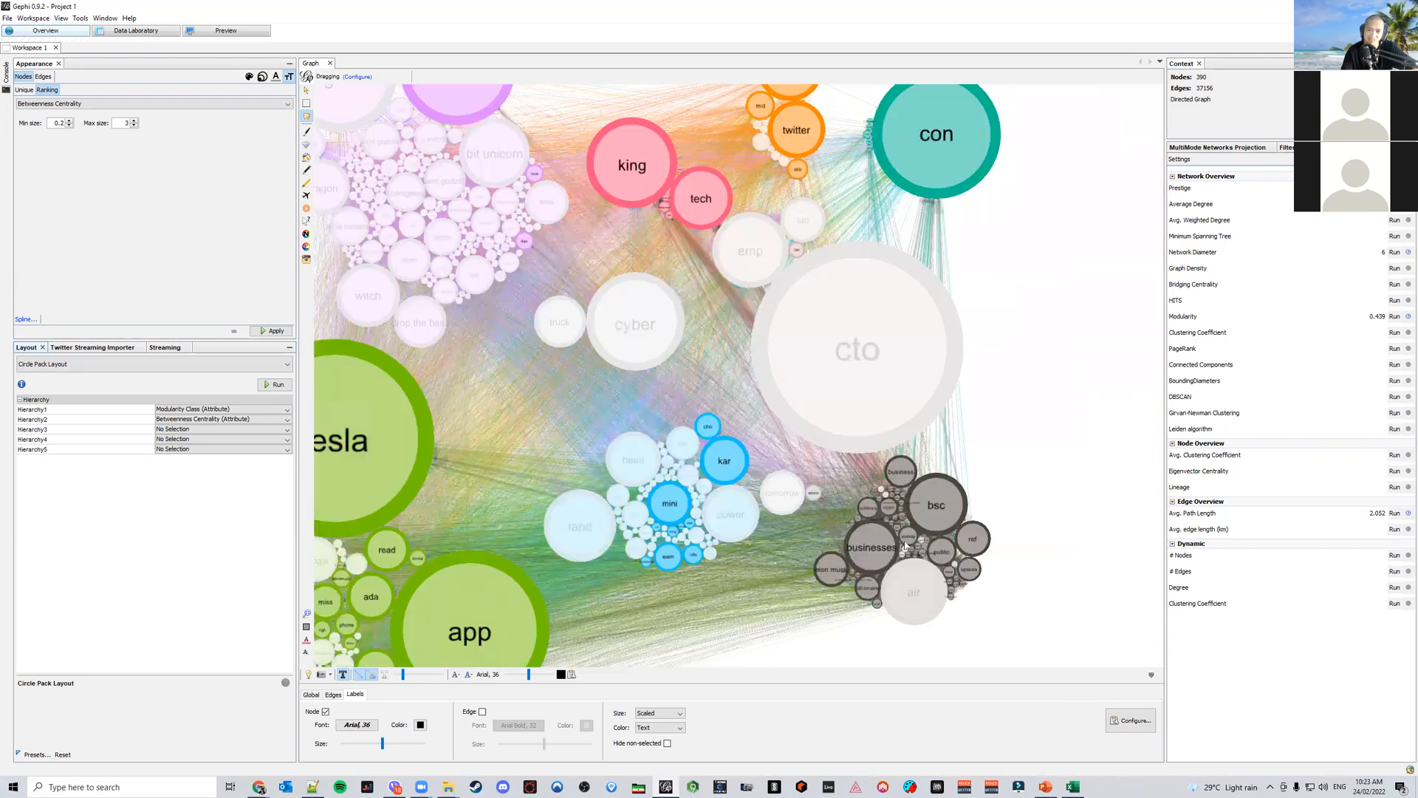
scroll(929, 554, up, 5)
scroll(930, 553, up, 2)
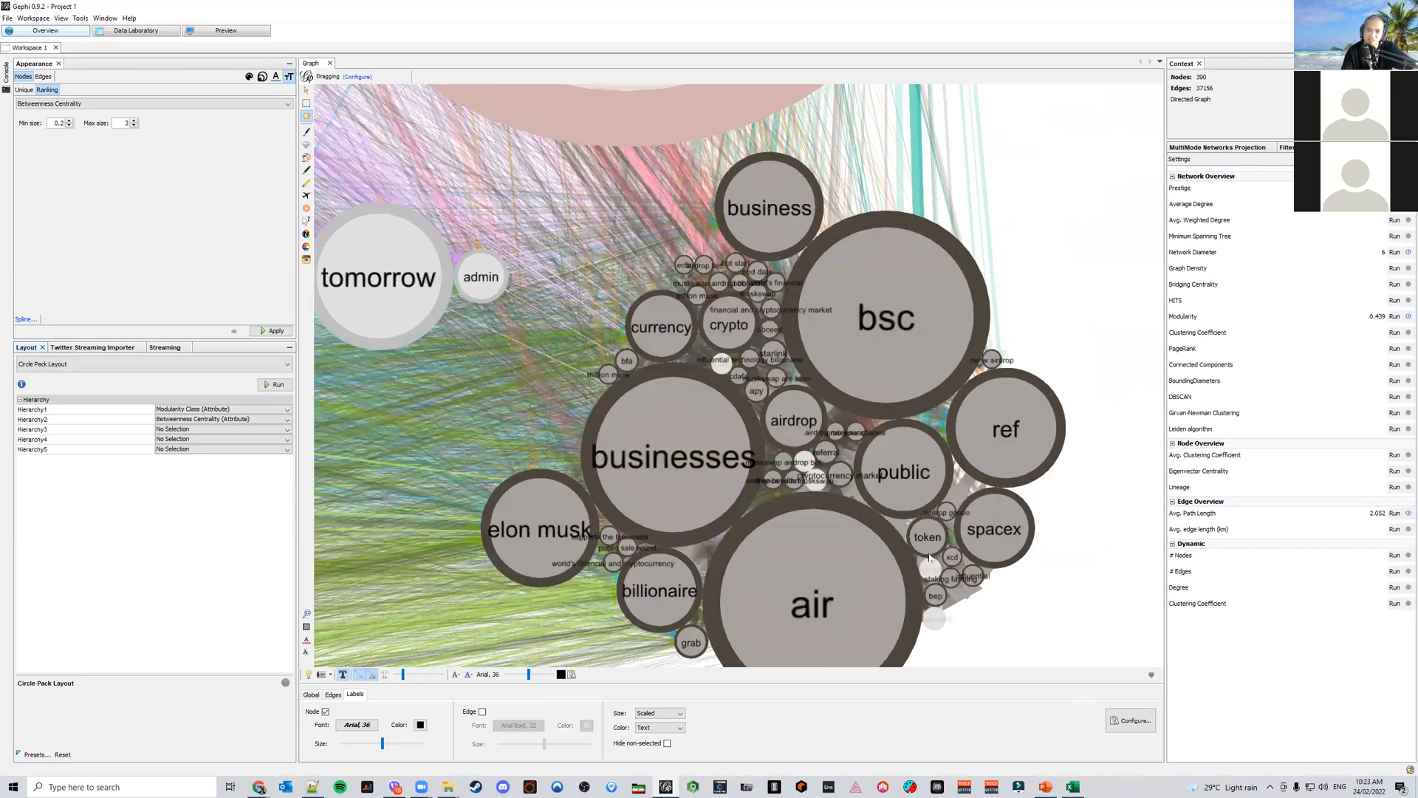
scroll(923, 551, down, 3)
drag(362, 438, 762, 519)
scroll(762, 519, up, 6)
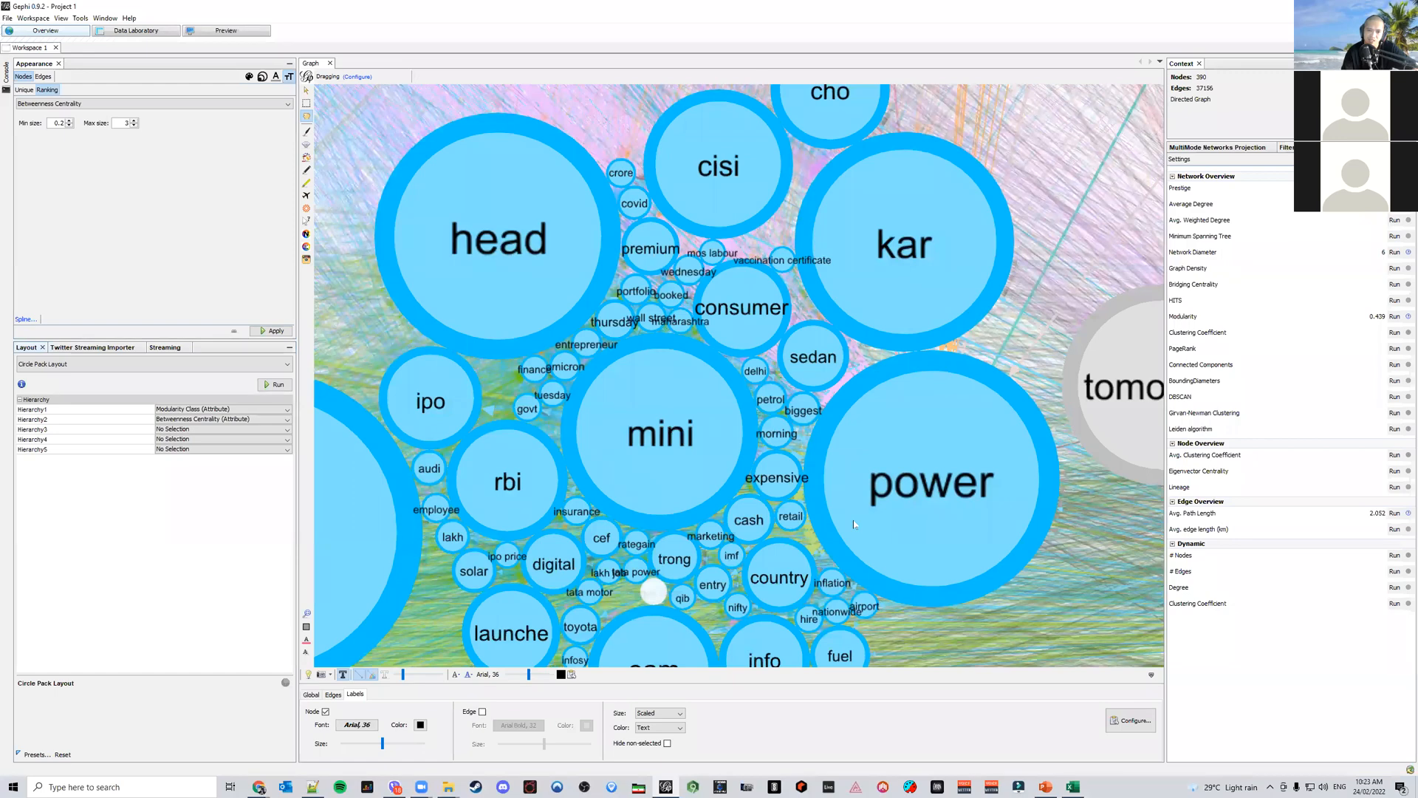
scroll(854, 523, down, 7)
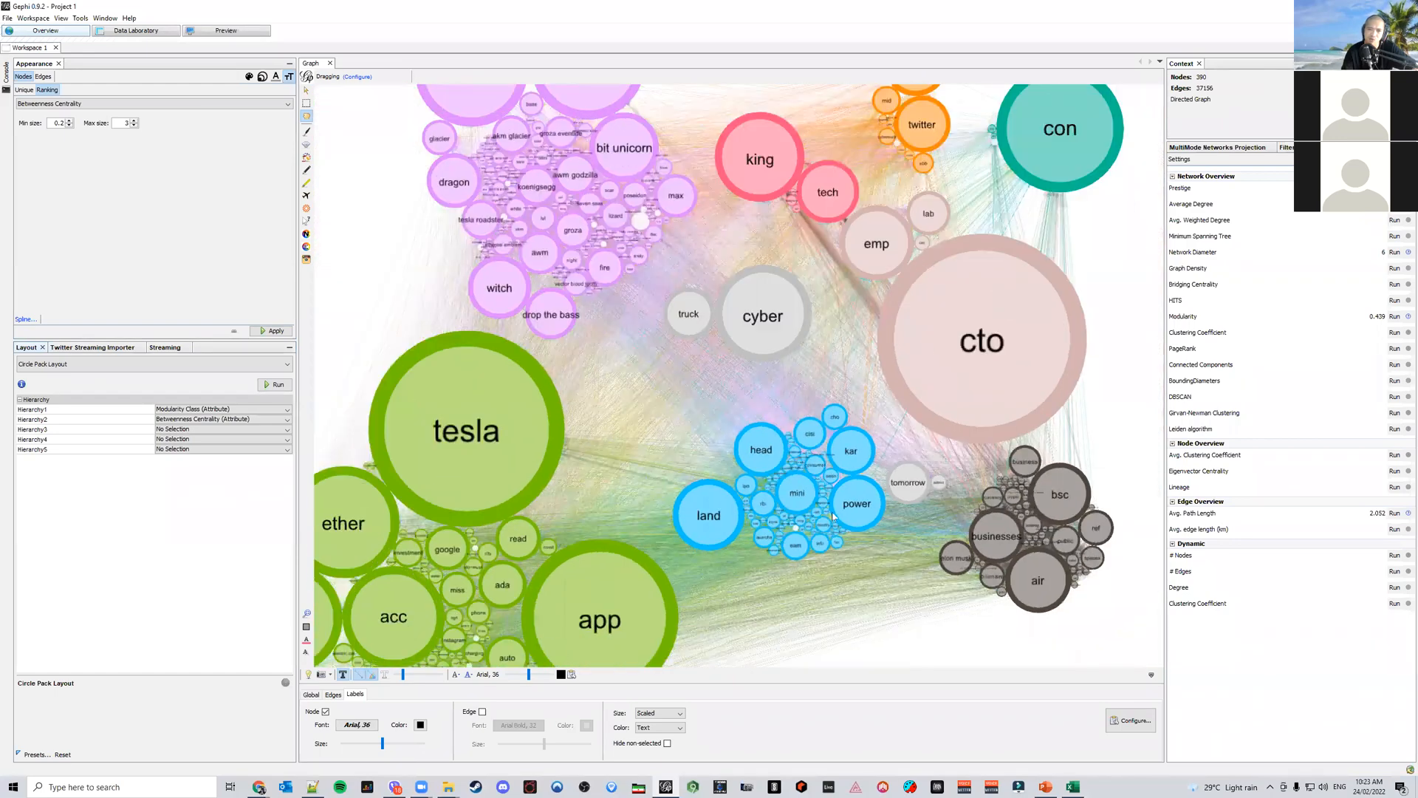
drag(657, 250, 730, 439)
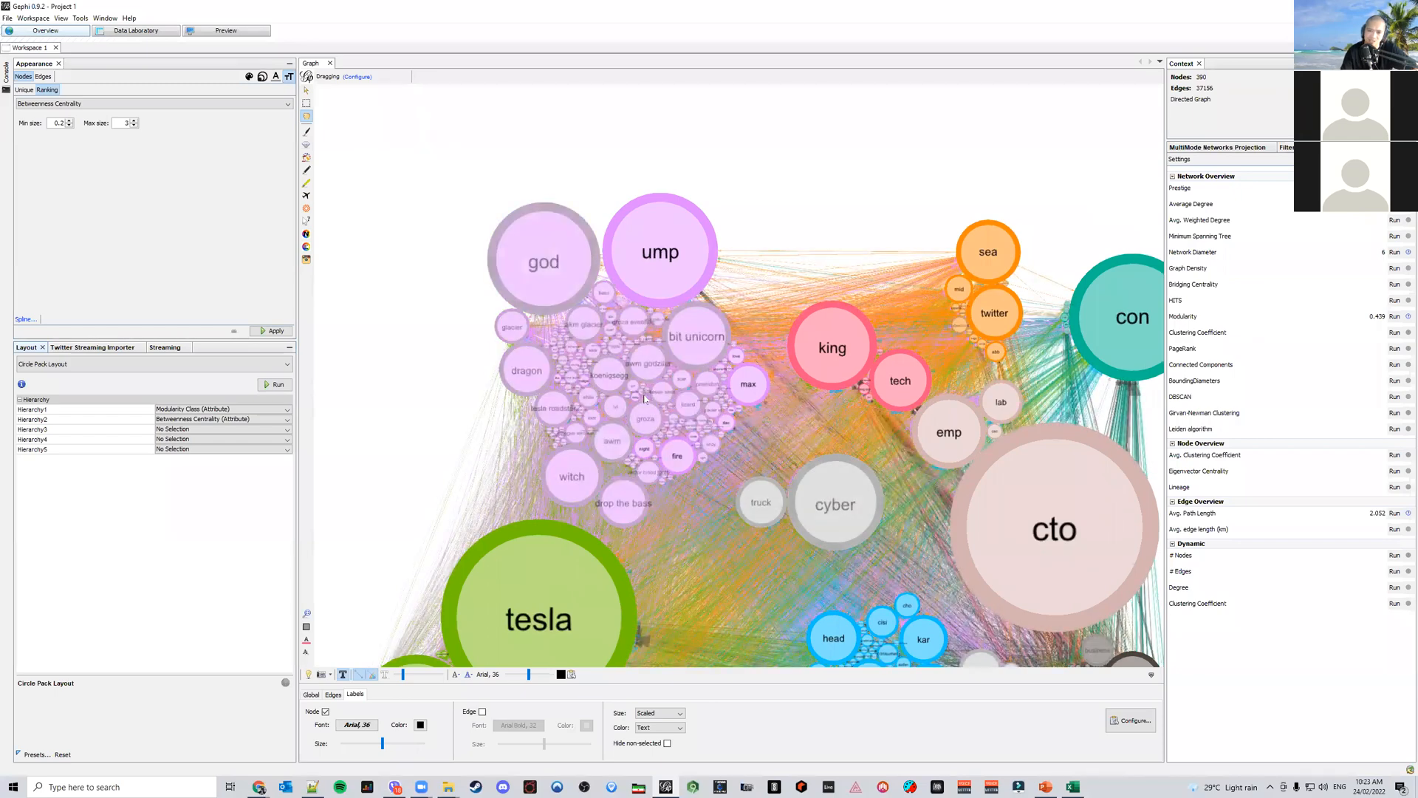
scroll(644, 399, up, 10)
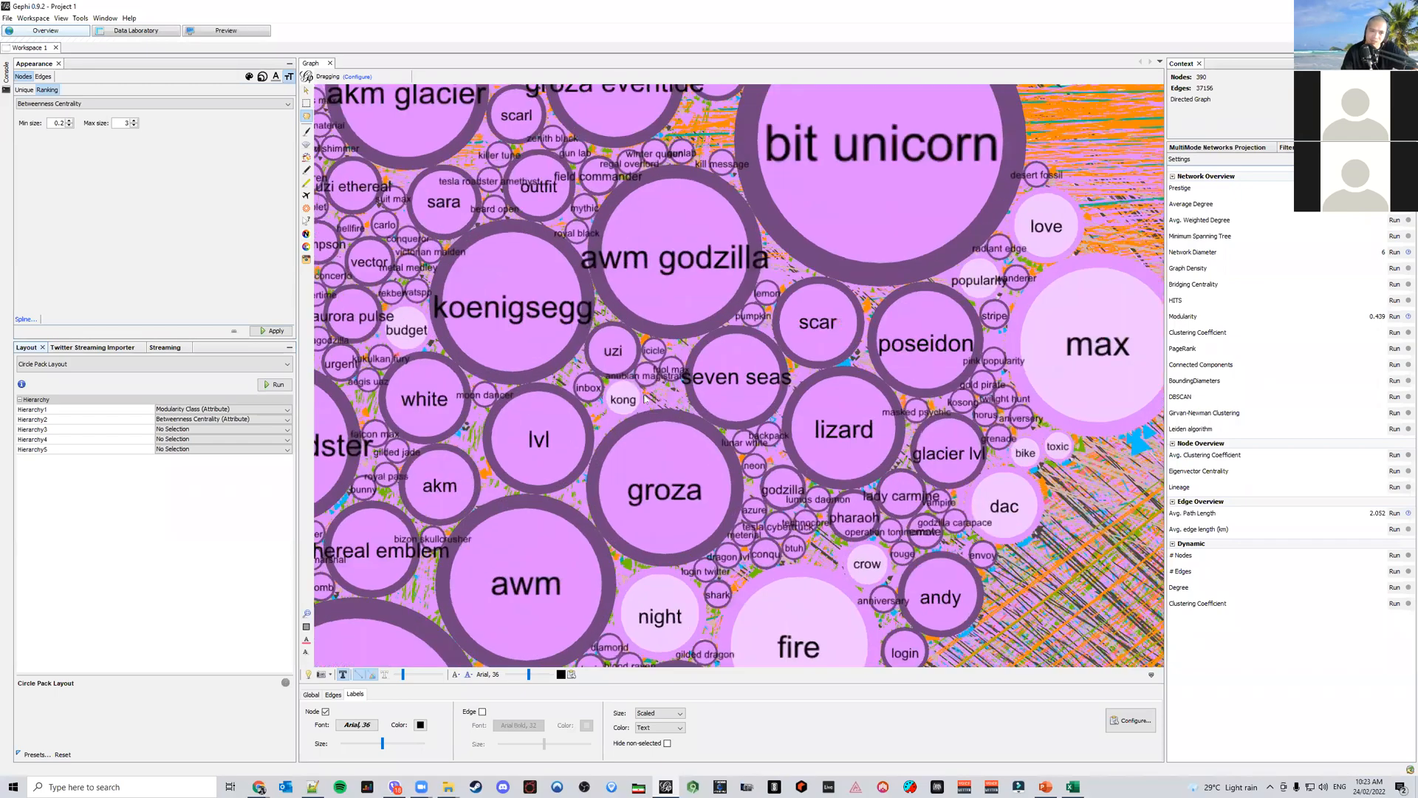
scroll(644, 399, up, 2)
scroll(645, 399, down, 10)
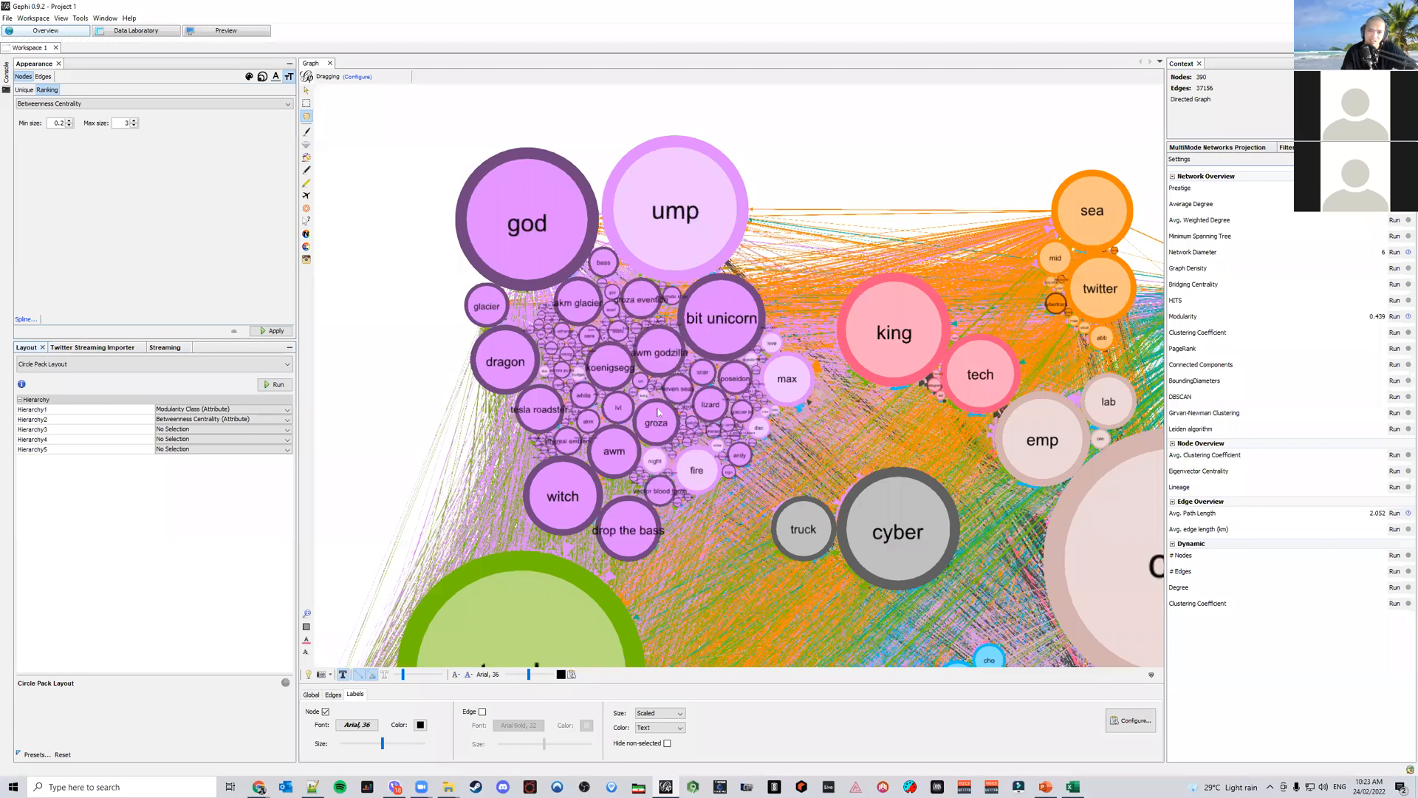
Switch to PowerPoint to compare the sample report's network map, then return to Gephi and glance over the graph
click(1046, 788)
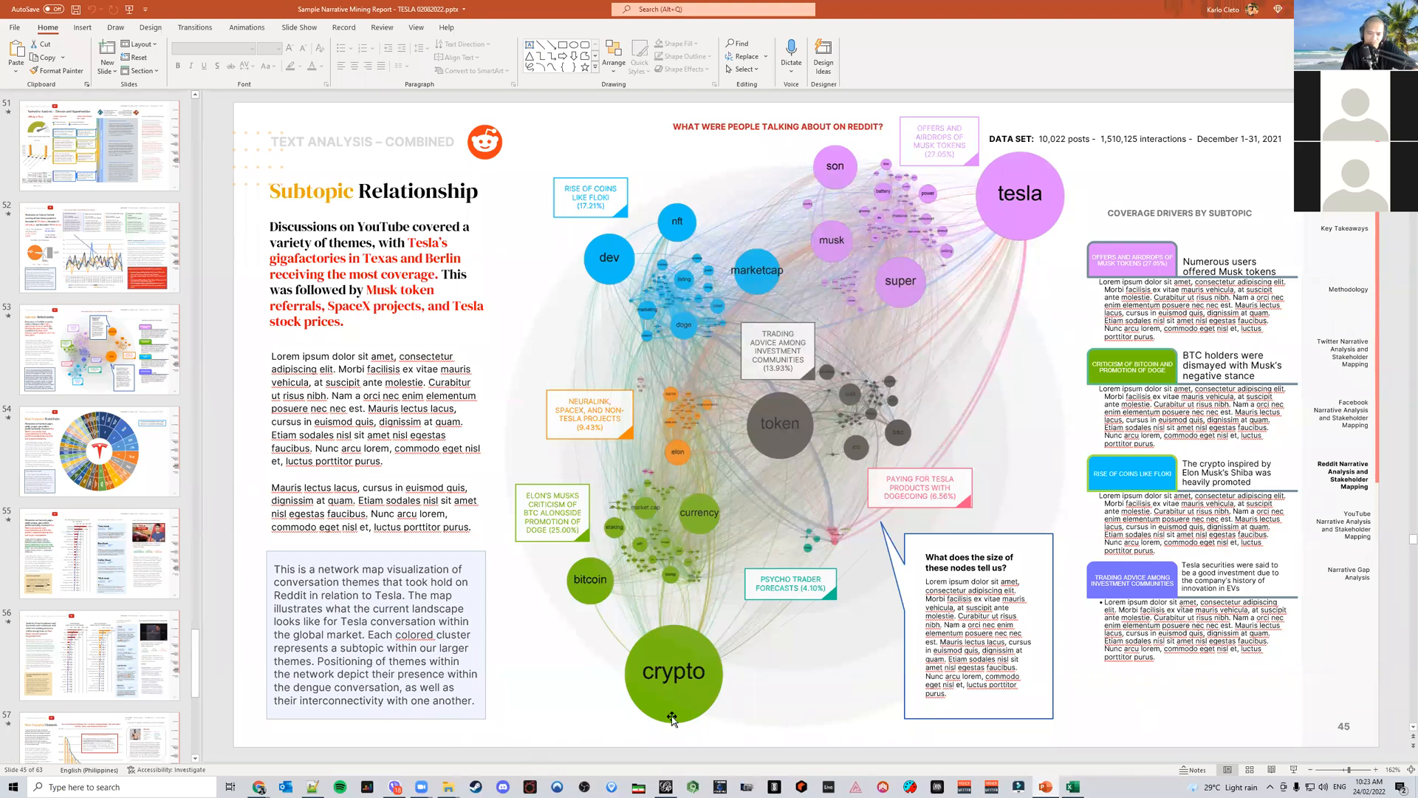
click(665, 787)
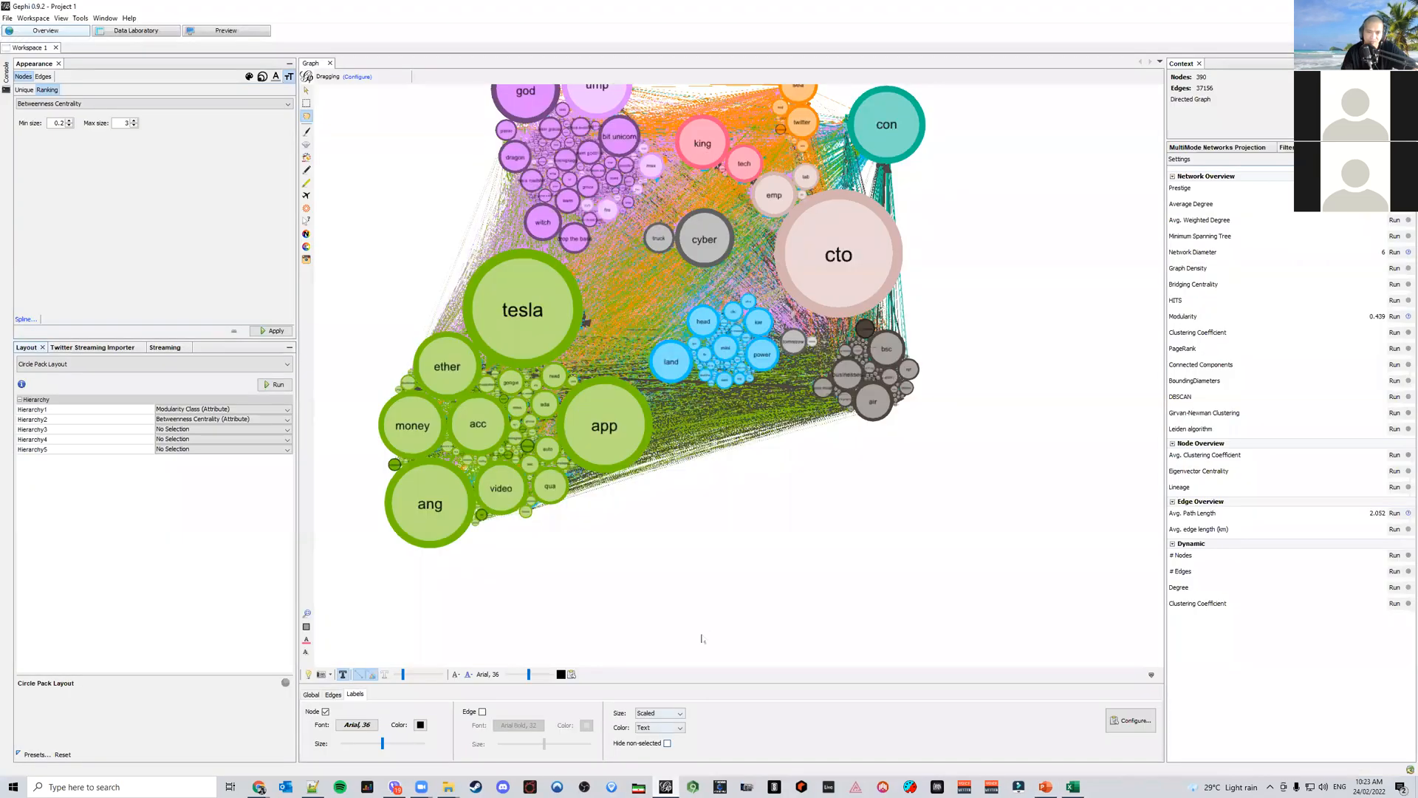
scroll(881, 334, up, 5)
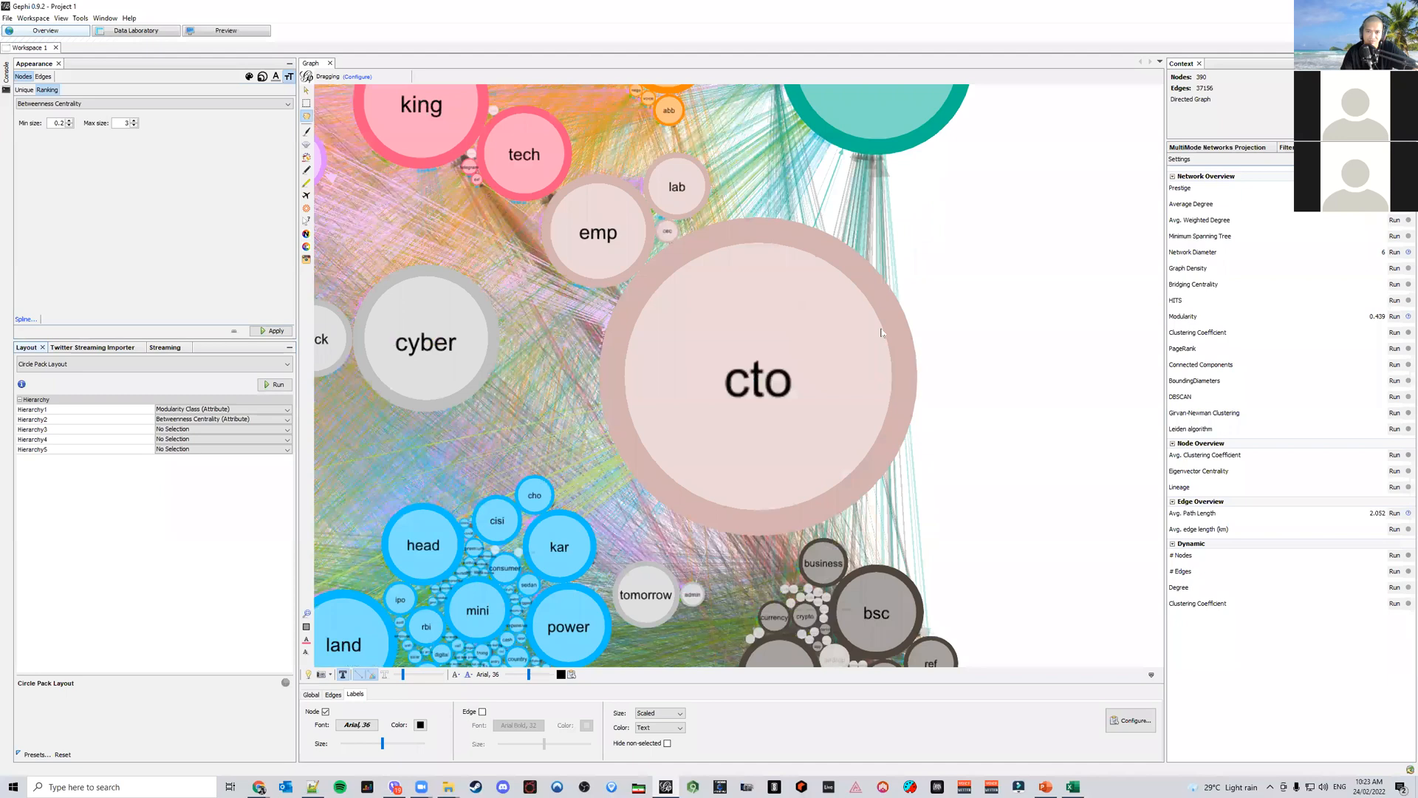
scroll(881, 334, down, 5)
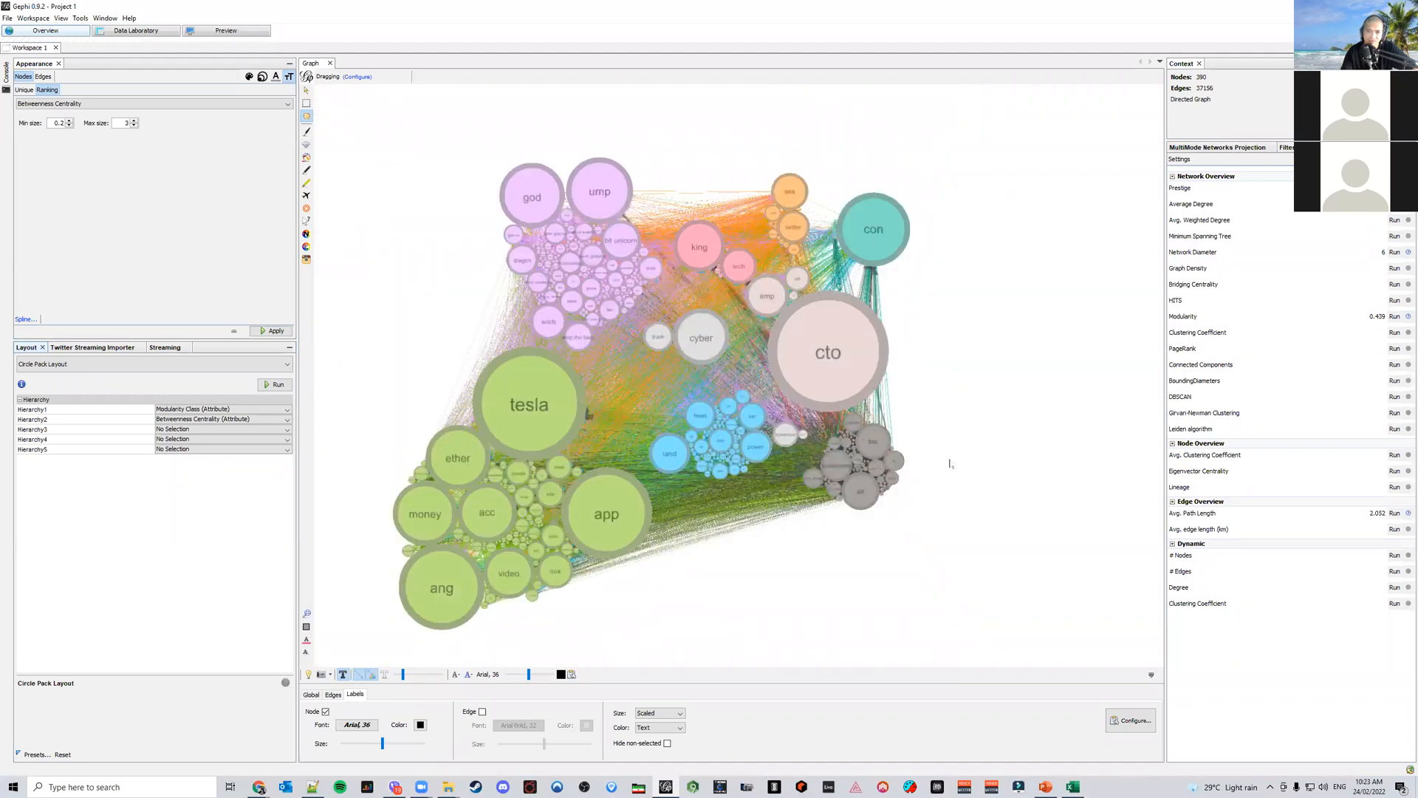
Run Modularity with a resolution of 0.45 and close the report
click(1395, 316)
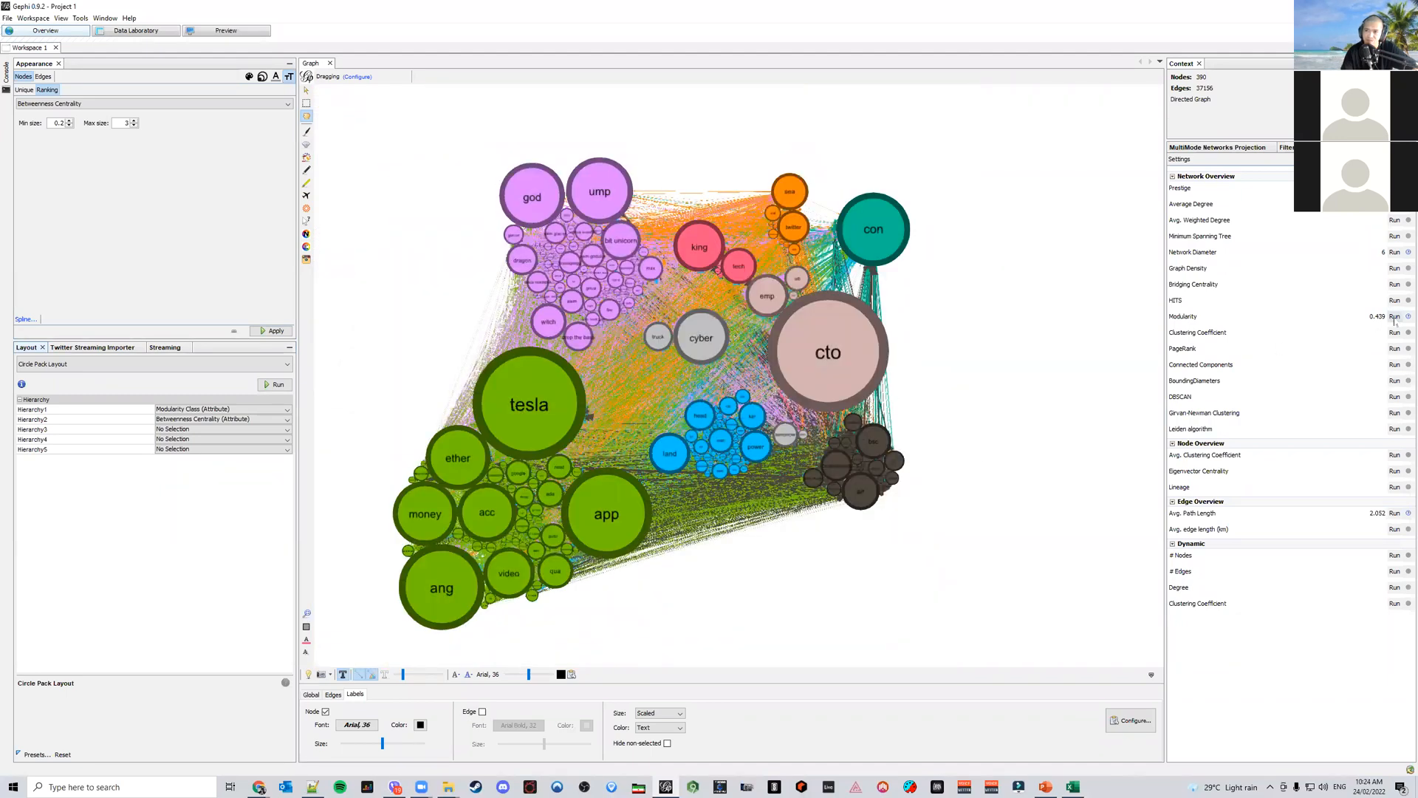
double_click(607, 421)
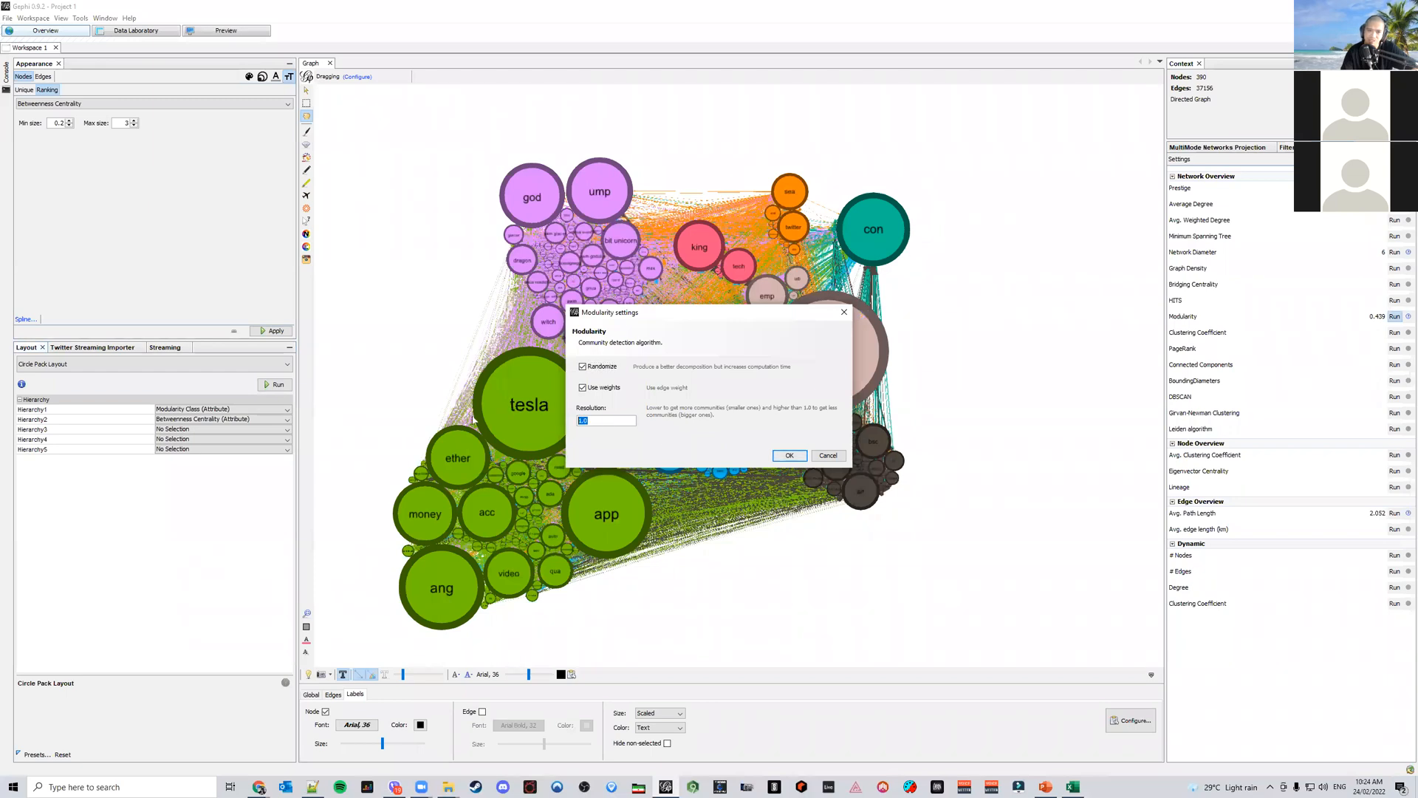
text(0.45)
click(789, 455)
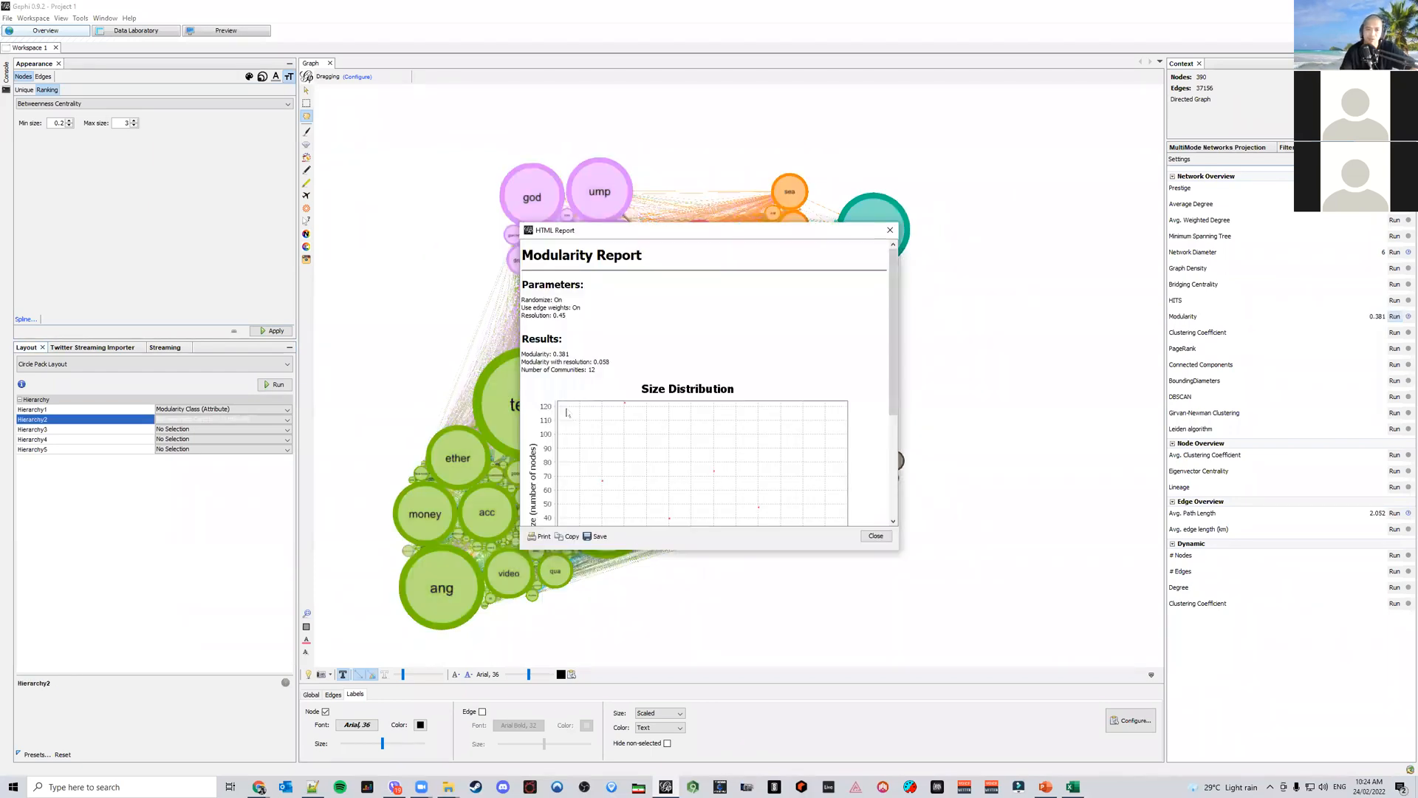
click(875, 535)
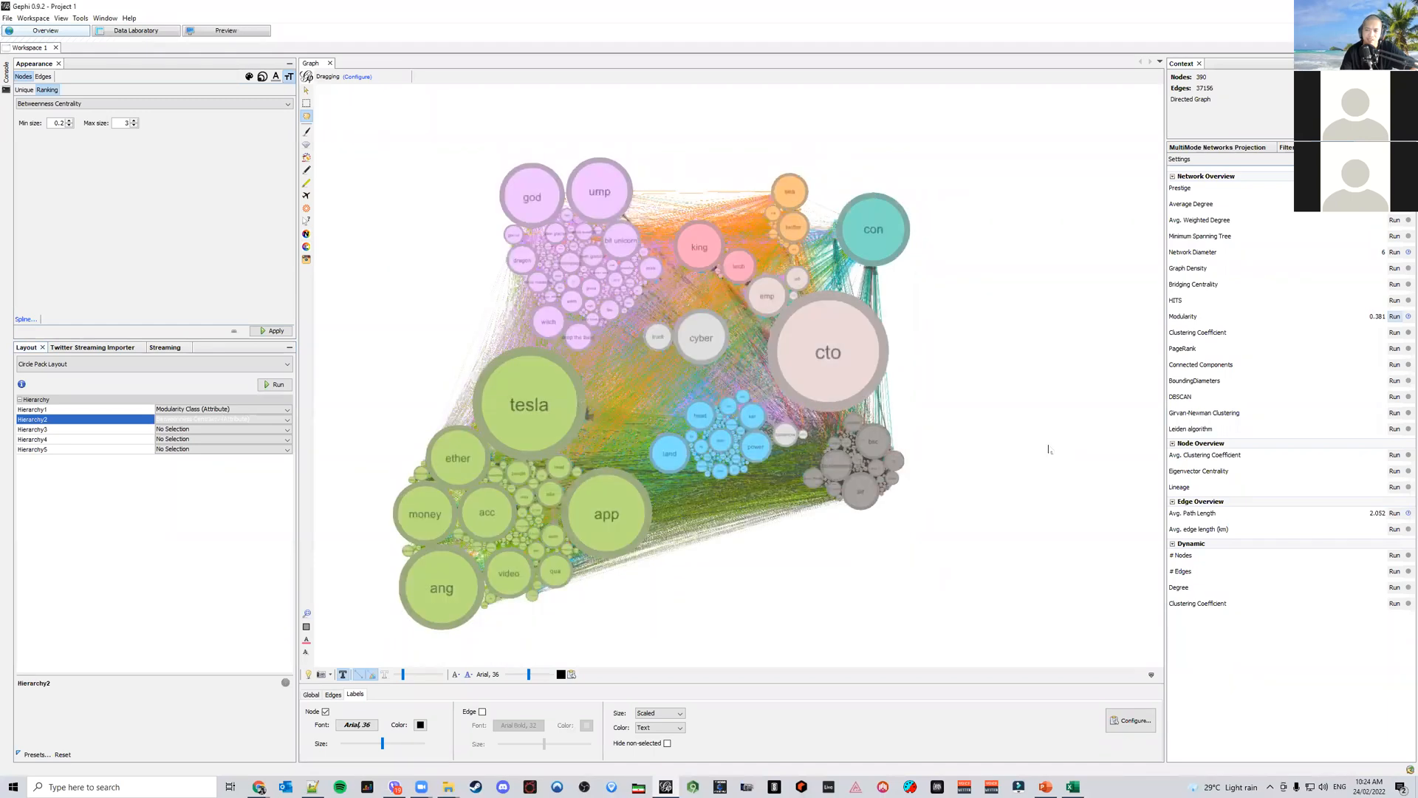
Rerun Modularity with a resolution of 0.4 and close the report
click(1393, 316)
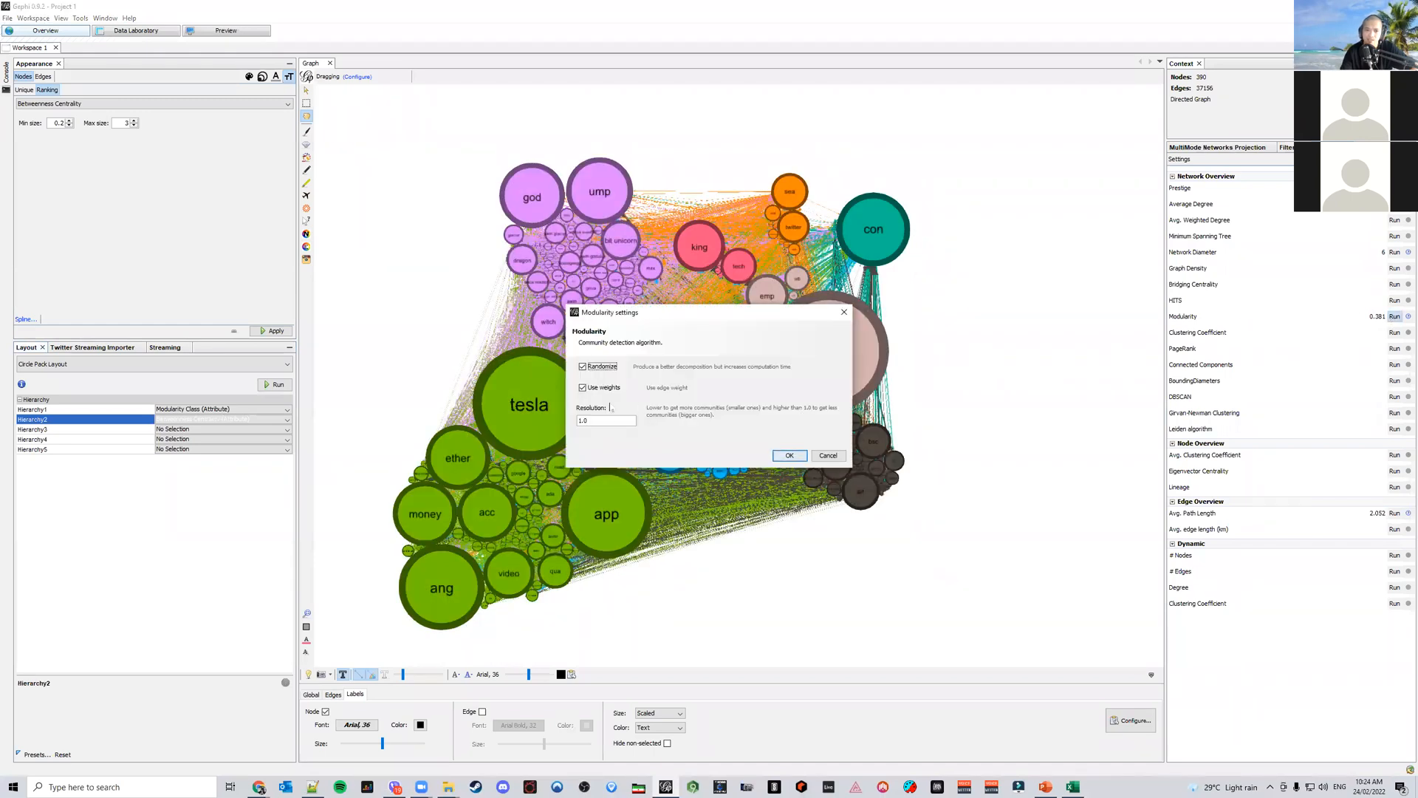
text(0.4)
key(Return)
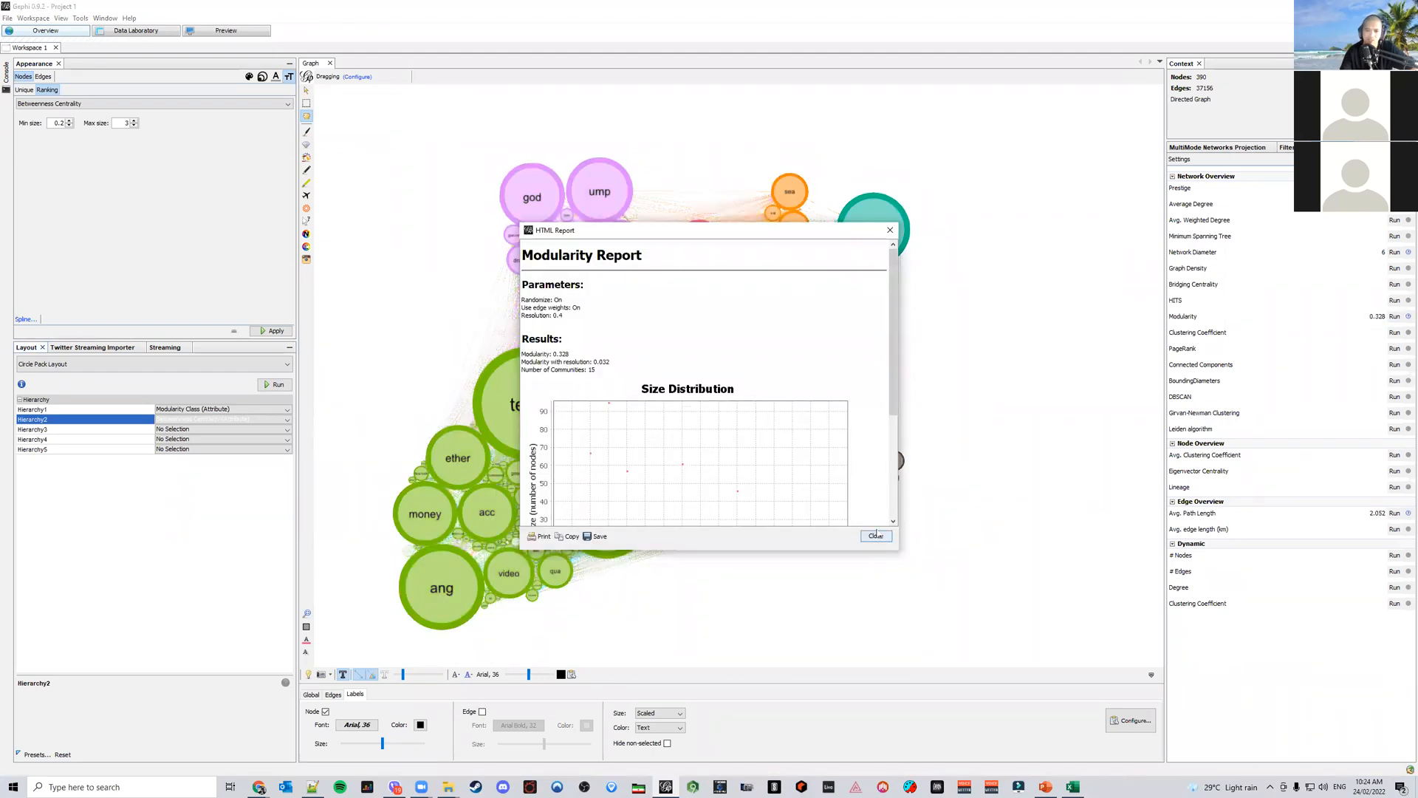
click(875, 535)
Color nodes by the Modularity Class partition, adjust a class colour, apply it, and rerun Circle Pack Layout
click(249, 76)
click(48, 89)
click(23, 168)
click(78, 182)
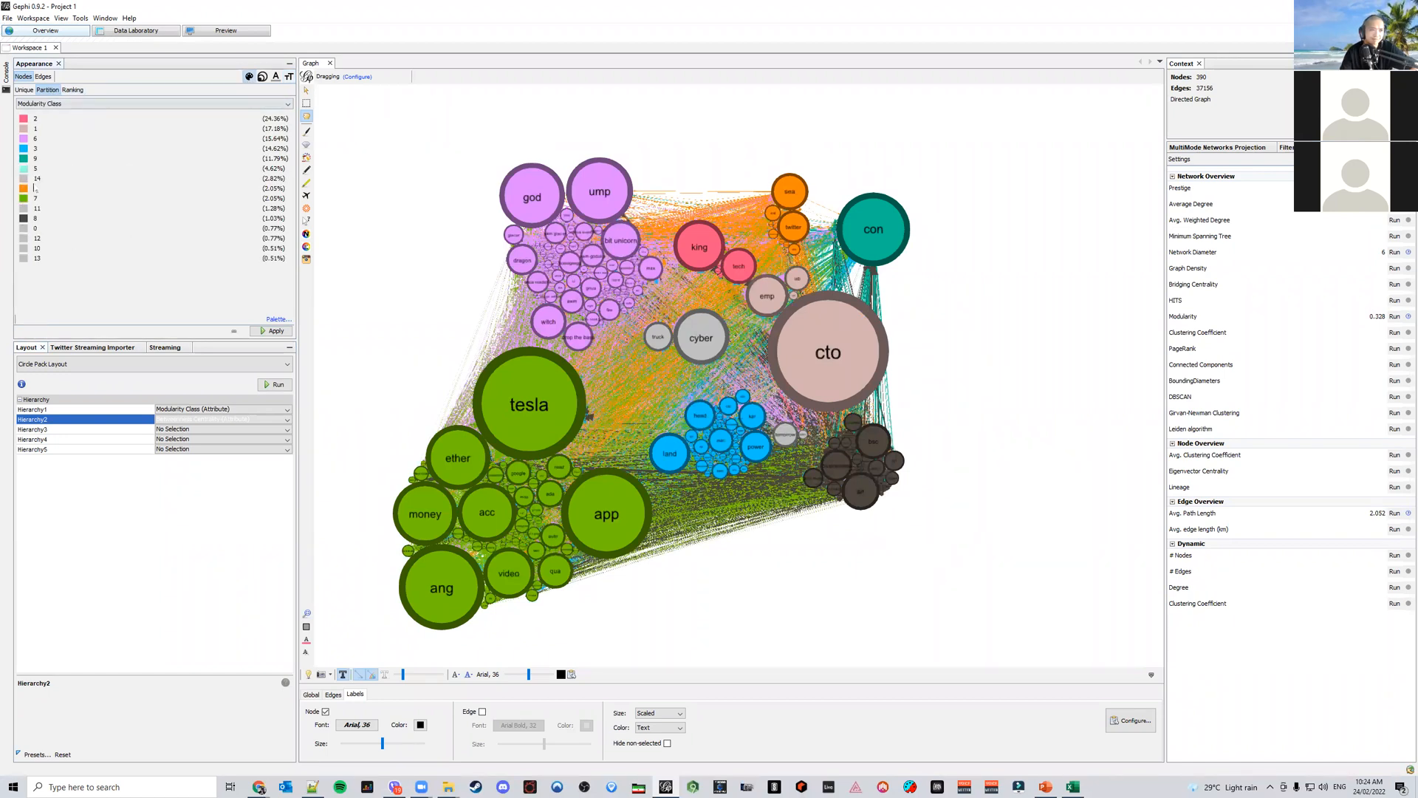
click(23, 178)
click(64, 210)
click(23, 209)
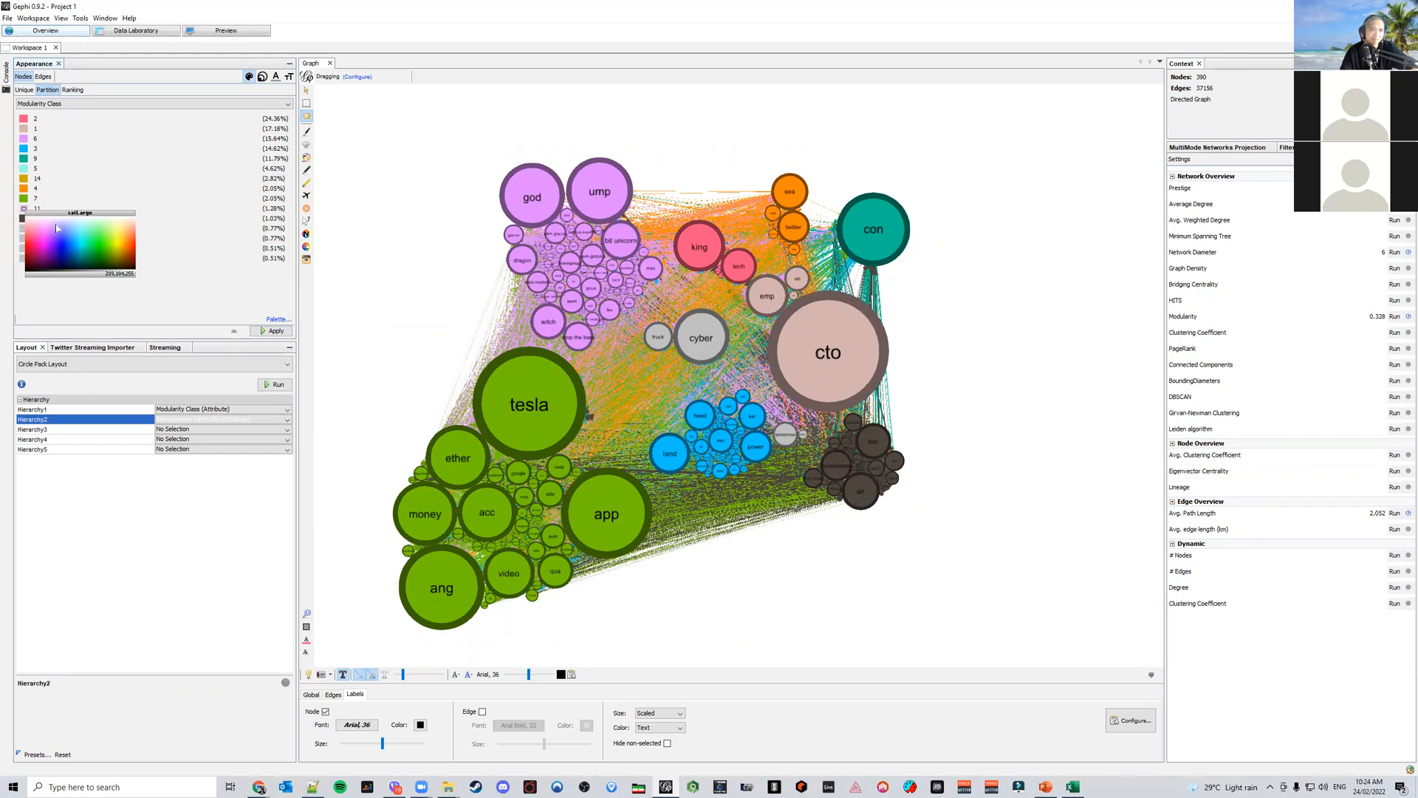
click(57, 229)
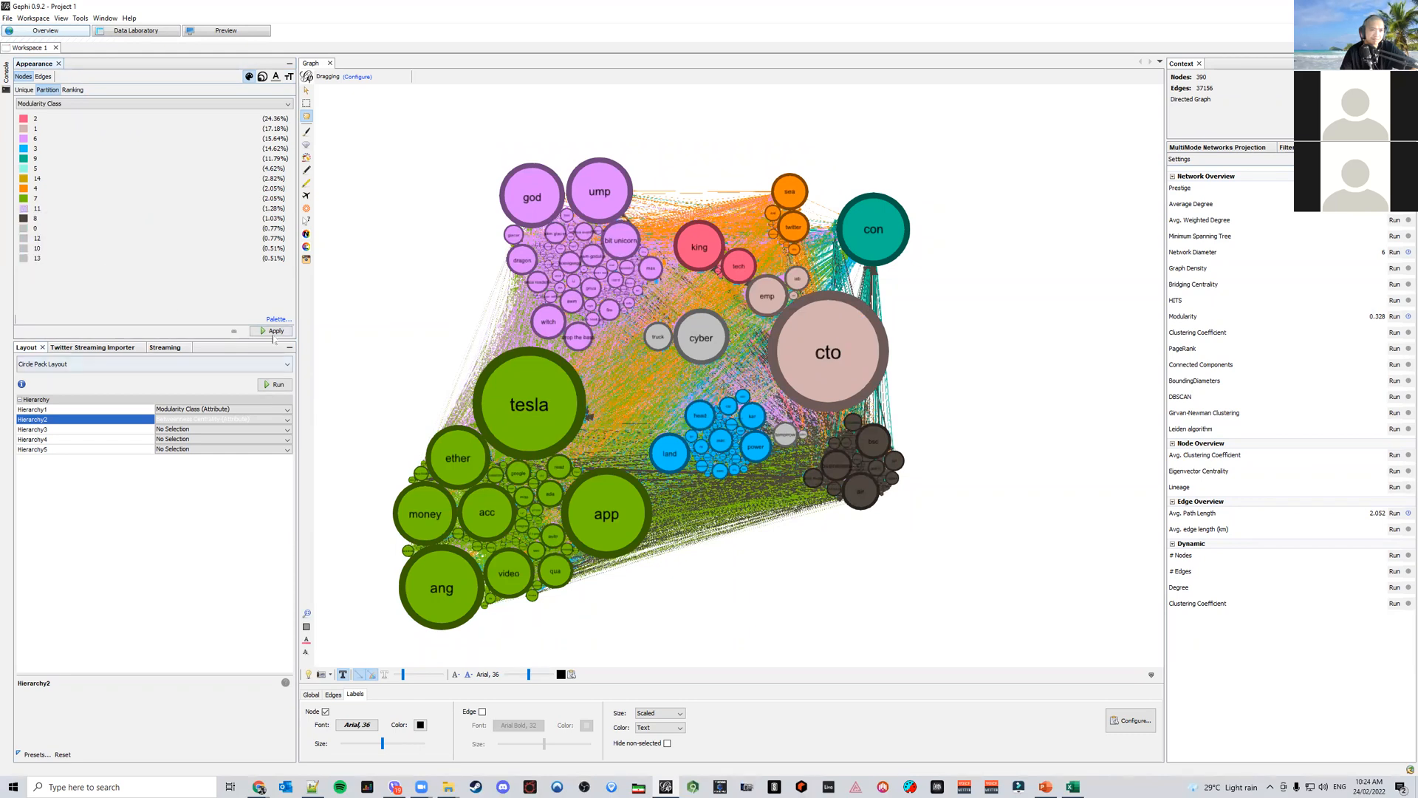
click(272, 332)
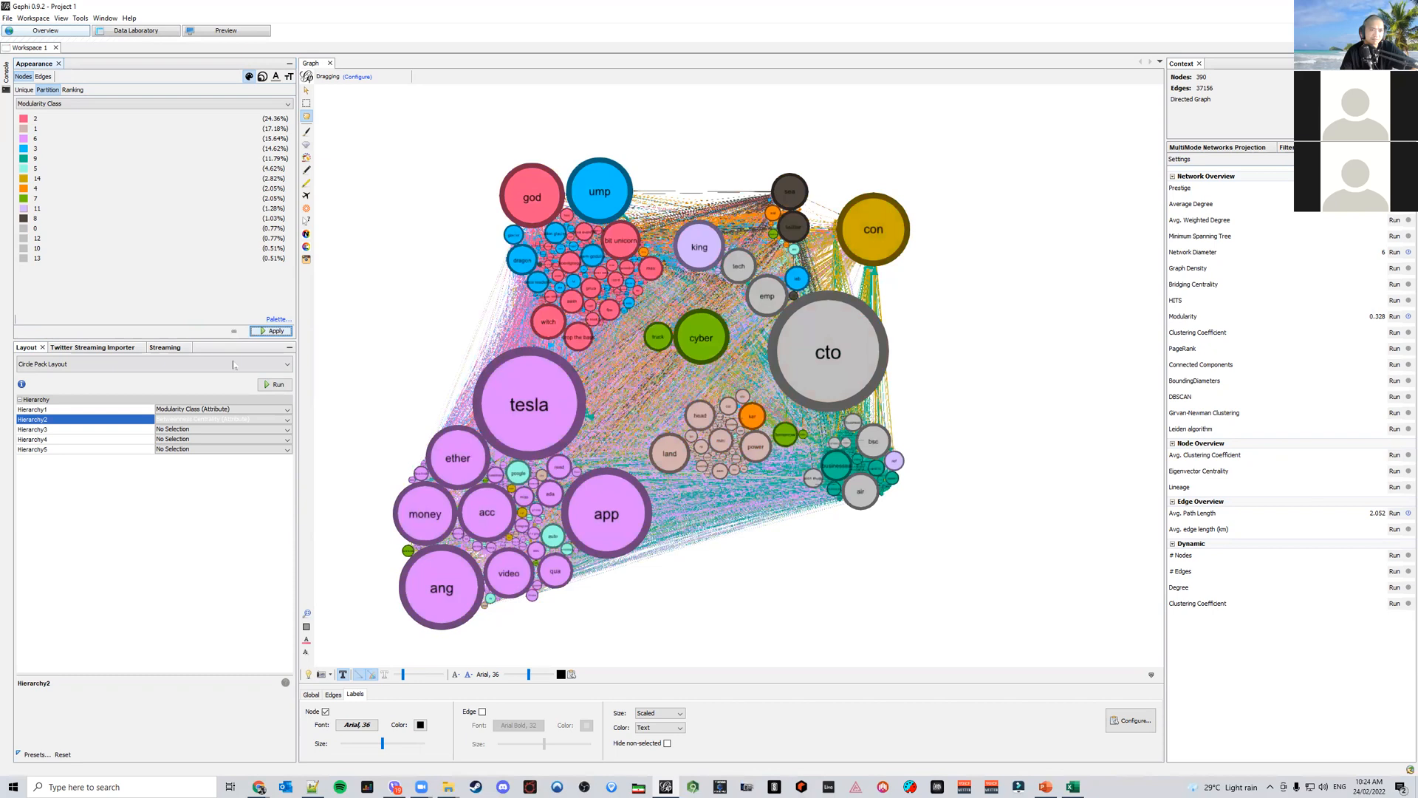
click(271, 386)
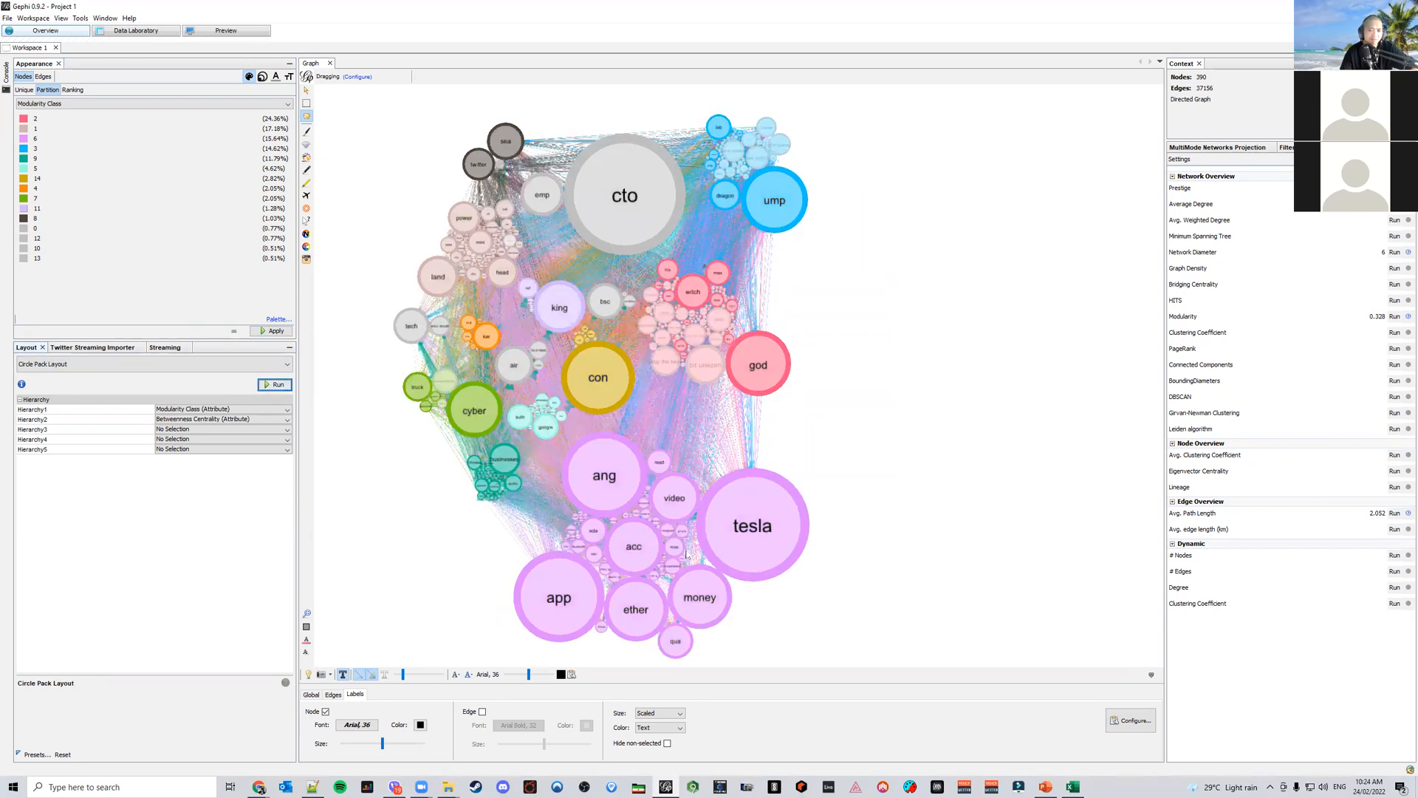
Examine the recoloured clusters up close across the map, then reset the view
scroll(709, 560, up, 5)
scroll(721, 562, up, 2)
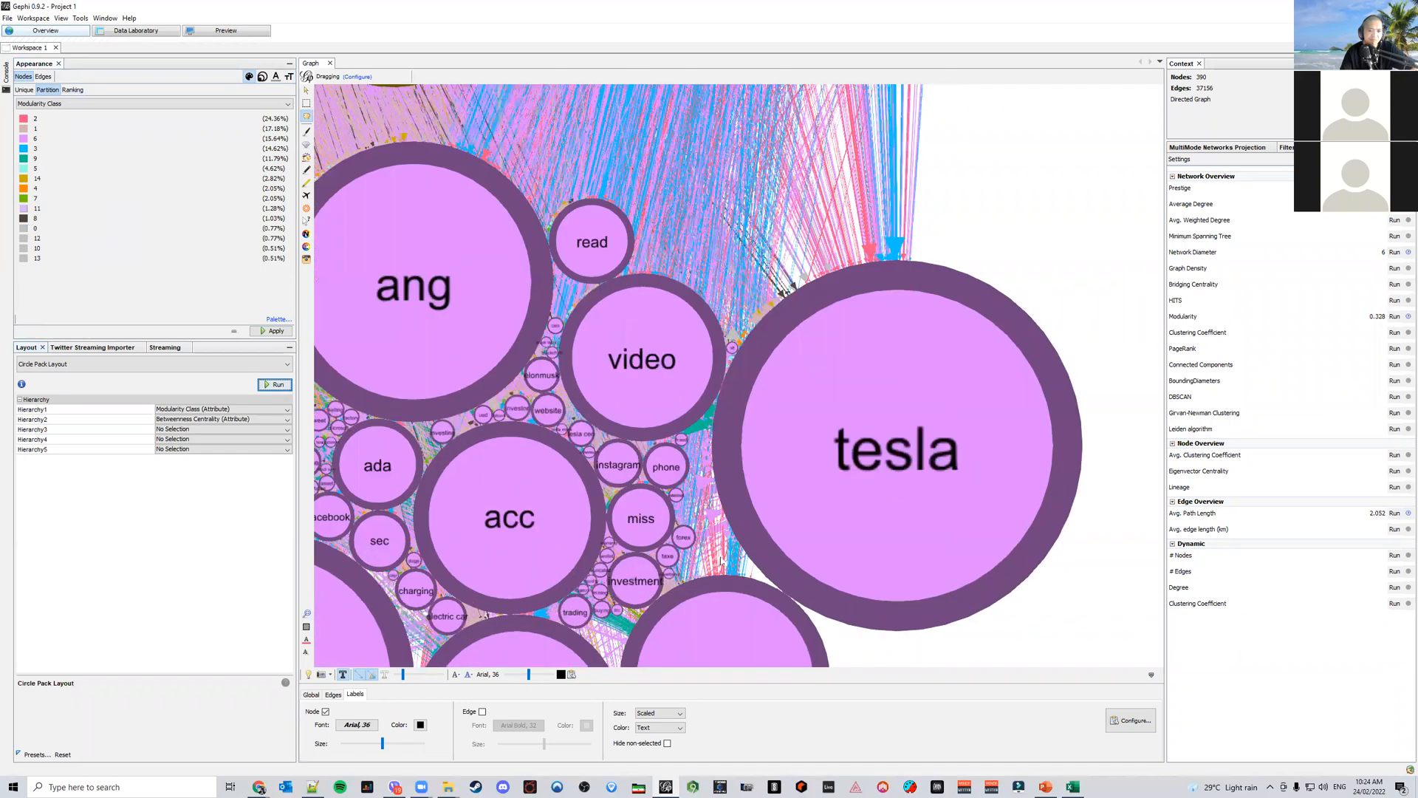
scroll(722, 560, down, 6)
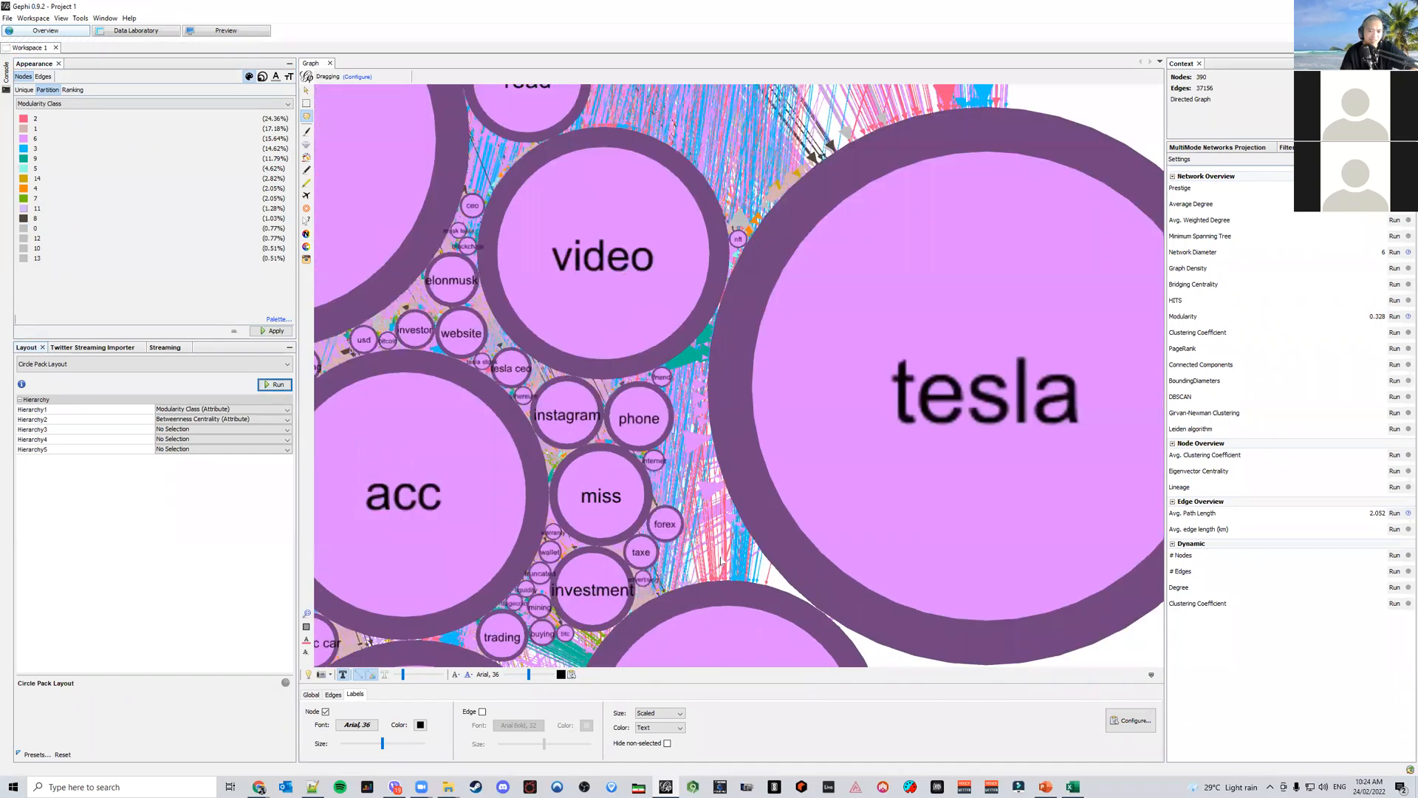
scroll(550, 476, up, 8)
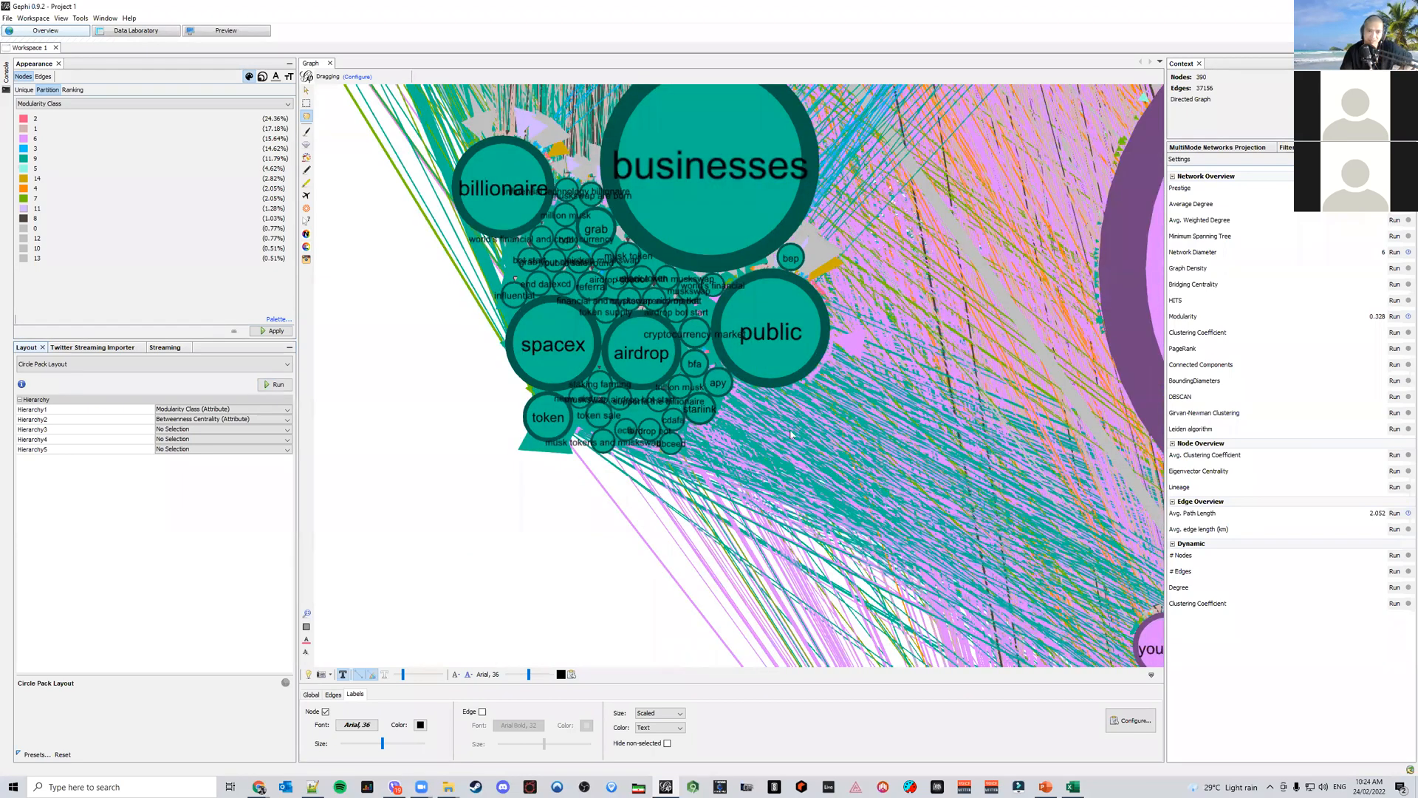
scroll(789, 420, down, 4)
scroll(713, 437, up, 3)
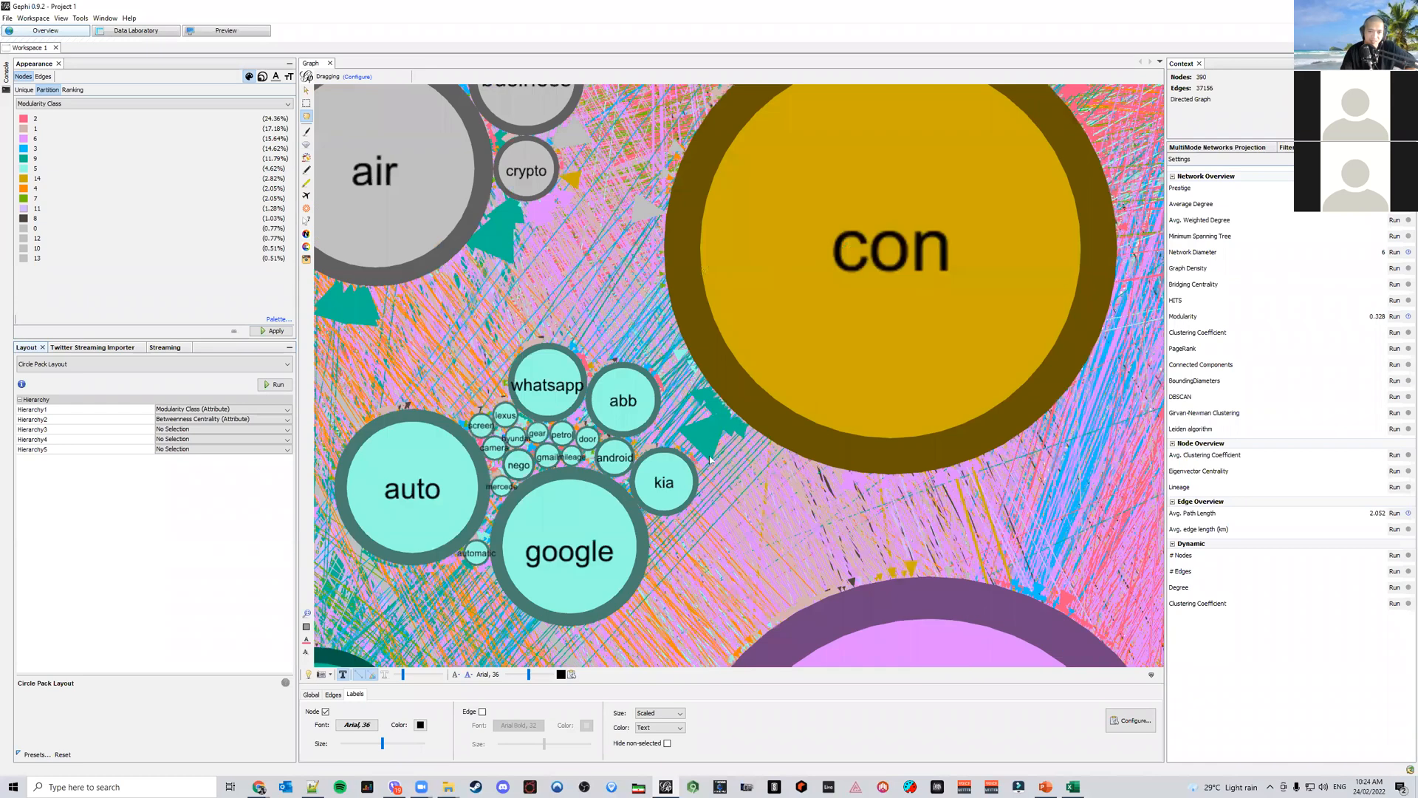
scroll(706, 451, down, 5)
drag(697, 441, 578, 300)
scroll(578, 301, down, 2)
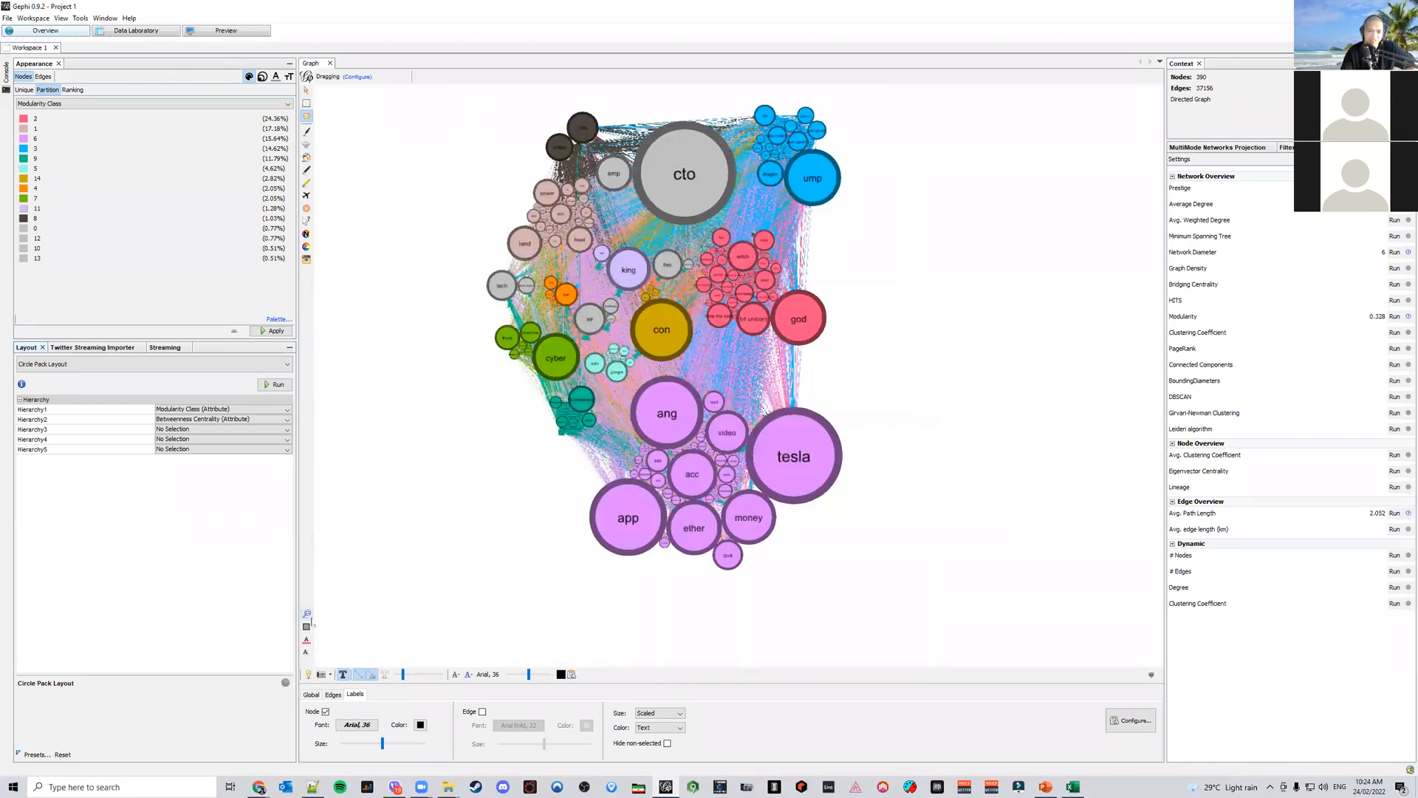
click(307, 614)
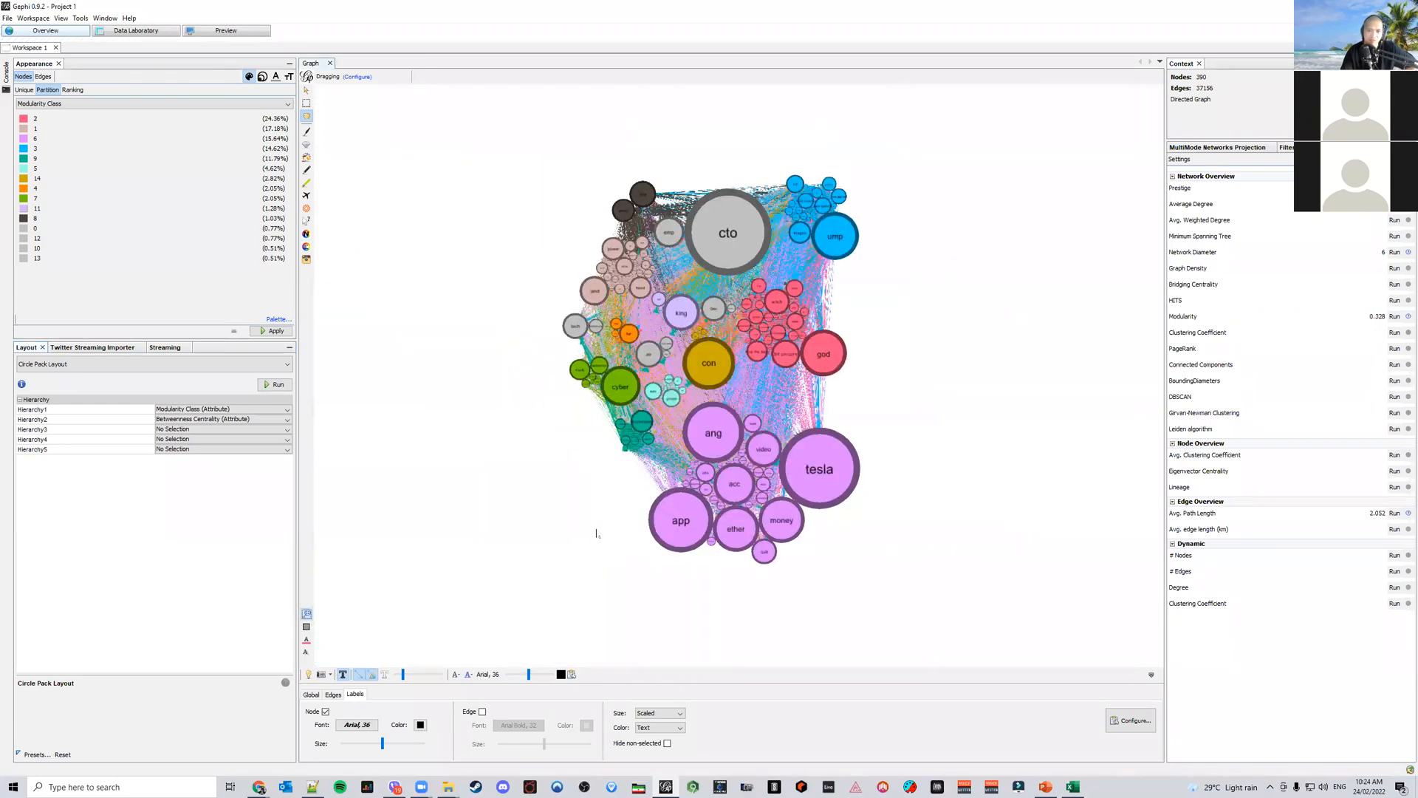
Rerun Modularity with a resolution of 8 and apply the Modularity Class colours
click(1395, 316)
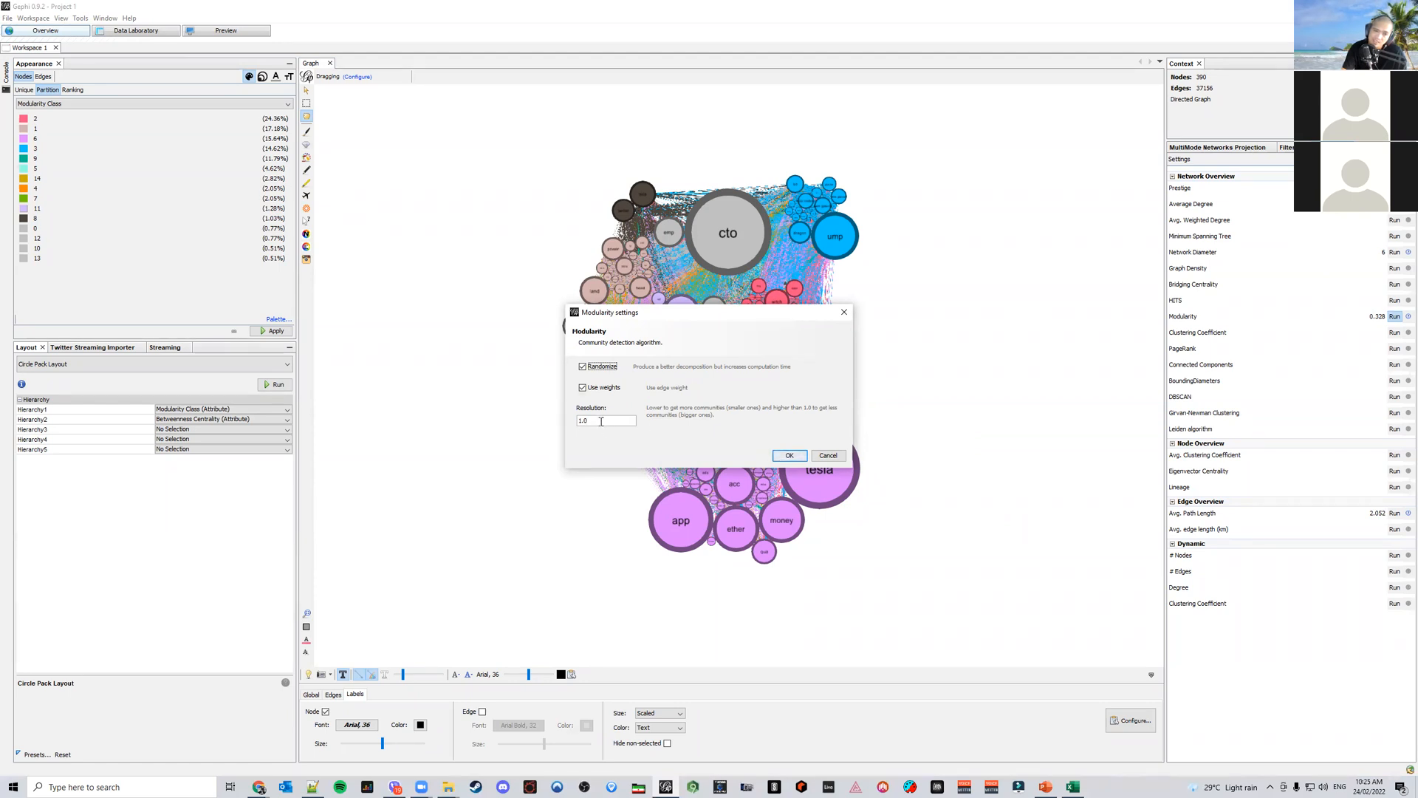
drag(601, 421, 513, 406)
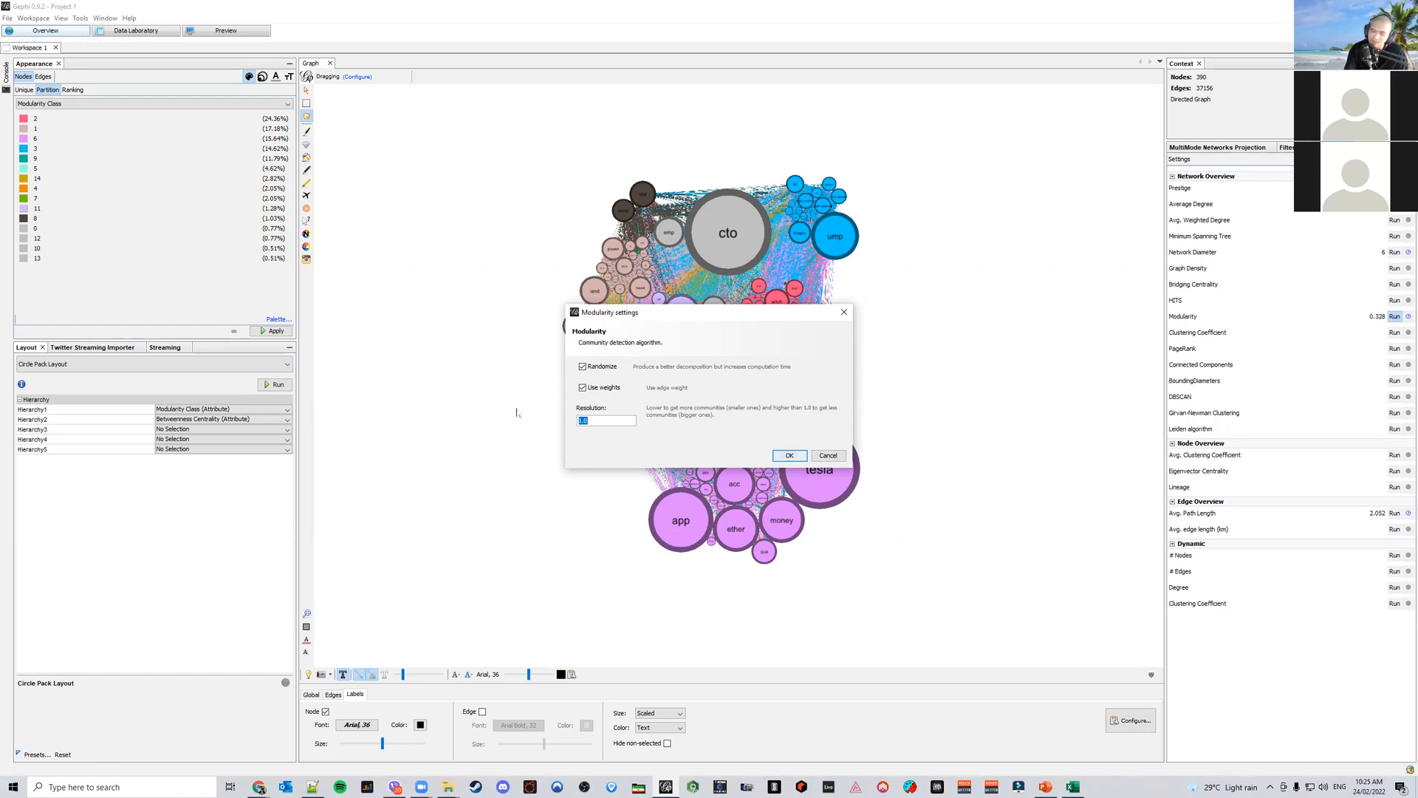
text(8)
key(Return)
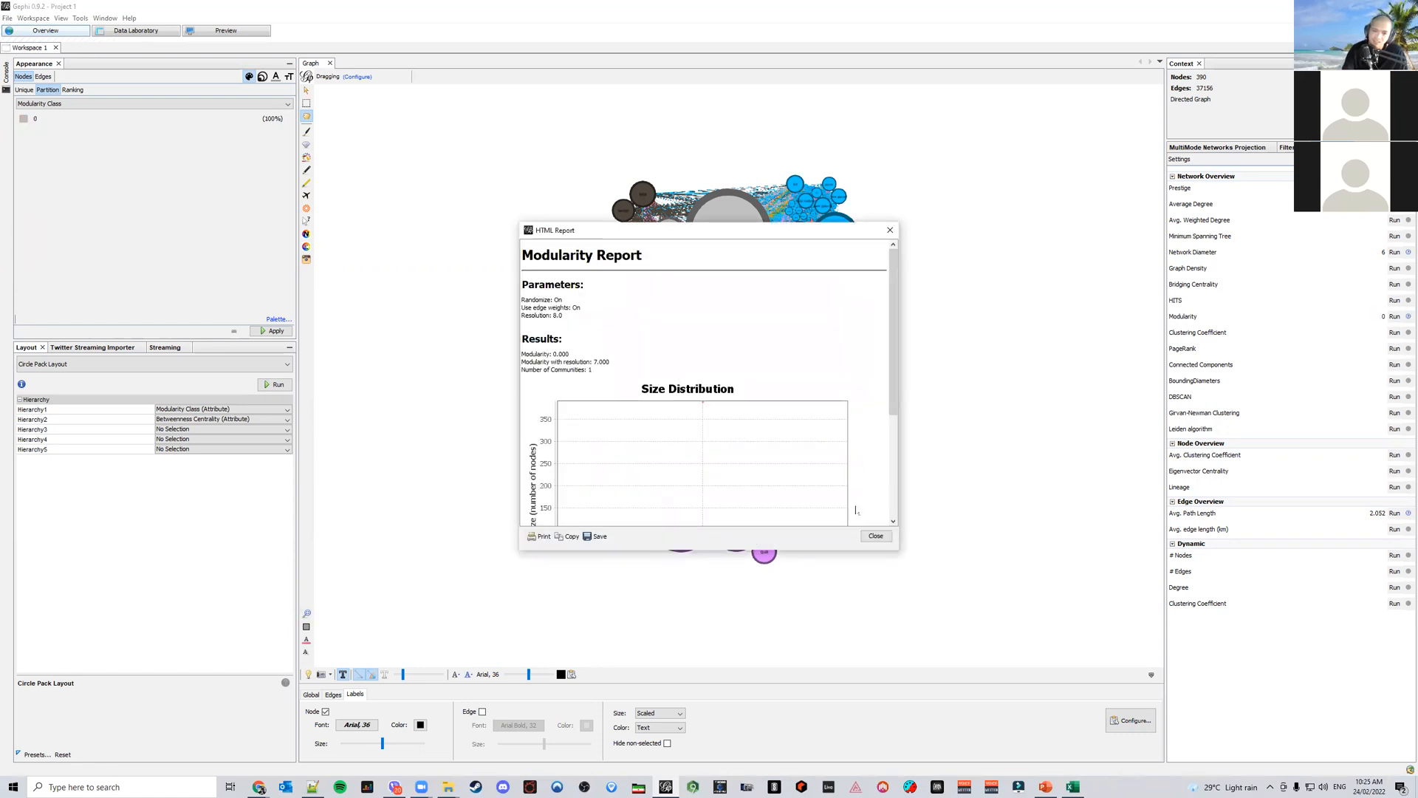
click(876, 537)
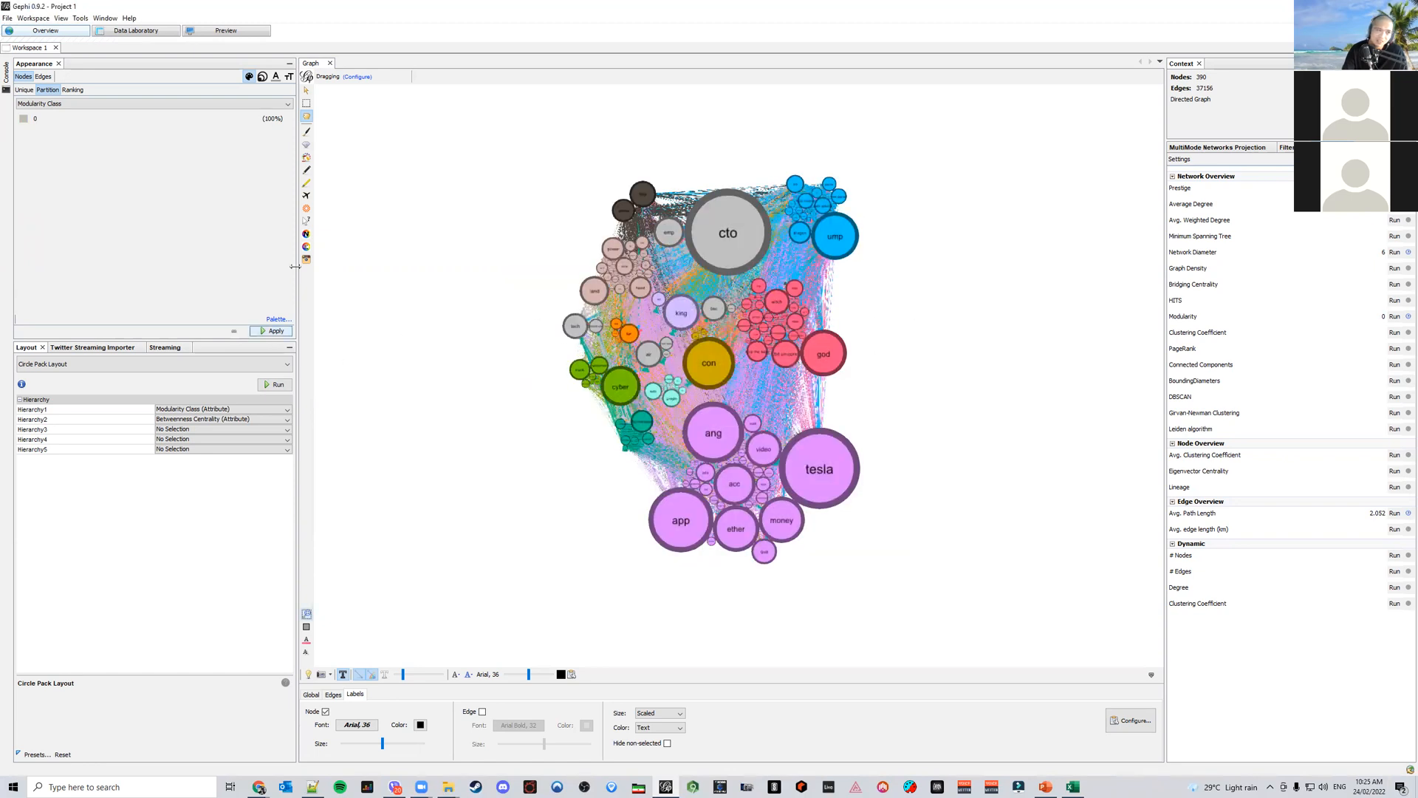
click(276, 331)
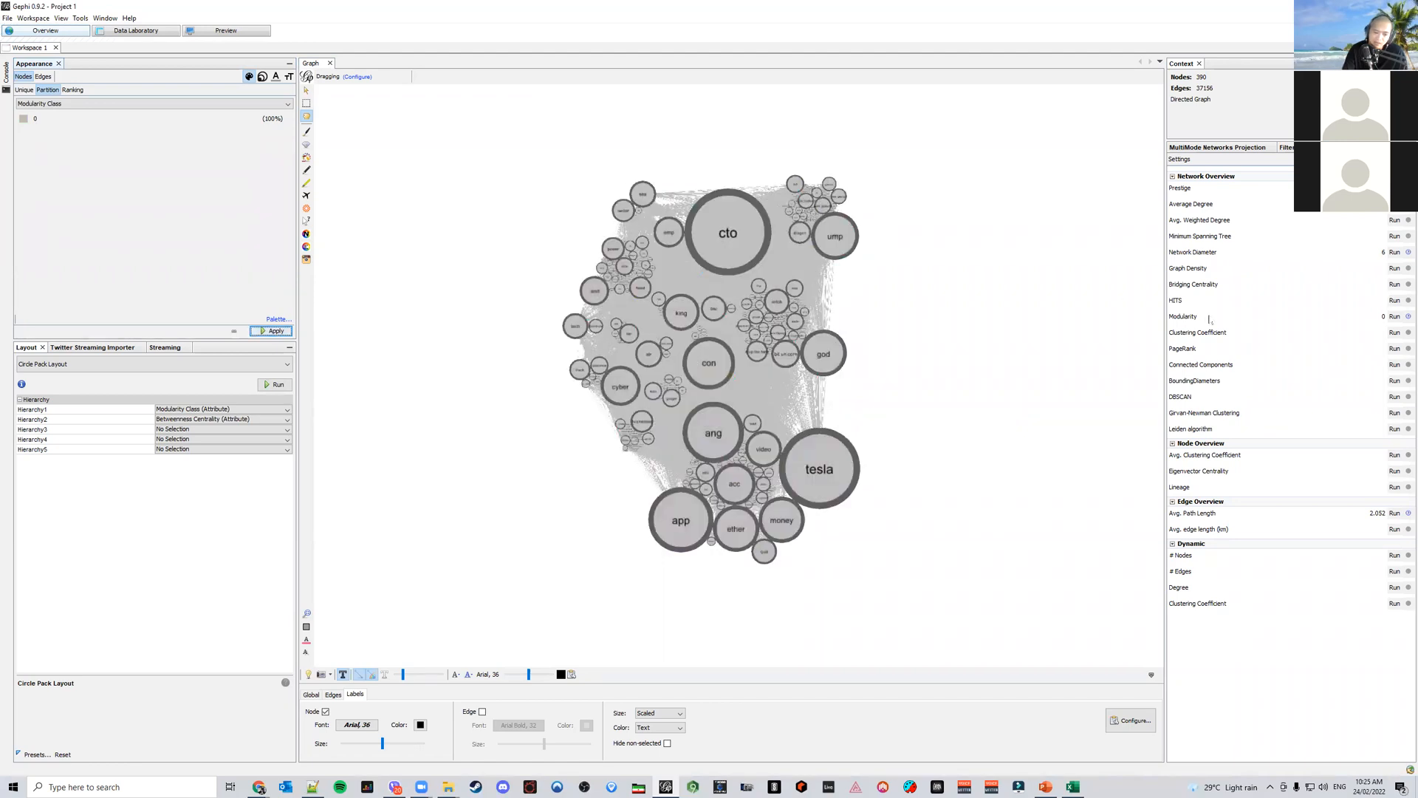
Rerun Modularity with a resolution of 0.4 and reapply the Modularity Class colours
click(1394, 317)
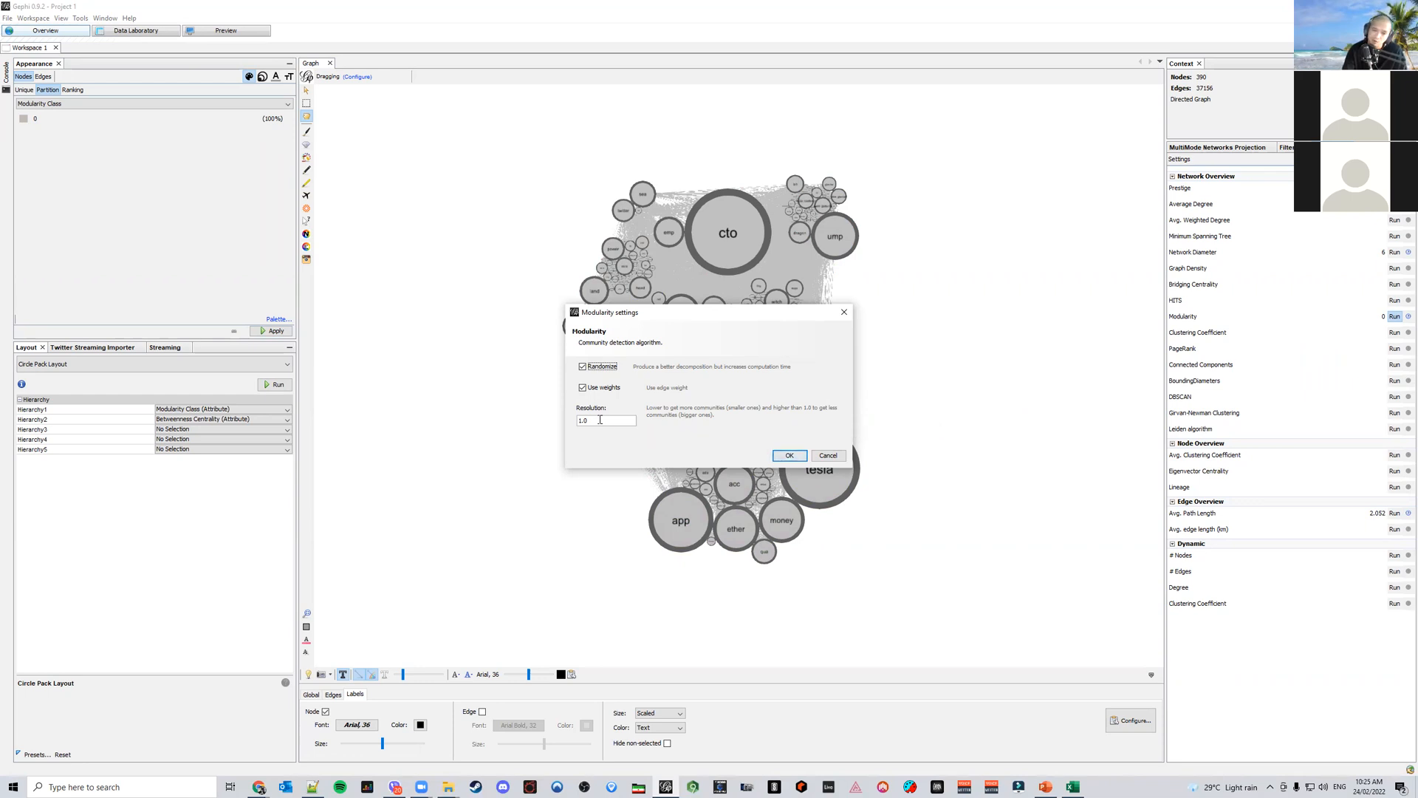
double_click(600, 420)
text(0.4)
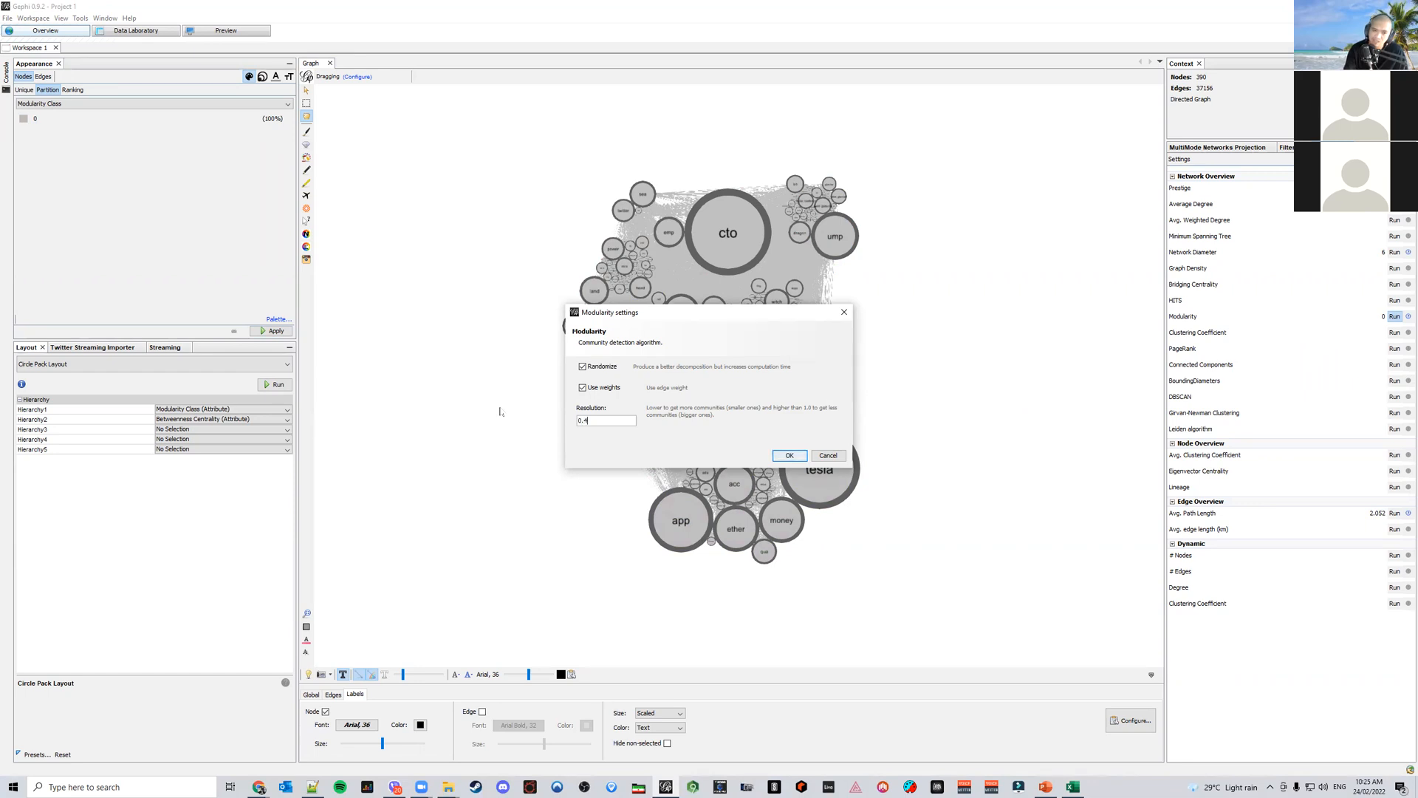
key(Return)
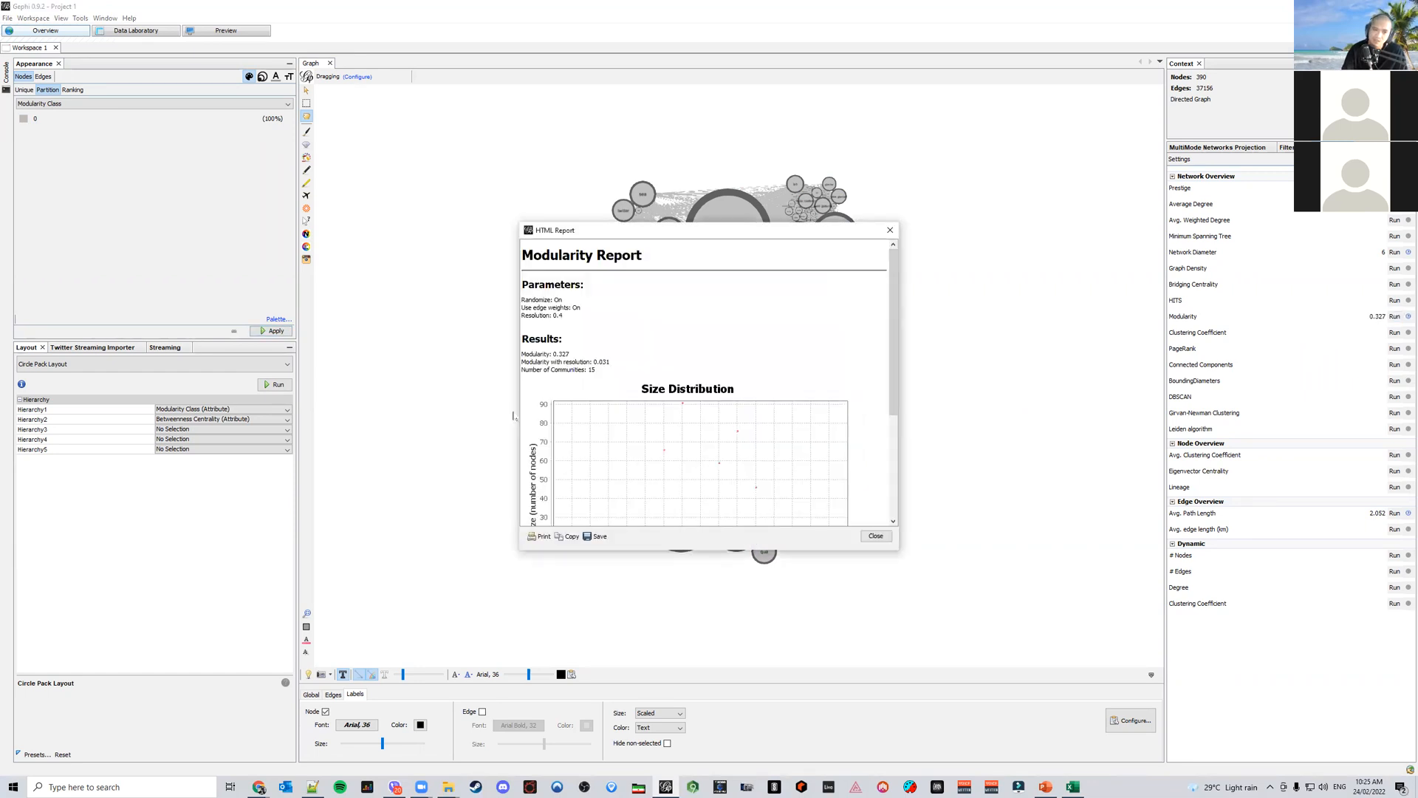
click(873, 537)
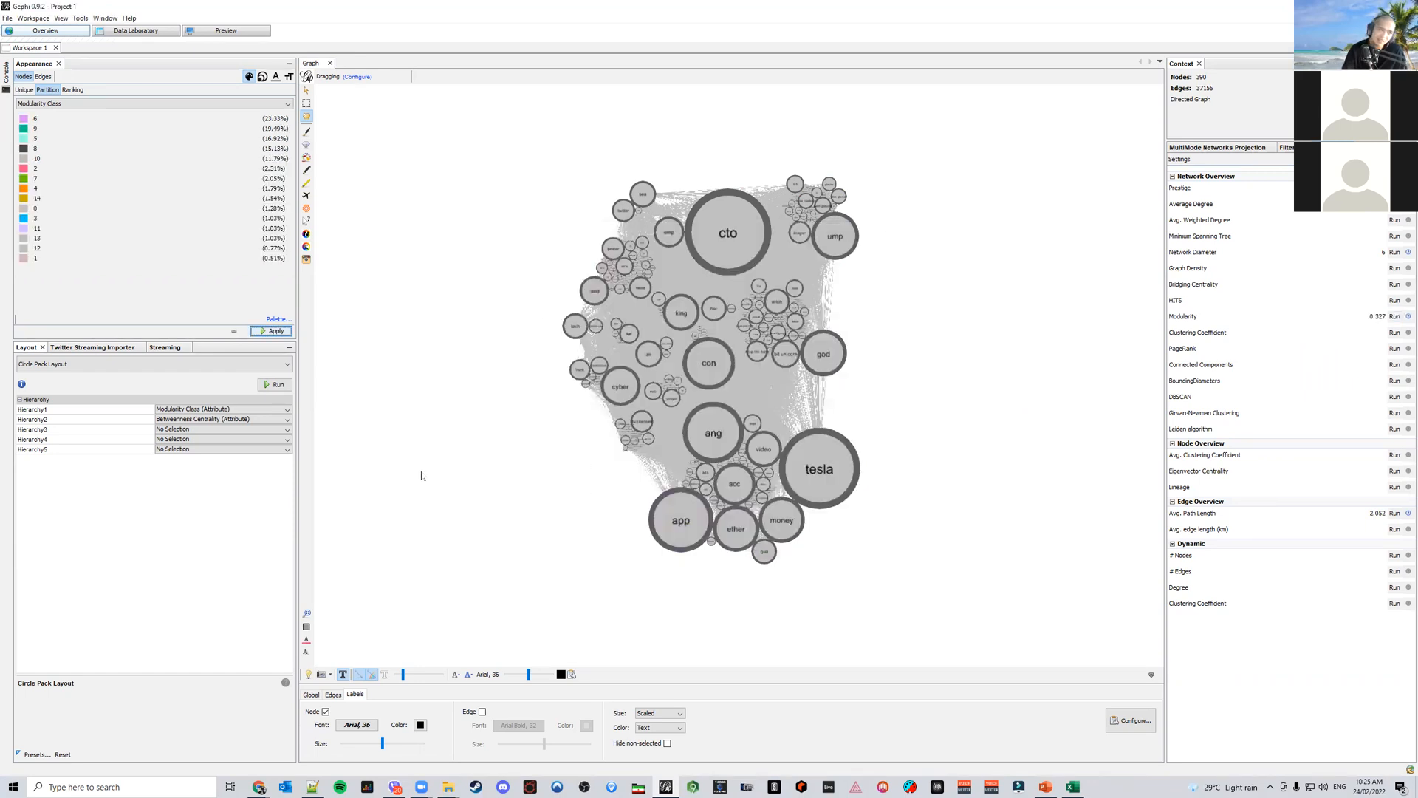
click(275, 331)
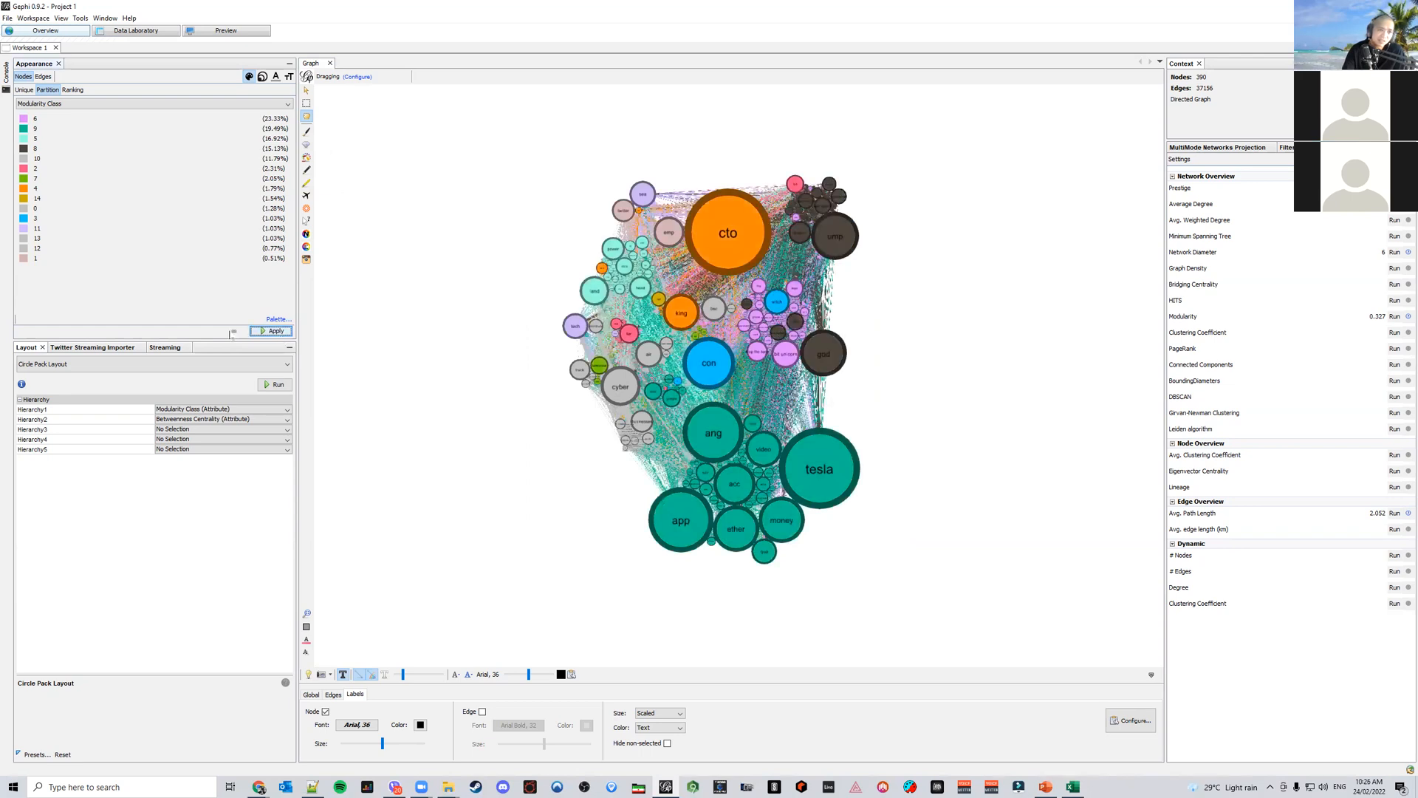
Rerun Circle Pack Layout, then run the Expansion layout with scale factor 1.2
click(274, 385)
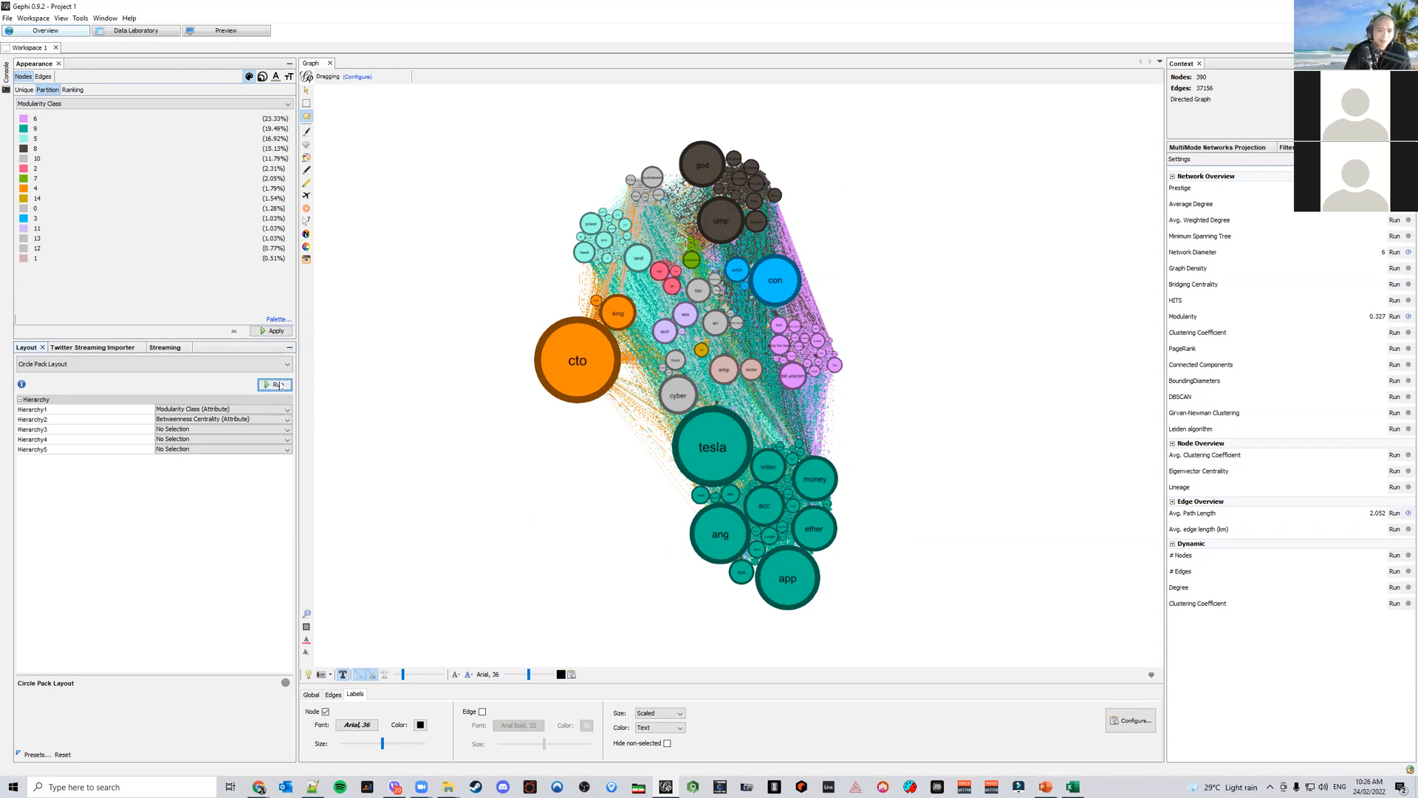
click(224, 365)
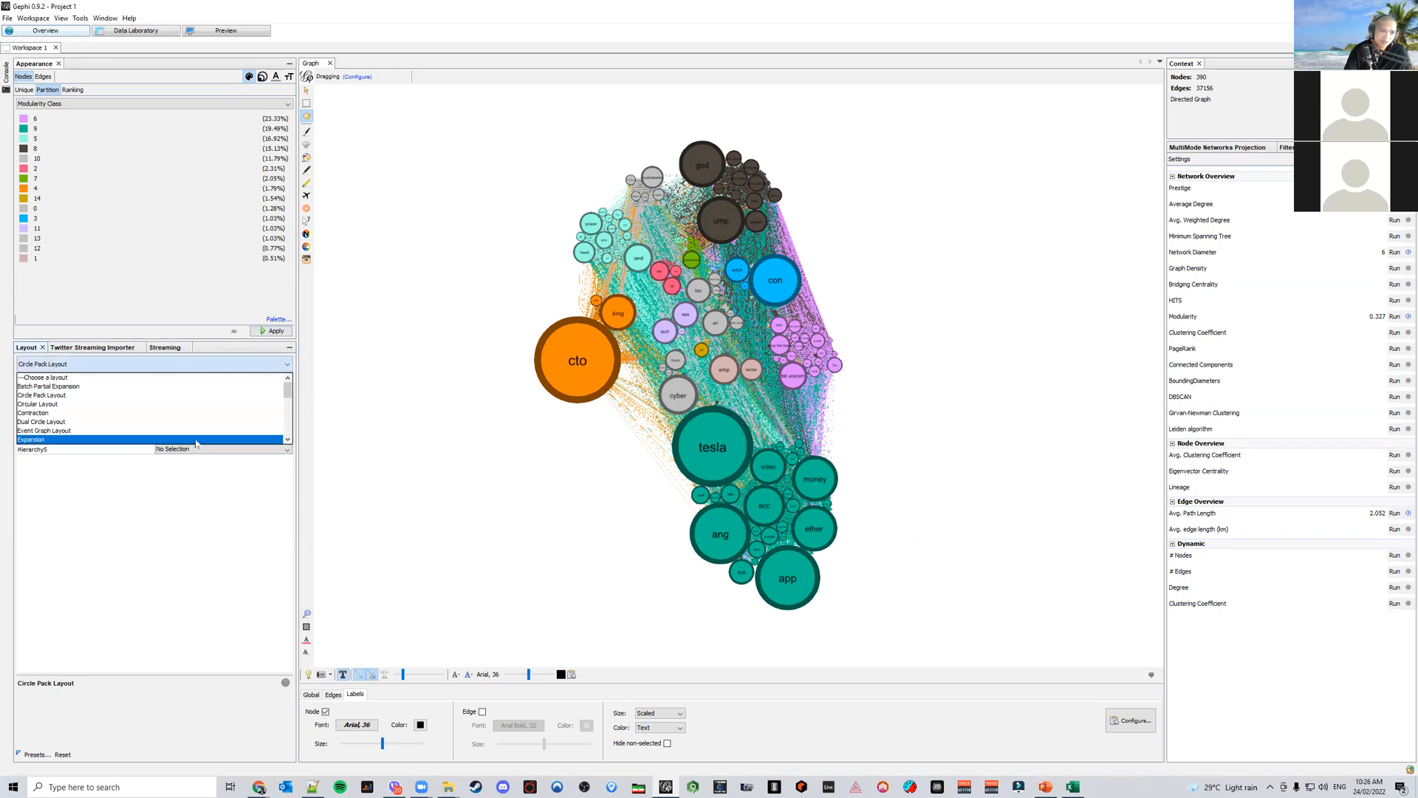
click(196, 440)
click(274, 385)
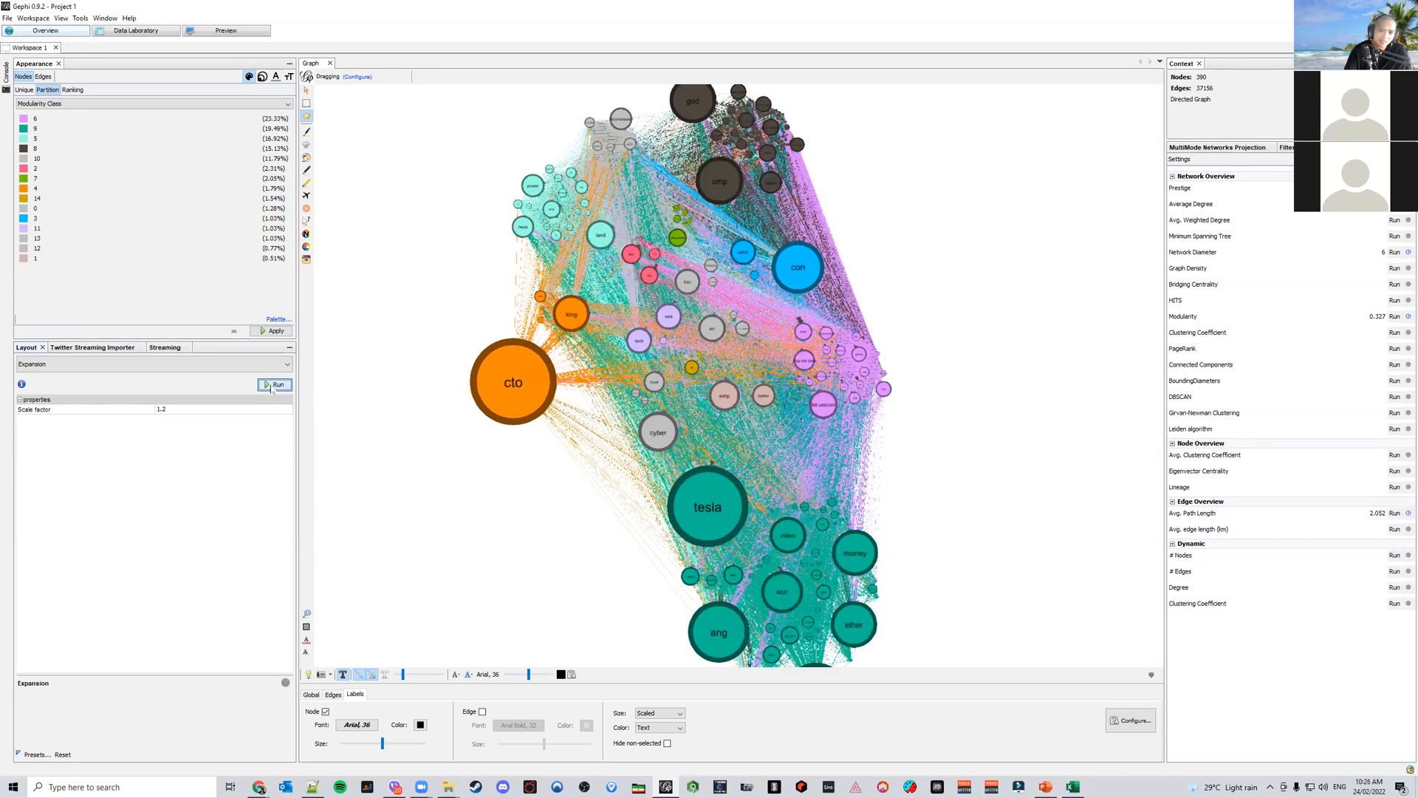
Run the Noverlap layout on the network
click(244, 365)
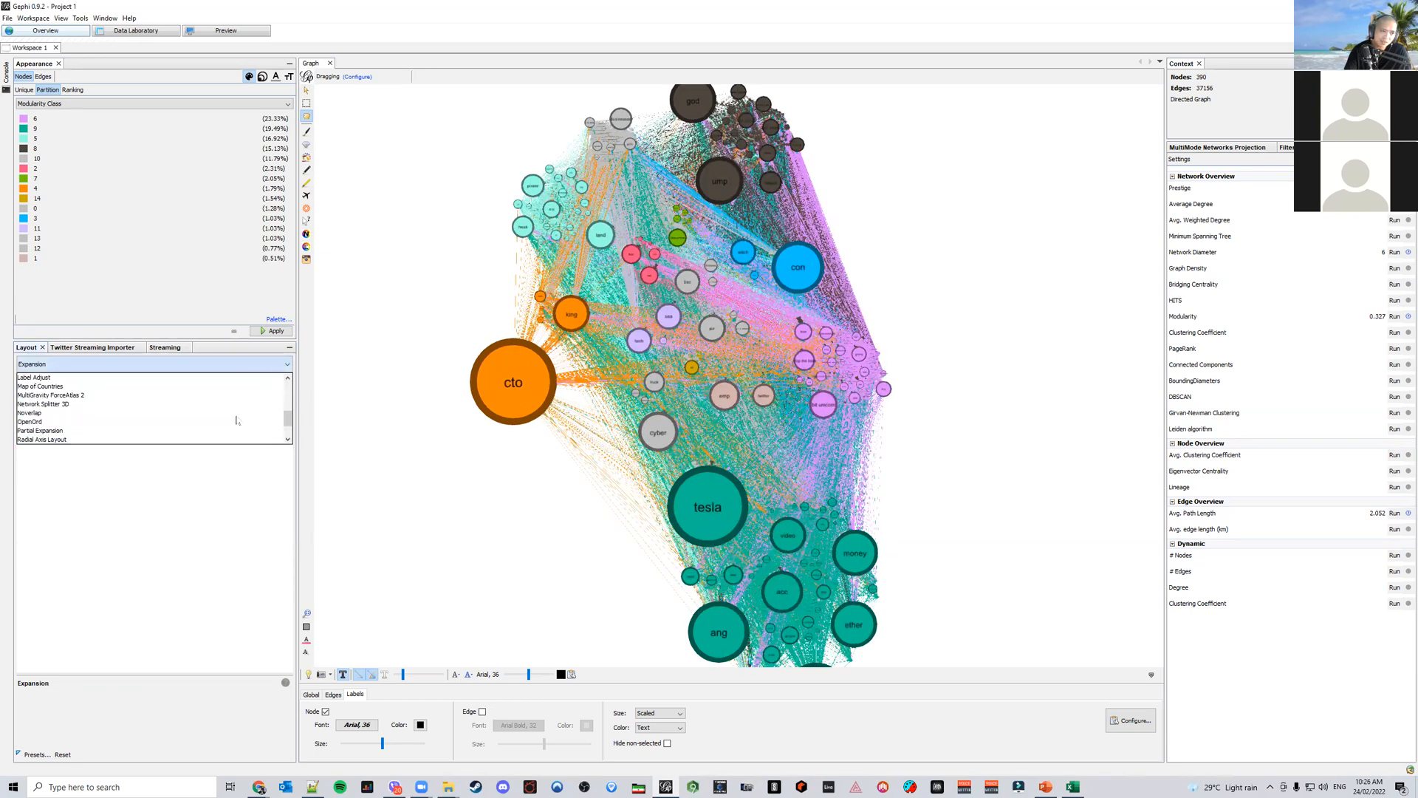
click(177, 414)
click(275, 385)
Run the Label Adjust layout to spread the node labels
click(237, 364)
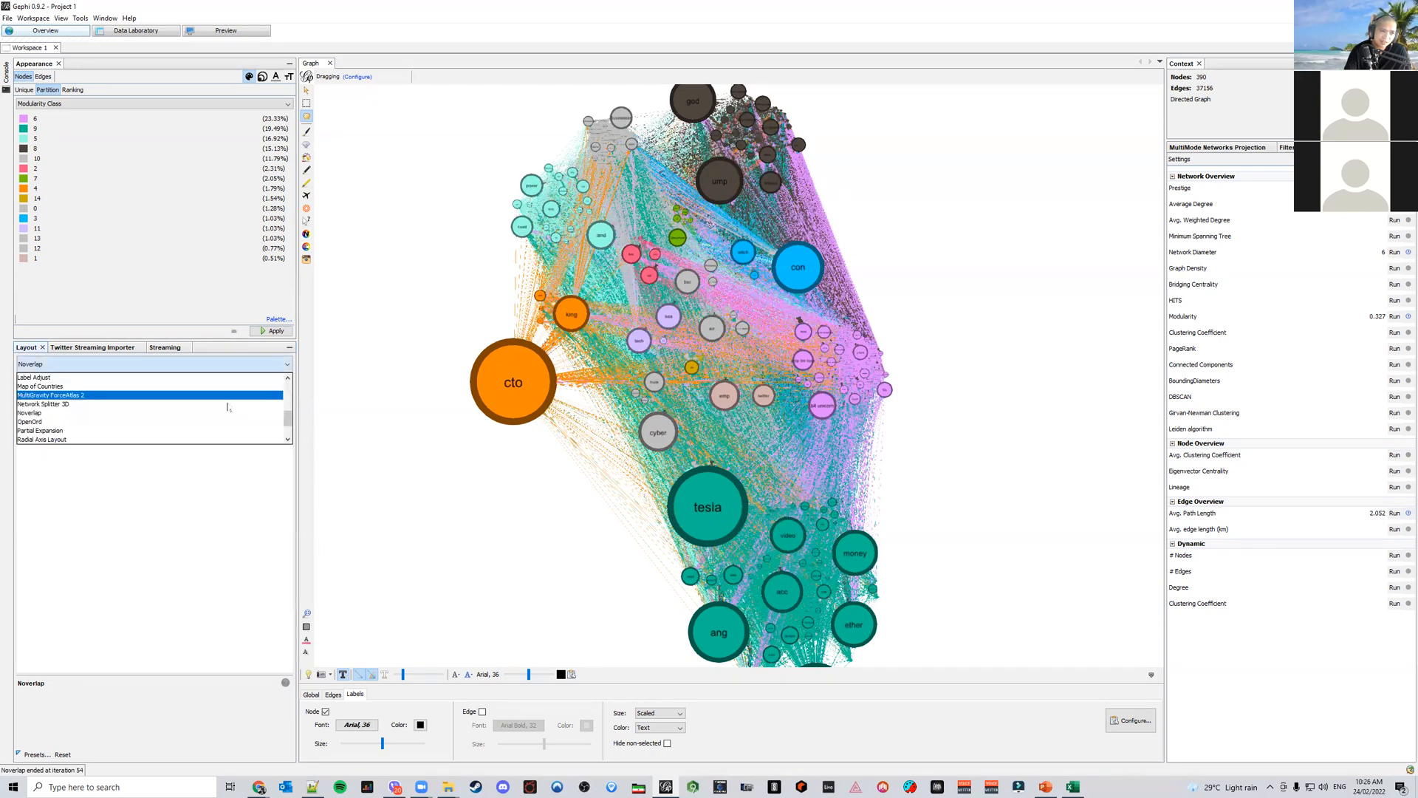
click(45, 377)
click(275, 385)
click(275, 385)
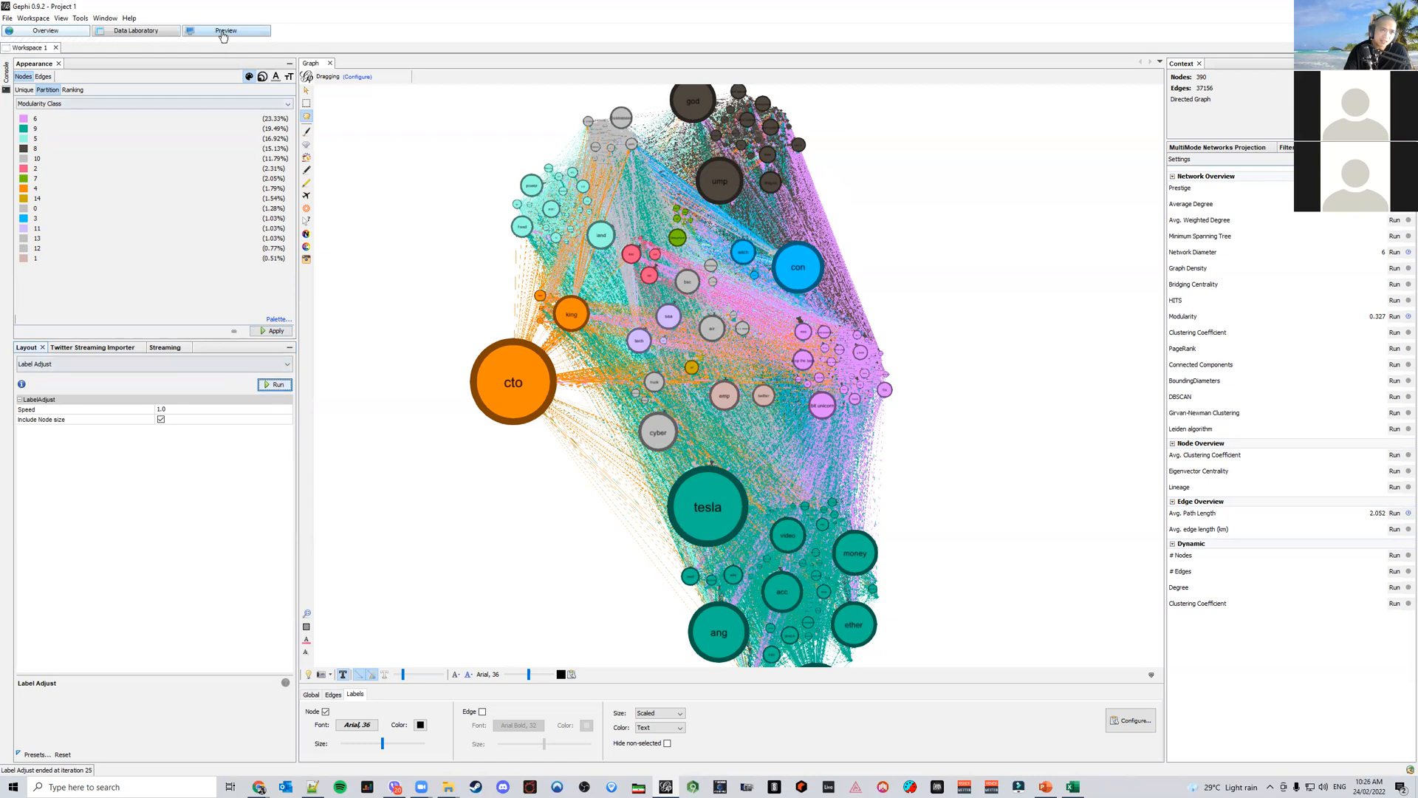
Try to refresh the network preview
click(136, 30)
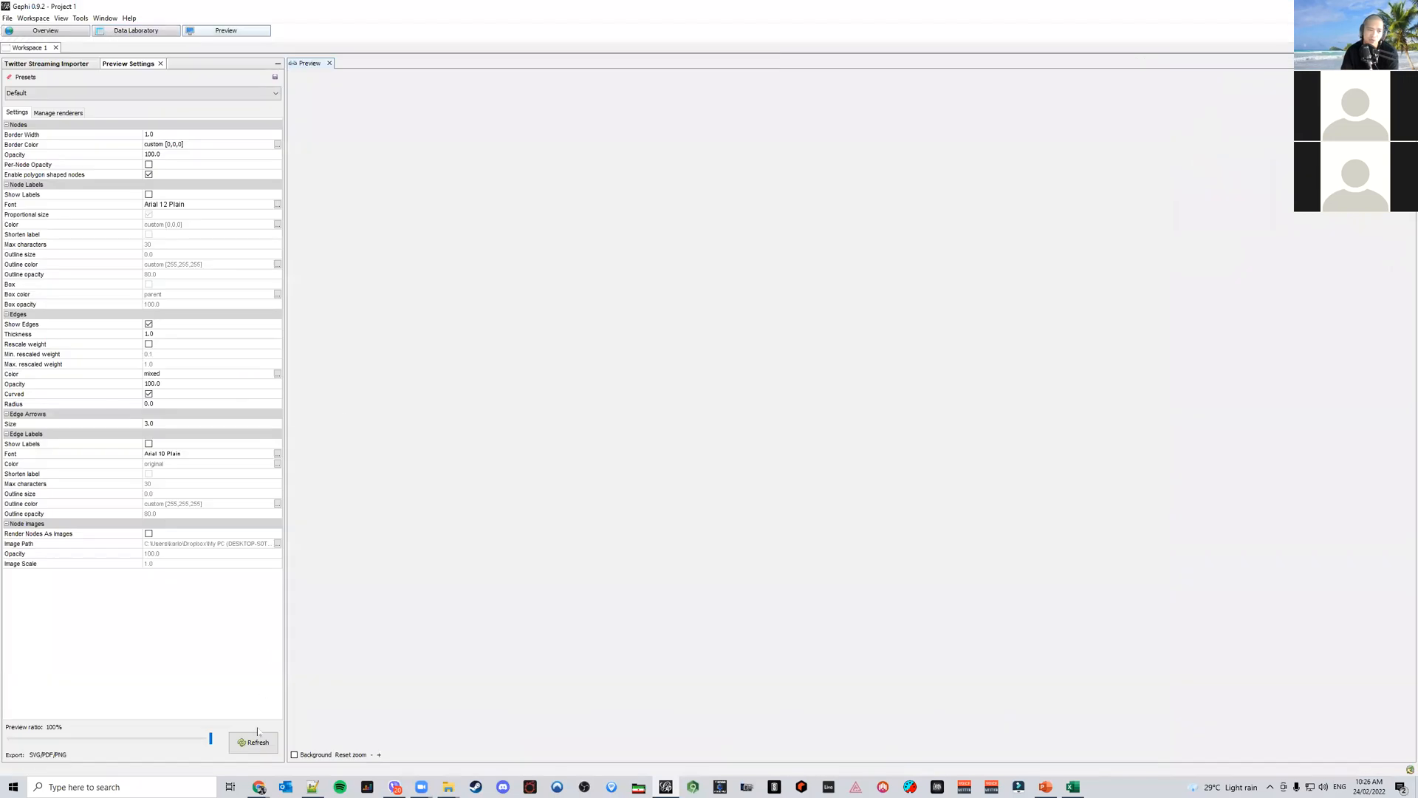
click(253, 743)
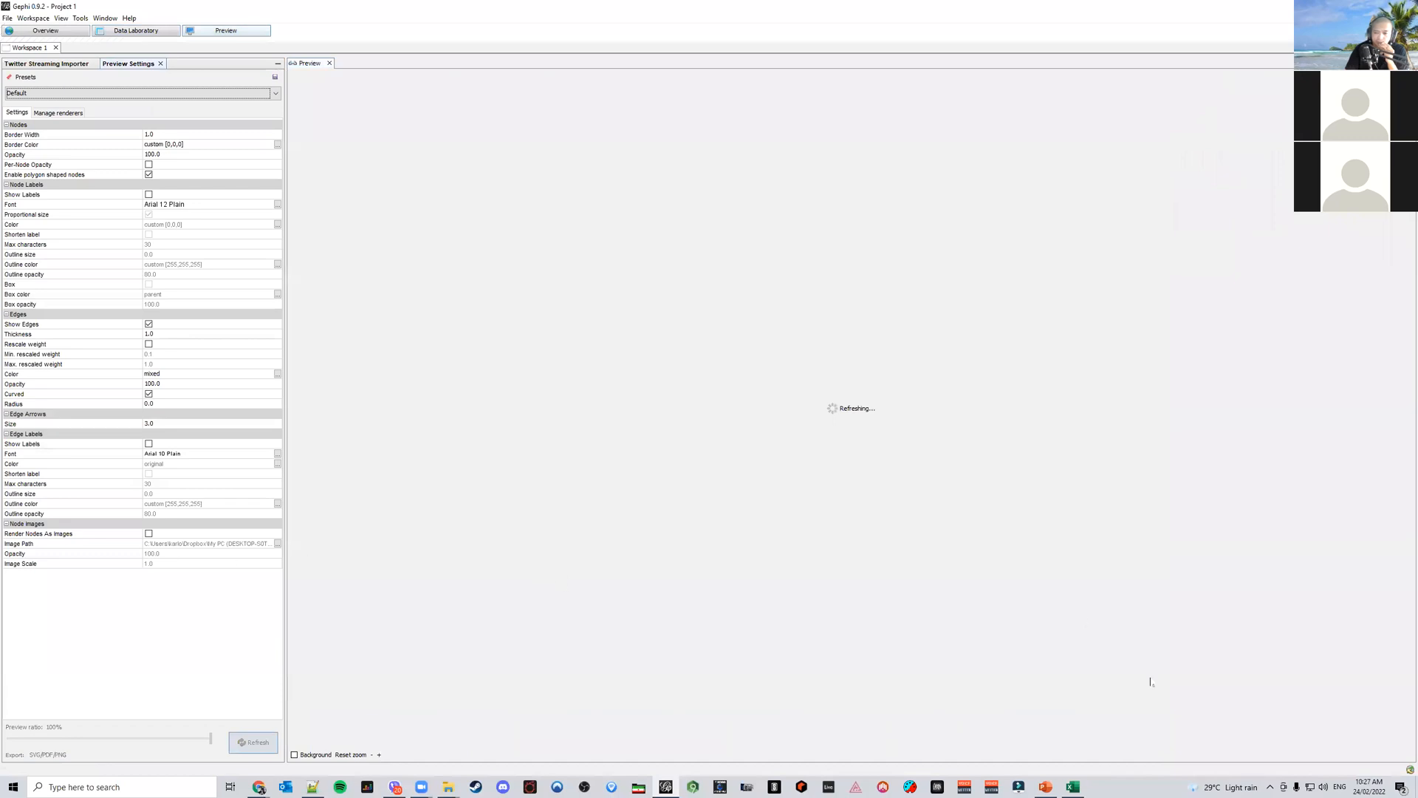
Force-close the frozen Gephi process through Task Manager without saving changes
click(1401, 787)
click(1401, 787)
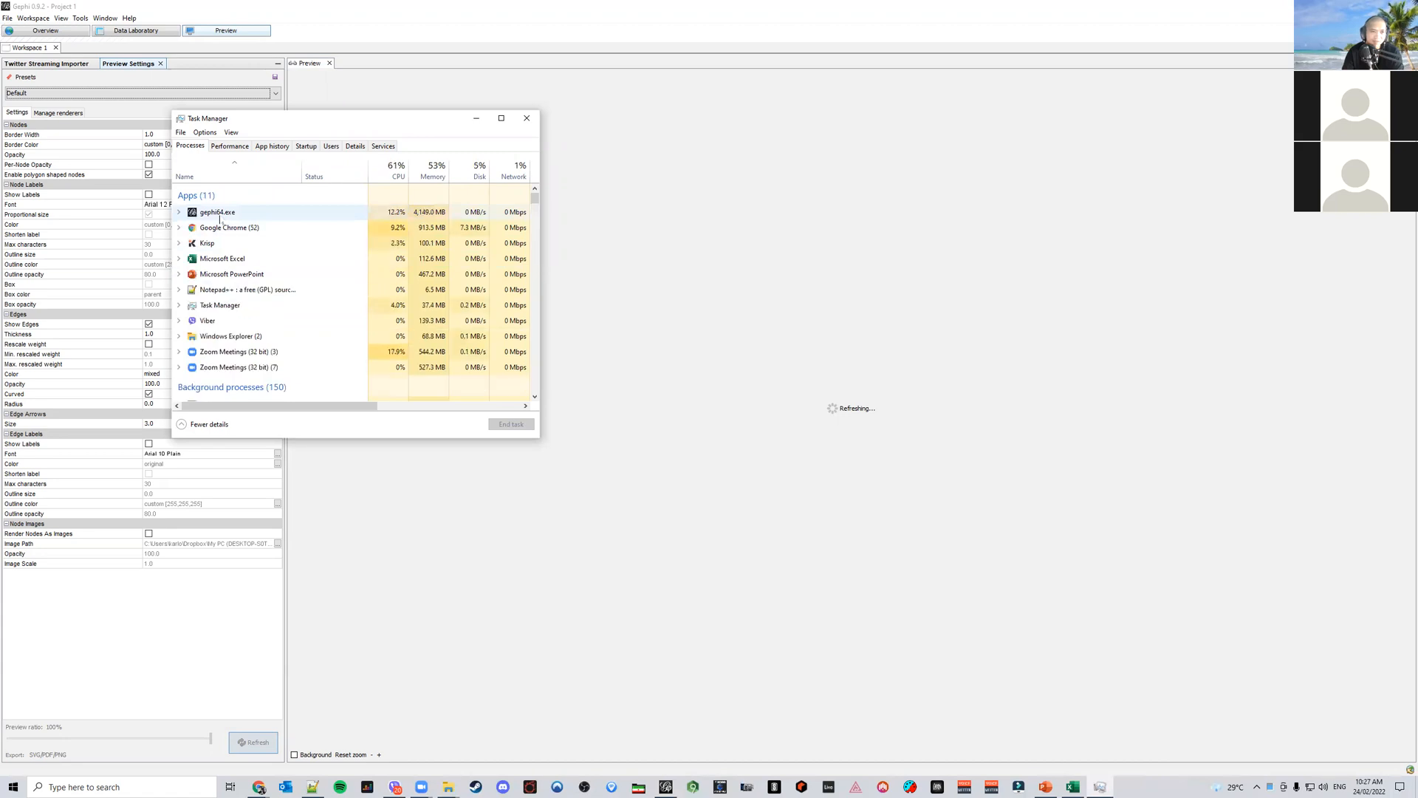
click(220, 215)
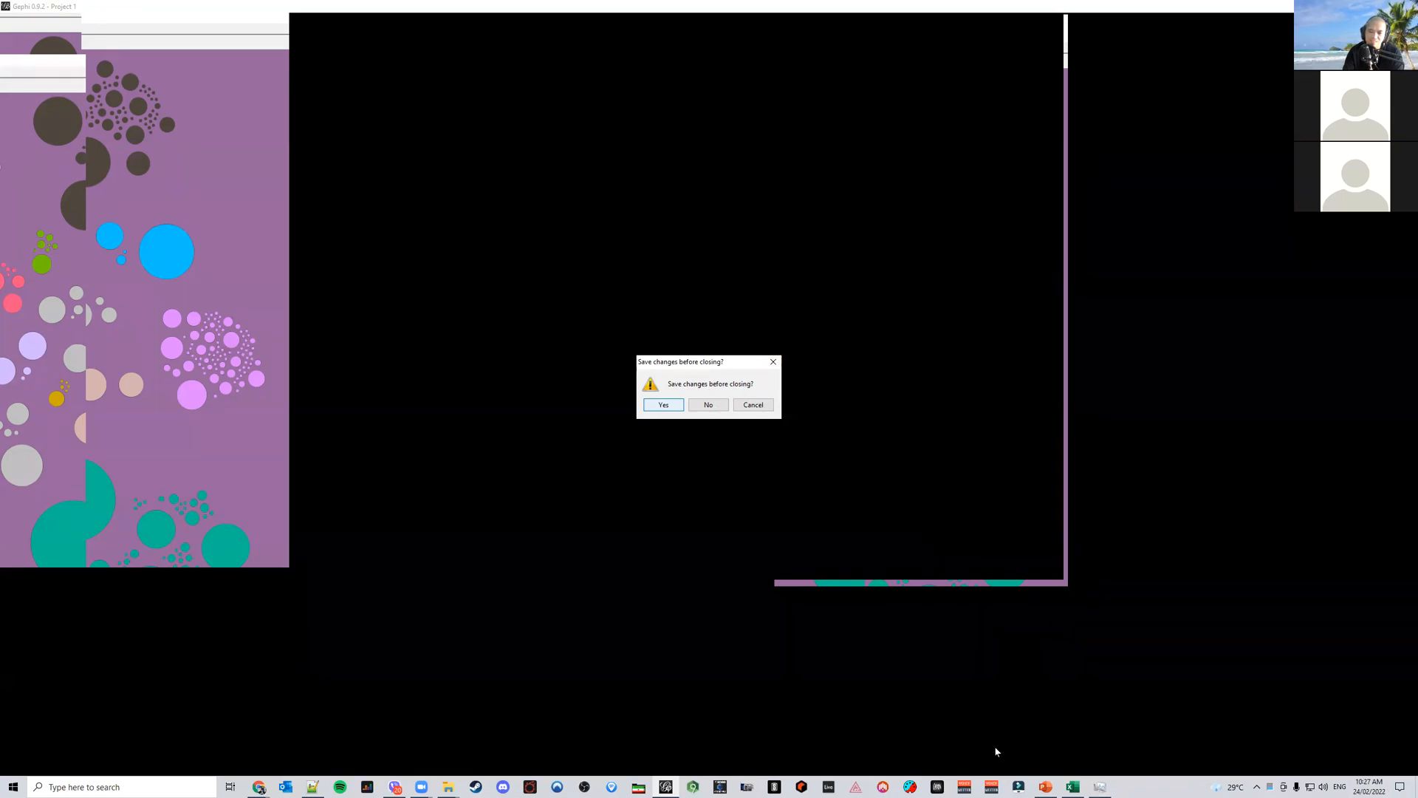
click(669, 786)
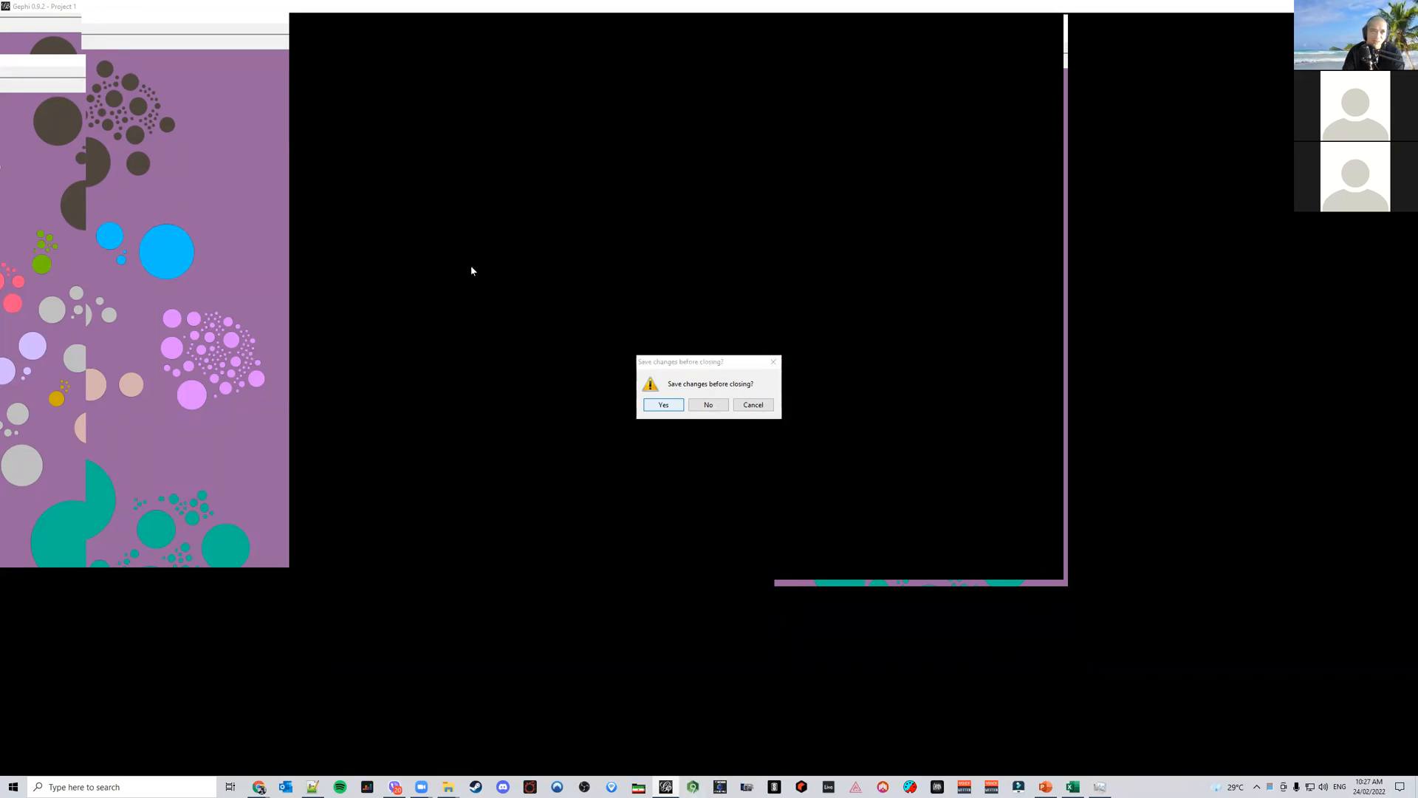
click(664, 405)
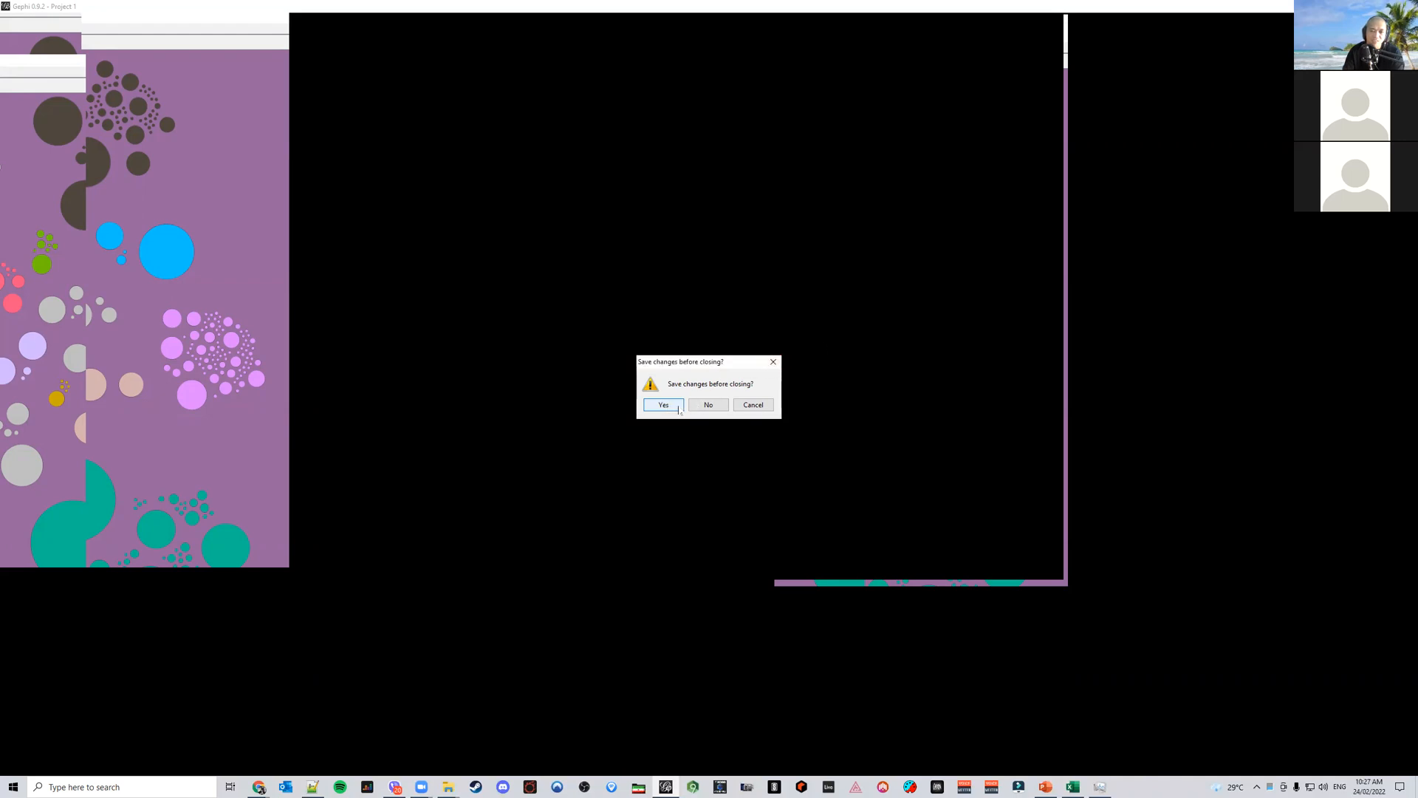
key(ctrl+shift+Escape)
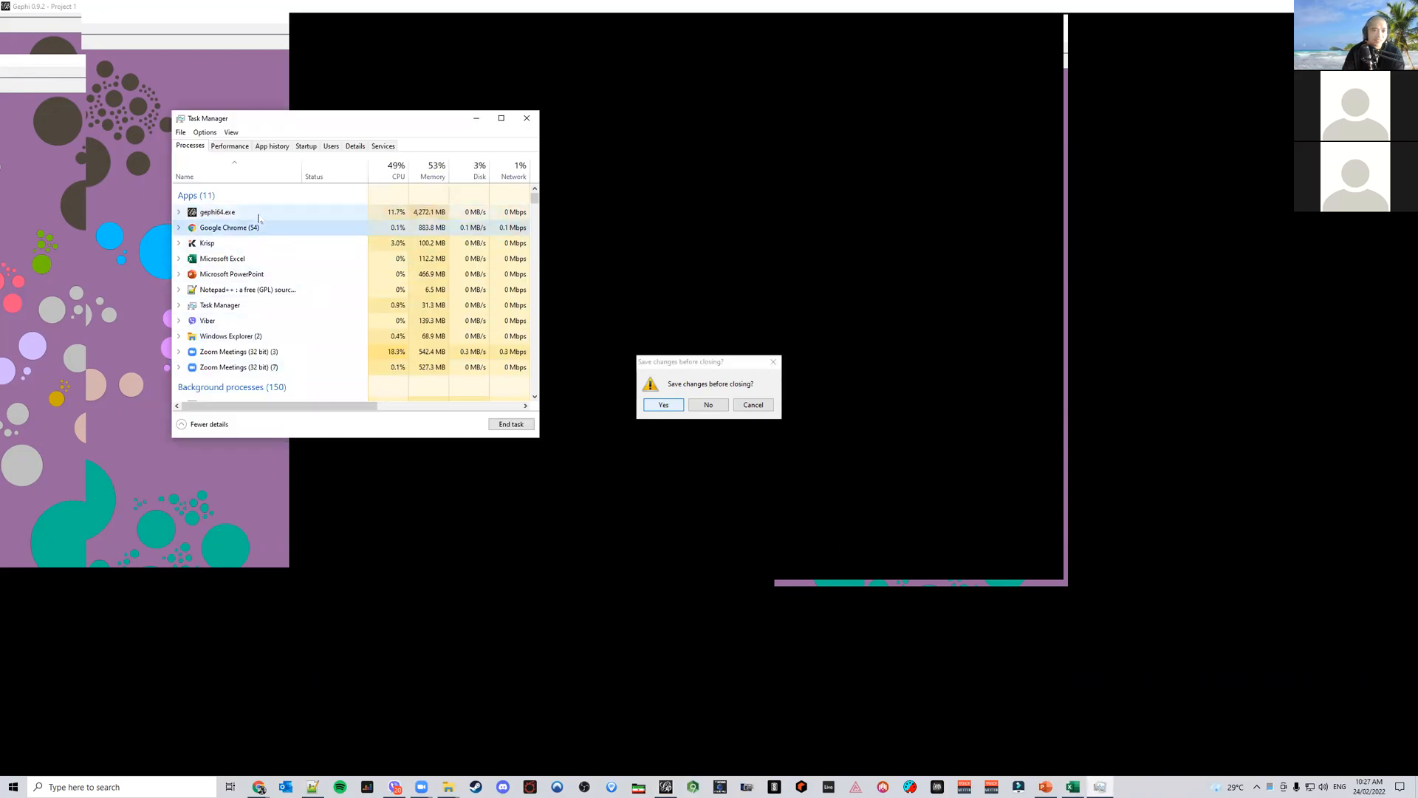
click(511, 424)
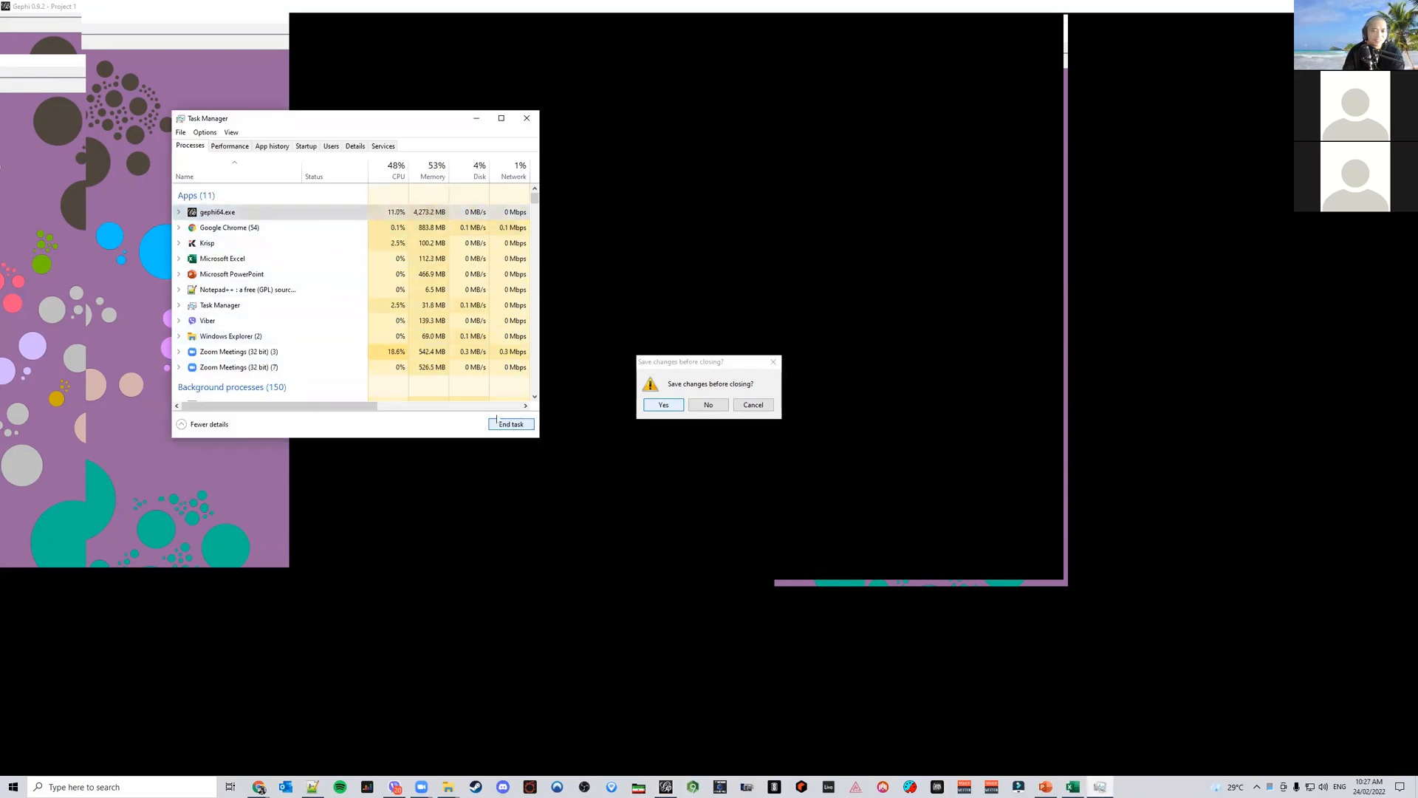
click(699, 405)
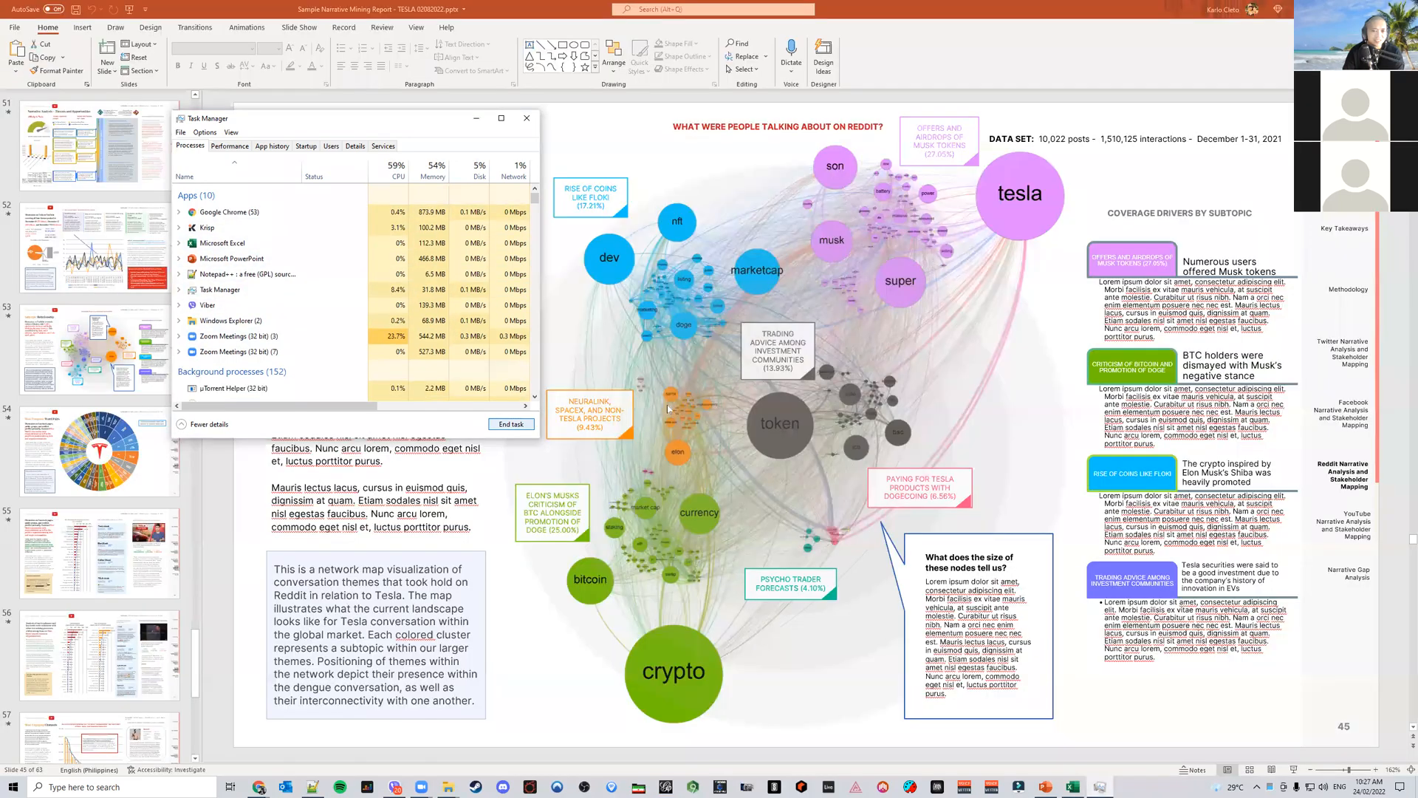
click(526, 118)
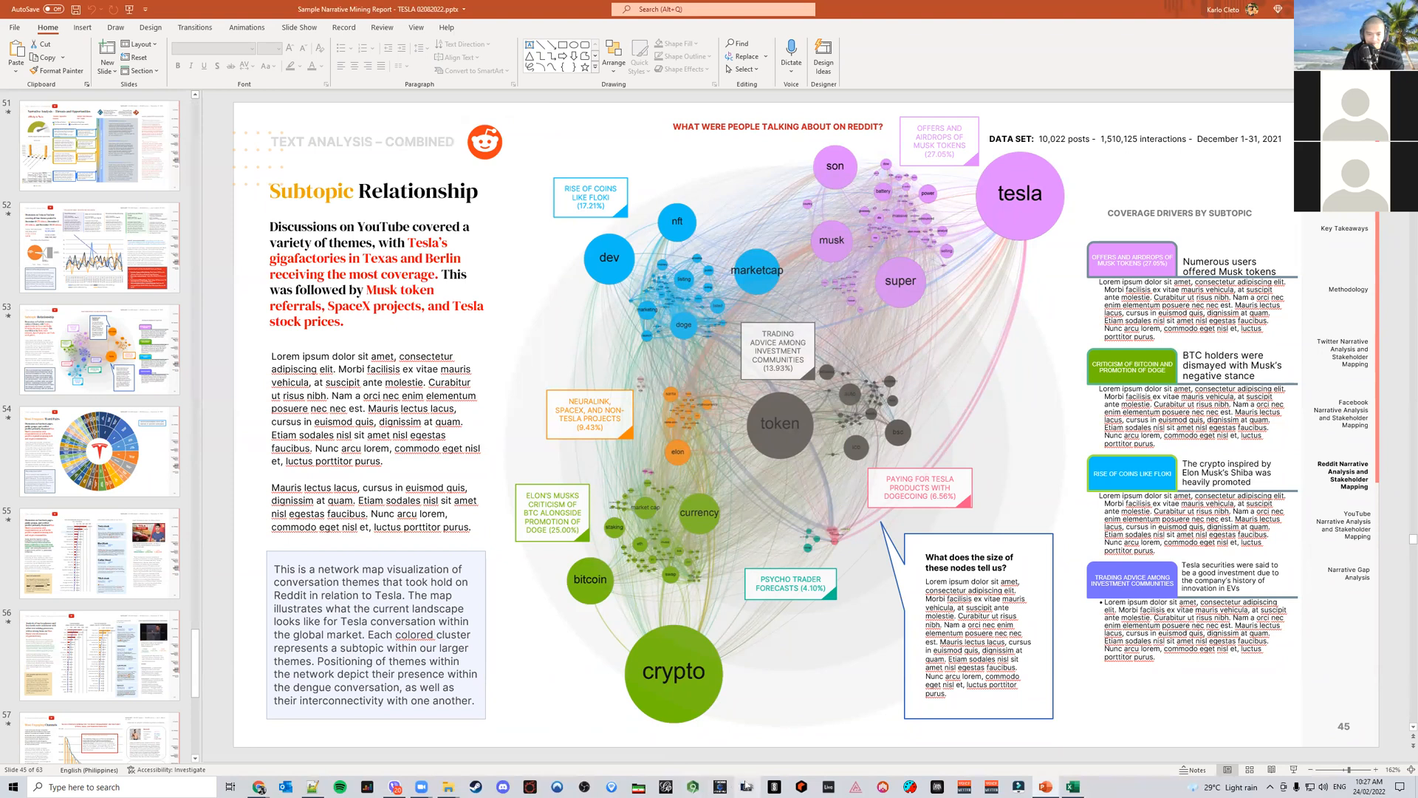
Relaunch Gephi, reopen Tesla Sales Facebook Corpus.gml, and return to the Overview
click(666, 788)
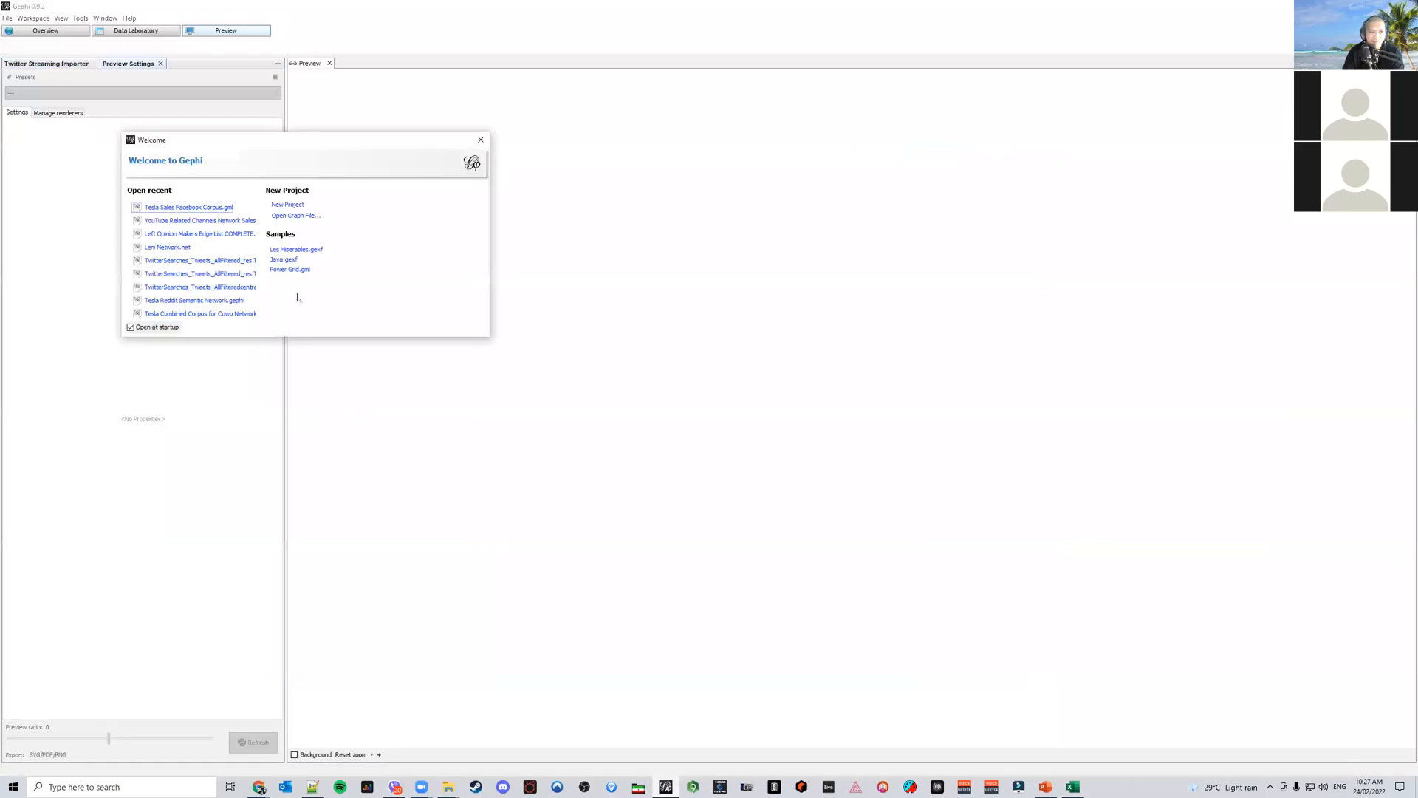
click(225, 209)
click(812, 501)
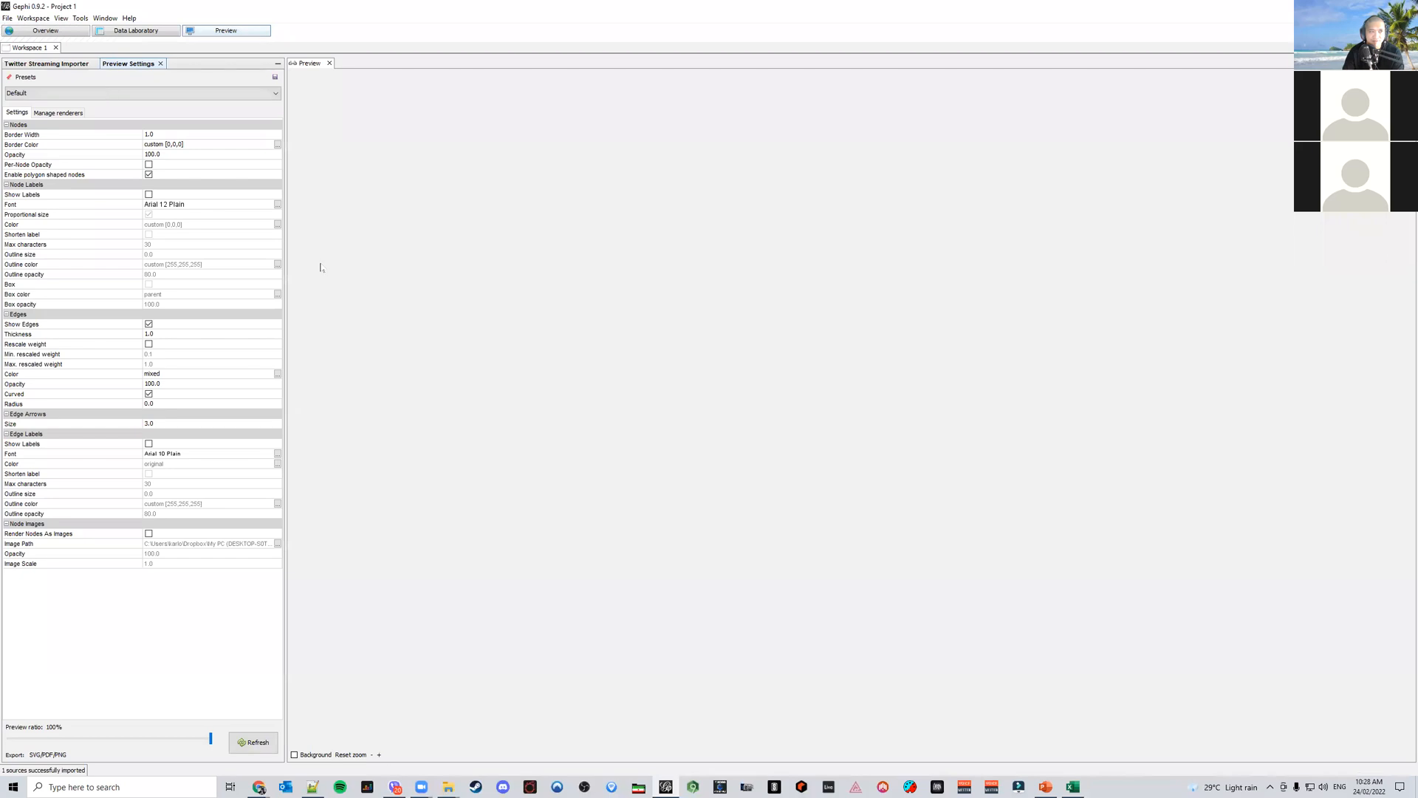
click(65, 32)
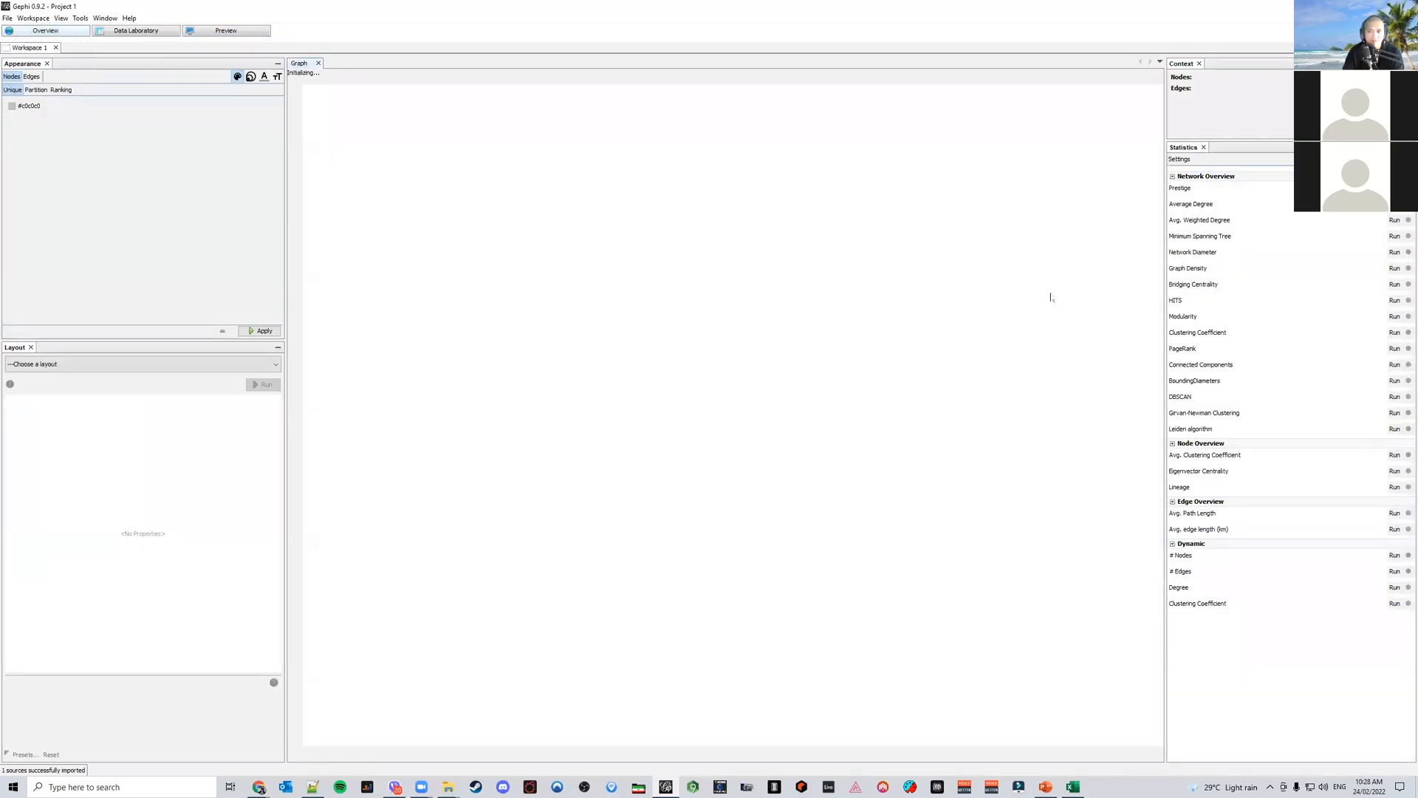
Run the Network Diameter statistic and close its report
click(1395, 252)
click(807, 466)
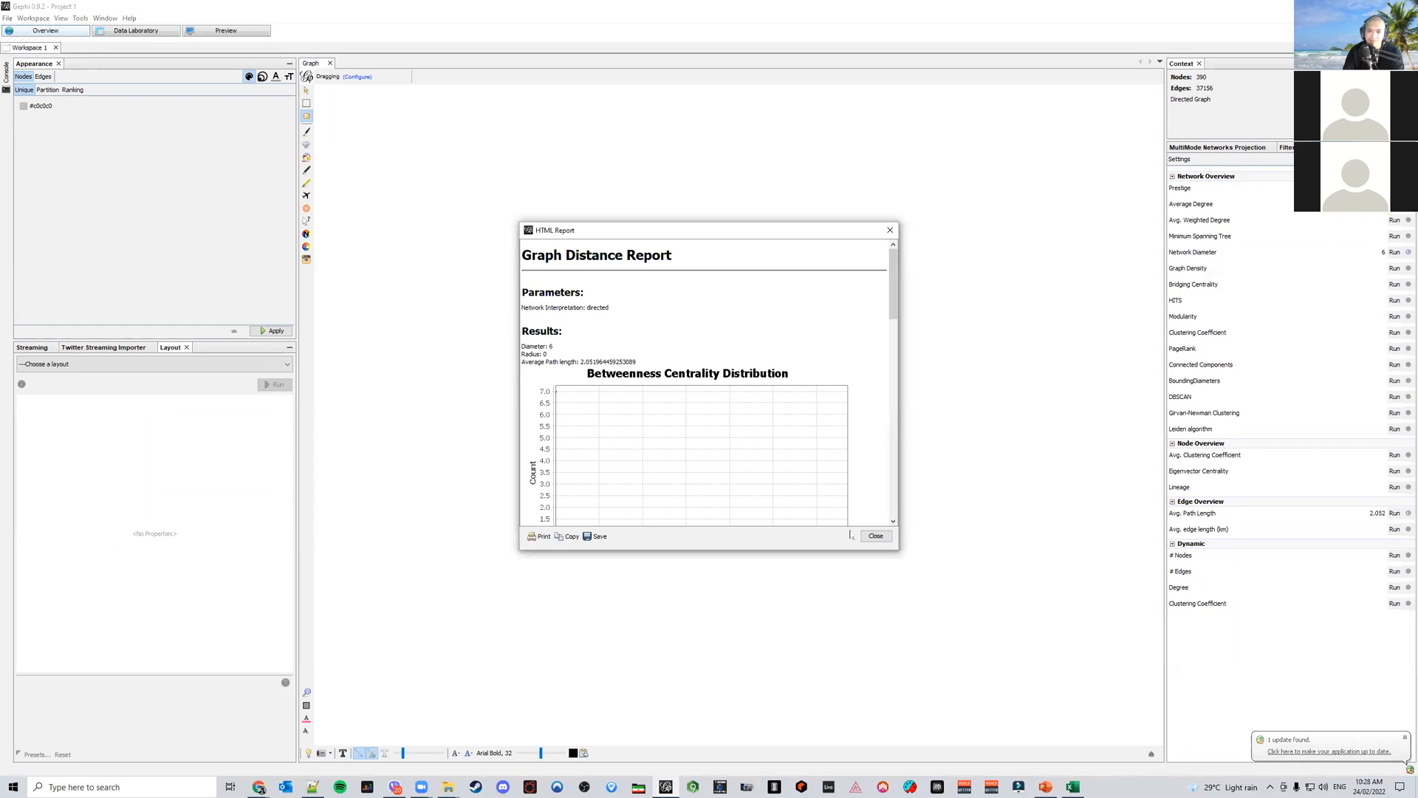
click(876, 536)
Run Modularity with a resolution of 0.4 and close the reports
click(1395, 317)
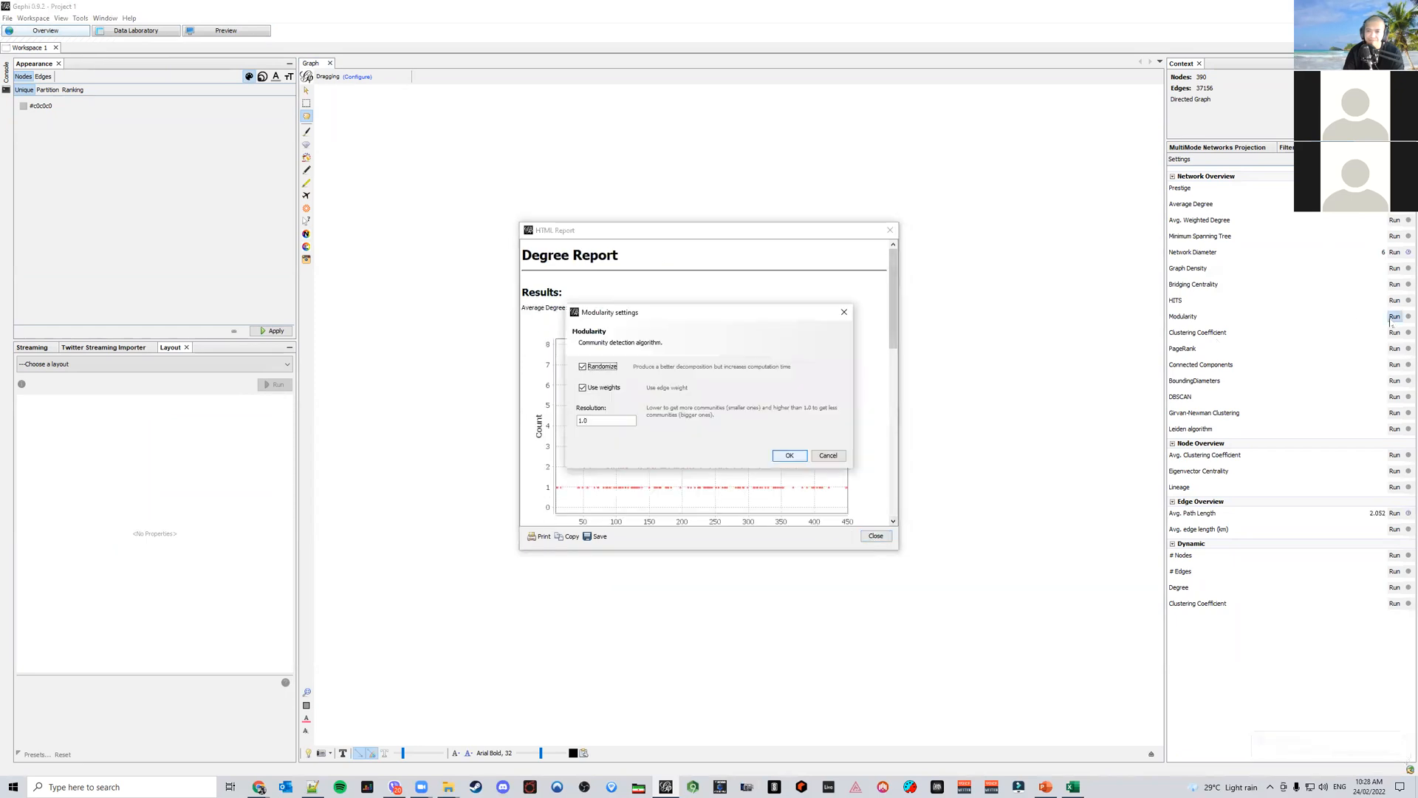
text(0.4)
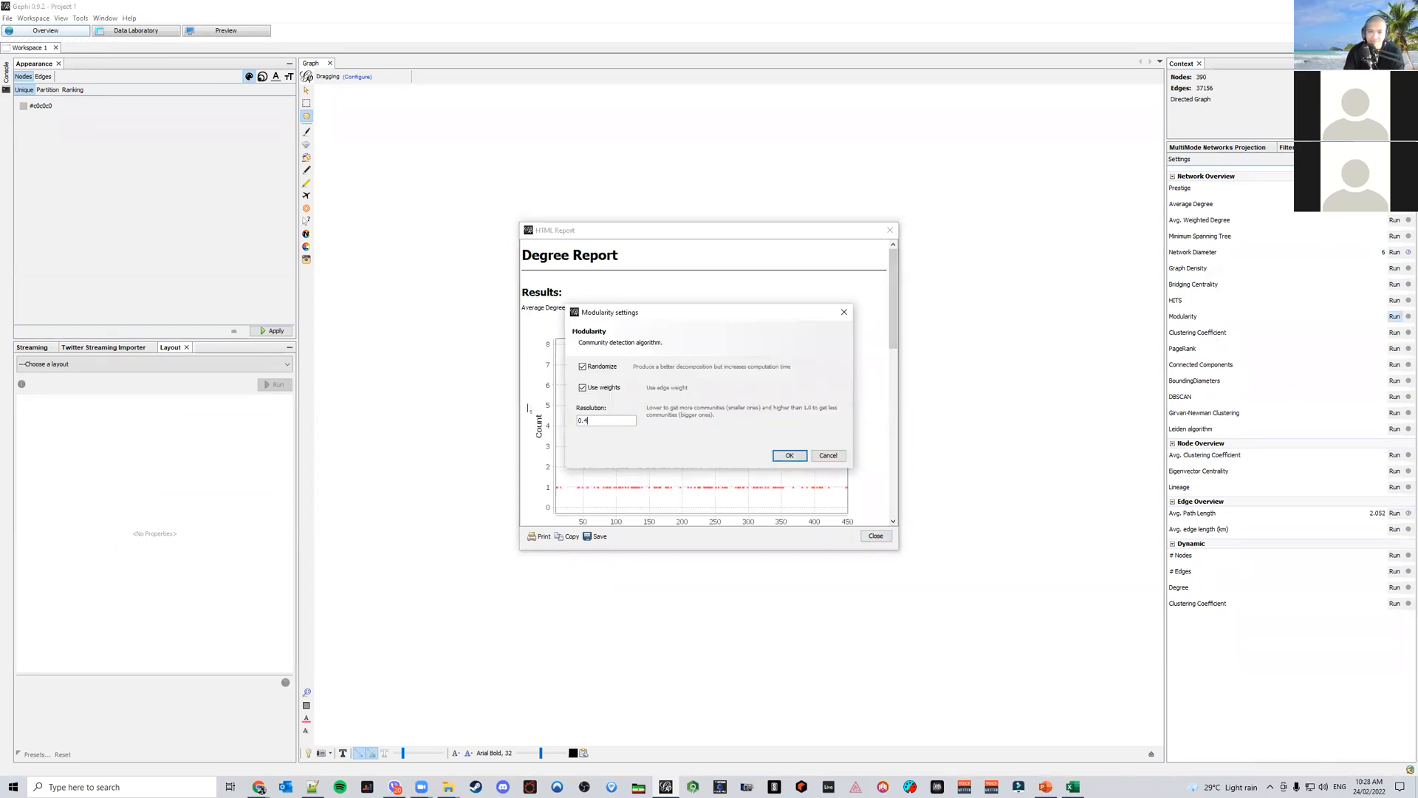
key(Return)
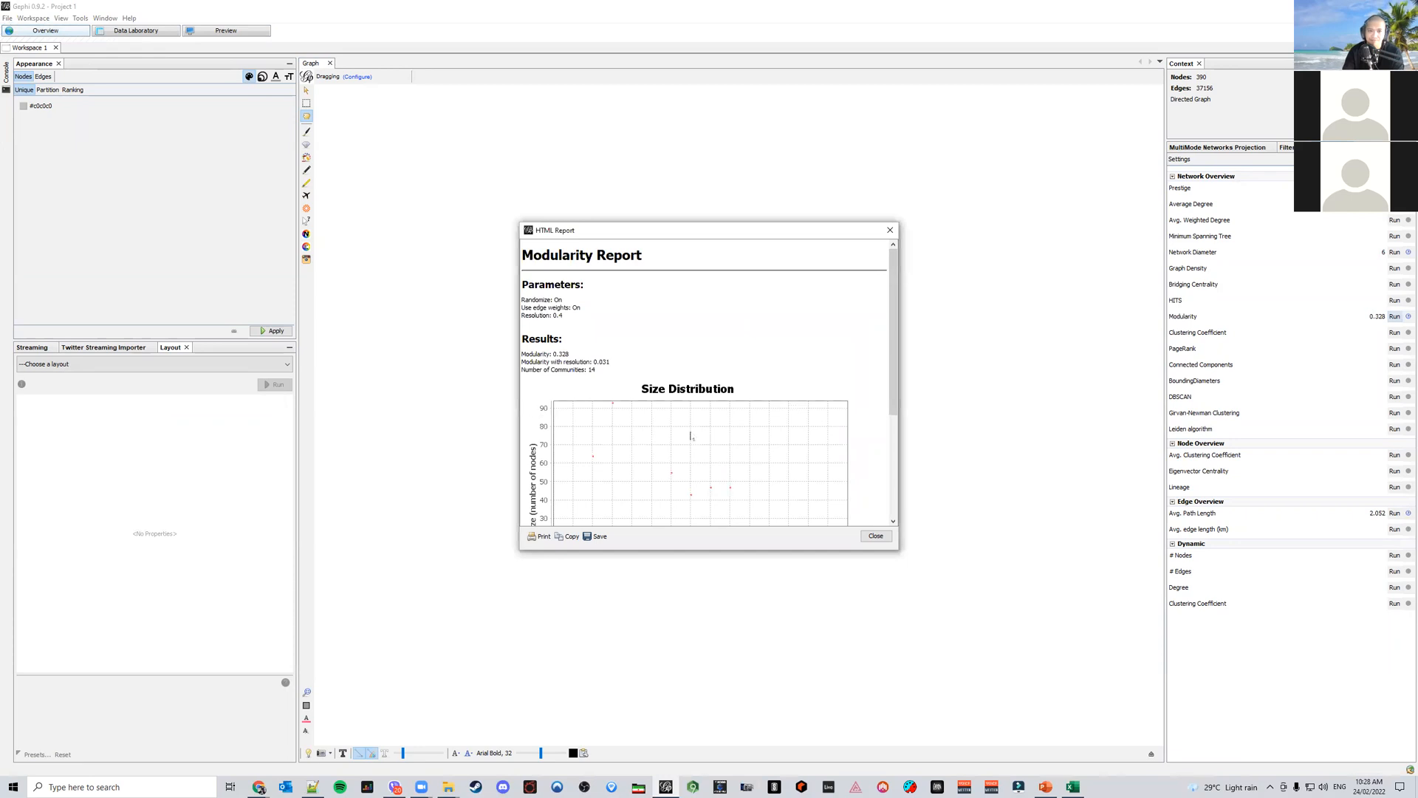
click(875, 535)
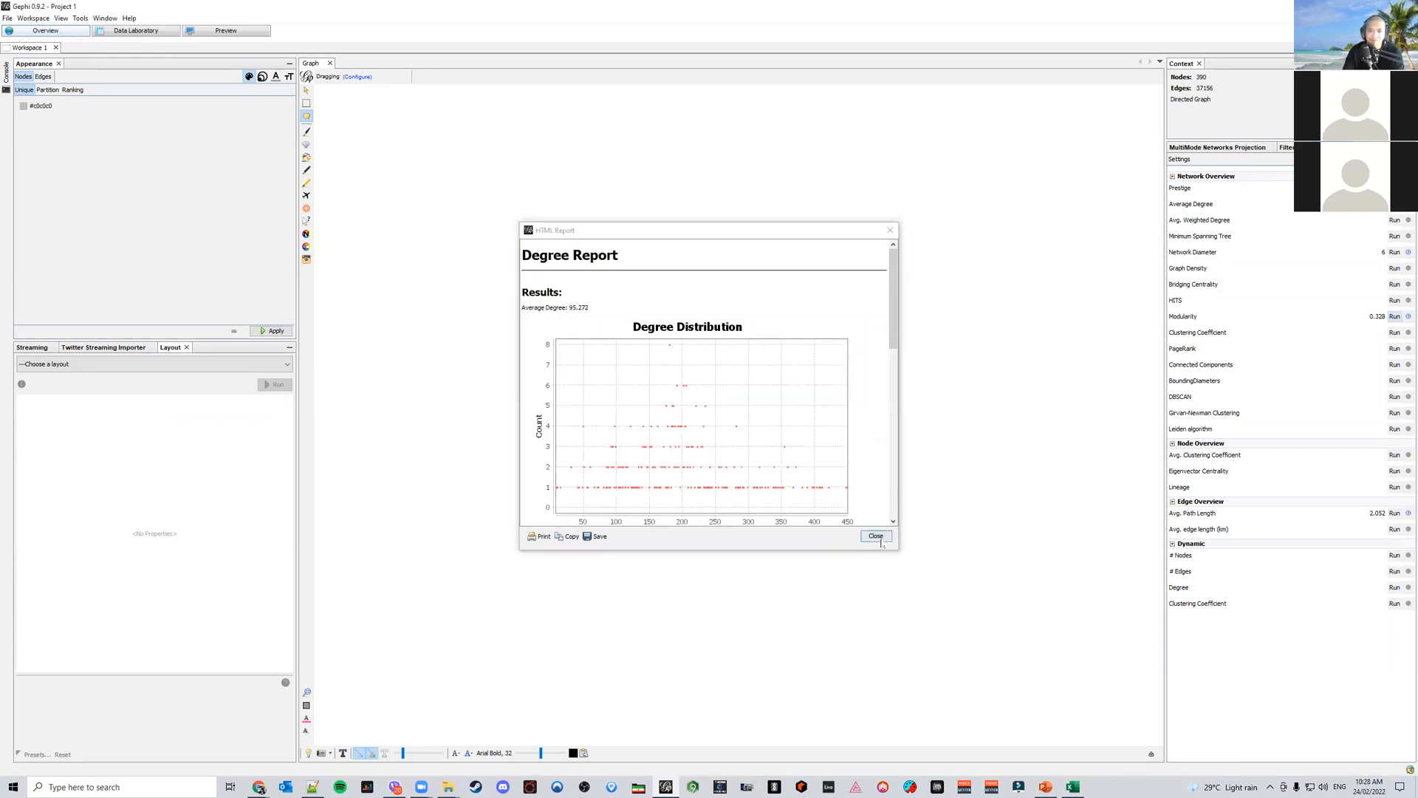
click(876, 536)
Show node labels and set the label font to Arial, size 36
click(1151, 754)
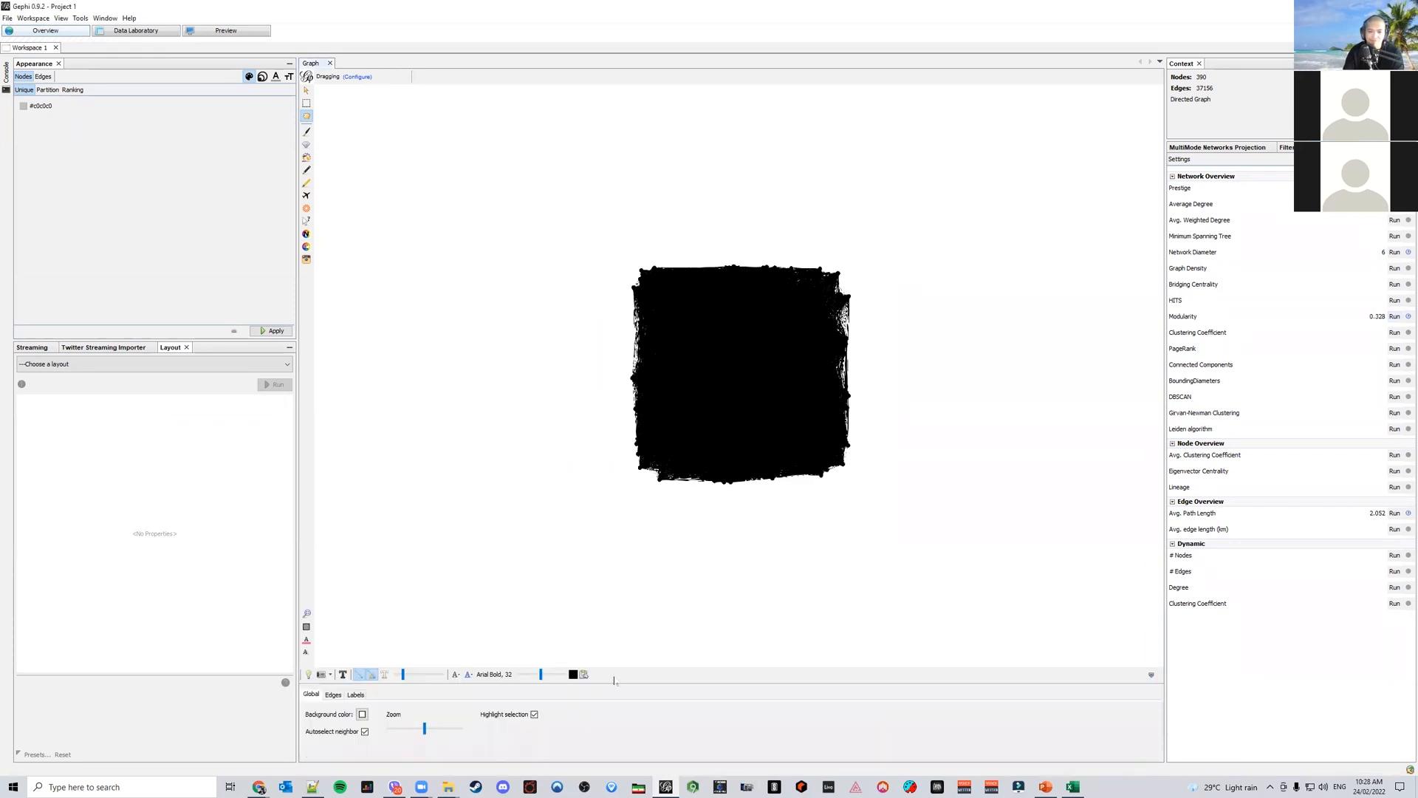
click(355, 694)
click(326, 712)
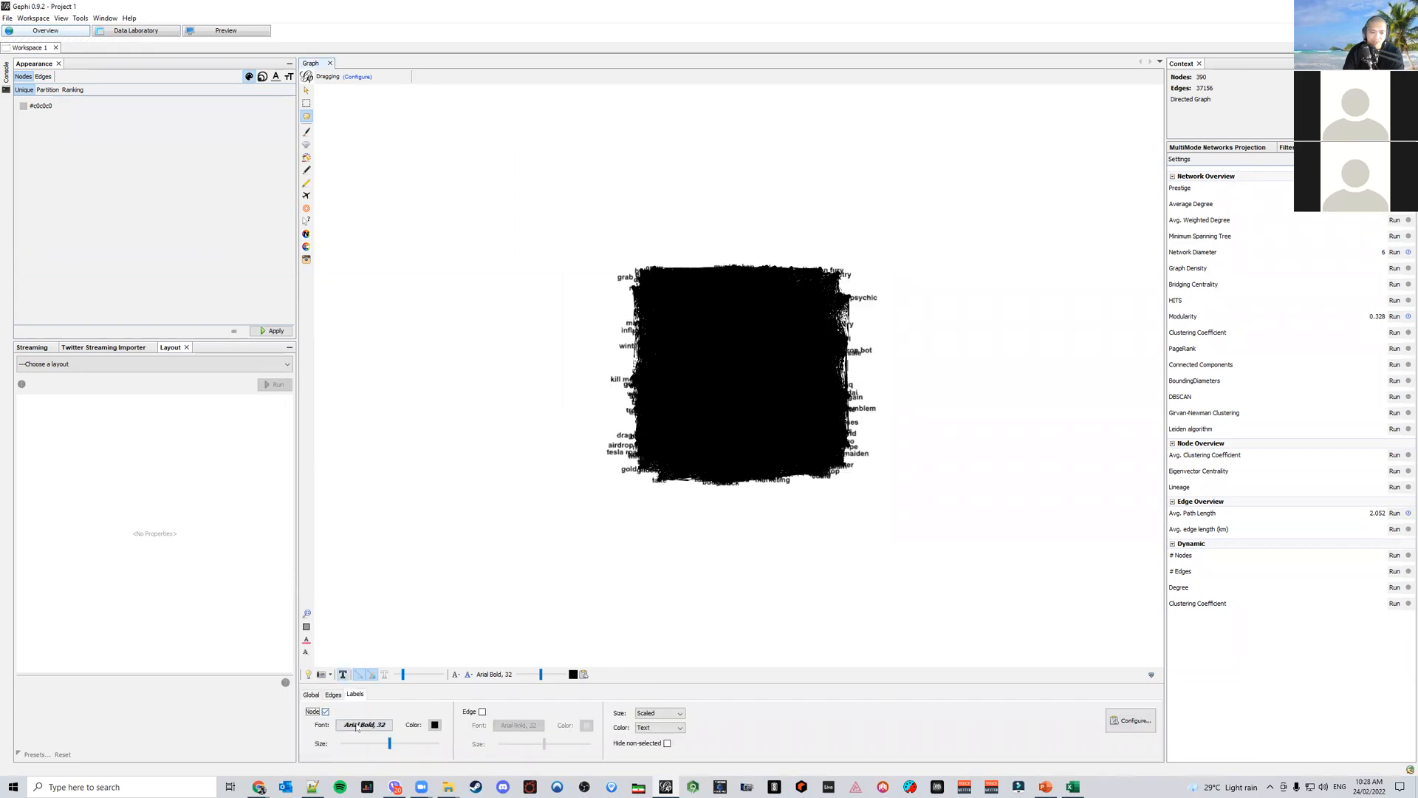
click(364, 725)
click(761, 313)
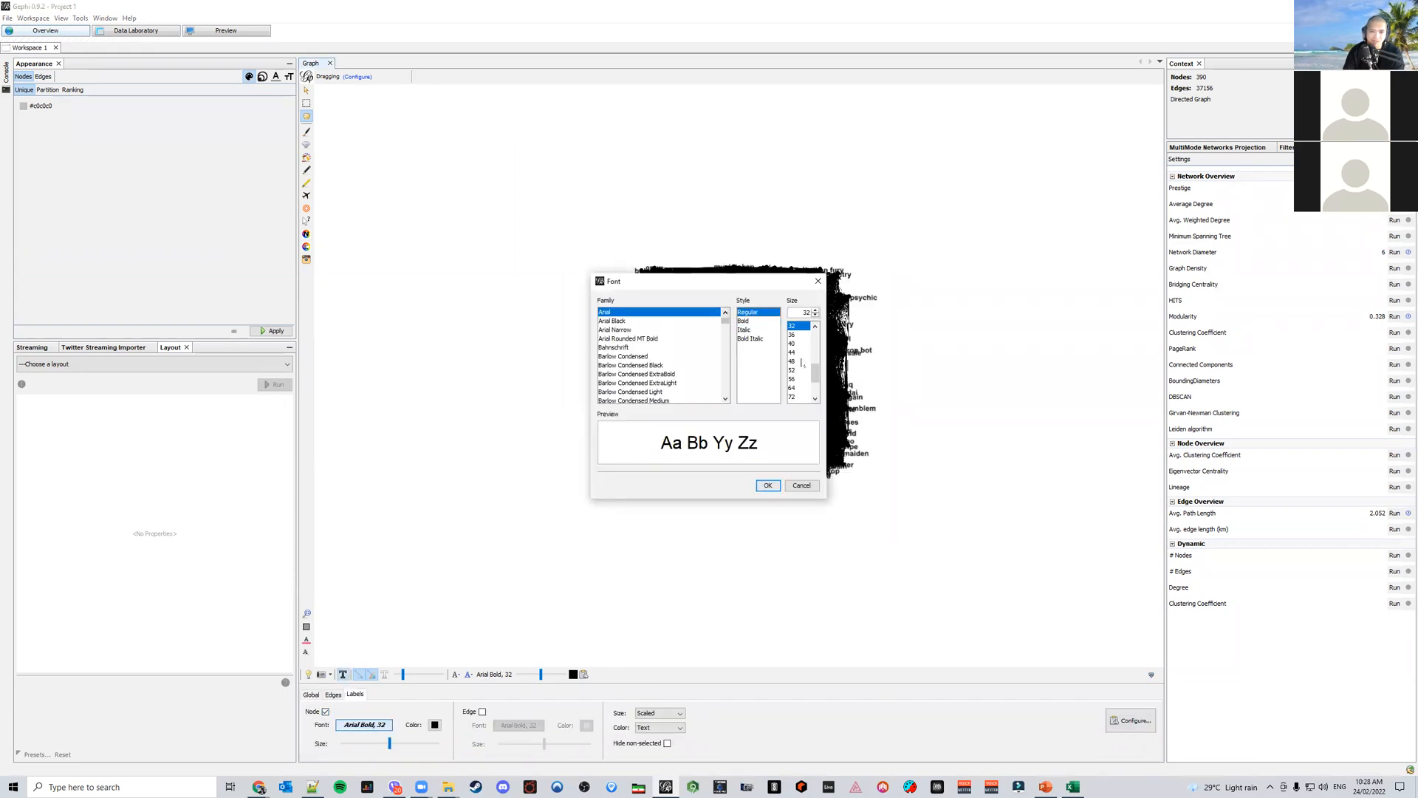
click(793, 335)
click(768, 485)
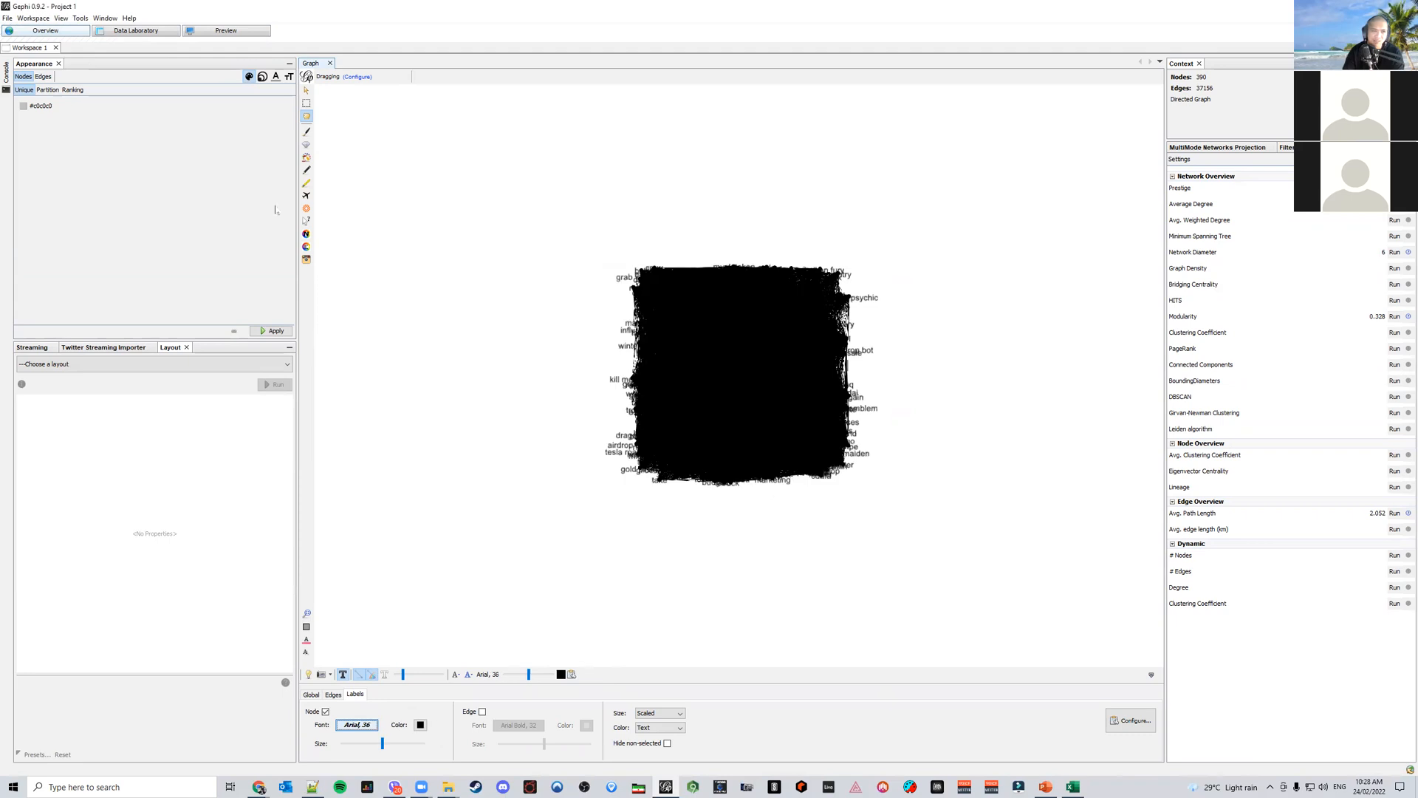
Partition node colours by Modularity Class and give classes 12 and 3 new colours
click(47, 90)
click(81, 104)
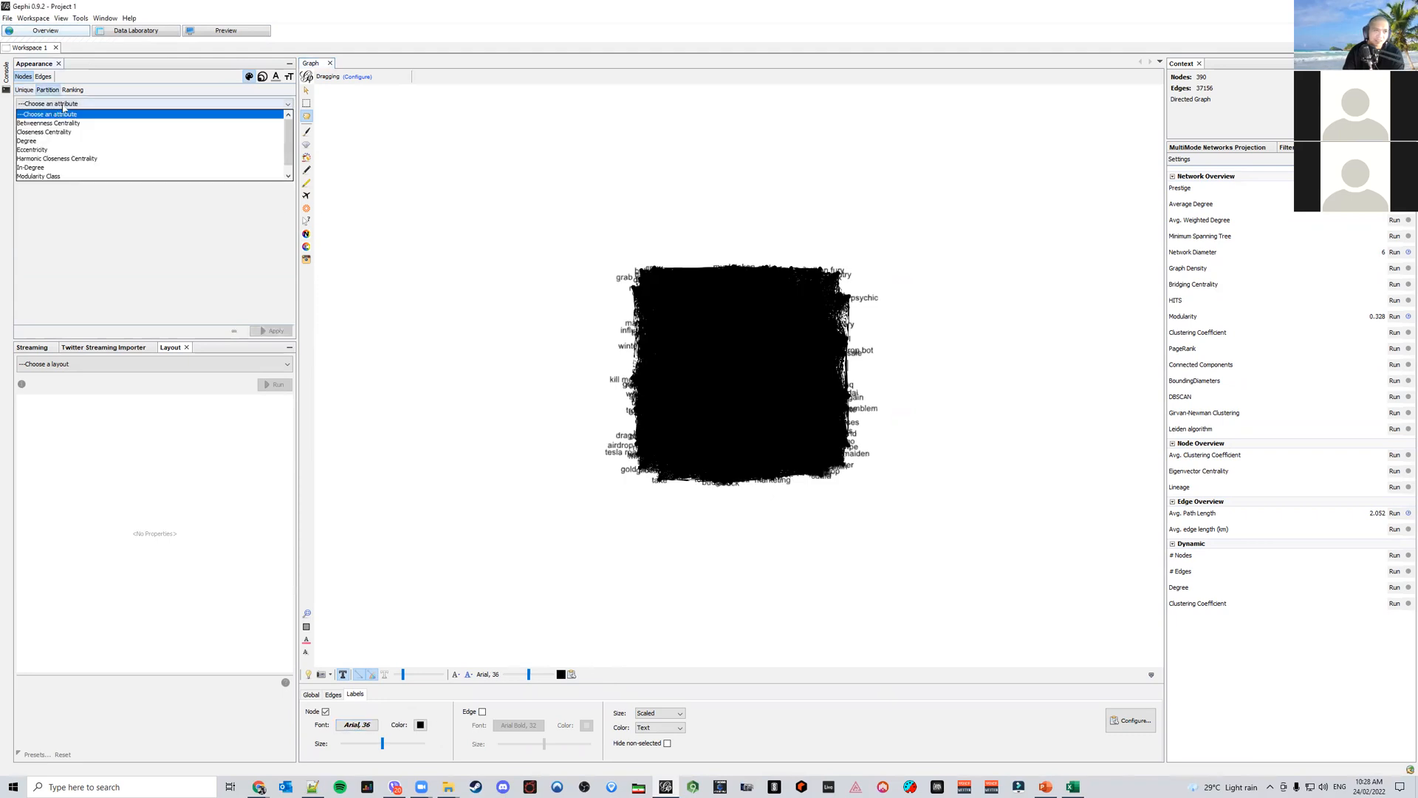
click(83, 169)
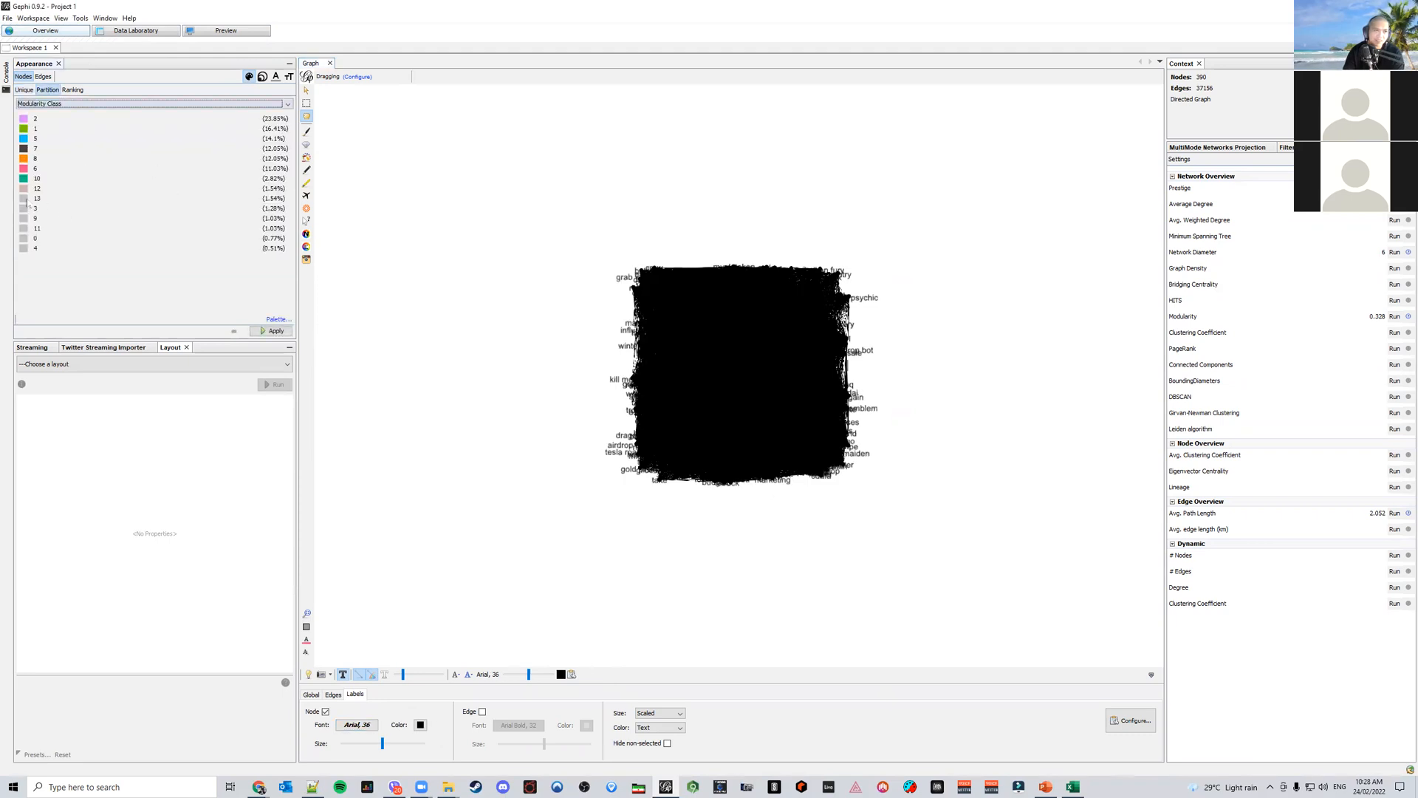
click(27, 200)
click(85, 238)
click(26, 210)
click(46, 238)
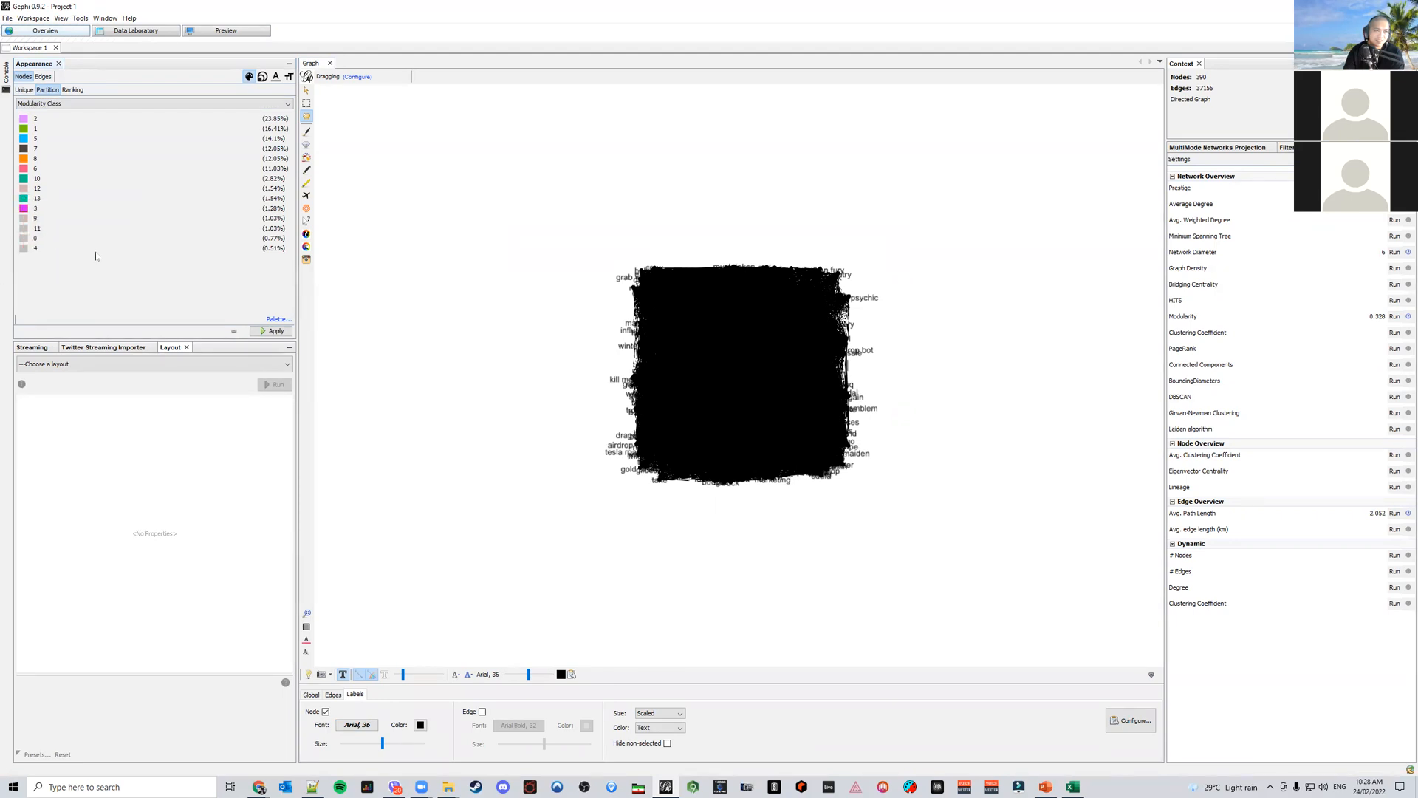
Recolour Modularity classes 9, 11, 0 and 4, then apply the partition colours
click(23, 220)
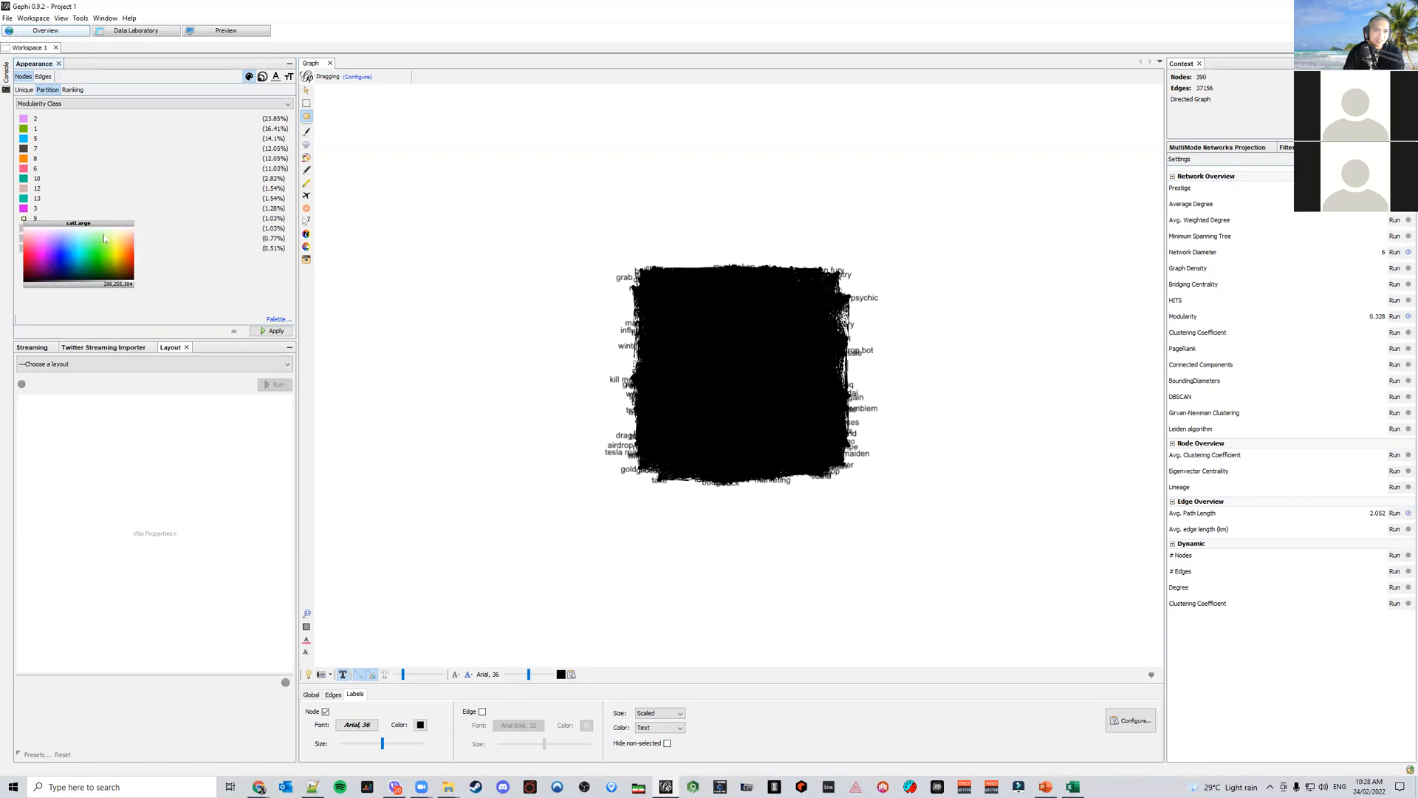
click(22, 231)
click(23, 229)
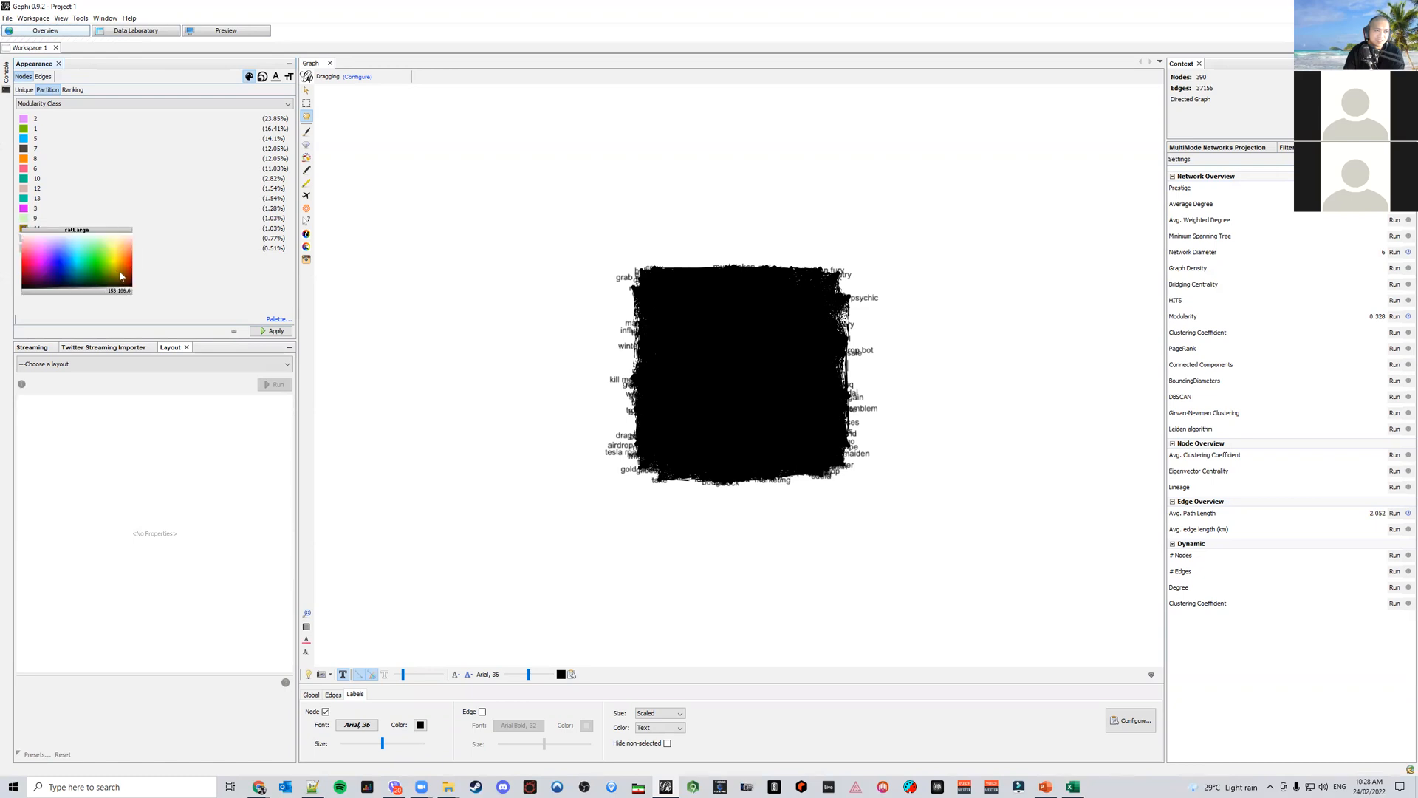
click(122, 276)
click(23, 239)
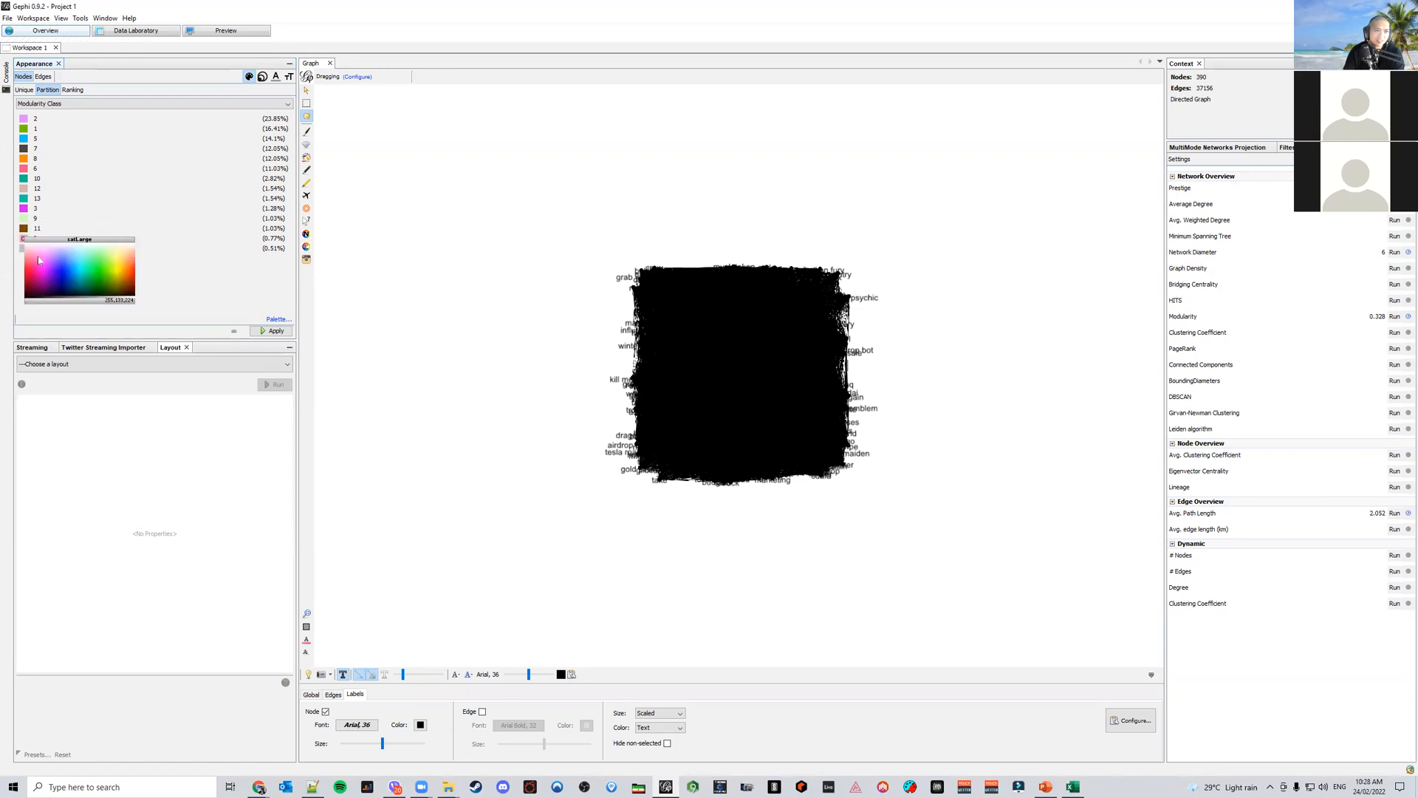
click(35, 265)
click(22, 249)
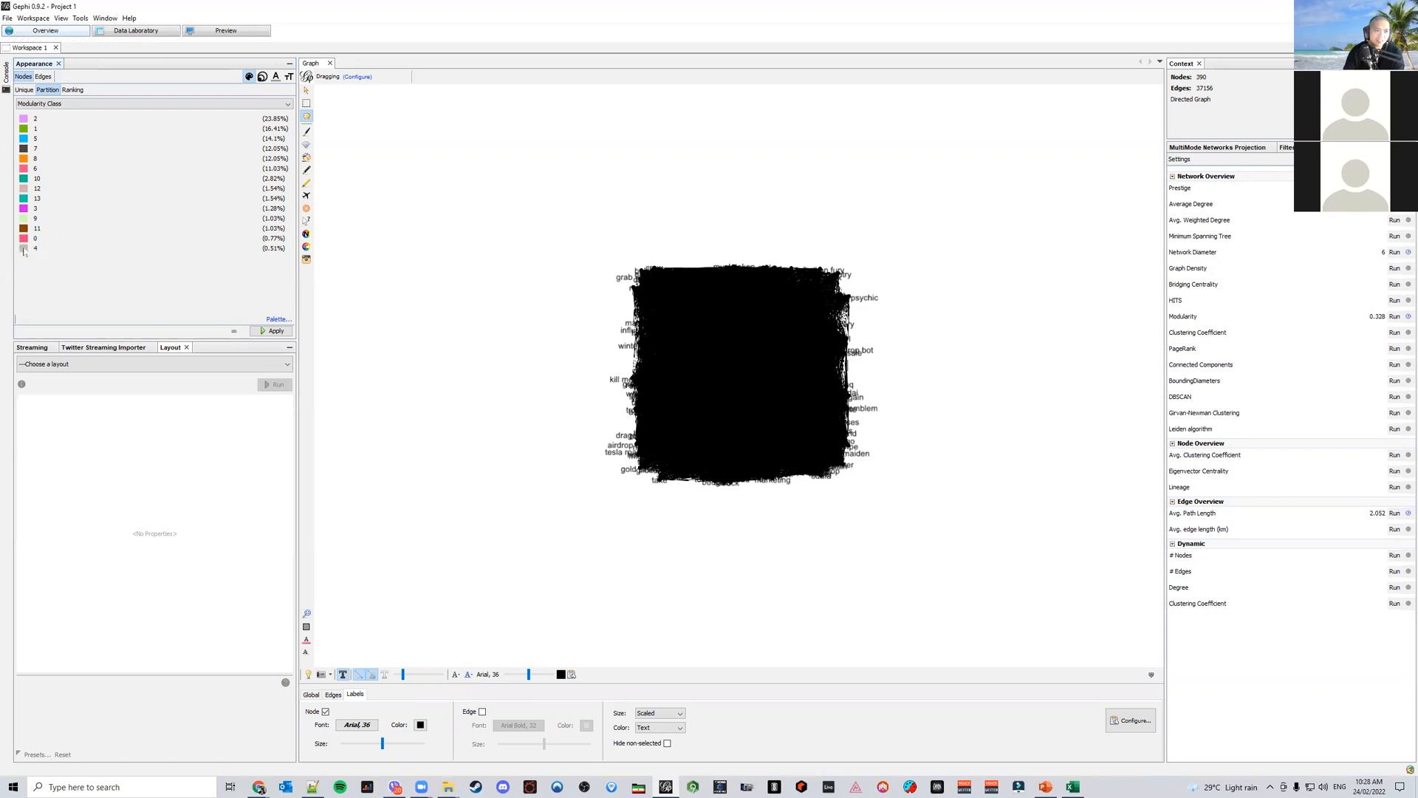
click(24, 249)
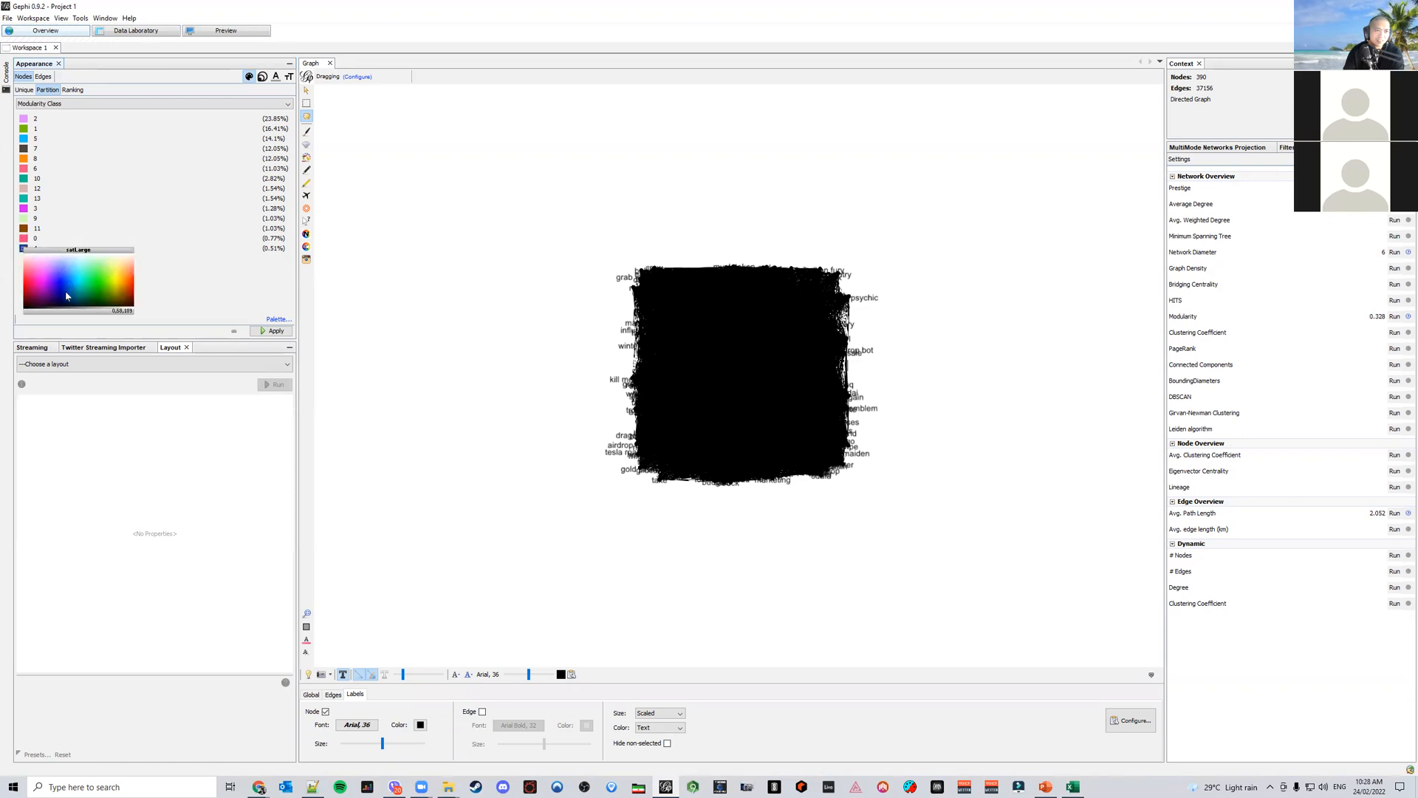
click(66, 295)
click(275, 331)
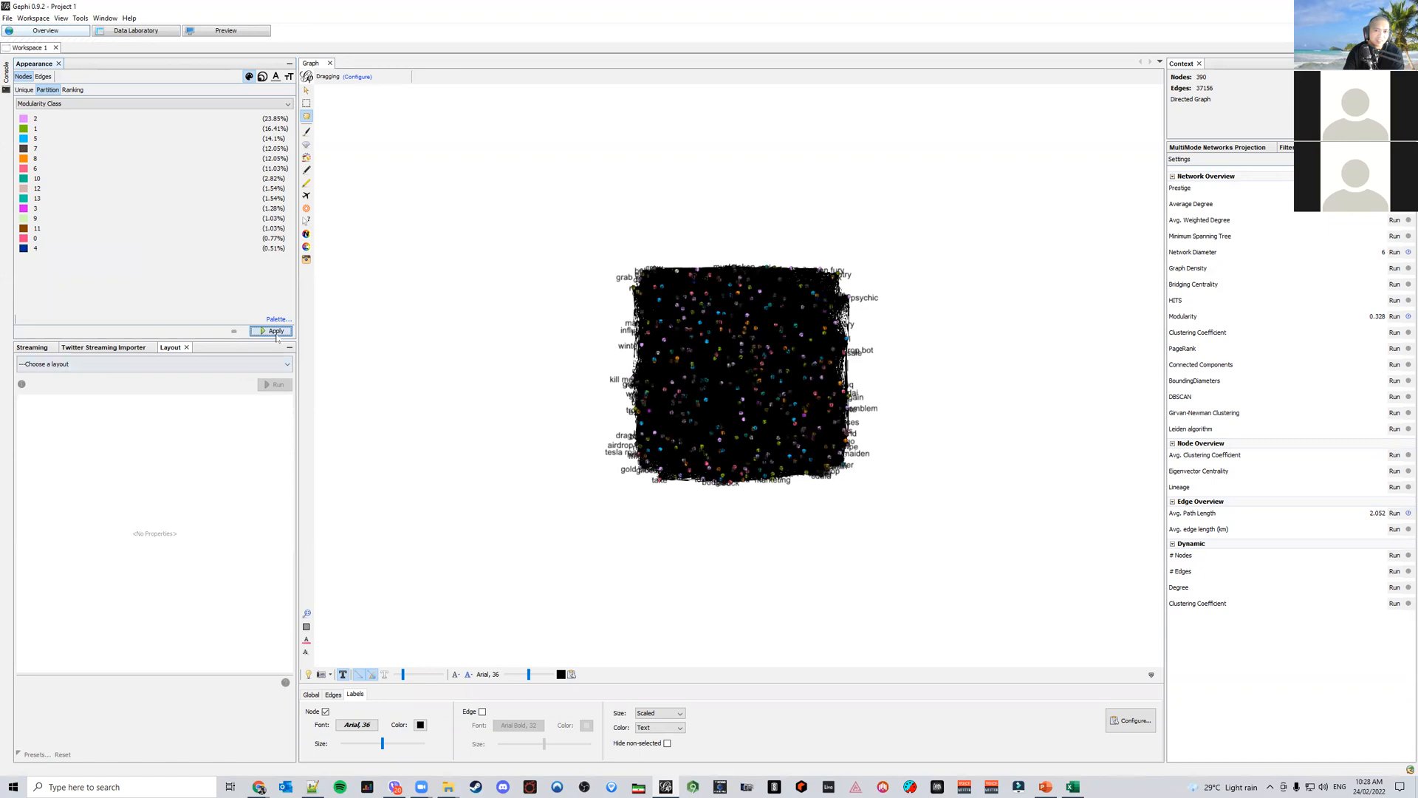
Size the nodes by Betweenness Centrality ranking and apply it
click(263, 76)
click(48, 89)
click(69, 104)
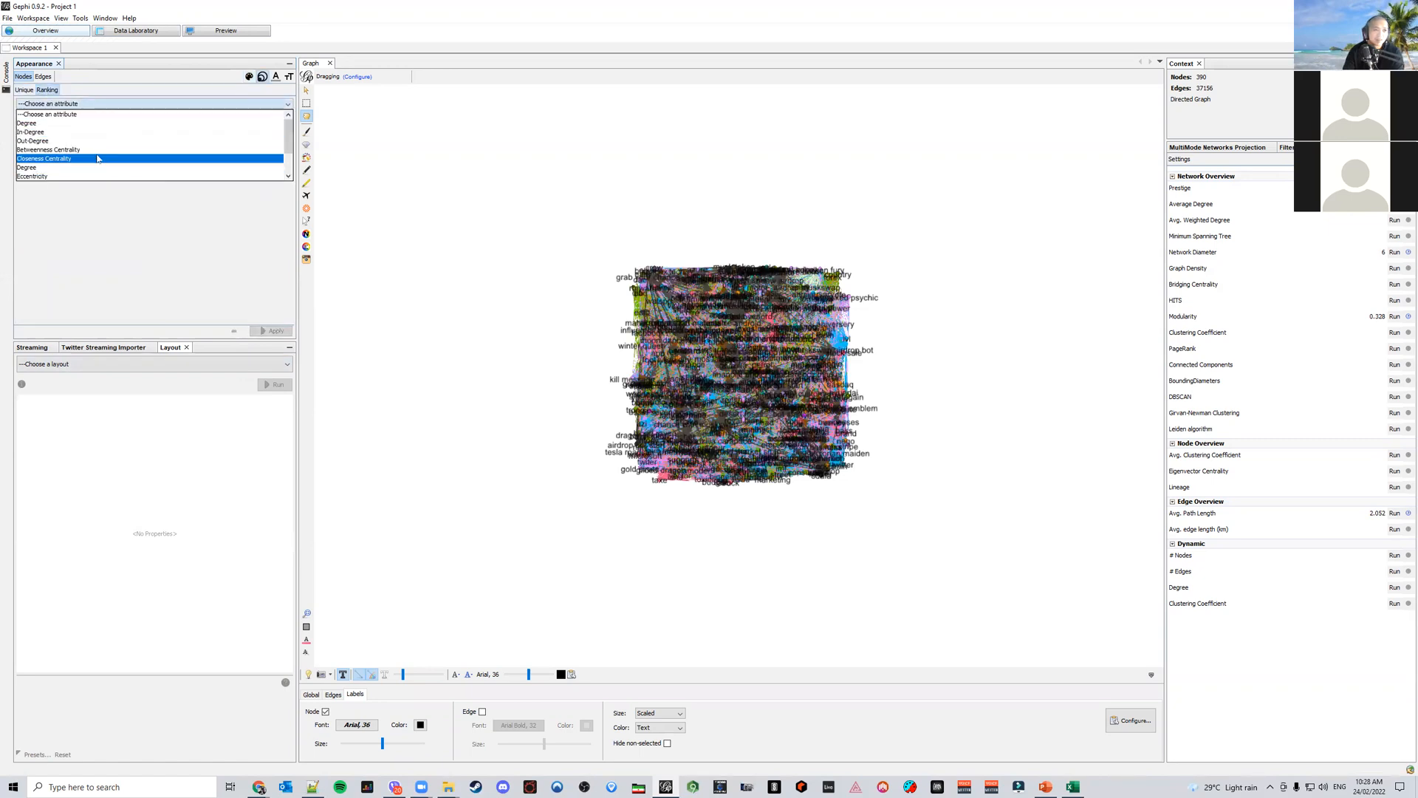
click(88, 149)
click(274, 331)
Scale the node label sizes by Betweenness Centrality ranking and apply it
click(26, 90)
click(47, 89)
click(148, 103)
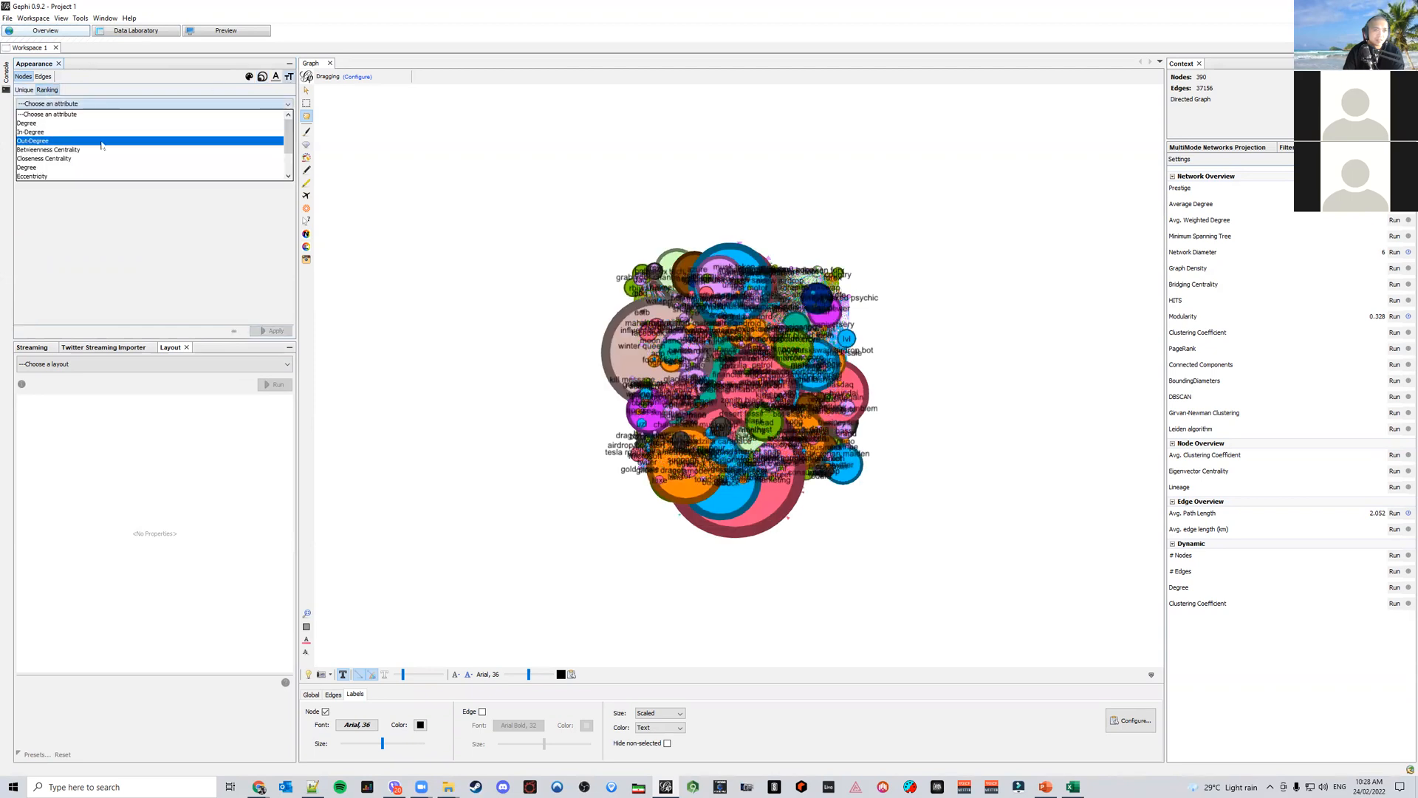
click(88, 147)
click(270, 331)
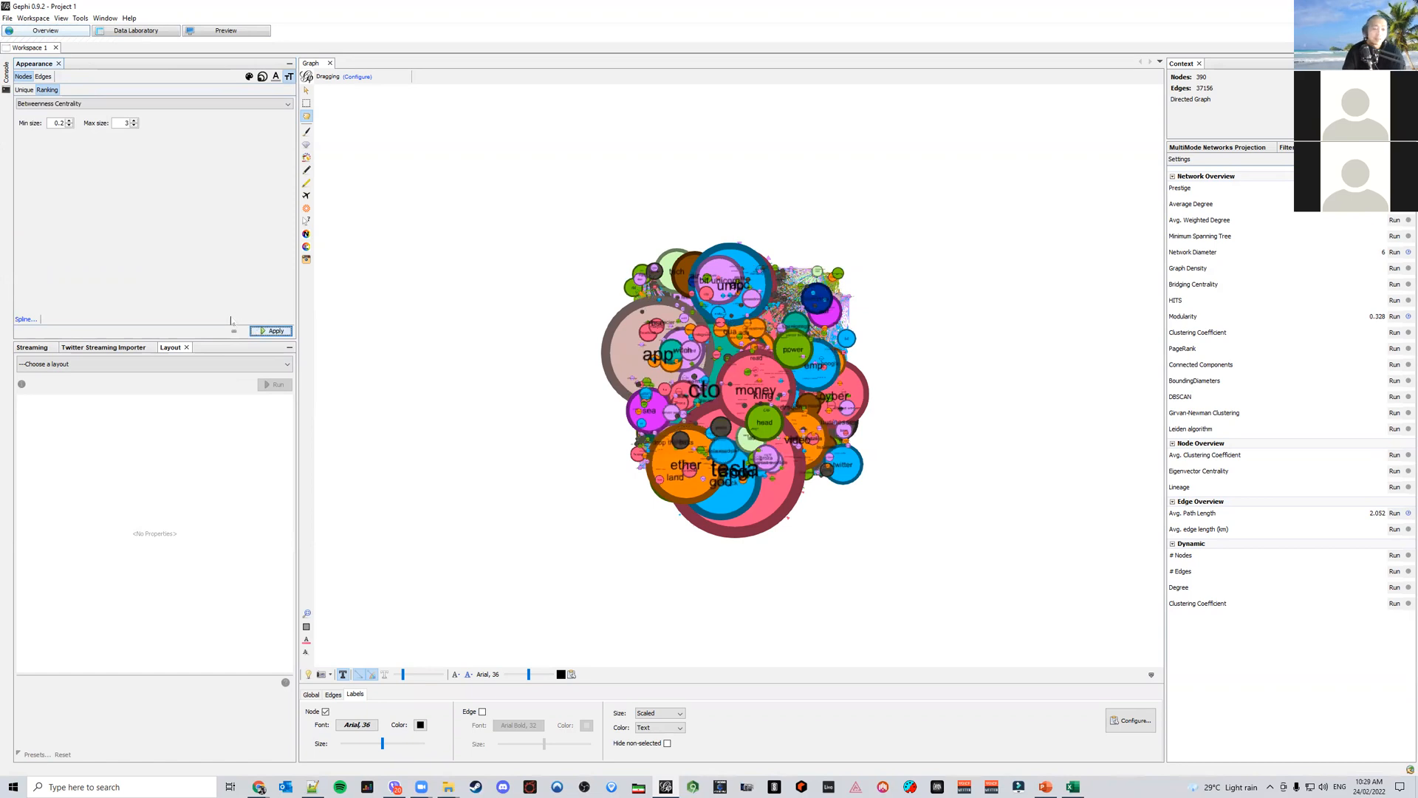
Run Circle Pack Layout with Hierarchy1 set to Modularity Class and Hierarchy2 set to Betweenness Centrality
click(148, 364)
click(132, 395)
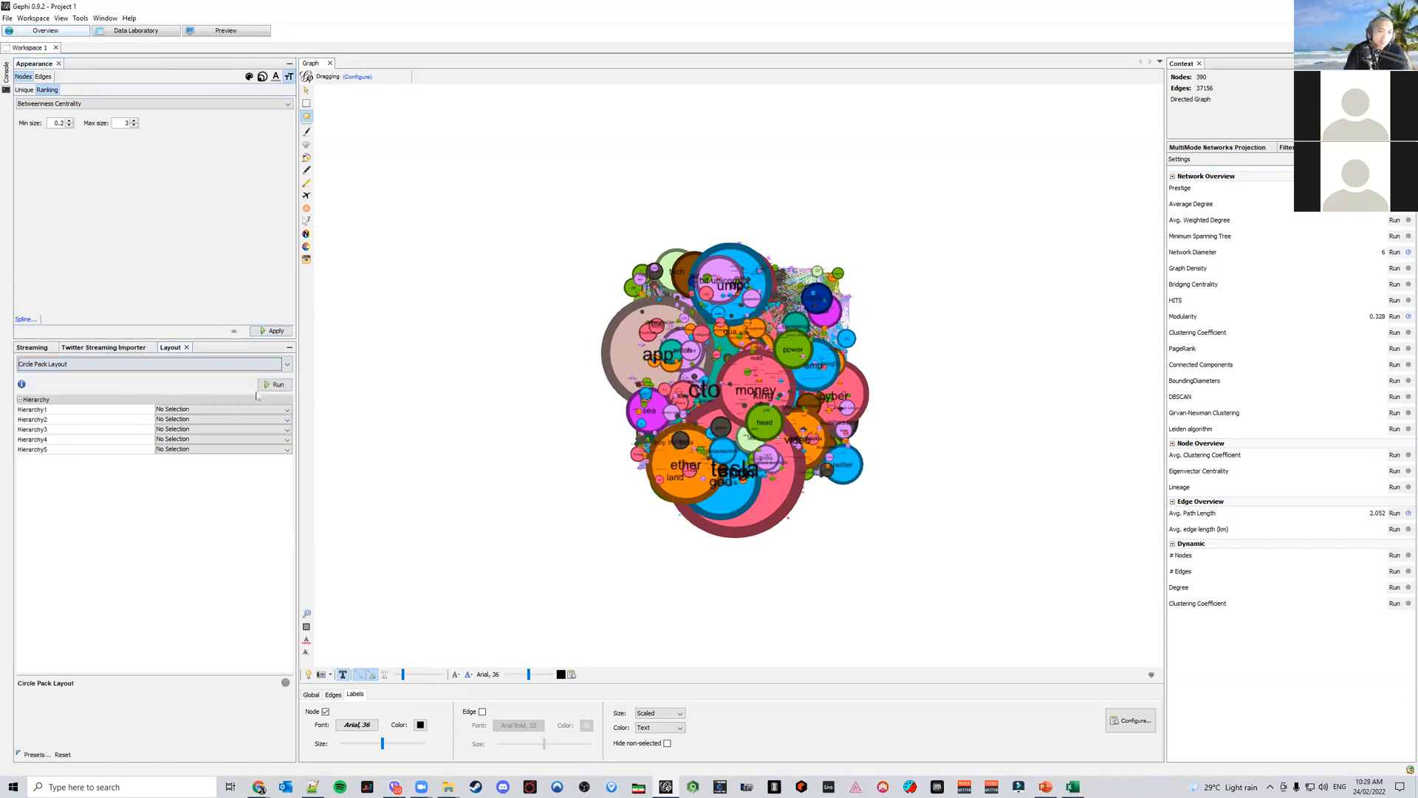
click(222, 409)
scroll(228, 488, down, 3)
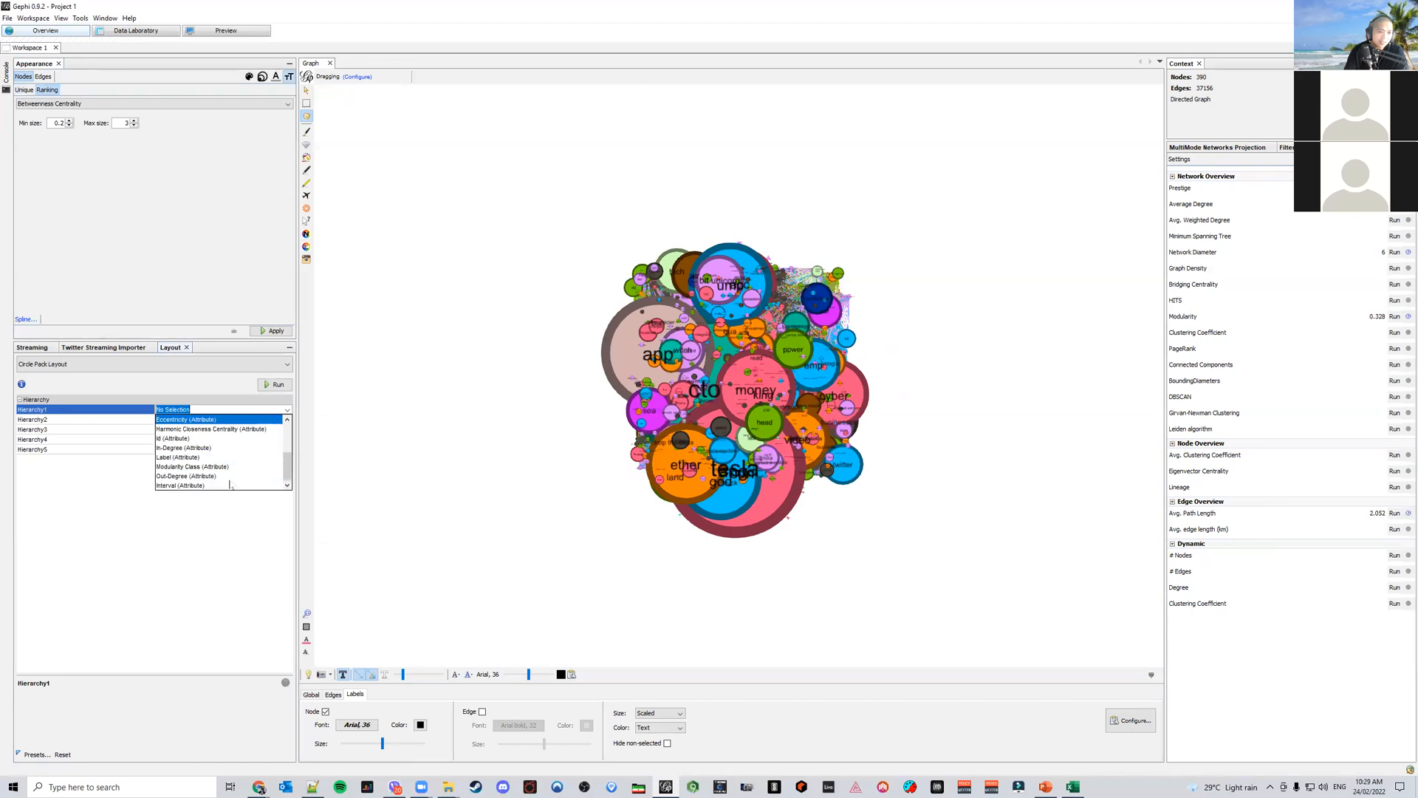
click(221, 468)
click(221, 419)
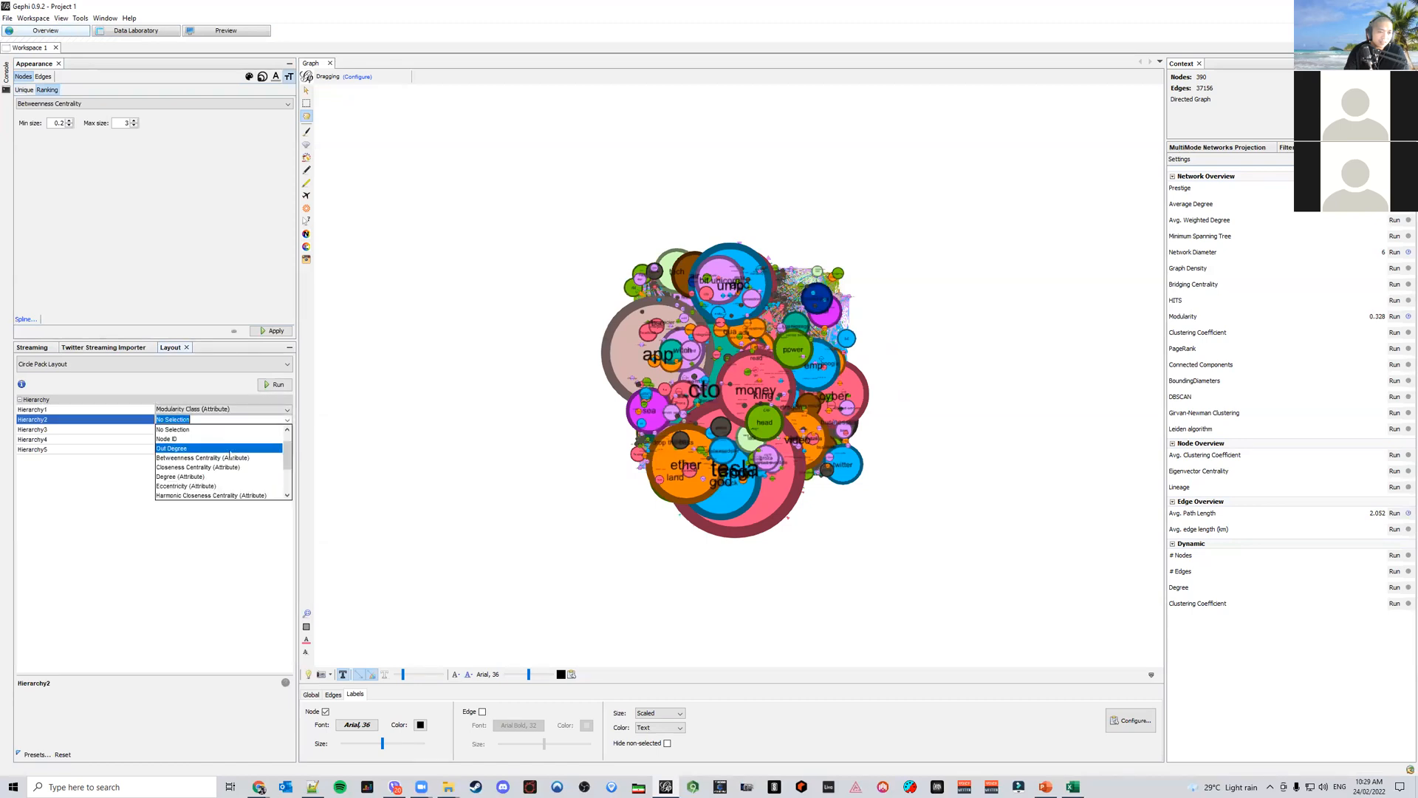
click(221, 468)
click(233, 450)
click(213, 420)
click(214, 419)
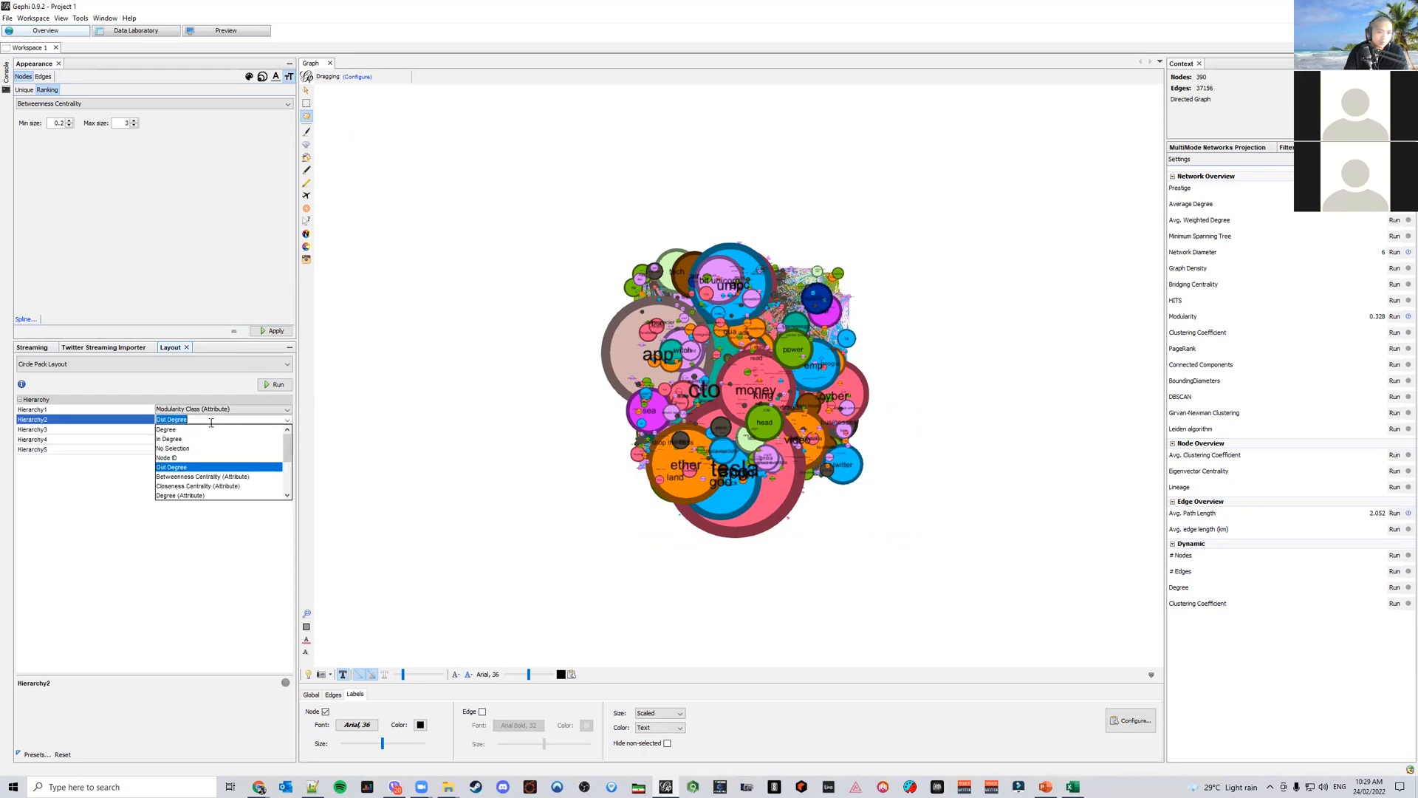
click(218, 477)
click(275, 385)
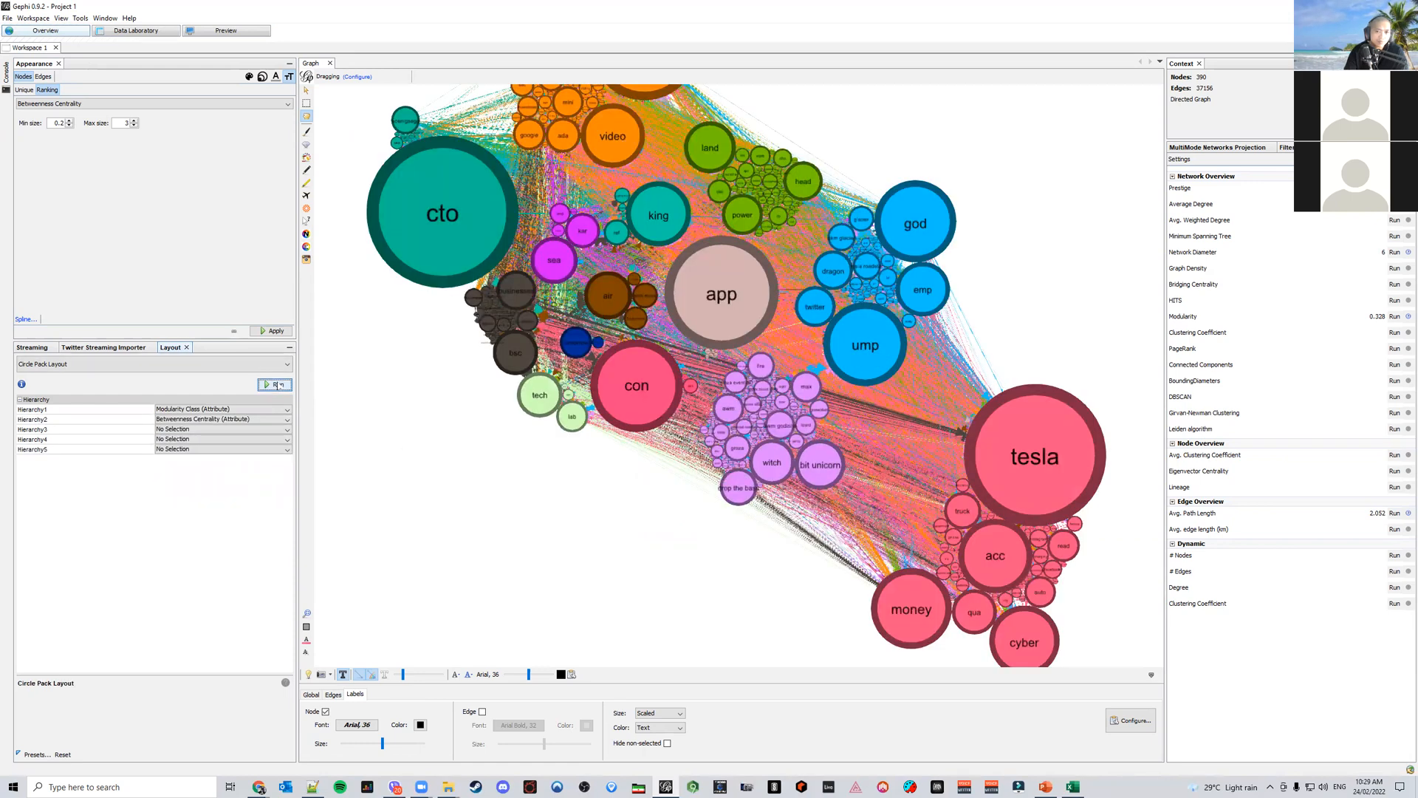
Run the Expansion layout with a scale factor of 1.2 twice to spread the clusters
scroll(581, 491, down, 2)
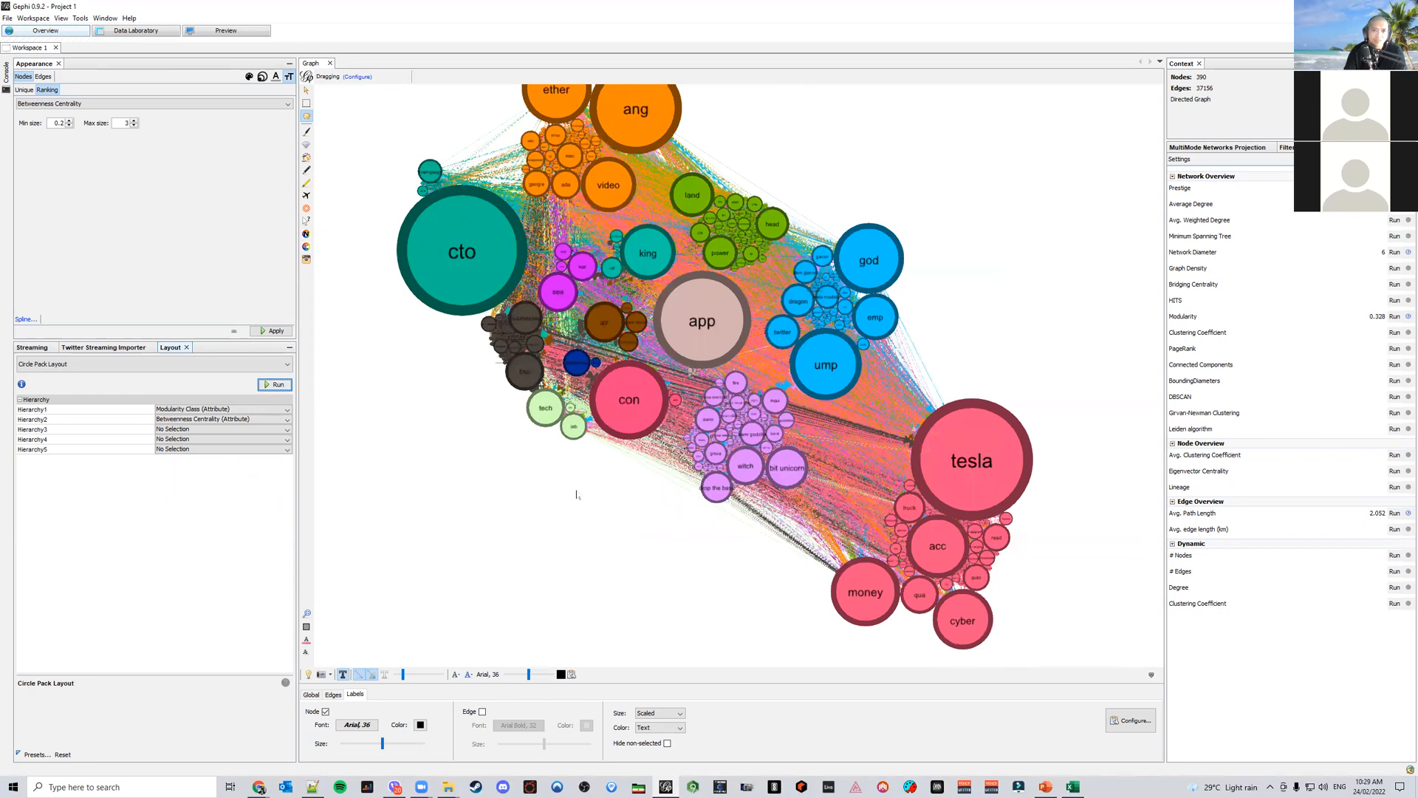
drag(577, 495, 567, 509)
click(215, 365)
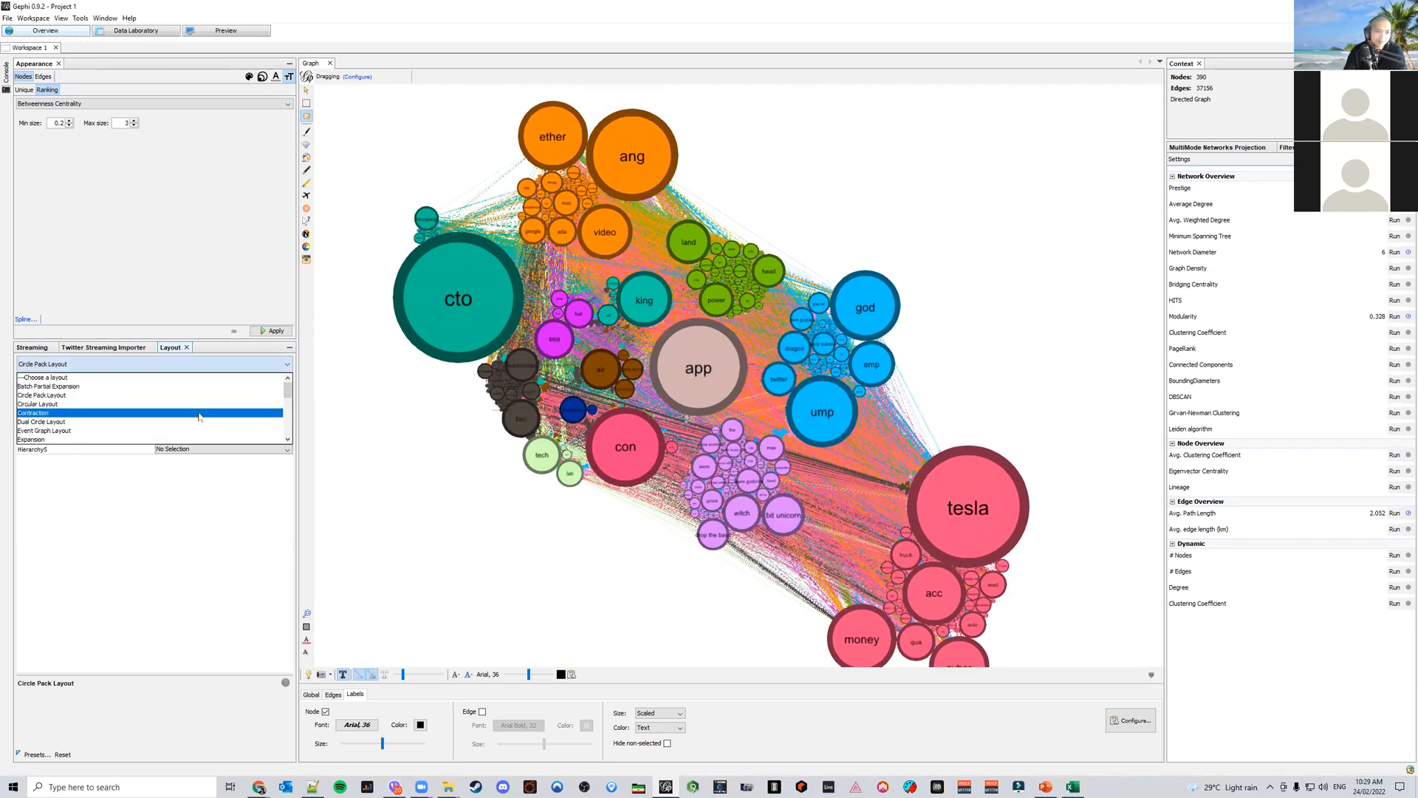
click(221, 434)
click(276, 383)
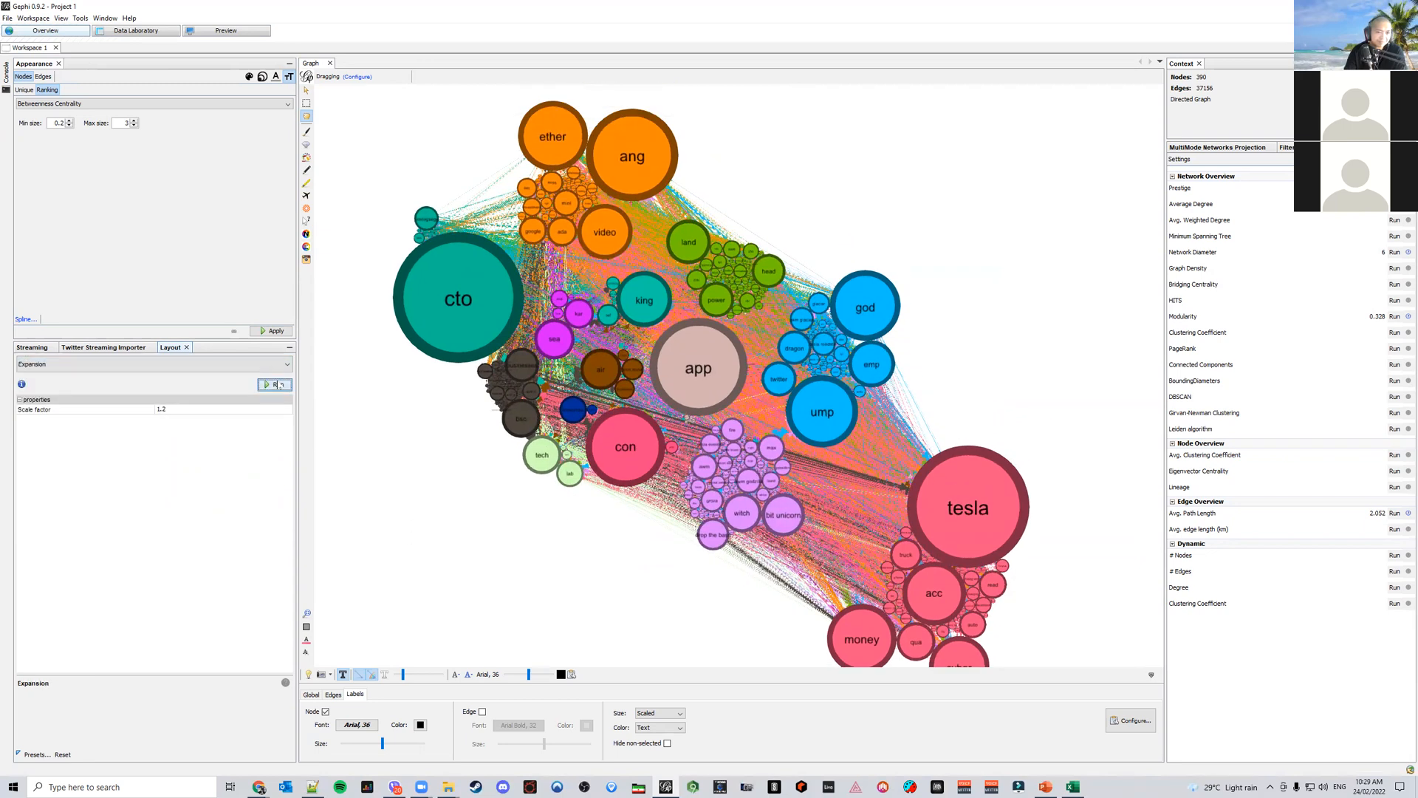
click(277, 384)
Run the Noverlap layout to remove overlapping nodes
click(262, 364)
scroll(204, 431, down, 5)
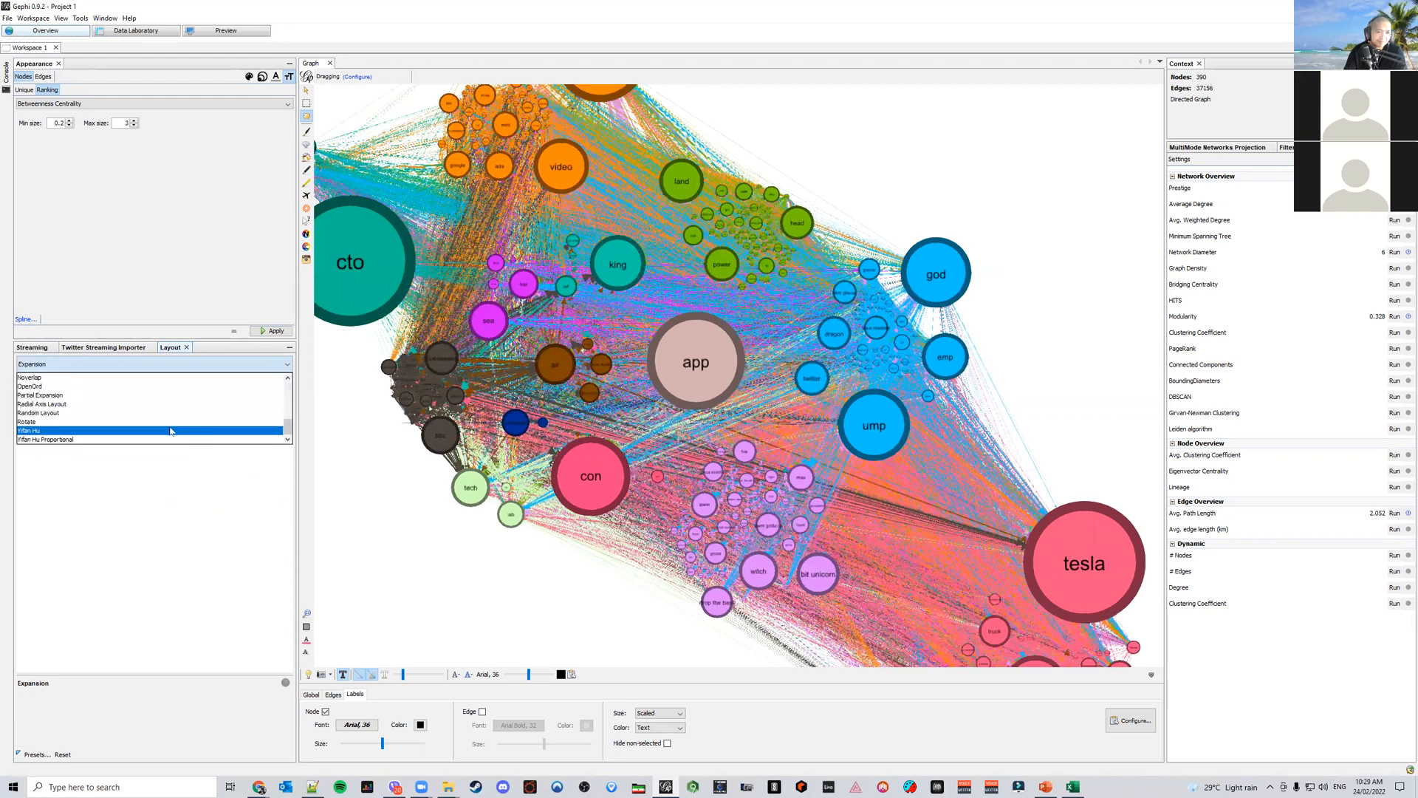
click(152, 378)
click(276, 383)
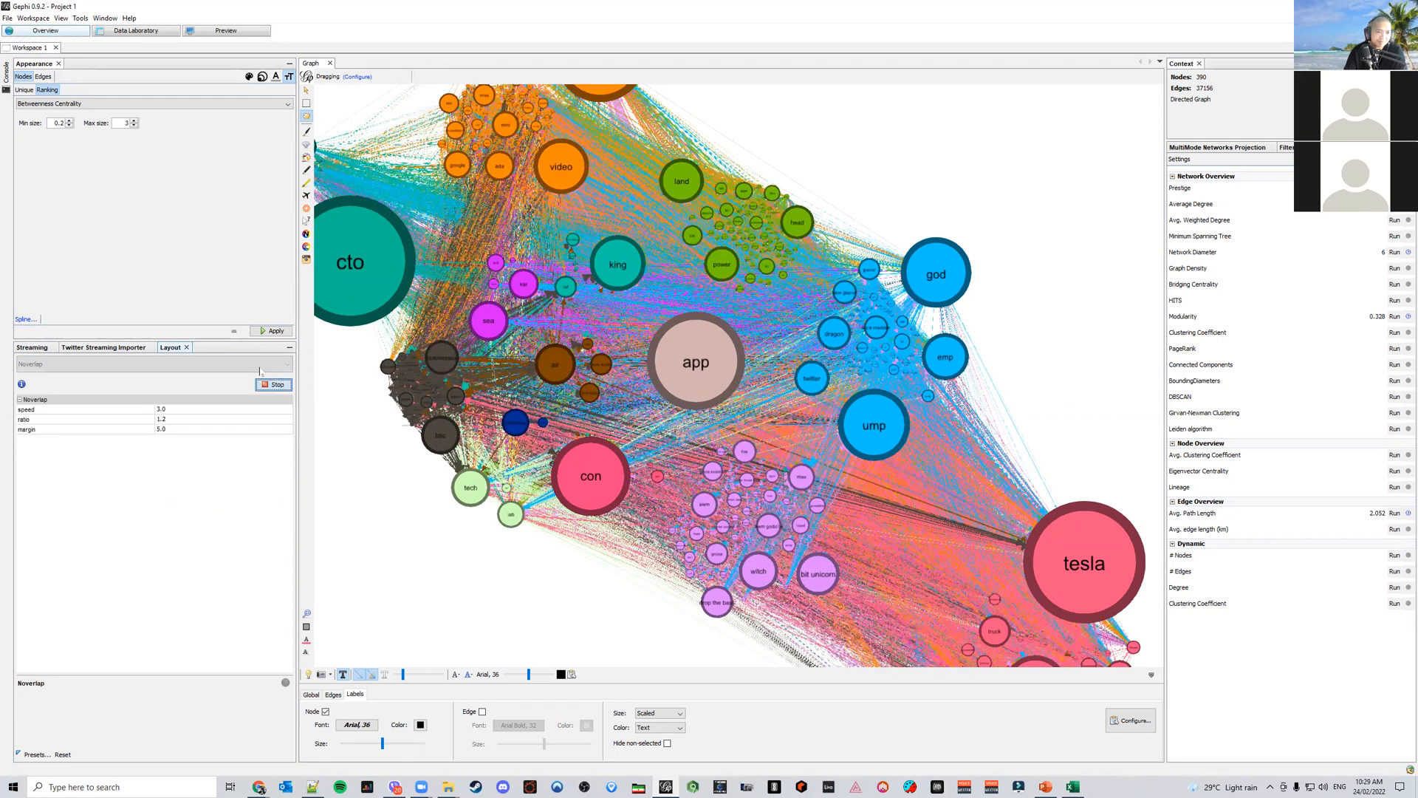
Run the Label Adjust layout to separate overlapping labels
click(262, 364)
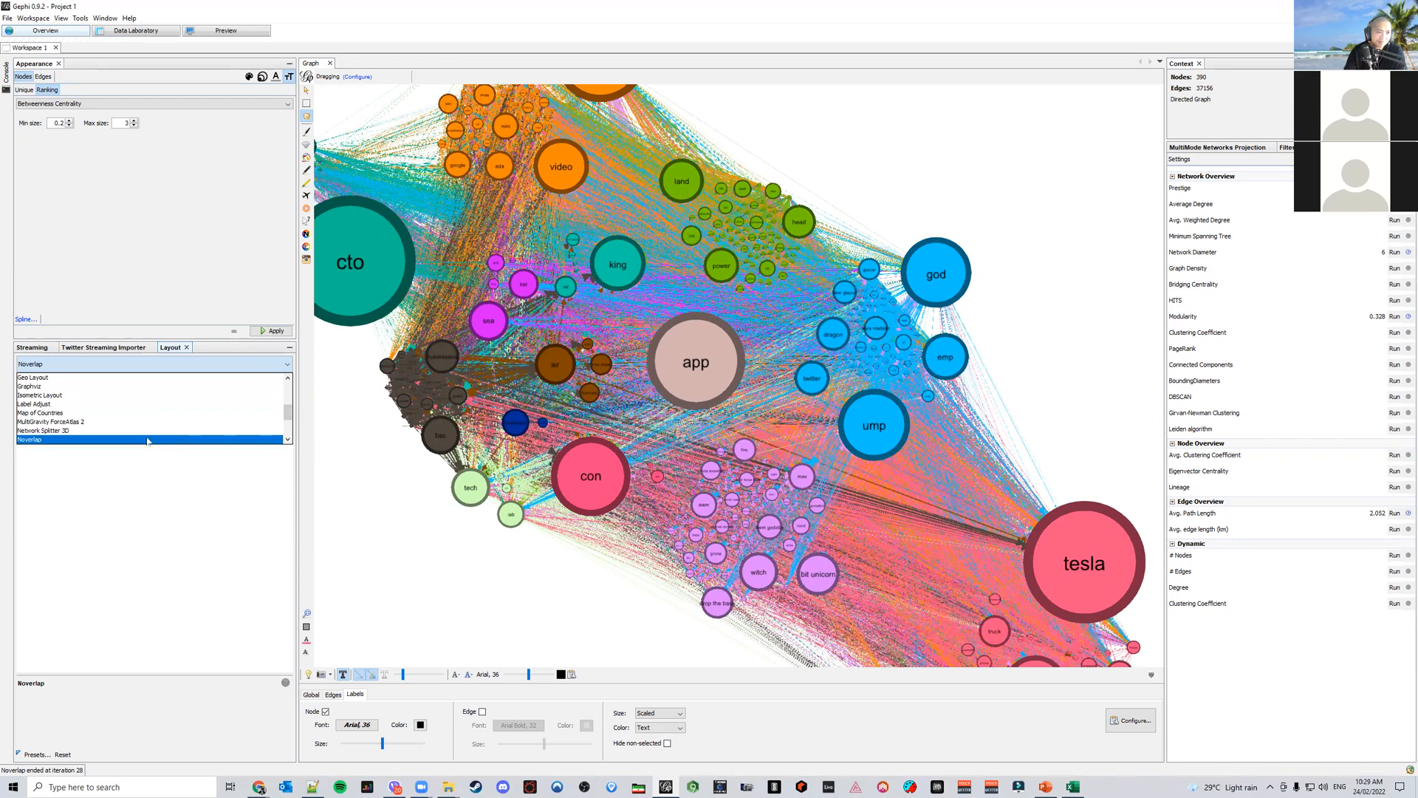
click(155, 404)
click(275, 385)
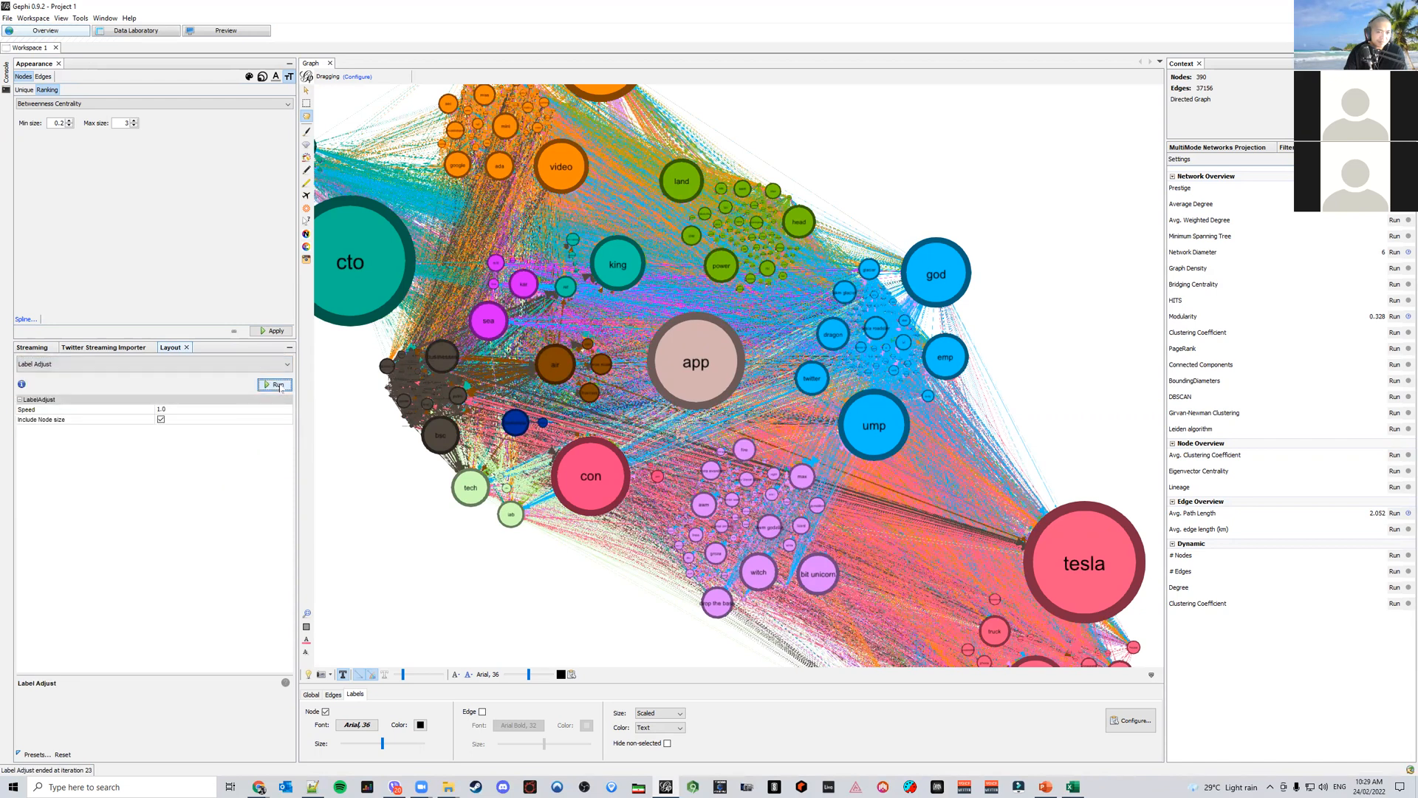
In the preview settings, enable Rescale weight and Show Labels, and disable proportional label size
click(249, 32)
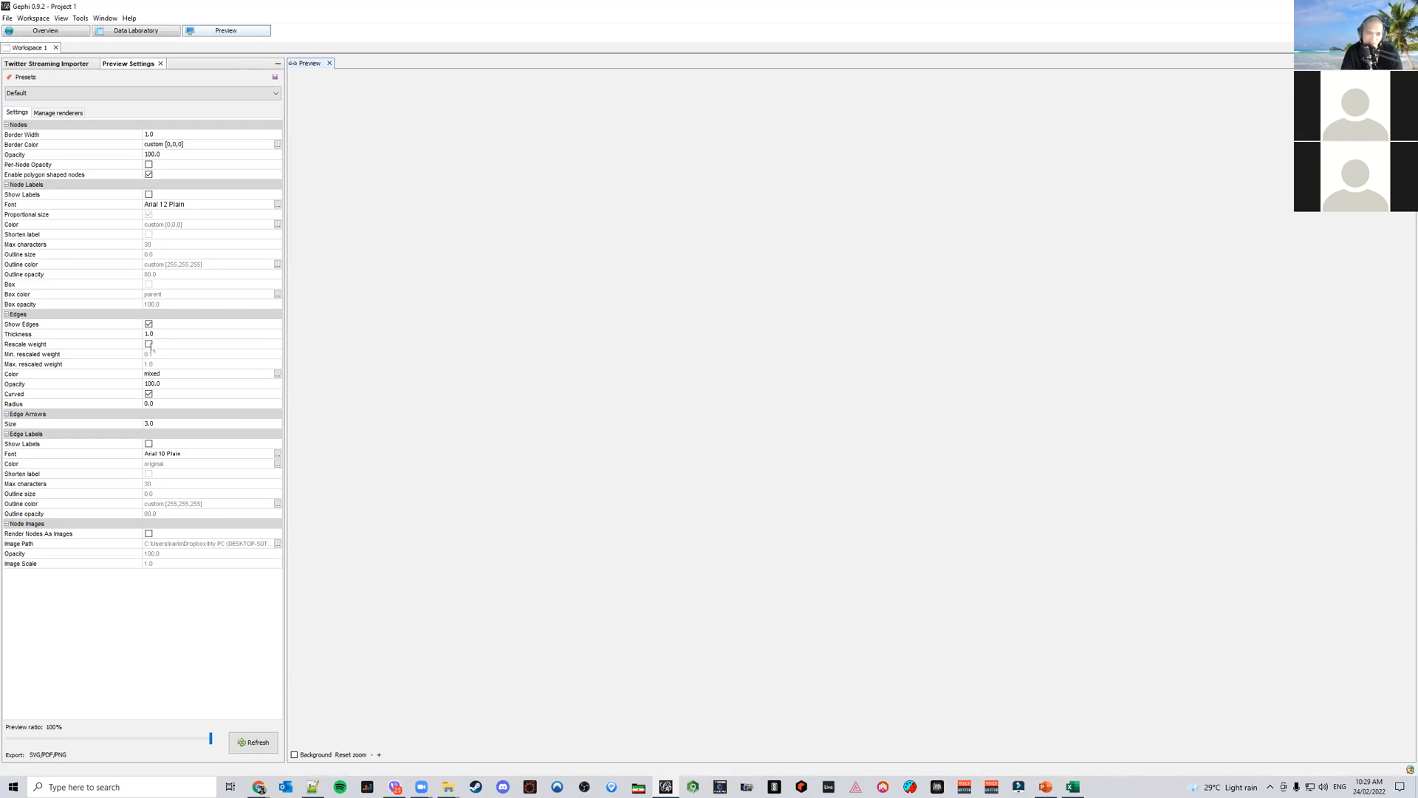
click(149, 345)
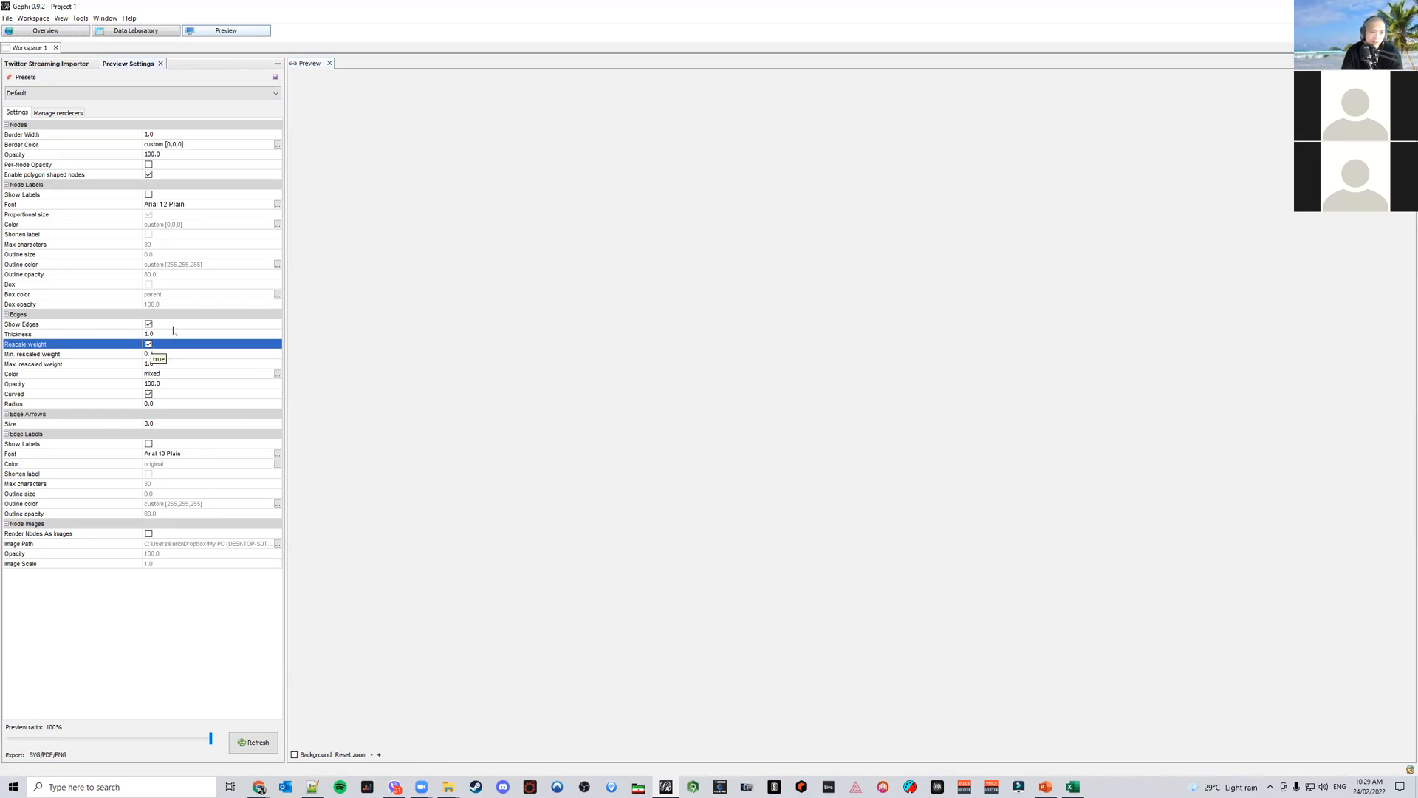
click(148, 195)
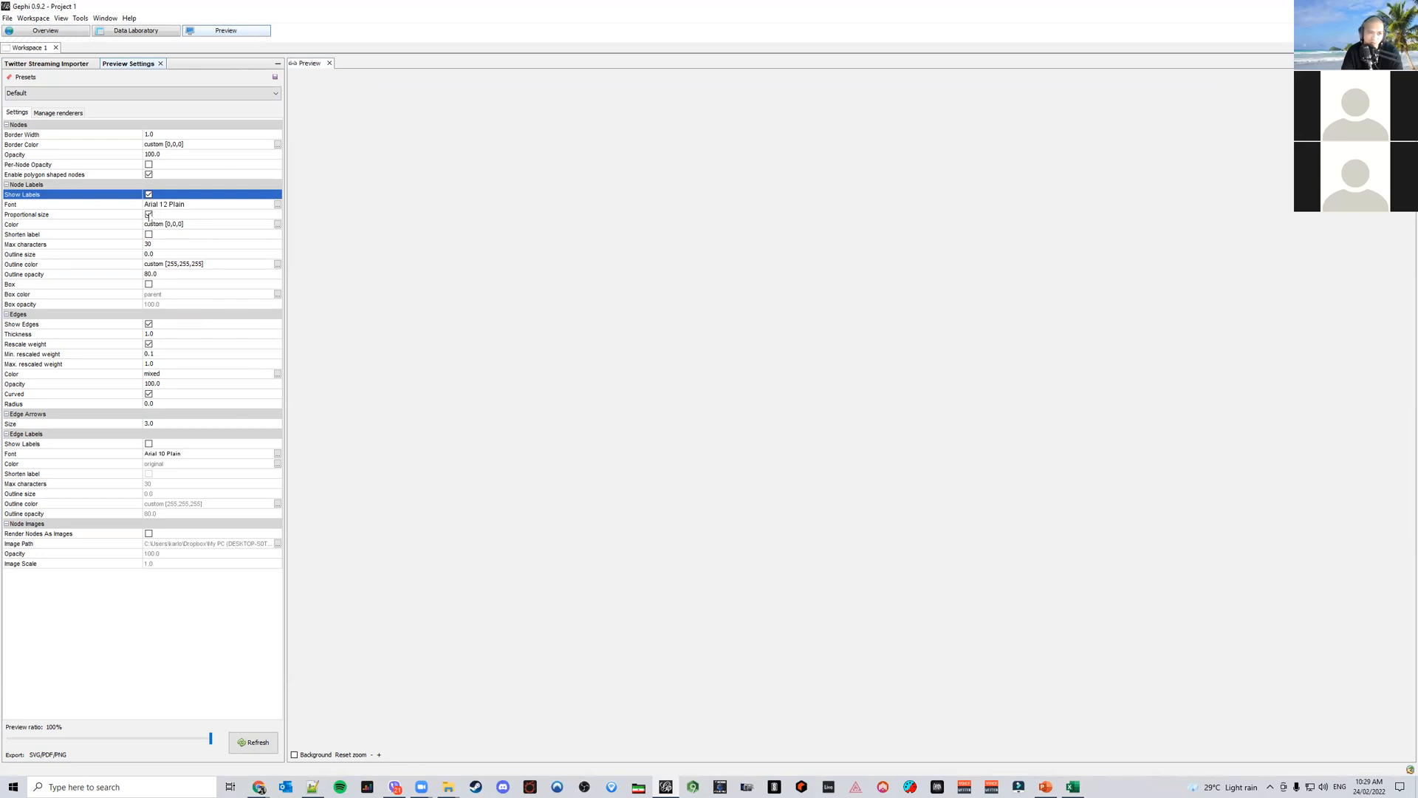
click(149, 215)
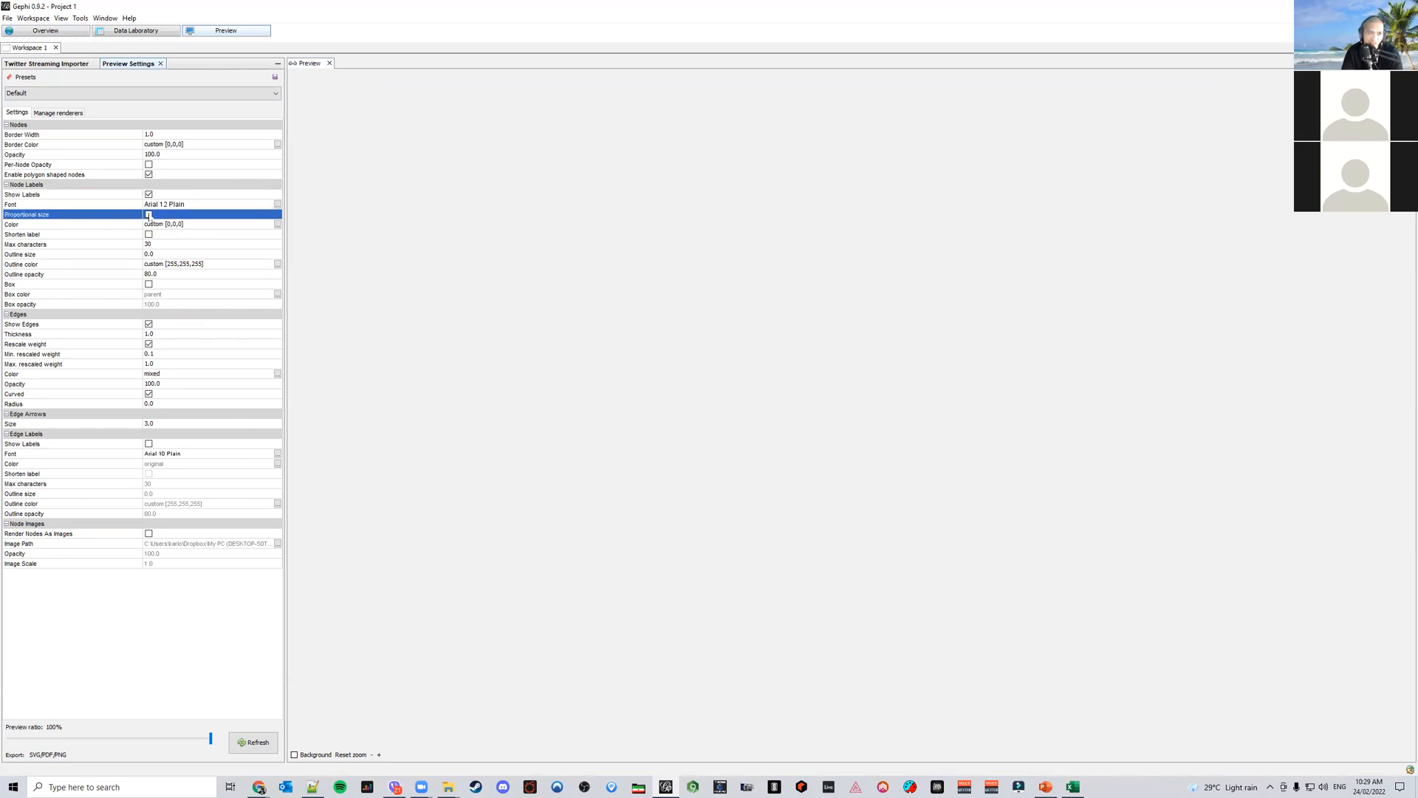
Set the preview node label font to Arial, size 36
click(278, 205)
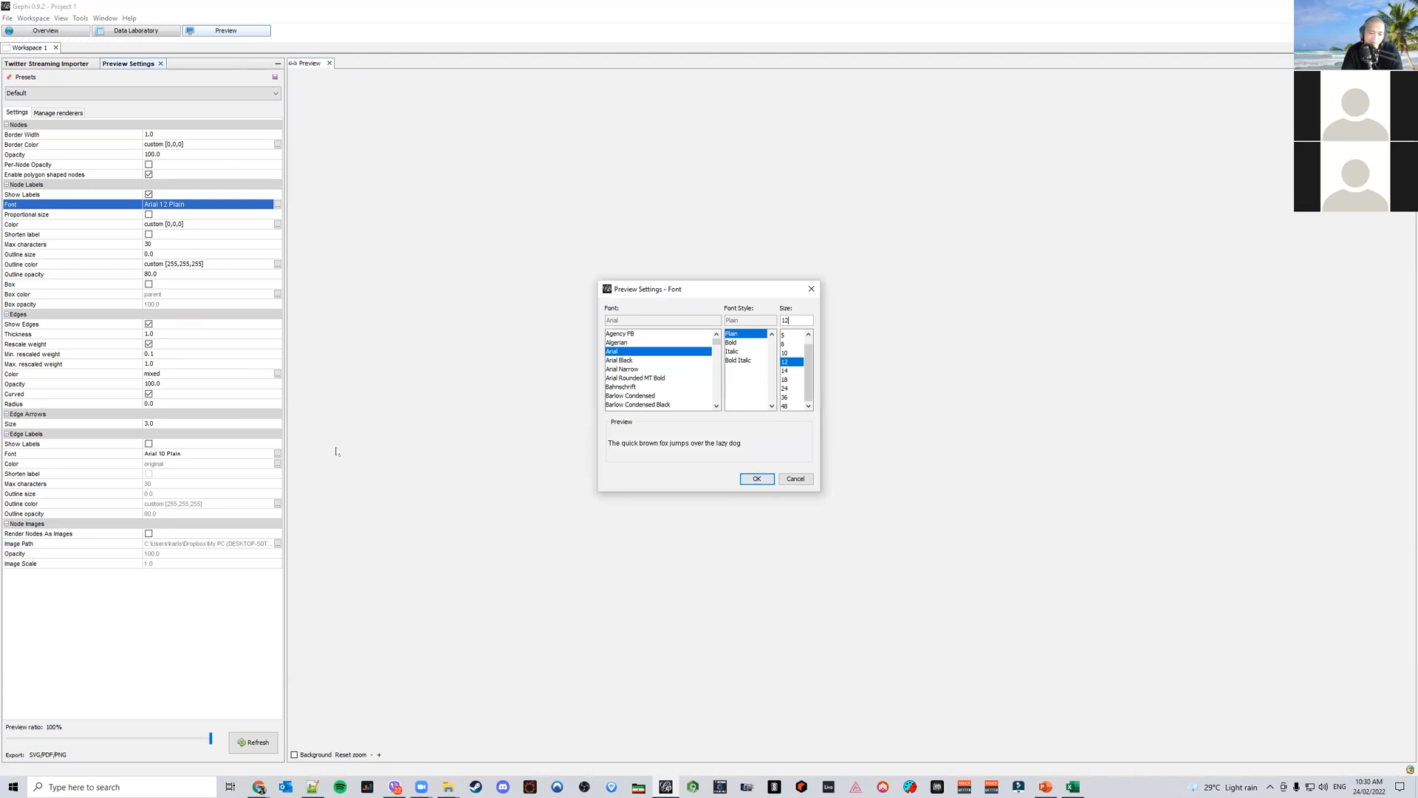
click(786, 397)
click(757, 478)
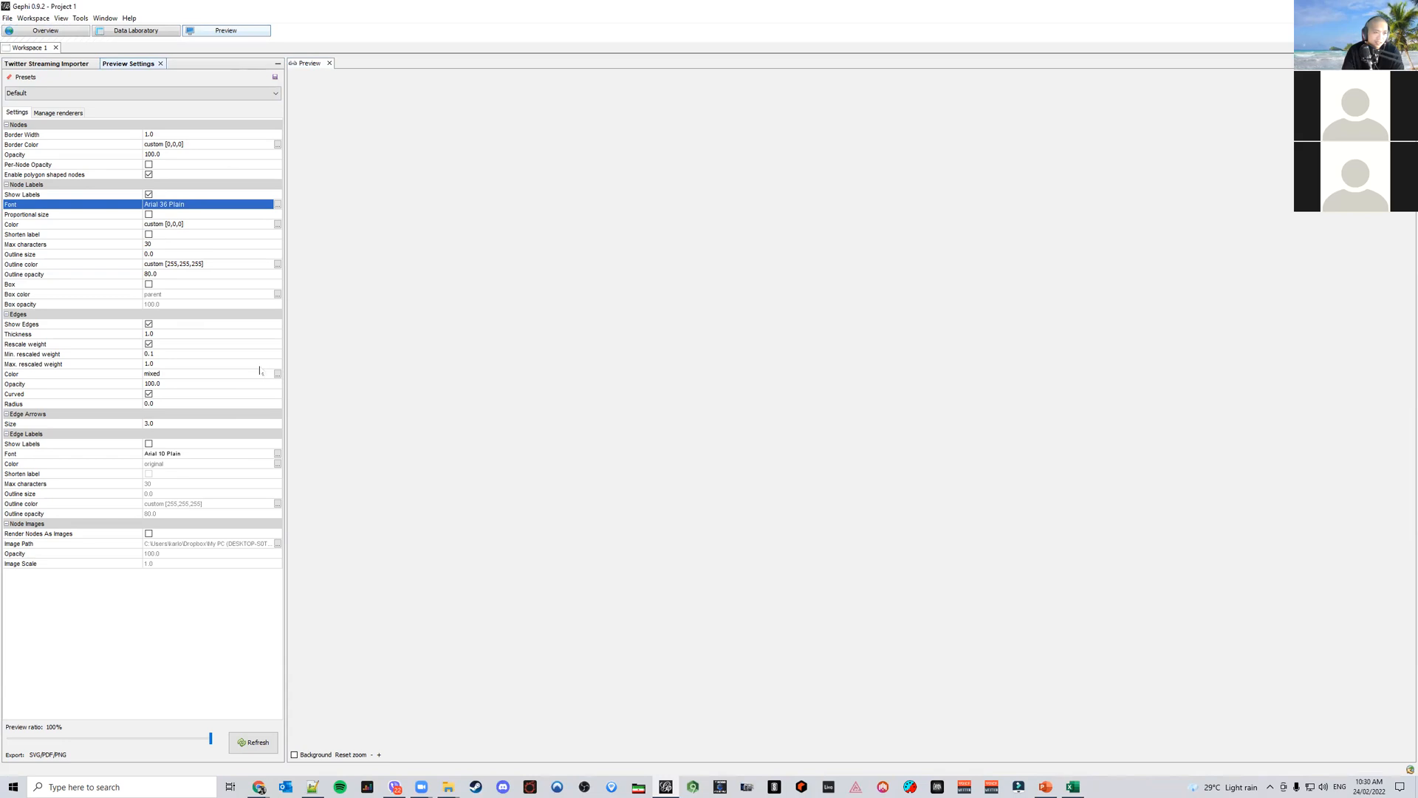
click(149, 394)
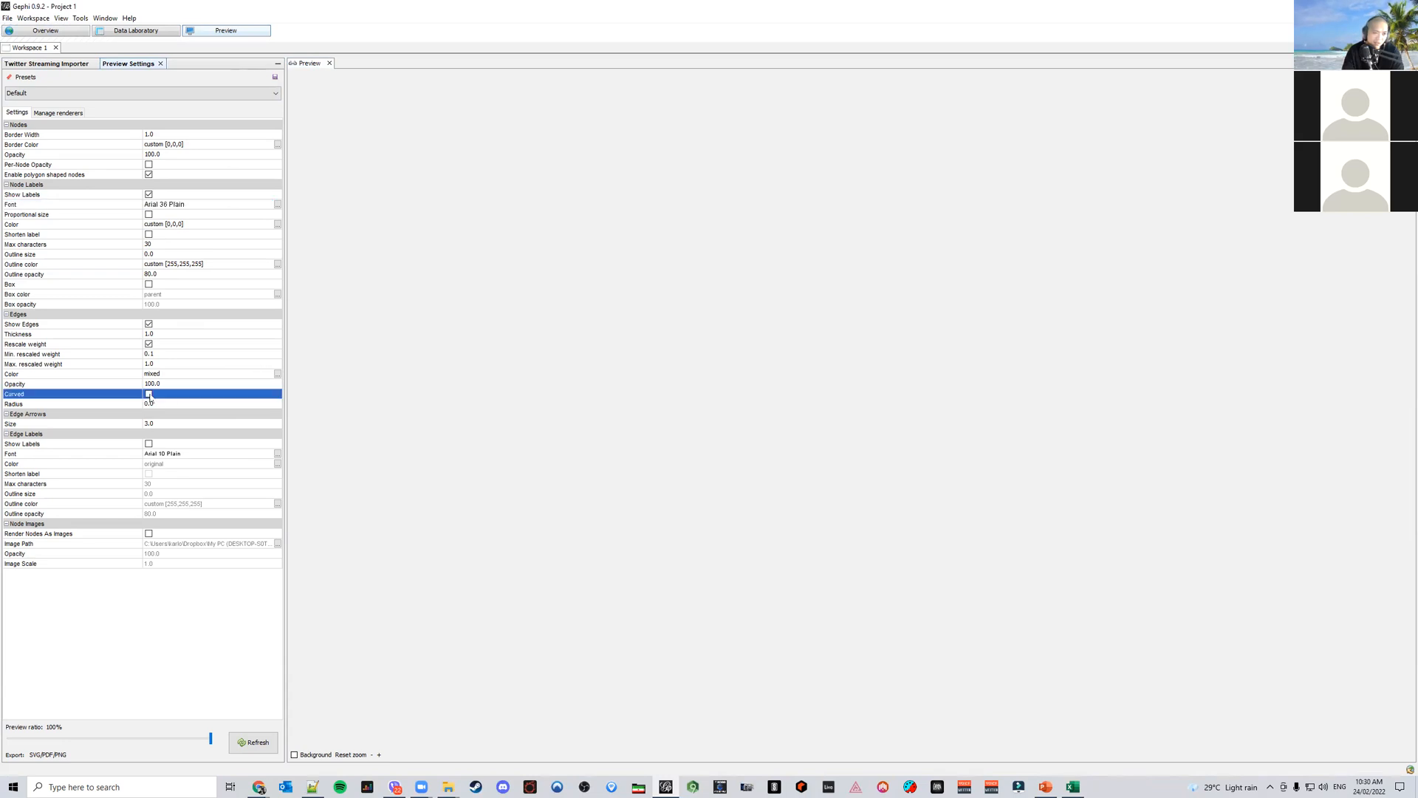
Switch to PowerPoint to view the reference network map slide, return to Gephi and refresh the preview
click(1046, 787)
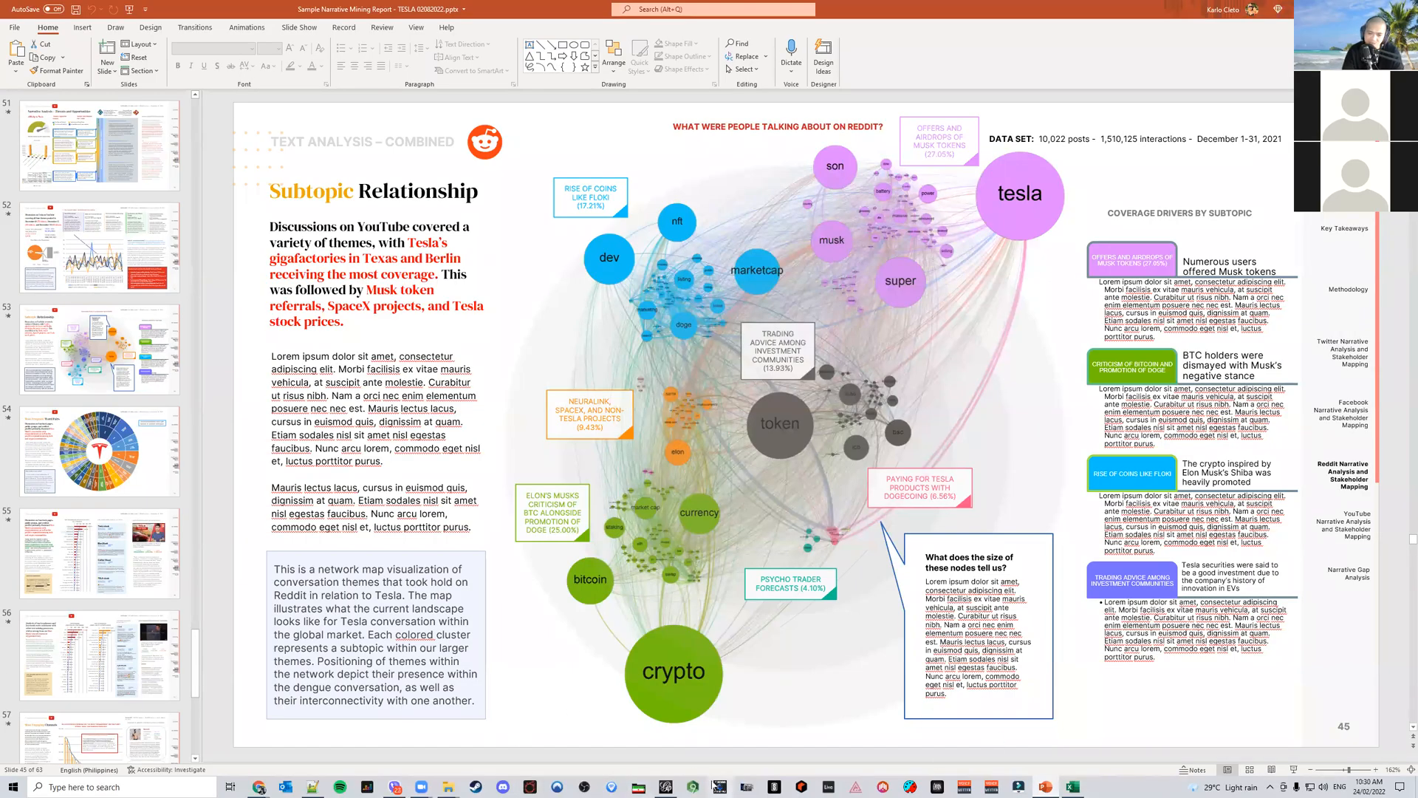
click(665, 787)
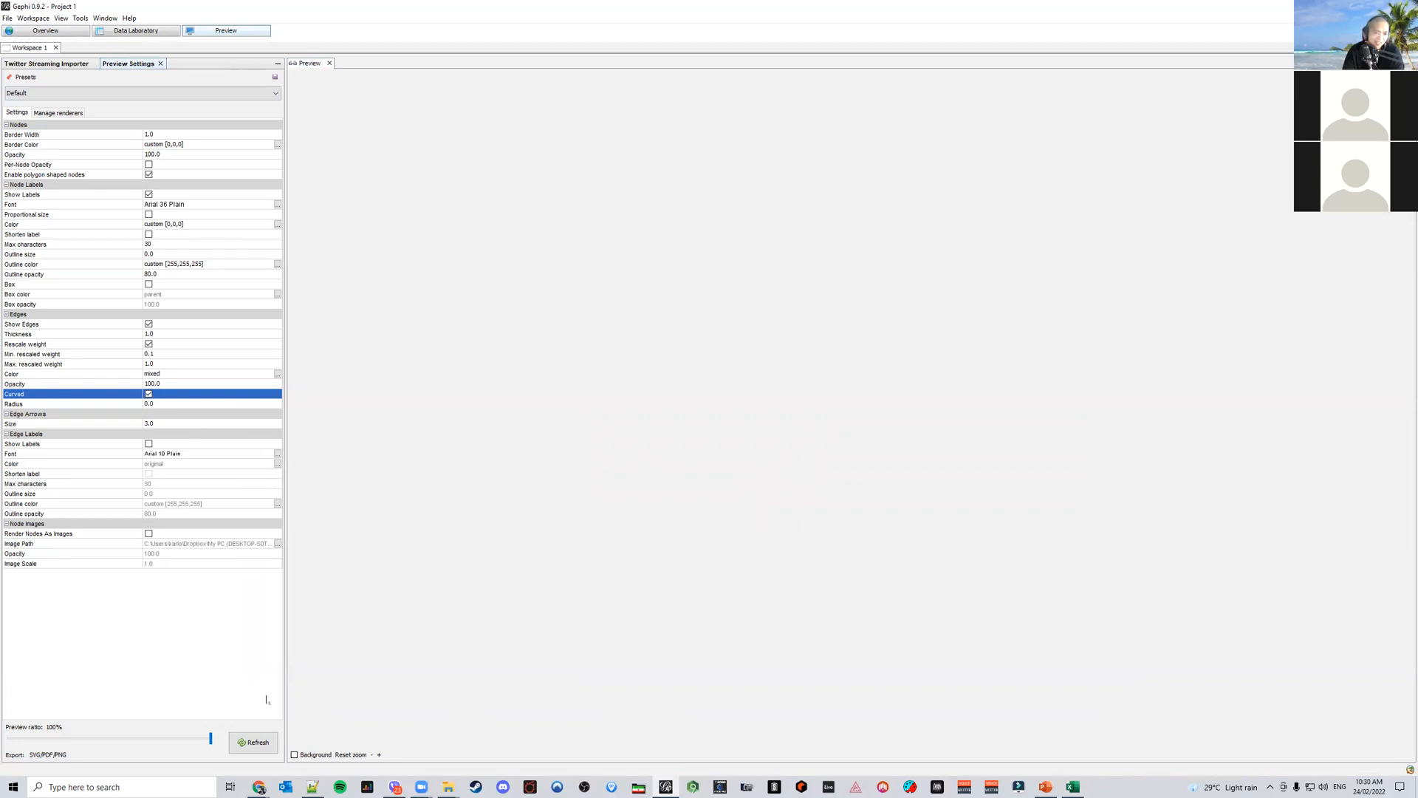
click(254, 736)
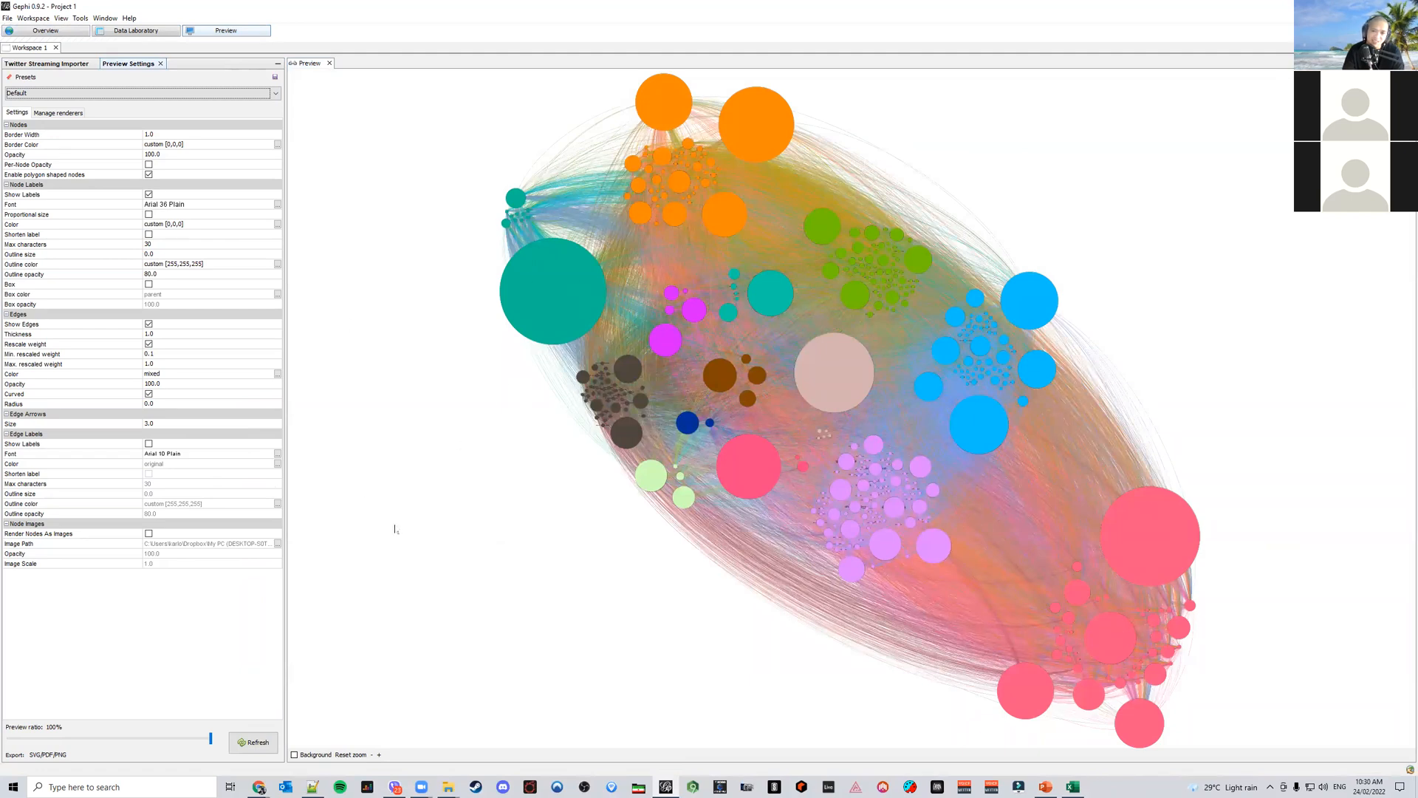
Move the Default node labels renderer to the top of the render order and refresh the preview
click(69, 113)
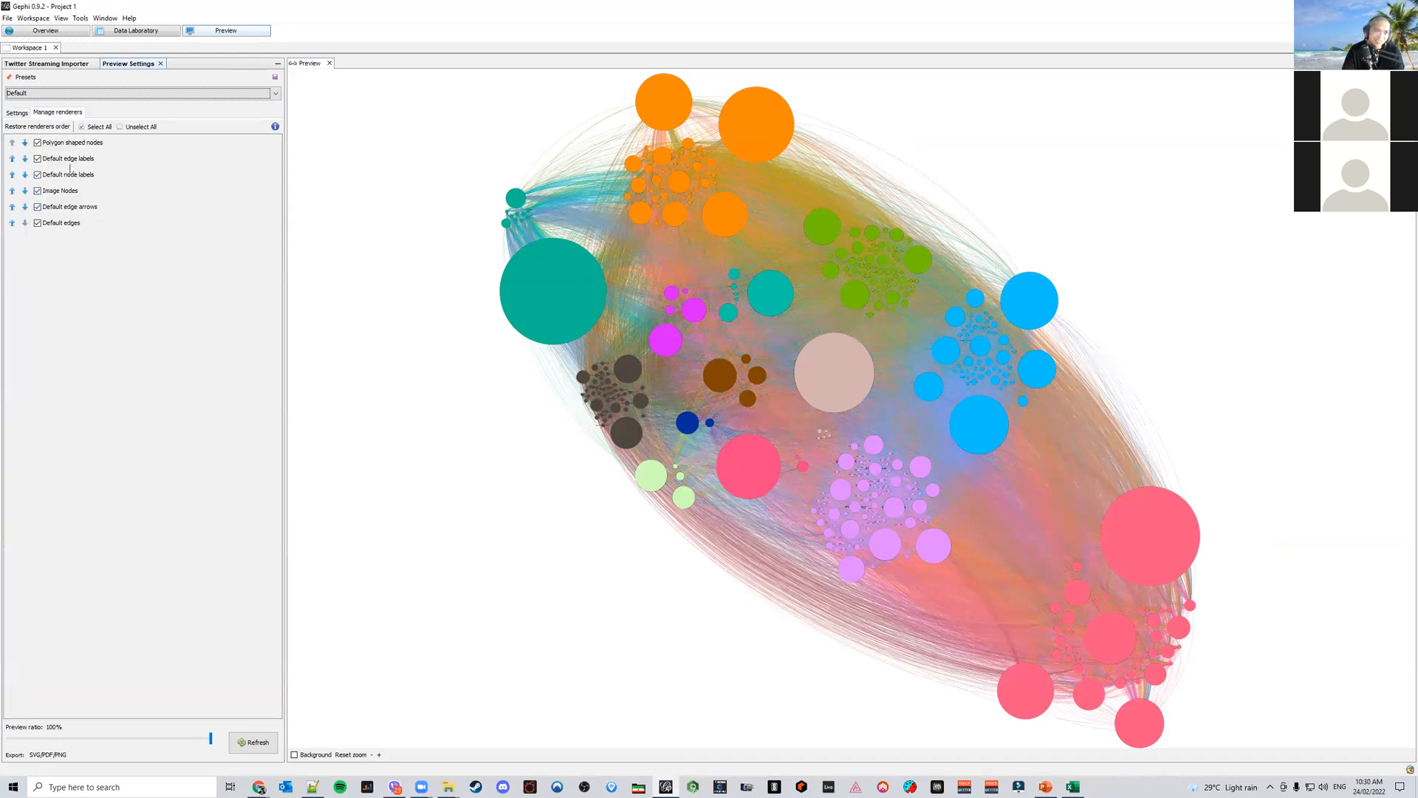
click(12, 176)
click(12, 158)
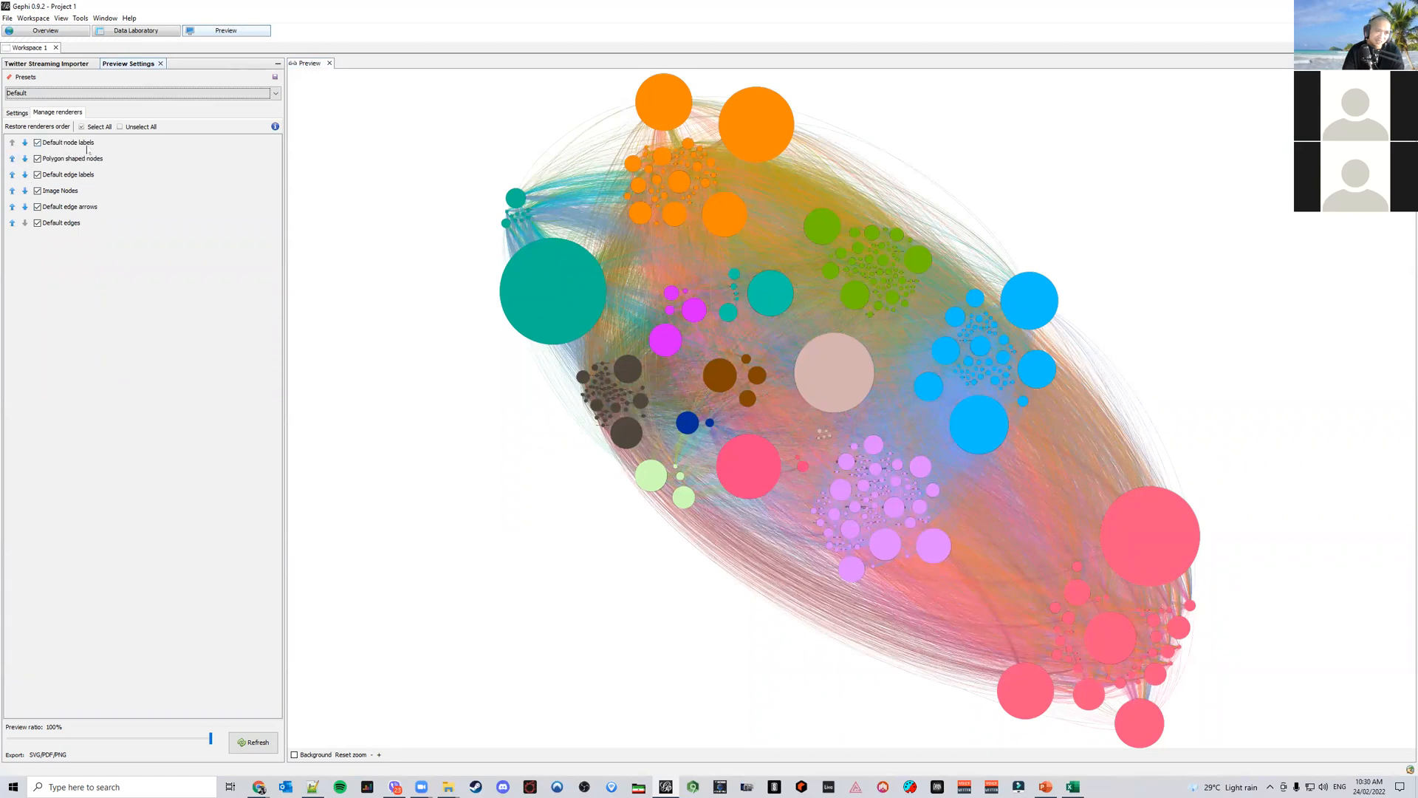
click(17, 112)
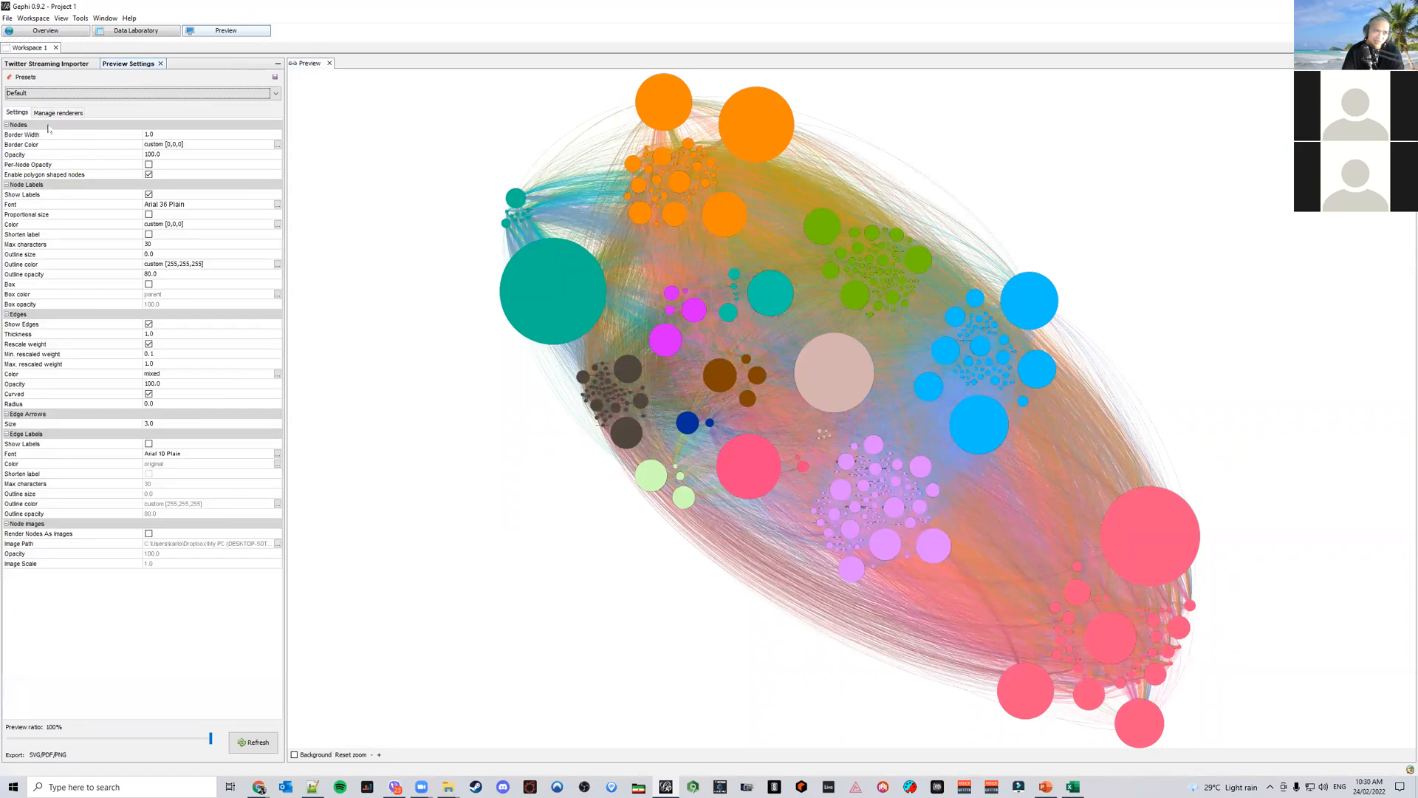
click(258, 743)
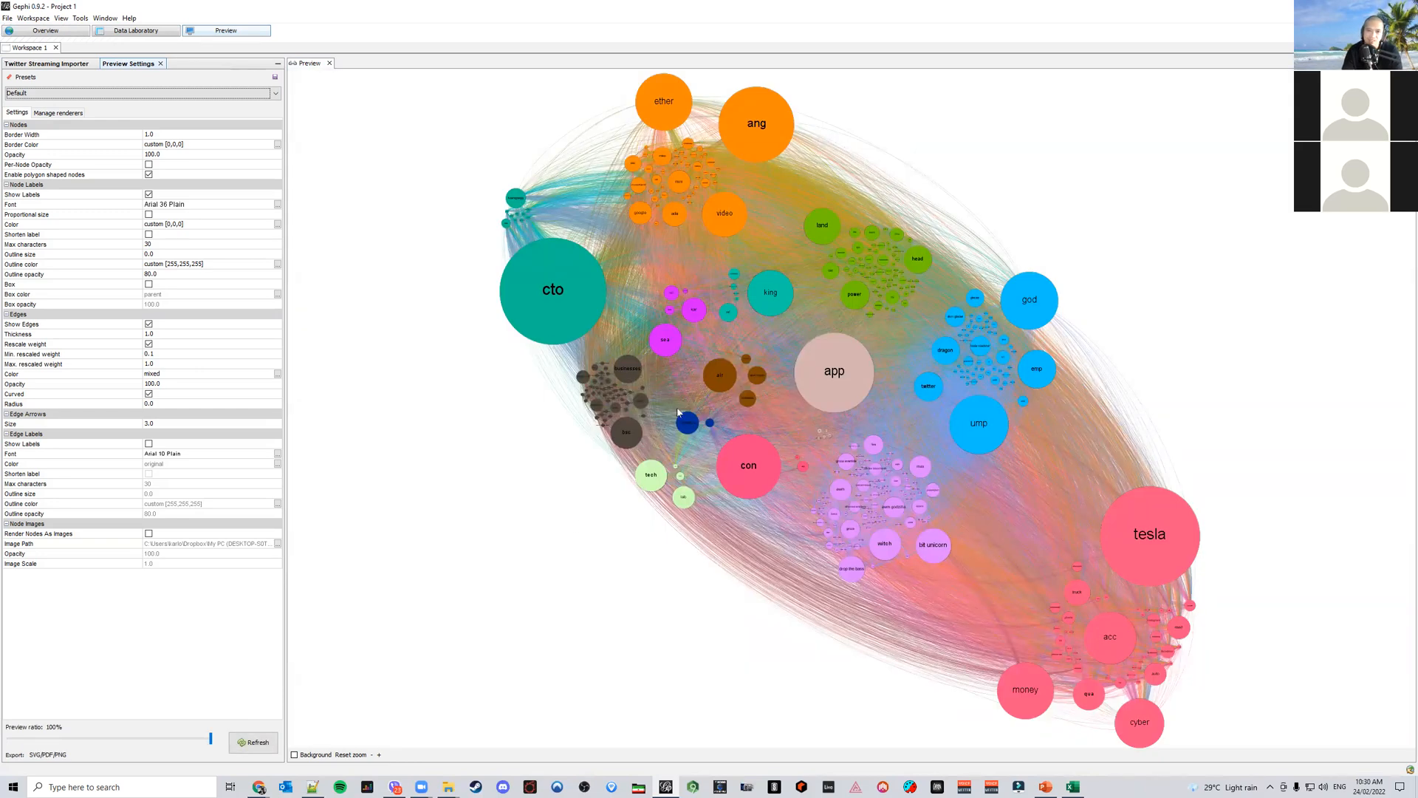
Set the preview node label font size to 42 and refresh the preview
click(279, 205)
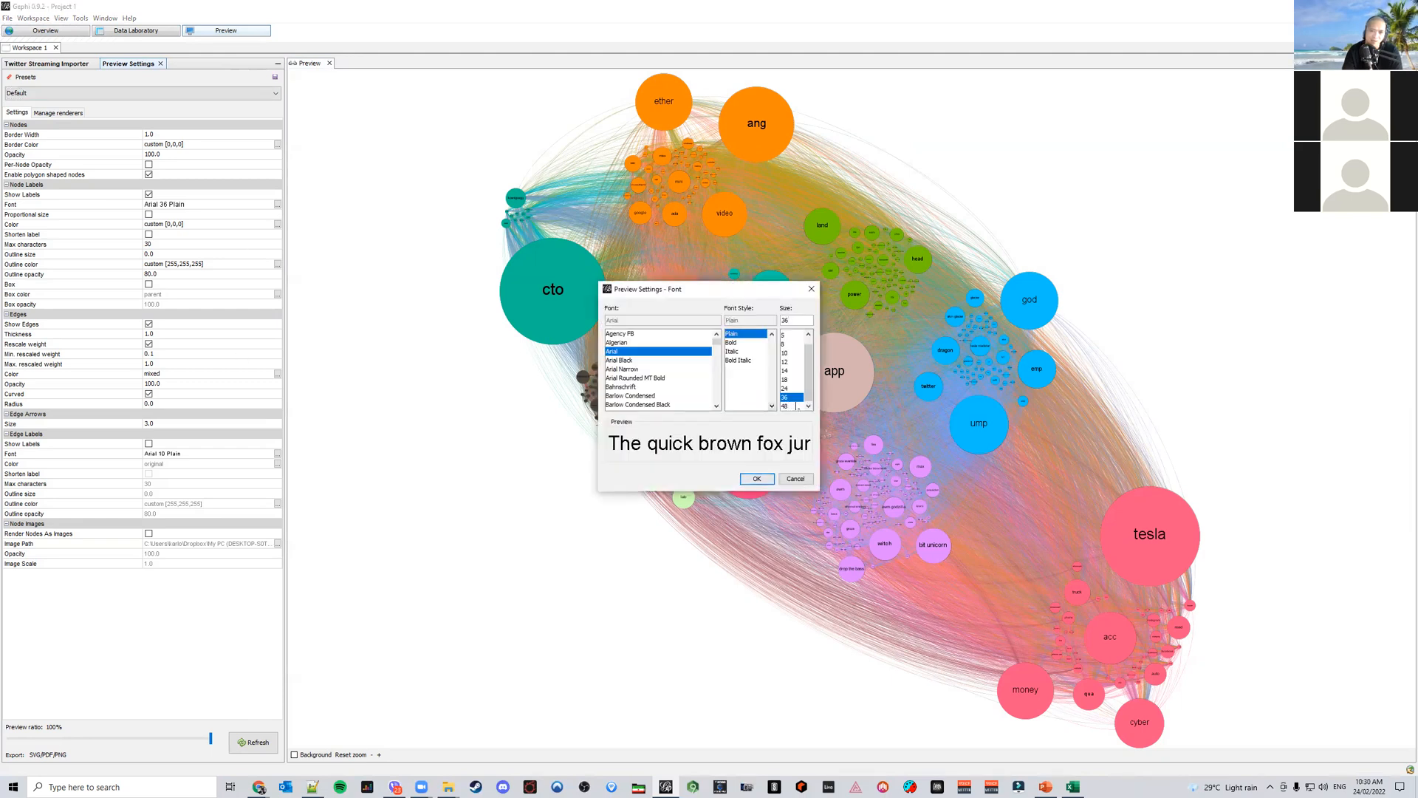
drag(796, 321, 764, 311)
text(42)
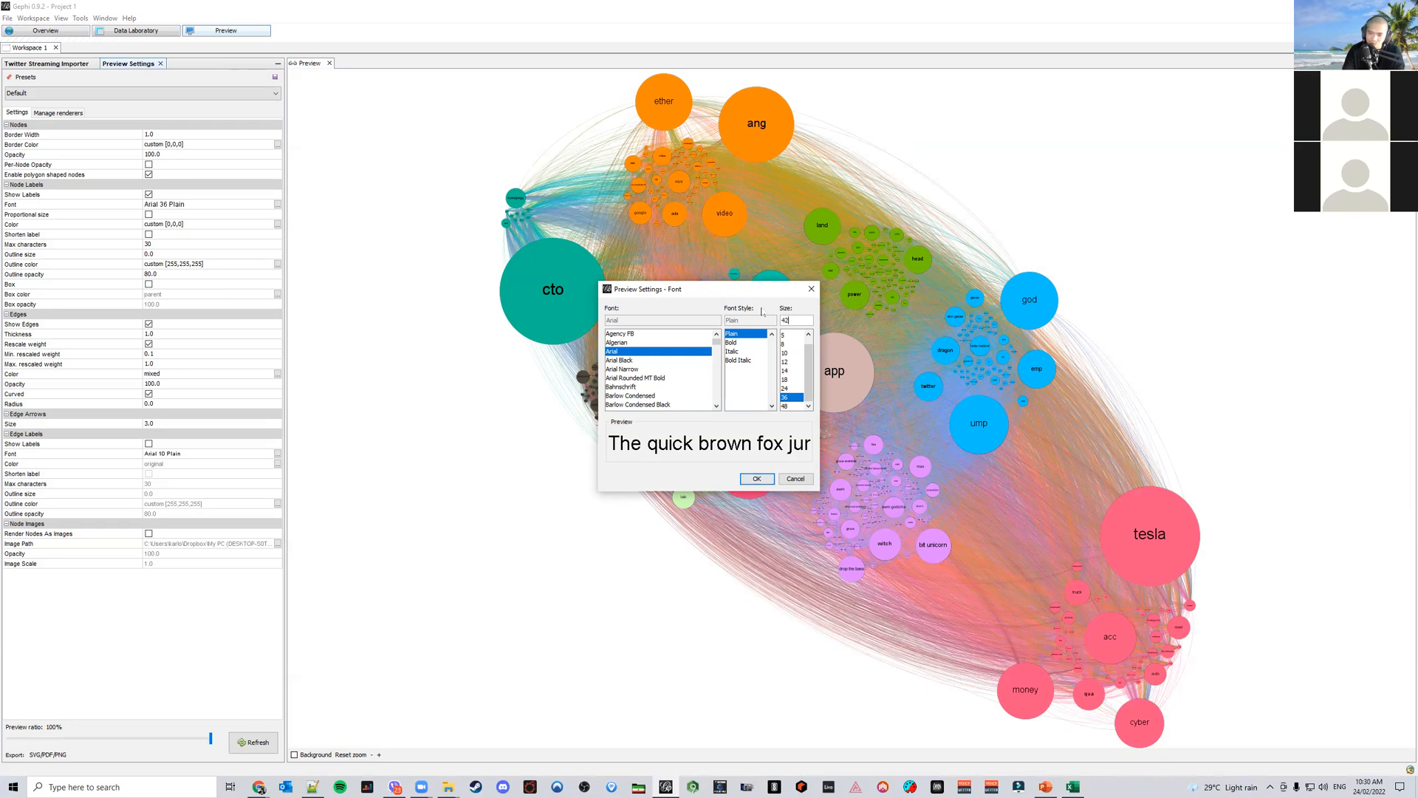
key(Return)
click(277, 737)
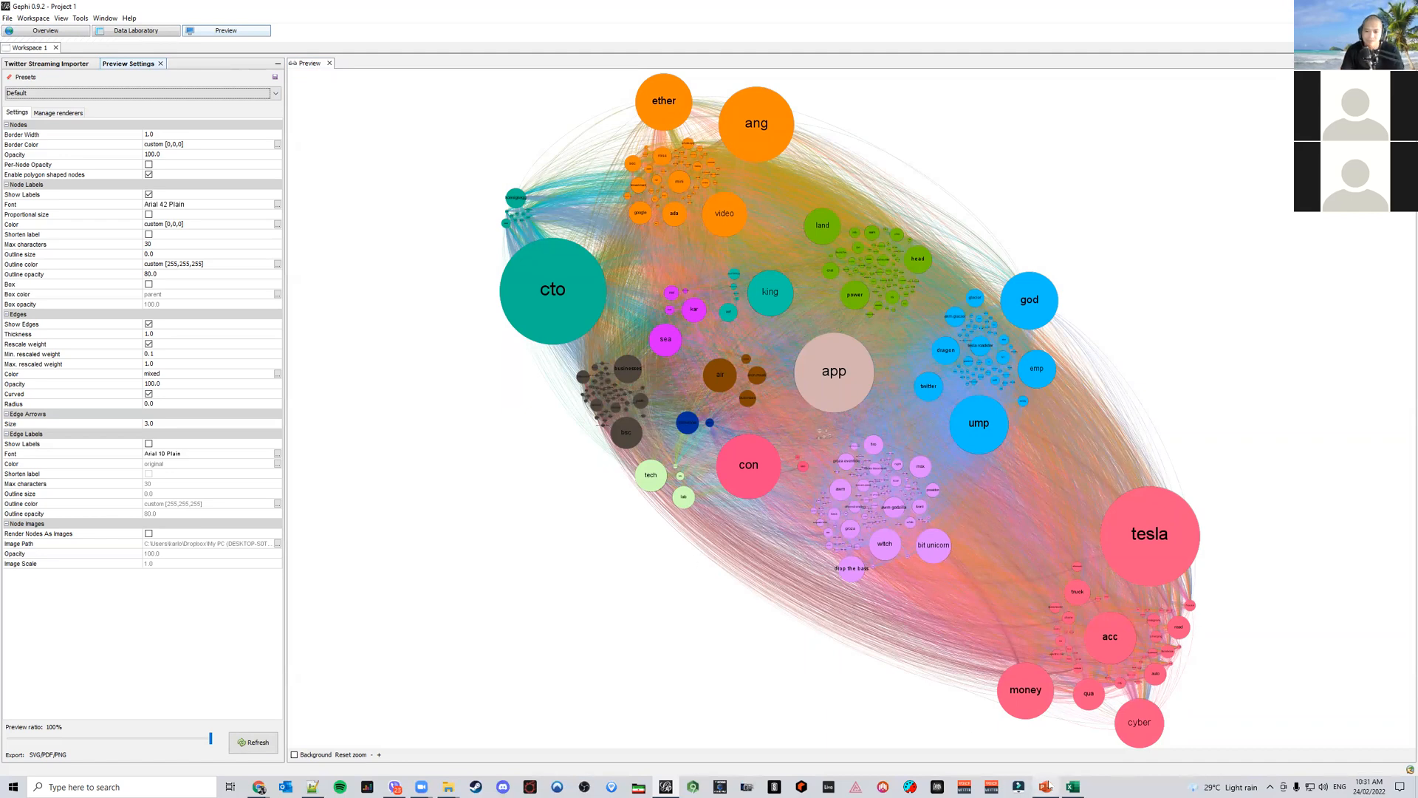
Check the reference slide in PowerPoint, then set the preview node label font size to 40
click(1045, 787)
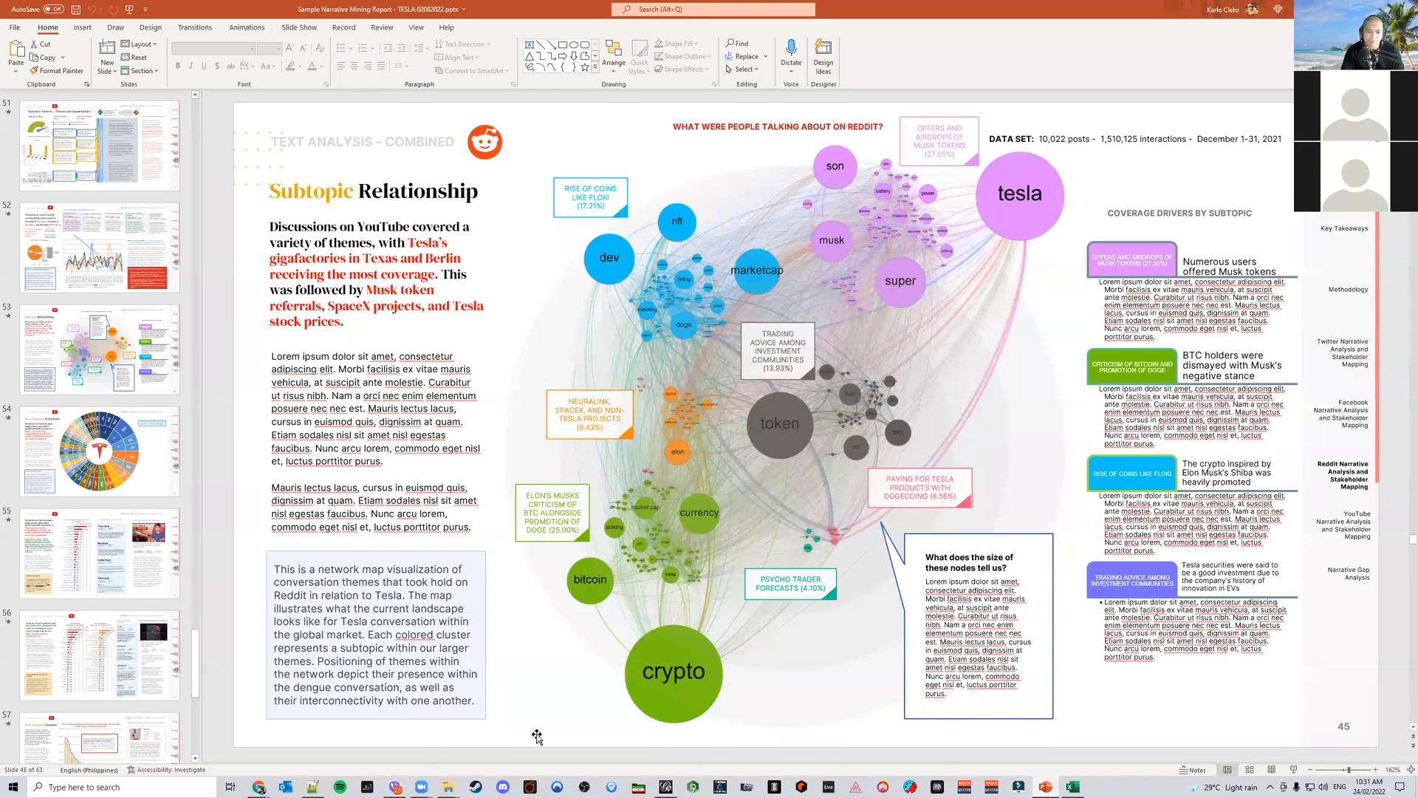
click(667, 787)
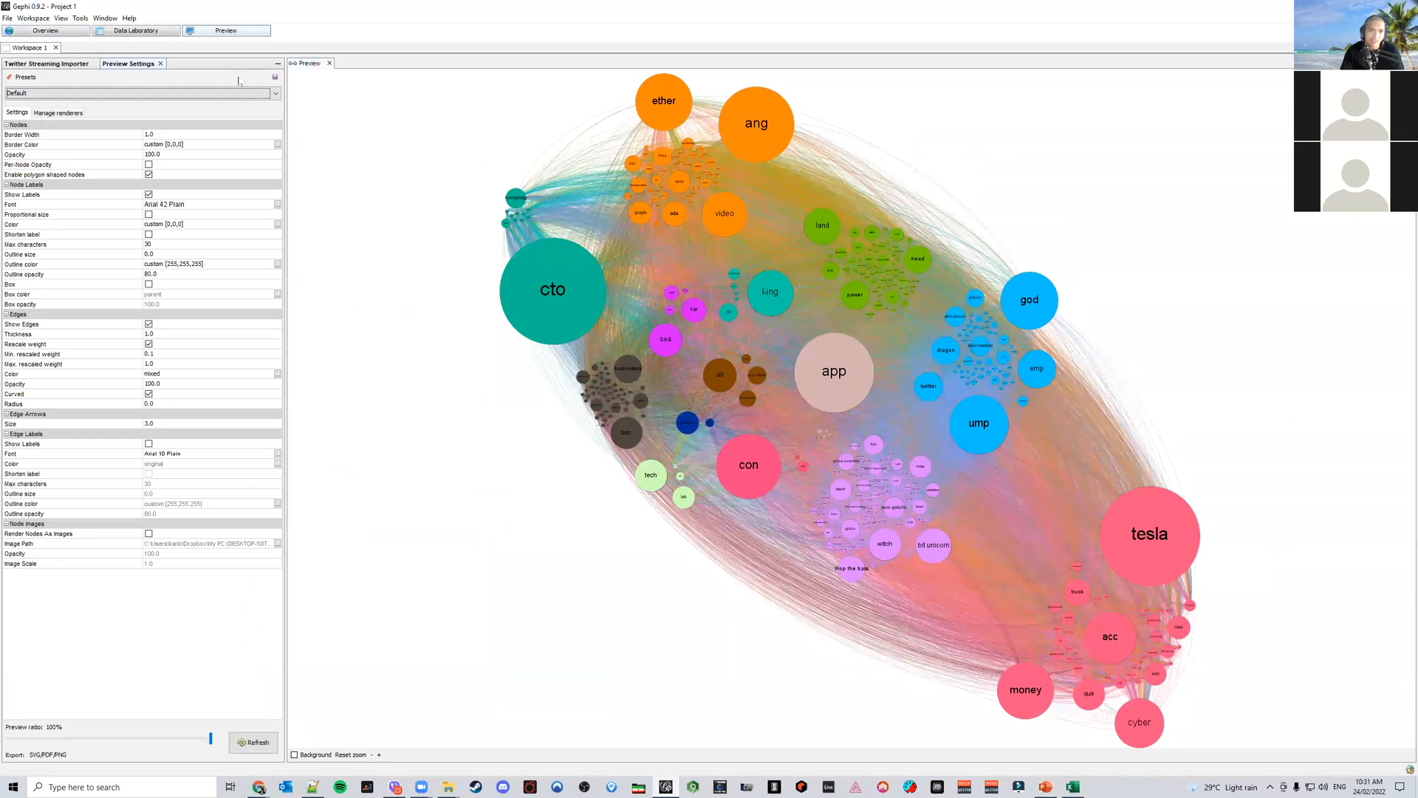
click(278, 204)
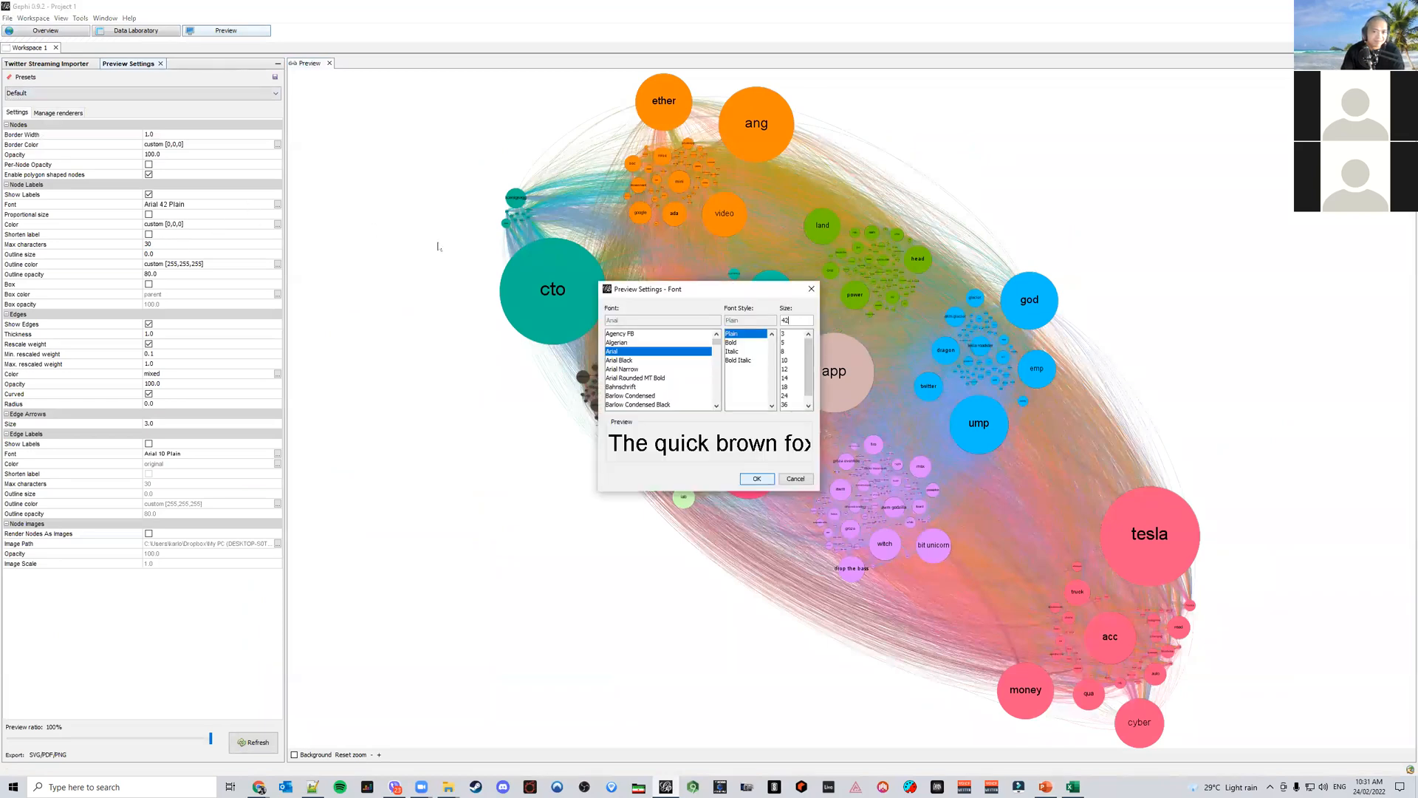
double_click(780, 319)
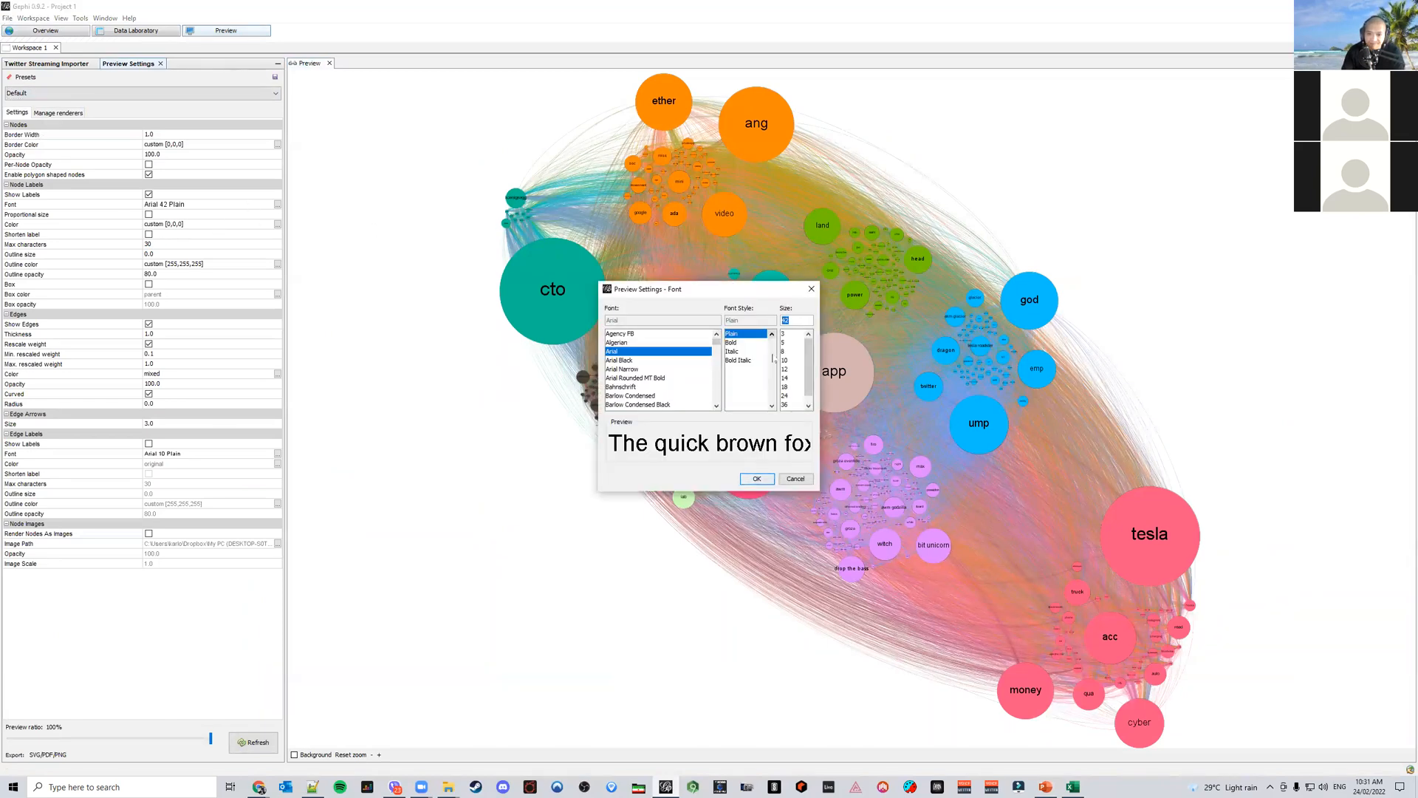
click(809, 406)
click(791, 408)
click(757, 478)
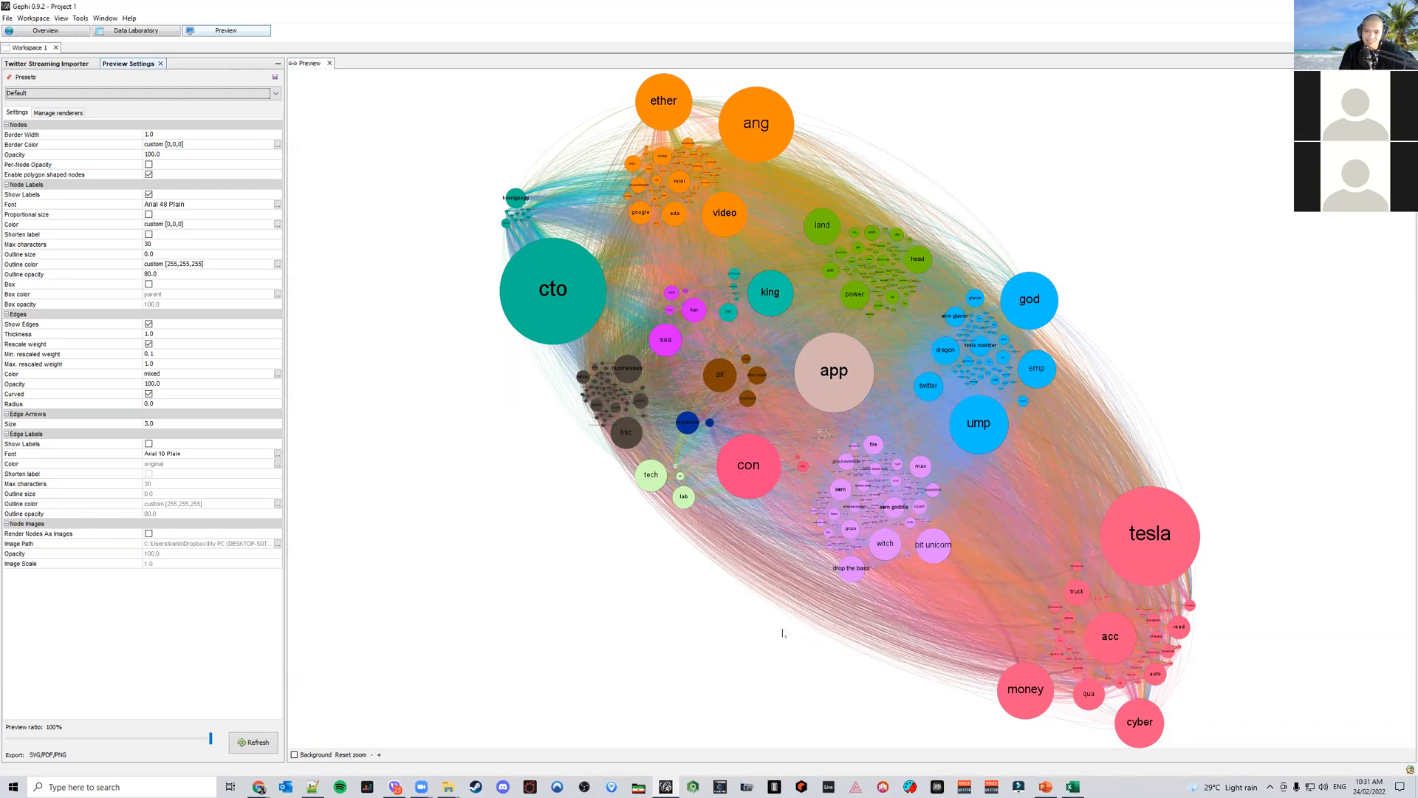
Switch to PowerPoint and the corpus spreadsheet to compare, then return to Gephi
click(1045, 785)
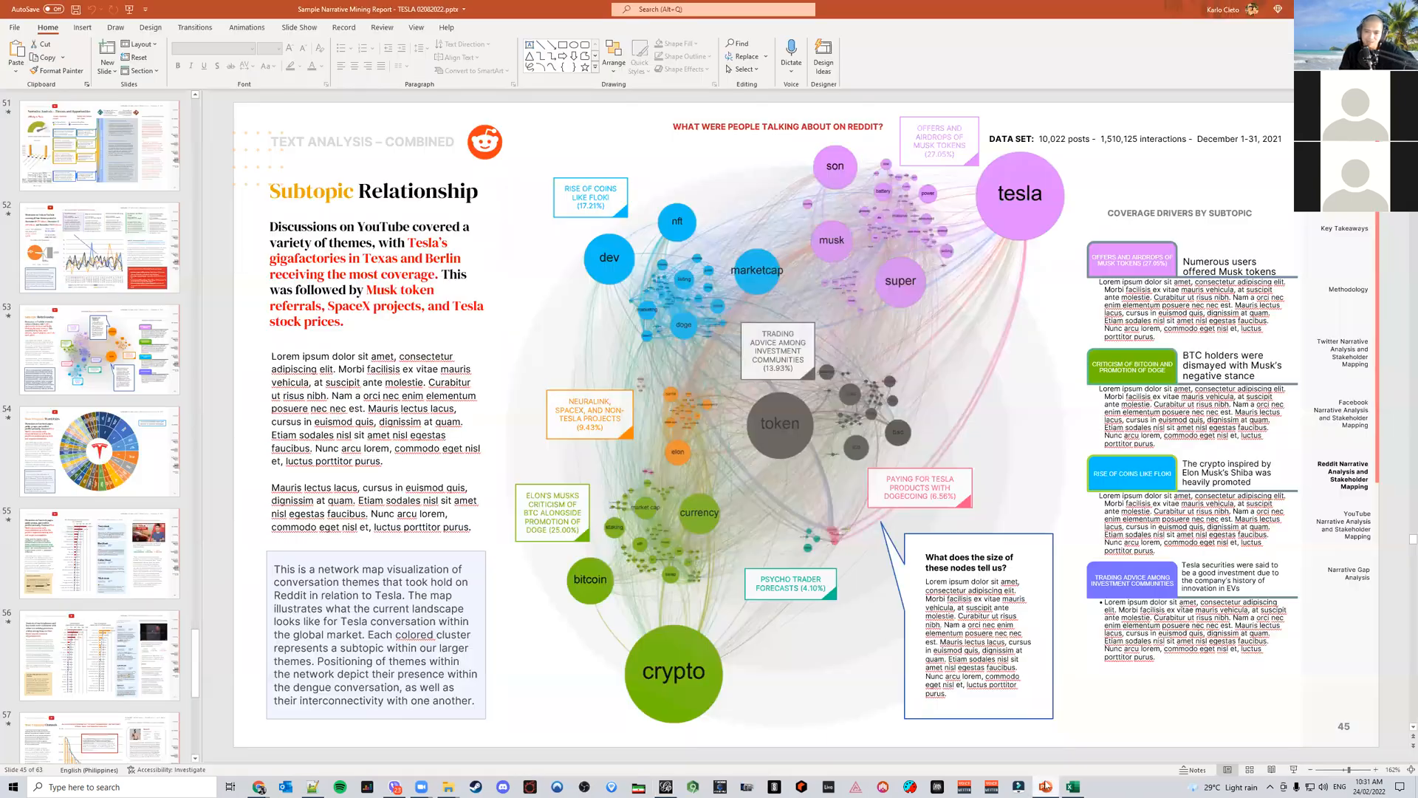
click(1074, 785)
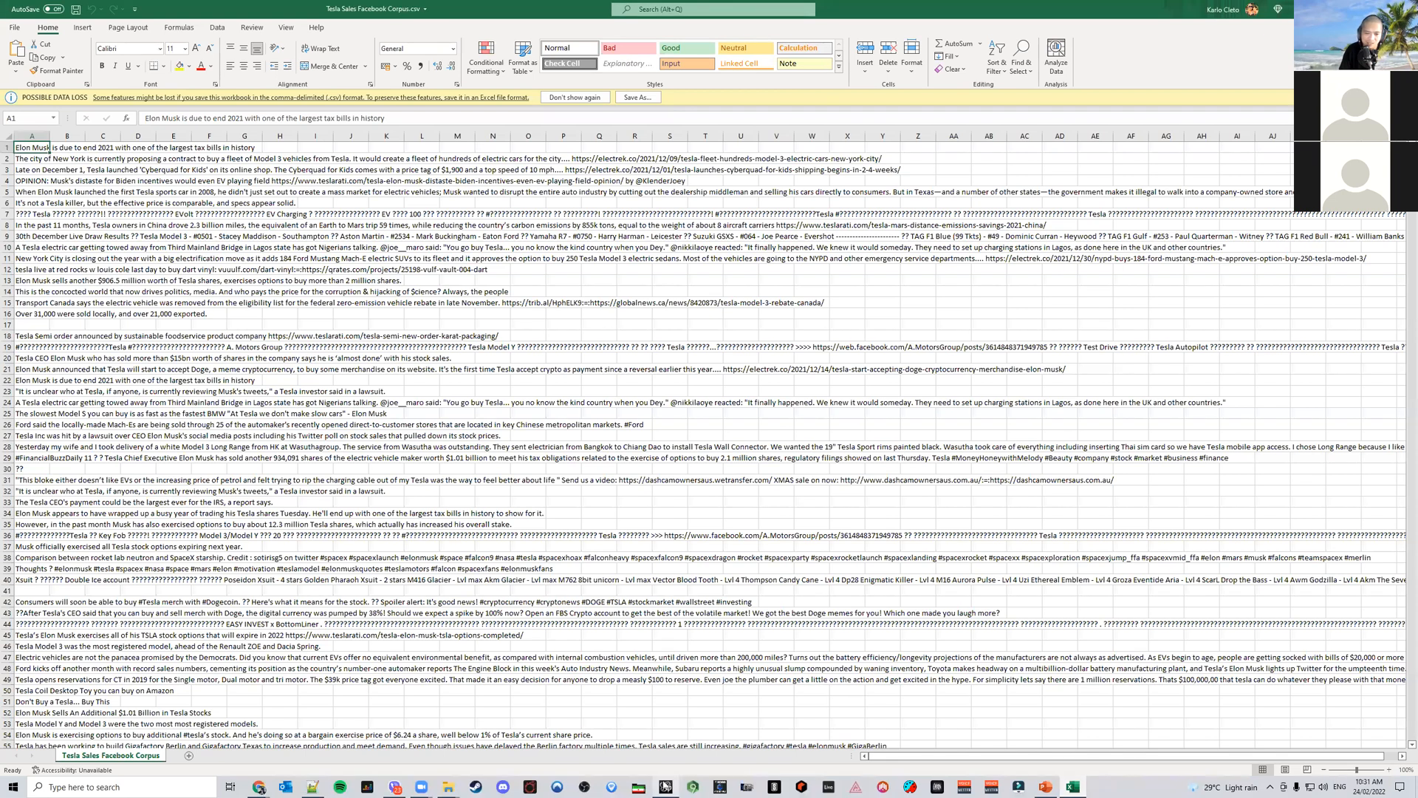
click(695, 786)
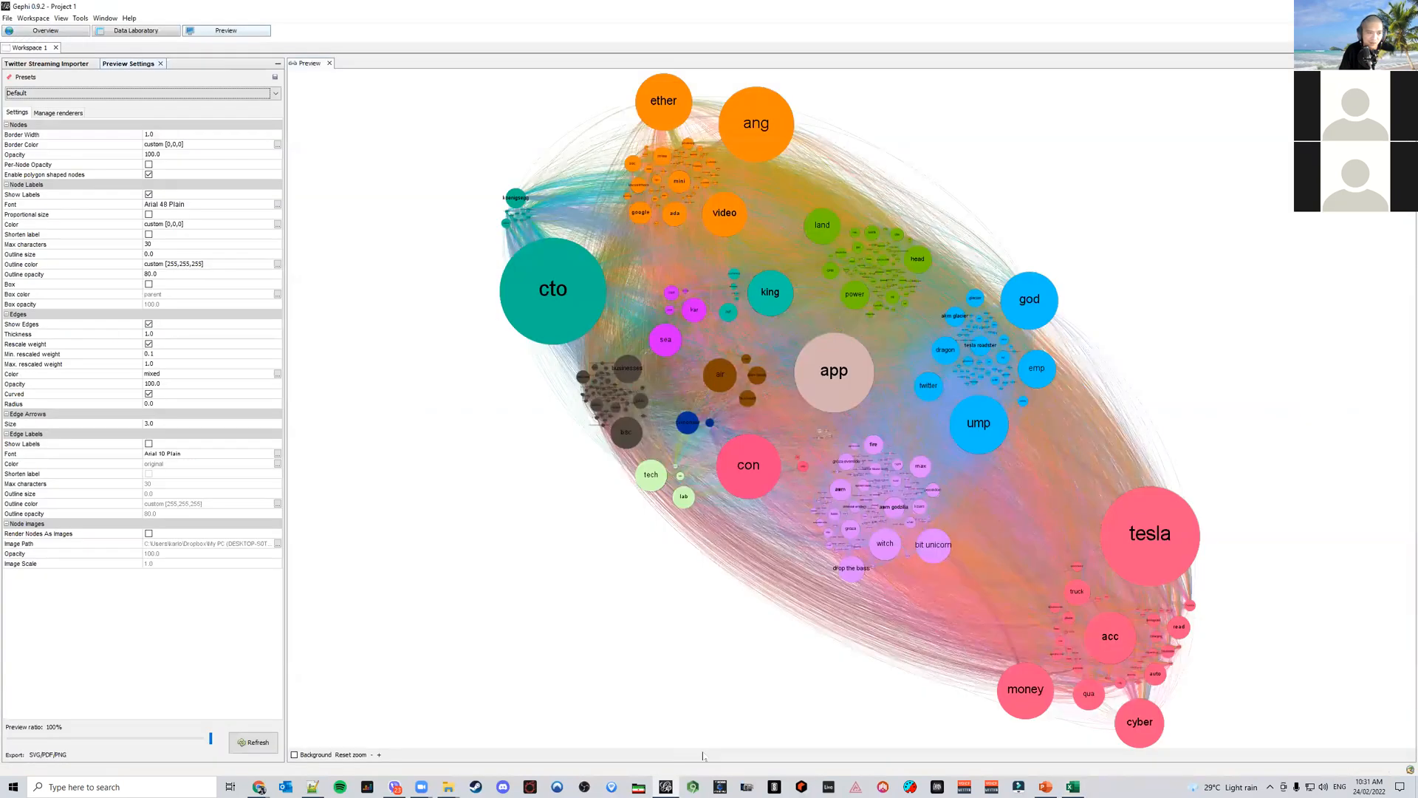
Set the preview edge opacity to 40 and refresh the preview
click(161, 384)
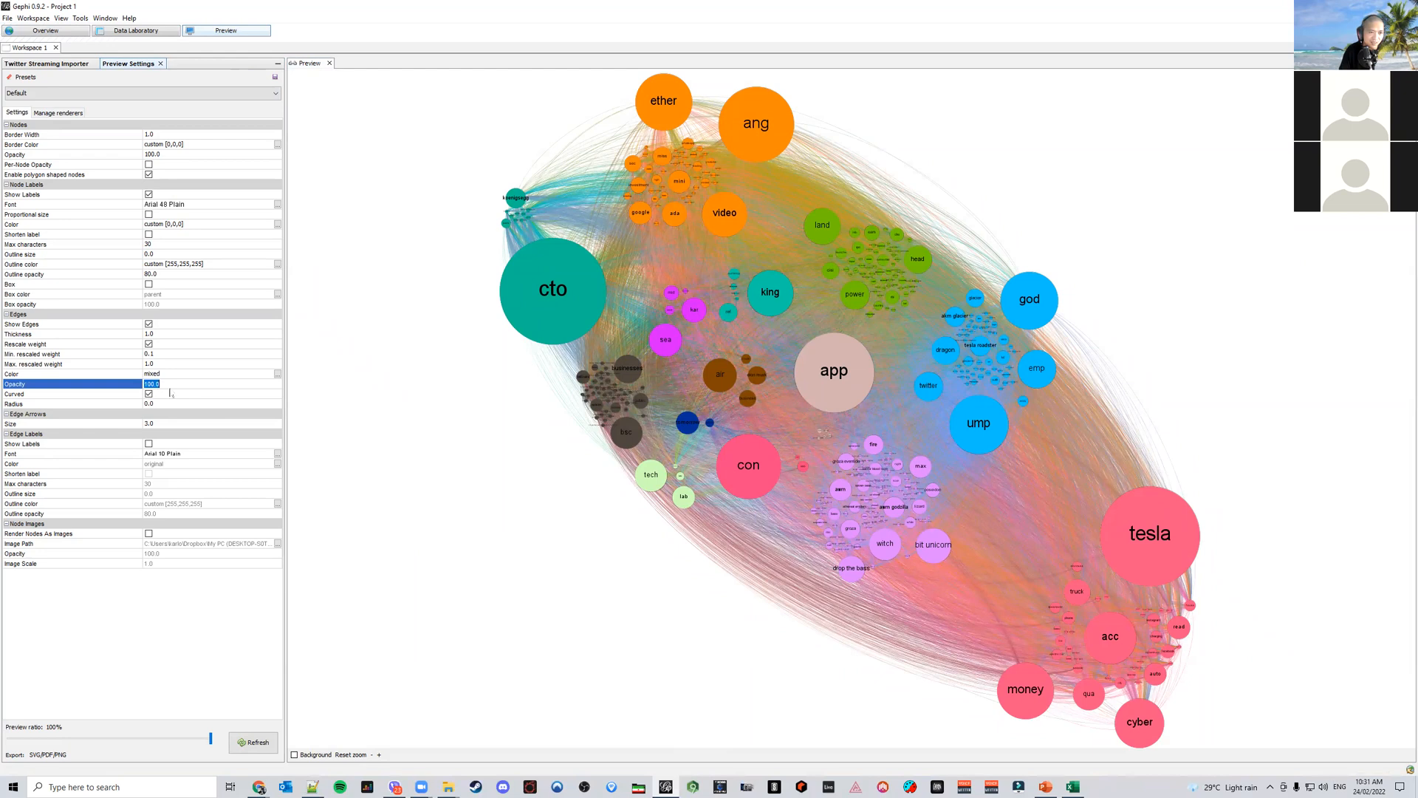
text(40)
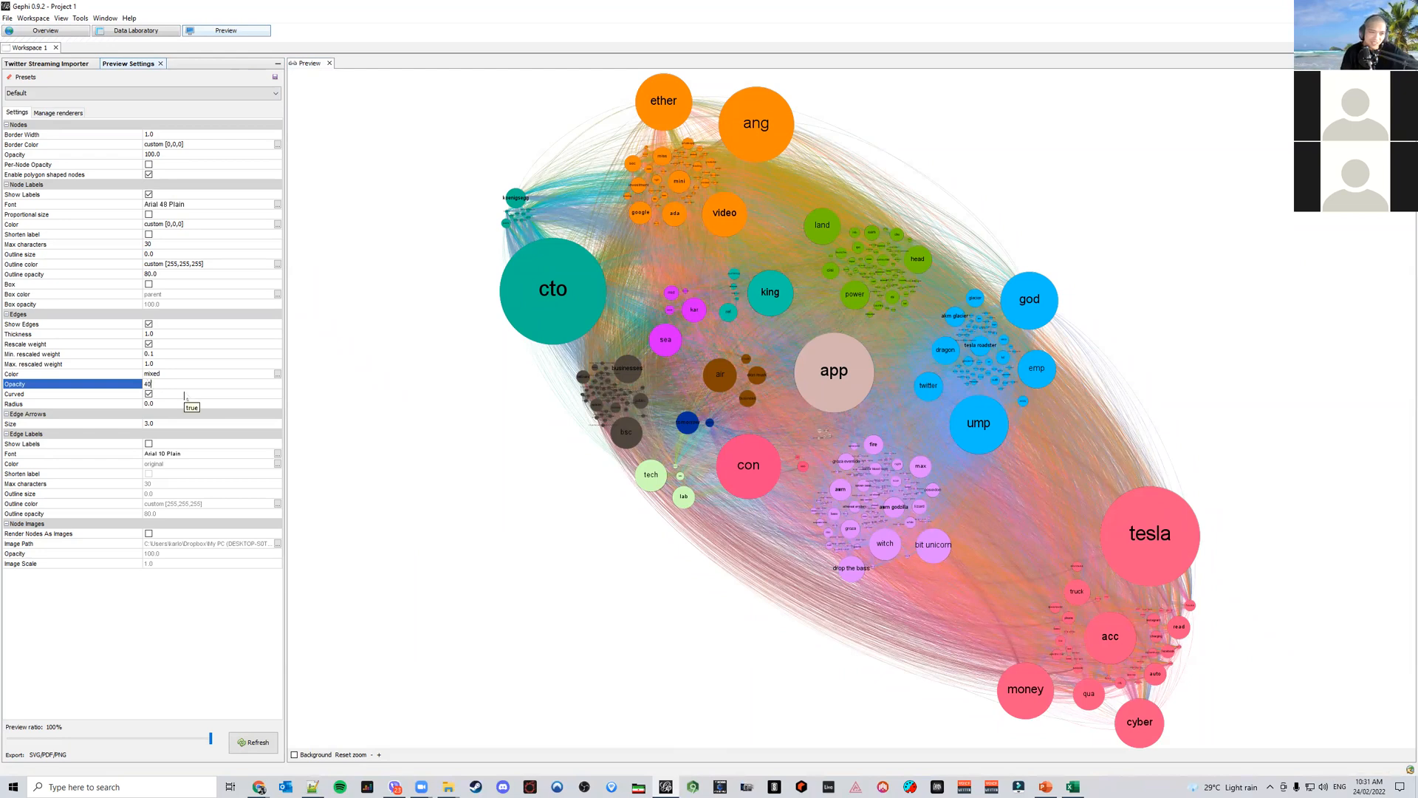
key(Return)
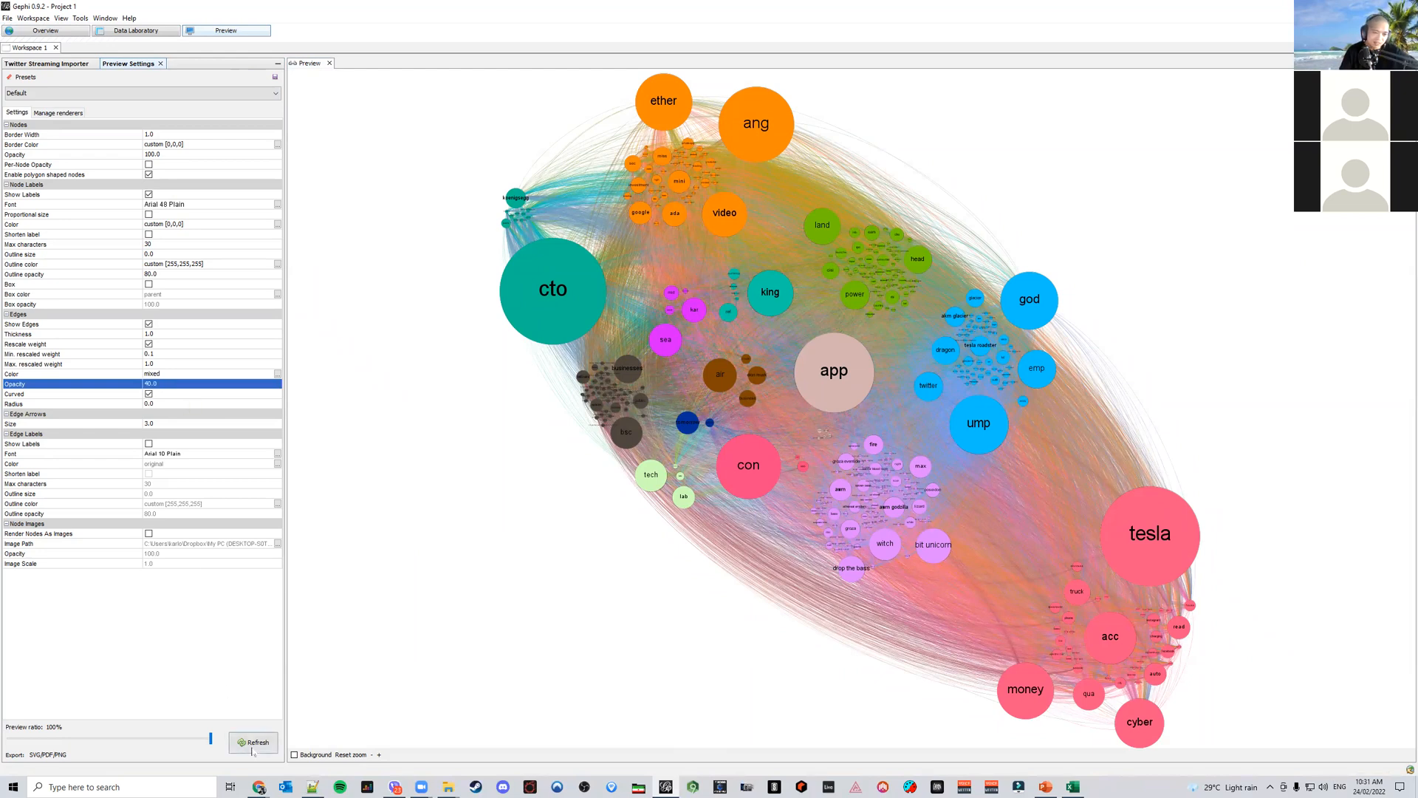
click(253, 743)
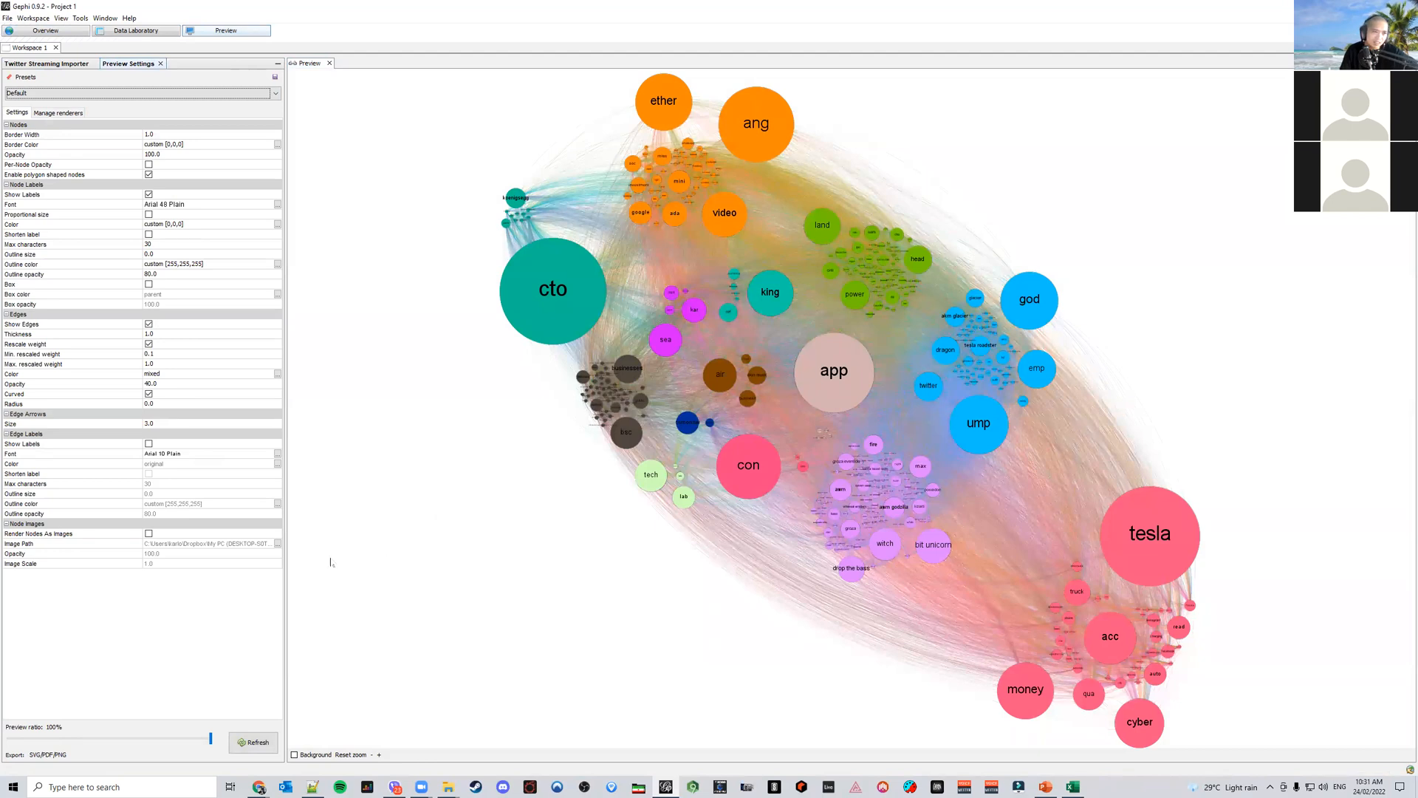
Set the edge max rescaled weight to 10 and refresh the preview
click(169, 363)
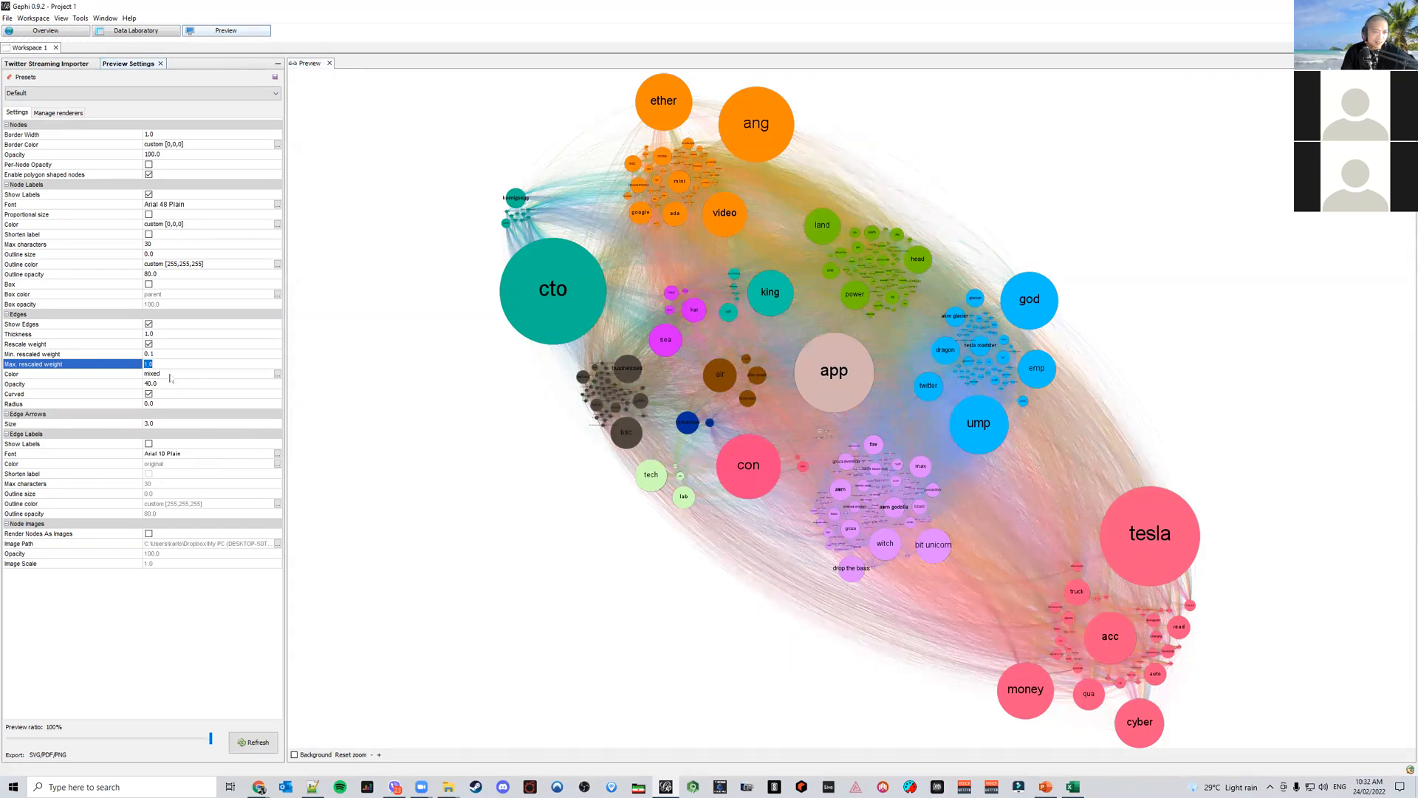
text(5)
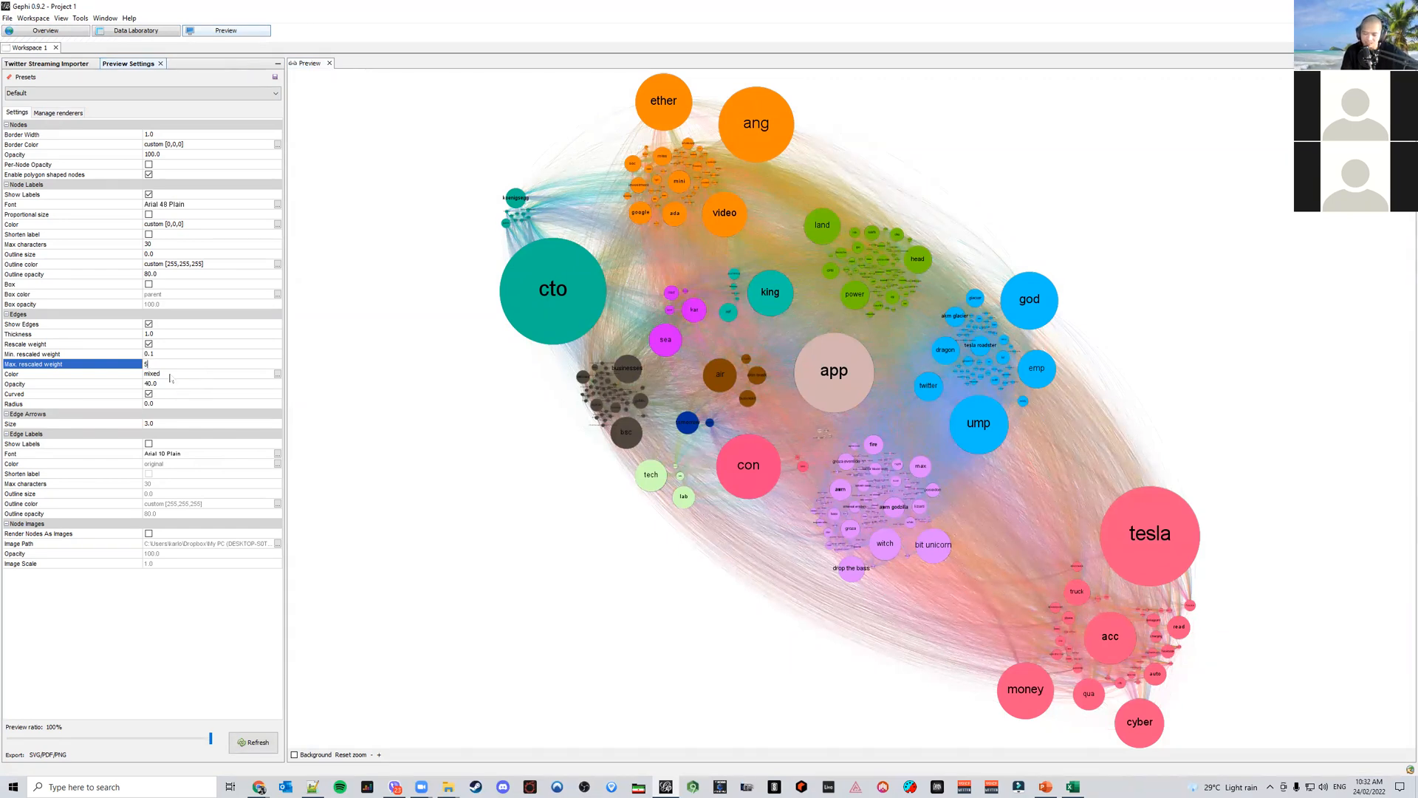
key(Return)
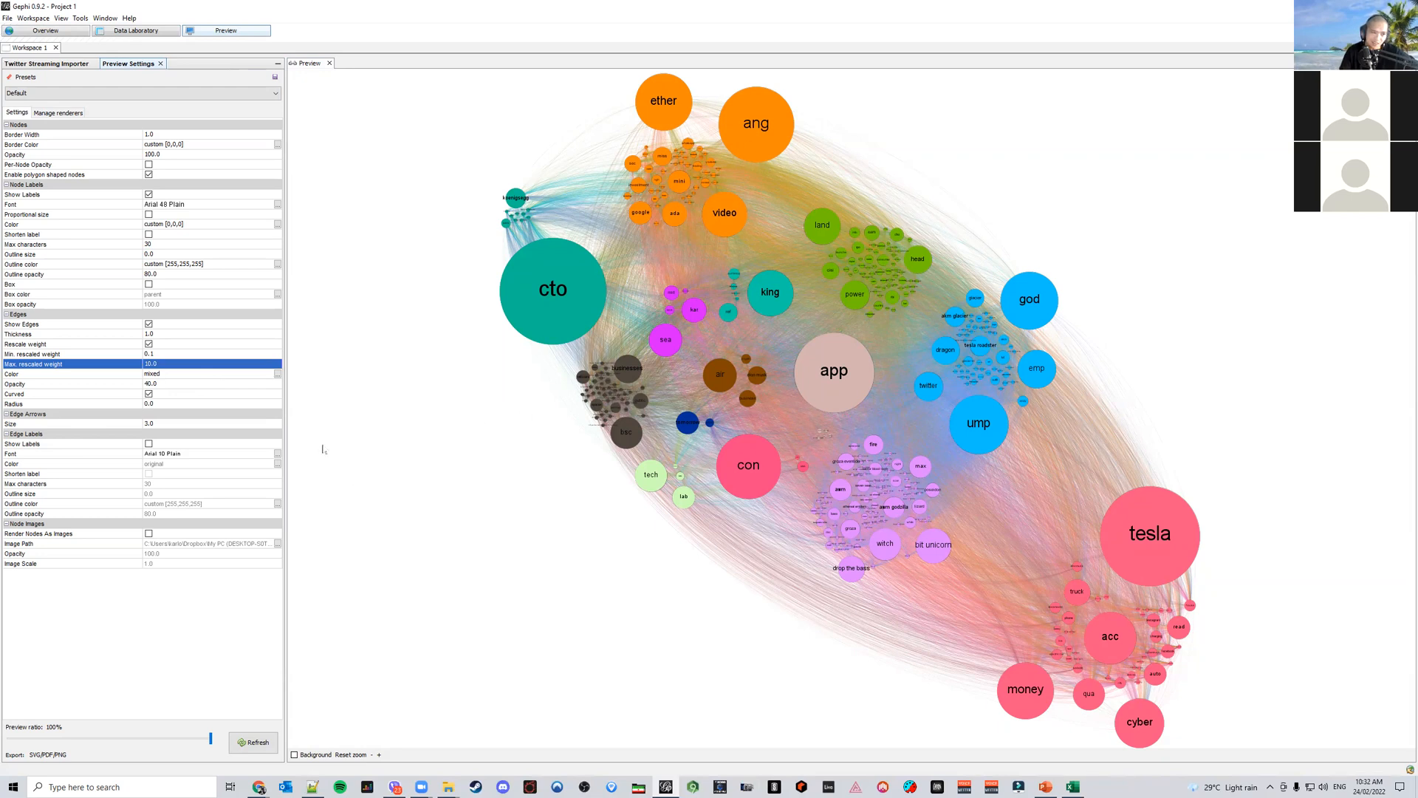
click(254, 742)
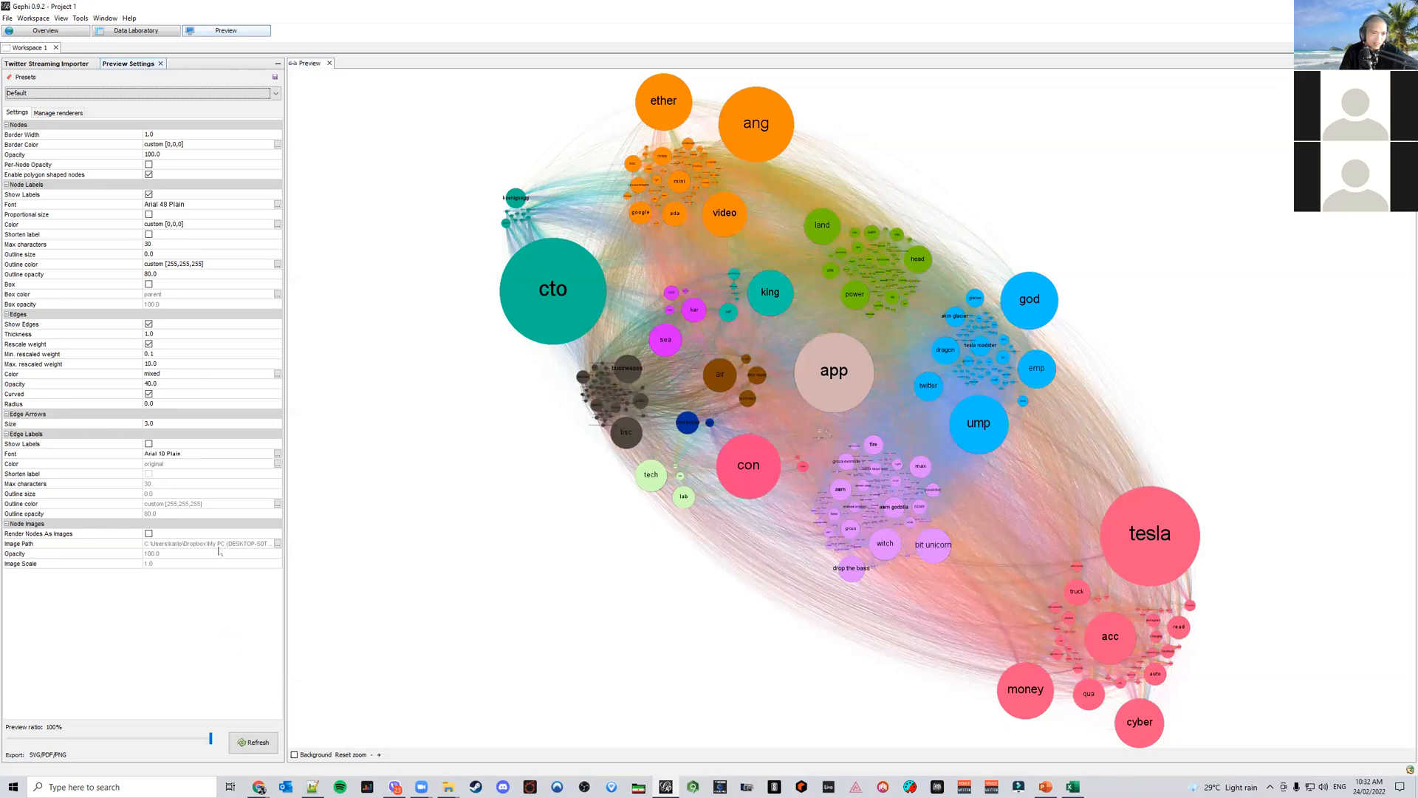
Set the edge opacity to 25 and the max rescaled weight to 20, then refresh the preview
click(170, 404)
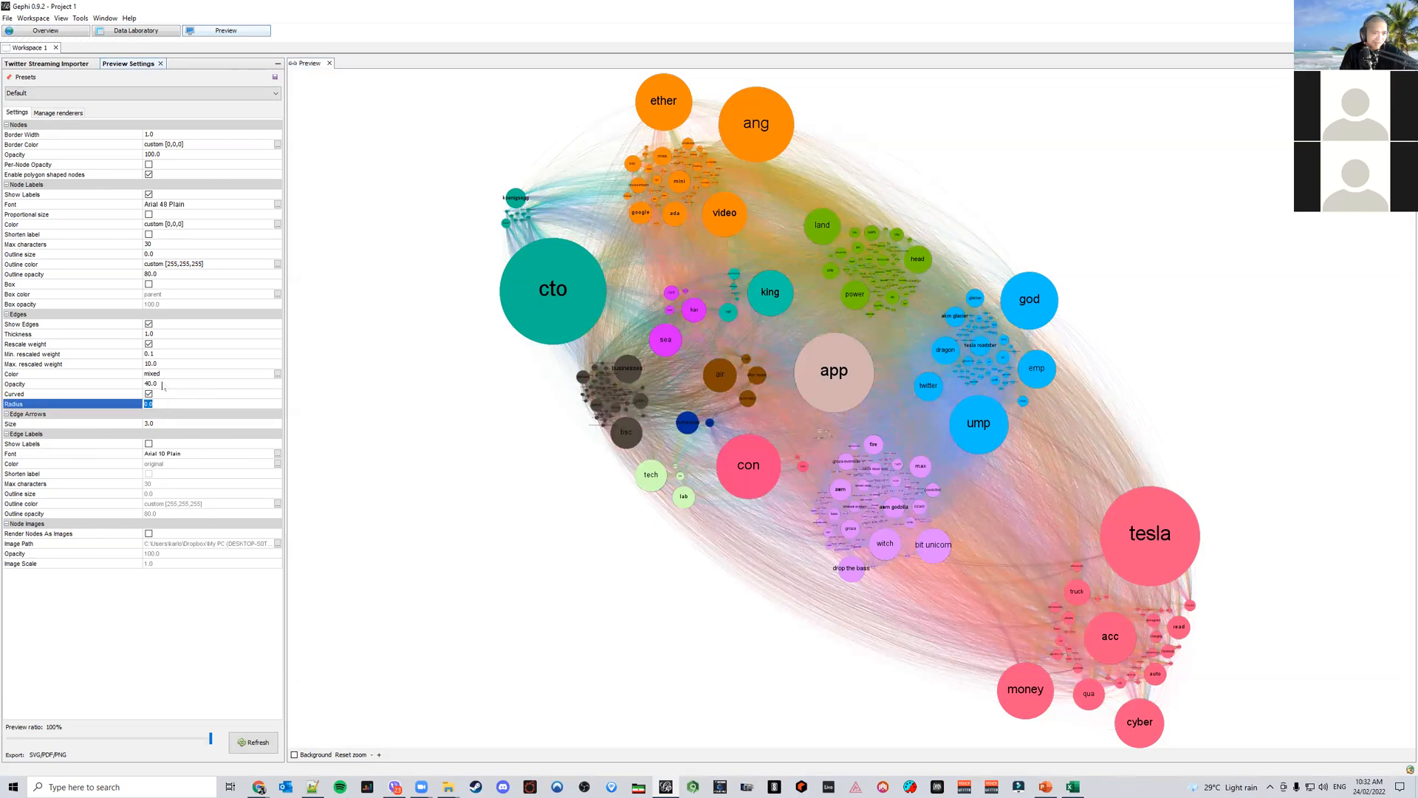
click(163, 383)
text(25)
key(Return)
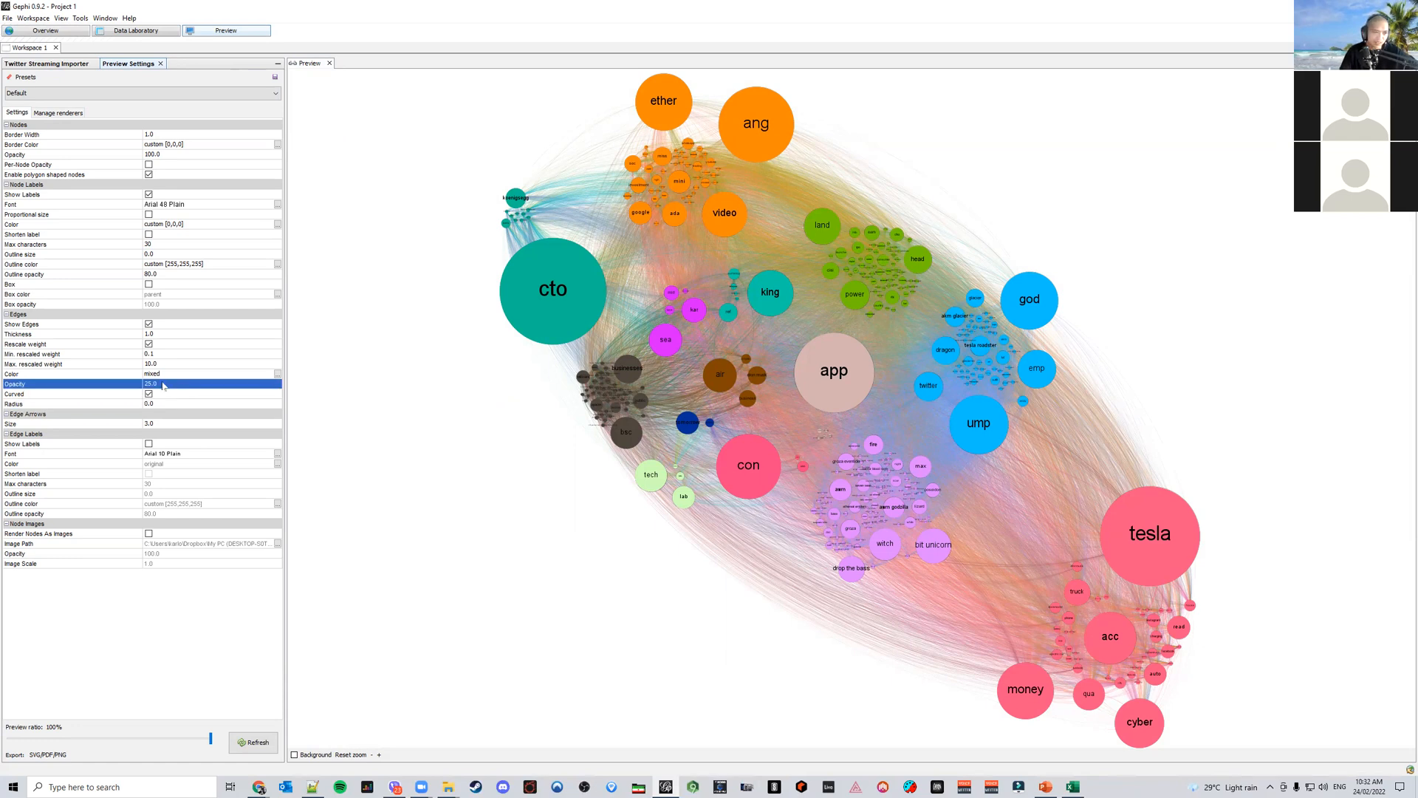
click(162, 364)
text(20)
key(Return)
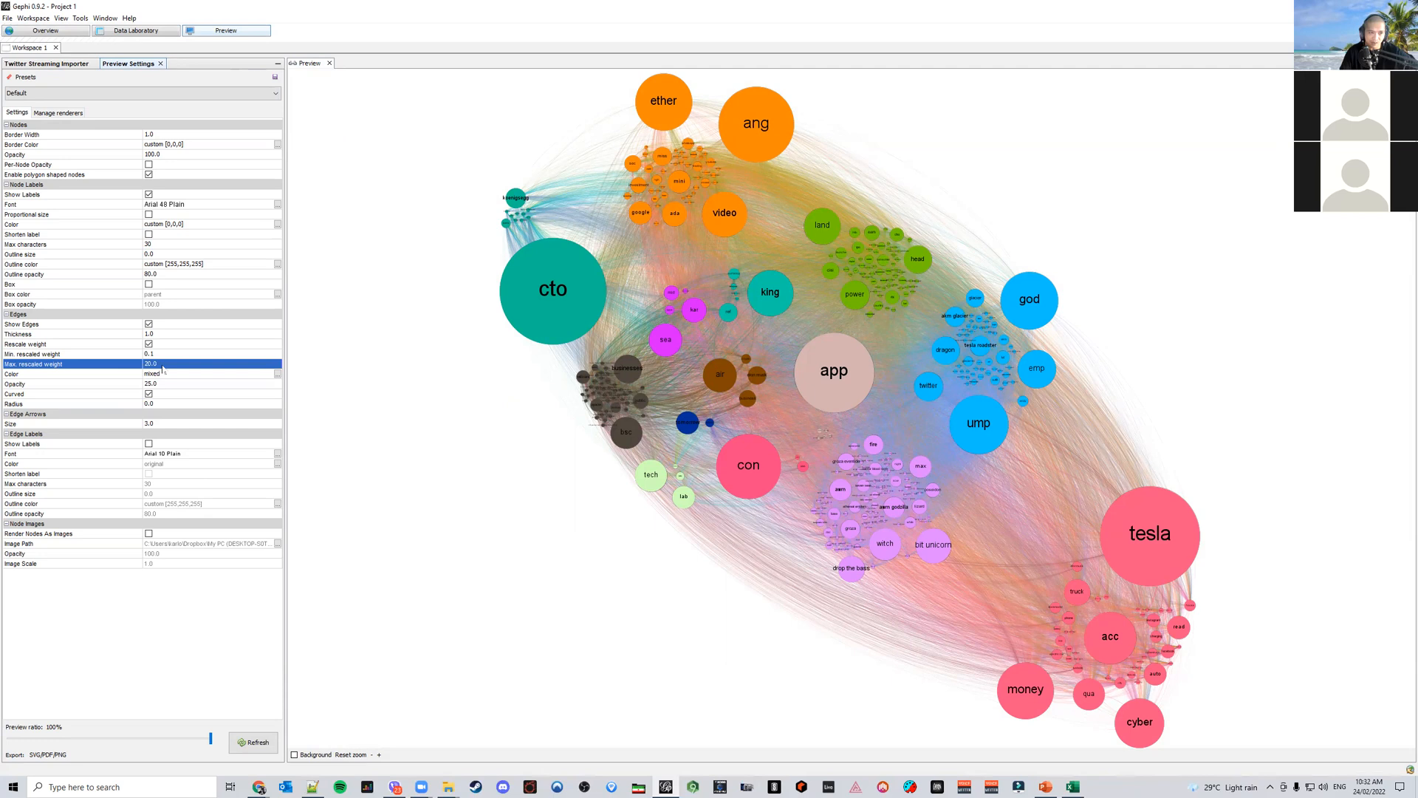
click(252, 744)
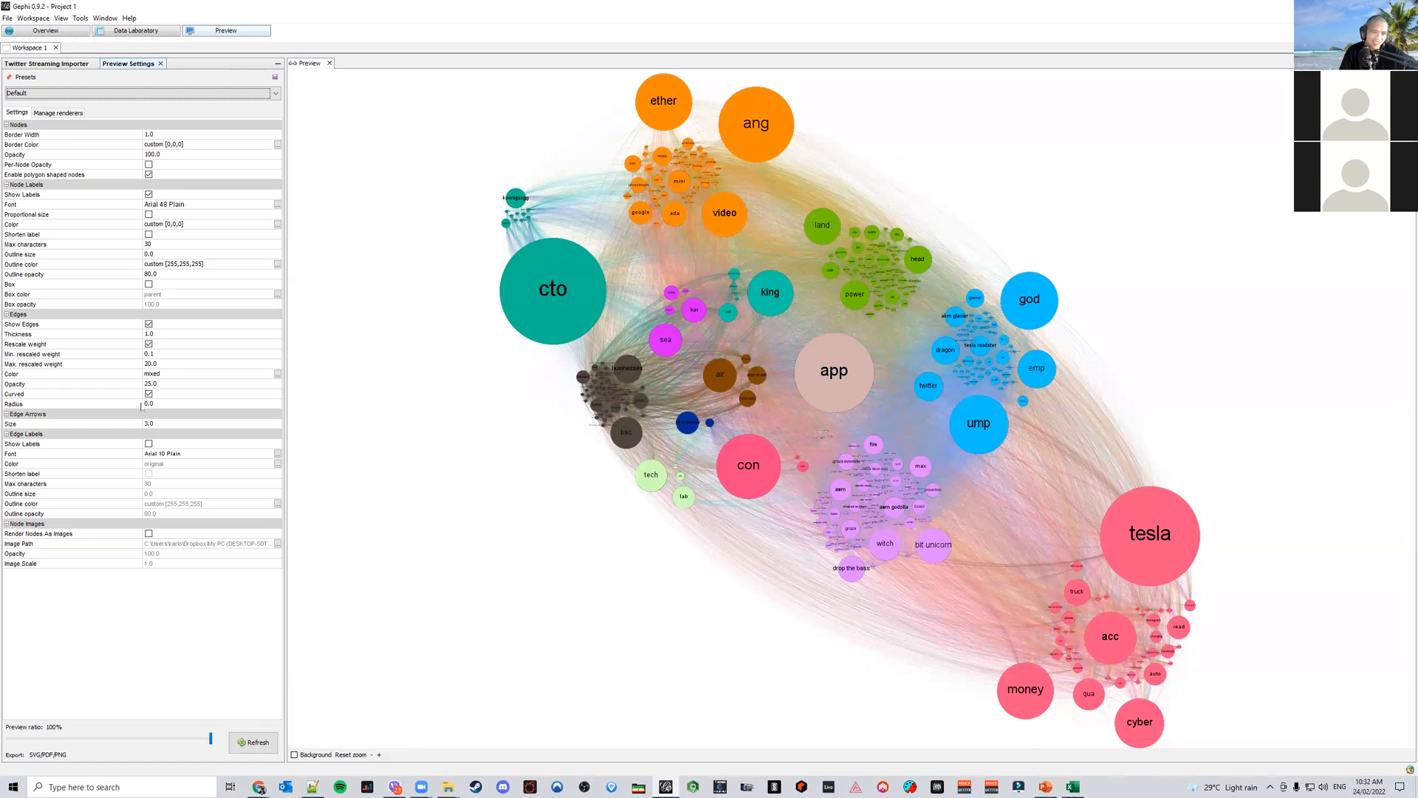
Lower the preview edge opacity to 15 and refresh the preview
click(167, 384)
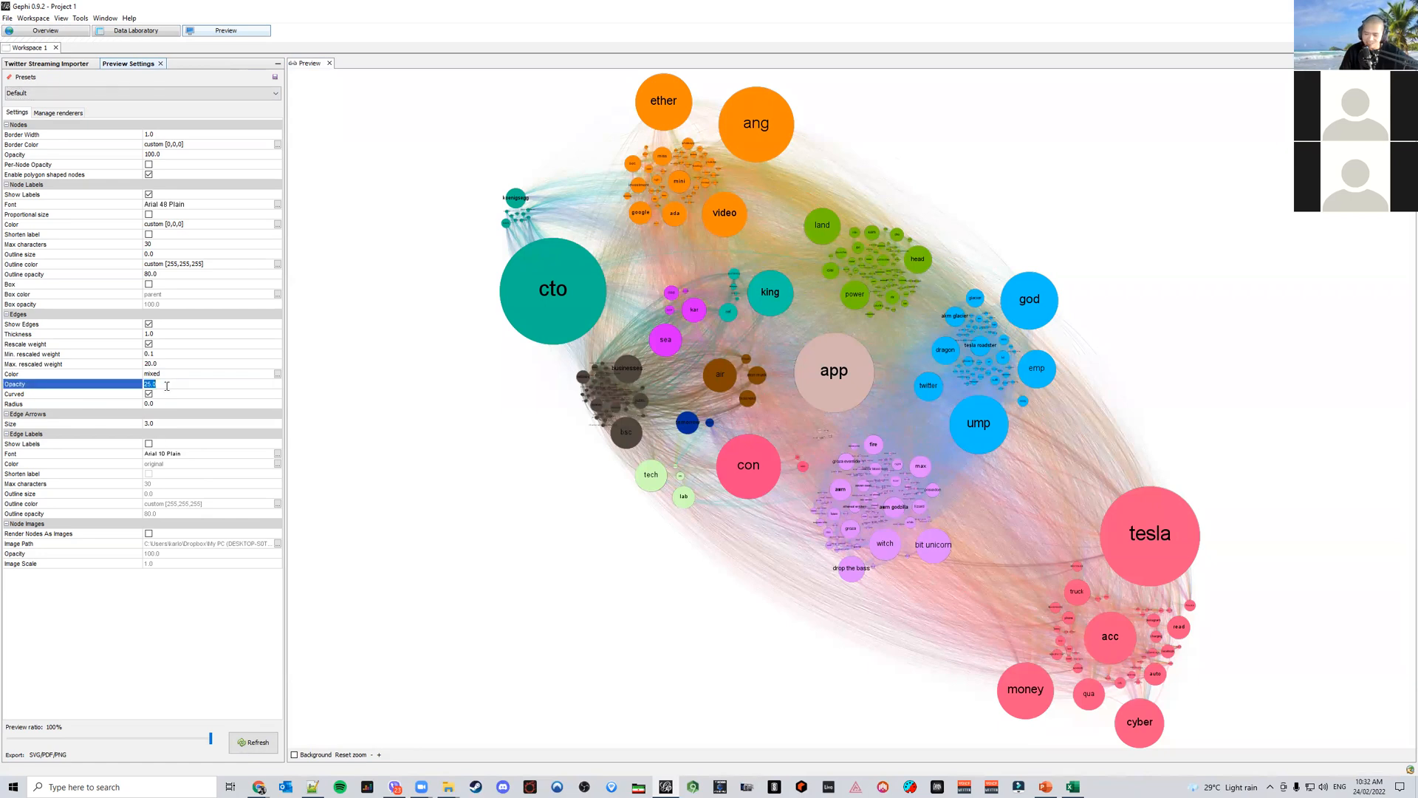
text(15)
key(Return)
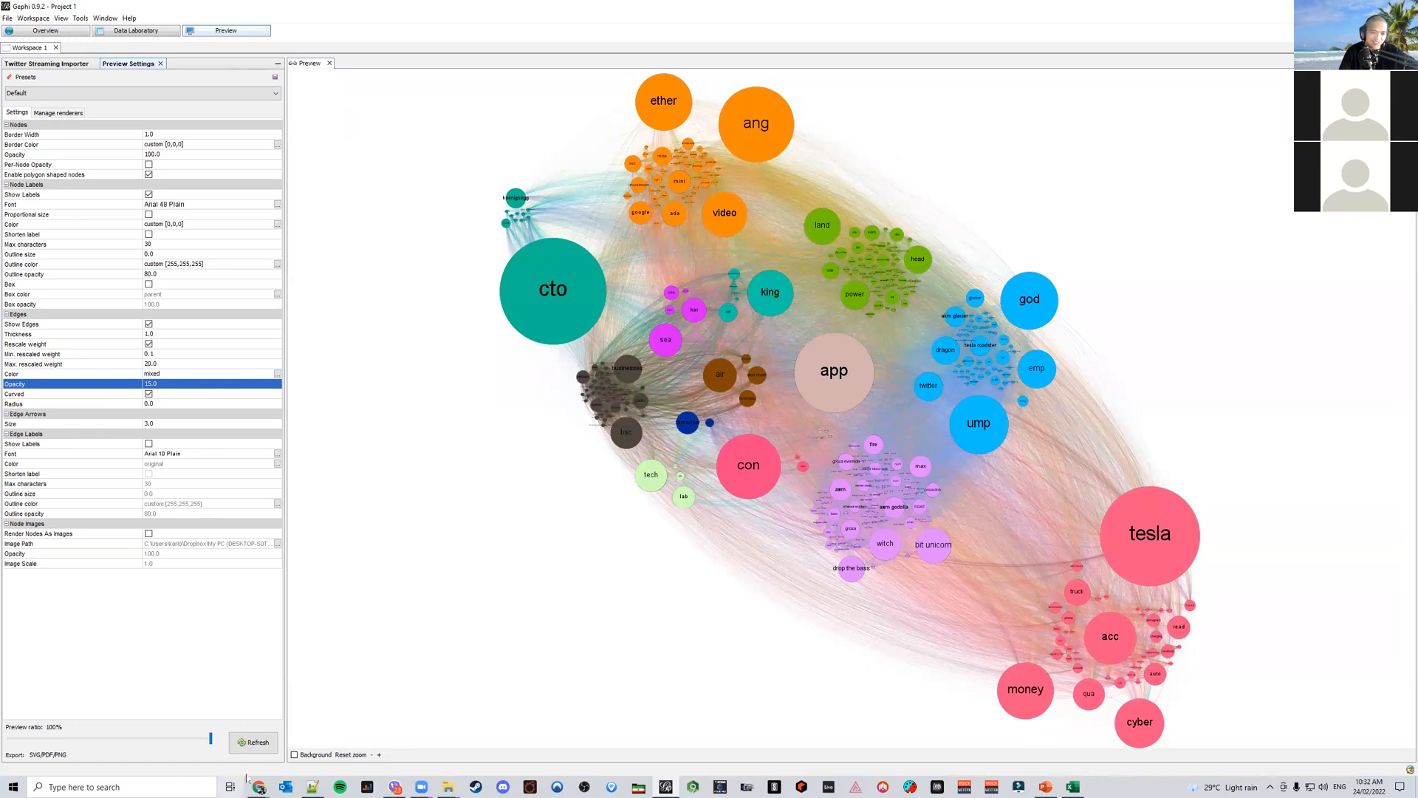
click(255, 750)
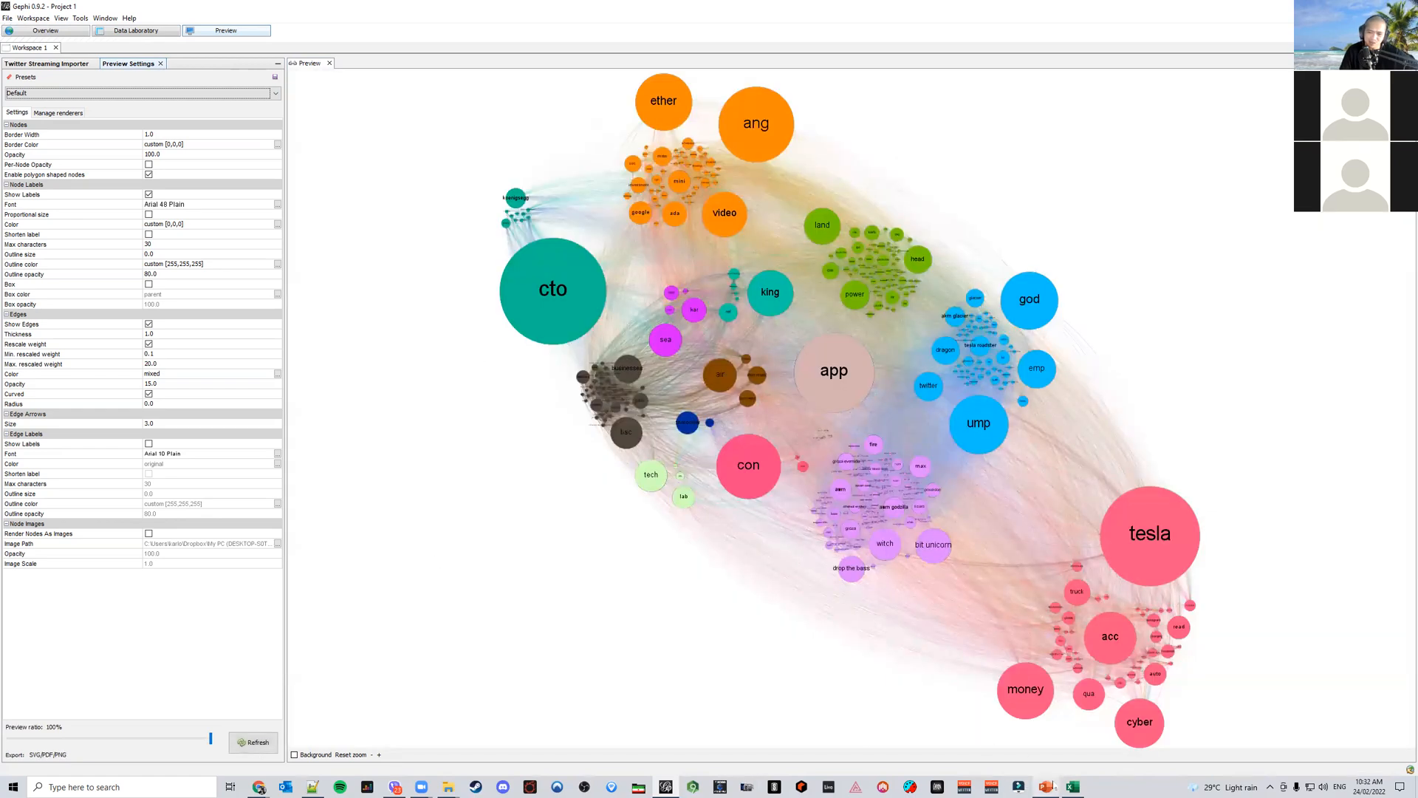
Compare the refreshed preview against the reference network map slide in PowerPoint
click(1045, 787)
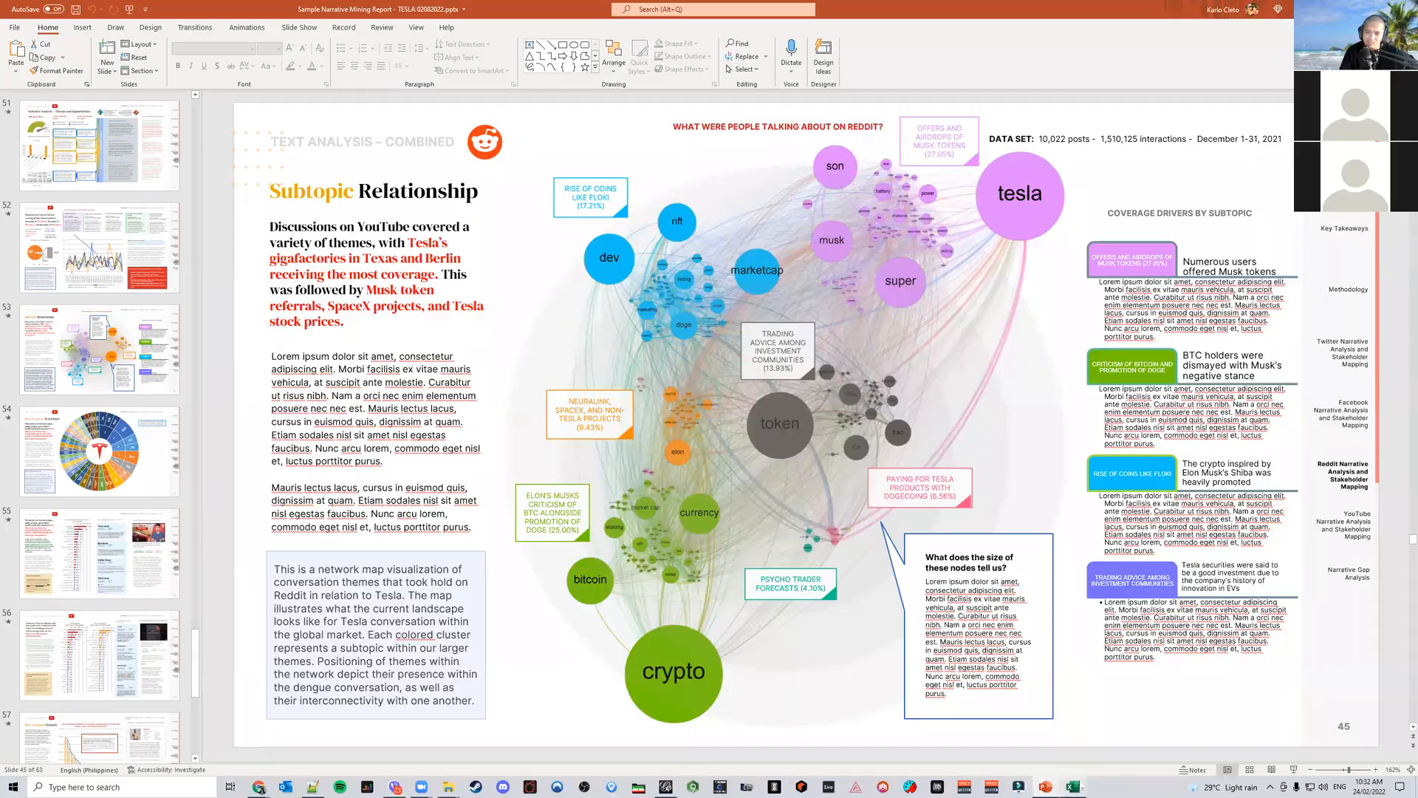
click(1072, 787)
click(666, 787)
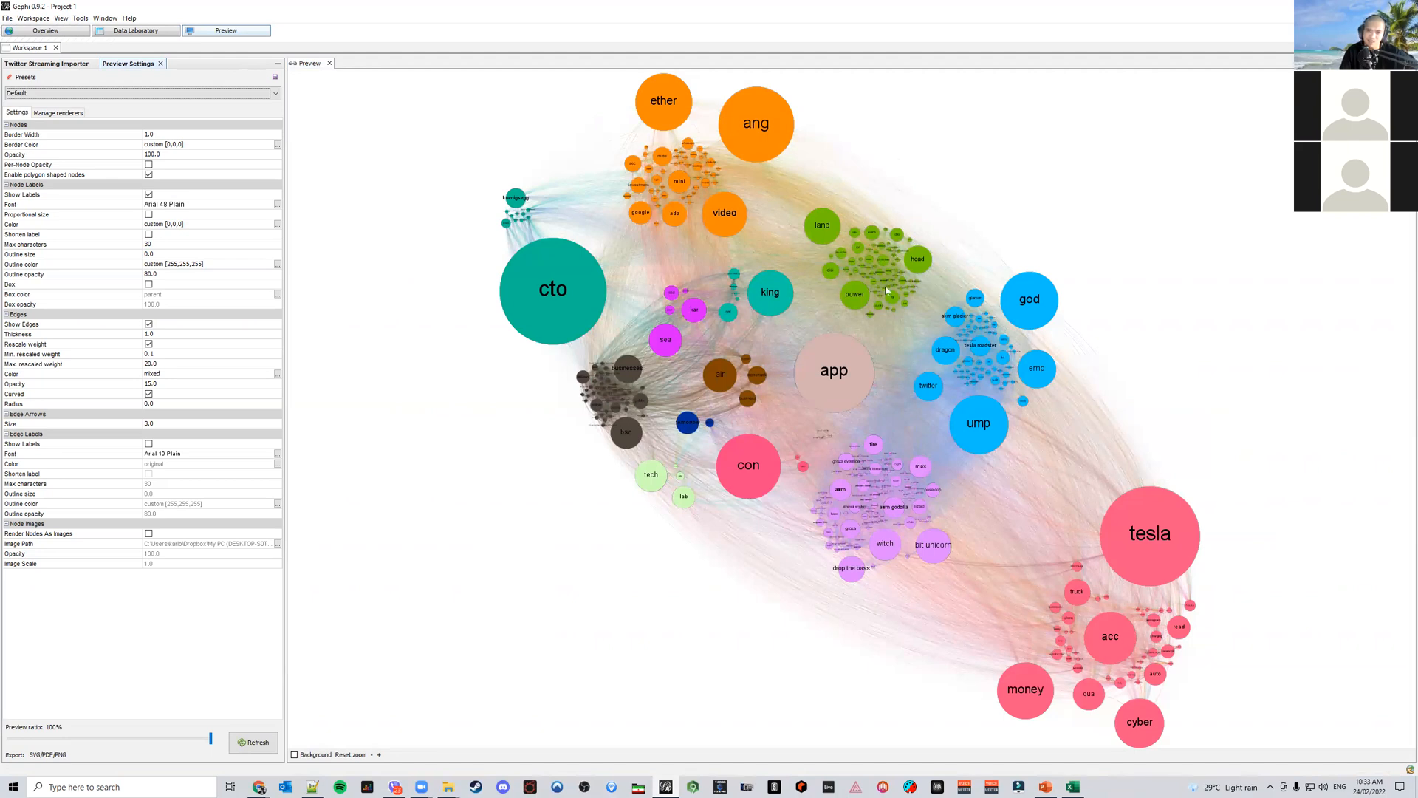
click(1045, 787)
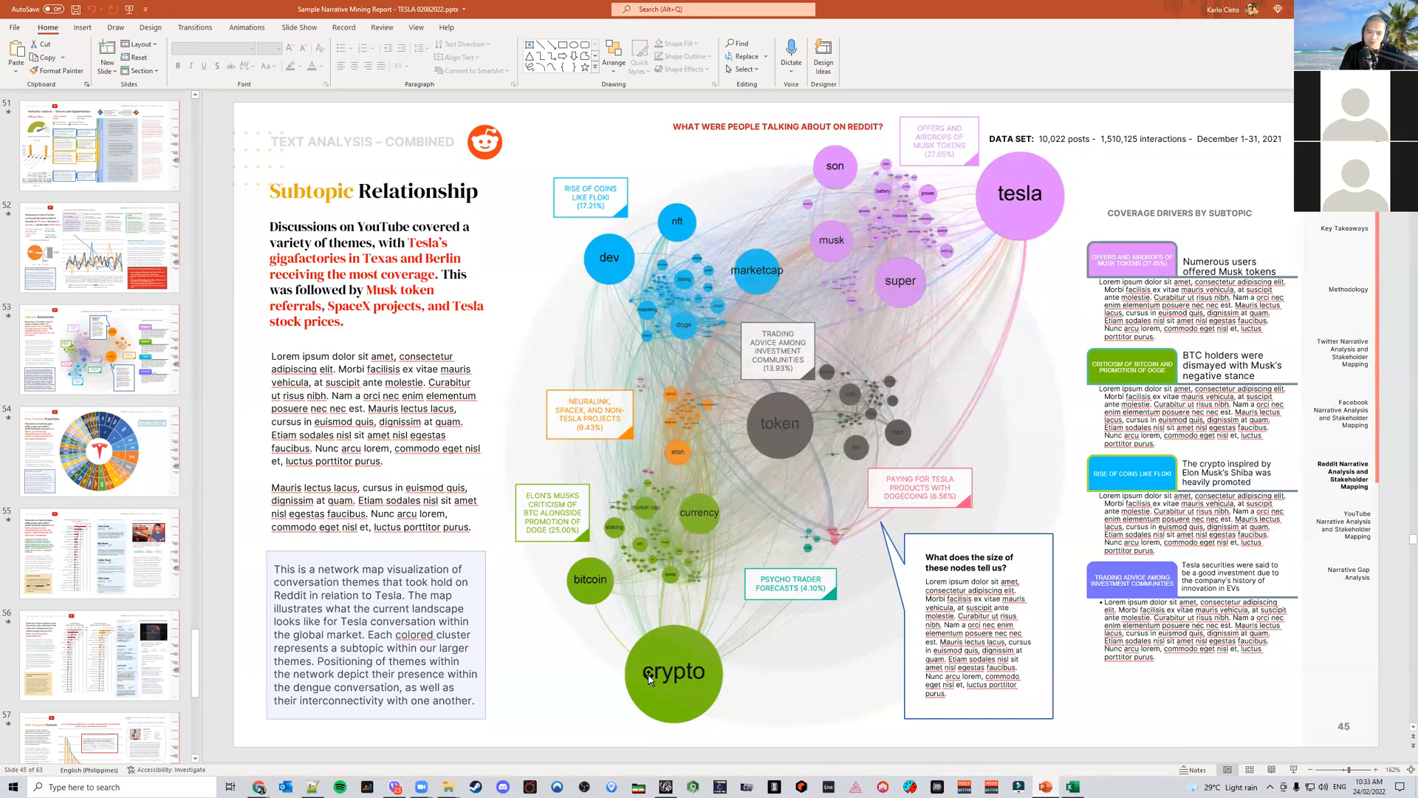
click(667, 785)
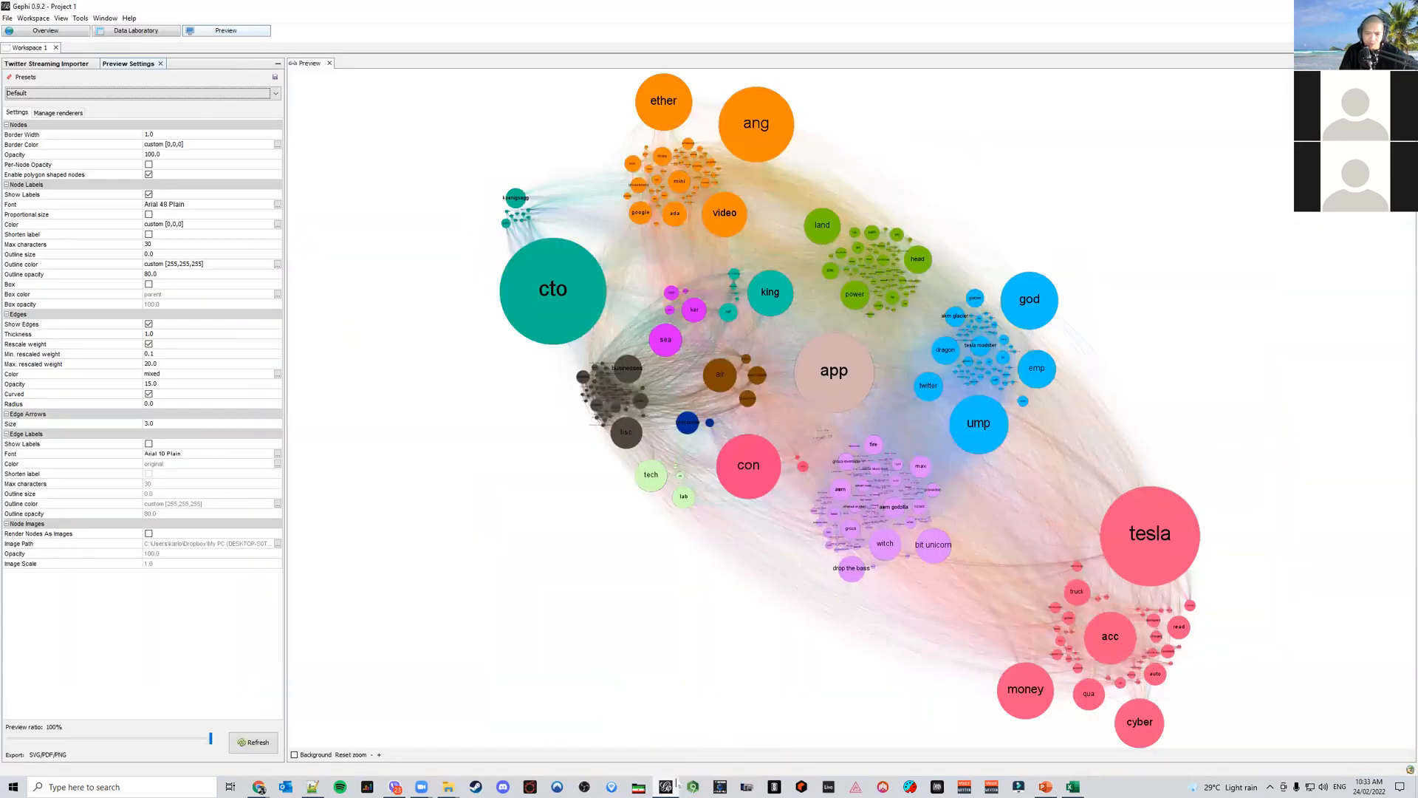
In the Overview, add a Degree Range filter with a minimum of 15 and apply it
click(45, 32)
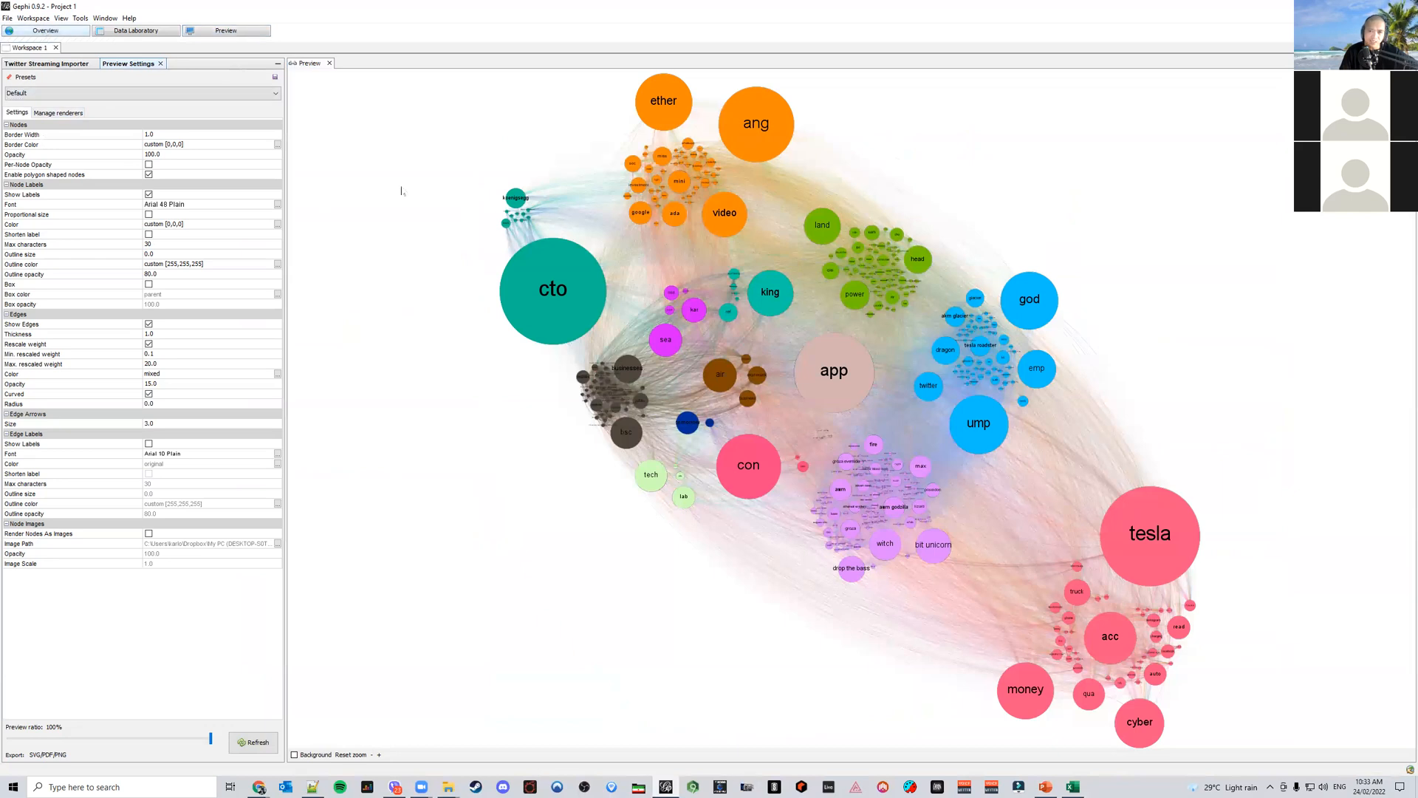
scroll(743, 394, down, 5)
scroll(1040, 453, up, 1)
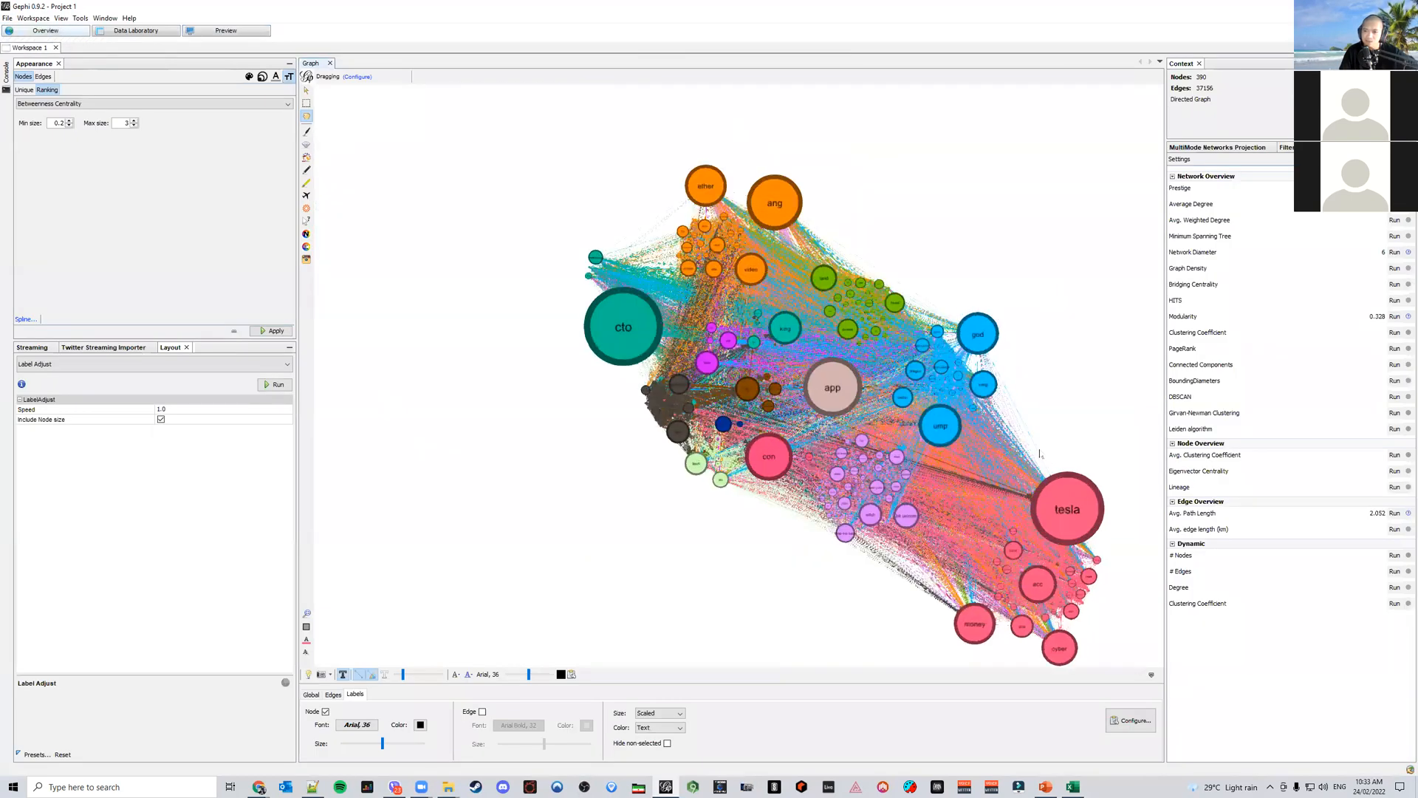
click(1288, 147)
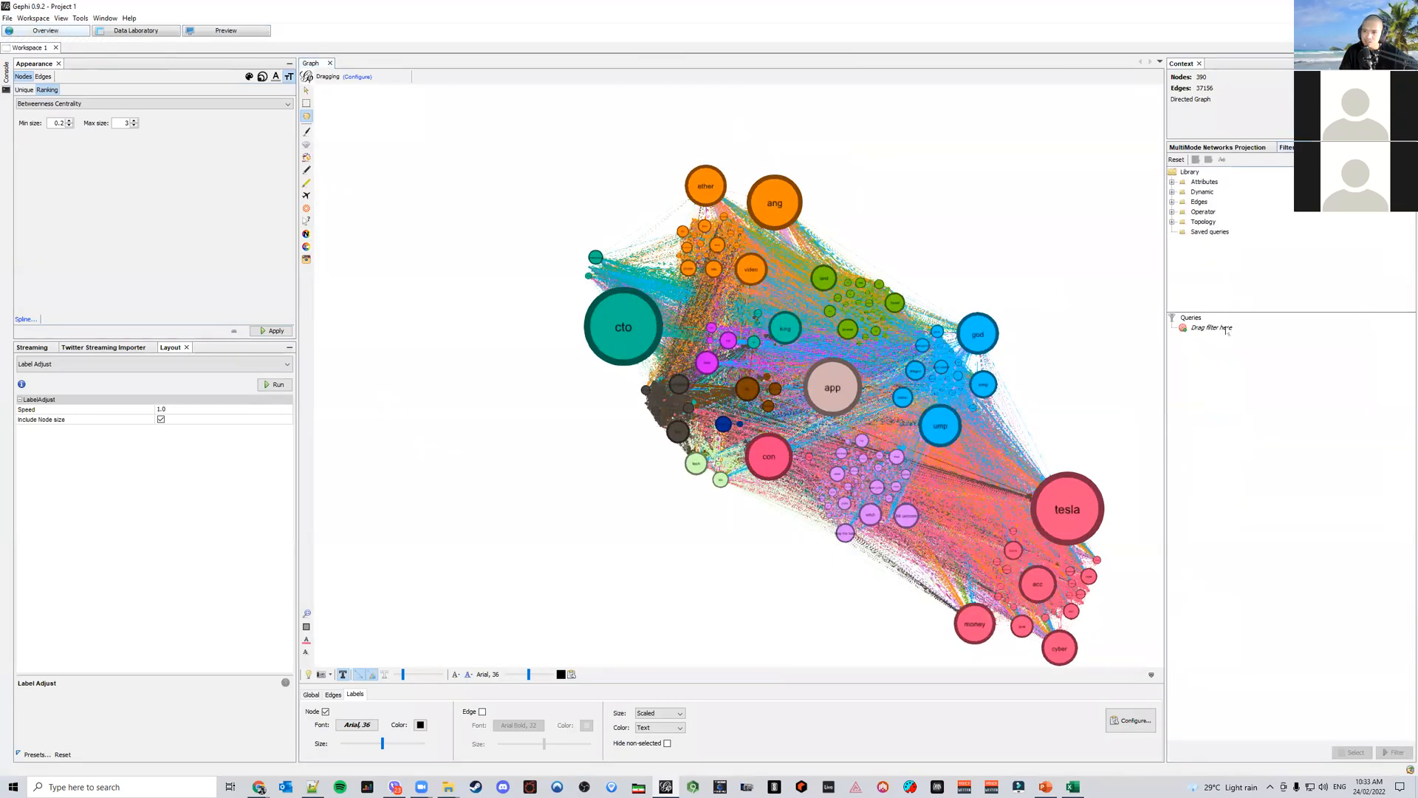
click(1173, 223)
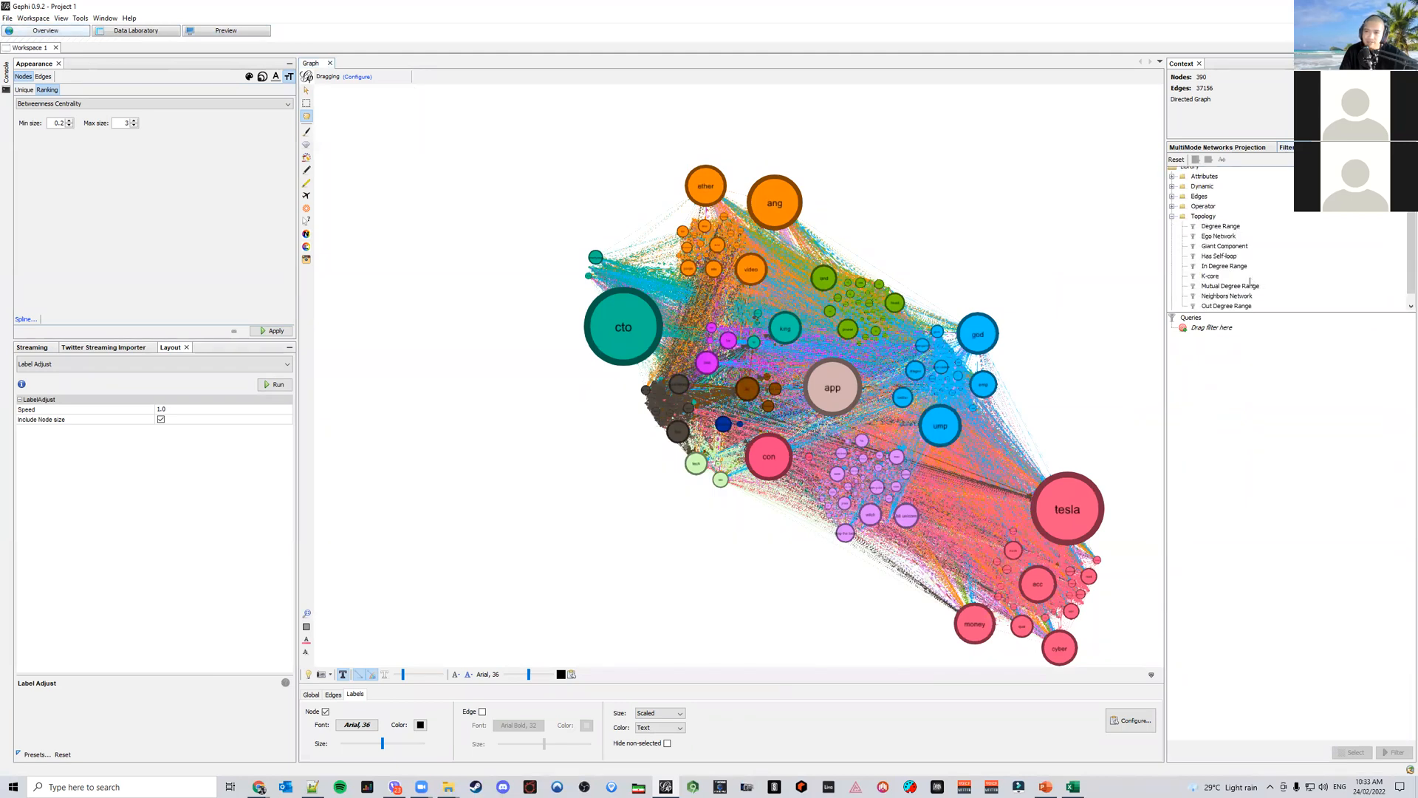
drag(1225, 229, 1212, 329)
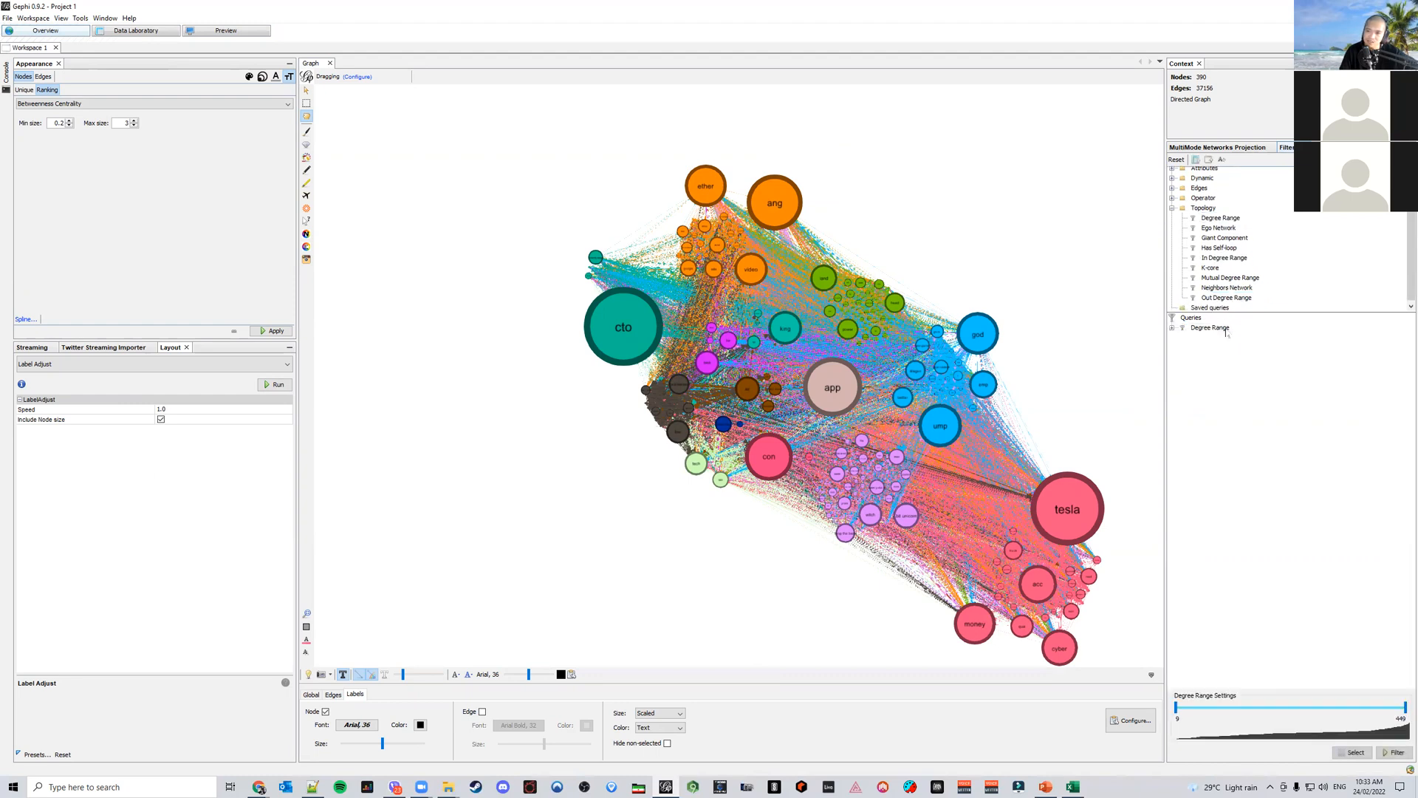
click(1179, 720)
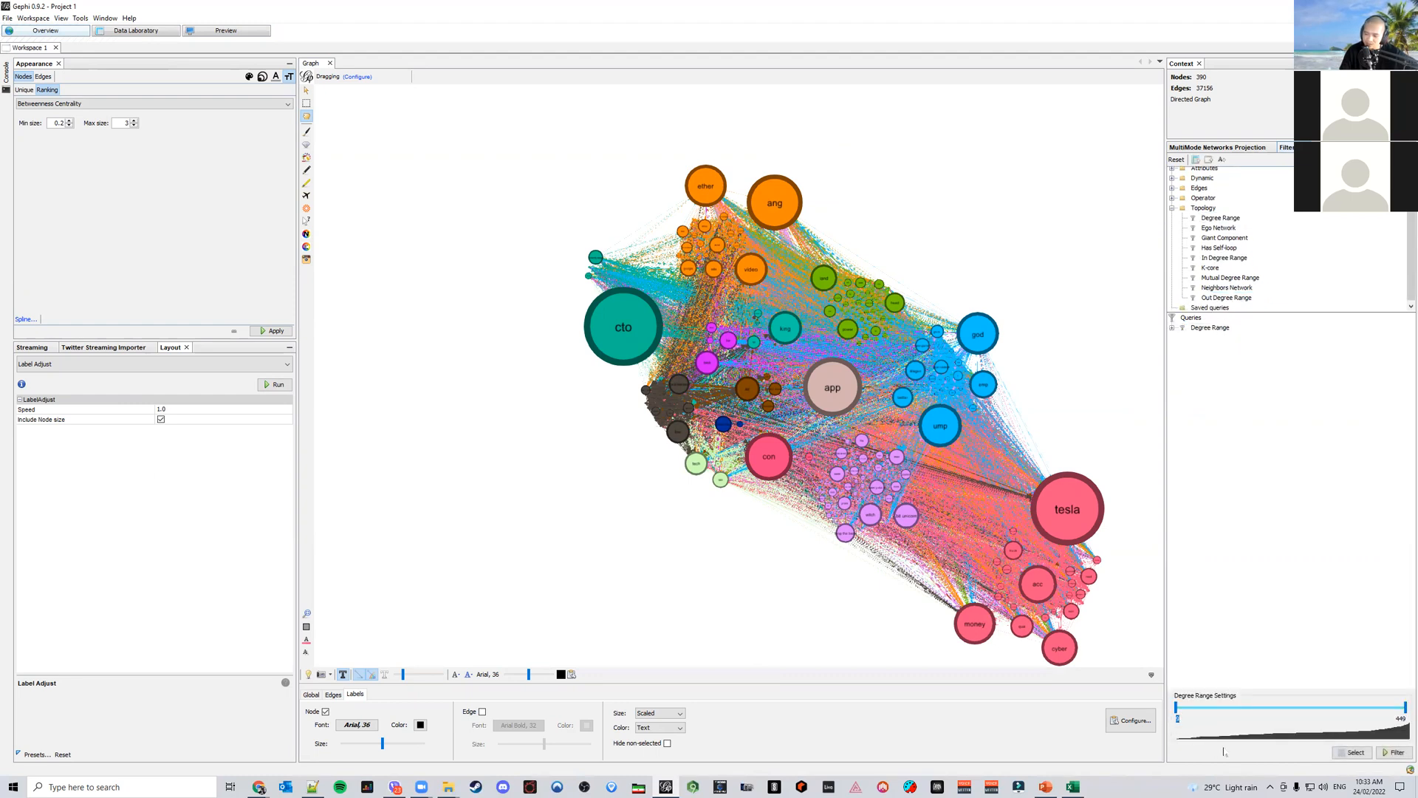
text(15)
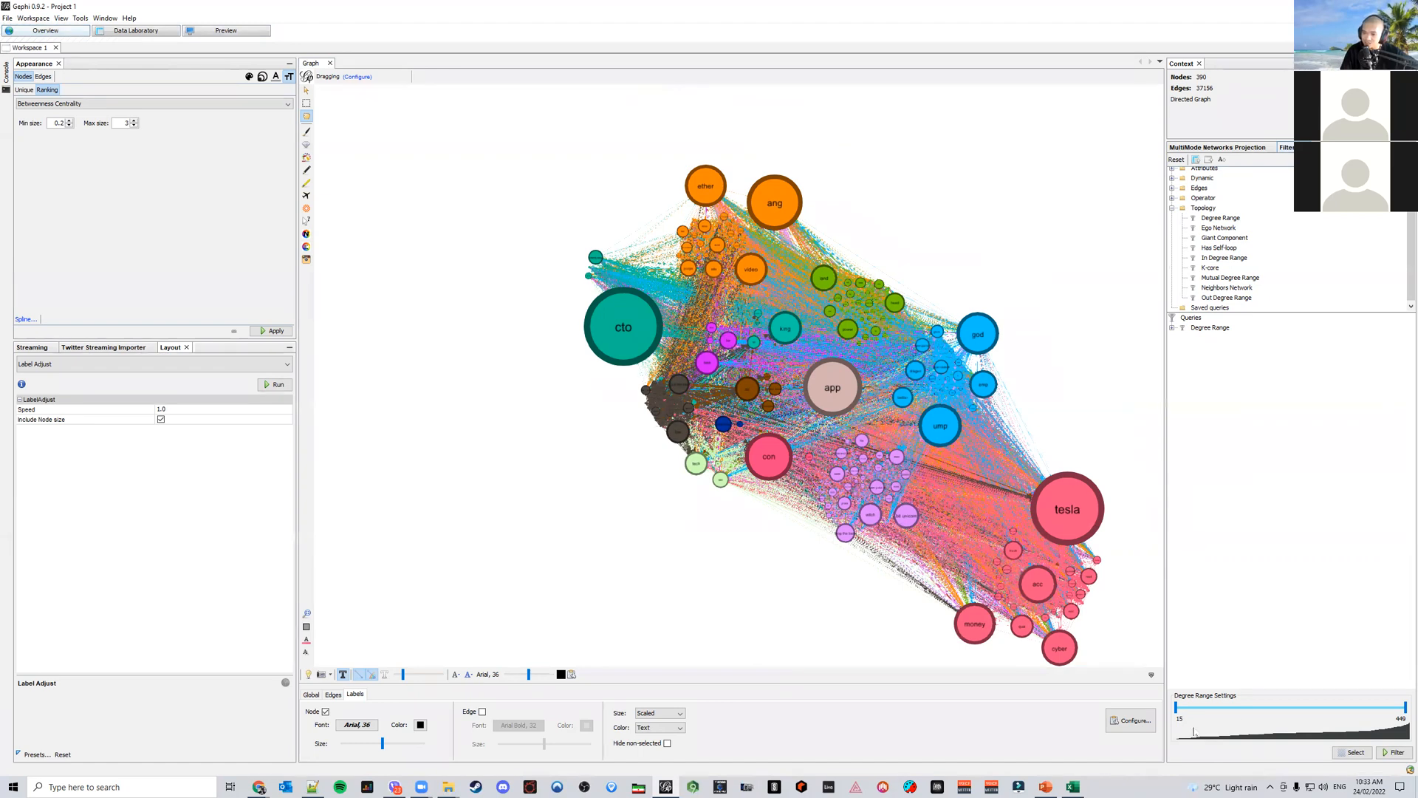
click(1389, 754)
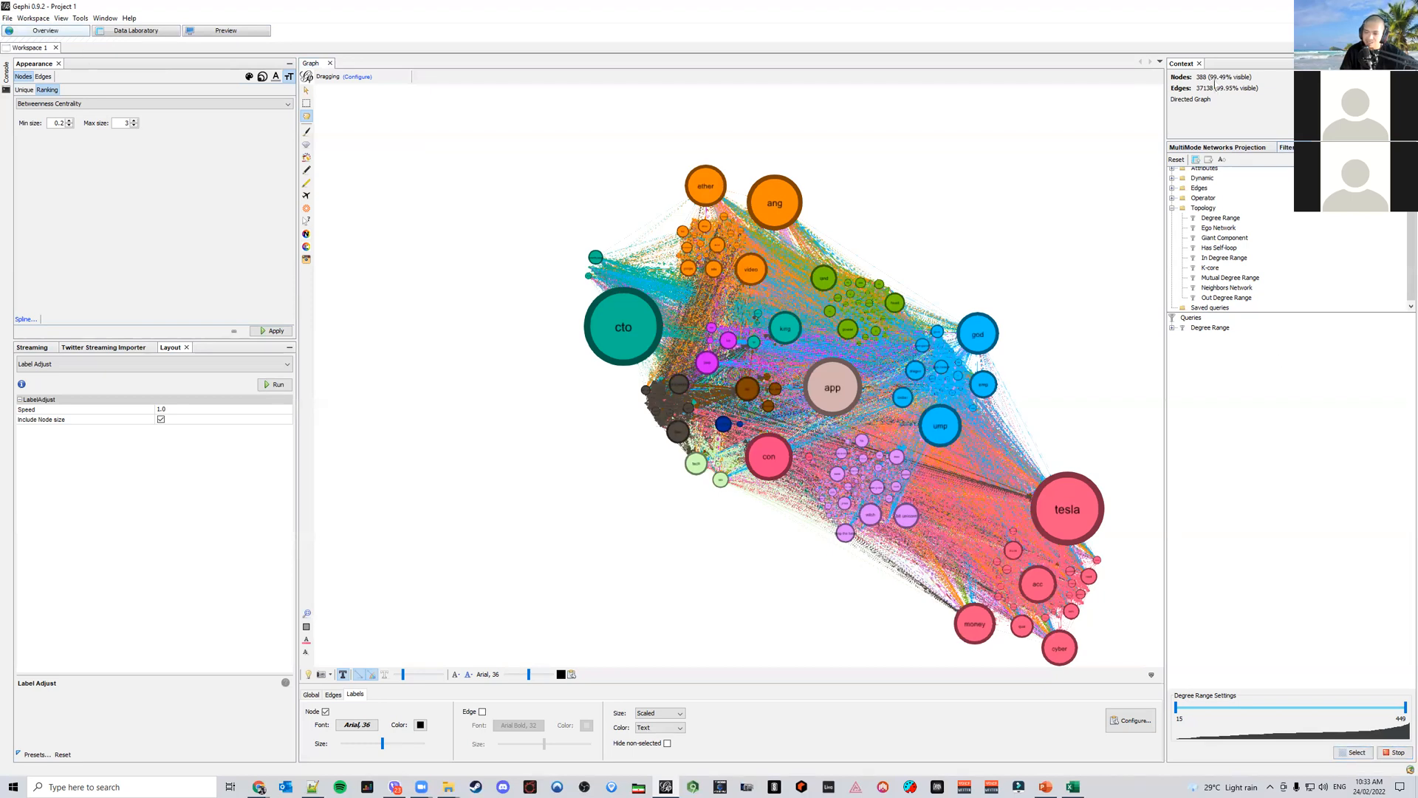
Raise the Degree Range filter's minimum degree to 150
click(1180, 719)
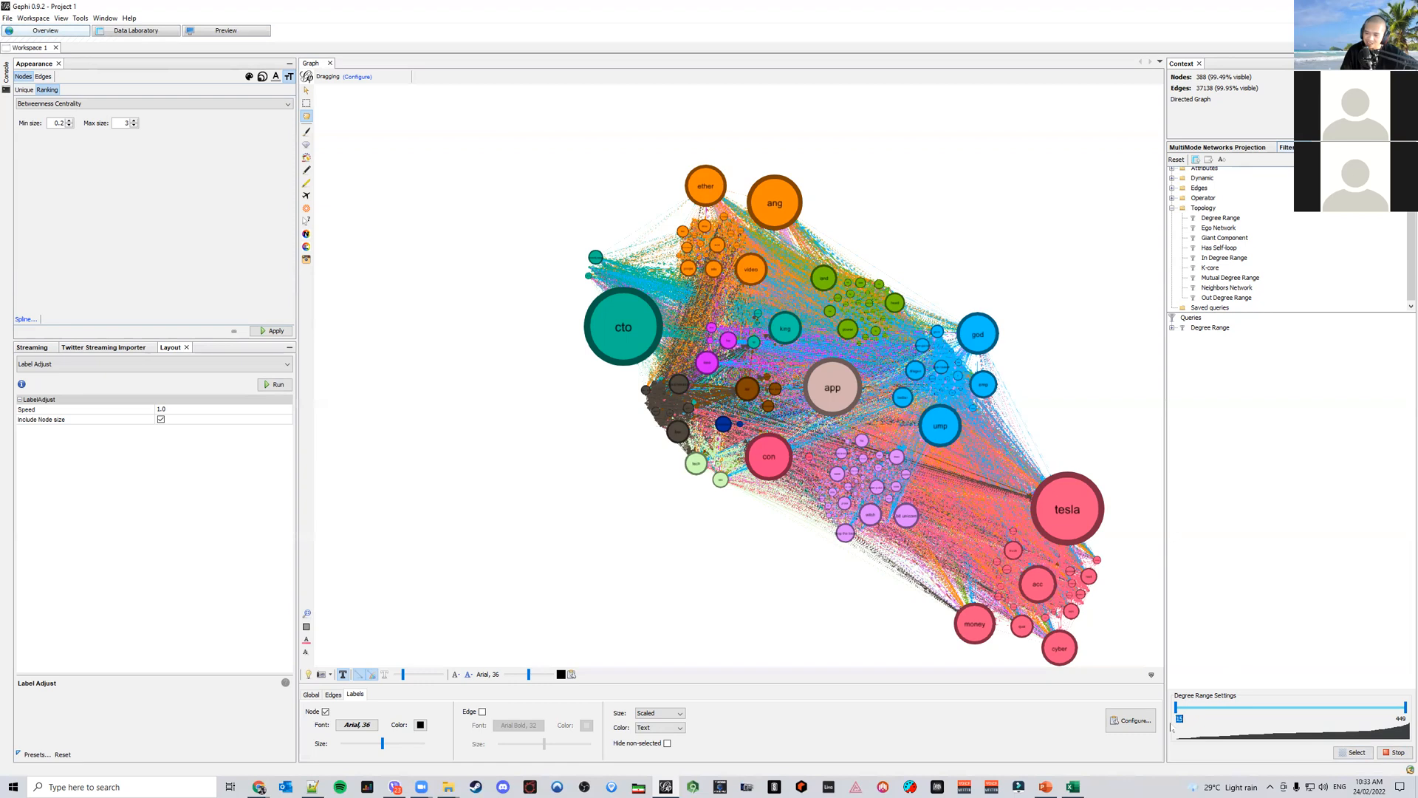
text(9)
key(Return)
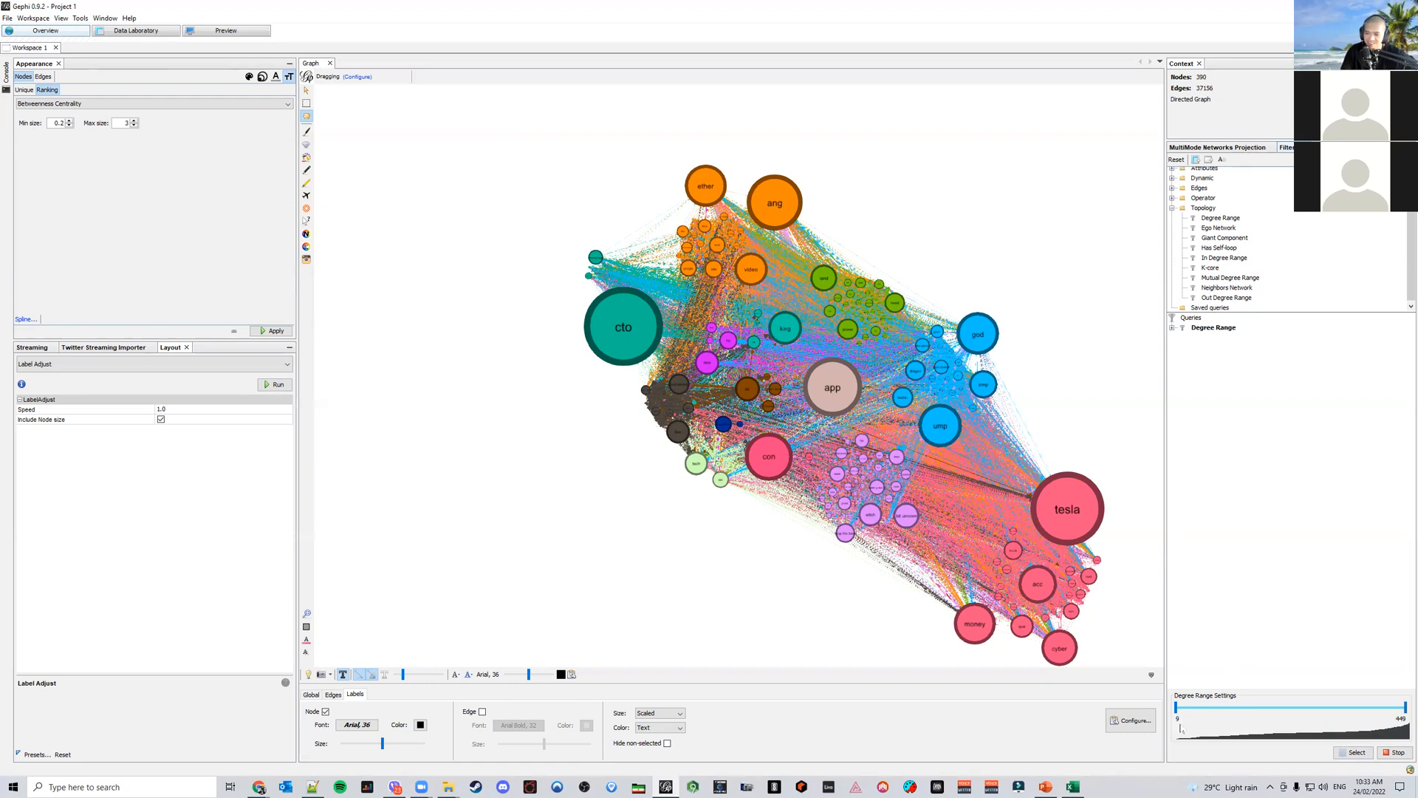
click(1178, 721)
key(Return)
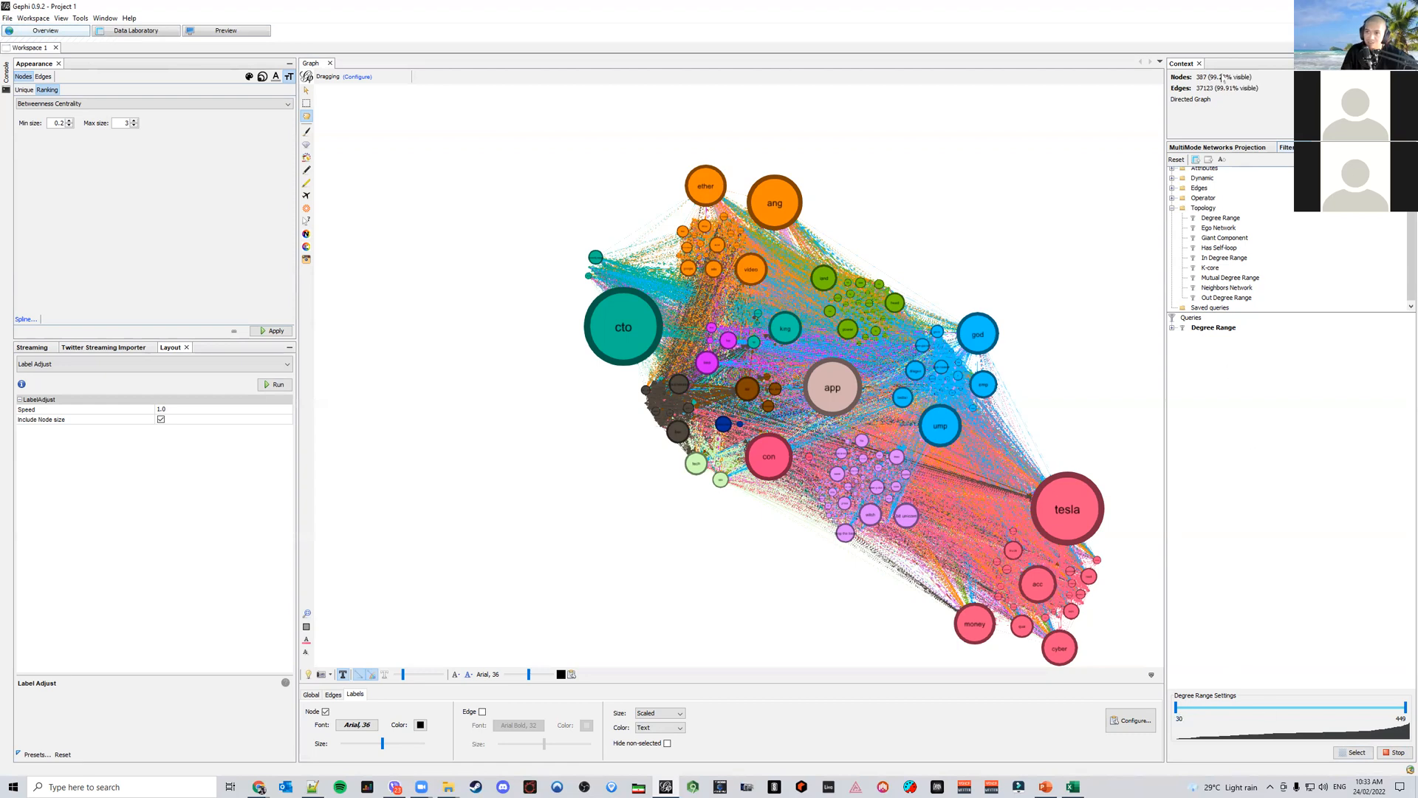
click(1180, 719)
text(150)
key(Return)
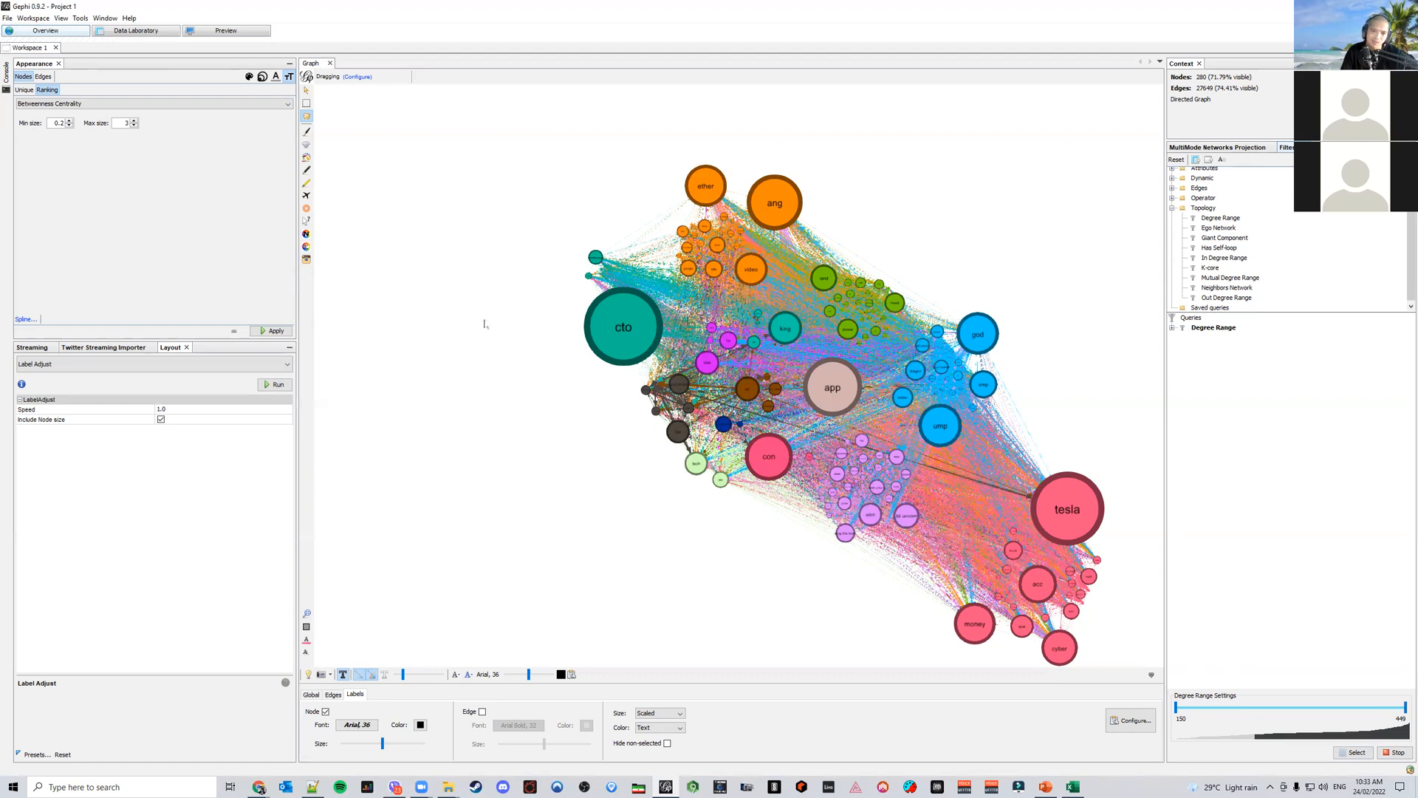
Run the Label Adjust layout and refresh the preview of the filtered network
click(274, 385)
click(228, 30)
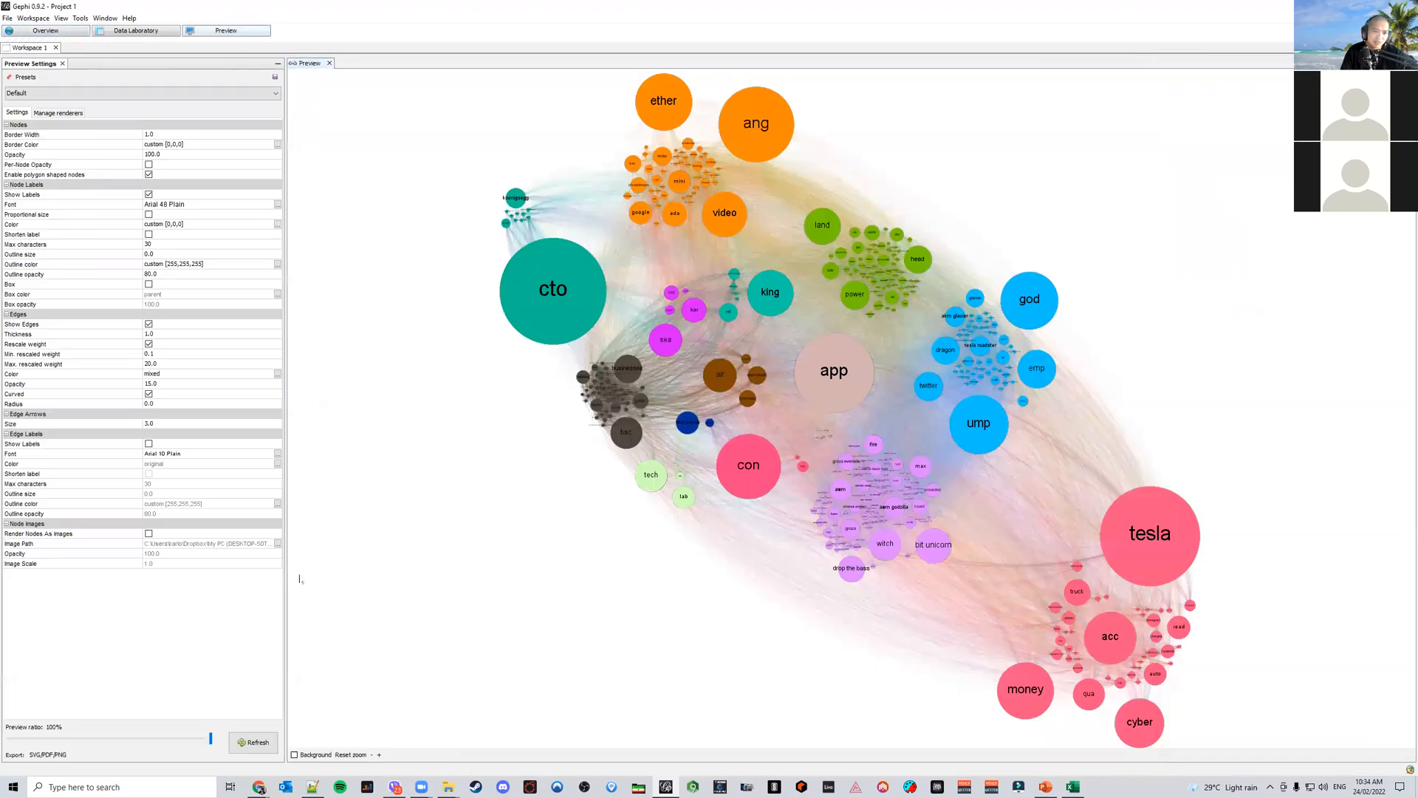
click(258, 742)
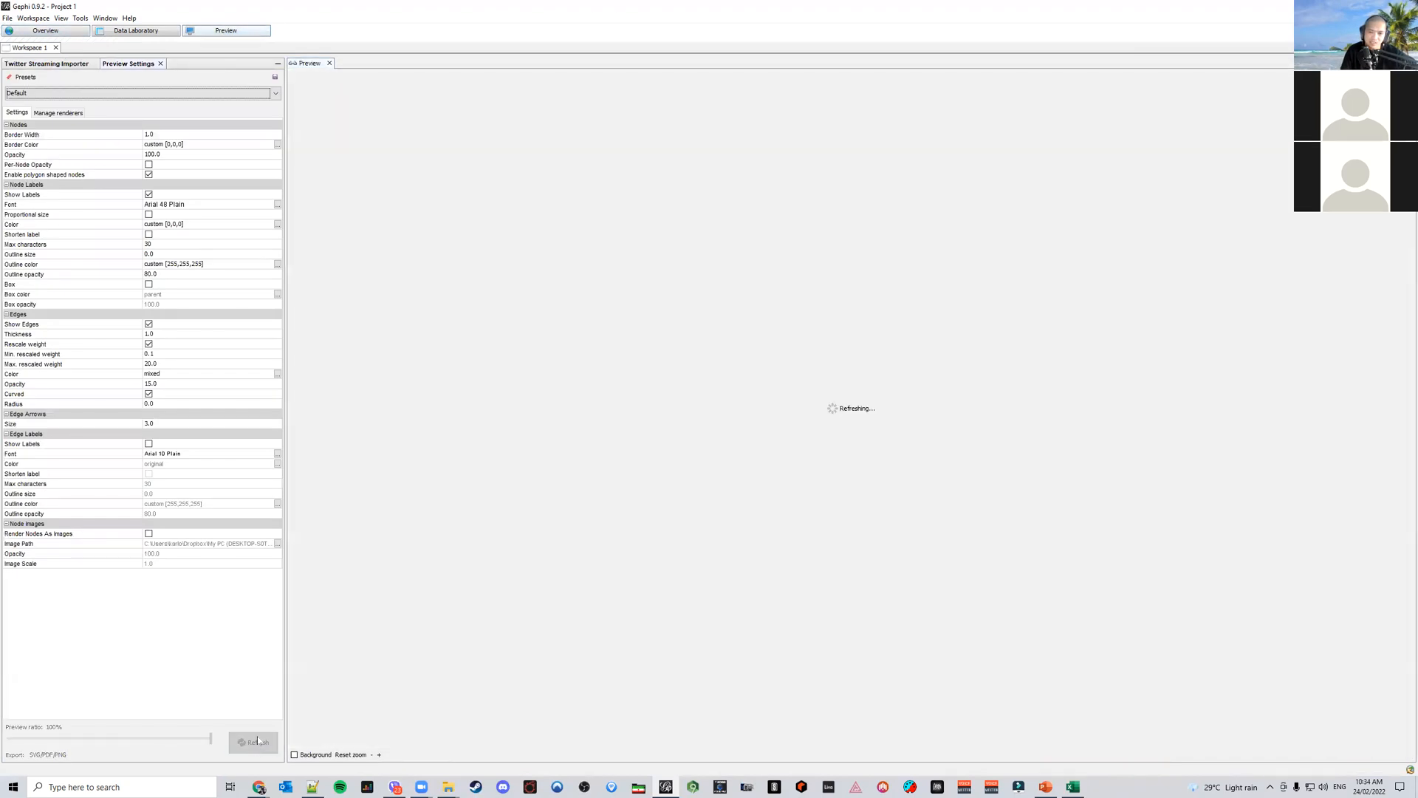
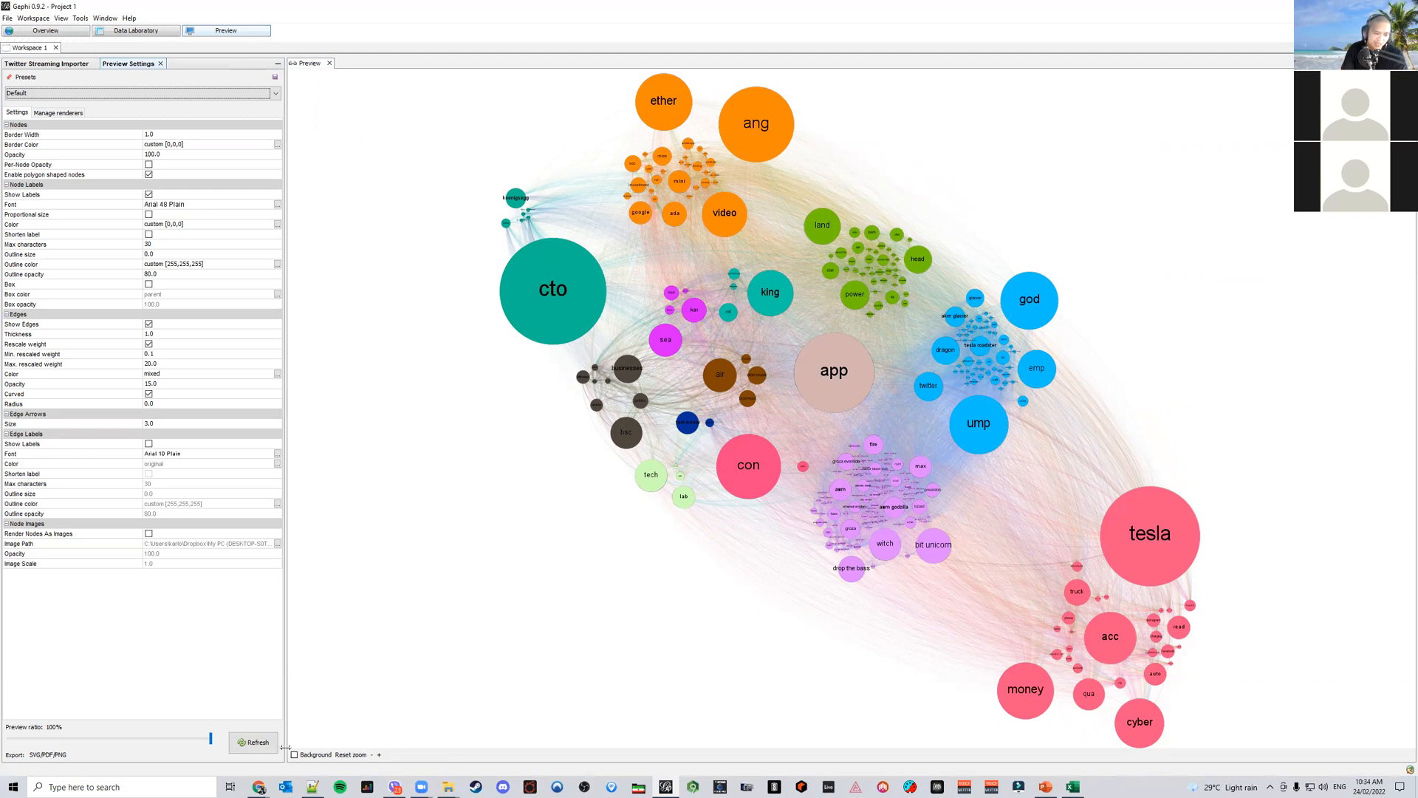
Search the web for 8K resolution to look up its pixel dimensions
click(260, 787)
click(318, 739)
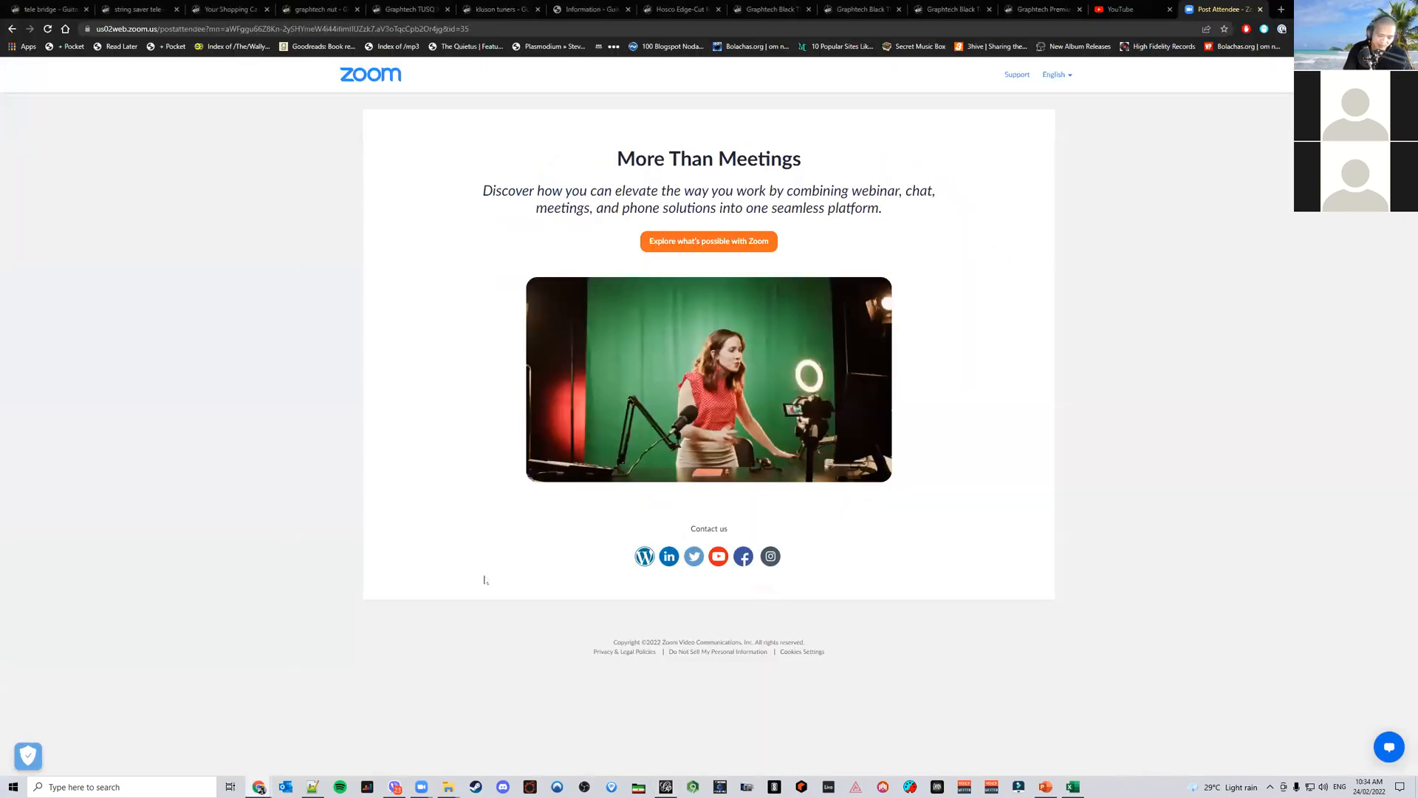
click(488, 29)
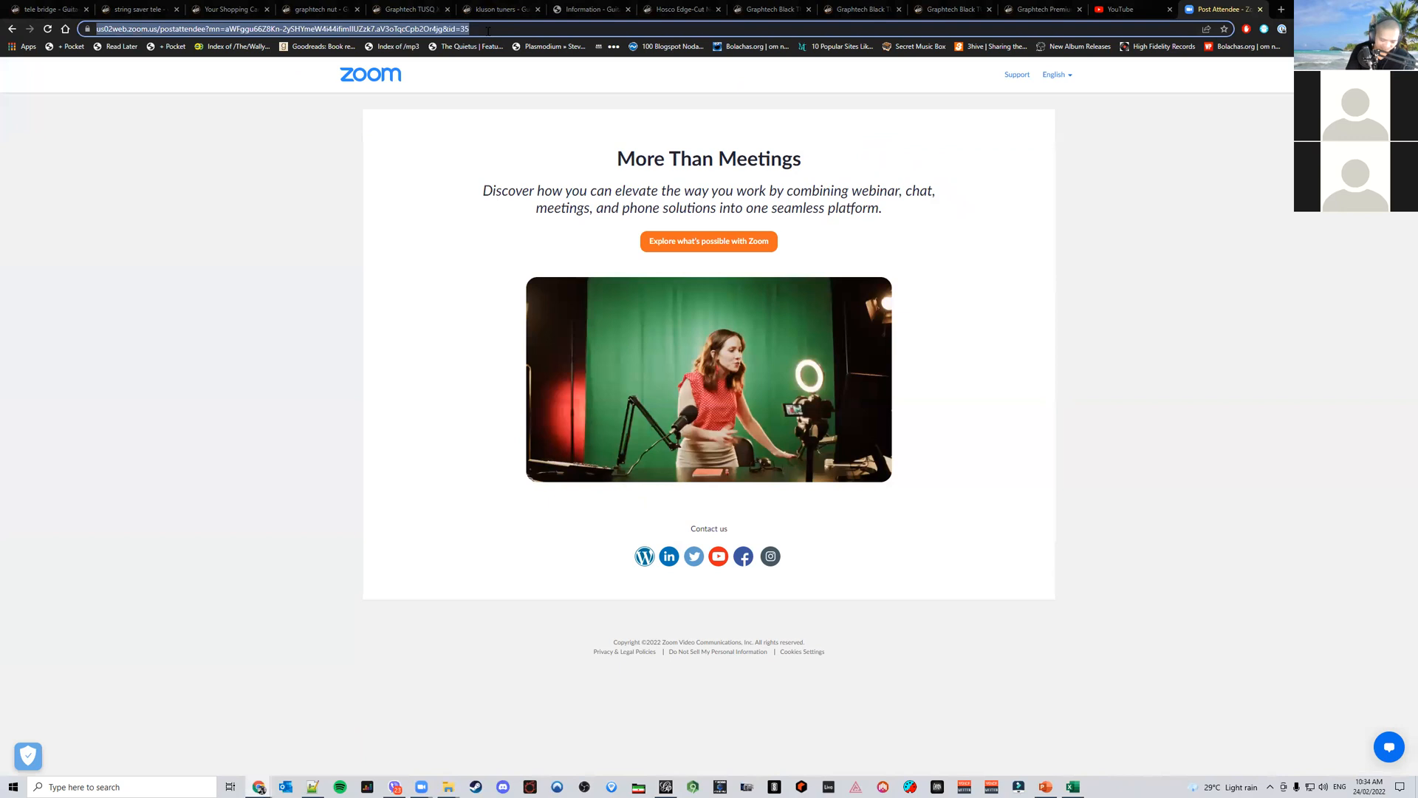
text(8k resolution)
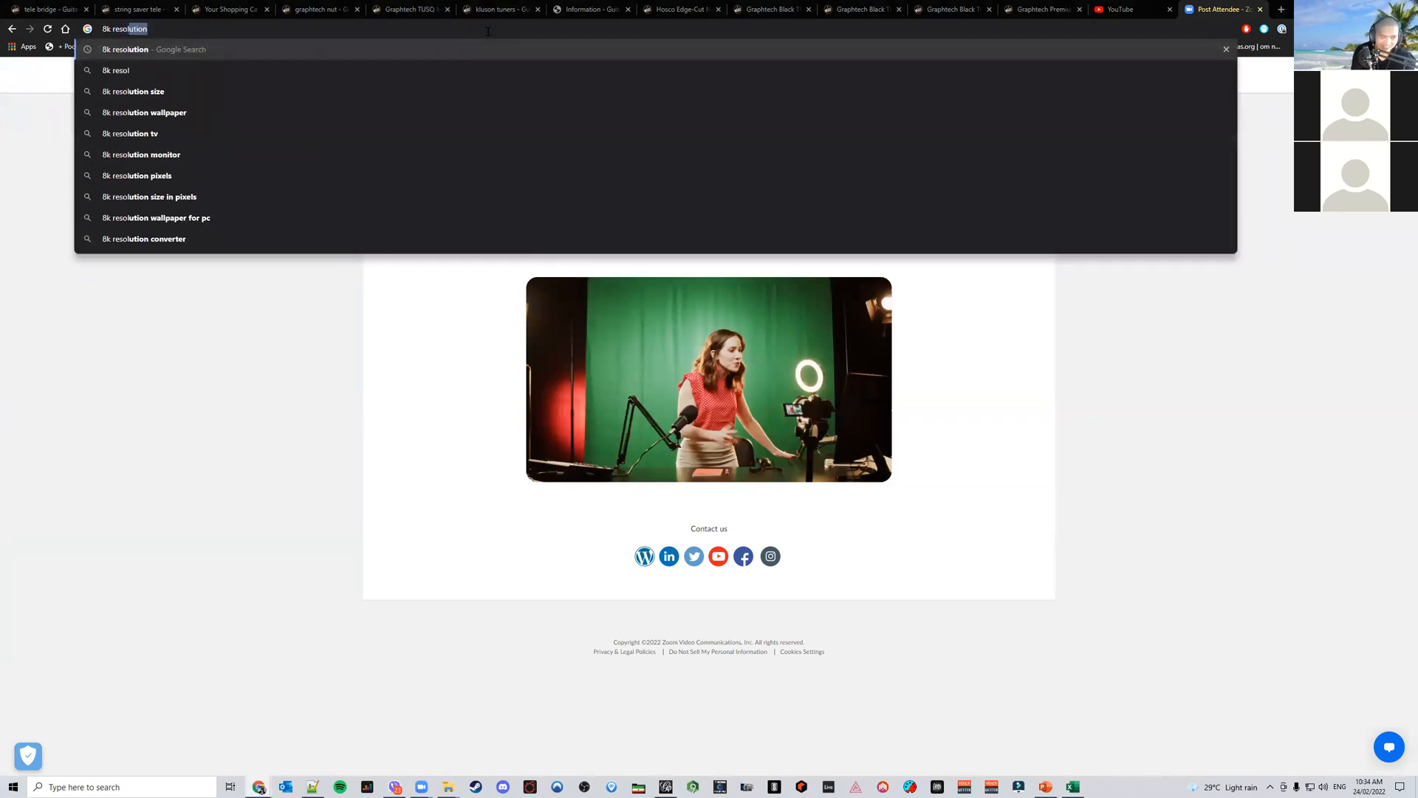
key(Return)
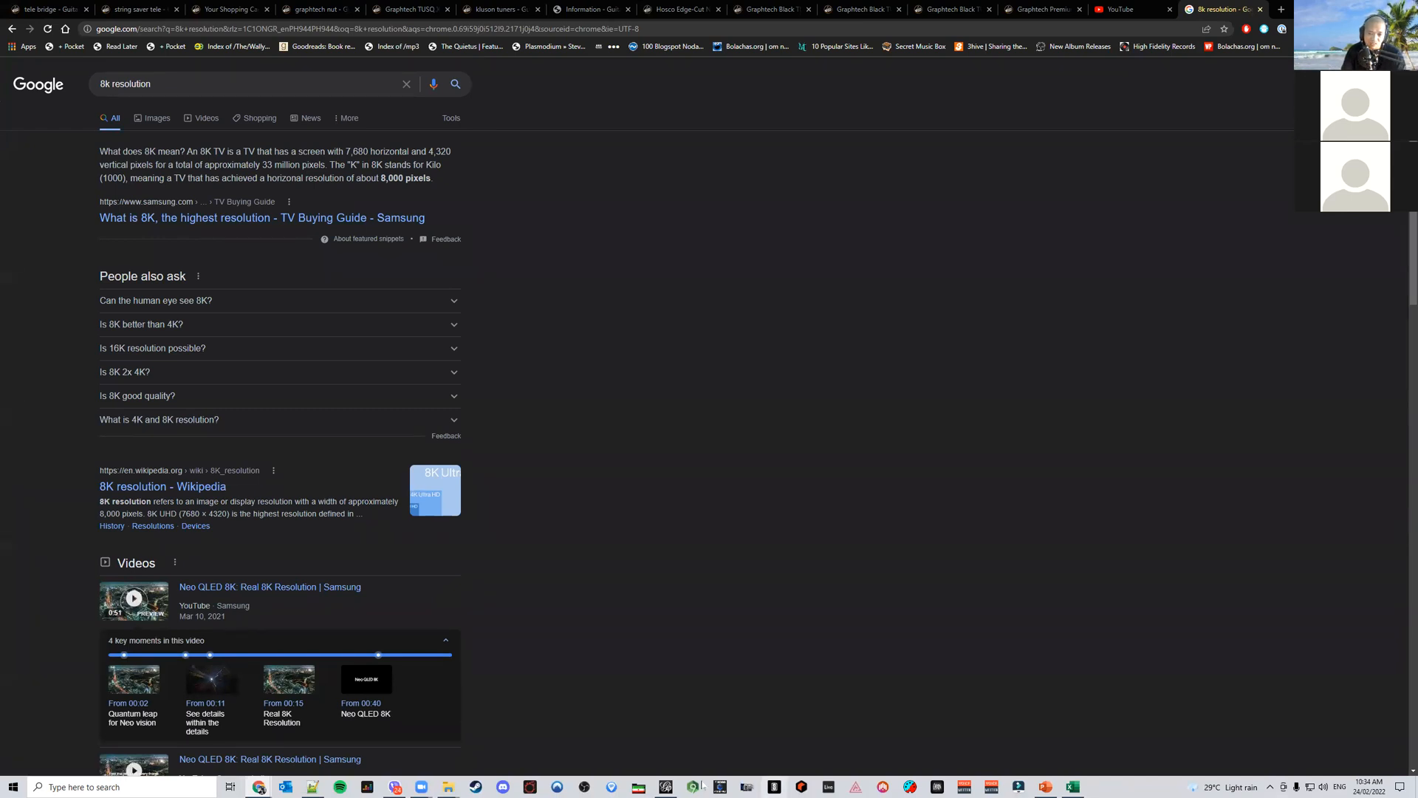
In the PNG export options, set the image width to 7680 px and height to 4320 px
click(666, 786)
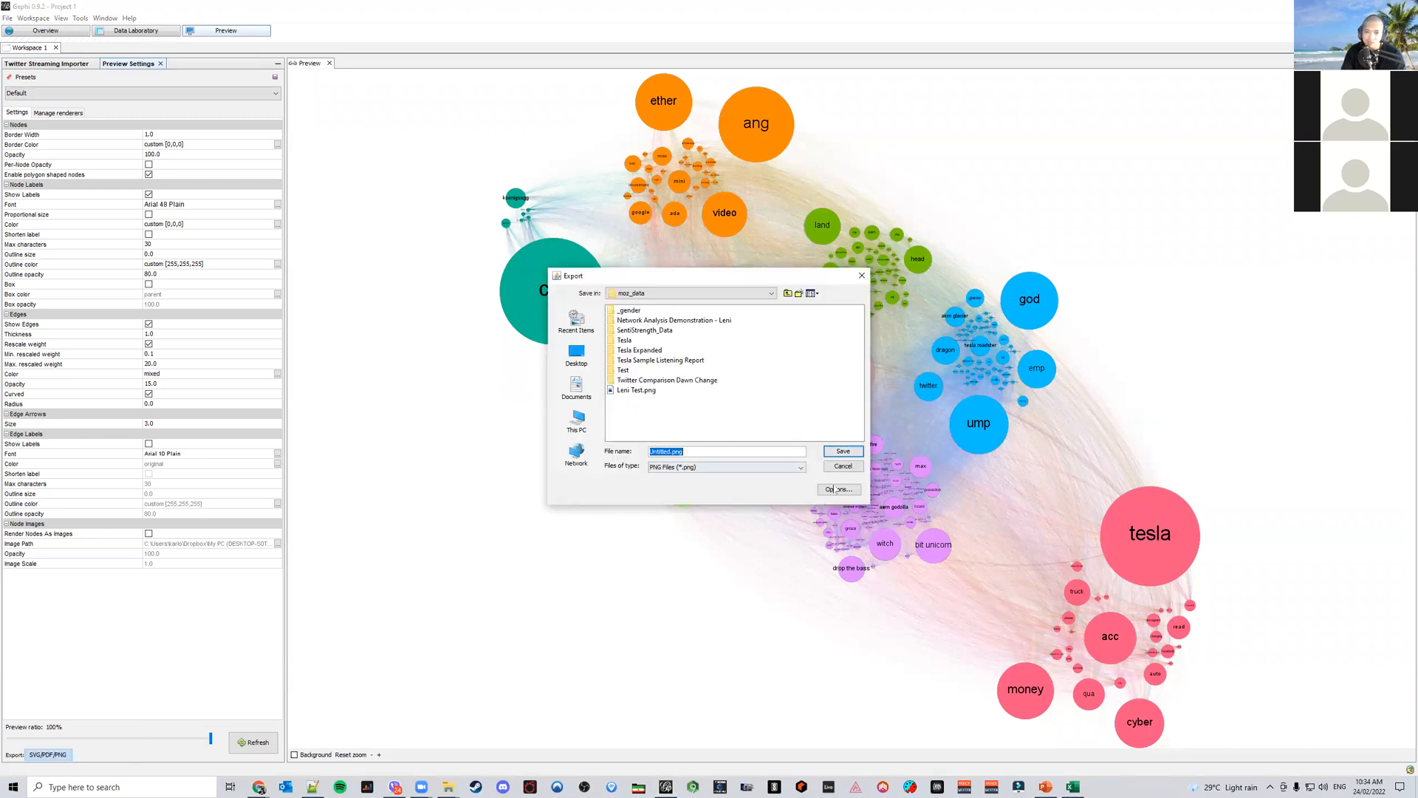
click(838, 489)
click(660, 409)
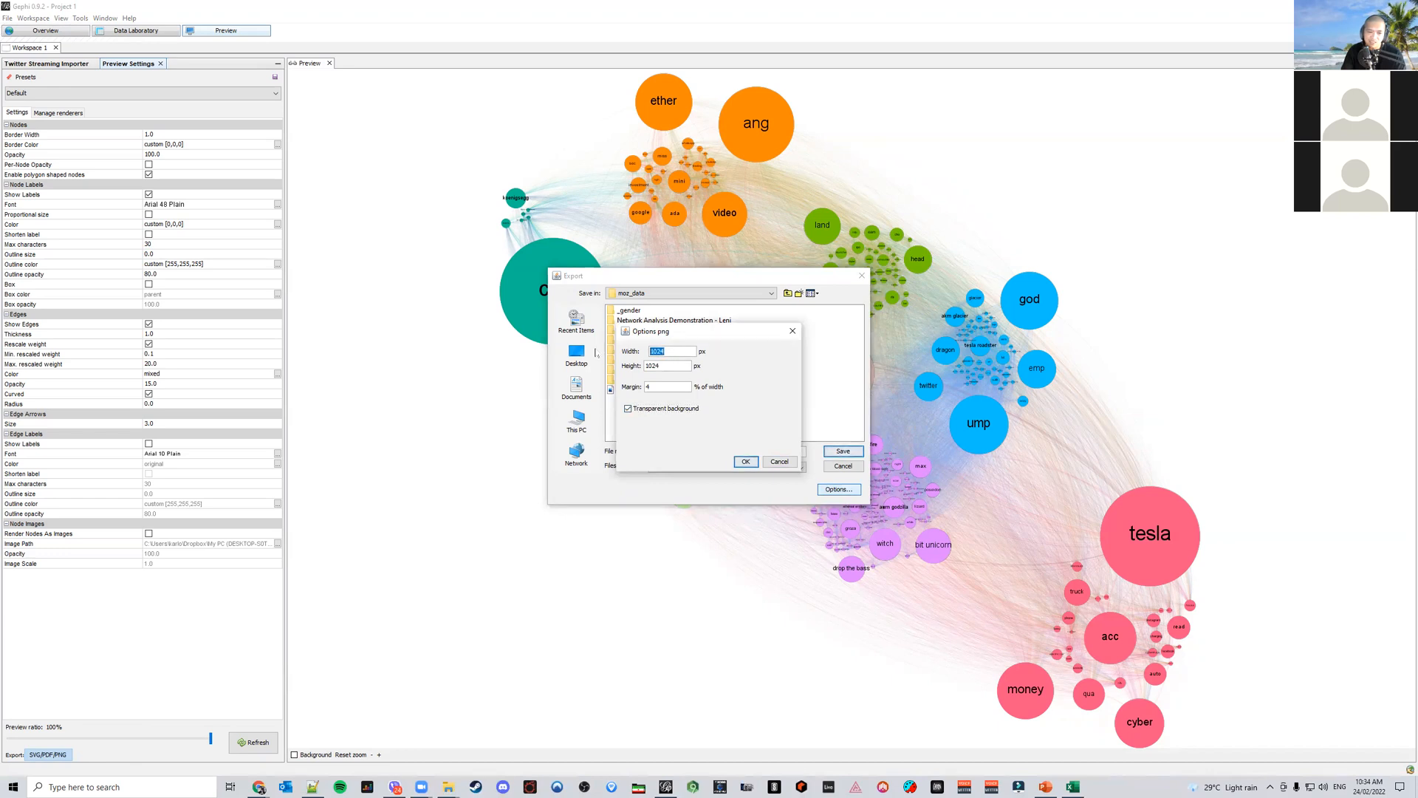
mouse_move(259, 787)
click(287, 739)
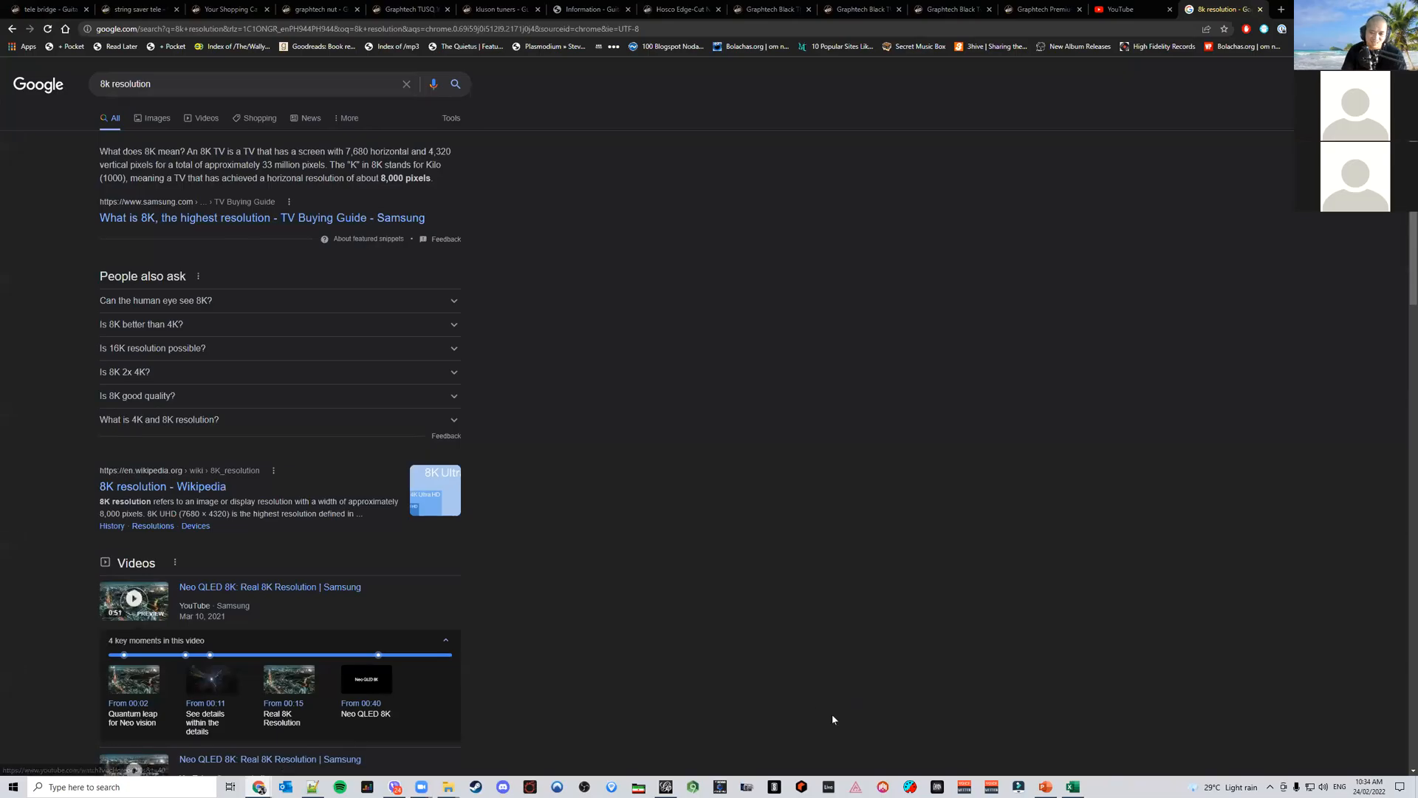
click(674, 786)
text(7680)
key(Tab)
text(43)
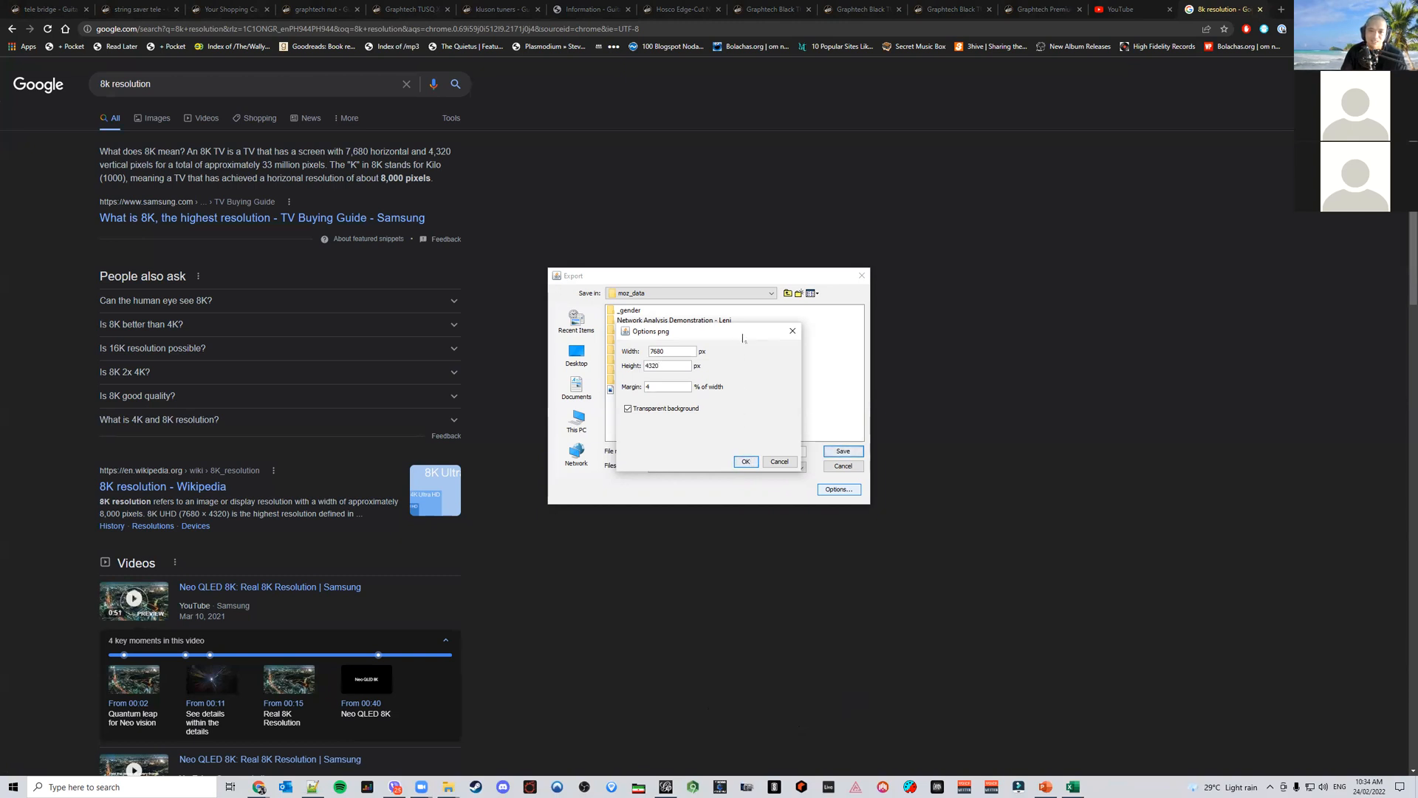
drag(742, 338, 919, 368)
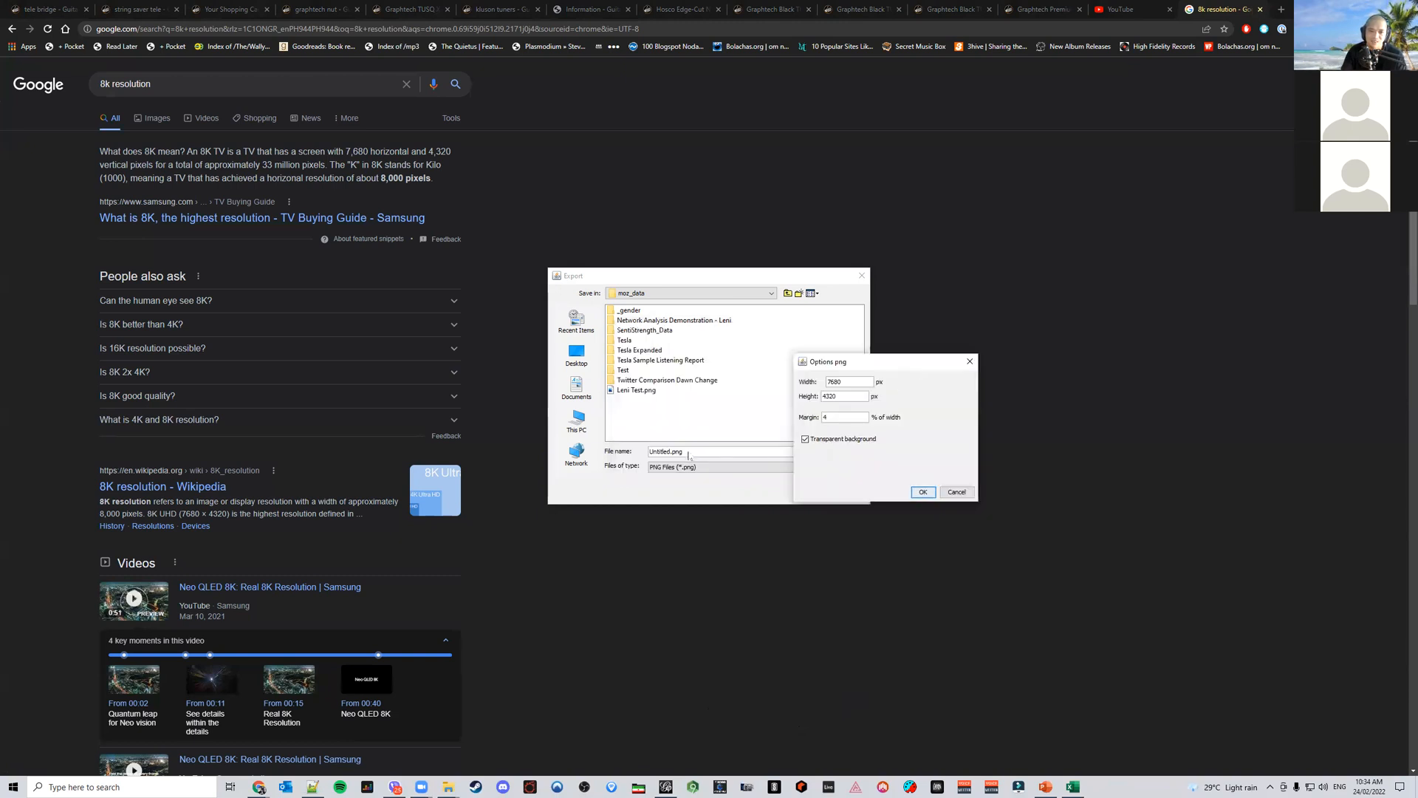
click(926, 492)
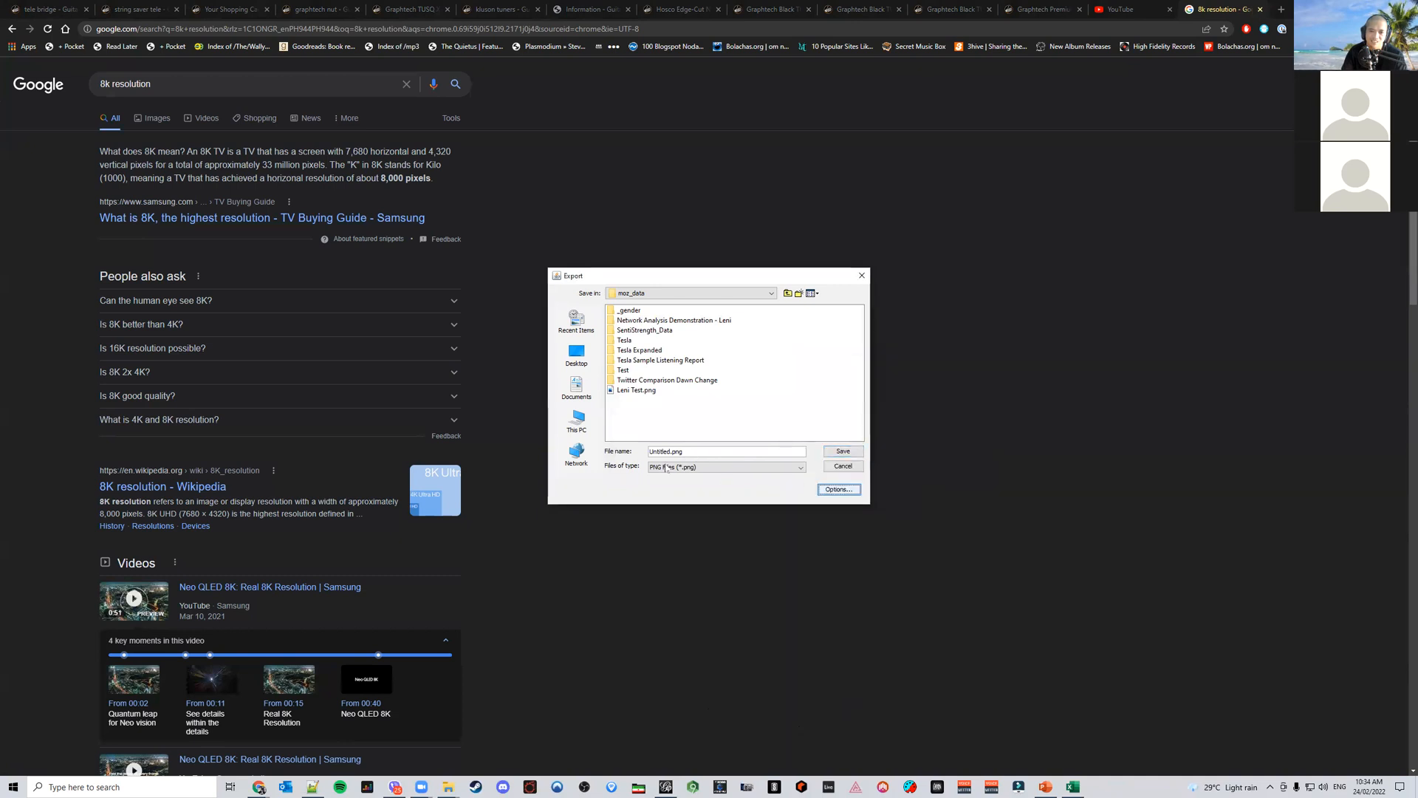
Name the export file Facebook Combined Semantic Network and save the PNG
double_click(686, 452)
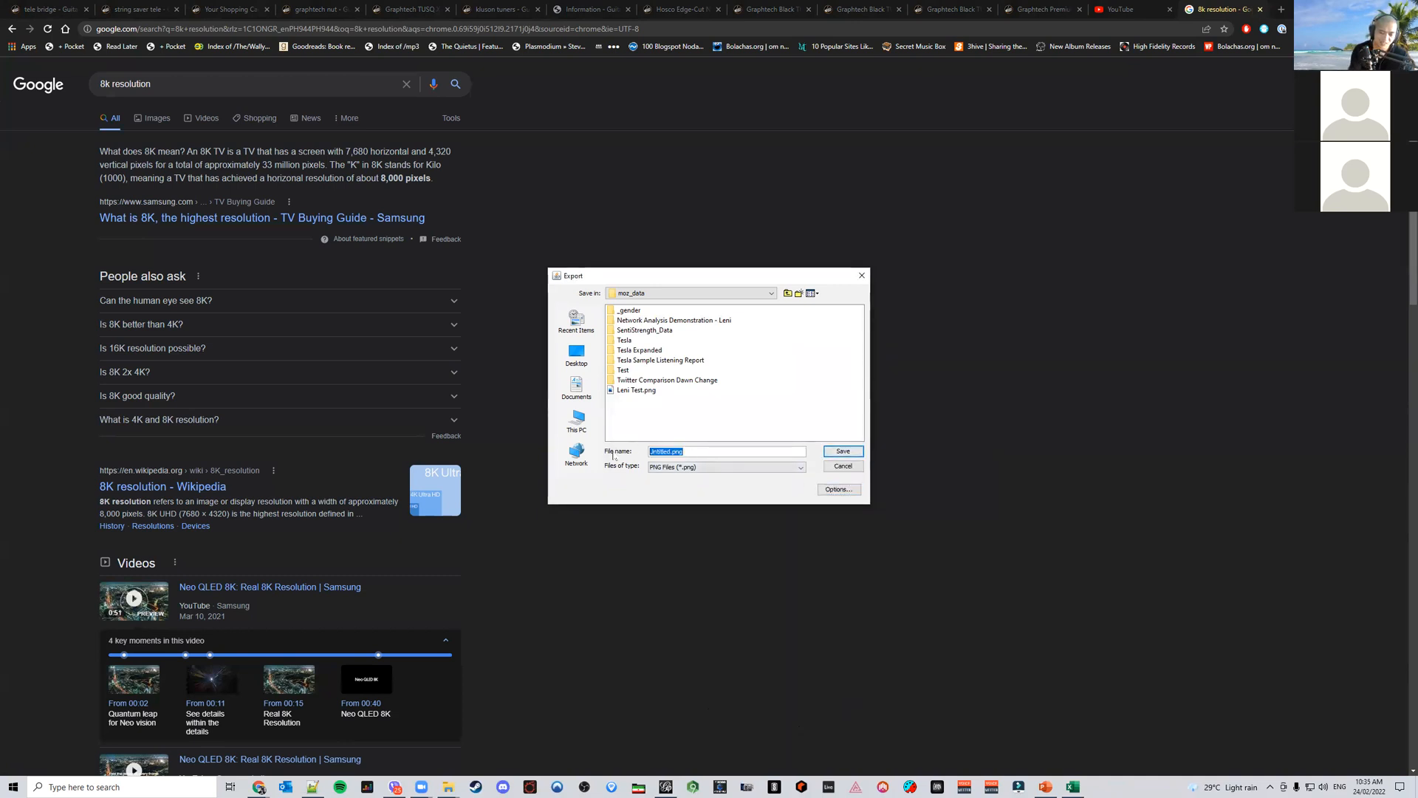
text(Facebn)
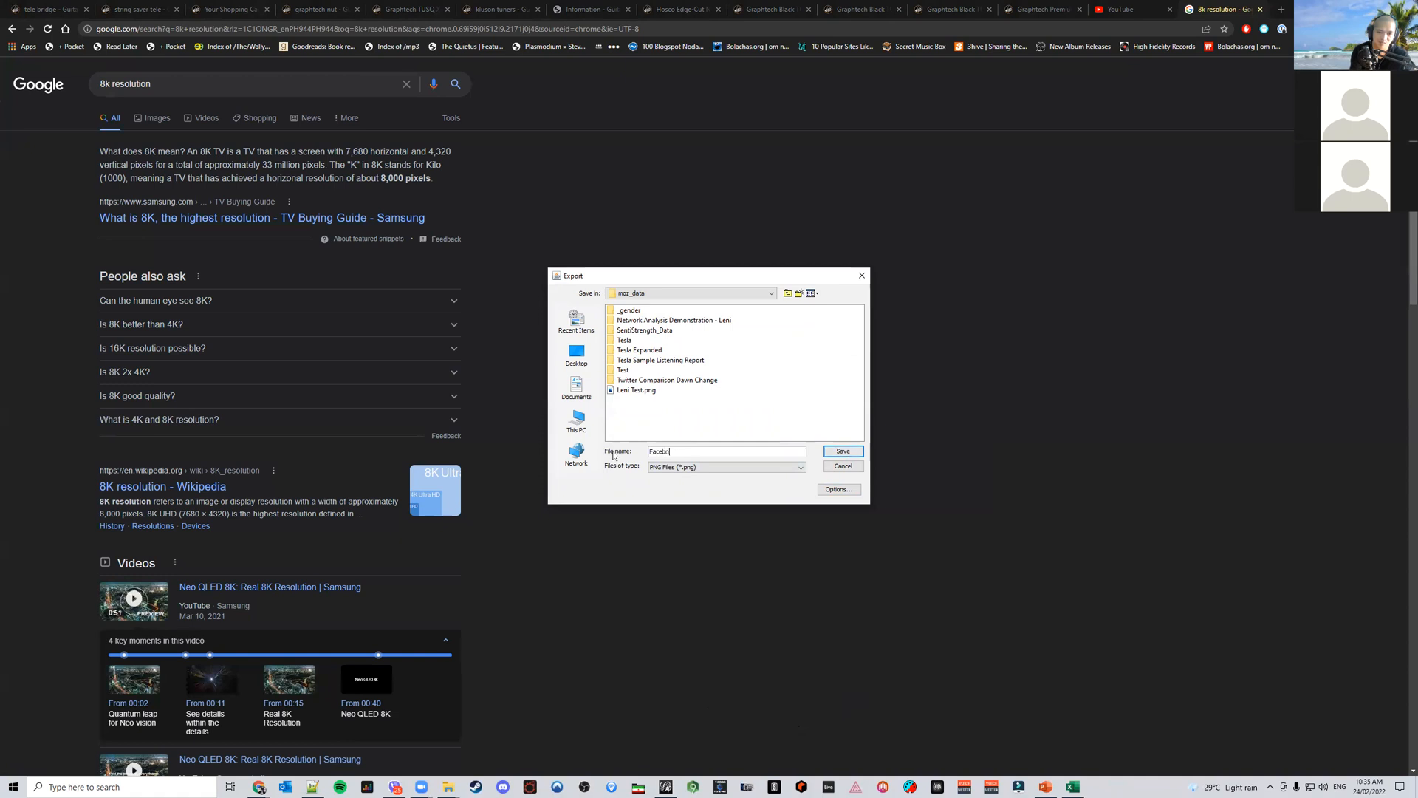
key(BackSpace)
text(ook )
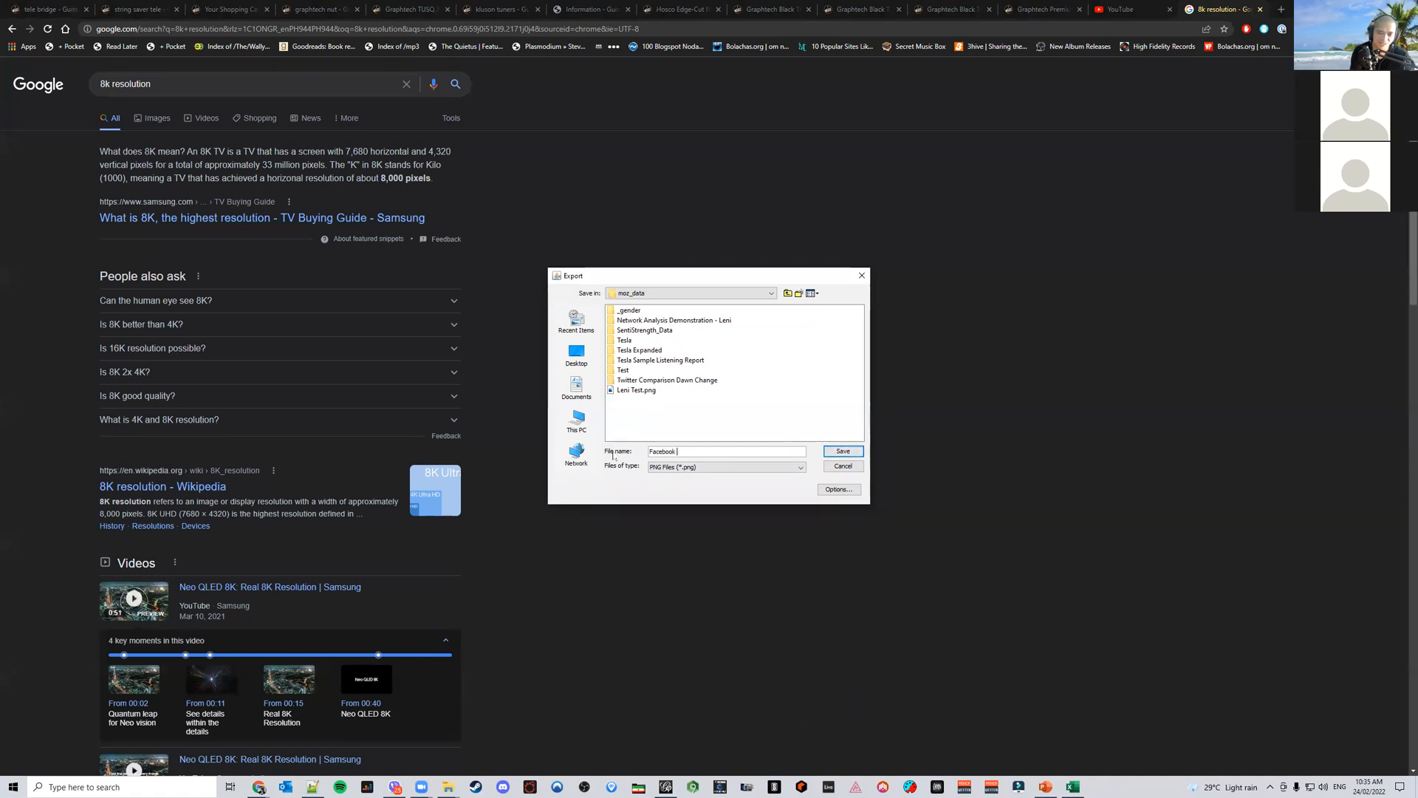
text(Combi)
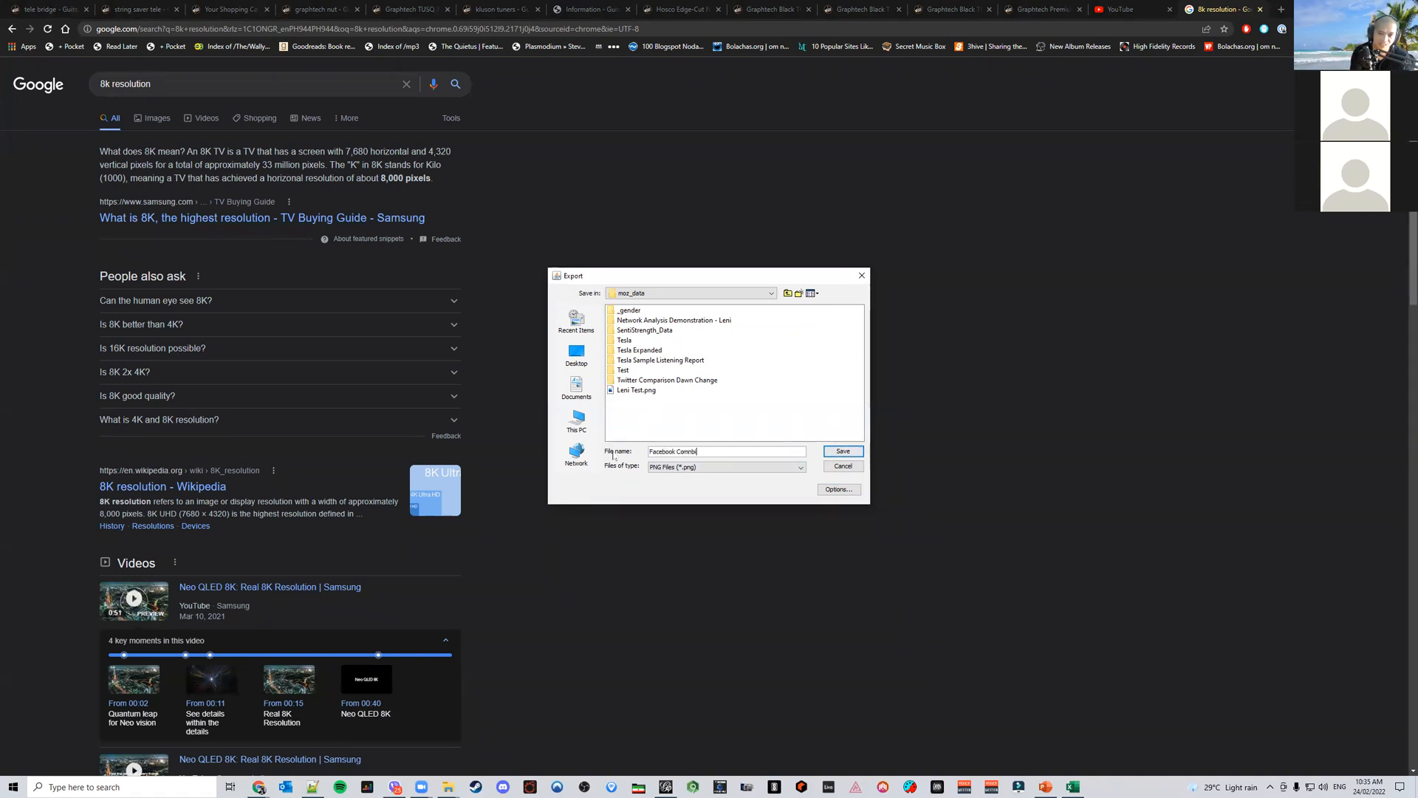
key(BackSpace)
text(b)
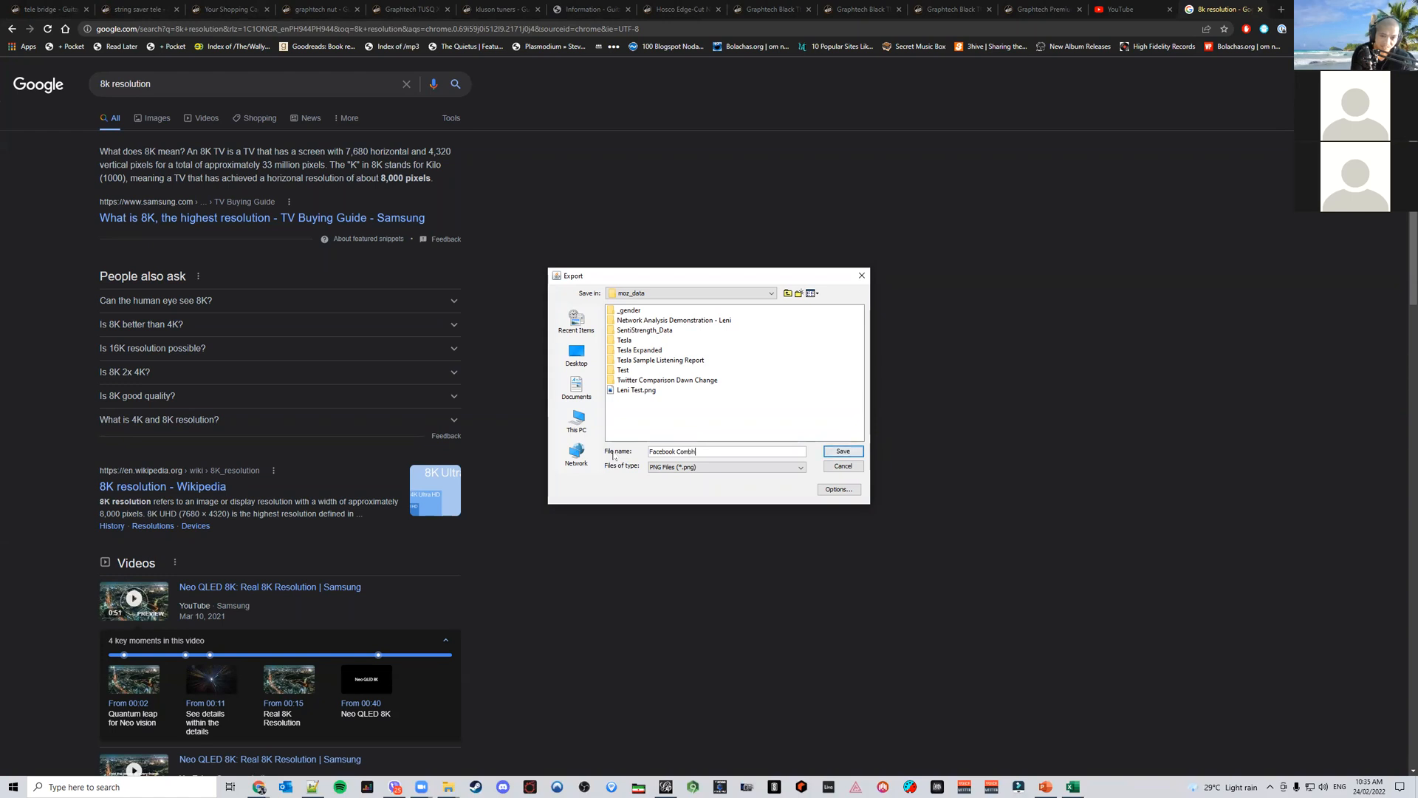
text(ined Semant)
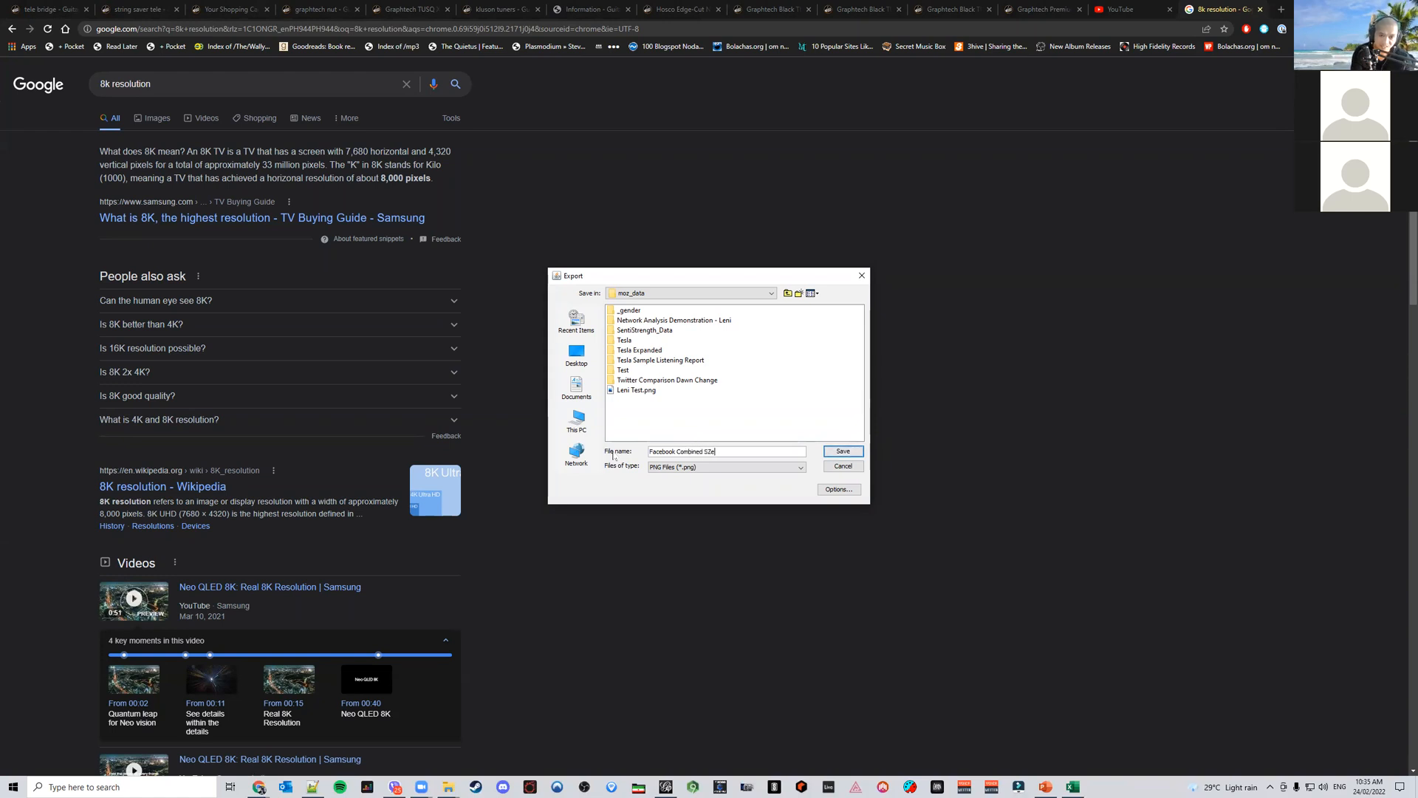
text(ic Network)
key(Return)
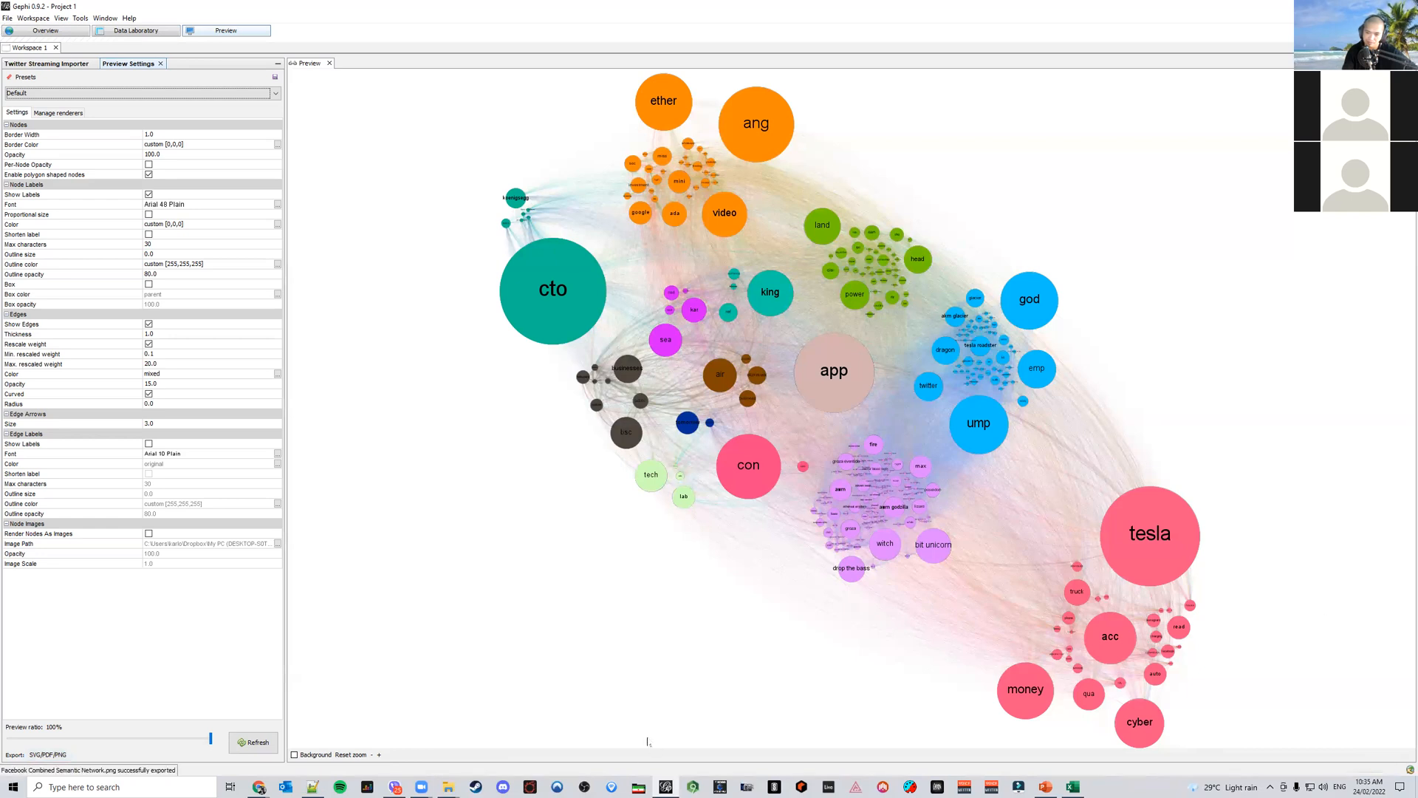
Open the exported PNG from the mvoz_data folder to inspect the image, then close it
mouse_move(449, 787)
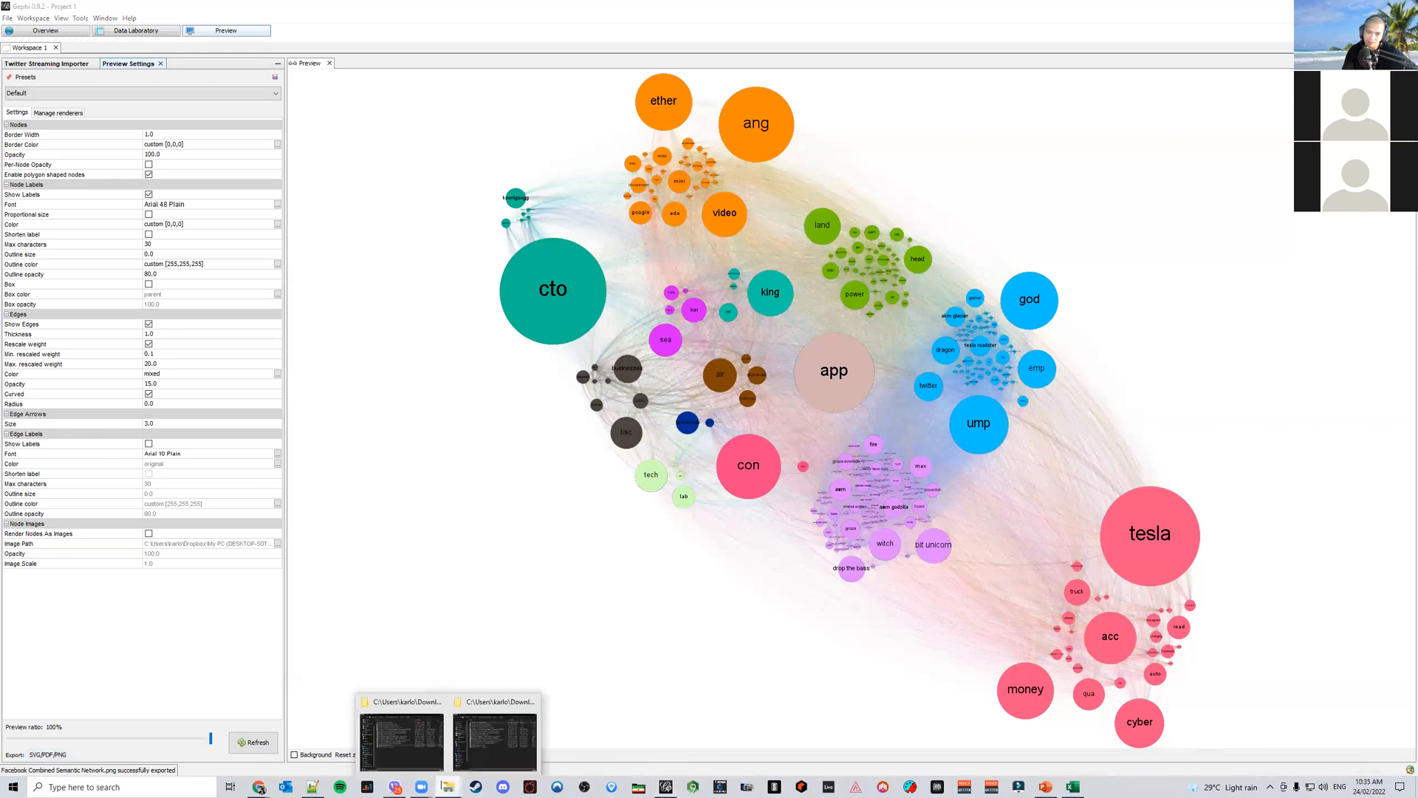
click(484, 739)
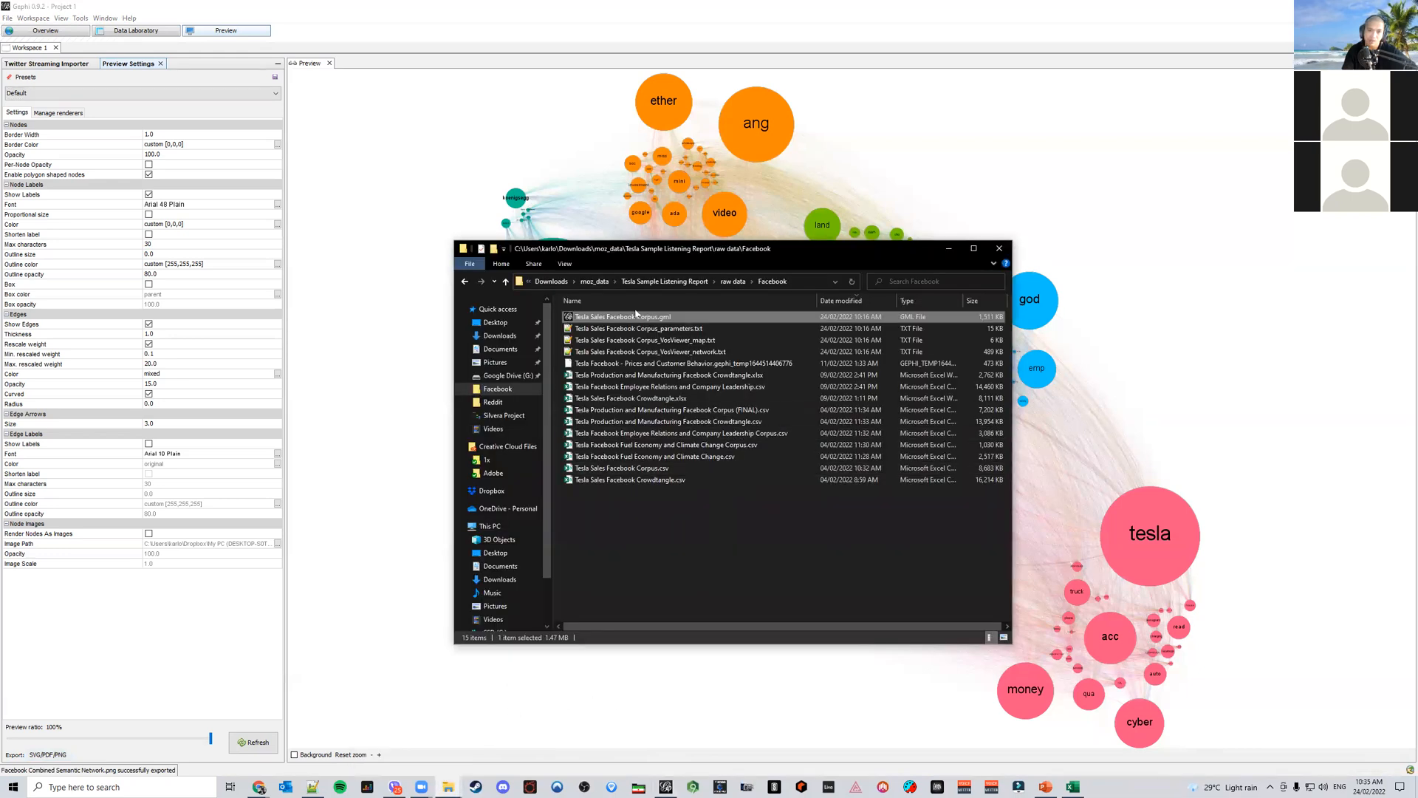
click(597, 282)
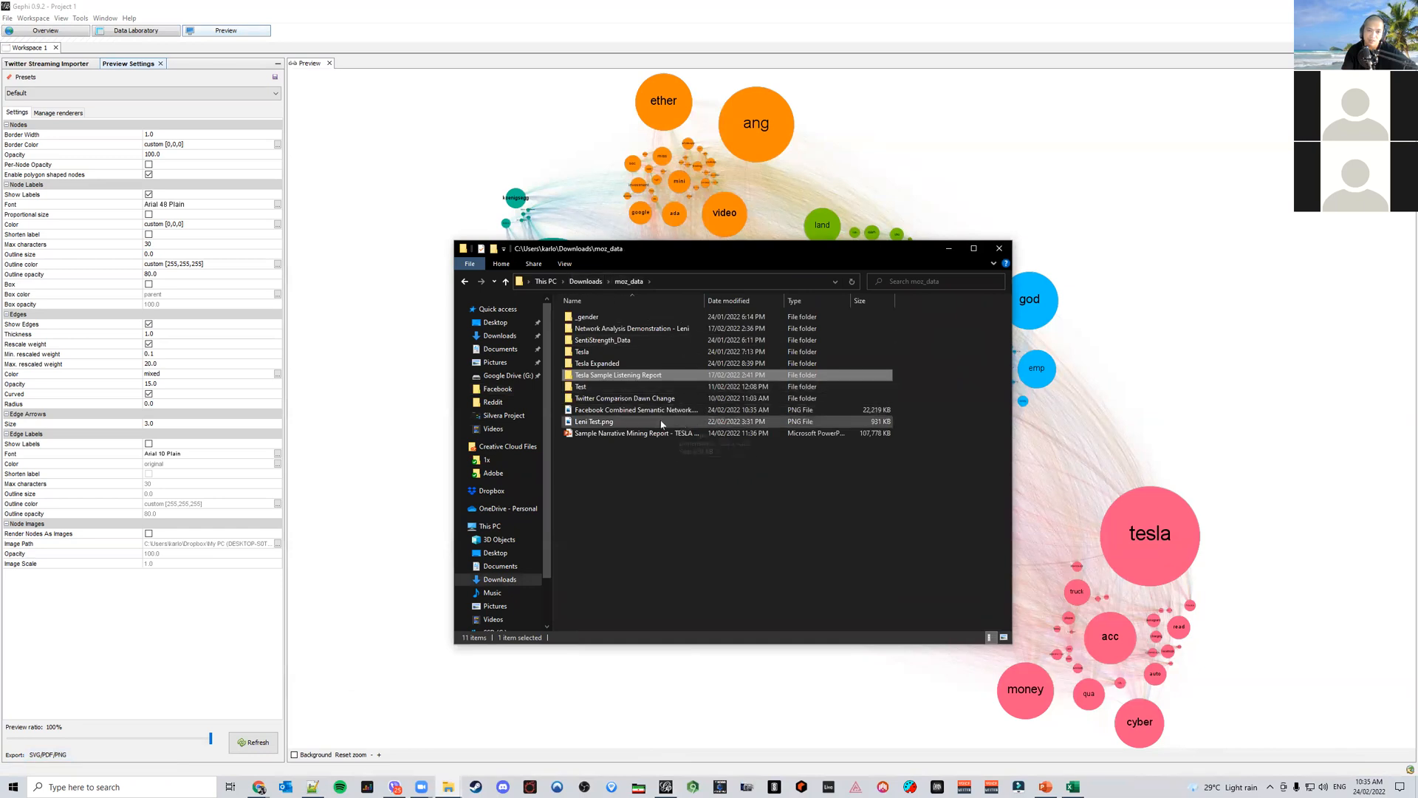
double_click(663, 411)
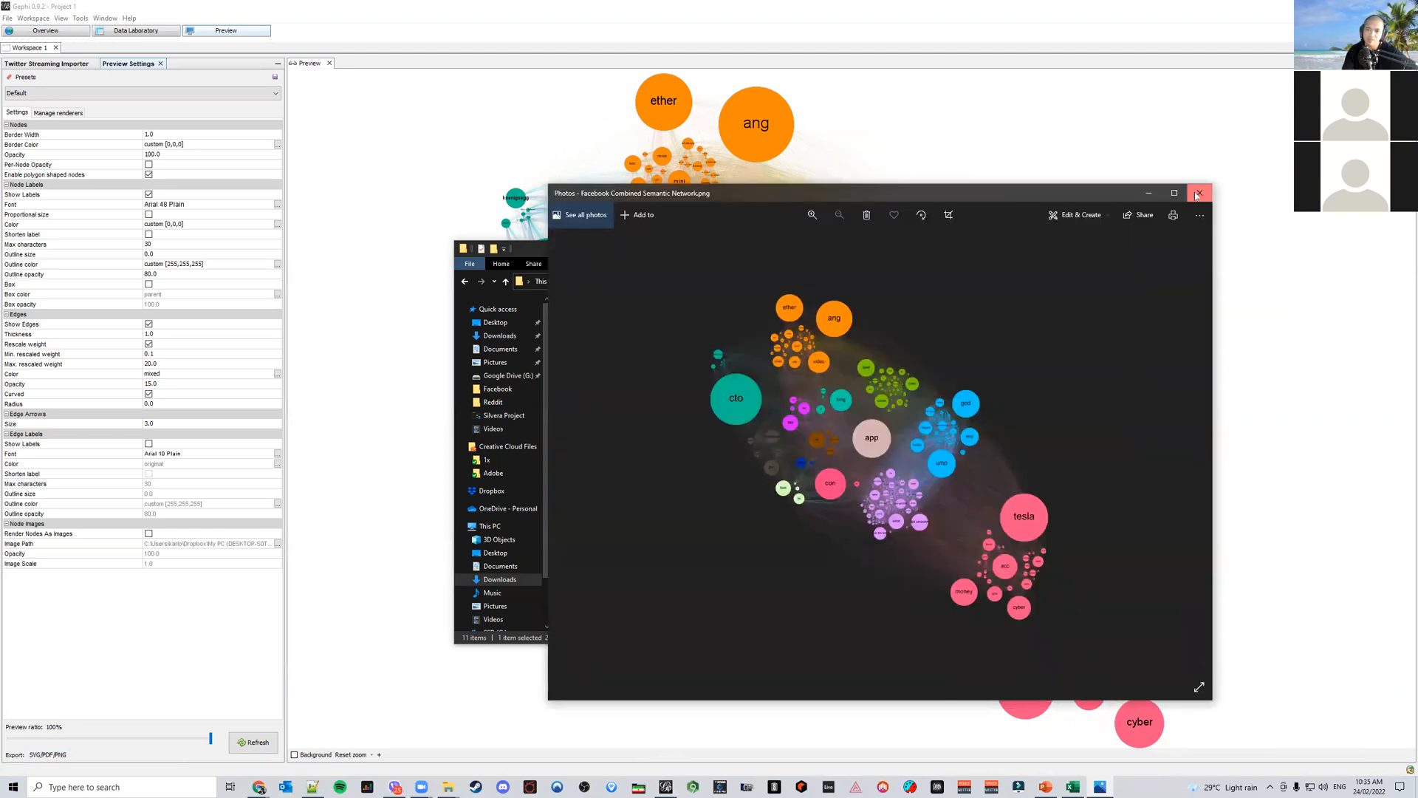
click(1200, 193)
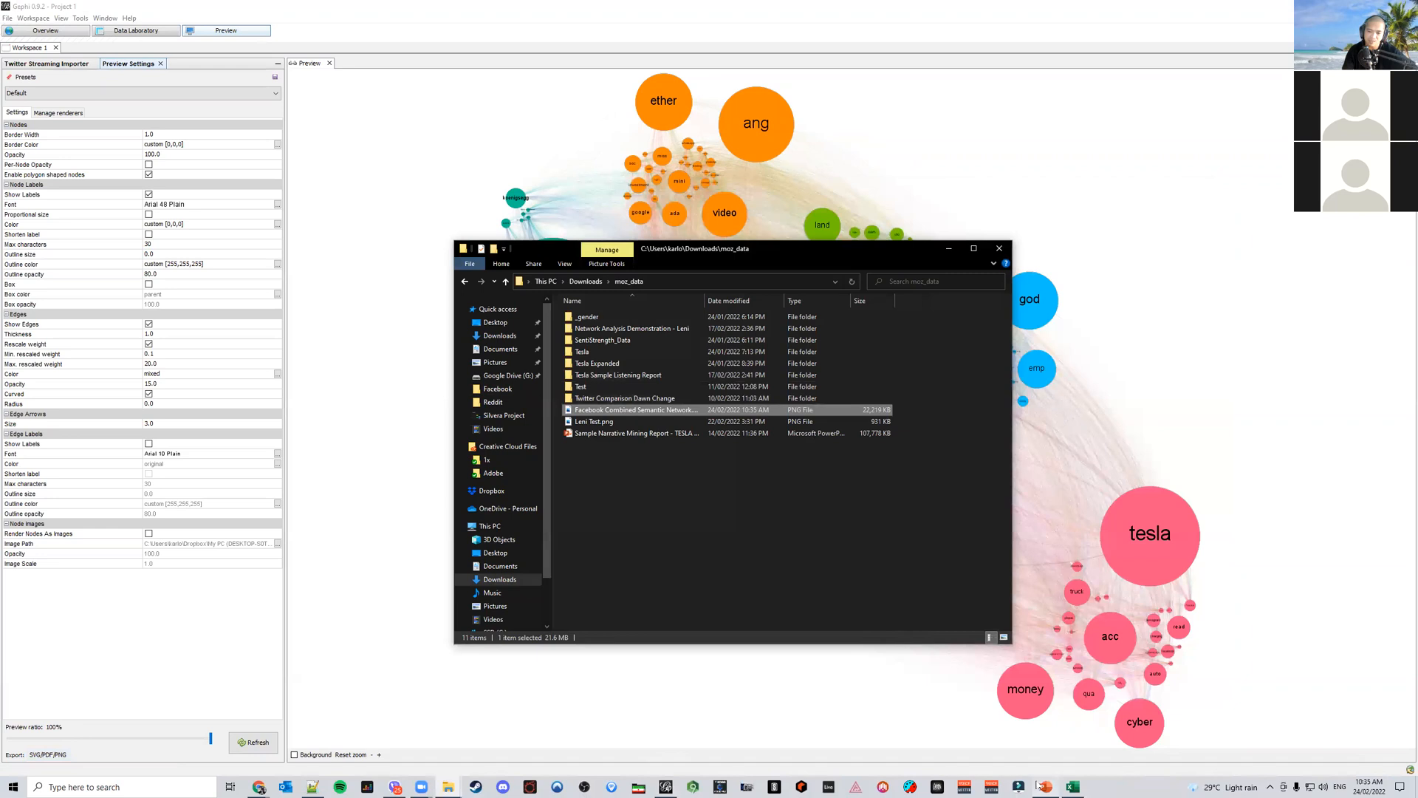
In the PowerPoint report, duplicate the network map slide and select its network image
click(1047, 786)
click(155, 363)
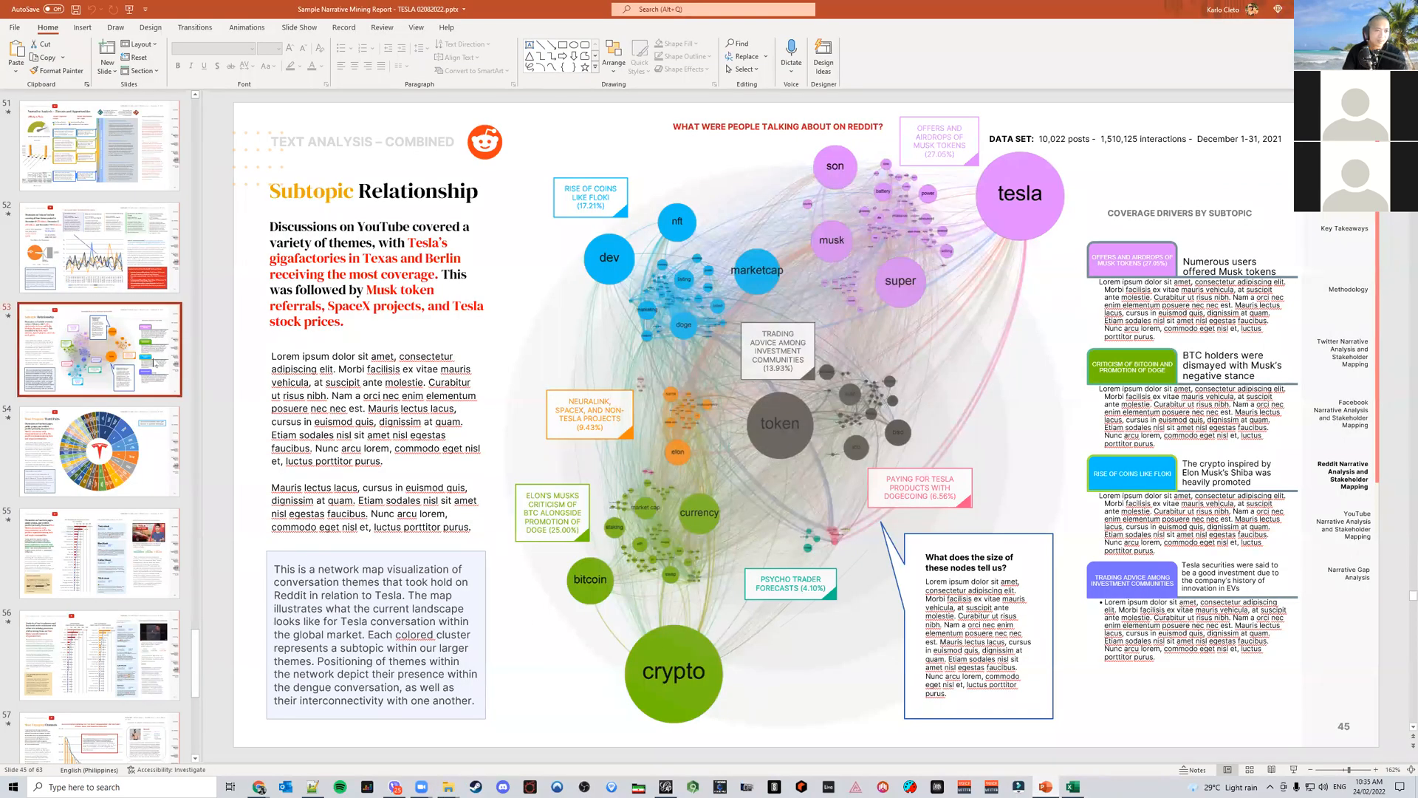
key(ctrl+d)
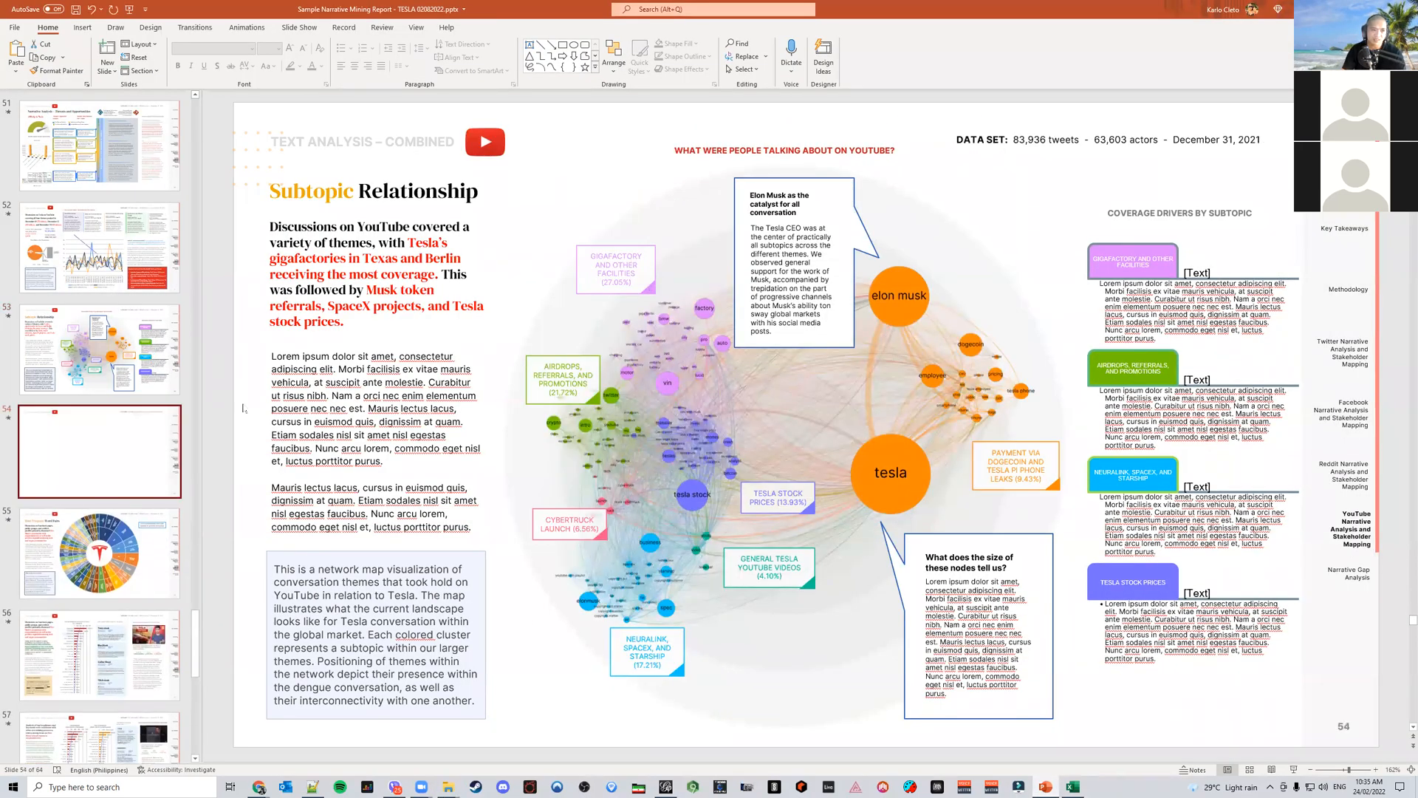
click(711, 411)
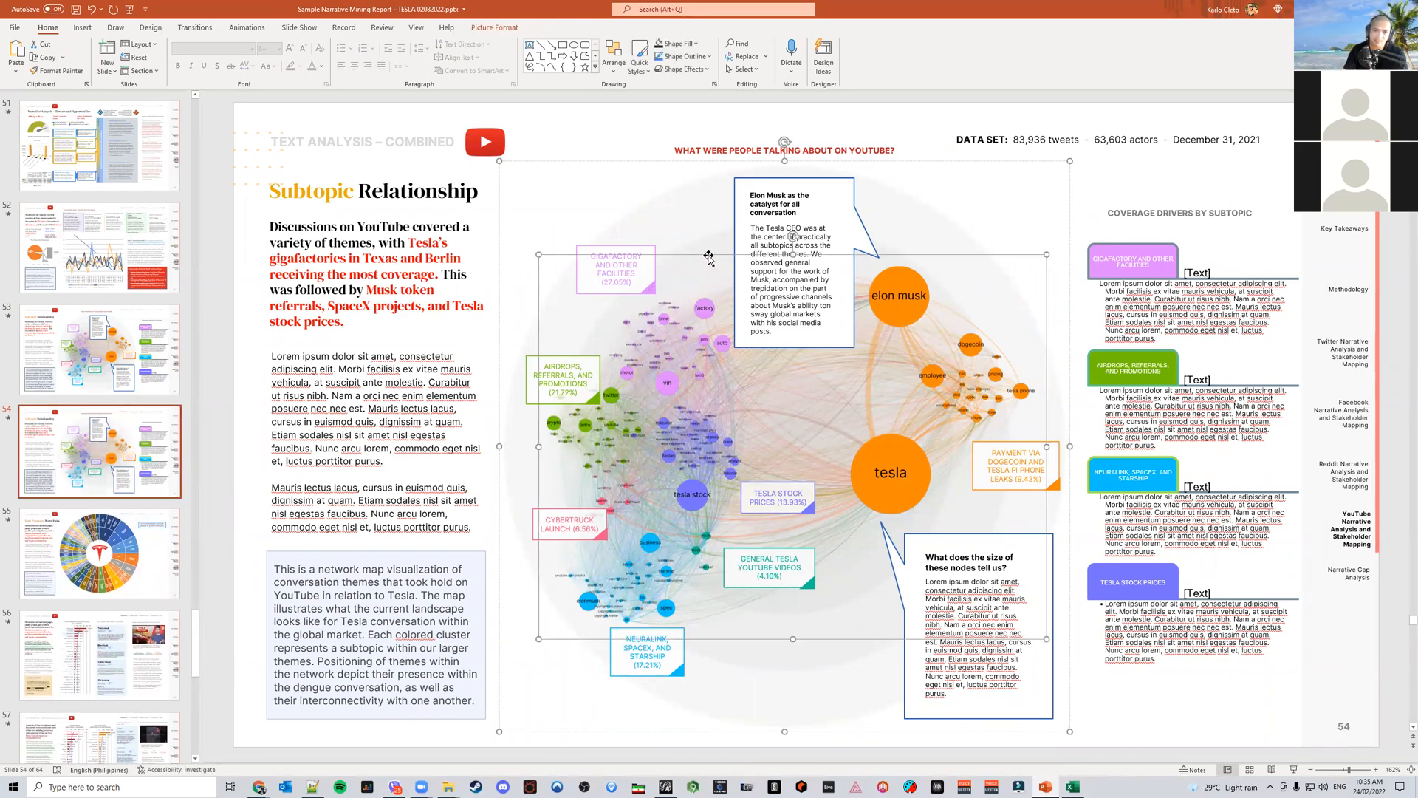
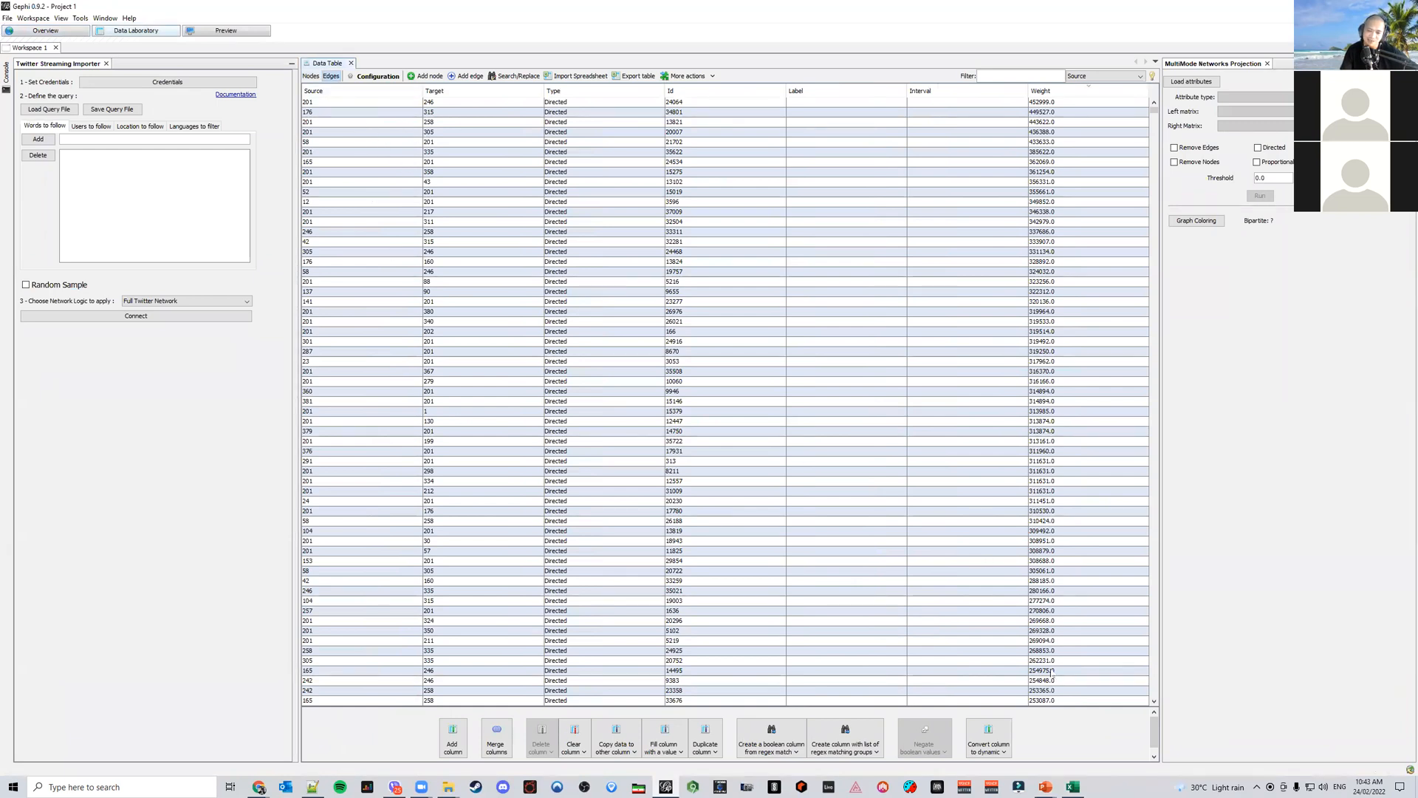
Open the Sample Semantic Network Edge List via Gephi Tables with Working VLOOKUP formula workbook by searching recent files for vlookup
click(1080, 787)
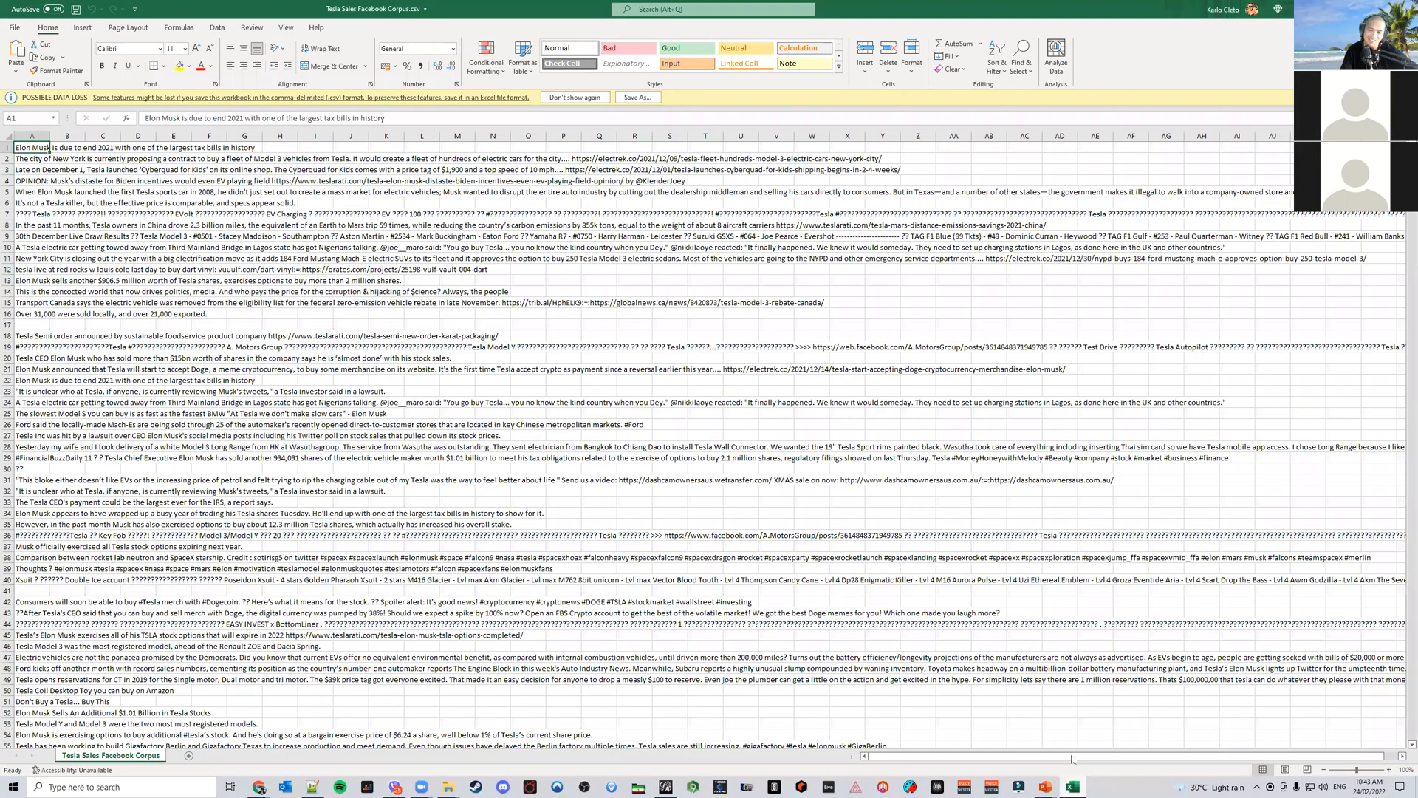
click(14, 28)
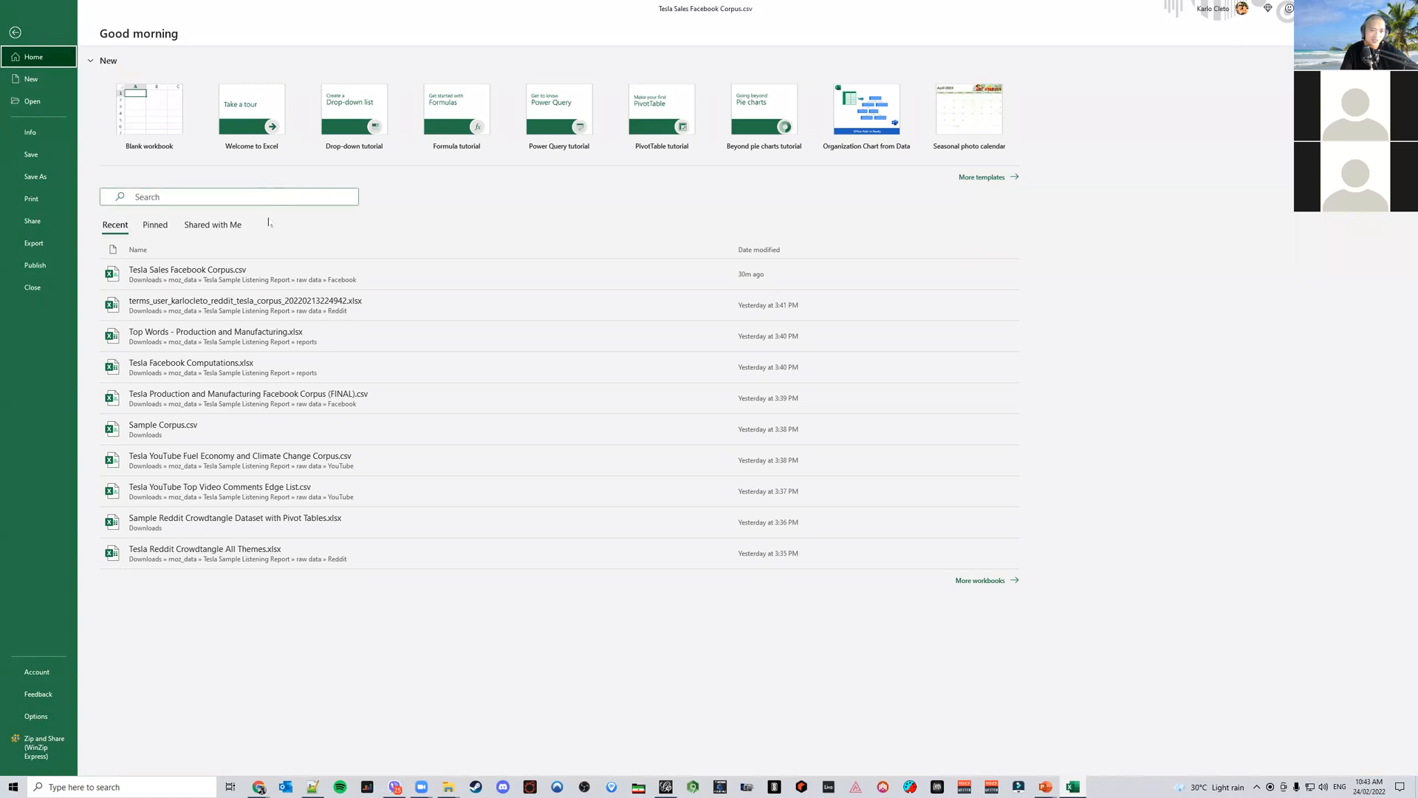
click(232, 198)
text(vlookup)
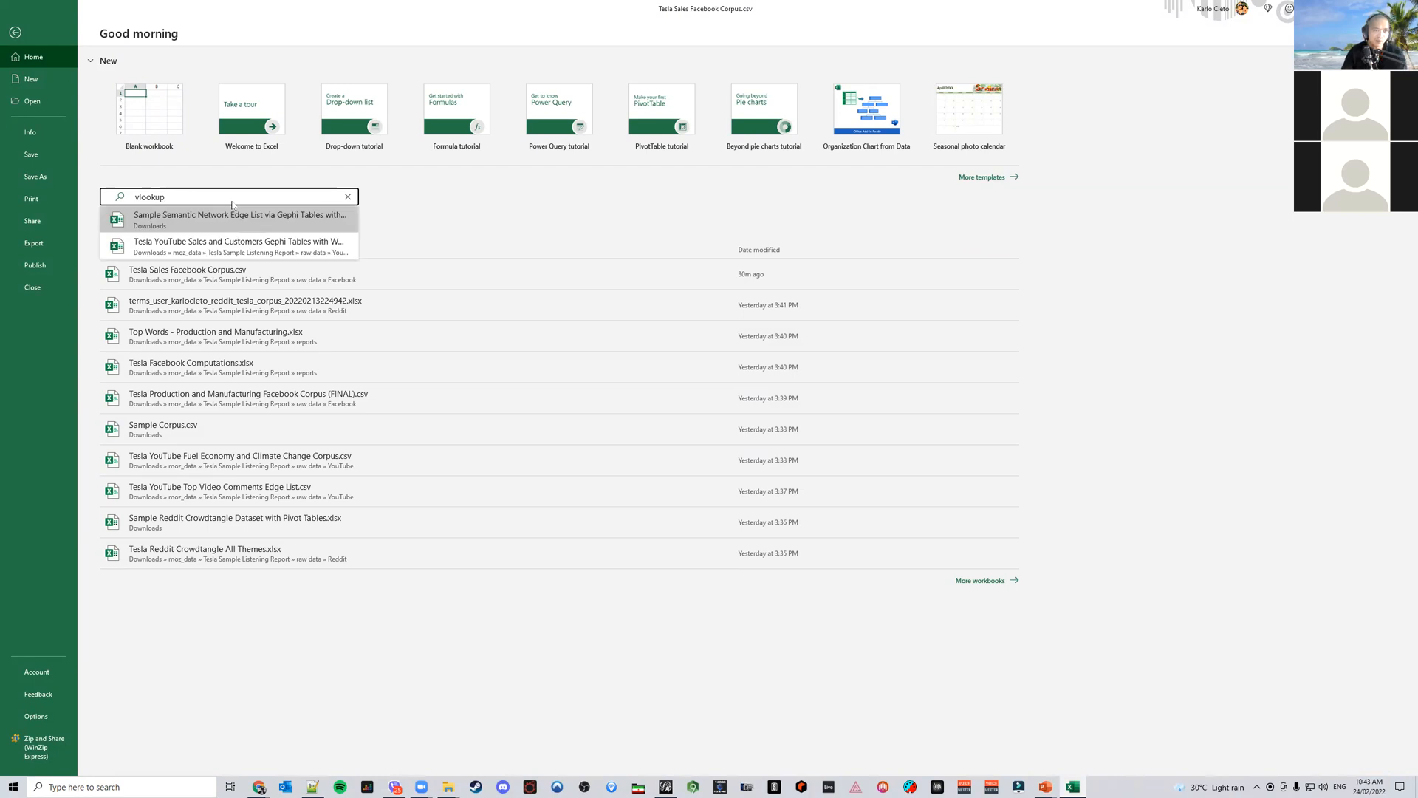
click(240, 219)
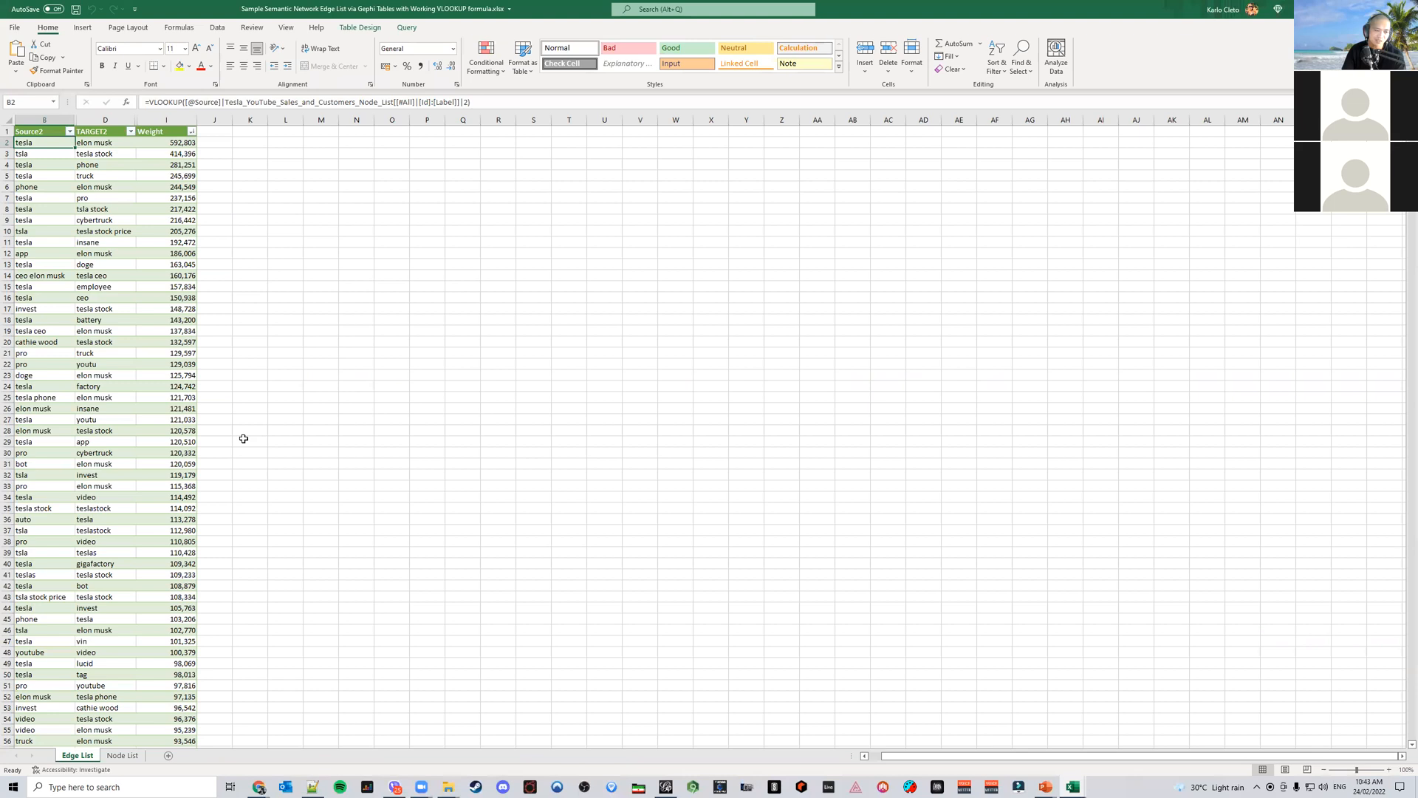
Check the Node List sheet and reveal the hidden Source and Target ID columns on the Edge List sheet
click(119, 757)
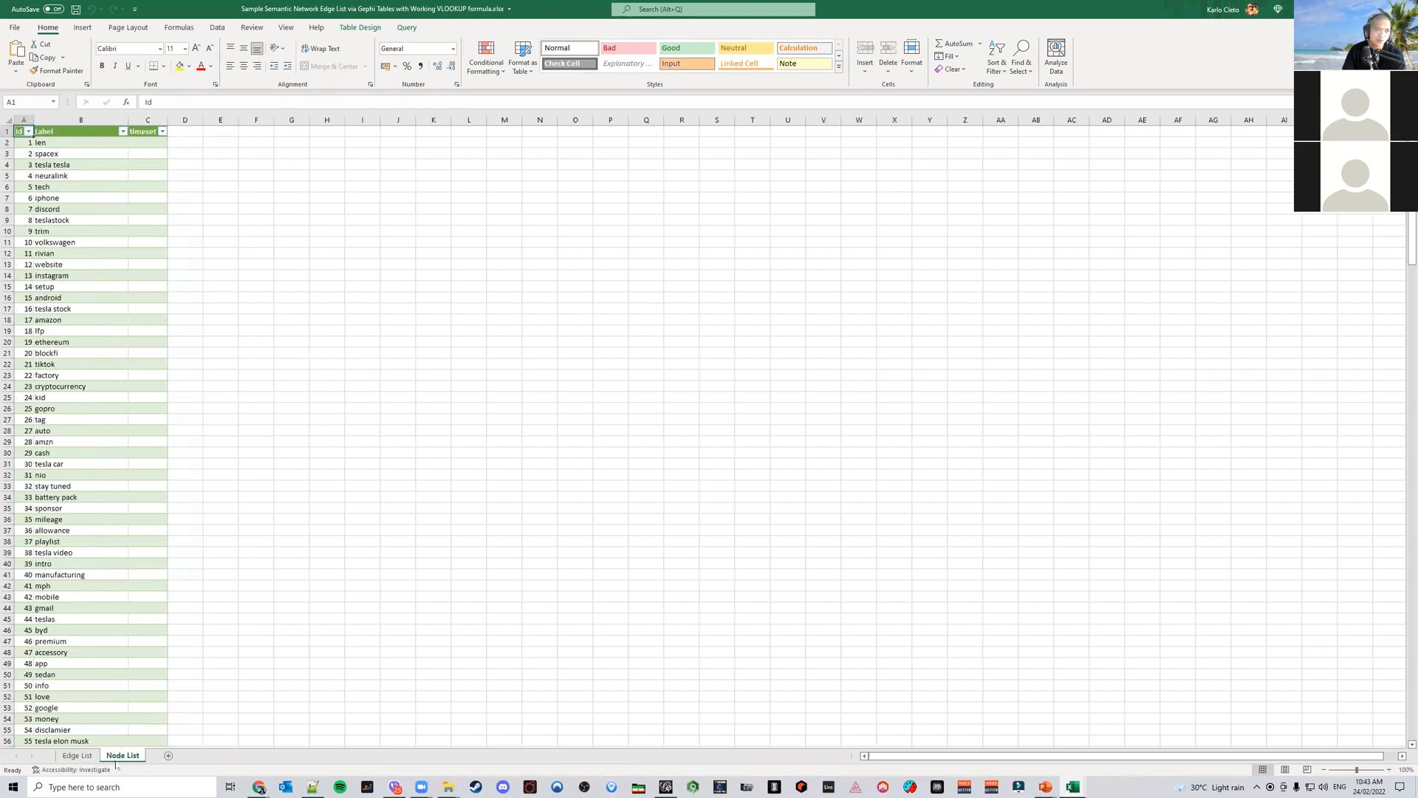
click(77, 755)
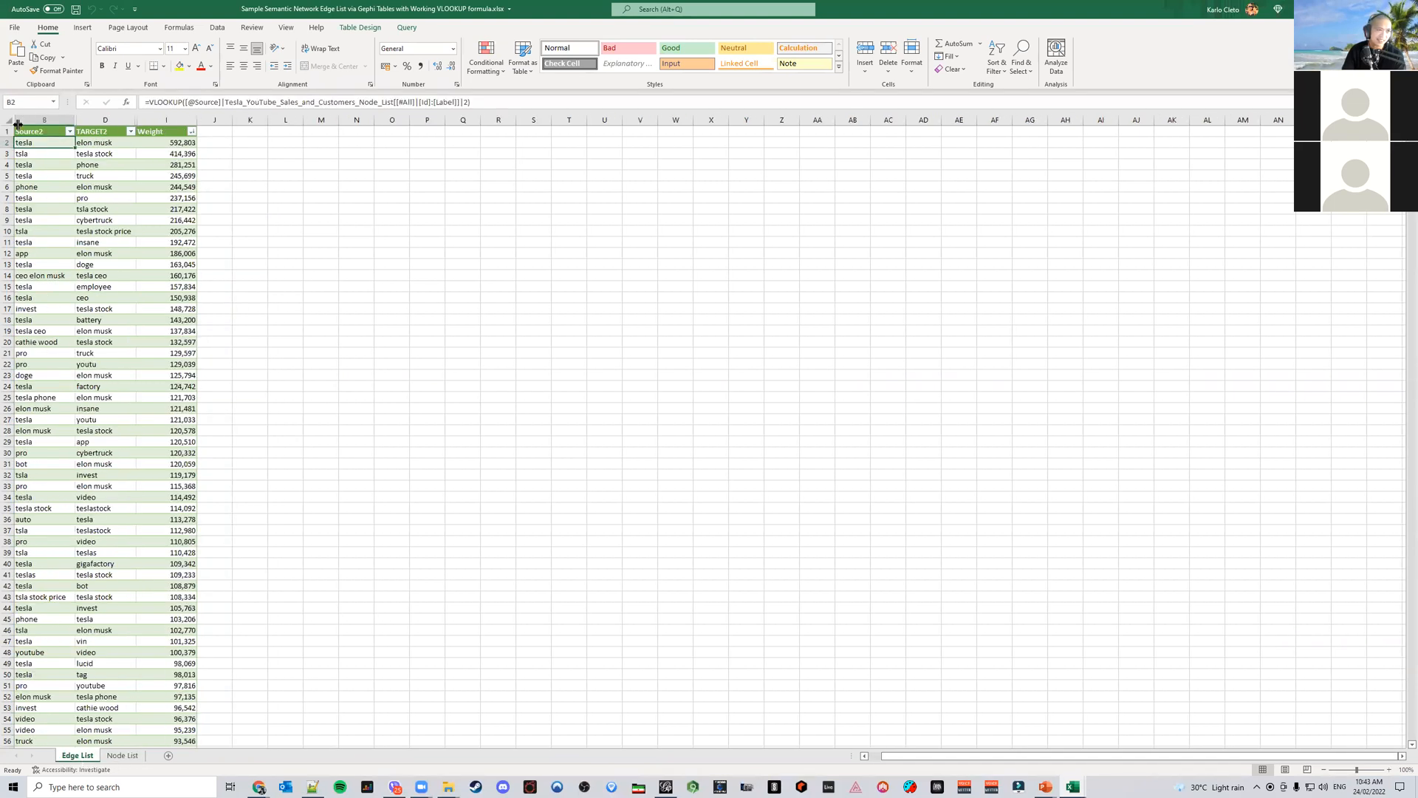
drag(18, 123, 142, 124)
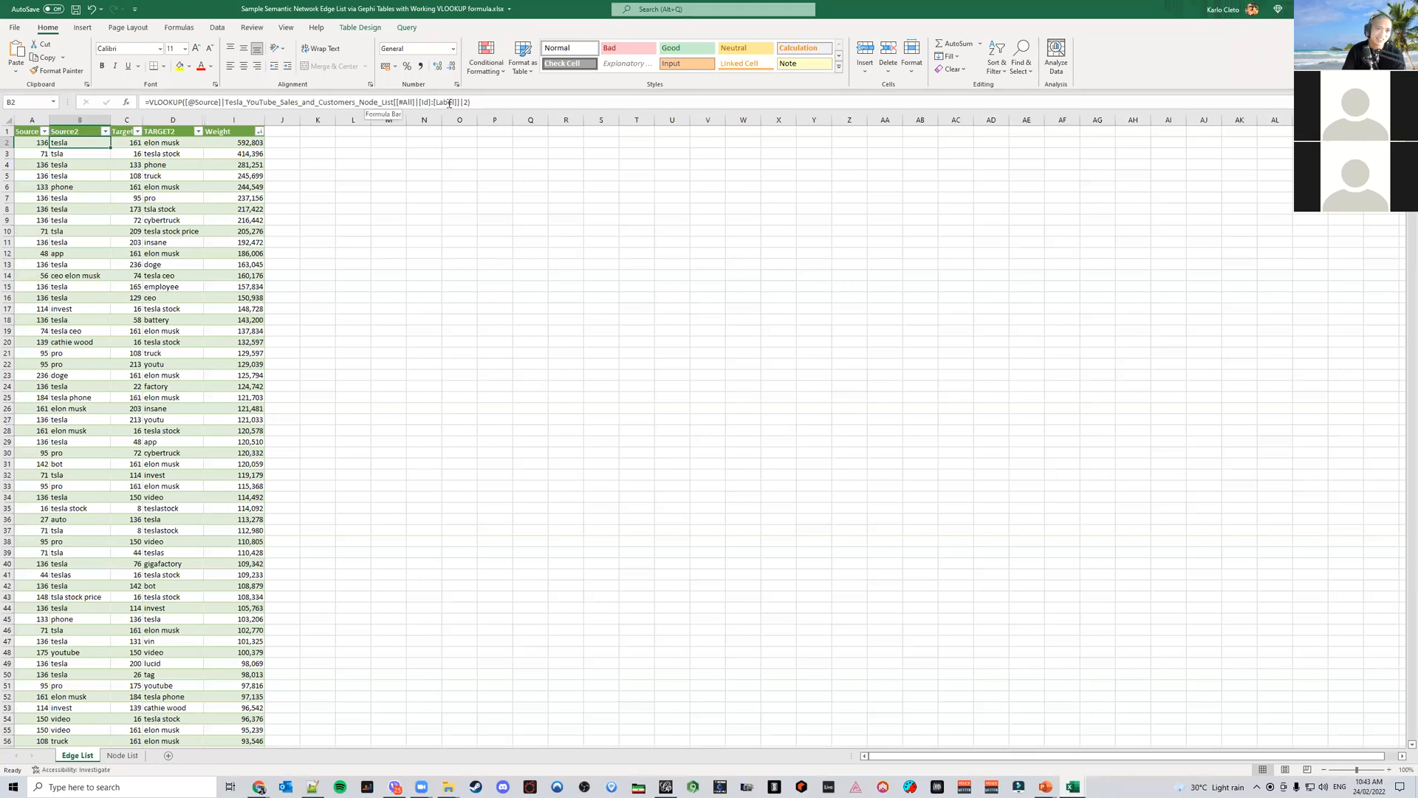
drag(492, 104, 145, 104)
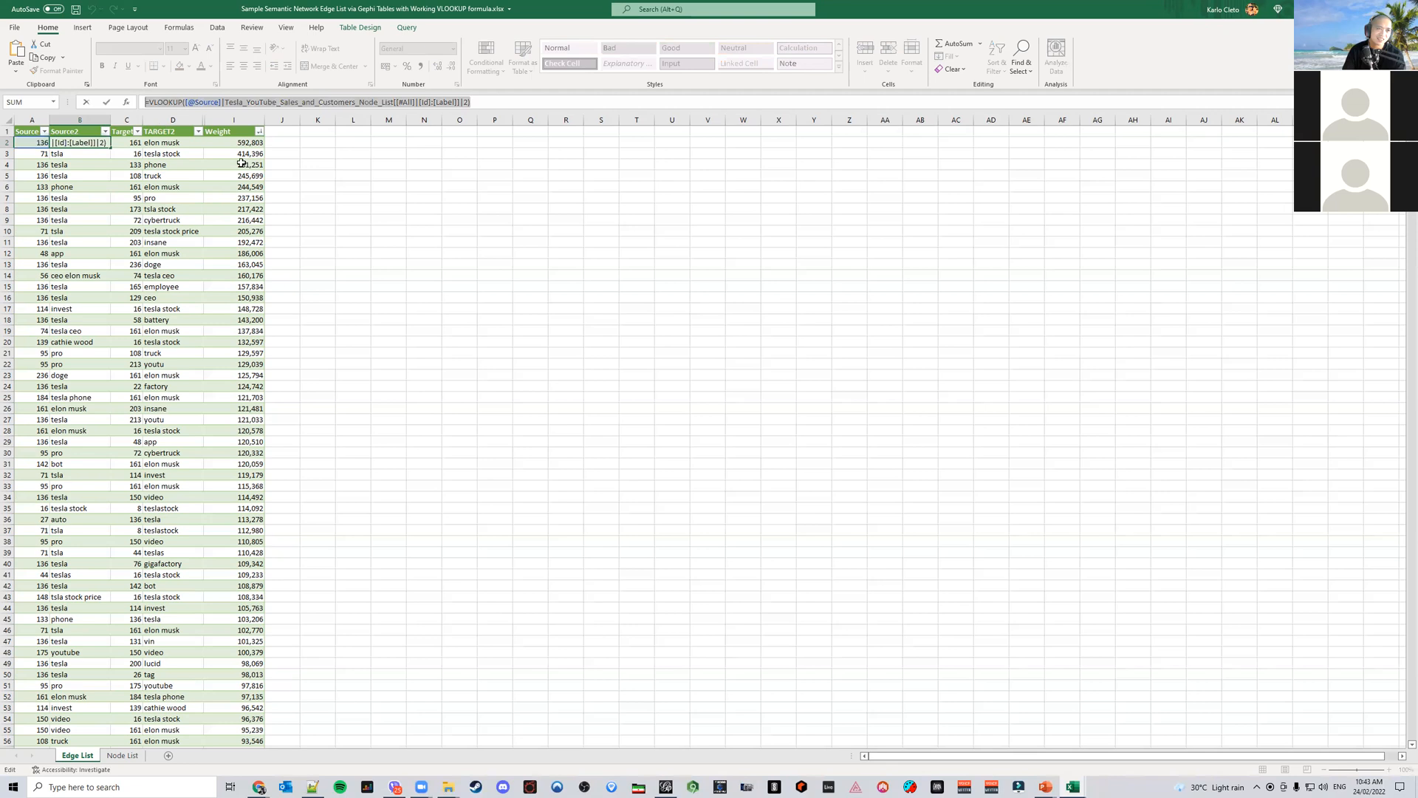
click(422, 287)
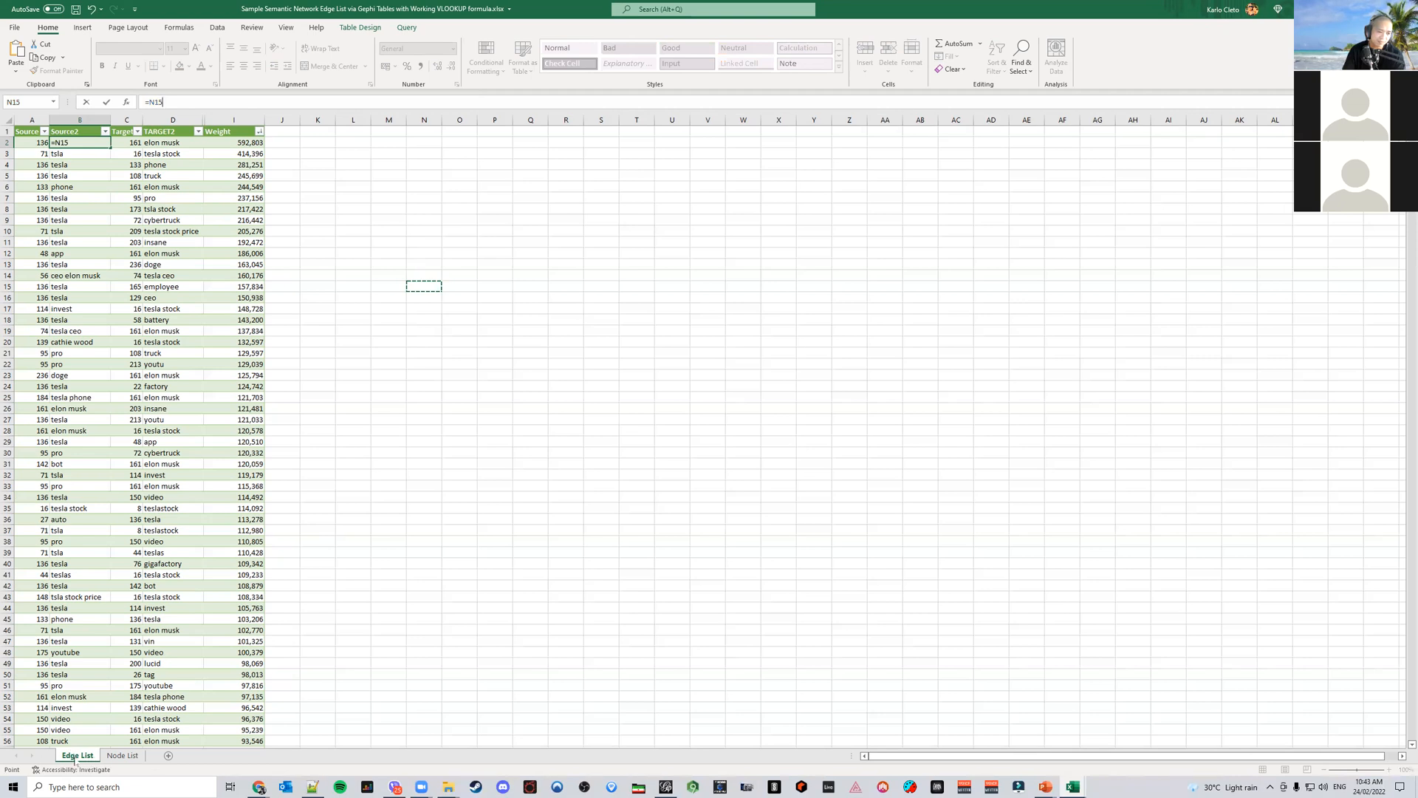
click(122, 755)
click(79, 757)
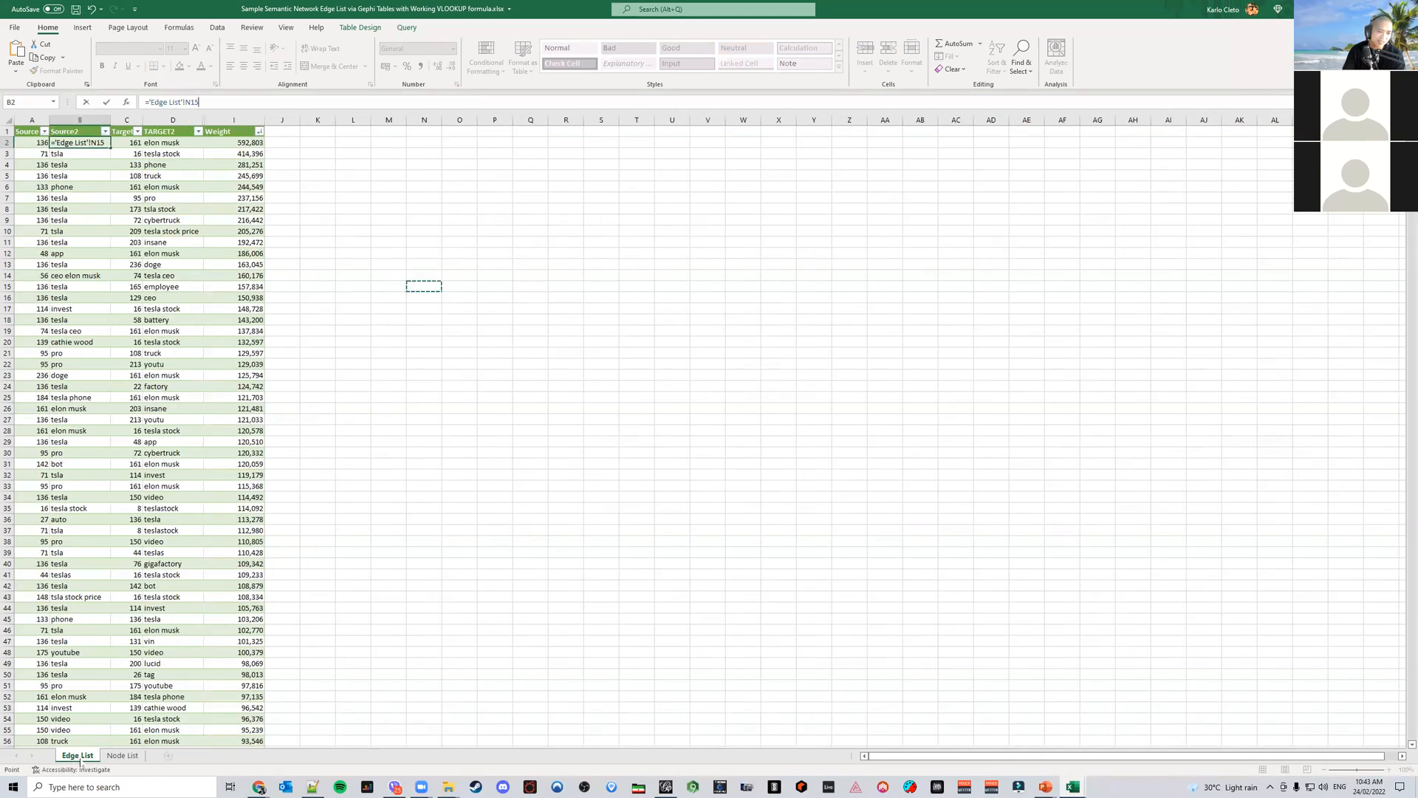
click(122, 755)
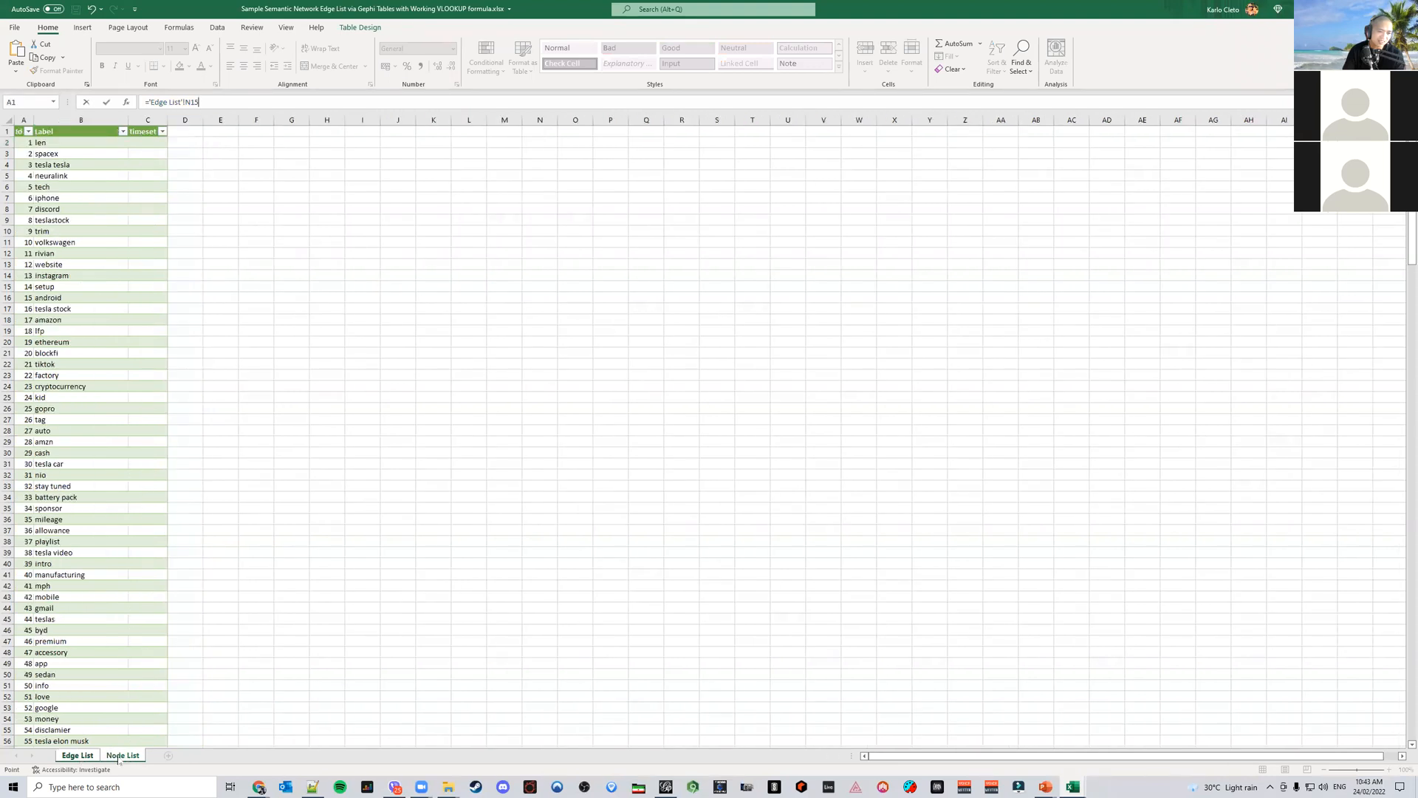
click(89, 757)
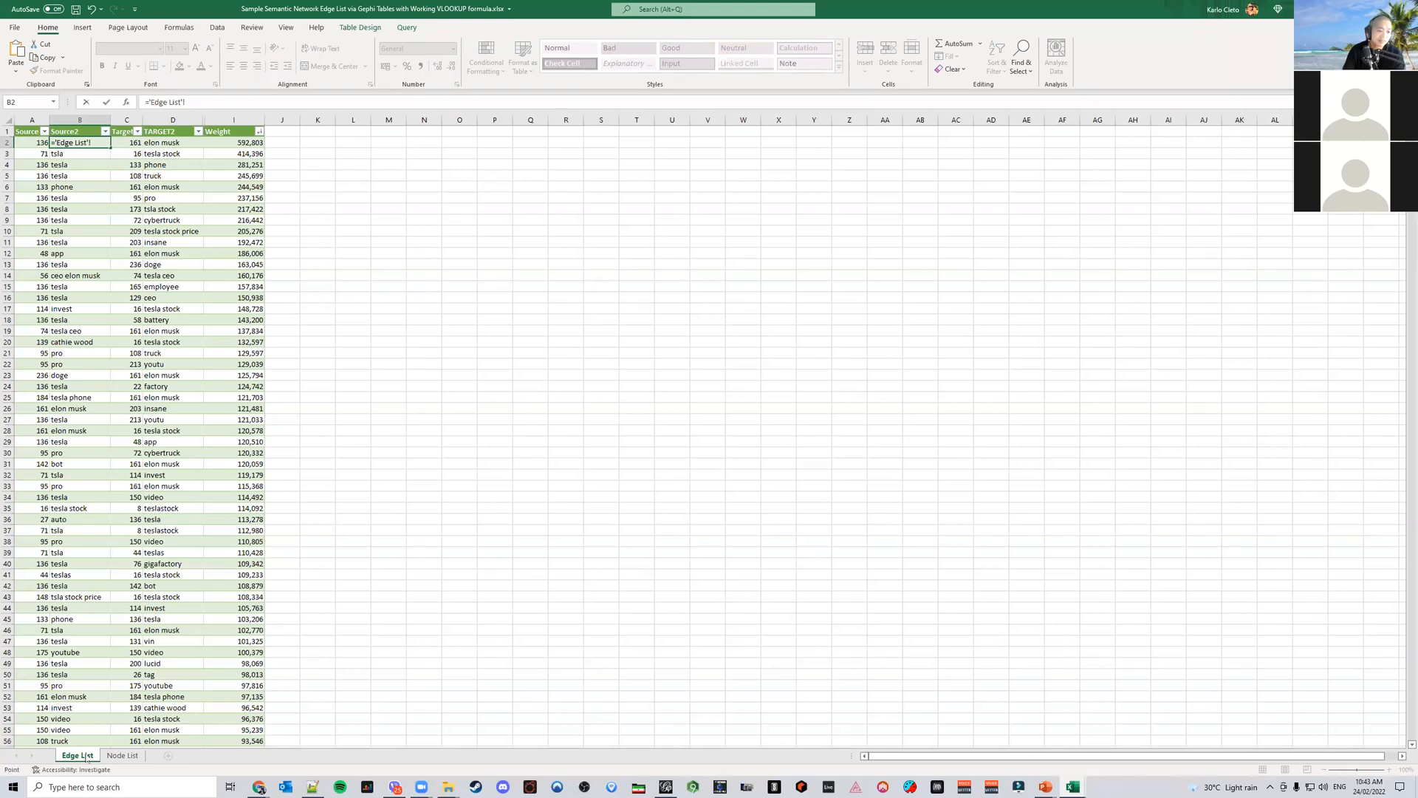
click(122, 755)
click(80, 757)
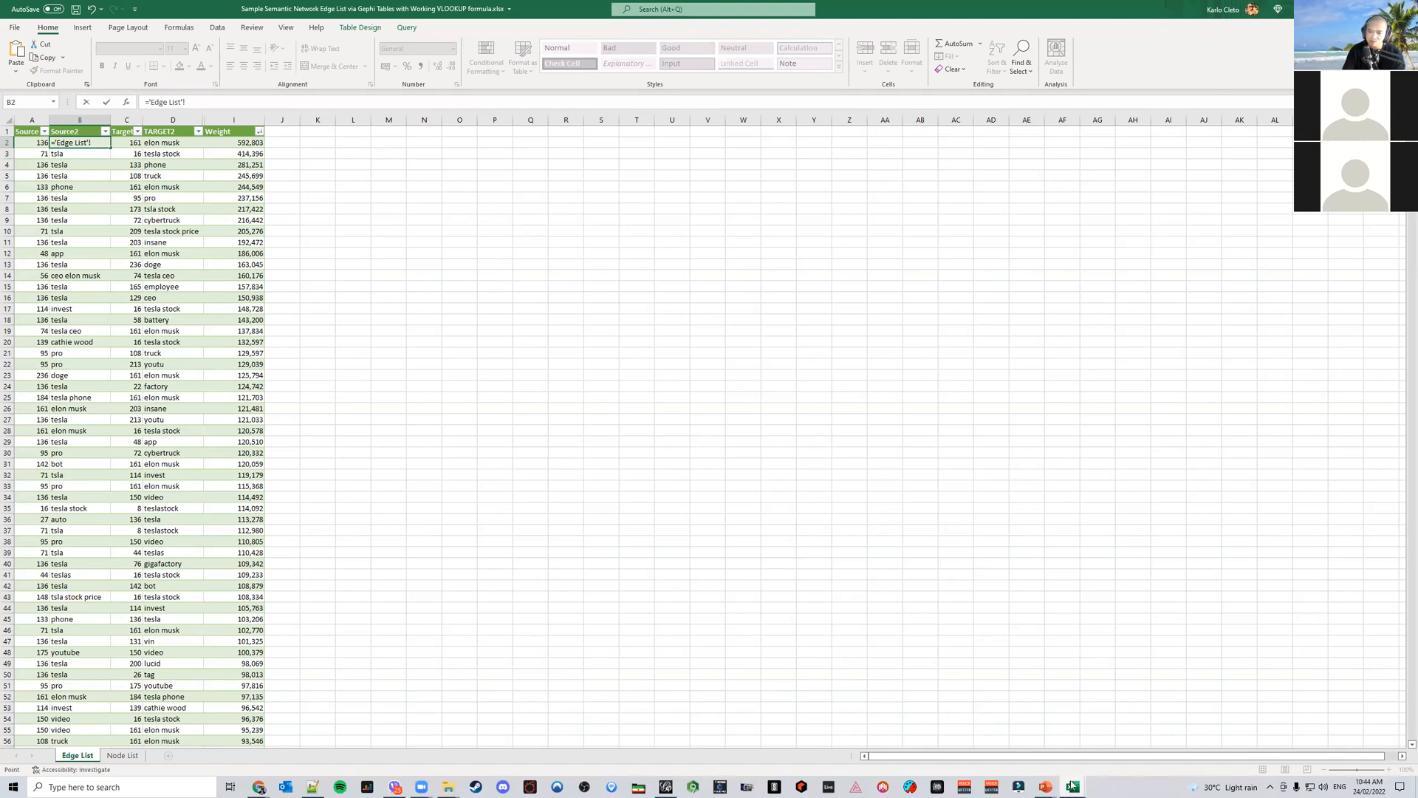
mouse_move(1047, 787)
click(1156, 702)
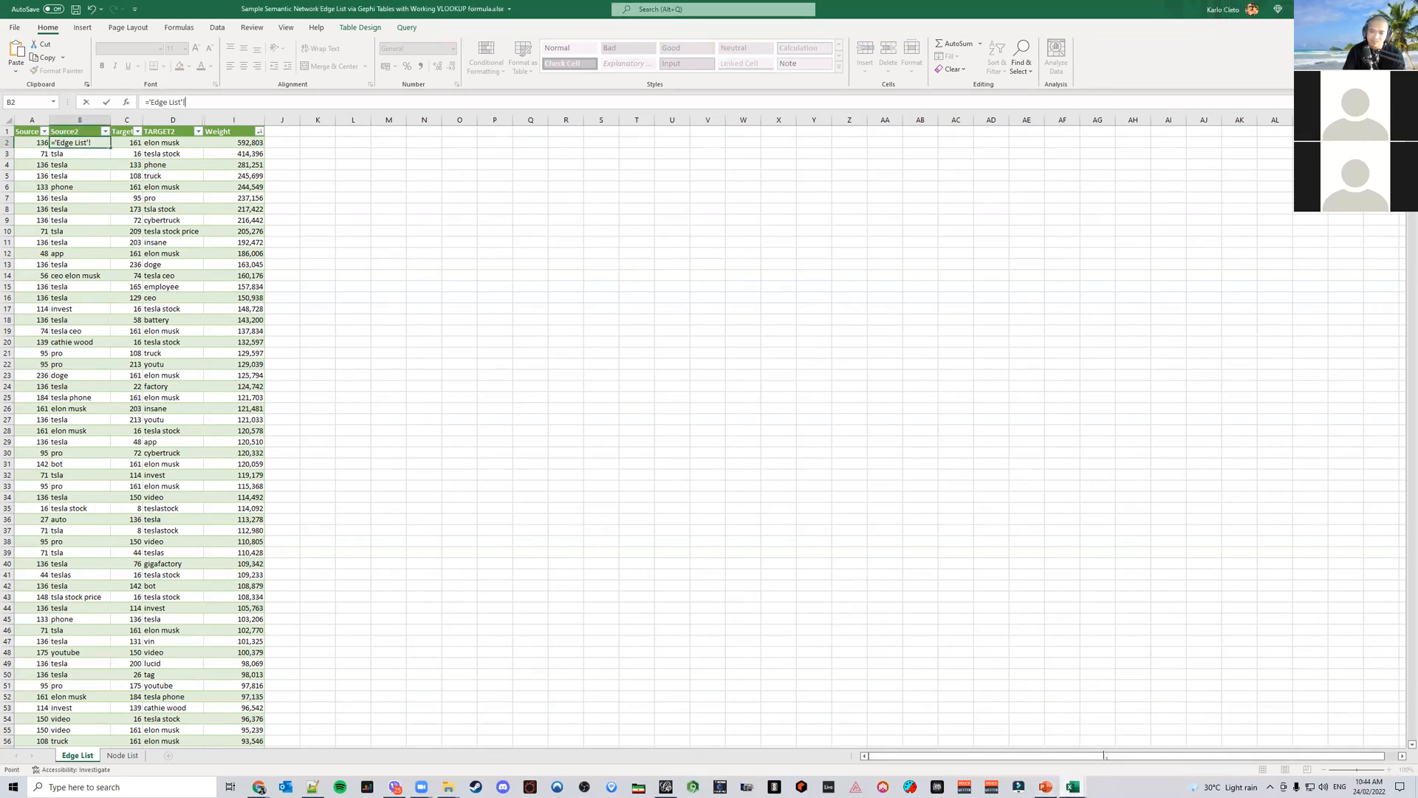
mouse_move(1086, 785)
click(1027, 735)
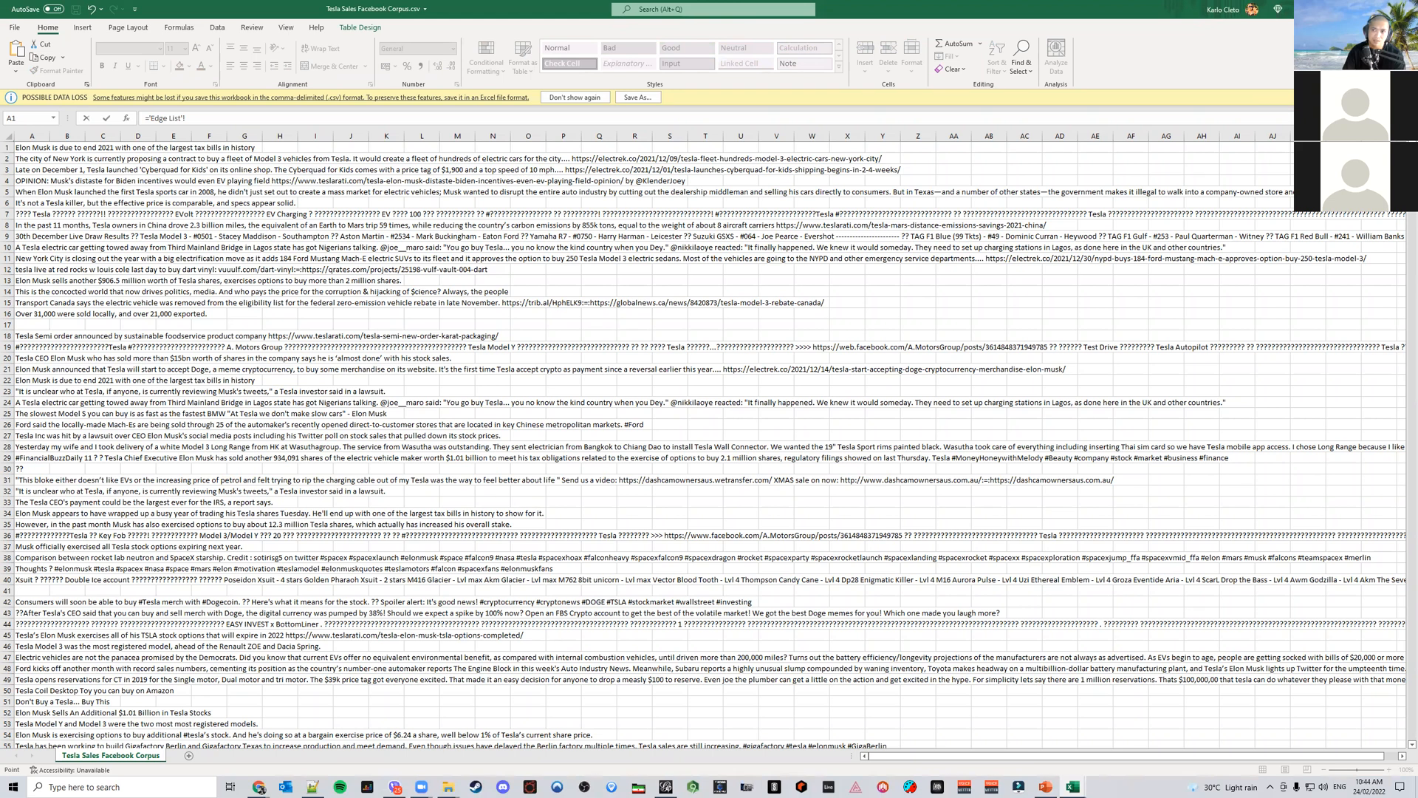
right_click(1073, 784)
click(1078, 764)
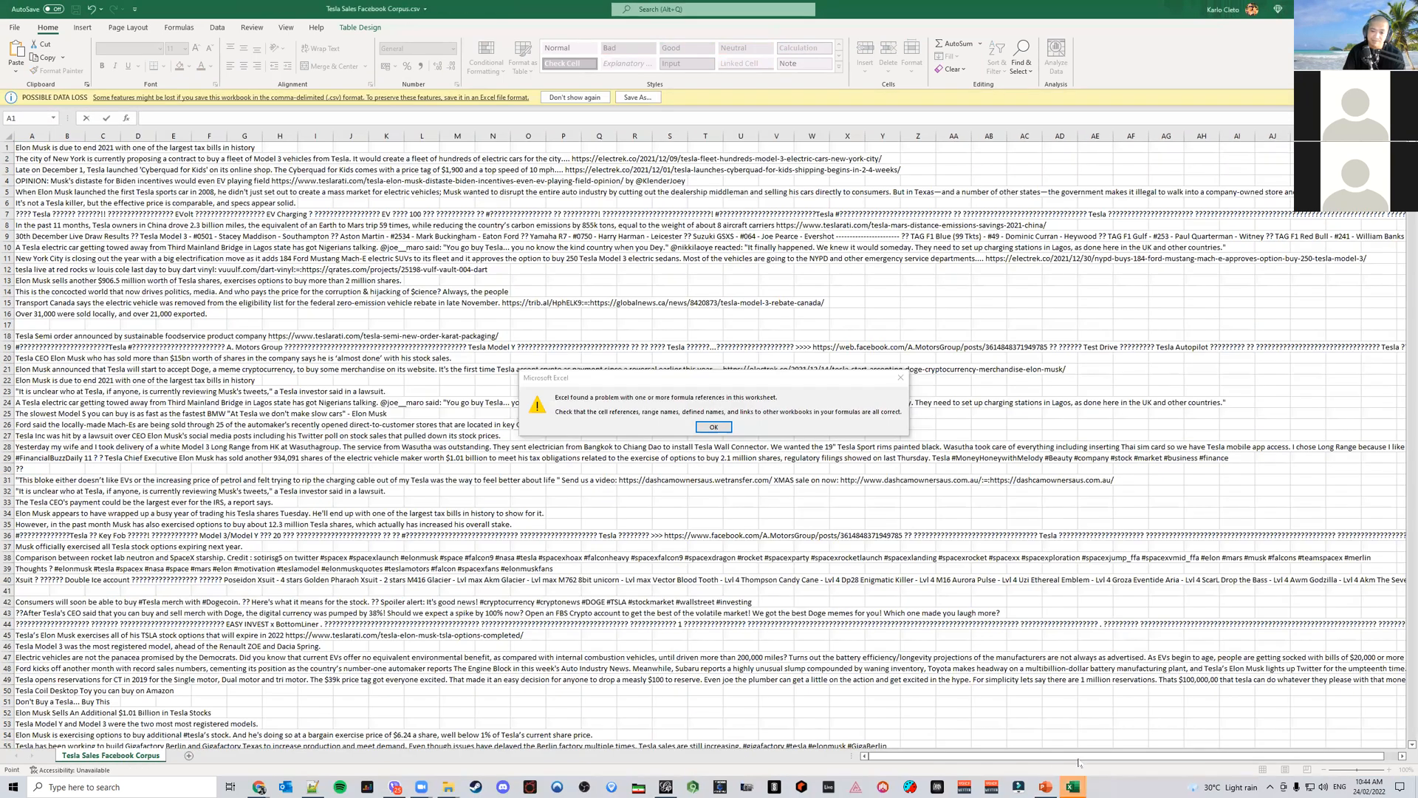
key(Return)
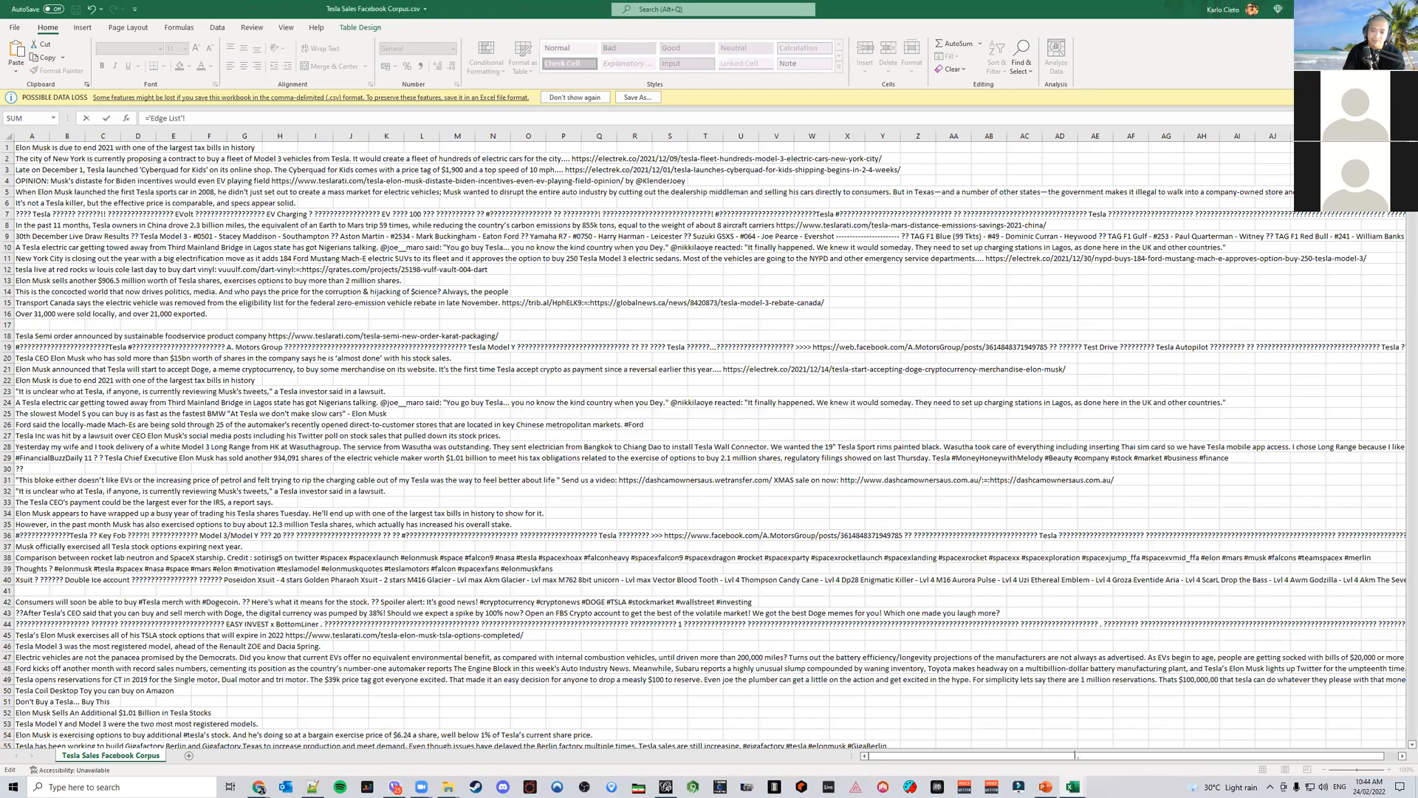
mouse_move(1073, 784)
click(1105, 761)
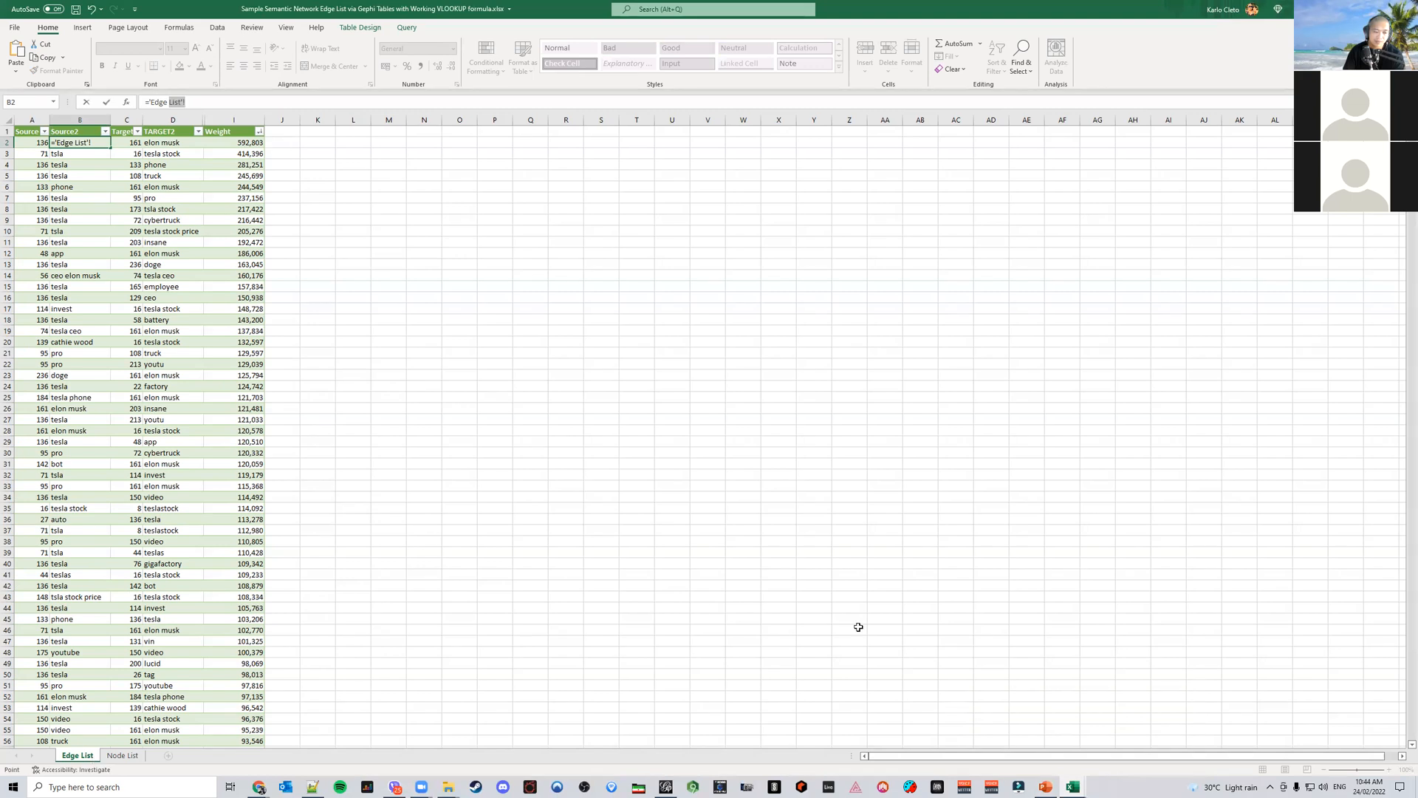
mouse_move(1072, 785)
click(1008, 728)
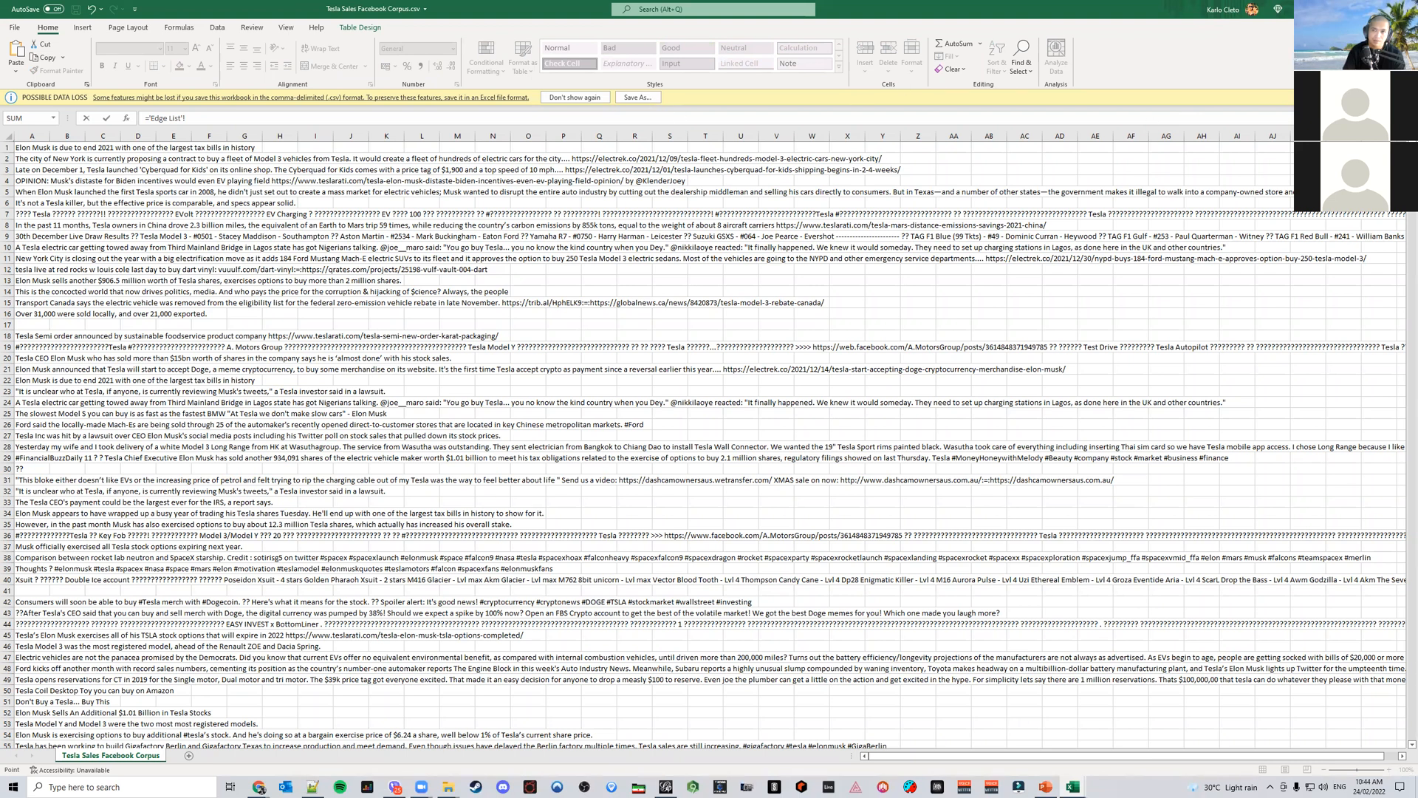
mouse_move(1073, 785)
click(1137, 731)
key(Return)
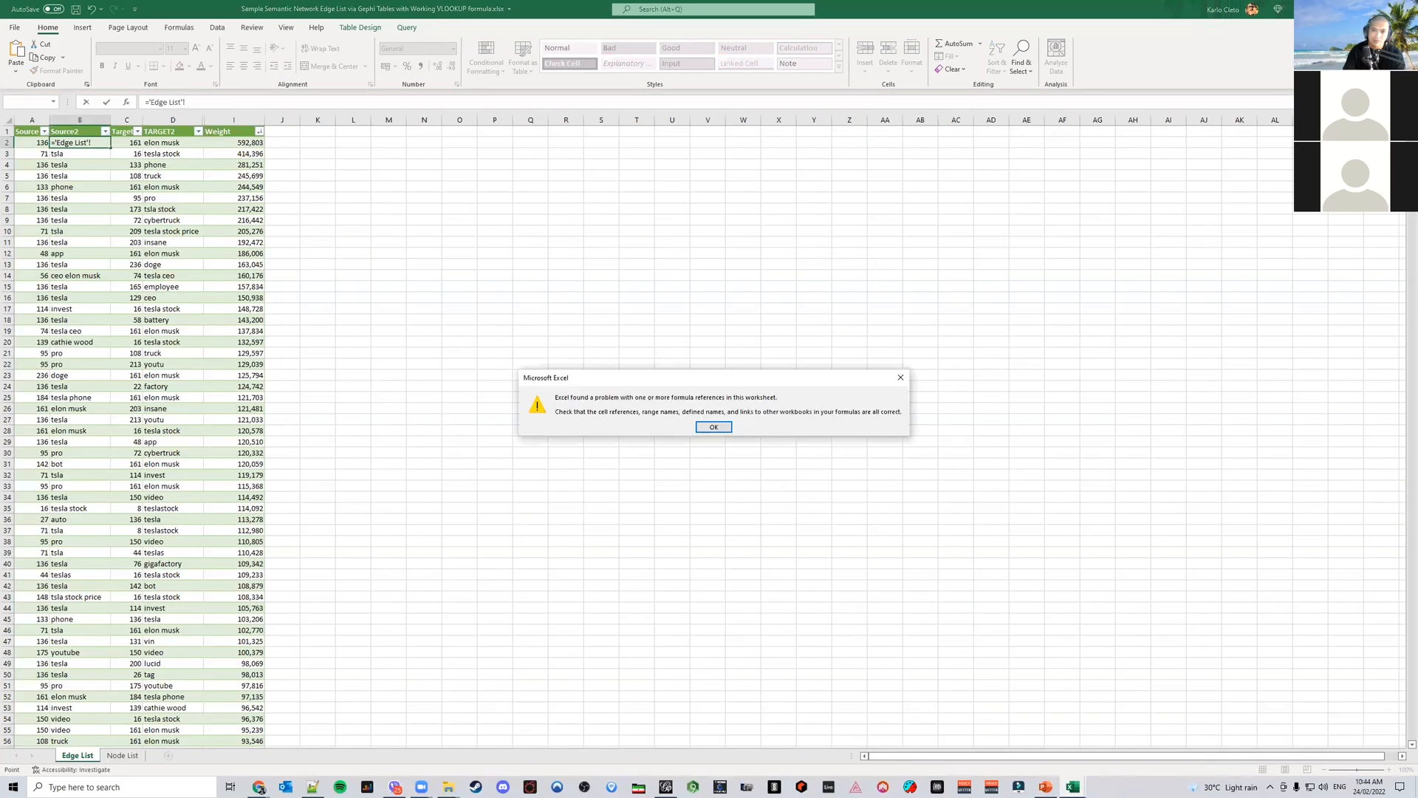
click(710, 429)
click(803, 370)
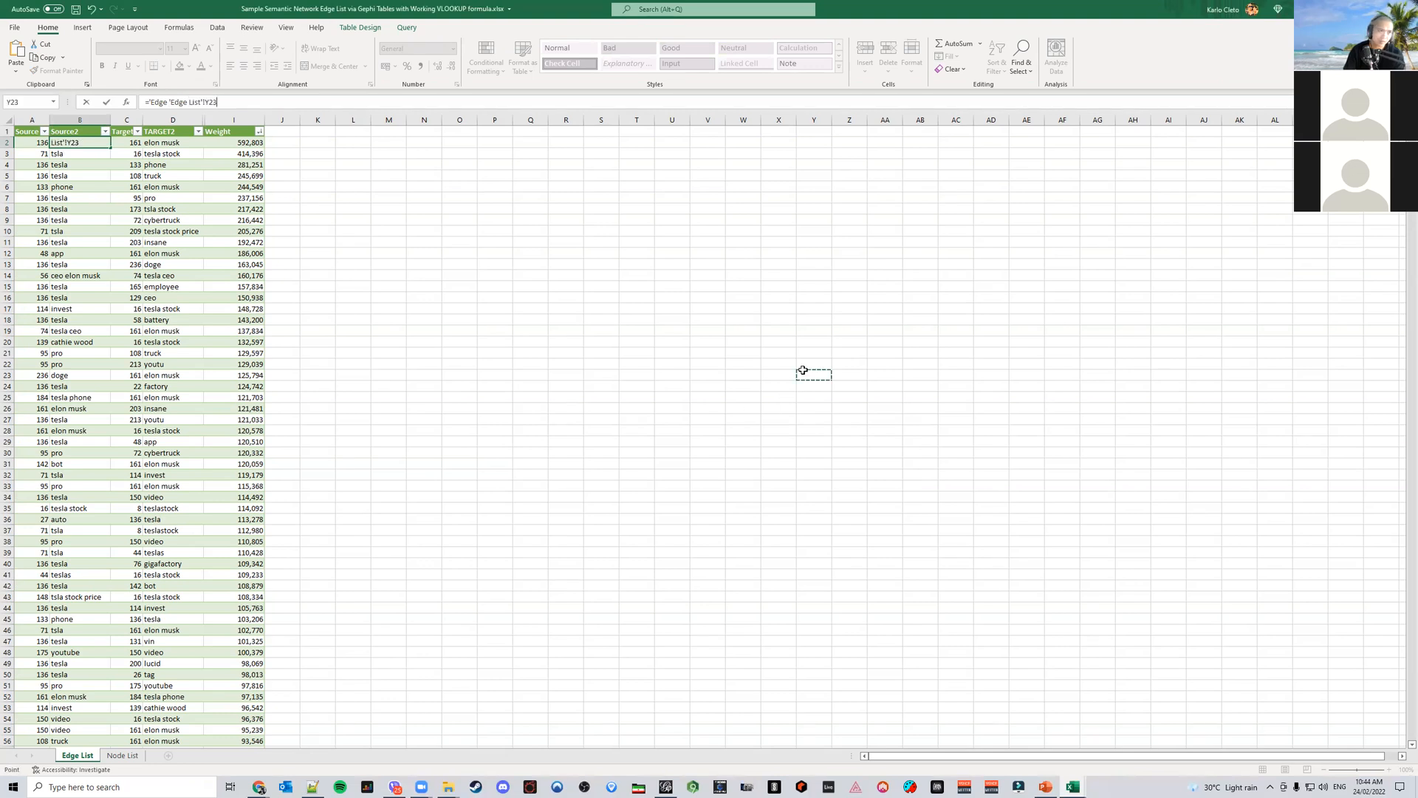
key(Escape)
text(1`)
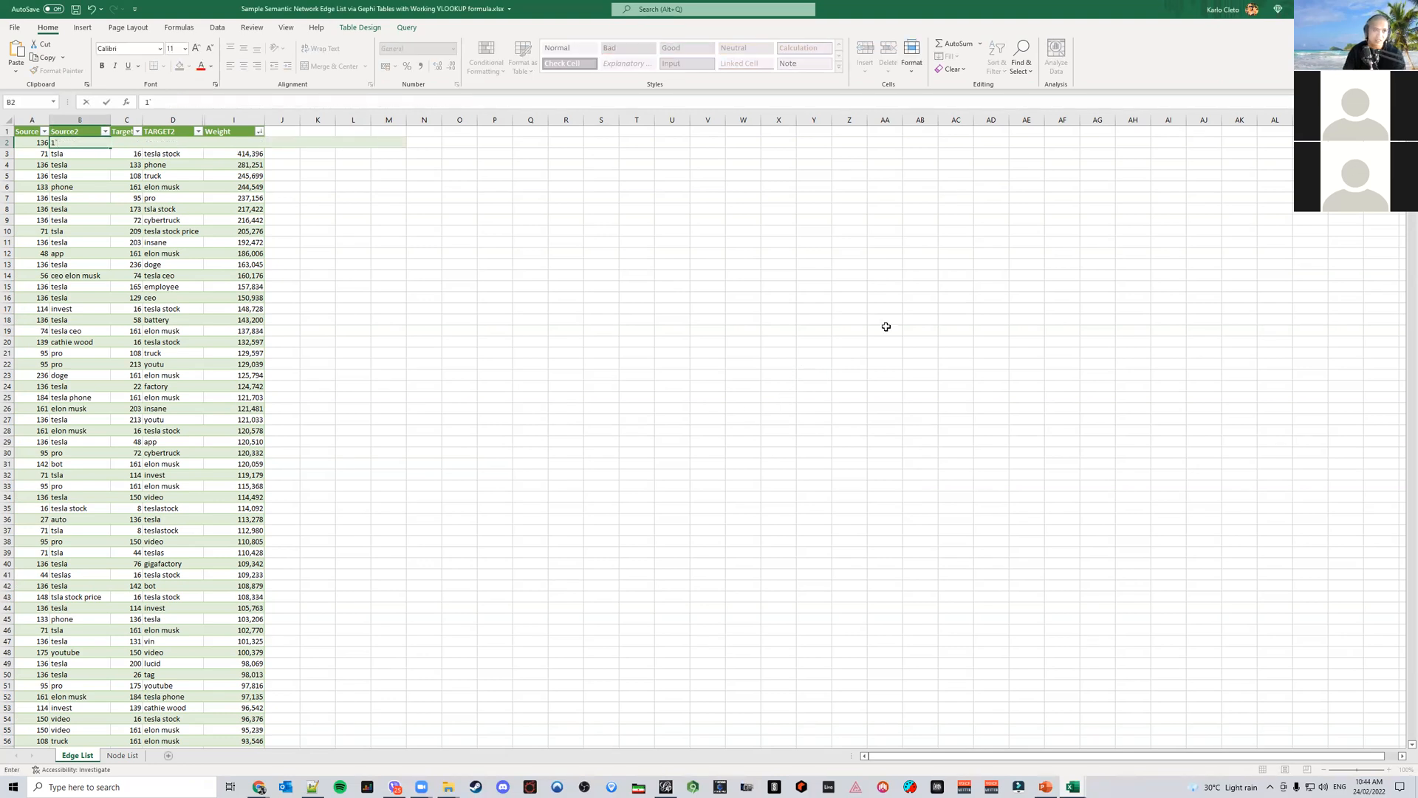
key(Escape)
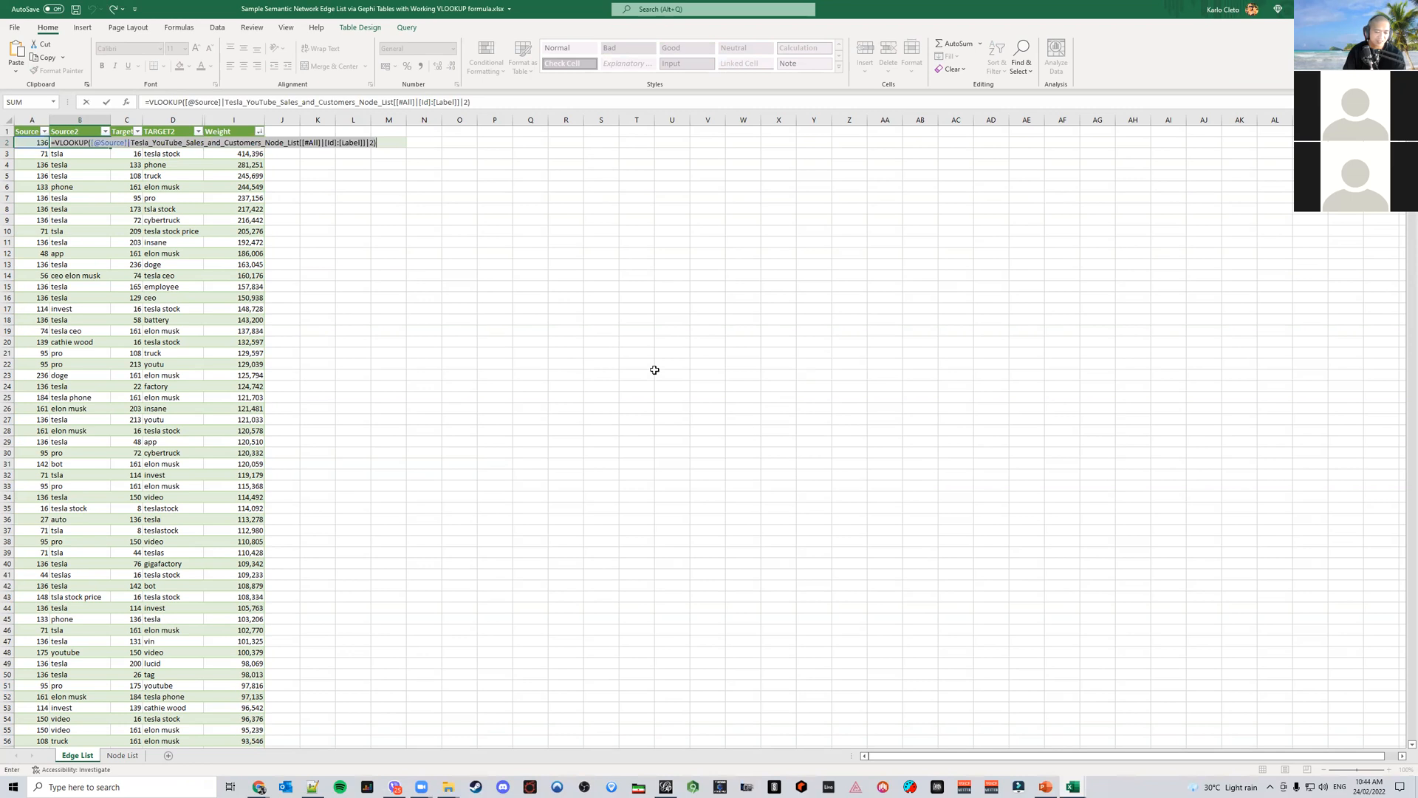
Create a copy of the Edge List sheet placed at the end of the workbook
right_click(95, 757)
click(145, 655)
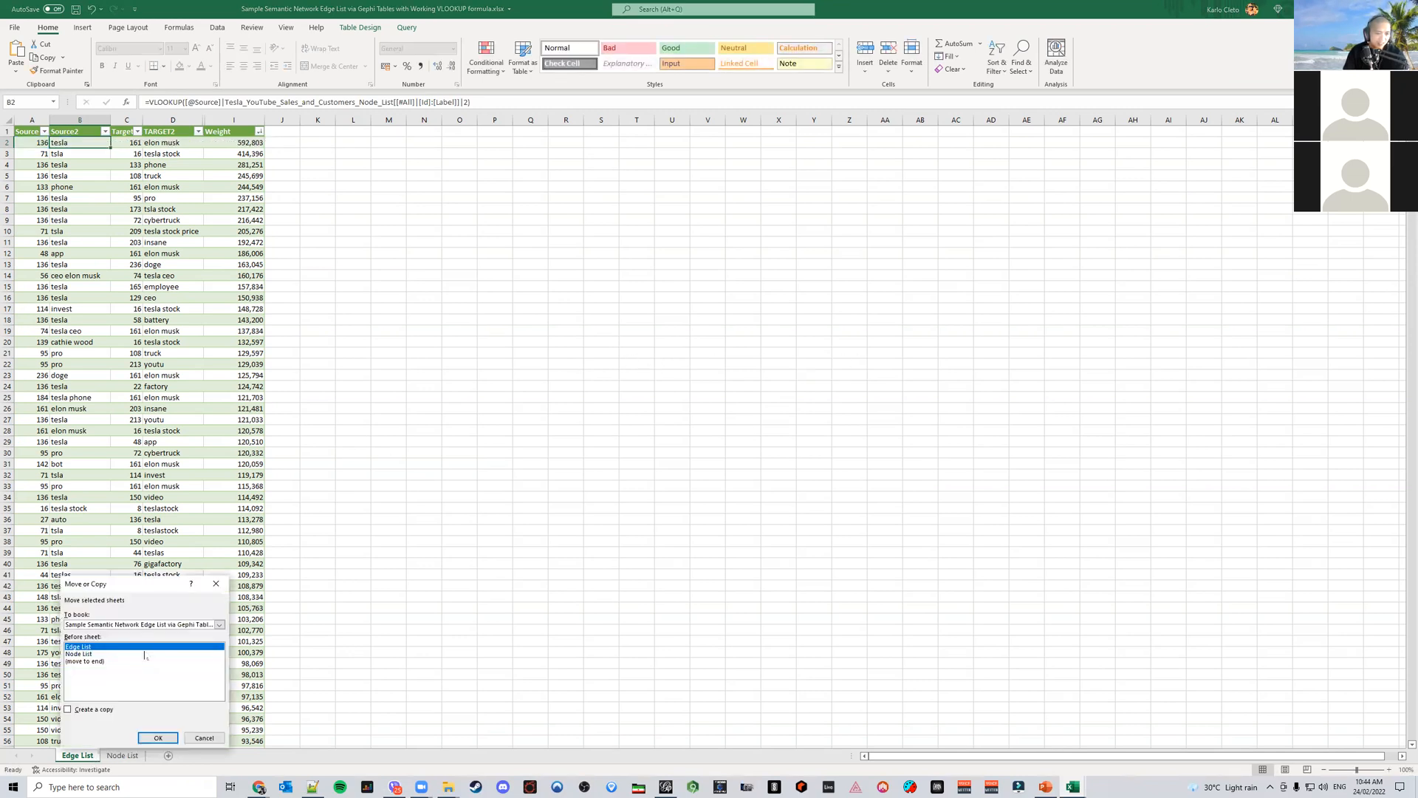
click(93, 661)
click(94, 710)
click(157, 738)
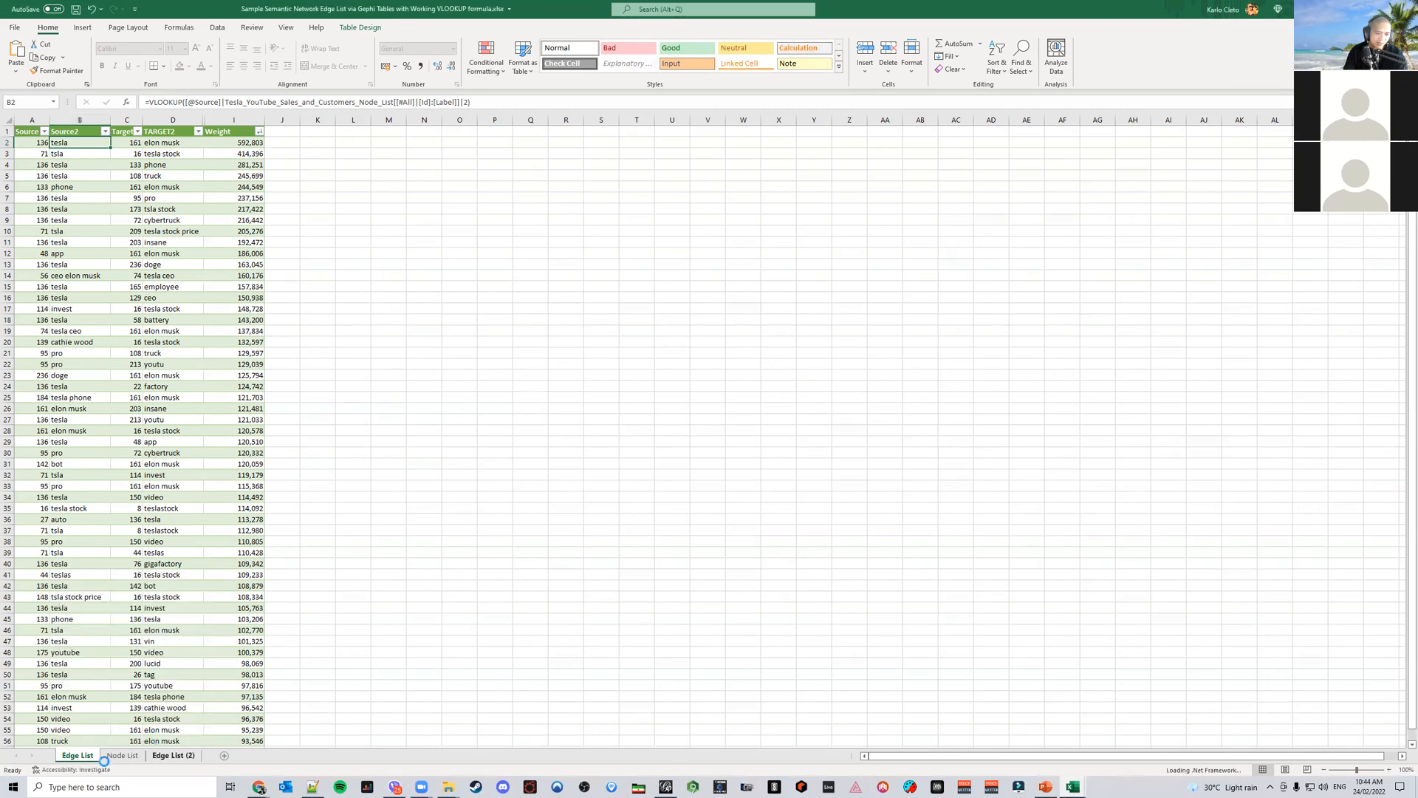
Rename the copied edge sheet to Edge List DEMO
click(174, 755)
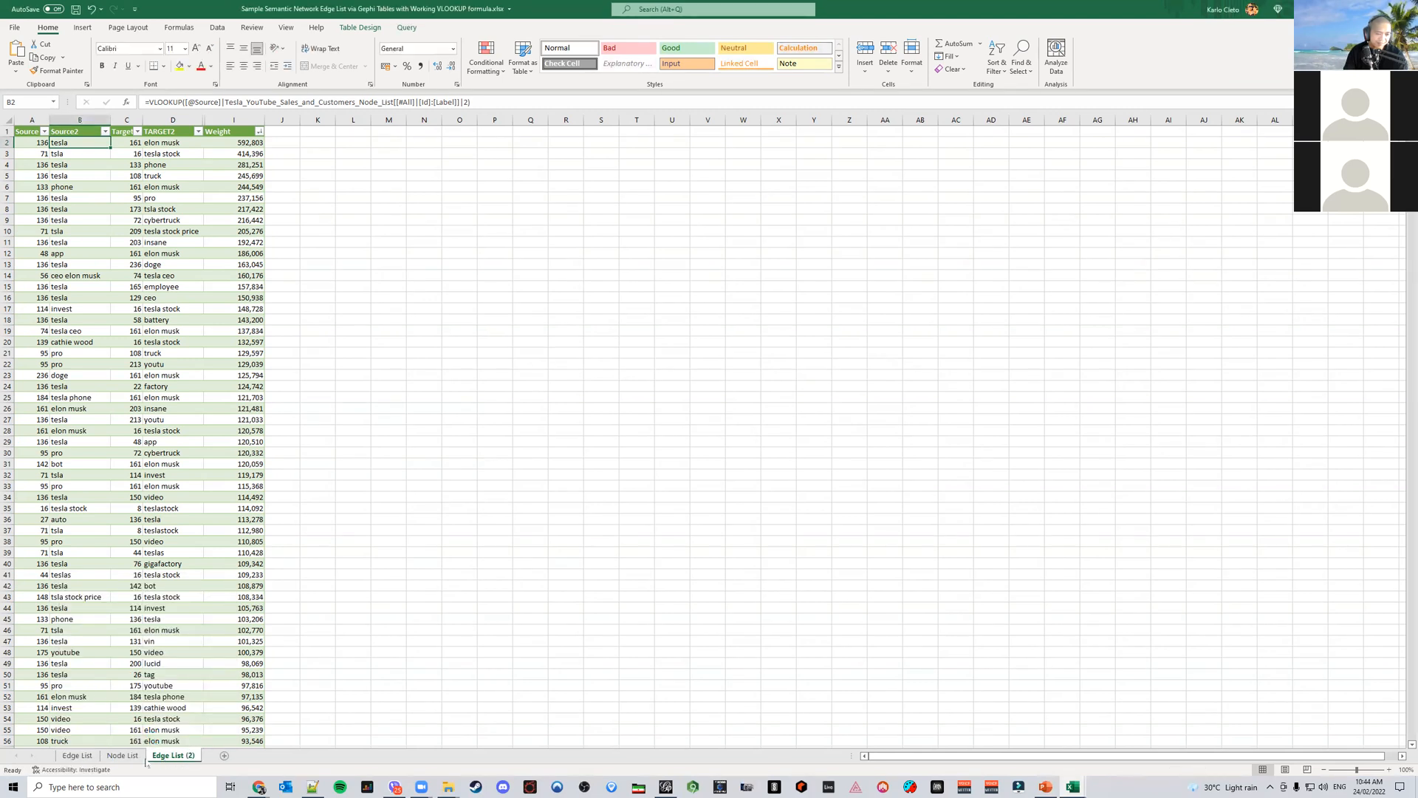
double_click(190, 755)
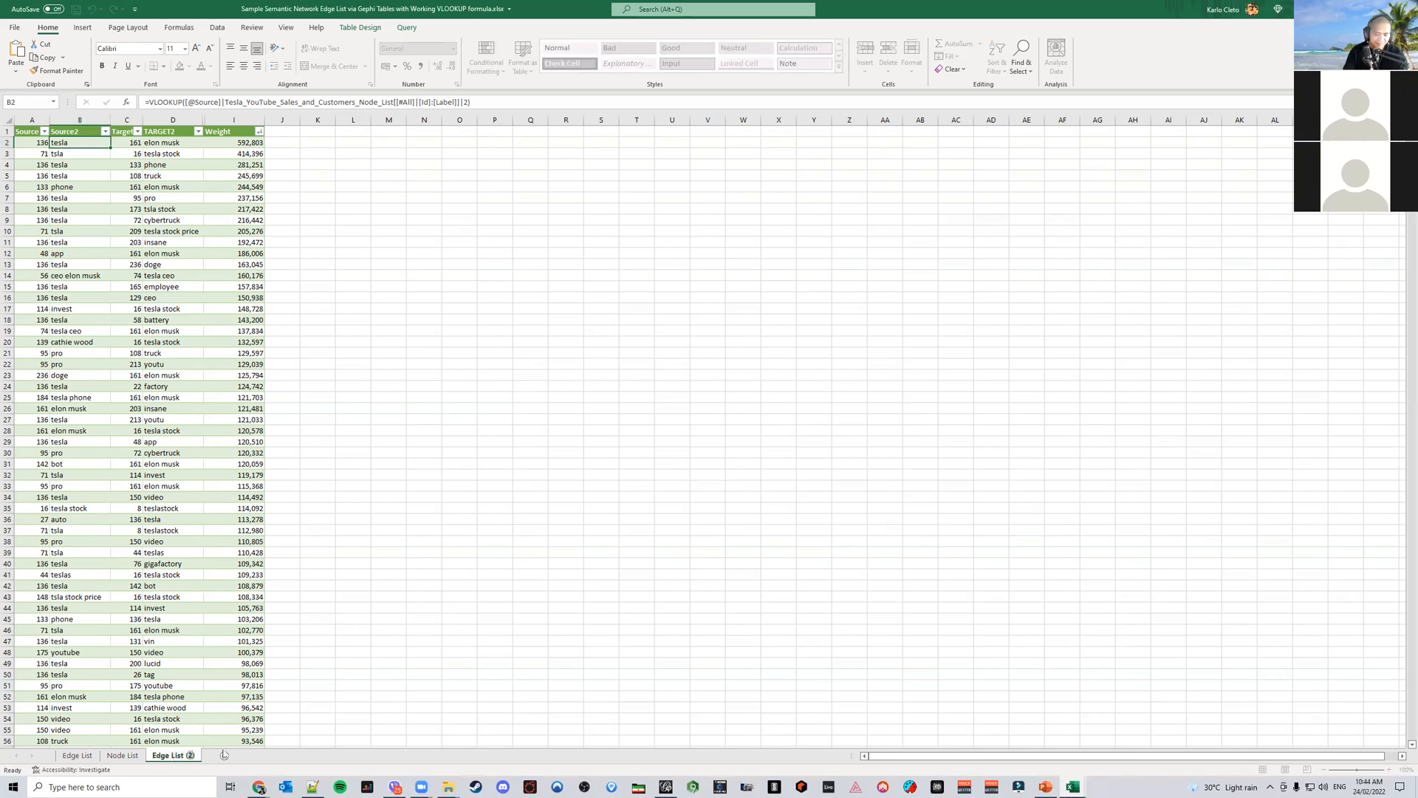
key(Left)
key(Left)
key(Delete)
key(Delete)
key(Delete)
text(DEMO)
key(Return)
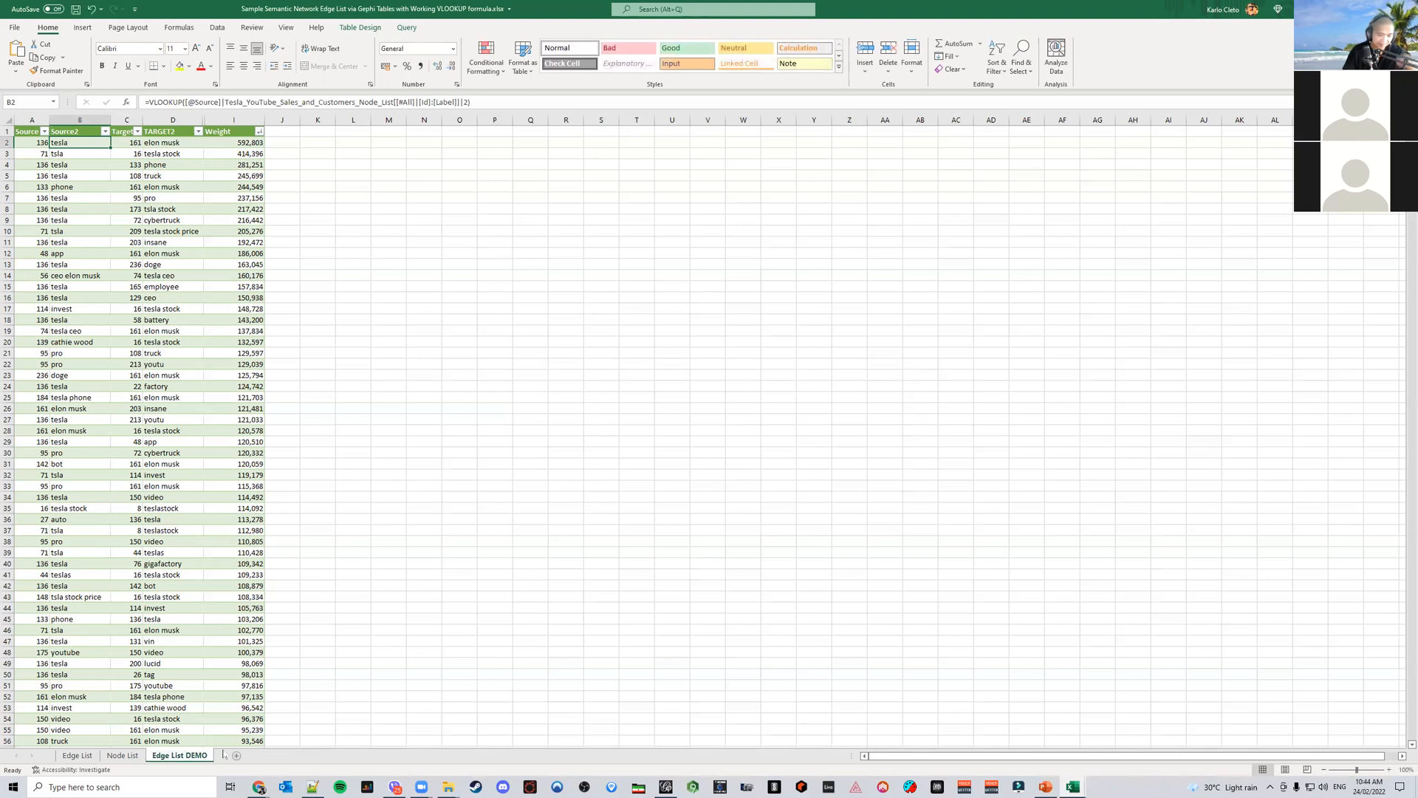
Create a copy of the Node List sheet placed at the end of the workbook
click(122, 755)
right_click(126, 755)
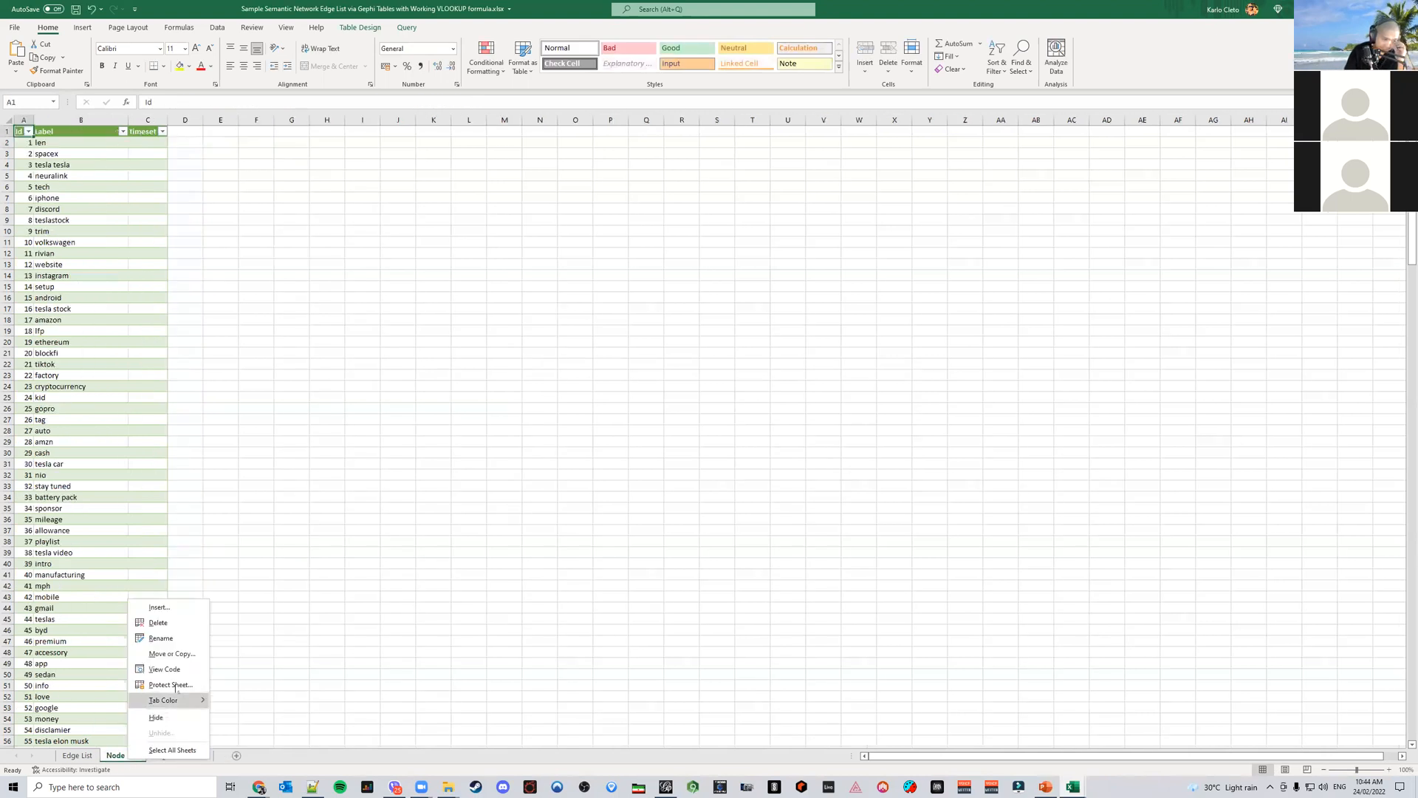
click(172, 653)
click(120, 674)
click(102, 716)
click(192, 744)
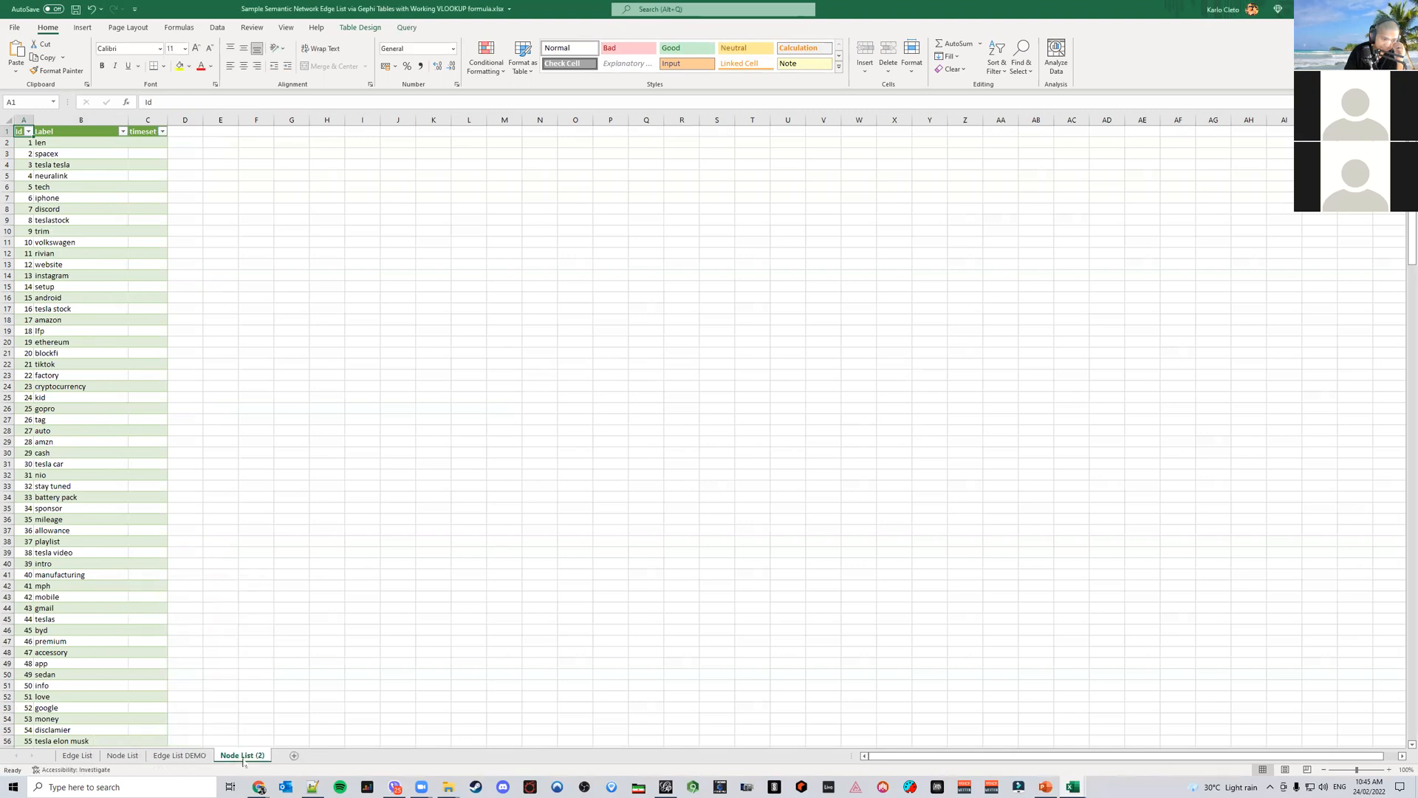
Rename the copied node sheet to Node List Demo
double_click(242, 755)
text(Node List Demo)
key(Return)
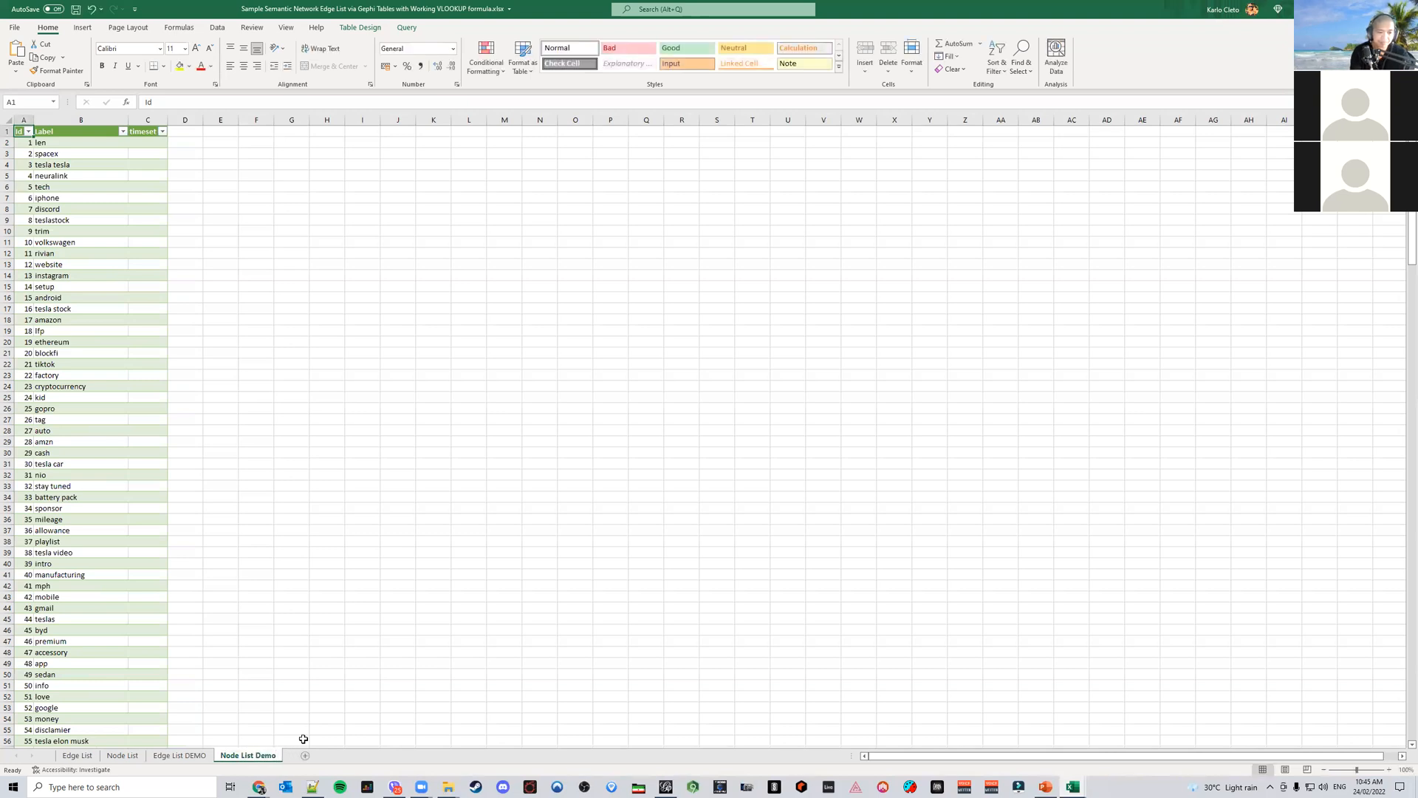
Browse the original Node List entries and return to the Edge List DEMO sheet
click(132, 756)
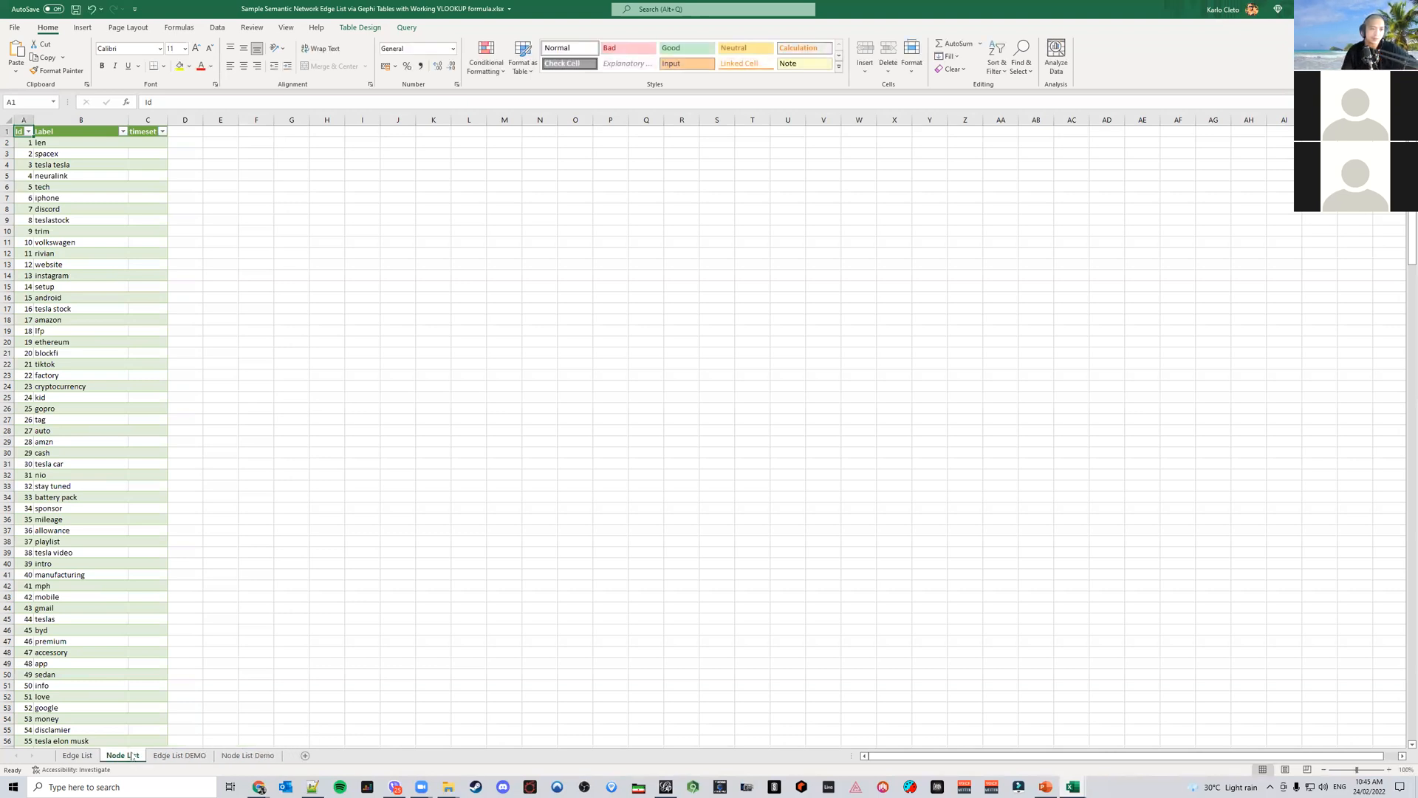
scroll(107, 443, down, 20)
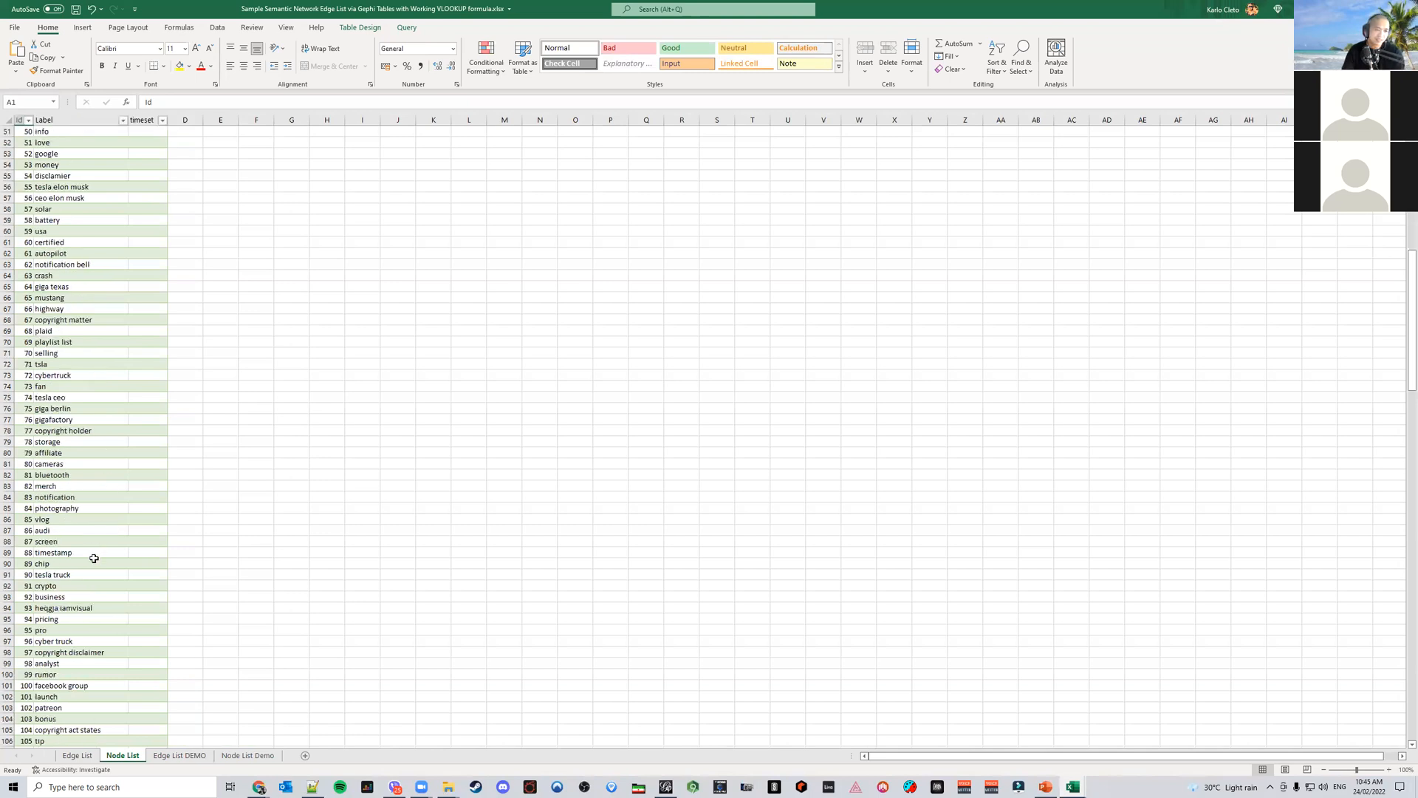
drag(1412, 482, 1412, 707)
click(251, 755)
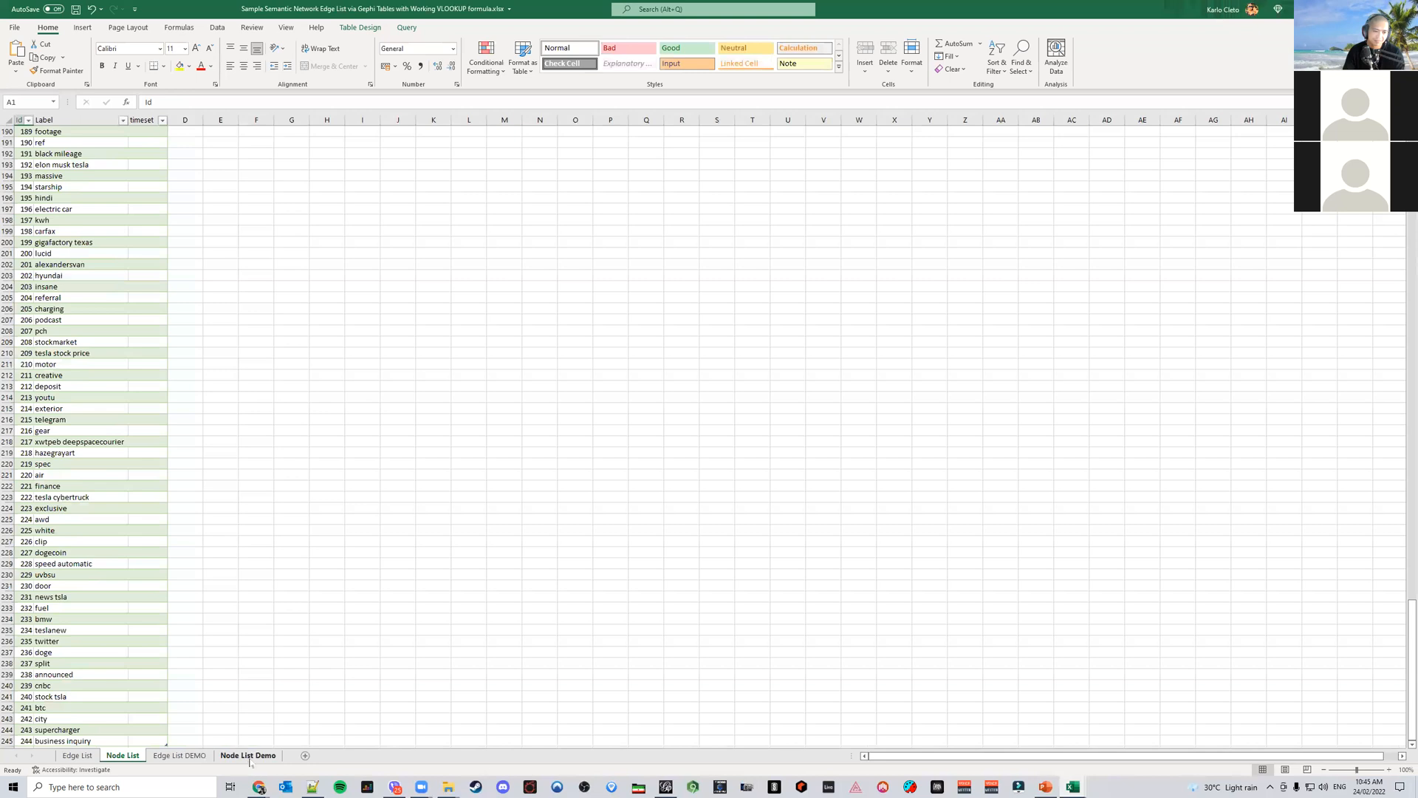
click(180, 755)
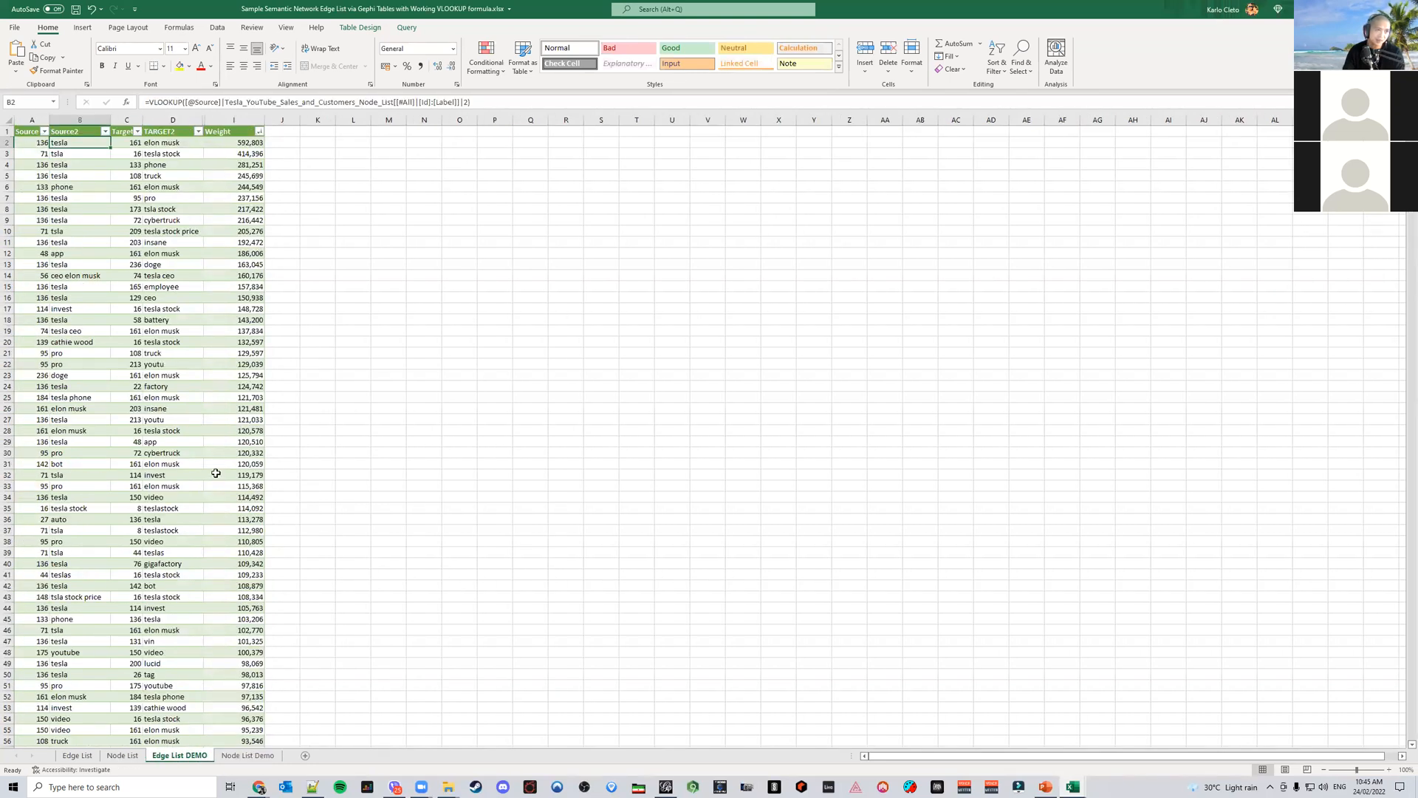
click(108, 120)
ctrl+click(174, 118)
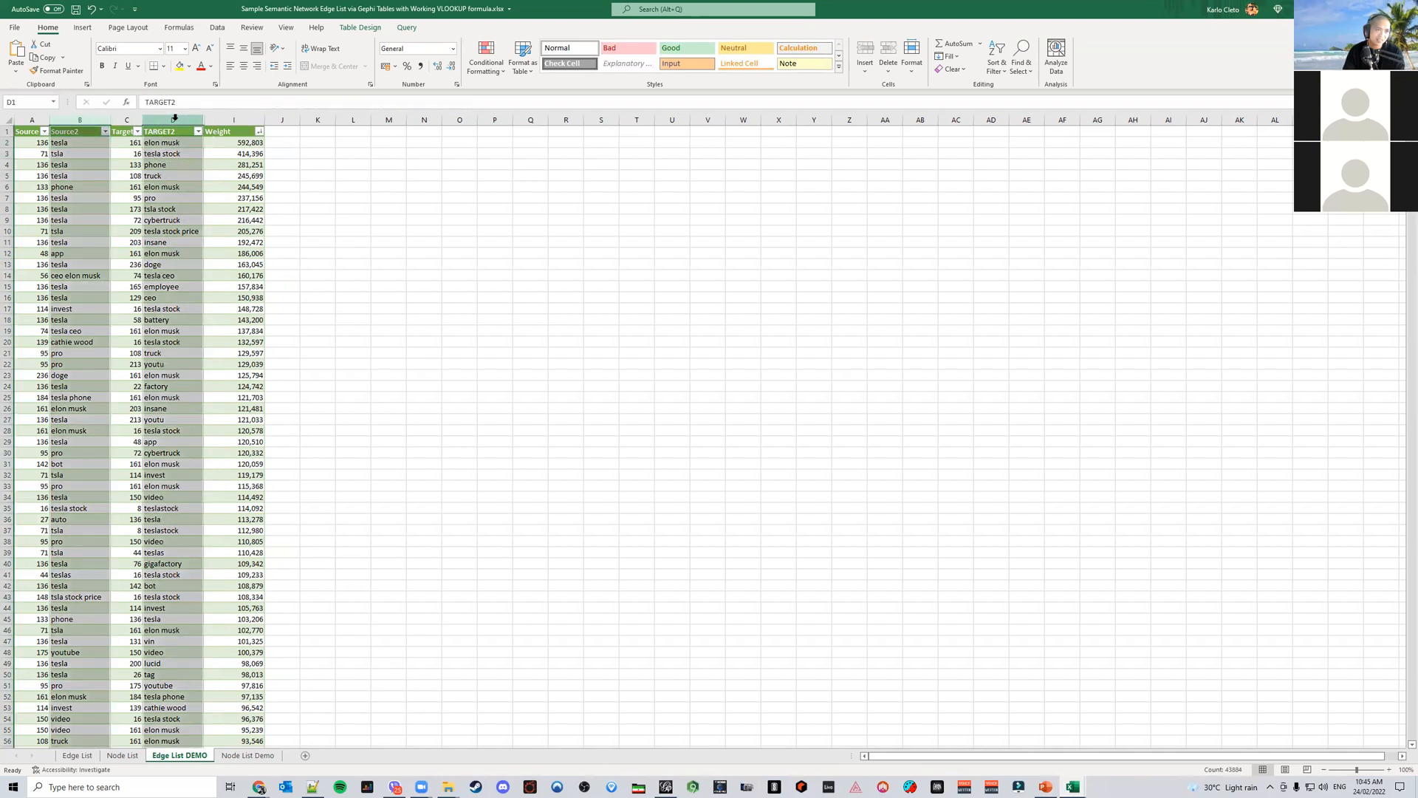
right_click(175, 120)
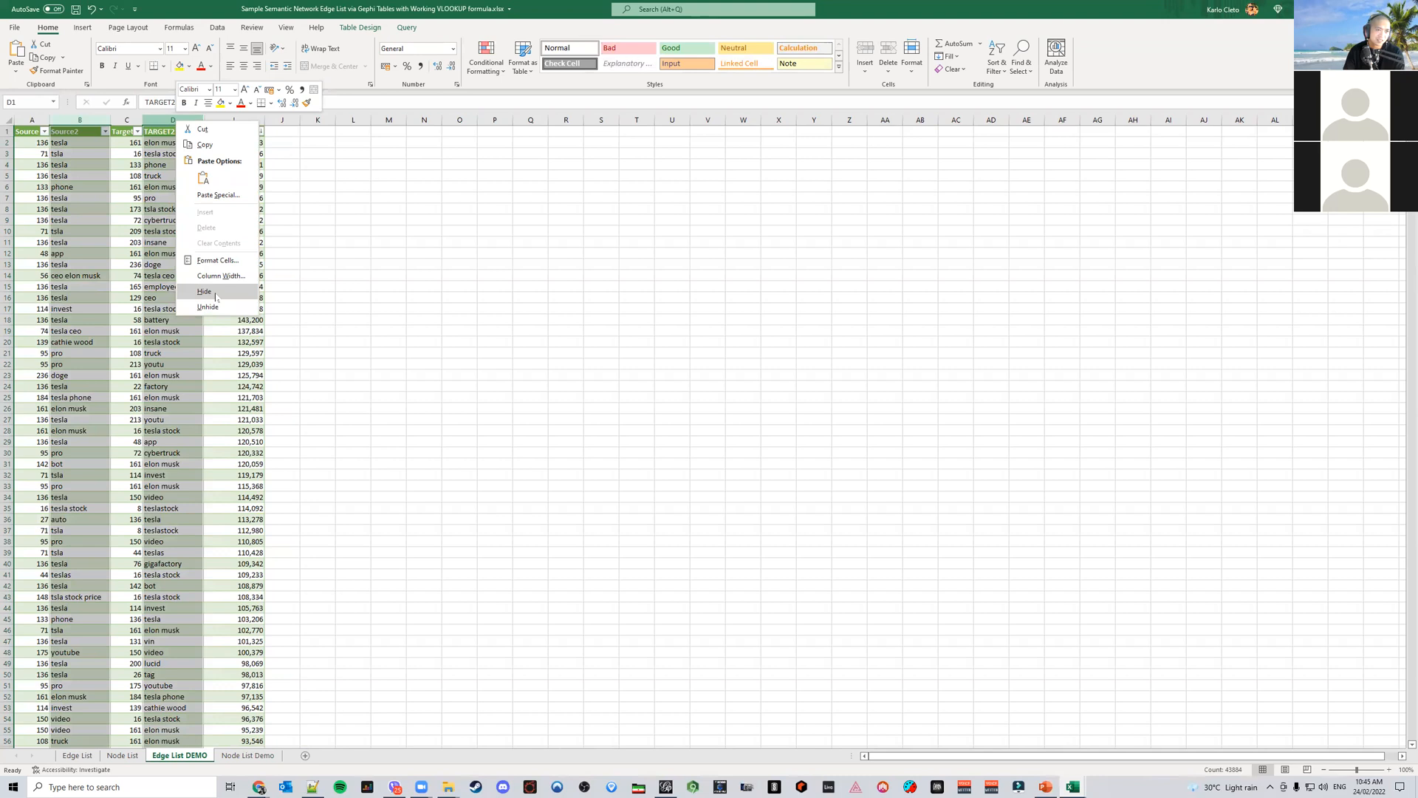
key(Escape)
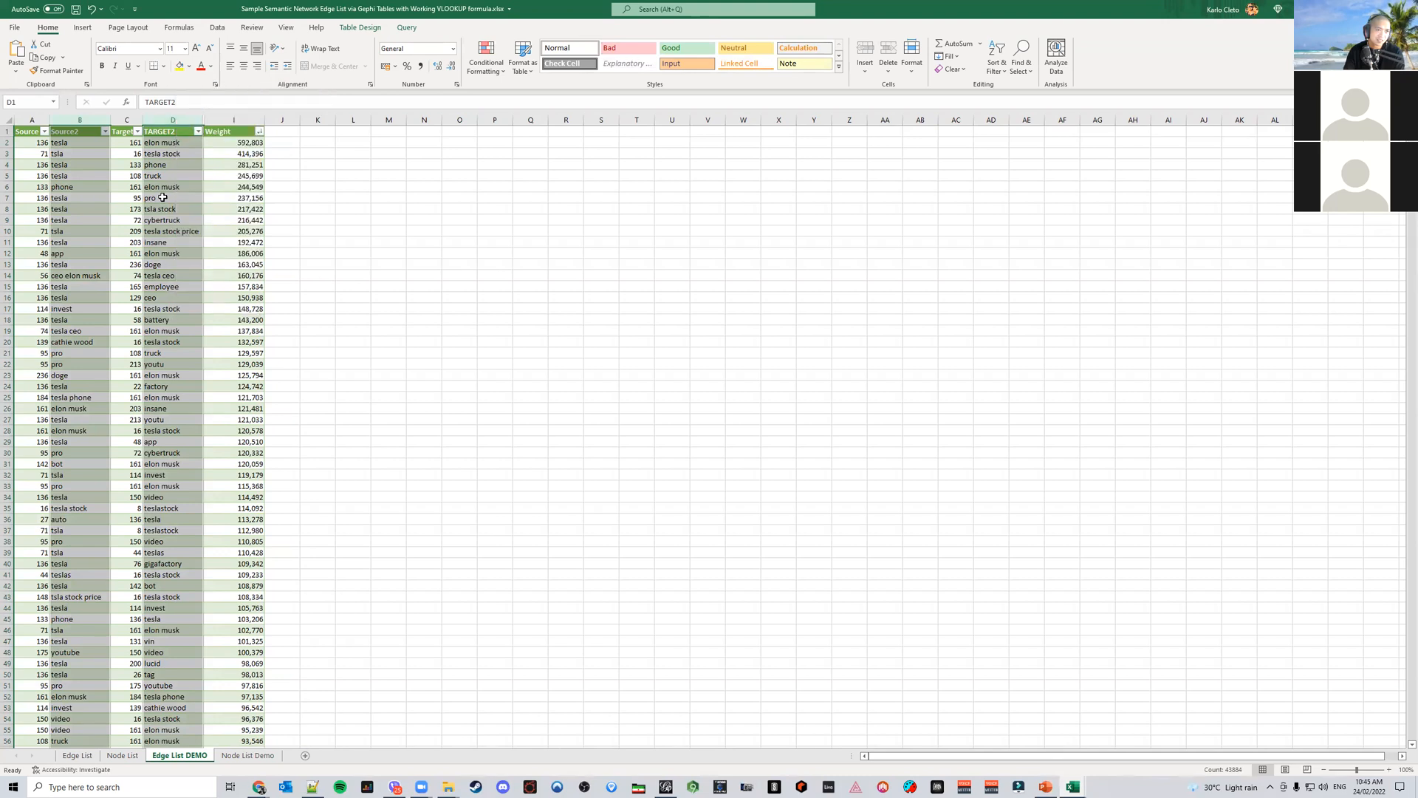
Delete the Source2 and TARGET2 label columns from the Edge List DEMO table
click(95, 120)
right_click(96, 122)
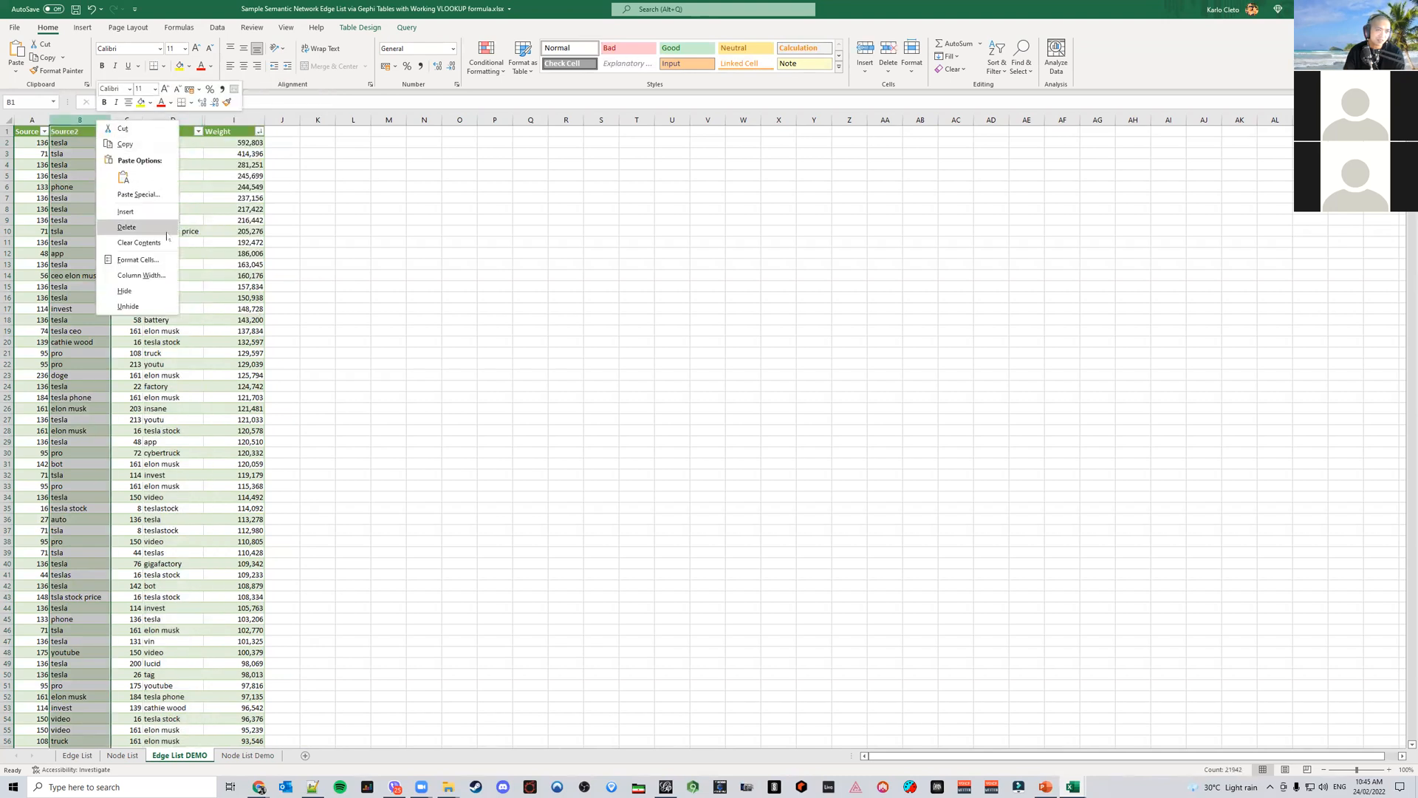
click(164, 227)
click(111, 118)
right_click(111, 118)
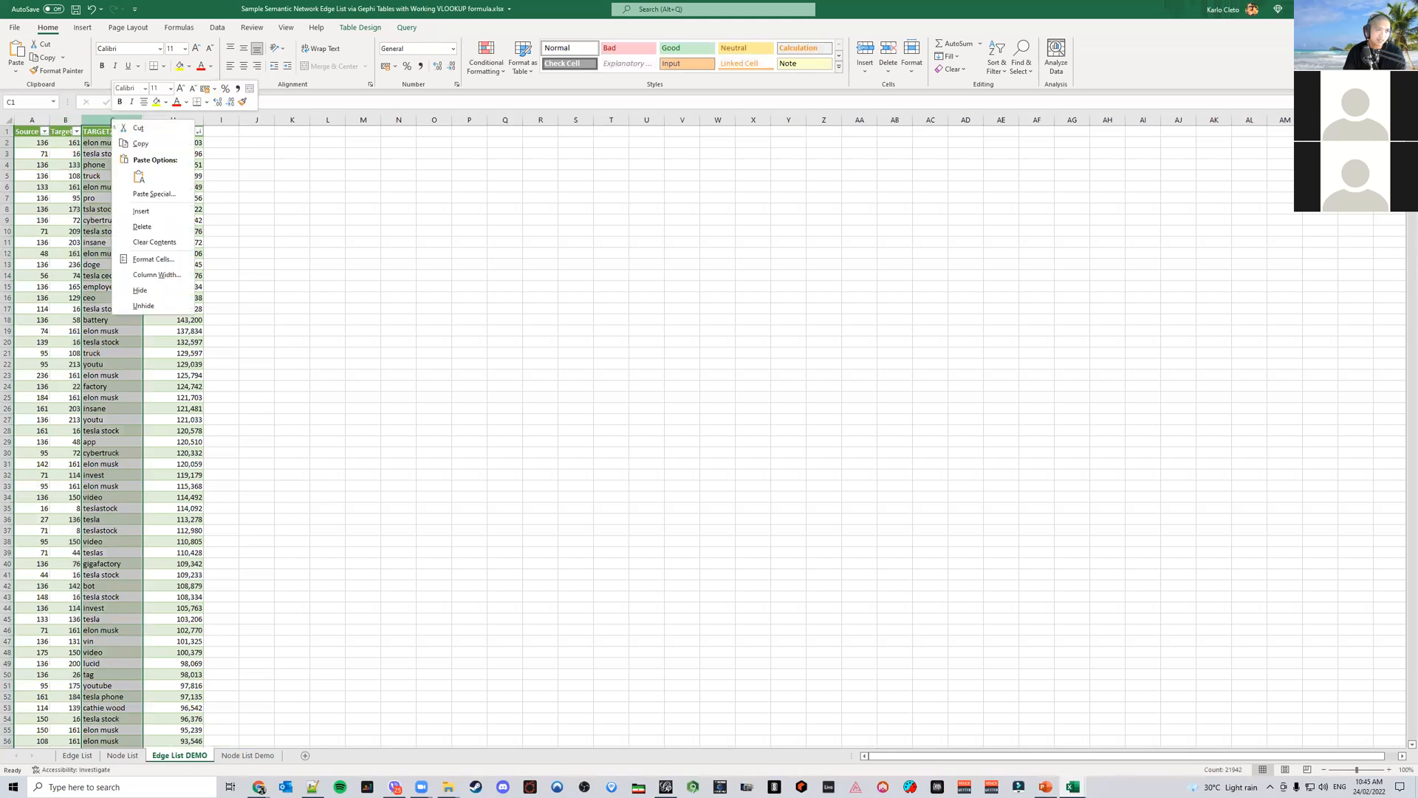
click(155, 226)
Hide the columns between the Target and Weight columns
mouse_move(95, 122)
mouse_down()
mouse_move(133, 121)
mouse_move(120, 121)
mouse_up()
right_click(106, 119)
click(169, 288)
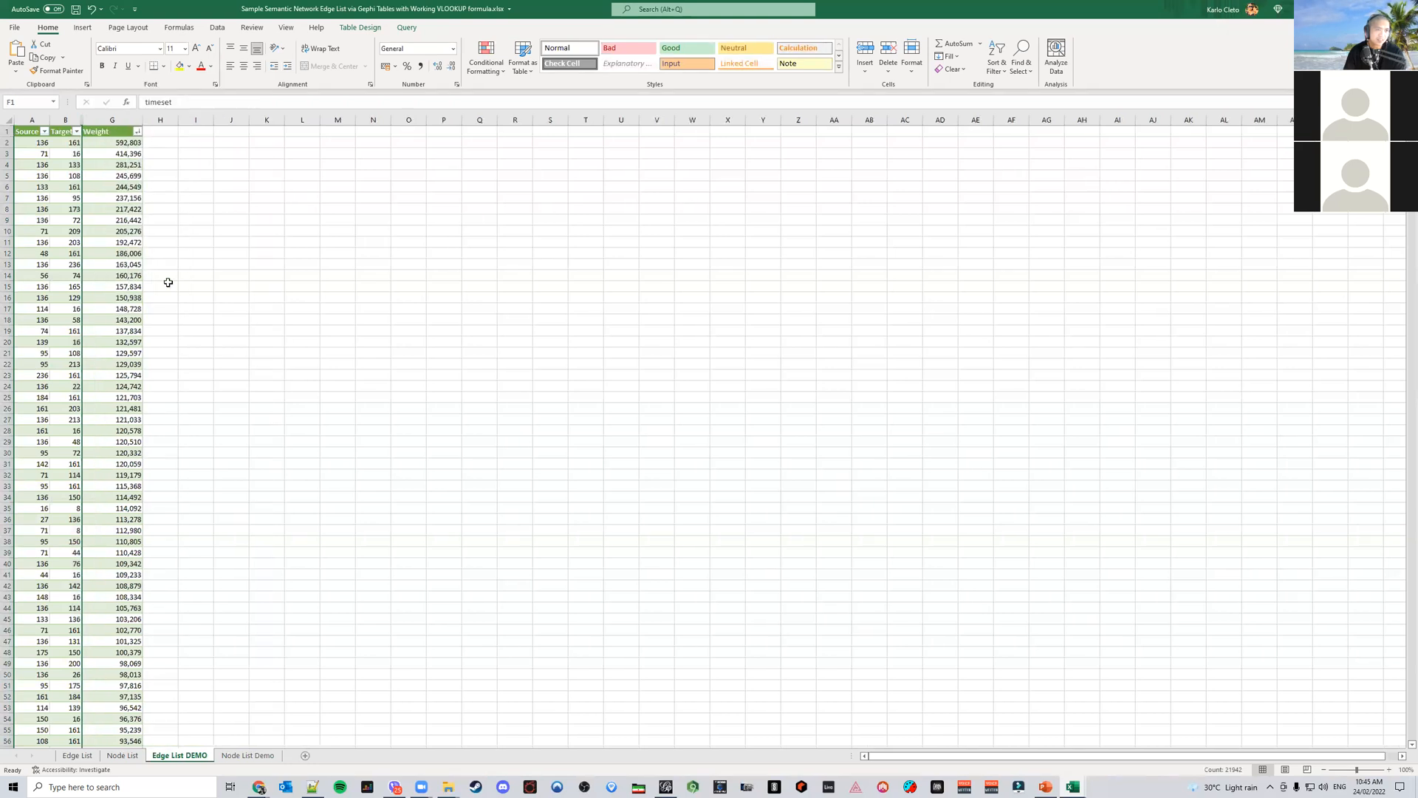
click(237, 286)
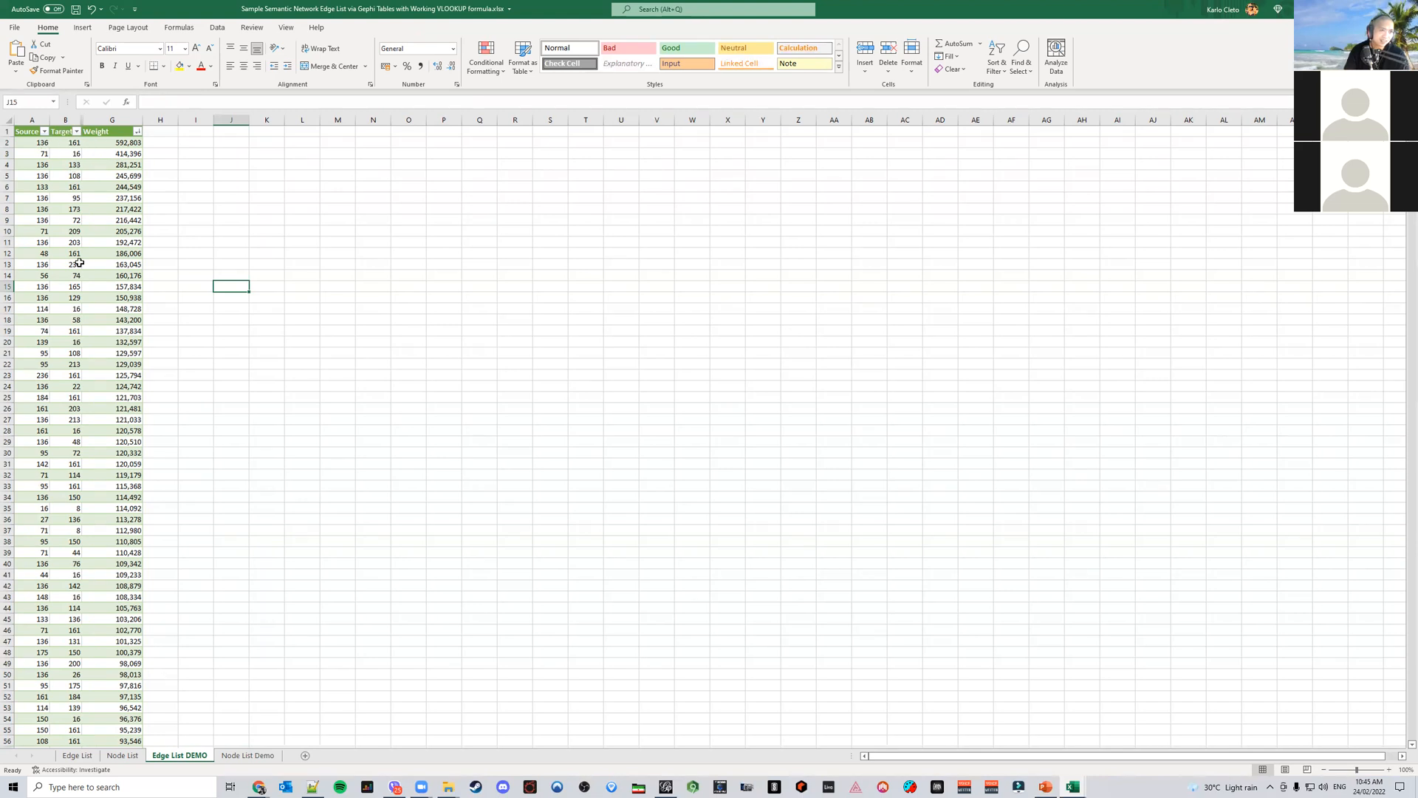
Sort the table by Weight from largest to smallest
click(137, 132)
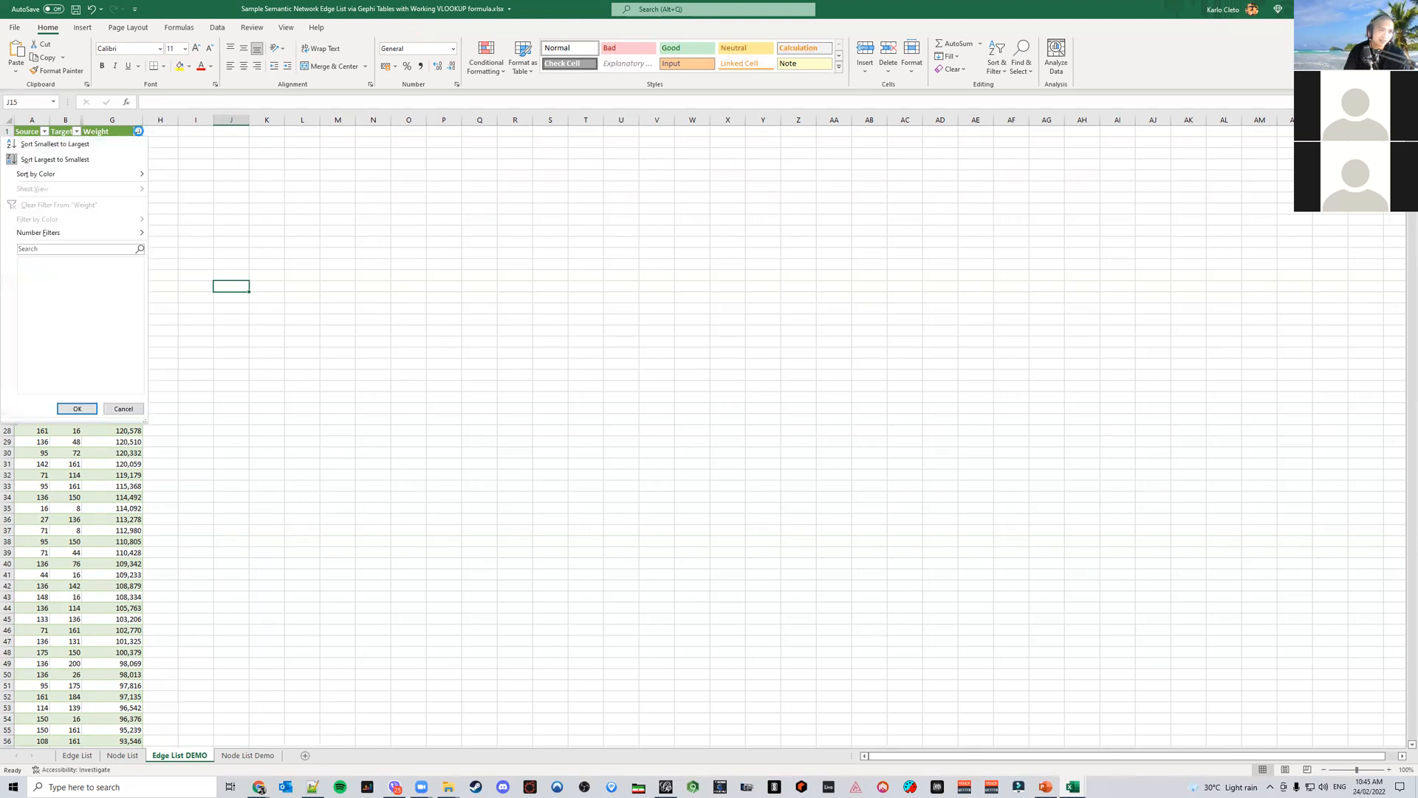
click(91, 159)
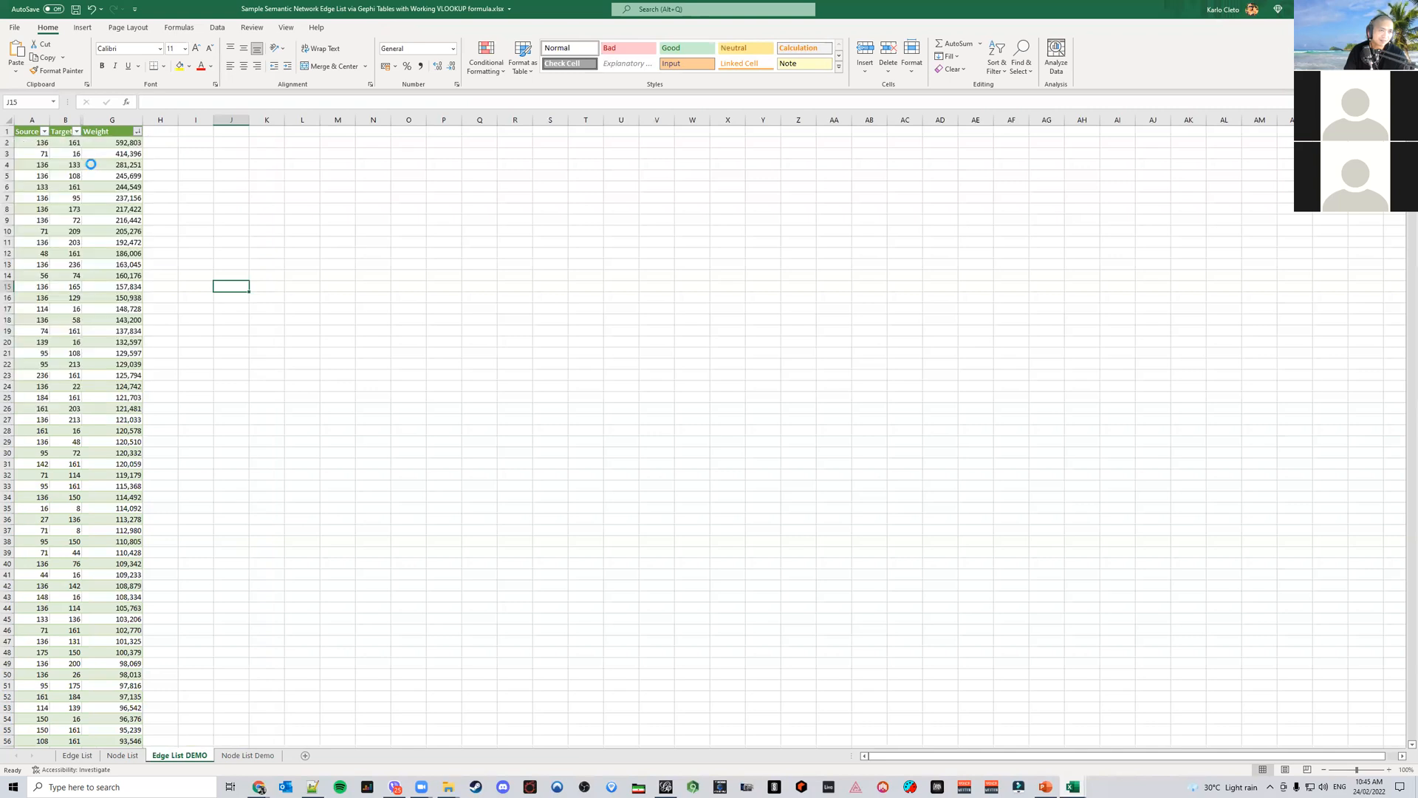
click(221, 173)
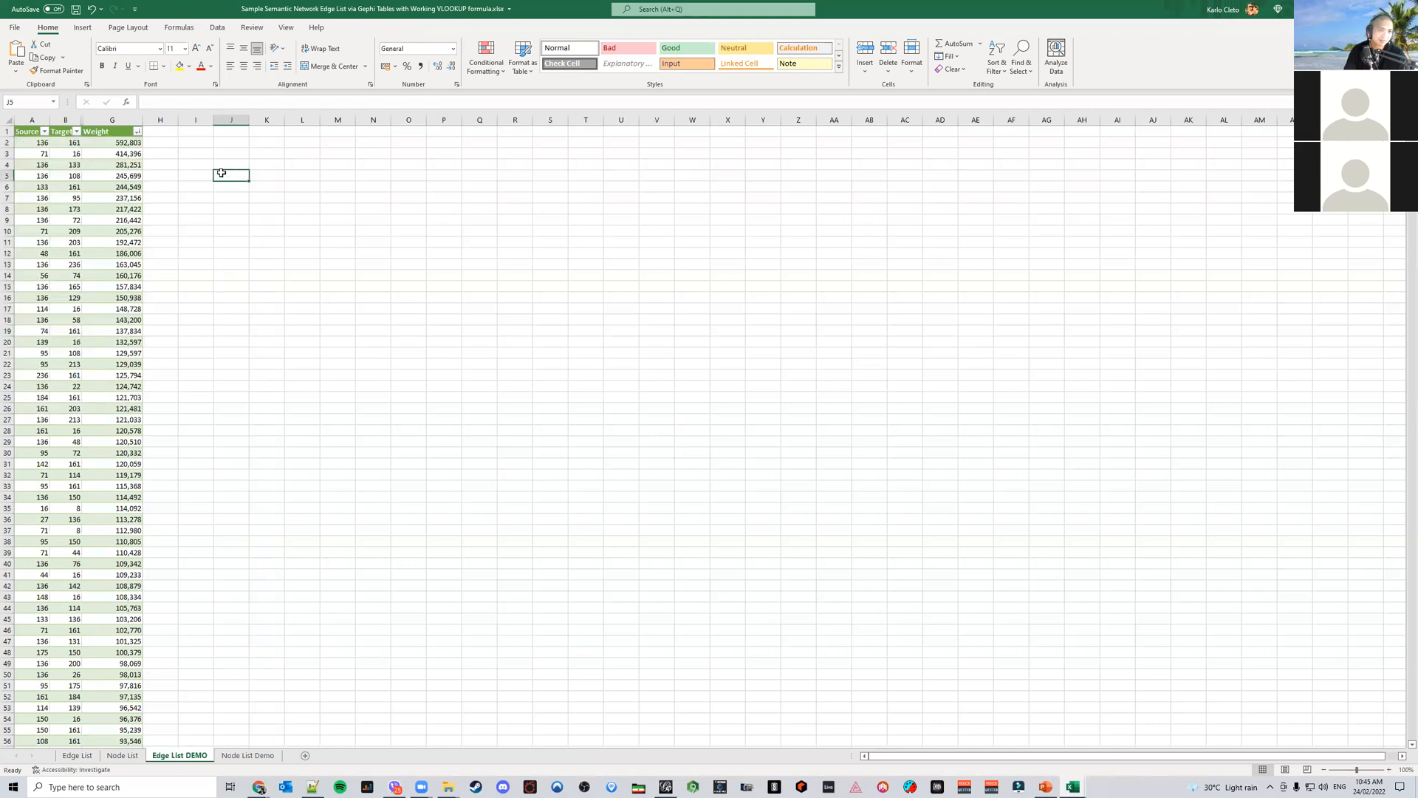
Insert a new column after Source and widen the Target column
click(65, 120)
right_click(65, 121)
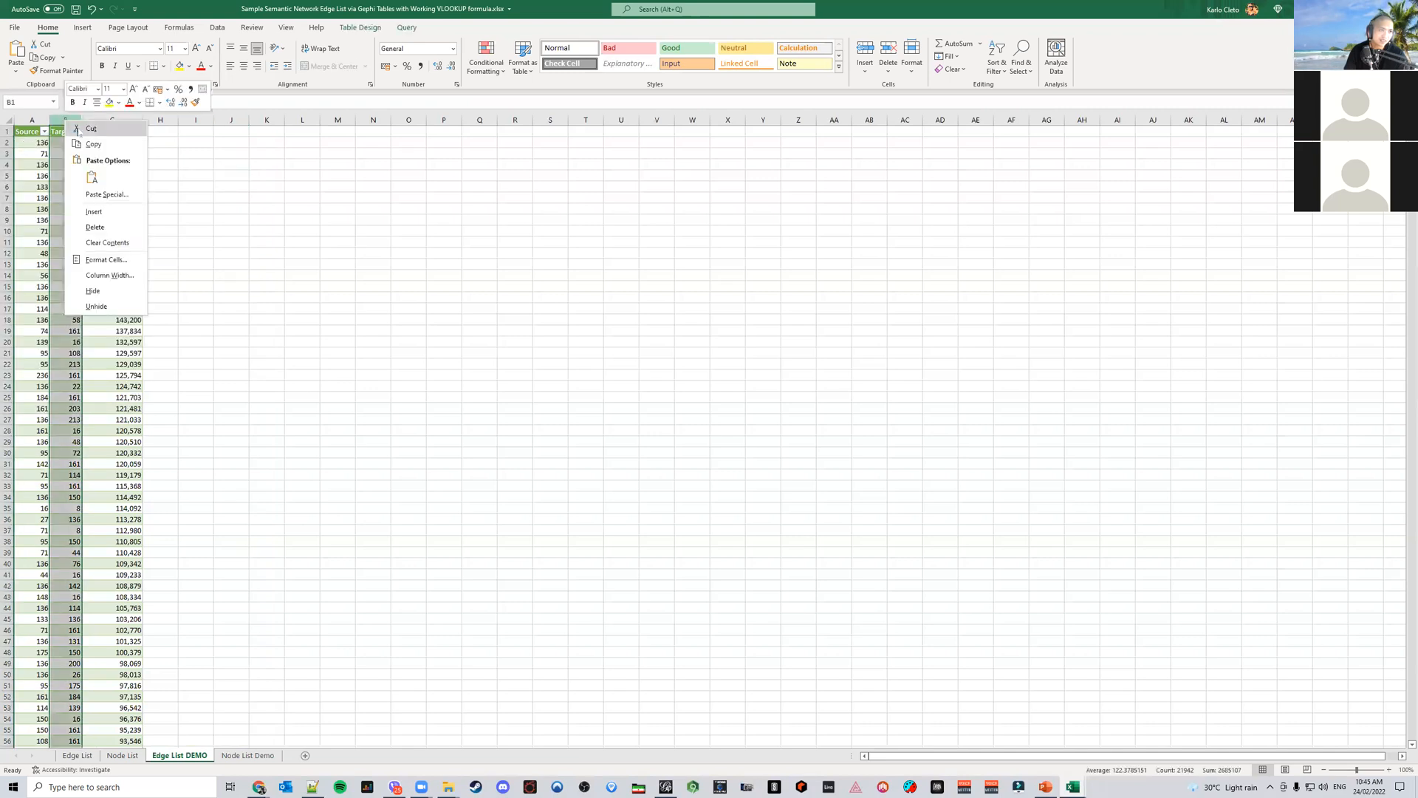
click(94, 212)
drag(82, 116, 260, 122)
click(125, 120)
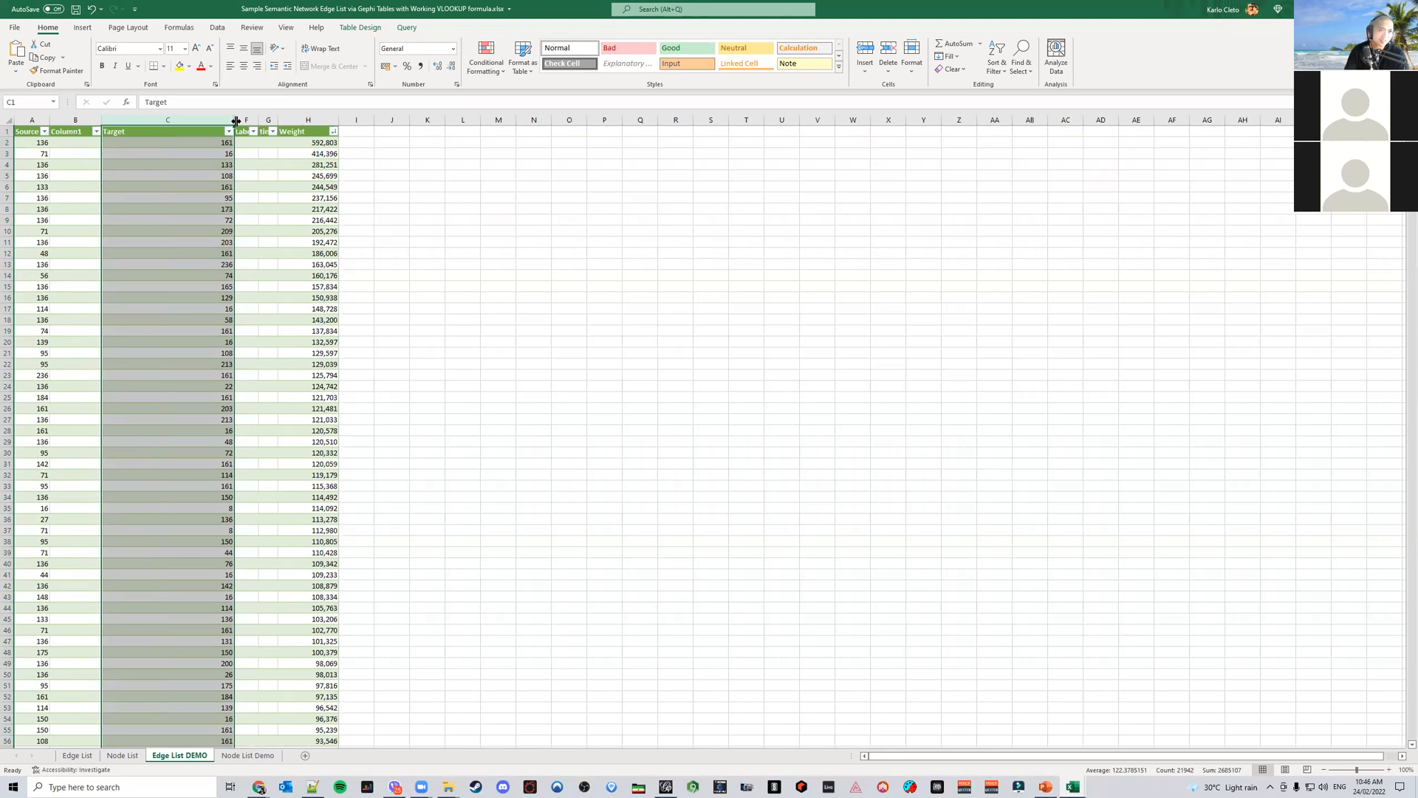
Unhide the hidden columns next to the Target column
double_click(237, 122)
double_click(237, 122)
mouse_move(237, 123)
mouse_down()
mouse_move(279, 123)
mouse_move(232, 119)
mouse_up()
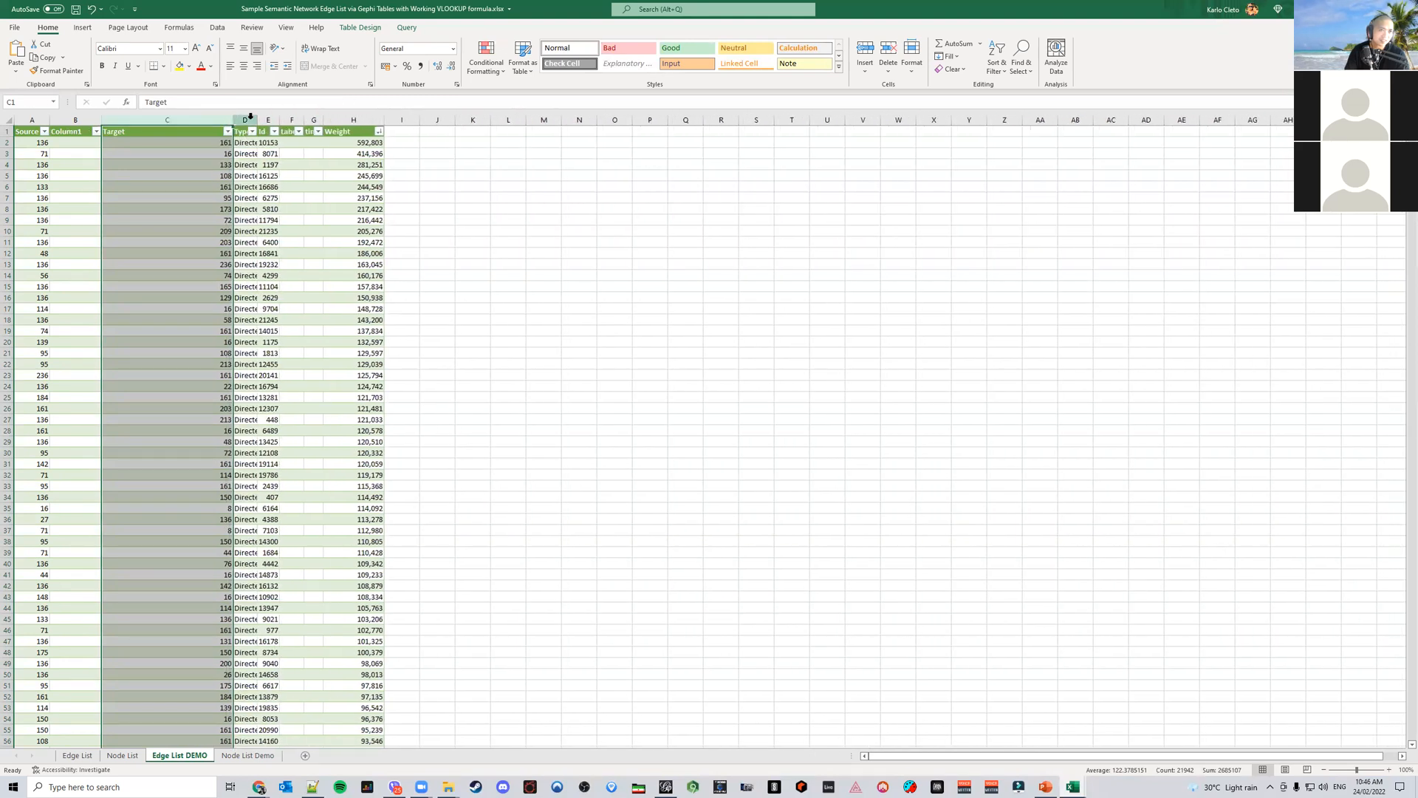
Insert a new column after the Target column
click(251, 118)
right_click(251, 122)
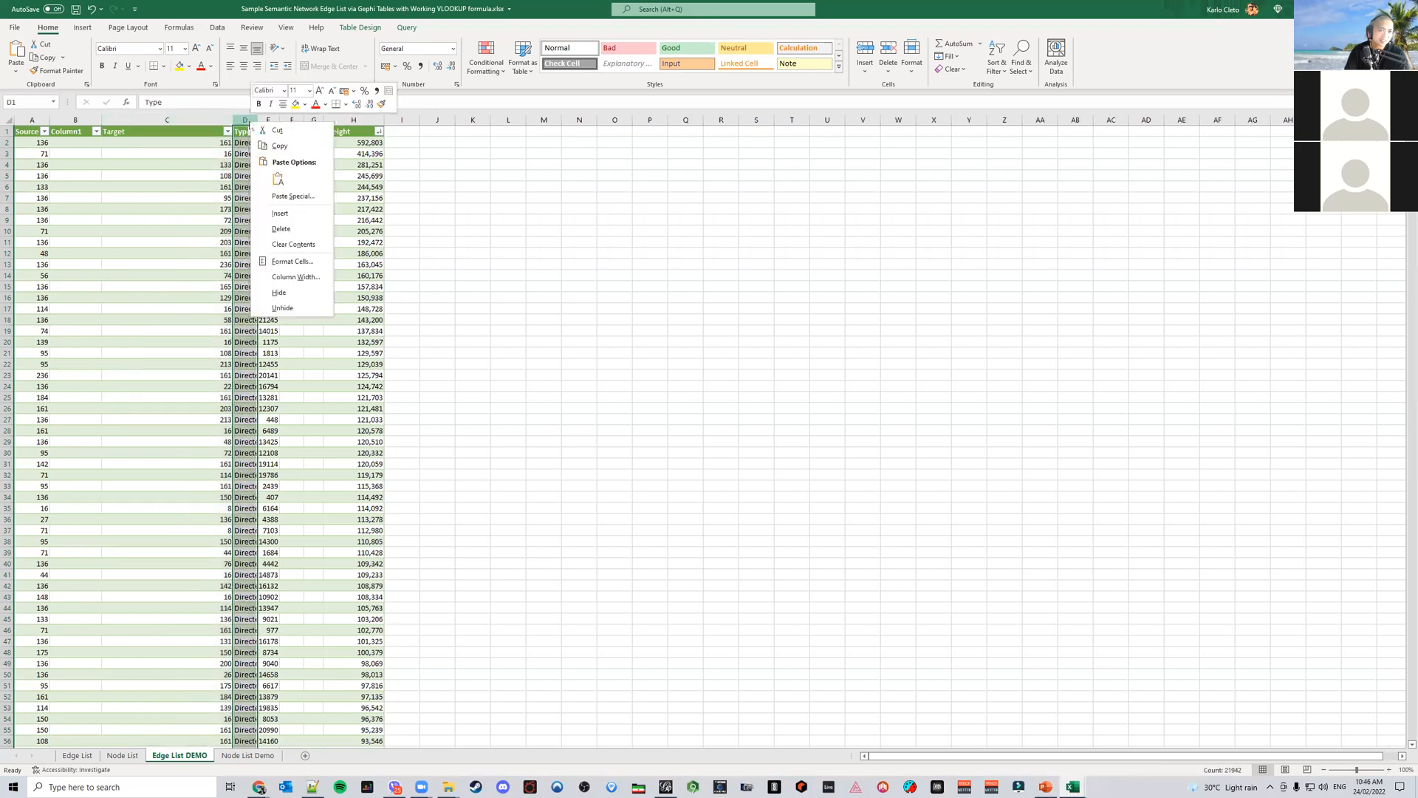
click(306, 215)
Hide the Type, Id and Label columns between the new column and Weight
click(376, 120)
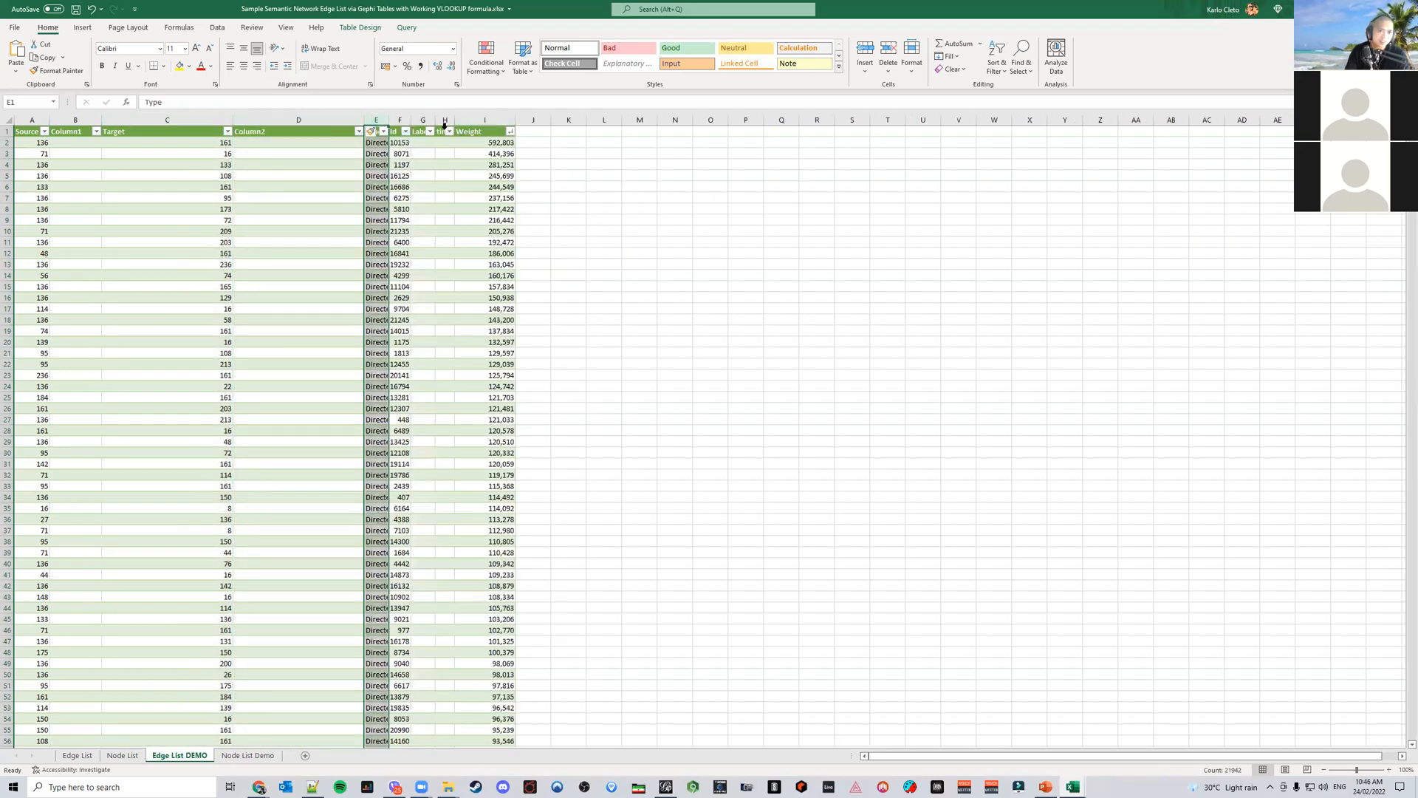
shift+click(445, 121)
right_click(446, 121)
click(476, 292)
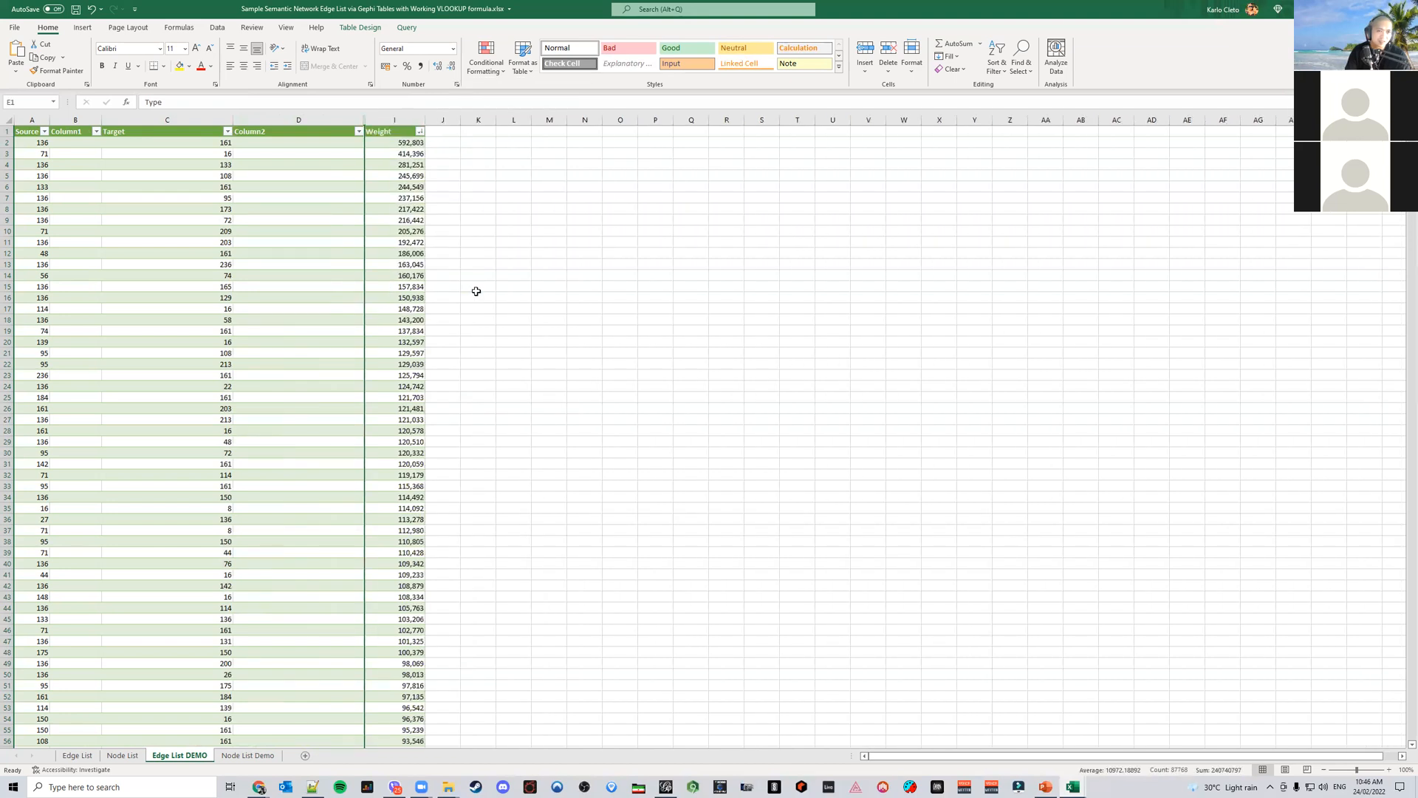
click(589, 275)
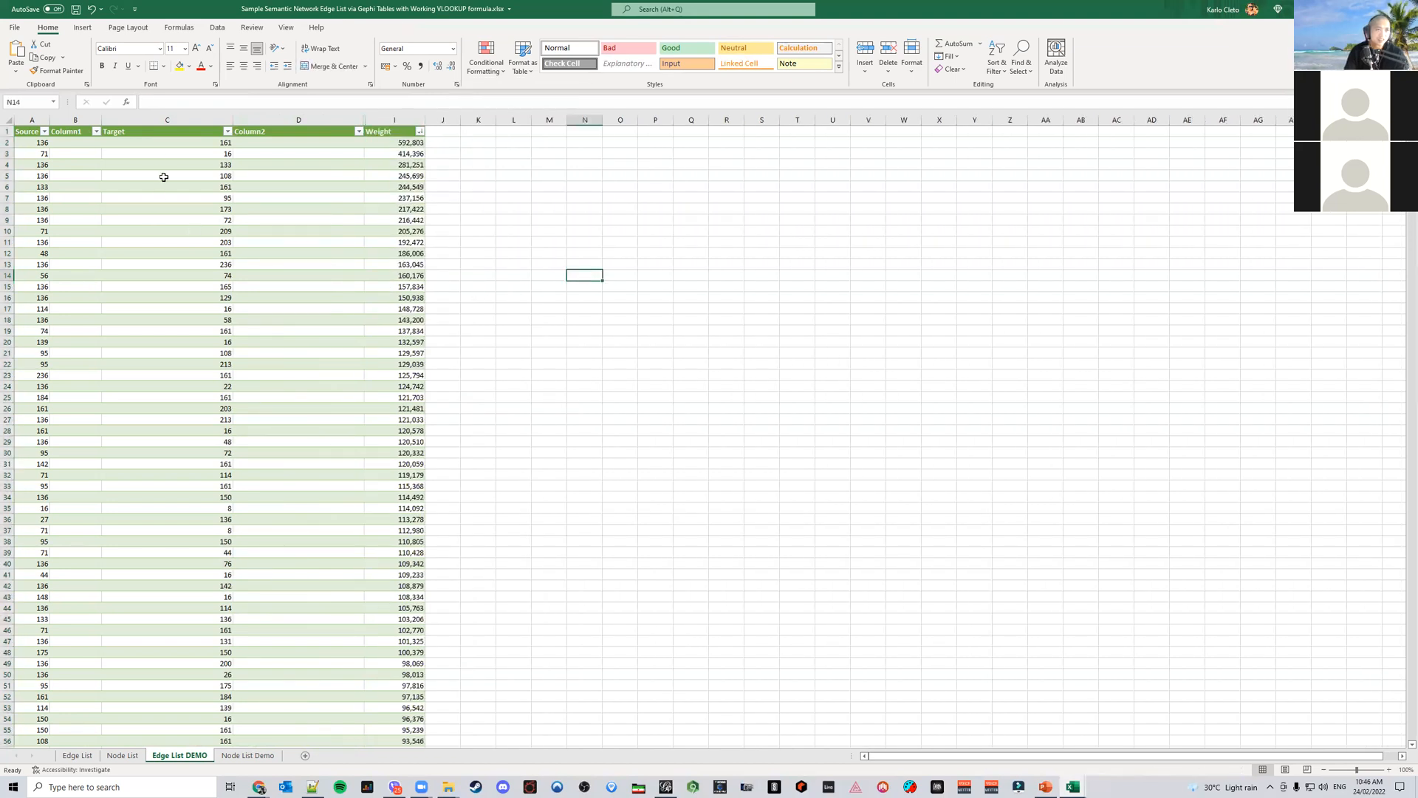
Rename the Column1 header as Source
click(81, 132)
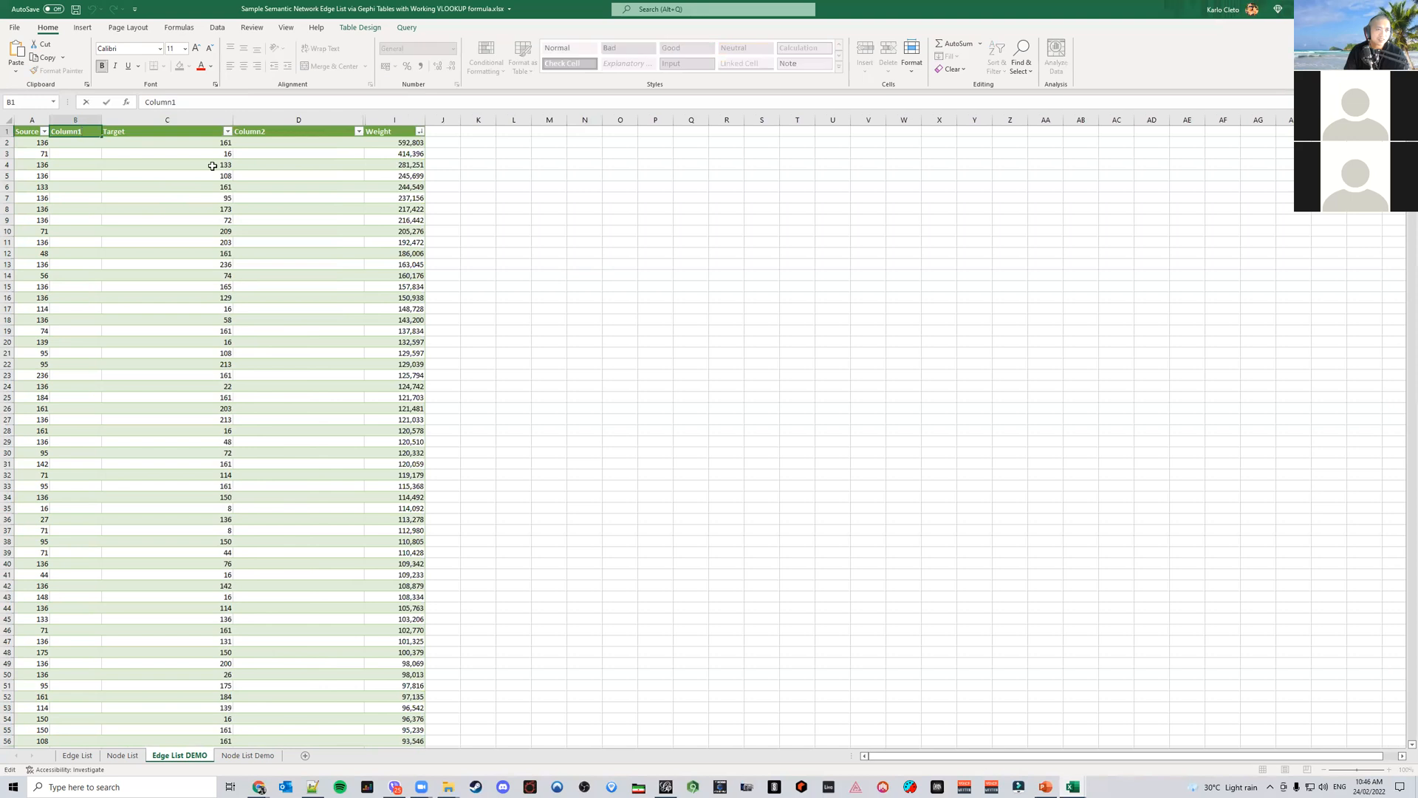
drag(88, 134, 5, 124)
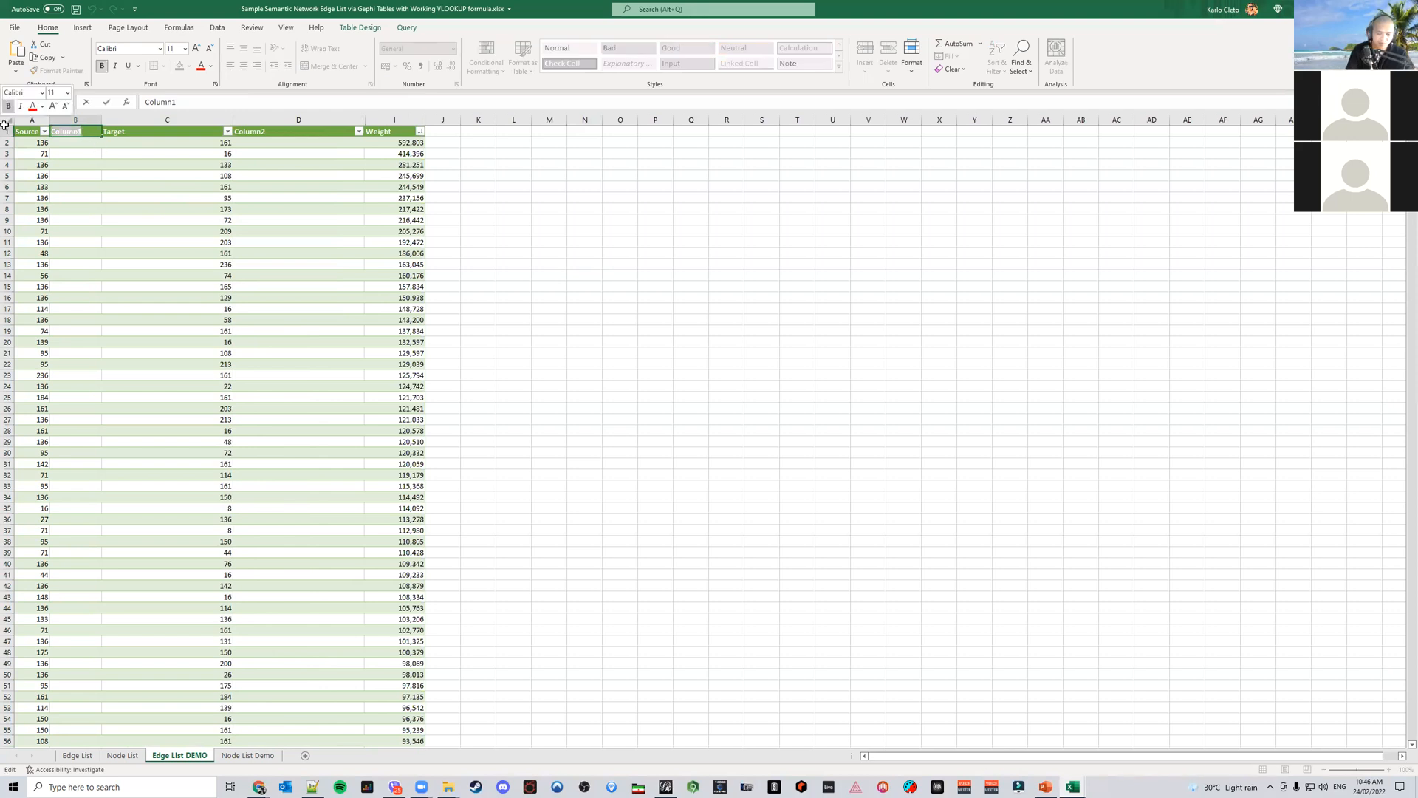
text(So)
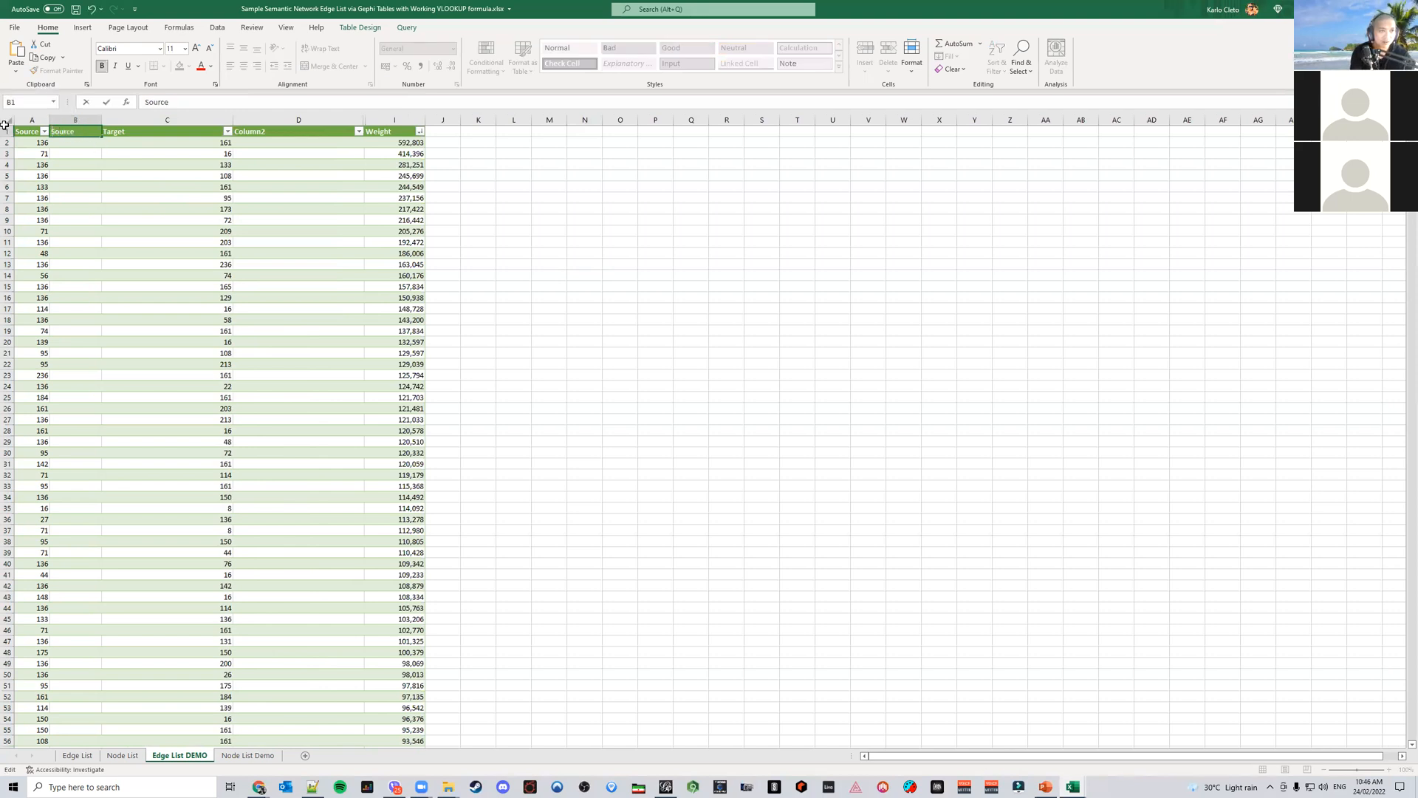
text(urce)
key(Return)
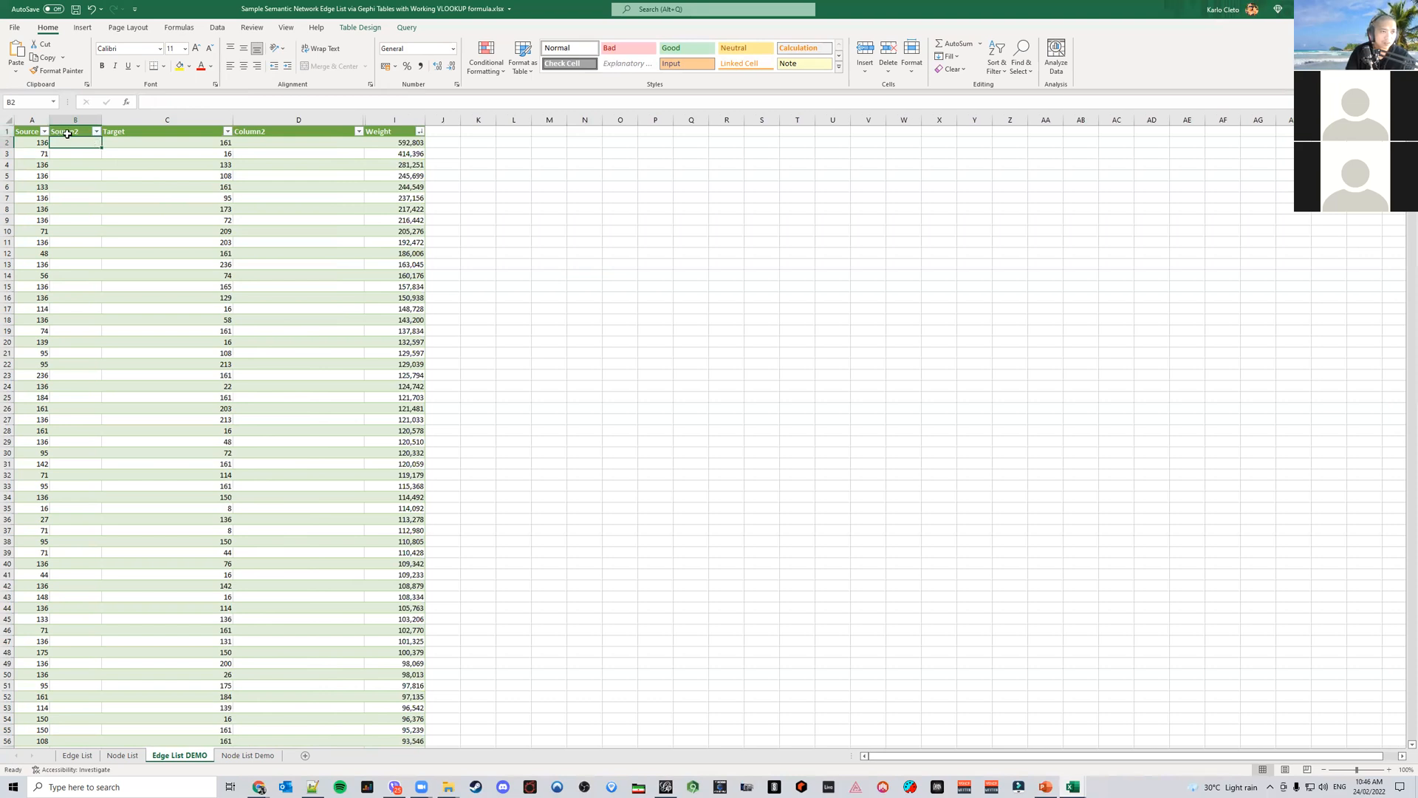
double_click(29, 132)
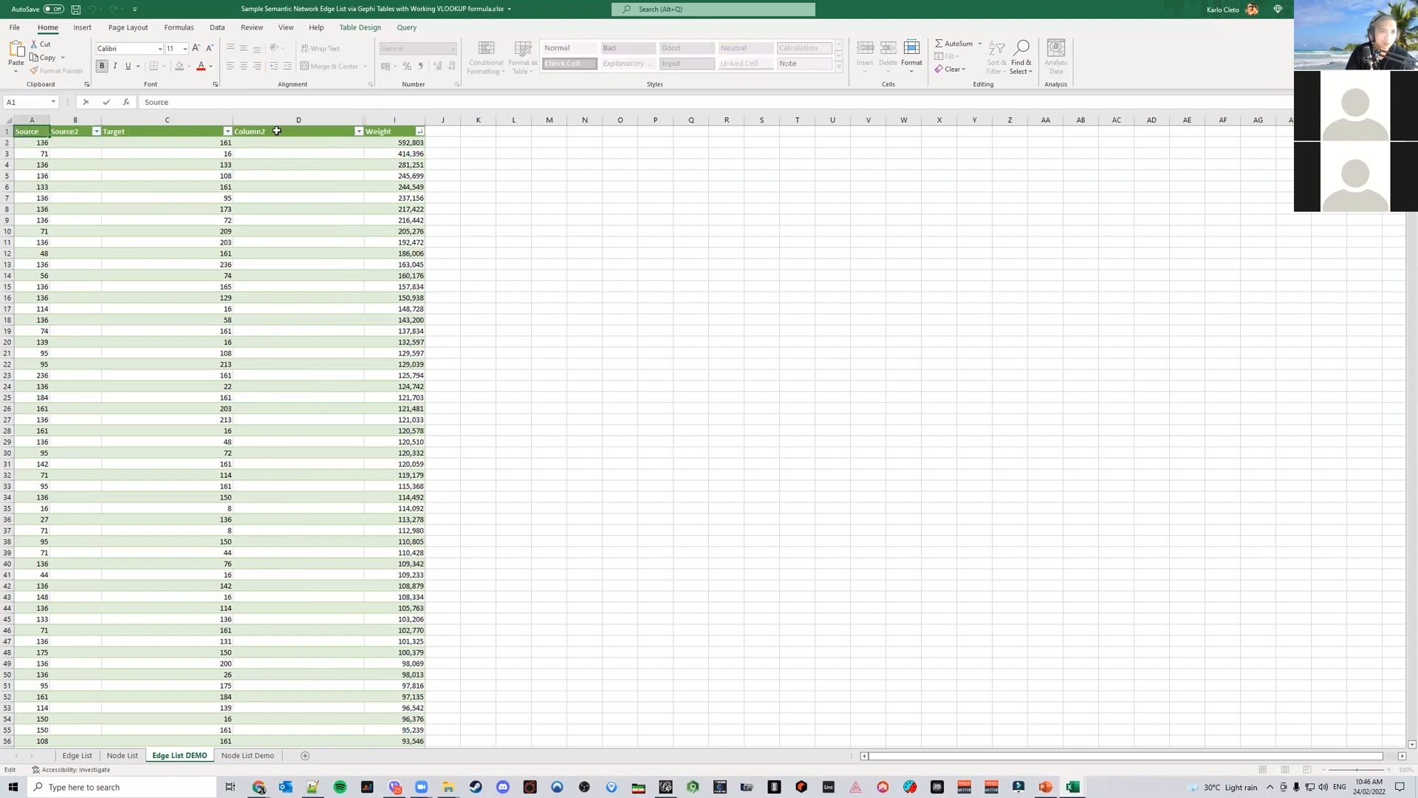
Rename the Column2 header as Target and narrow the first Target column
double_click(277, 131)
key(BackSpace)
key(BackSpace)
key(BackSpace)
key(BackSpace)
key(BackSpace)
key(BackSpace)
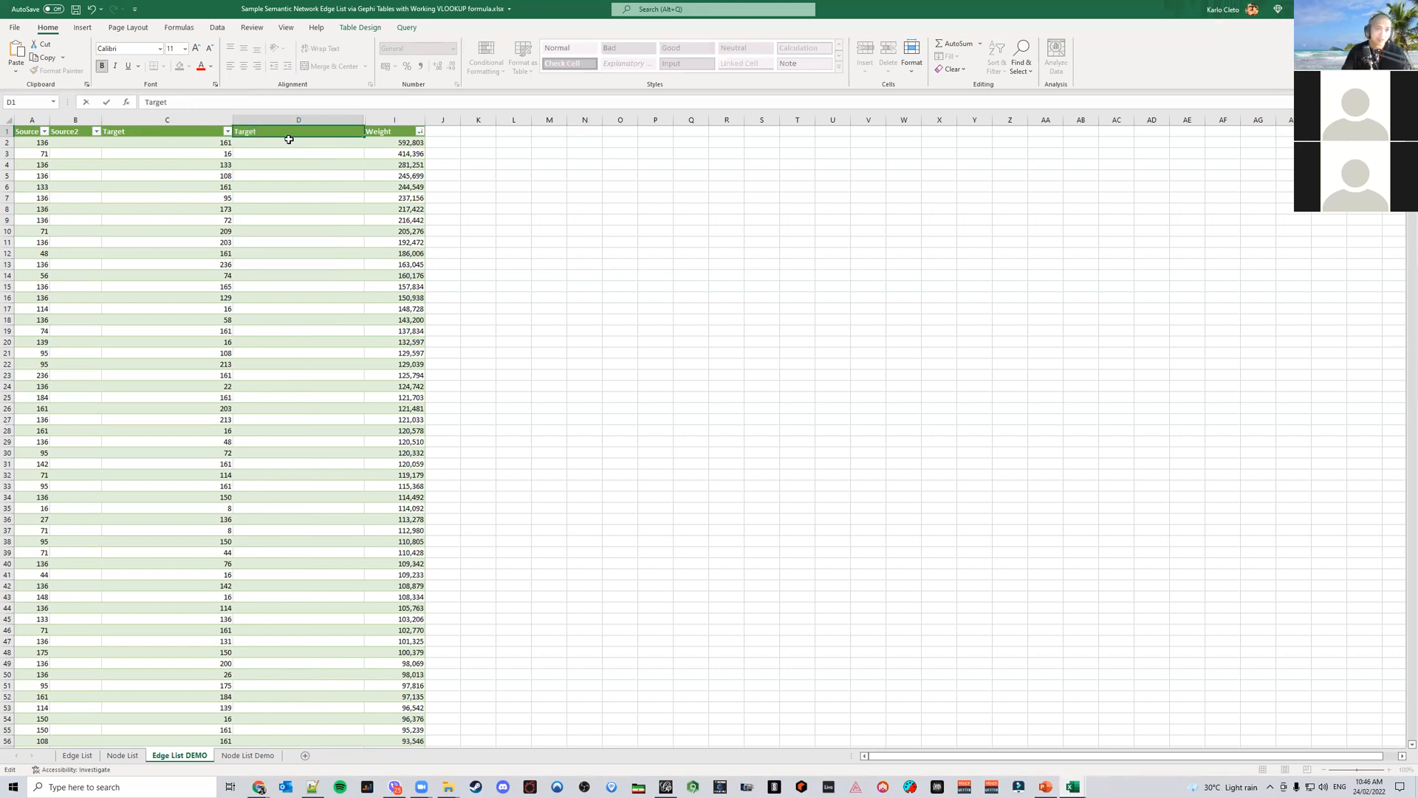
click(298, 163)
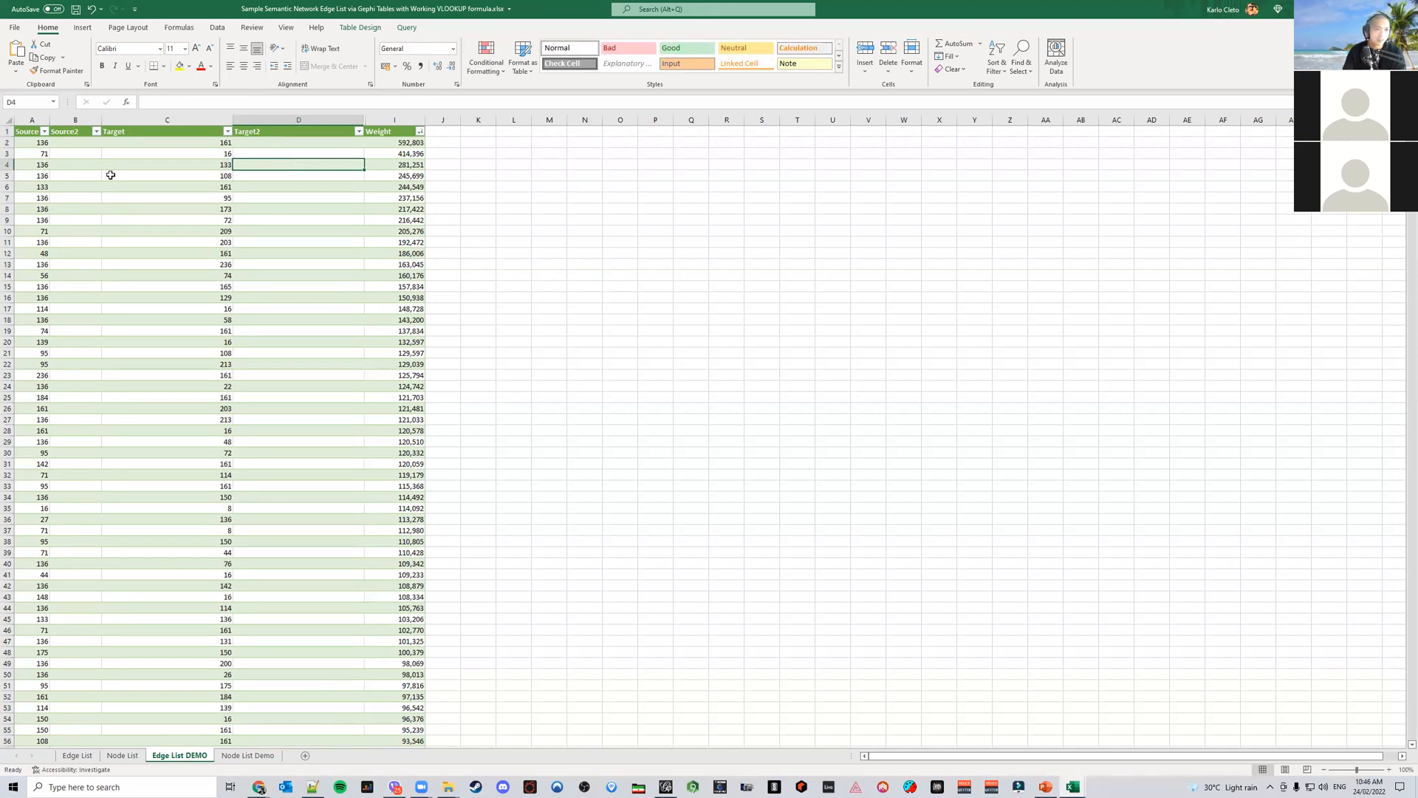
drag(233, 120, 170, 115)
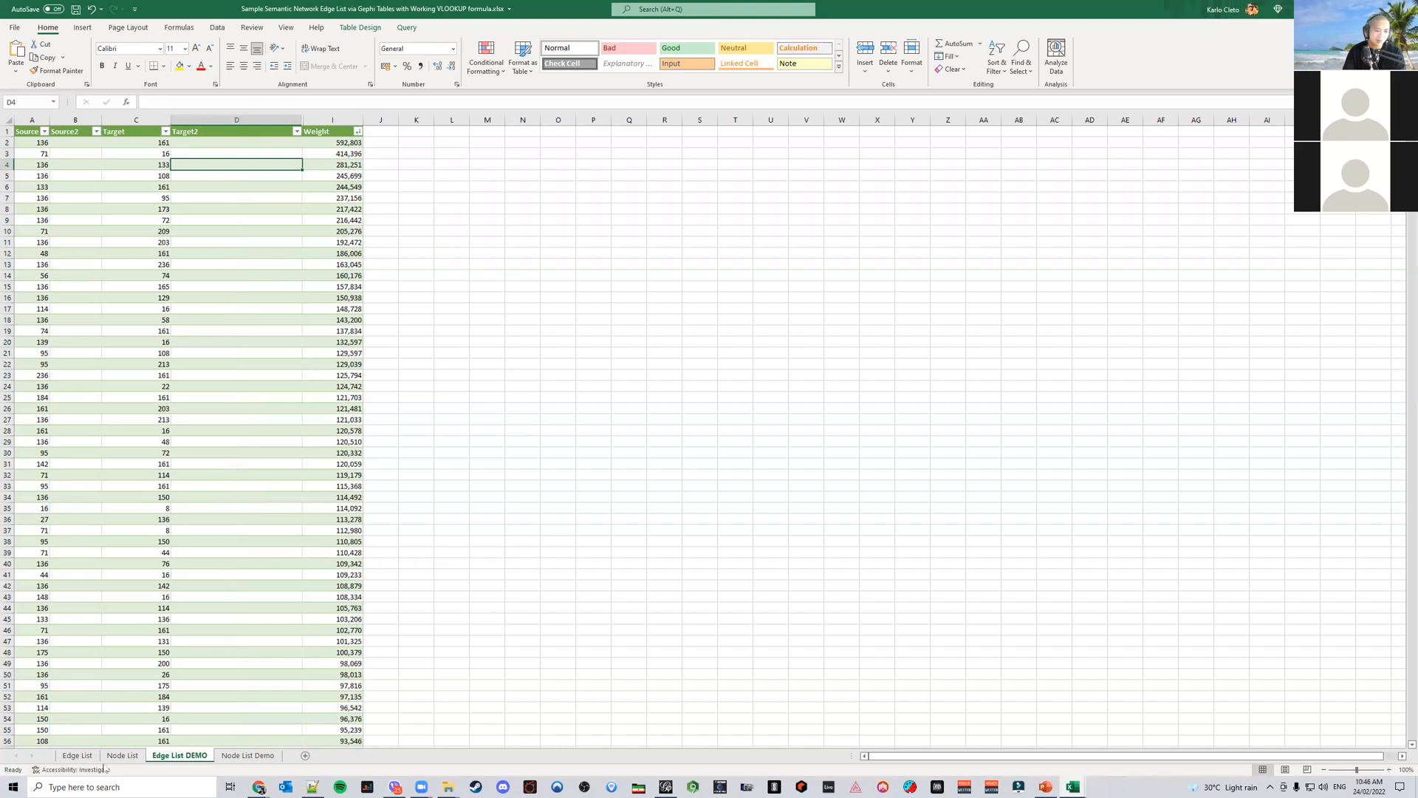
Try to copy the Source2 VLOOKUP formula from the Edge List sheet into the demo sheet's Source2 column
click(77, 755)
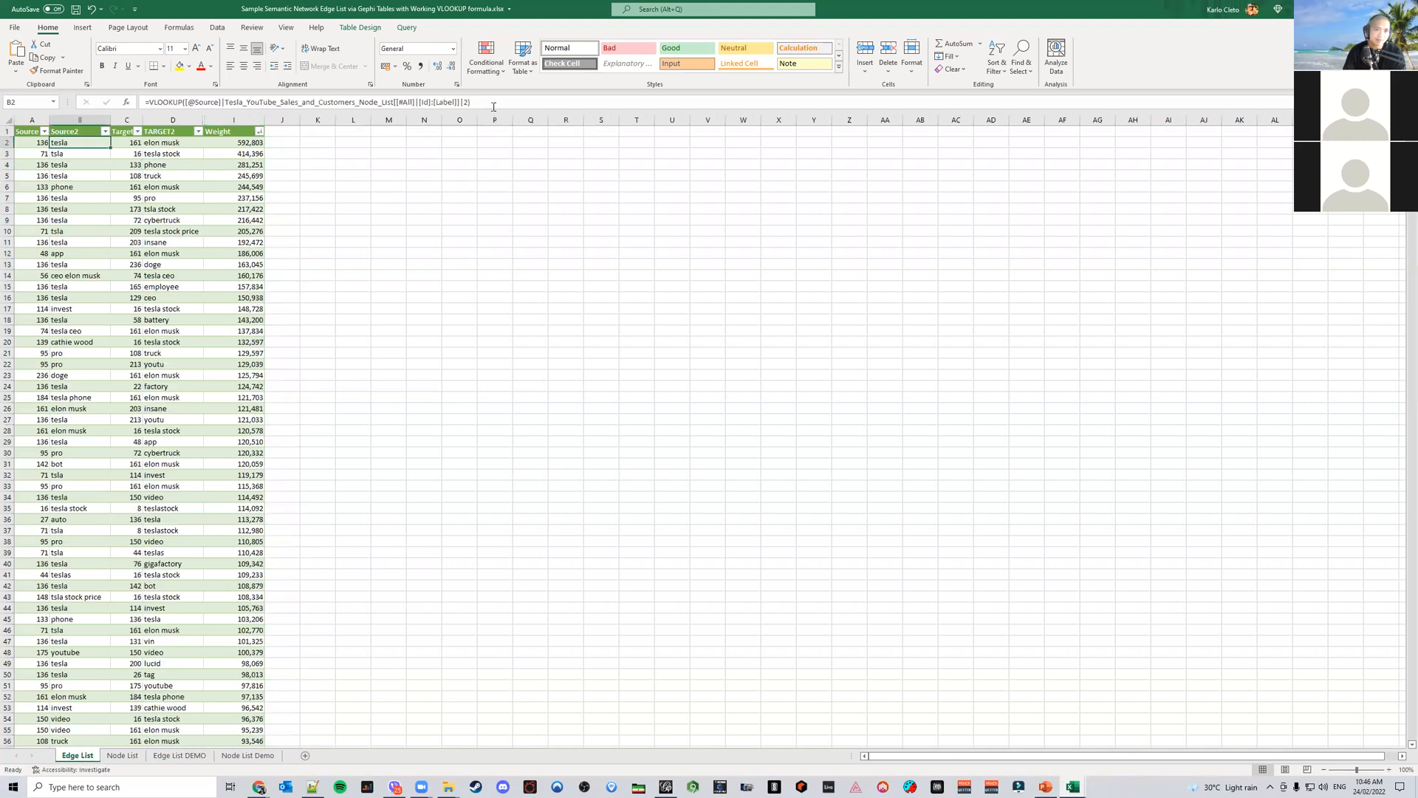
drag(494, 107, 142, 105)
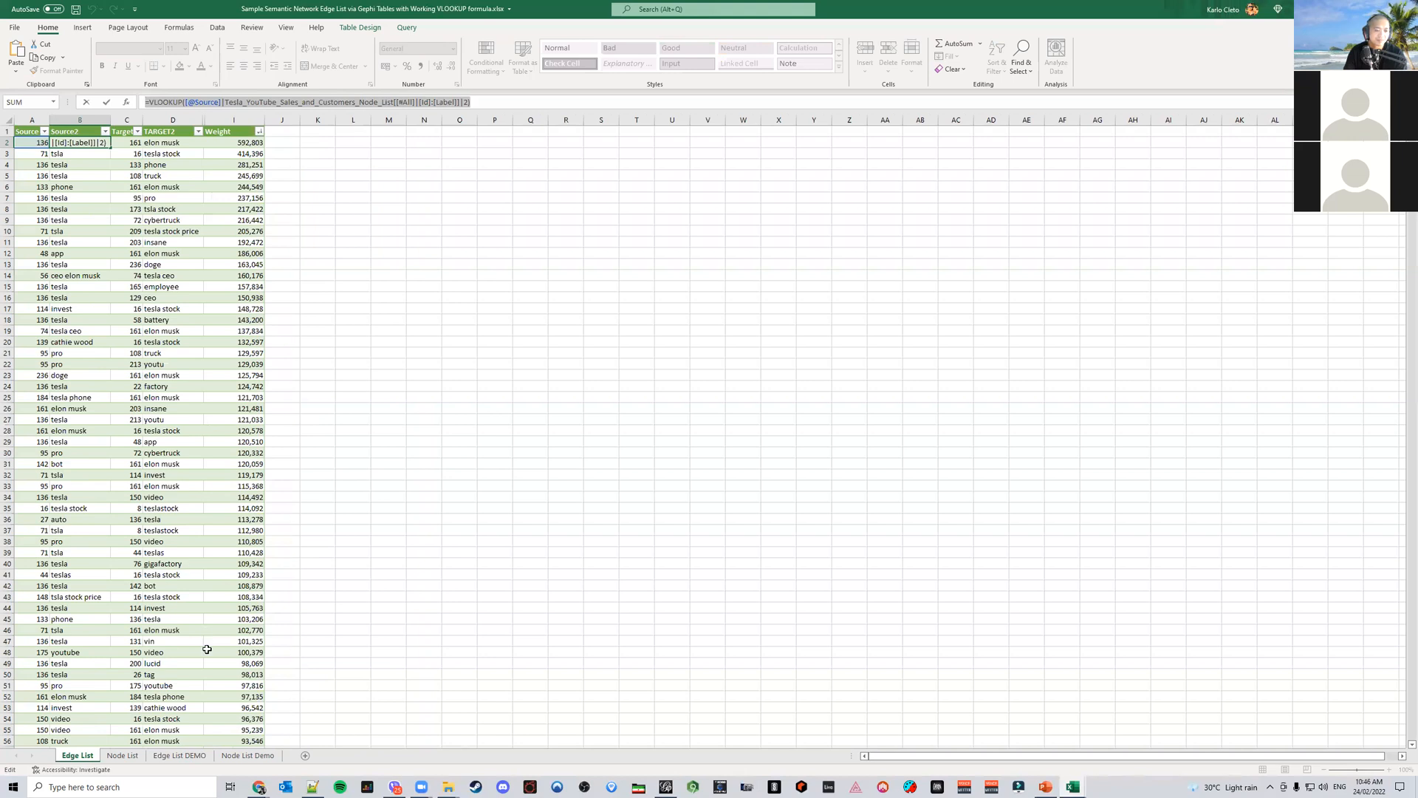
click(180, 755)
click(80, 143)
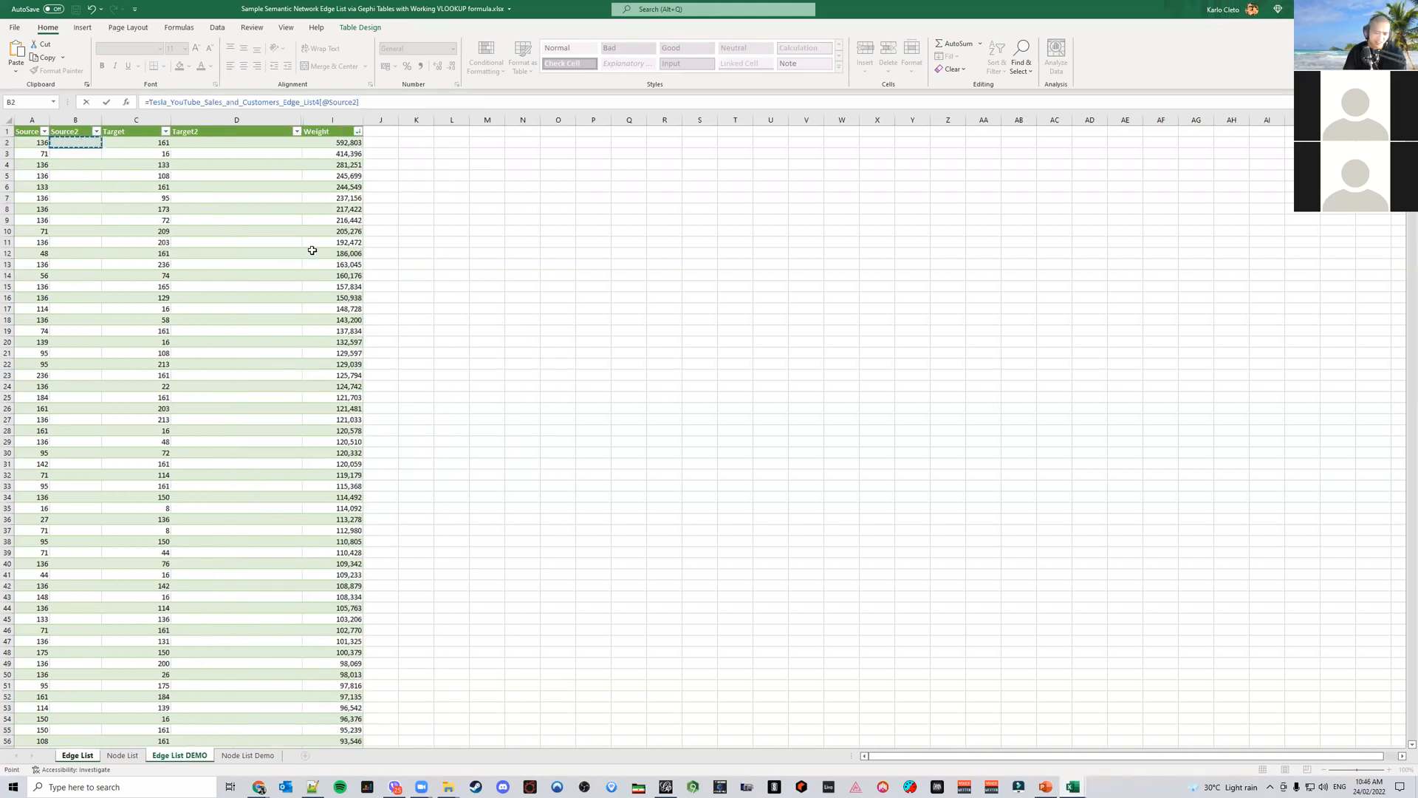
key(ctrl+v)
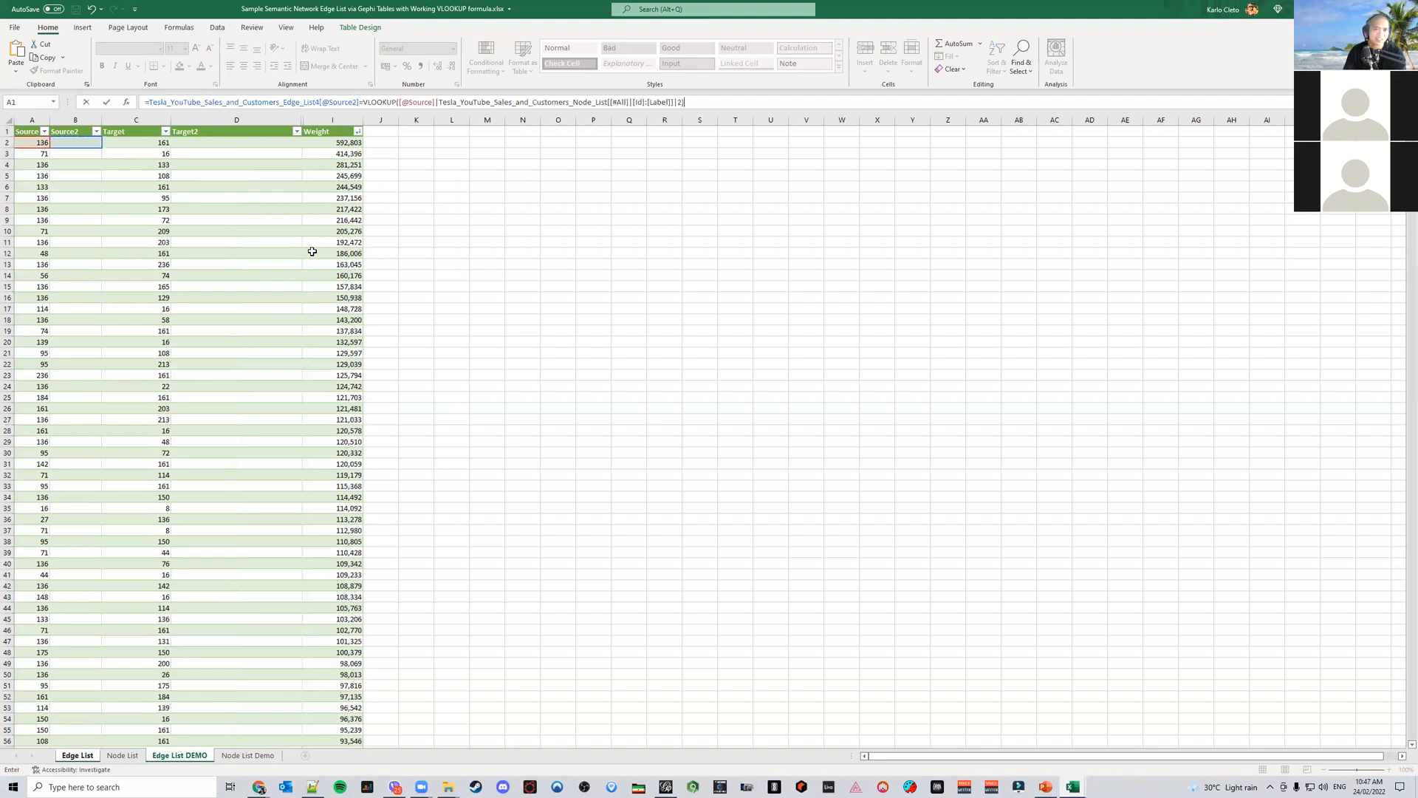
key(ctrl+z)
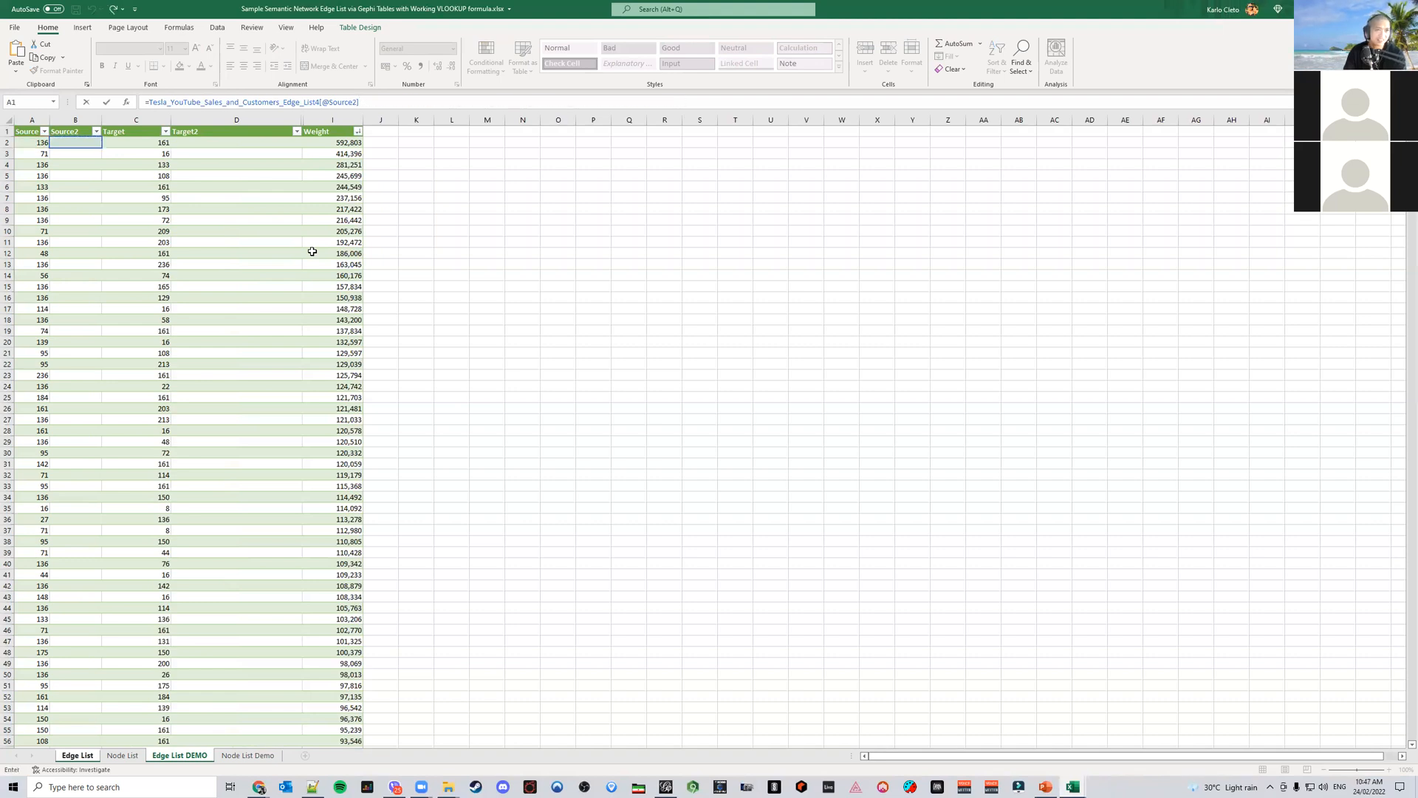
key(Return)
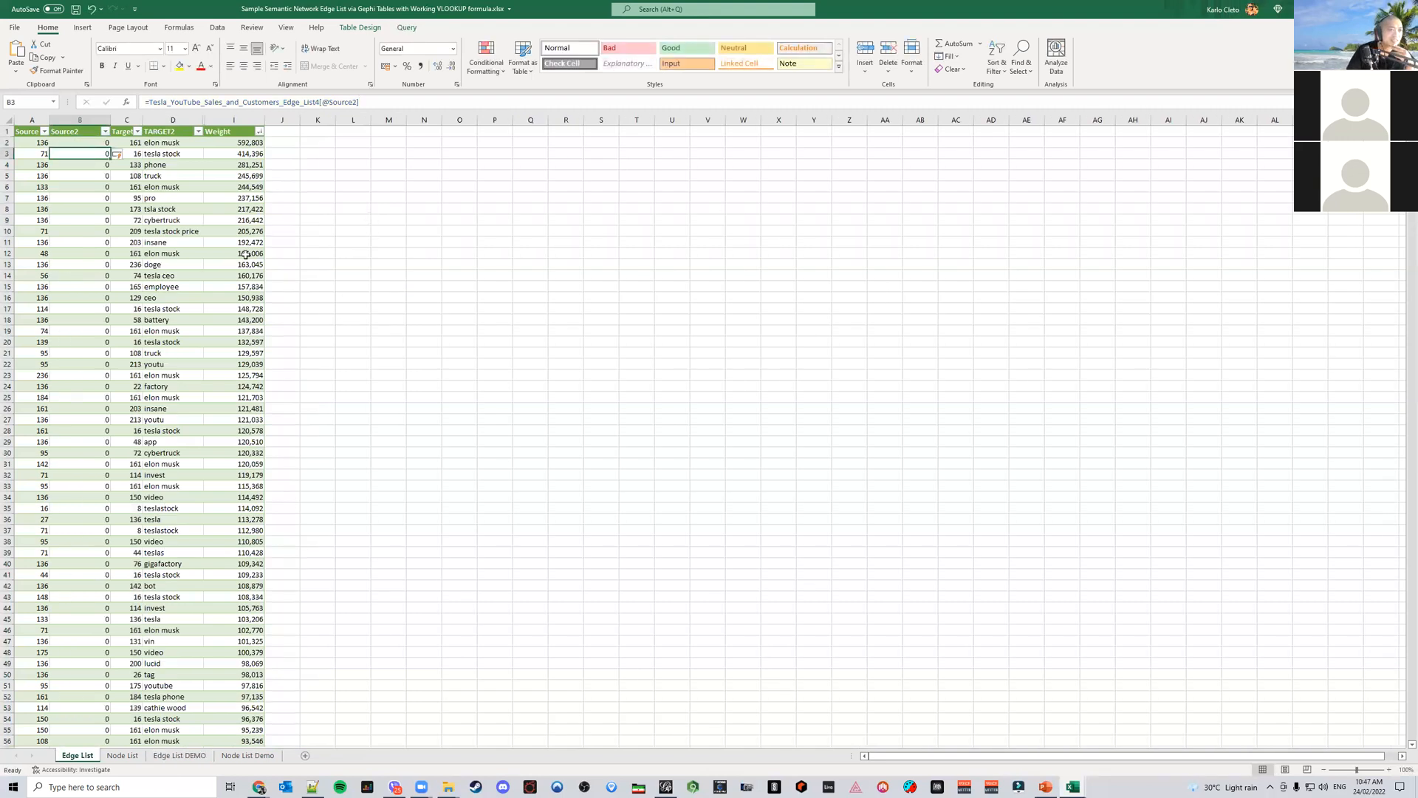
Inspect the formulas in the Edge List sheet's Source2 and TARGET2 cells
click(82, 140)
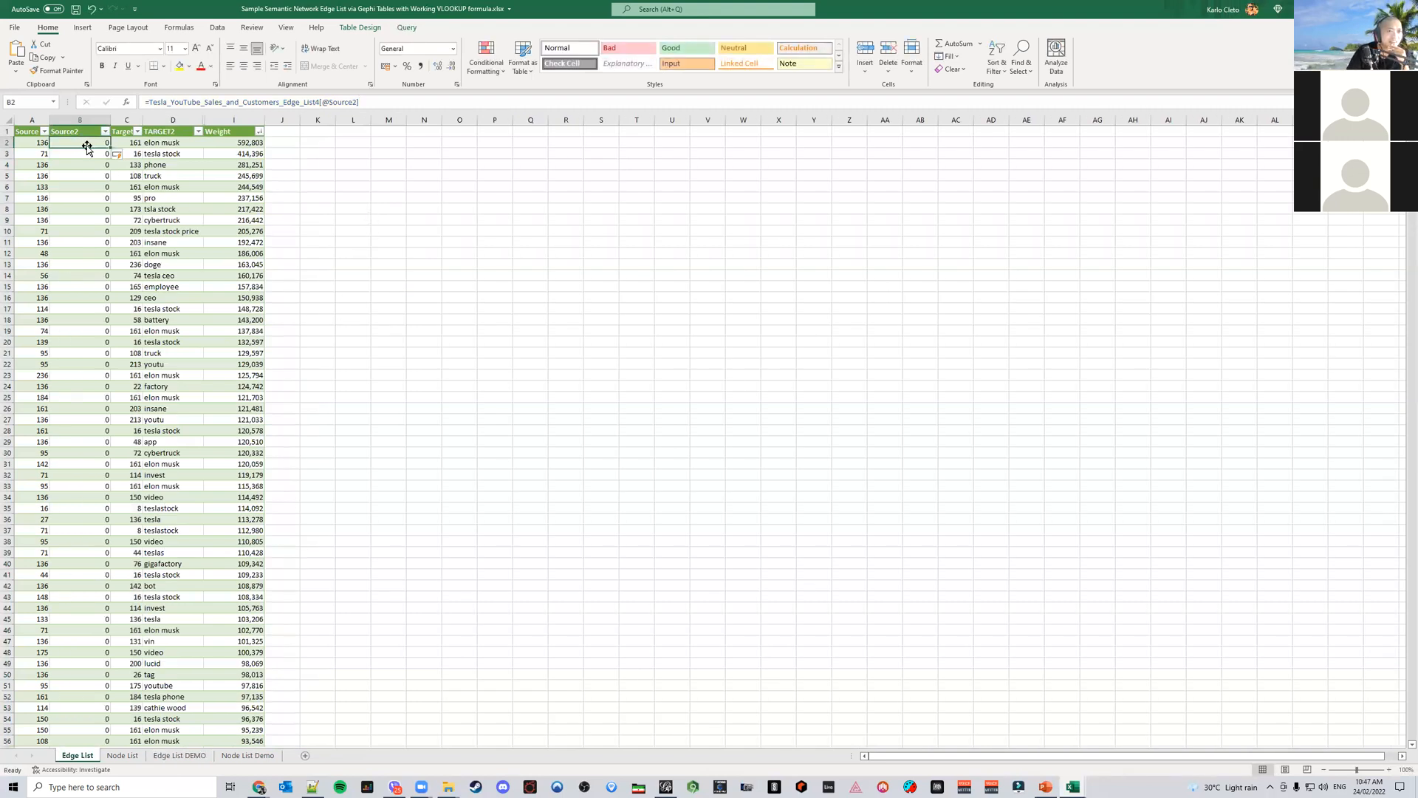
click(167, 142)
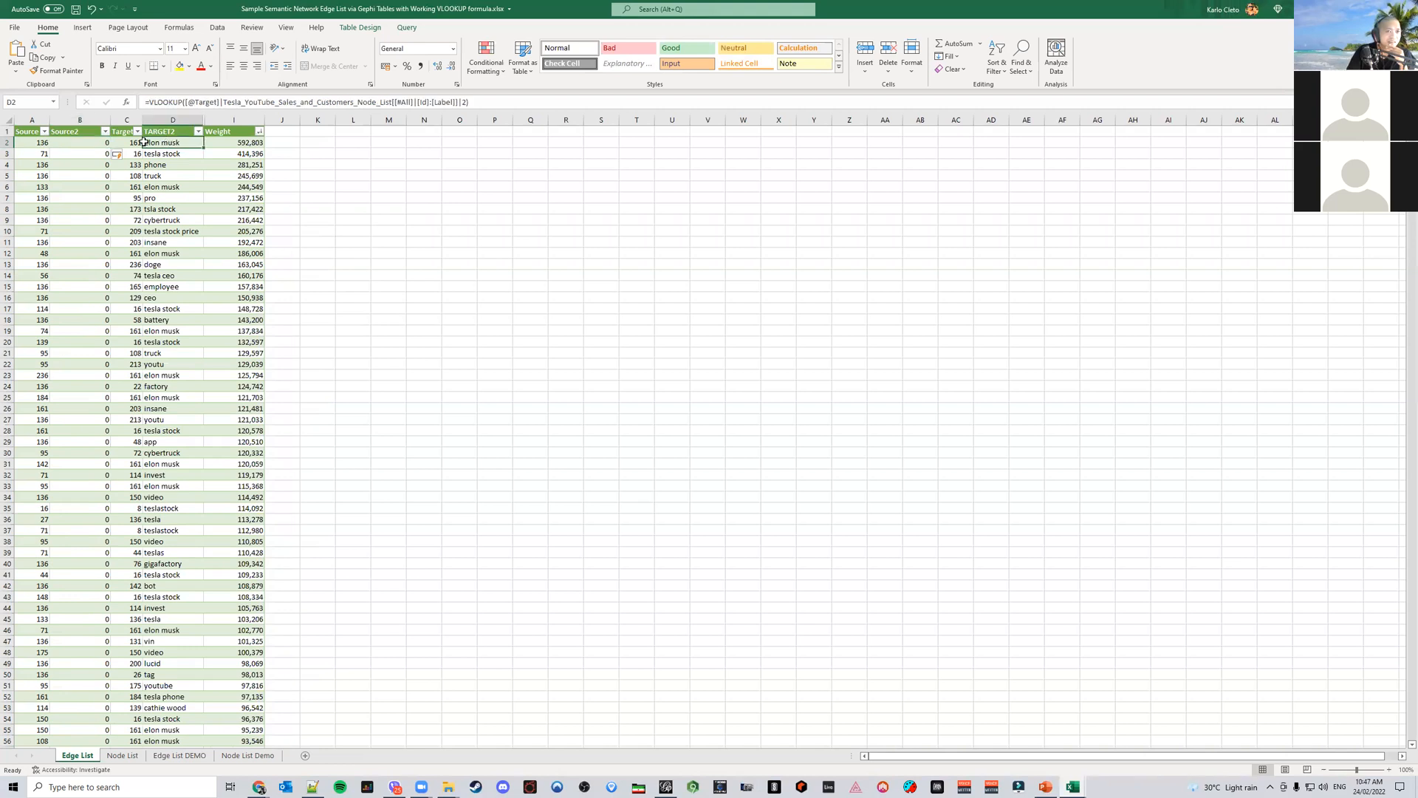
click(86, 139)
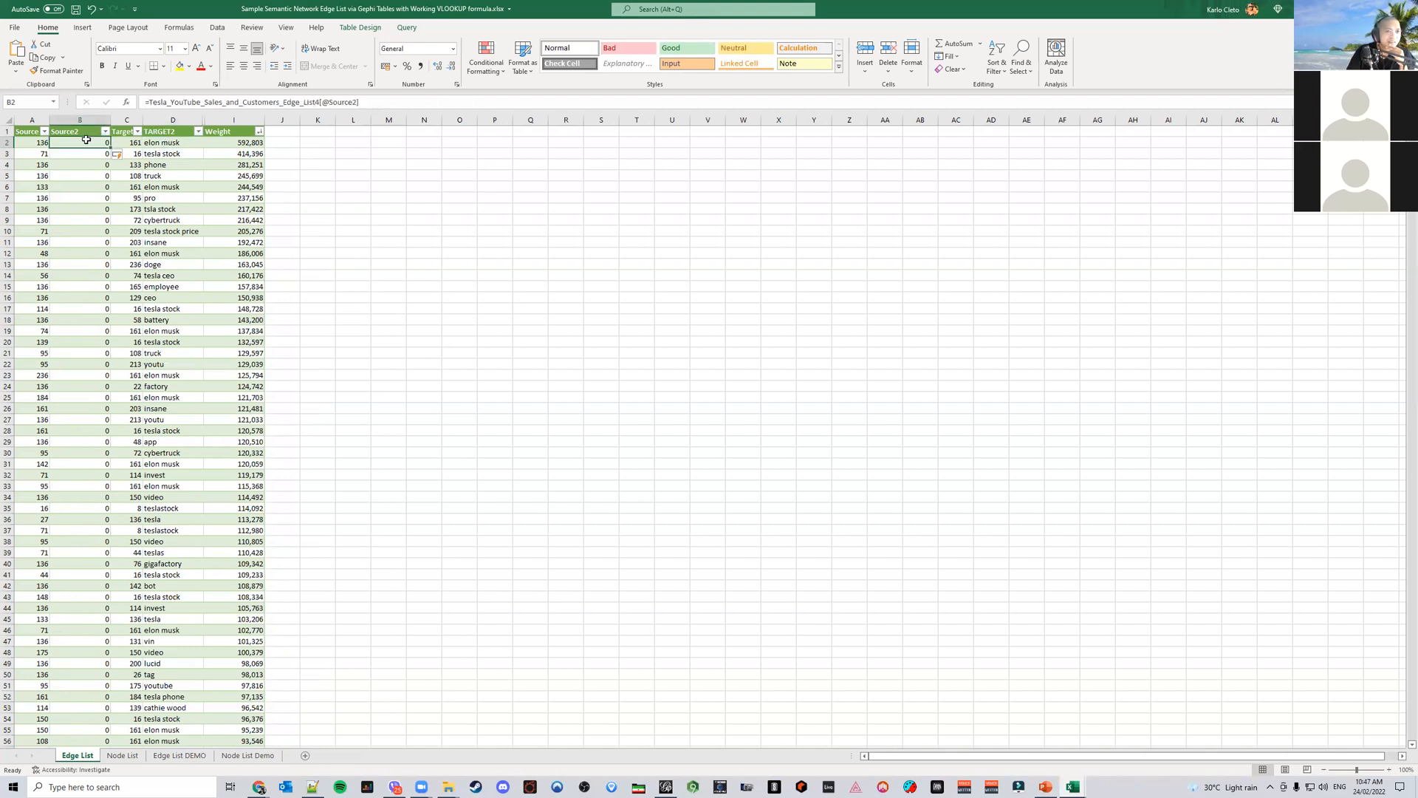
click(167, 145)
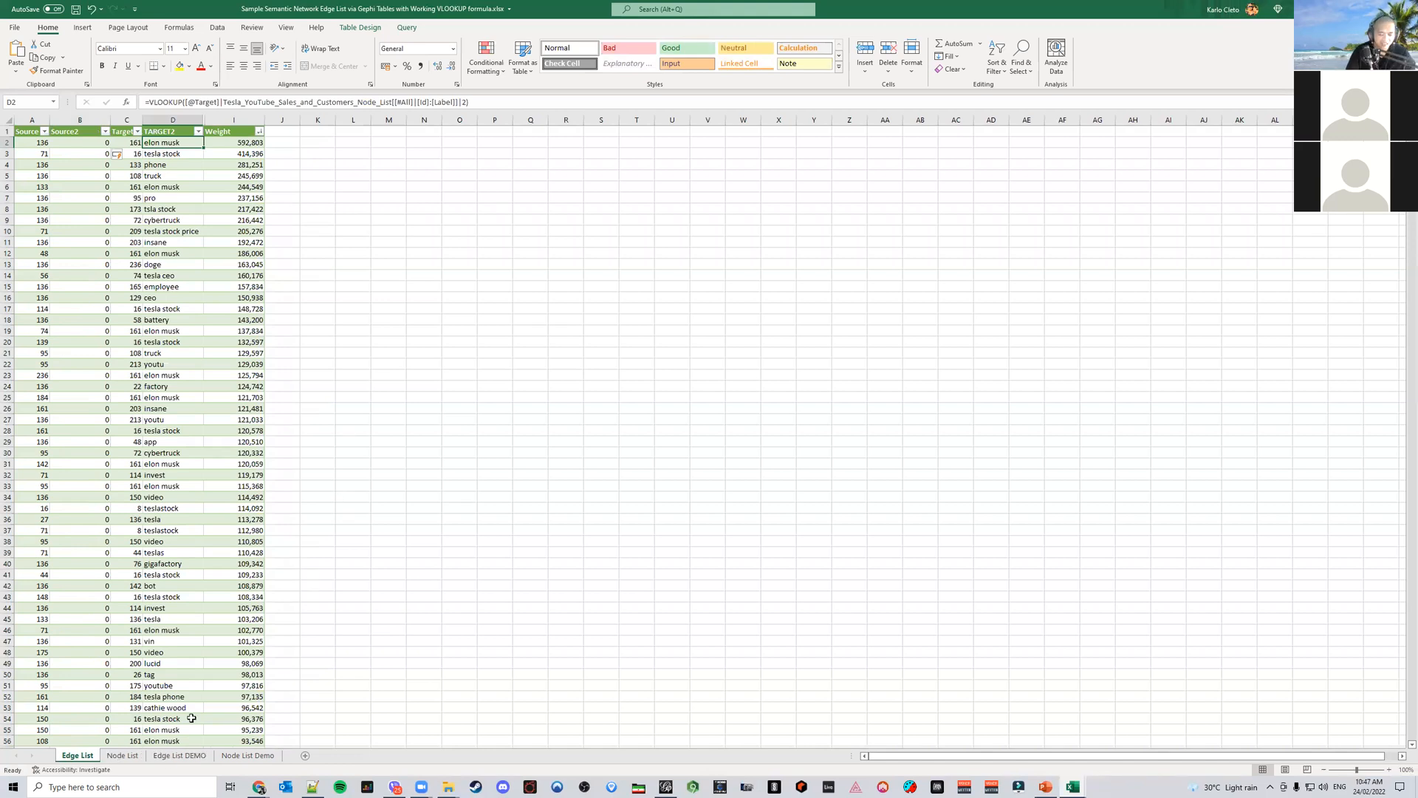
Undo the last change on the Edge List sheet and copy its Source2 VLOOKUP formula into the demo sheet's Source2 column
key(ctrl+z)
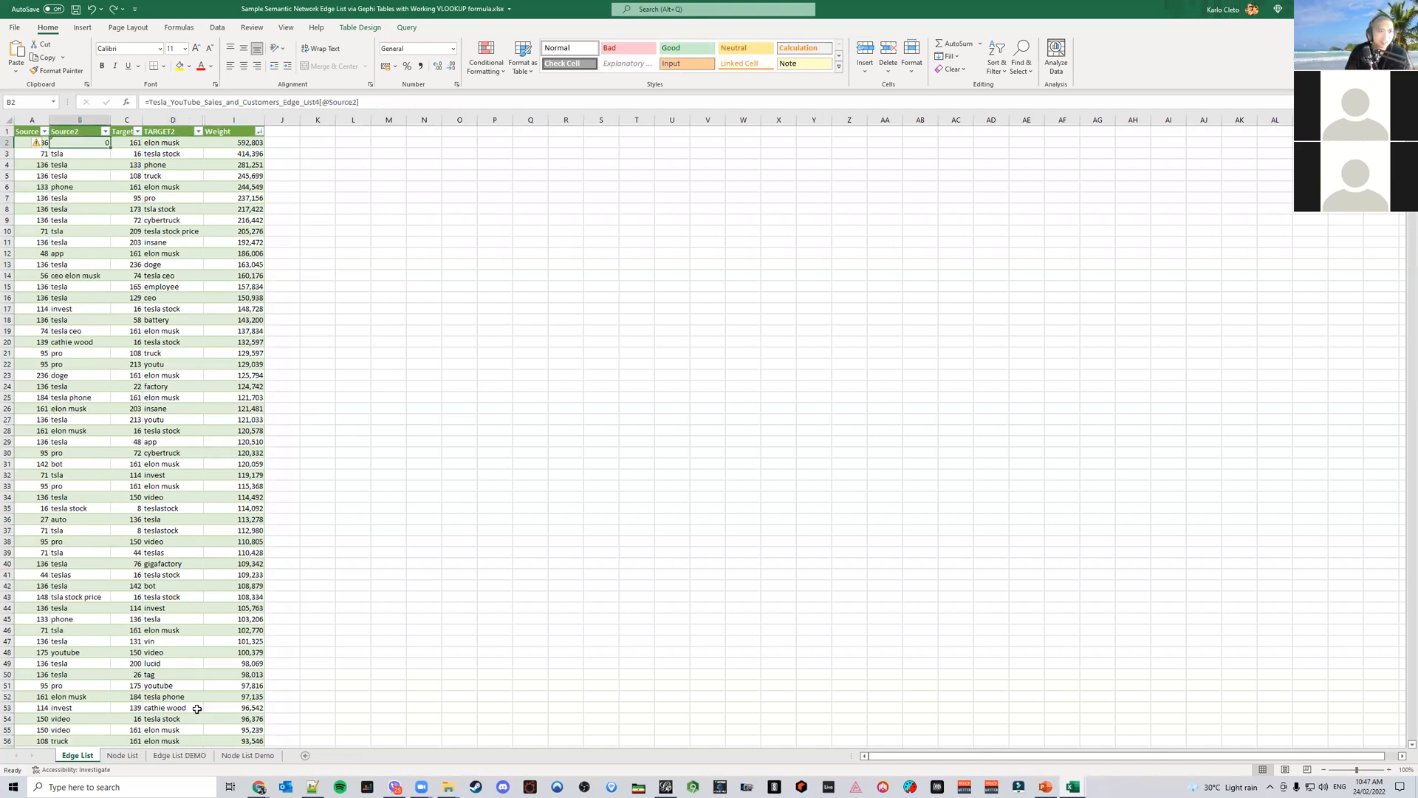
click(175, 754)
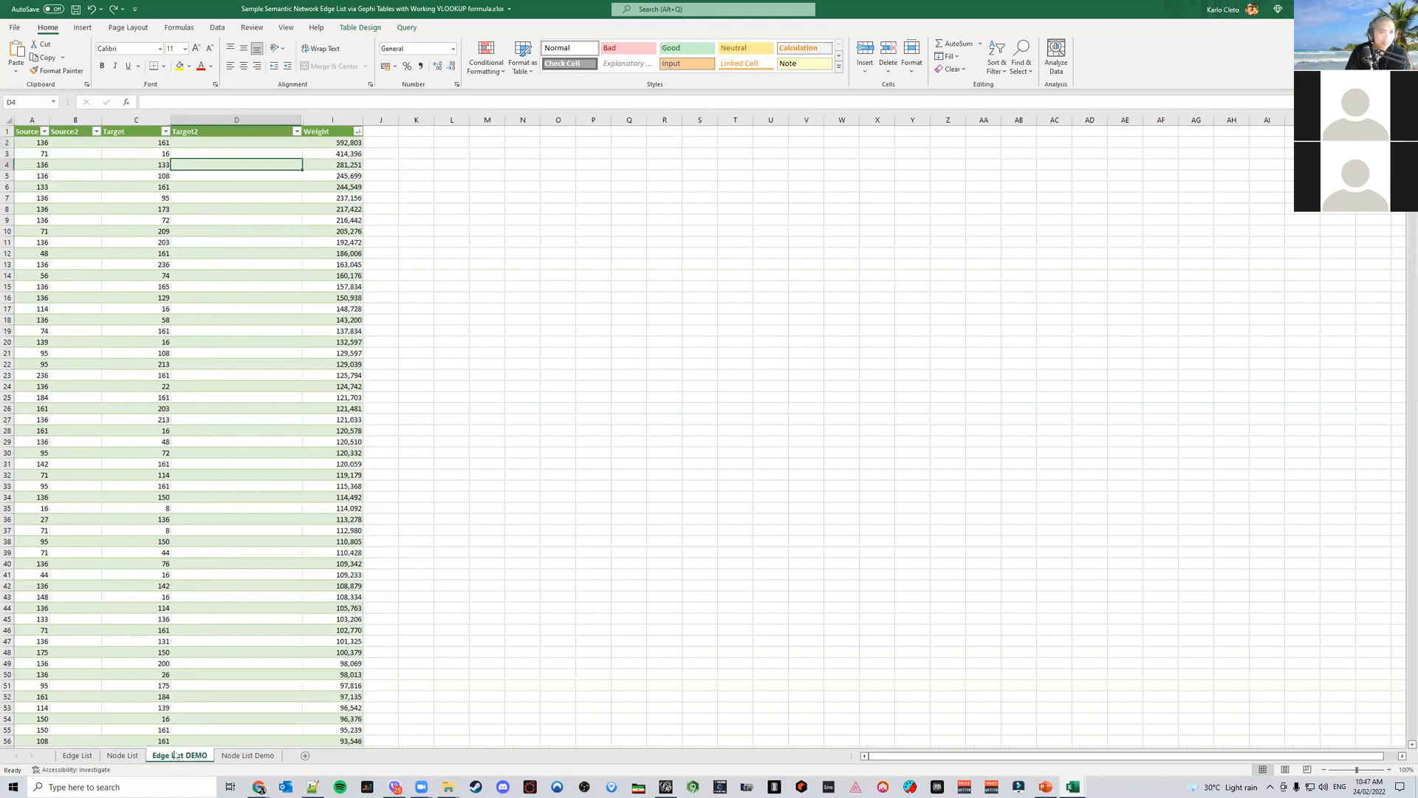
click(77, 755)
click(82, 156)
click(82, 143)
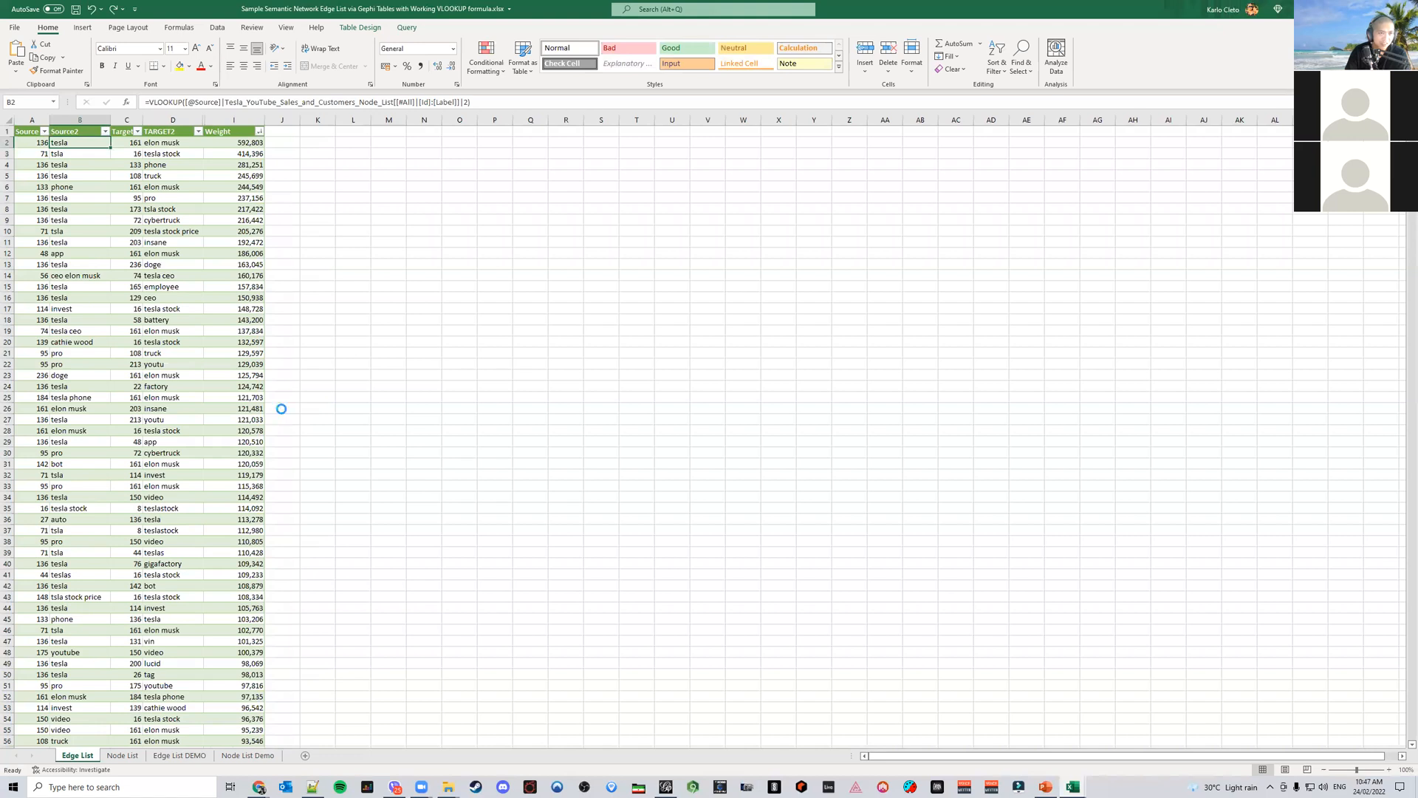
key(ctrl+c)
click(183, 755)
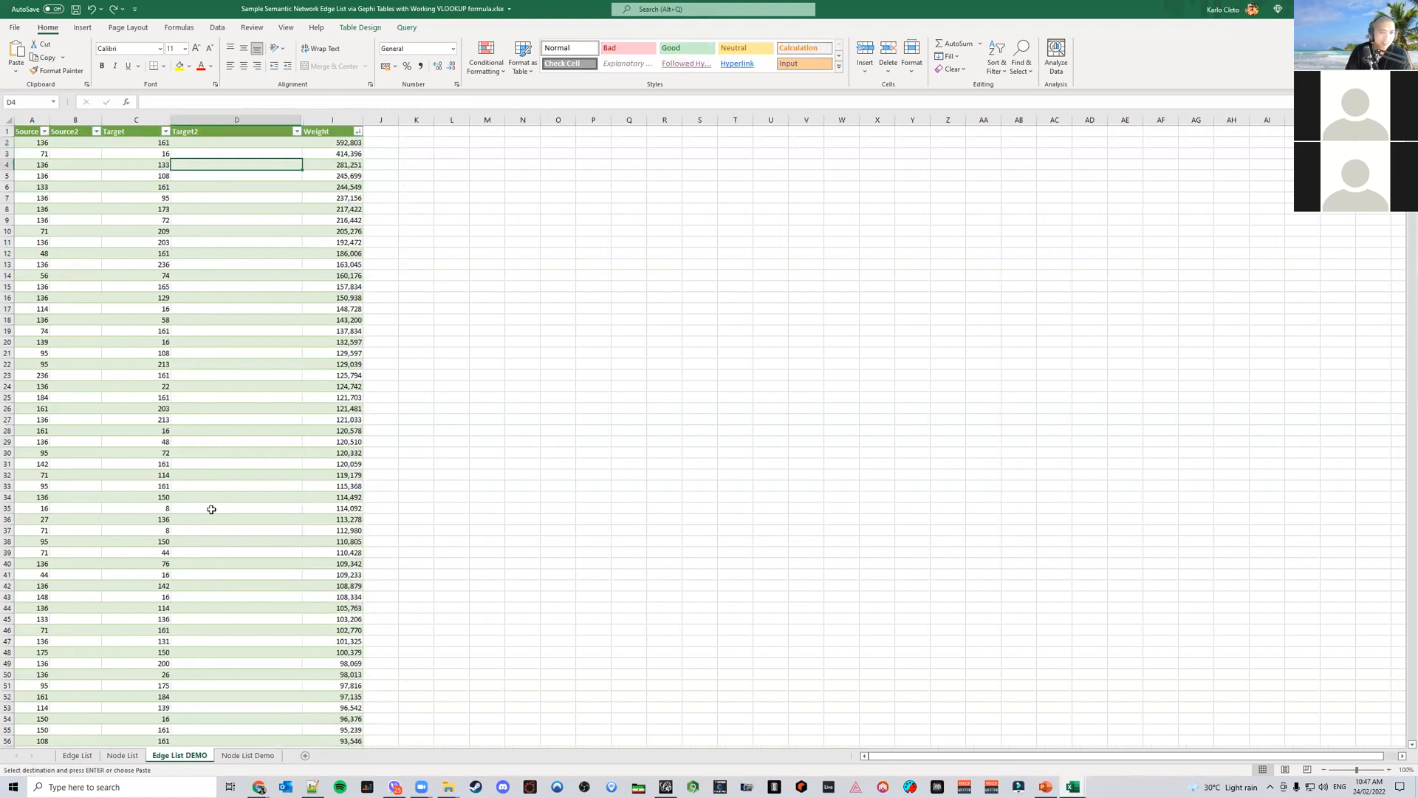
click(89, 146)
key(ctrl+v)
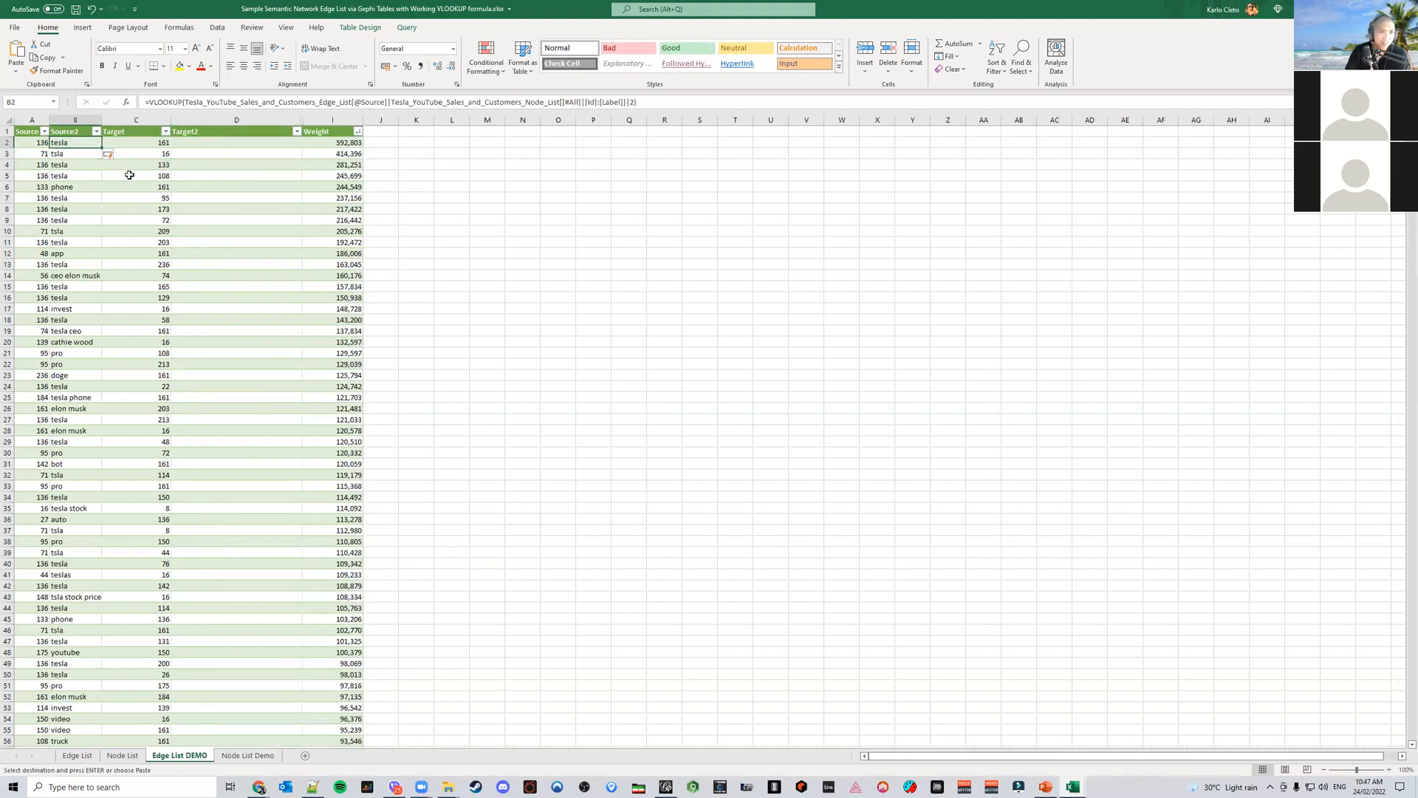
Copy the TARGET2 VLOOKUP formula from the Edge List sheet into the demo sheet's Target2 column
click(78, 755)
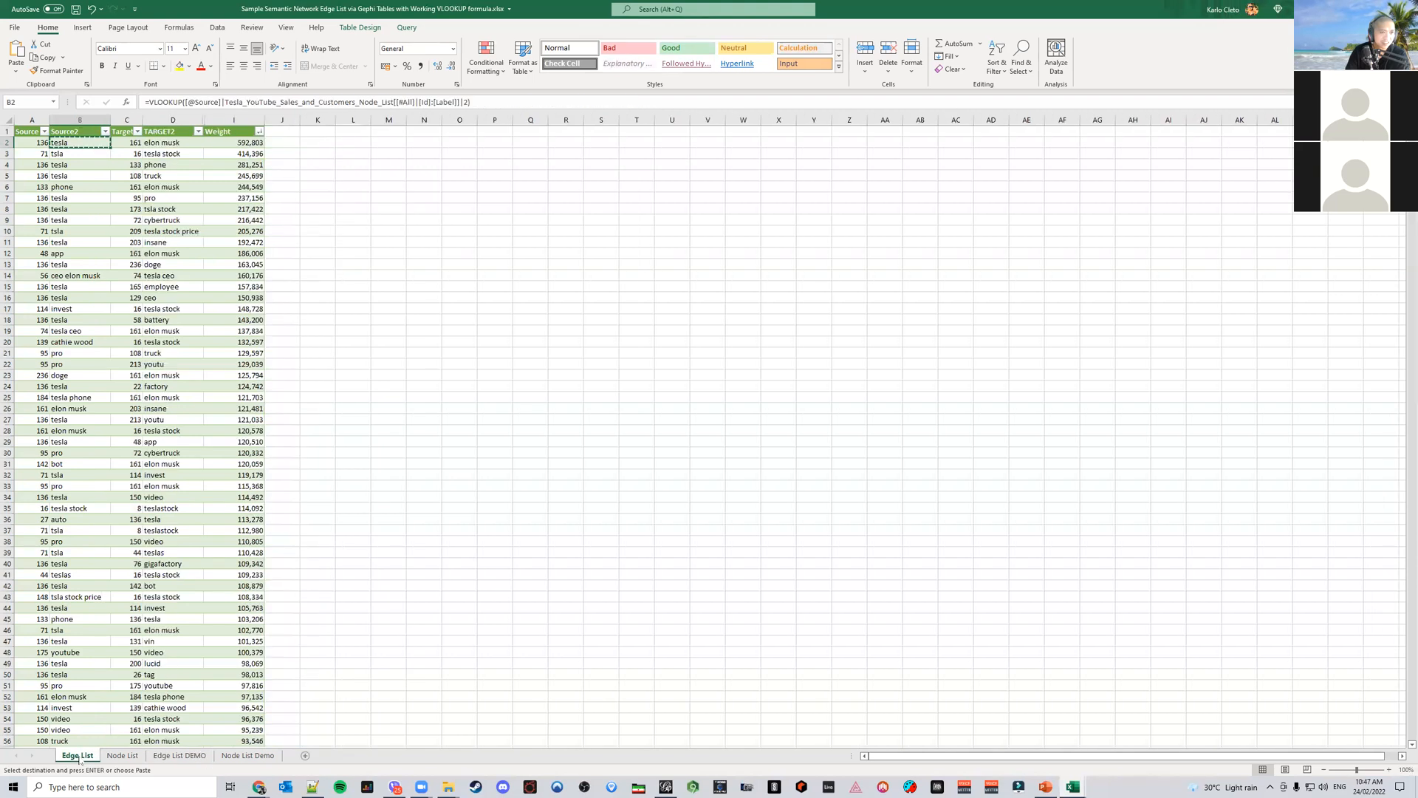
click(179, 755)
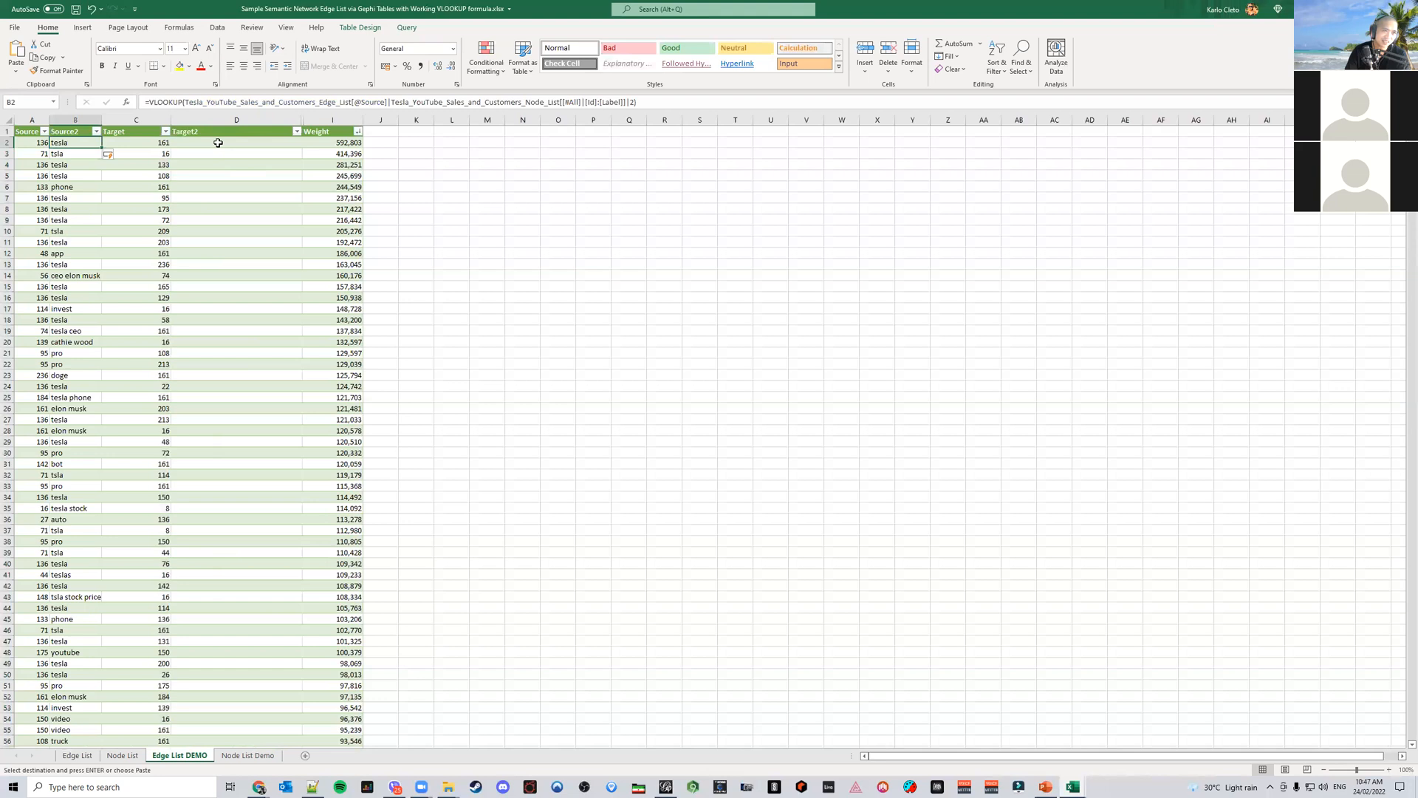
click(85, 756)
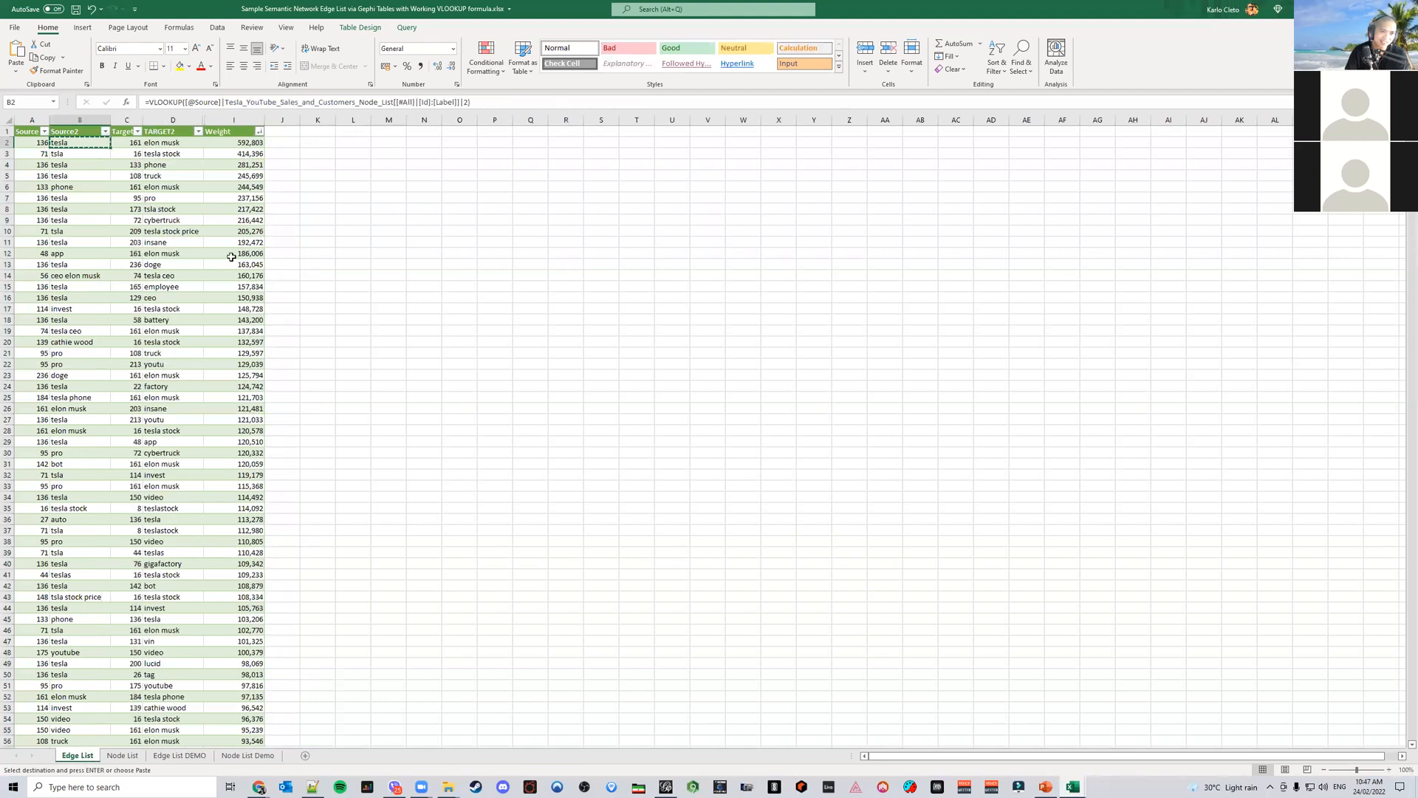
click(176, 144)
key(ctrl+c)
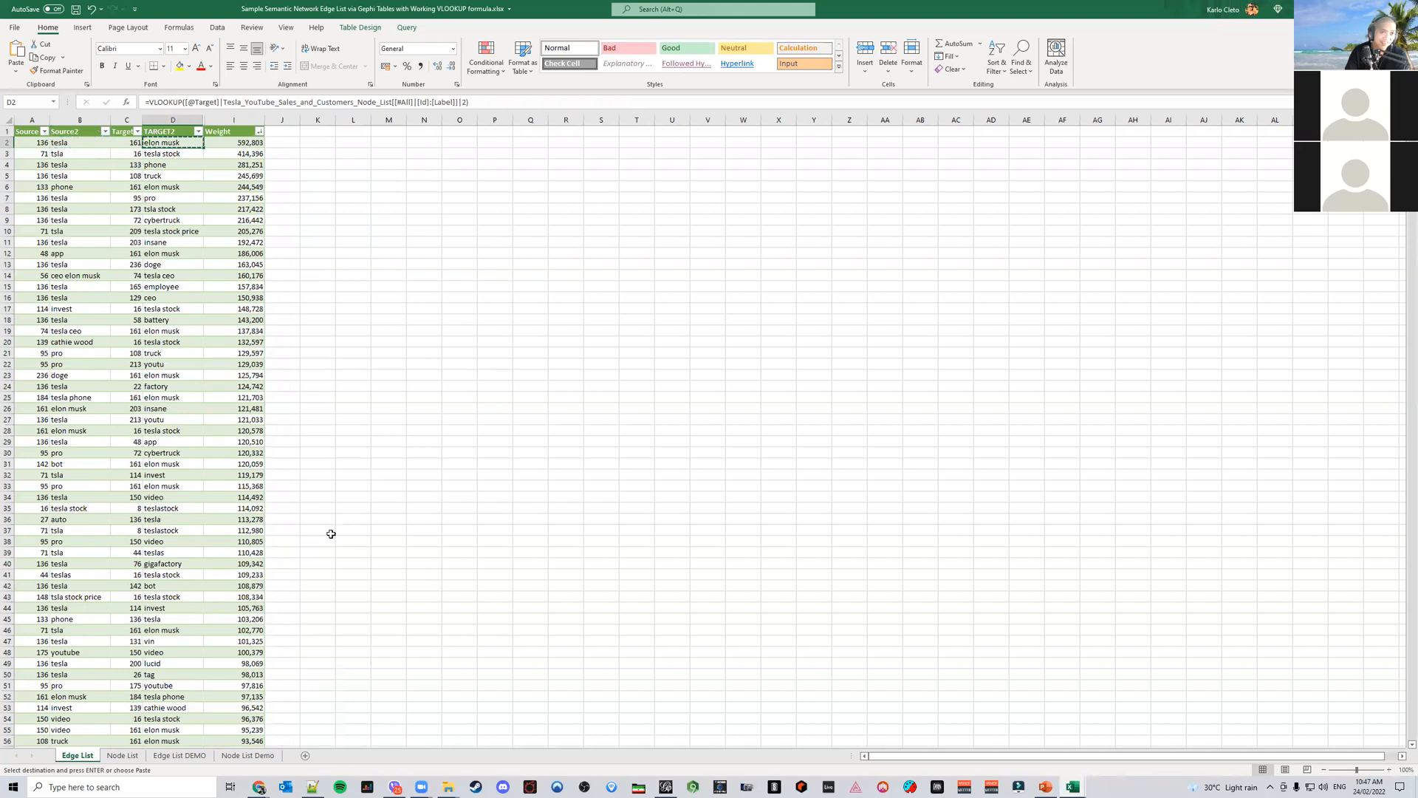
click(239, 760)
click(179, 755)
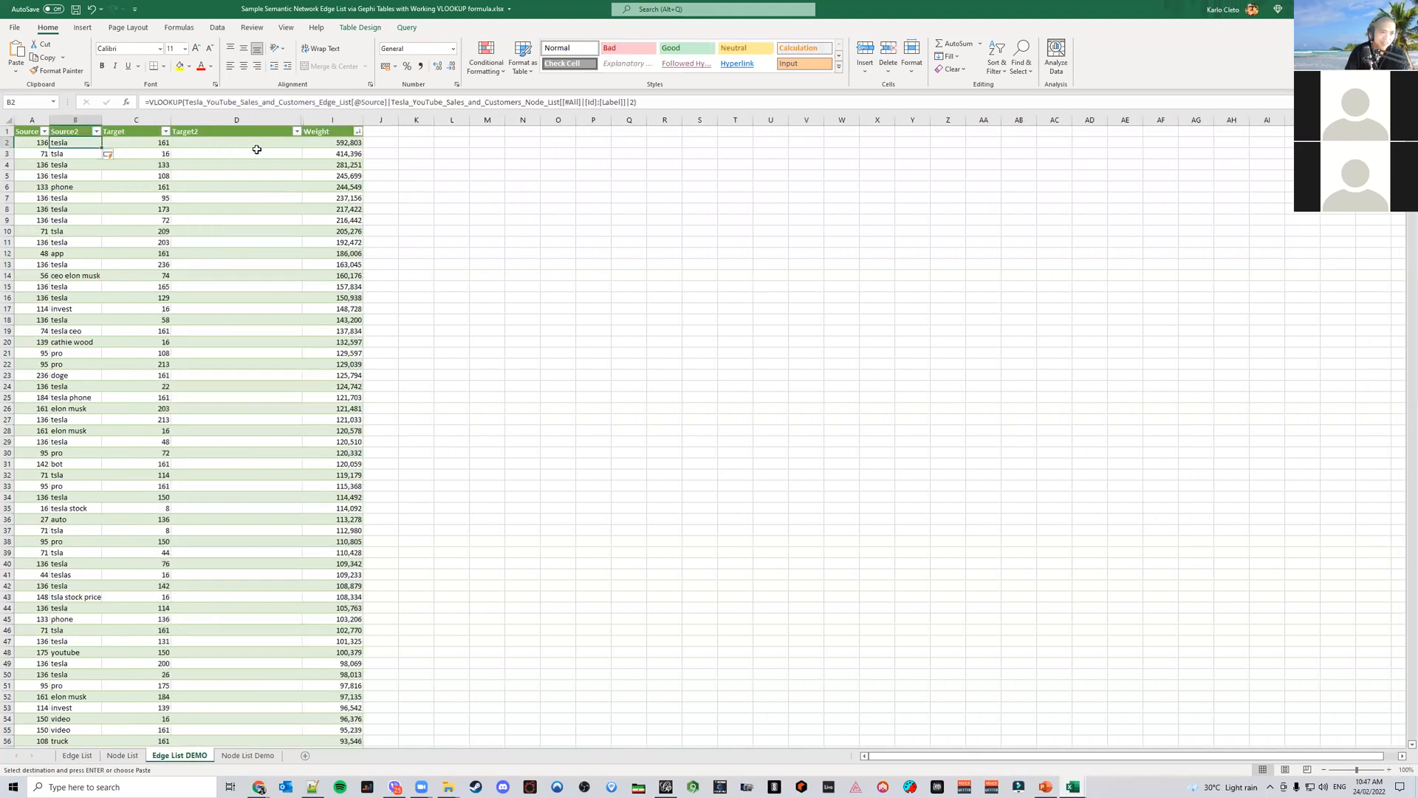
click(224, 142)
key(ctrl+v)
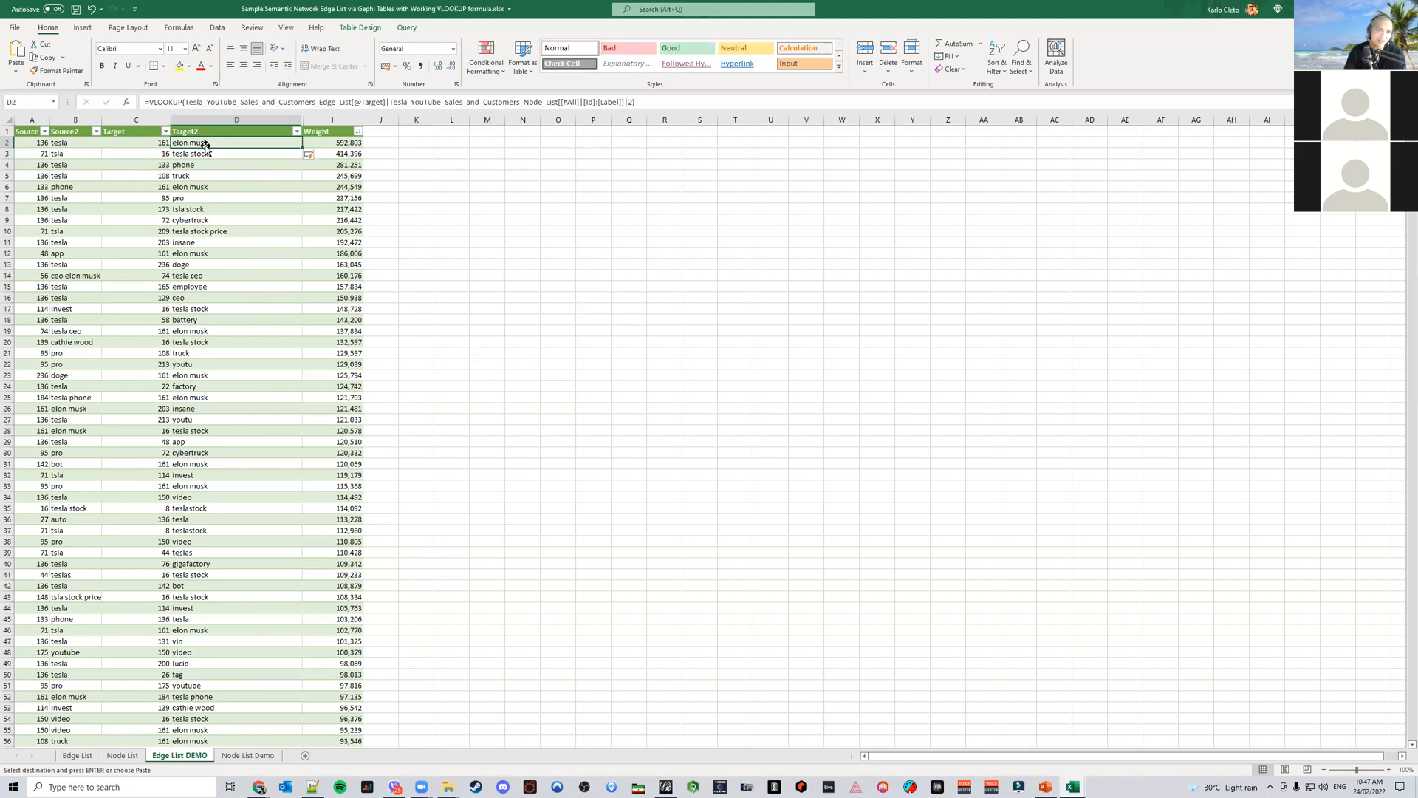
Inspect the label values filled into the demo sheet's Target2 column
click(227, 165)
click(235, 209)
click(240, 309)
click(242, 397)
click(244, 220)
click(238, 153)
click(238, 143)
click(237, 220)
click(234, 408)
Hide the numeric Source and Target columns in the demo sheet
click(37, 120)
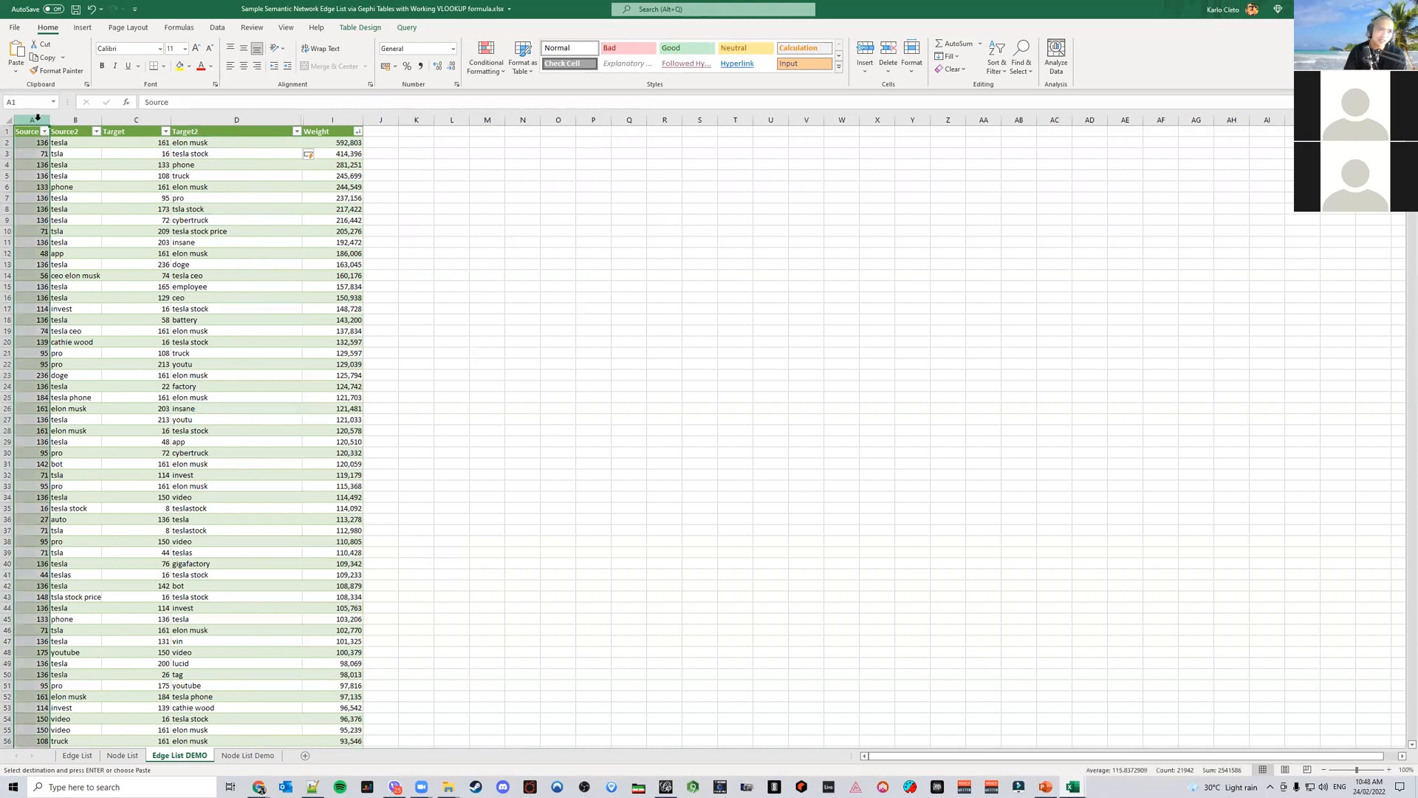
right_click(137, 120)
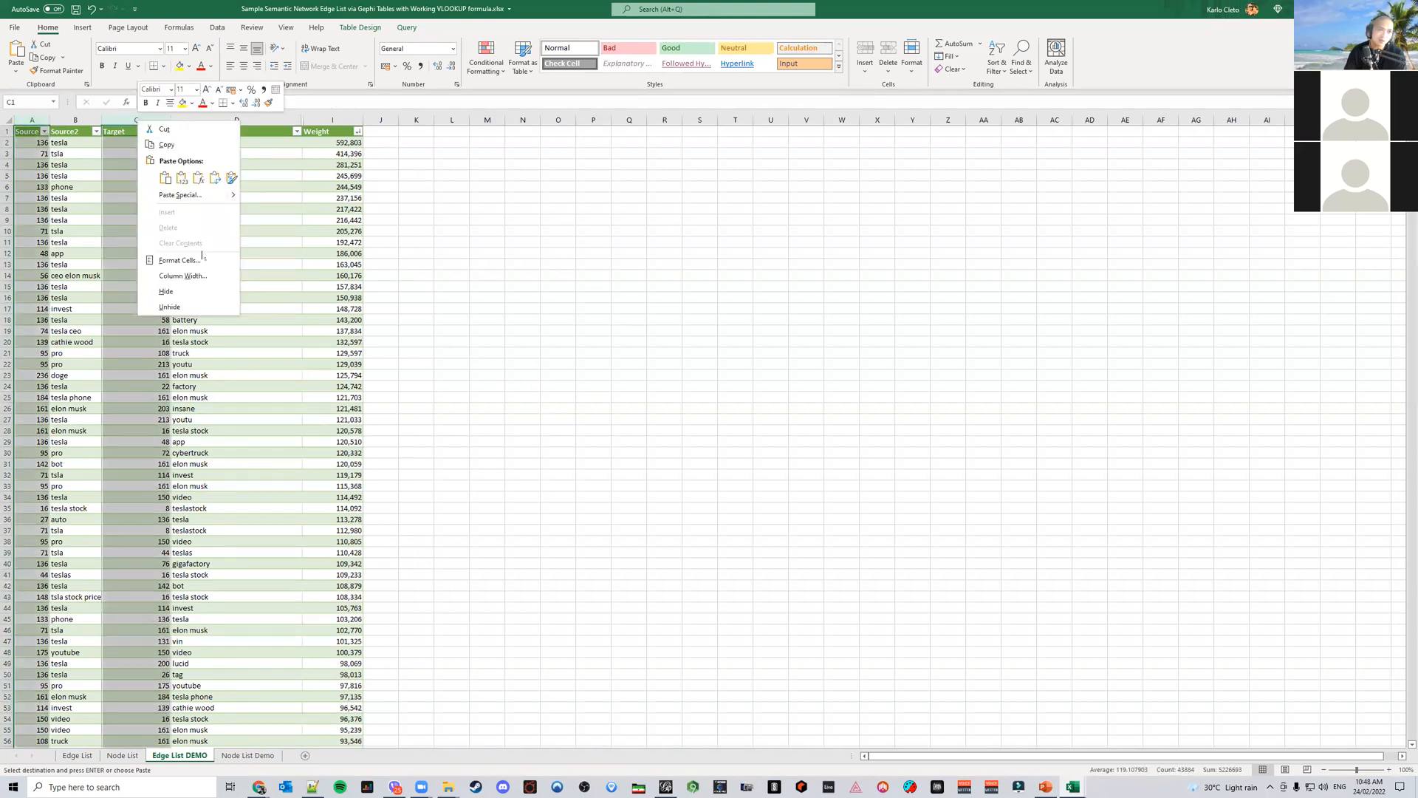
click(191, 294)
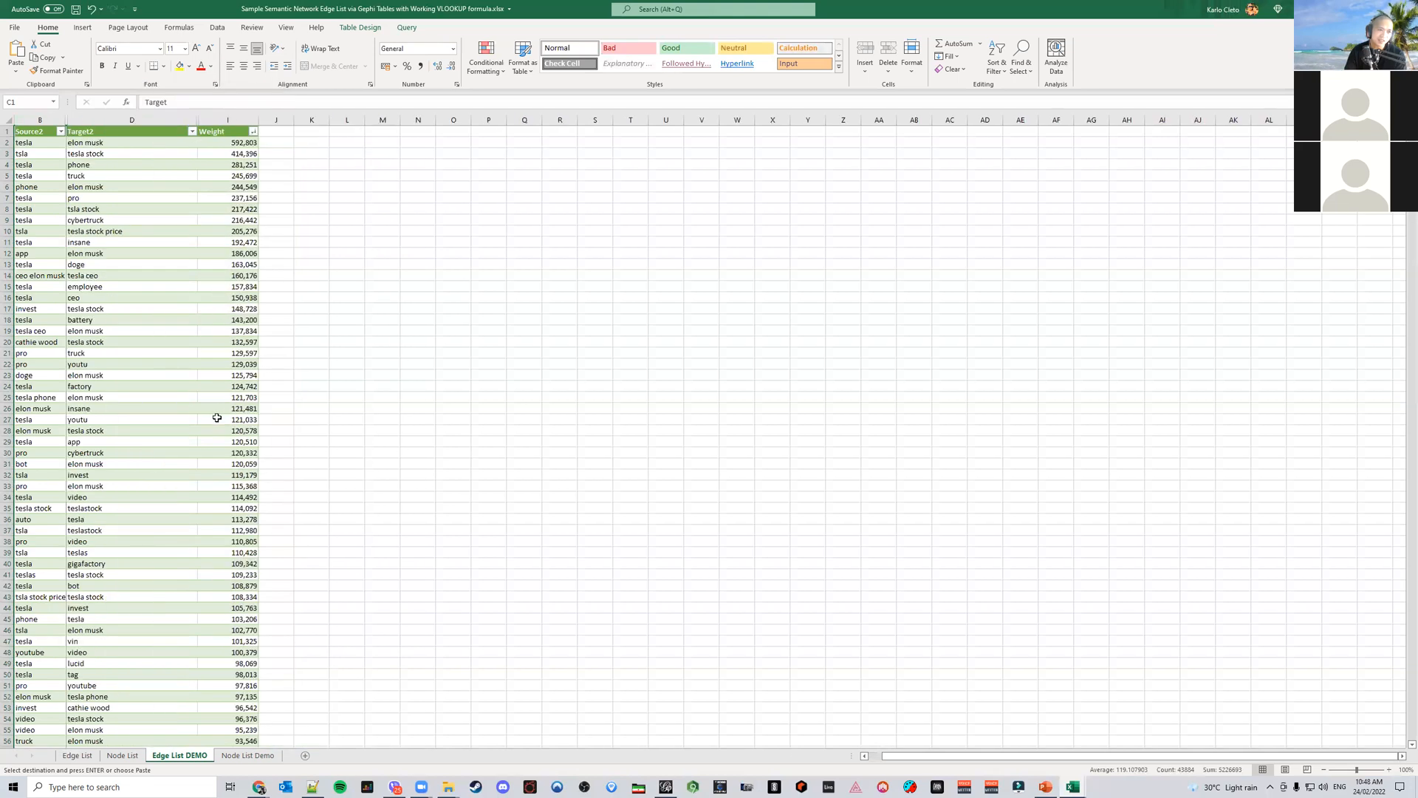
click(346, 485)
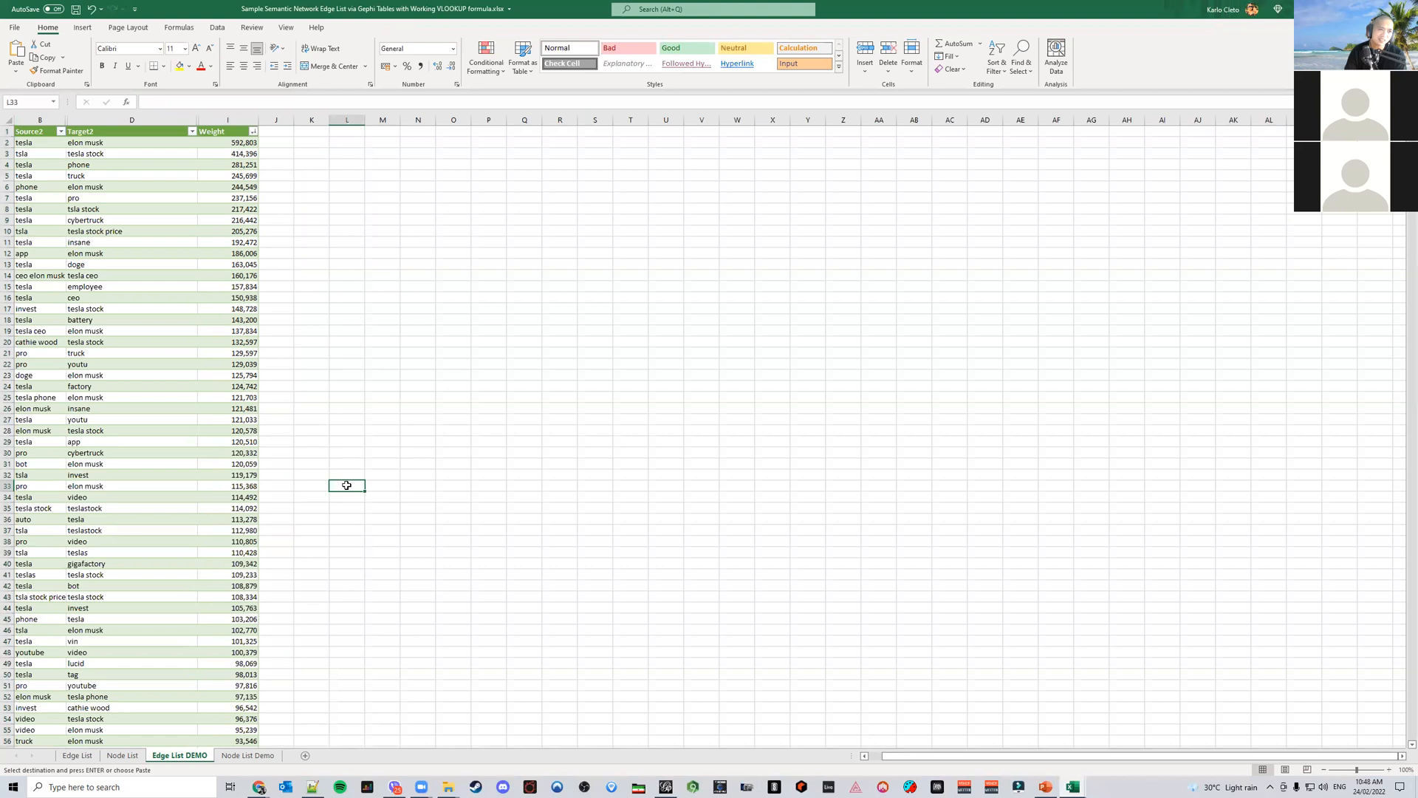
Insert a Sunburst chart from the Source2, Target2 and Weight data in rows 1 to 21
click(35, 132)
drag(34, 132, 243, 354)
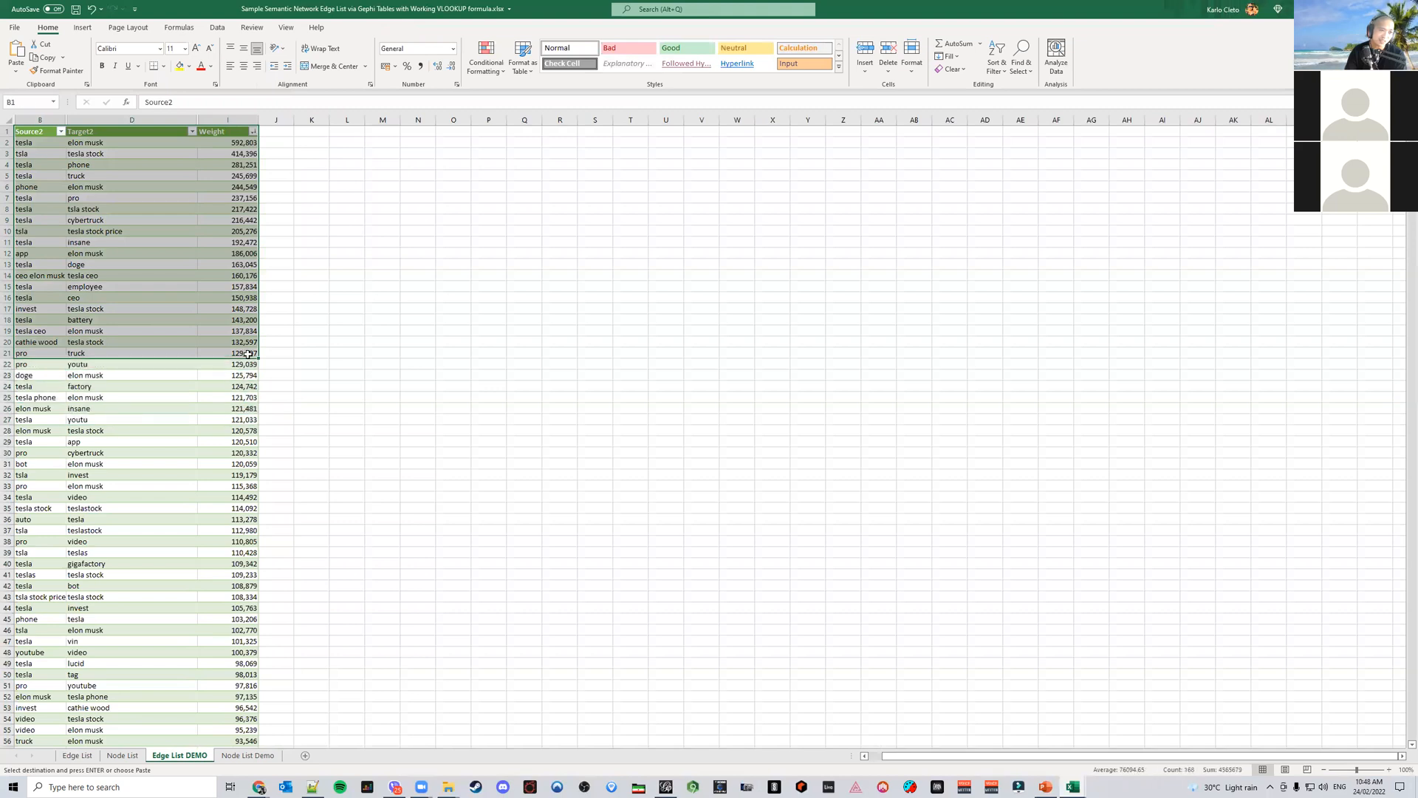
click(85, 27)
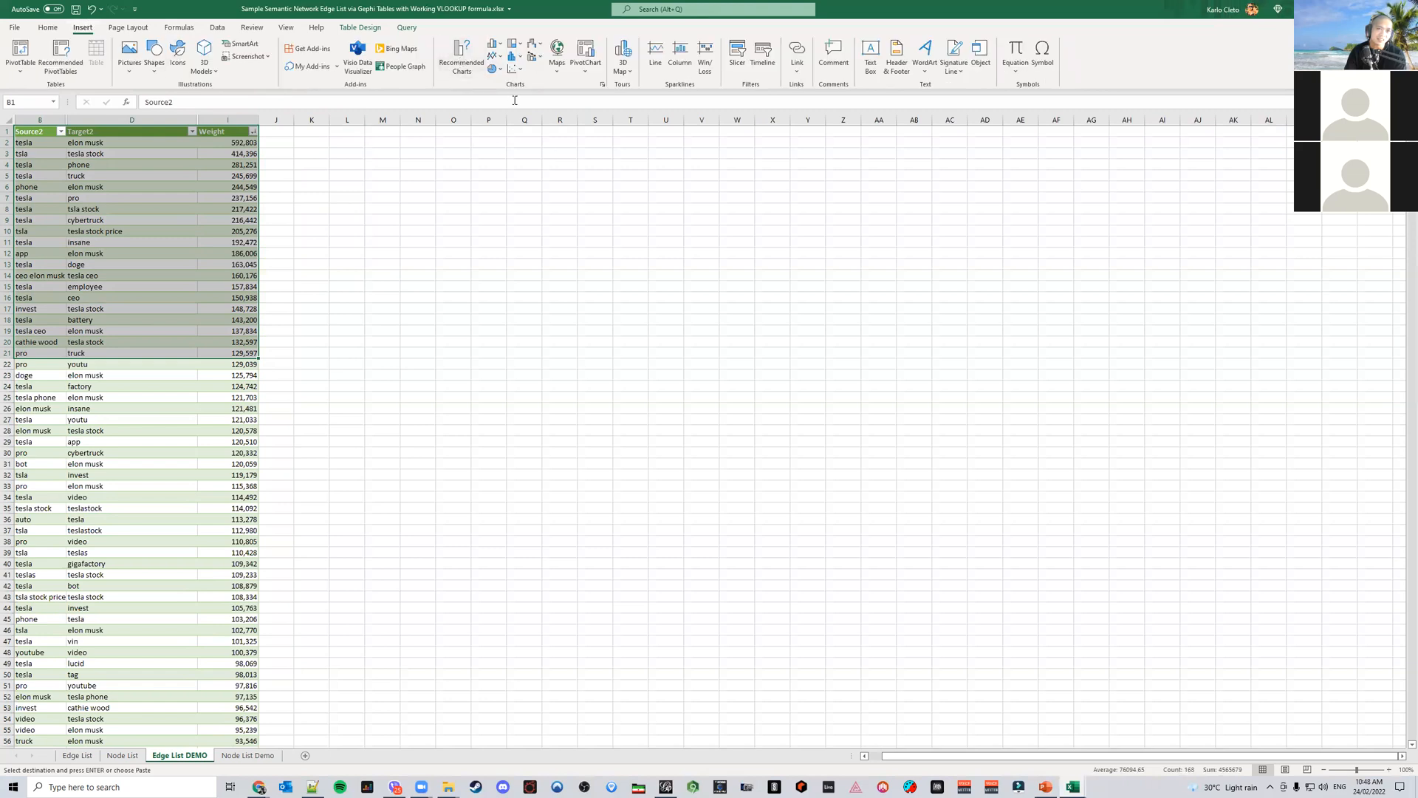
click(463, 59)
click(642, 249)
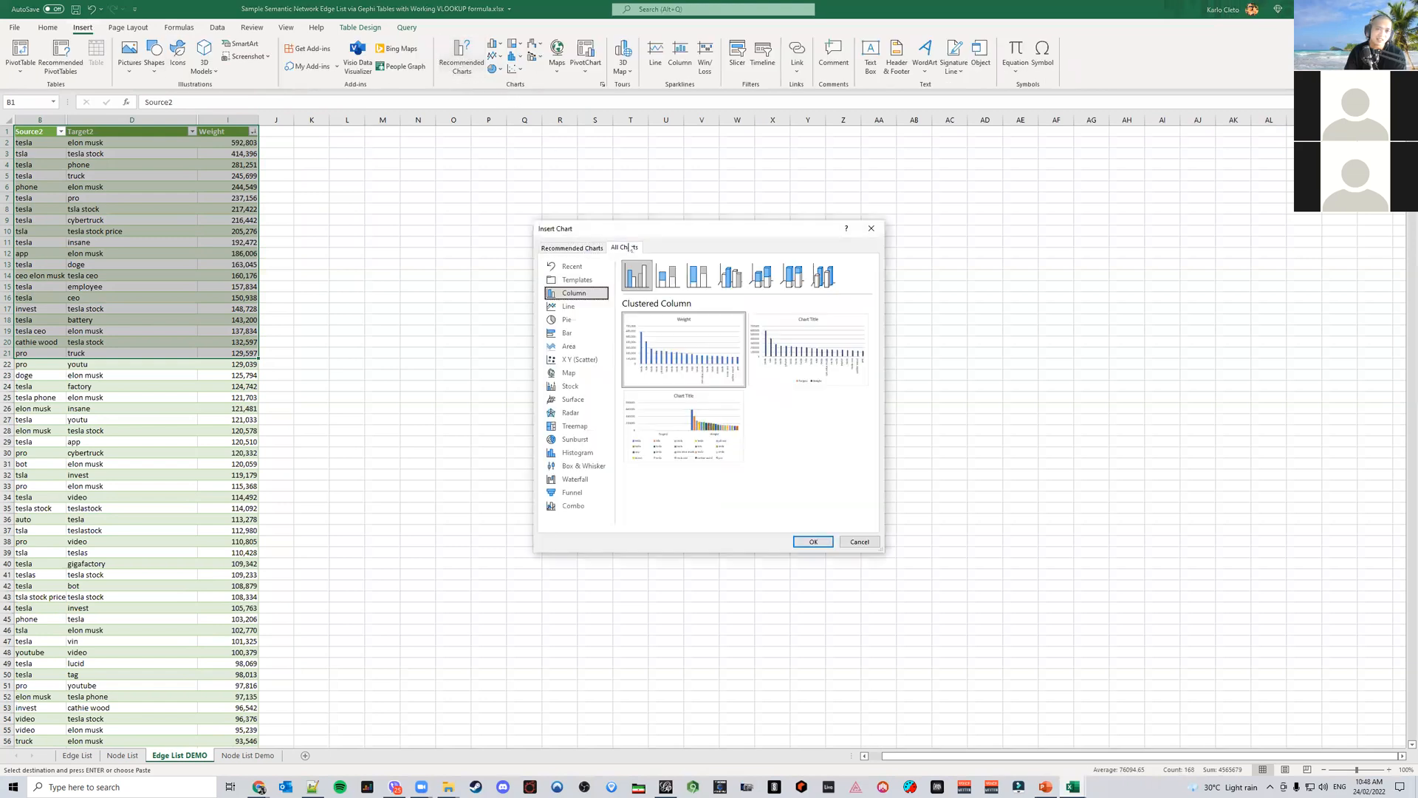
click(584, 442)
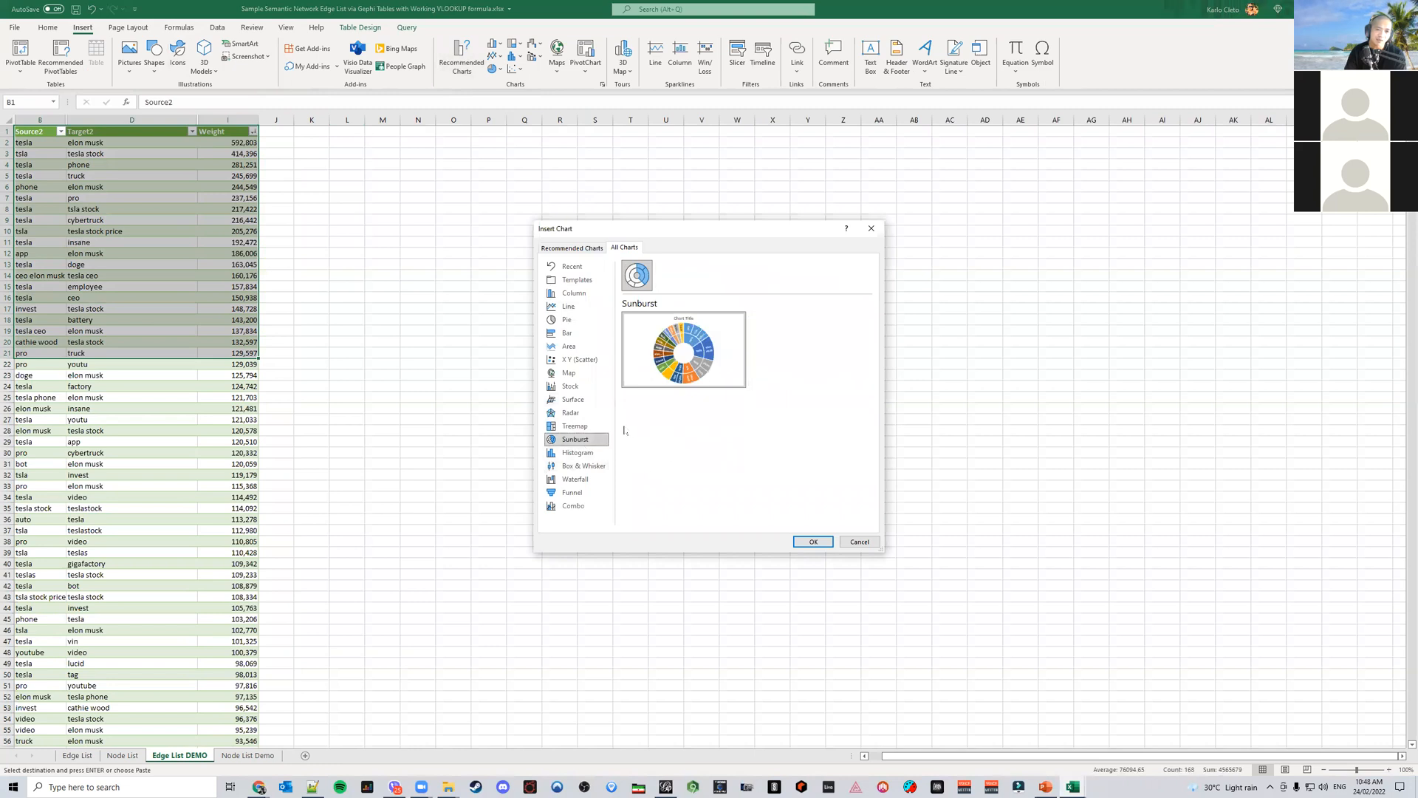
click(809, 542)
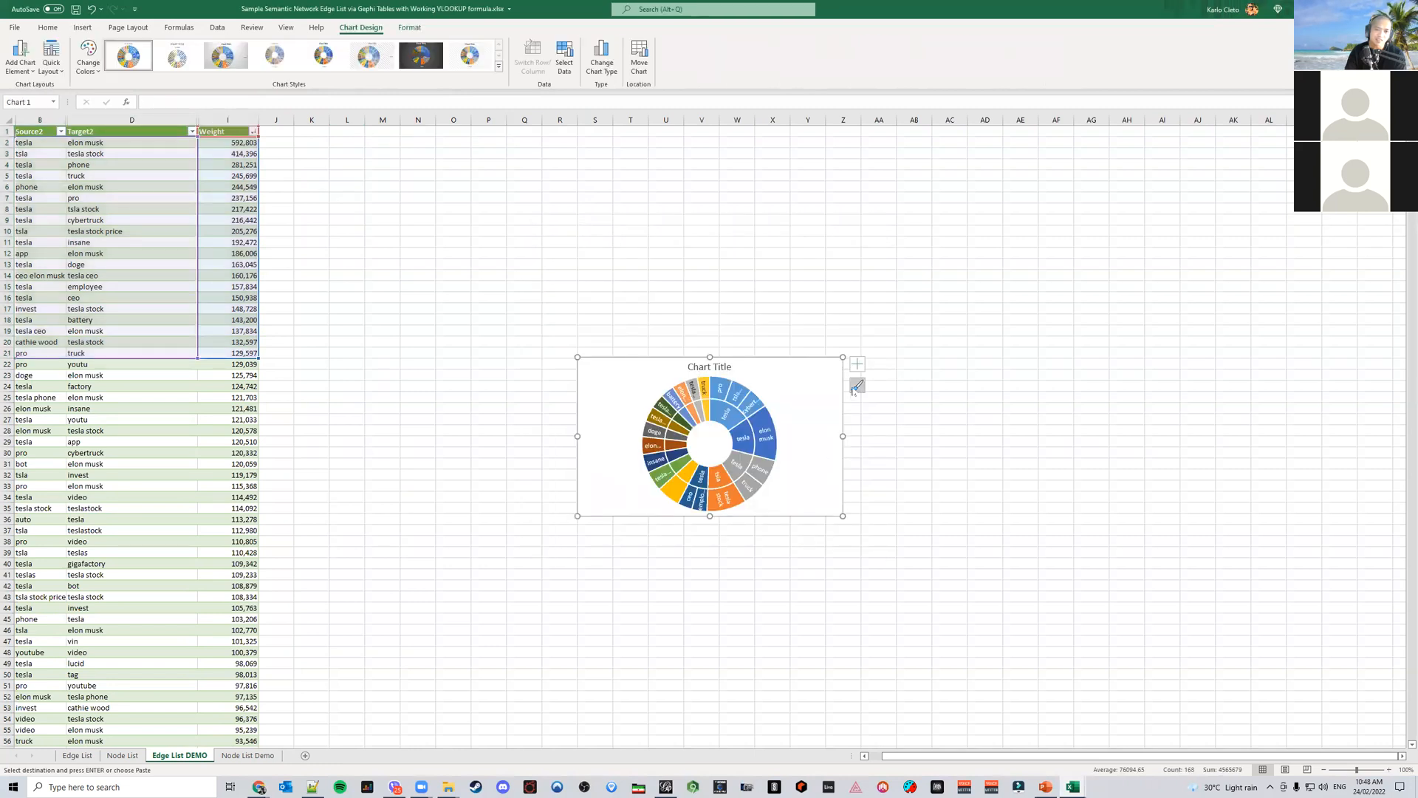
Enlarge the sunburst chart, switching to the PowerPoint report slide's sunburst for reference and back to Excel
drag(843, 358, 1035, 186)
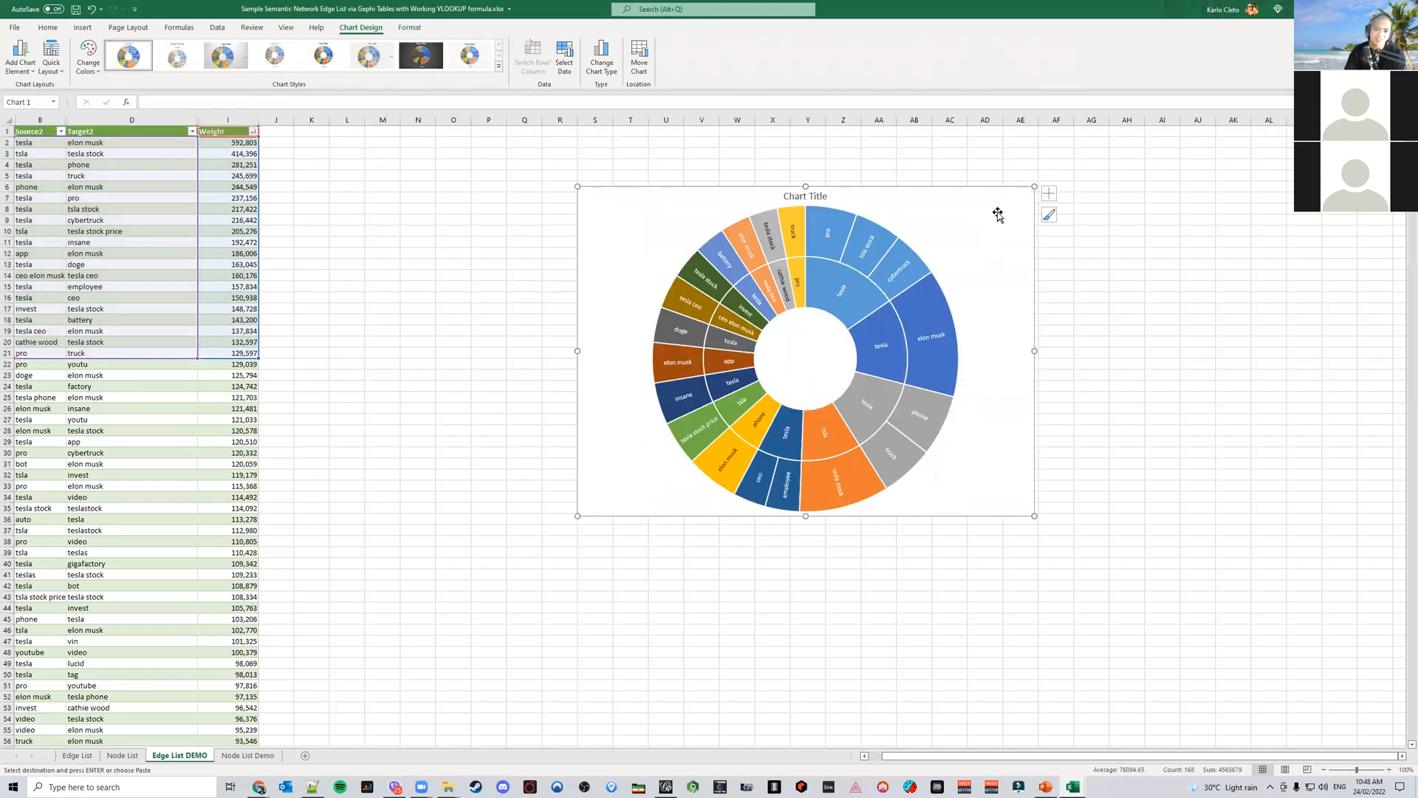
click(1046, 787)
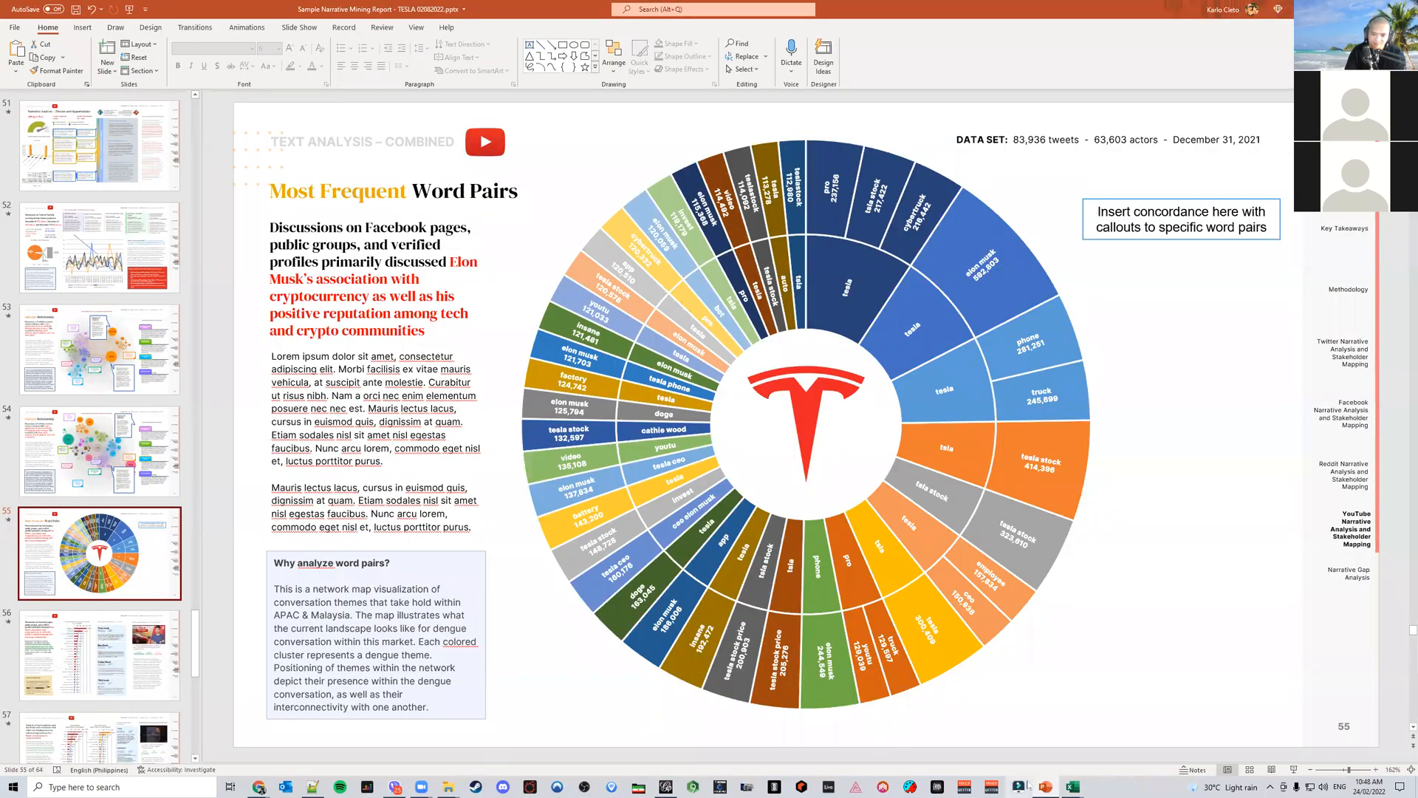
mouse_move(1073, 786)
click(1157, 737)
drag(580, 517, 371, 667)
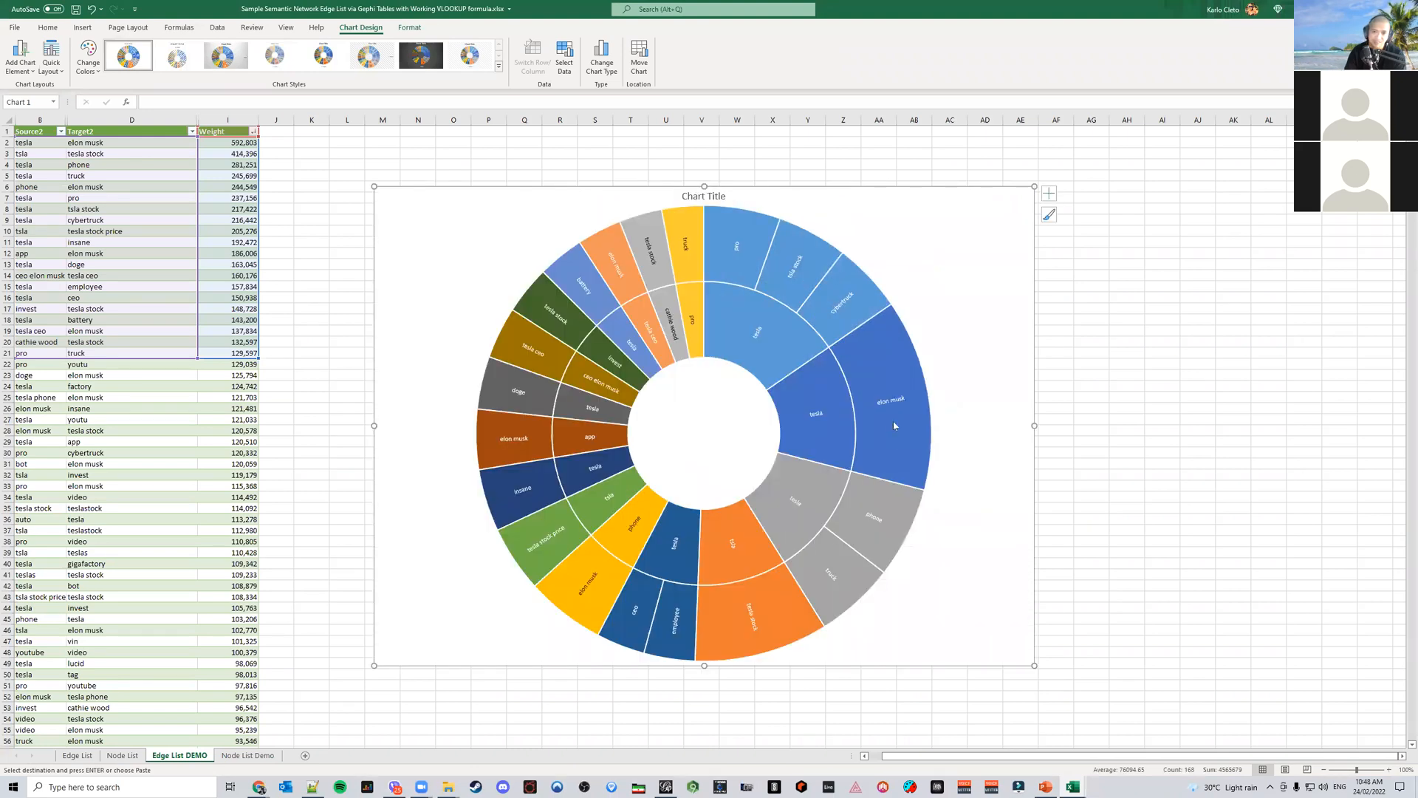
Set the sunburst chart's data label font to Inter
click(895, 401)
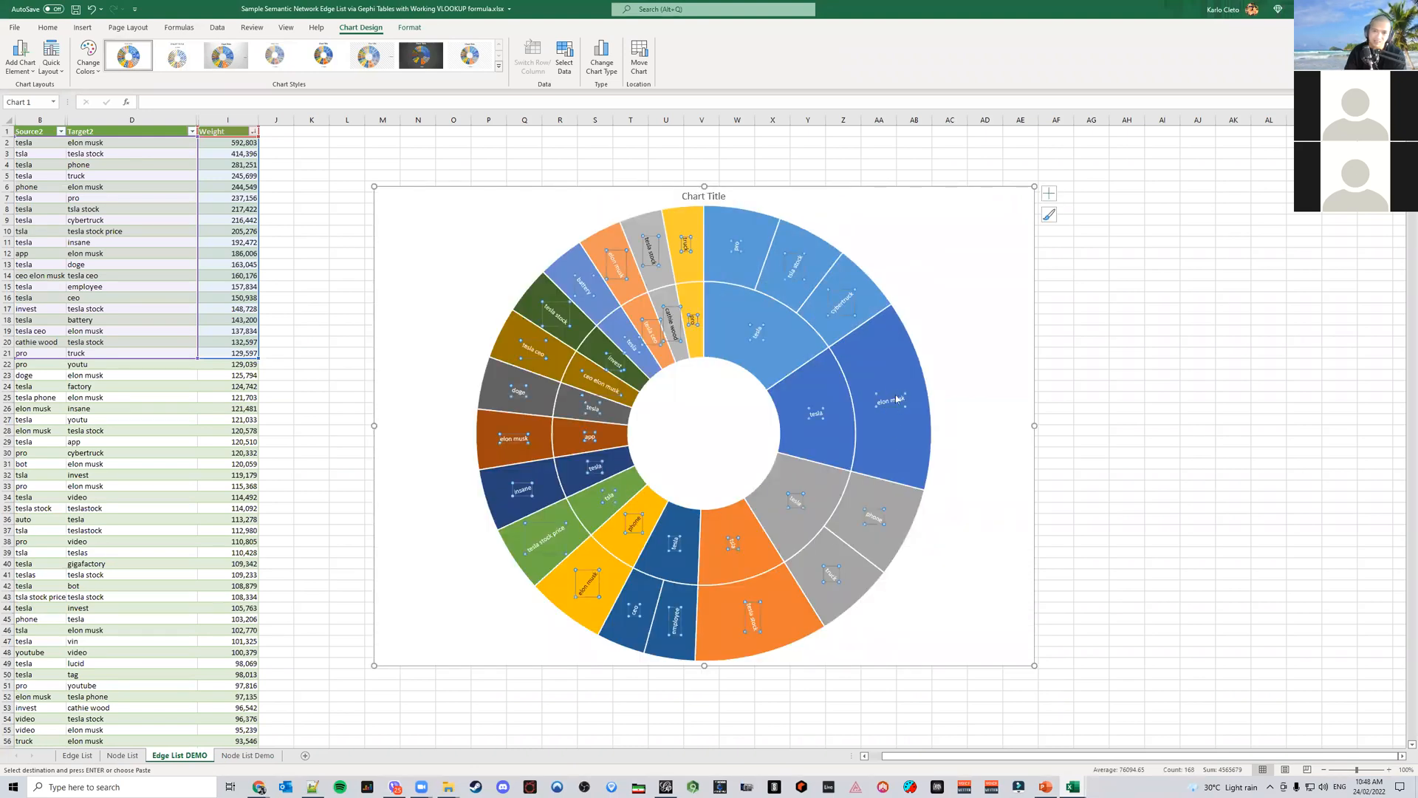
click(49, 28)
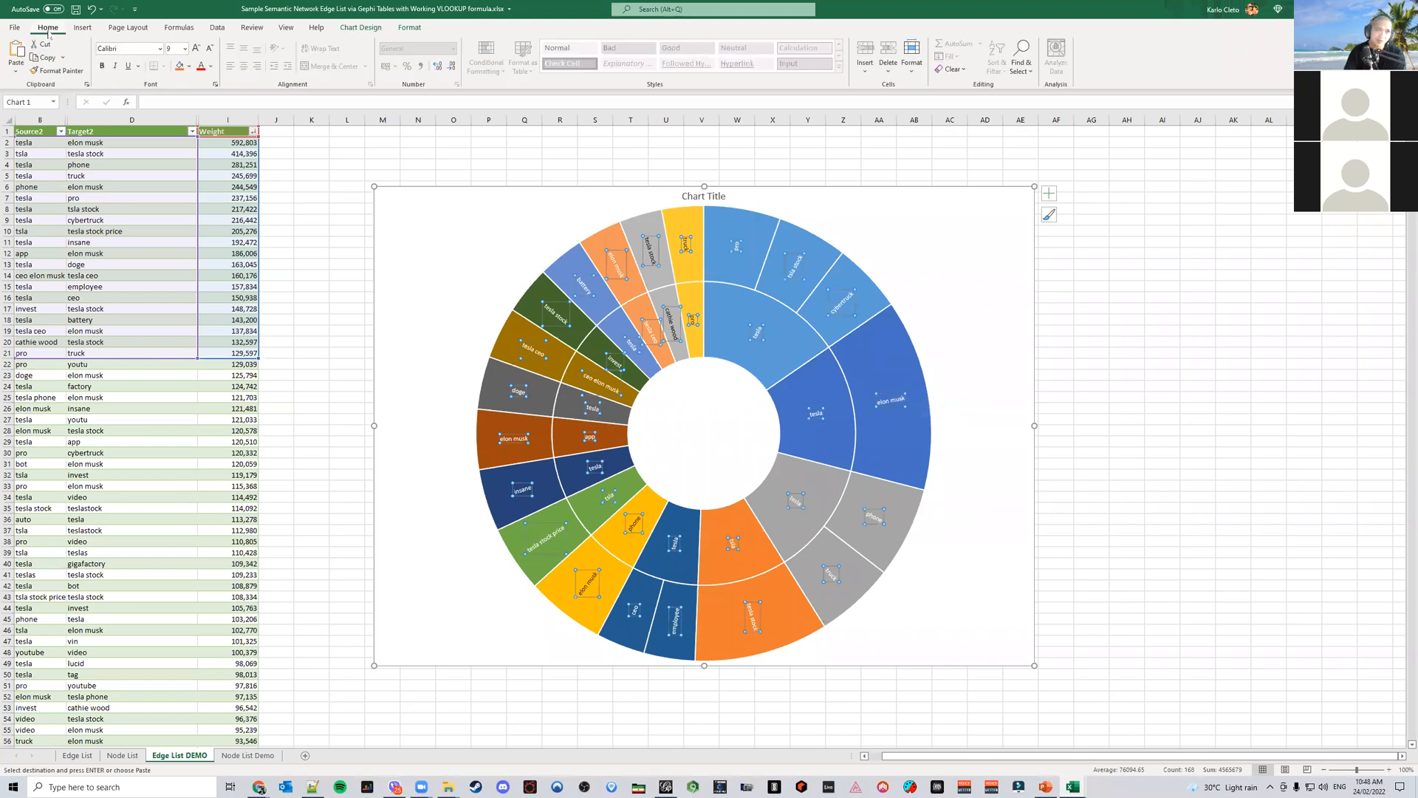
click(128, 49)
text(inter)
key(Return)
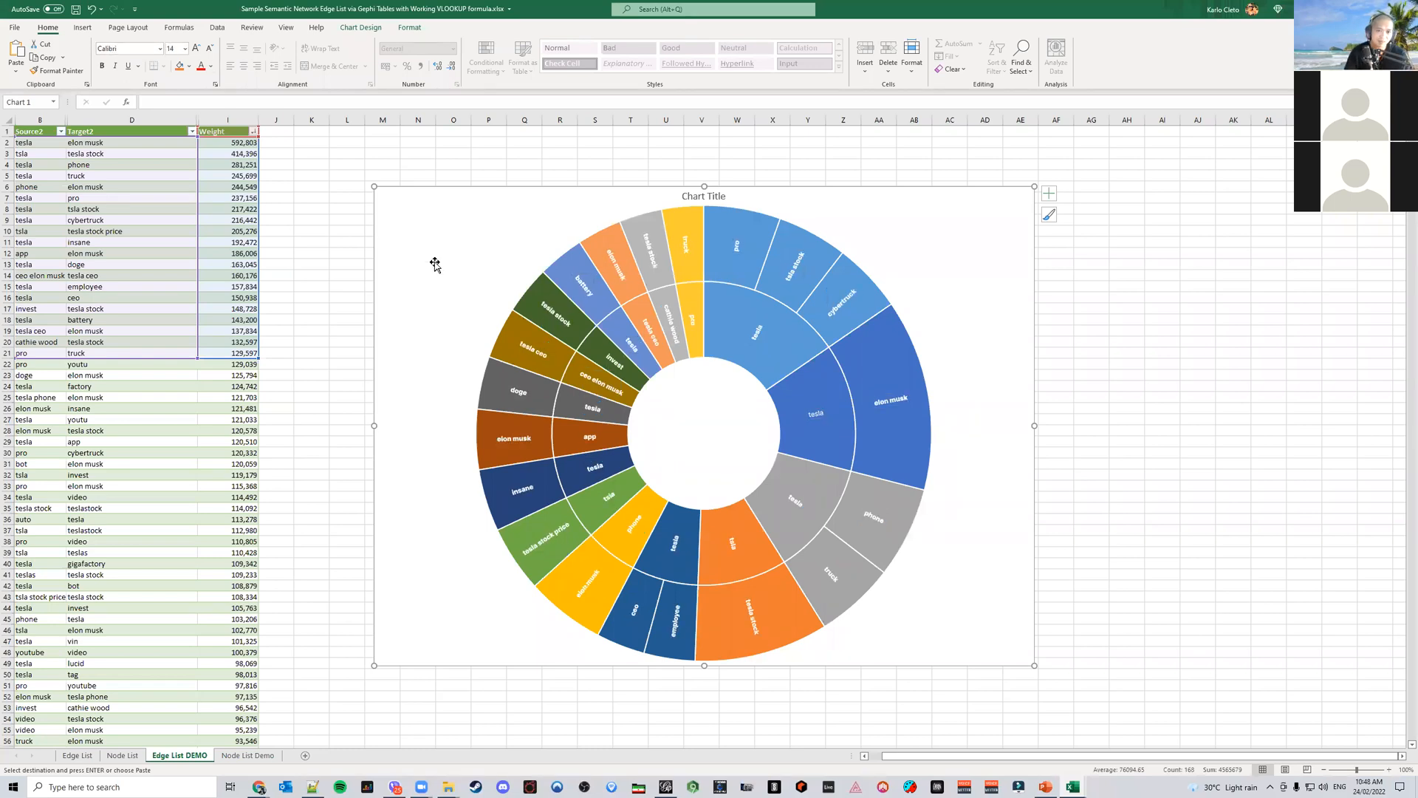
Increase the data label font size to 11
click(812, 413)
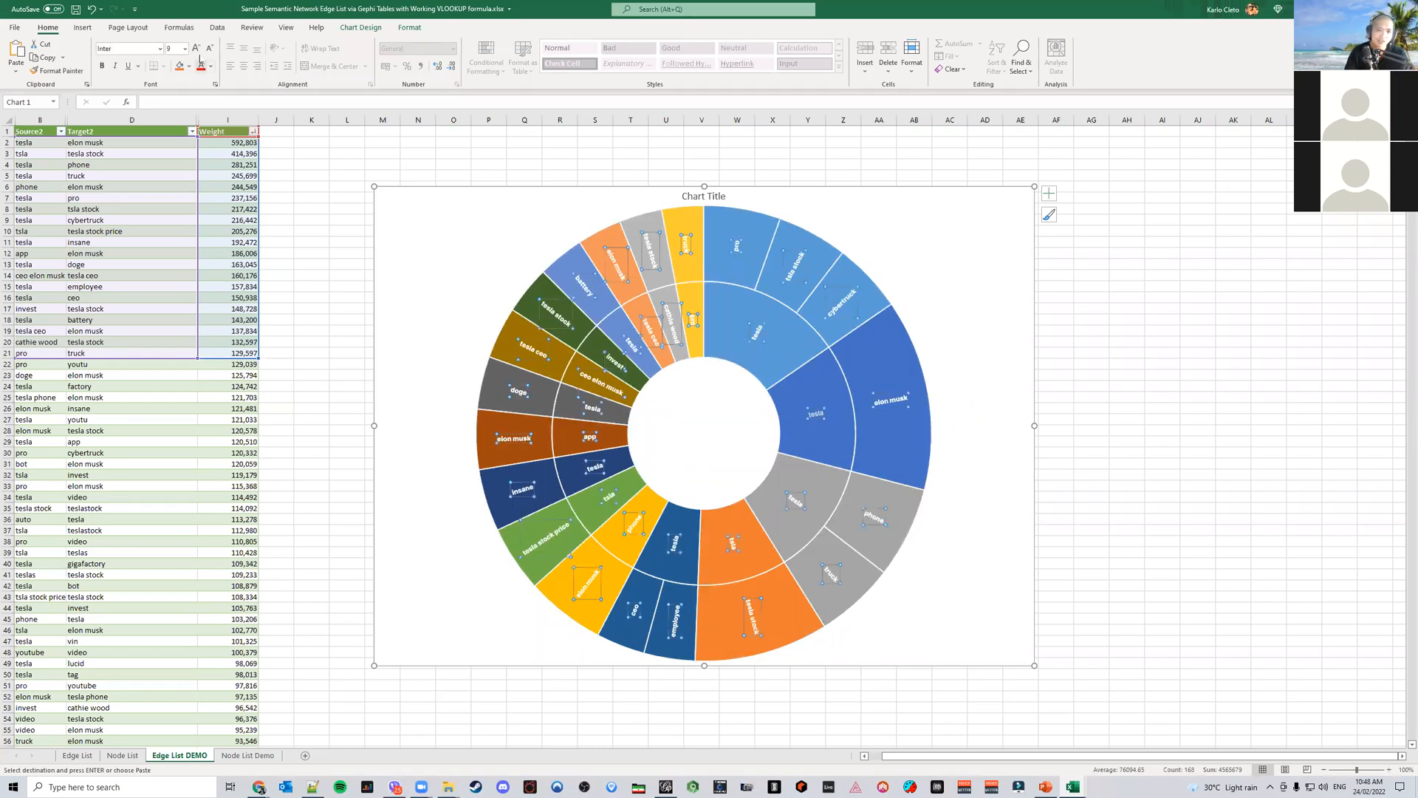
click(196, 48)
click(196, 48)
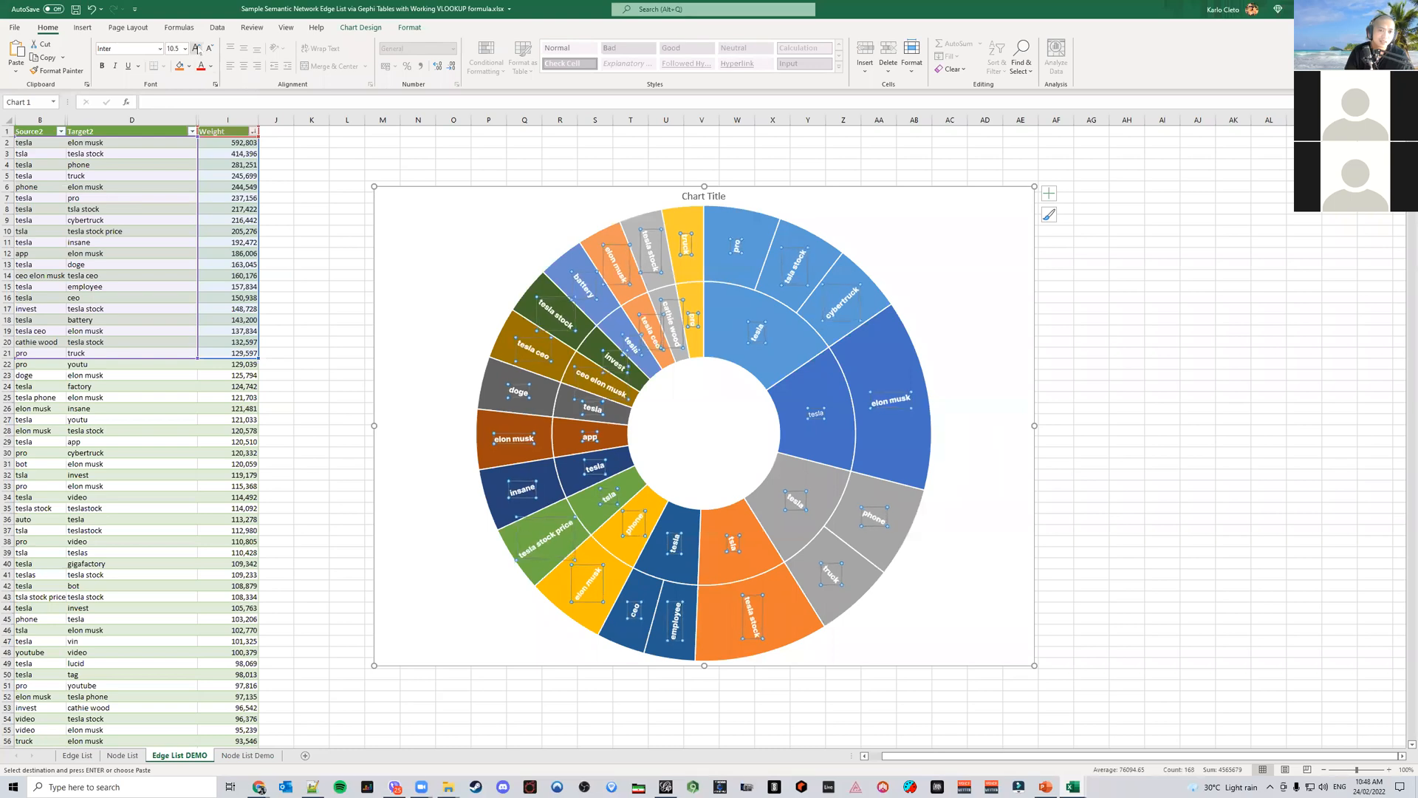
click(197, 49)
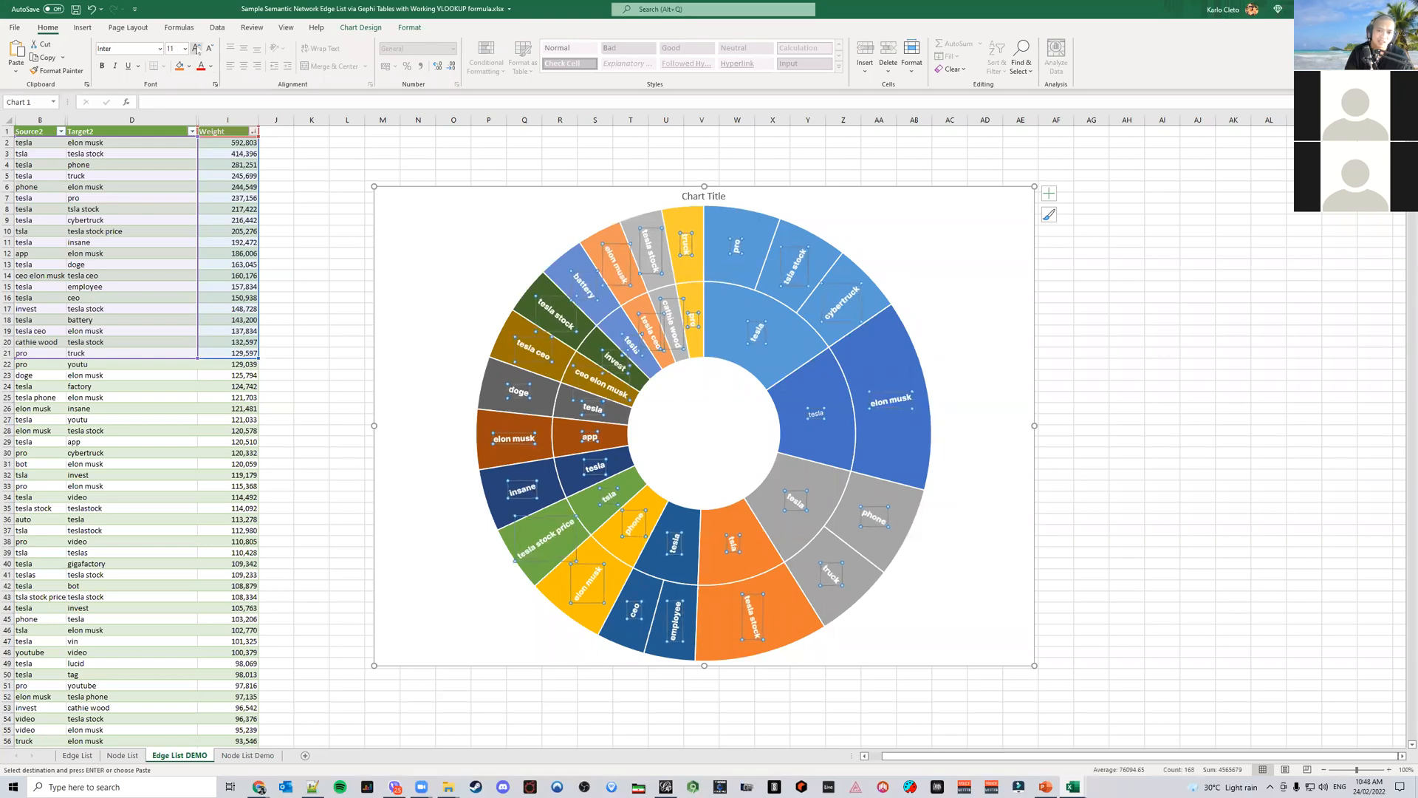
Add values to the sunburst's data labels alongside the category names, checking the PowerPoint report slide for reference
click(891, 381)
click(894, 398)
click(901, 400)
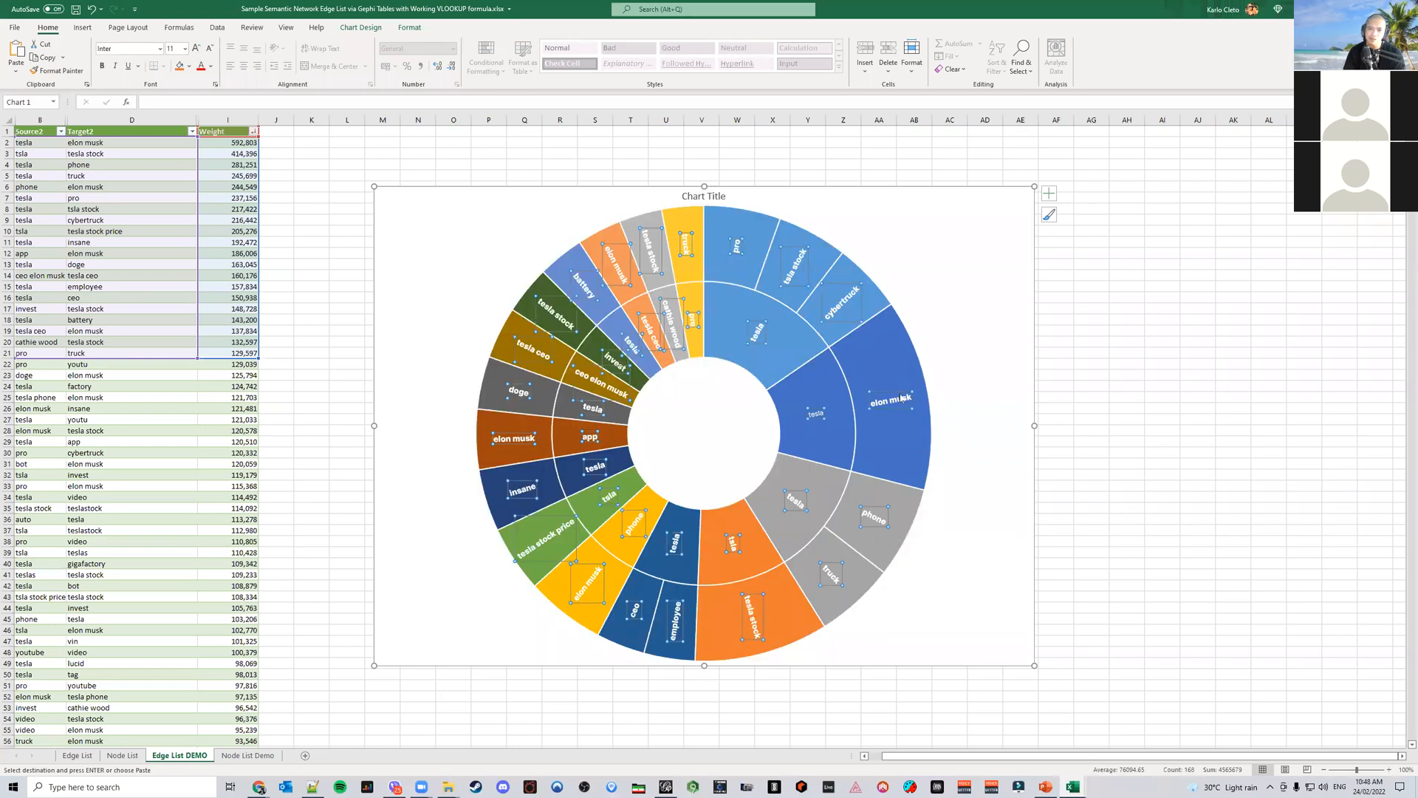
click(1045, 787)
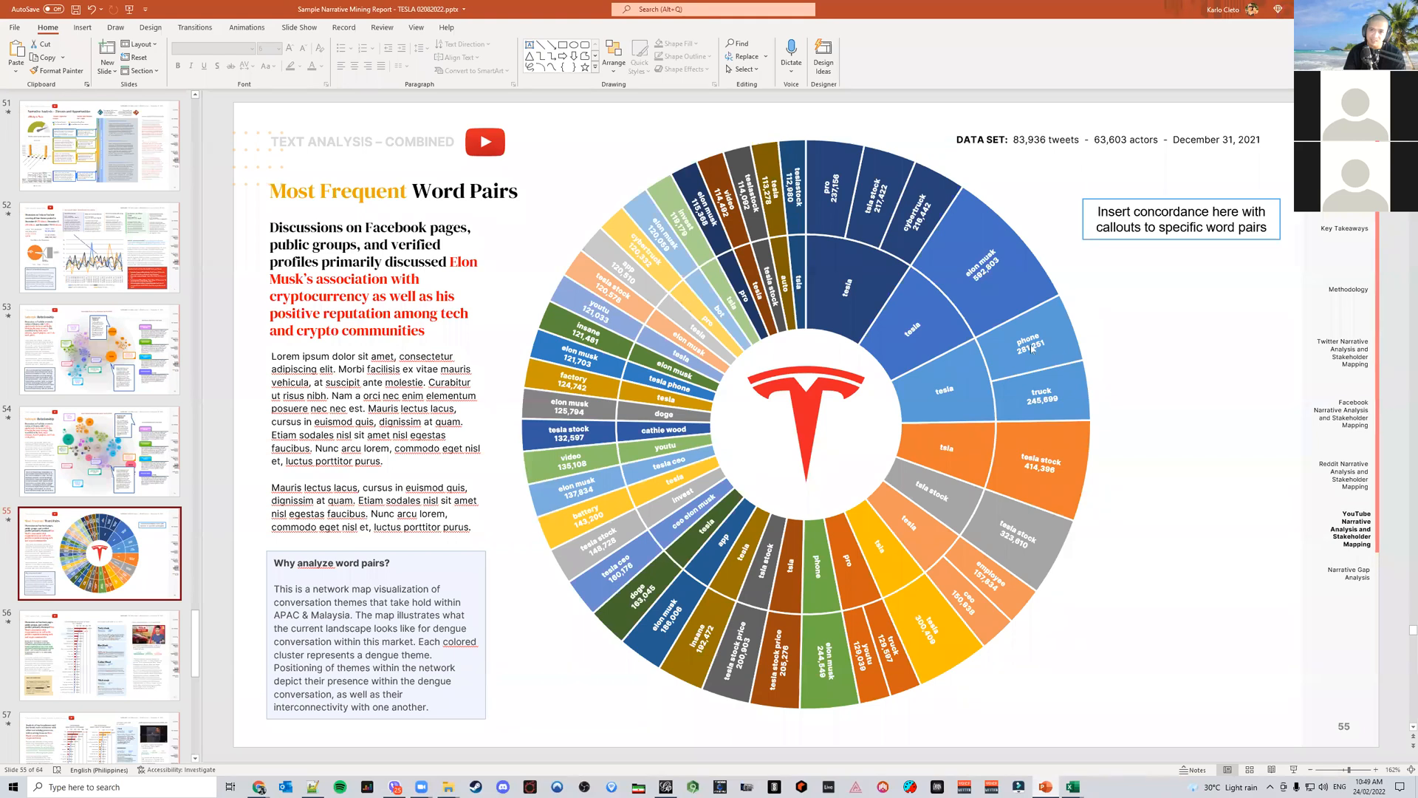
click(1072, 787)
click(888, 366)
click(903, 399)
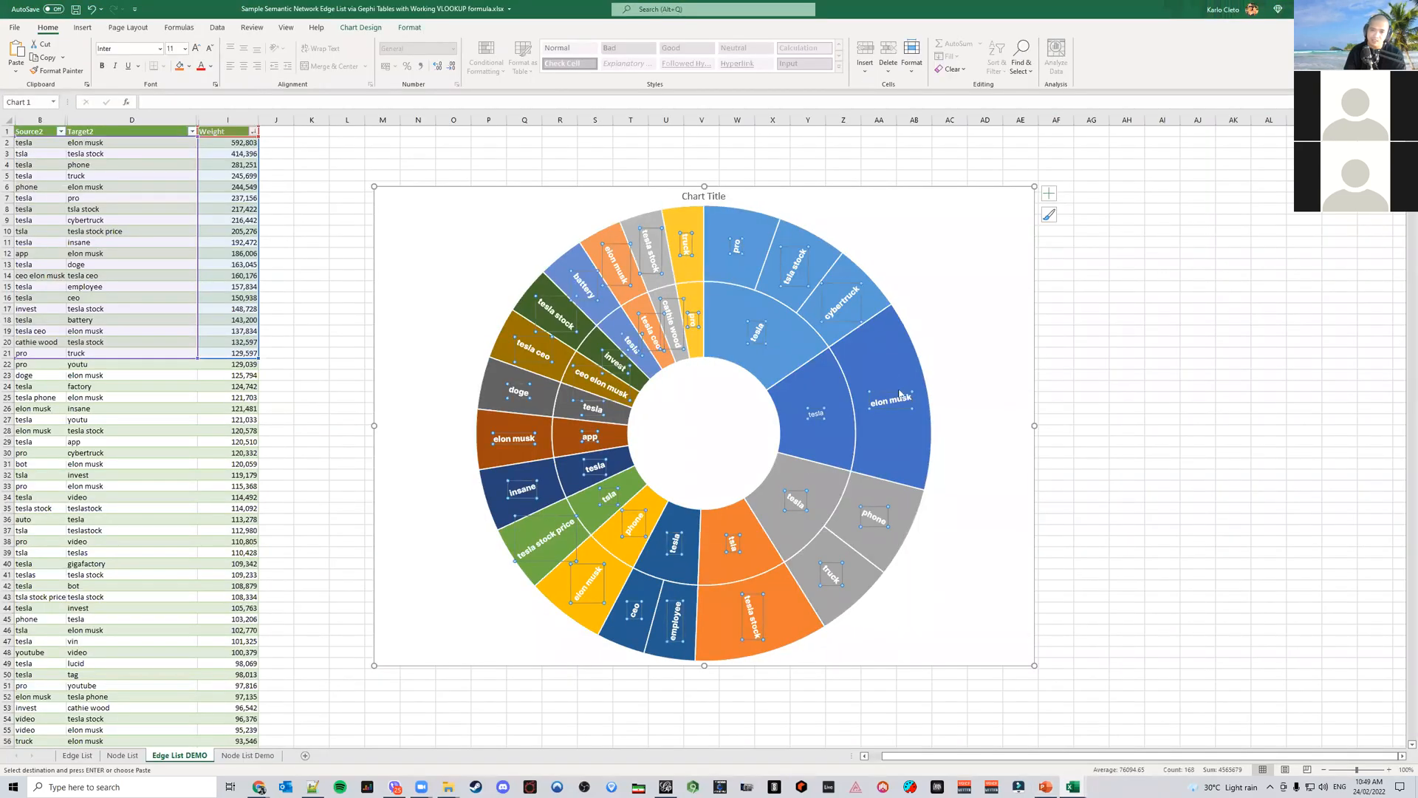
double_click(901, 392)
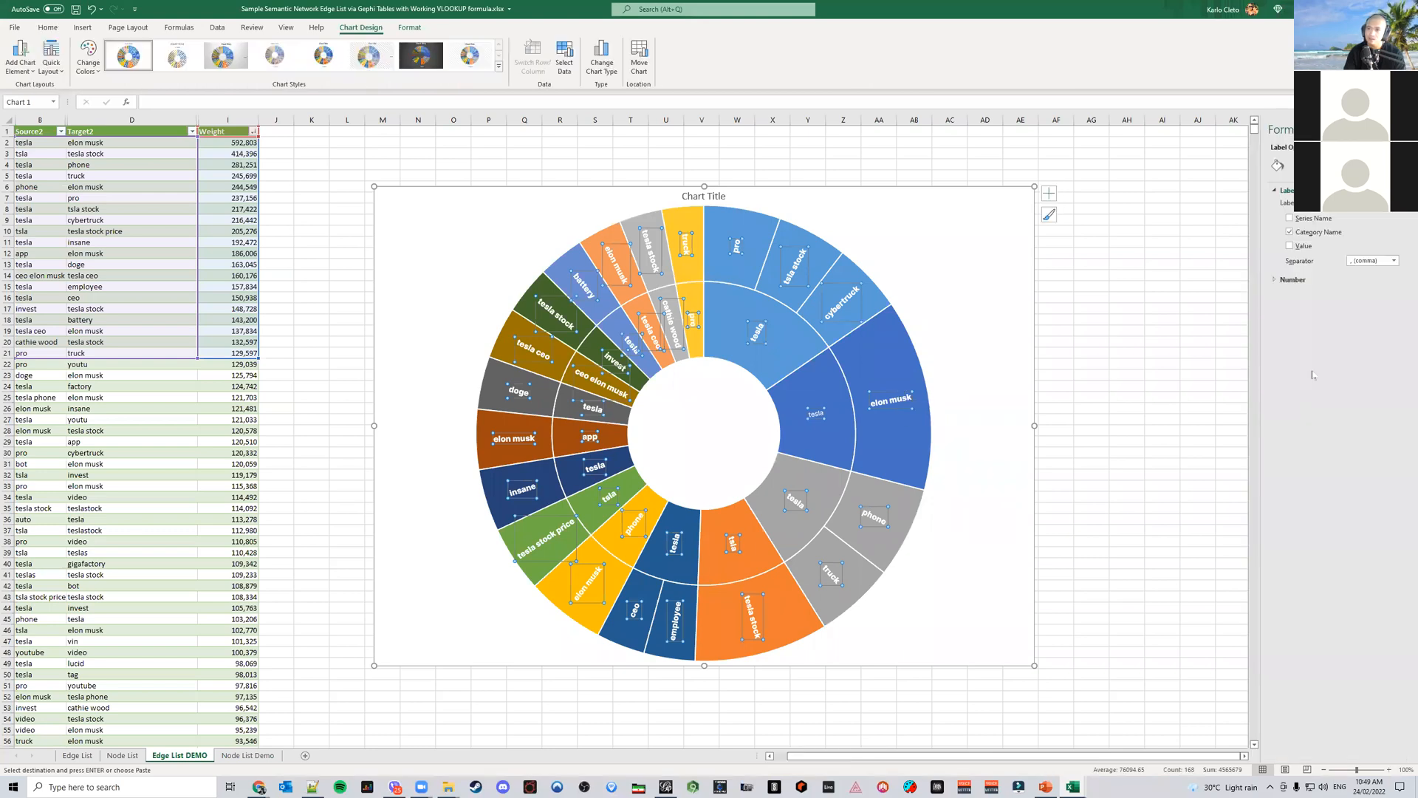
click(1290, 247)
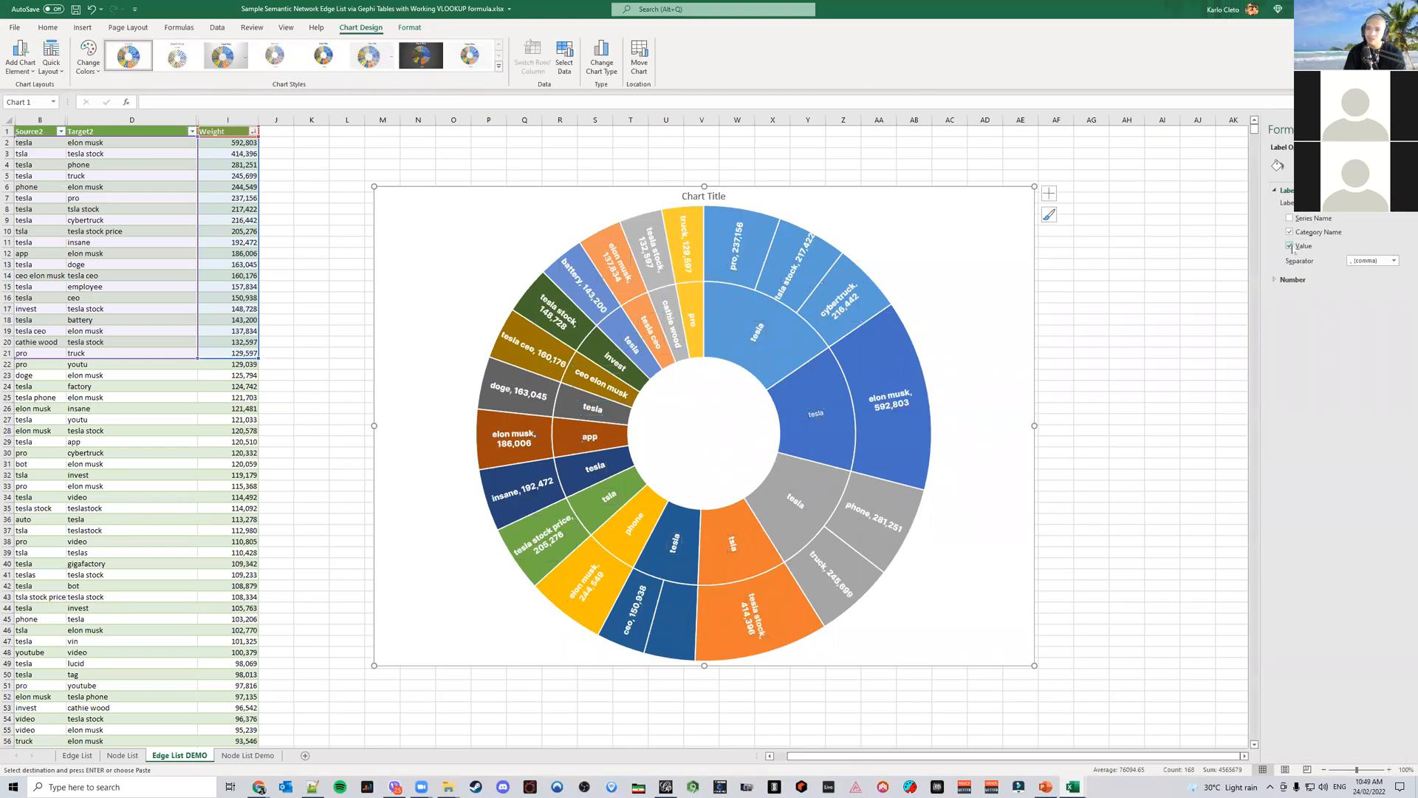
click(1190, 442)
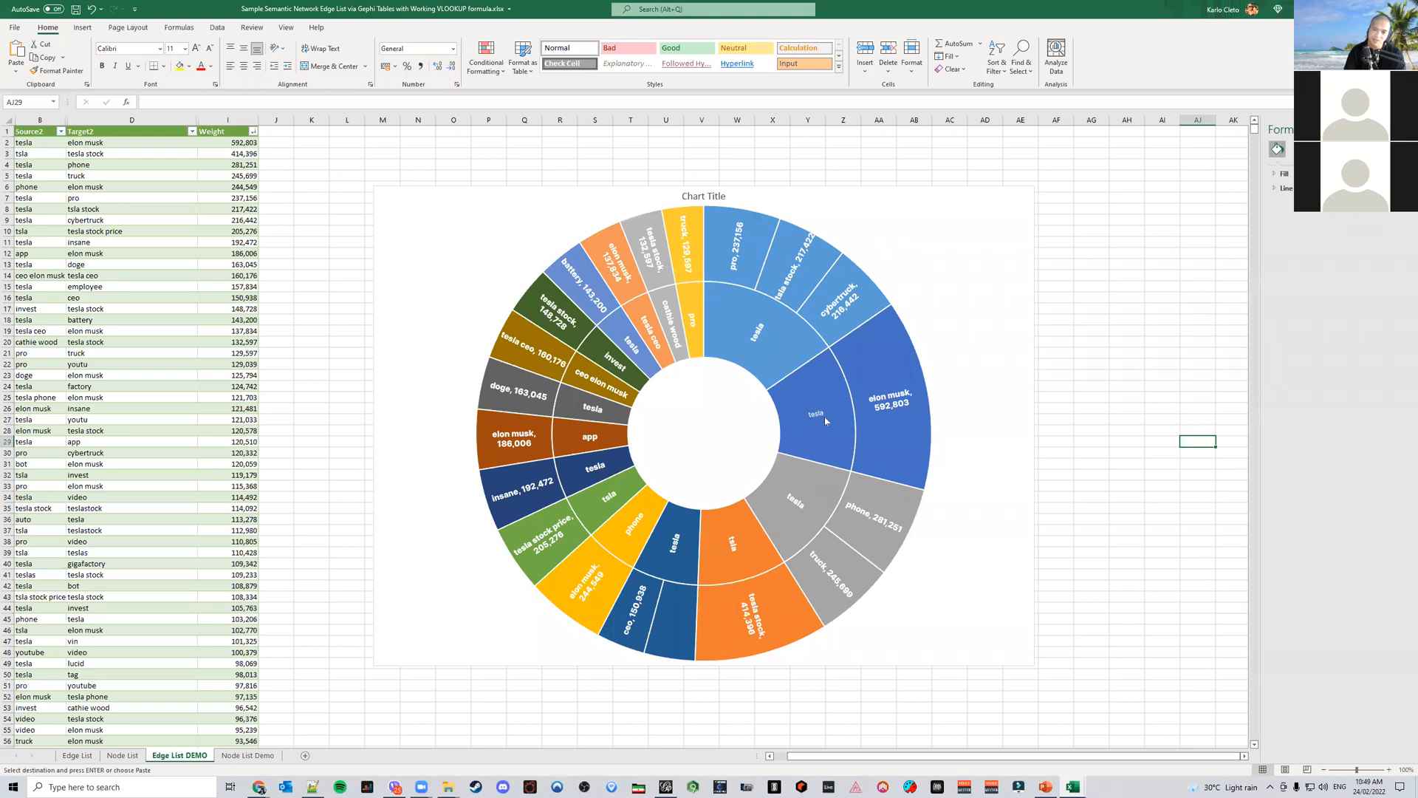
Delete the sunburst chart's title and save the workbook
mouse_move(899, 423)
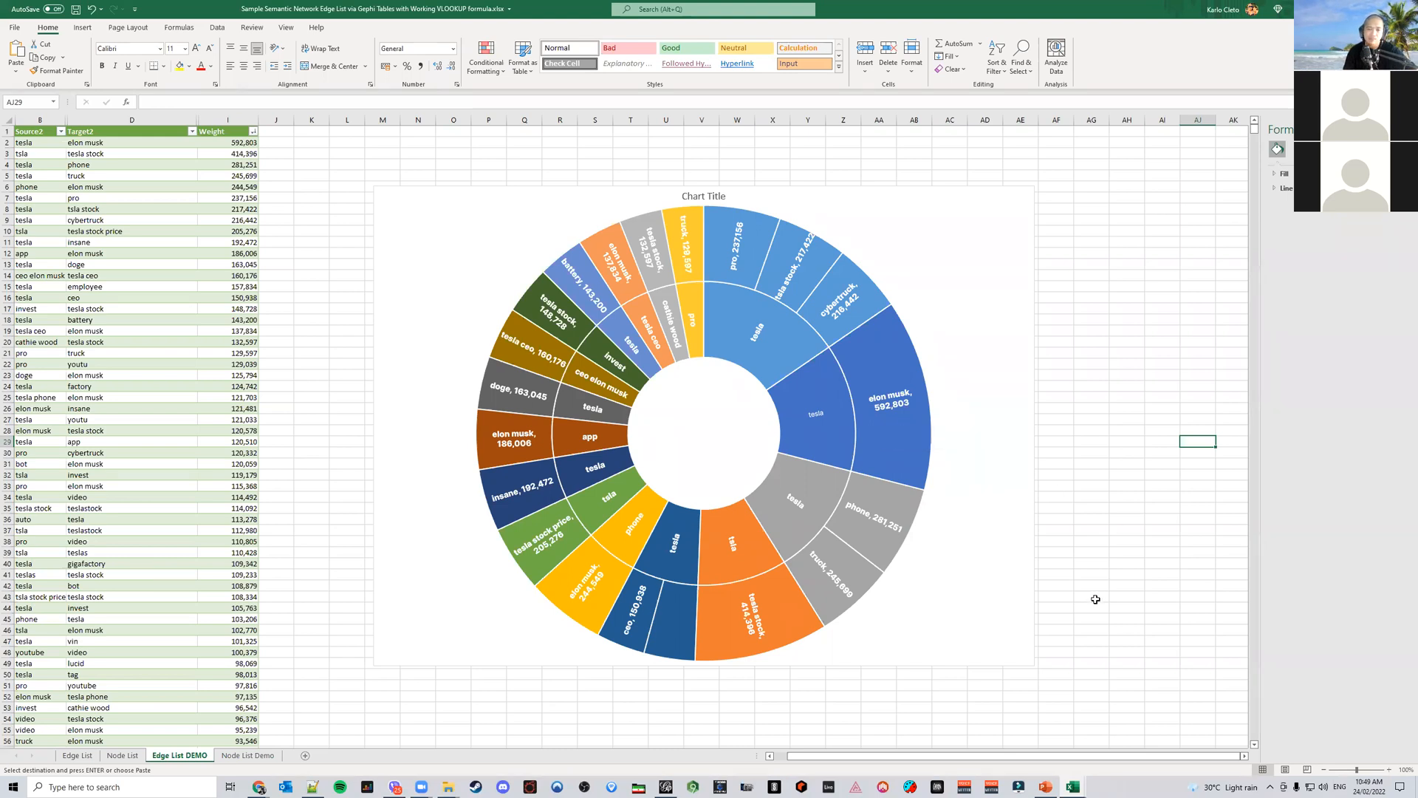
click(705, 198)
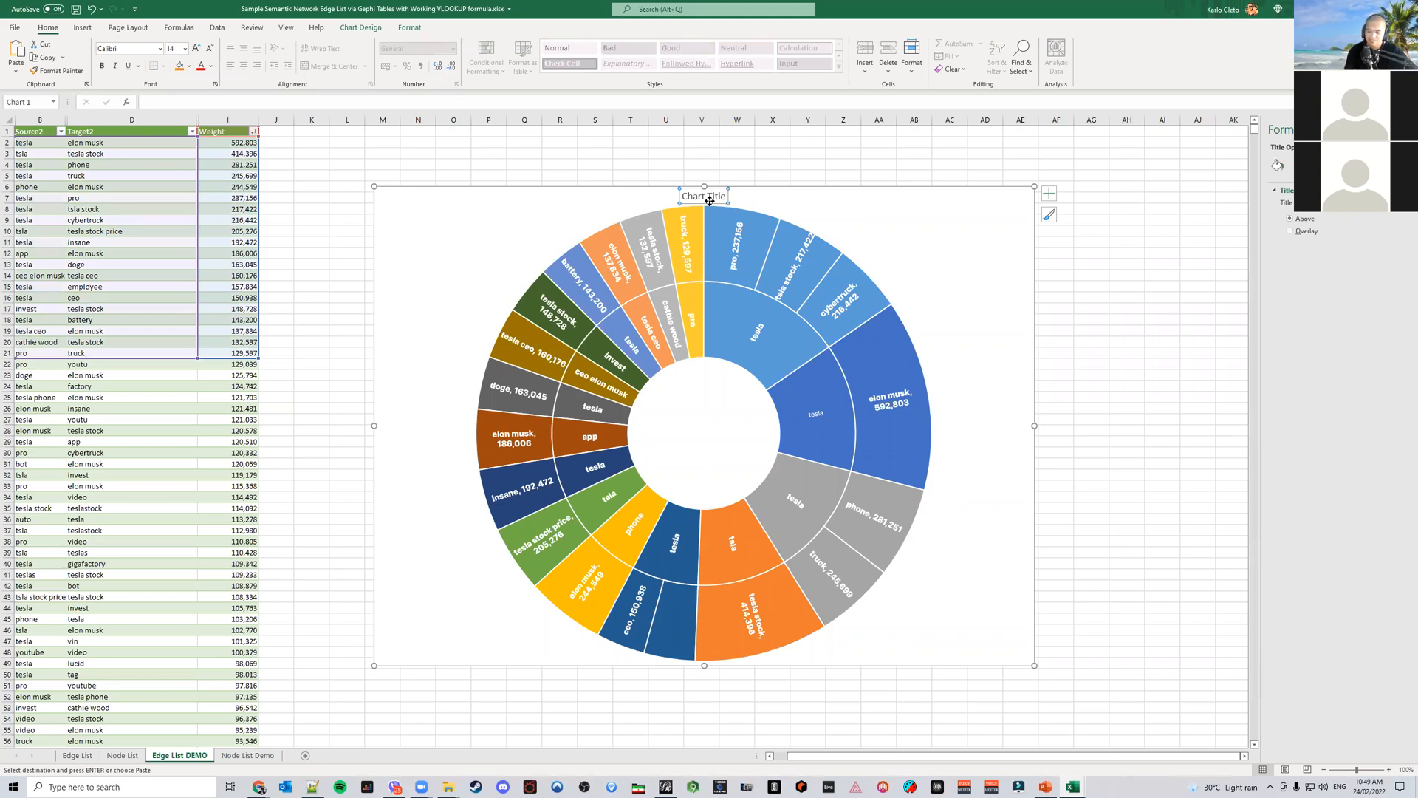
key(Delete)
click(302, 178)
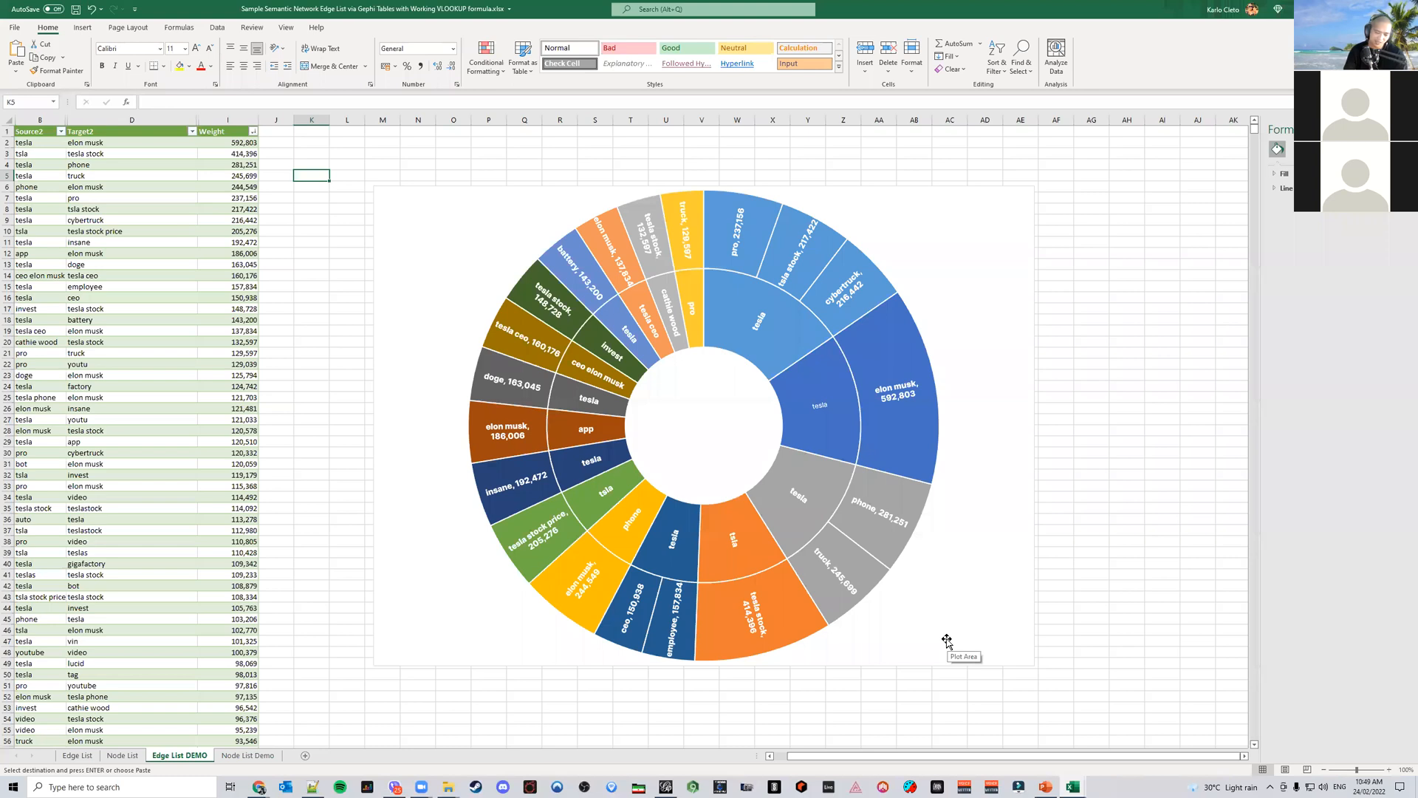
key(ctrl+s)
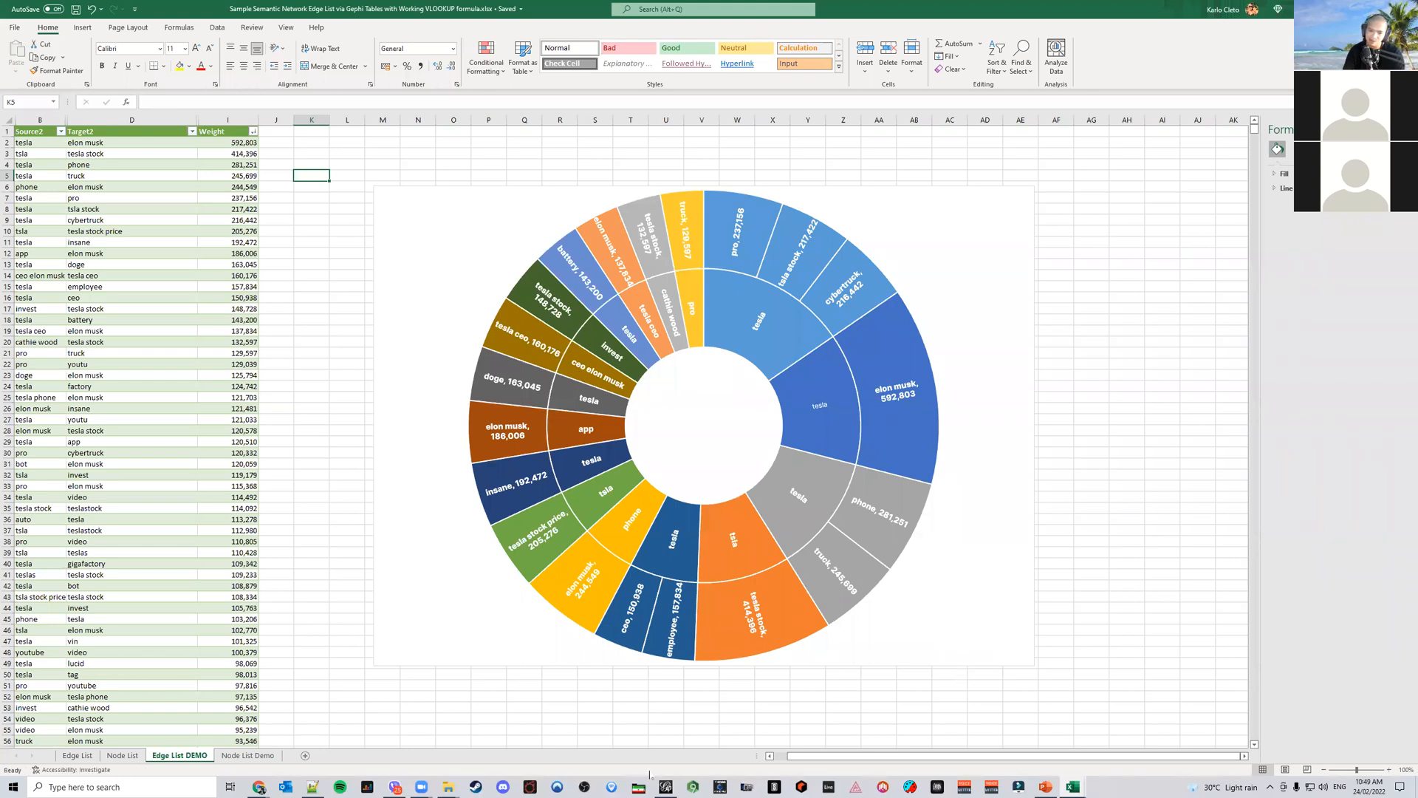
Compare the Edge List sheet with the Gephi edge and node data tables, opening and cancelling the edge table export
mouse_move(669, 788)
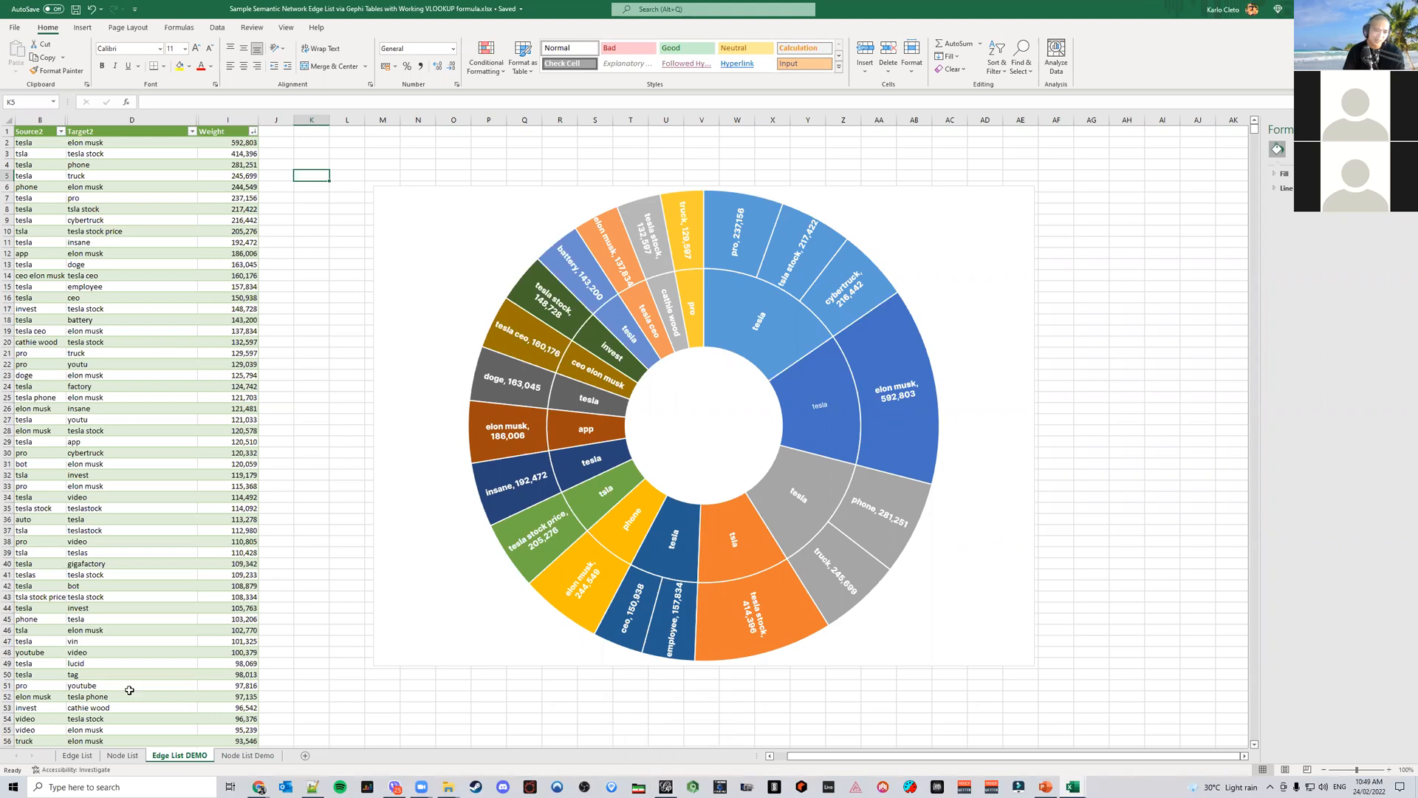
click(77, 755)
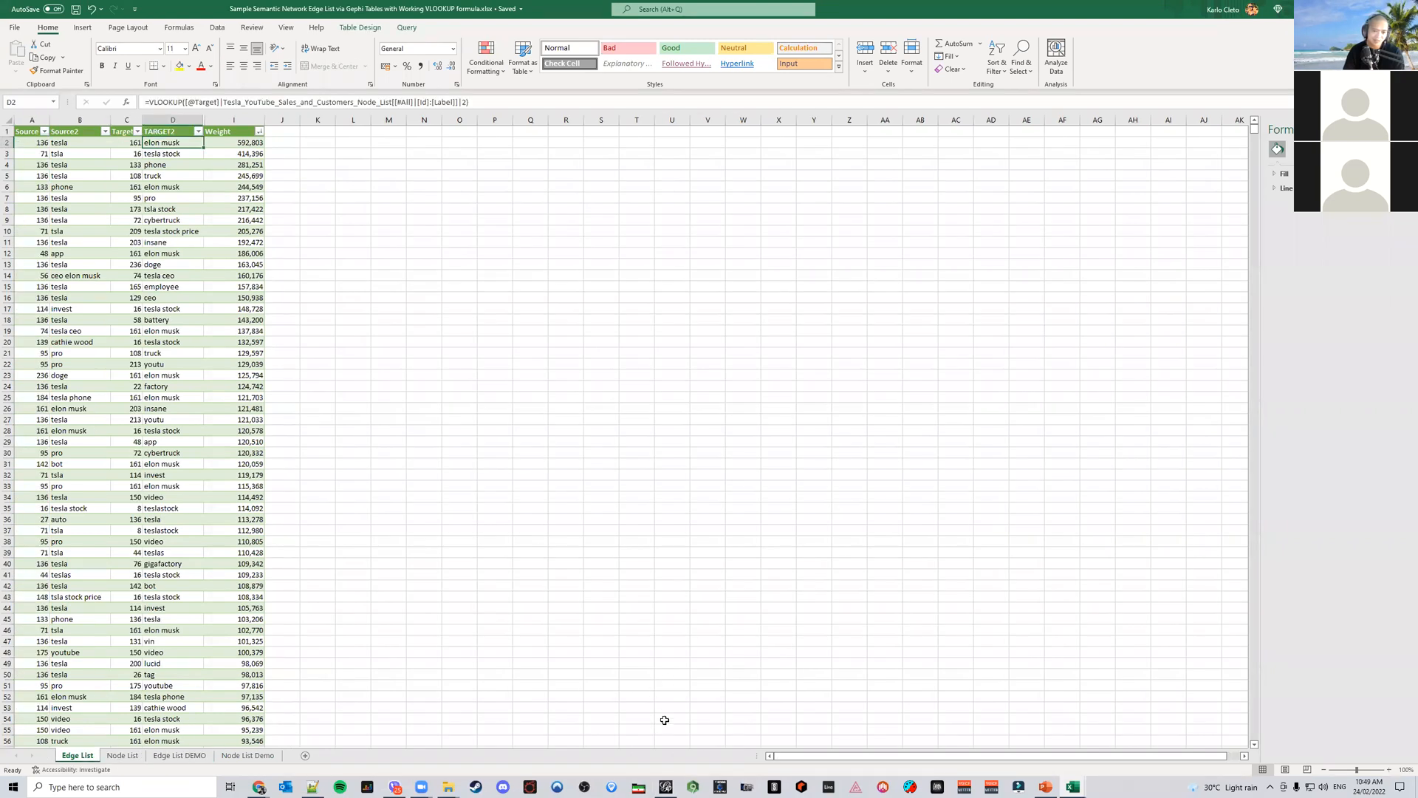
click(665, 787)
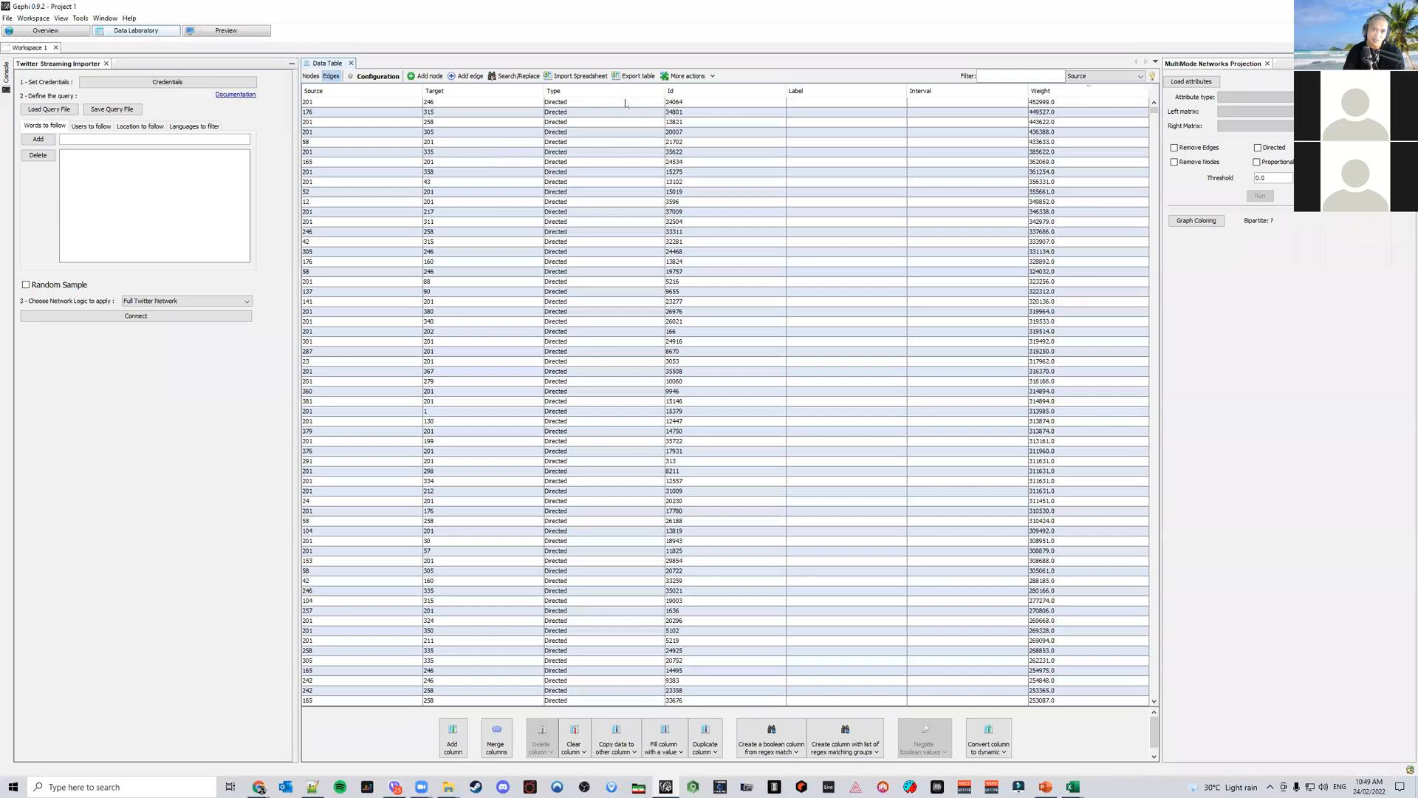
click(629, 77)
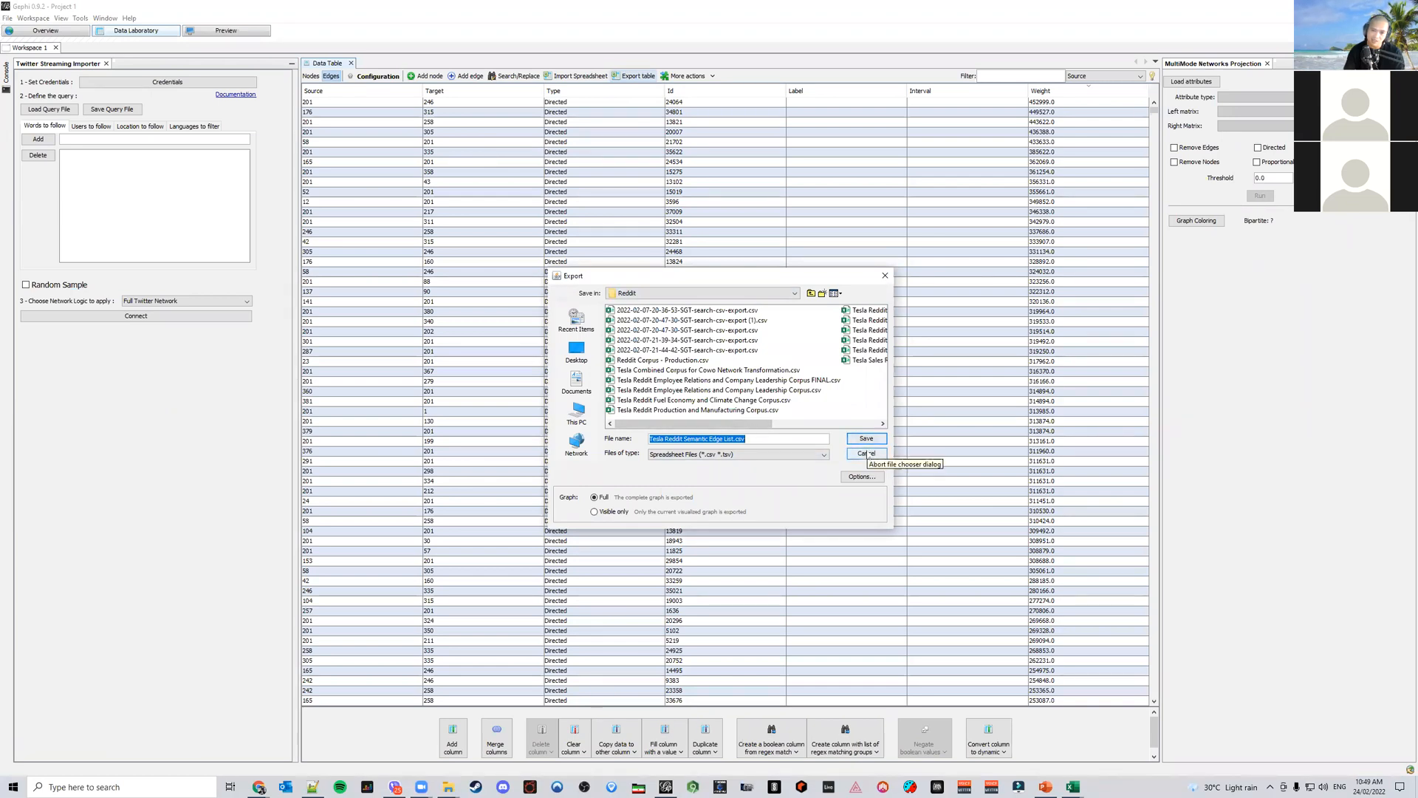
click(867, 454)
click(312, 77)
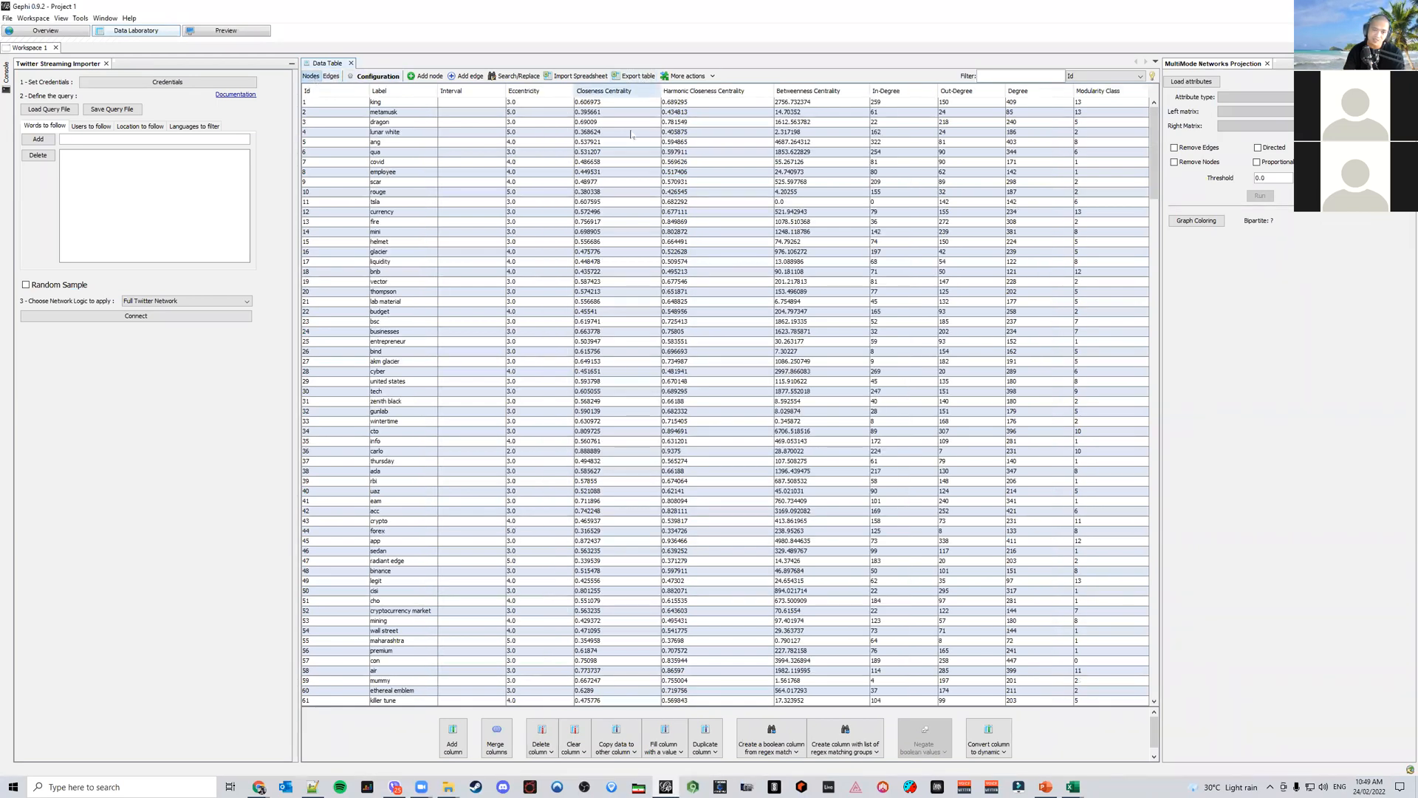
mouse_move(1073, 787)
click(1130, 713)
Inspect the VLOOKUP target labels in the Edge List sheet and the Node List Demo and Edge List DEMO sheets
click(186, 200)
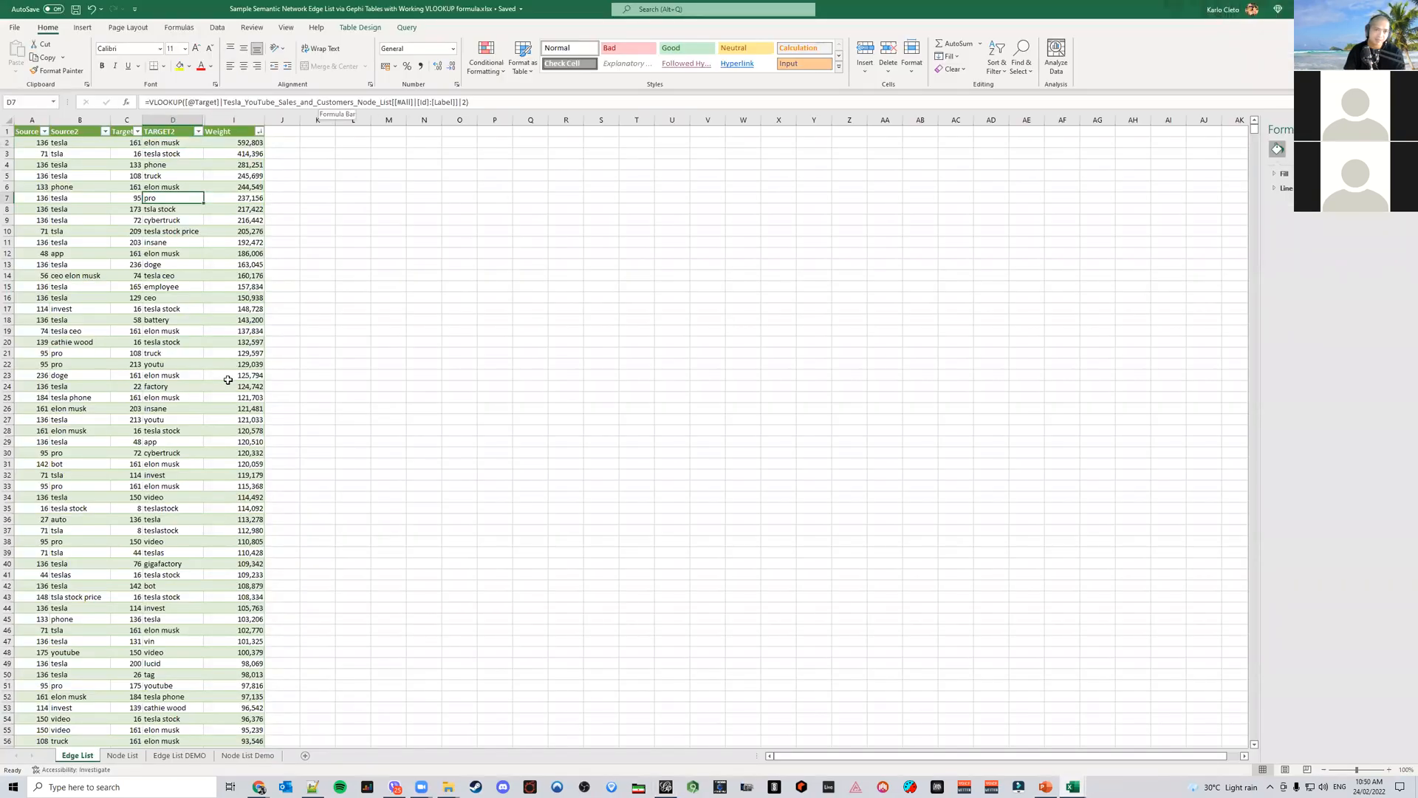
click(153, 264)
click(159, 331)
click(165, 230)
click(188, 343)
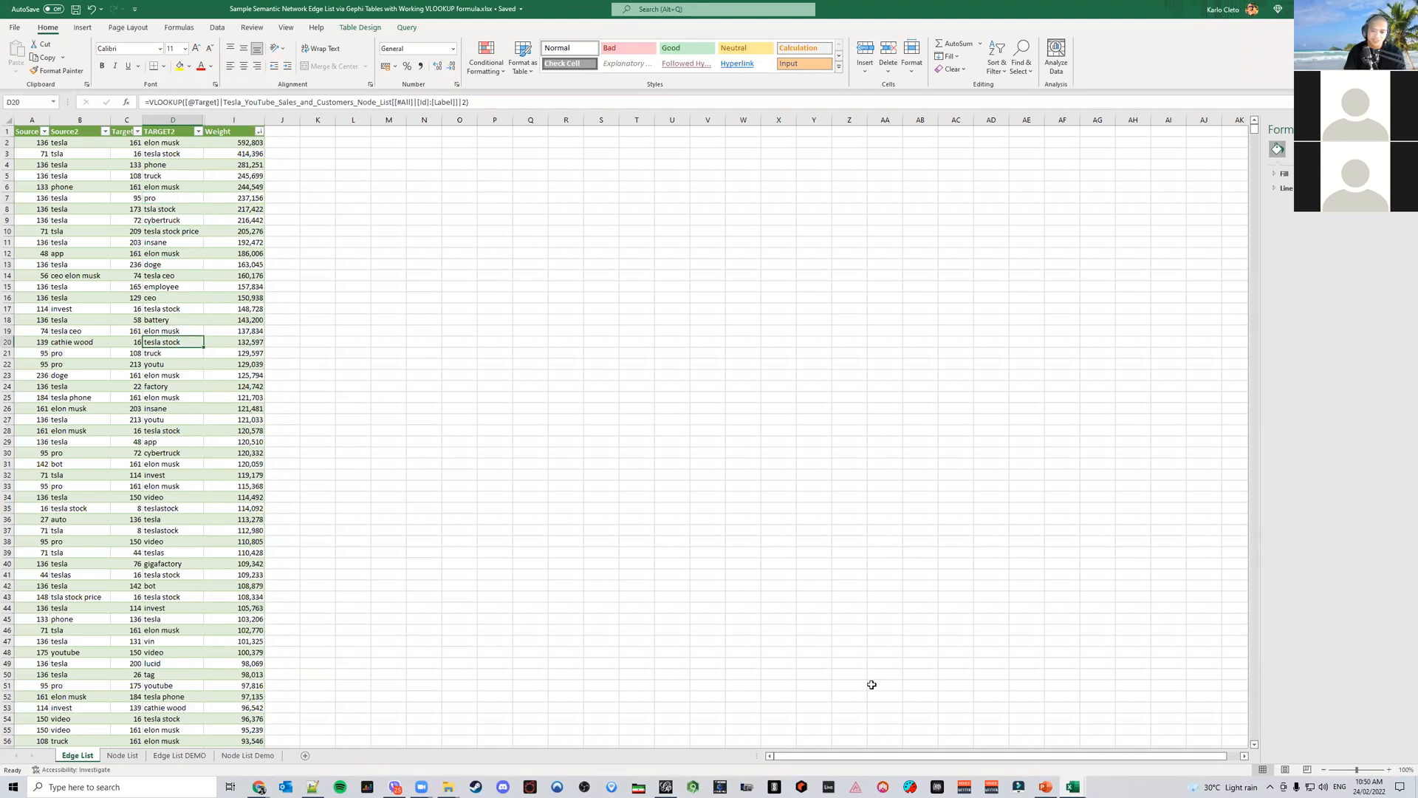
click(262, 755)
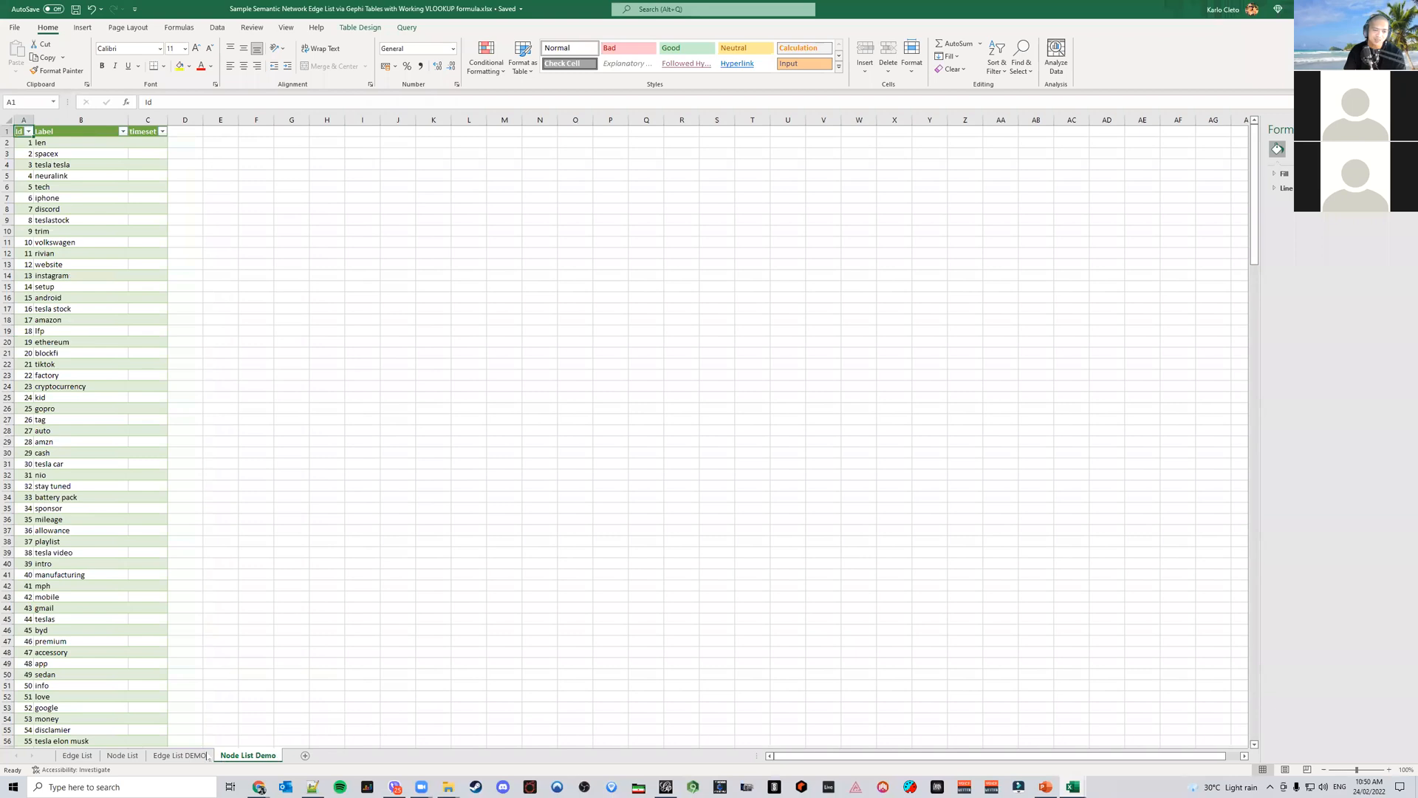
click(208, 755)
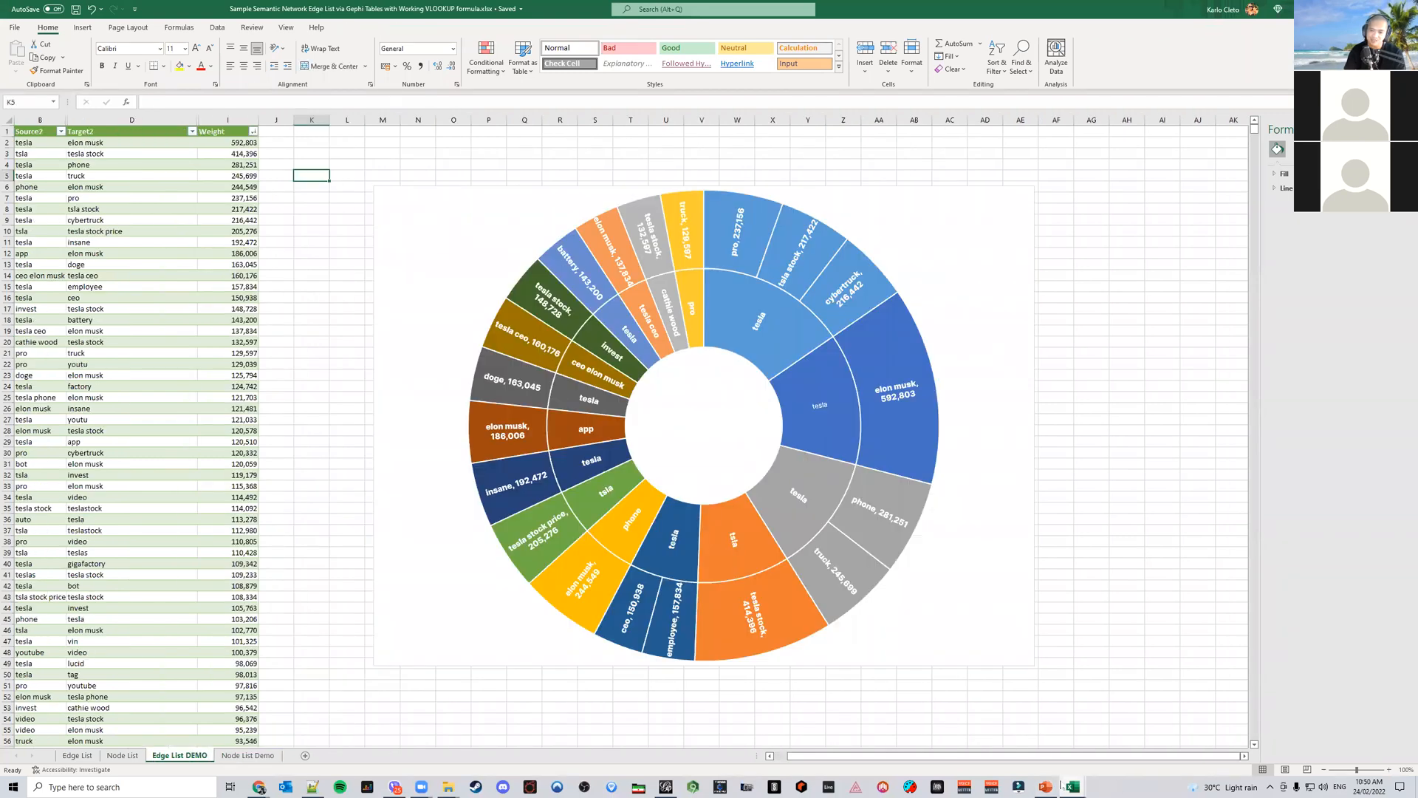
Review the PowerPoint report slide's sunburst chart and switch to the Chrome browser
click(1044, 786)
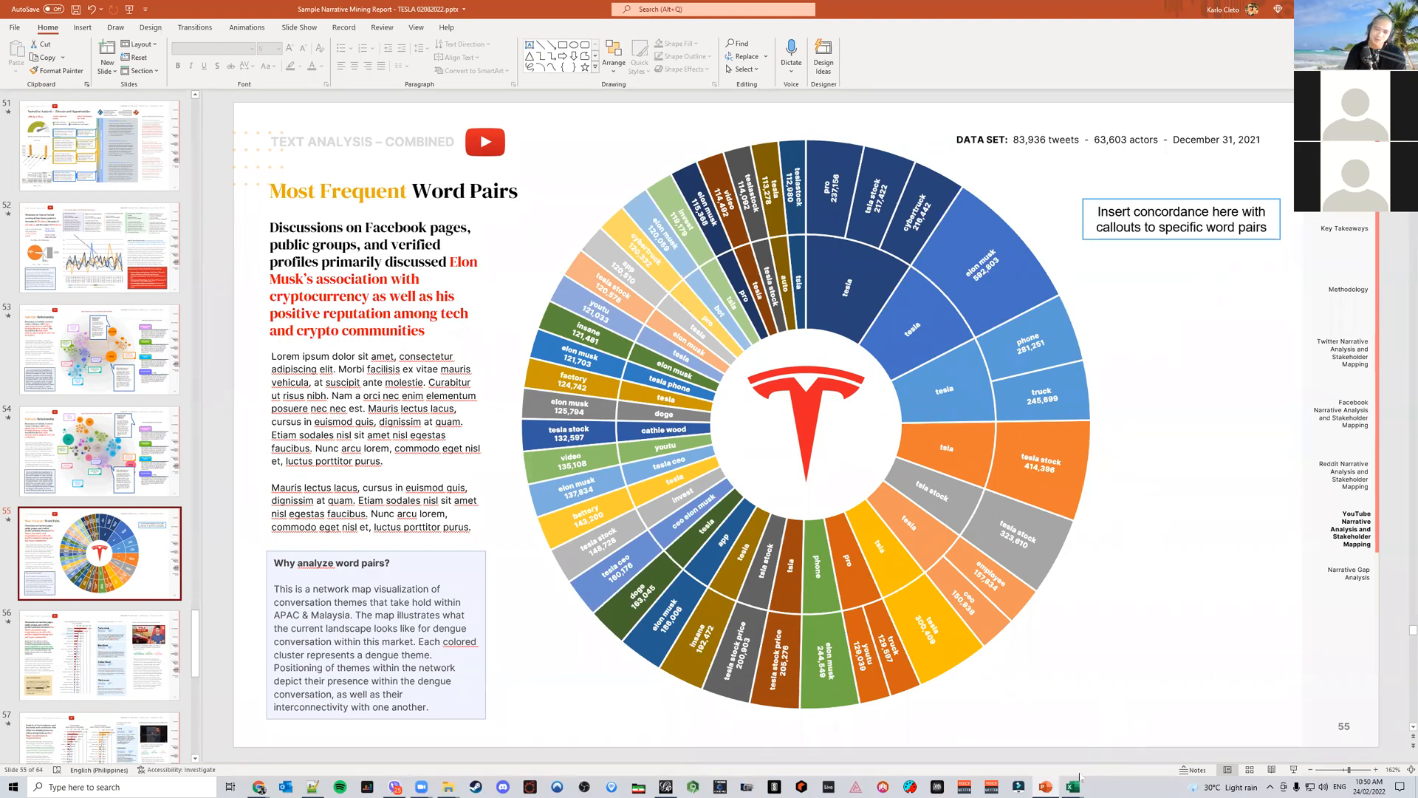
mouse_move(1073, 786)
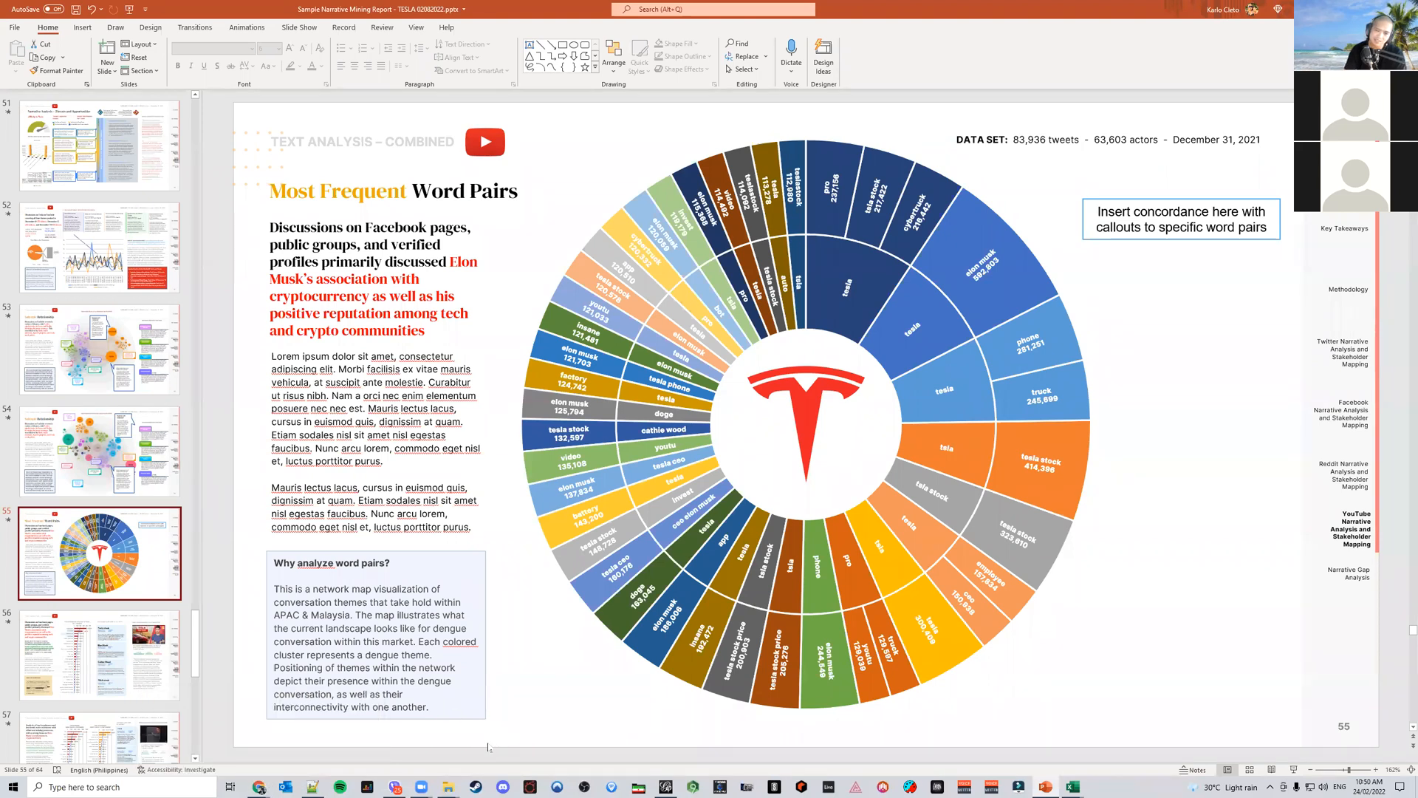
mouse_move(259, 785)
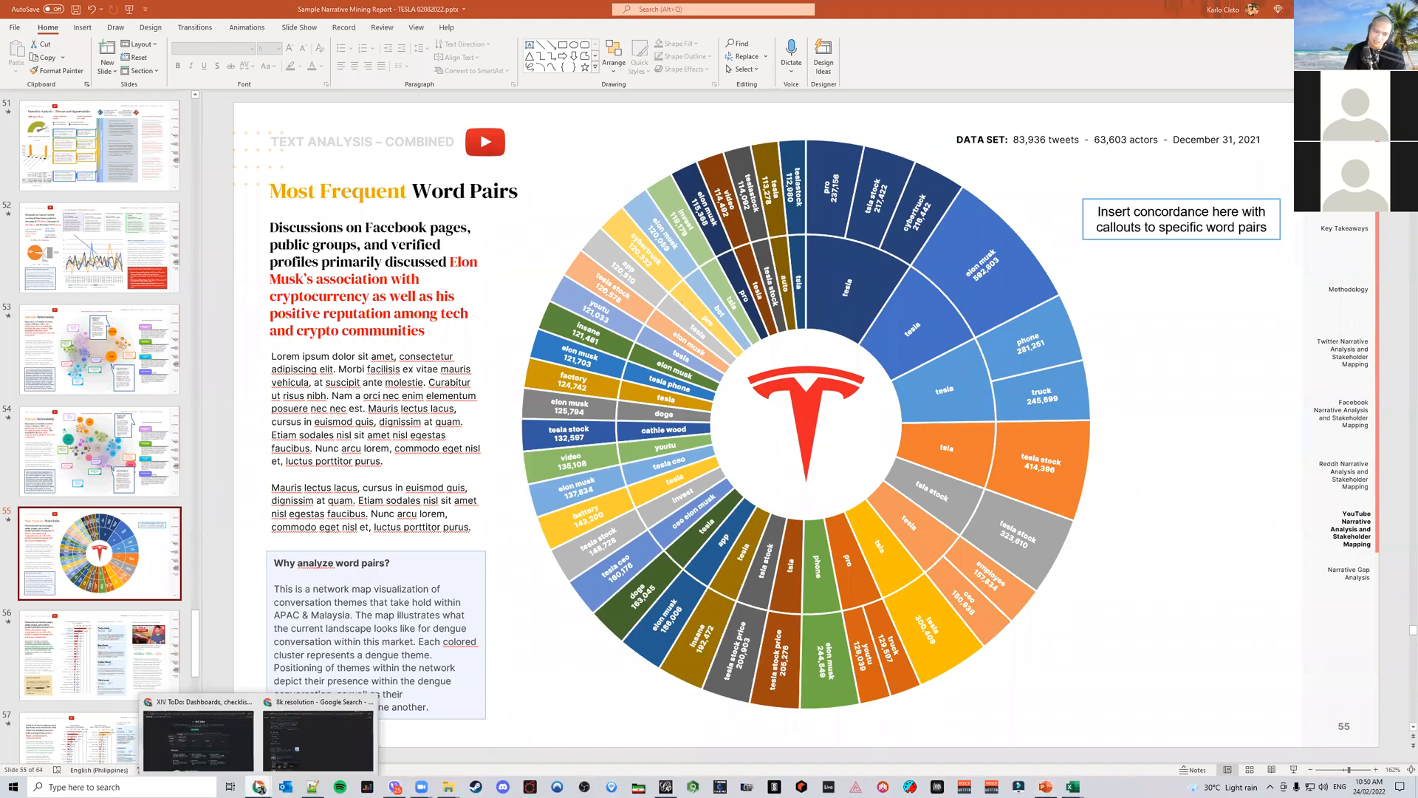
click(280, 750)
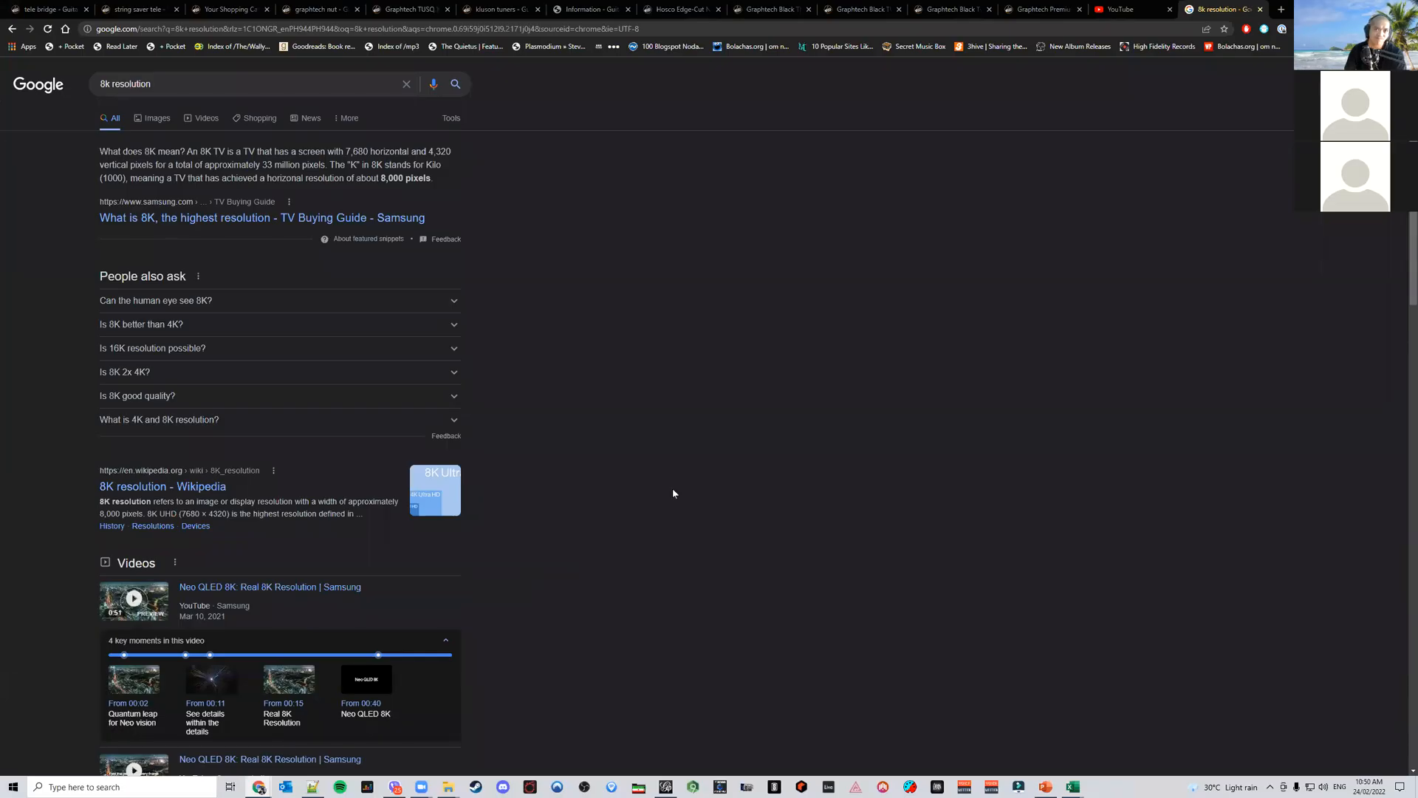
Open the Sketch Engine login page in a new browser tab and close the 8k resolution tab
key(ctrl+t)
text(sket)
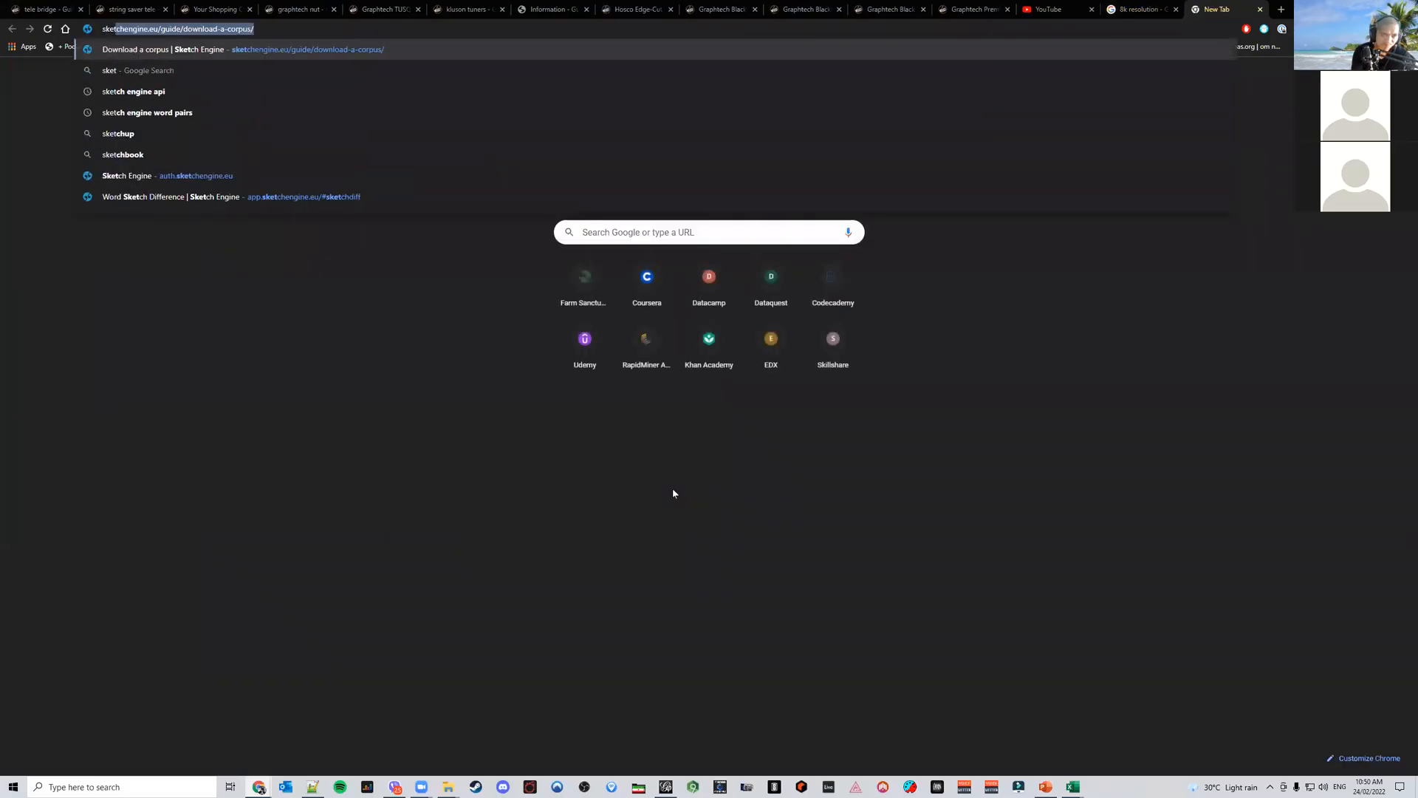
key(Down)
key(Down)
key(Down)
key(Down)
key(Down)
key(Down)
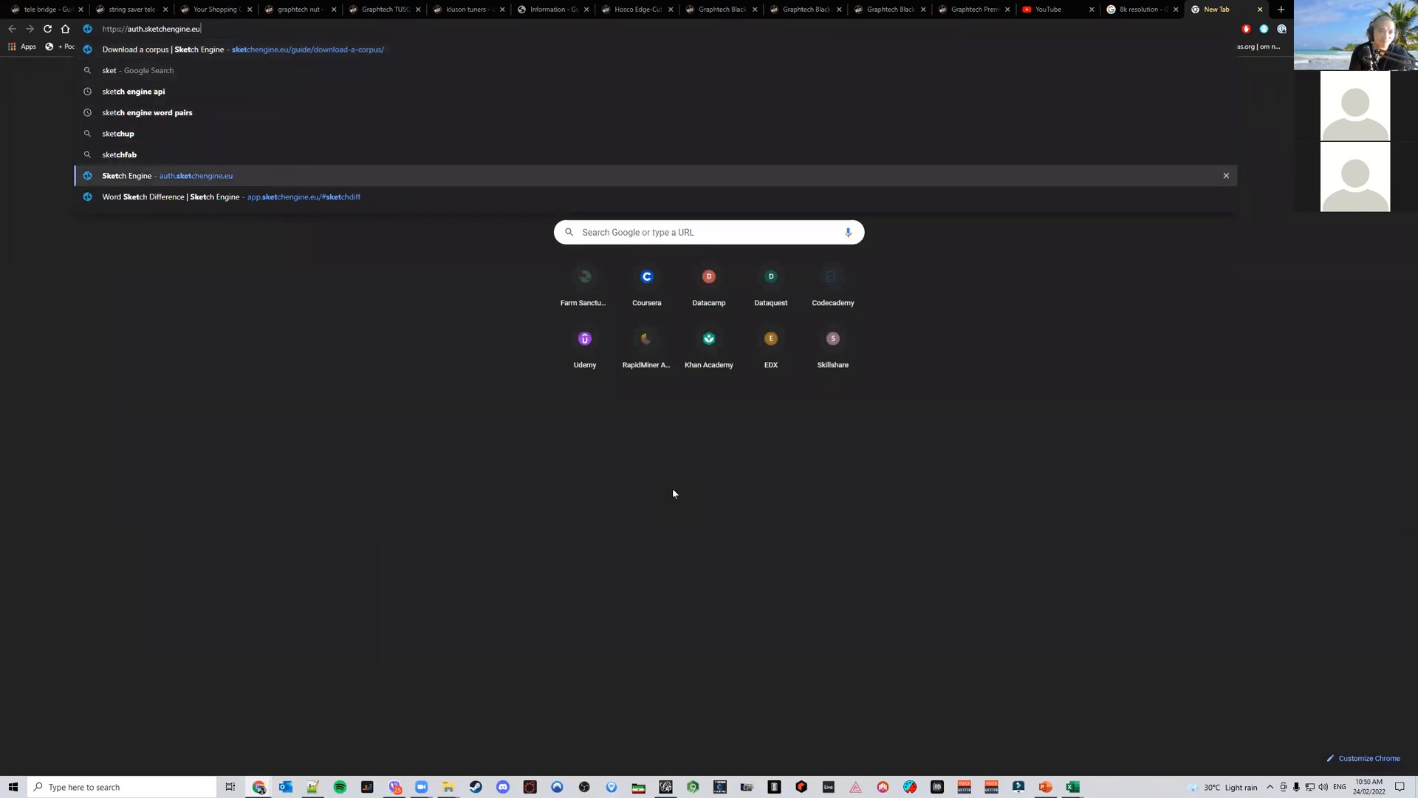
key(Return)
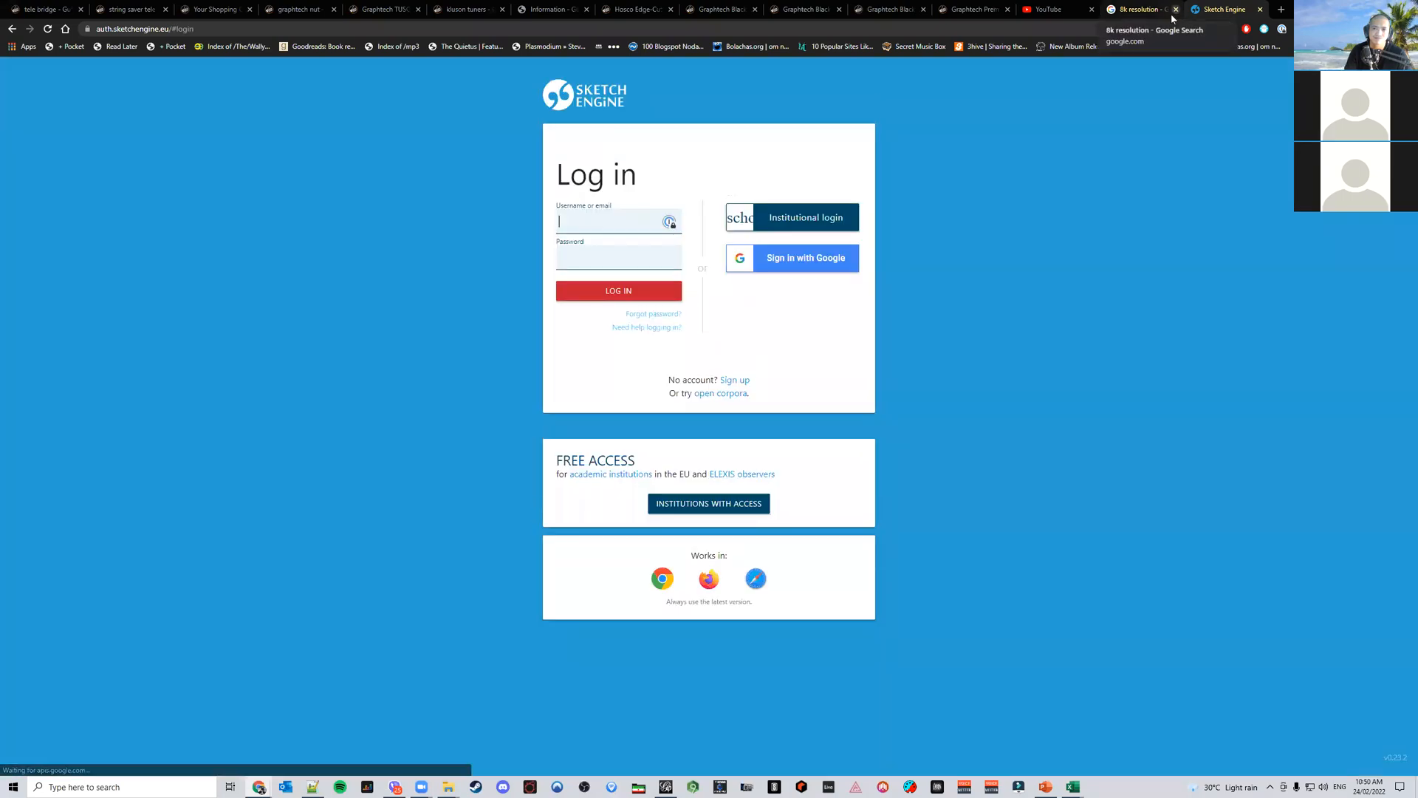
click(1176, 10)
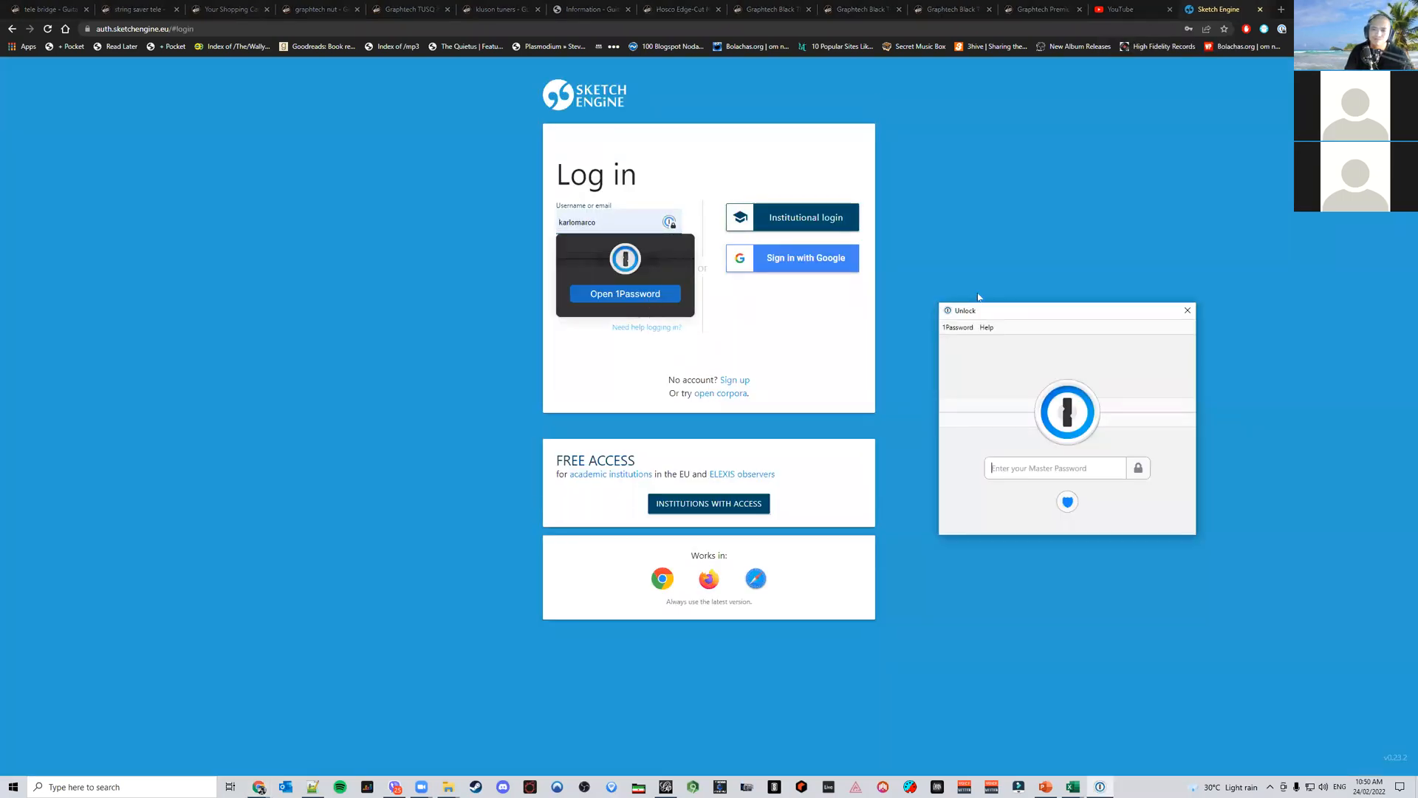
Unlock 1Password with the master password and log in to Sketch Engine using the saved account
text(*********)
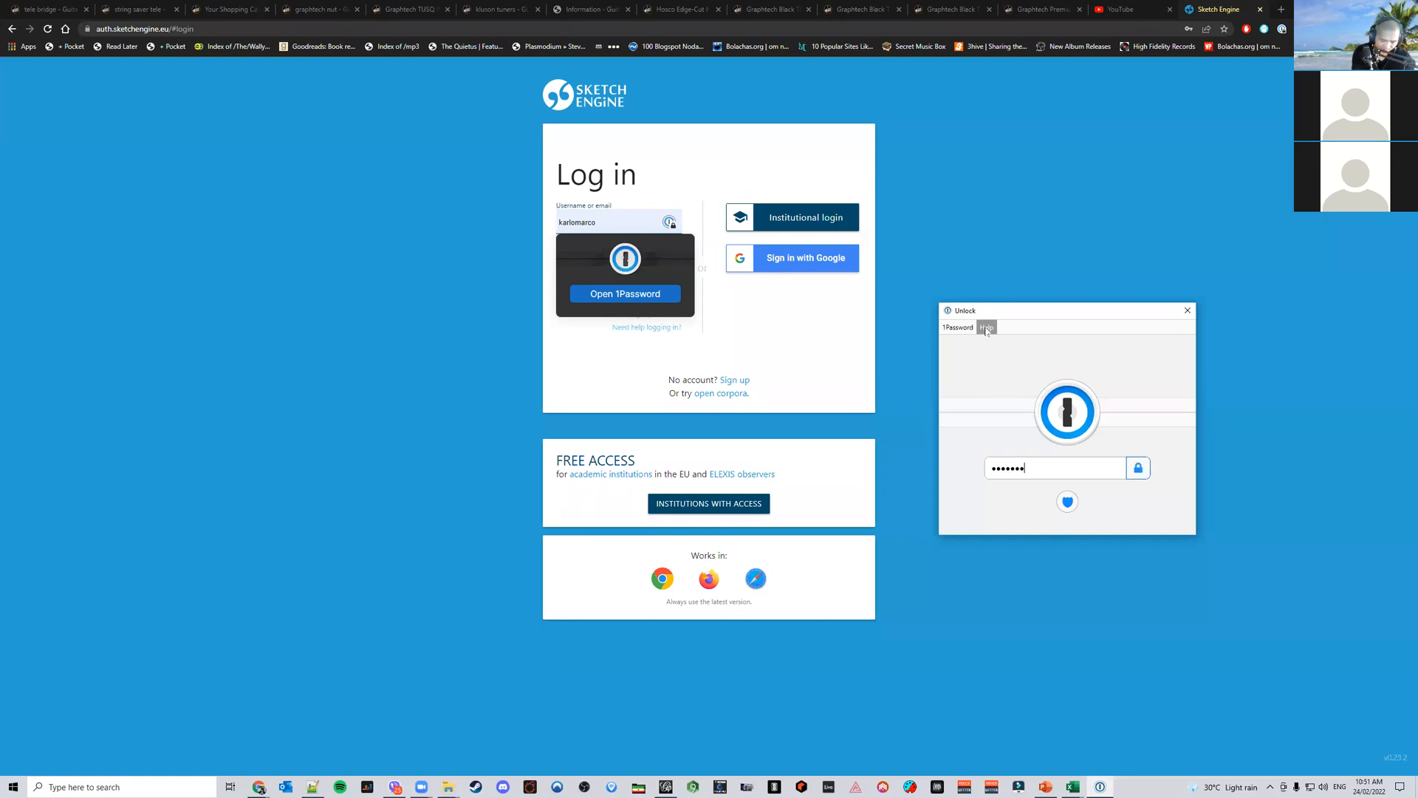
text(********)
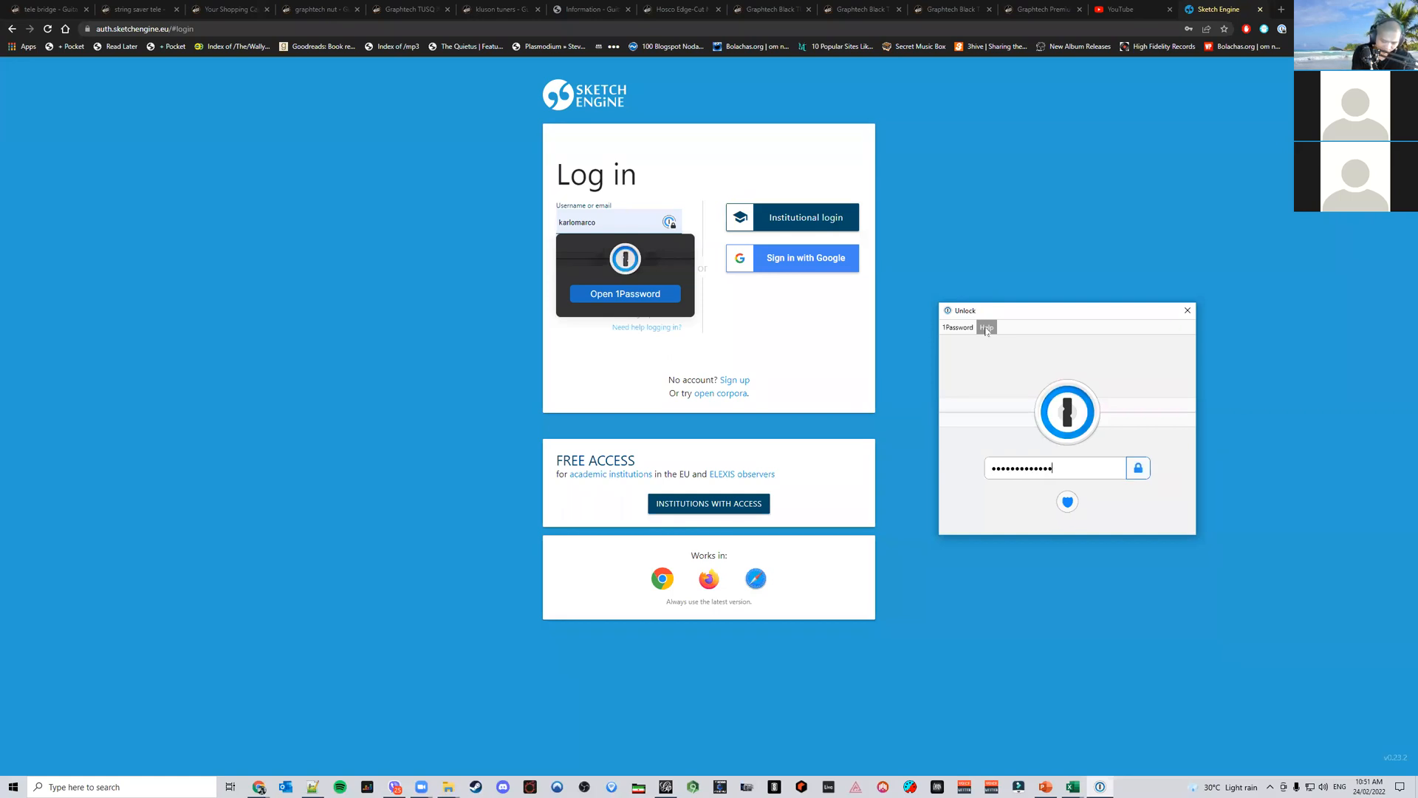
text(**********)
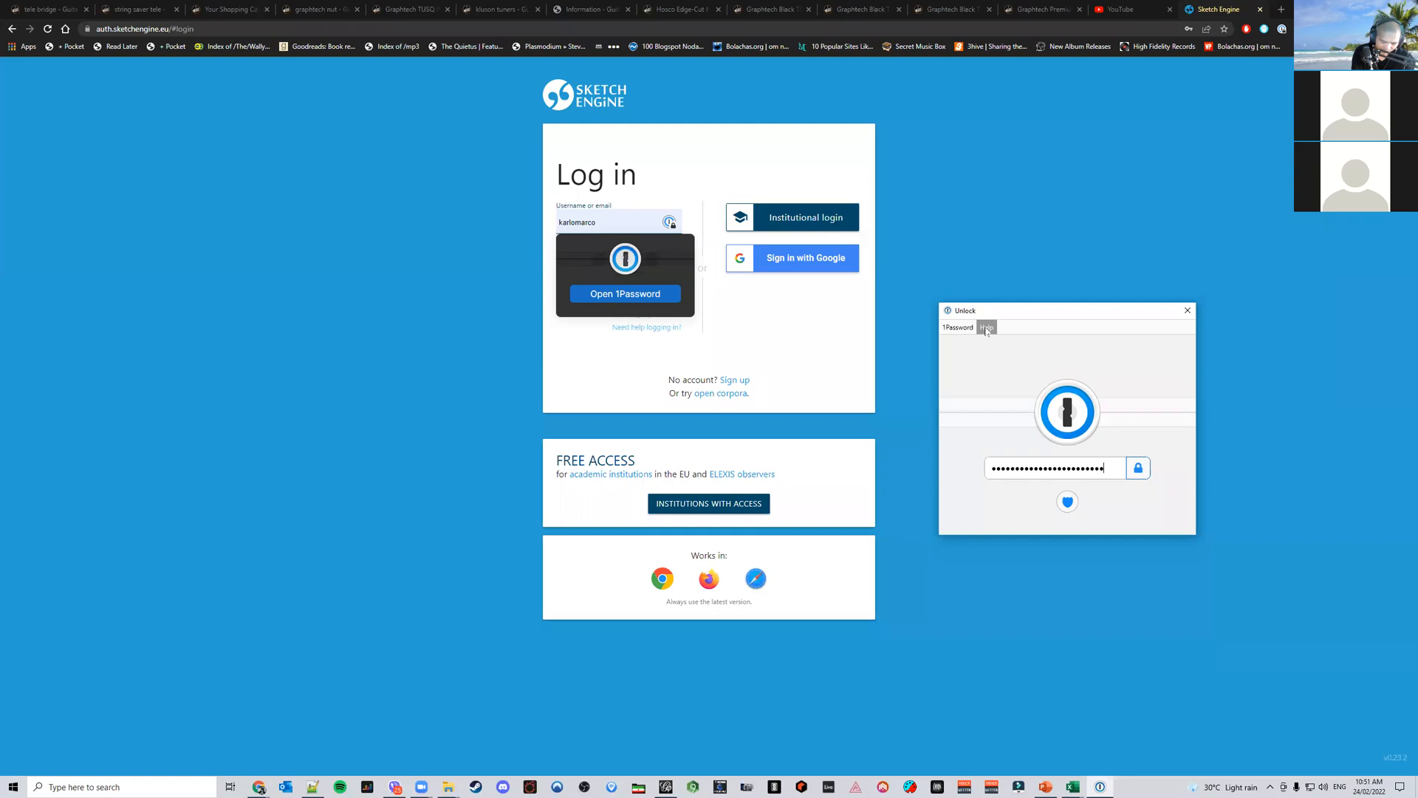
key(Return)
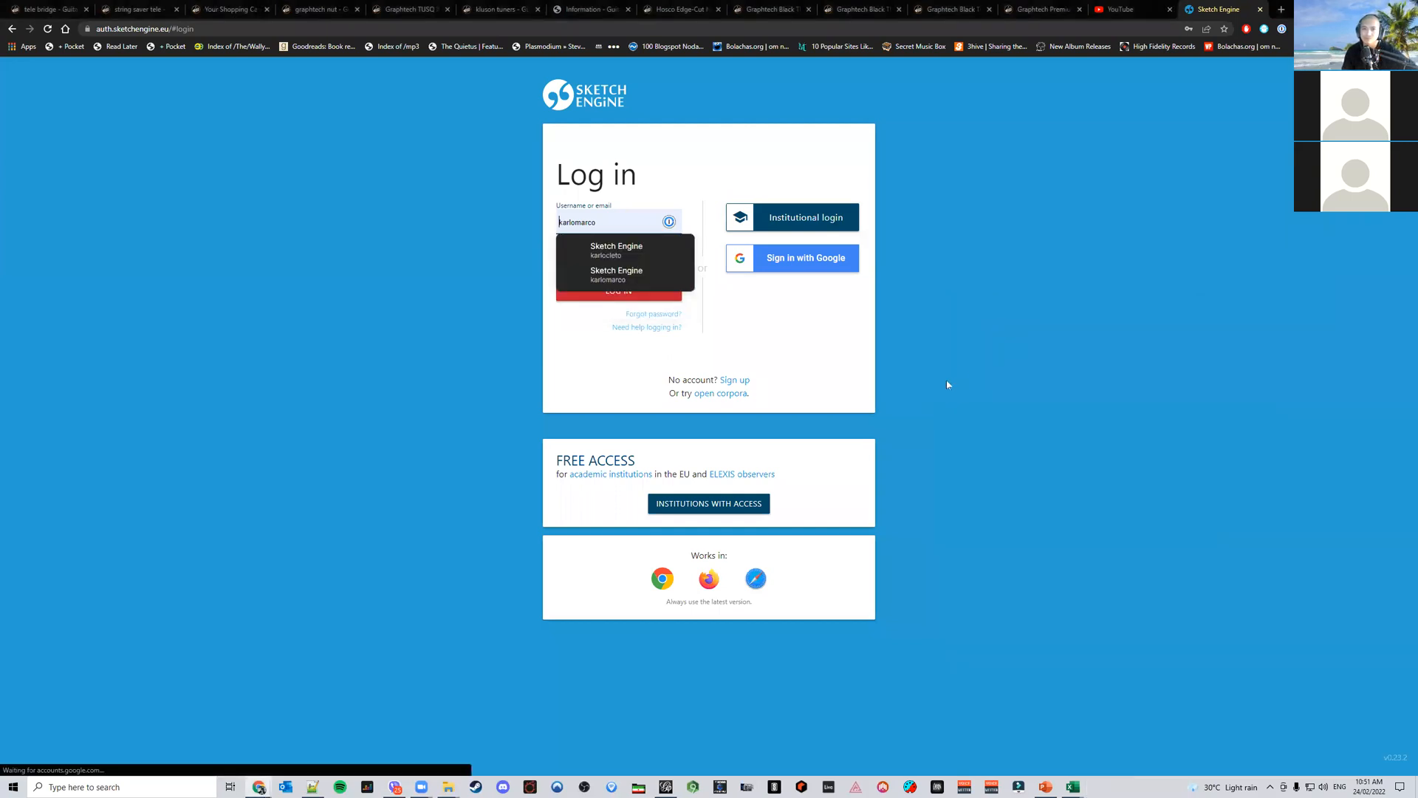
click(649, 251)
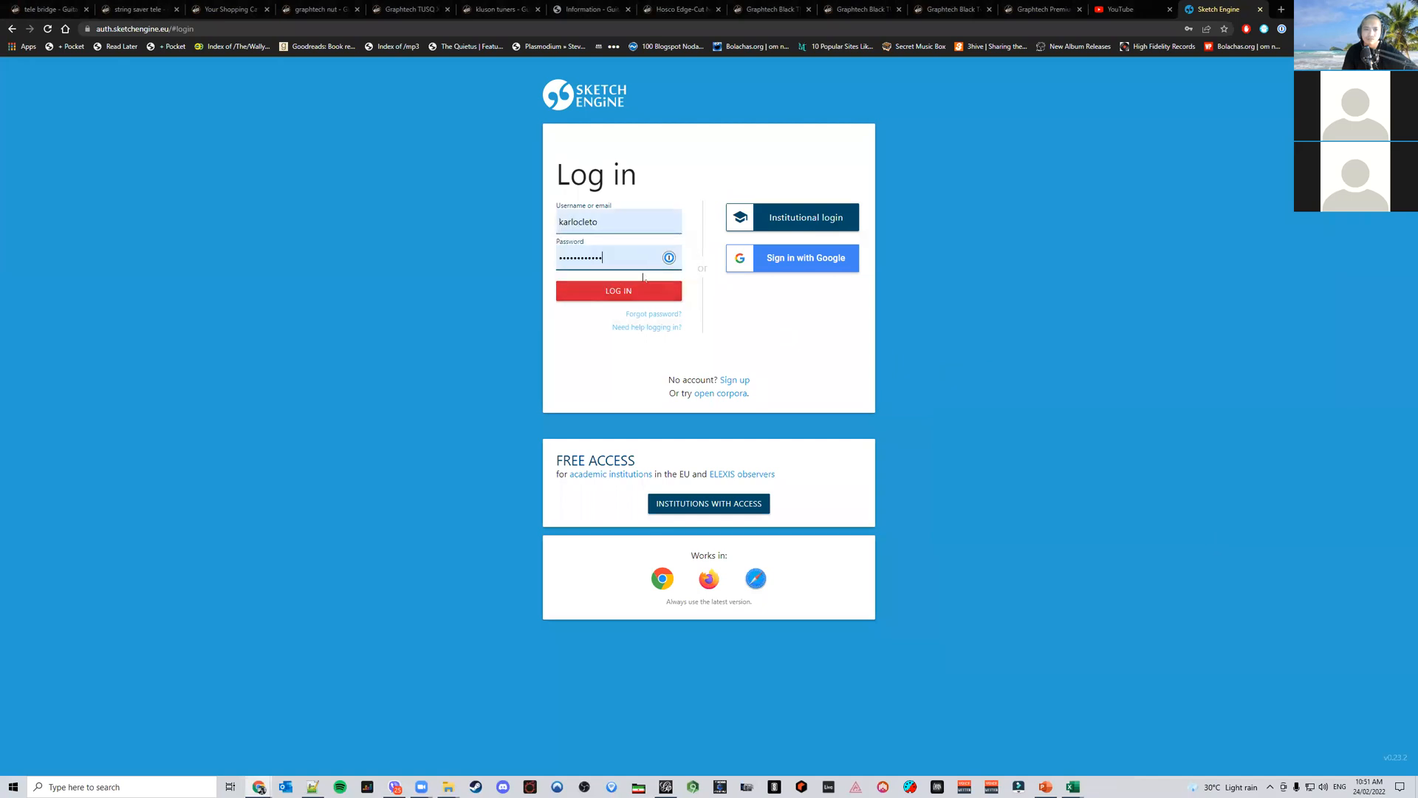
click(644, 292)
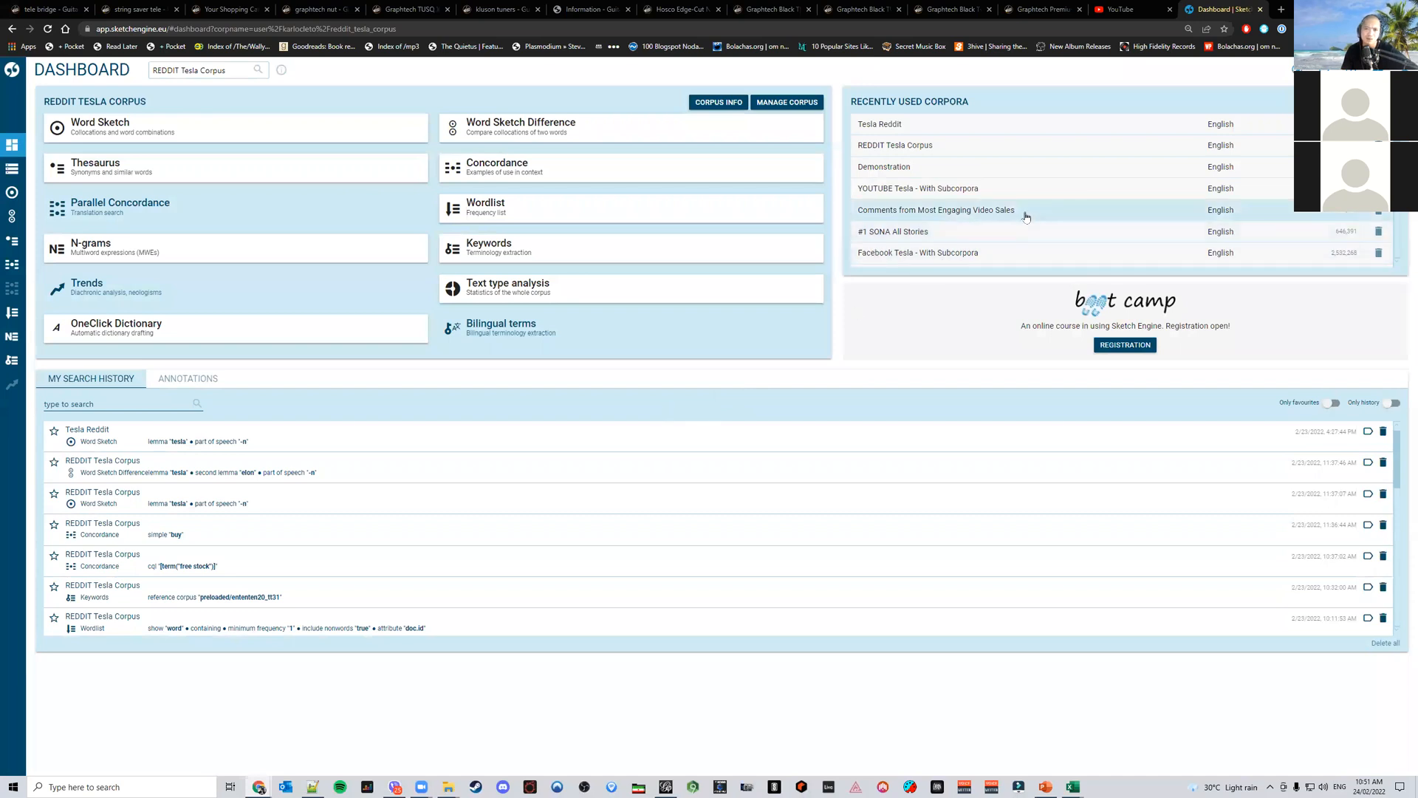
Switch to the Facebook Tesla - With Subcorpora corpus and open the Word Sketch Difference tool
click(959, 253)
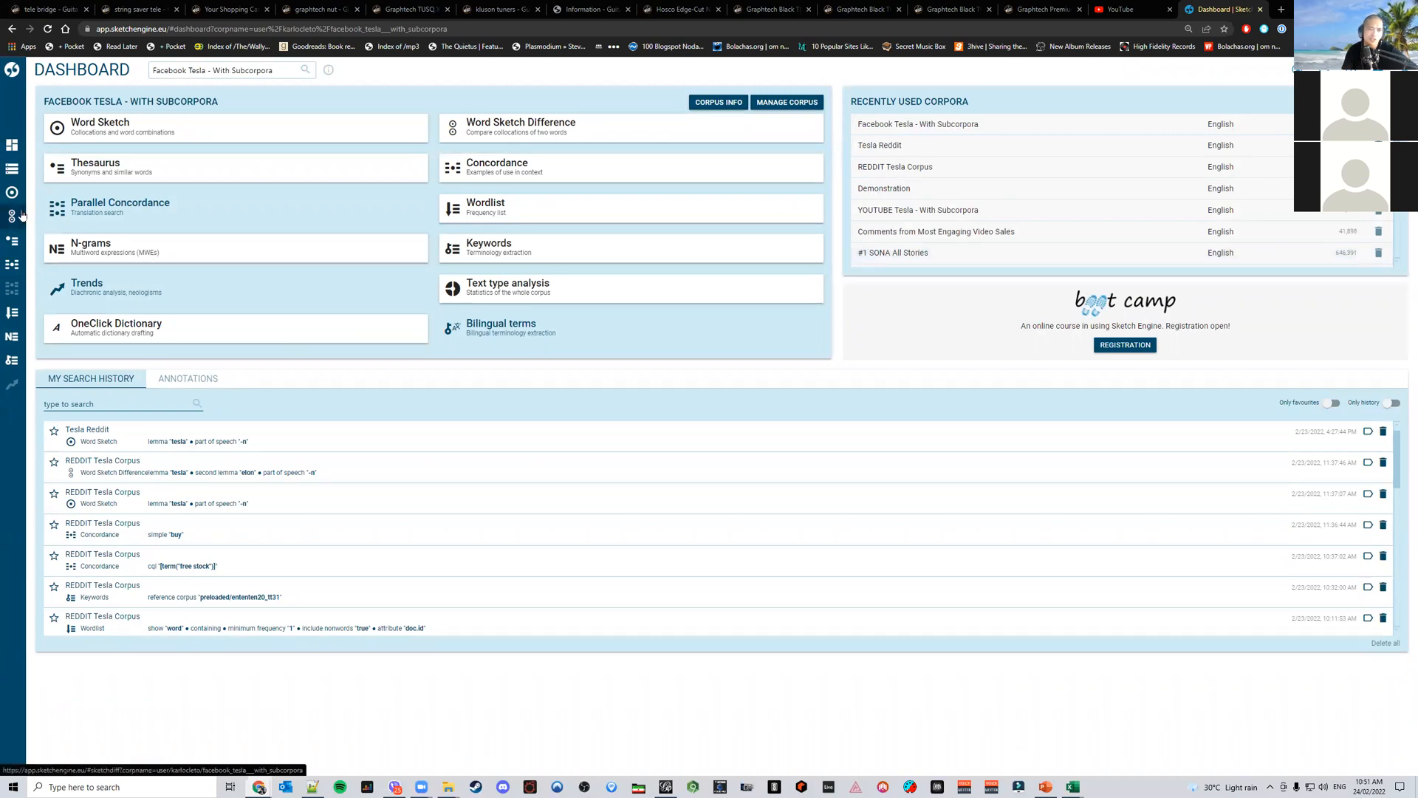
mouse_move(23, 215)
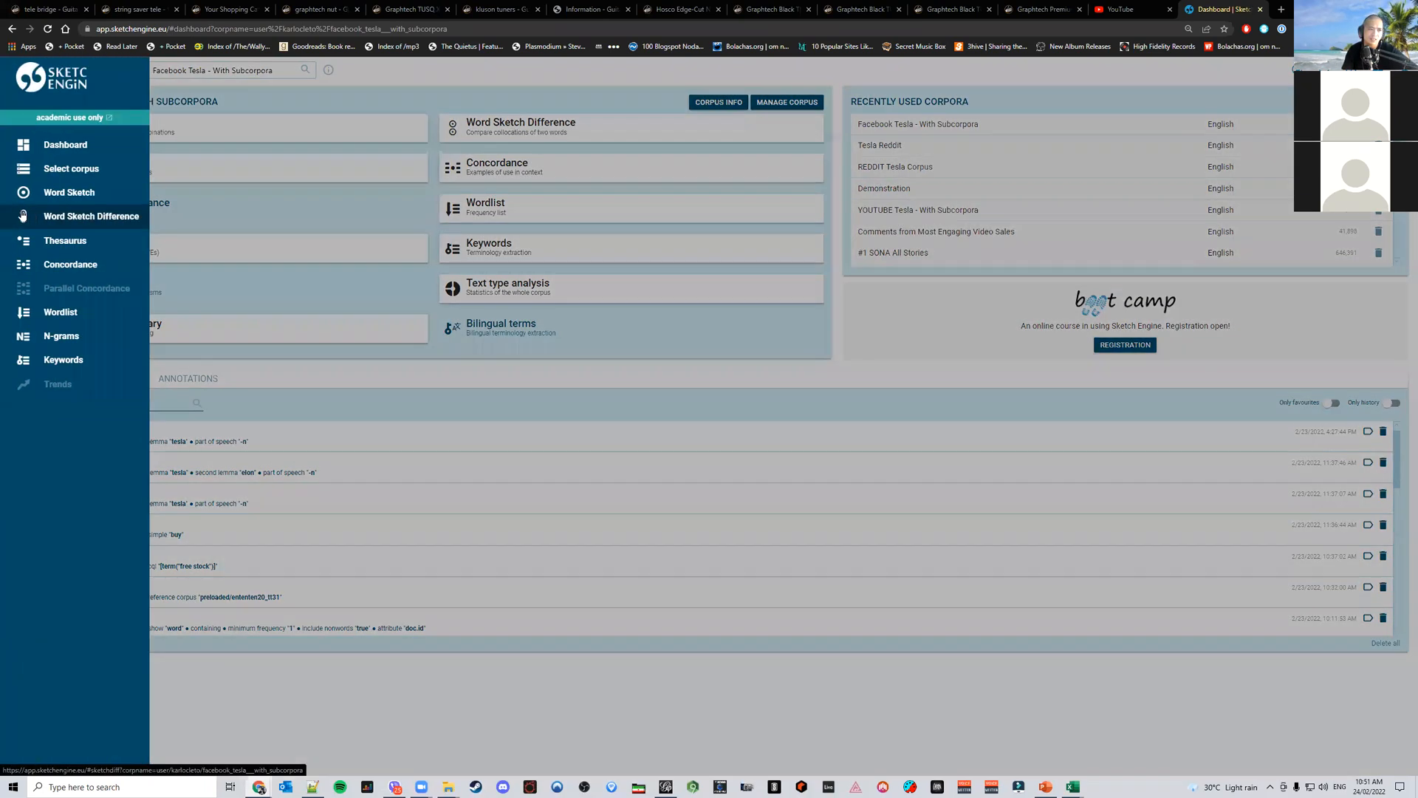
click(58, 266)
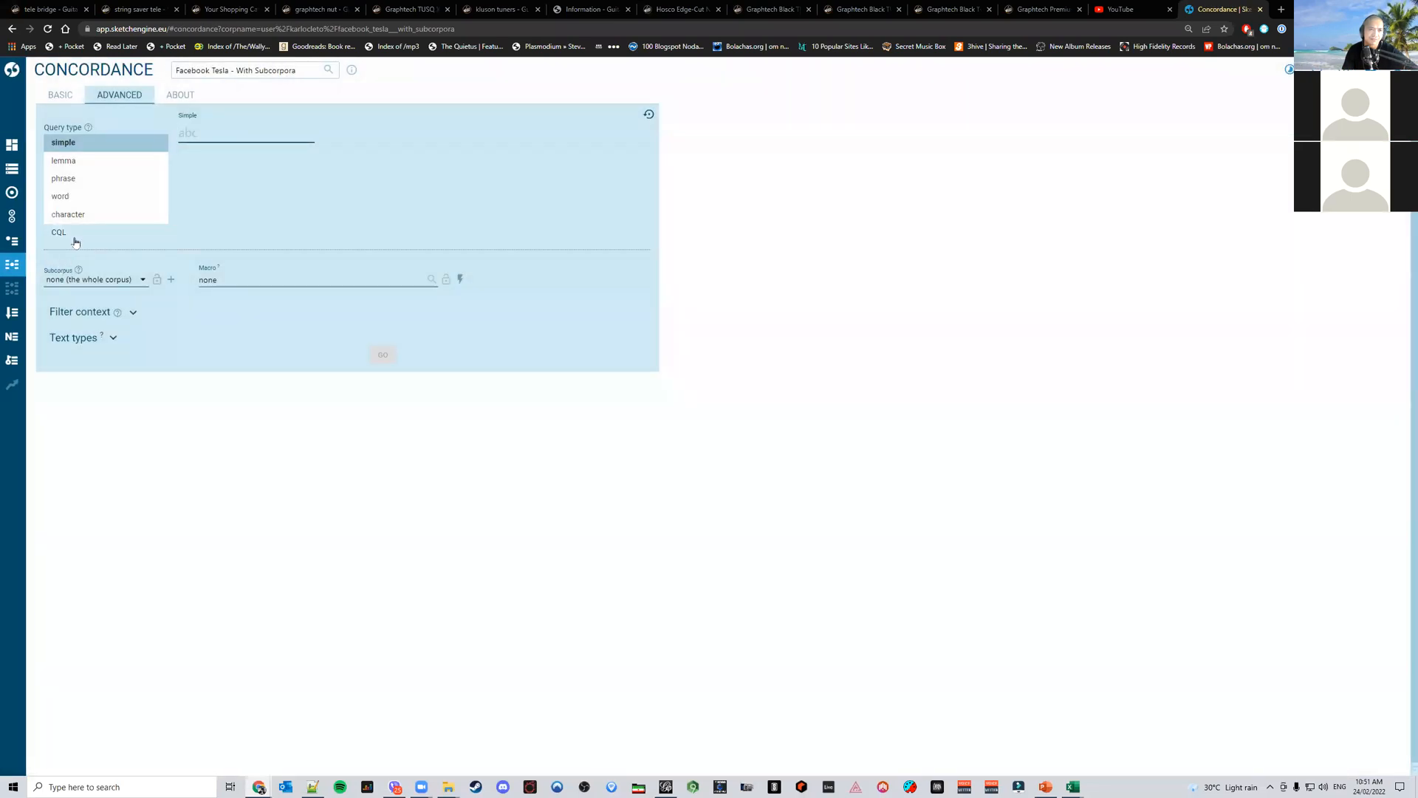
click(53, 96)
click(101, 102)
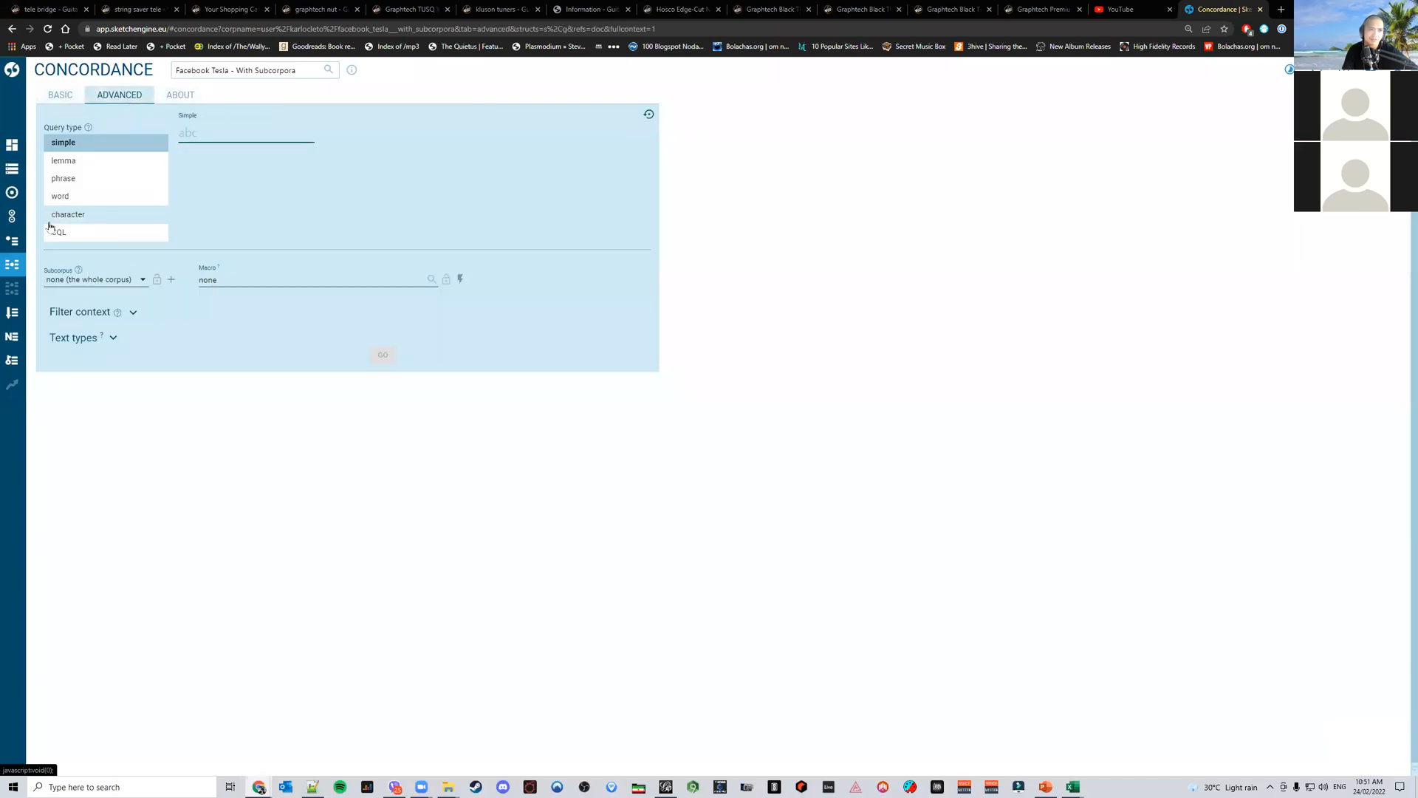
click(12, 216)
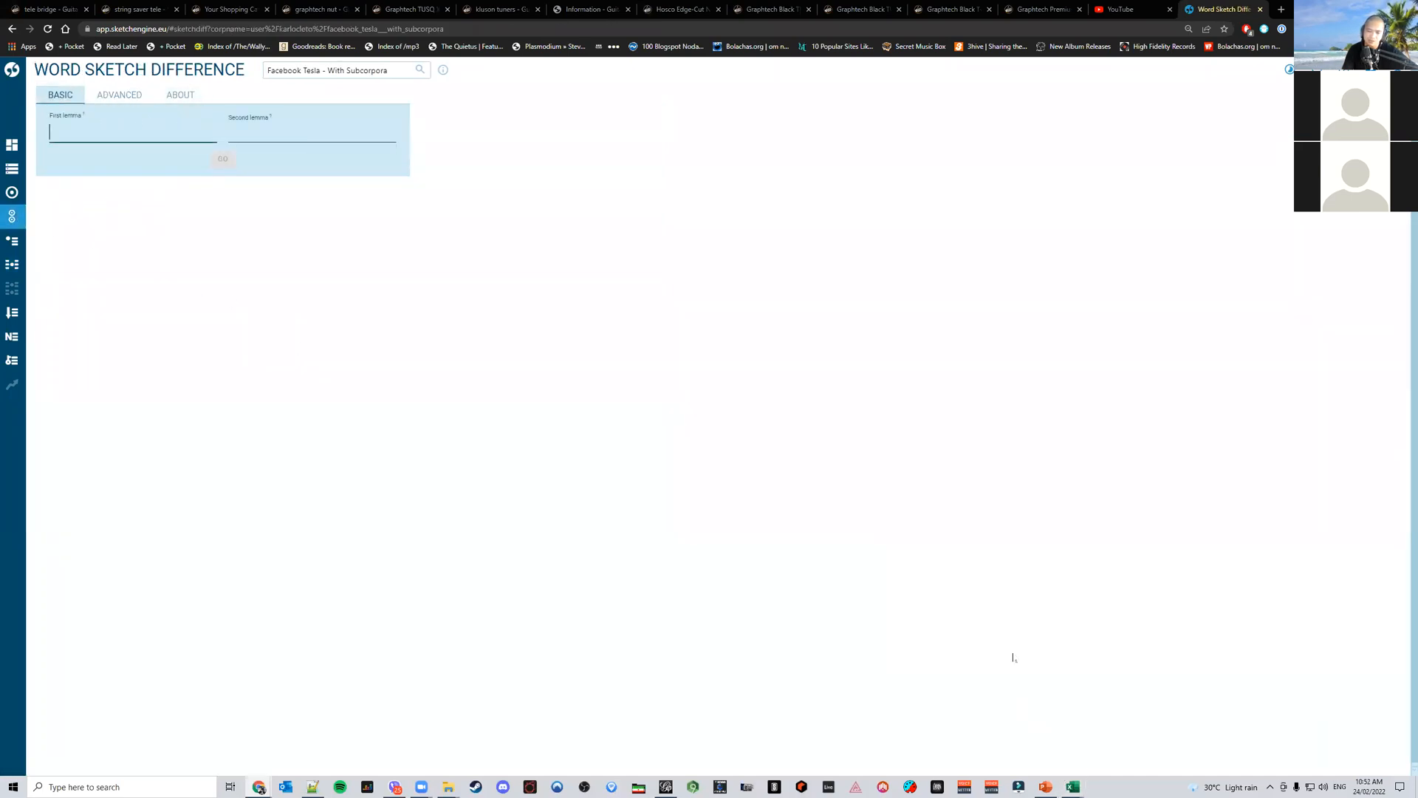
Enter tesla as the first lemma in Word Sketch Difference and select the second lemma field
text(tesla)
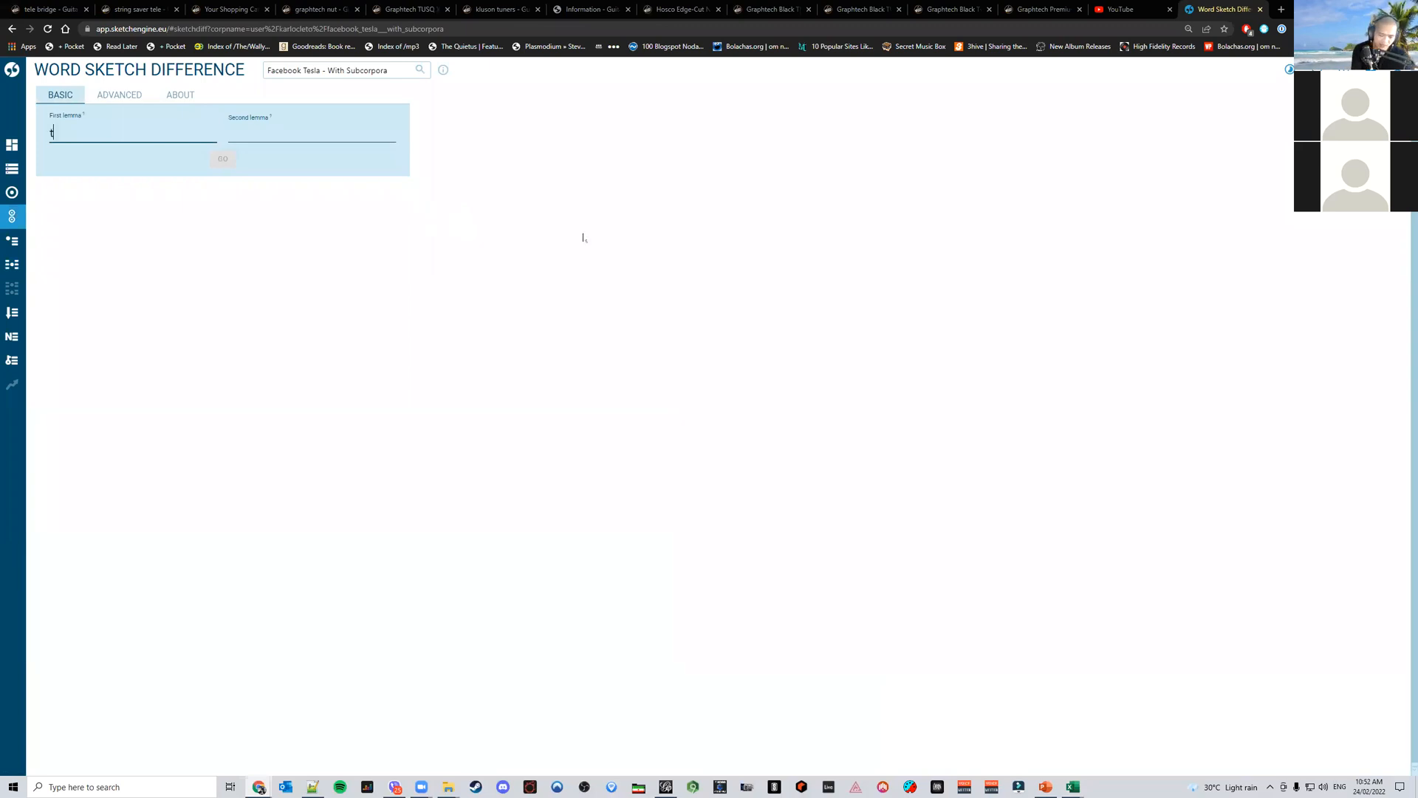
click(356, 134)
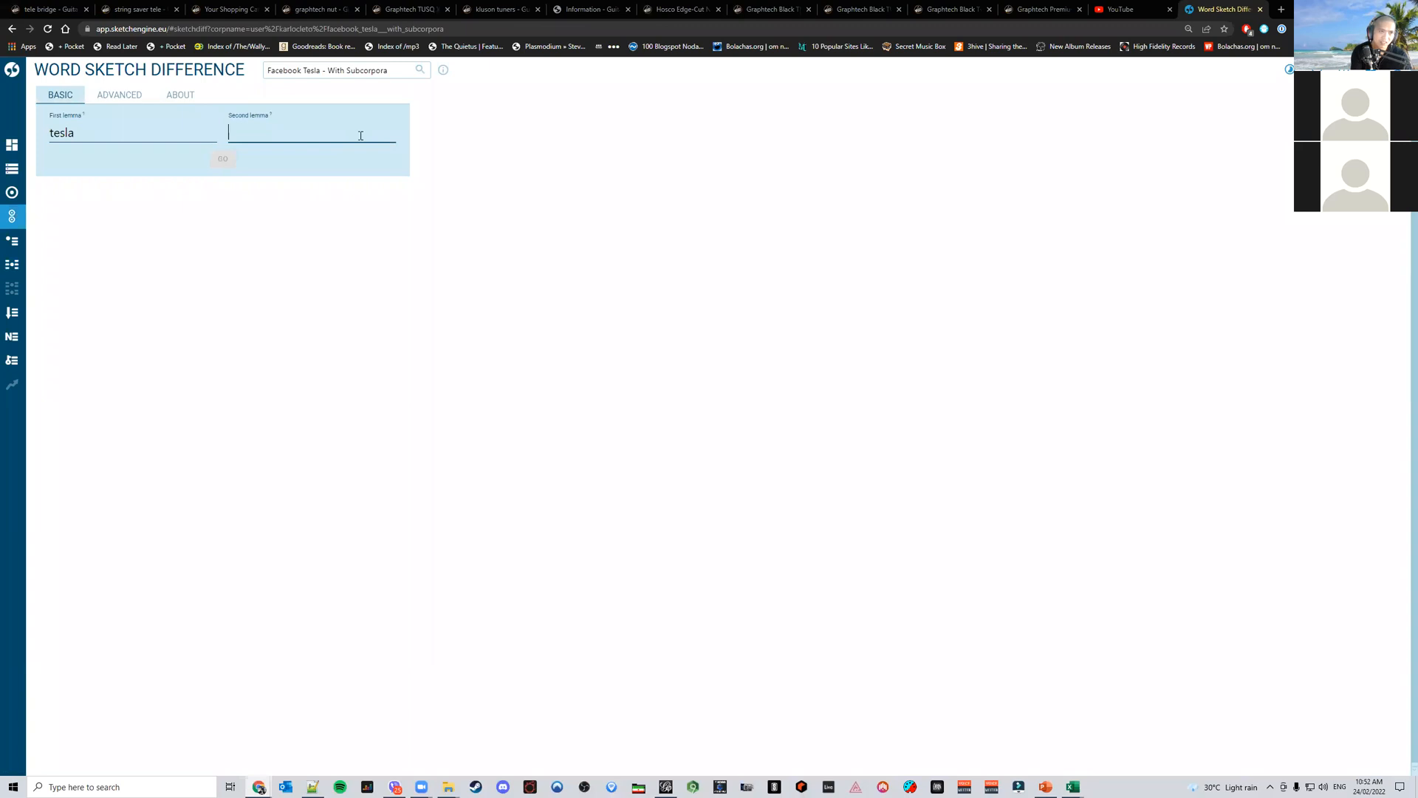
click(357, 124)
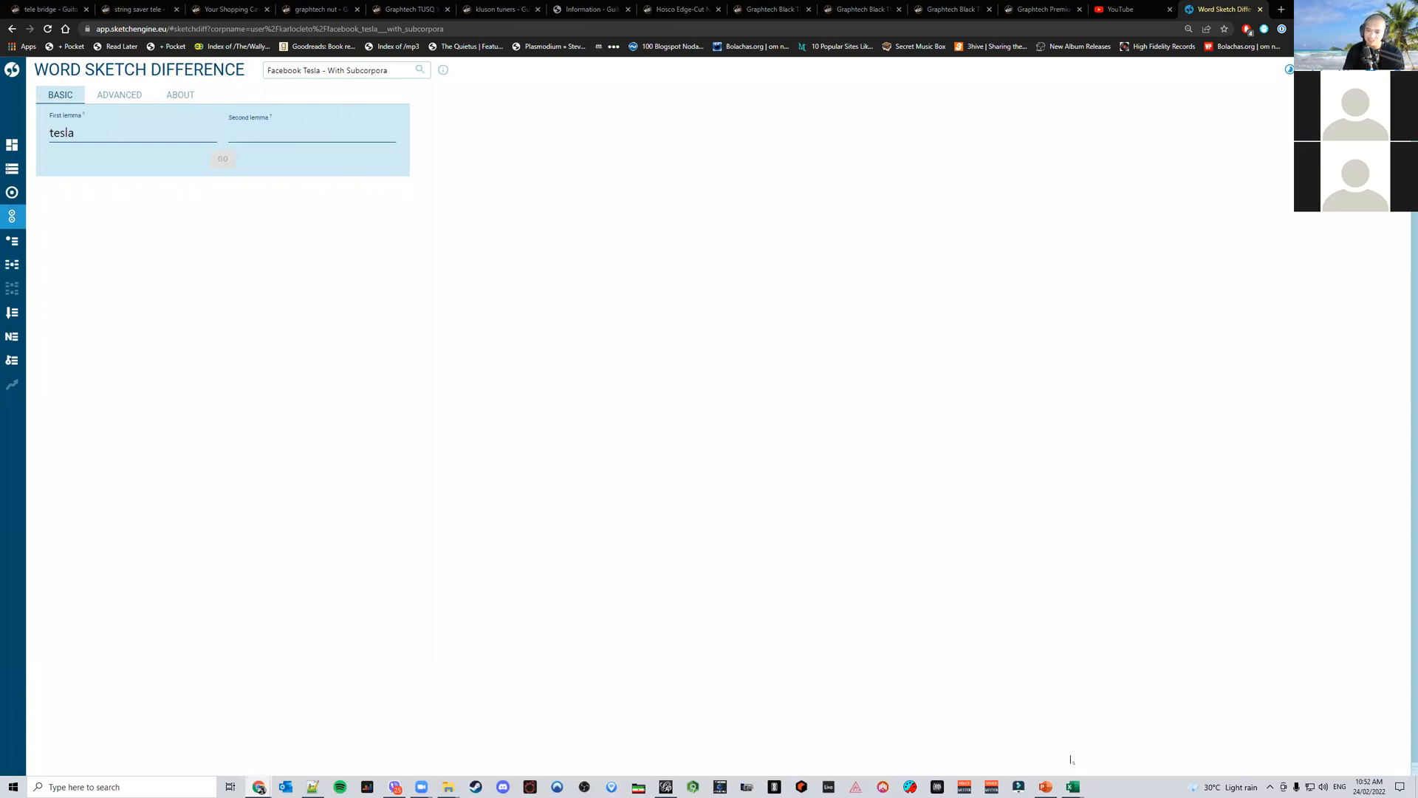
Switch to the PowerPoint report to review the word-pair sunburst slide, then return to the browser
click(1045, 787)
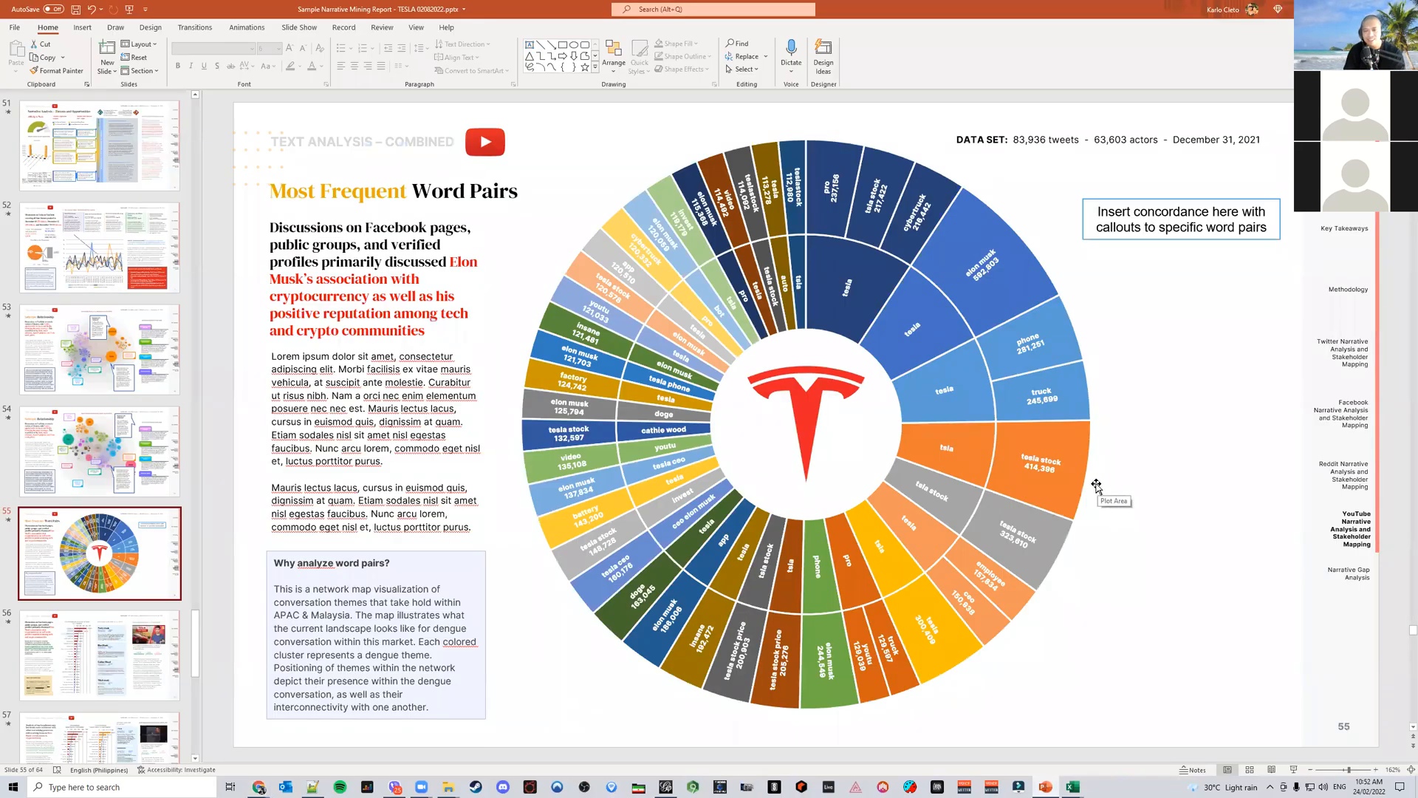
mouse_move(1043, 464)
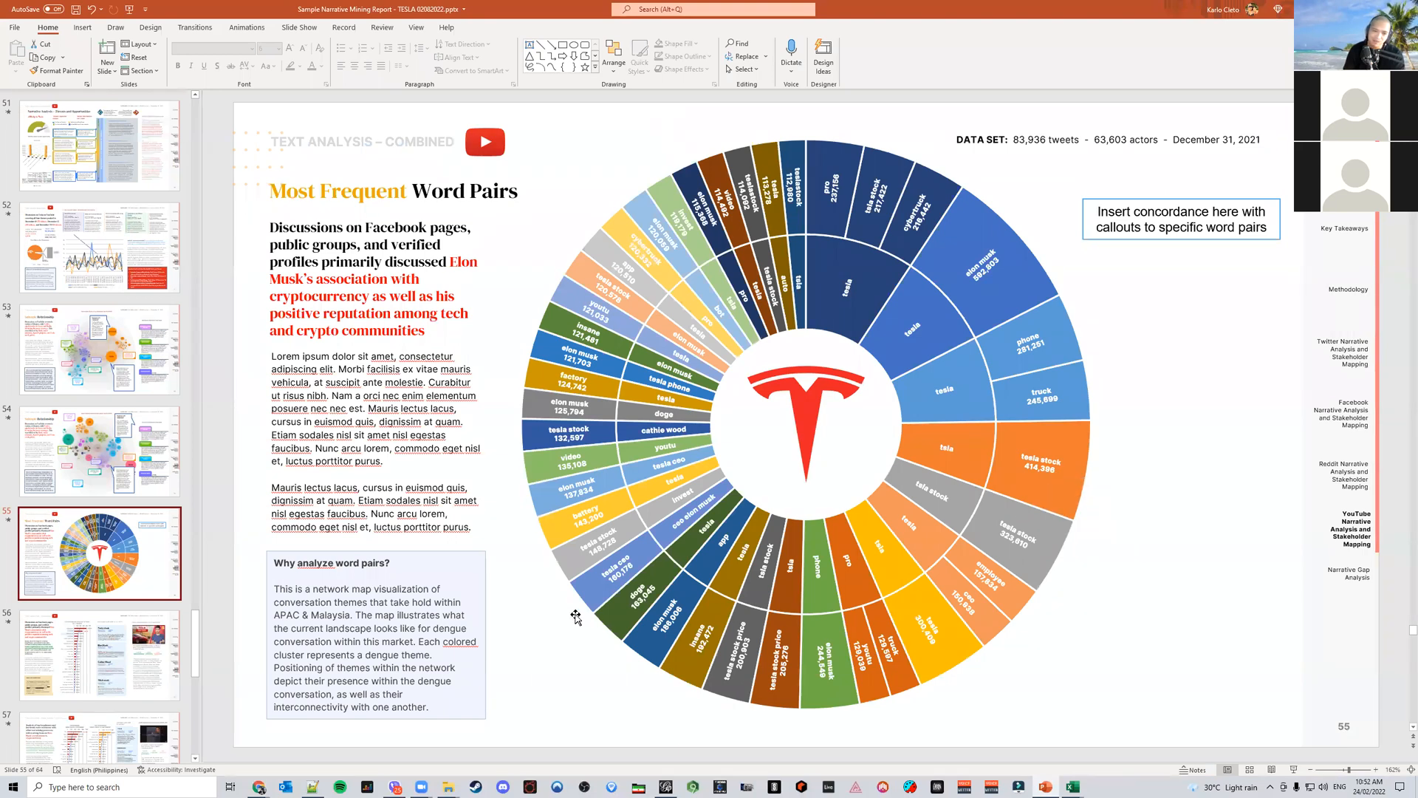
mouse_move(609, 622)
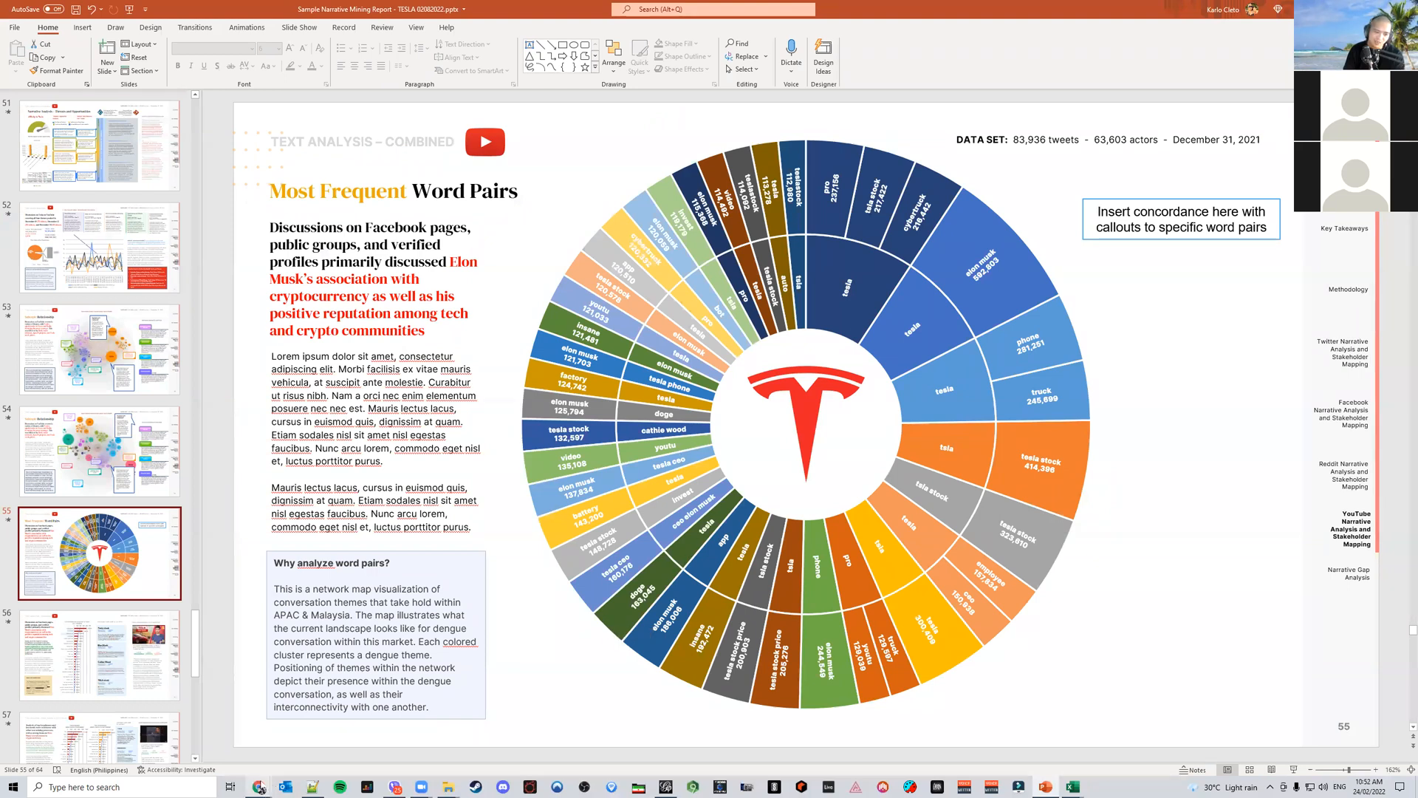
mouse_move(260, 789)
click(312, 742)
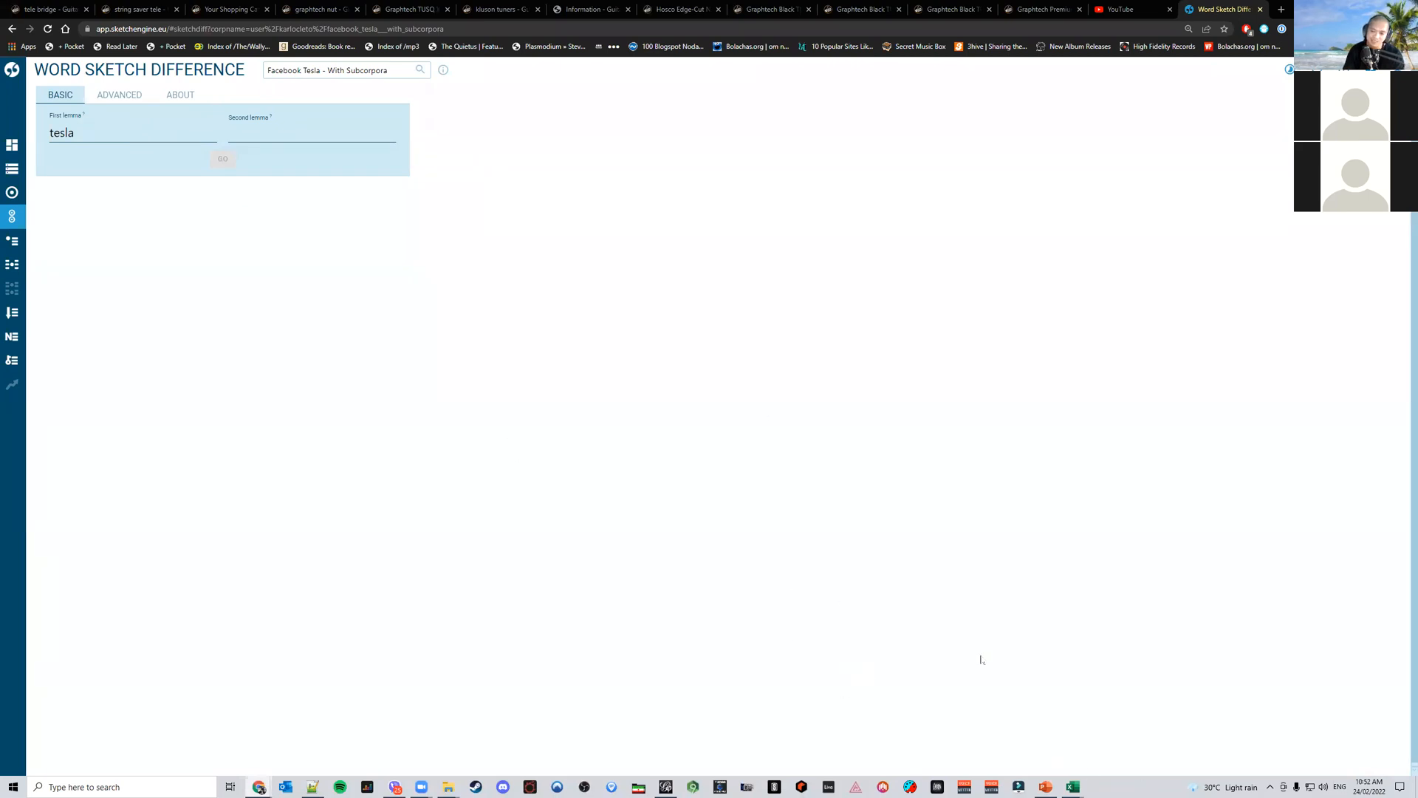
Switch to Excel and look over the Tesla Sales Facebook Corpus and the sample semantic network workbook's sunburst chart
mouse_move(1072, 787)
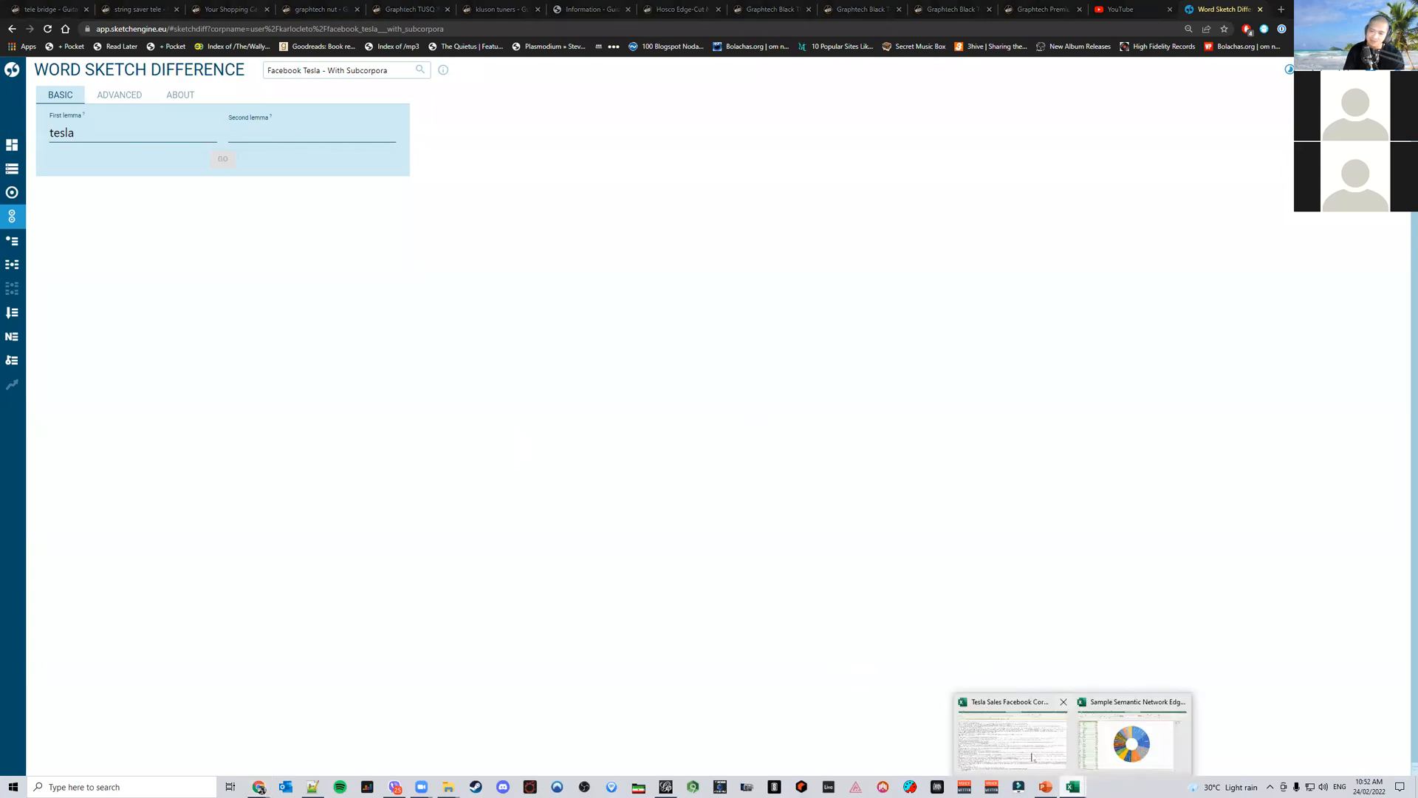
click(1033, 757)
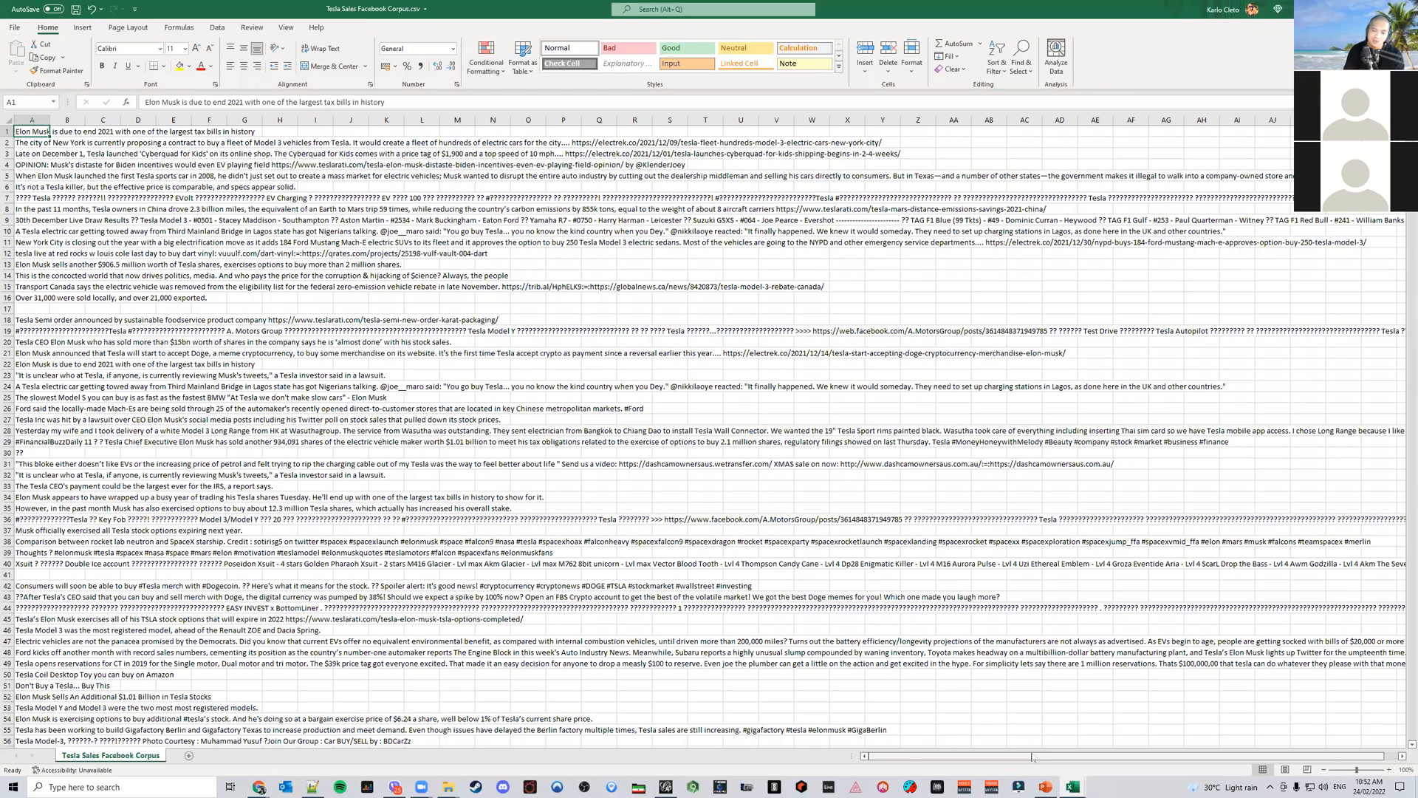
mouse_move(1085, 787)
click(1121, 762)
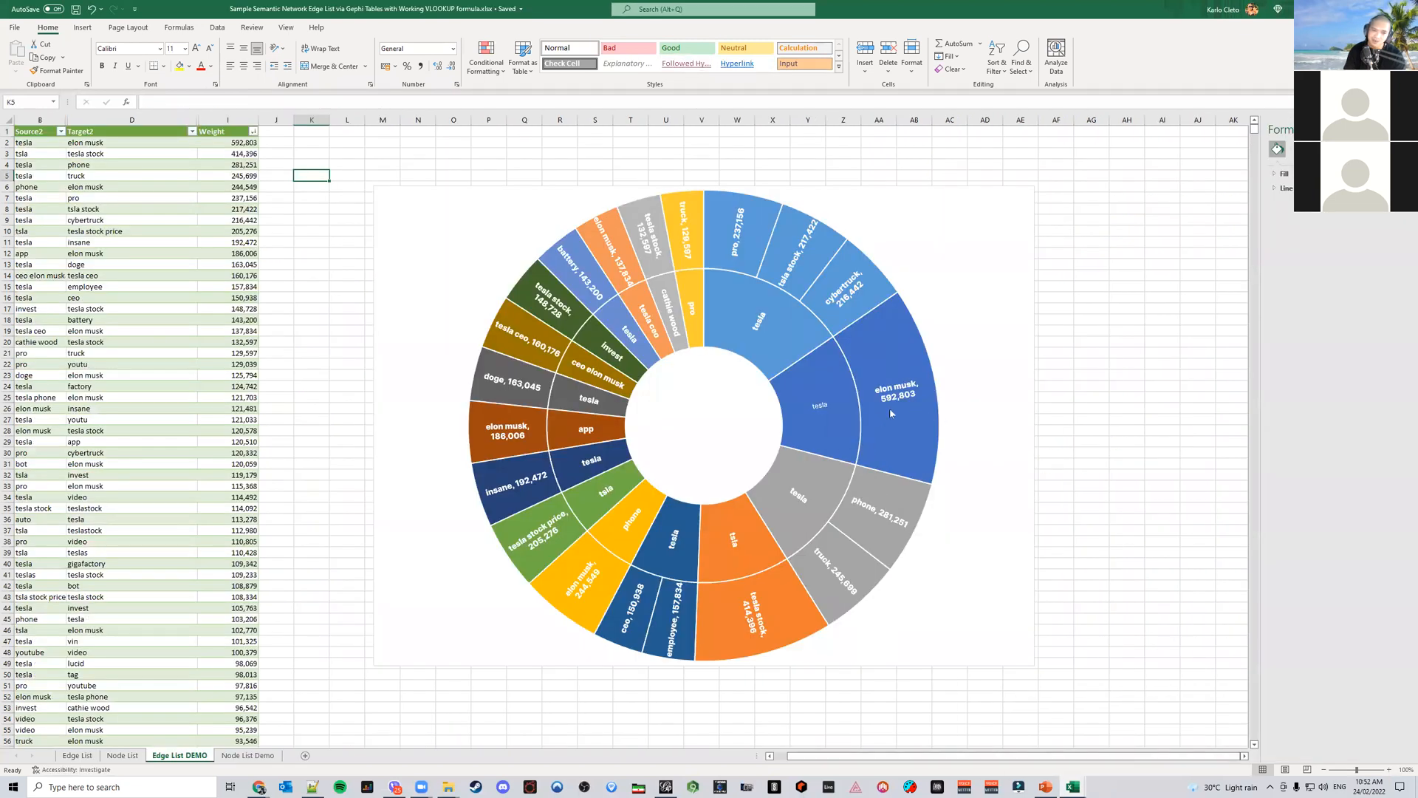
mouse_move(916, 507)
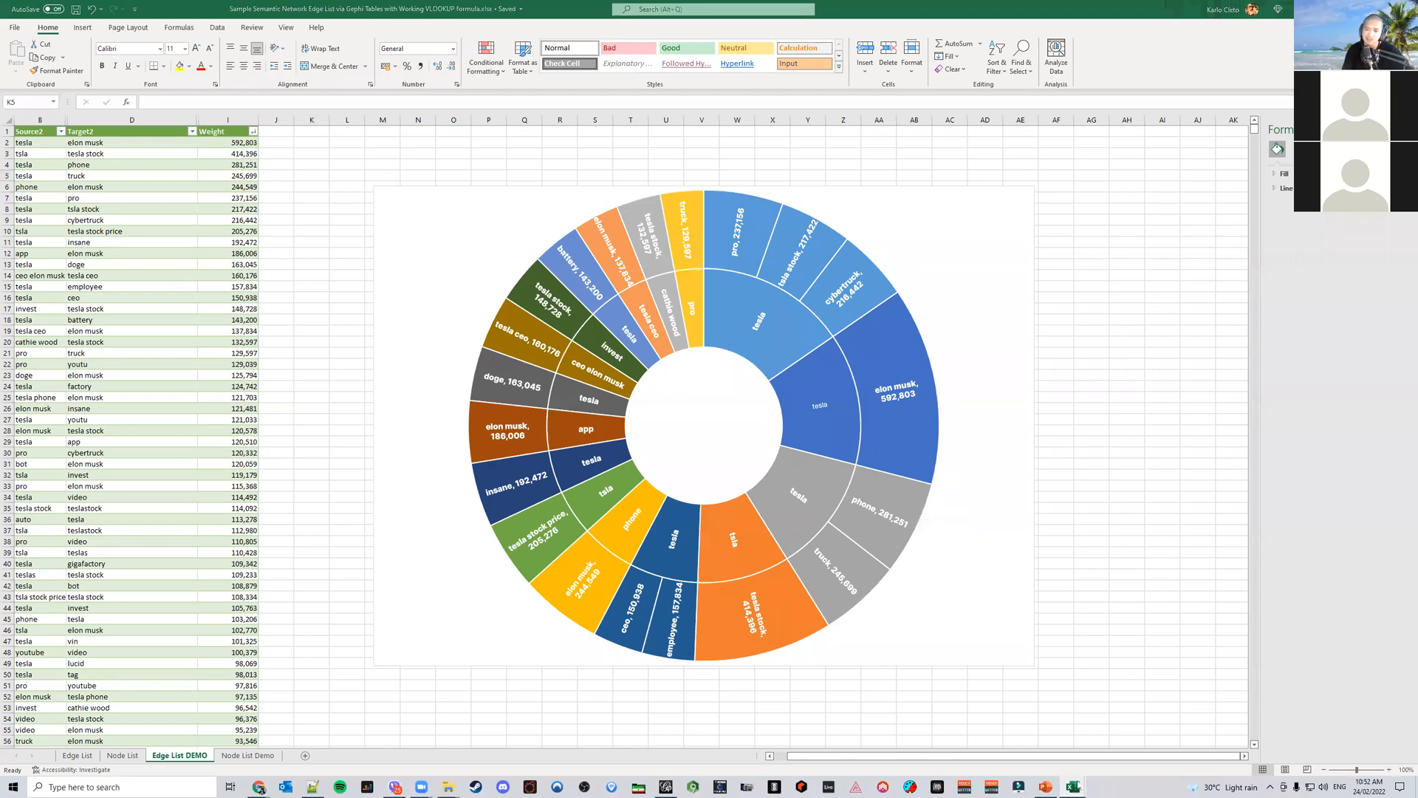
mouse_move(1076, 788)
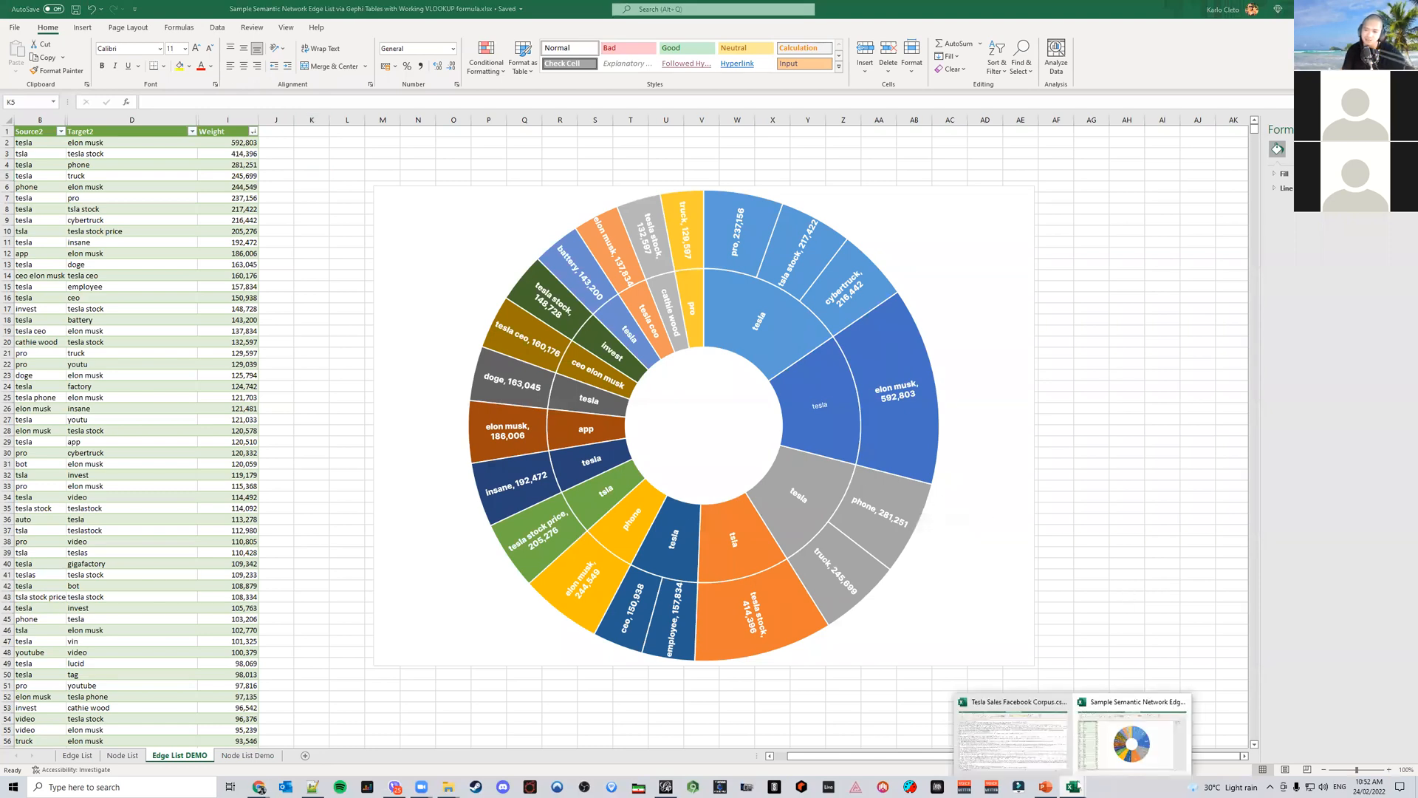
click(1119, 743)
Search the Tesla Sample Listening Report folder for word pair, open the Tesla Reddit Semantic Edge and Node List workbook, and view its node list
click(448, 787)
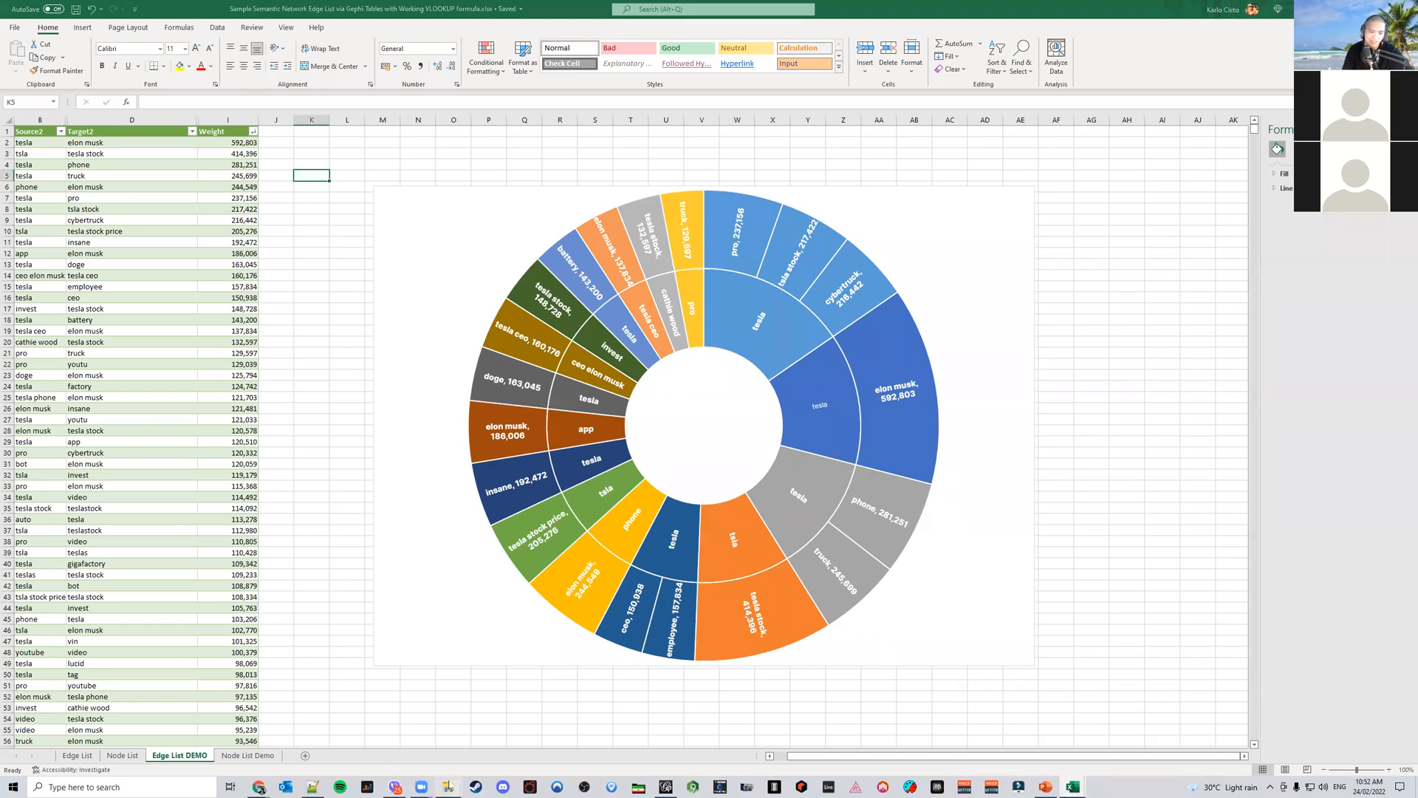
click(477, 737)
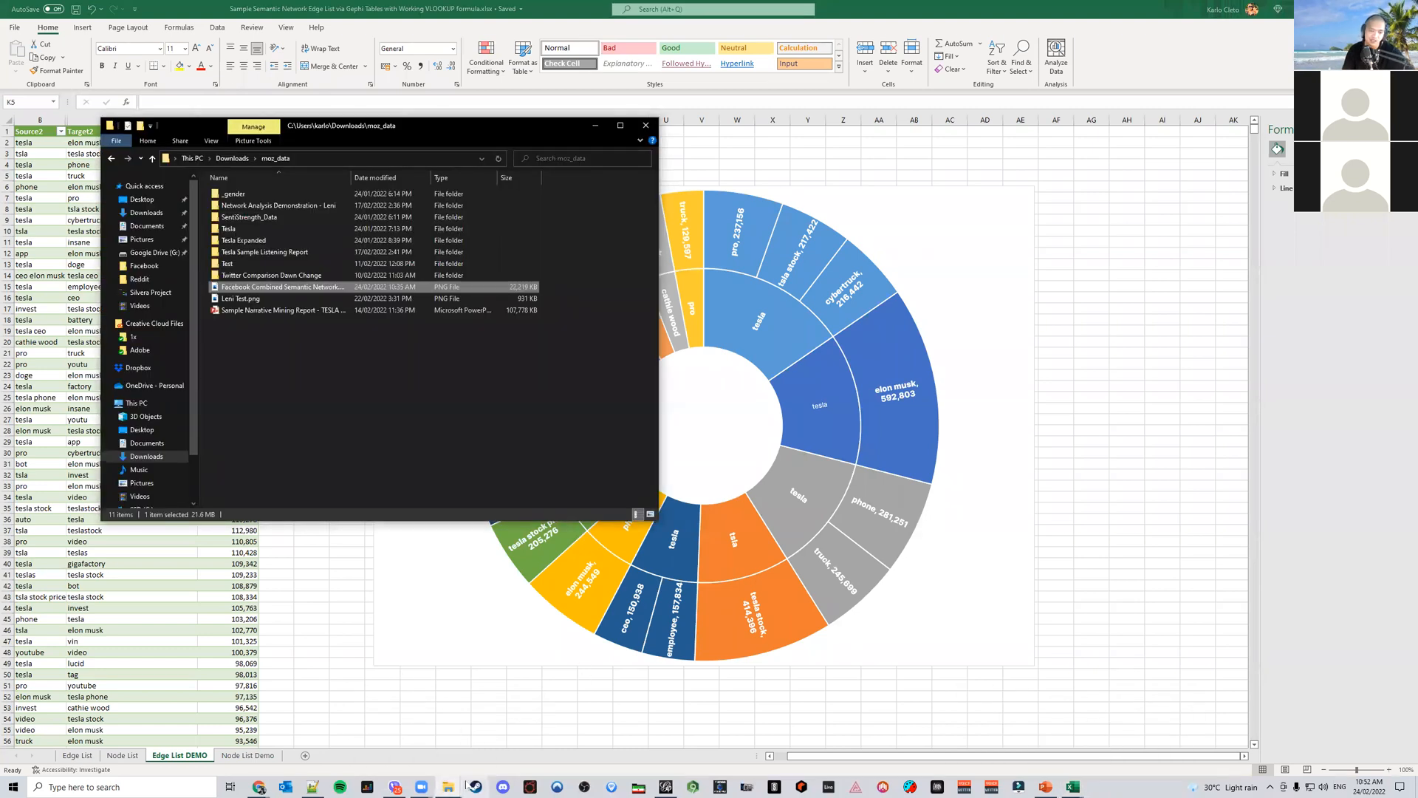
click(449, 787)
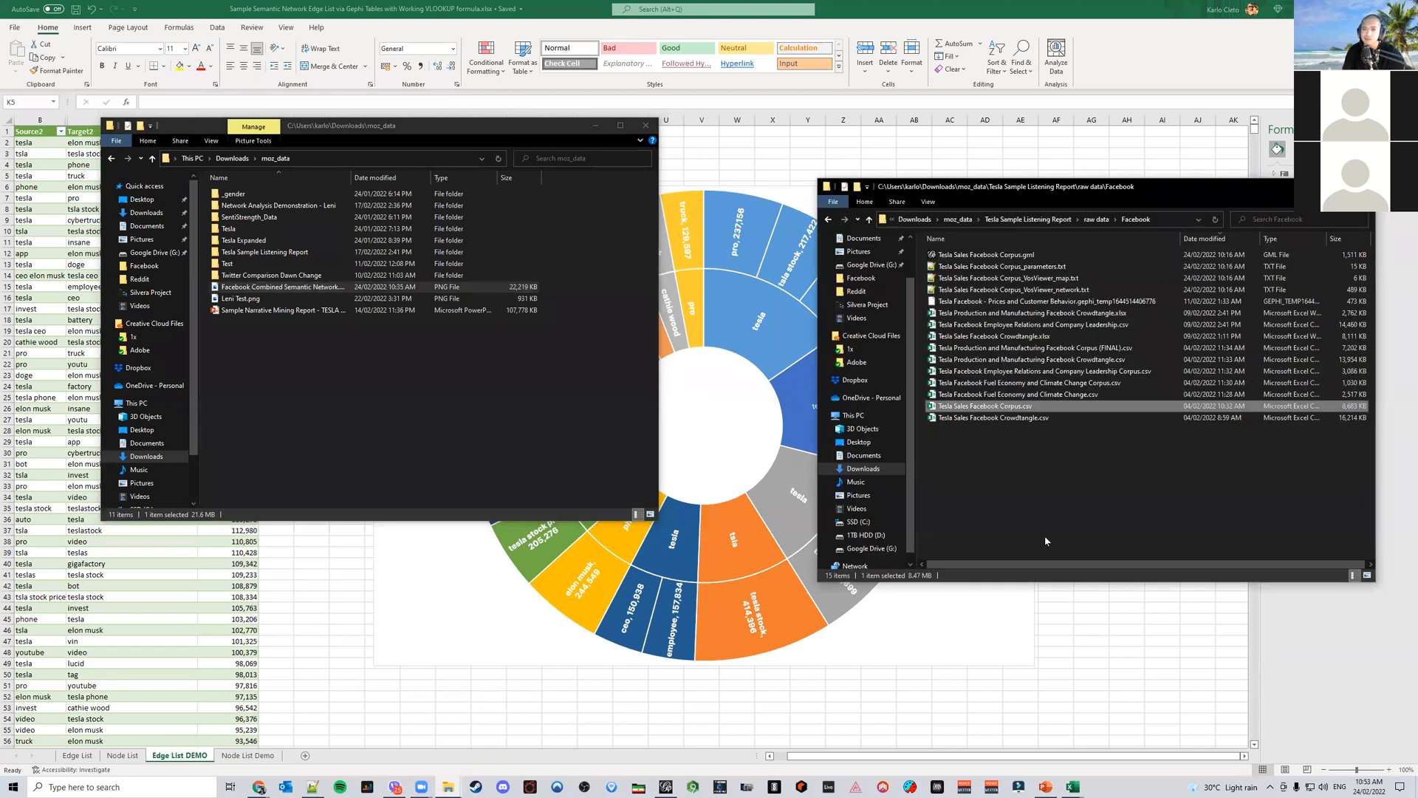
click(1004, 219)
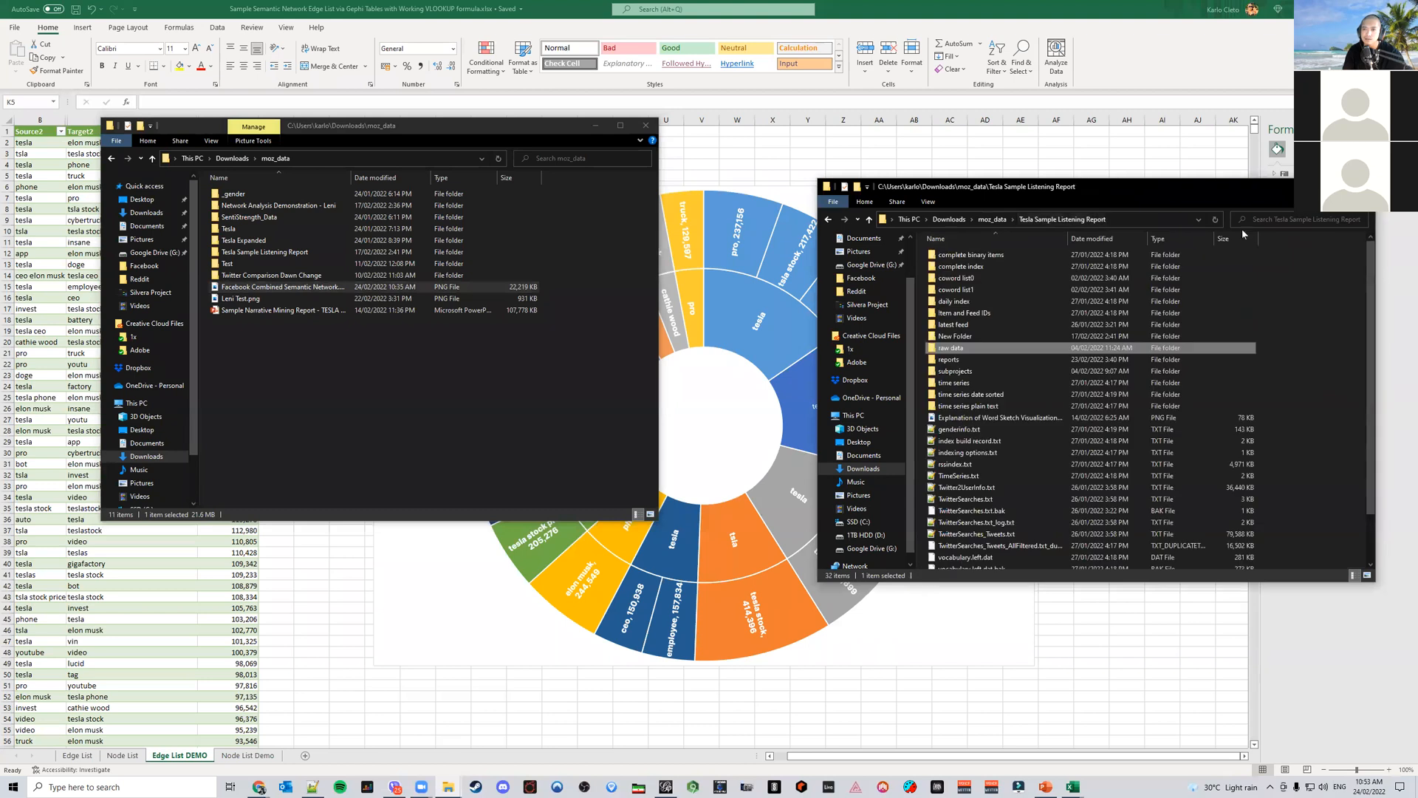
click(1274, 220)
text(word p)
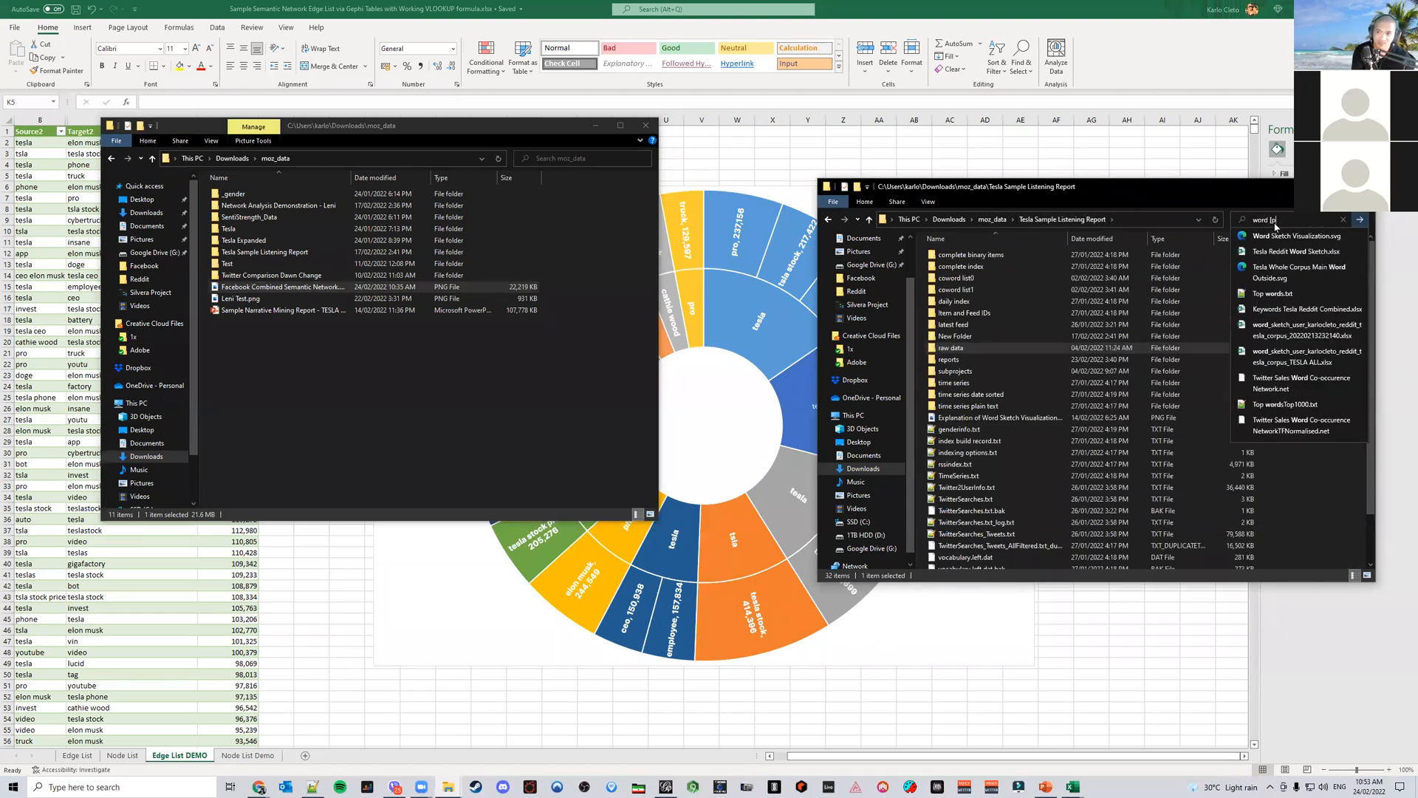
key(BackSpace)
text(pair)
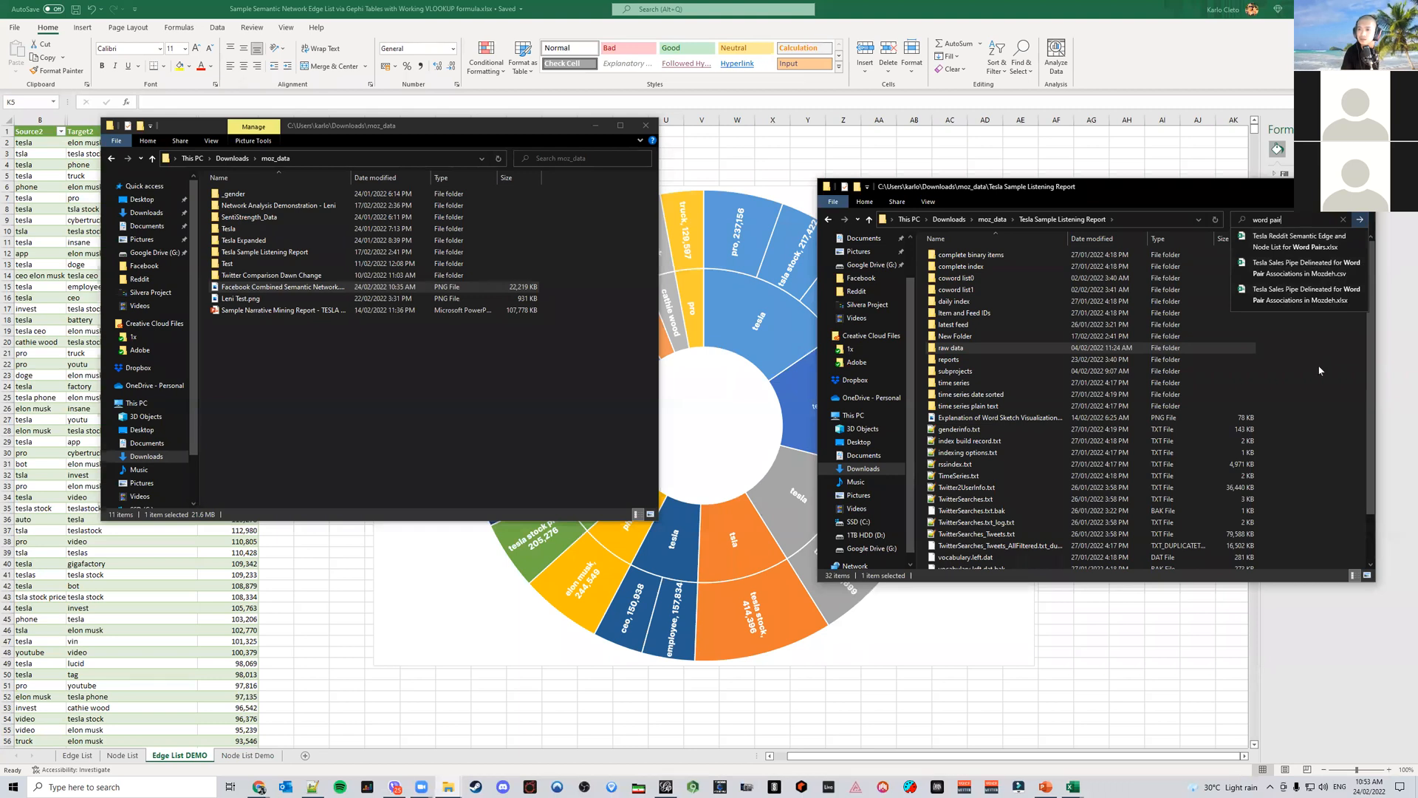
click(1310, 249)
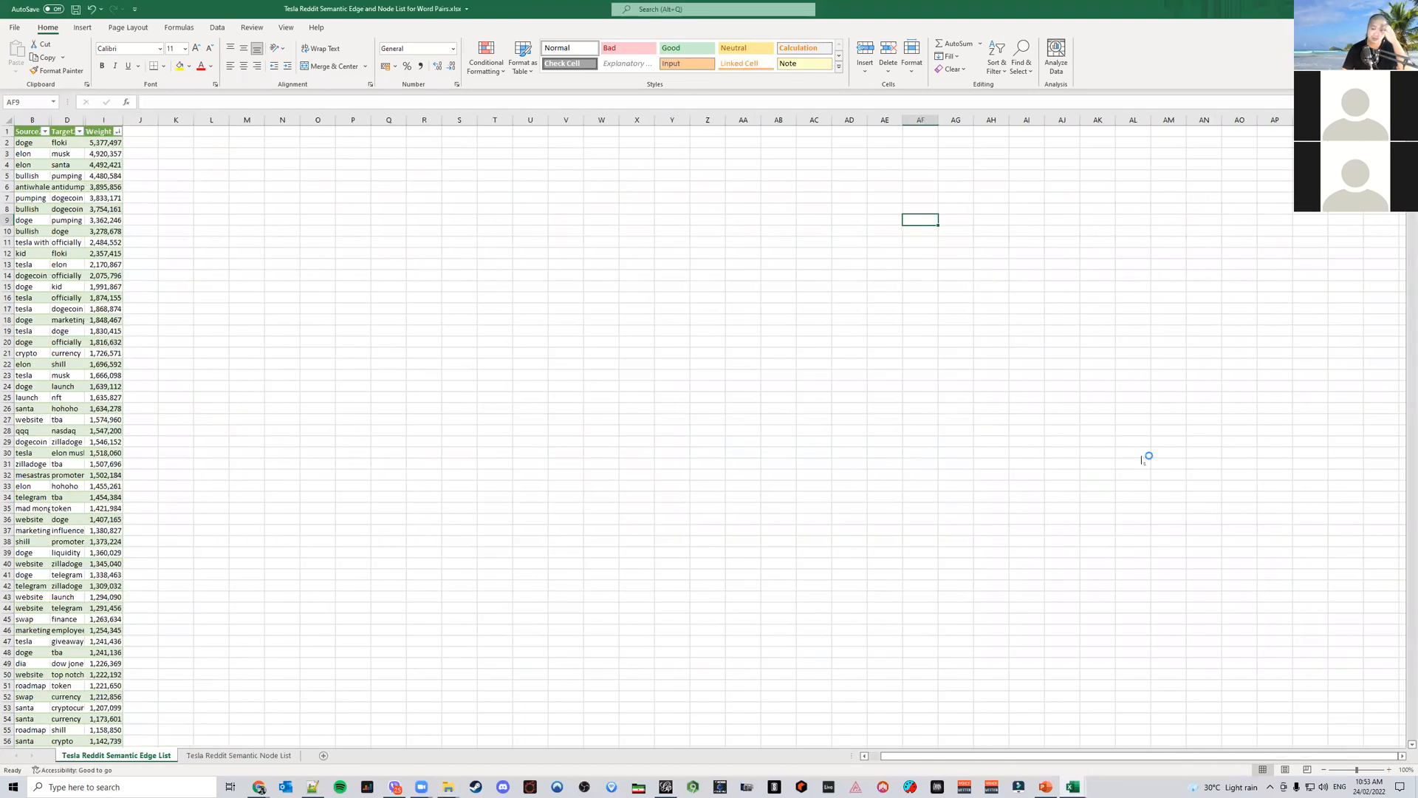
click(257, 759)
scroll(500, 543, up, 13)
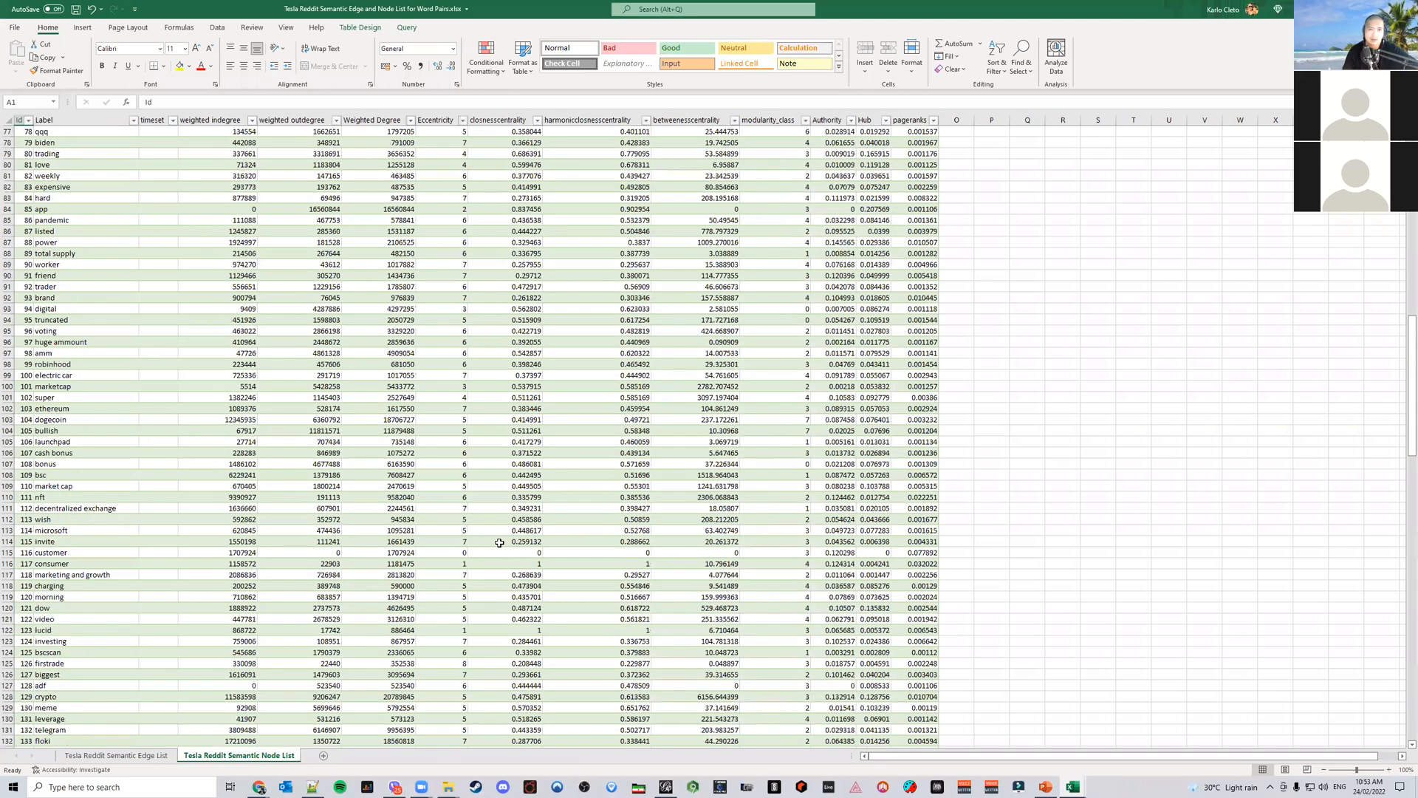
scroll(500, 543, up, 20)
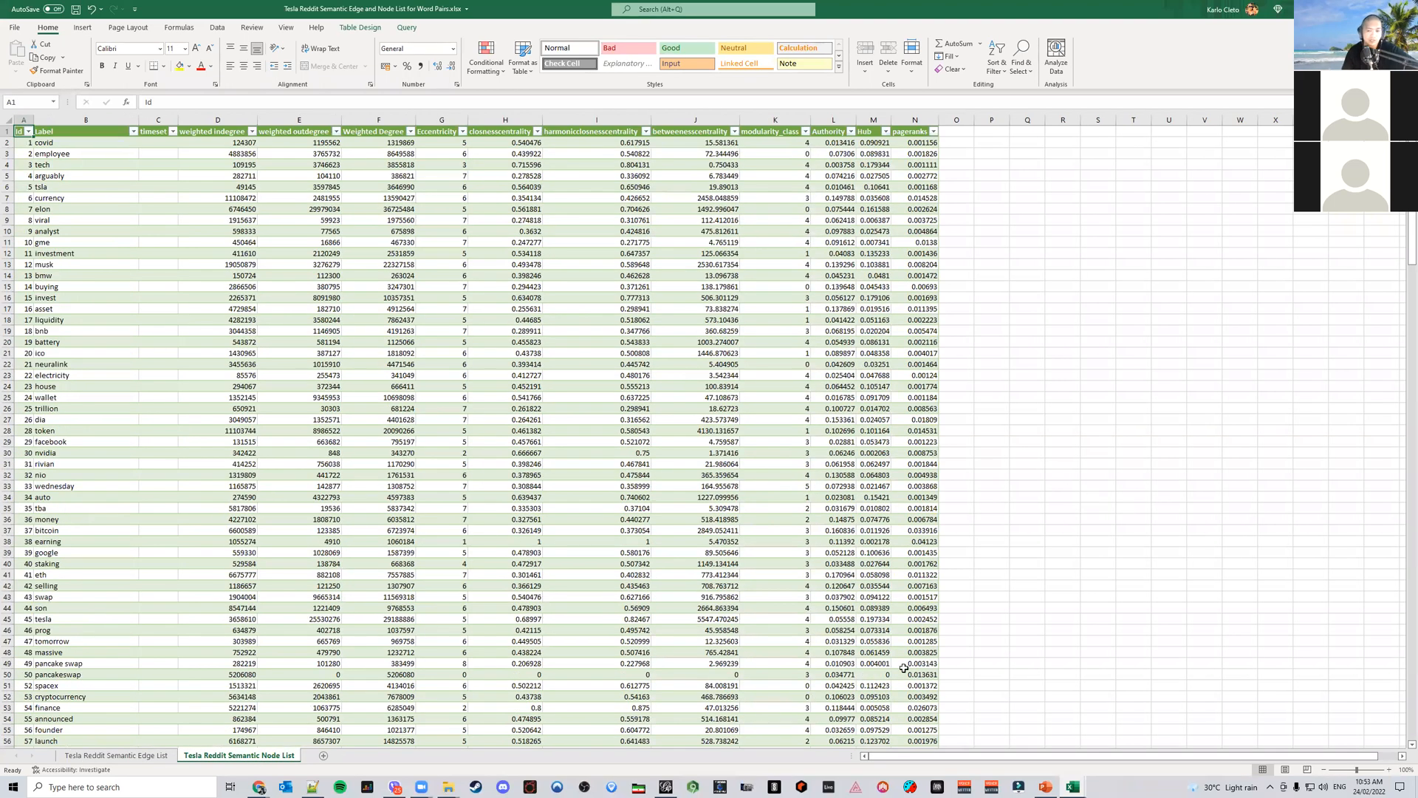
Search the mozc_data folder for word pair, open the Tesla Sales Pipe Delineated CSV to inspect it, and close it
mouse_move(451, 785)
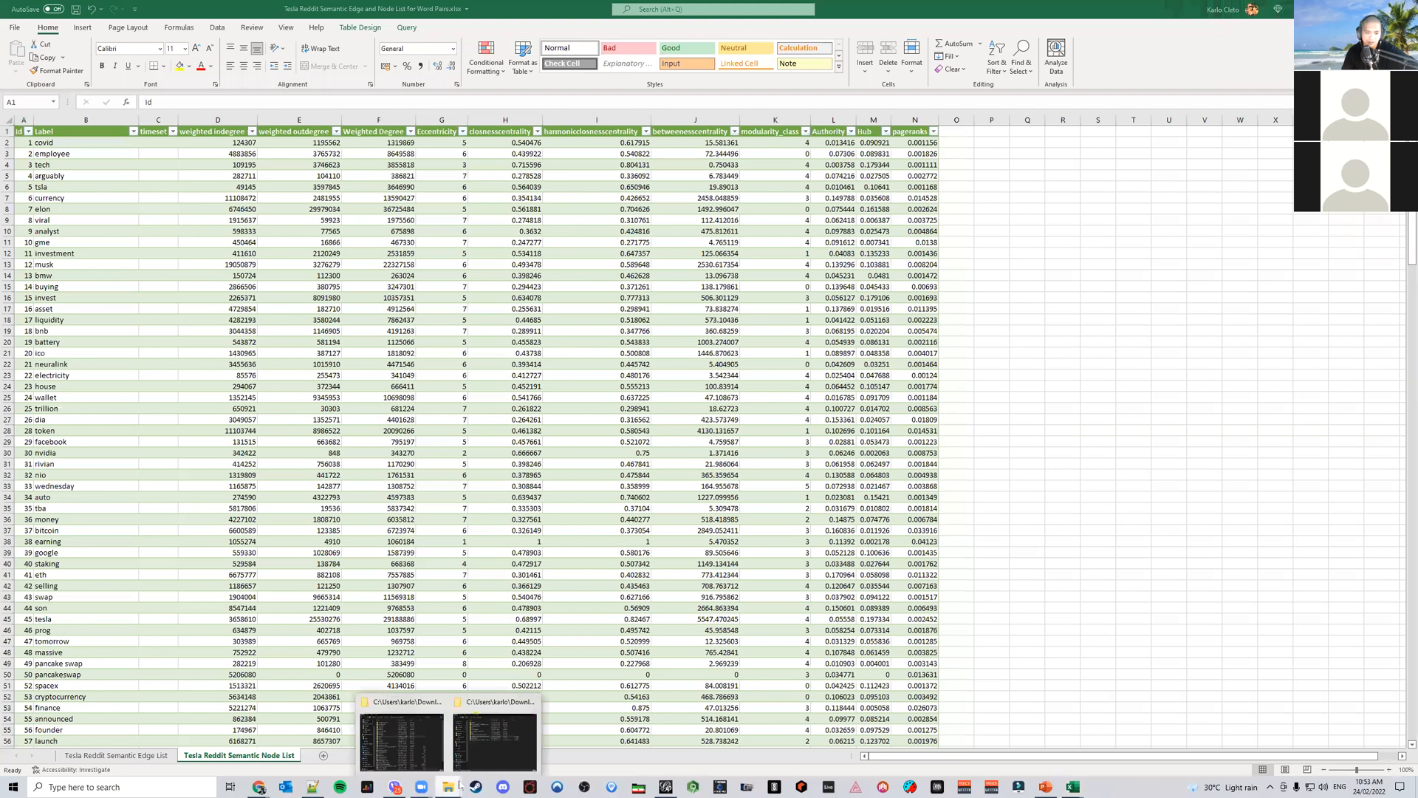
click(499, 756)
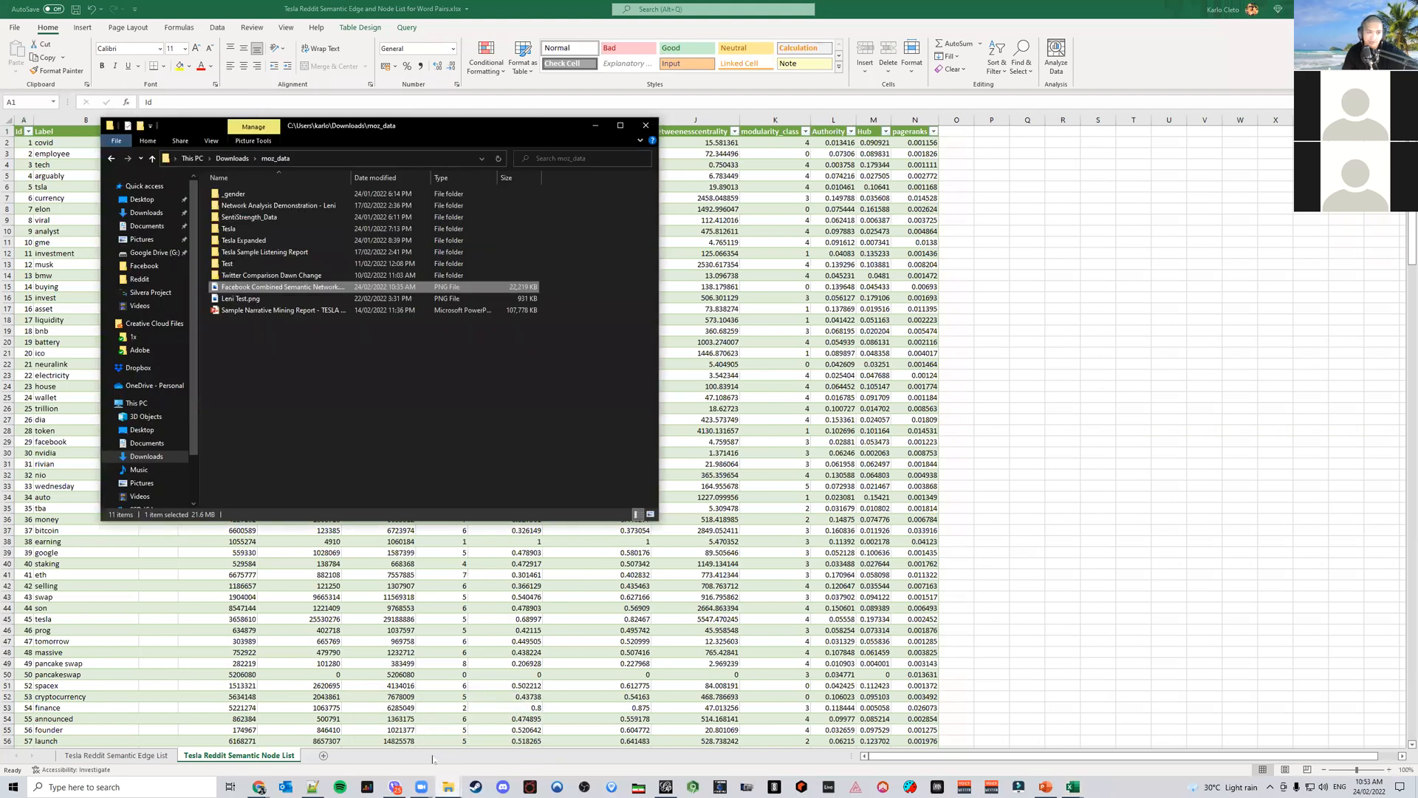
click(571, 161)
text(wo)
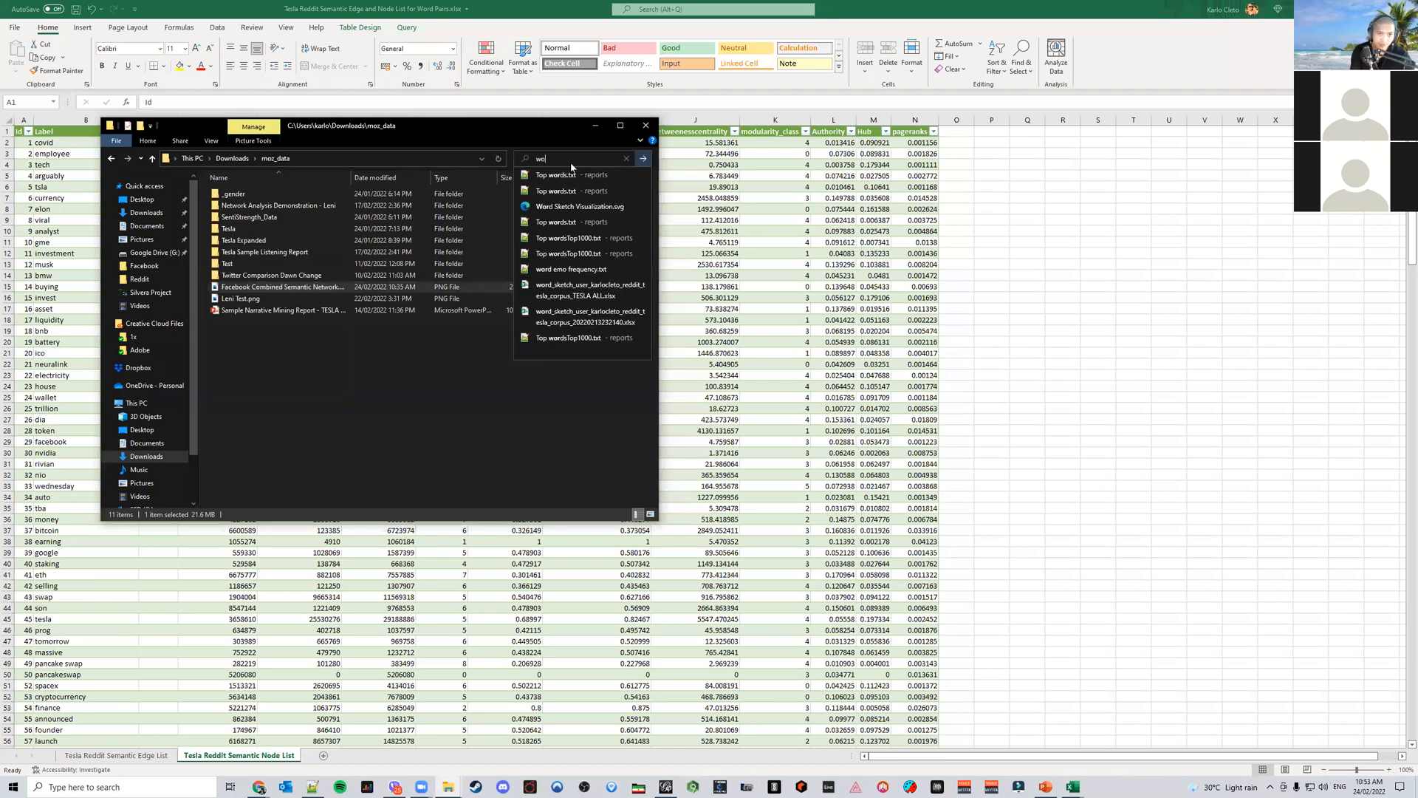
text(rd pair)
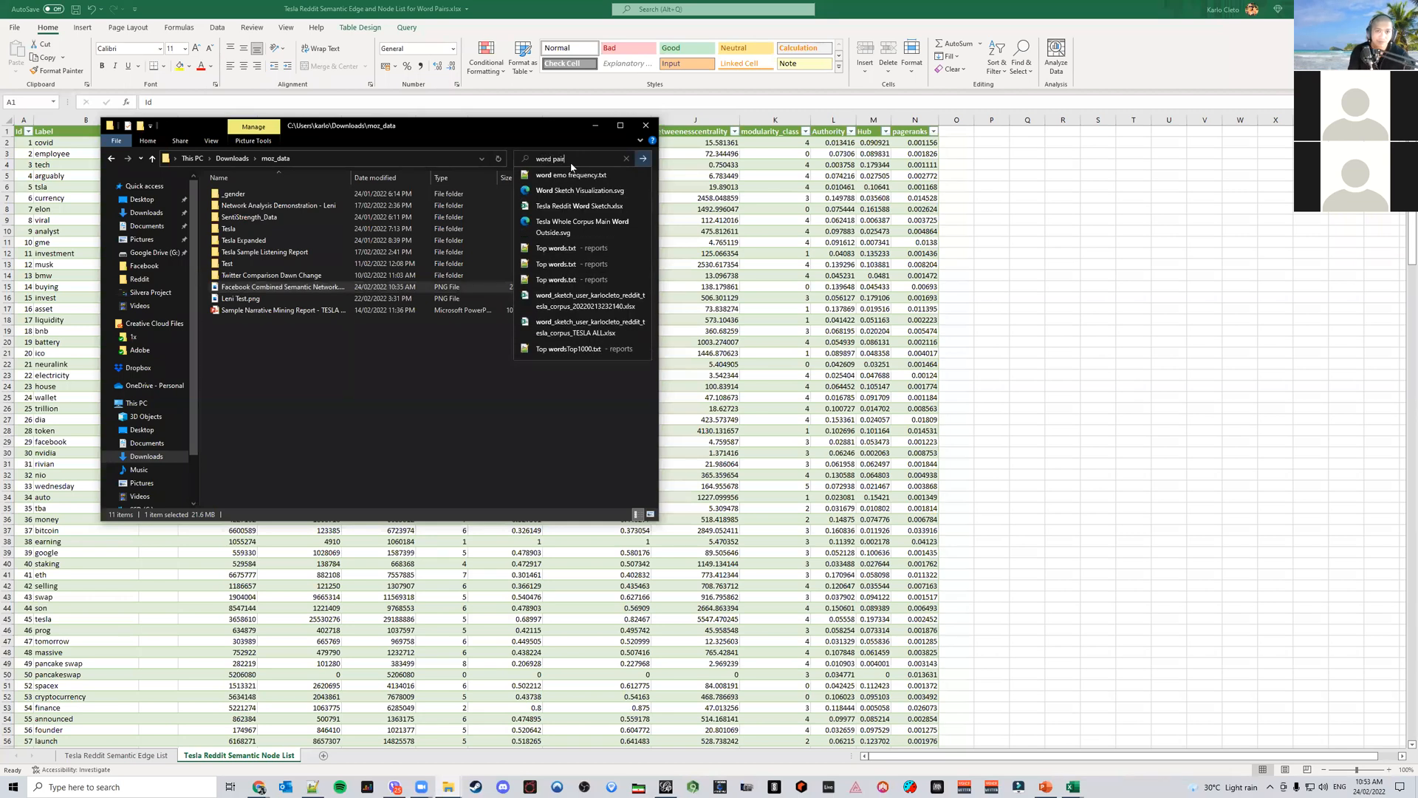
key(Return)
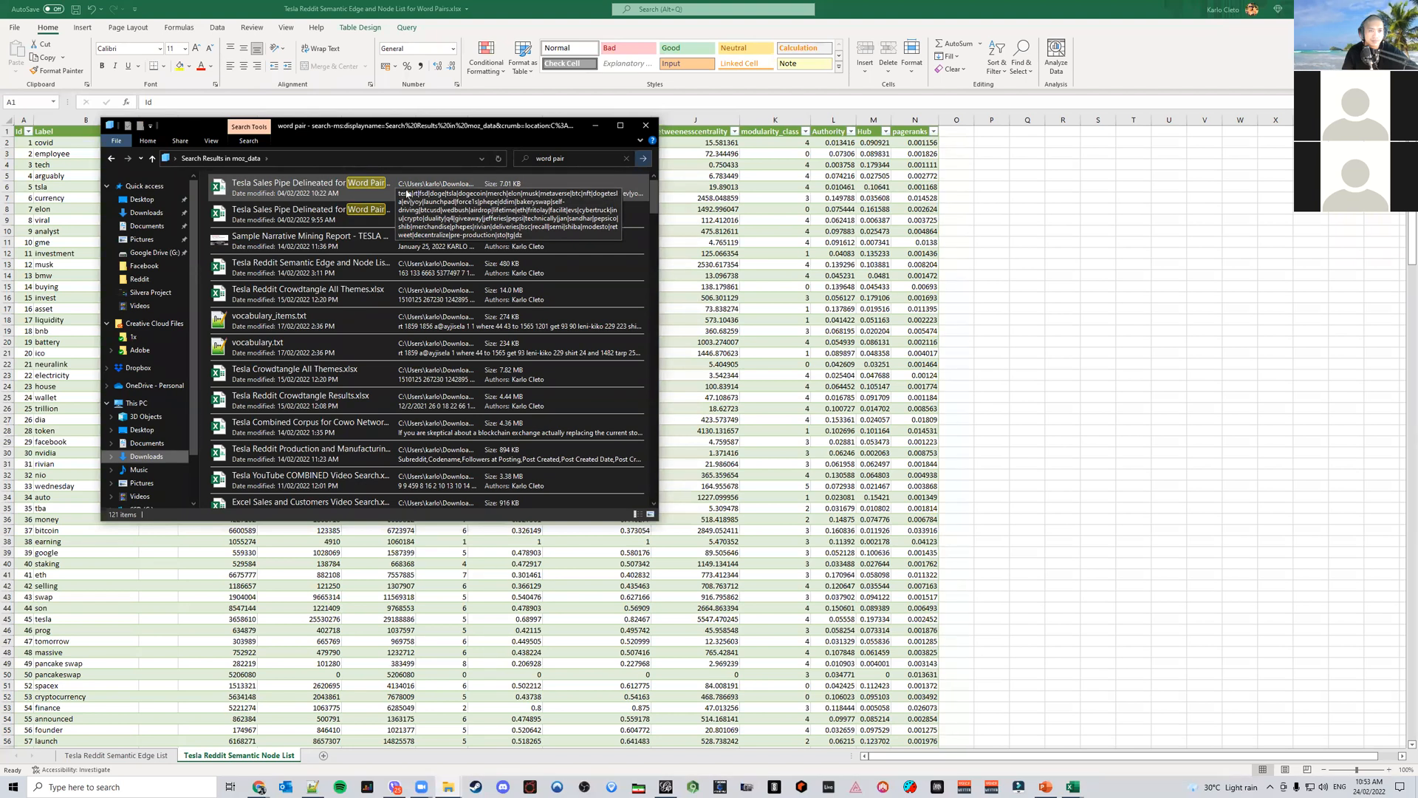
double_click(408, 193)
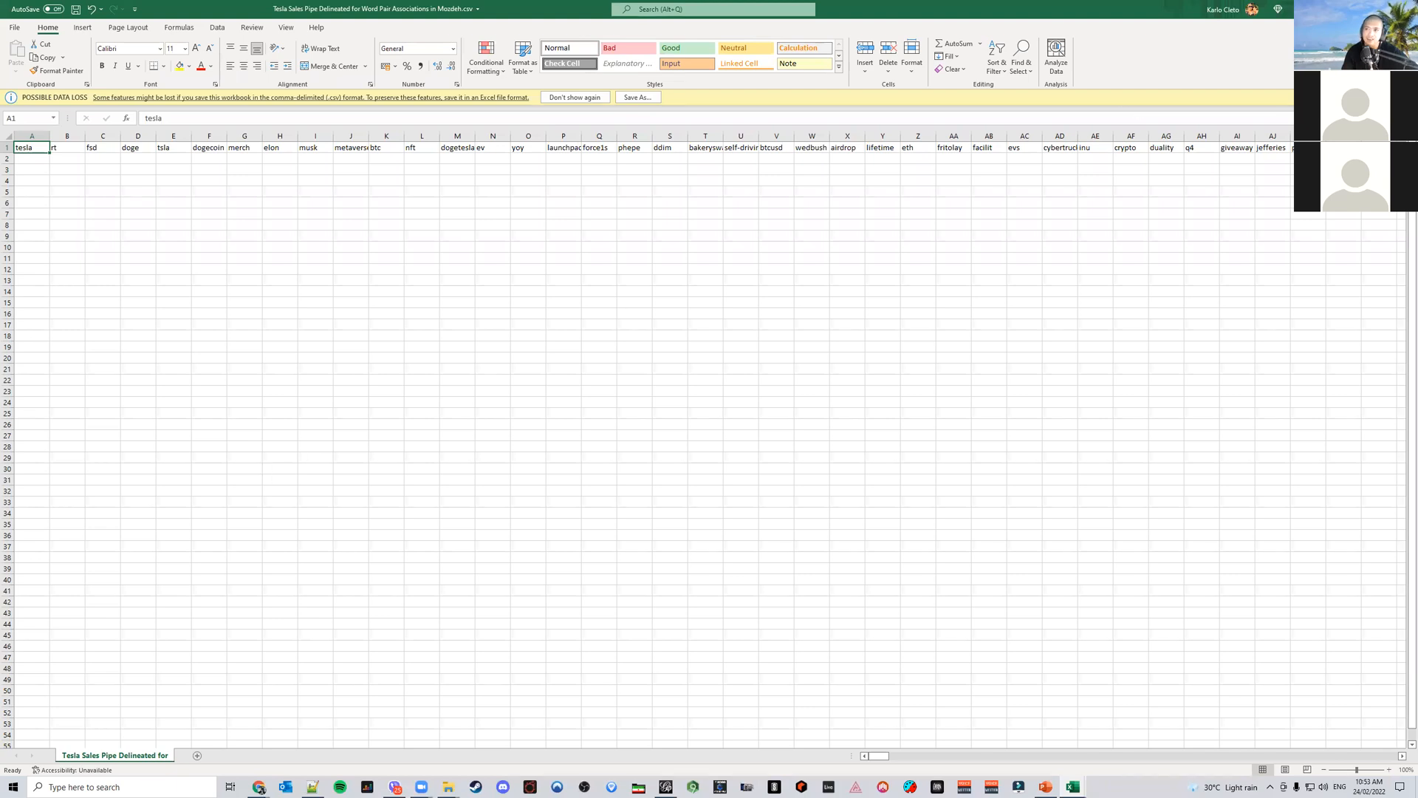
click(1401, 9)
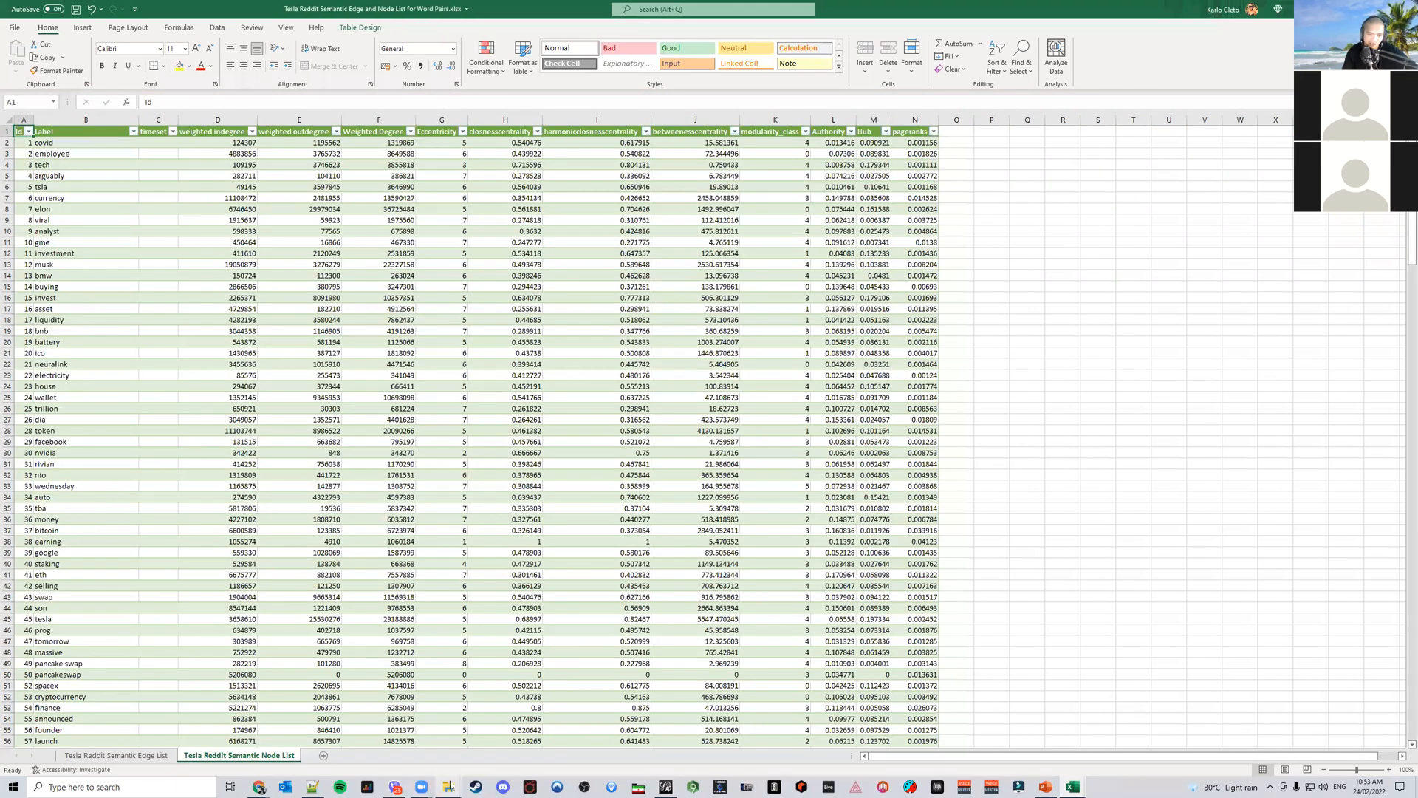
Search the mozc_data folder for word pair again, reopen the Tesla Reddit Semantic Edge and Node List workbook, and show its edge list sheet
click(498, 739)
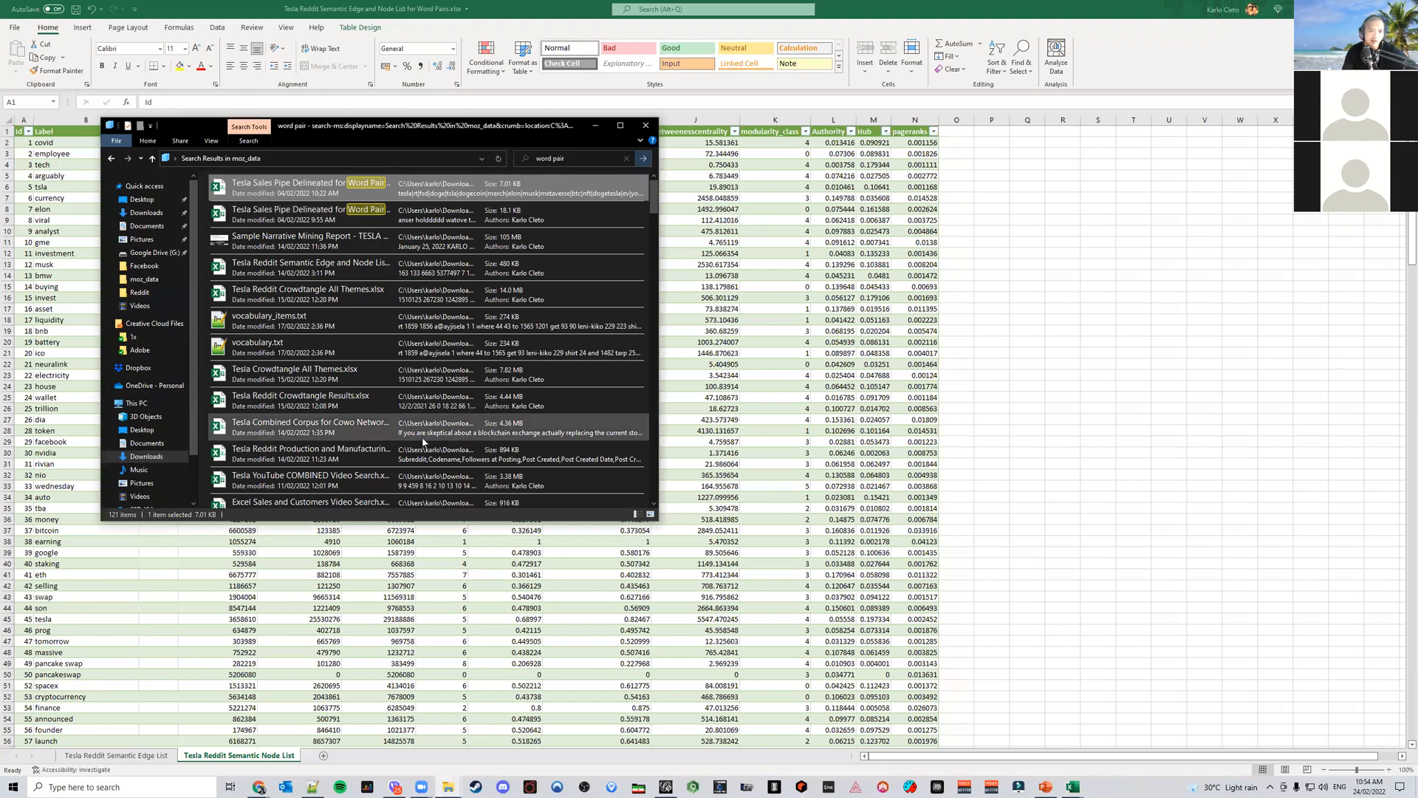
scroll(423, 442, down, 10)
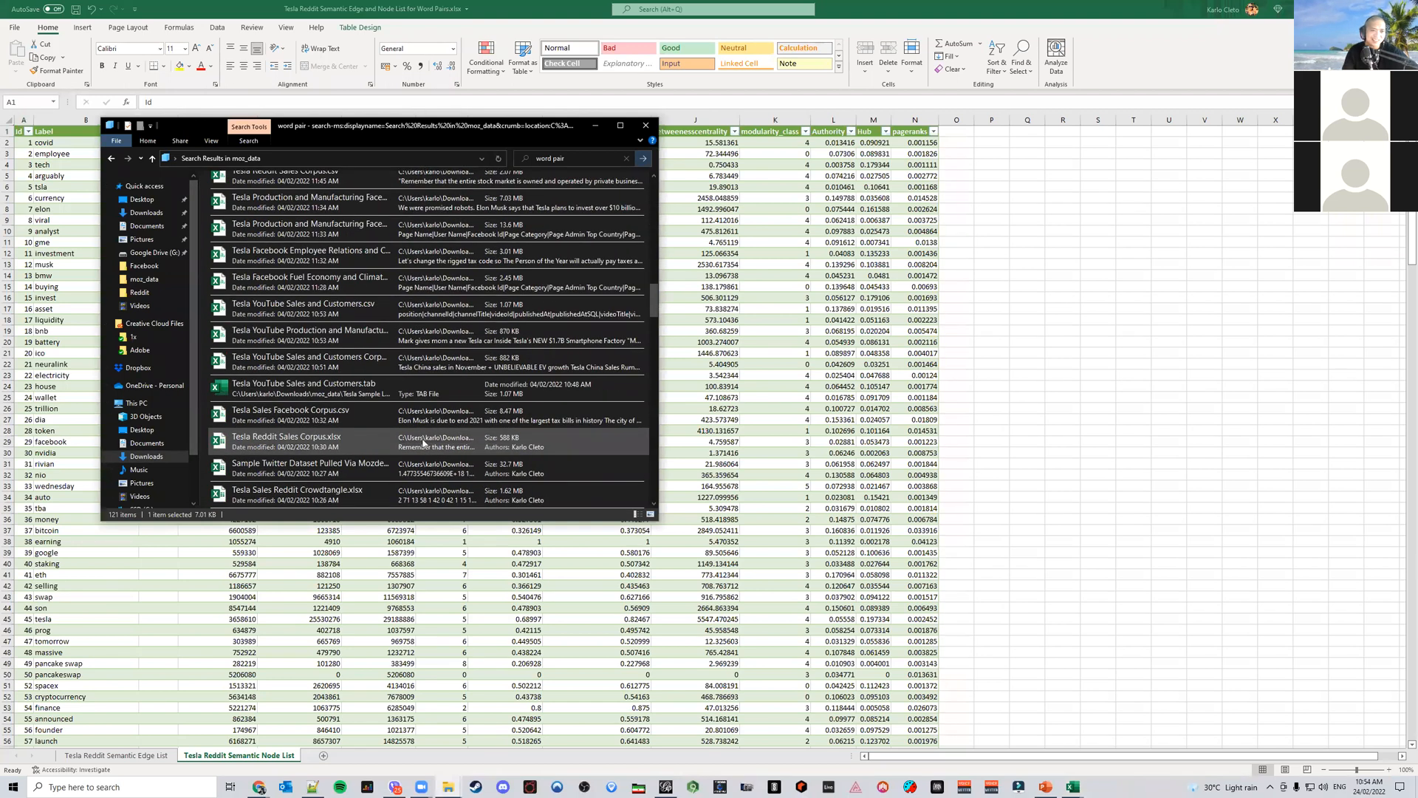
click(600, 163)
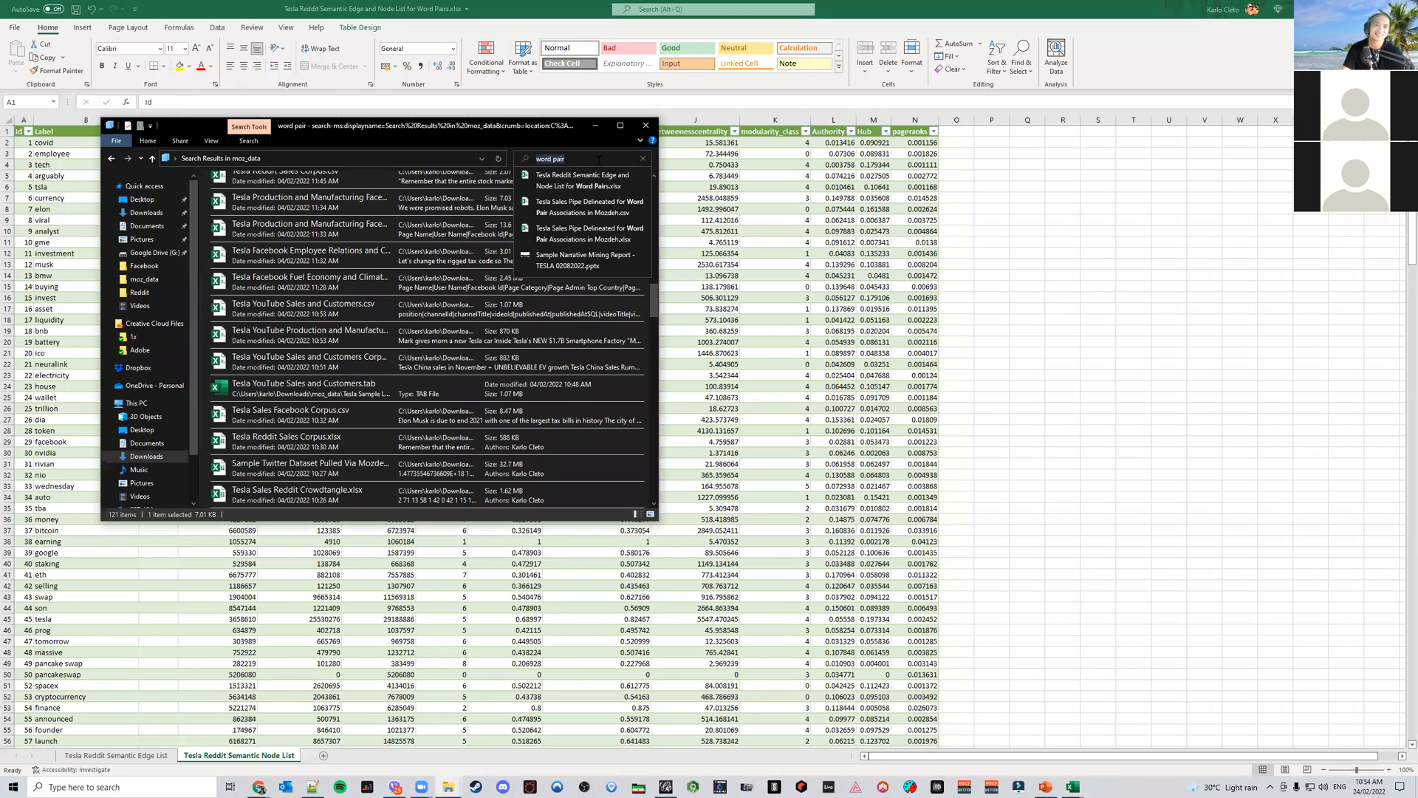
click(604, 215)
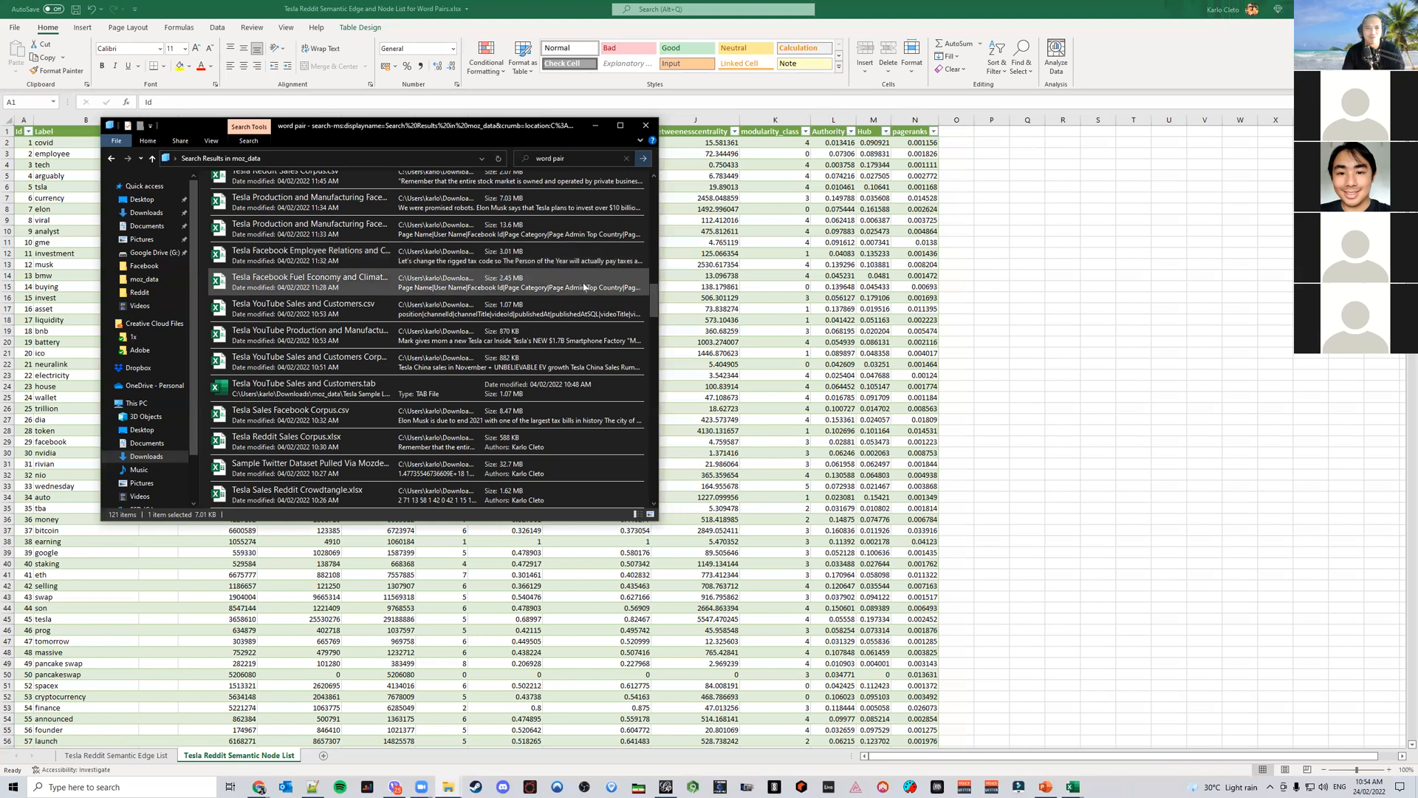
click(156, 279)
click(549, 158)
text(word pair)
key(Return)
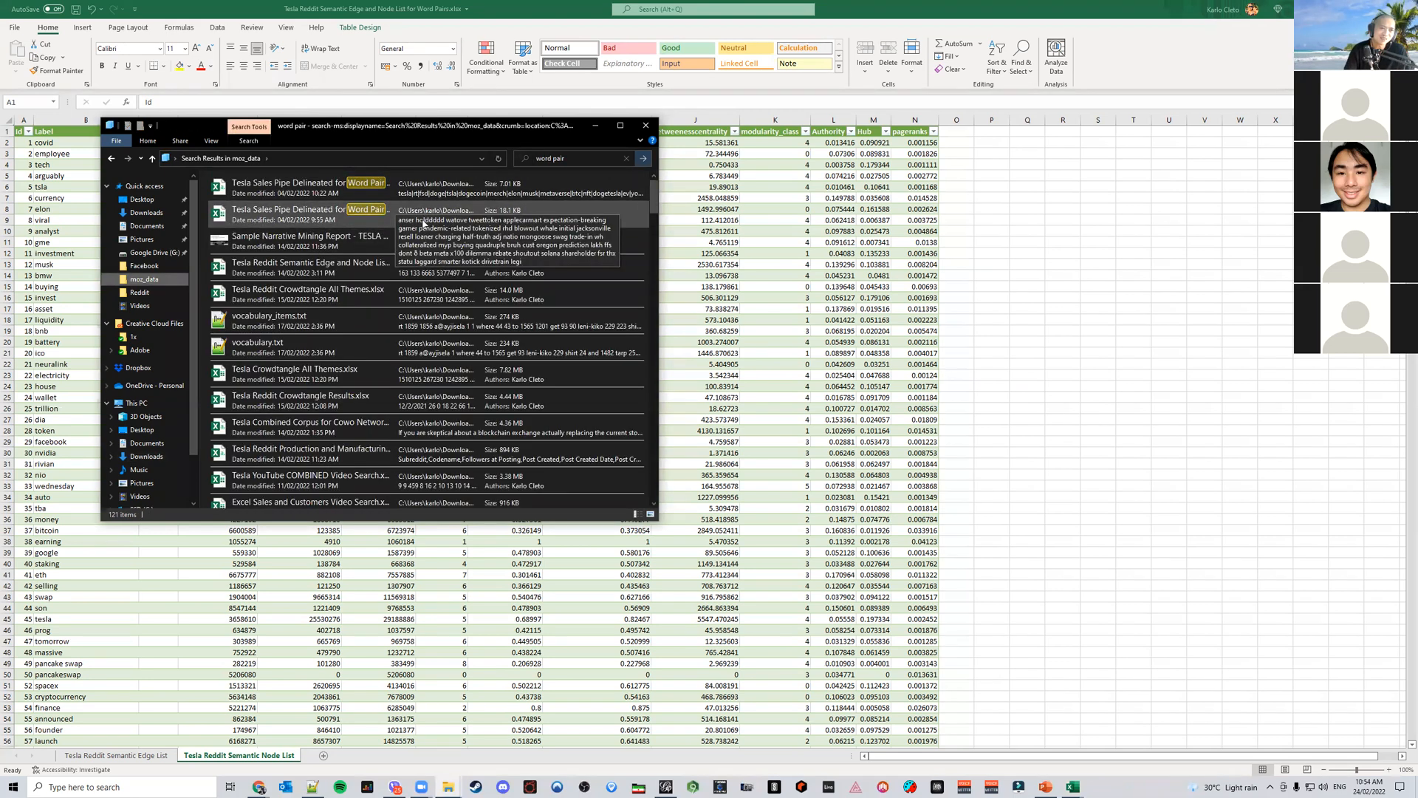
double_click(391, 267)
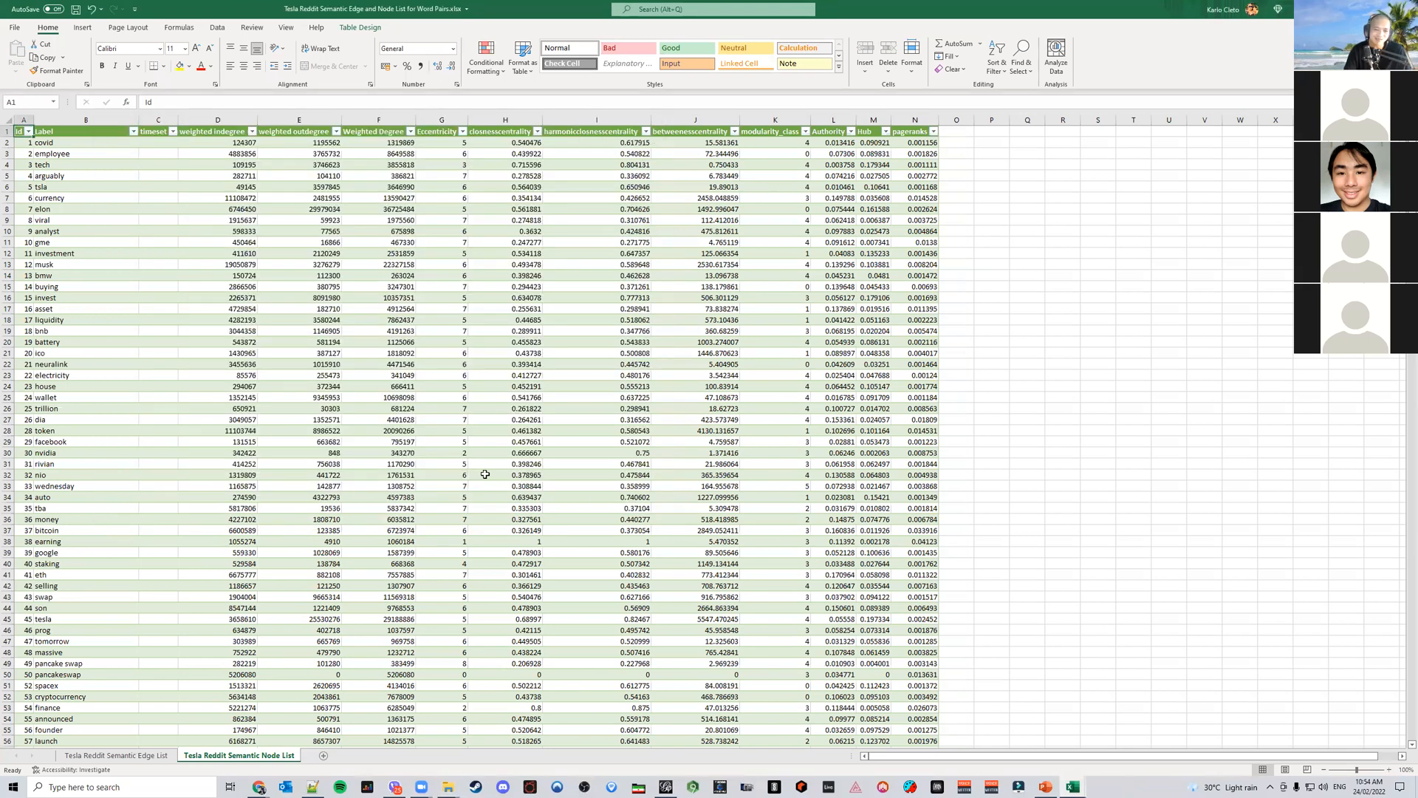
click(135, 755)
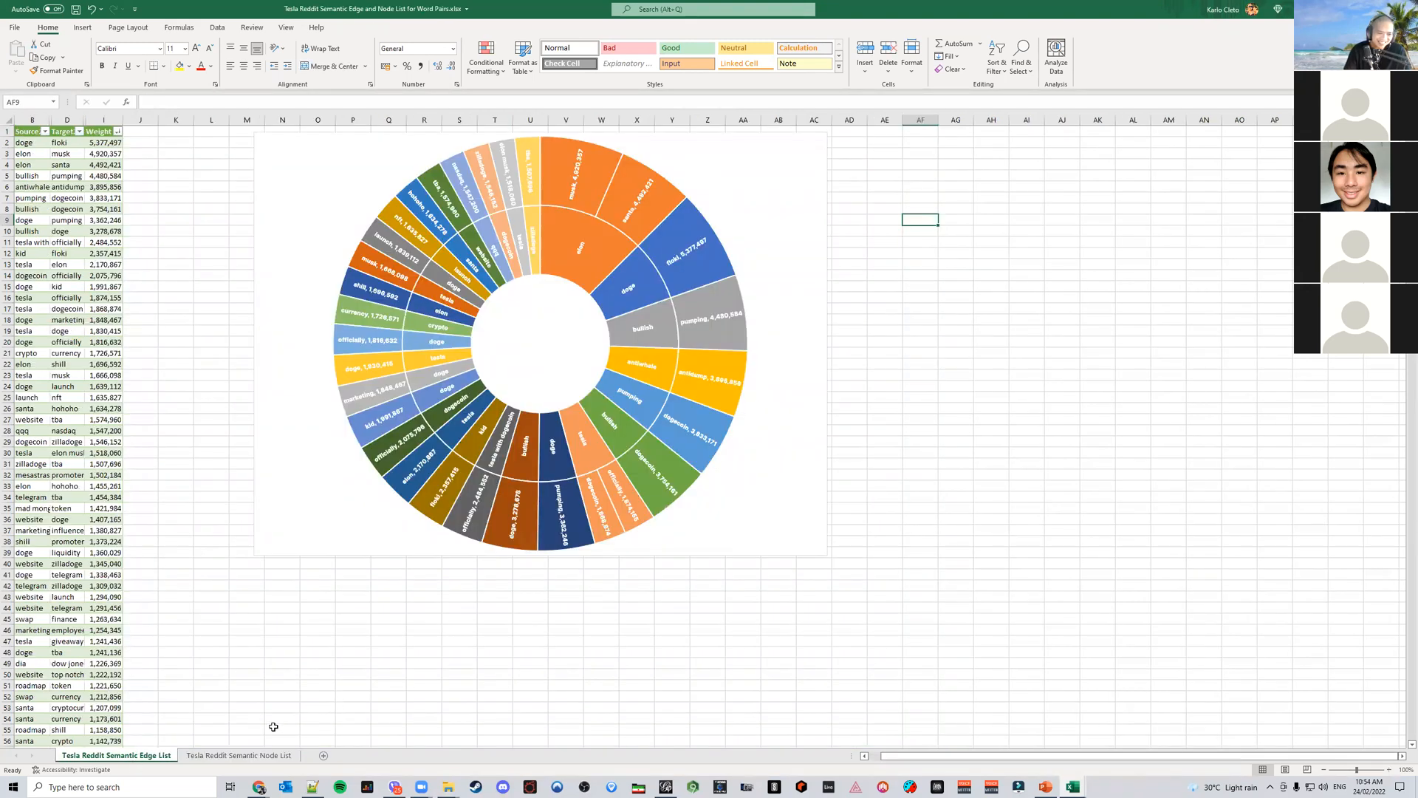
Return to the word pair search results window, switch it to Details view and widen the Name column
mouse_move(449, 787)
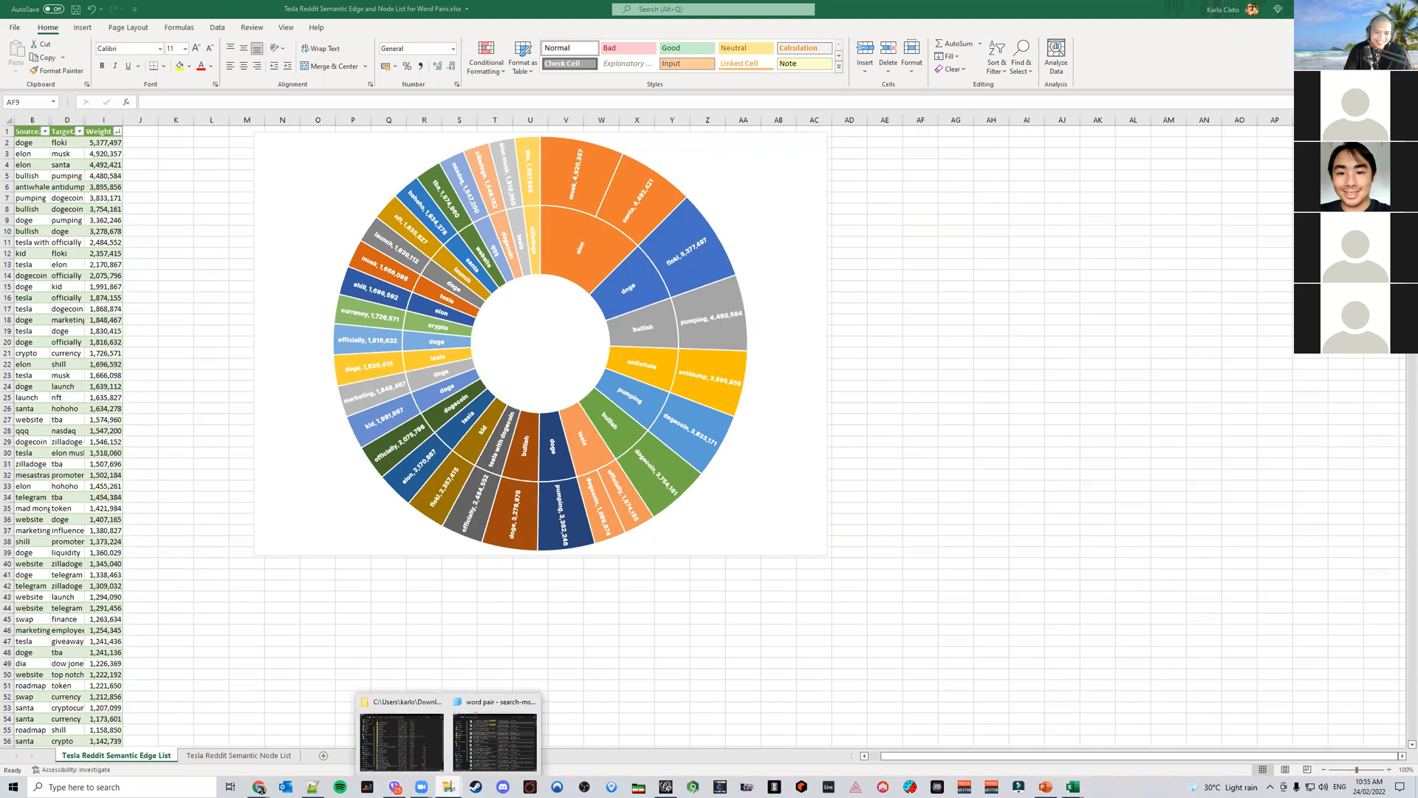
click(475, 748)
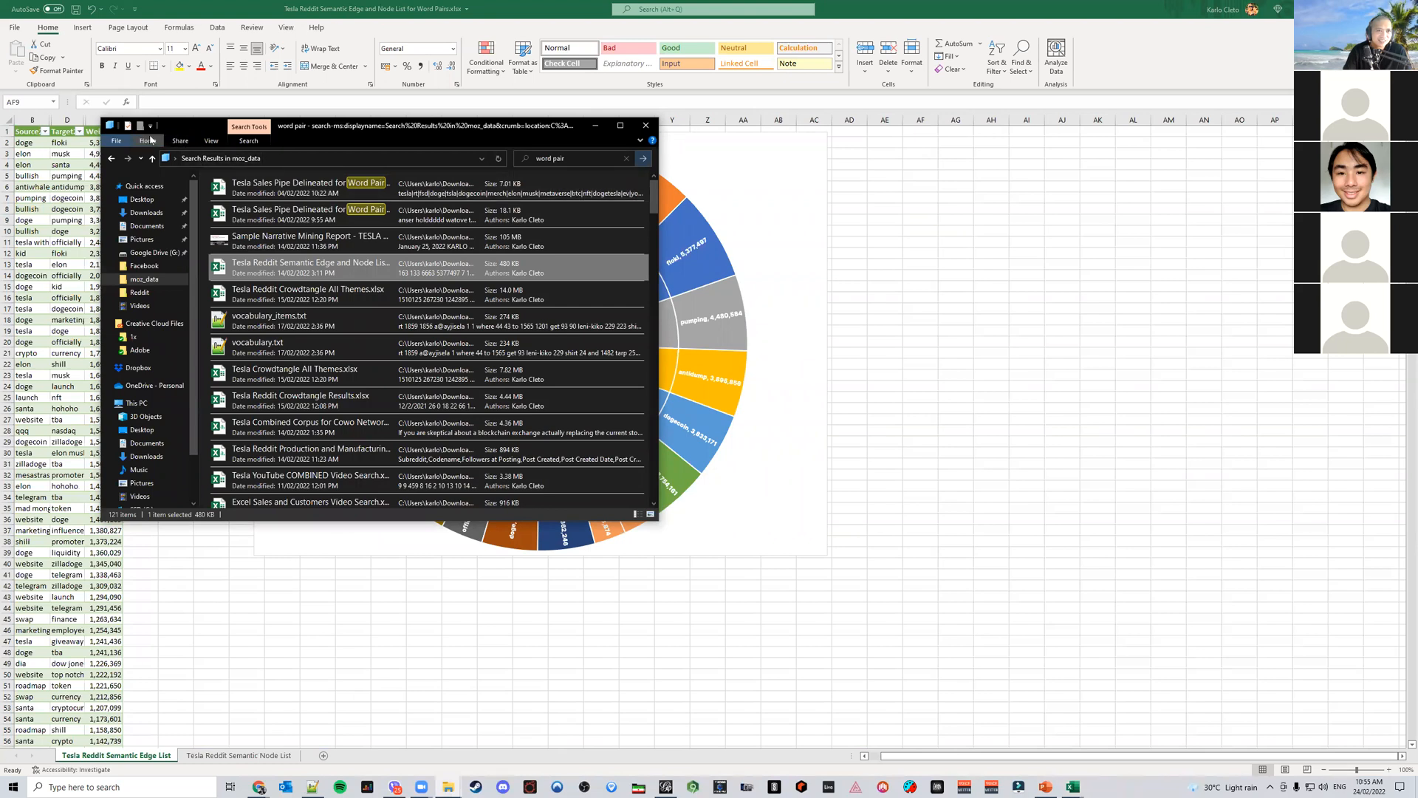
click(213, 142)
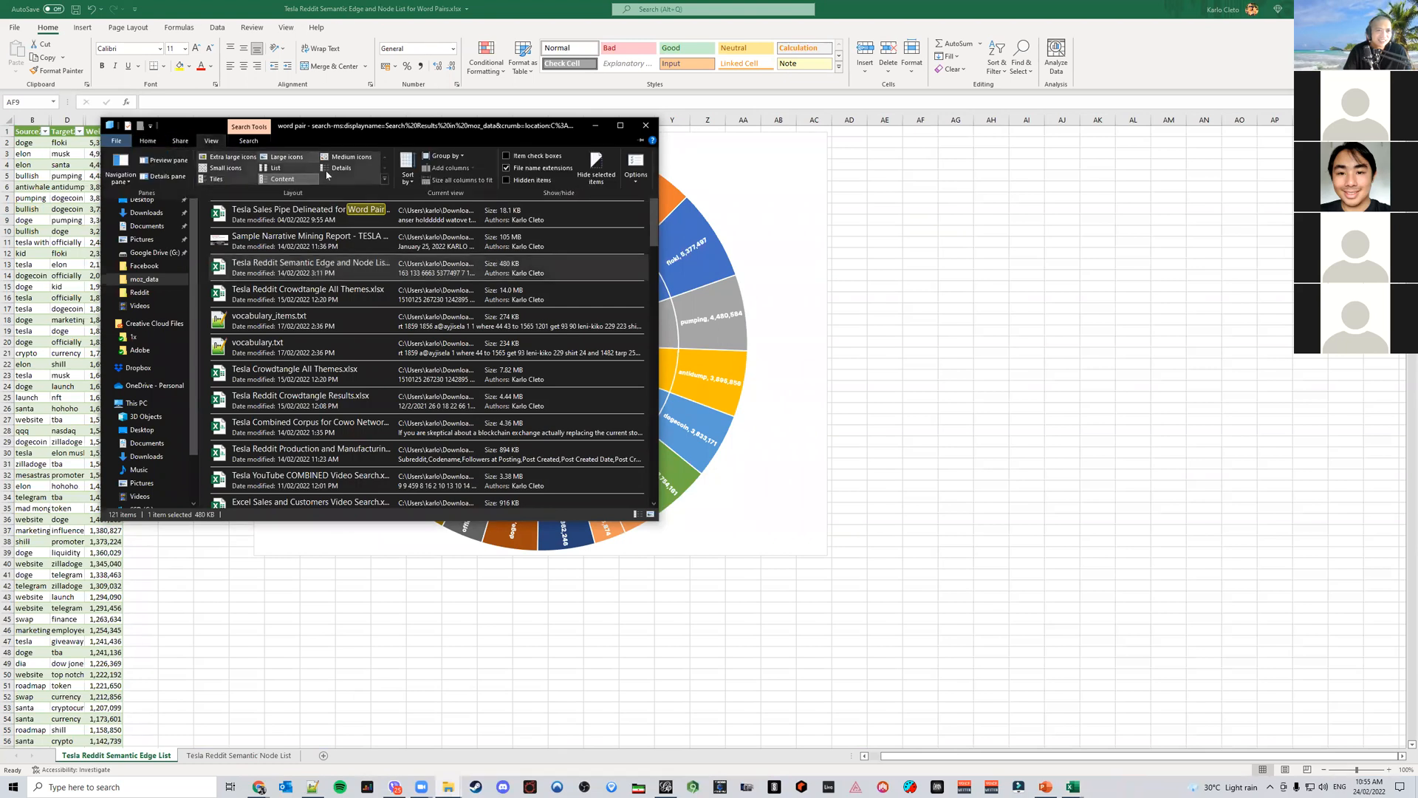
click(358, 169)
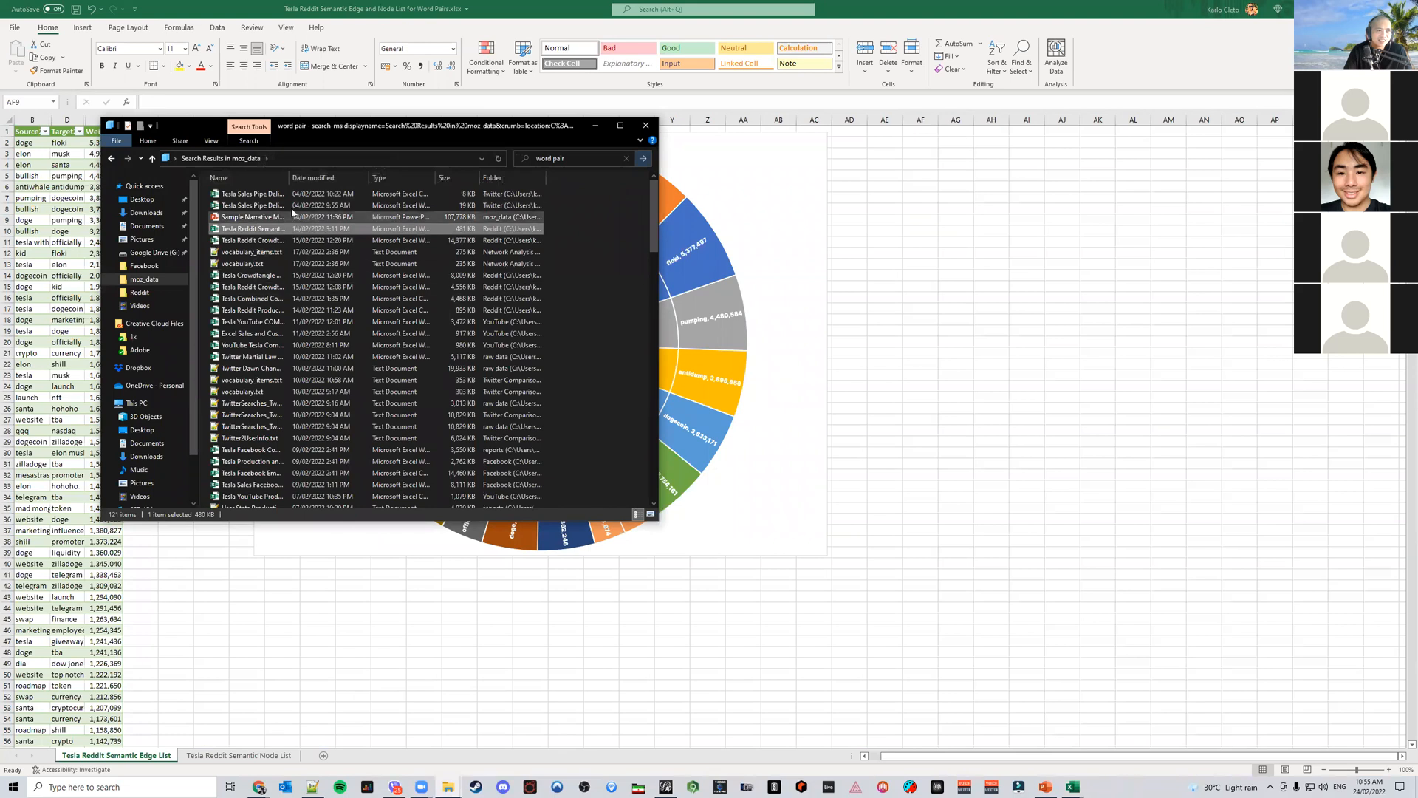
drag(288, 177, 444, 213)
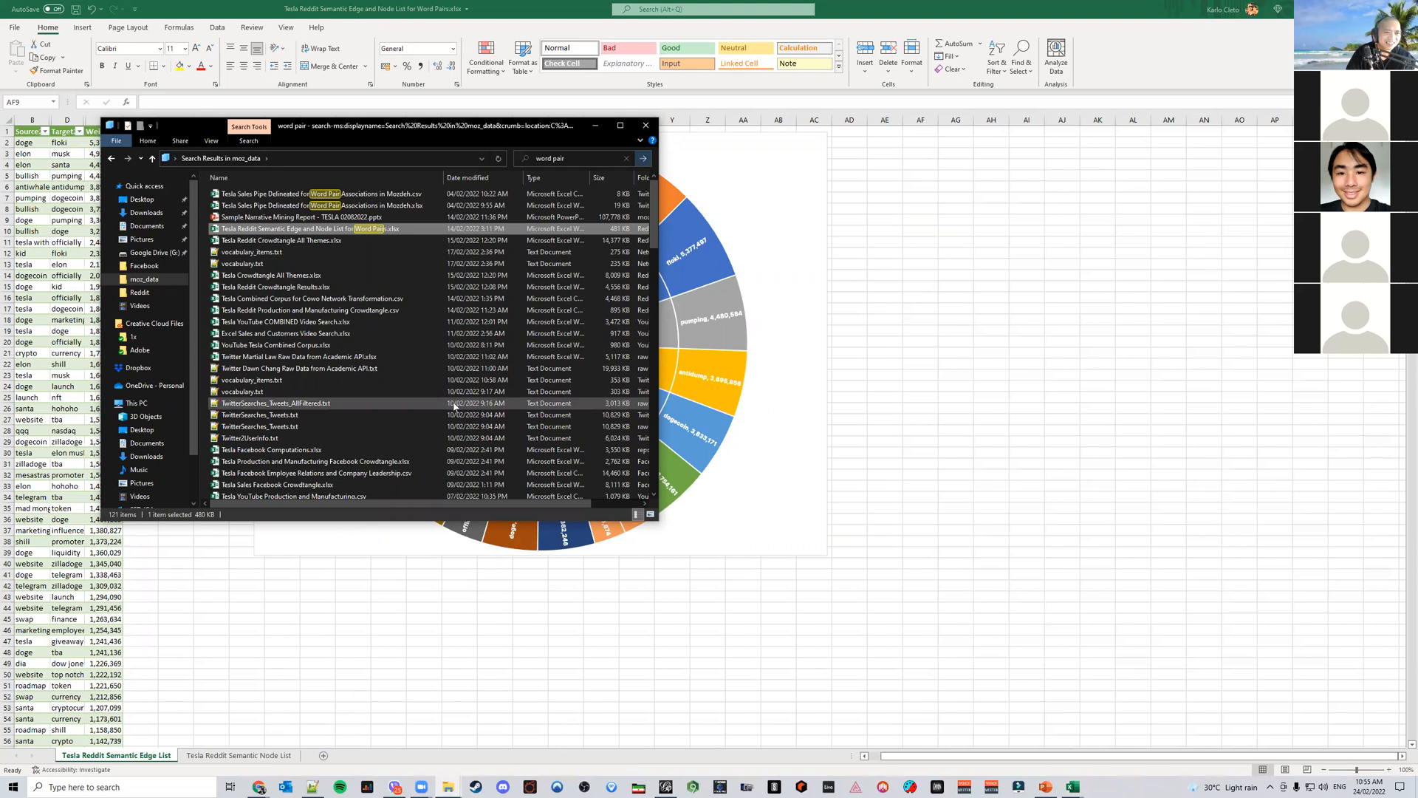
Switch to the narrative mining presentation and scroll through the slides near the Most Frequent Word Pairs slide
click(1045, 787)
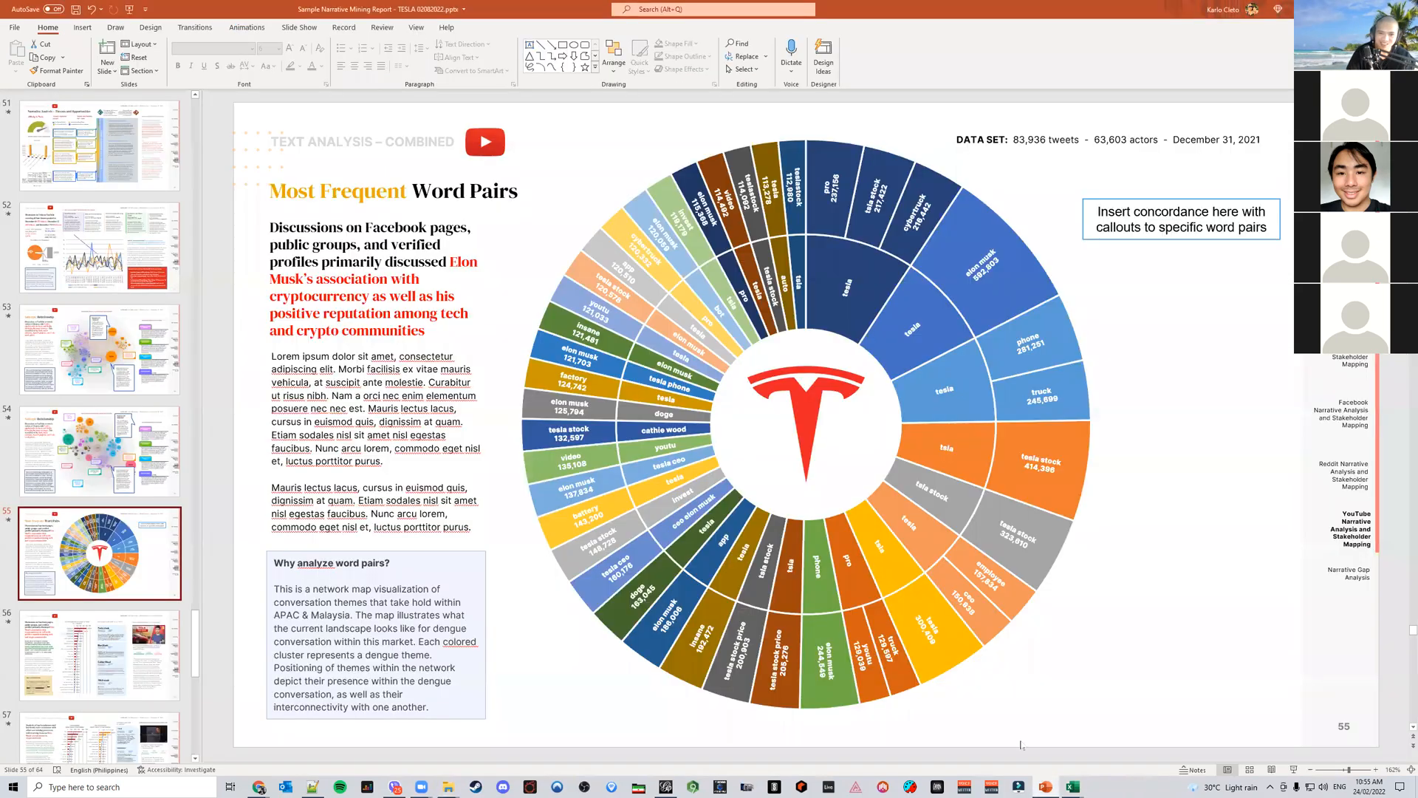
scroll(112, 376, down, 3)
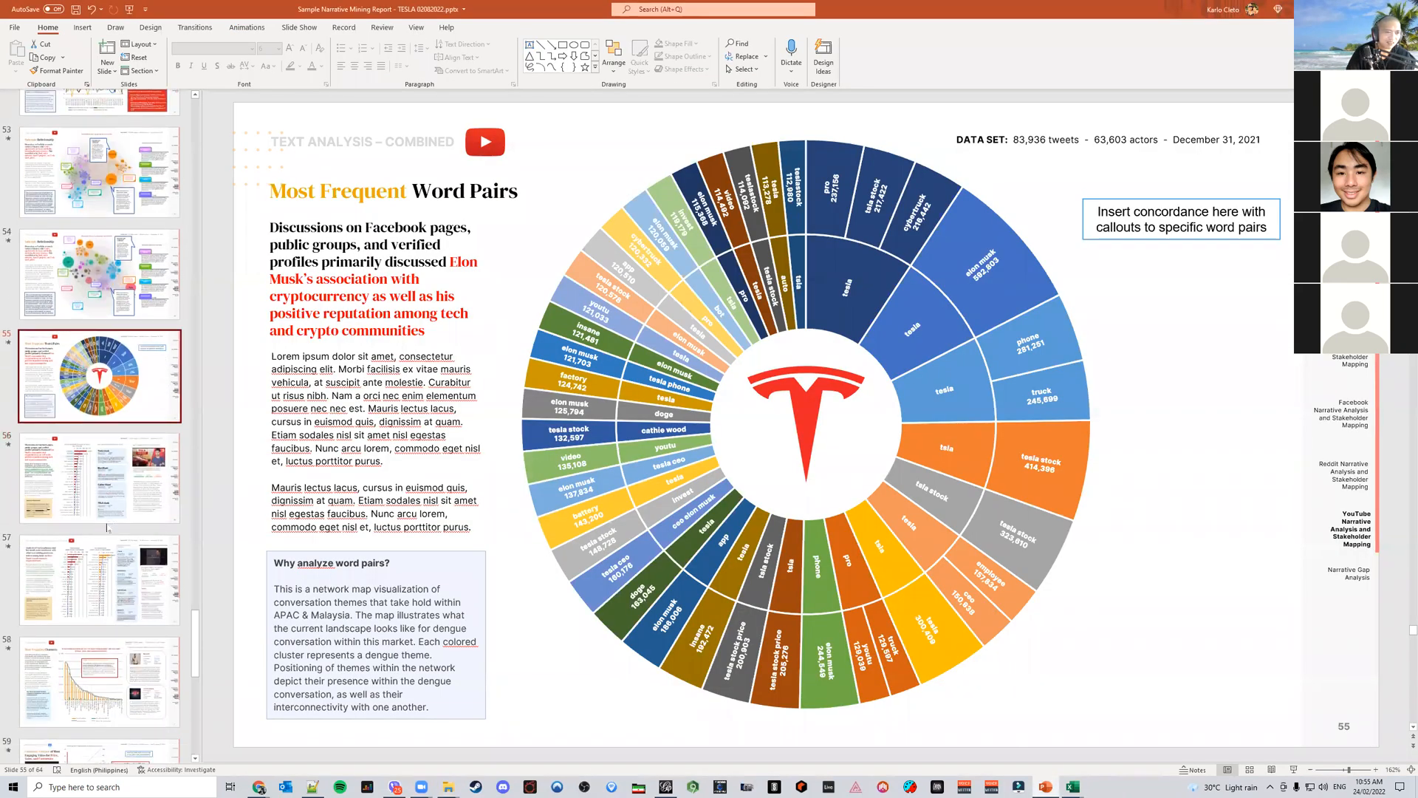
scroll(111, 376, down, 10)
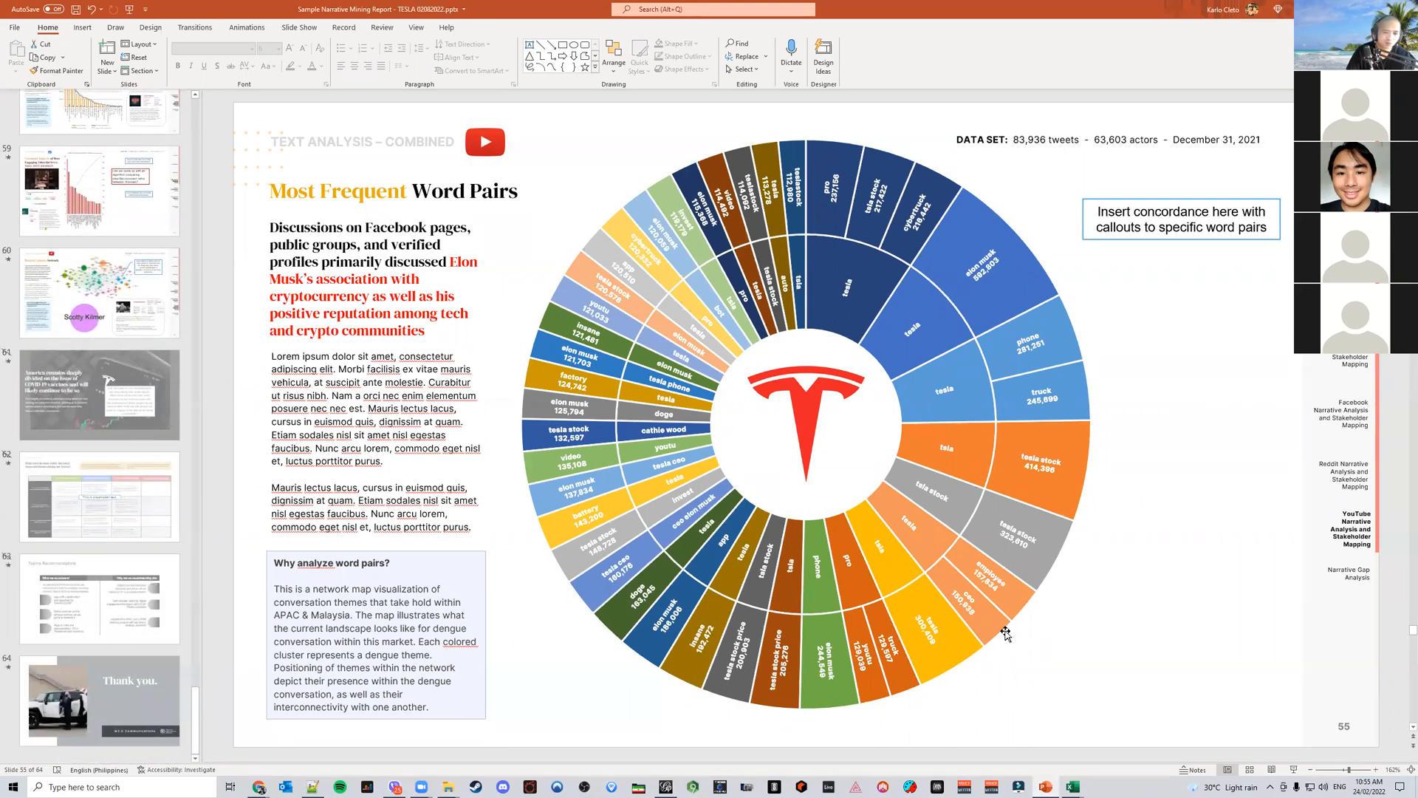
Open the Relabeled Edge List - YouTube Sales workbook from the YouTube raw data folder to inspect its sunburst, then close it
mouse_move(449, 787)
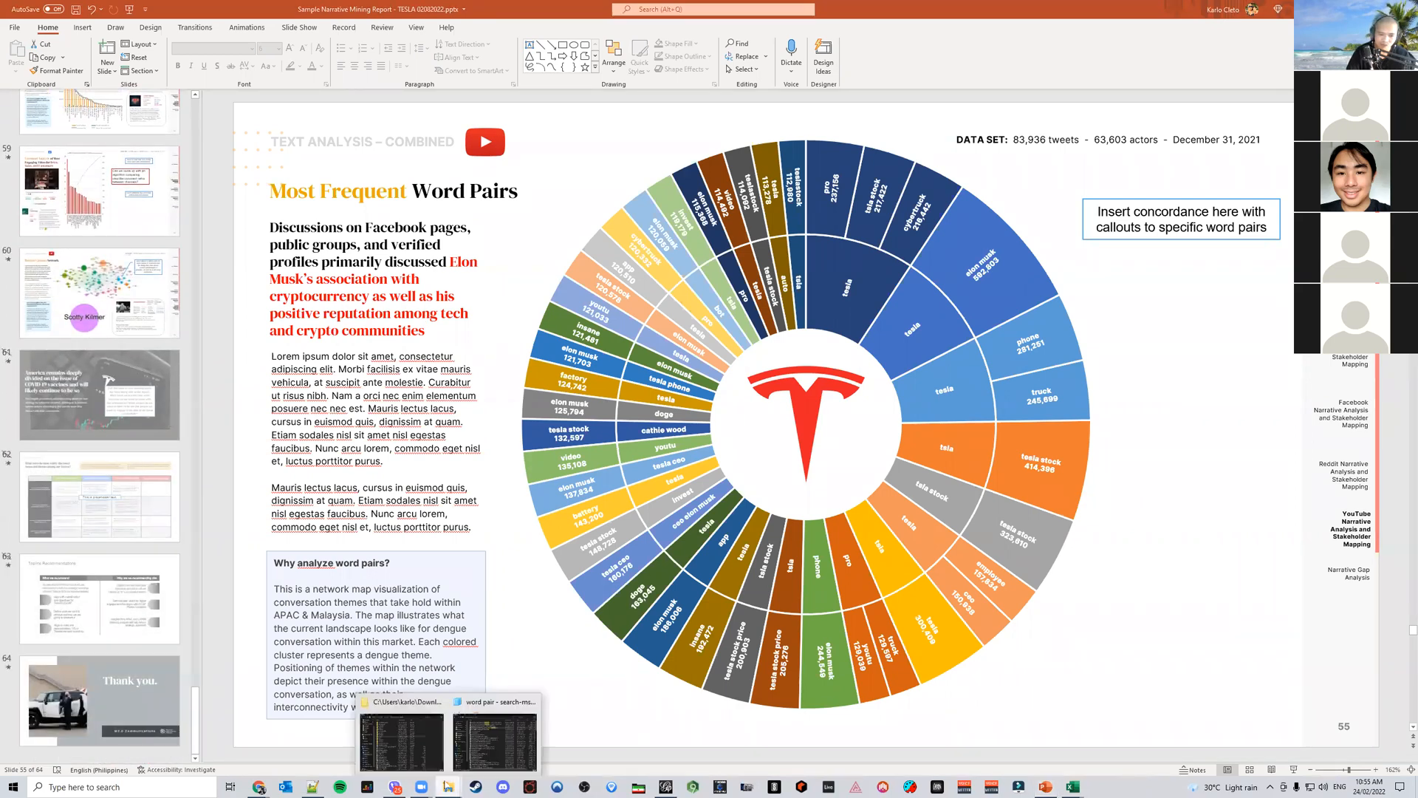
click(421, 746)
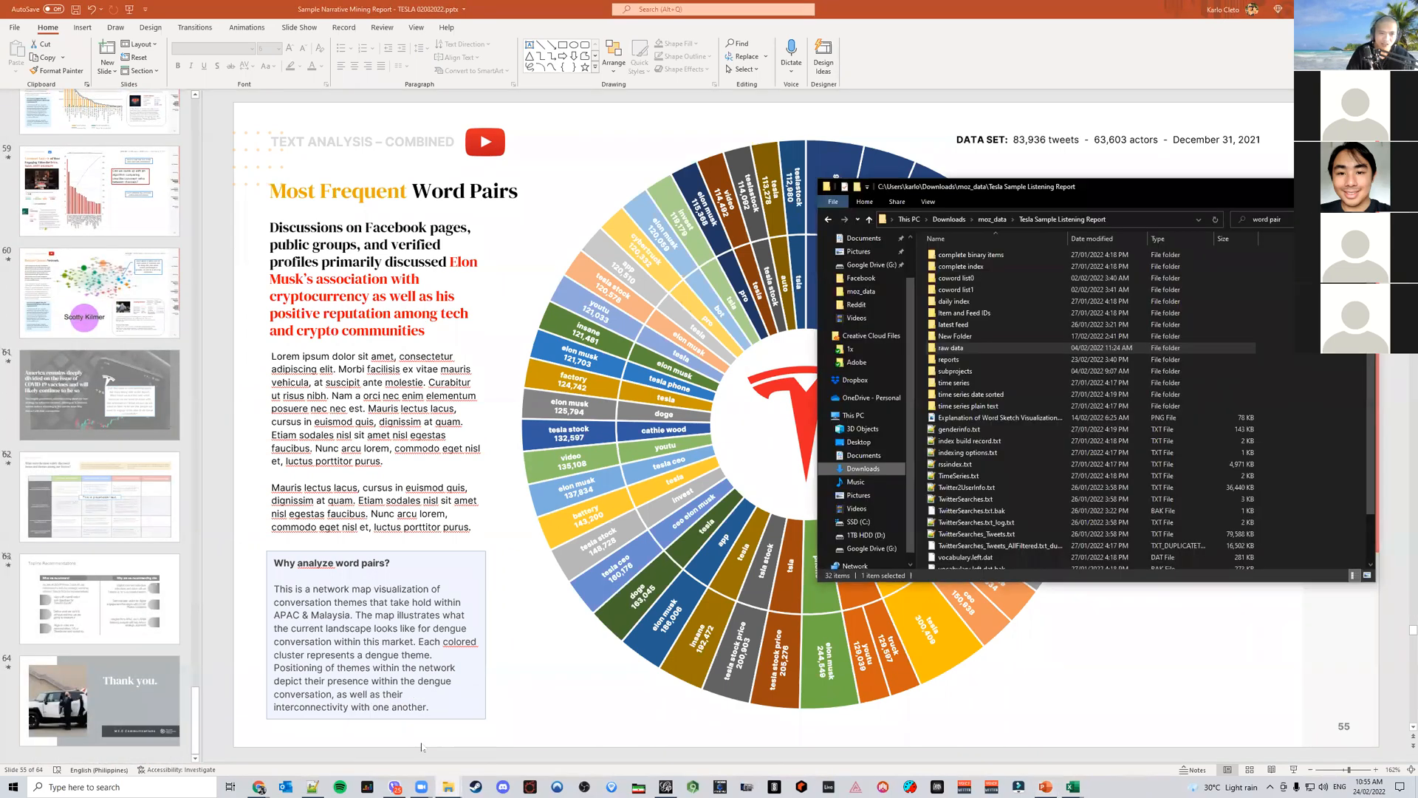
double_click(968, 350)
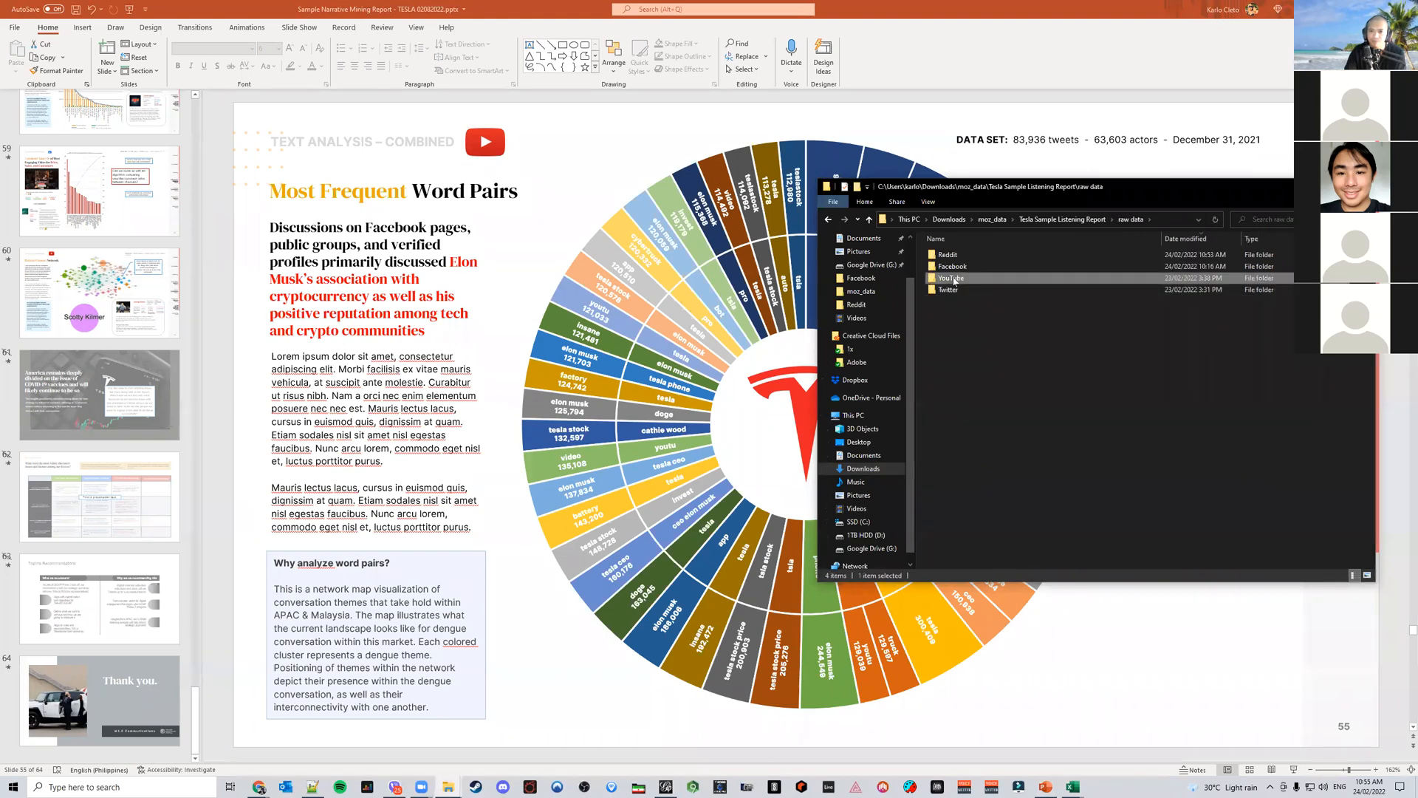
double_click(1034, 280)
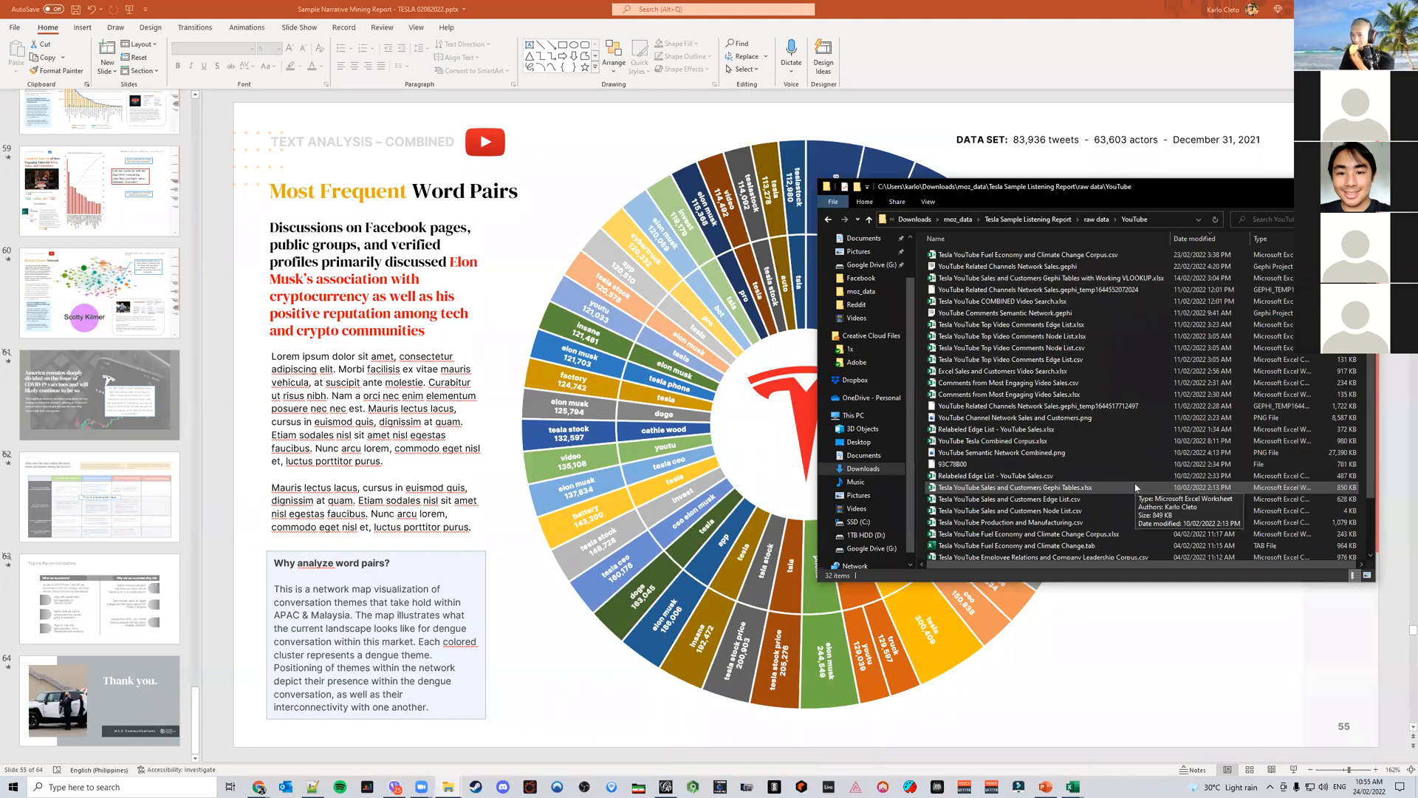
click(1045, 431)
double_click(1045, 432)
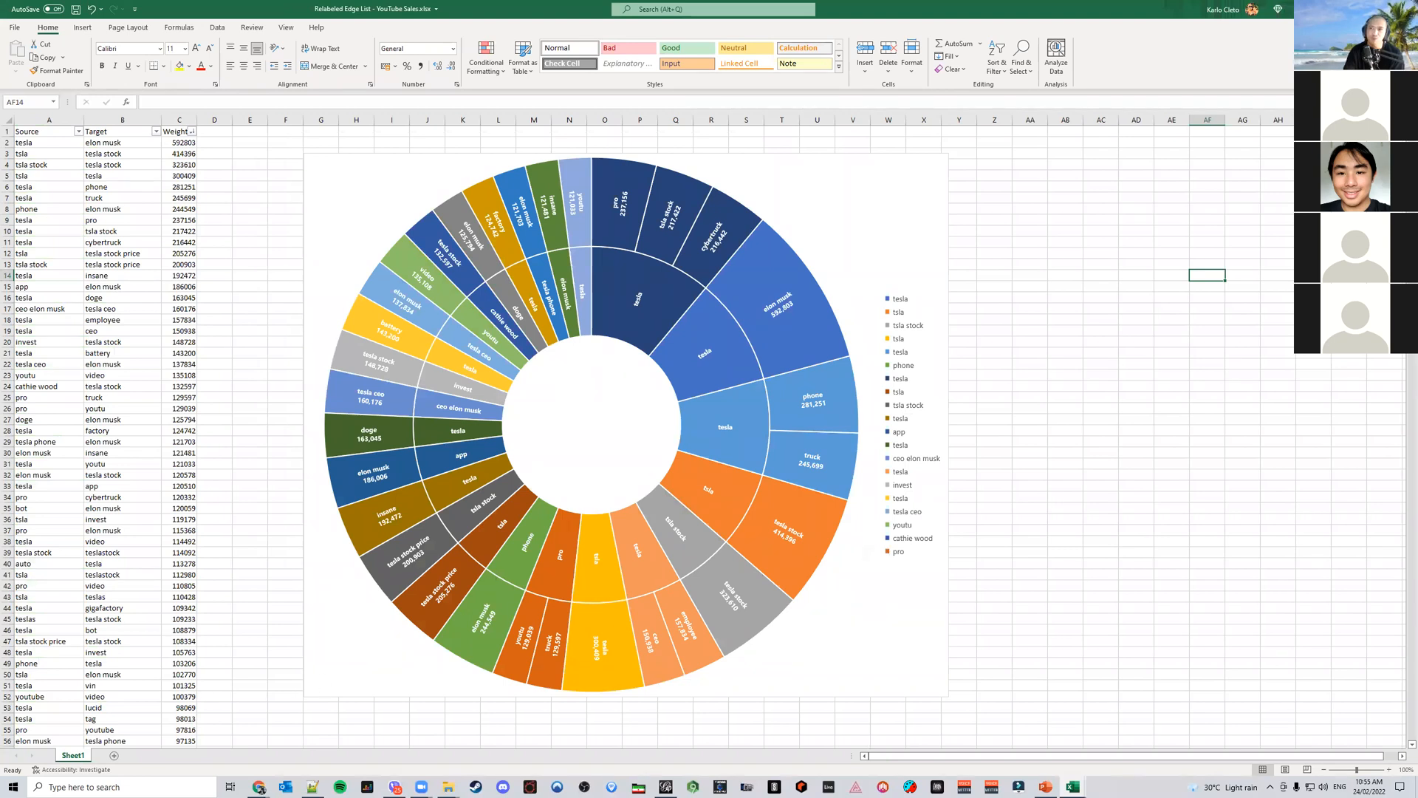
click(1401, 9)
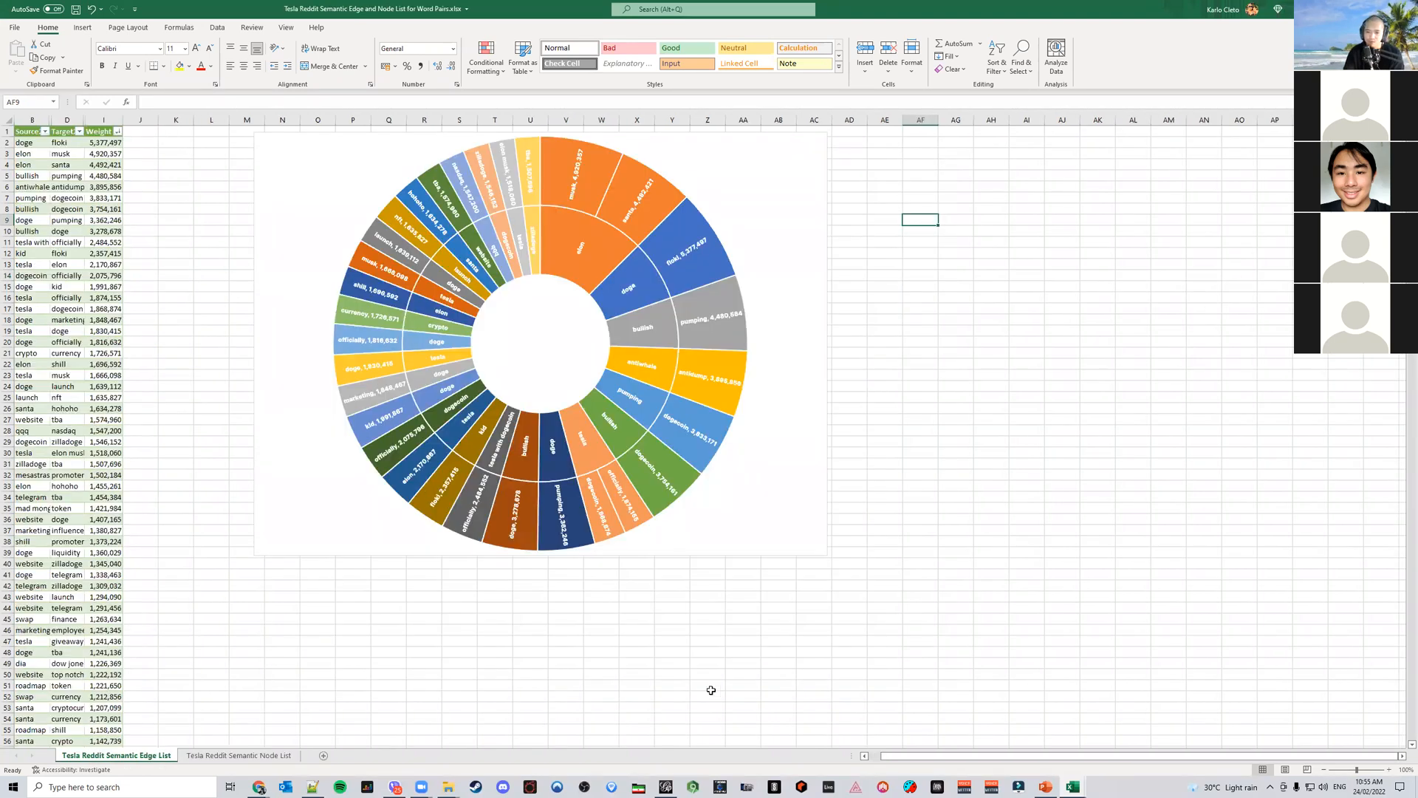
Browse the YouTube raw data folder and the reports folder of the Tesla Sample Listening Report
mouse_move(449, 786)
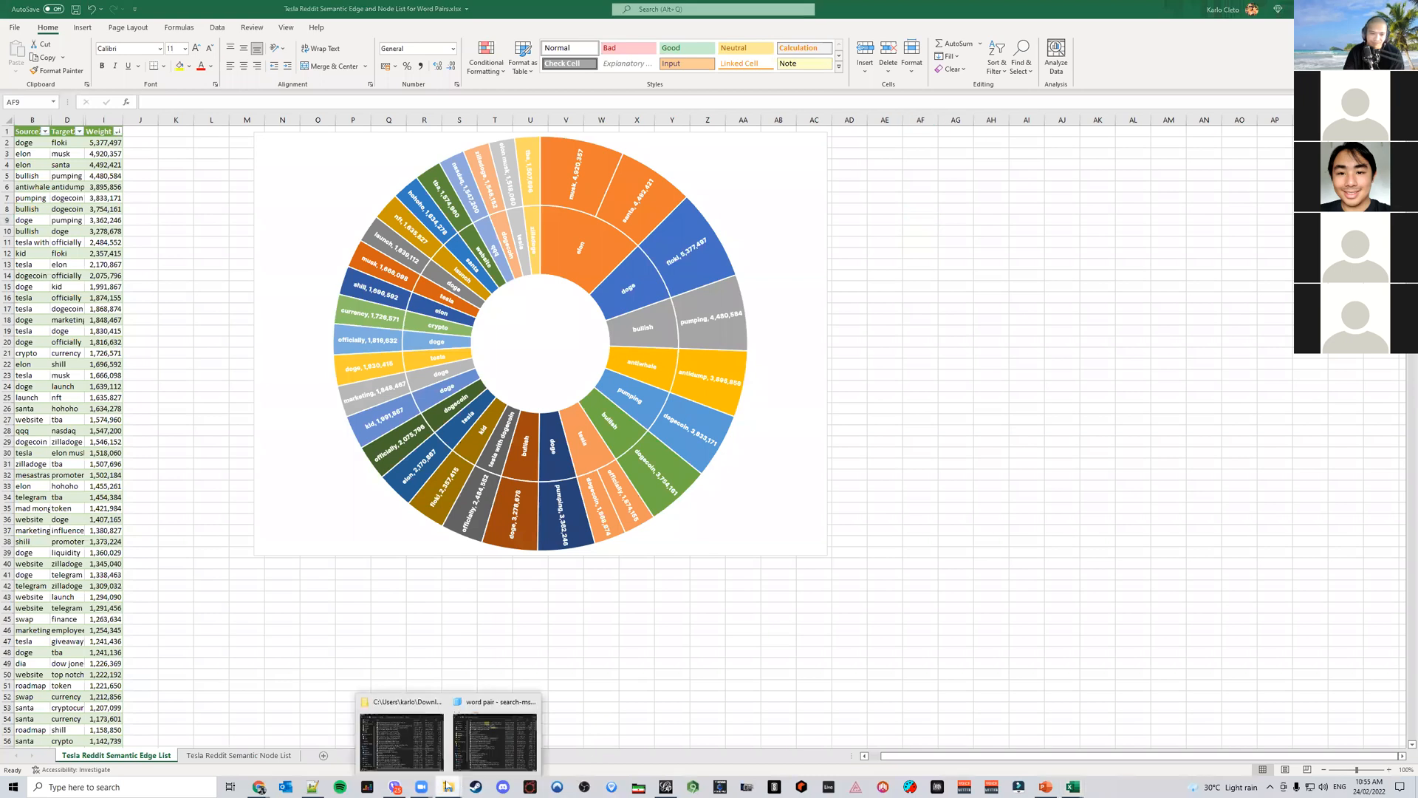
click(429, 761)
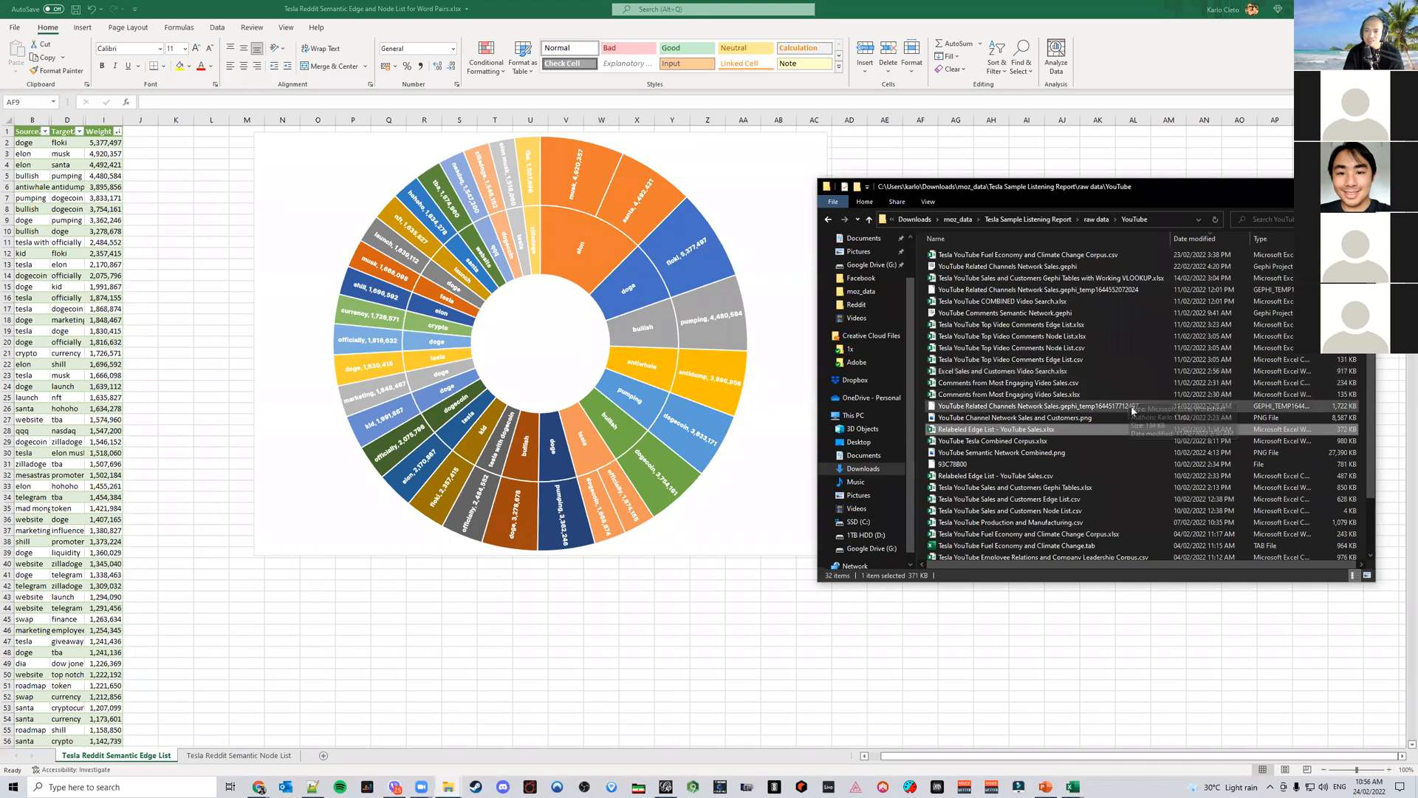
scroll(1131, 421, down, 2)
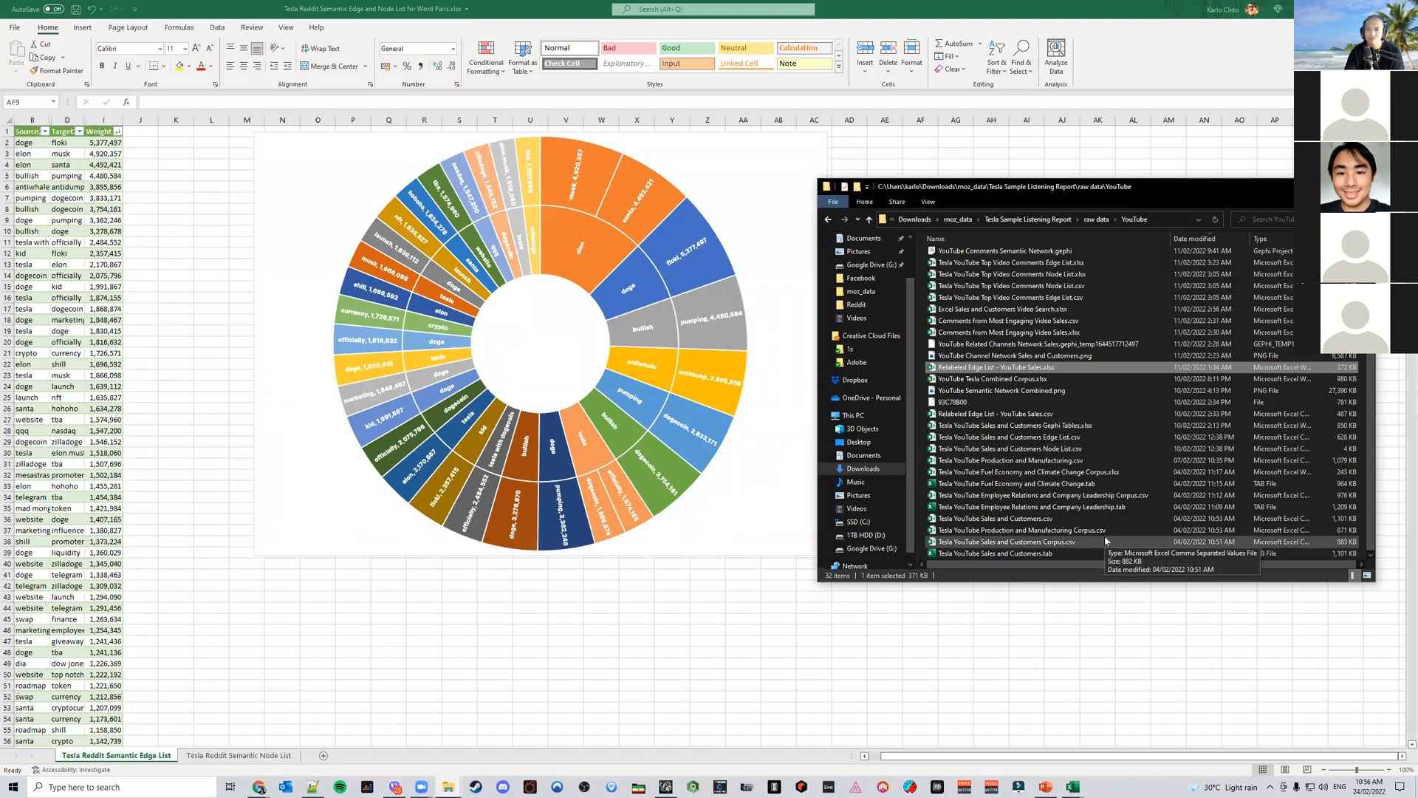
scroll(1106, 541, up, 2)
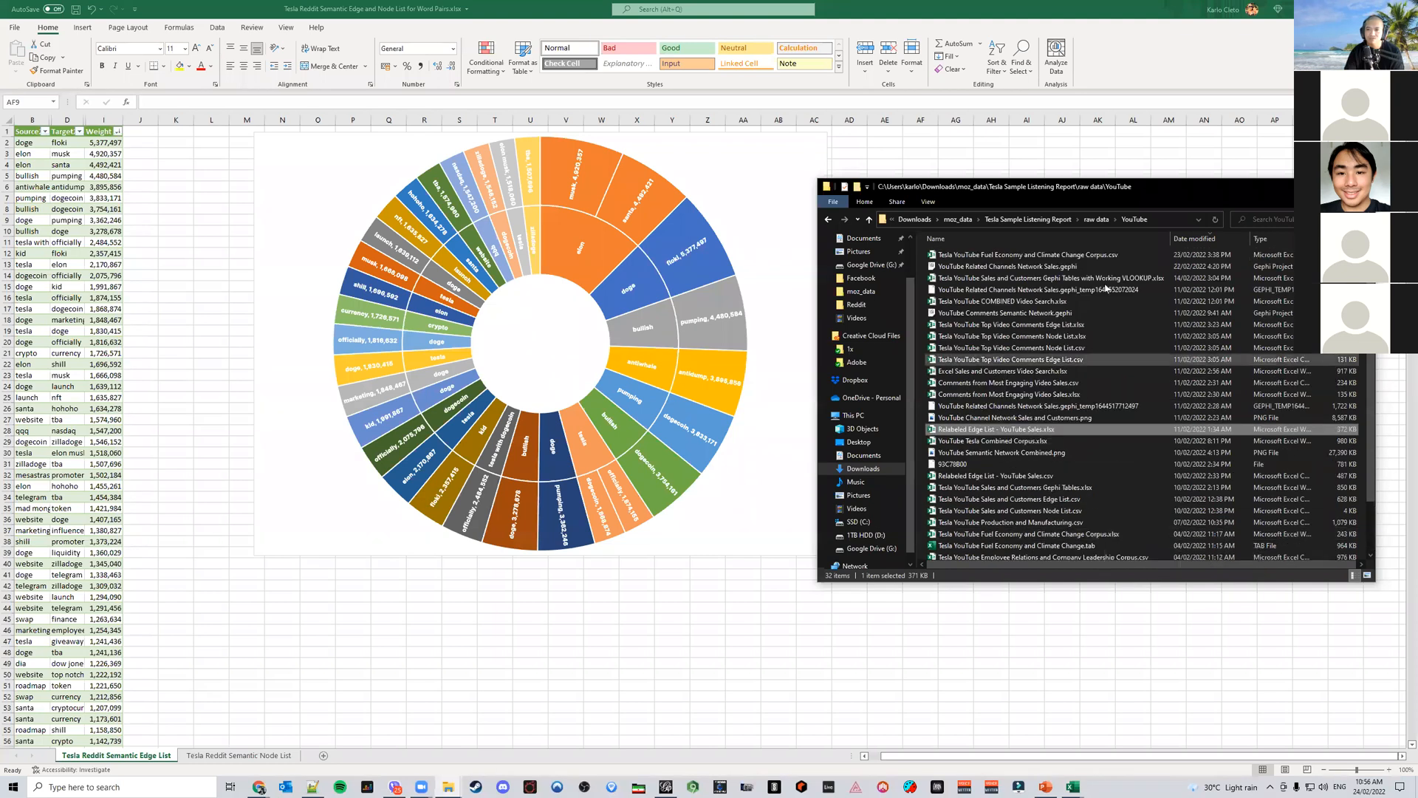
click(1064, 219)
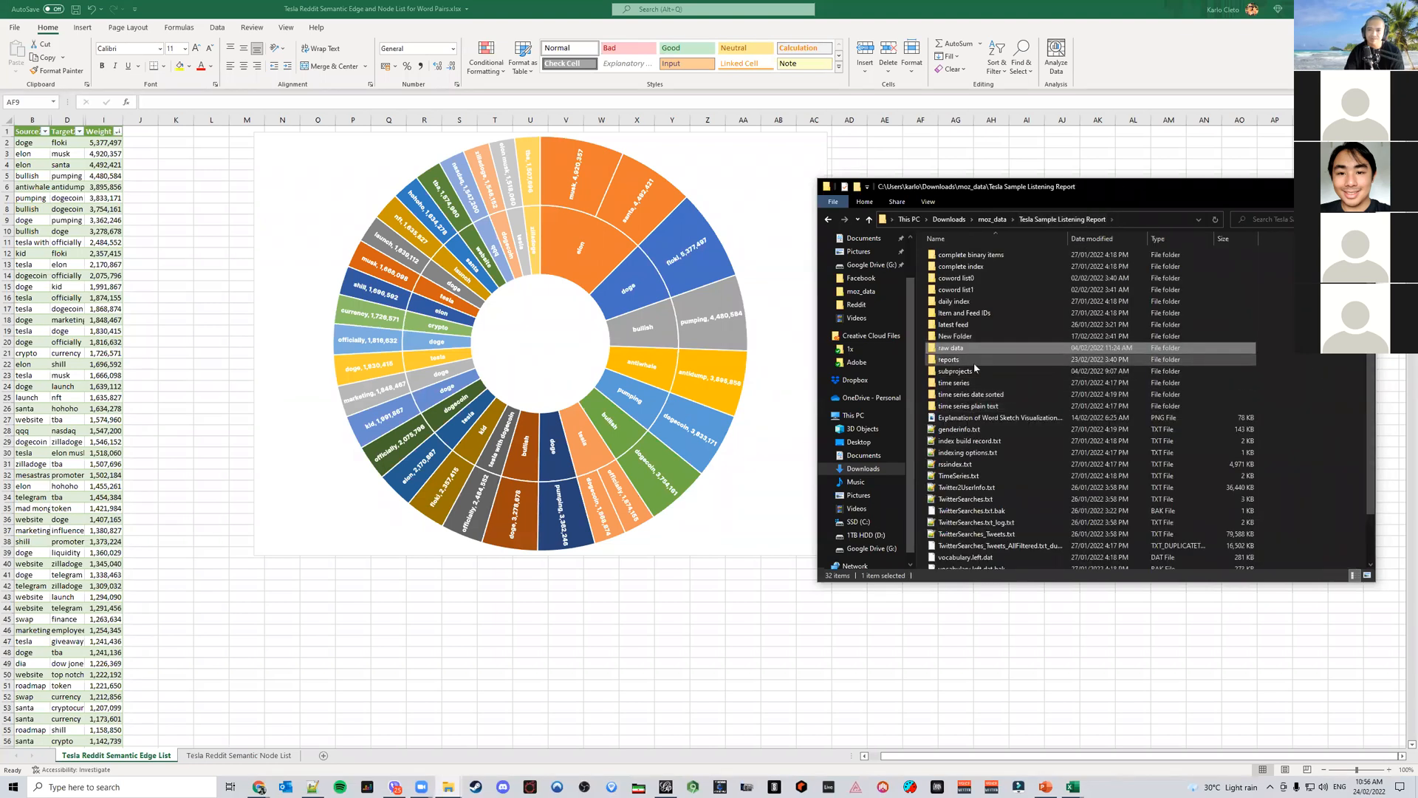
double_click(973, 362)
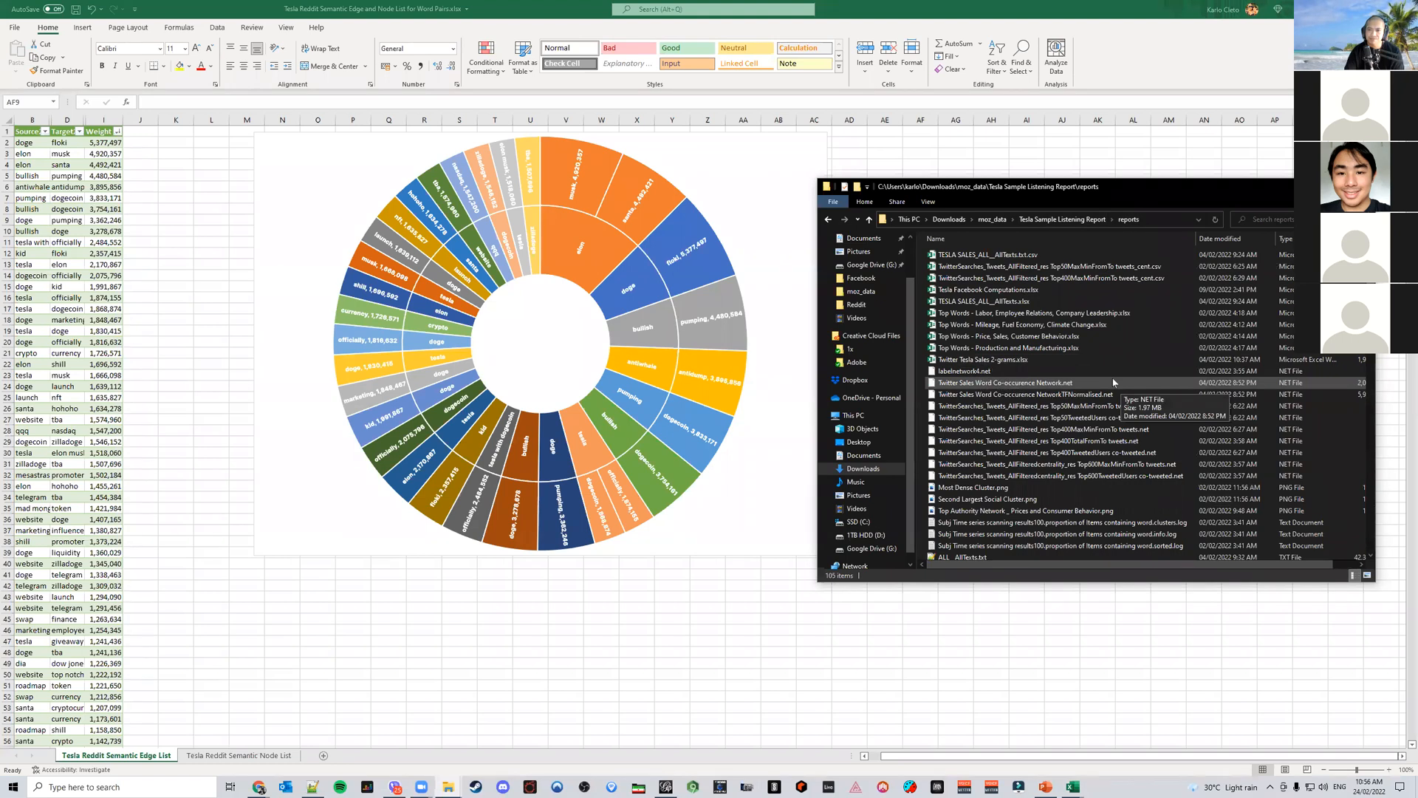
scroll(1113, 382, down, 6)
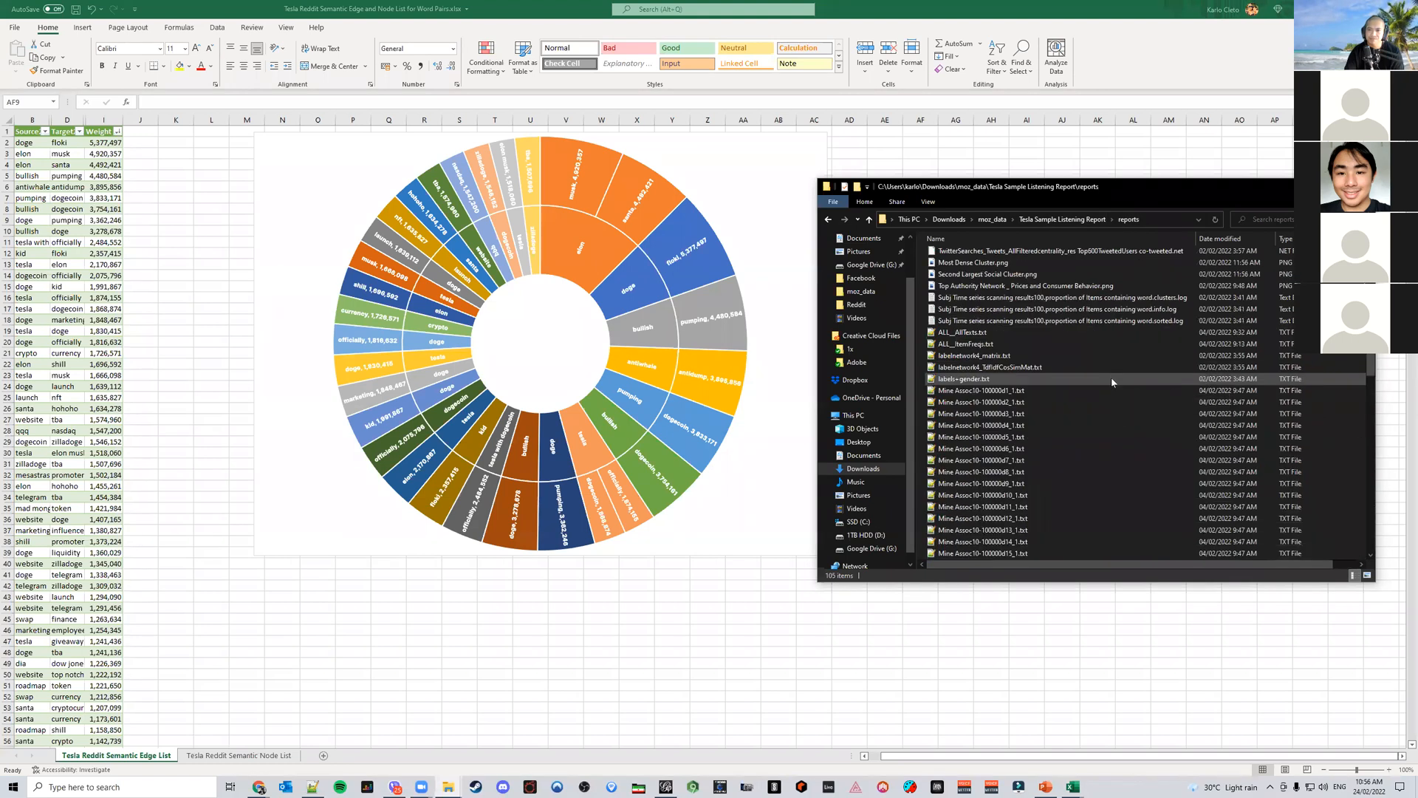
scroll(1112, 380, down, 15)
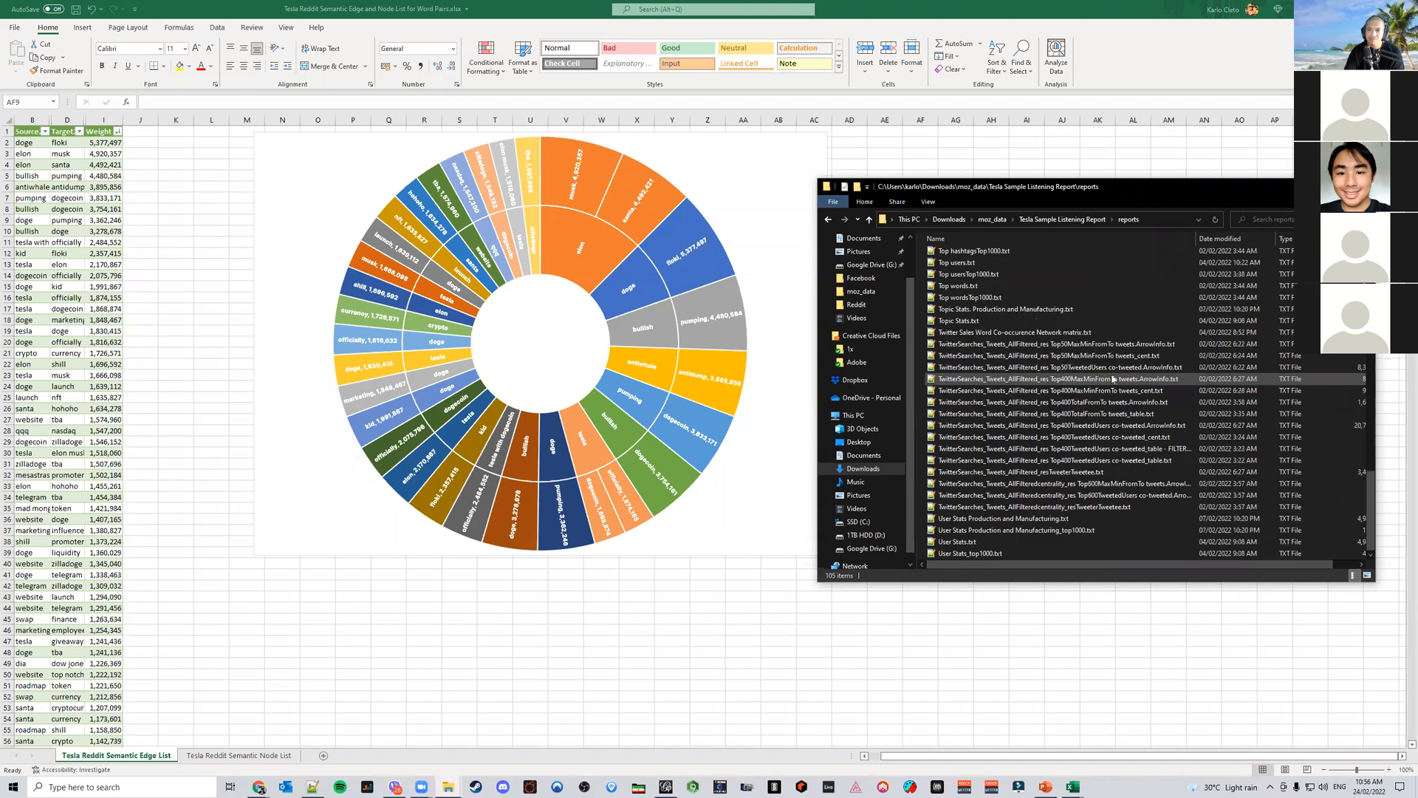
Search Downloads for word pair, open the Tesla YouTube COMBINED Video Search workbook, and show its video list sheet
click(994, 221)
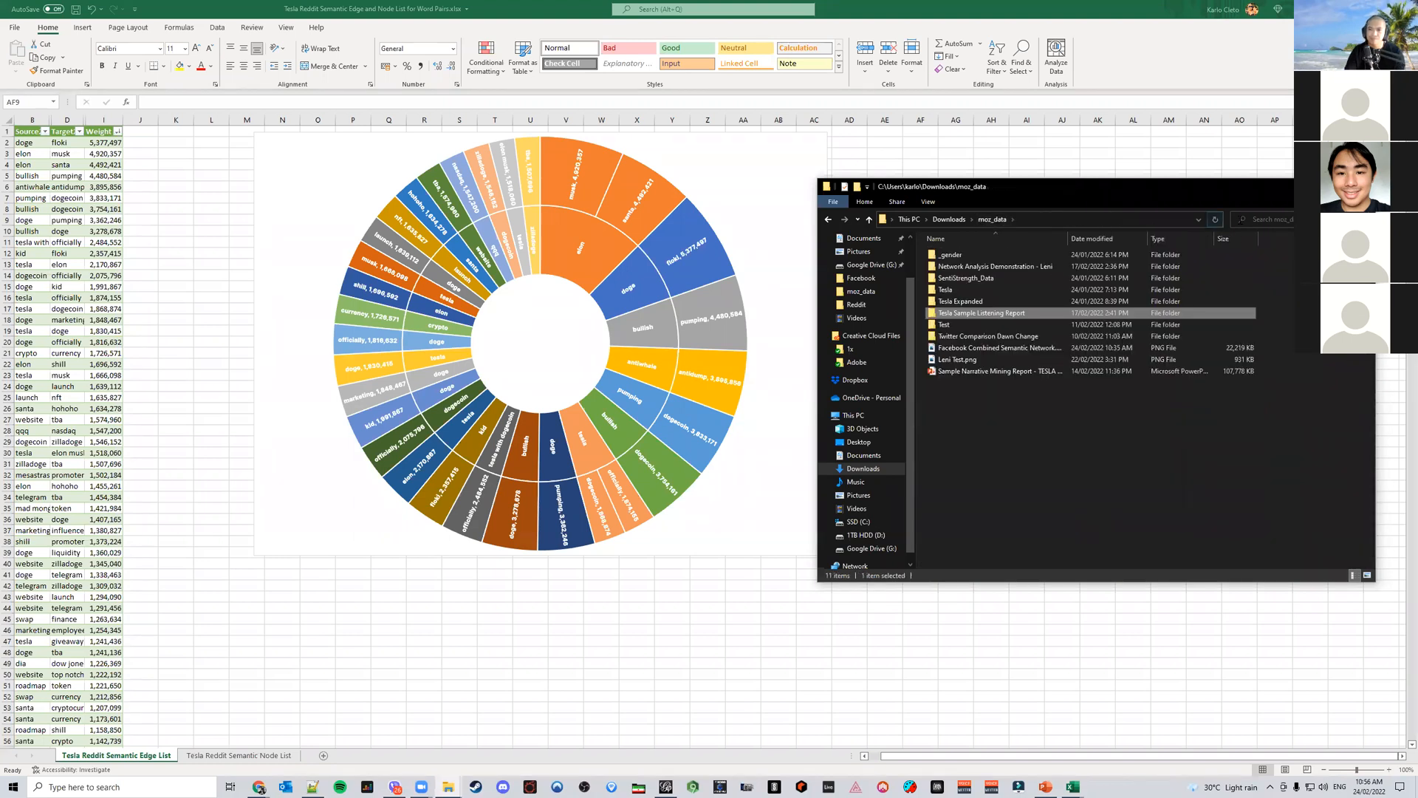
click(950, 219)
click(1264, 219)
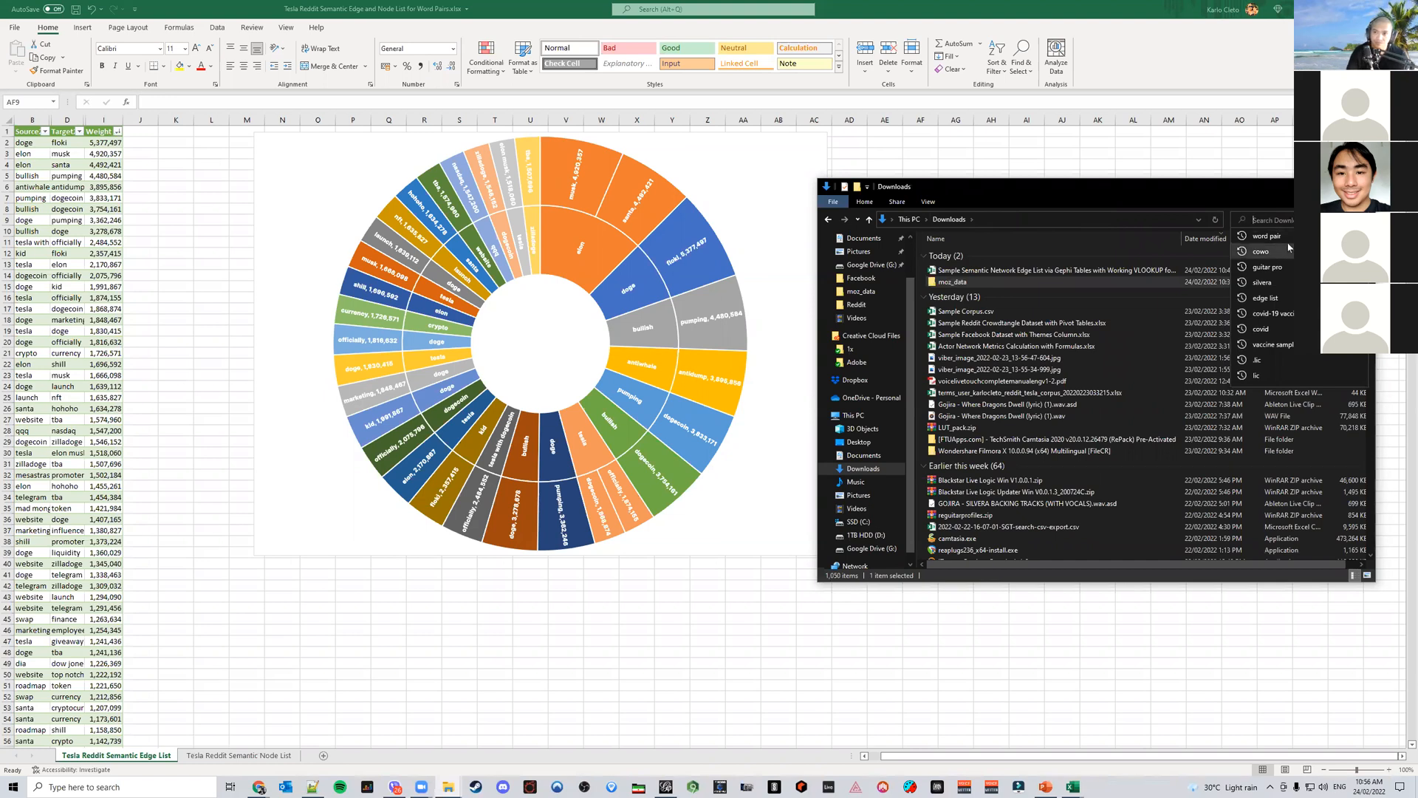
click(1267, 236)
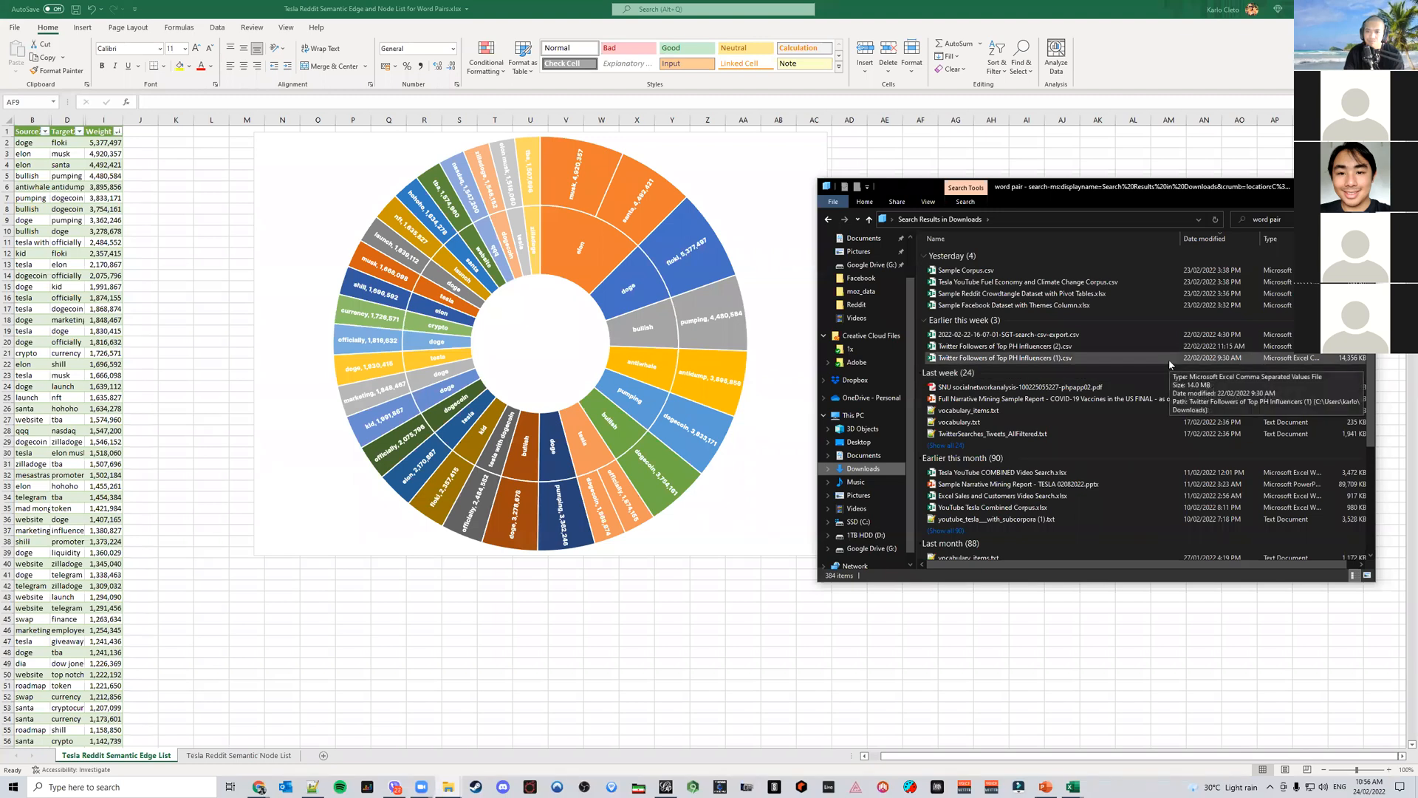
double_click(1140, 473)
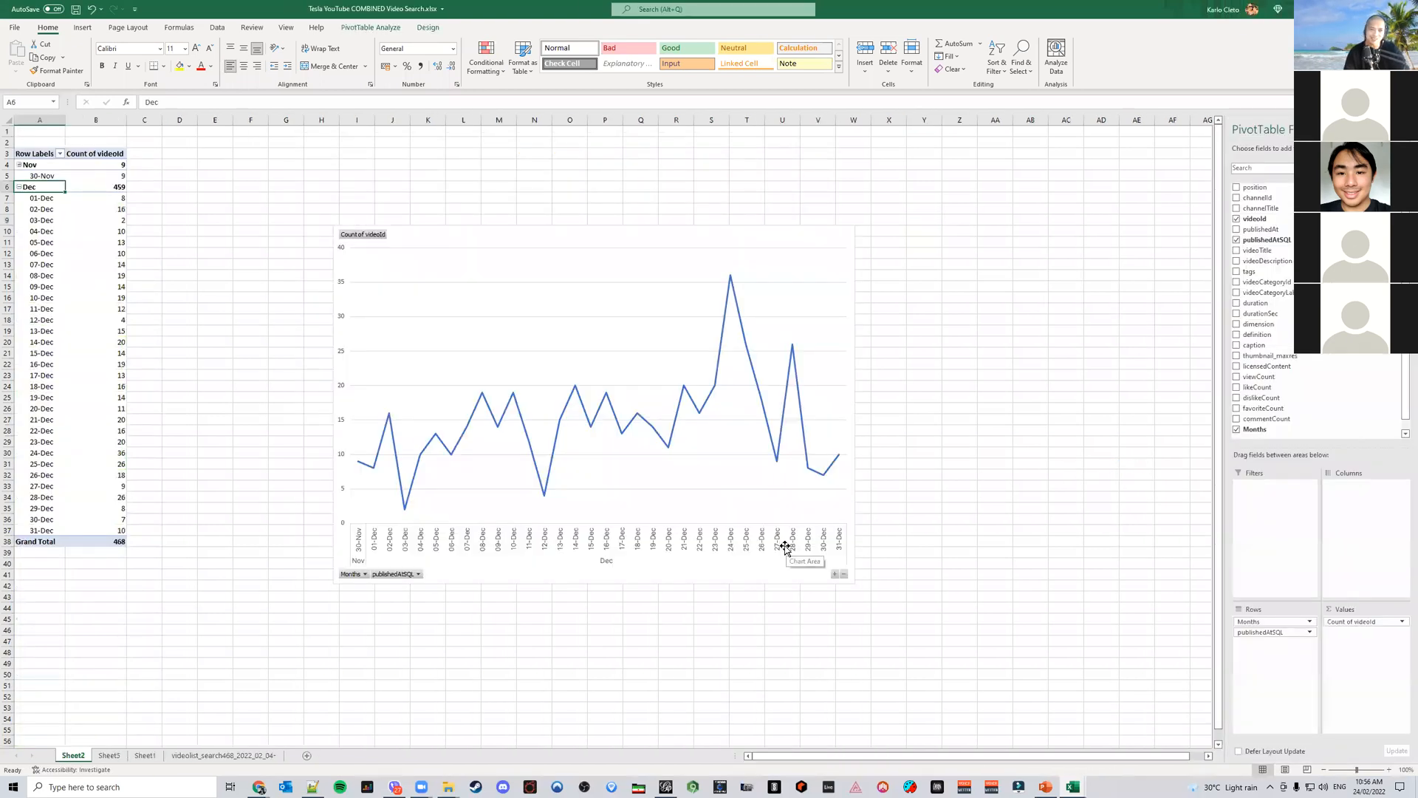
click(213, 760)
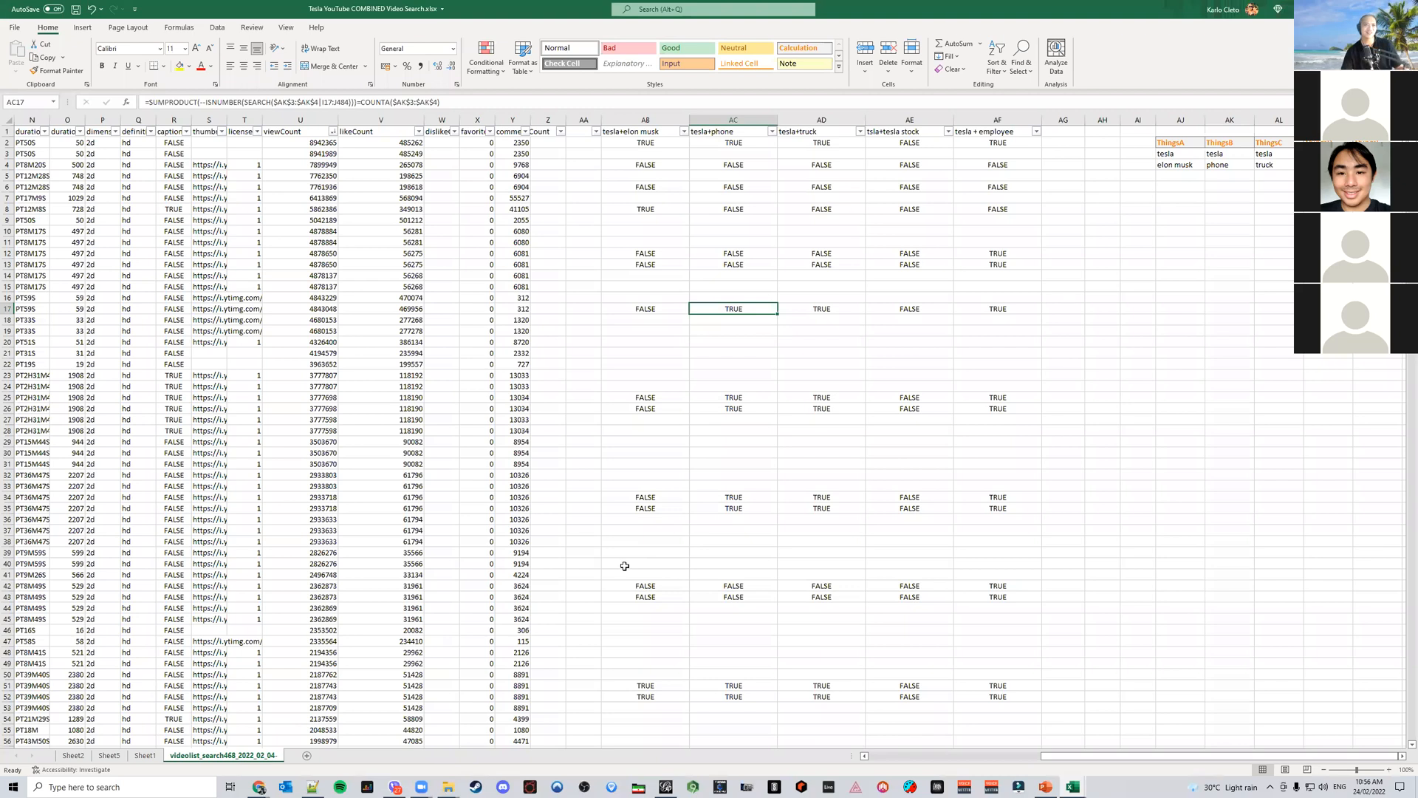
Save a copy of the workbook as Sample Tesla Word Pair Presence Formula in the Downloads folder
click(18, 28)
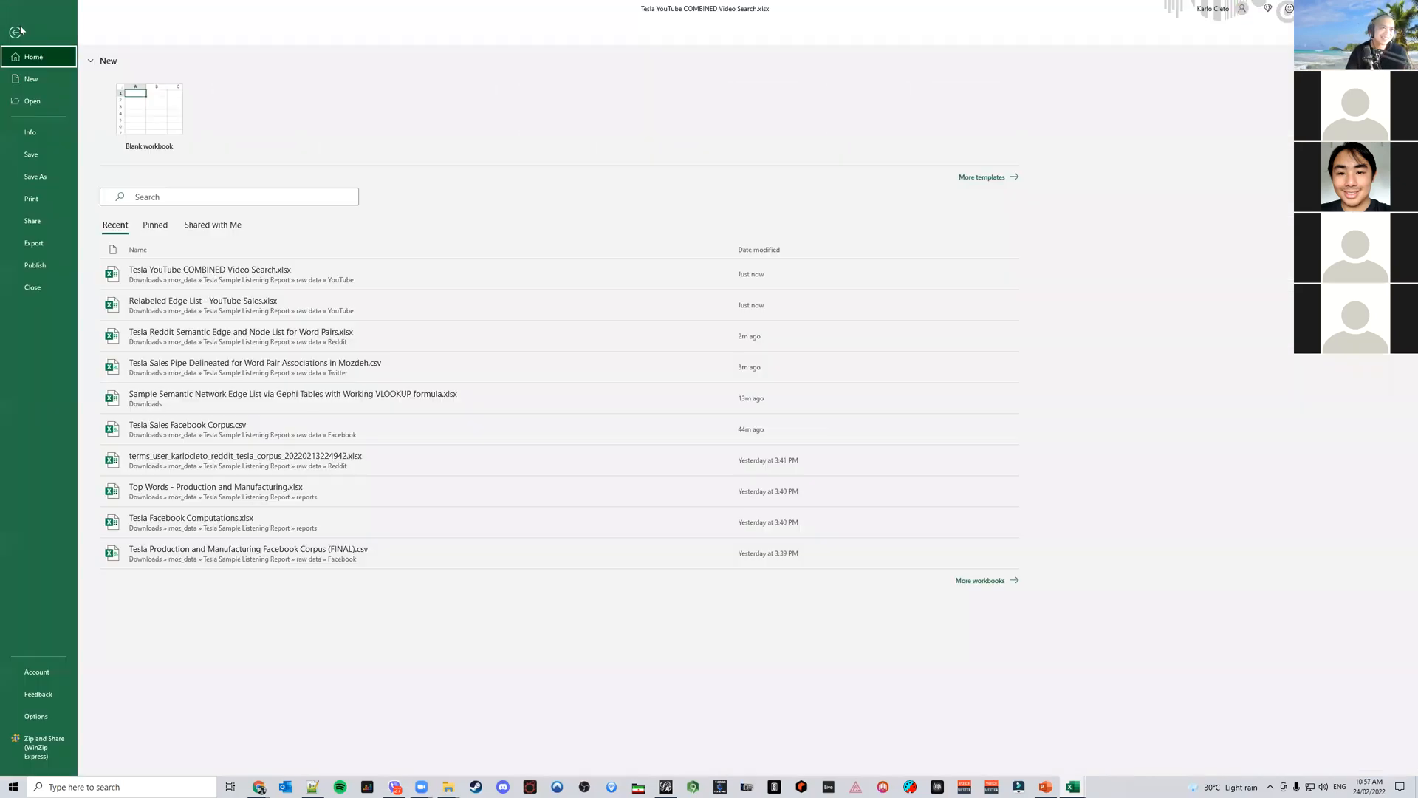
click(37, 177)
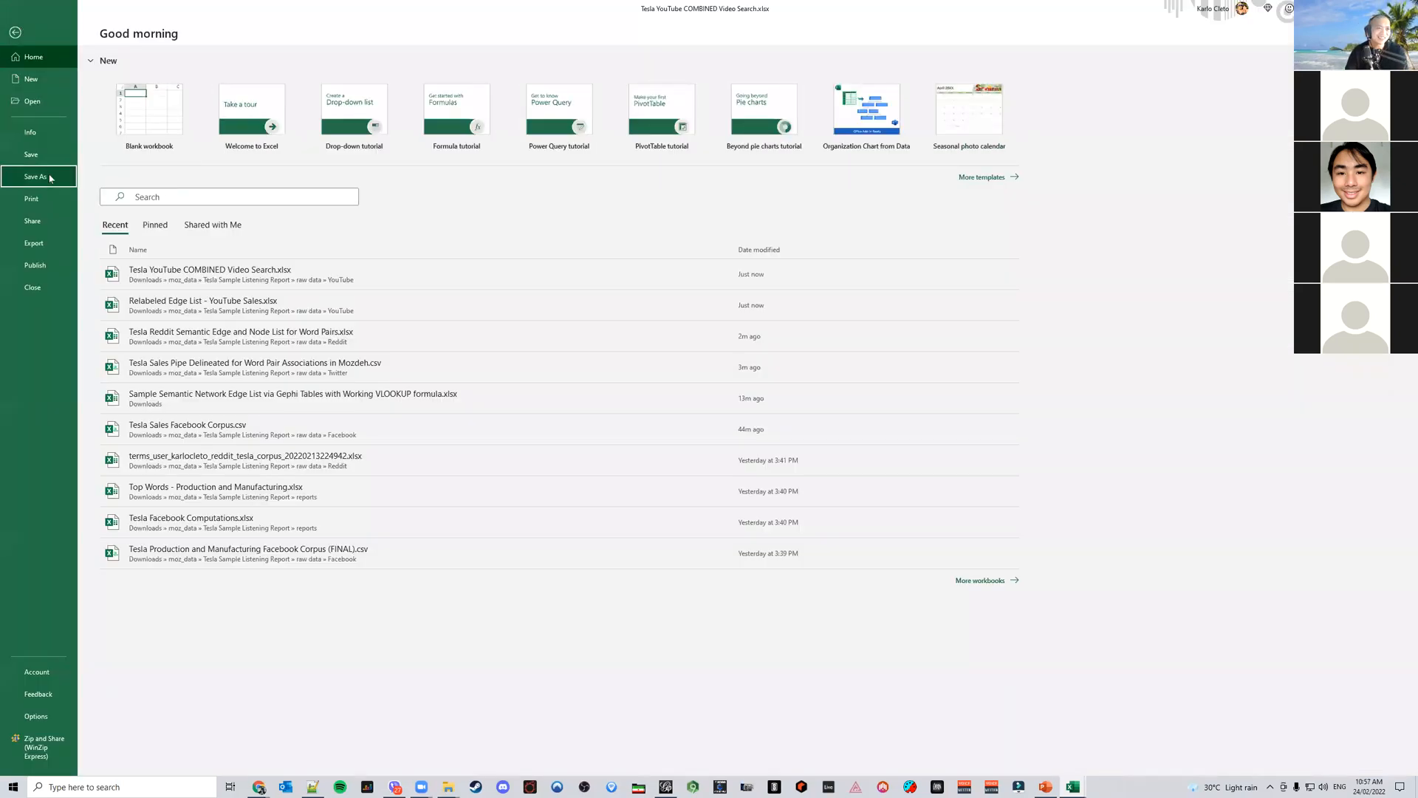
click(400, 84)
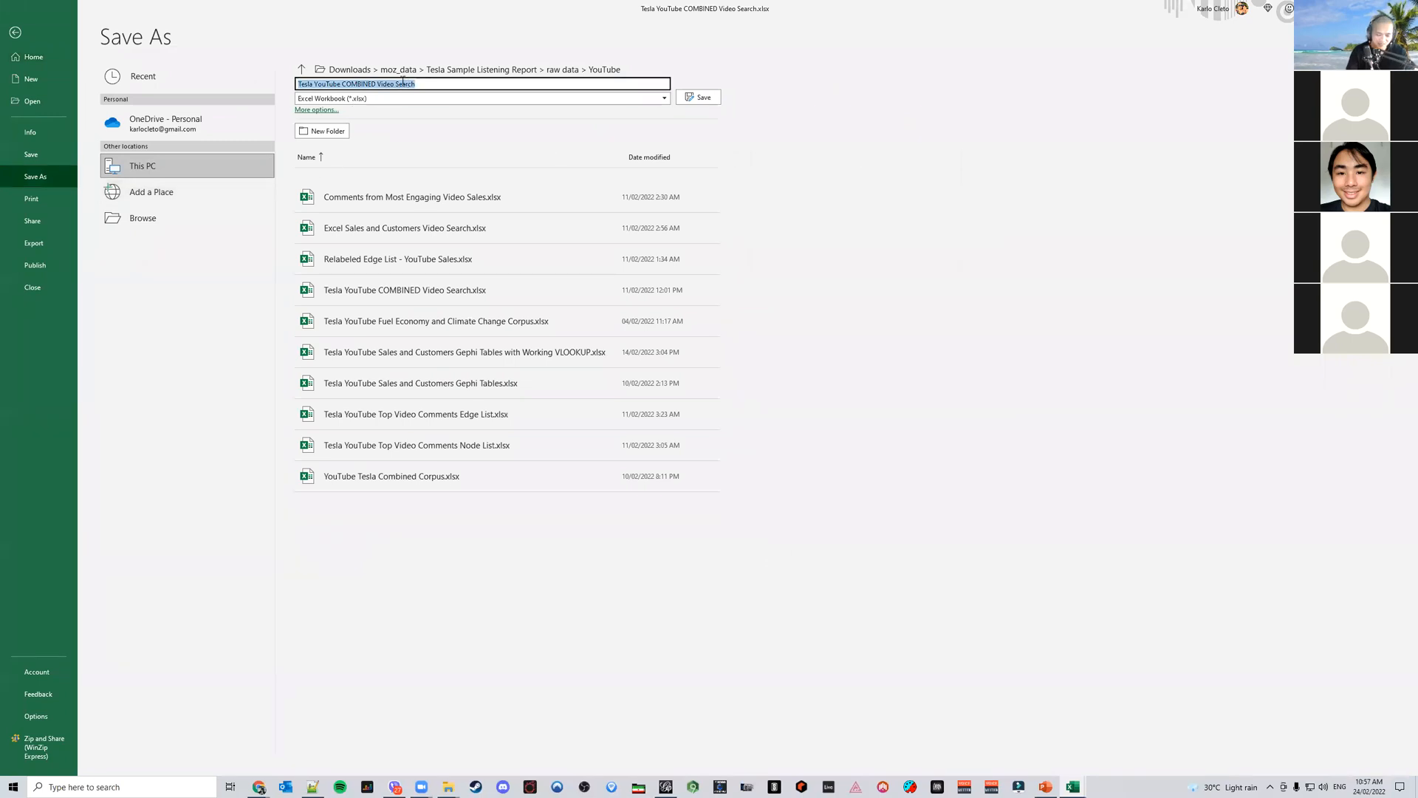
text(Tes)
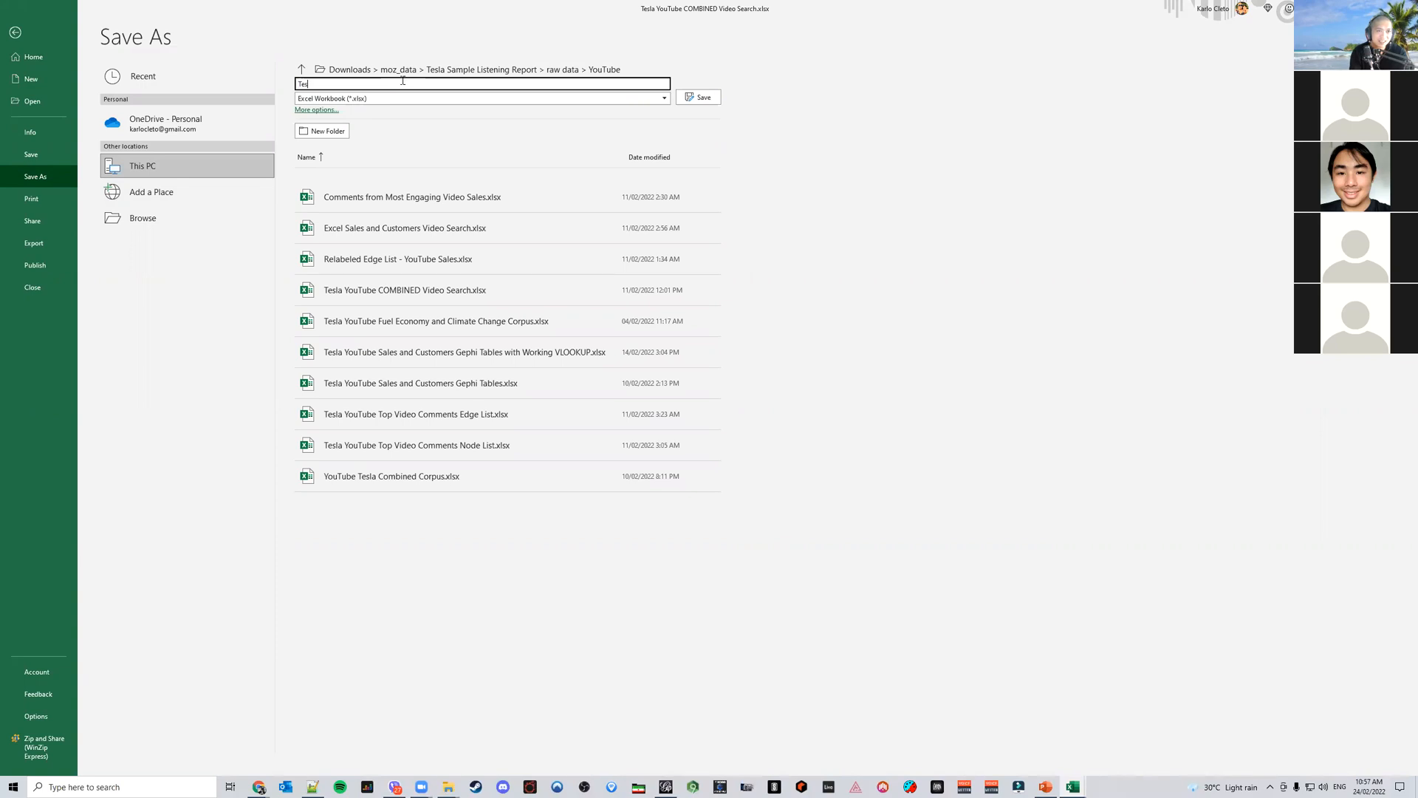
text(Samp)
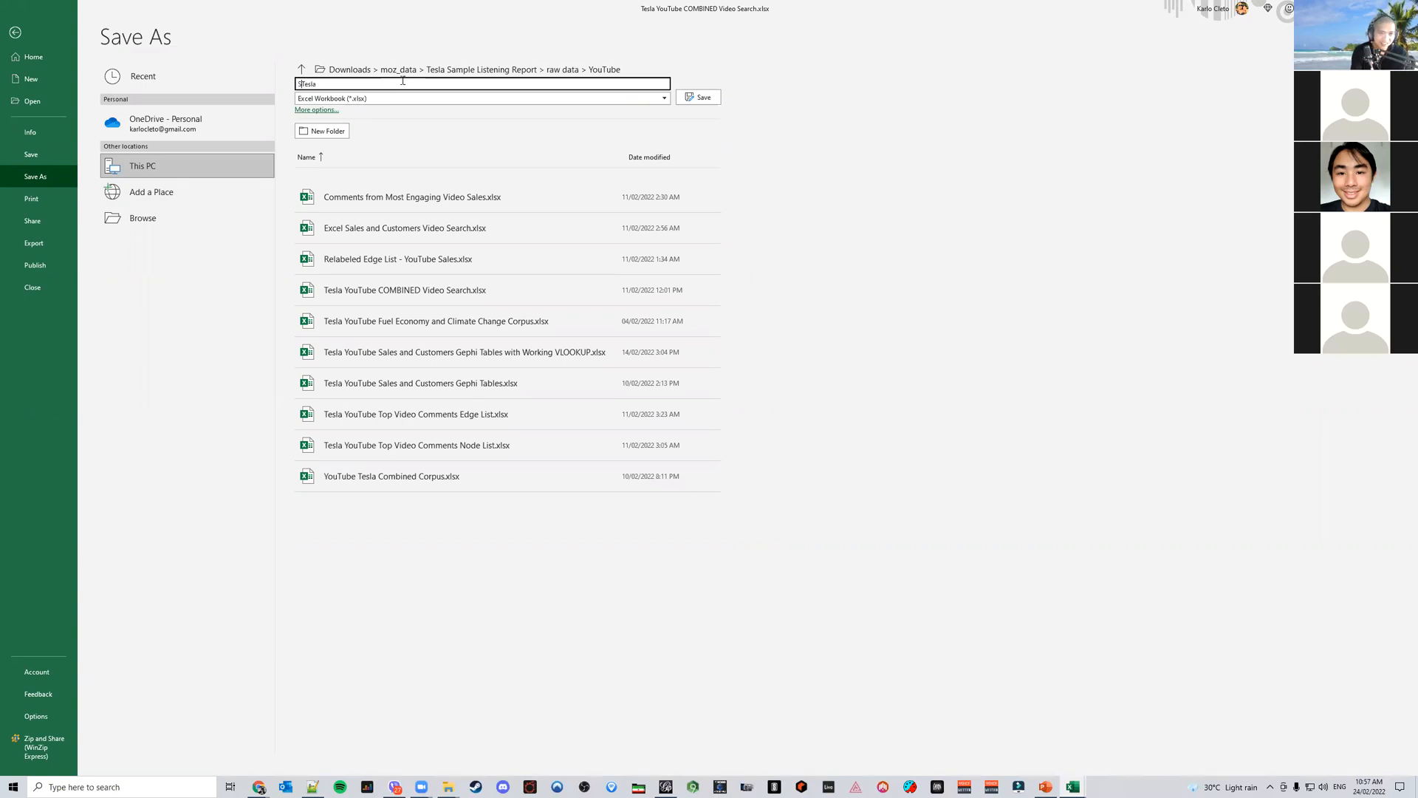
text(le )
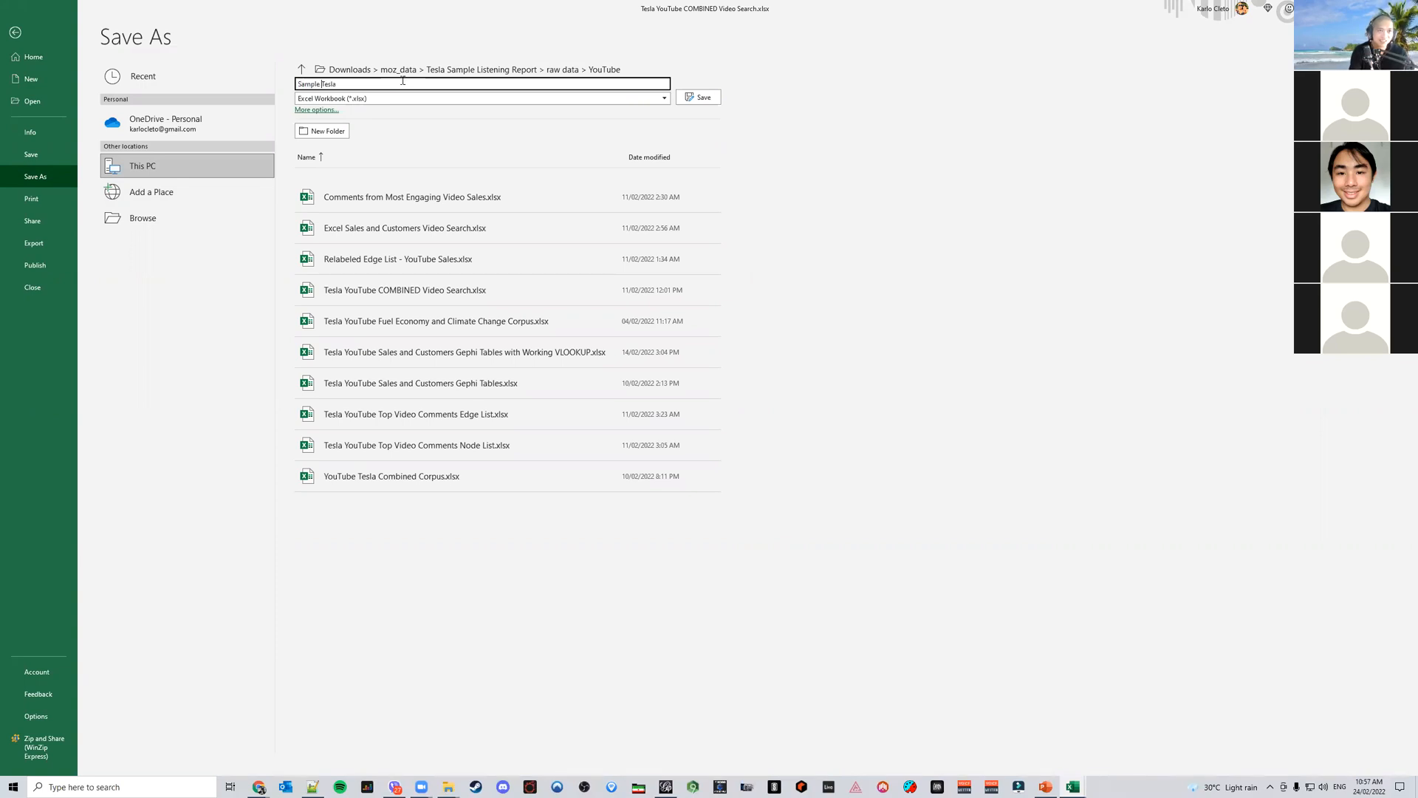
text( Word Pair Prese)
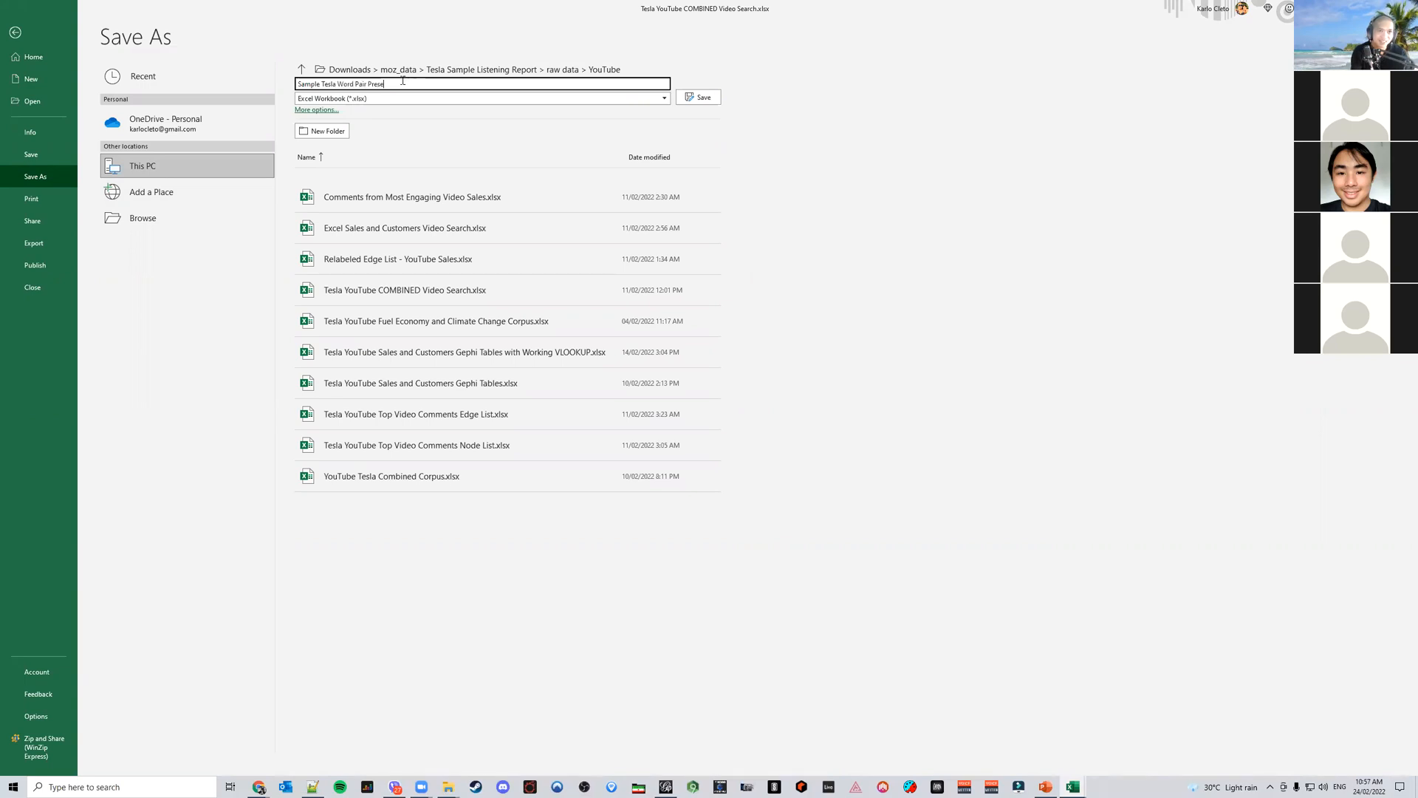
text(nce Formula)
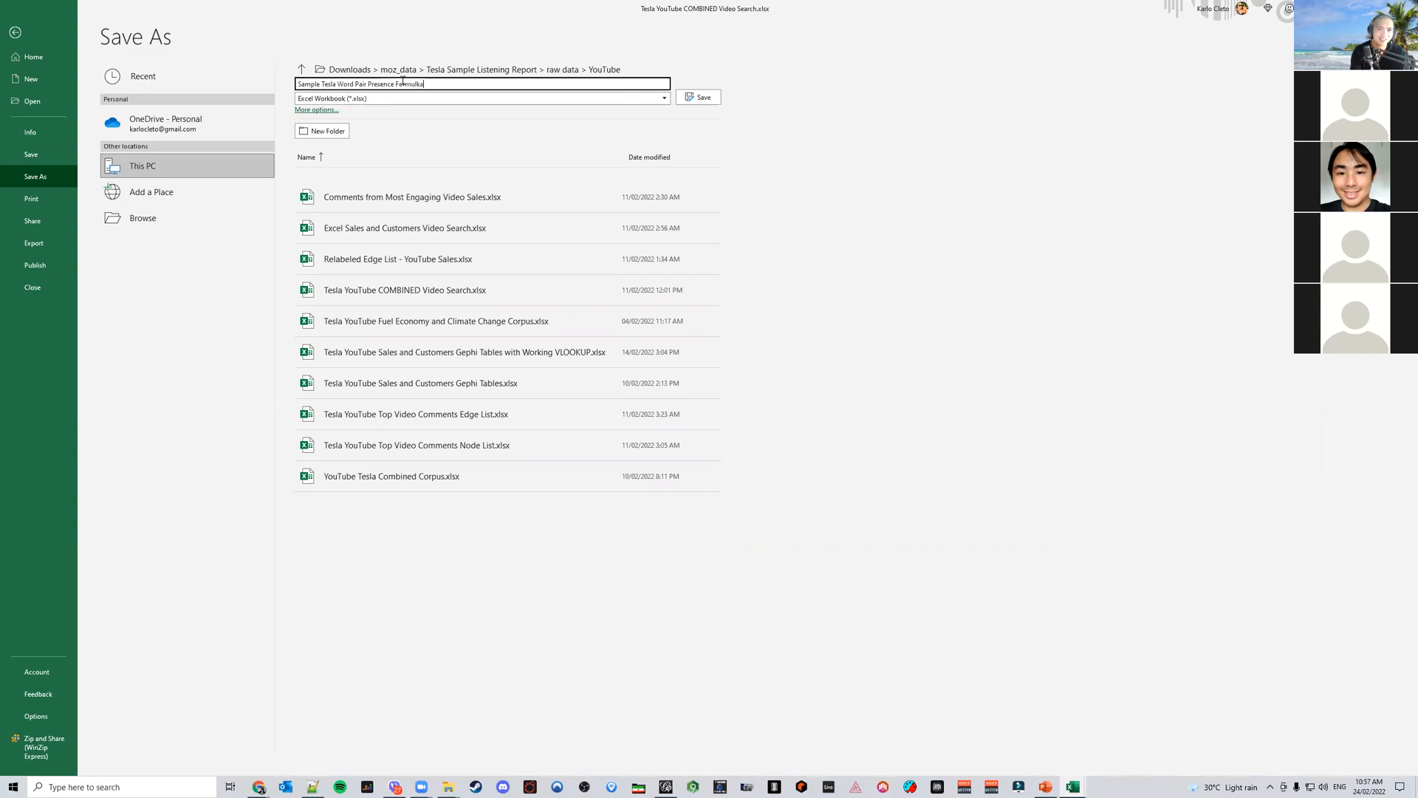
click(376, 71)
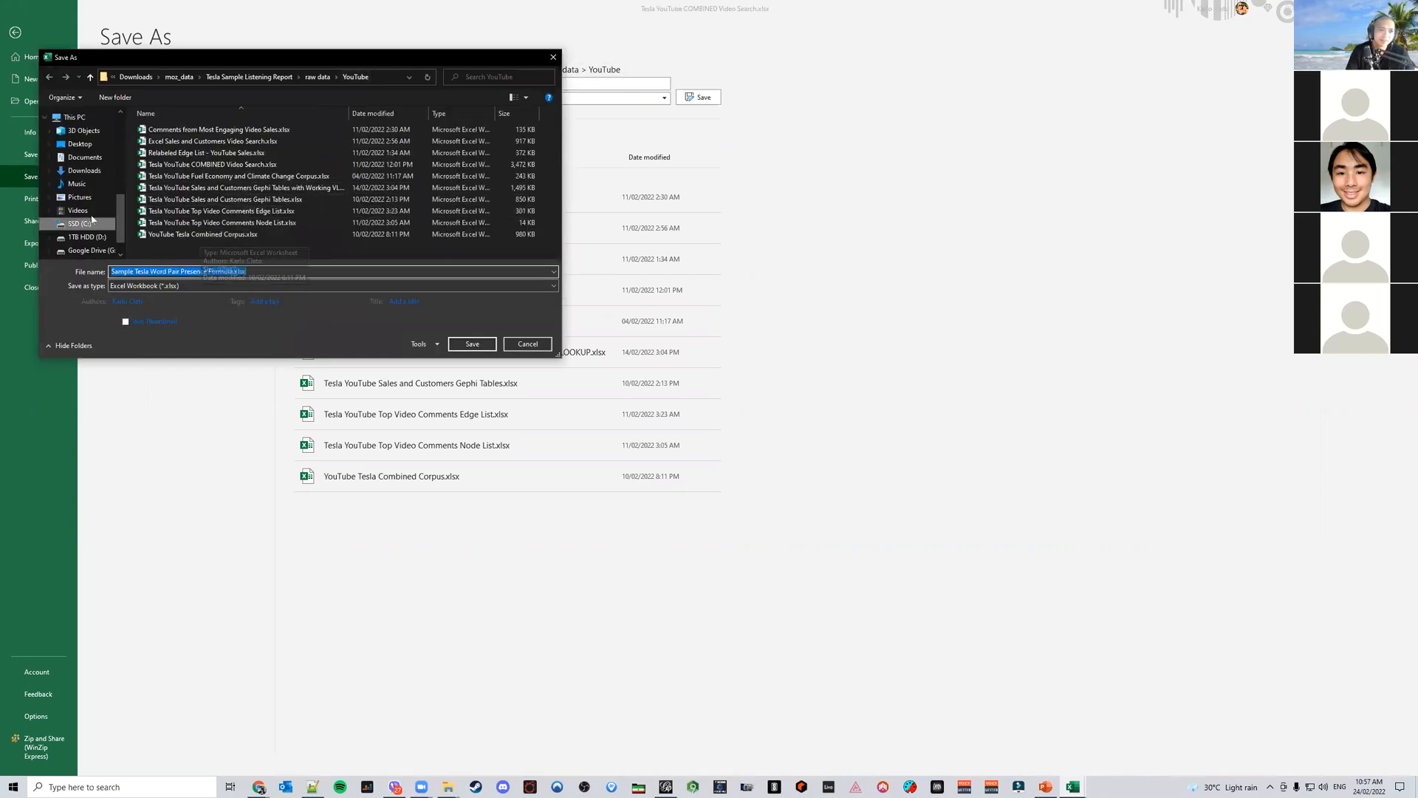
click(85, 158)
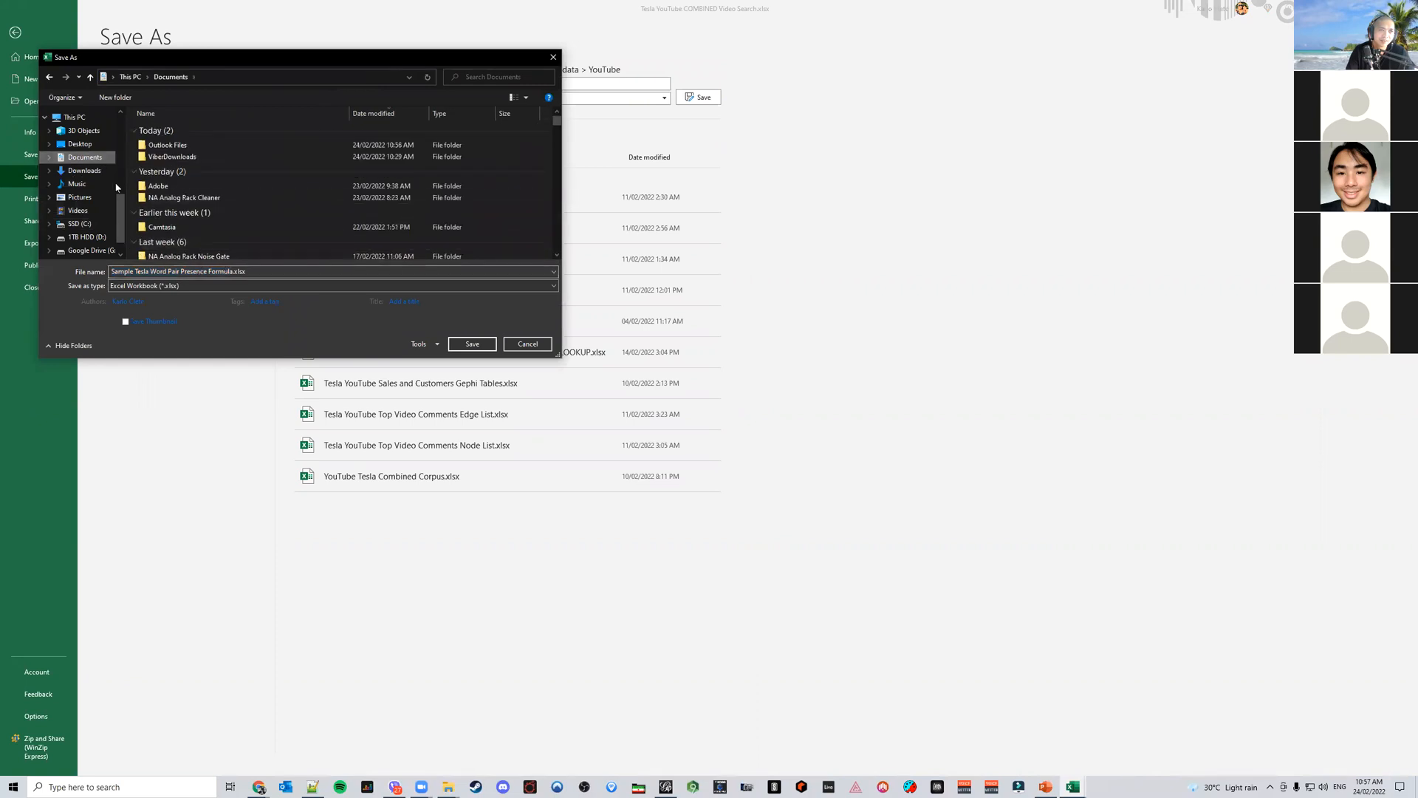
click(85, 171)
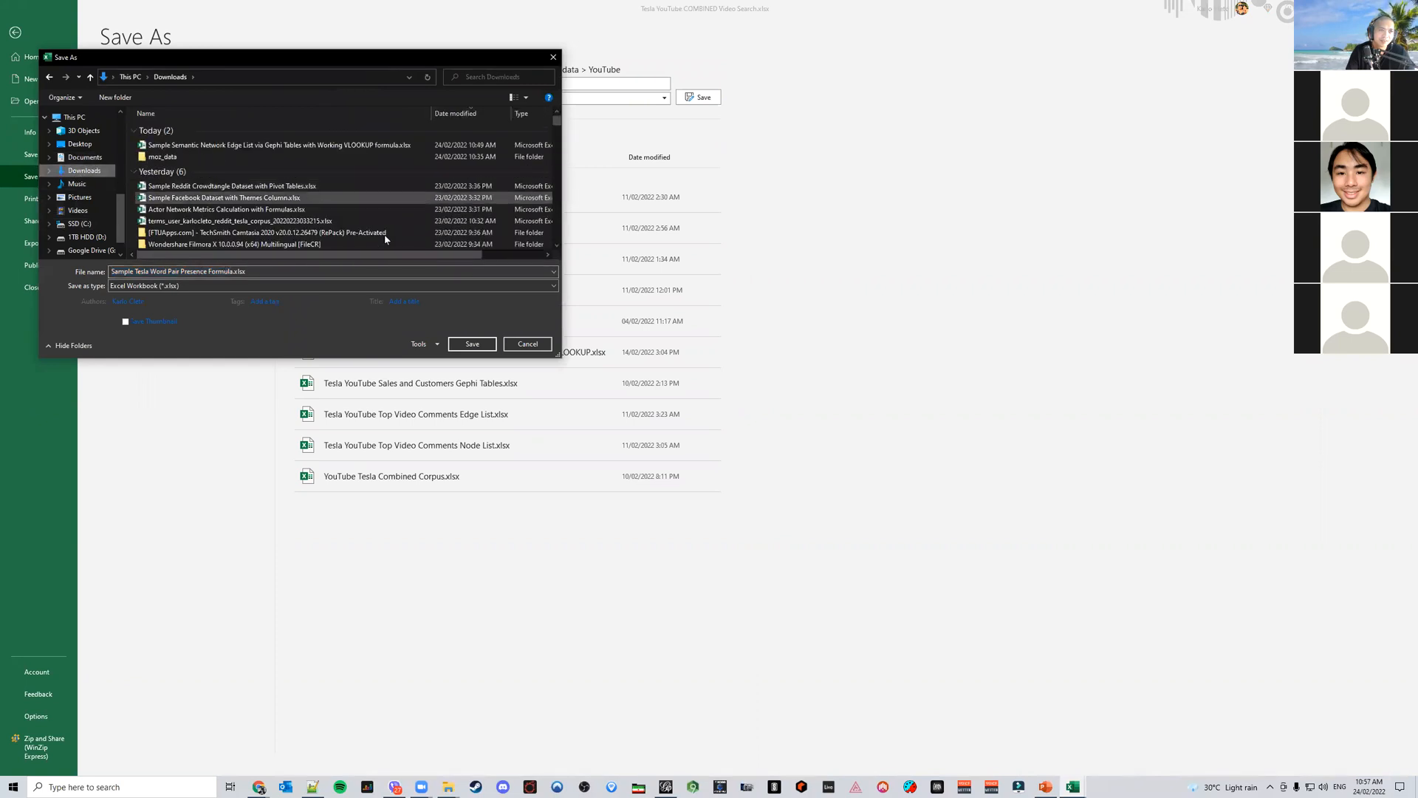
click(473, 343)
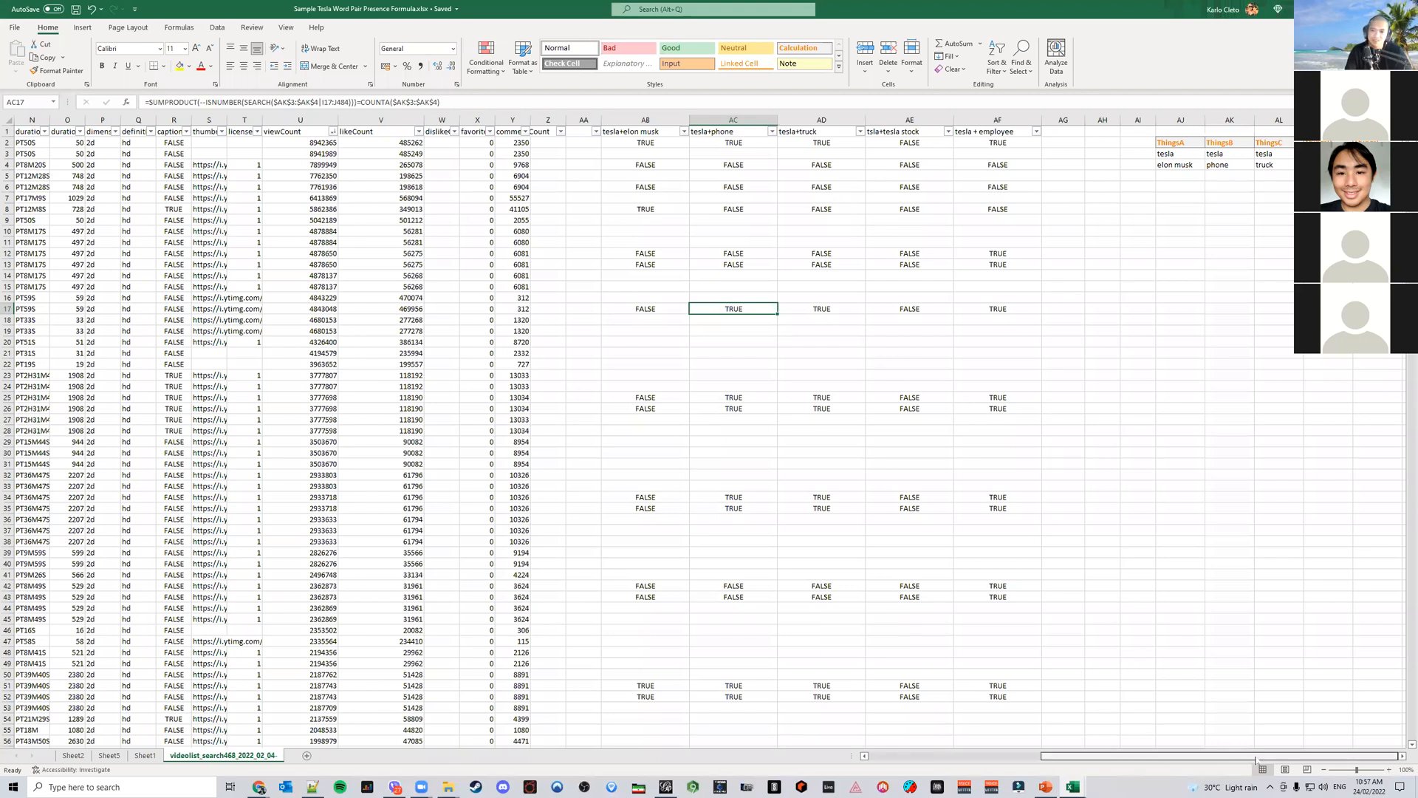
Switch to the narrative mining presentation and inspect the word pair segments of the Most Frequent Word Pairs sunburst
click(1046, 787)
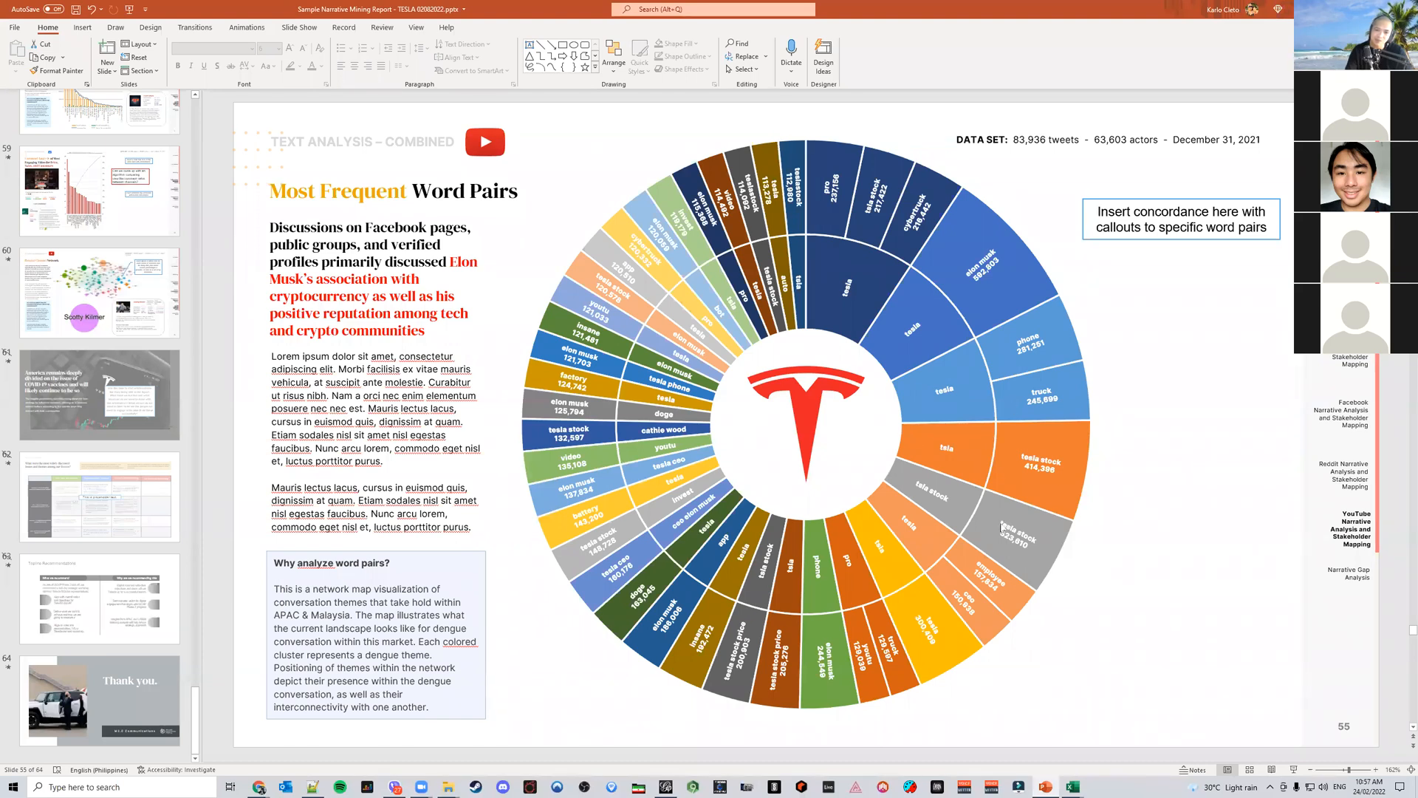
mouse_move(1001, 526)
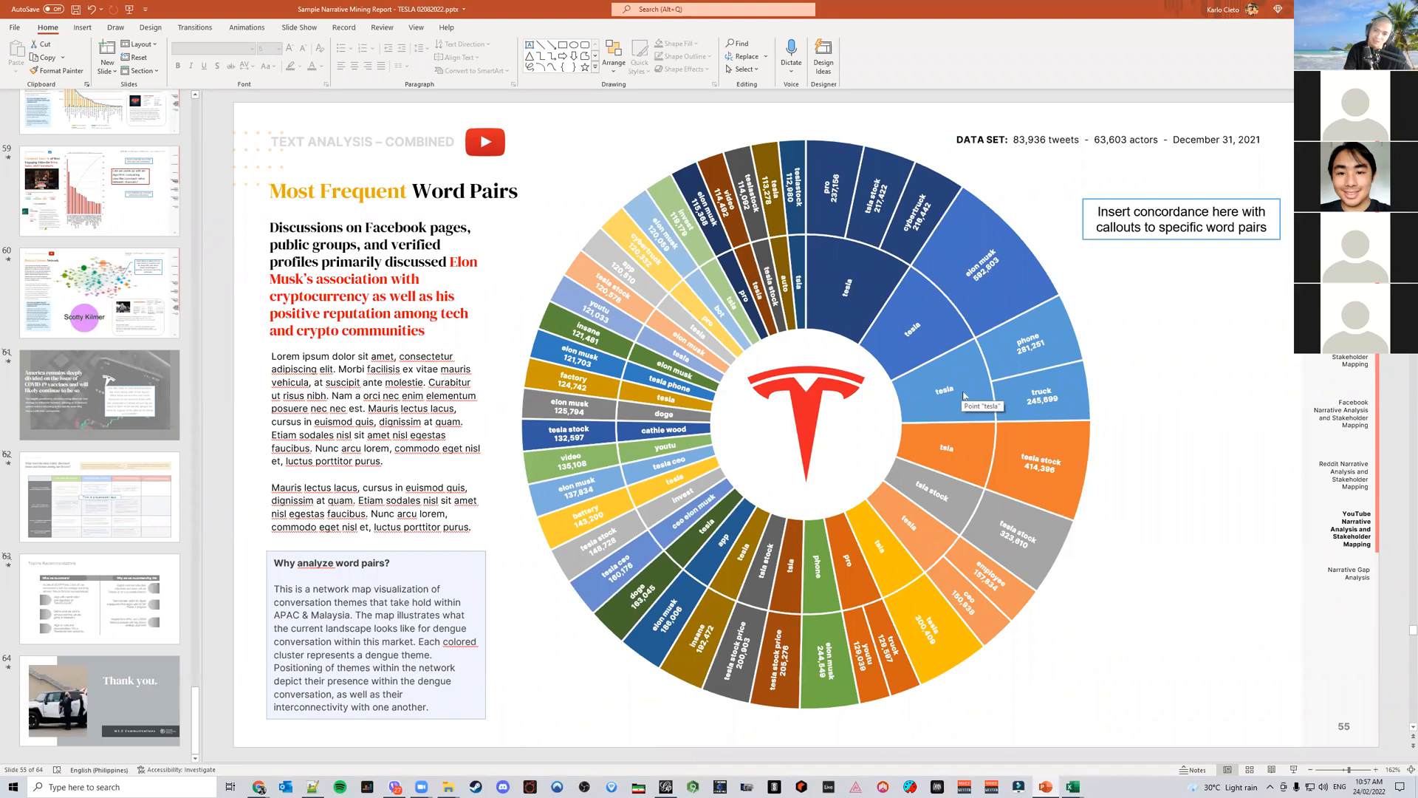
mouse_move(1001, 293)
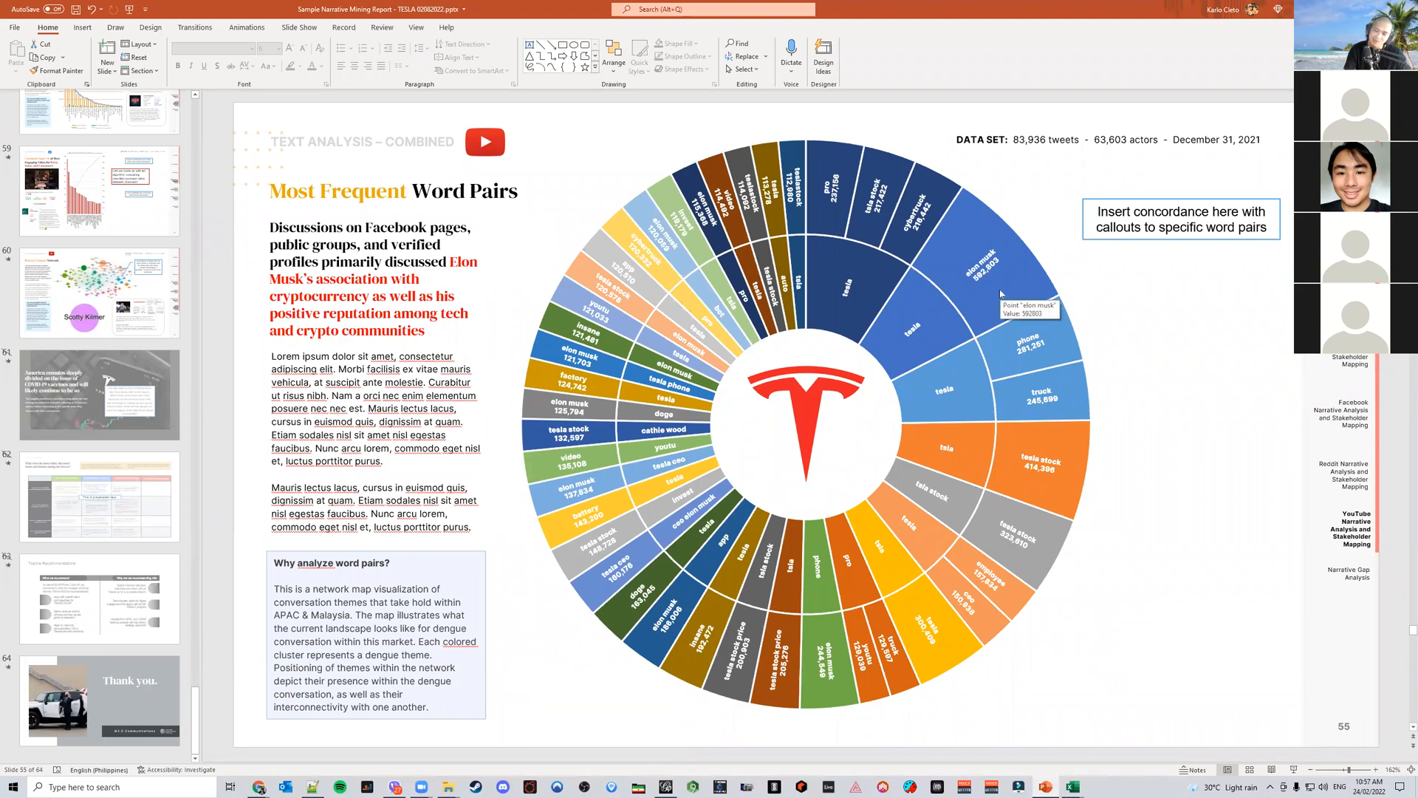
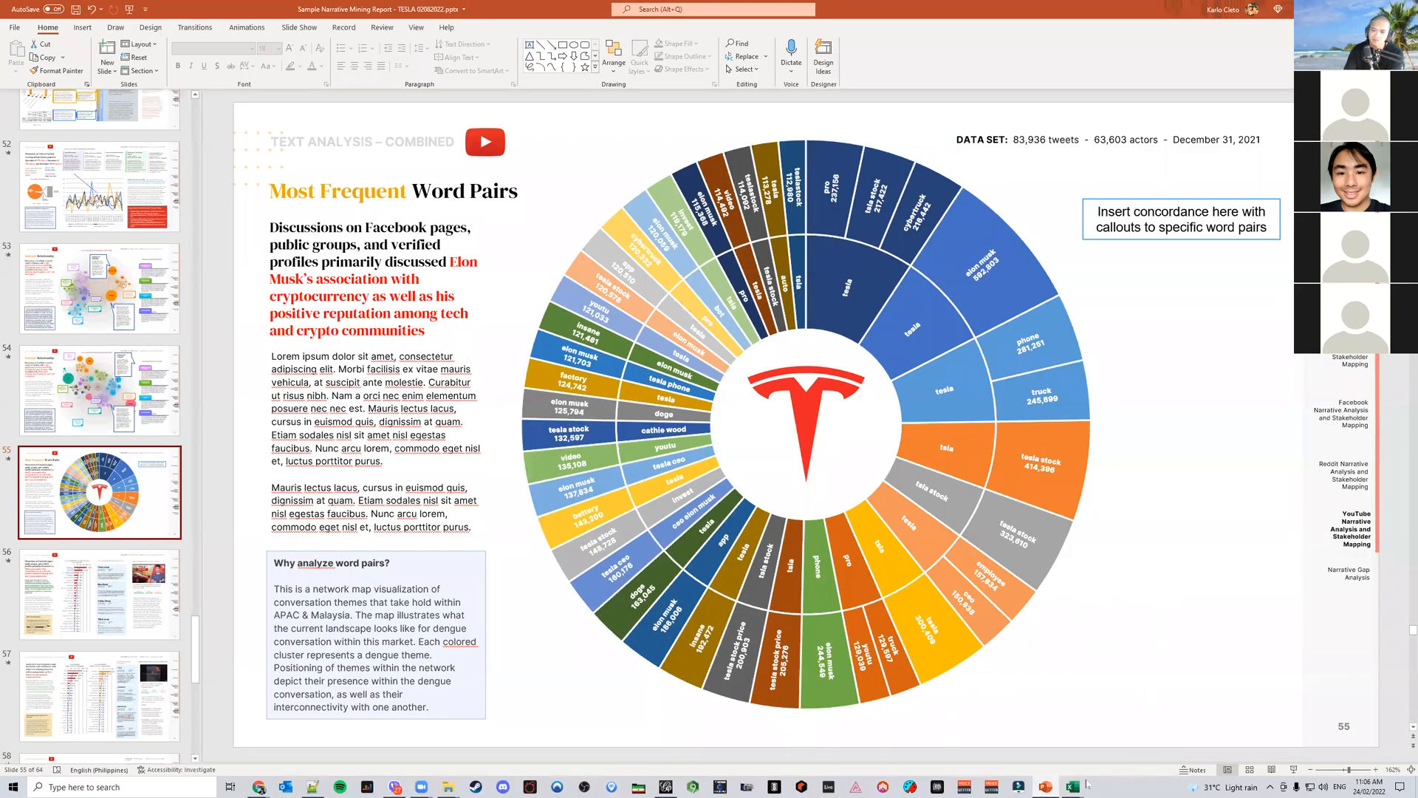
Return to the word pair presence workbook and inspect the presence formula in the tesla+elon musk column
click(1236, 743)
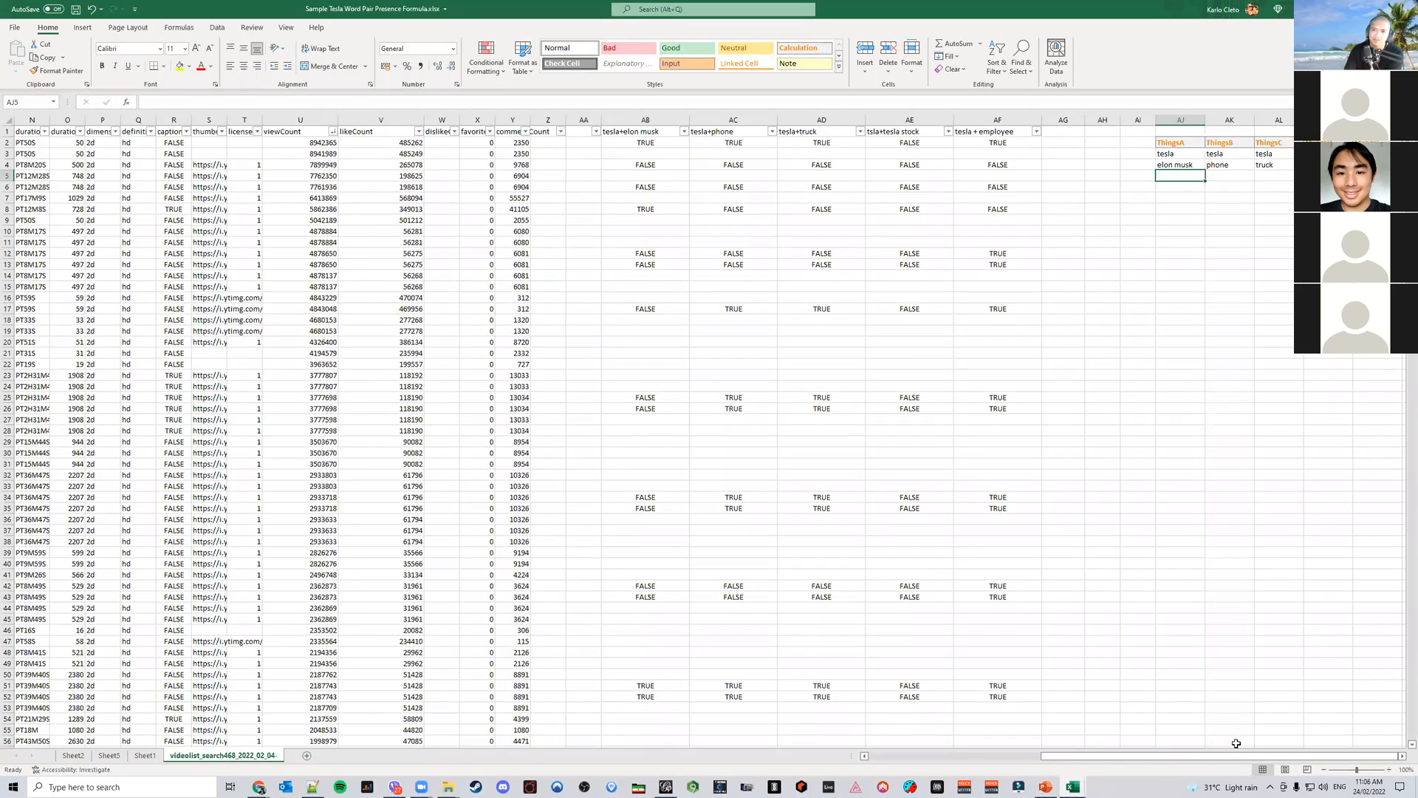
click(1046, 786)
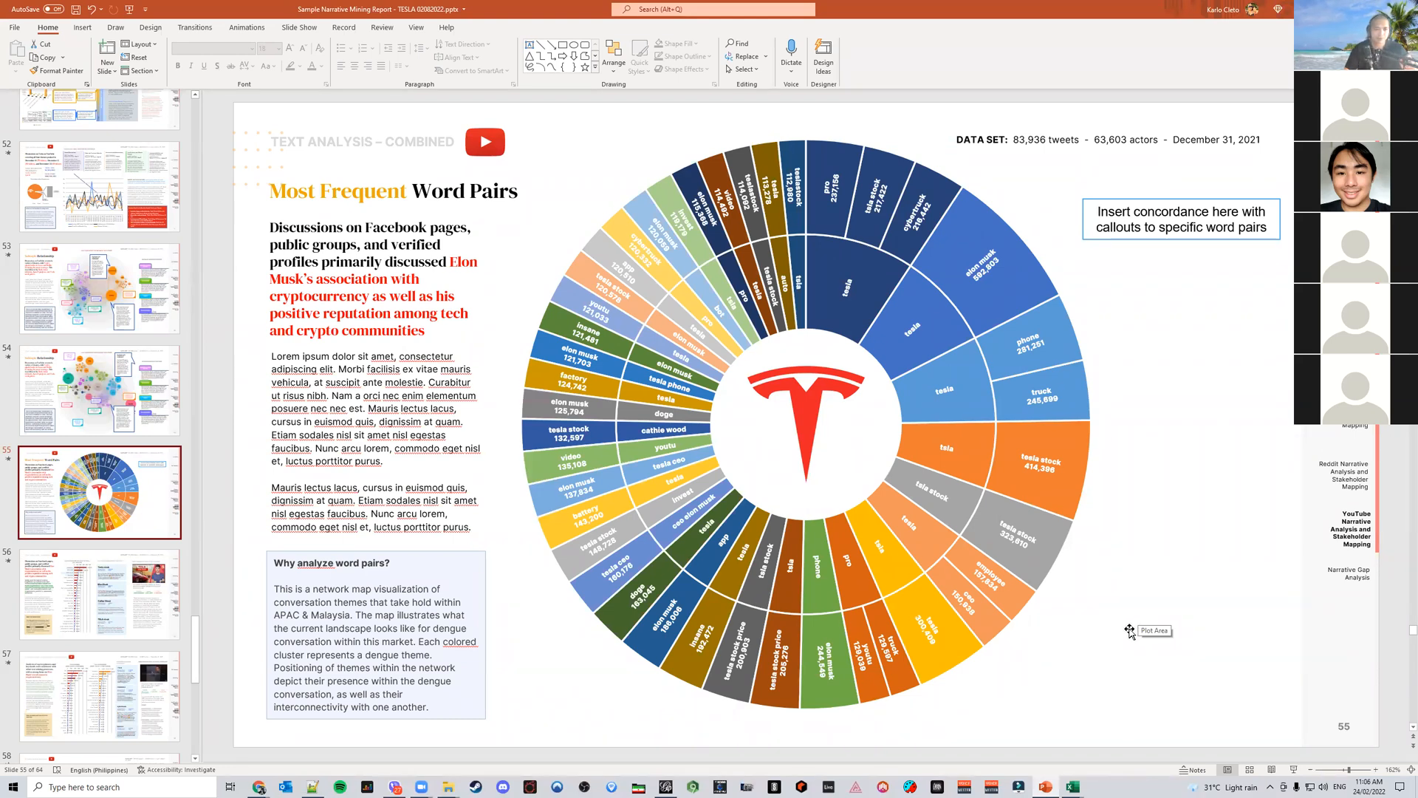
click(1073, 787)
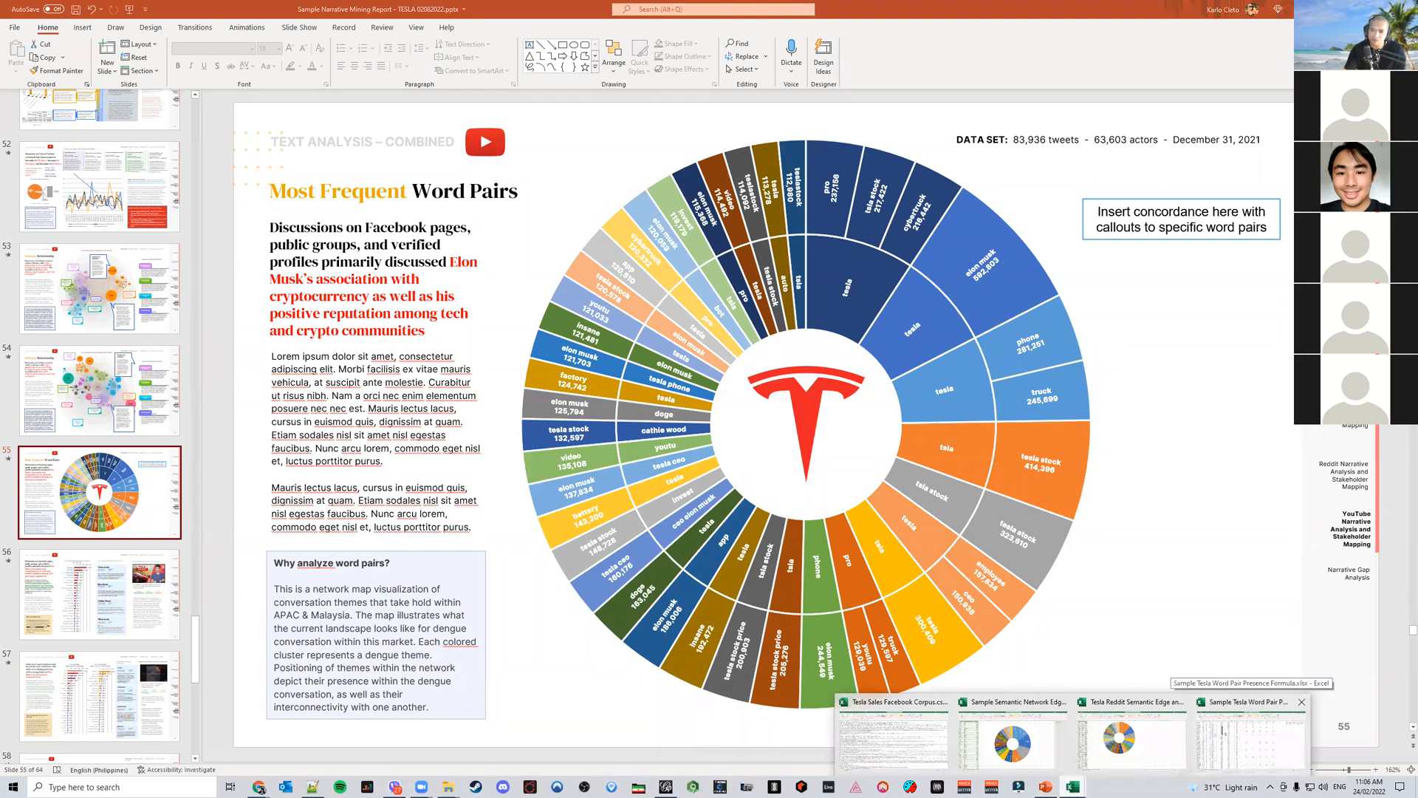
click(1222, 730)
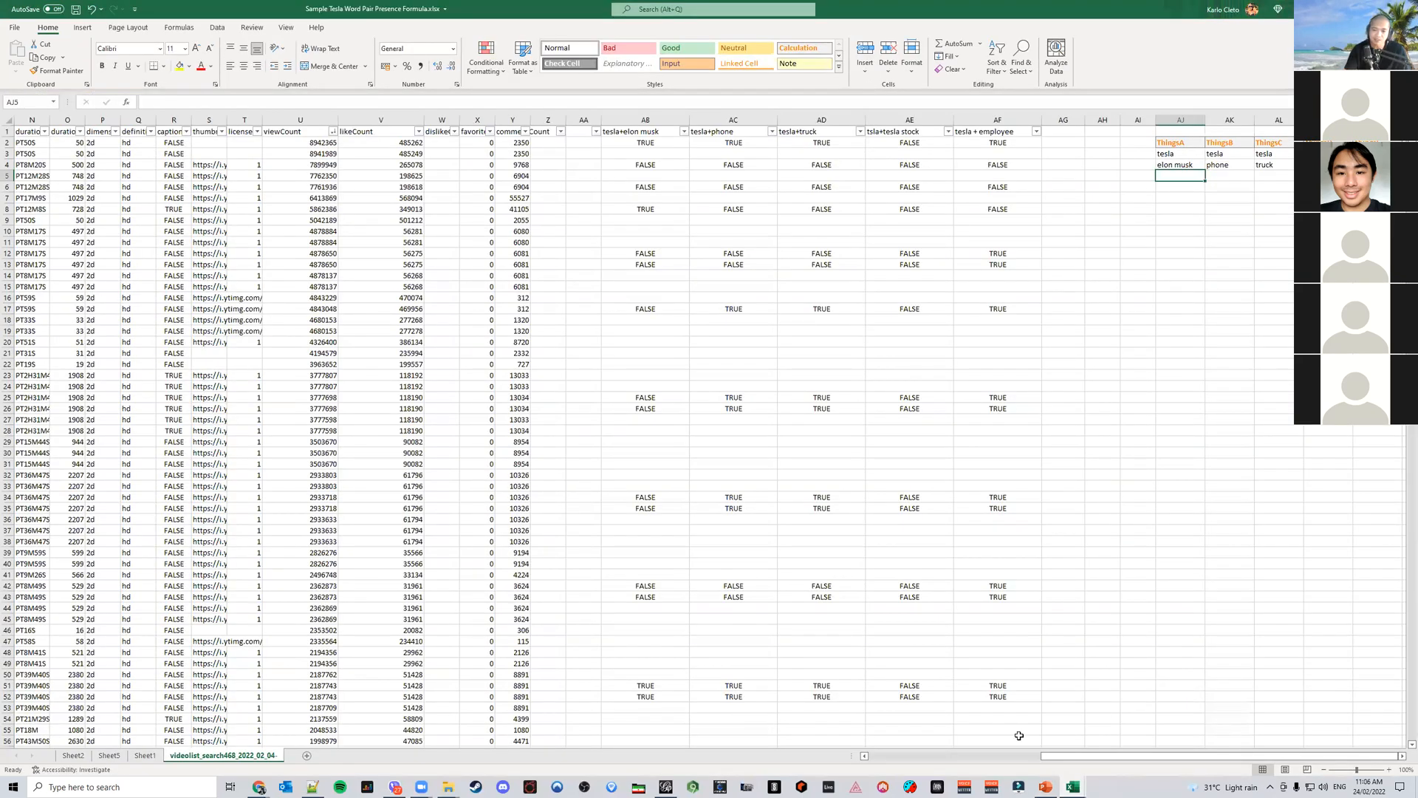
drag(1061, 760, 898, 767)
drag(1190, 757, 1335, 770)
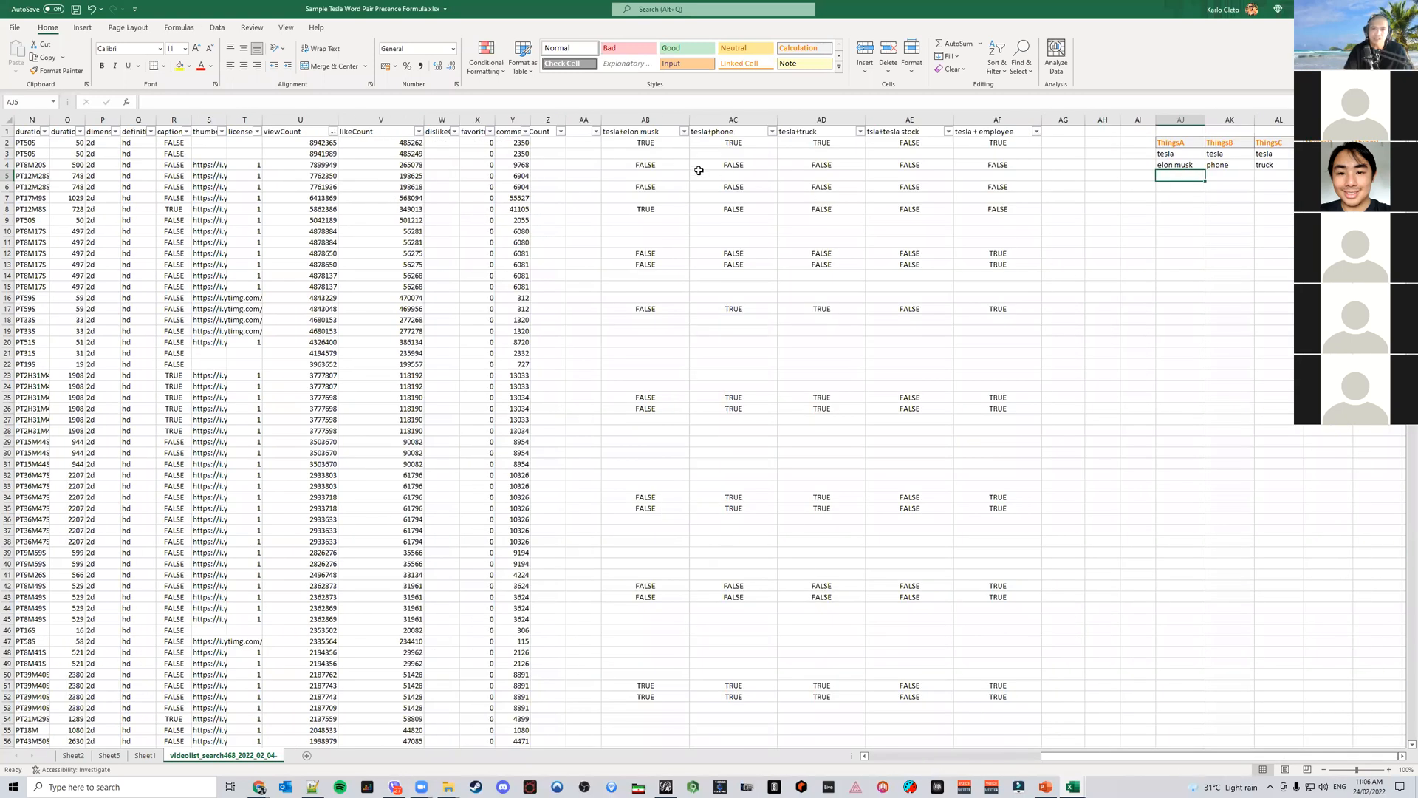
click(660, 144)
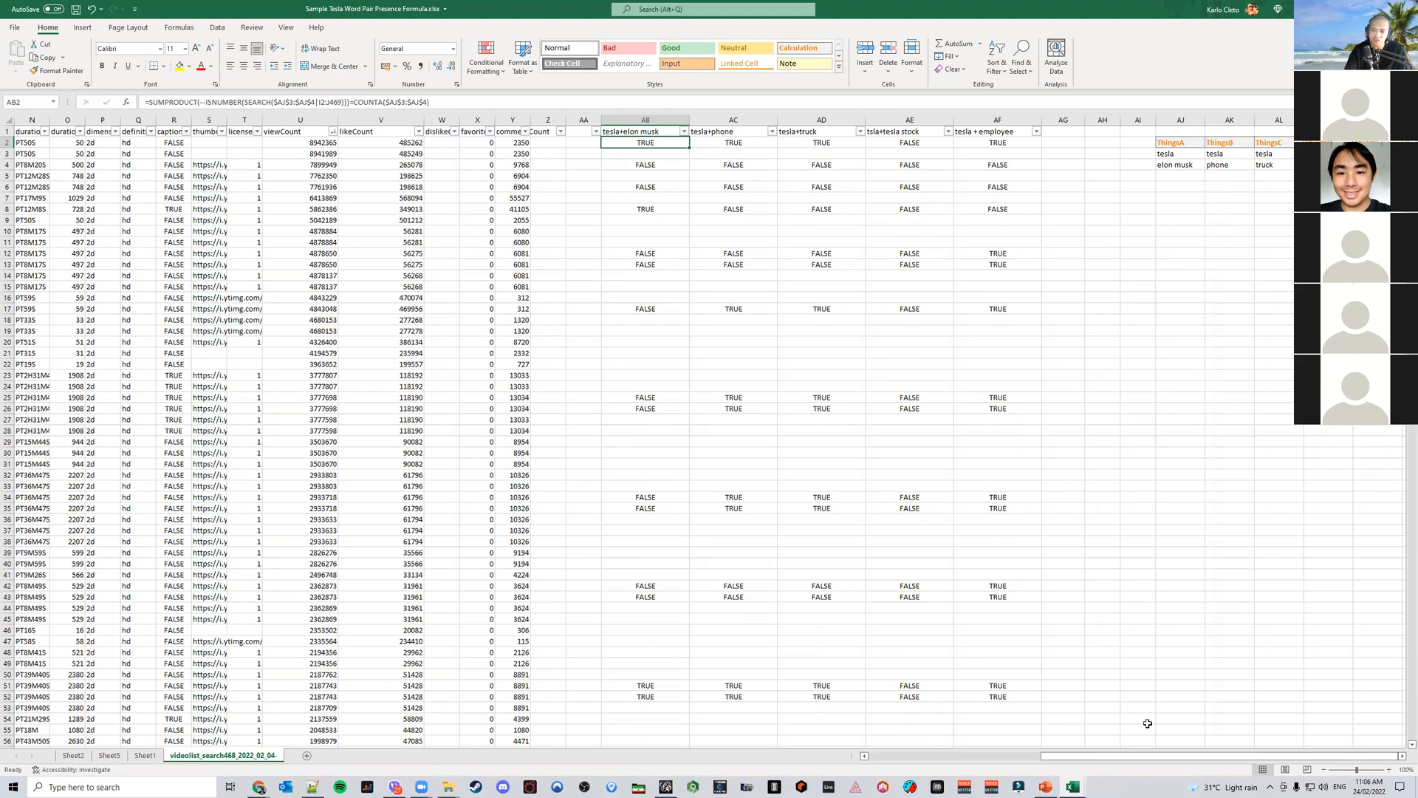
Widen the videoDescription column on the video list sheet to read the video descriptions
drag(1112, 756, 959, 757)
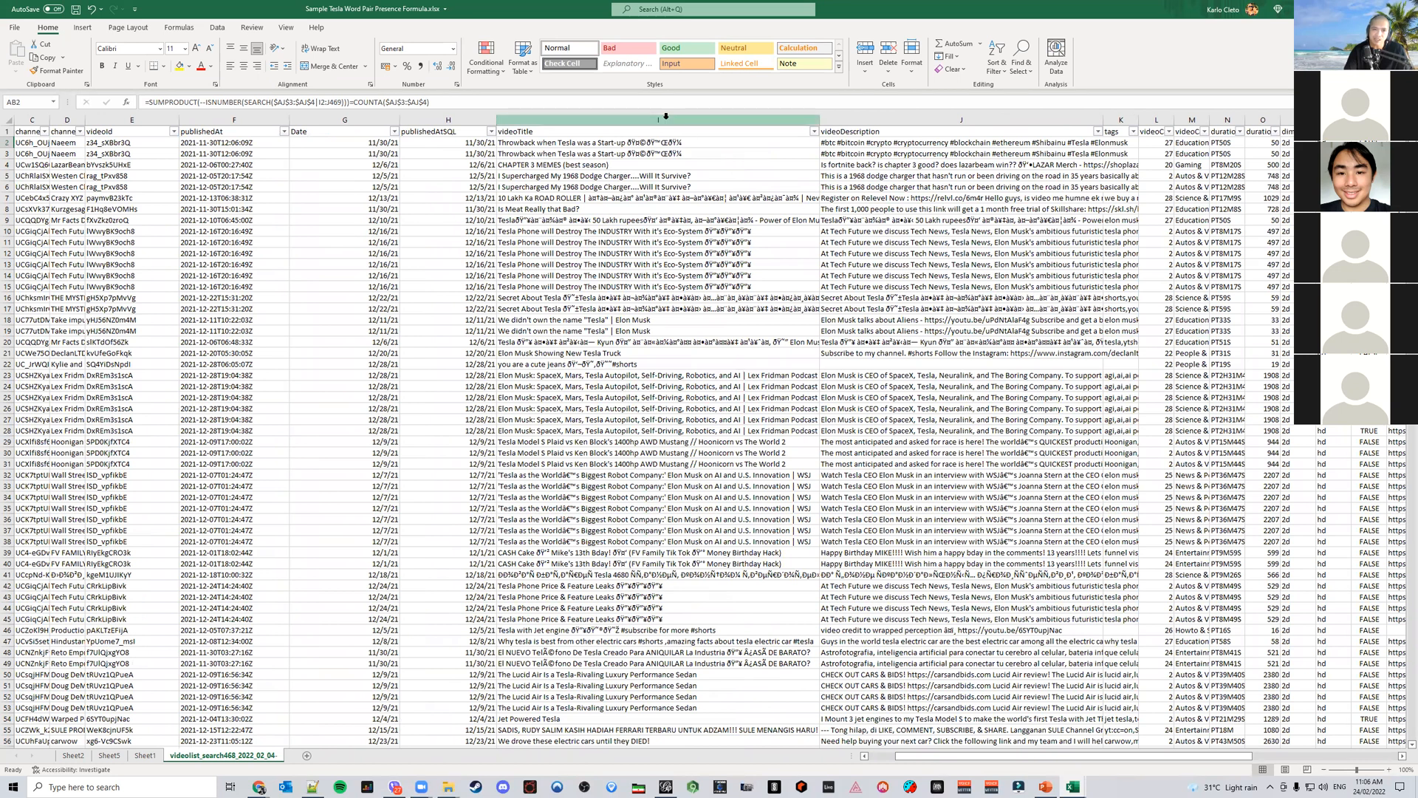
double_click(821, 119)
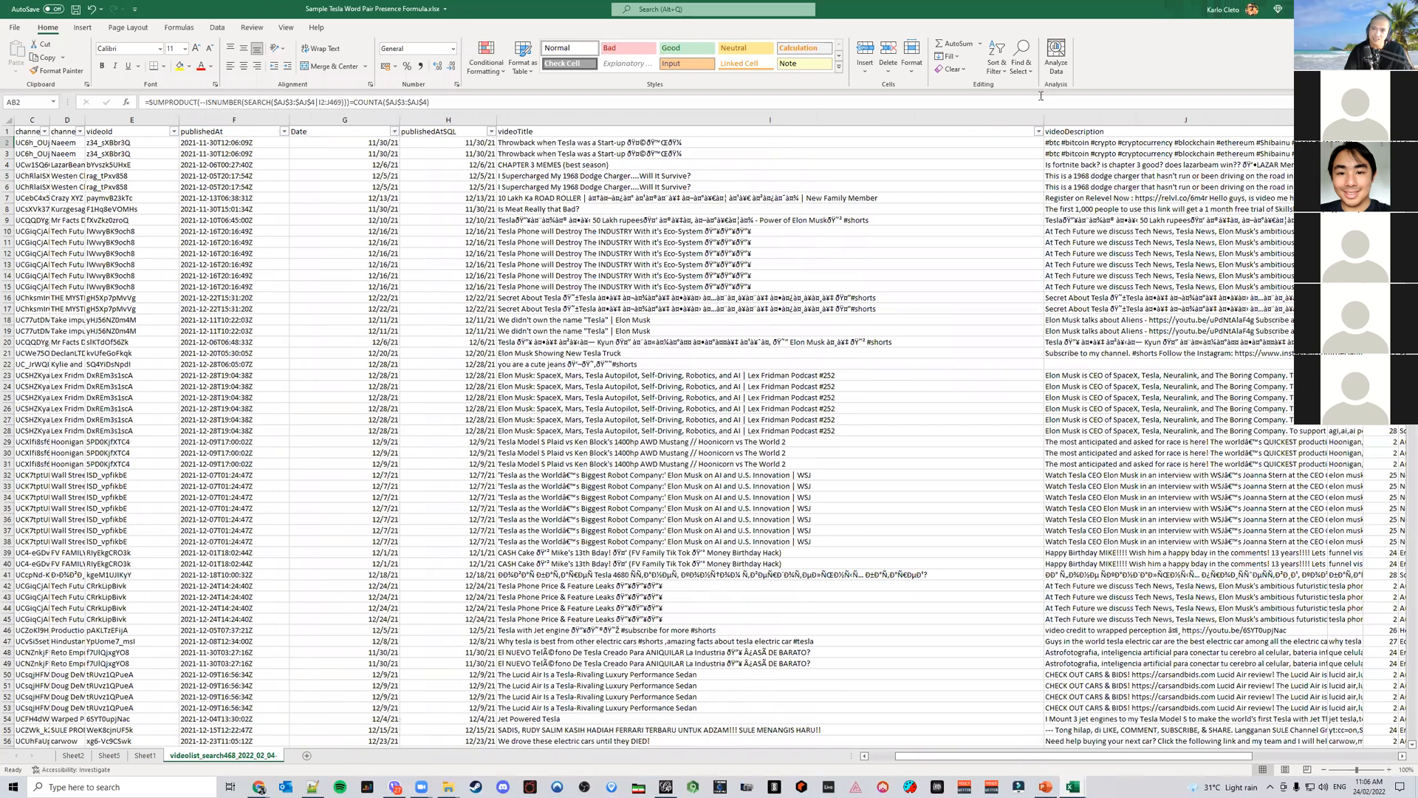
drag(1045, 116, 825, 116)
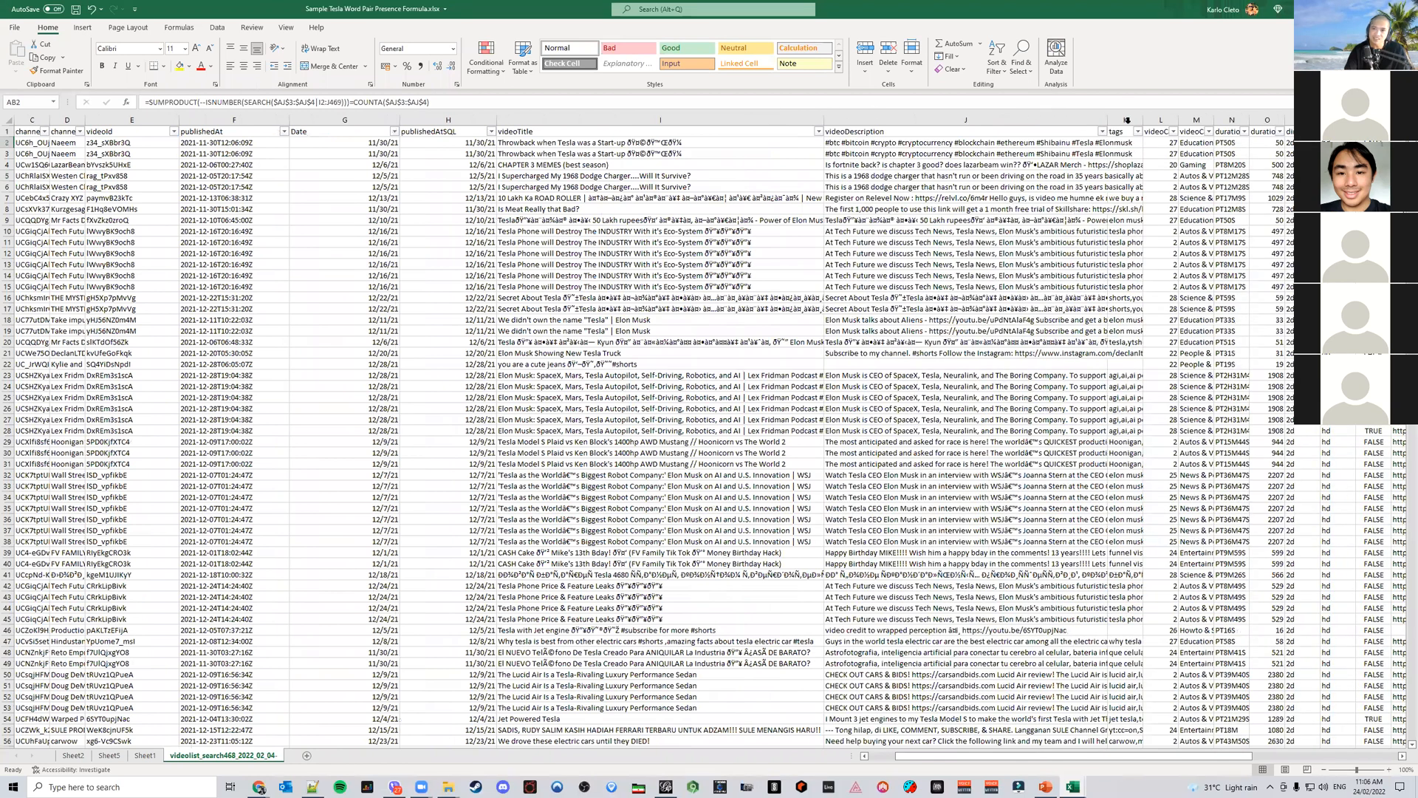
drag(1108, 122, 1228, 139)
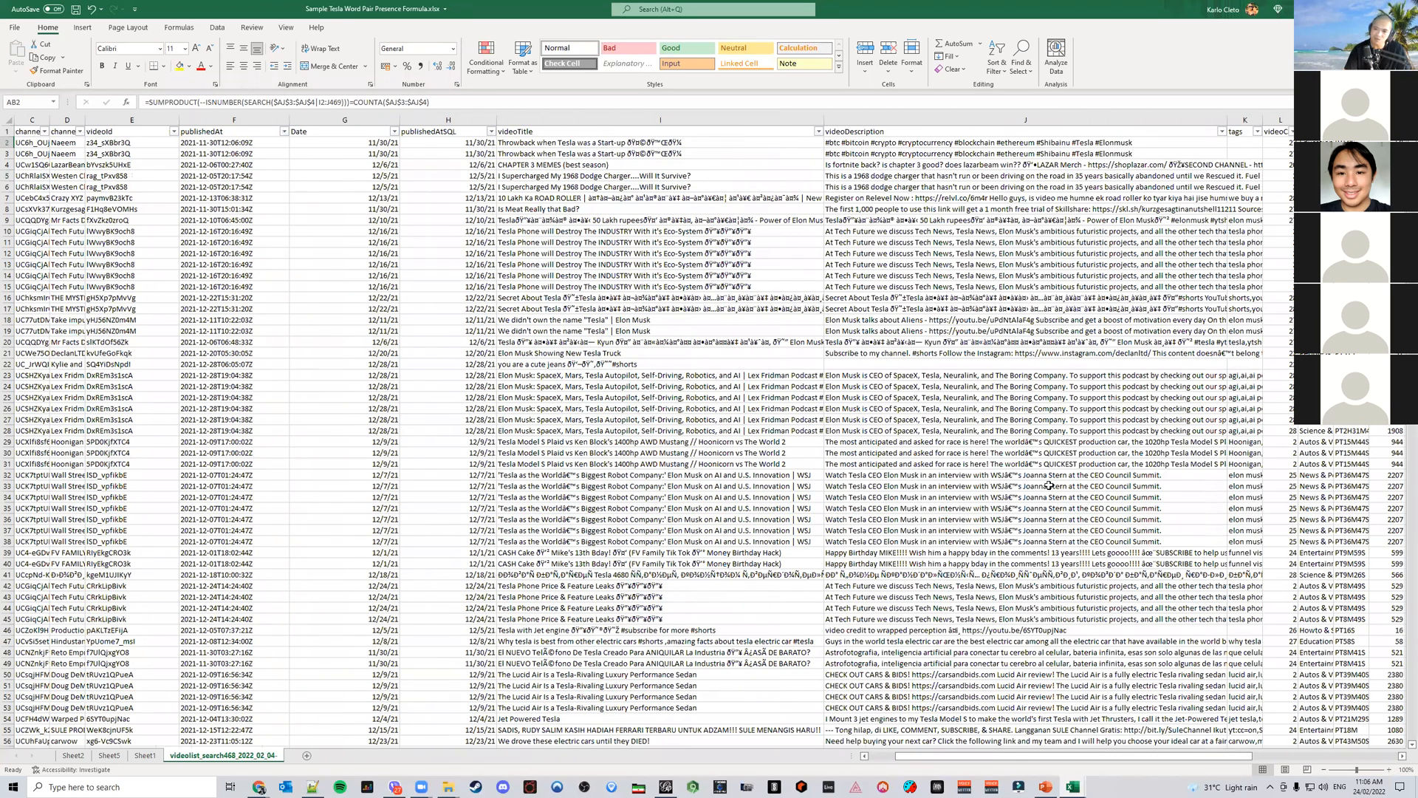
scroll(1049, 485, down, 20)
scroll(1049, 482, up, 20)
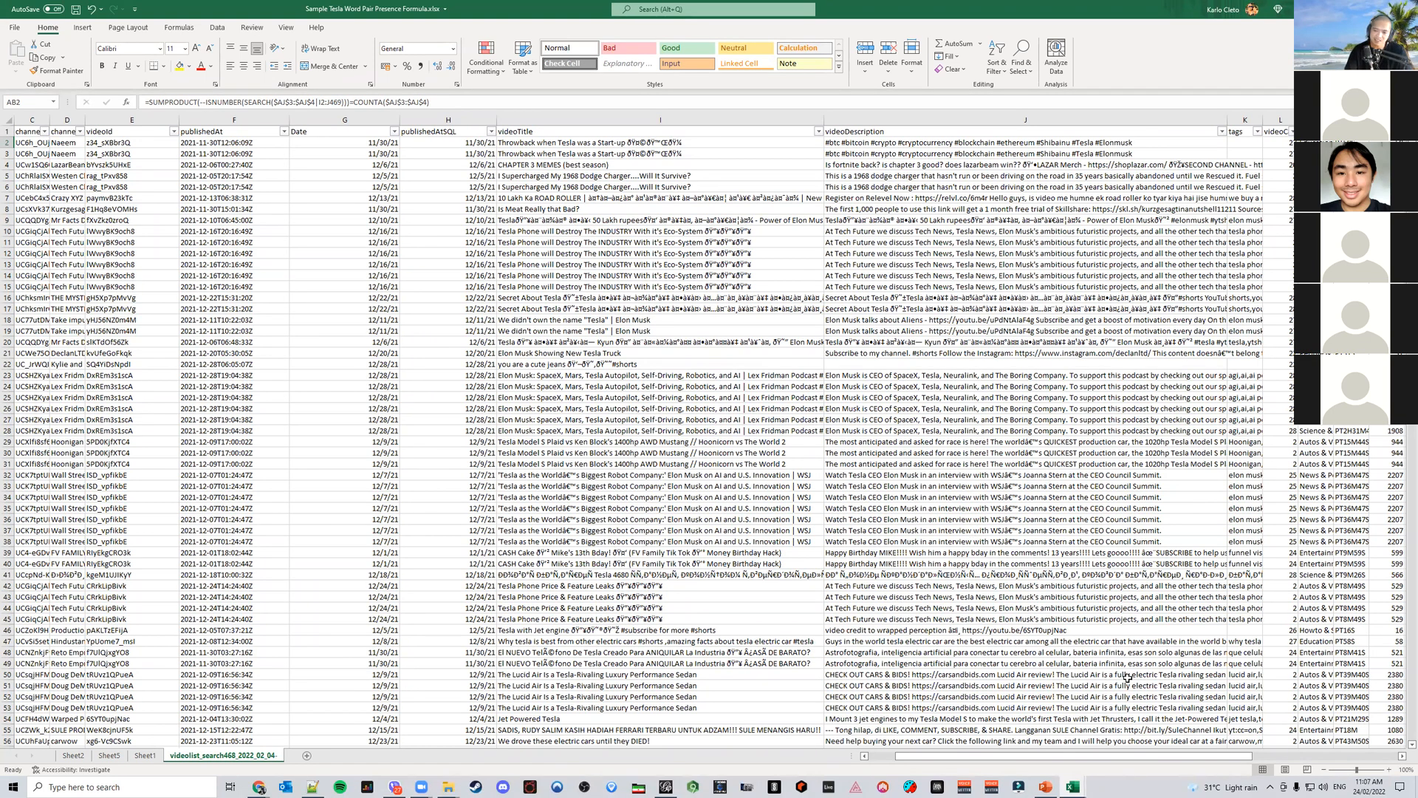
Return to the word pair columns and save the workbook
drag(1177, 761, 1323, 761)
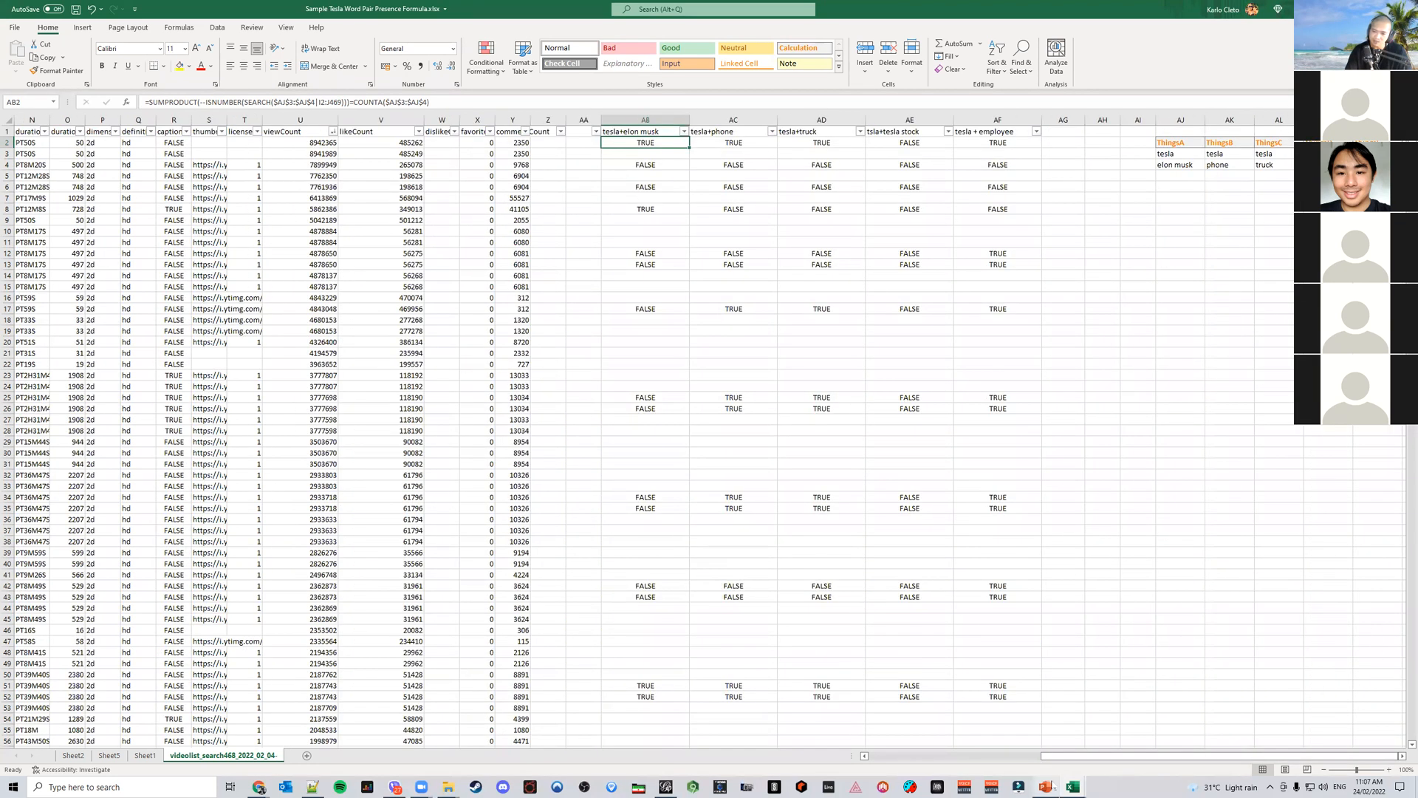
mouse_move(1050, 788)
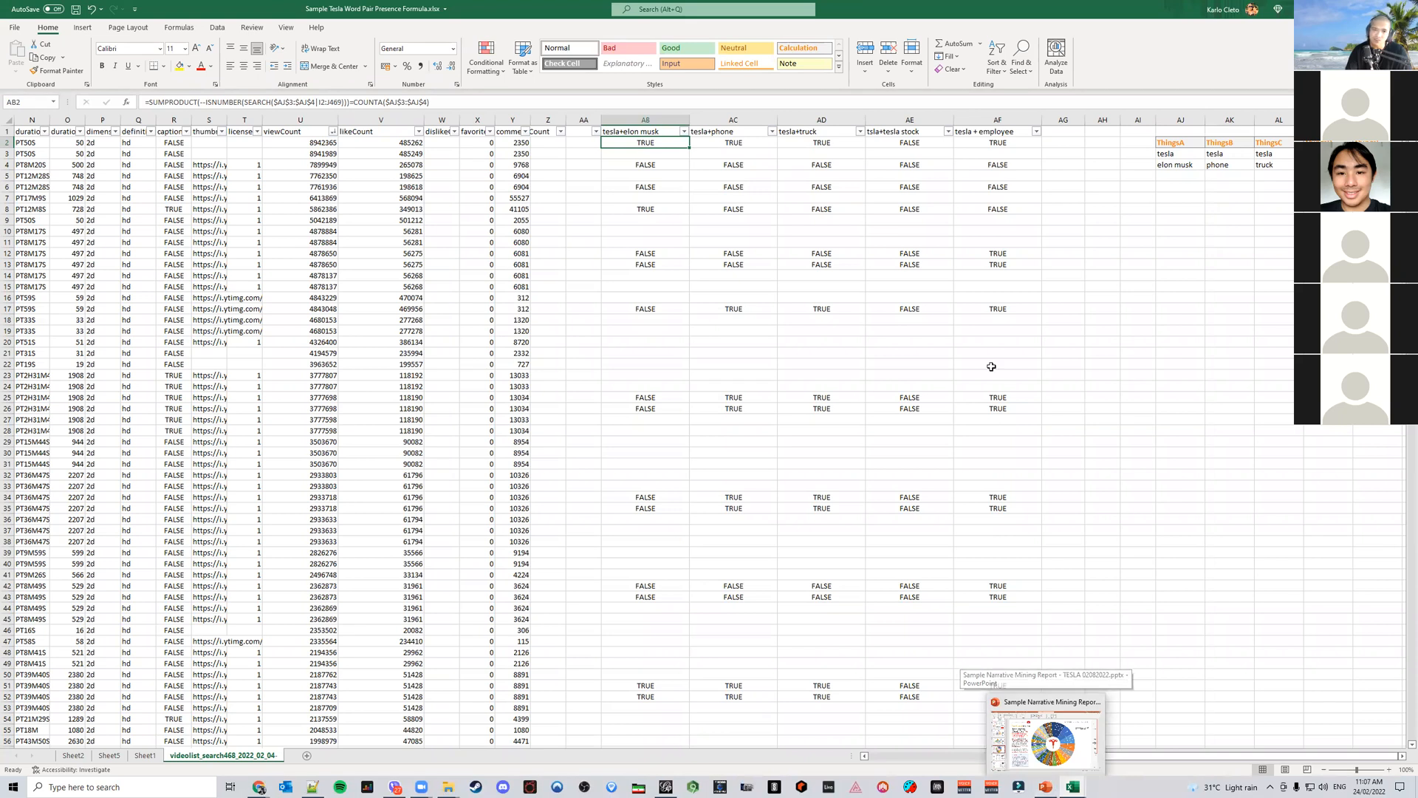
click(1233, 449)
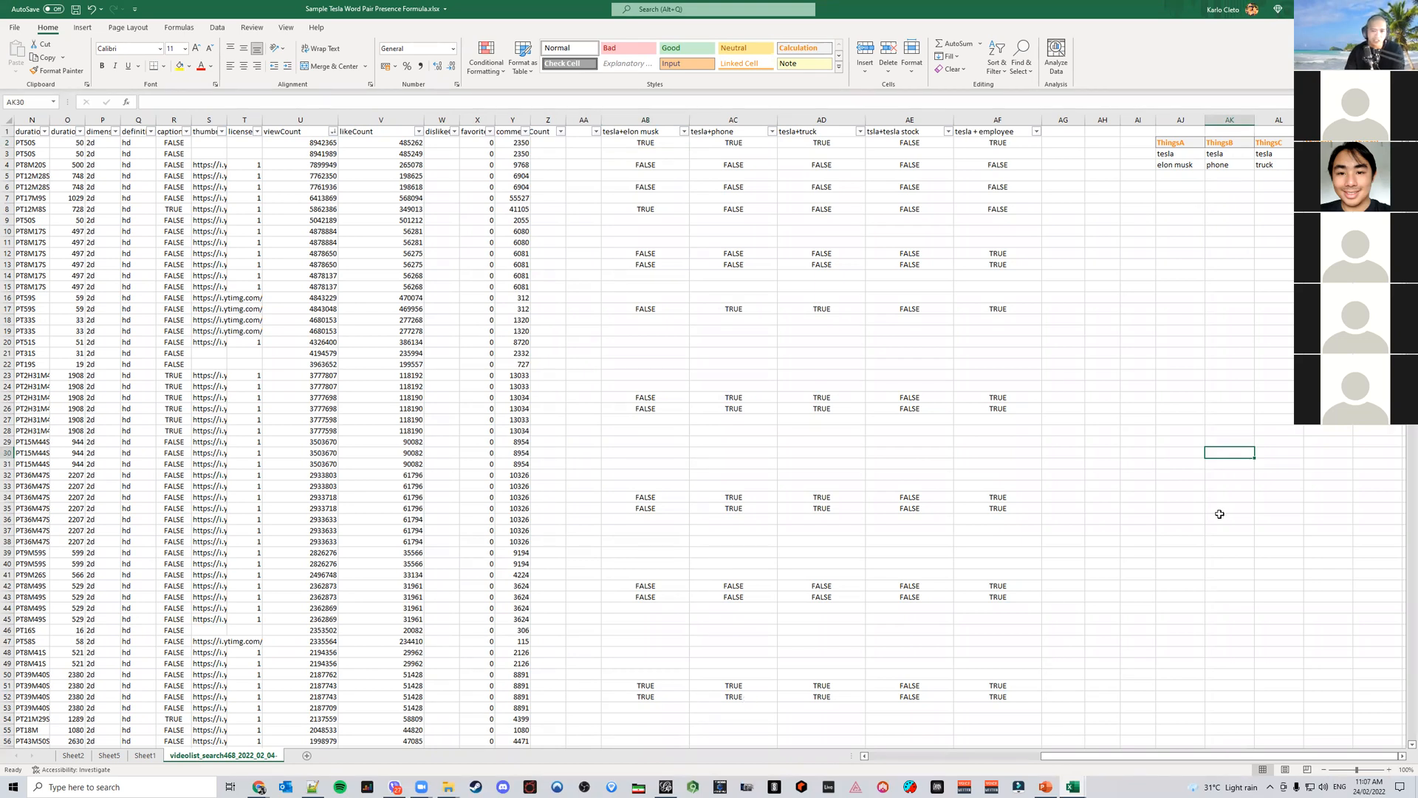
click(1197, 540)
click(1173, 357)
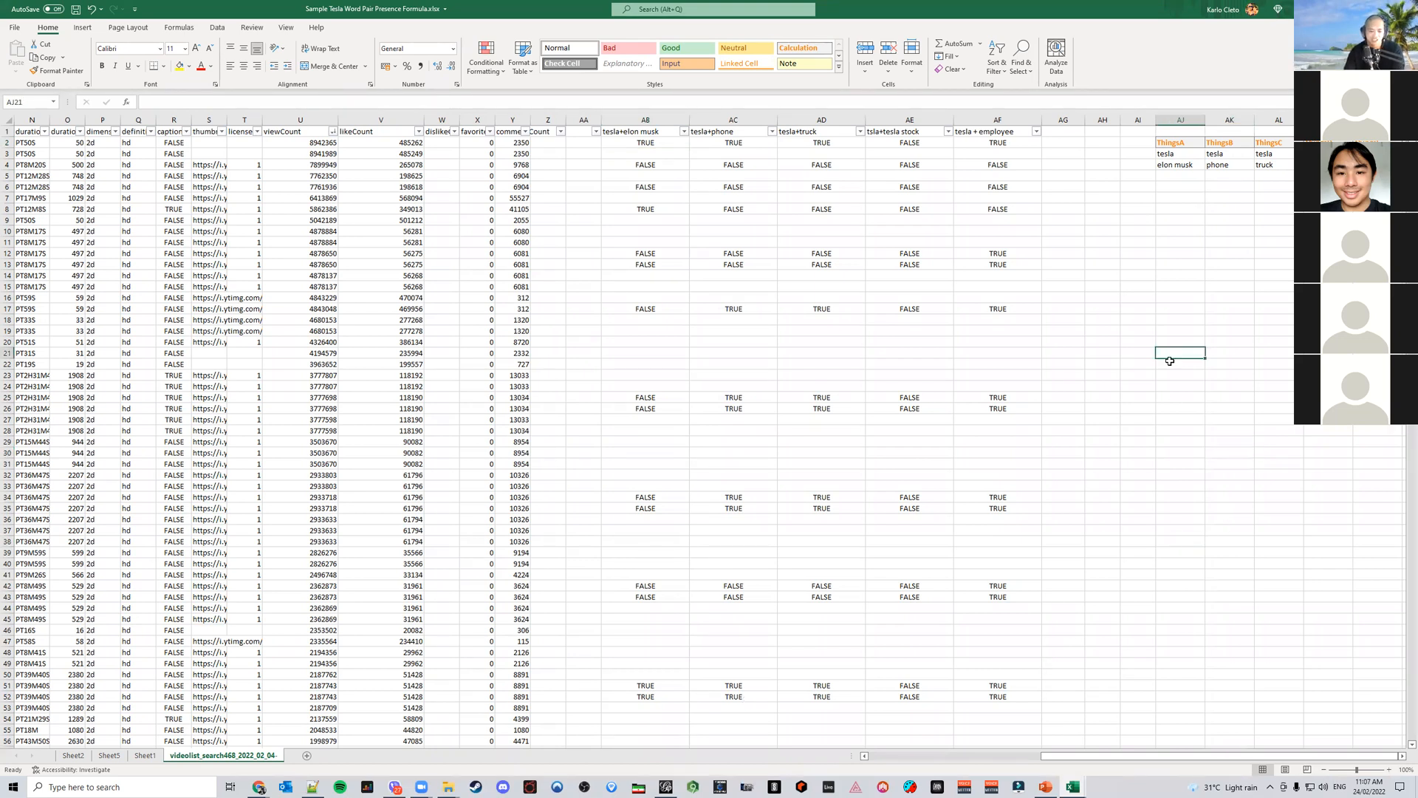
key(ctrl+s)
Switch to the narrative mining presentation and browse the slides following the word pair sunburst
click(1049, 787)
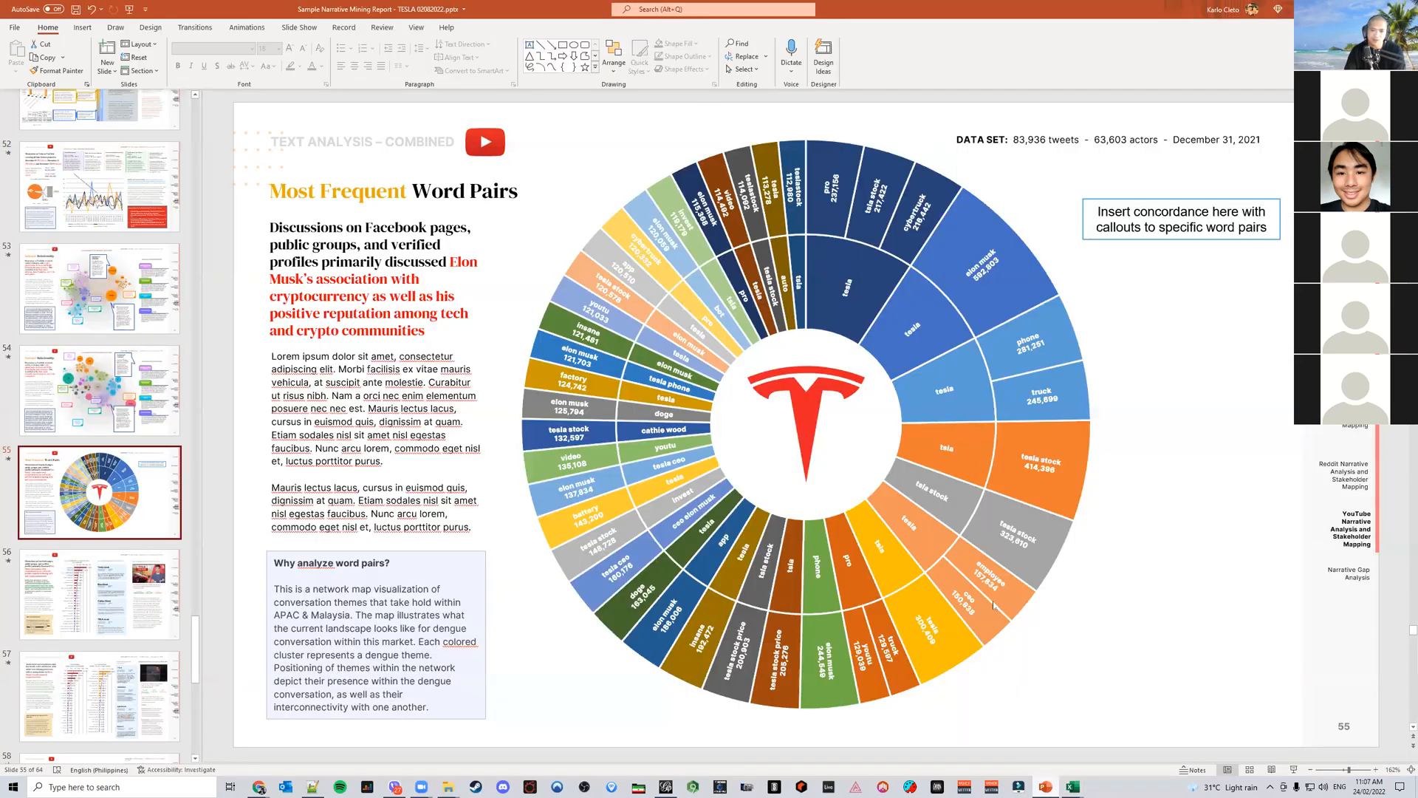
scroll(122, 581, down, 4)
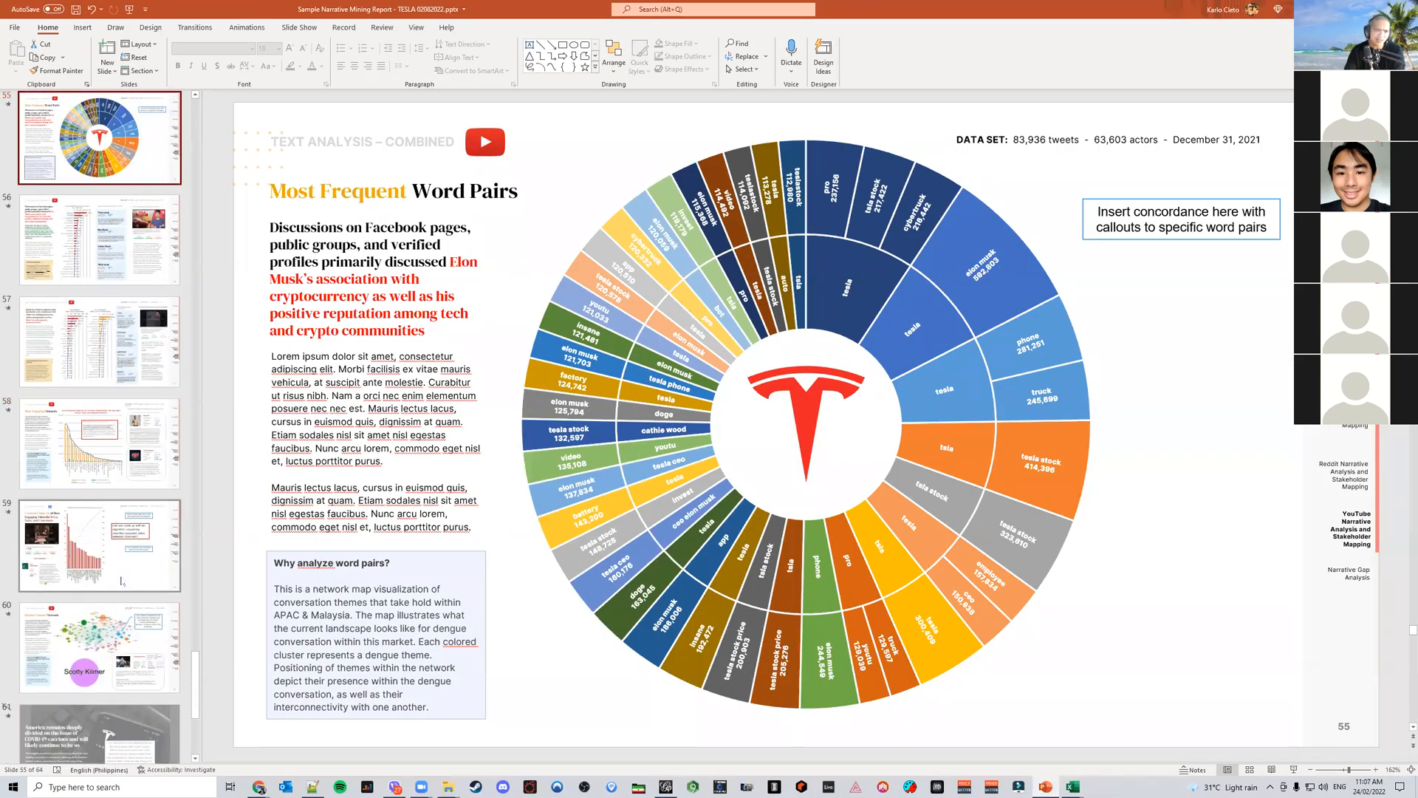
click(88, 256)
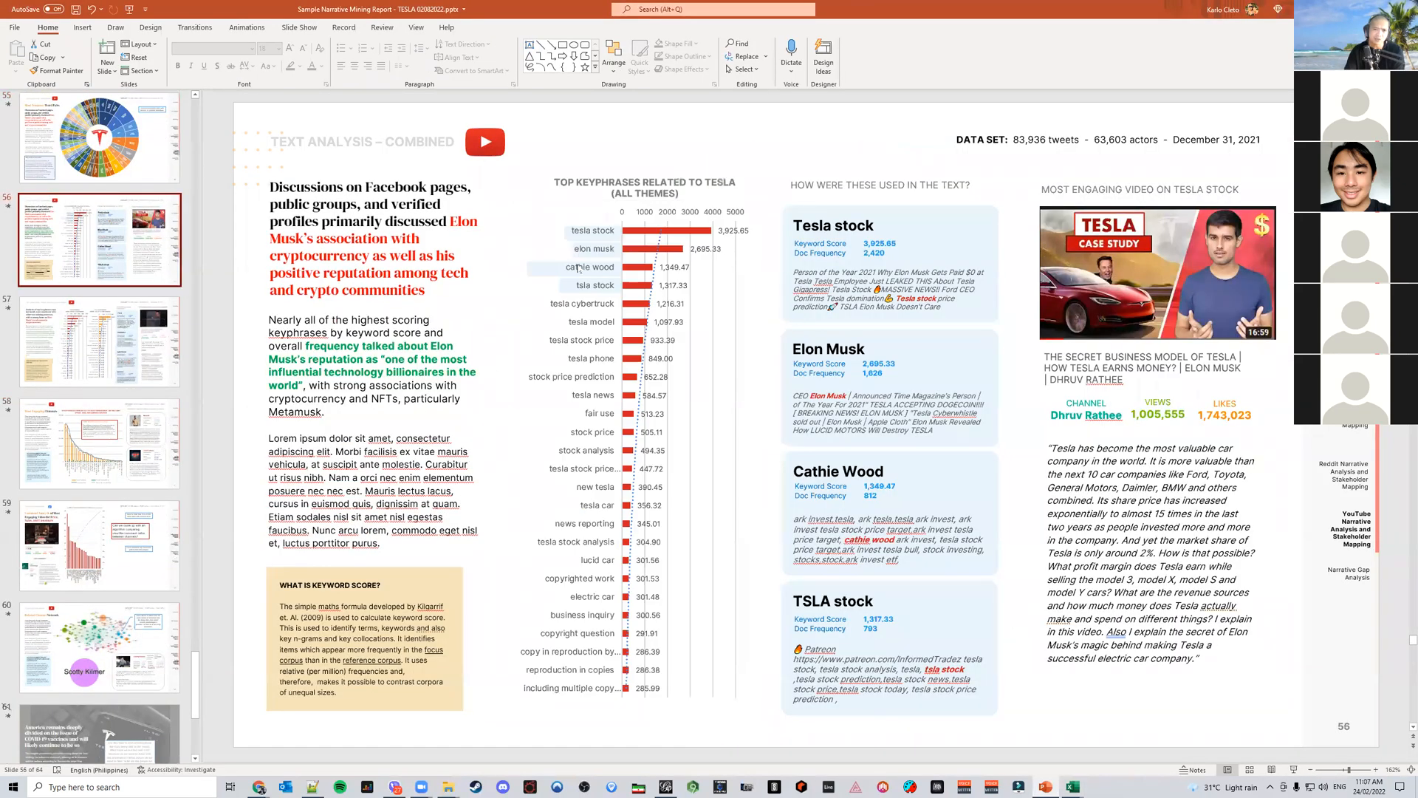
click(92, 341)
click(118, 447)
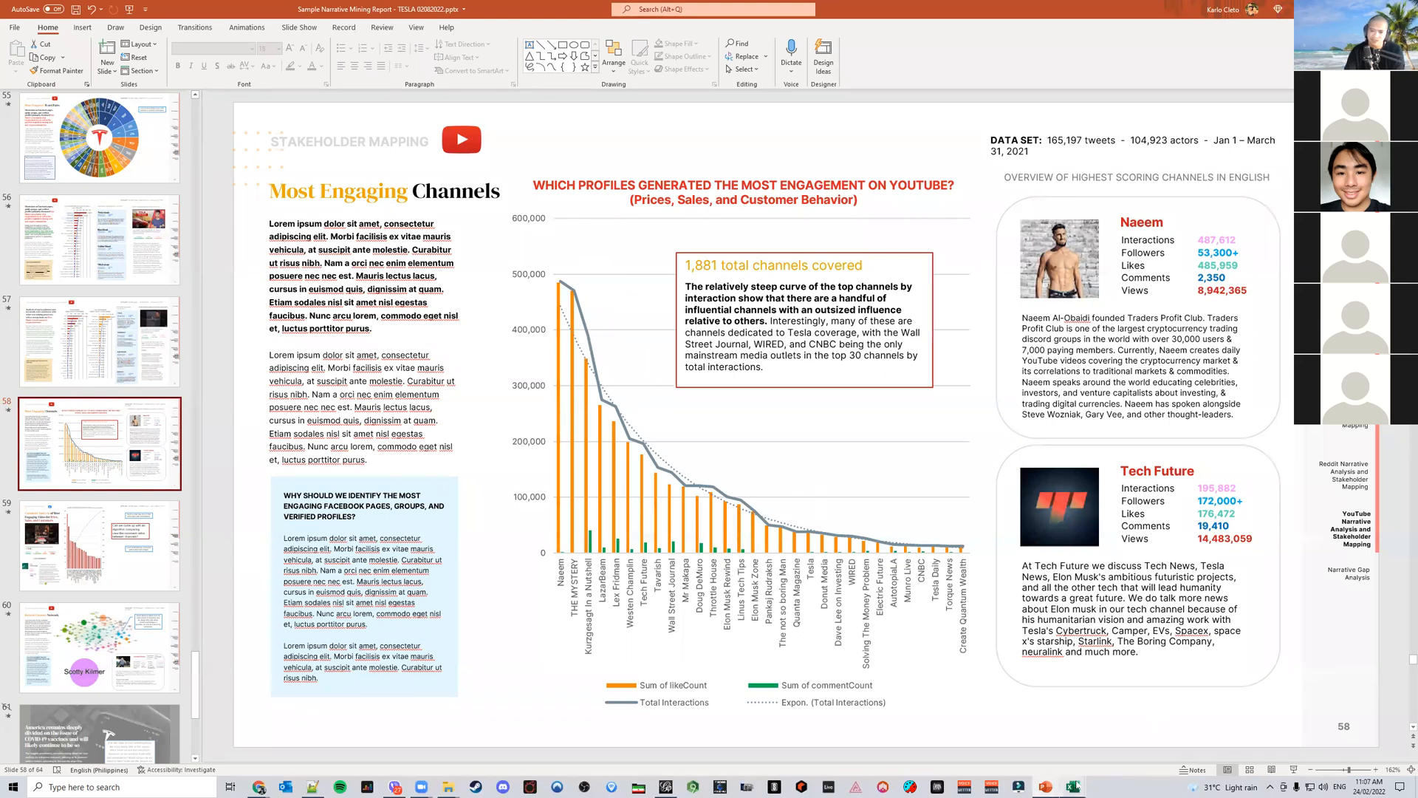
Switch back to the word pair workbook and look through its pivot table sheets Sheet2, Sheet5 and Sheet1
mouse_move(1076, 788)
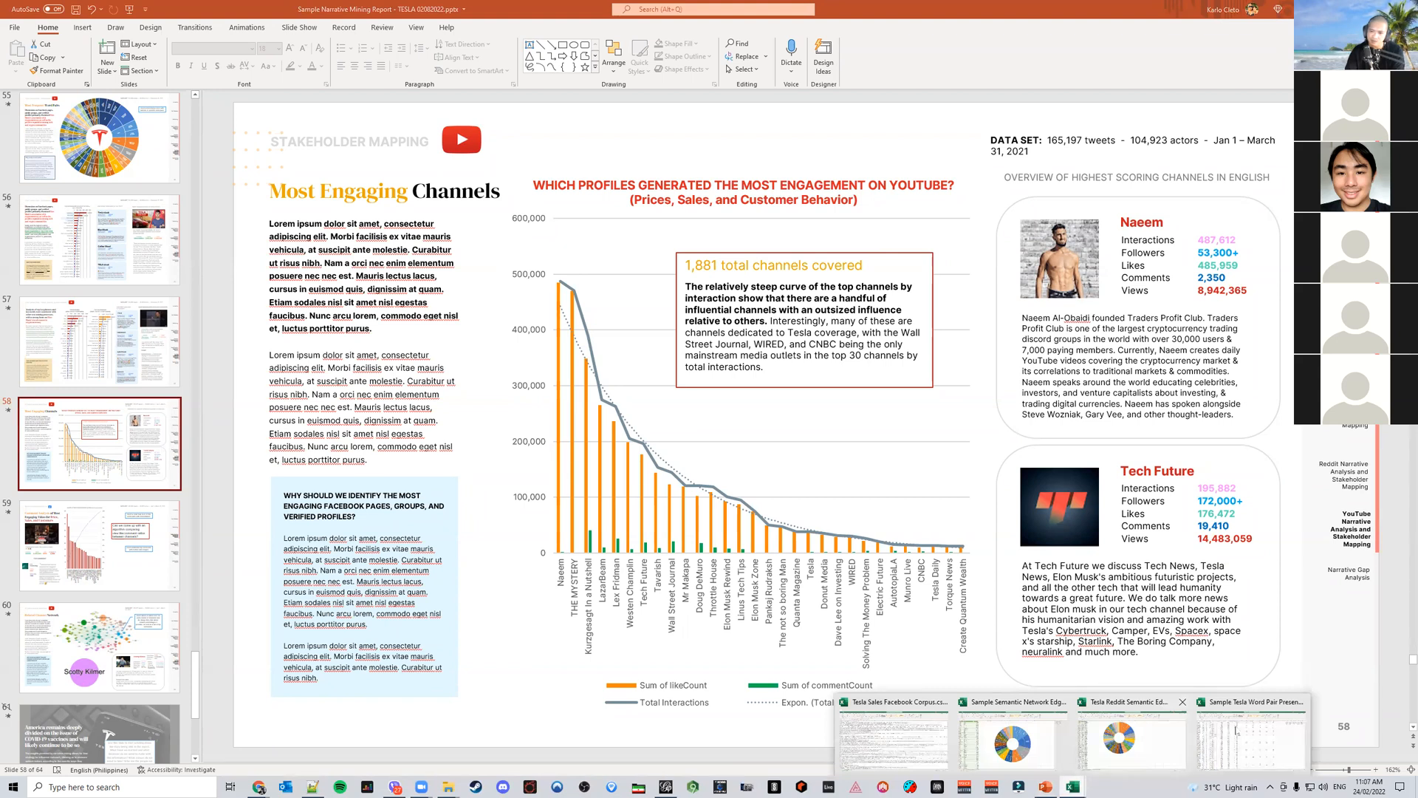
click(1251, 739)
click(66, 756)
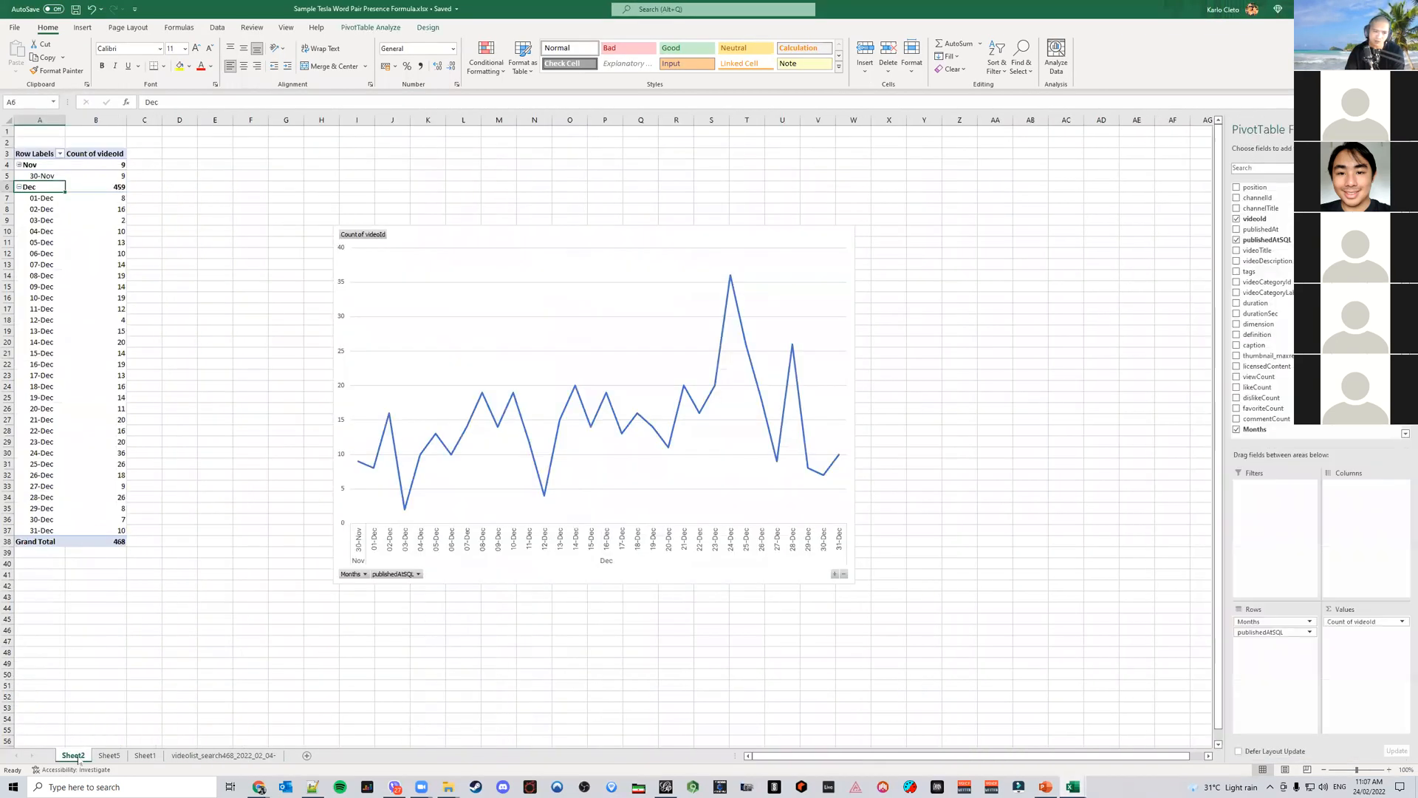
click(109, 755)
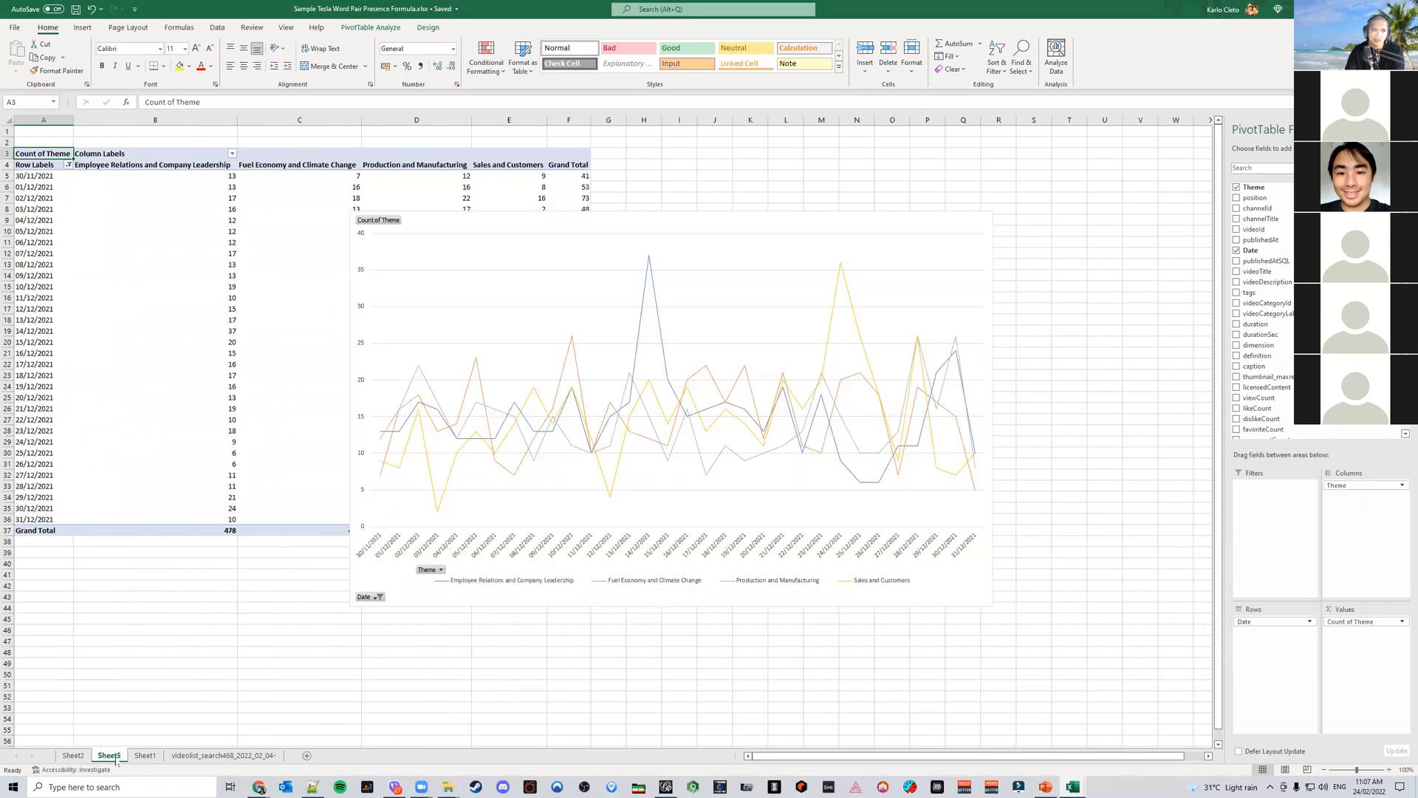
click(148, 757)
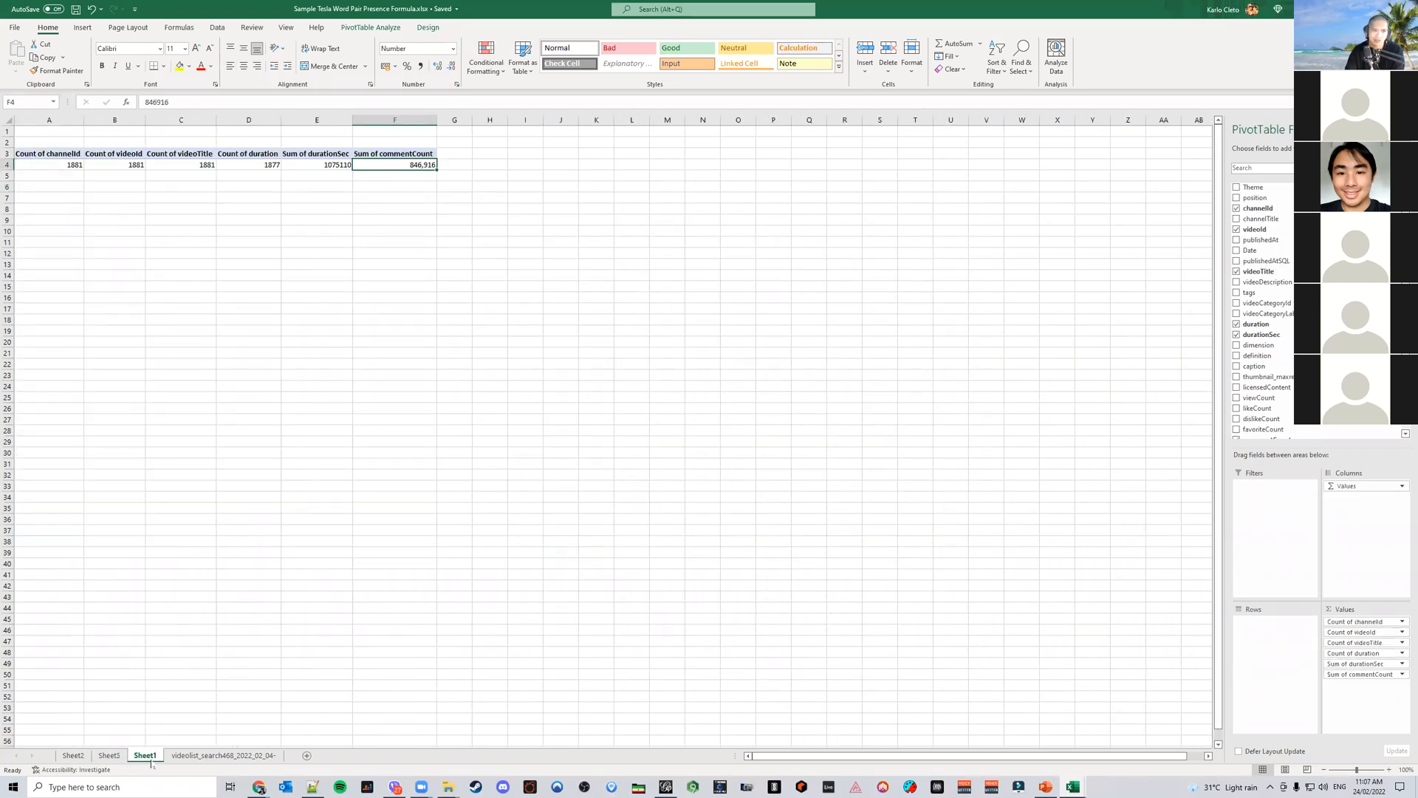
click(109, 756)
click(74, 756)
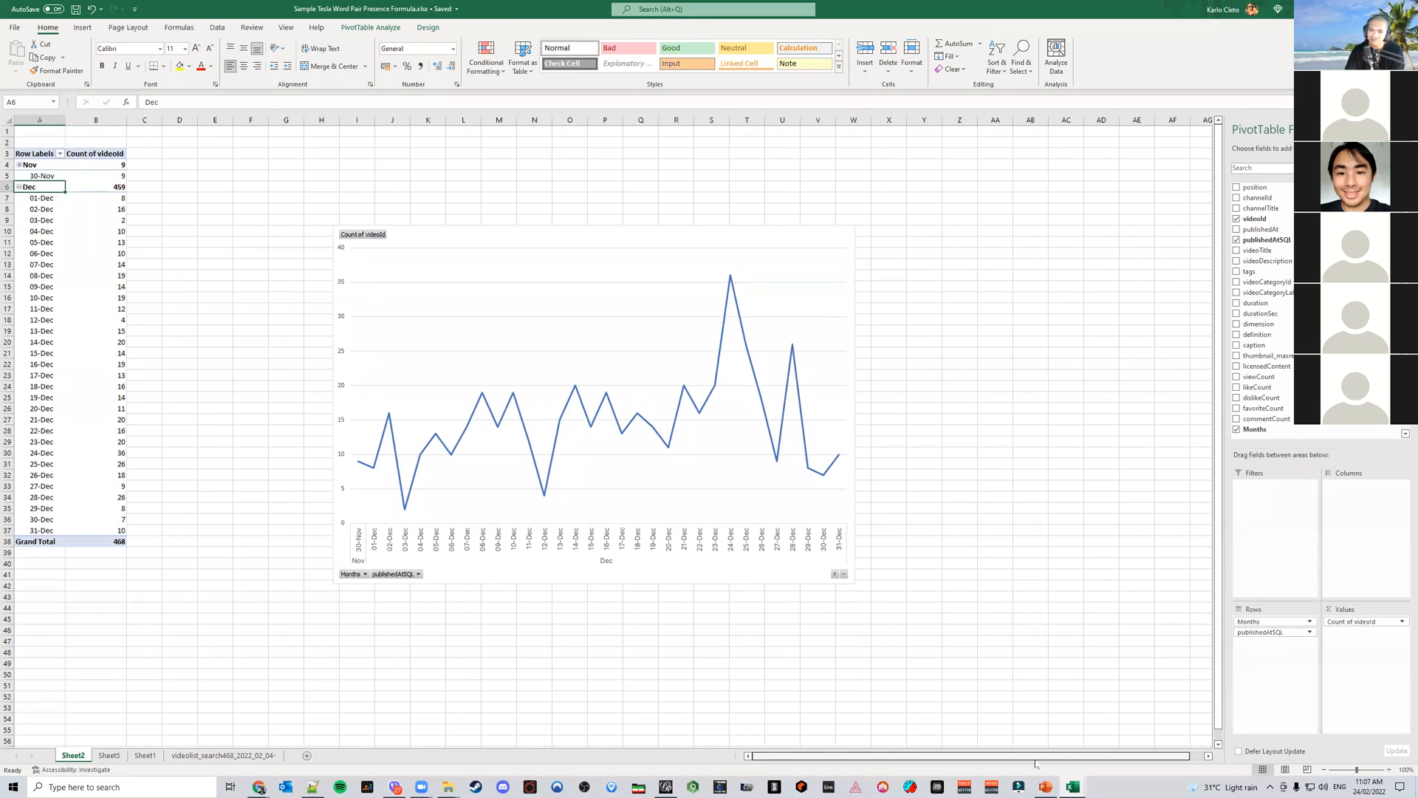
click(1046, 787)
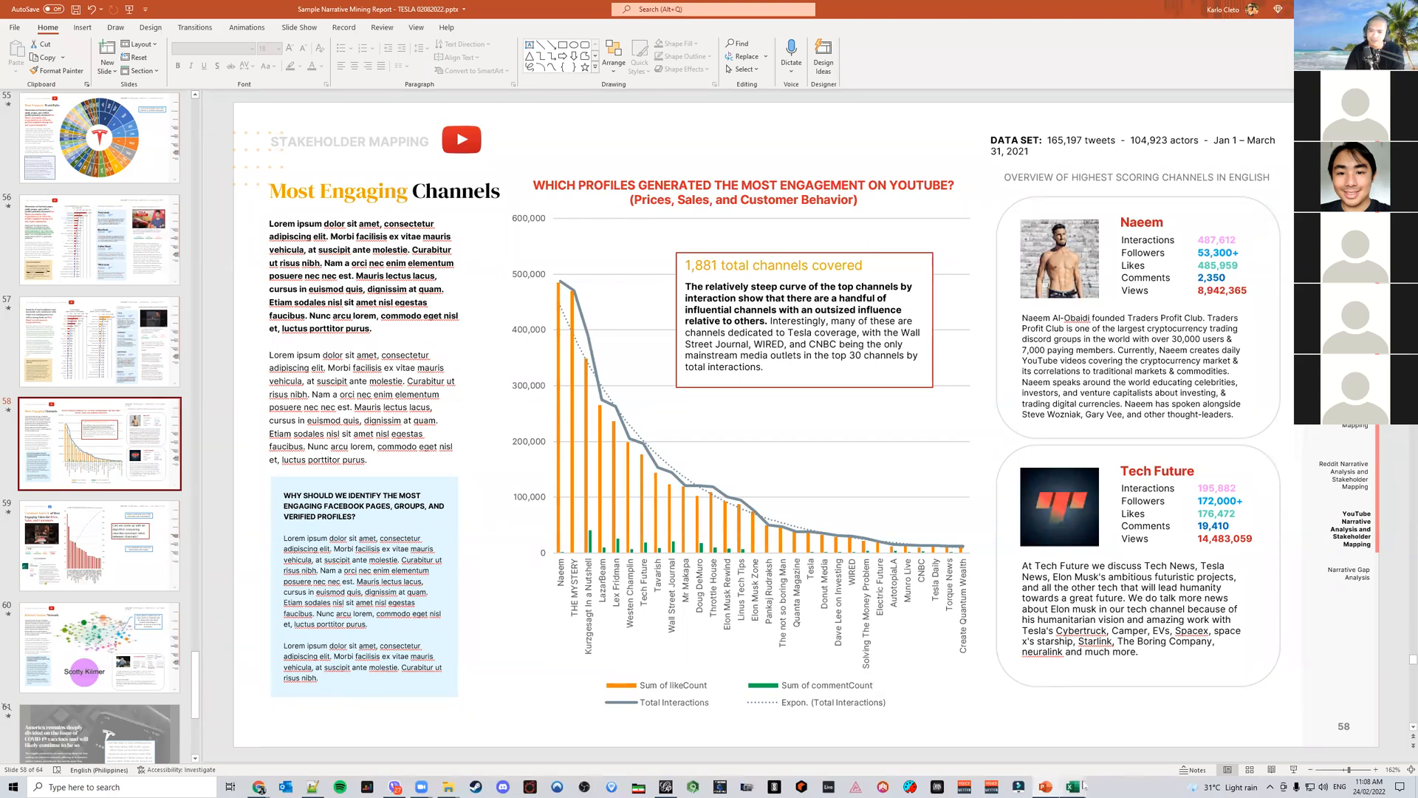
mouse_move(1090, 769)
click(1250, 735)
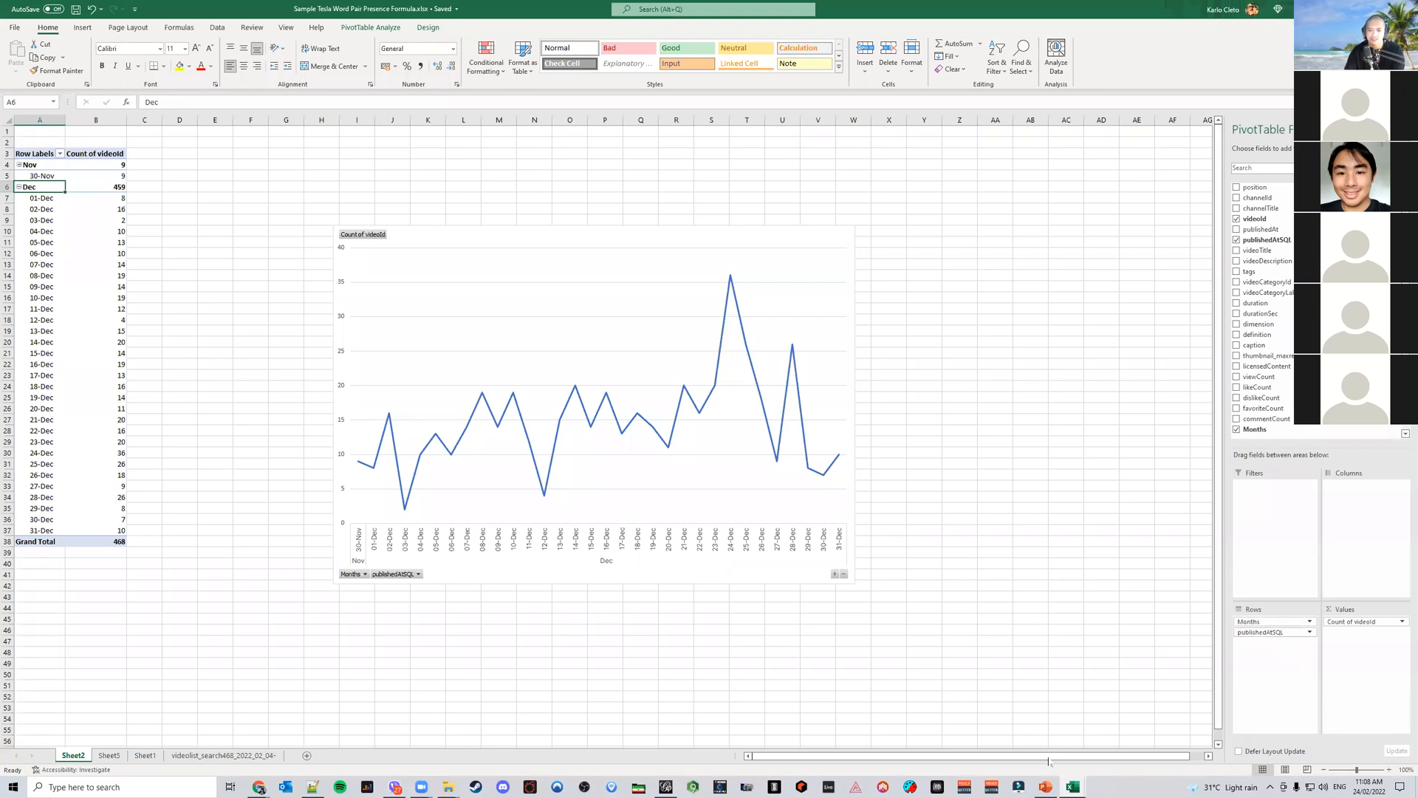
click(158, 759)
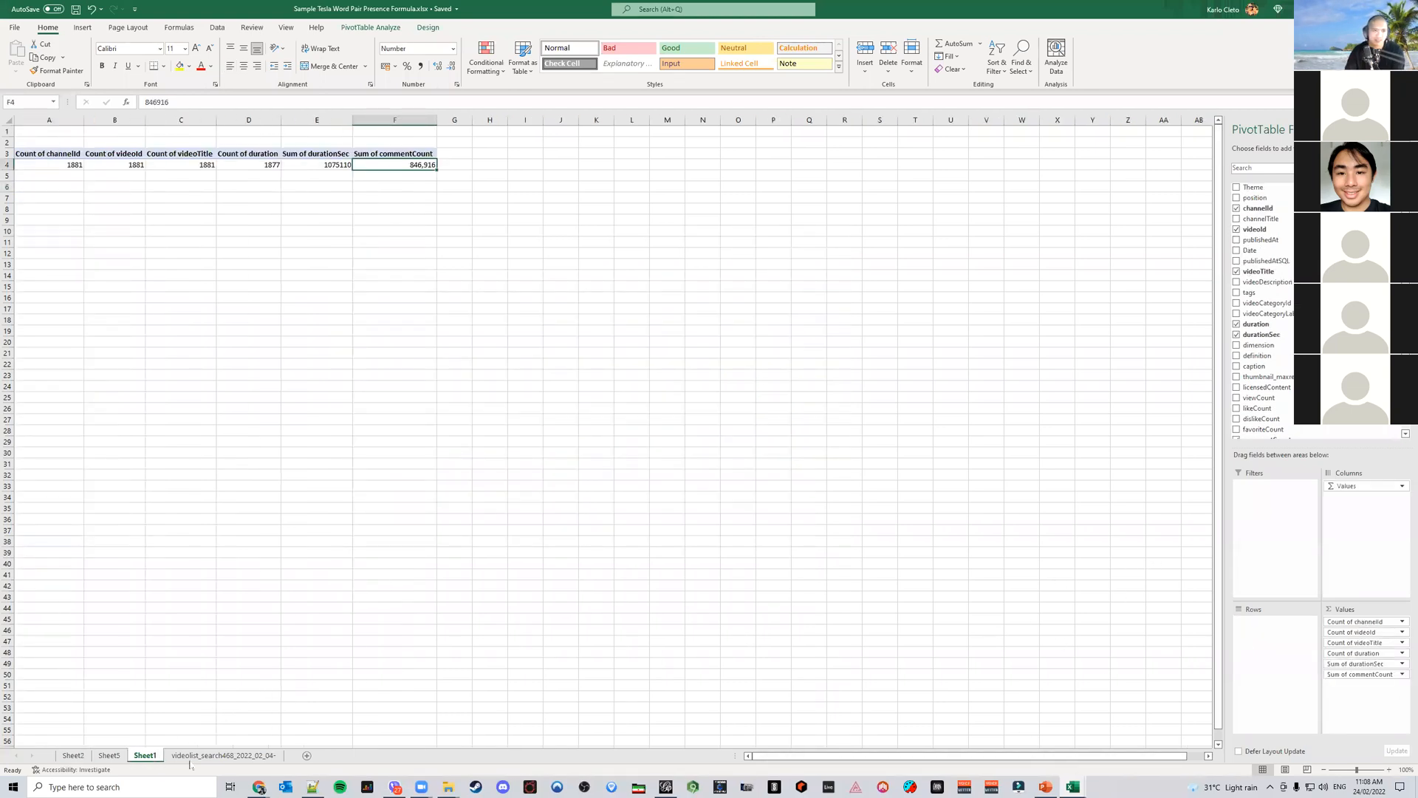
click(191, 757)
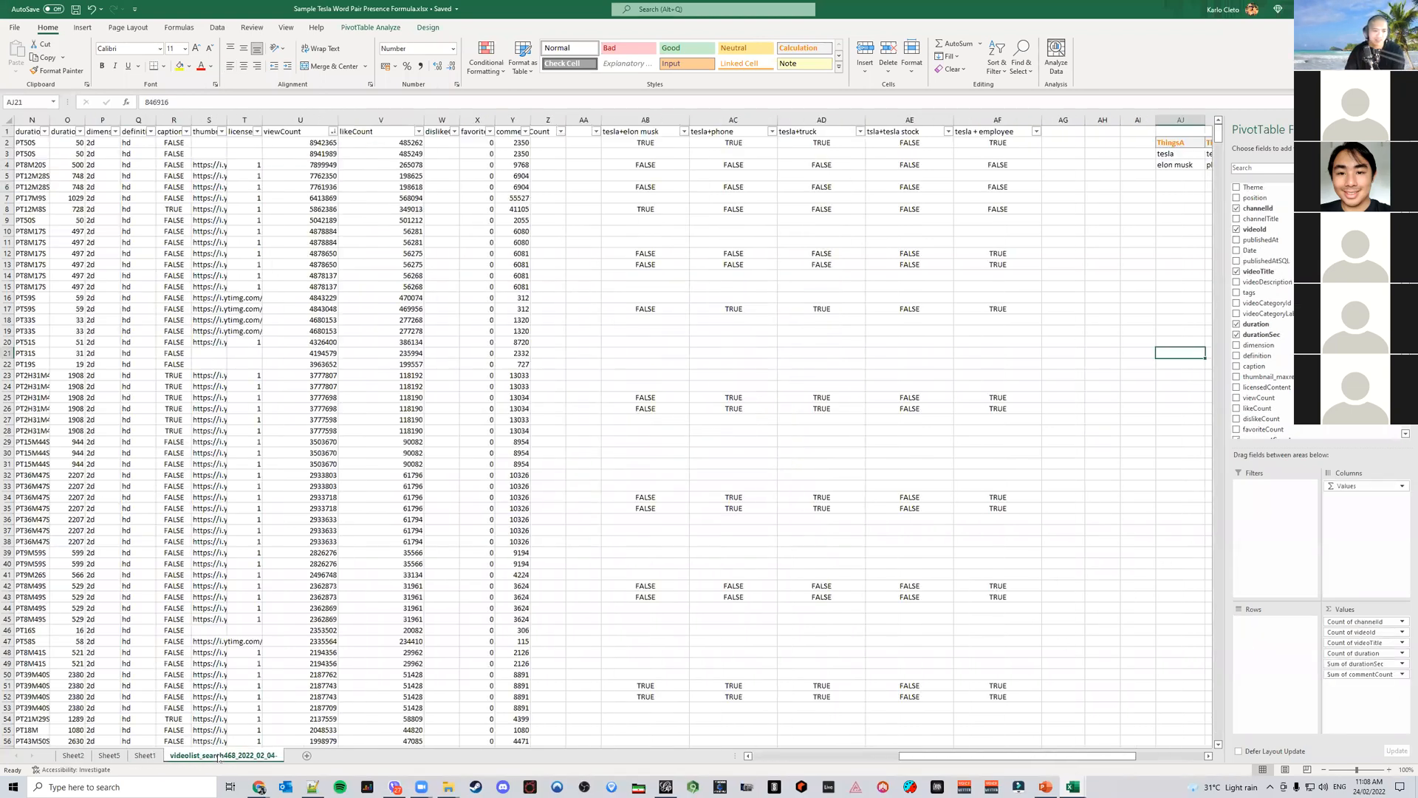
click(83, 28)
click(20, 55)
click(399, 279)
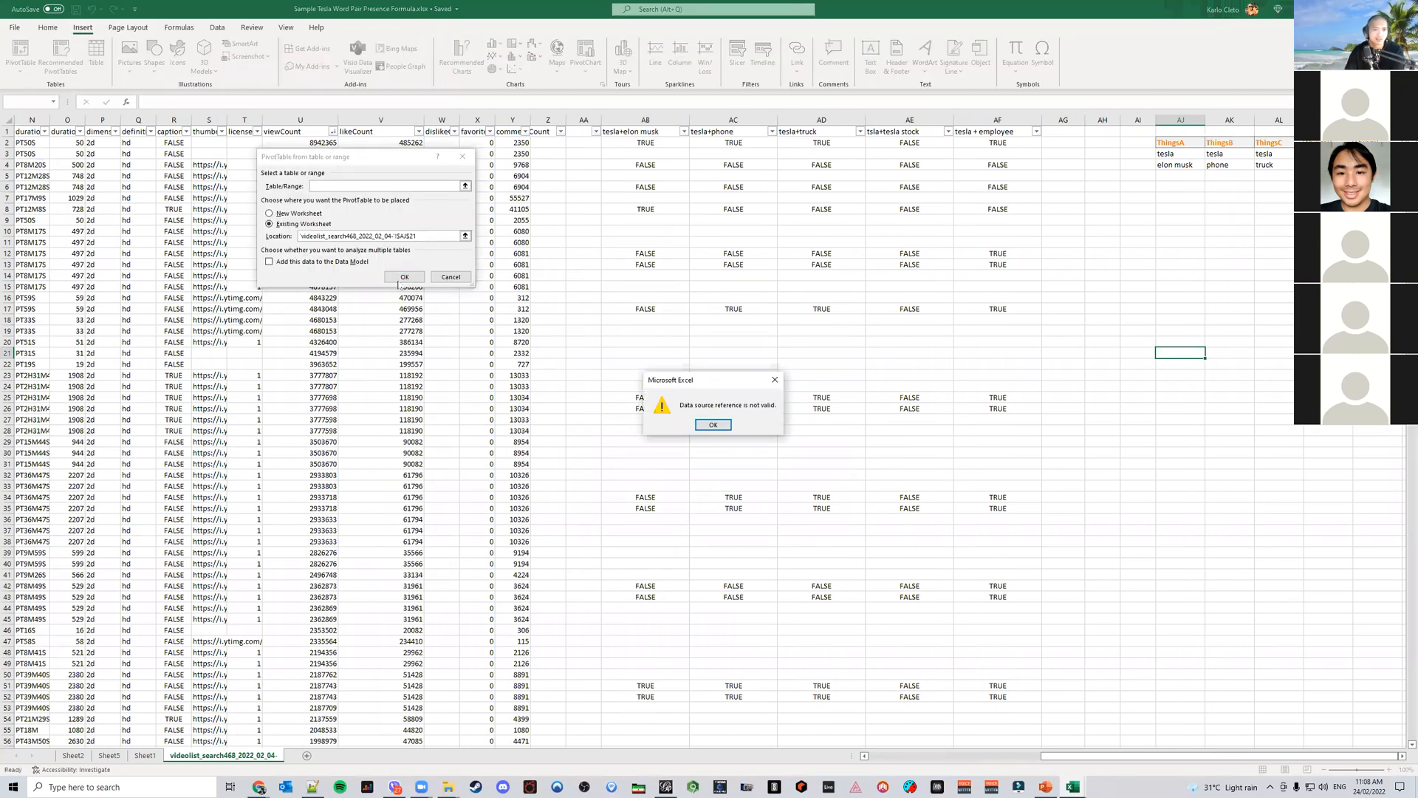
click(712, 424)
click(456, 279)
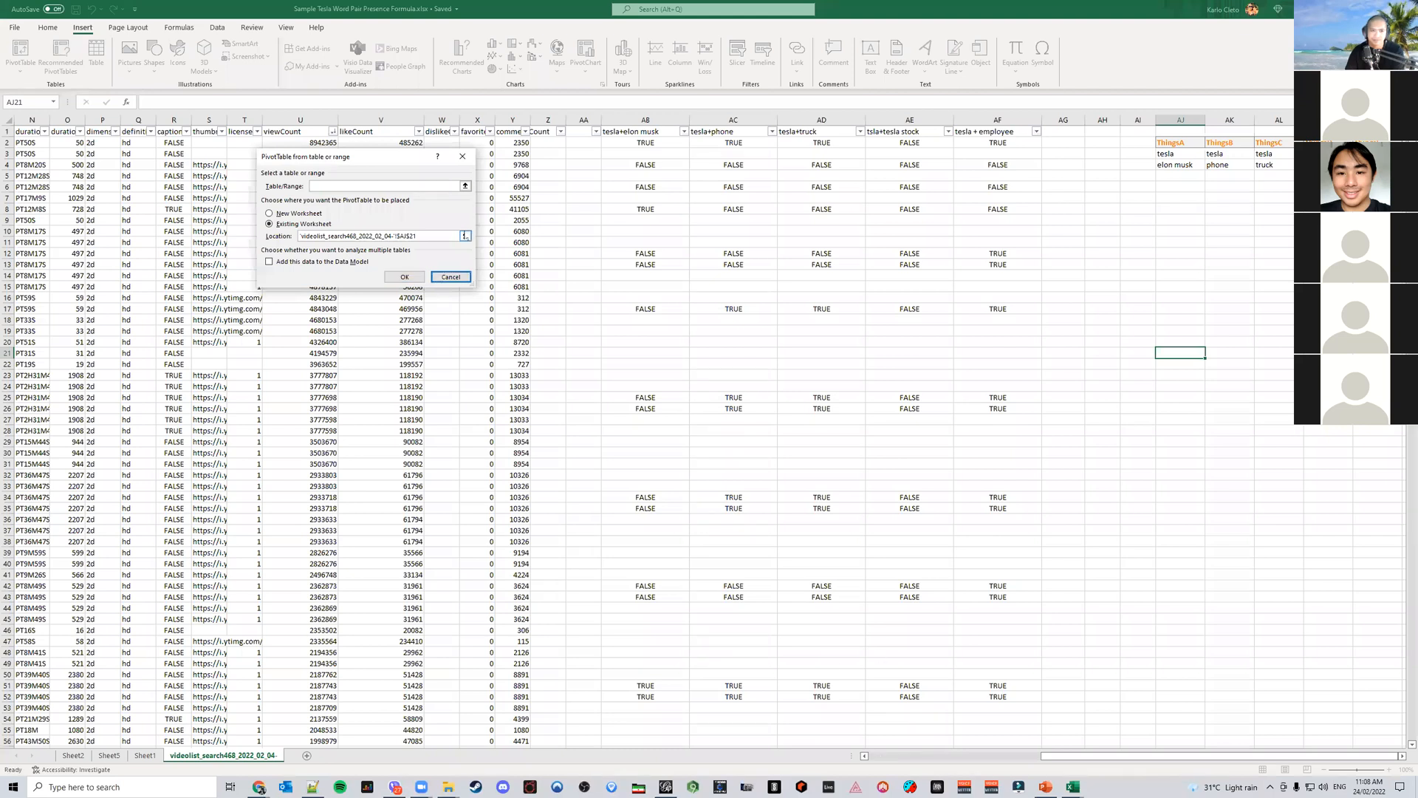
Insert a PivotTable of the whole video list table on a new worksheet and add channelTitle to its rows
click(882, 758)
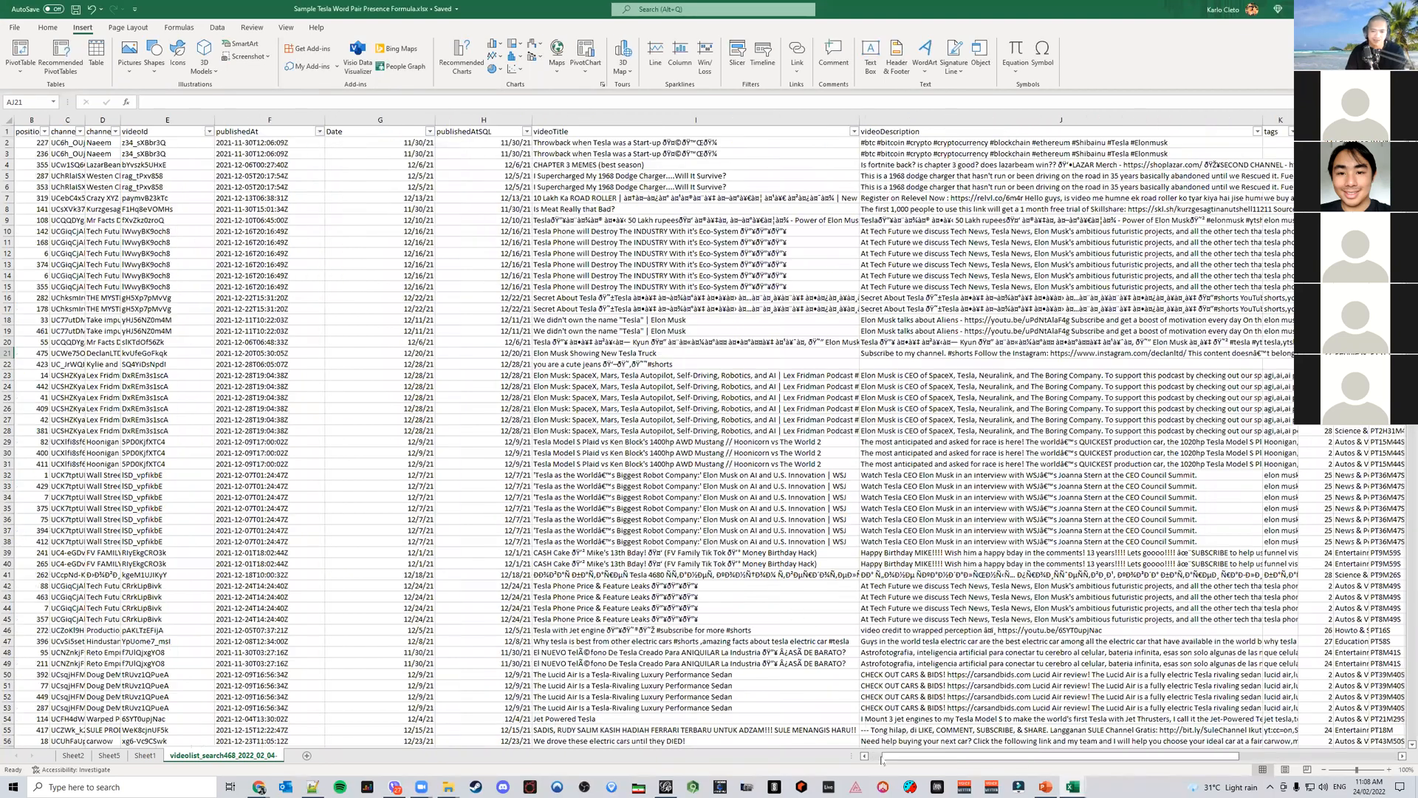
scroll(56, 140, left, 1)
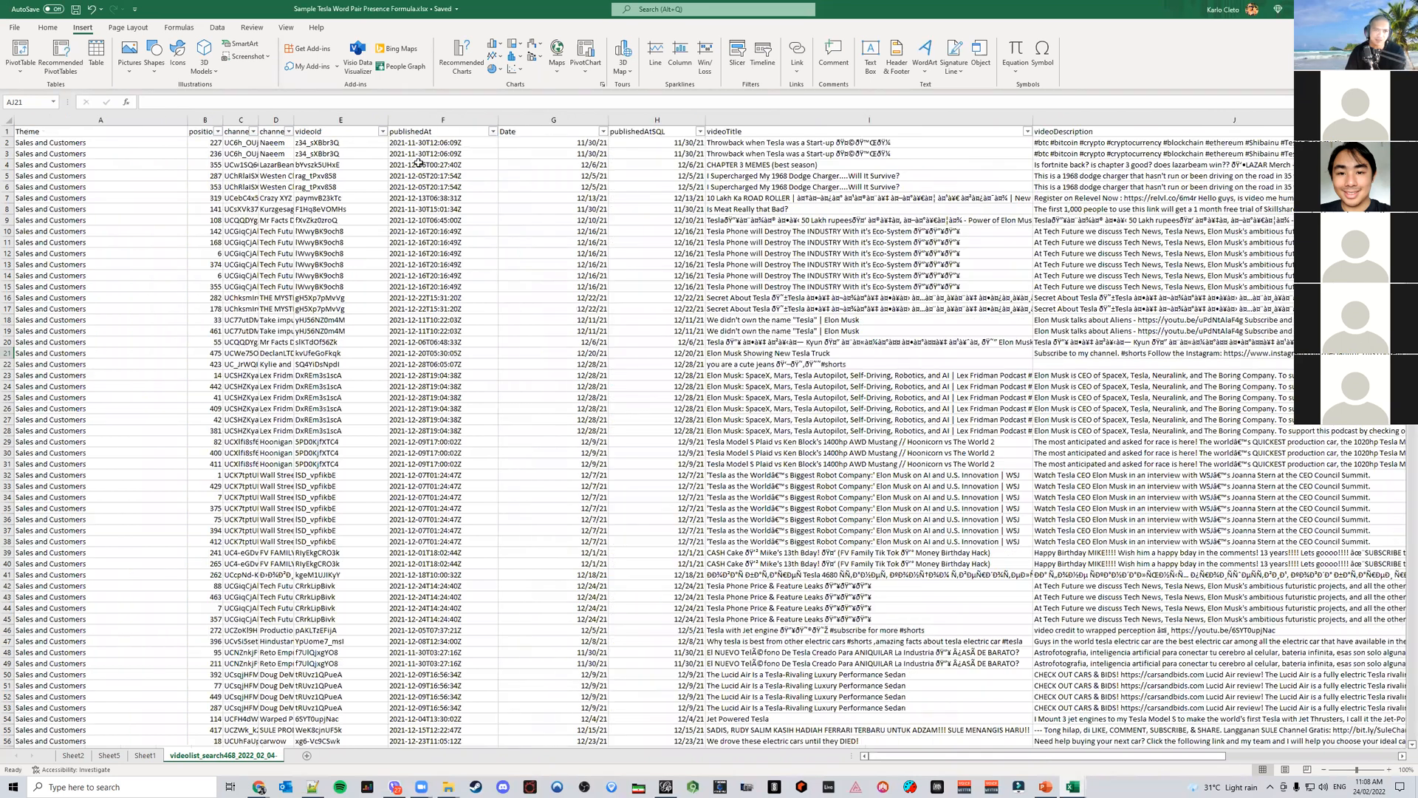
click(21, 53)
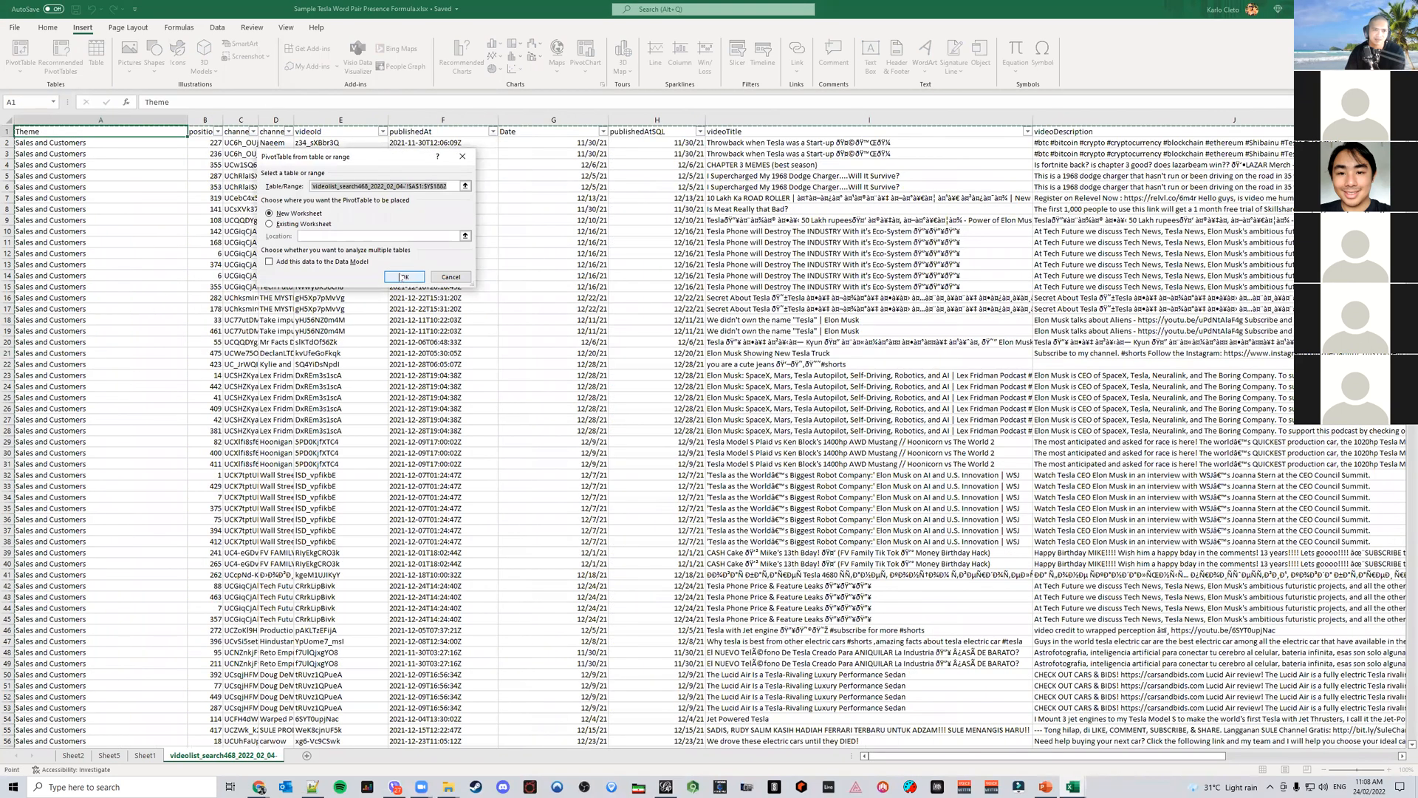
click(405, 275)
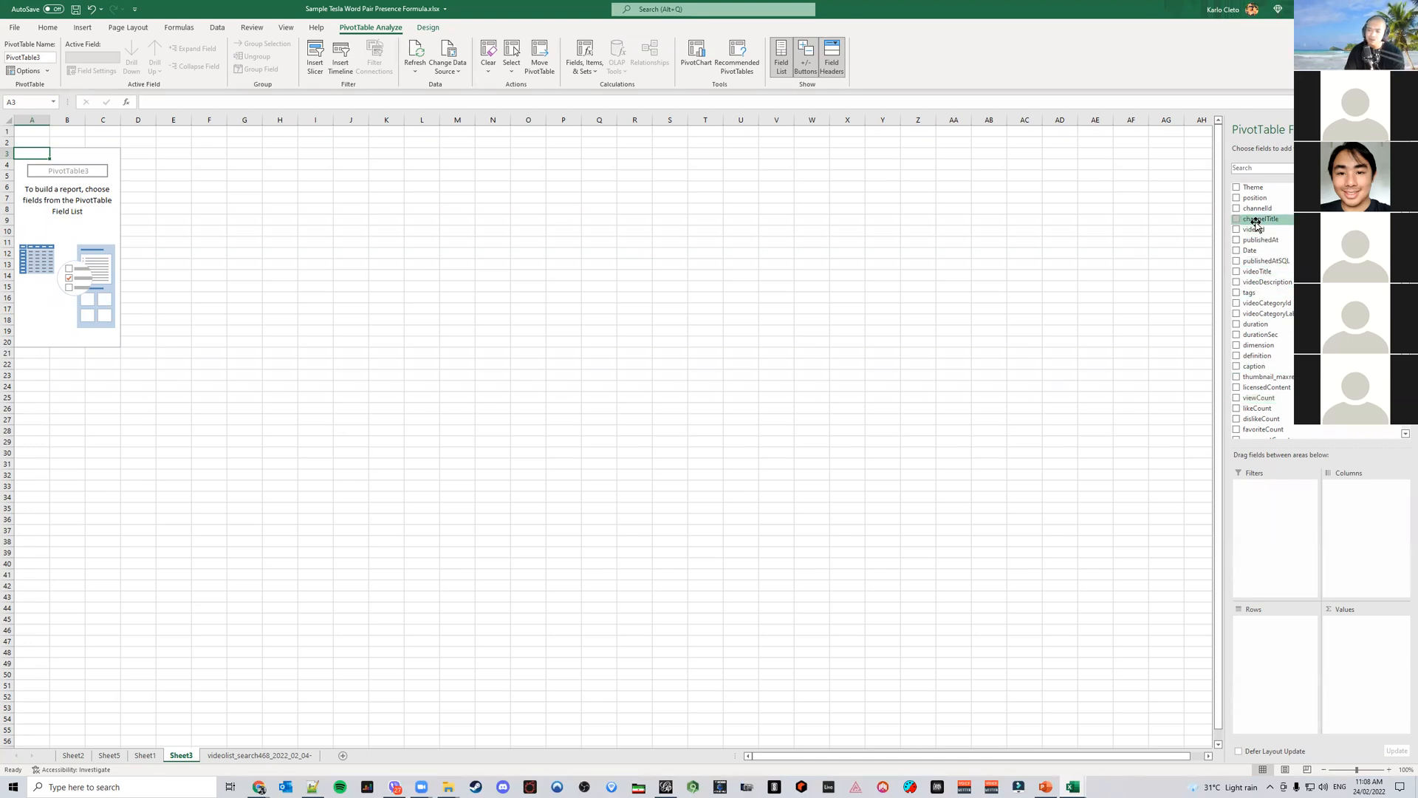
drag(1256, 222, 1287, 637)
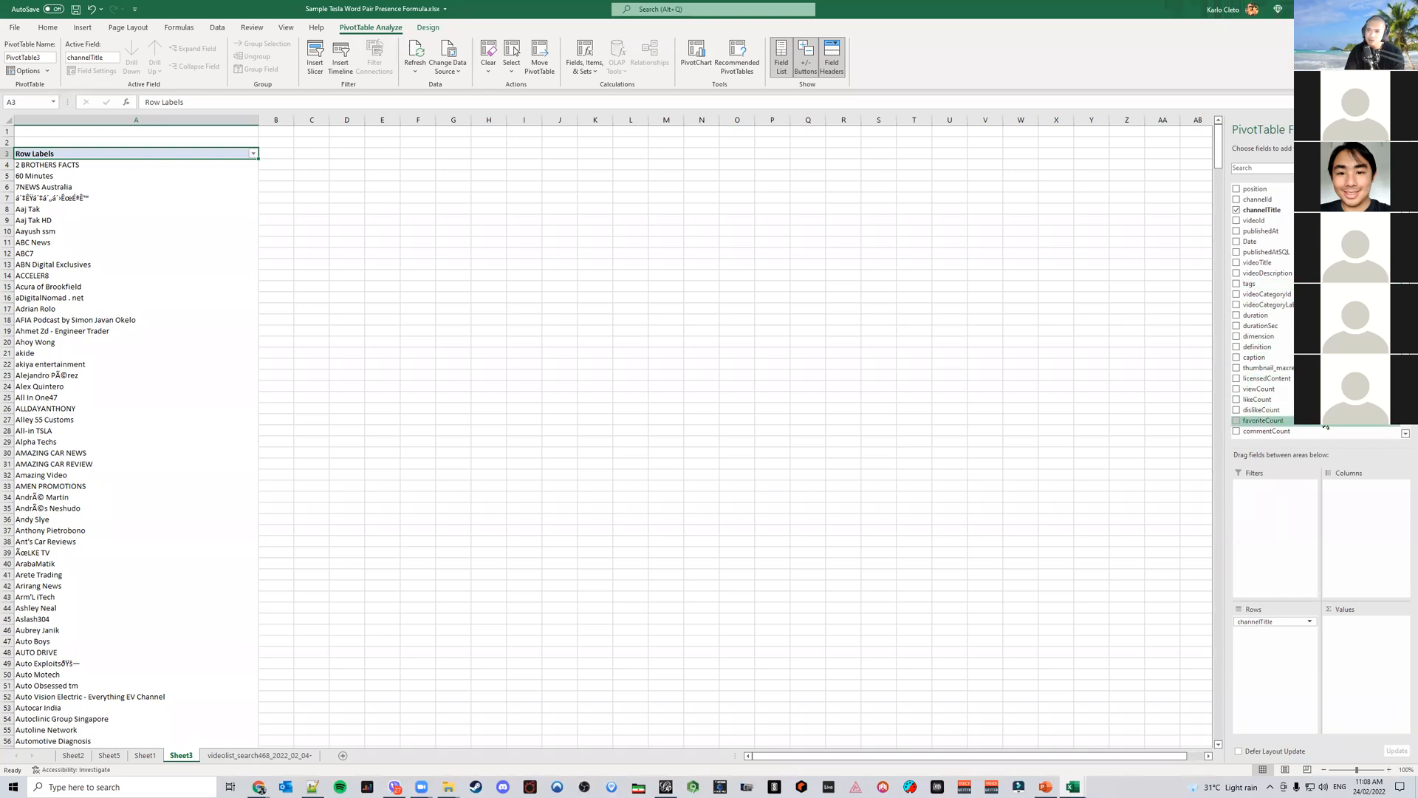
scroll(1326, 426, down, 1)
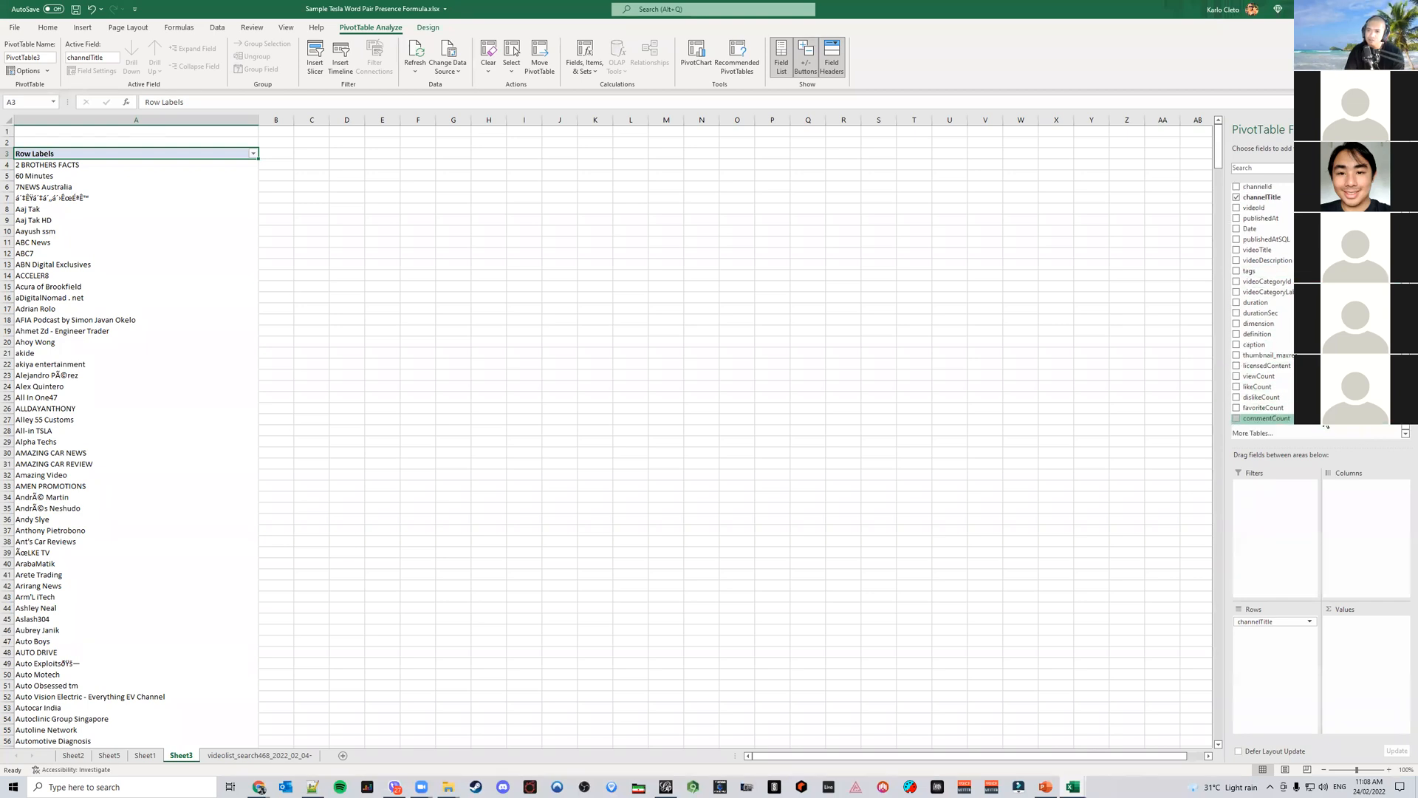
drag(1306, 409, 1367, 497)
drag(1280, 418, 1363, 548)
drag(1274, 411, 1367, 629)
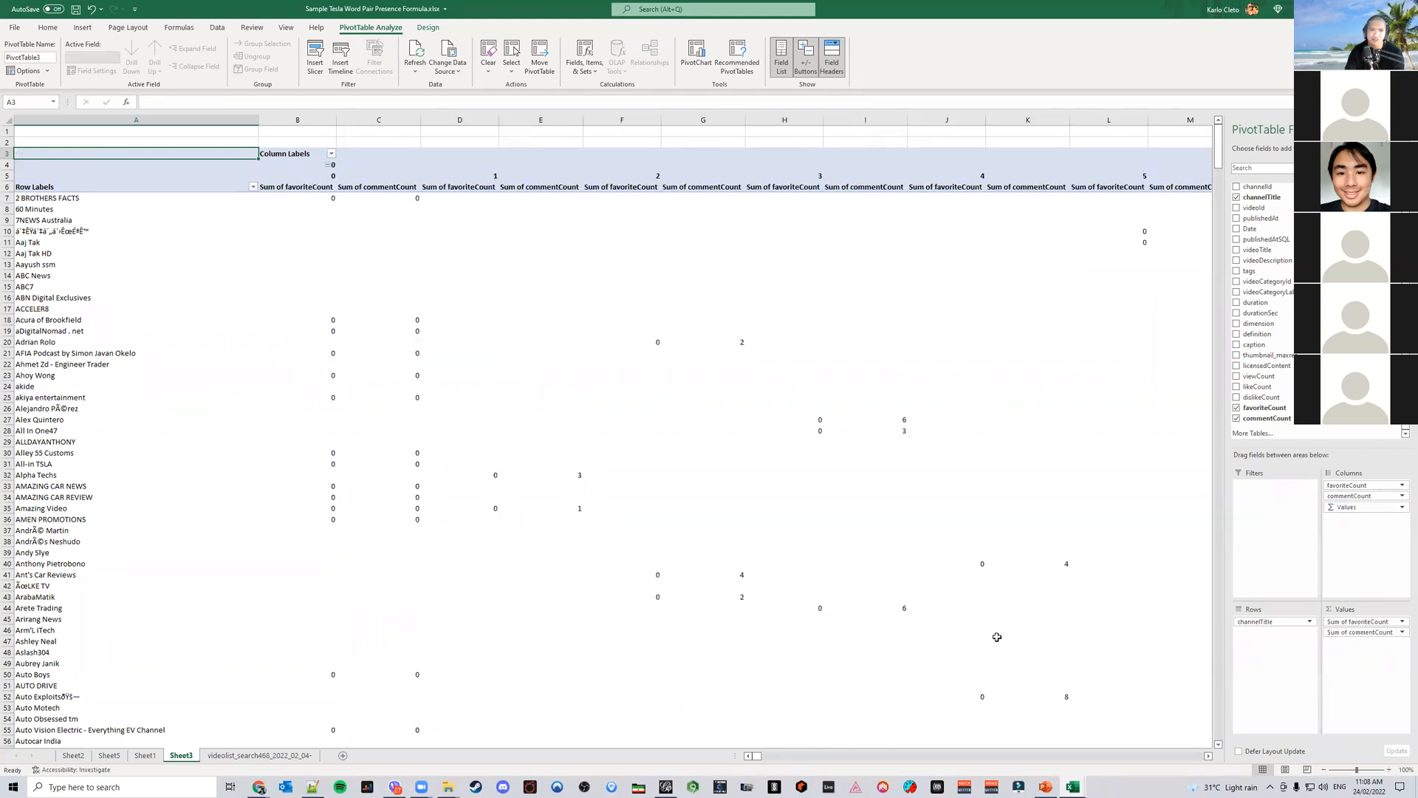
click(1352, 508)
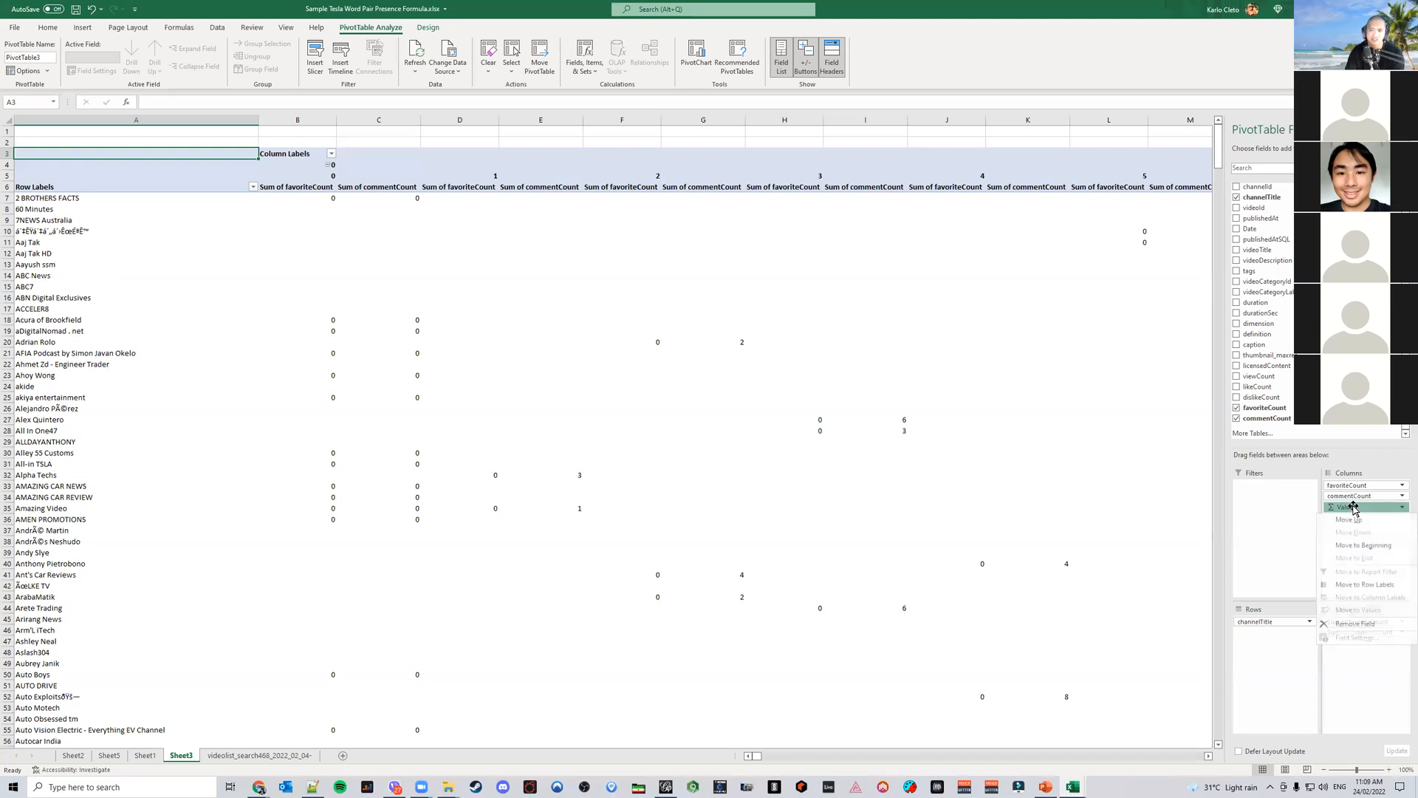
click(1355, 624)
click(1356, 496)
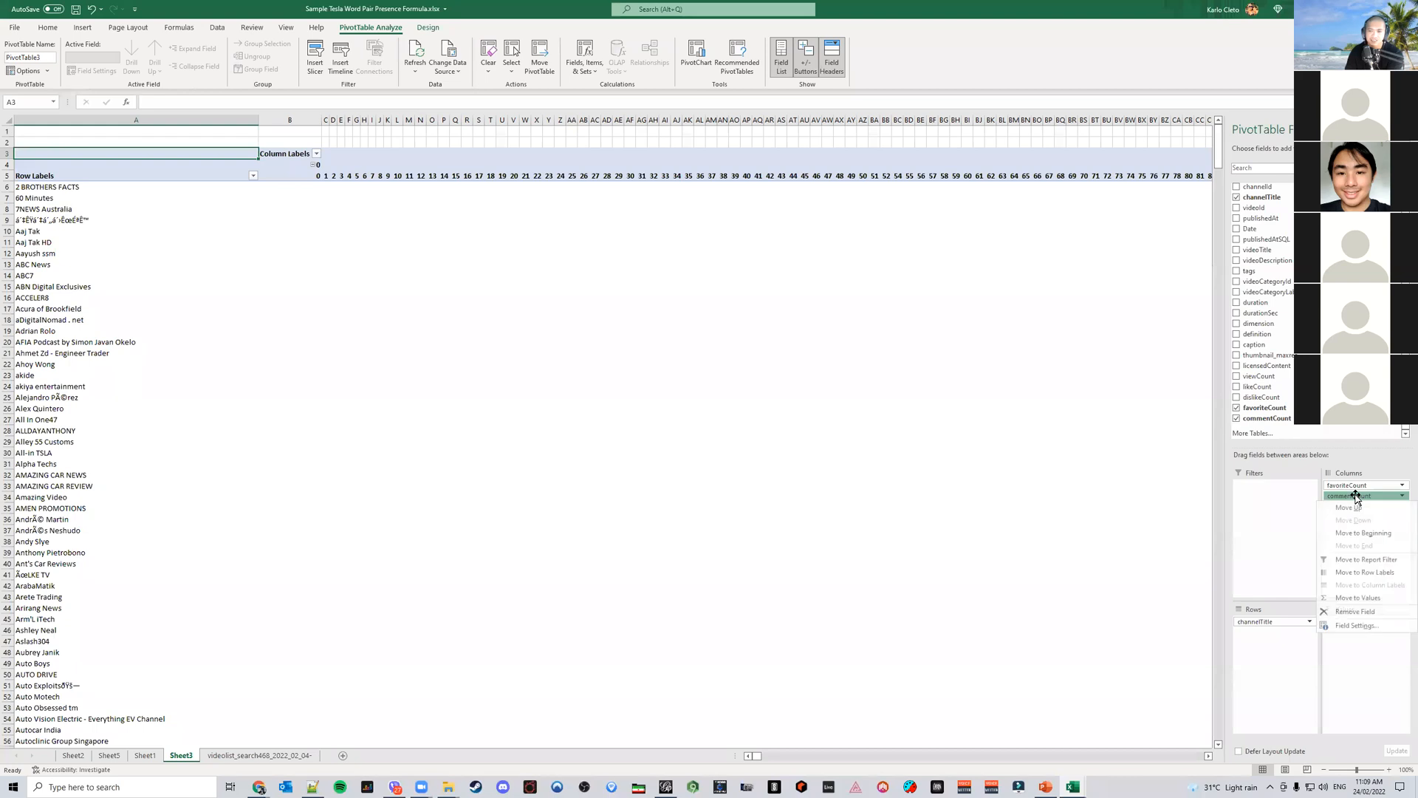
click(1356, 611)
click(1363, 487)
click(1373, 601)
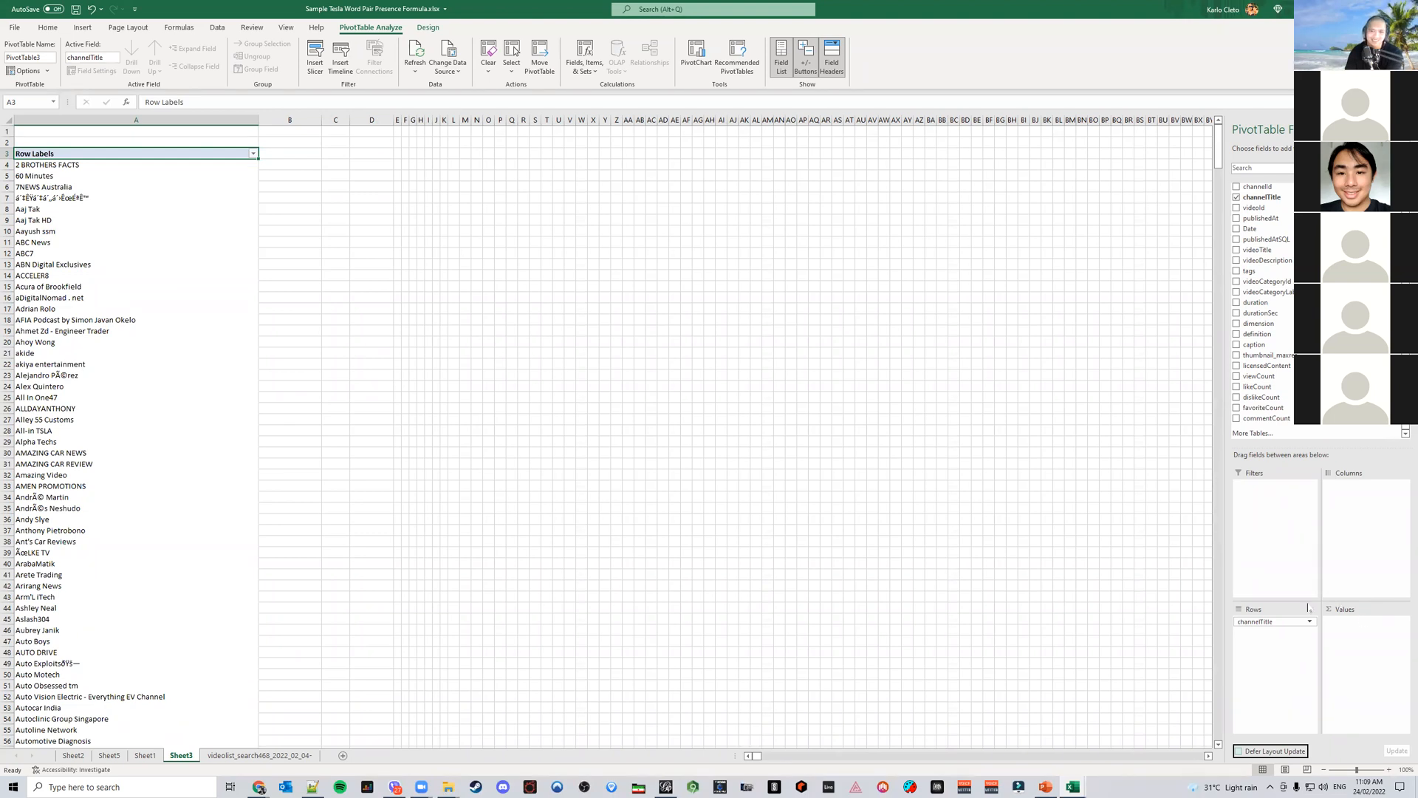
Add favoriteCount, commentCount and viewCount as summed values to the channel PivotTable
scroll(1327, 430, up, 1)
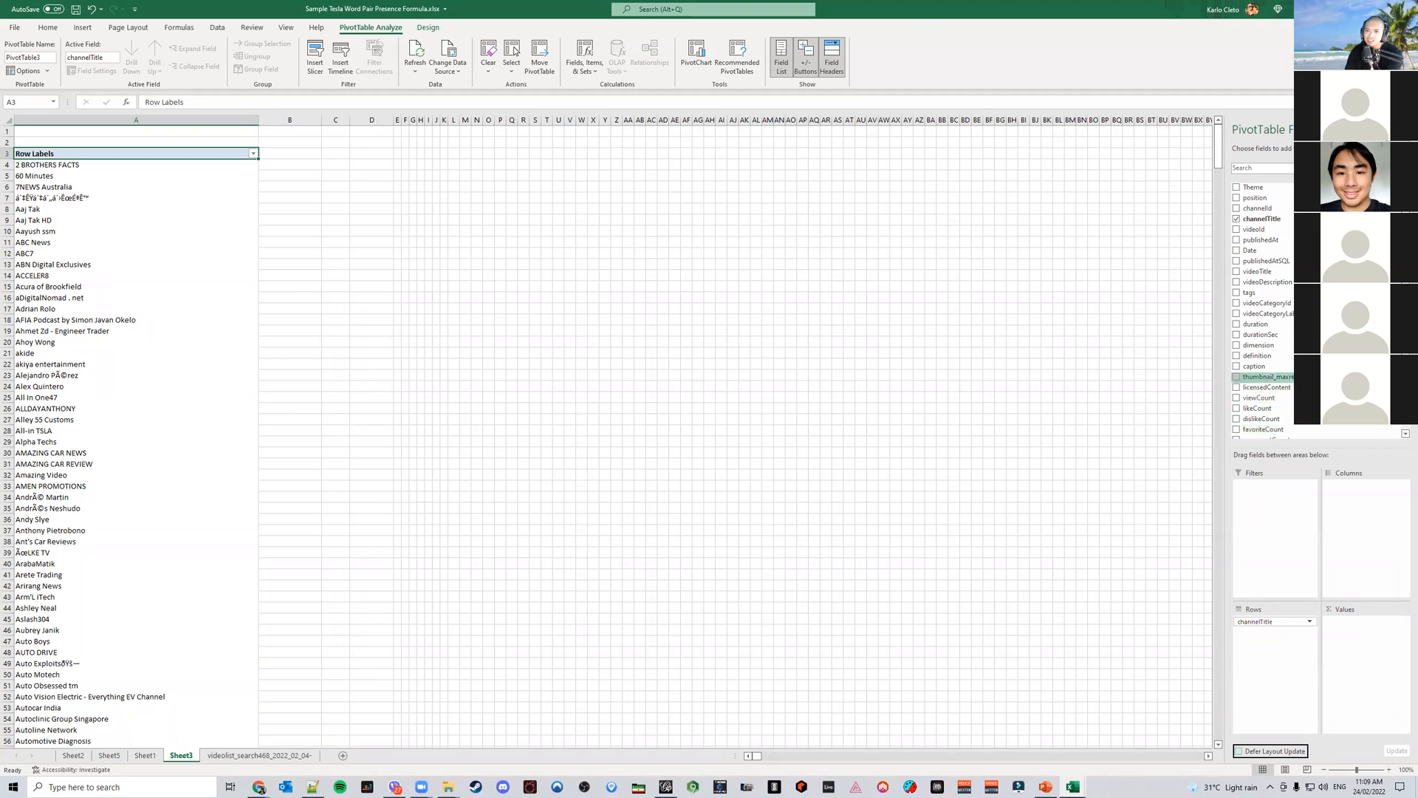
scroll(1263, 377, down, 1)
drag(1263, 408, 1361, 654)
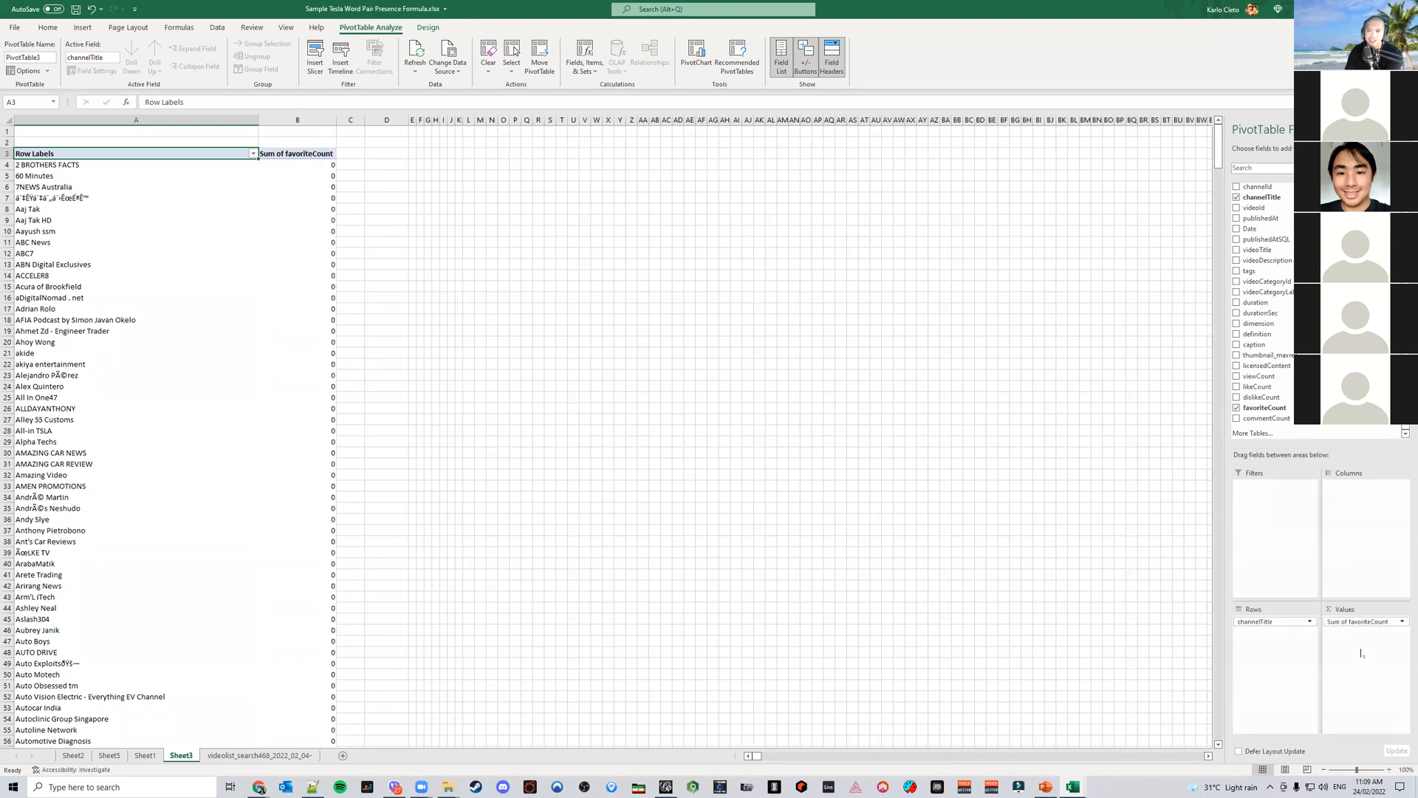
drag(1265, 418, 1354, 642)
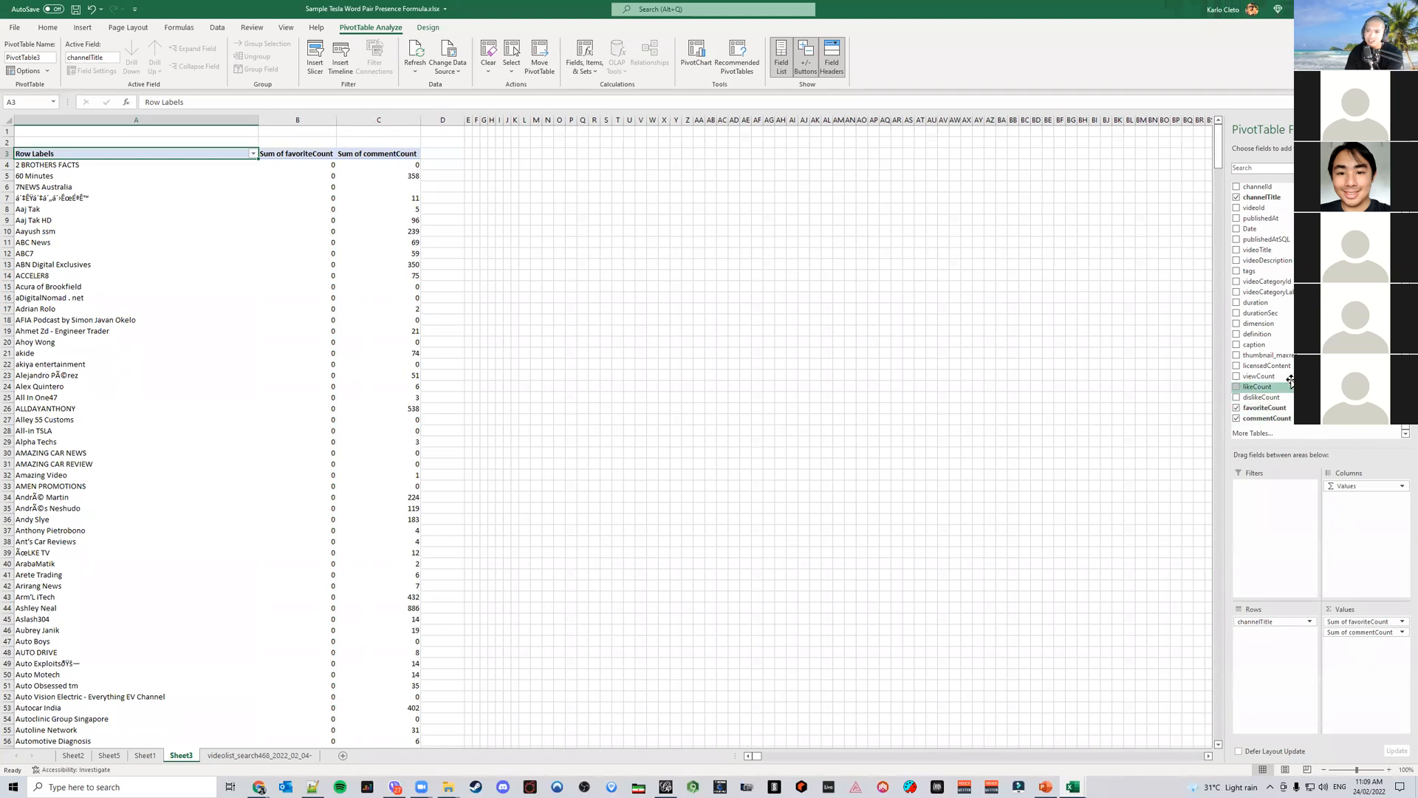
drag(1259, 376, 1383, 665)
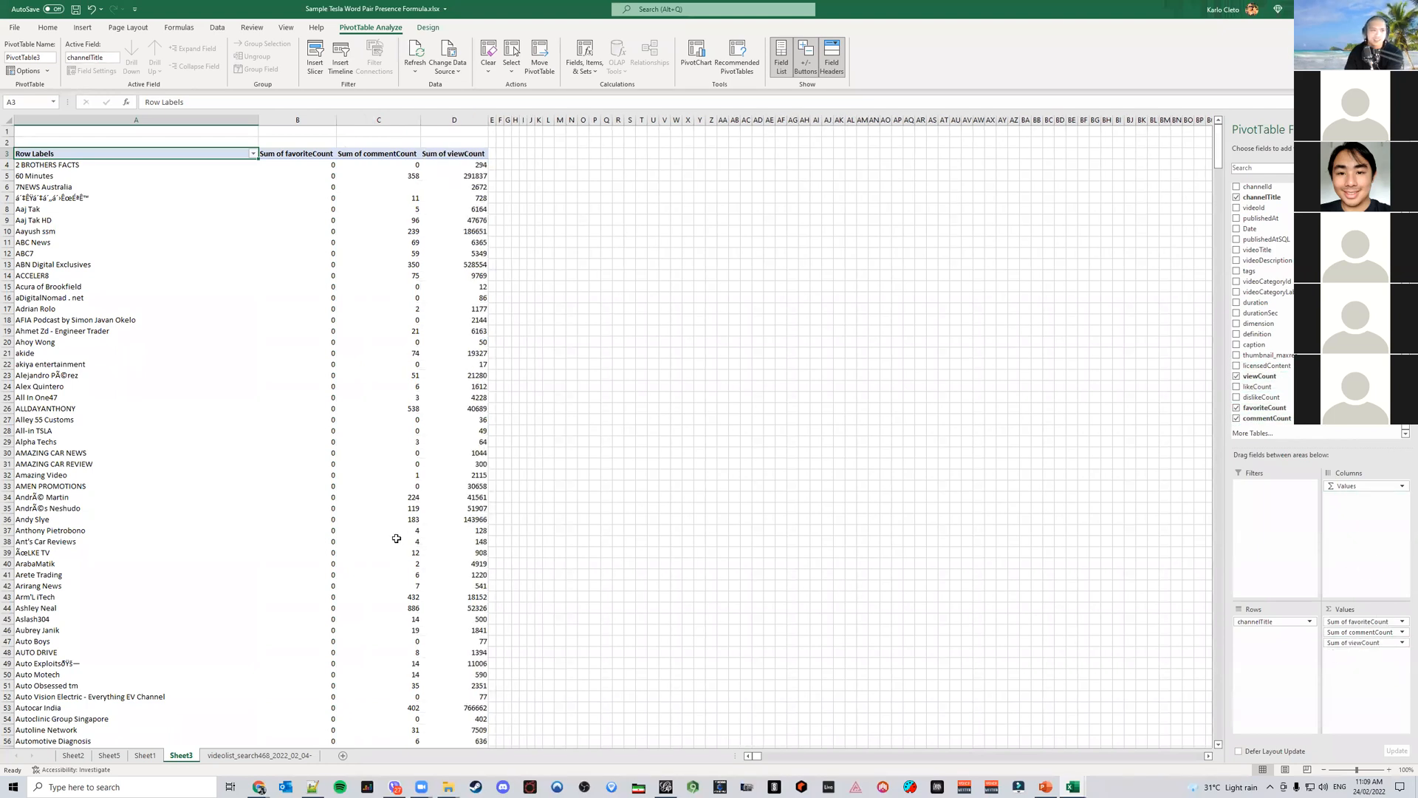
Copy the entire PivotTable and paste it as values into a new worksheet
scroll(397, 539, down, 20)
scroll(399, 536, down, 13)
scroll(480, 541, up, 20)
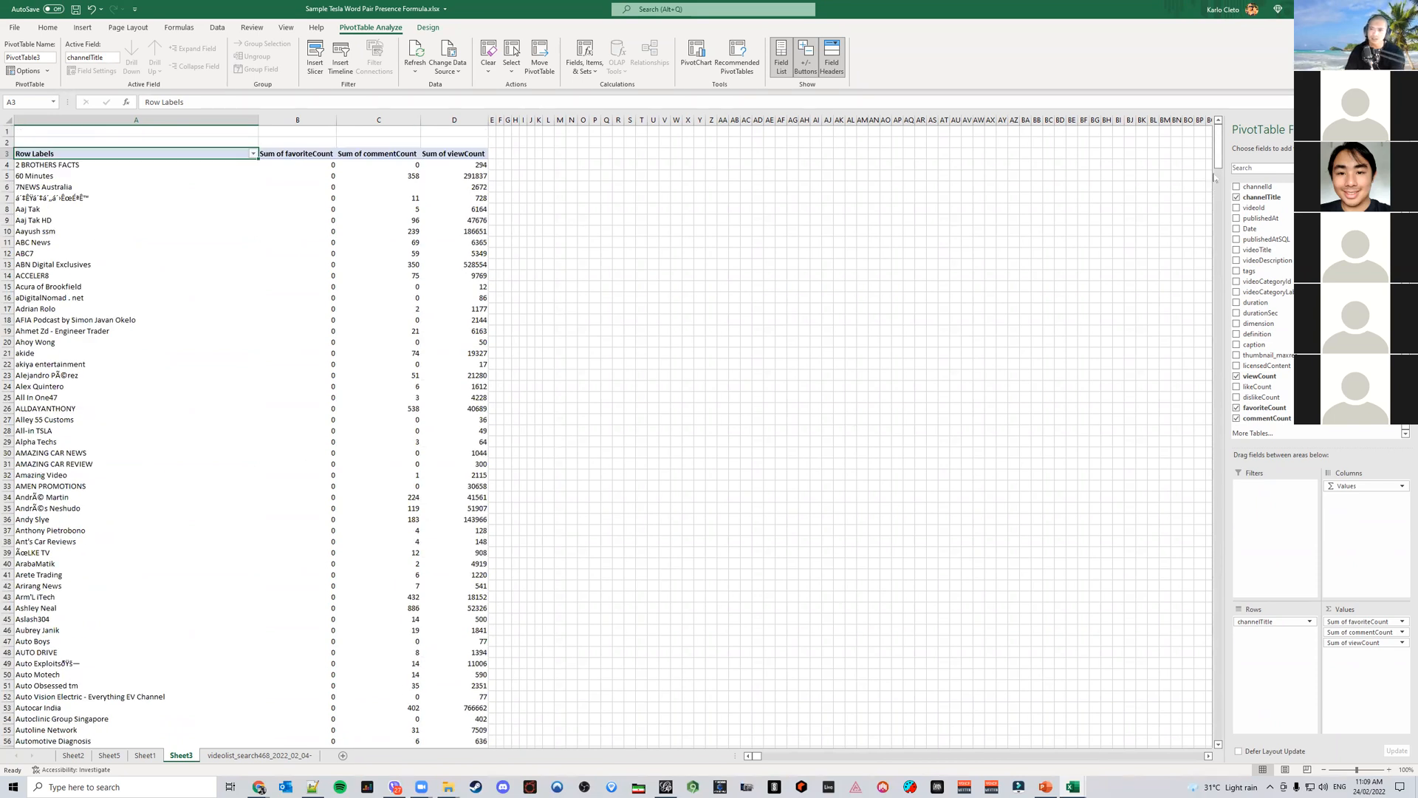
scroll(1208, 220, down, 20)
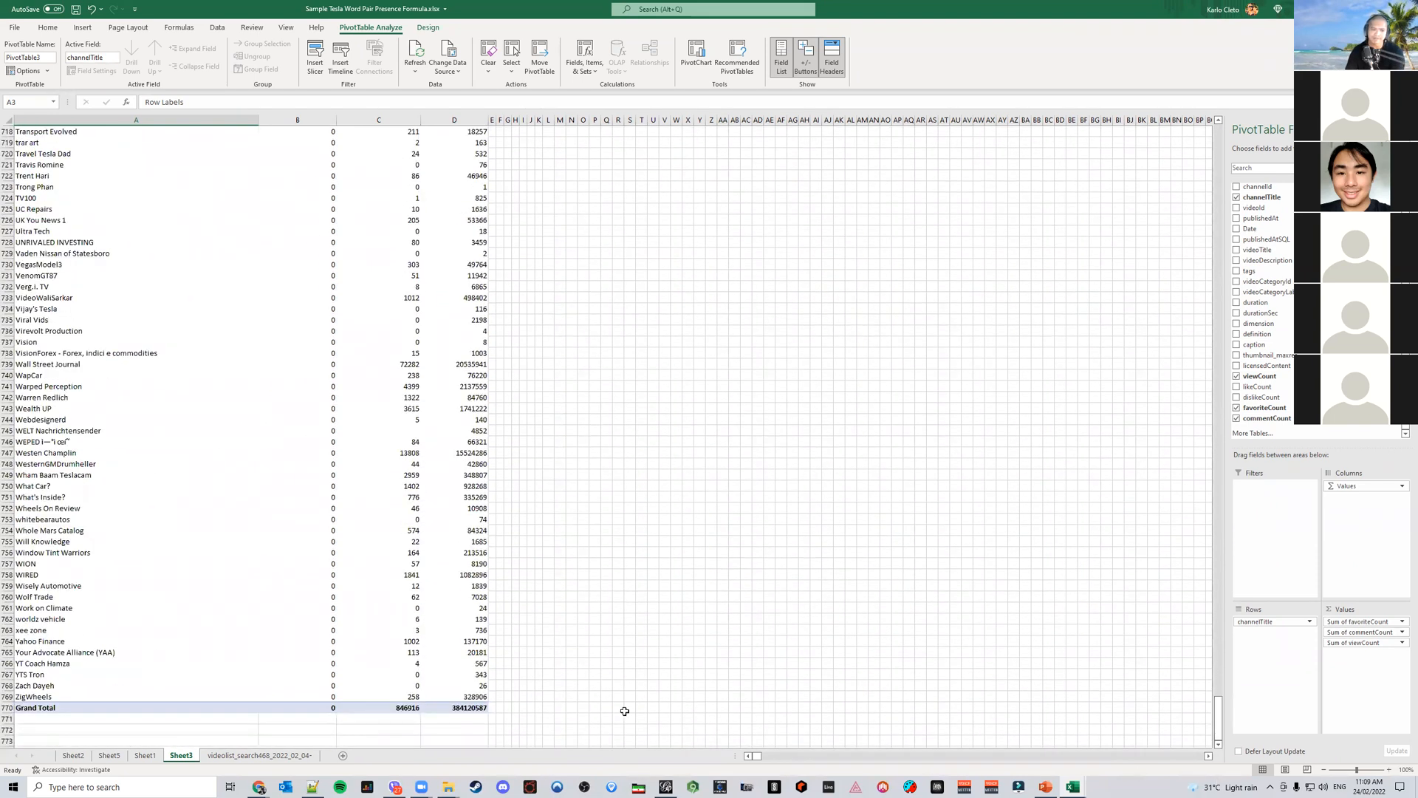
key(ctrl+a)
key(ctrl+c)
click(342, 755)
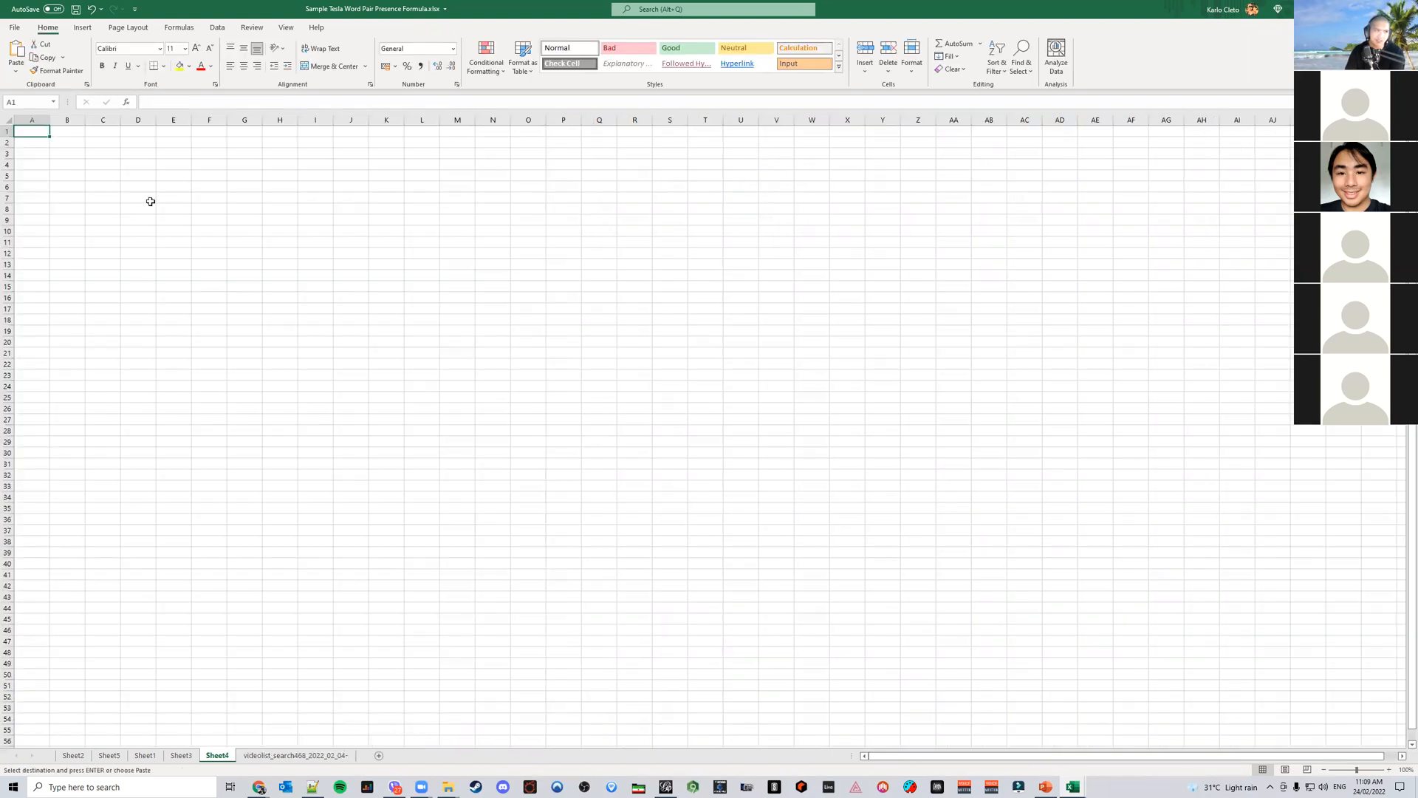
right_click(34, 127)
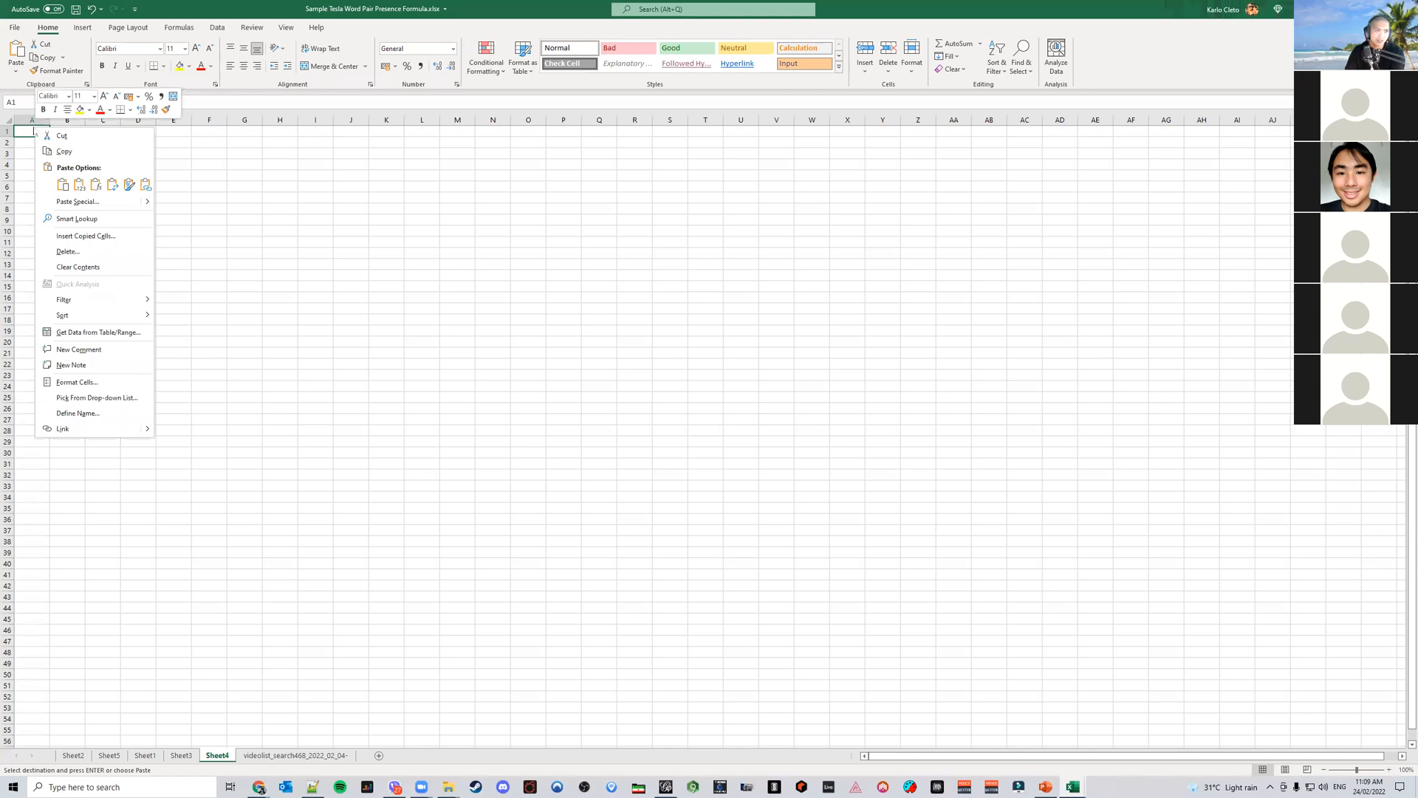
click(79, 185)
click(207, 285)
Set the width of the pasted columns A to D to 18
click(39, 119)
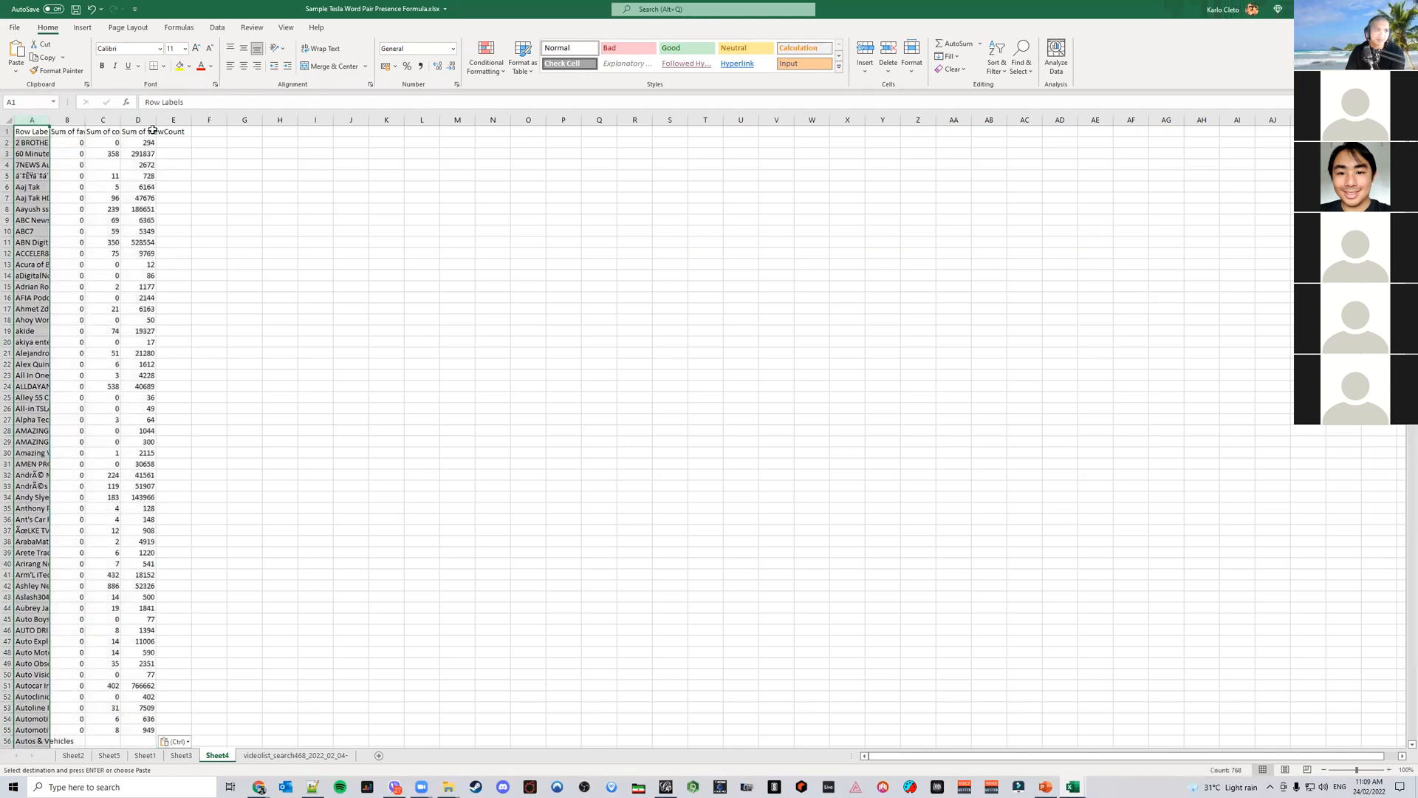
shift+click(146, 120)
right_click(150, 118)
click(246, 278)
text(18)
key(Return)
click(430, 270)
click(67, 130)
drag(260, 131, 268, 131)
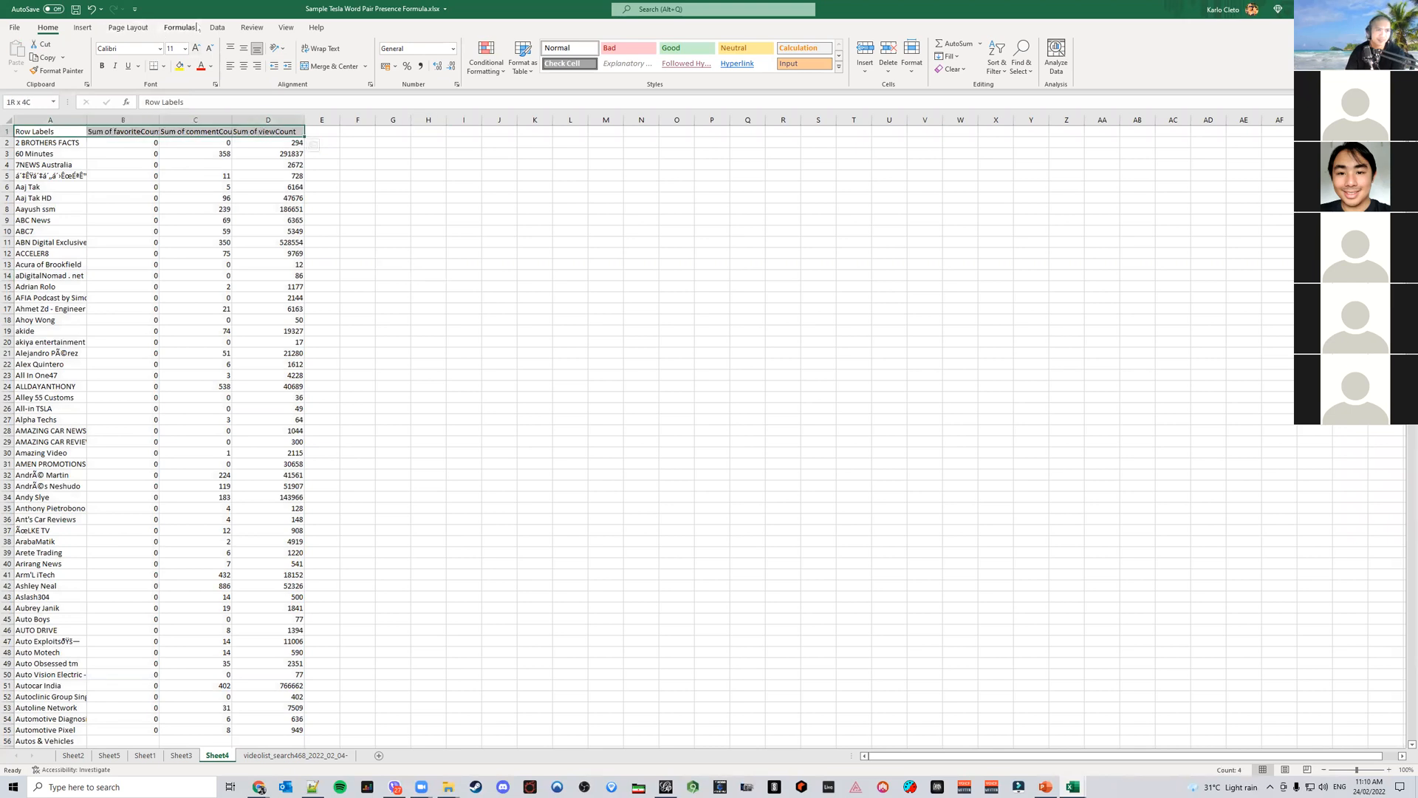
Turn on filtering and sort the viewCount column from largest to smallest
click(217, 28)
click(604, 55)
click(499, 187)
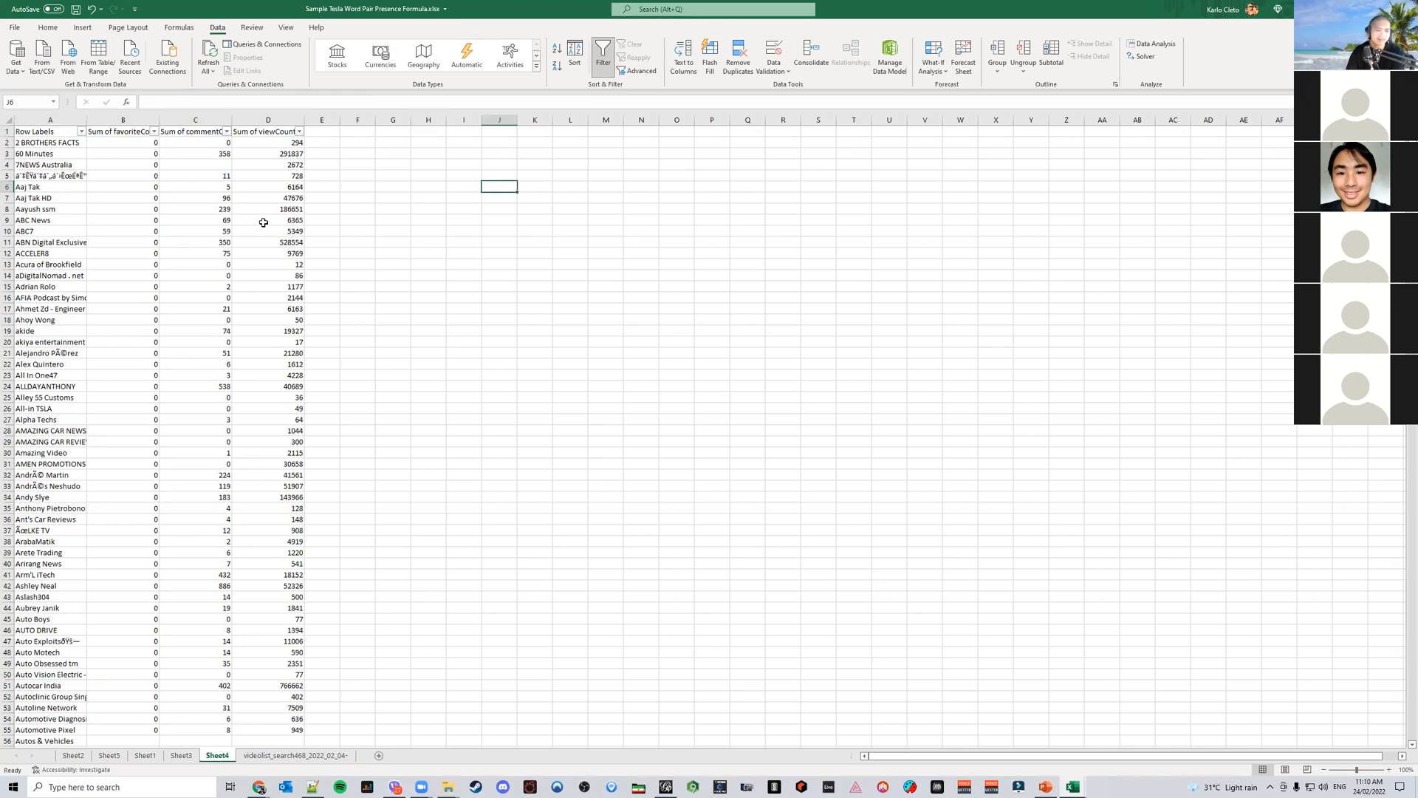
click(299, 133)
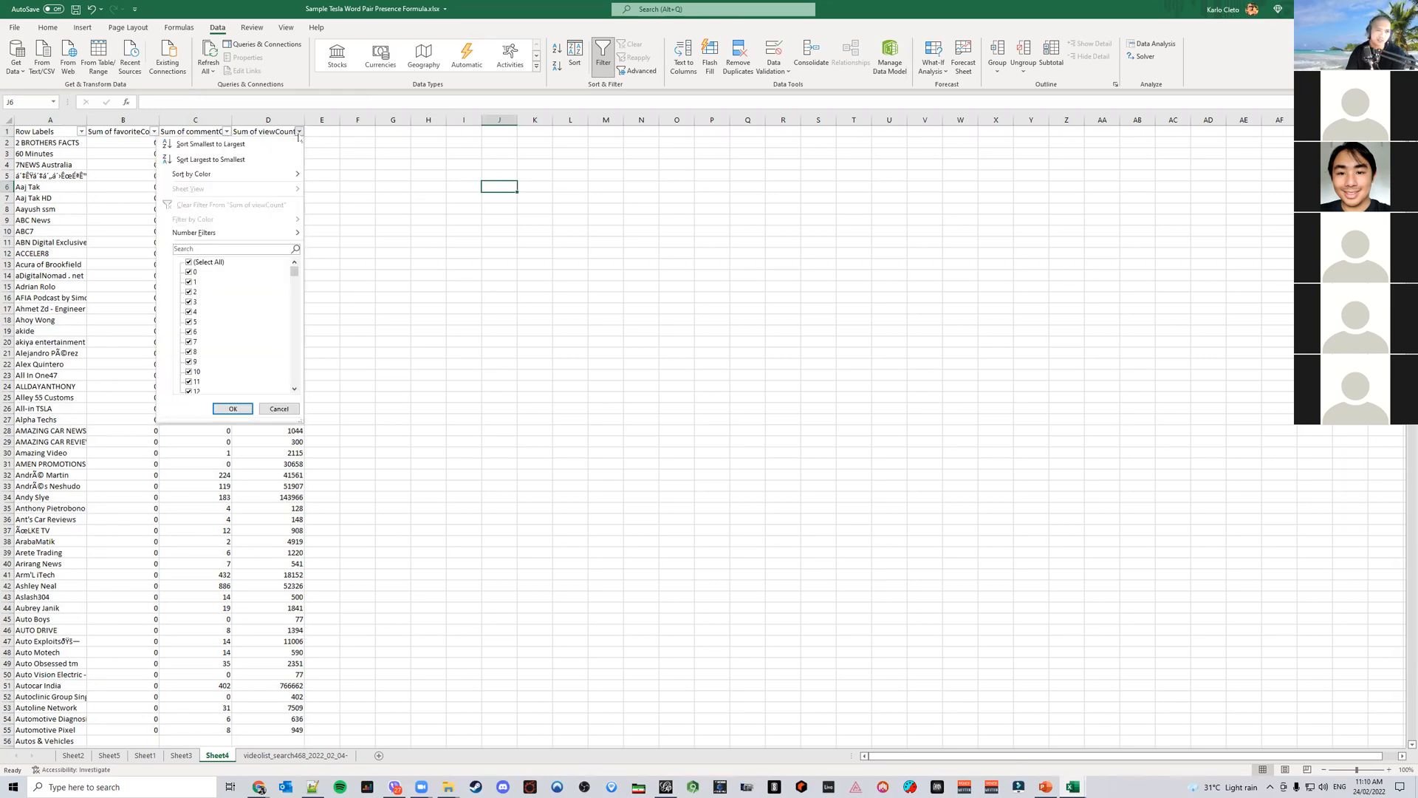
click(211, 159)
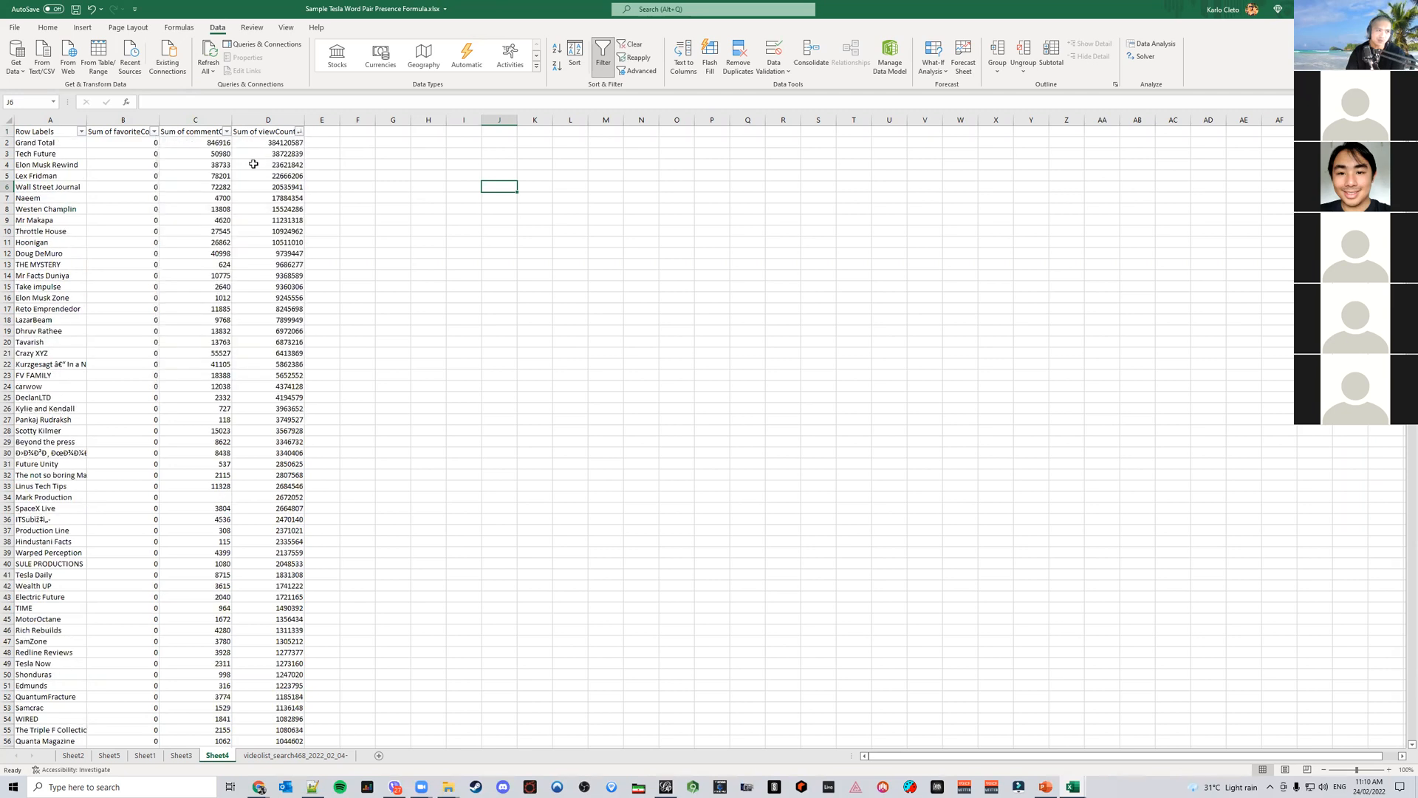
Inspect the Grand Total row's comment and view count totals
click(7, 142)
right_click(7, 142)
click(173, 190)
click(198, 144)
click(259, 140)
click(209, 144)
click(264, 140)
click(222, 141)
click(272, 141)
click(203, 142)
click(265, 140)
click(195, 142)
click(260, 143)
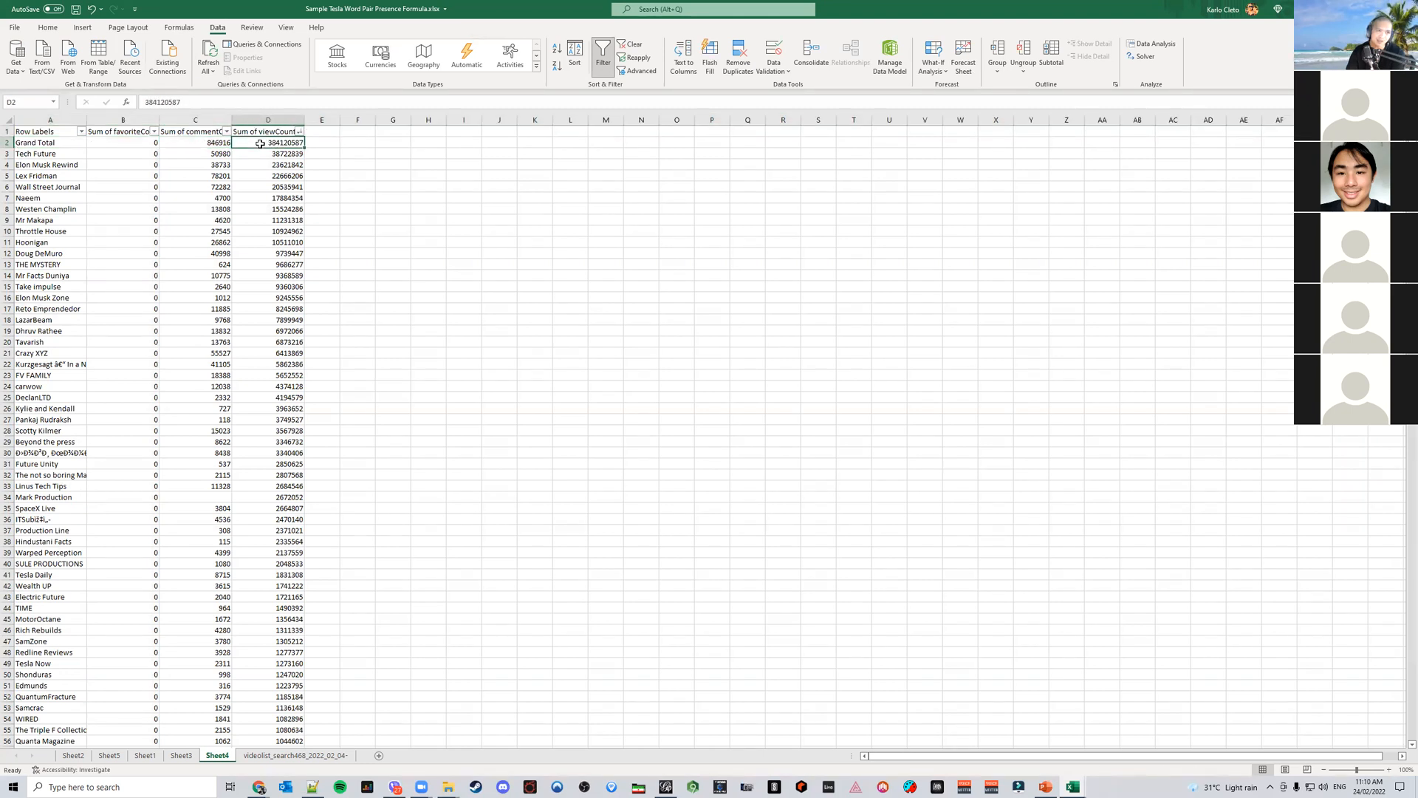
click(194, 145)
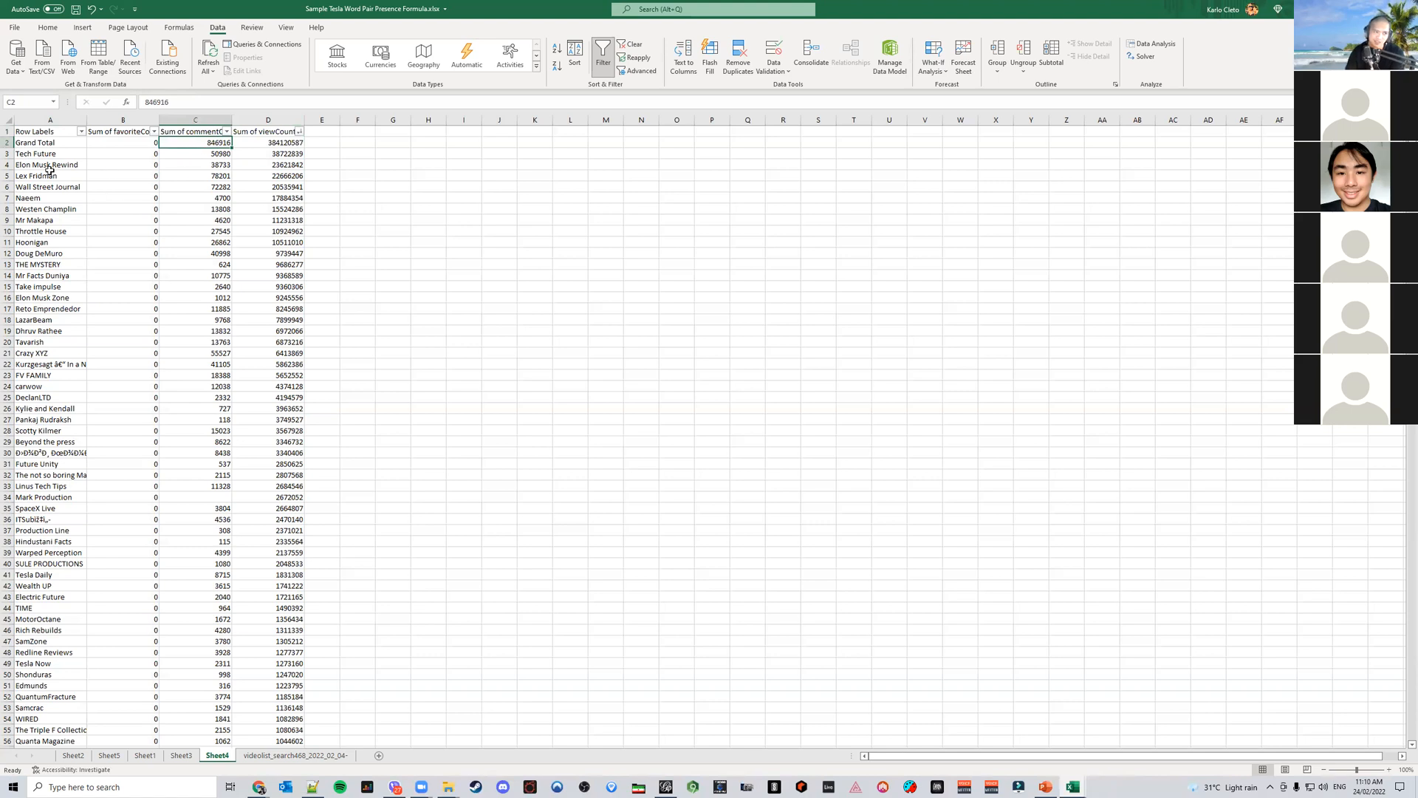
Delete the Grand Total row from the pasted data
click(7, 142)
right_click(7, 142)
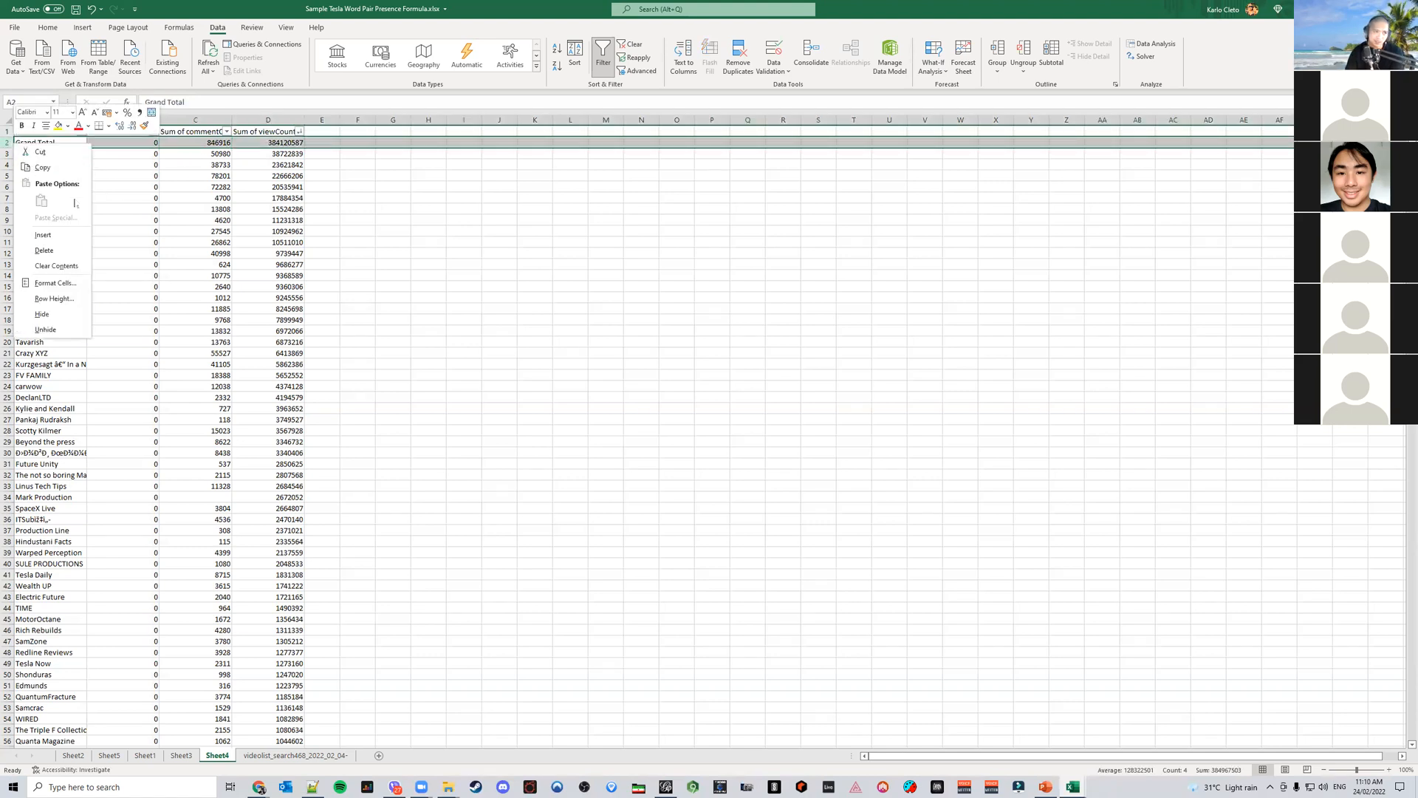
click(68, 252)
click(215, 209)
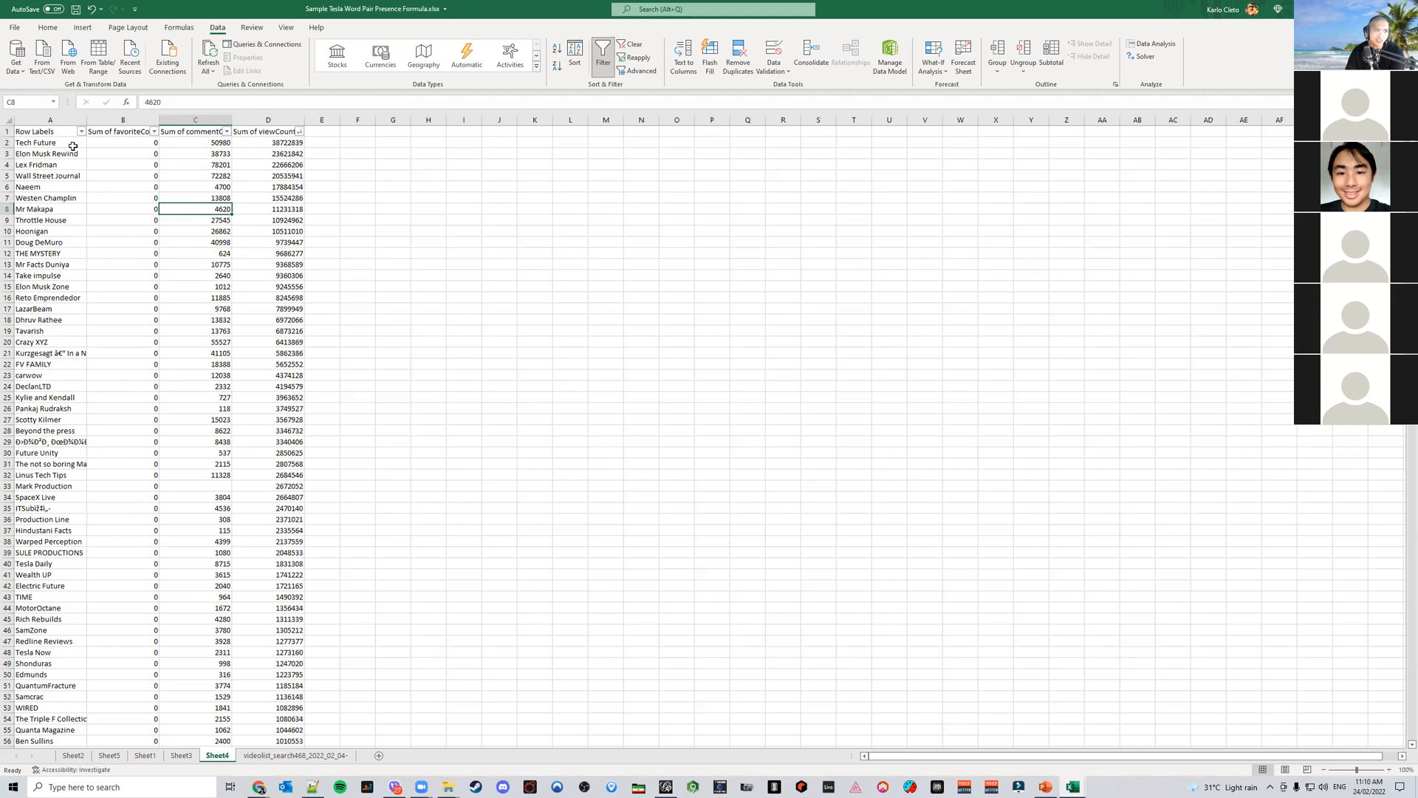
Hide the favoriteCount column
click(121, 120)
right_click(122, 121)
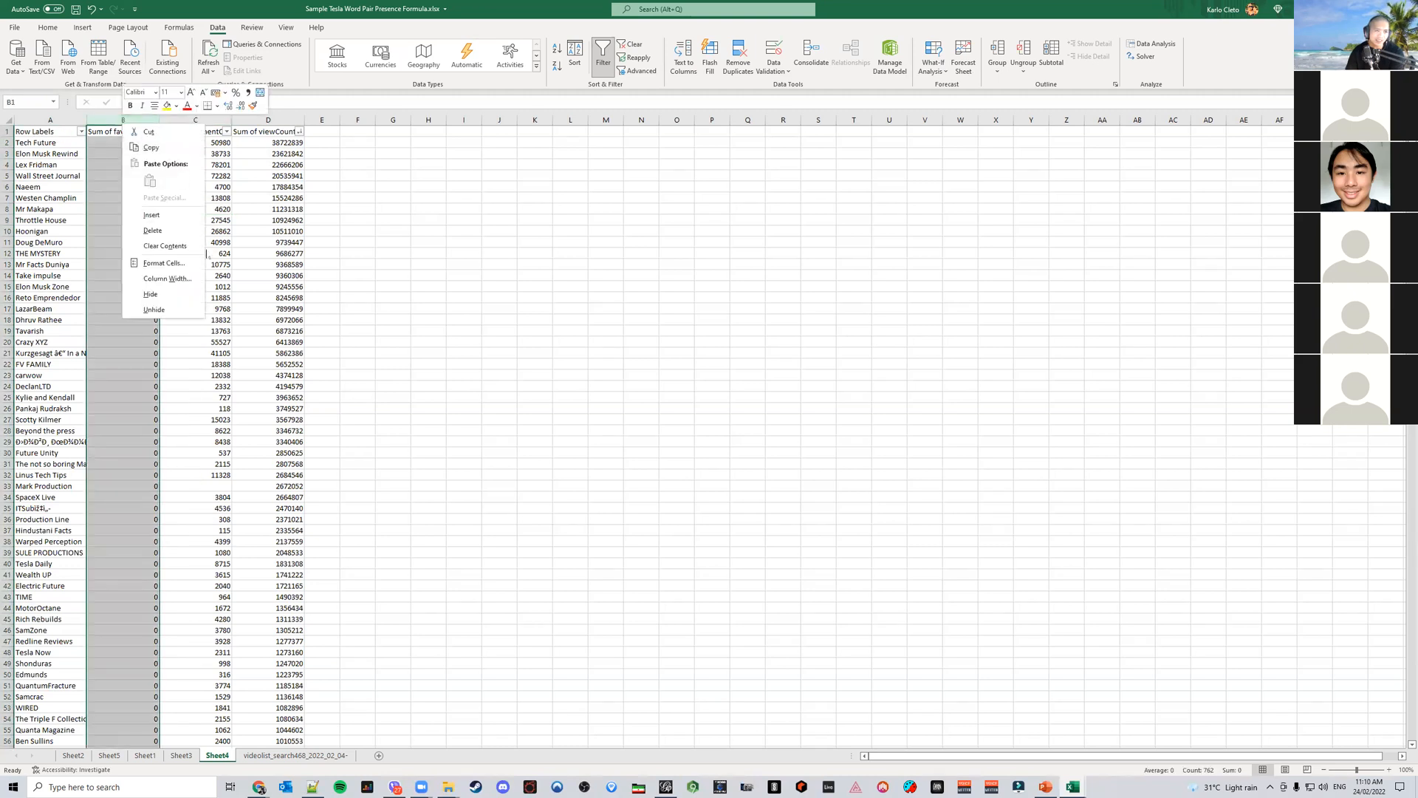
click(189, 294)
Select the top 31 channels with their totals and compare them with the Most Engaging Channels slide
drag(33, 136, 220, 477)
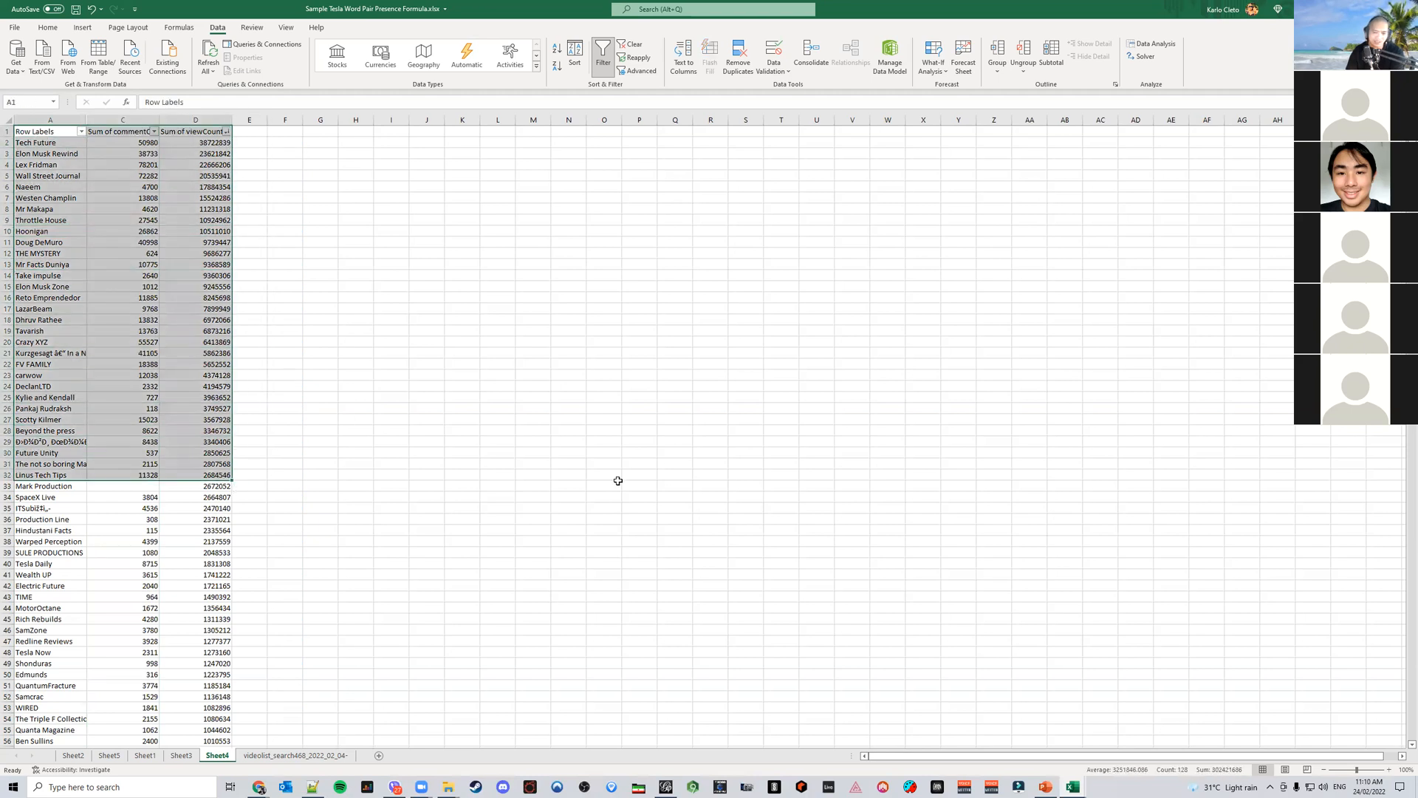
click(1045, 788)
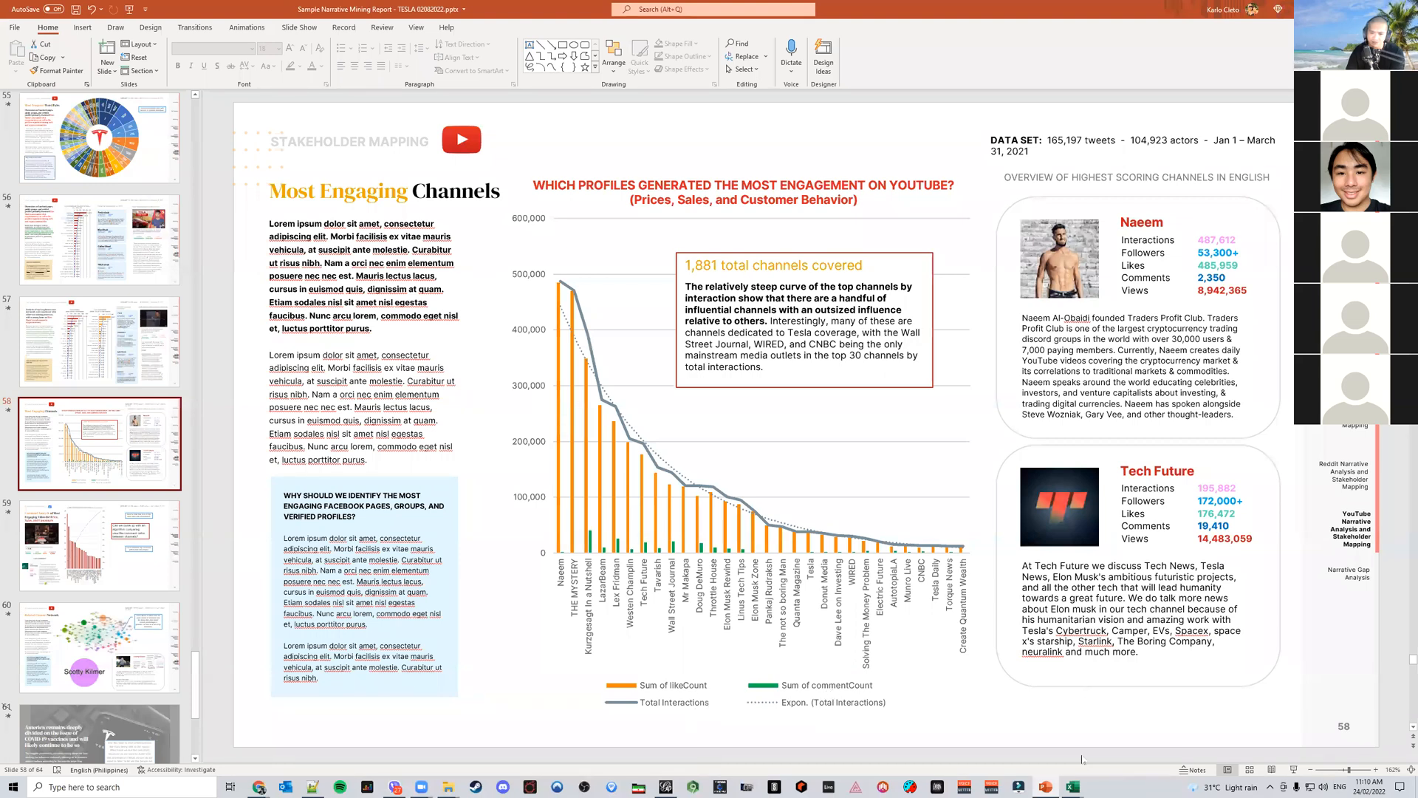
mouse_move(1072, 787)
click(1230, 747)
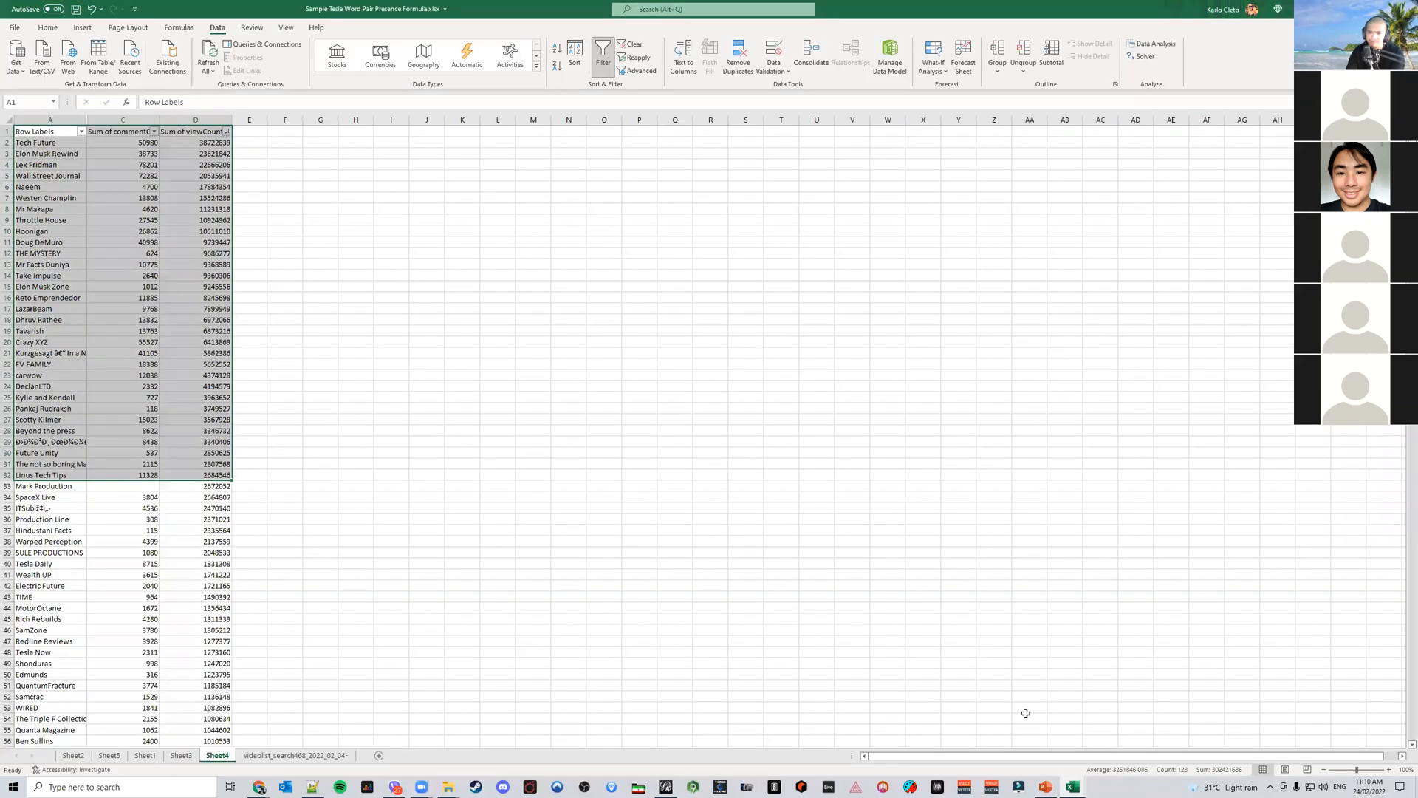
In the PivotTable, replace the favoriteCount sum with likeCount in the values
click(181, 755)
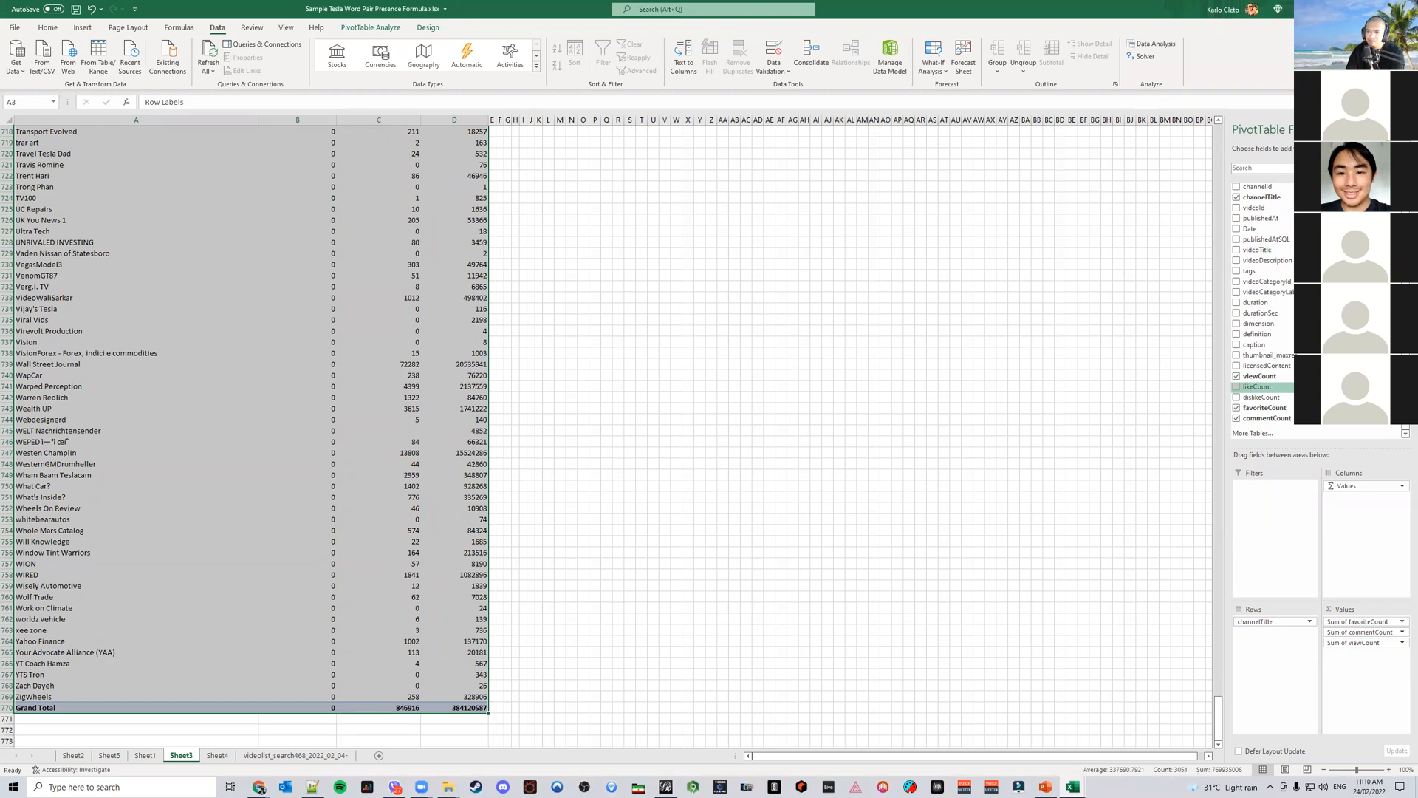
click(1358, 625)
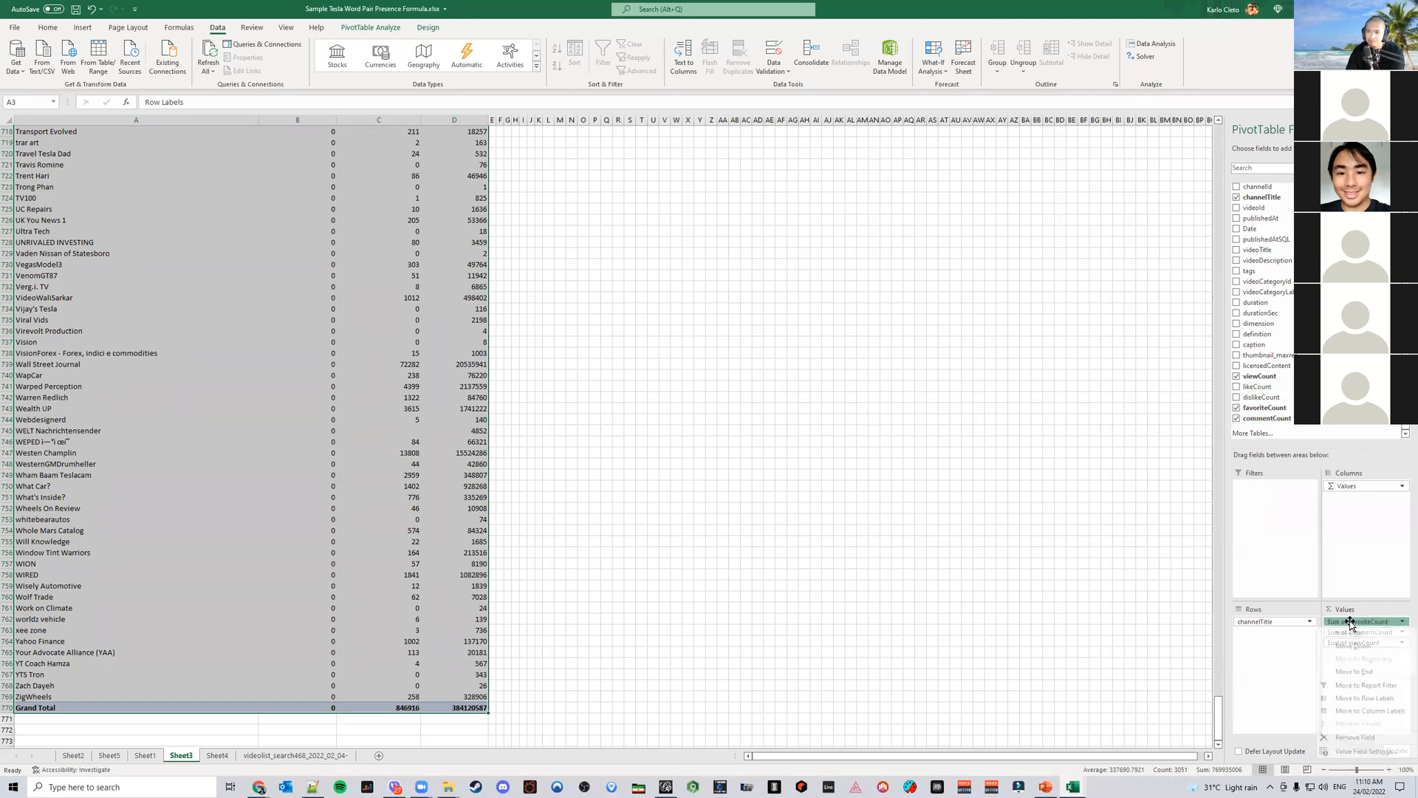
click(1374, 737)
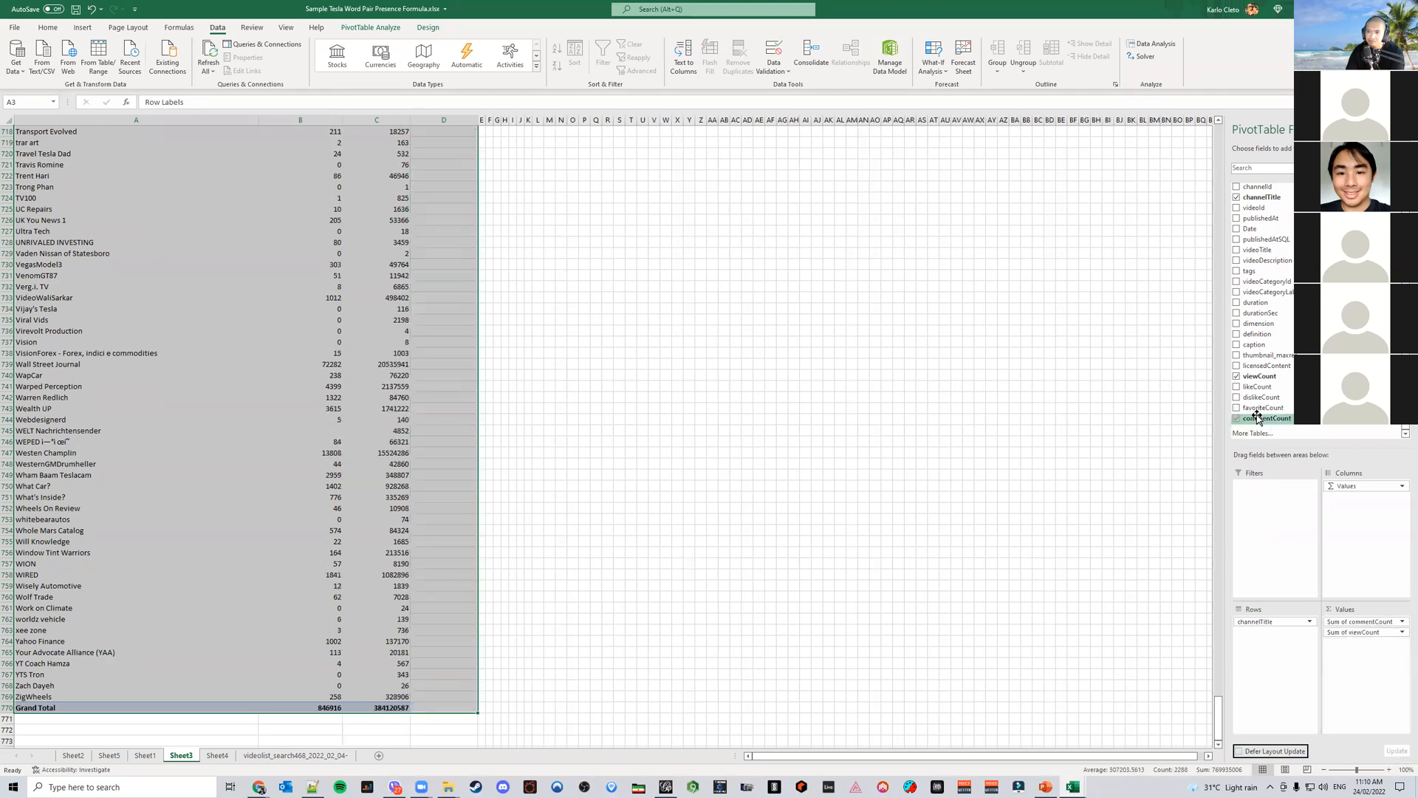
click(1254, 388)
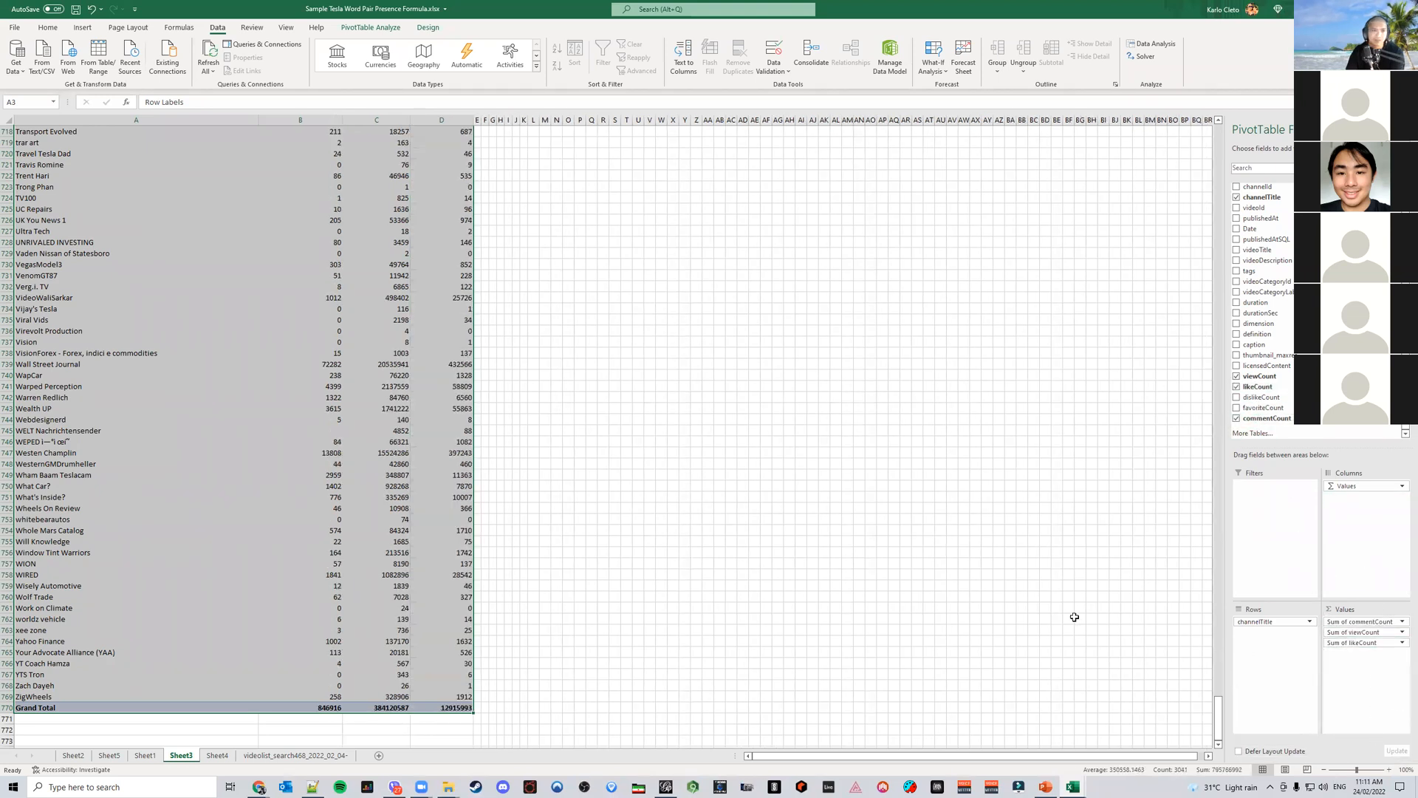
Delete the new worksheet holding the pasted channel totals
scroll(488, 576, down, 3)
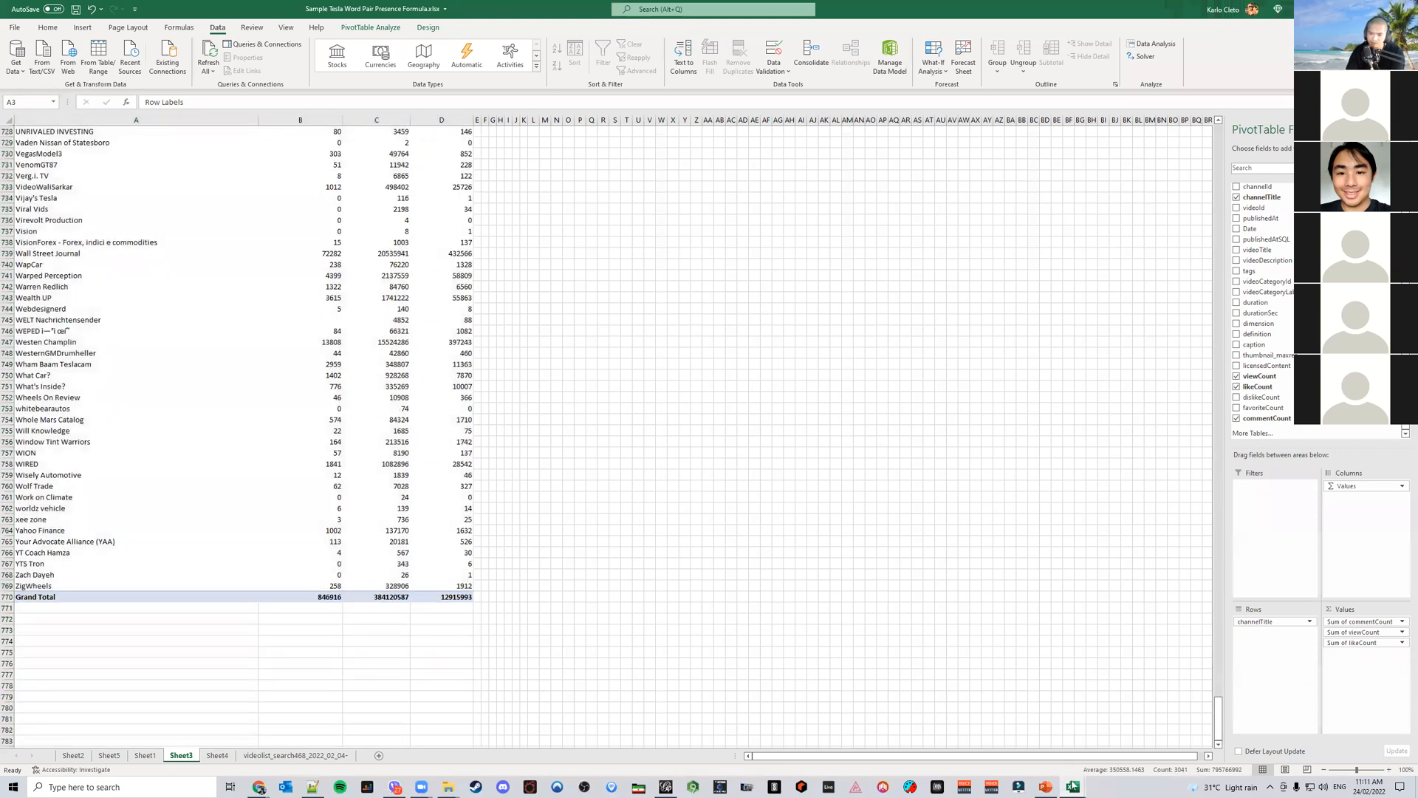
click(296, 755)
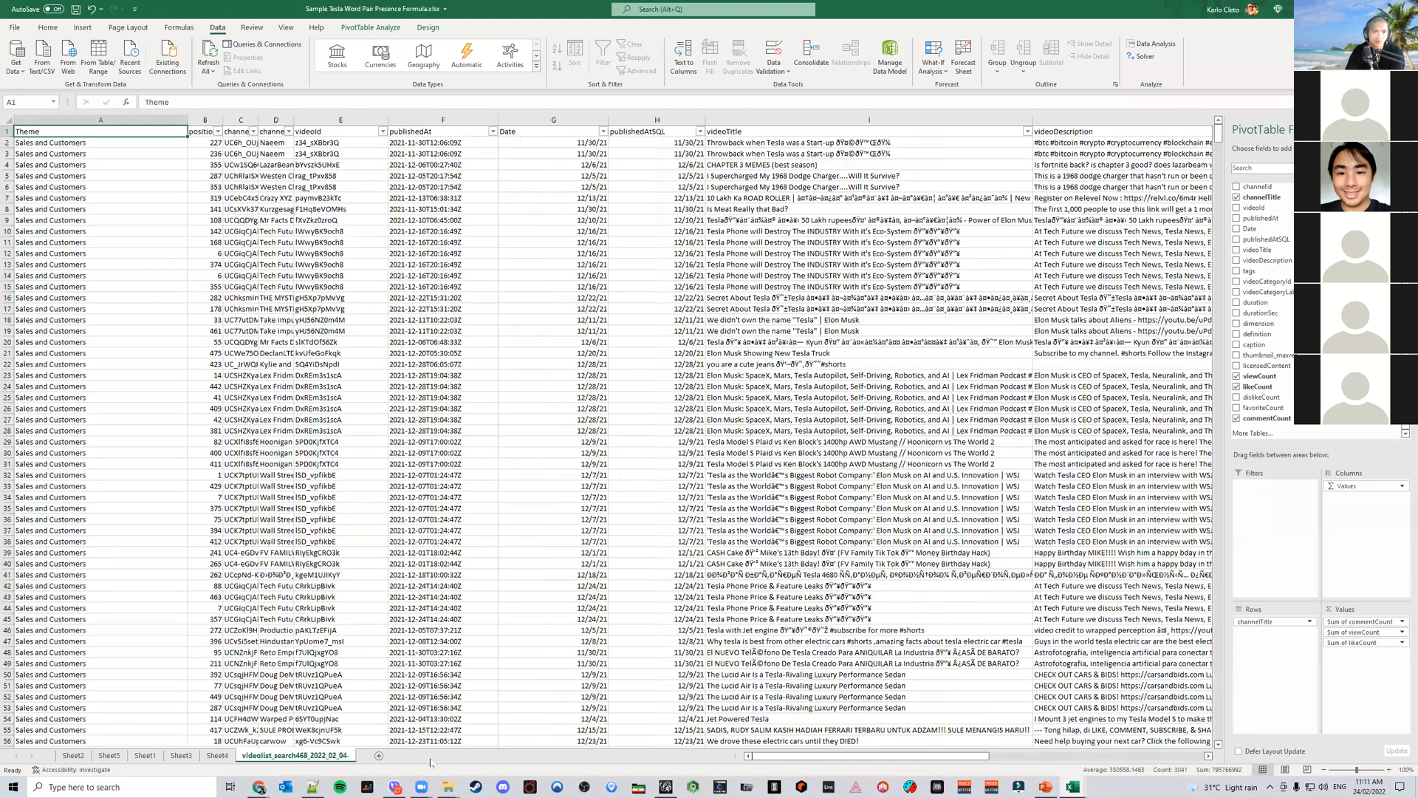
click(216, 756)
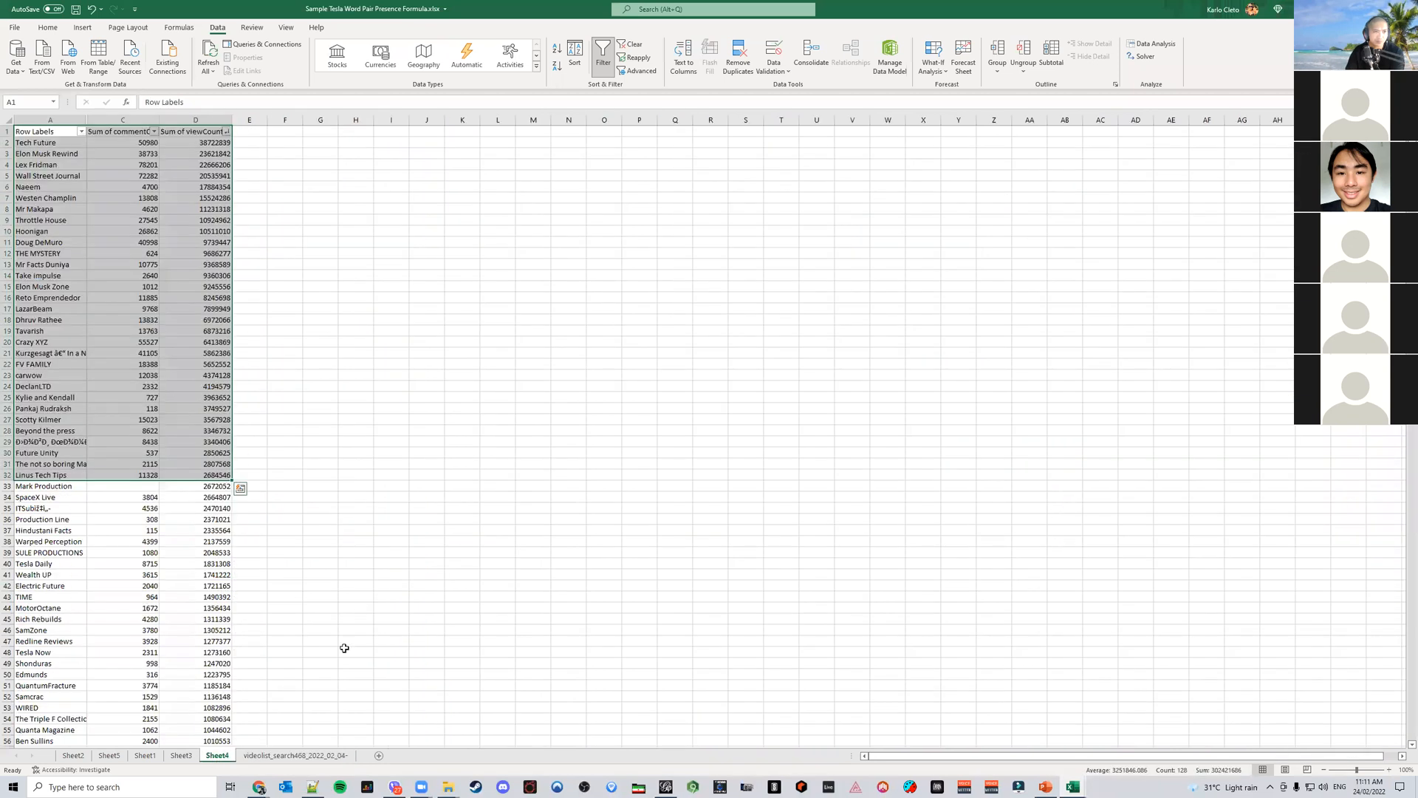
right_click(224, 756)
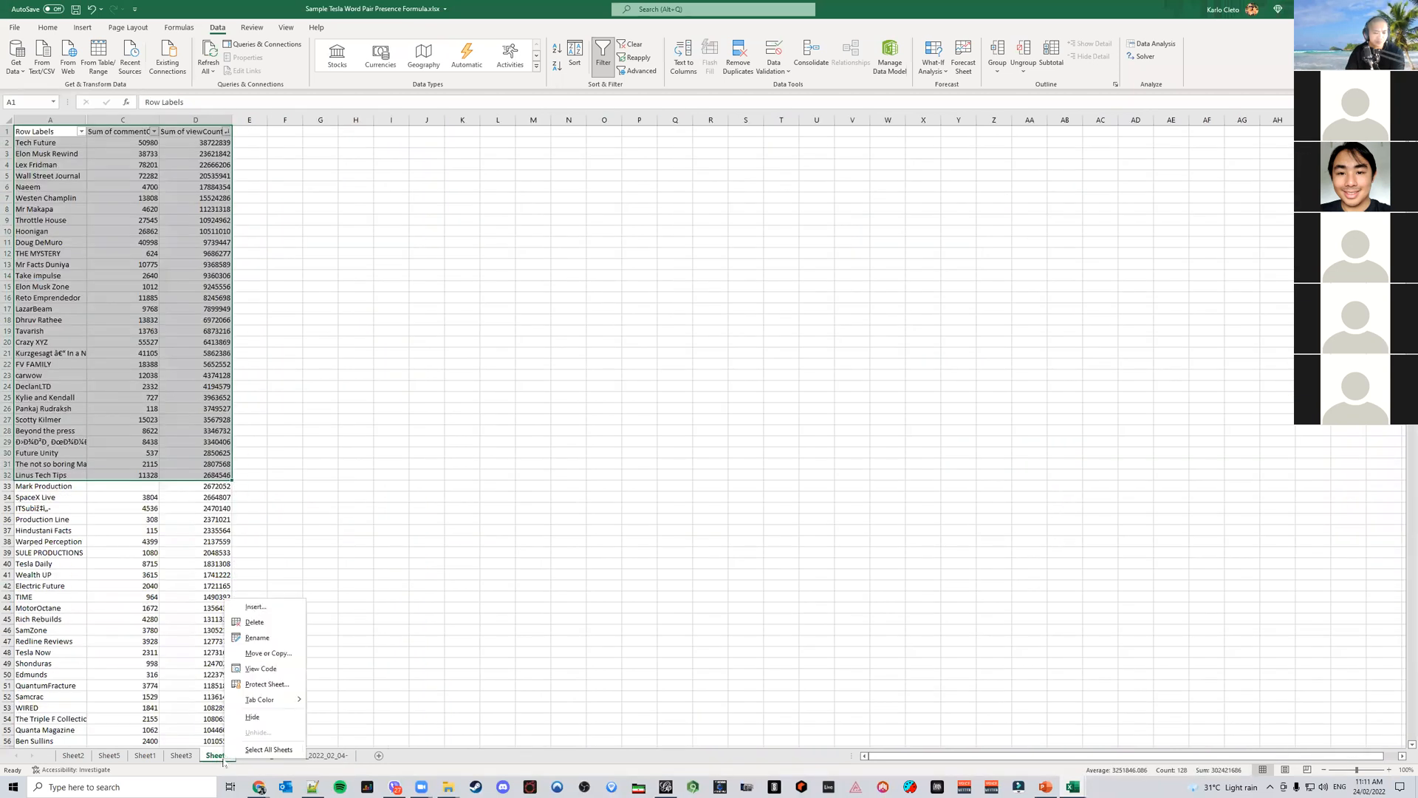
click(266, 624)
click(695, 423)
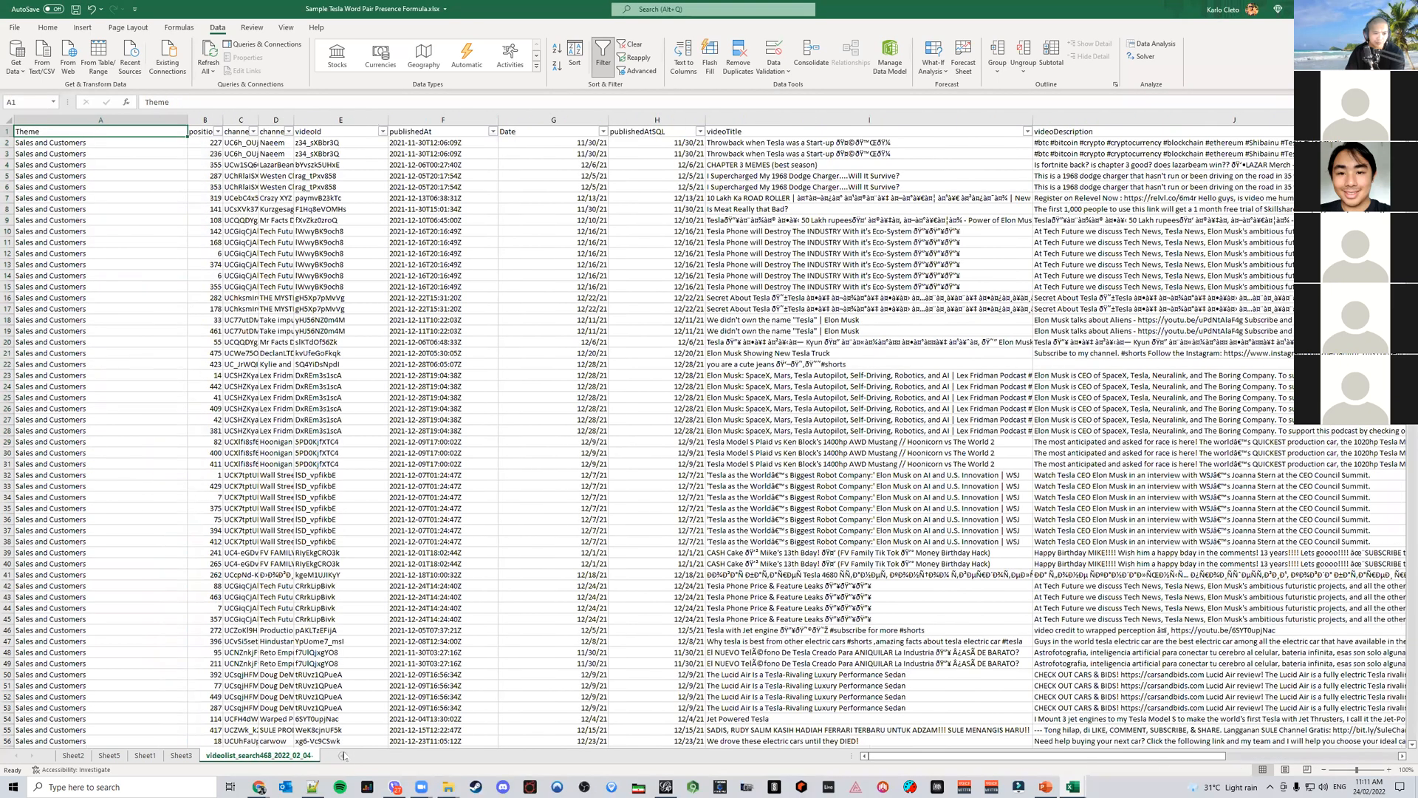
Copy the channel totals PivotTable on Sheet3
click(342, 755)
drag(216, 764, 201, 759)
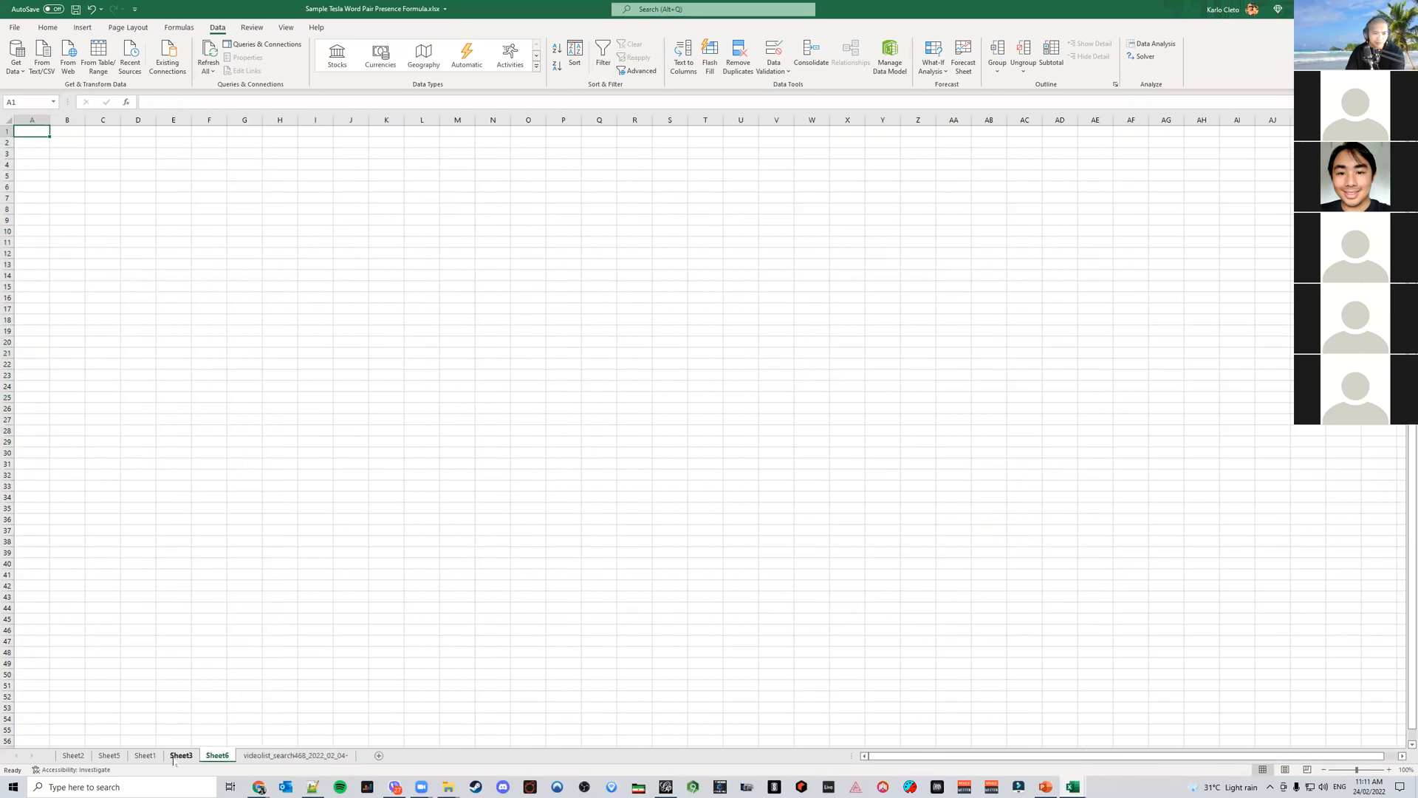
click(180, 756)
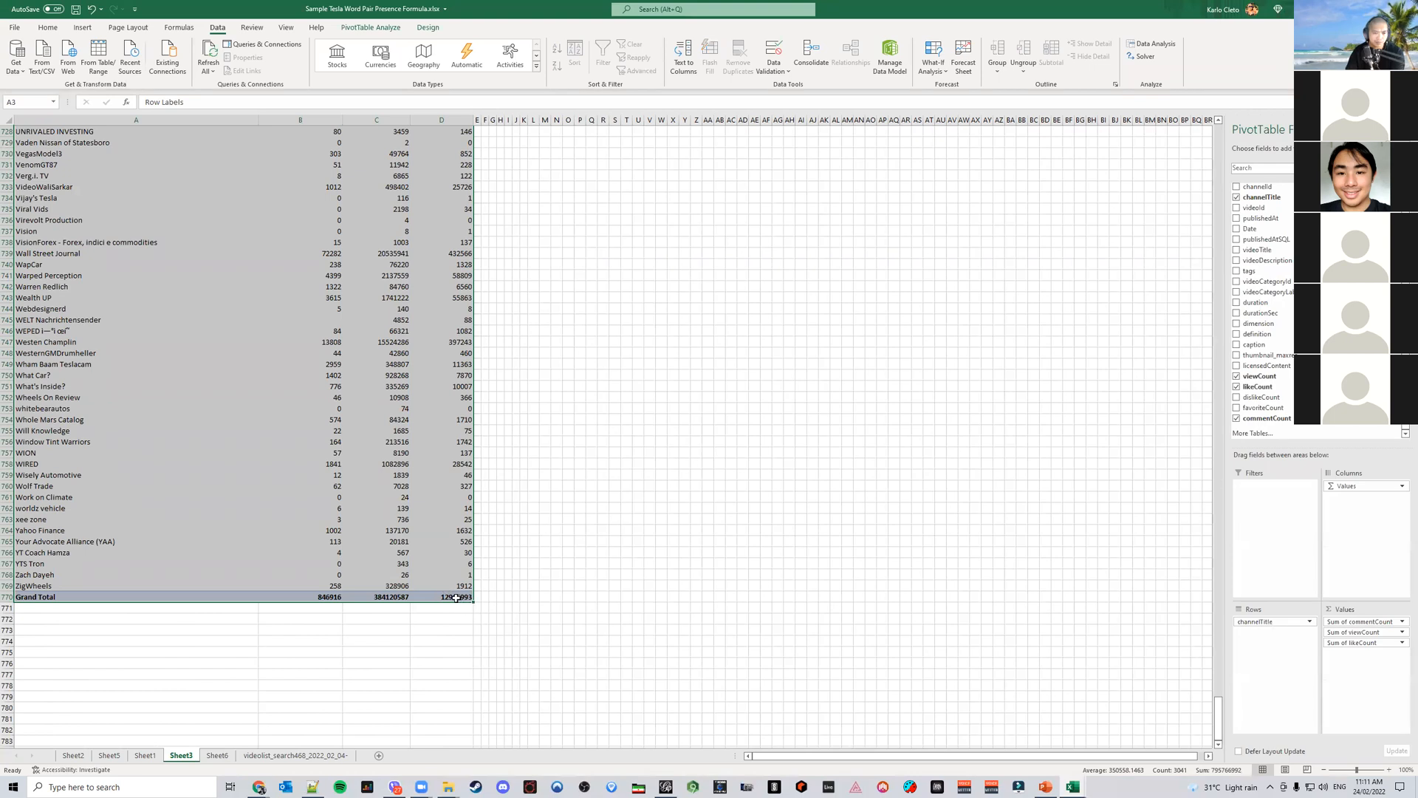
scroll(473, 665, up, 20)
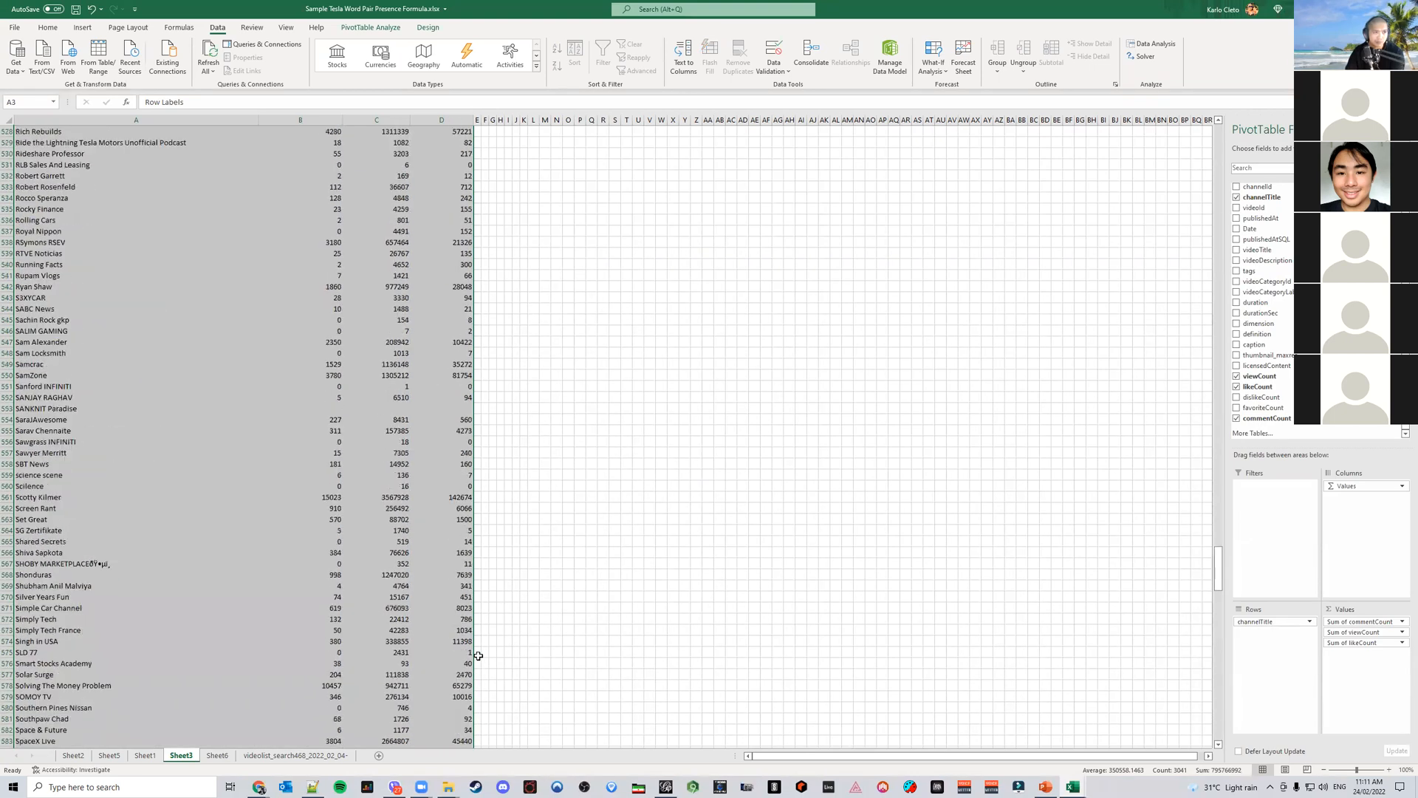
scroll(1222, 524, up, 20)
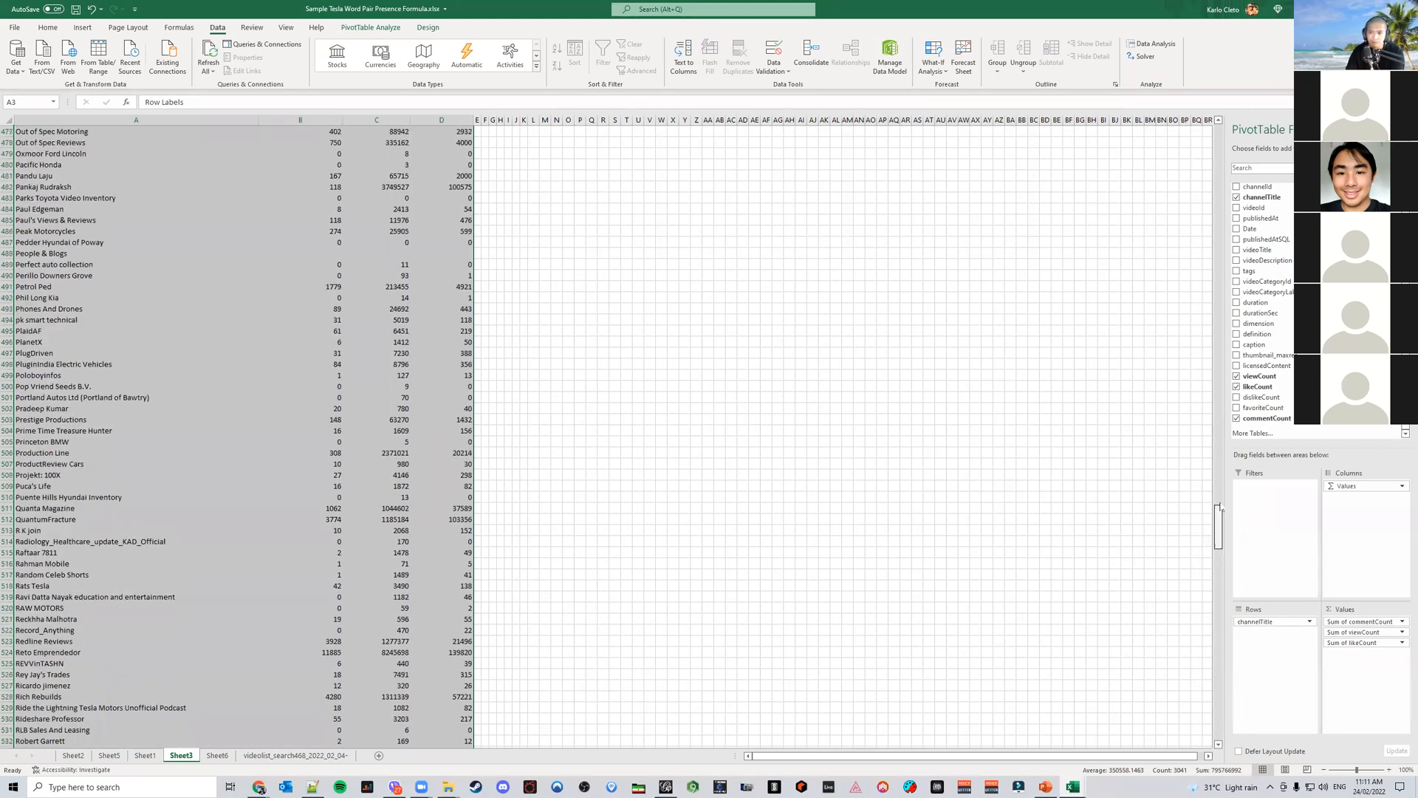
key(ctrl+c)
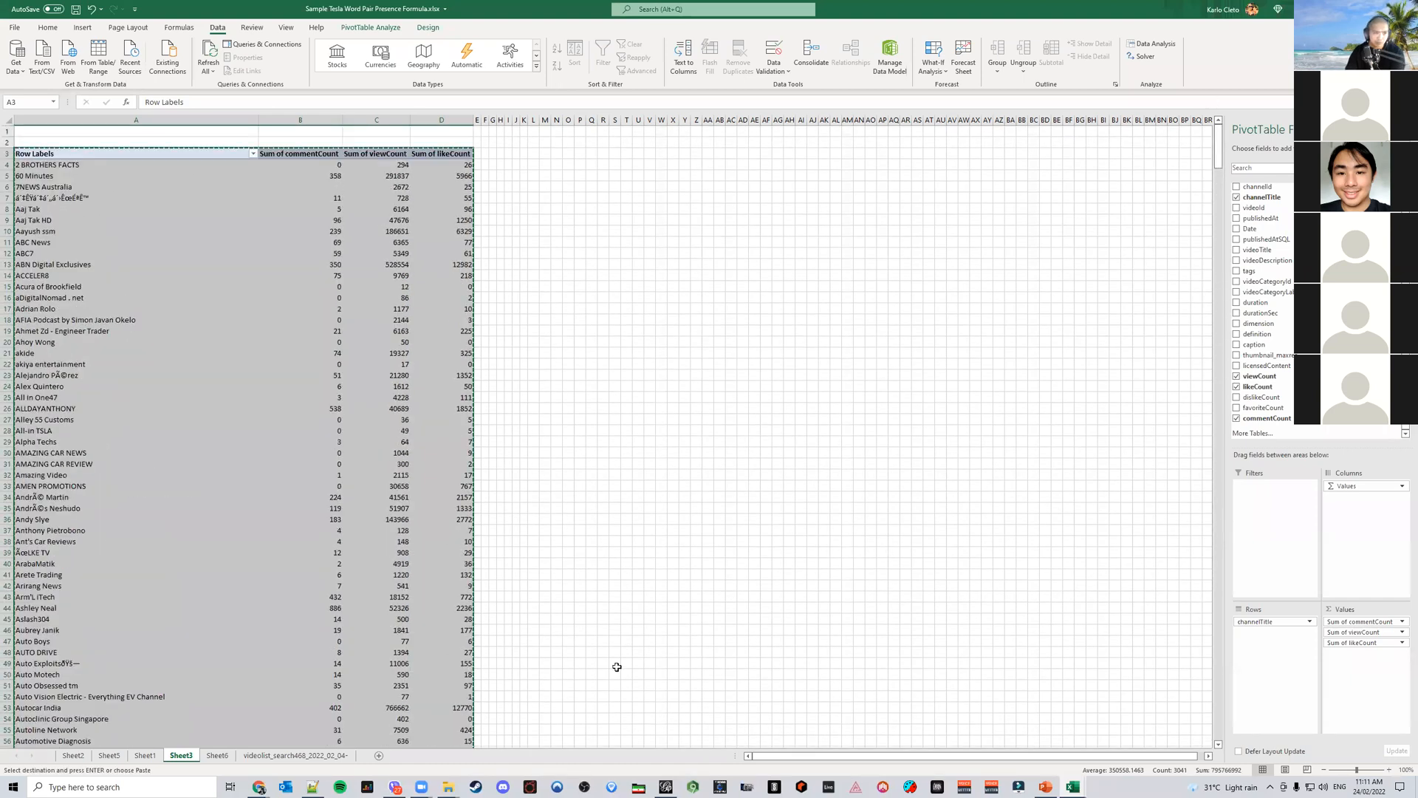
Paste the copied PivotTable as values into cell A1 of Sheet6
click(331, 755)
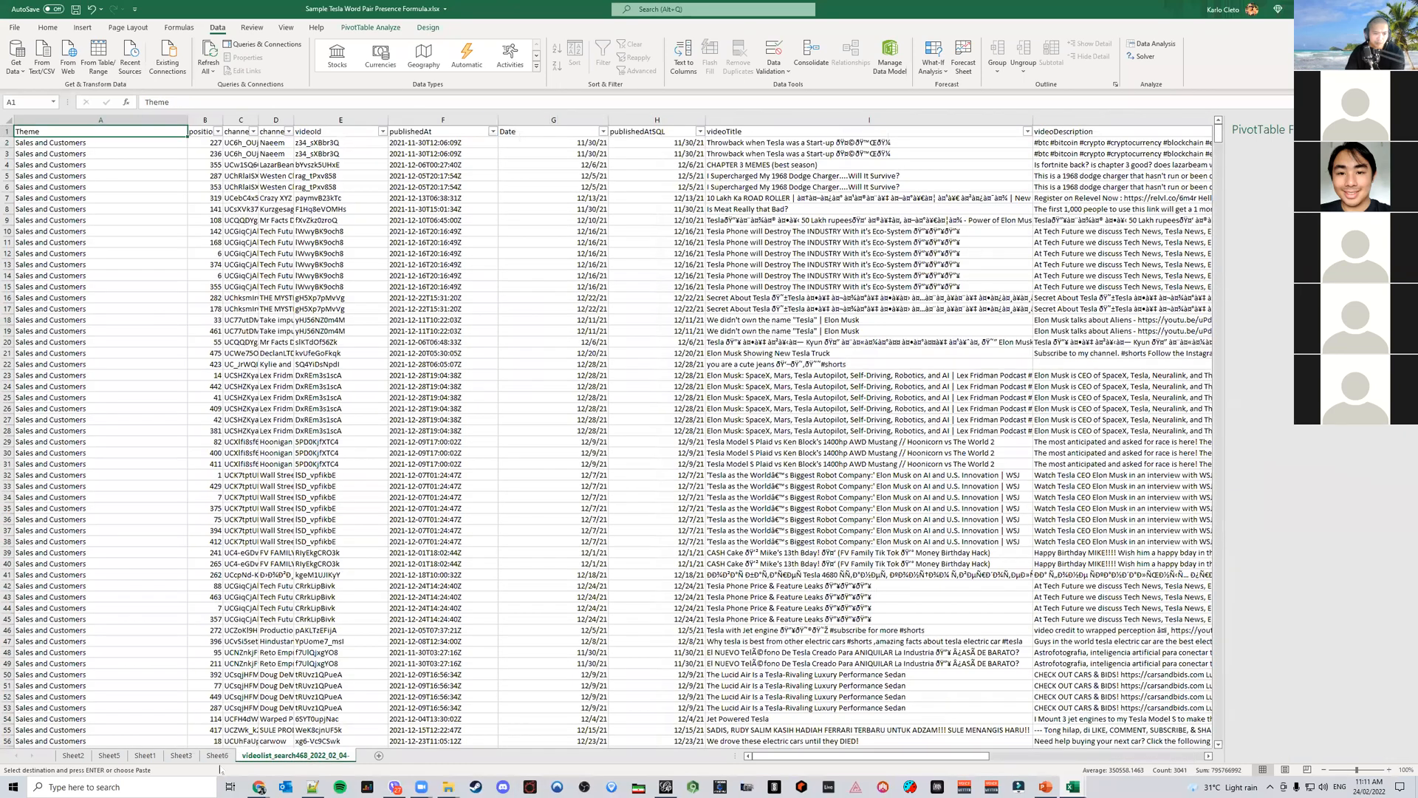
click(216, 755)
click(53, 141)
click(29, 132)
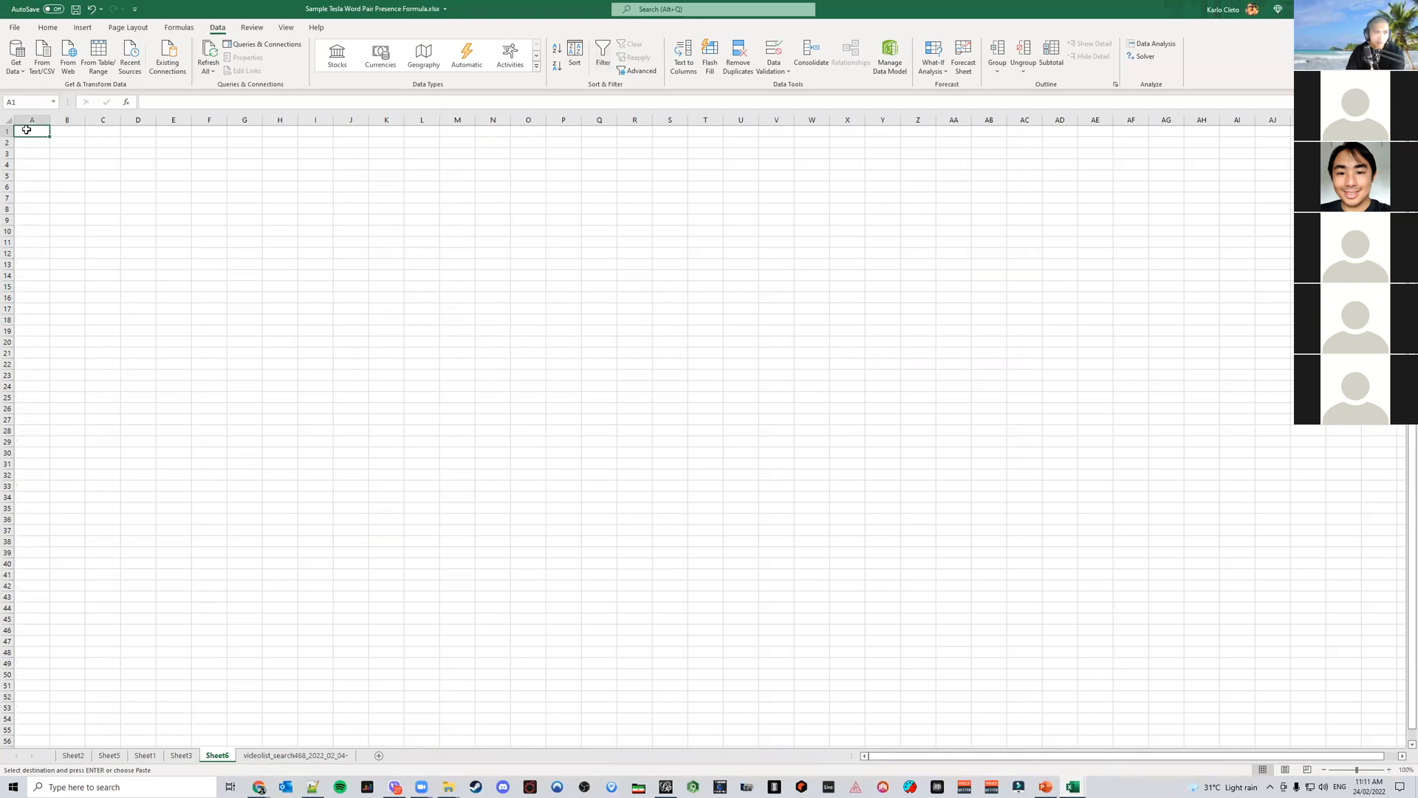
right_click(28, 131)
click(72, 186)
Set the width of columns A through D to 20
click(137, 119)
right_click(138, 120)
click(180, 275)
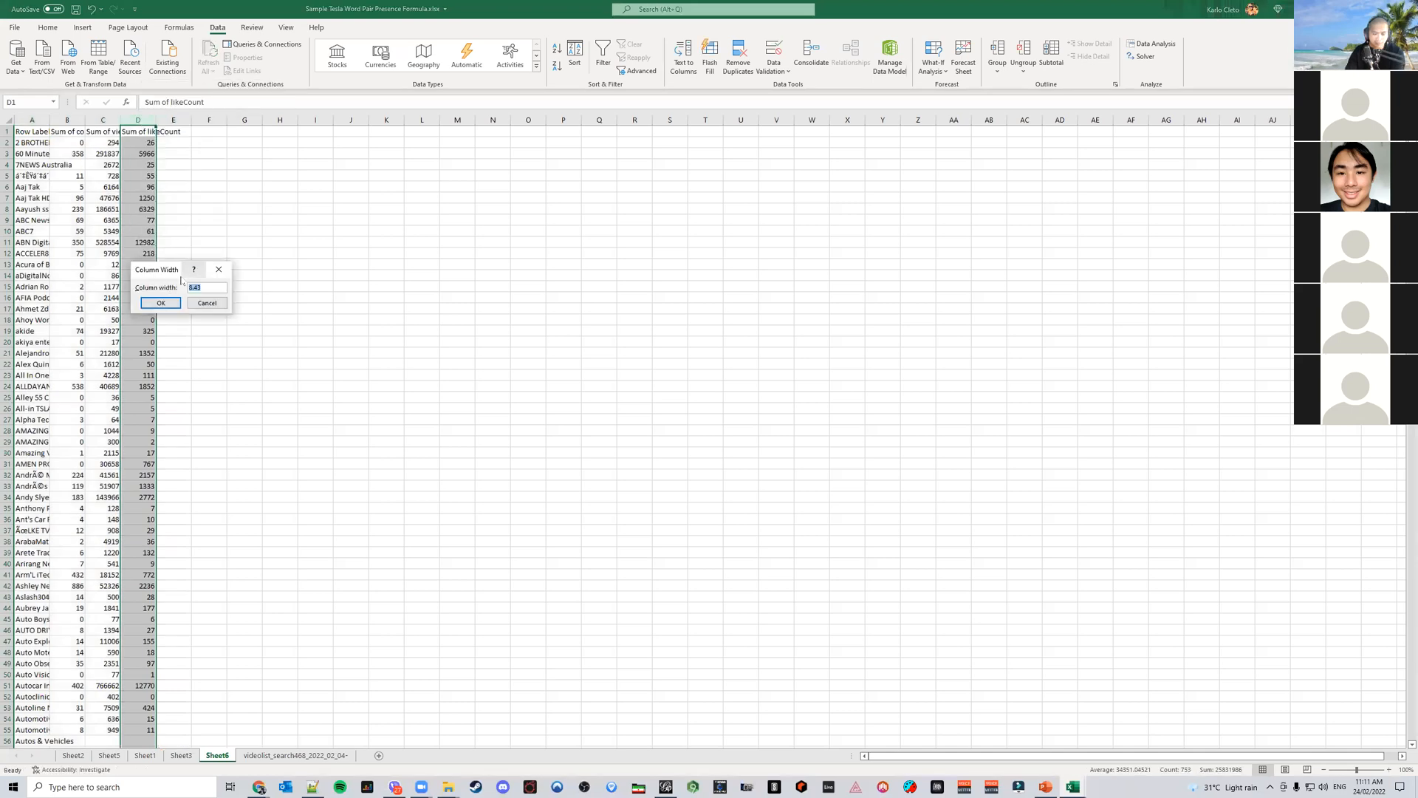
text(20)
key(Return)
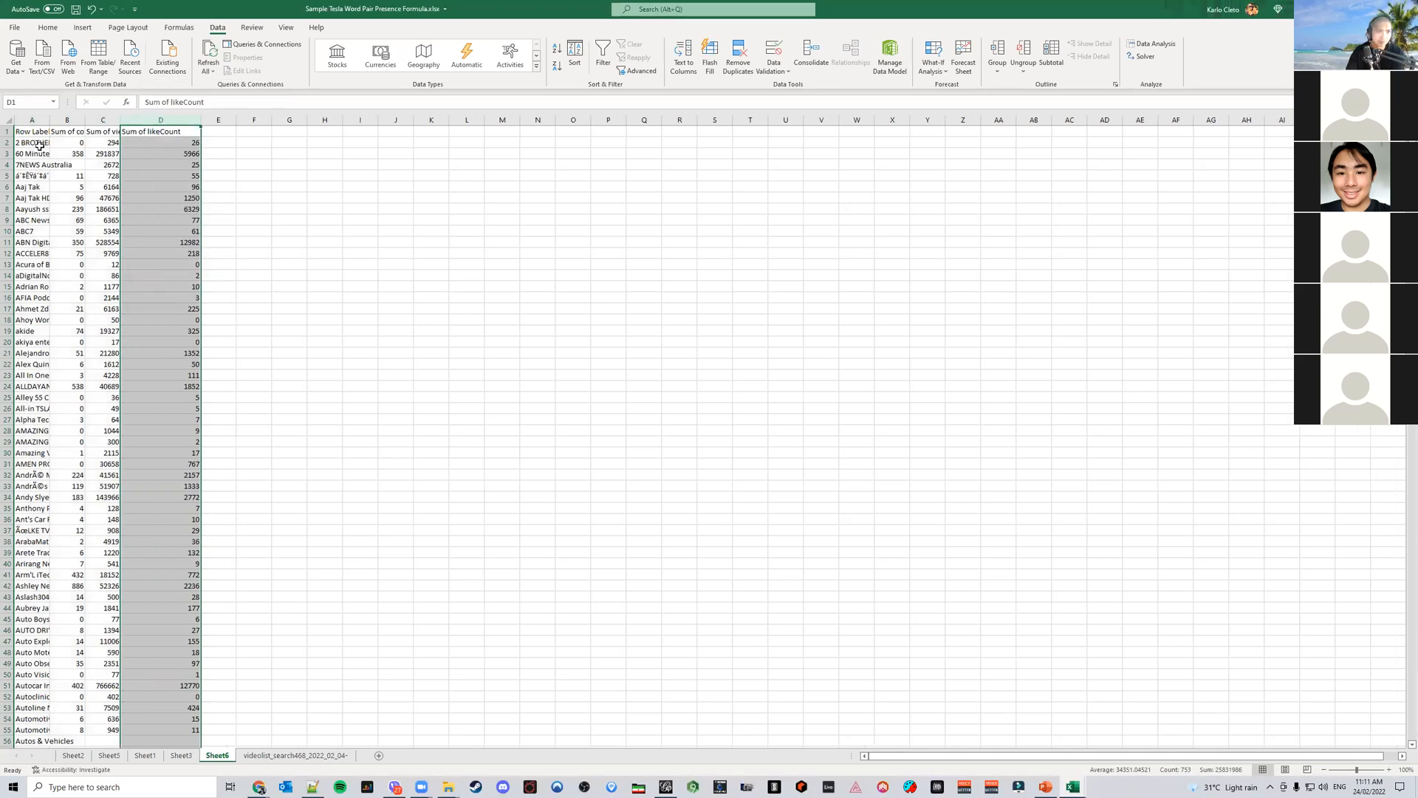
shift+click(32, 121)
right_click(32, 121)
click(86, 285)
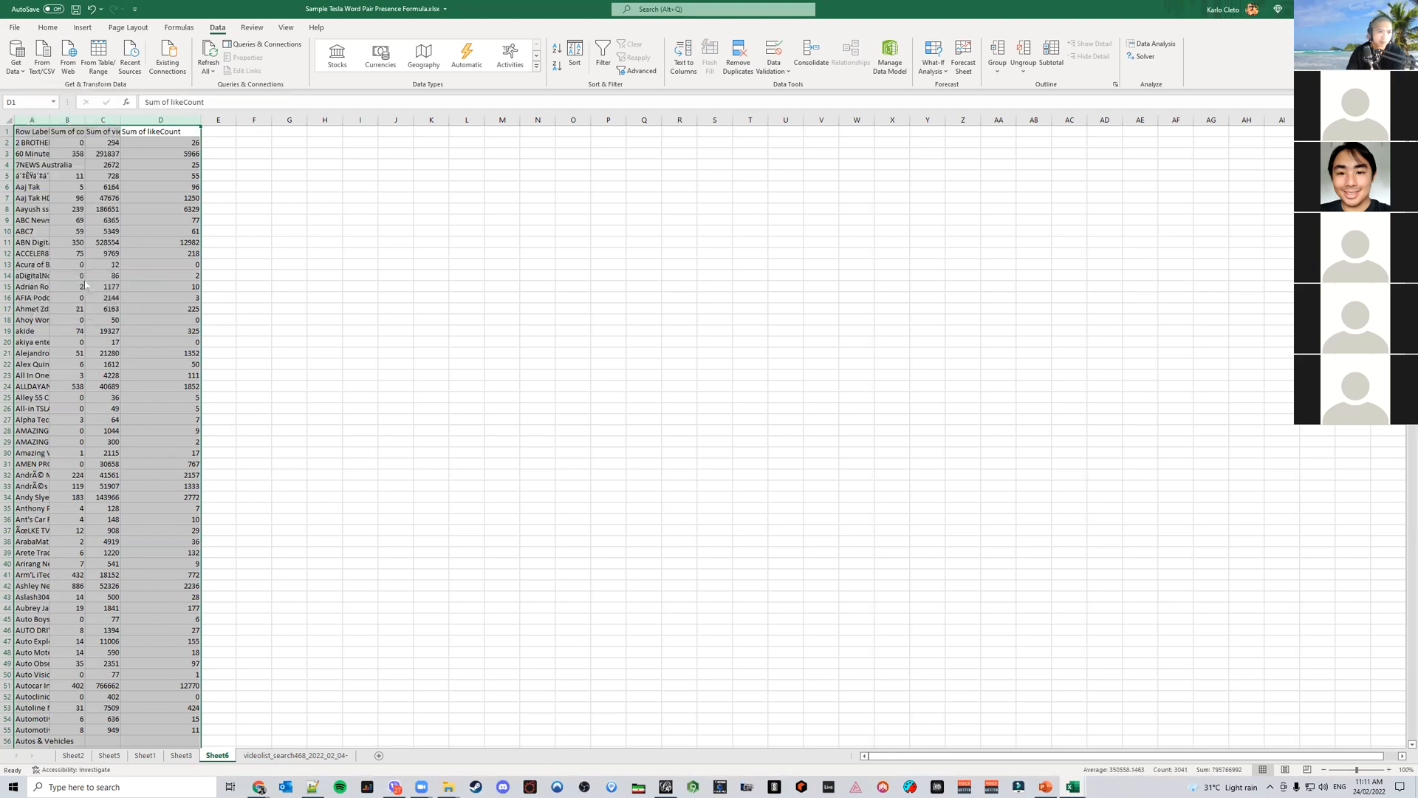
key(Return)
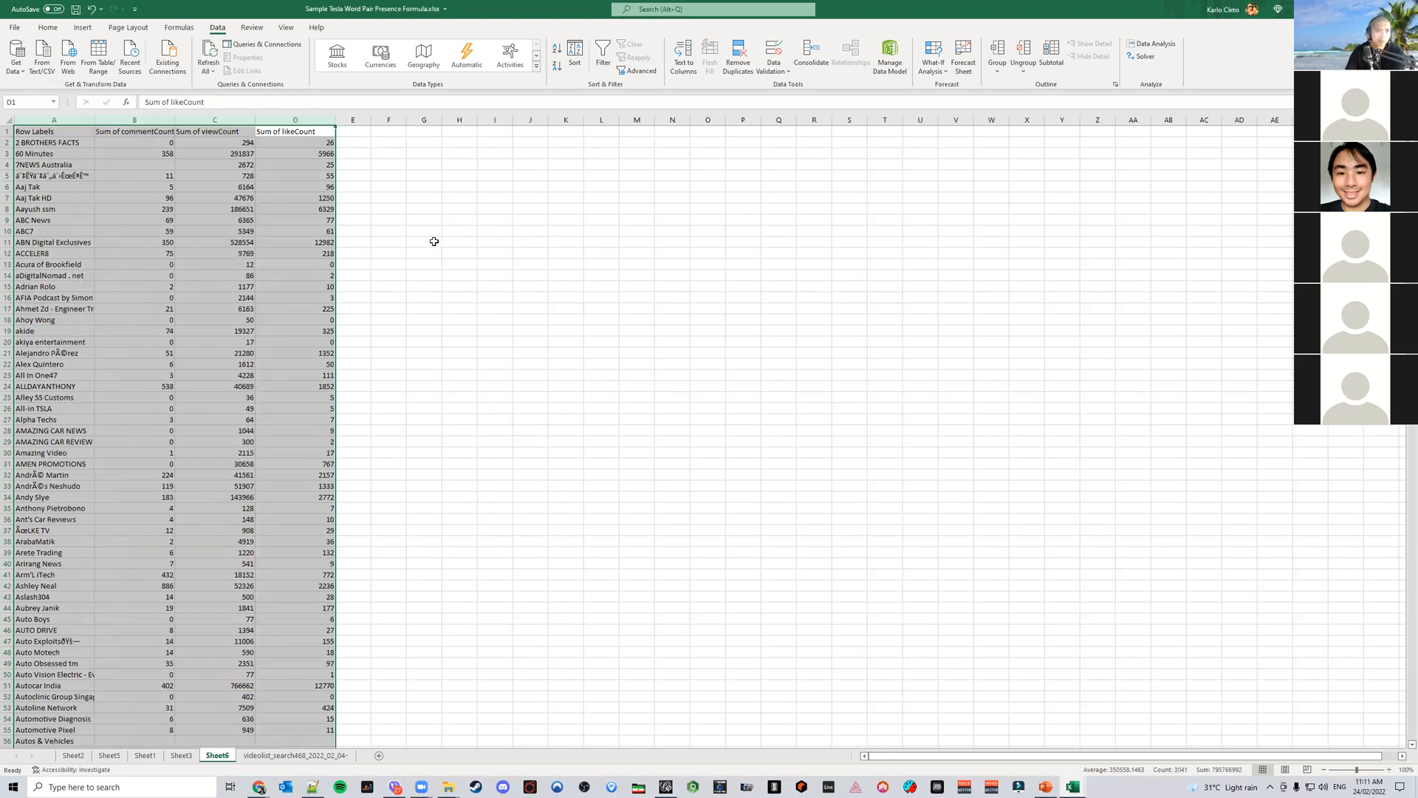
Turn on filters for the pasted table and sort Sum of viewCount from largest to smallest
click(428, 241)
key(ctrl+Home)
shift+click(253, 132)
click(602, 55)
click(459, 219)
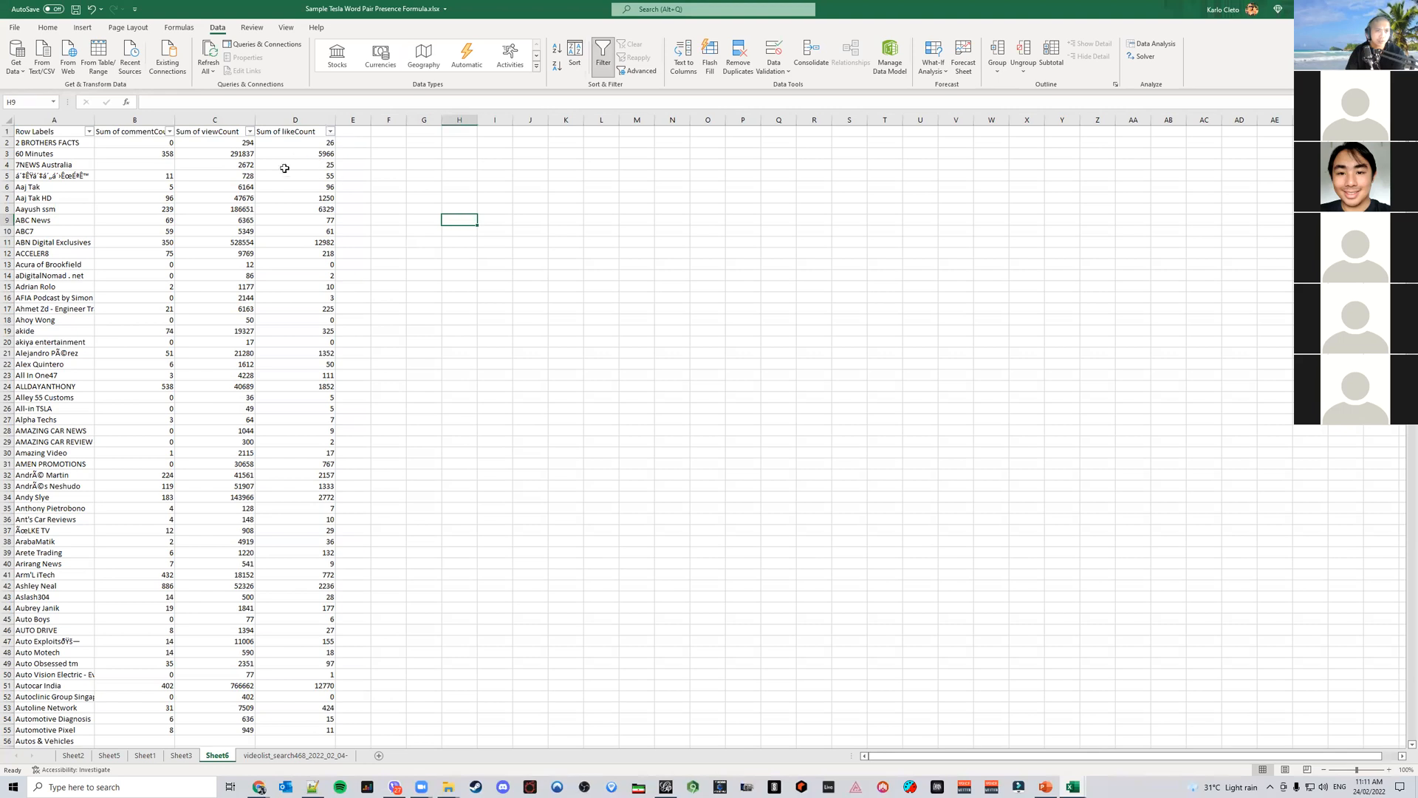
click(249, 132)
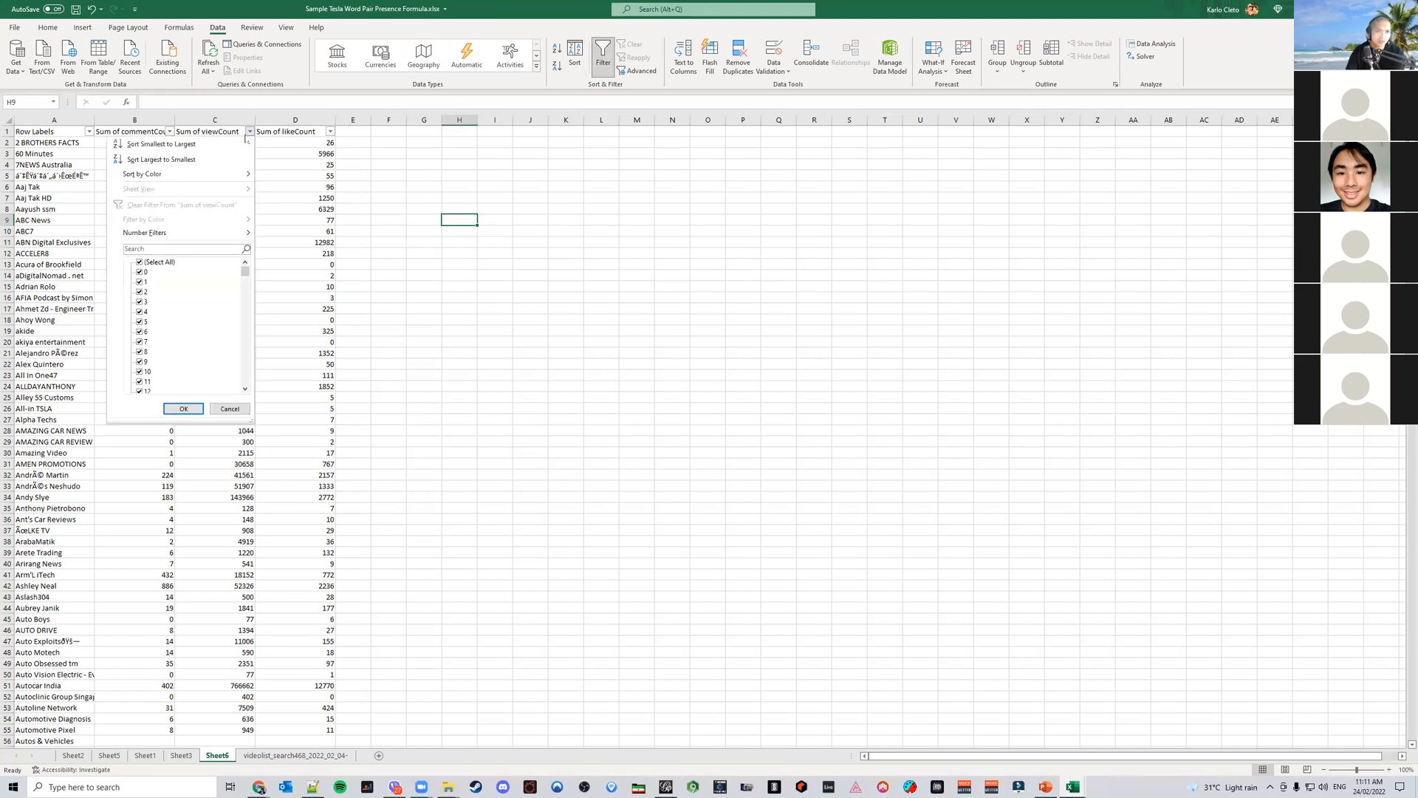
click(180, 160)
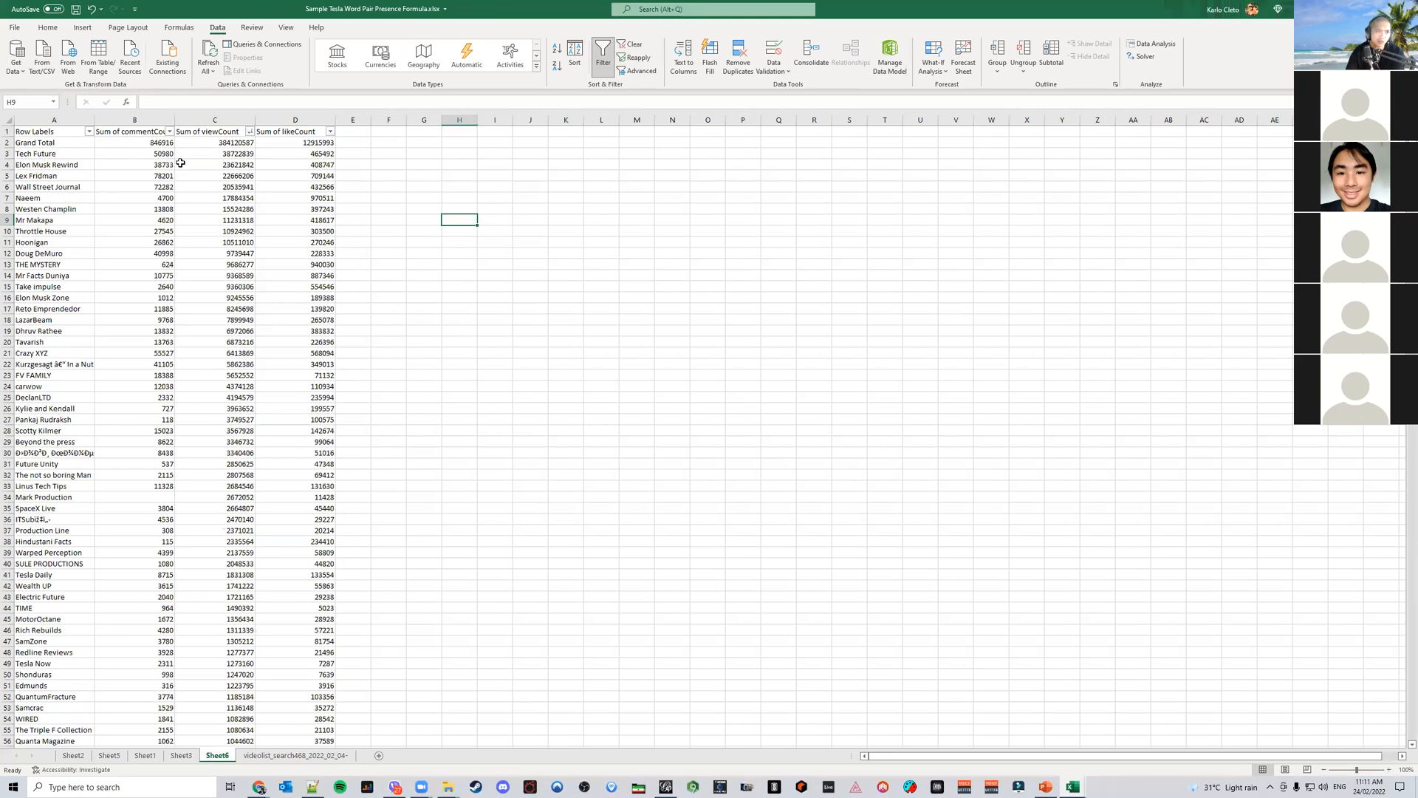
Delete the Grand Total row from the sorted table
click(8, 142)
right_click(8, 146)
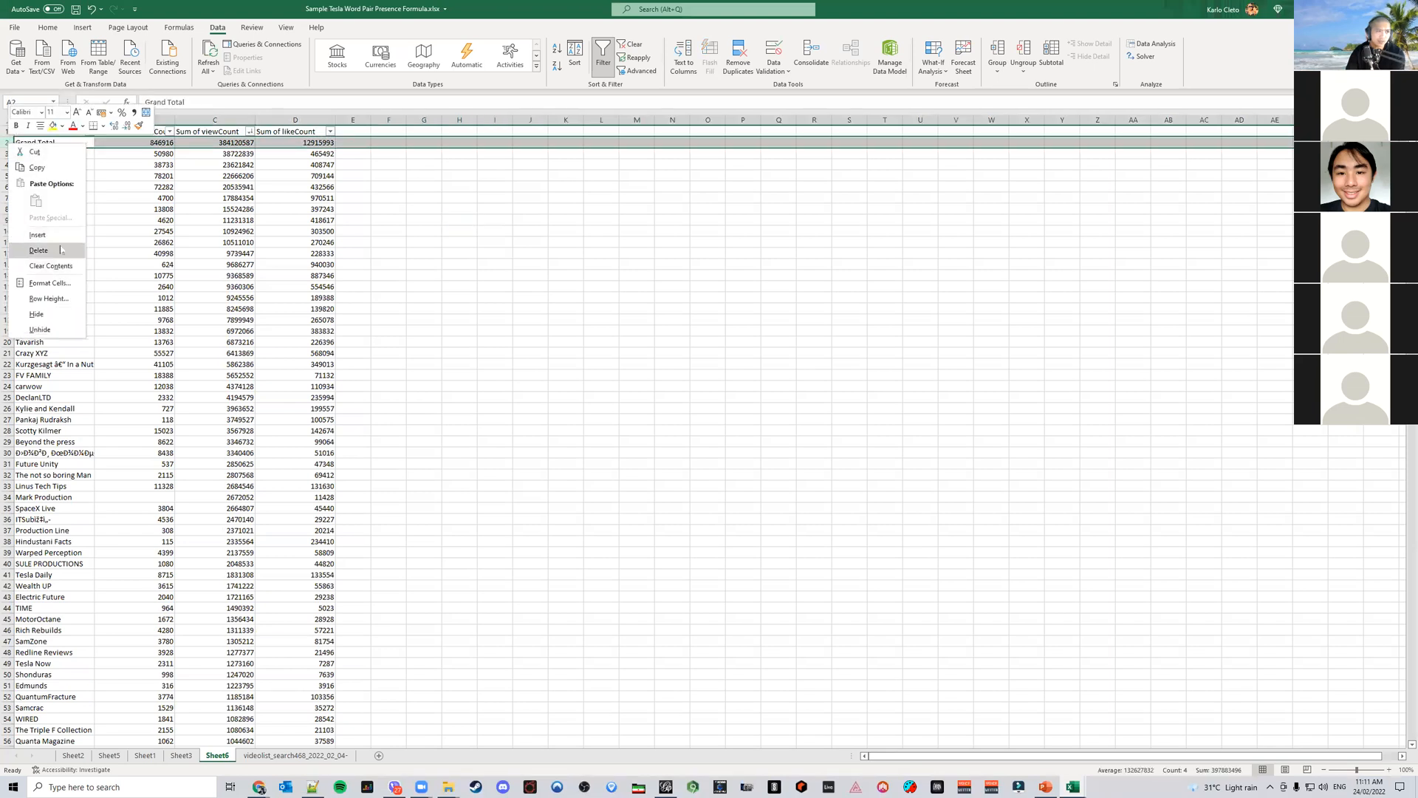
click(44, 250)
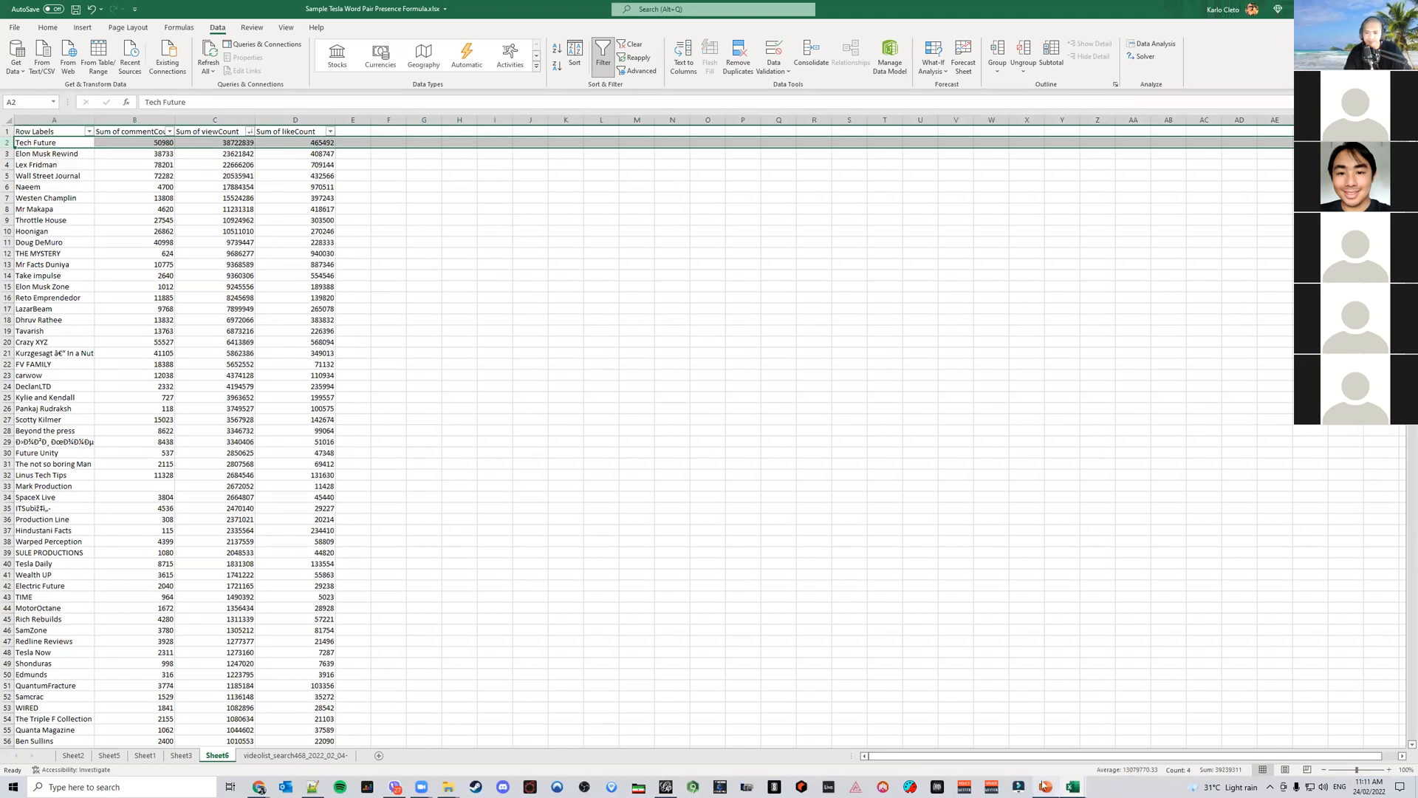
Compare the sorted channel list with the Most Engaging Channels slide in PowerPoint
click(1046, 787)
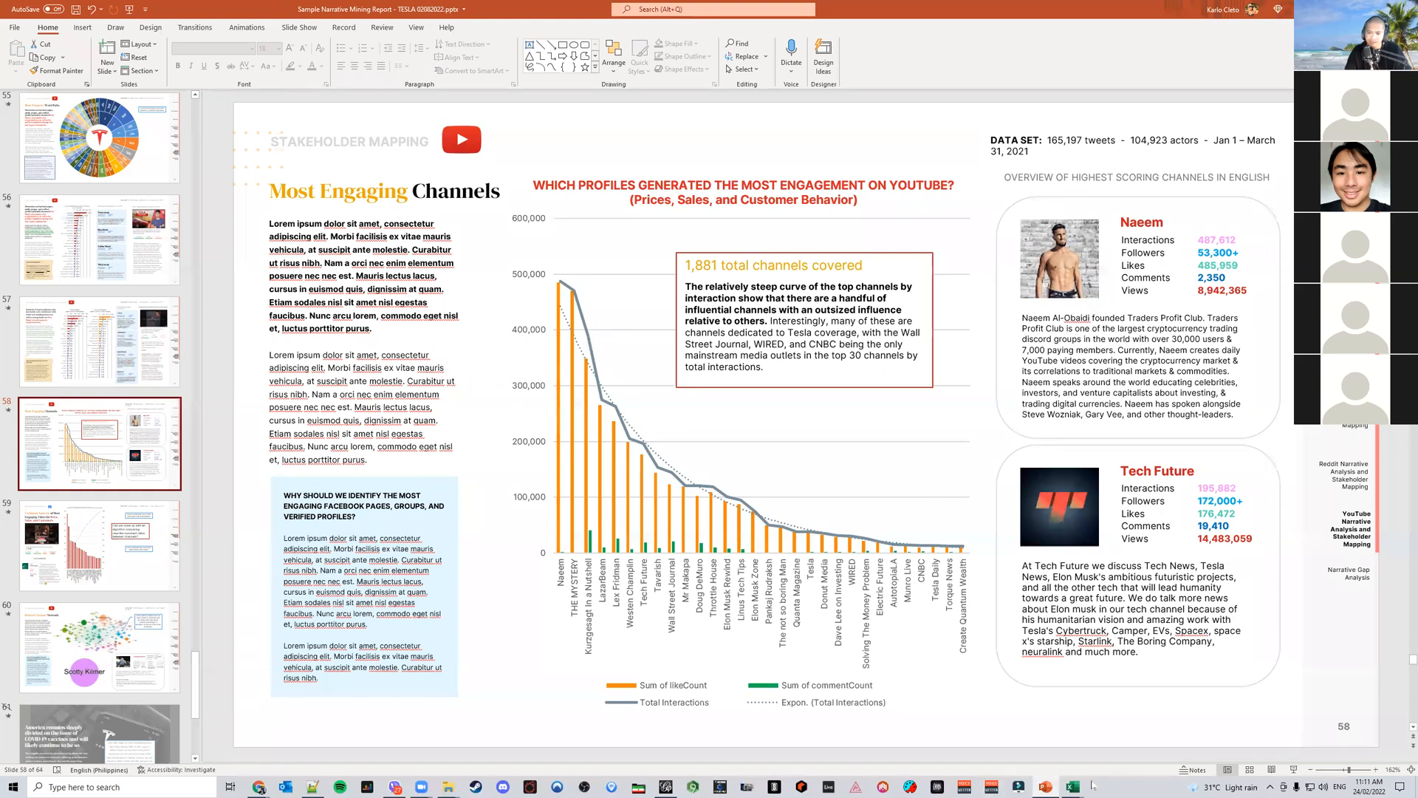
mouse_move(1073, 787)
click(1232, 735)
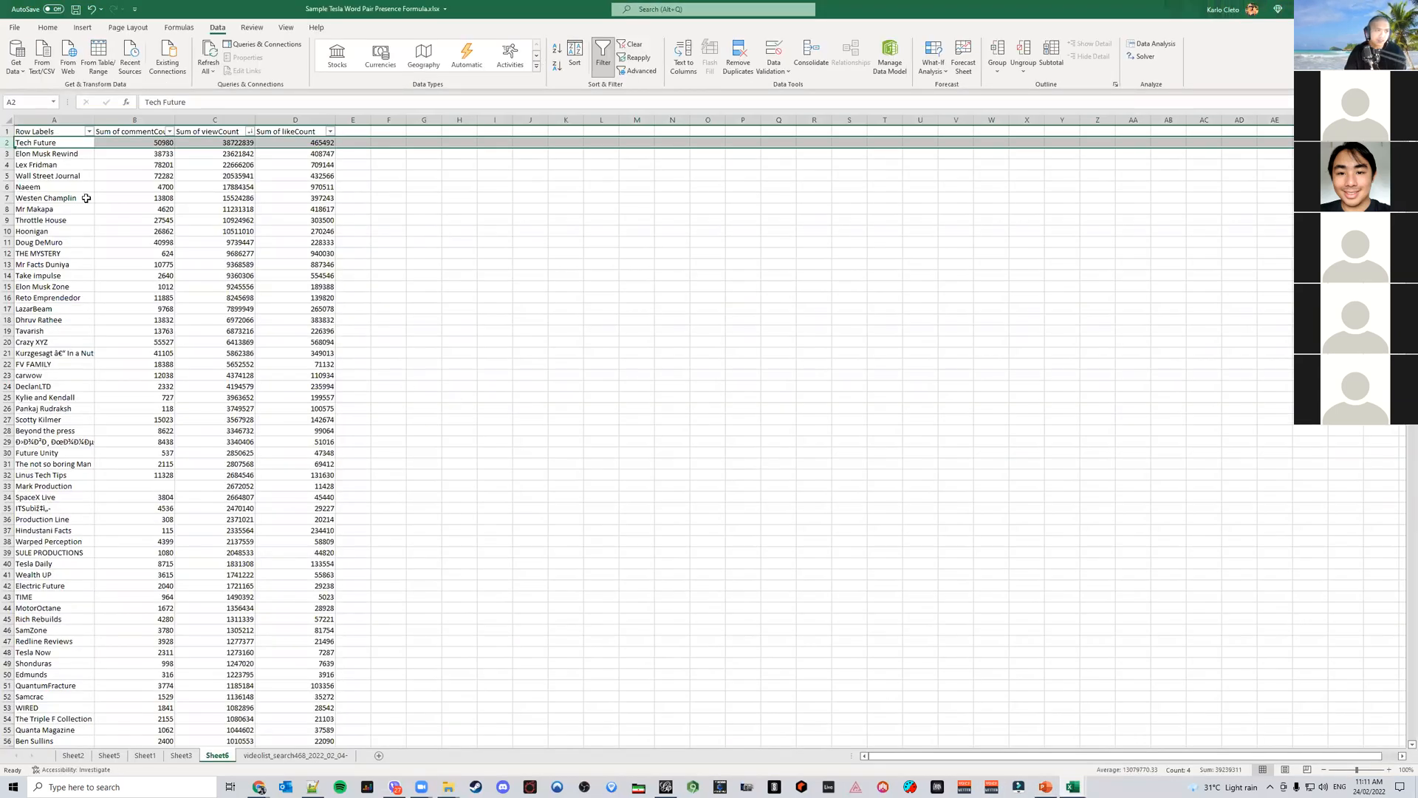
drag(57, 132, 313, 463)
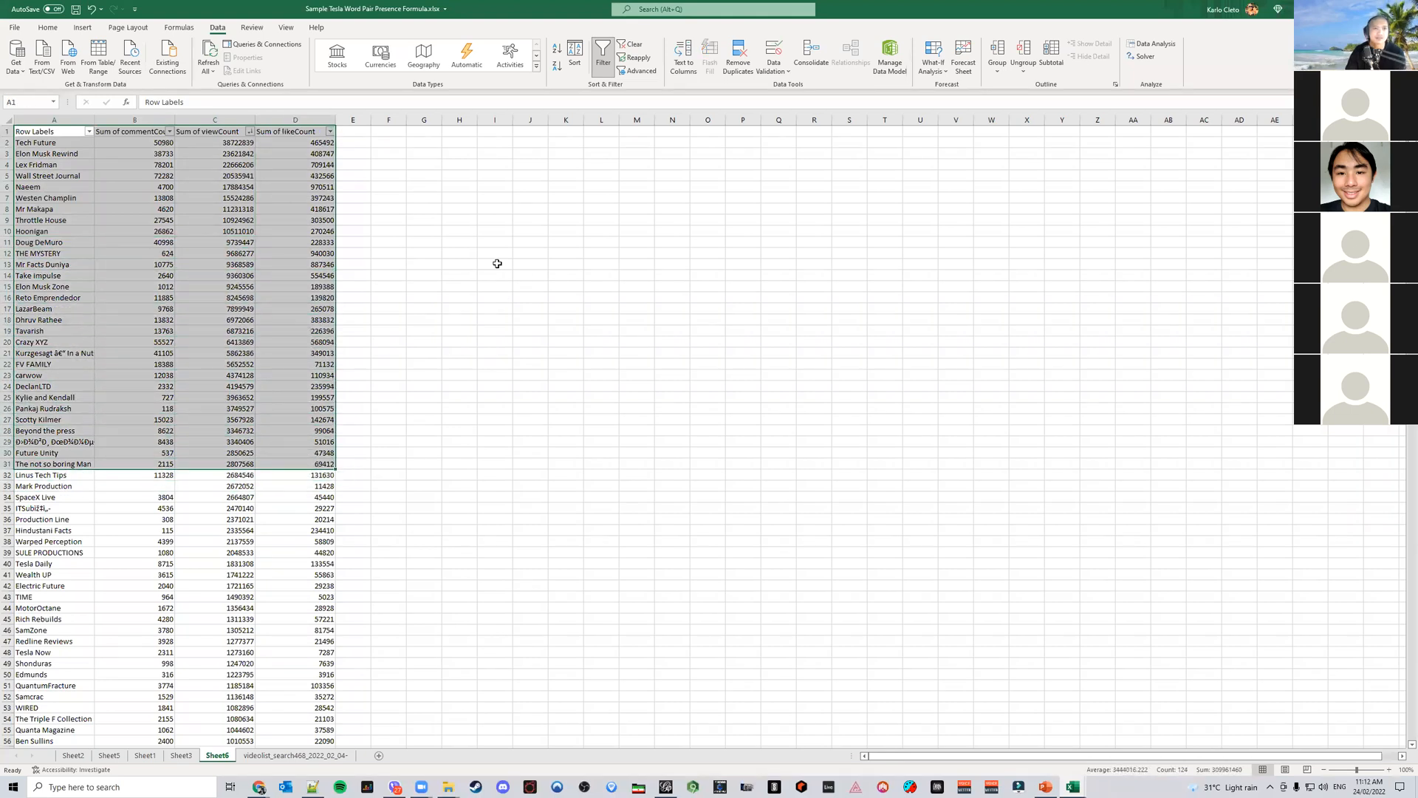
click(72, 31)
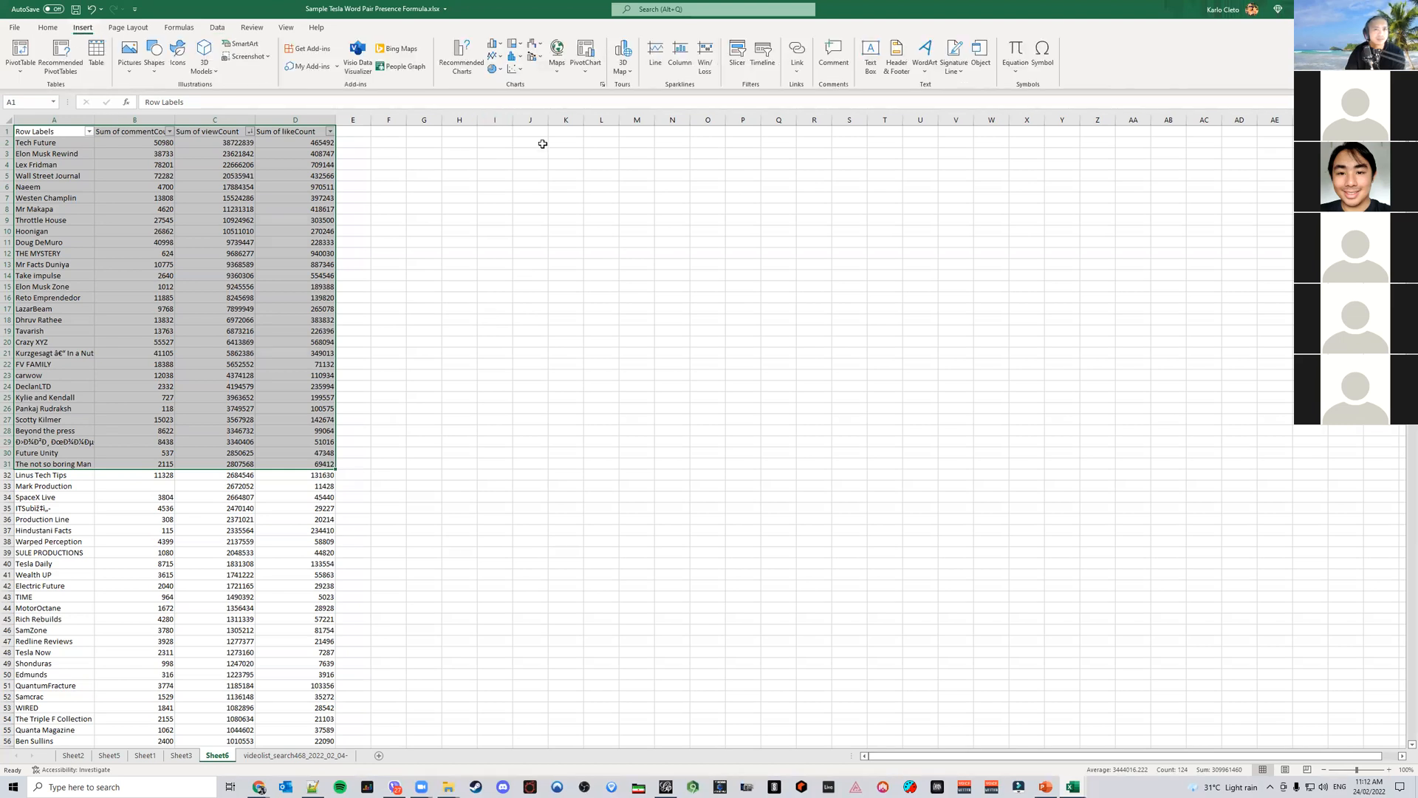
click(459, 59)
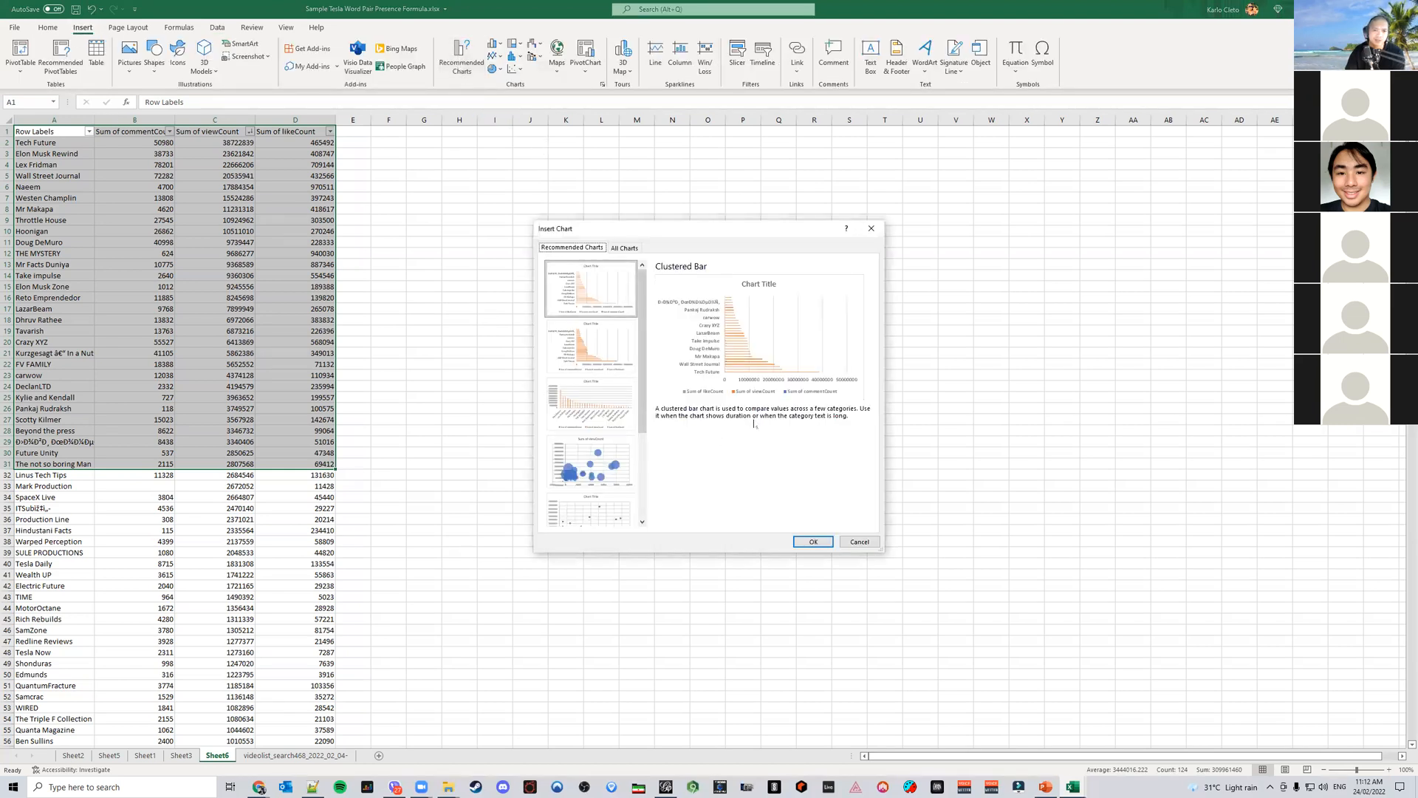
click(623, 248)
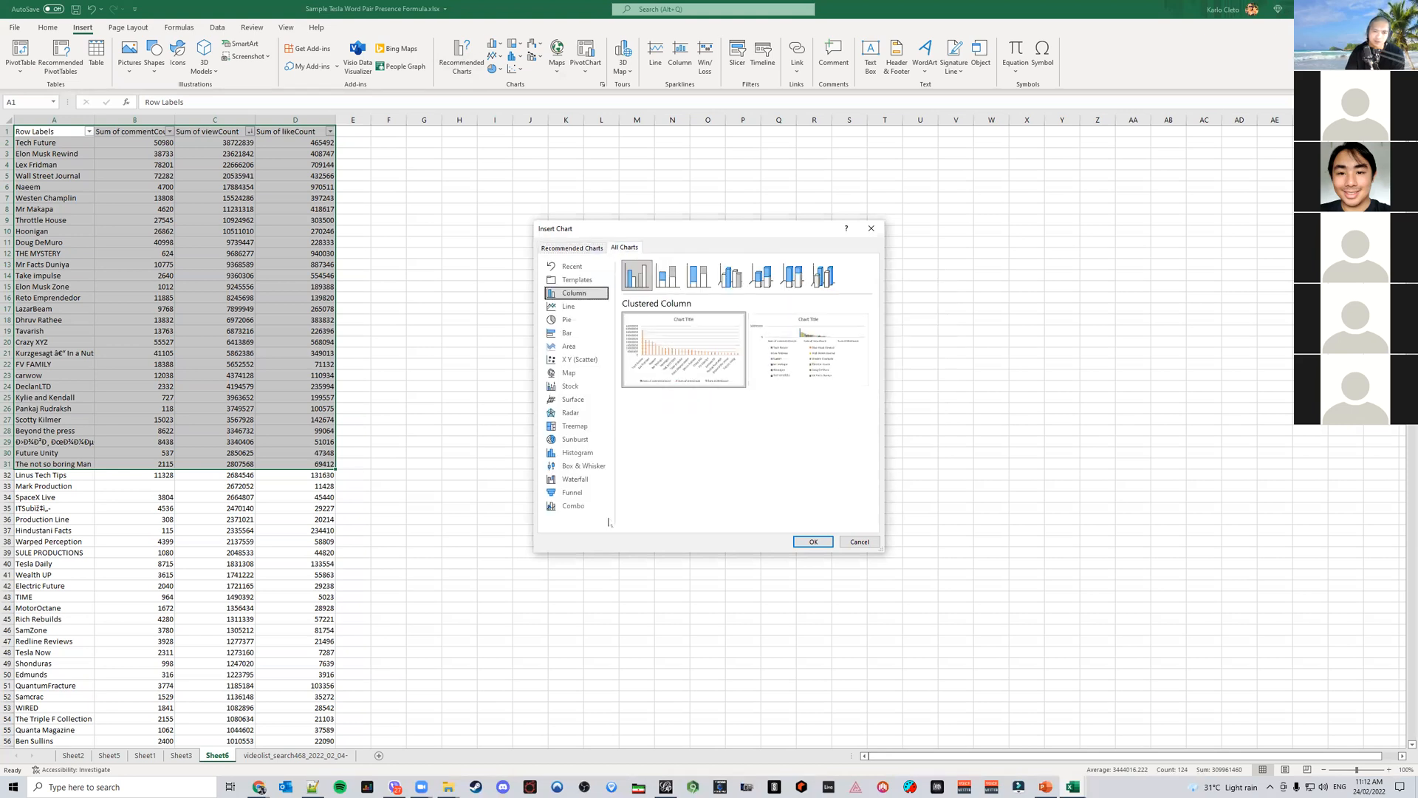
click(573, 506)
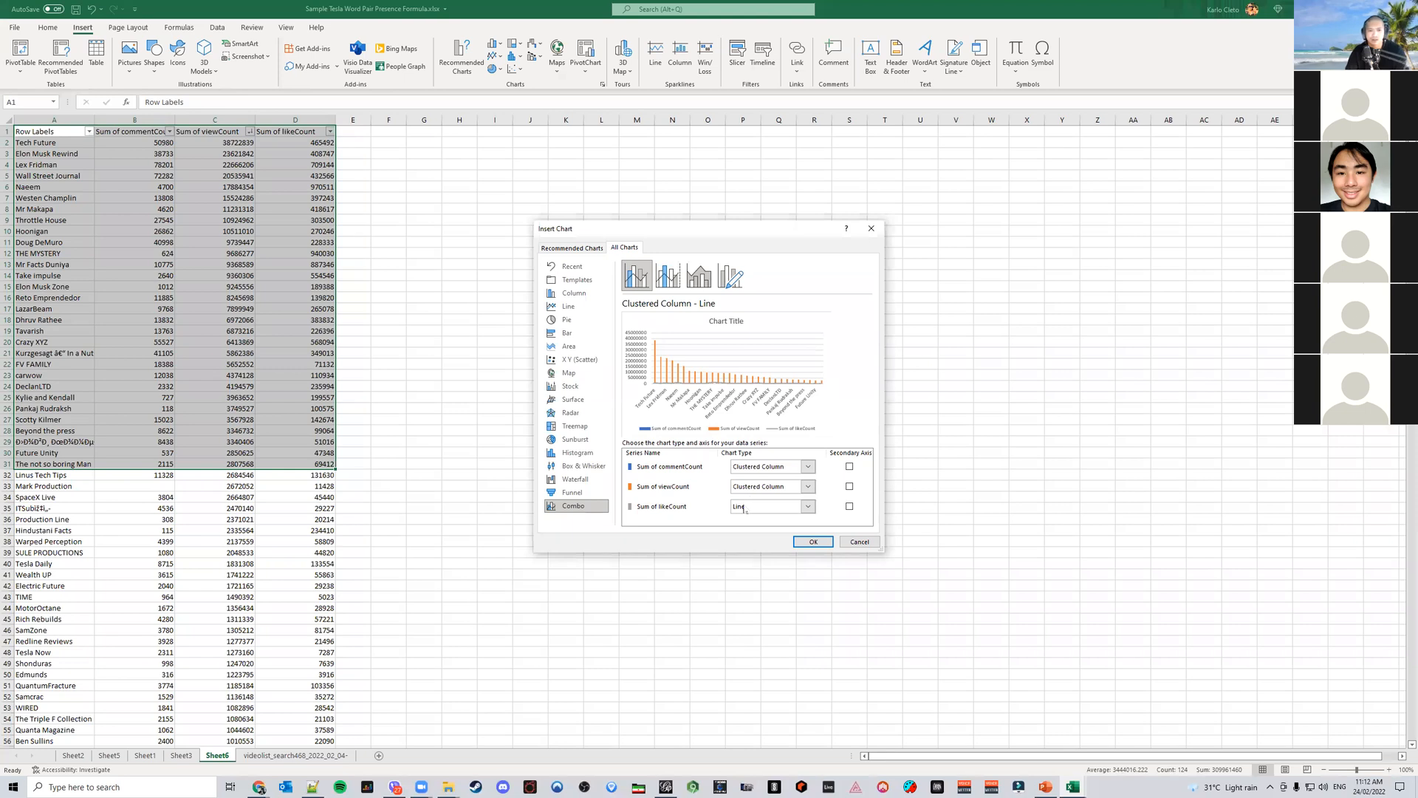
click(859, 542)
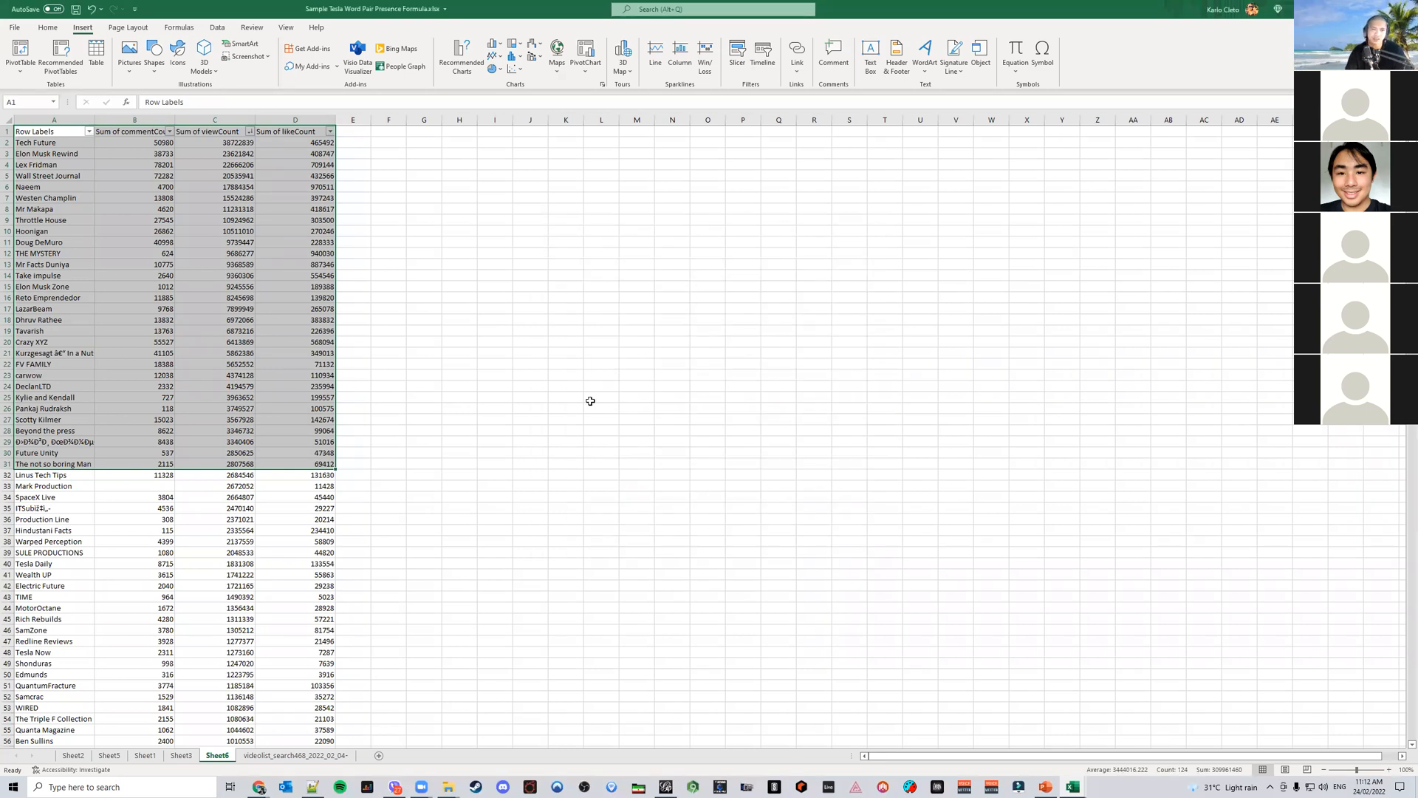
Widen column E and add a Total Interactions header in E1
click(352, 136)
drag(371, 120, 521, 121)
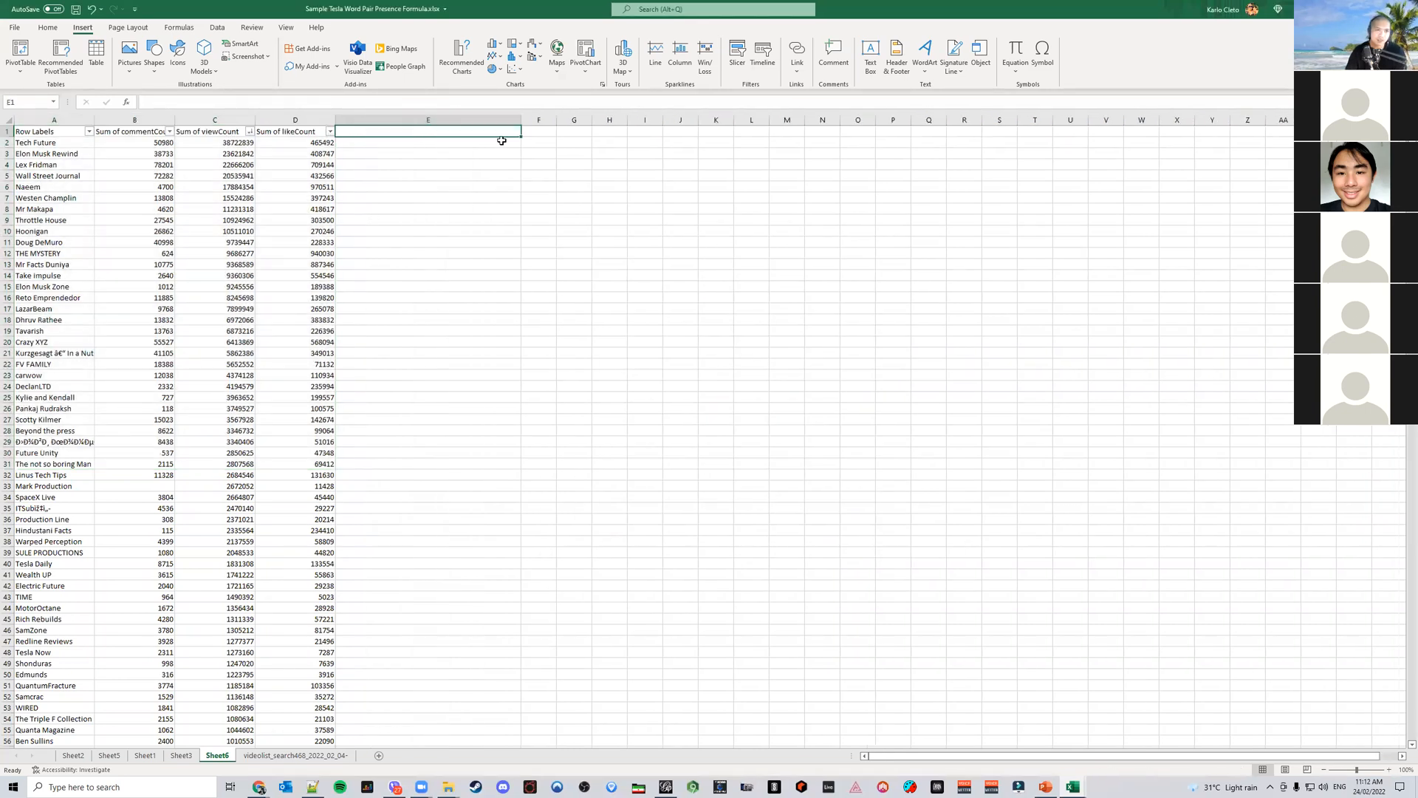
text(tal Interactions)
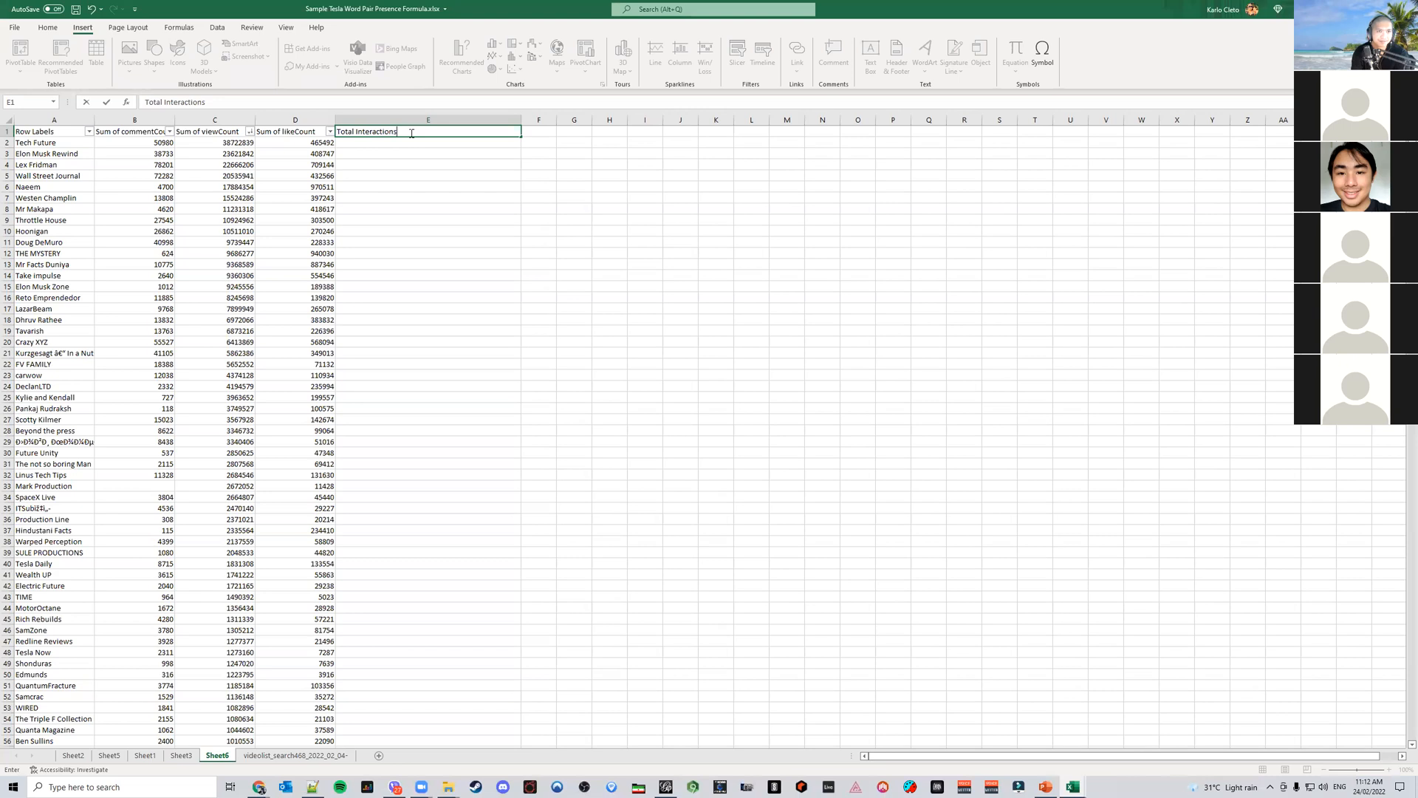
key(Return)
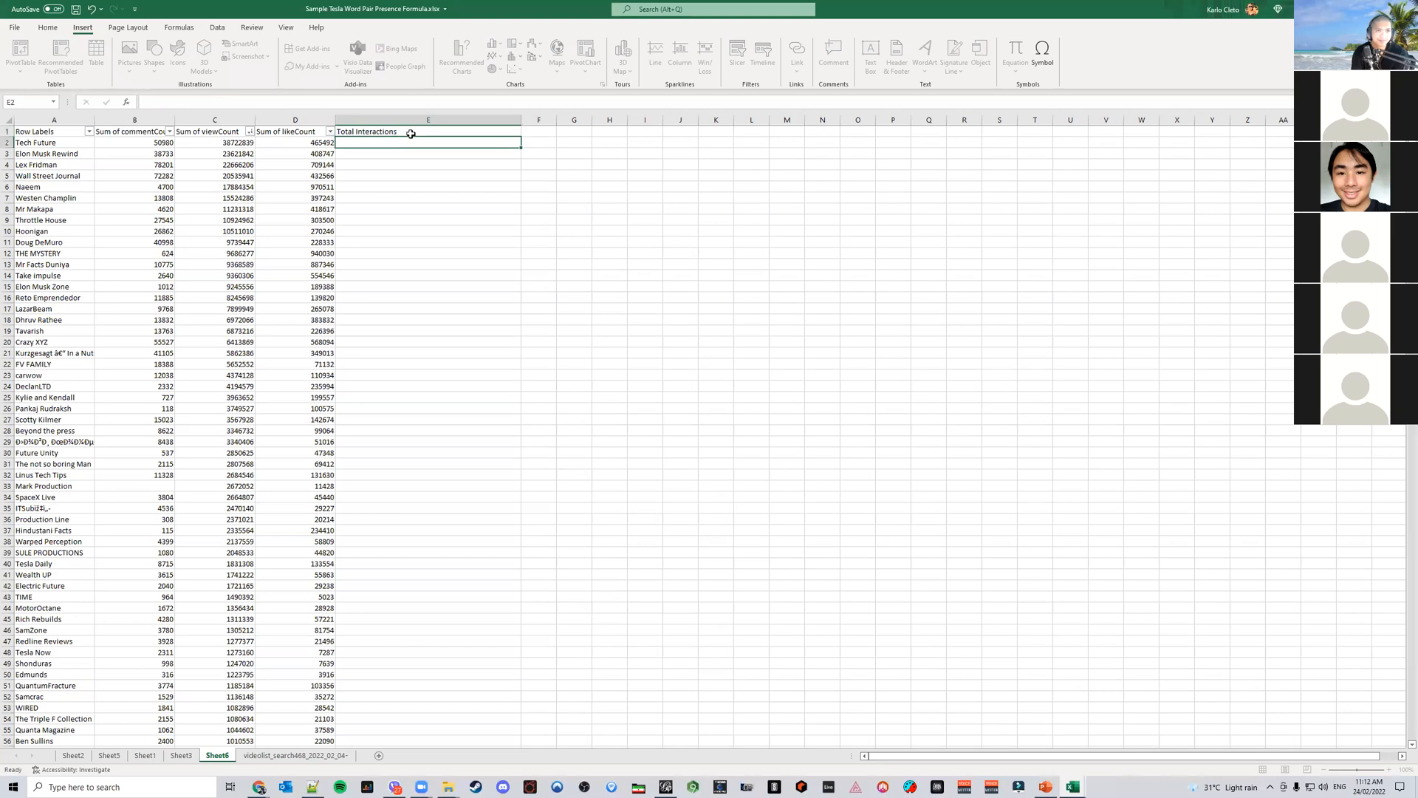
Sum each channel's comment, view and like counts in column E with =SUM(B2:D2), filled down the list
text(=SUM()
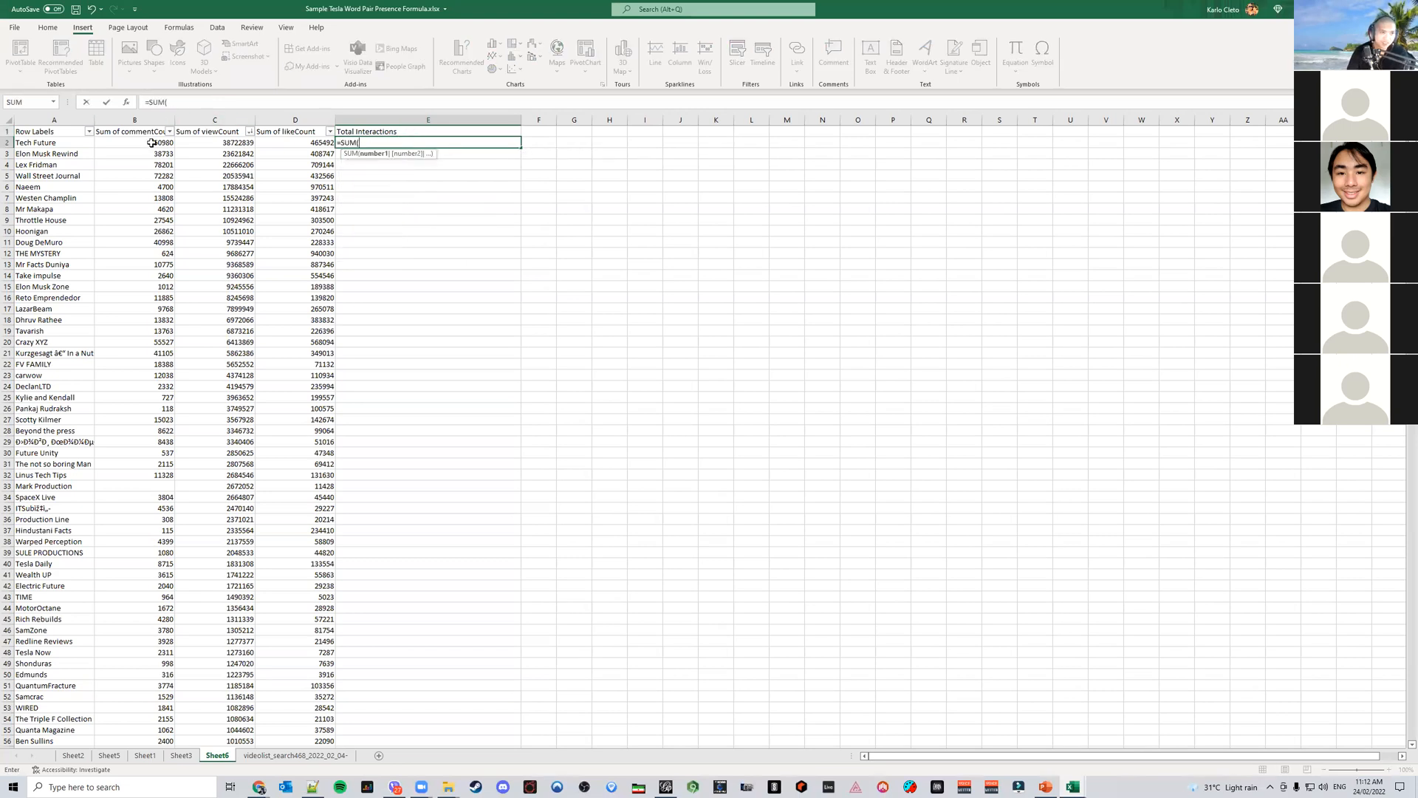
drag(152, 142, 271, 148)
key(Return)
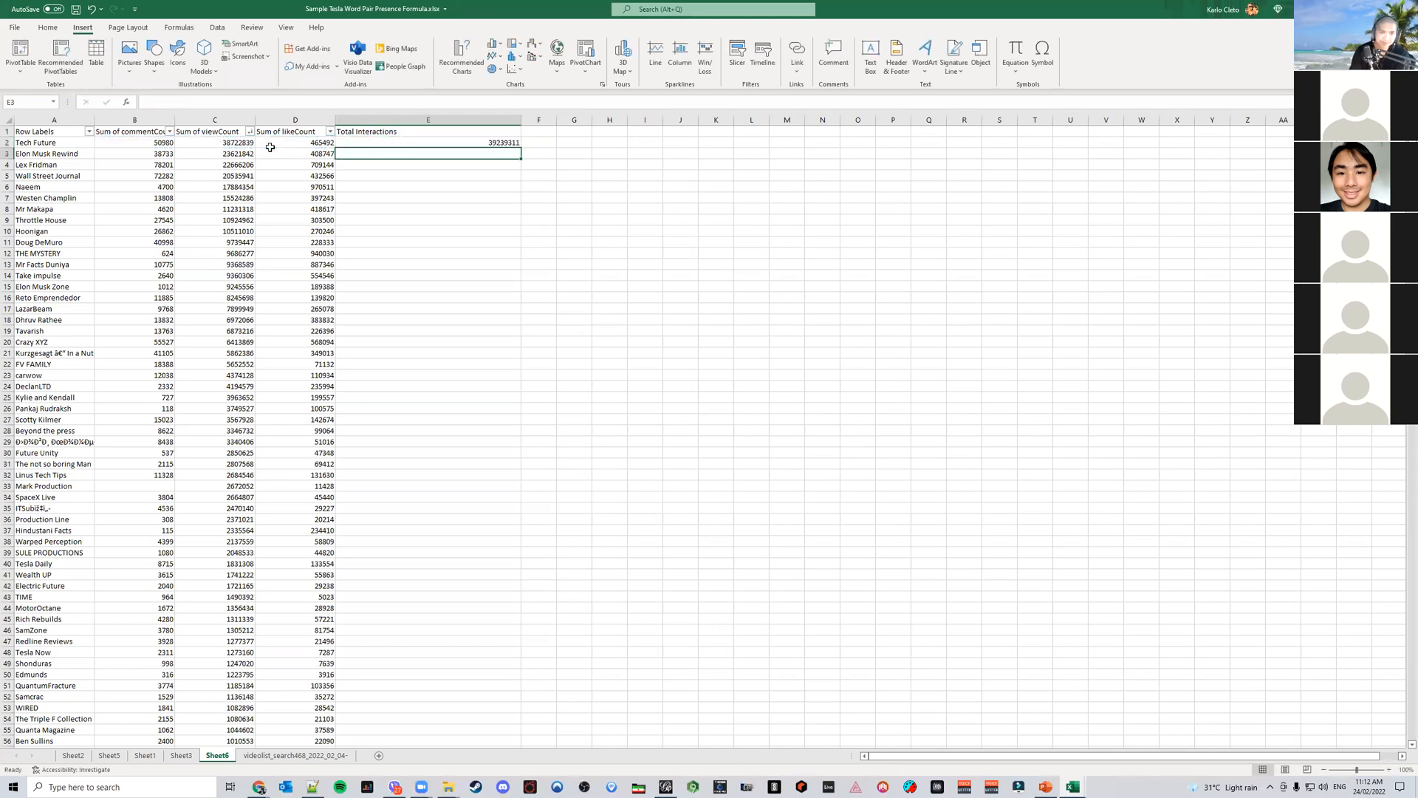
click(426, 143)
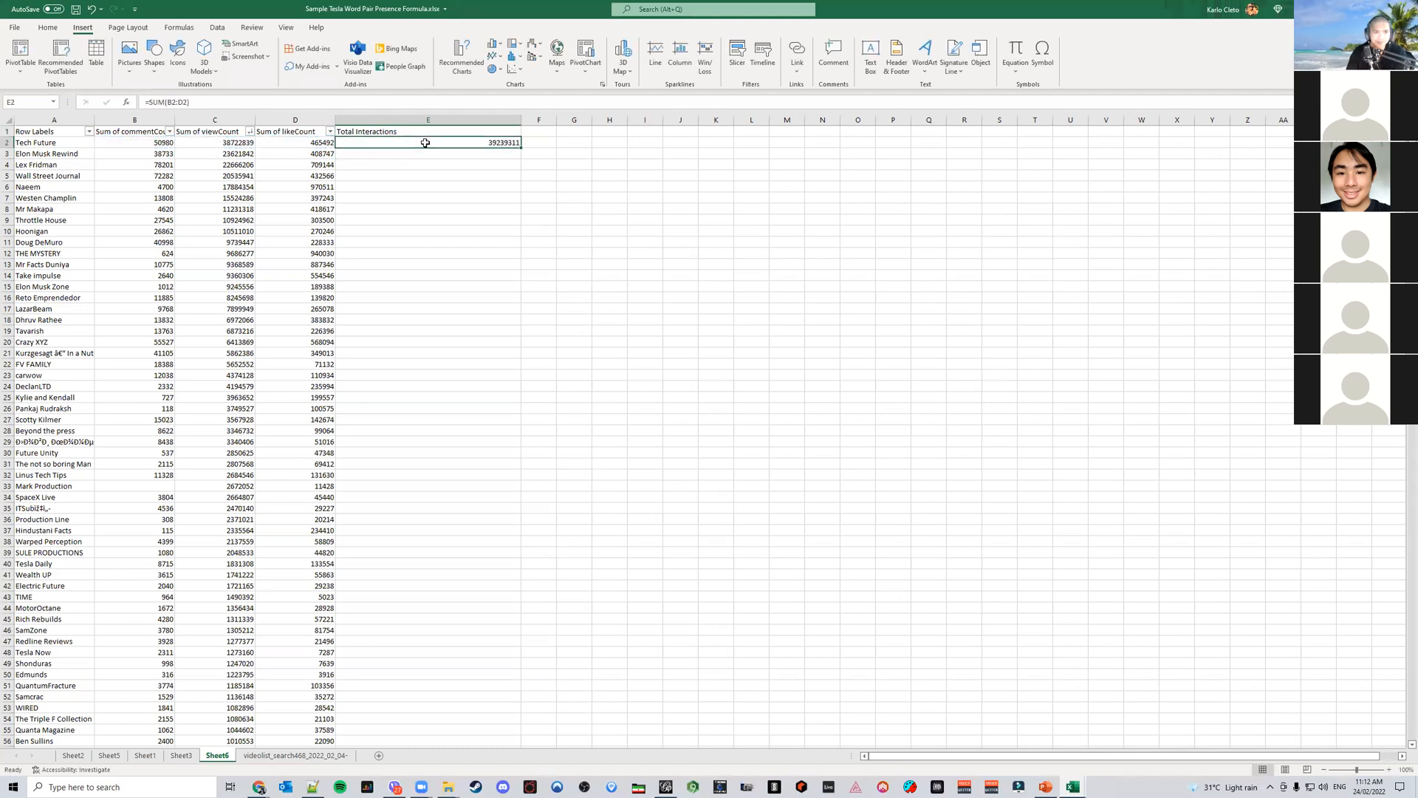
double_click(519, 146)
Reapply filters across A1:E1 and sort Total Interactions from largest to smallest
click(634, 229)
drag(473, 133, 106, 132)
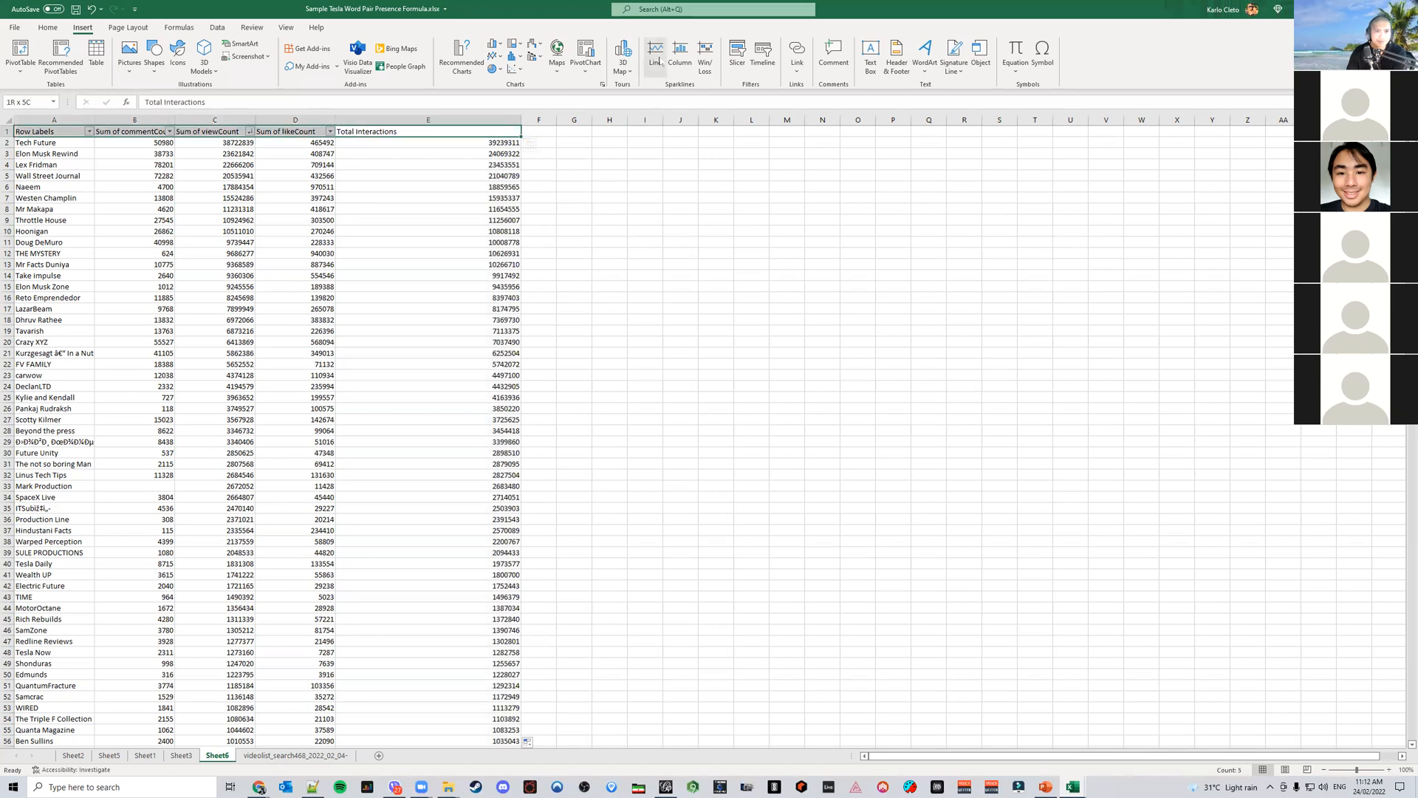
click(217, 28)
click(603, 59)
click(603, 59)
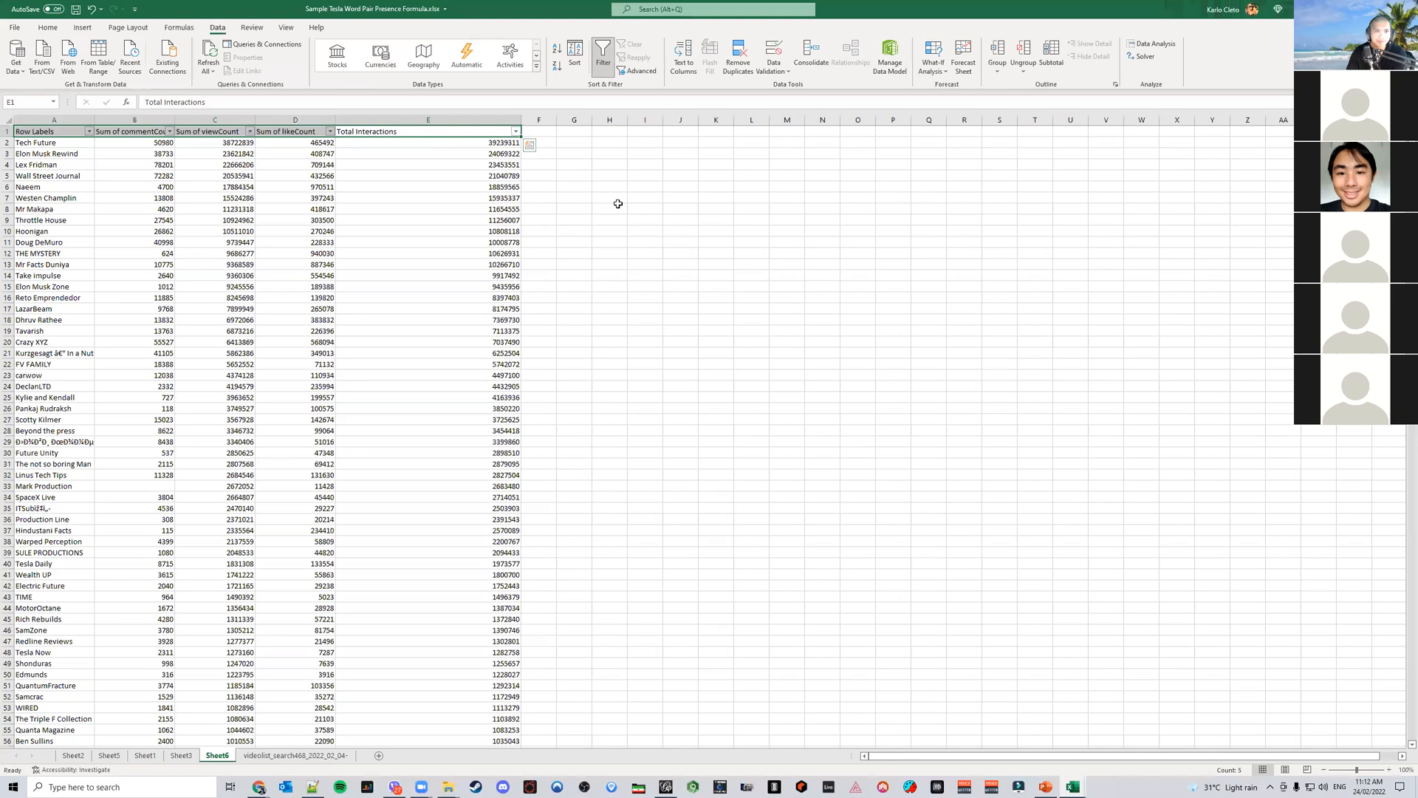
click(516, 131)
click(469, 160)
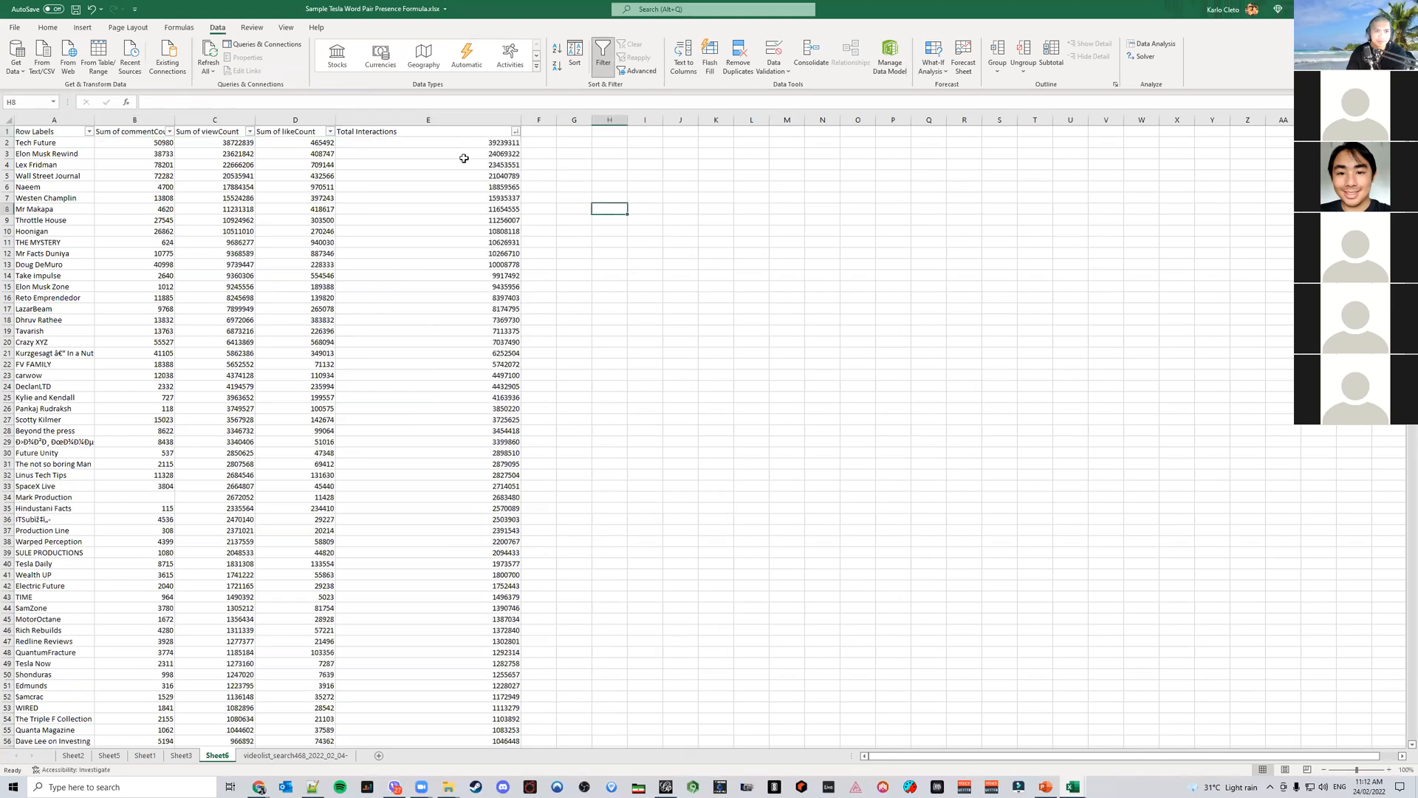
Narrow the Total Interactions column
click(642, 264)
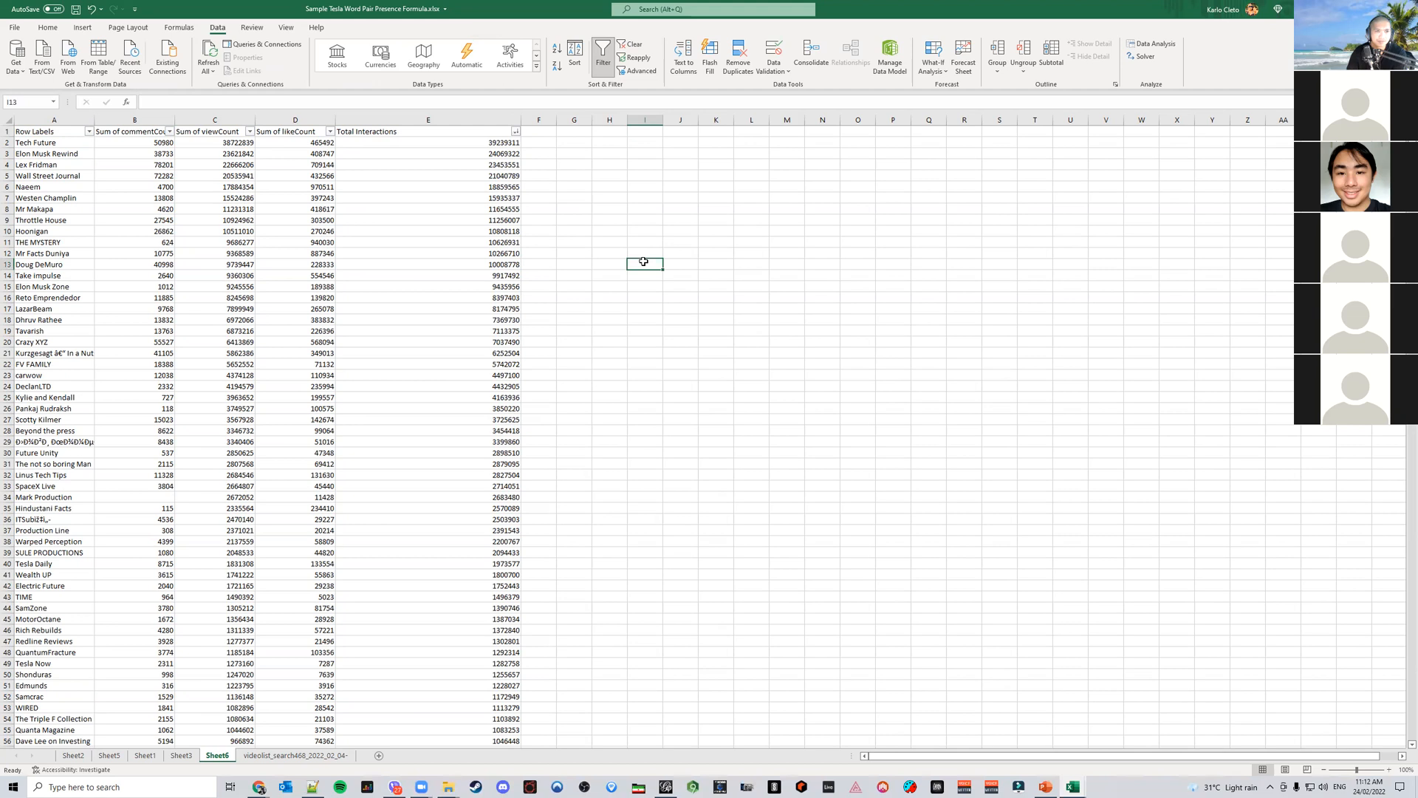
drag(503, 121, 465, 120)
click(583, 253)
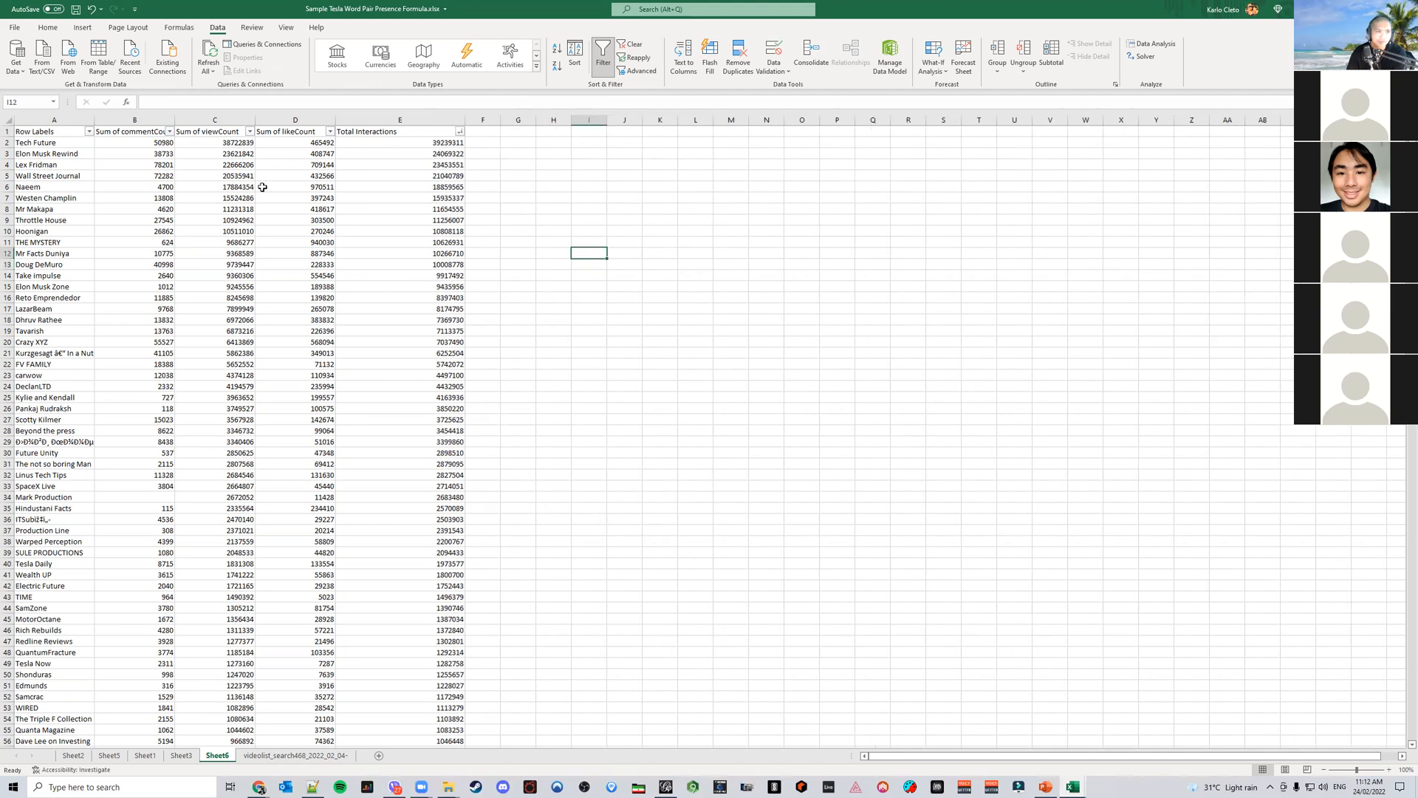
Select the first 30 channels' data in A1:E31 and insert the recommended clustered column chart
drag(70, 116, 444, 120)
click(517, 277)
drag(56, 131, 464, 466)
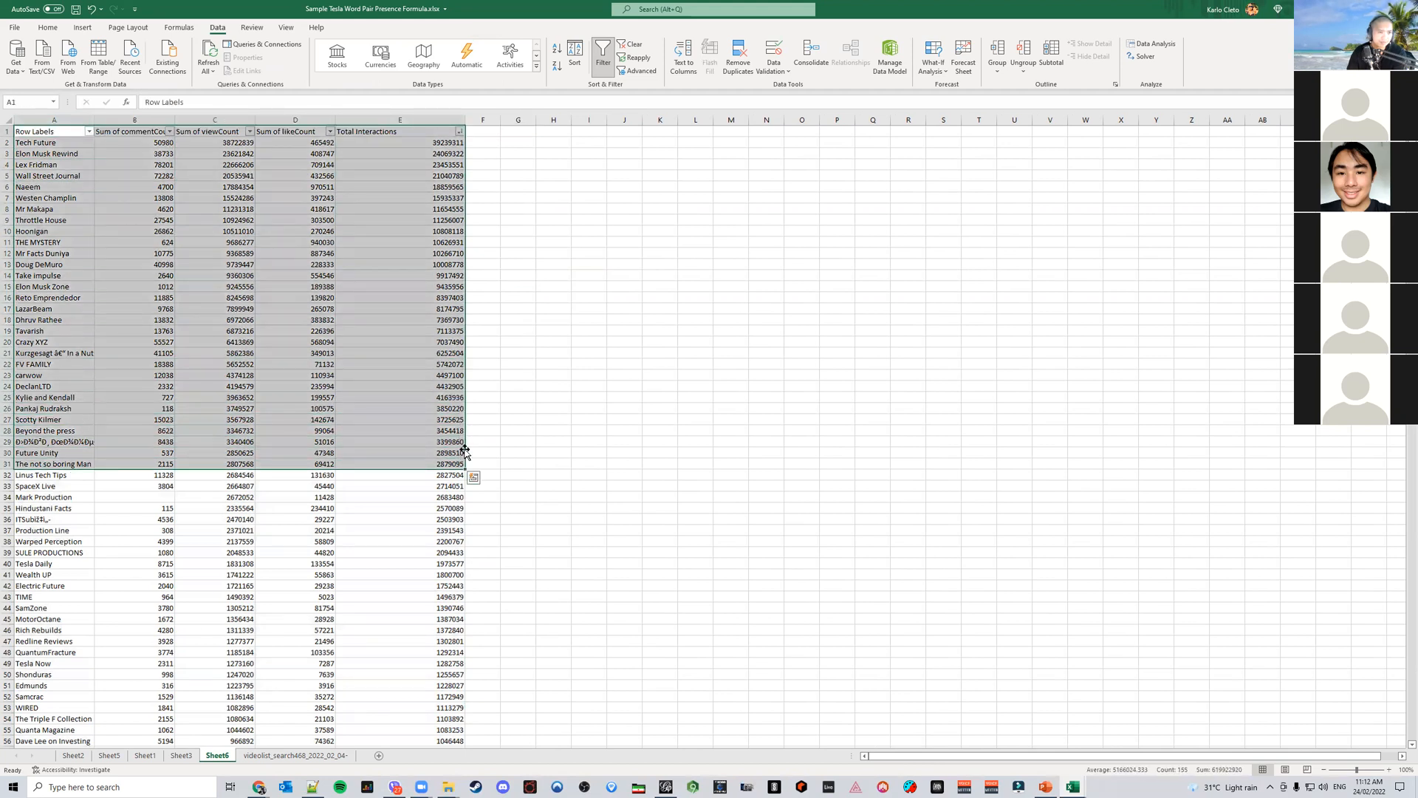
click(82, 27)
click(462, 55)
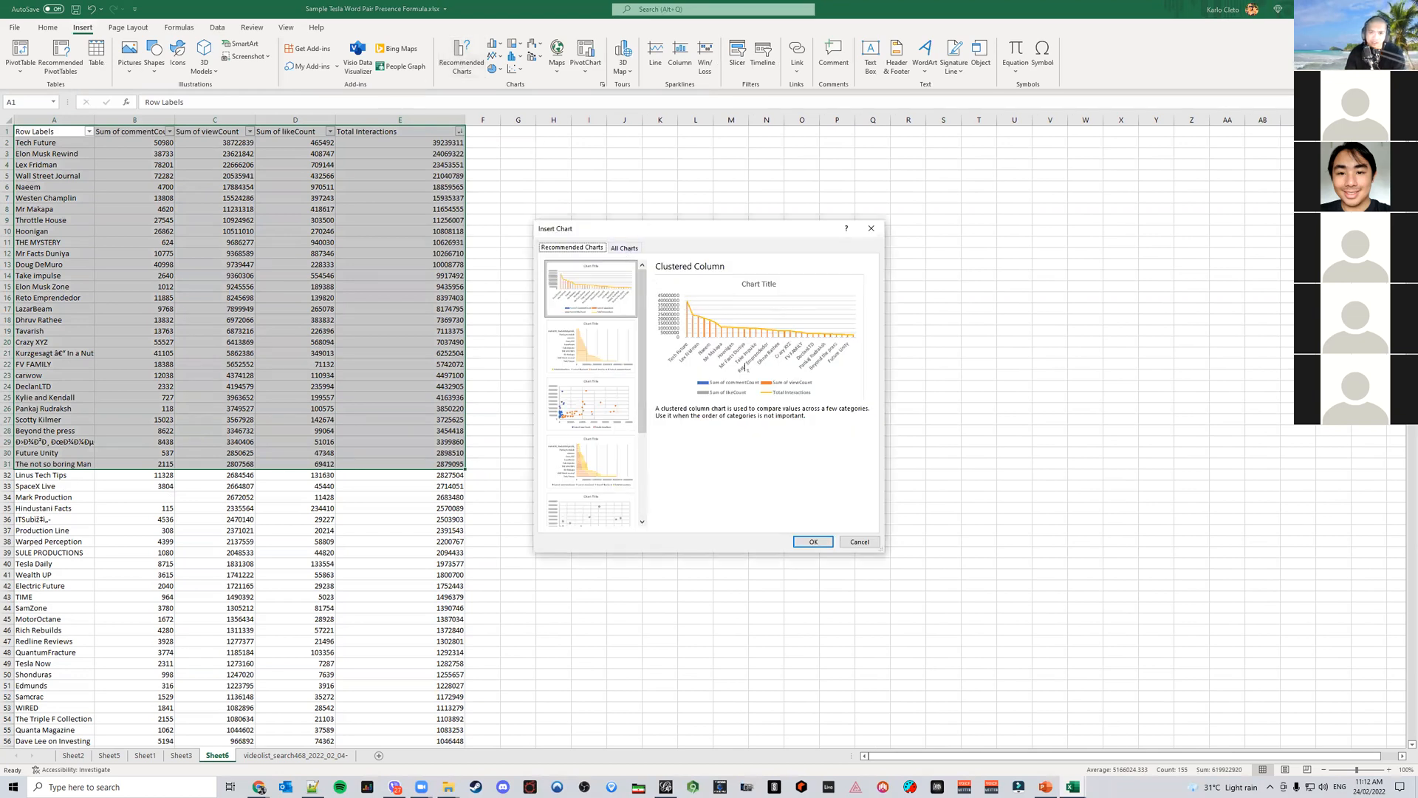
click(817, 549)
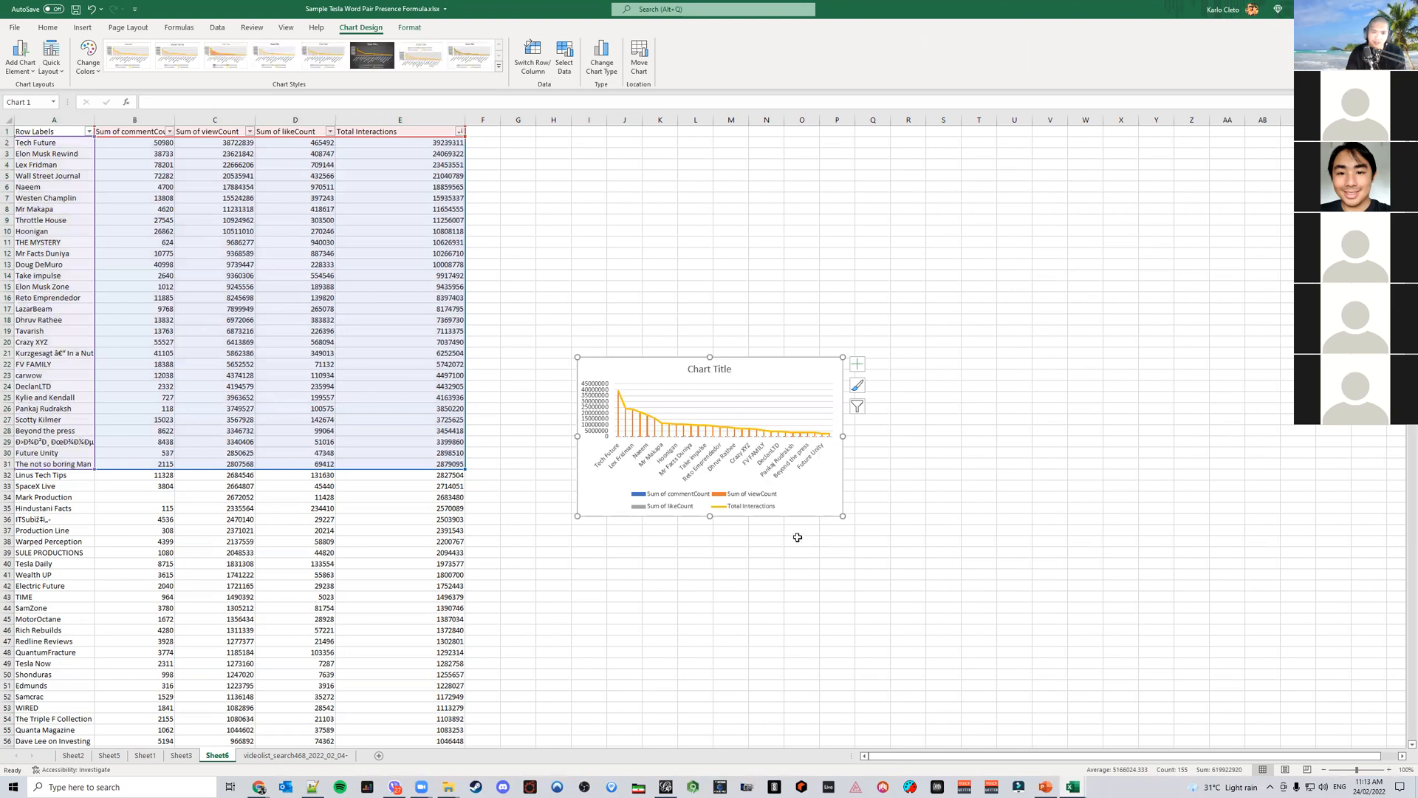
Enlarge the chart so it spans roughly columns I to AE and rows 20 to 48
drag(843, 357, 1025, 217)
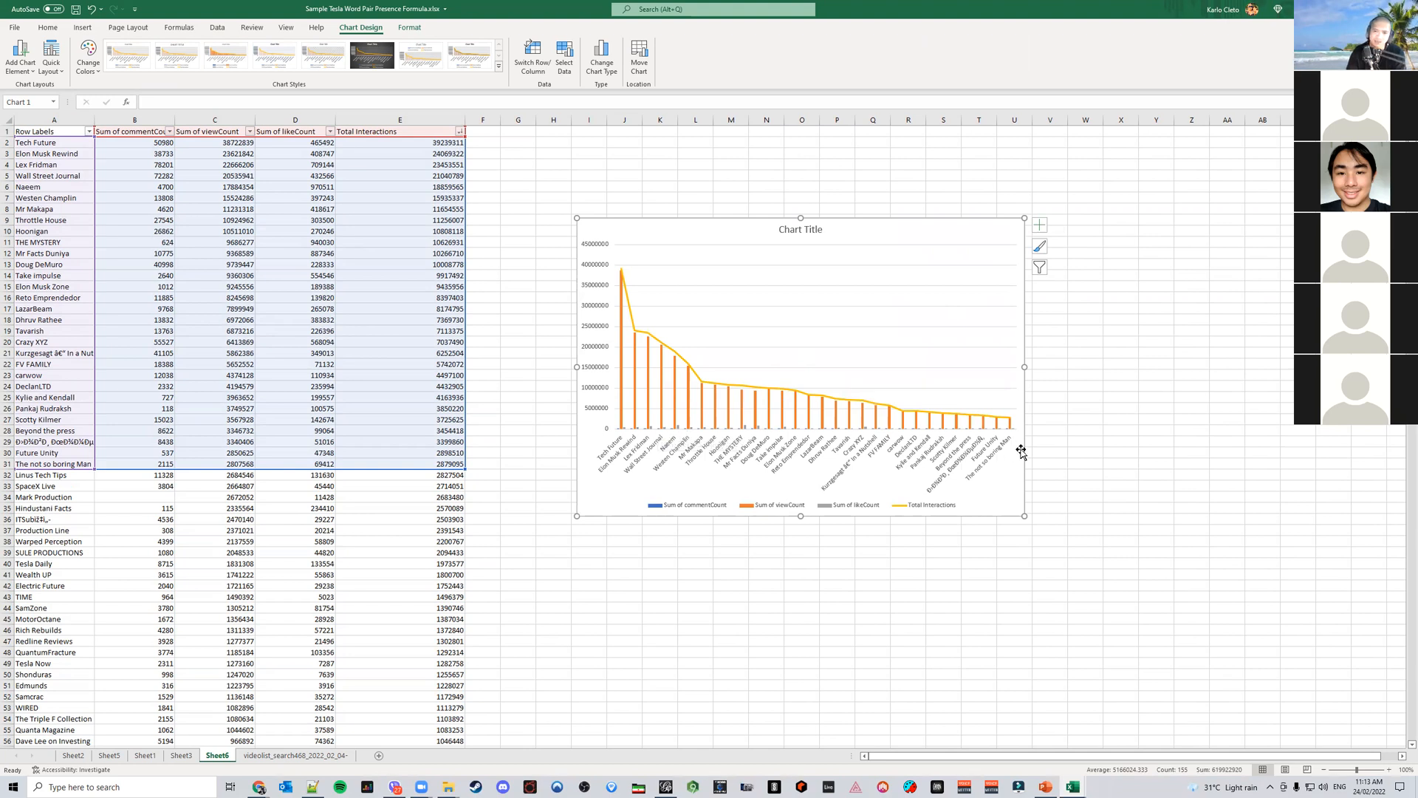
click(625, 431)
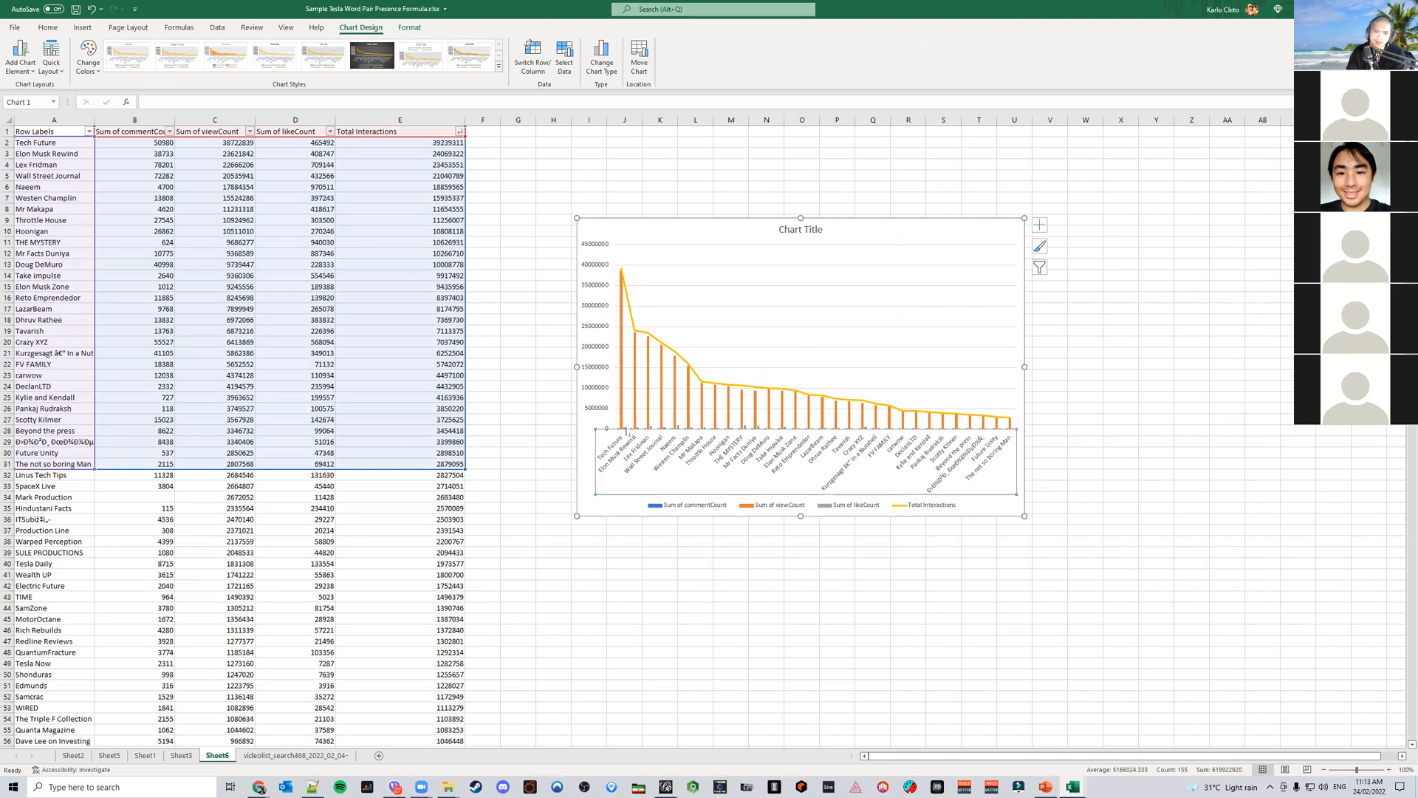
click(625, 427)
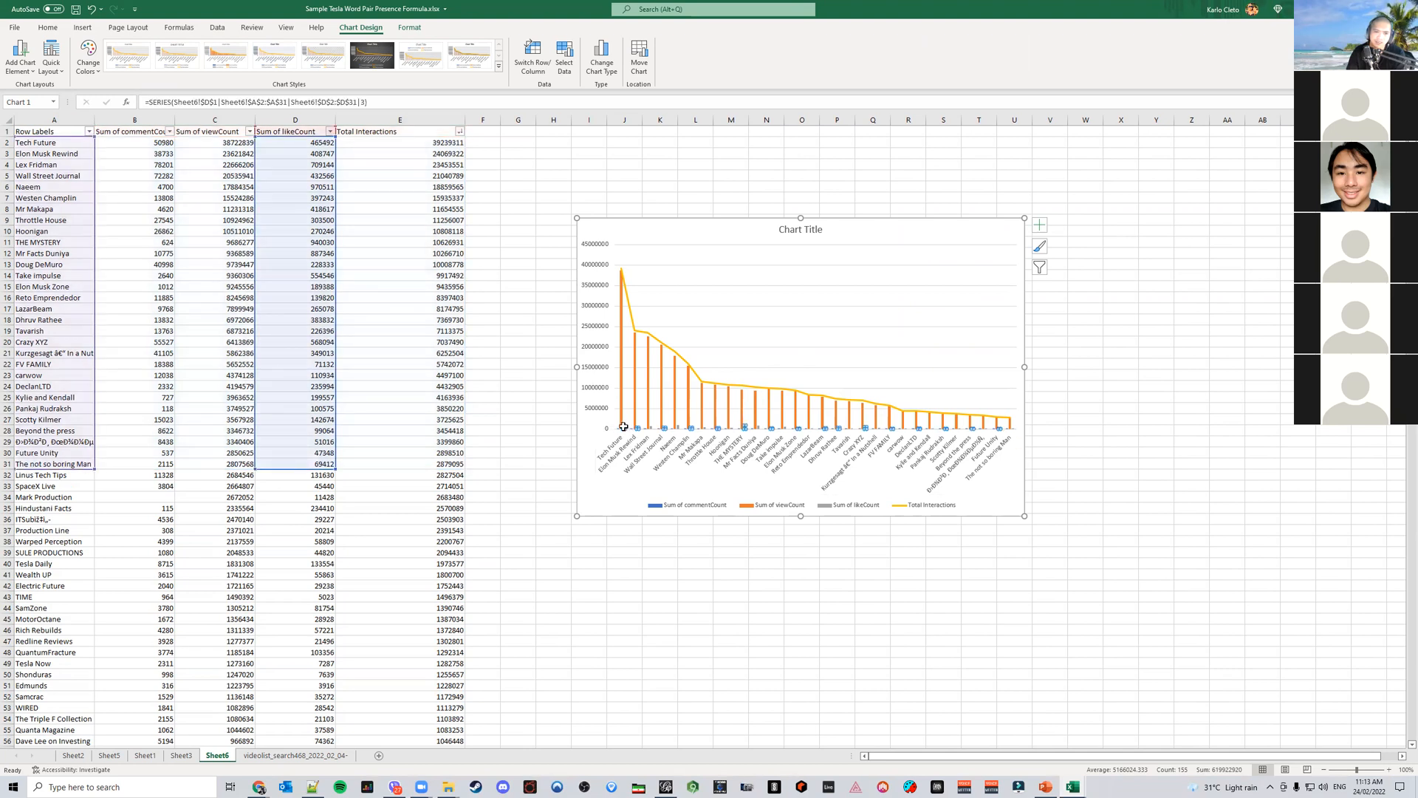
drag(1025, 516, 1211, 673)
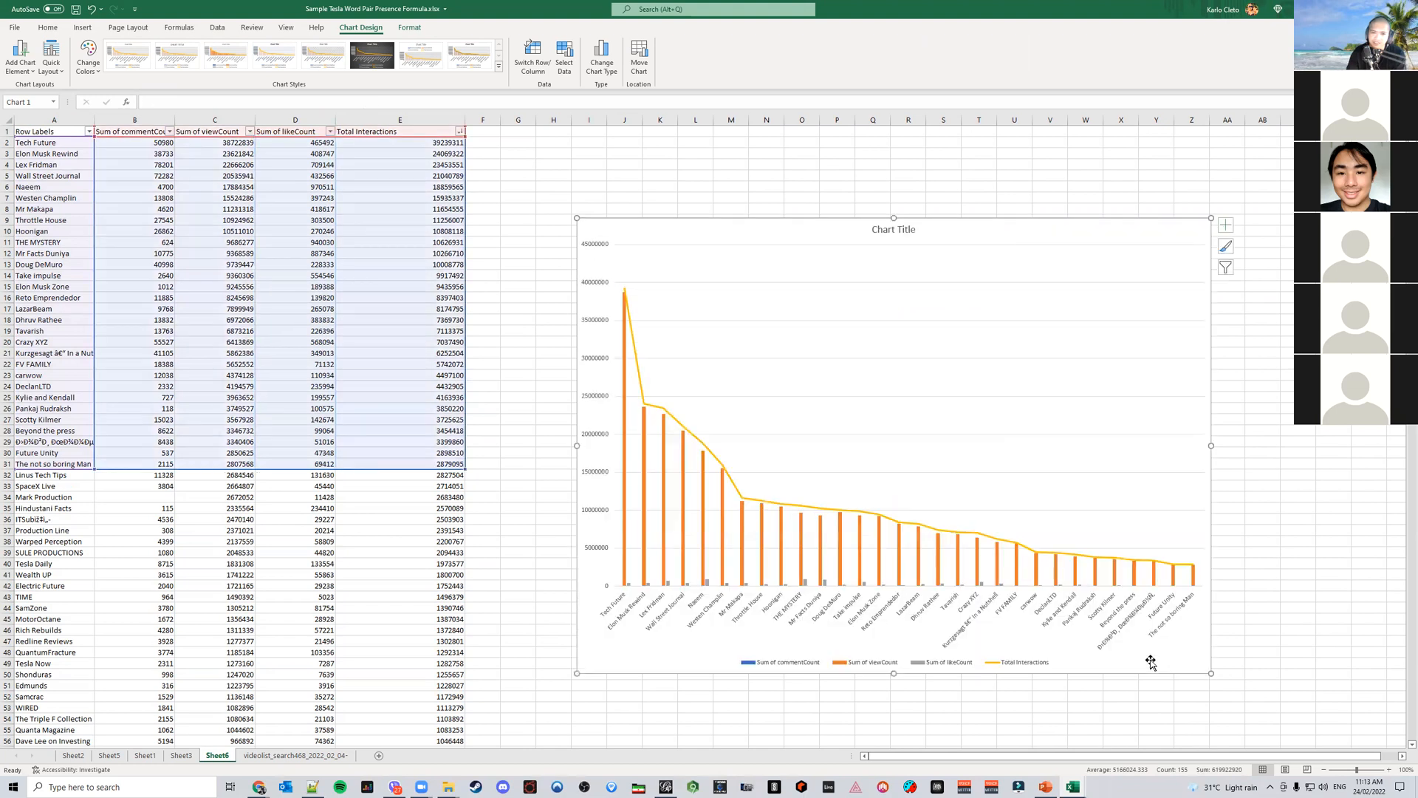
Plot the Sum of likeCount series on a secondary axis
click(669, 585)
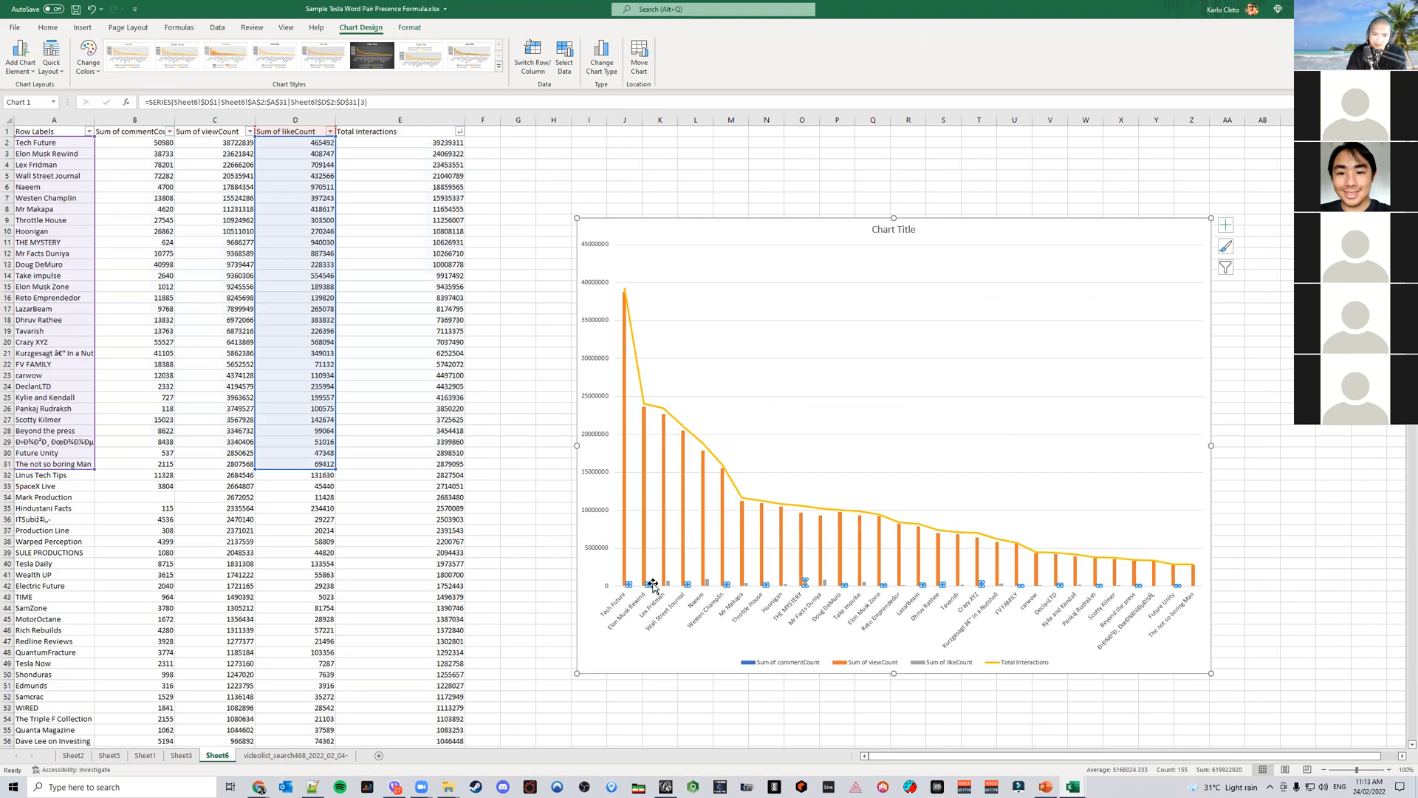
click(669, 584)
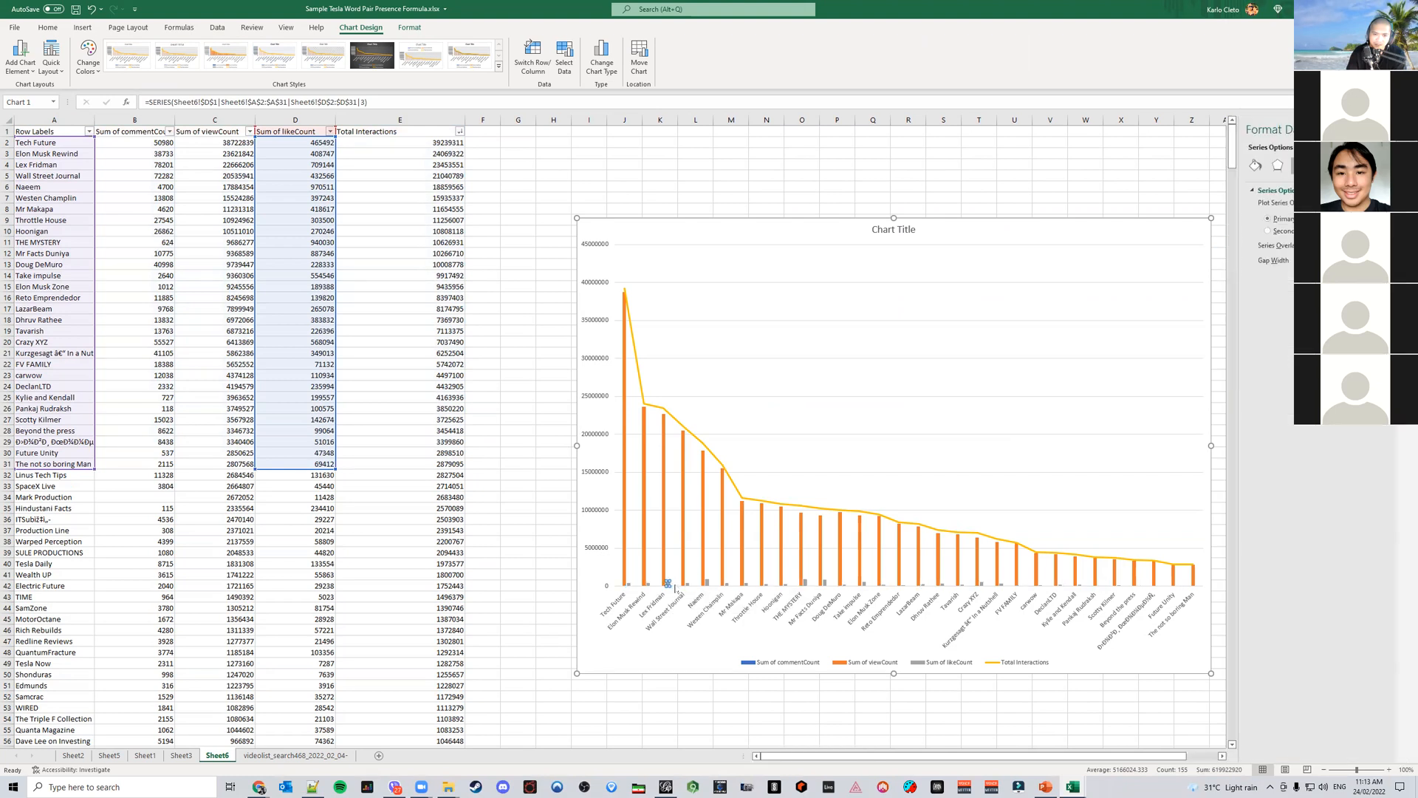
click(648, 584)
click(563, 581)
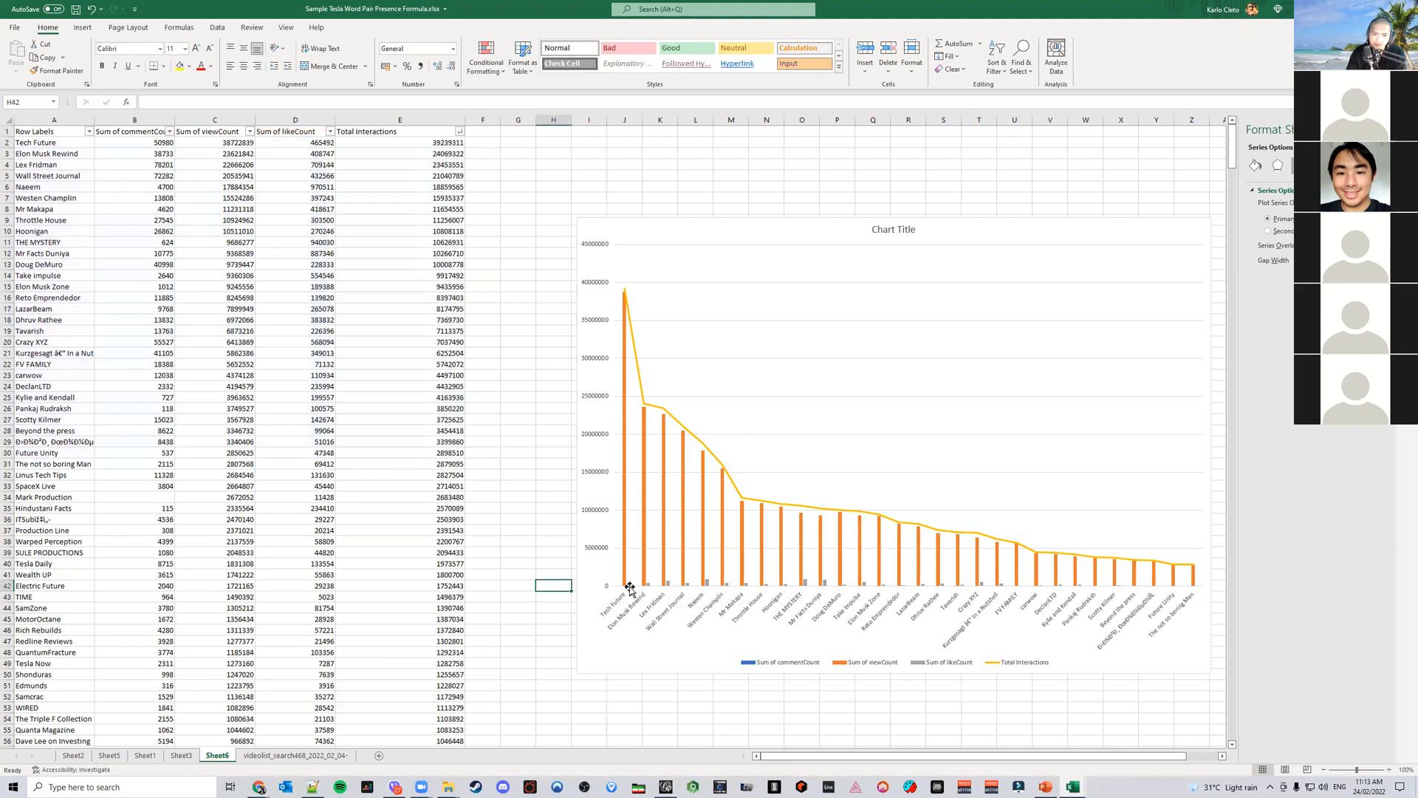
click(670, 585)
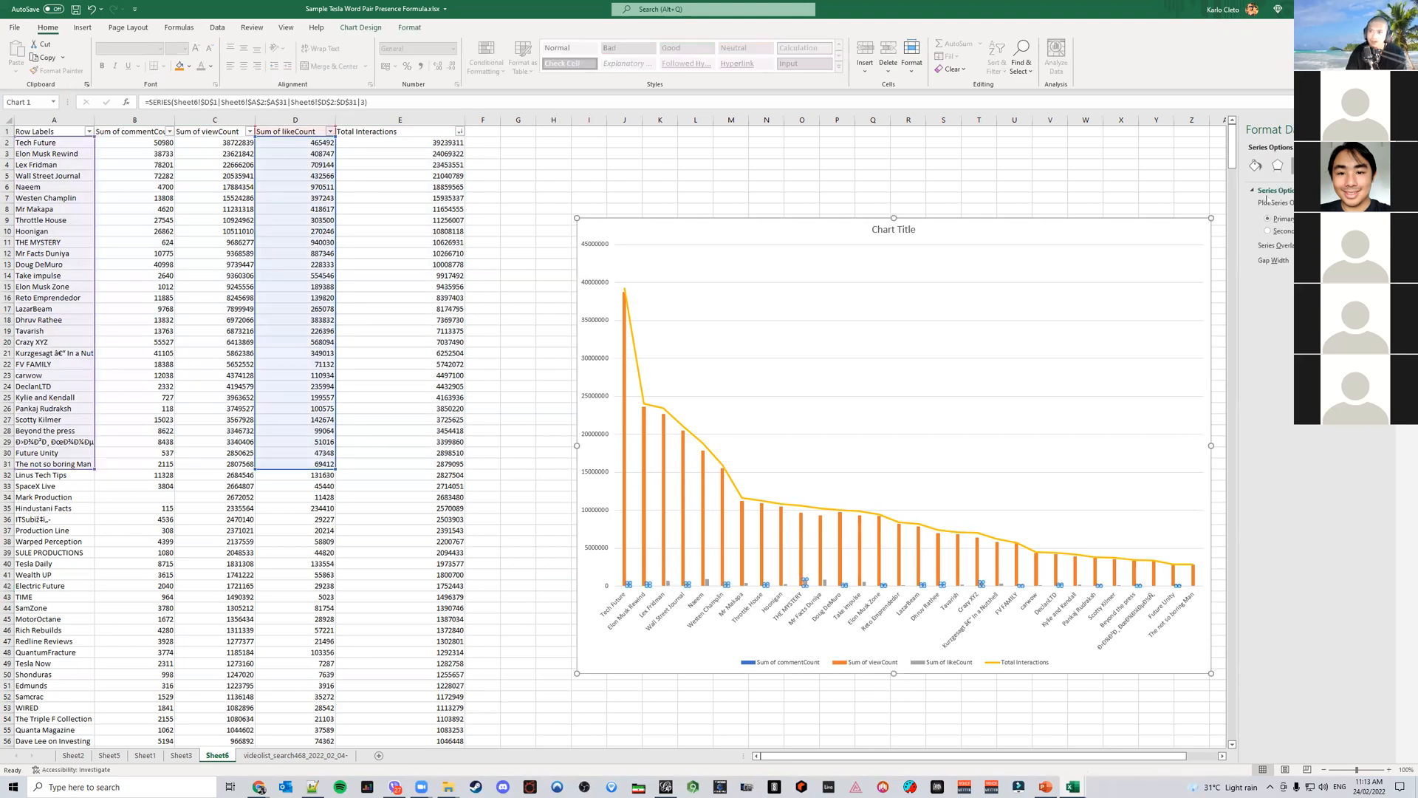
click(1278, 230)
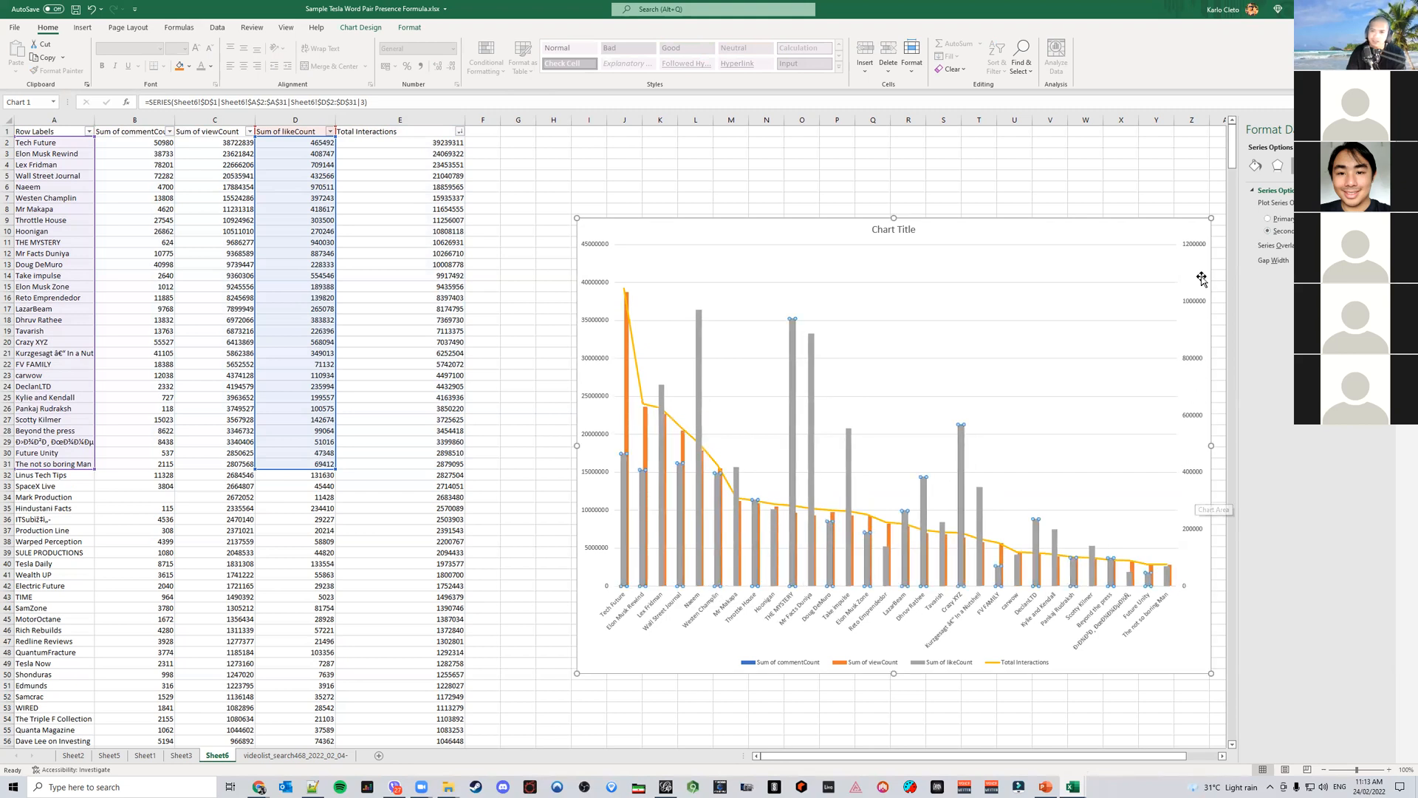
Try to adjust the secondary vertical axis bounds
click(1193, 248)
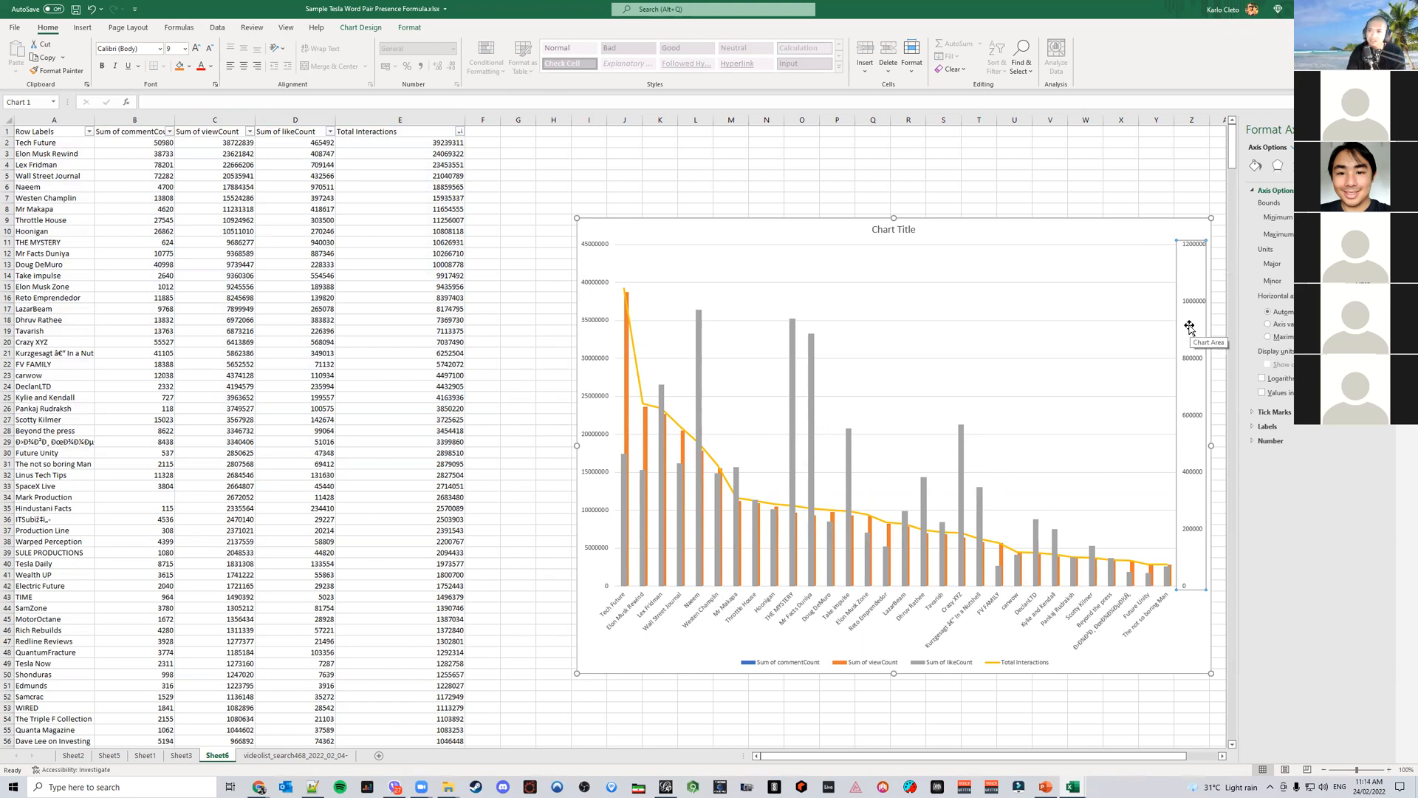
key(Return)
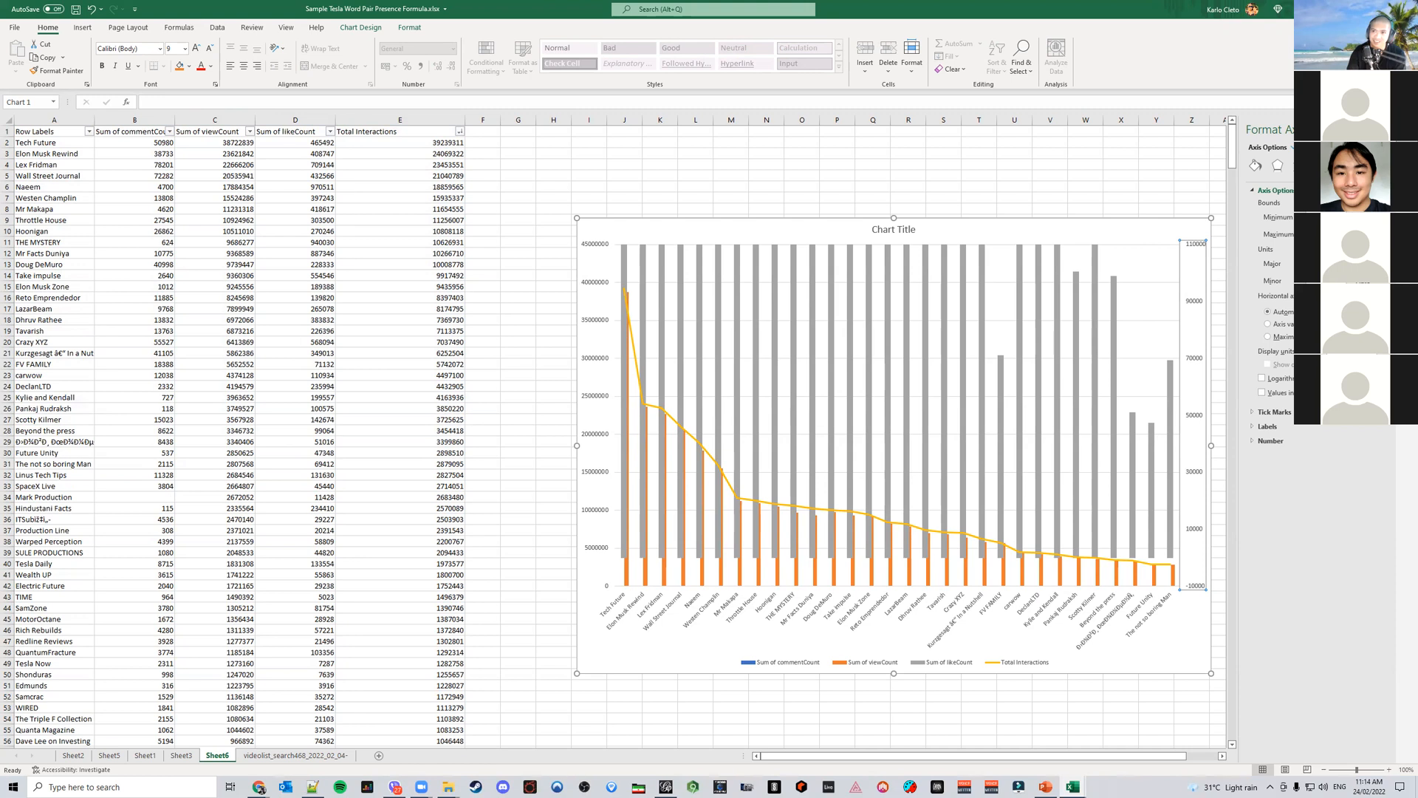
key(Return)
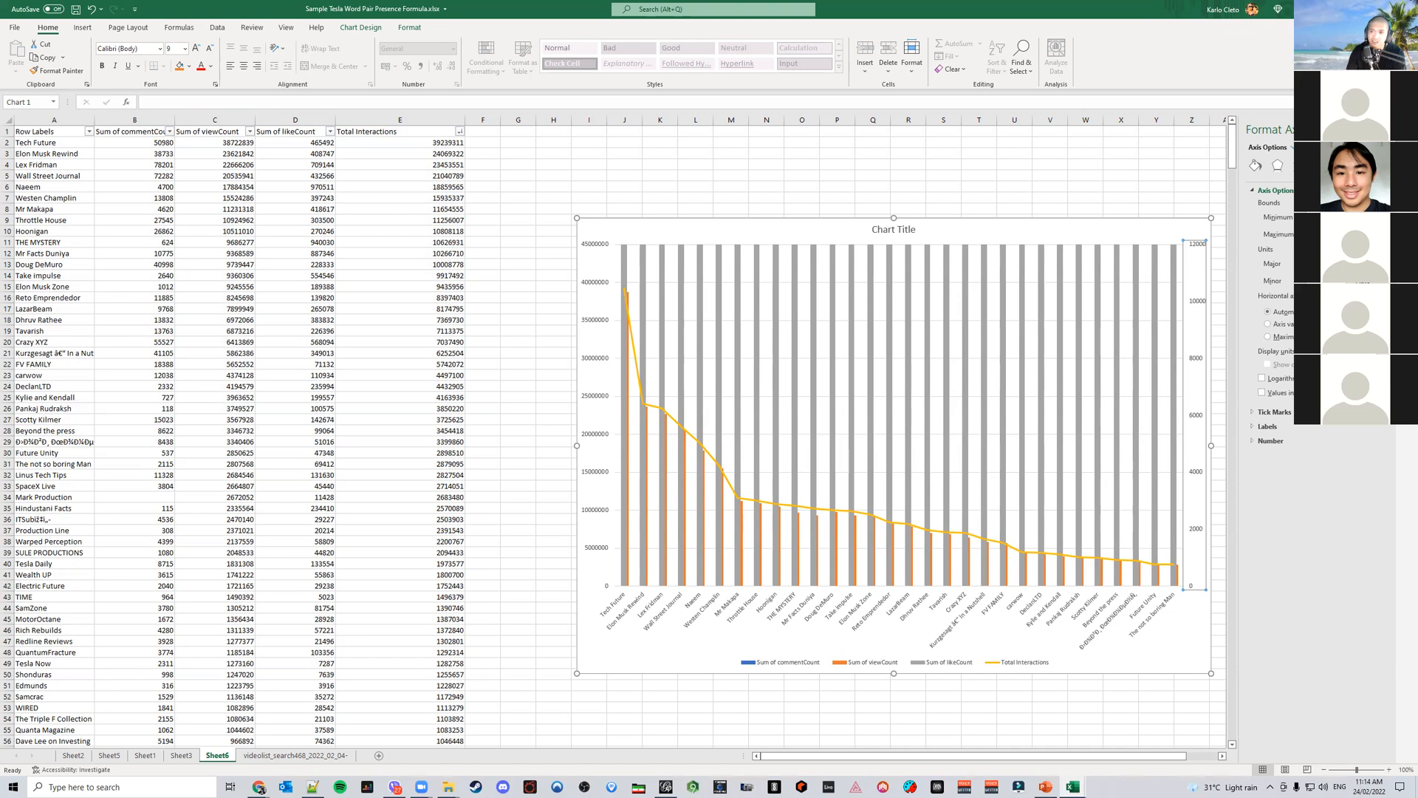
text(0)
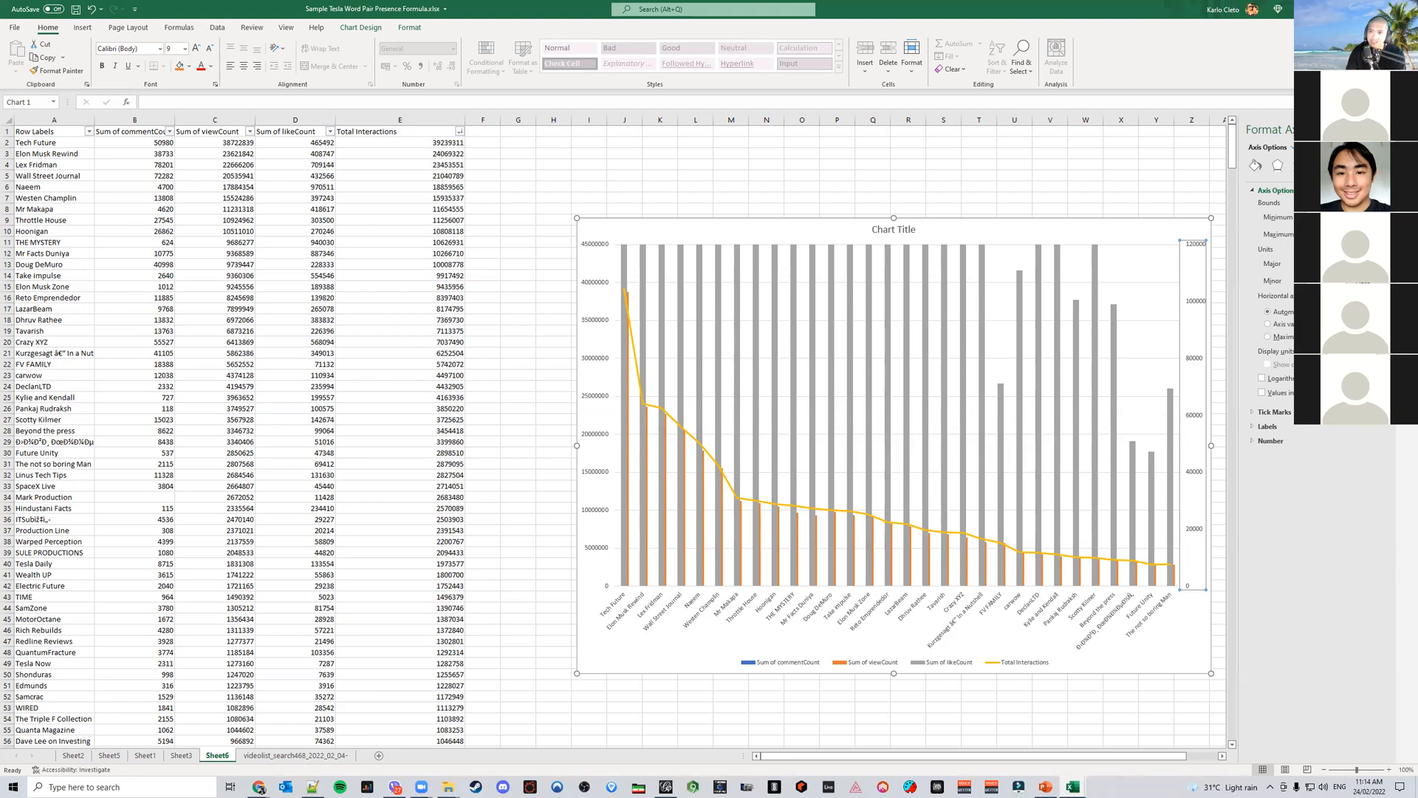
text(0)
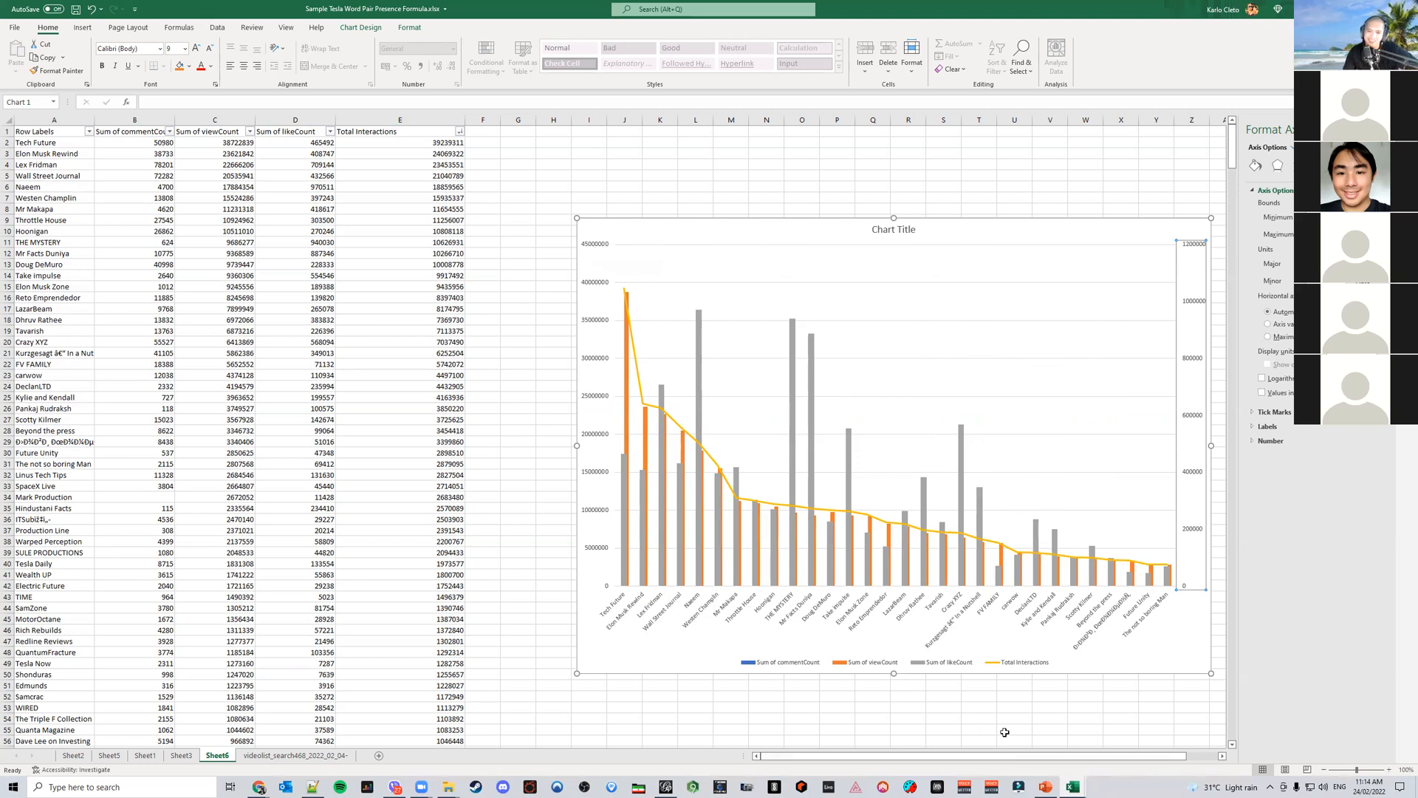
Check the chart against the Most Engaging Channels slide and save the workbook
click(1046, 787)
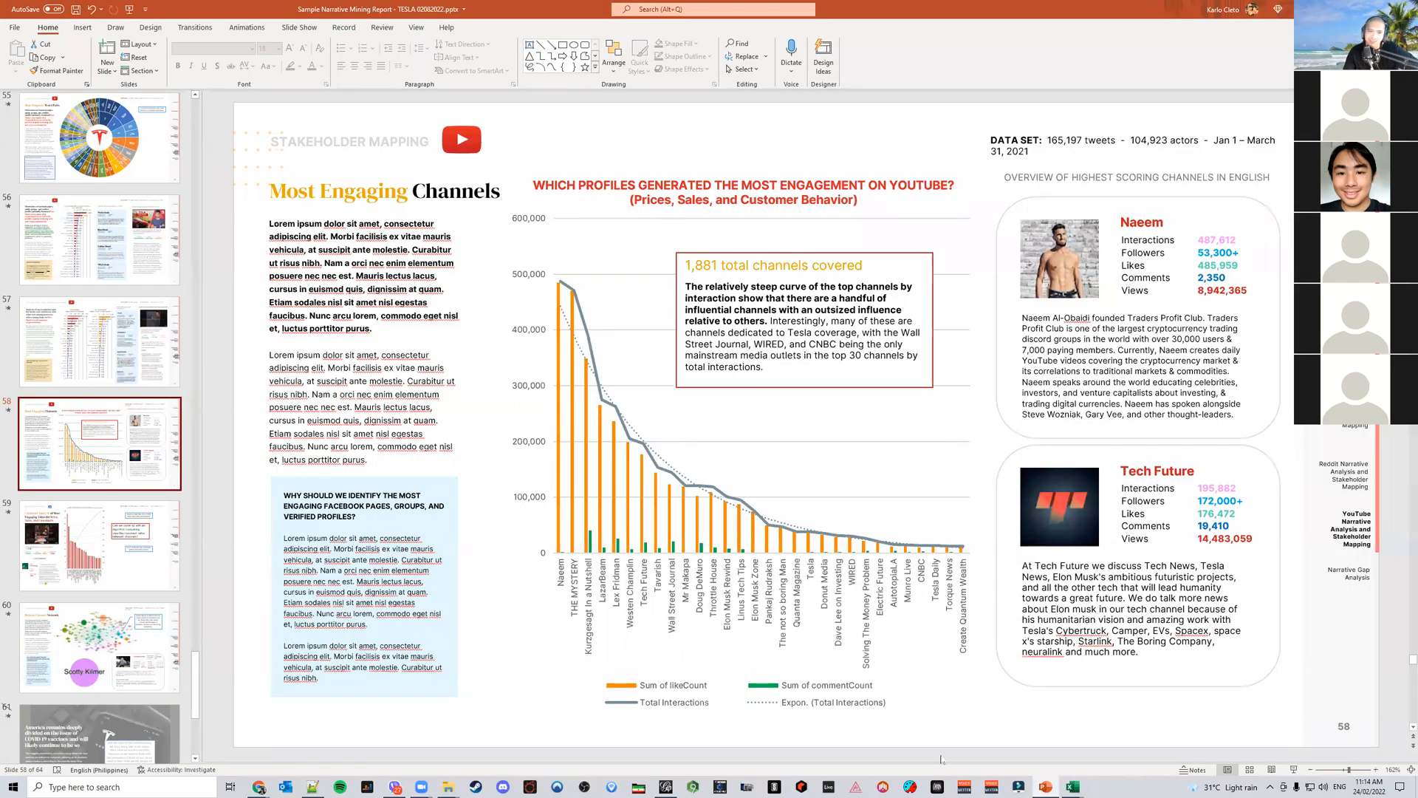
click(1073, 787)
click(803, 197)
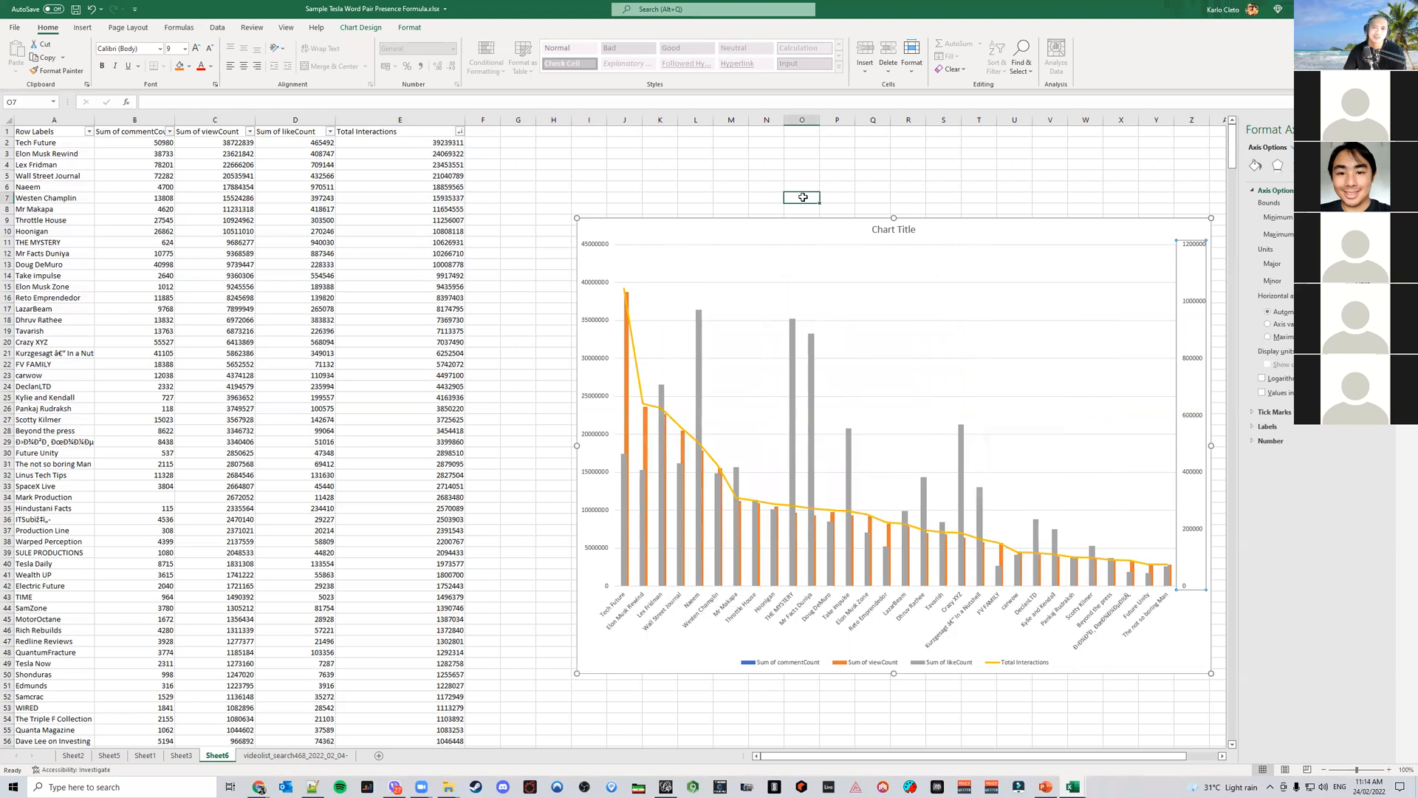
key(ctrl+s)
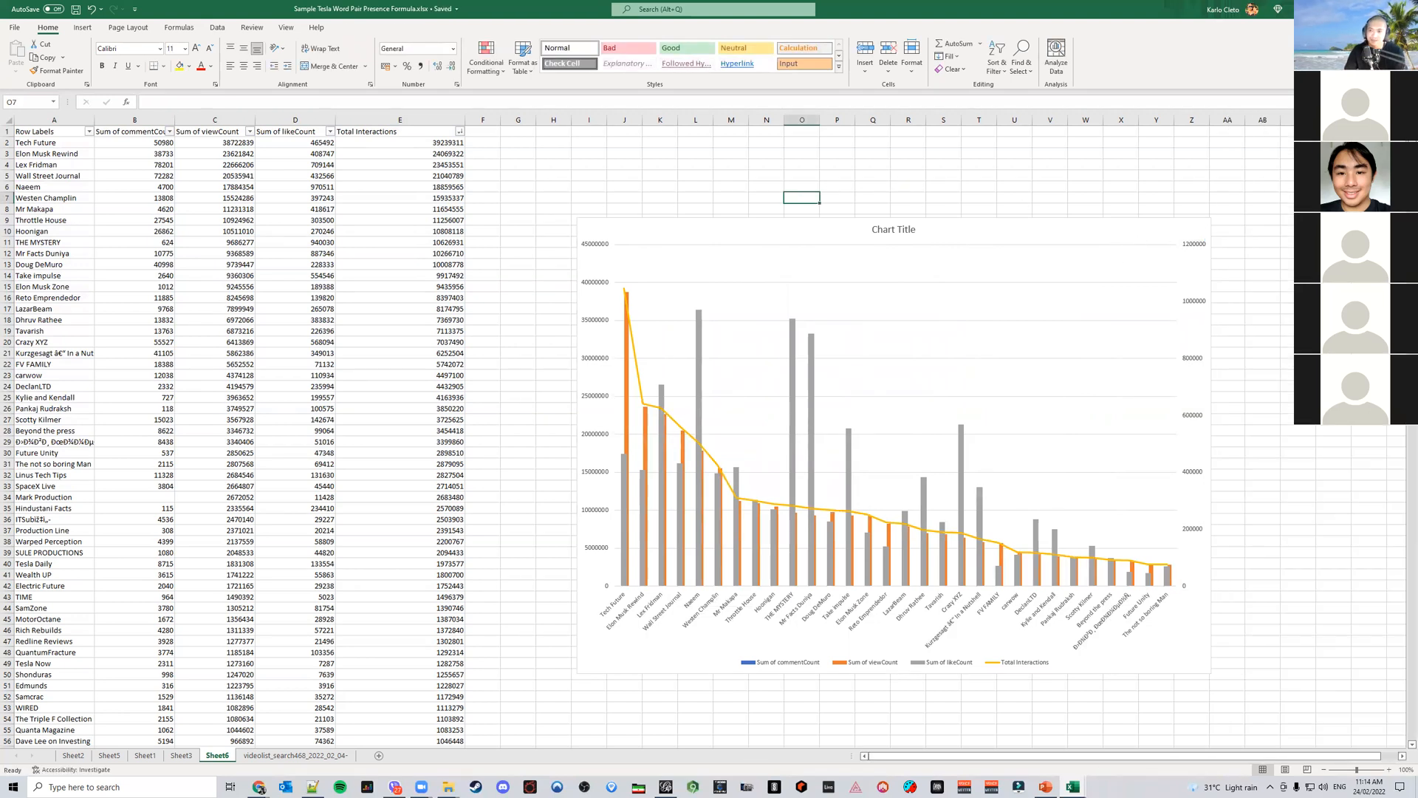
Browse the presentation slides around the Most Engaging Channels slide
key(alt+Tab)
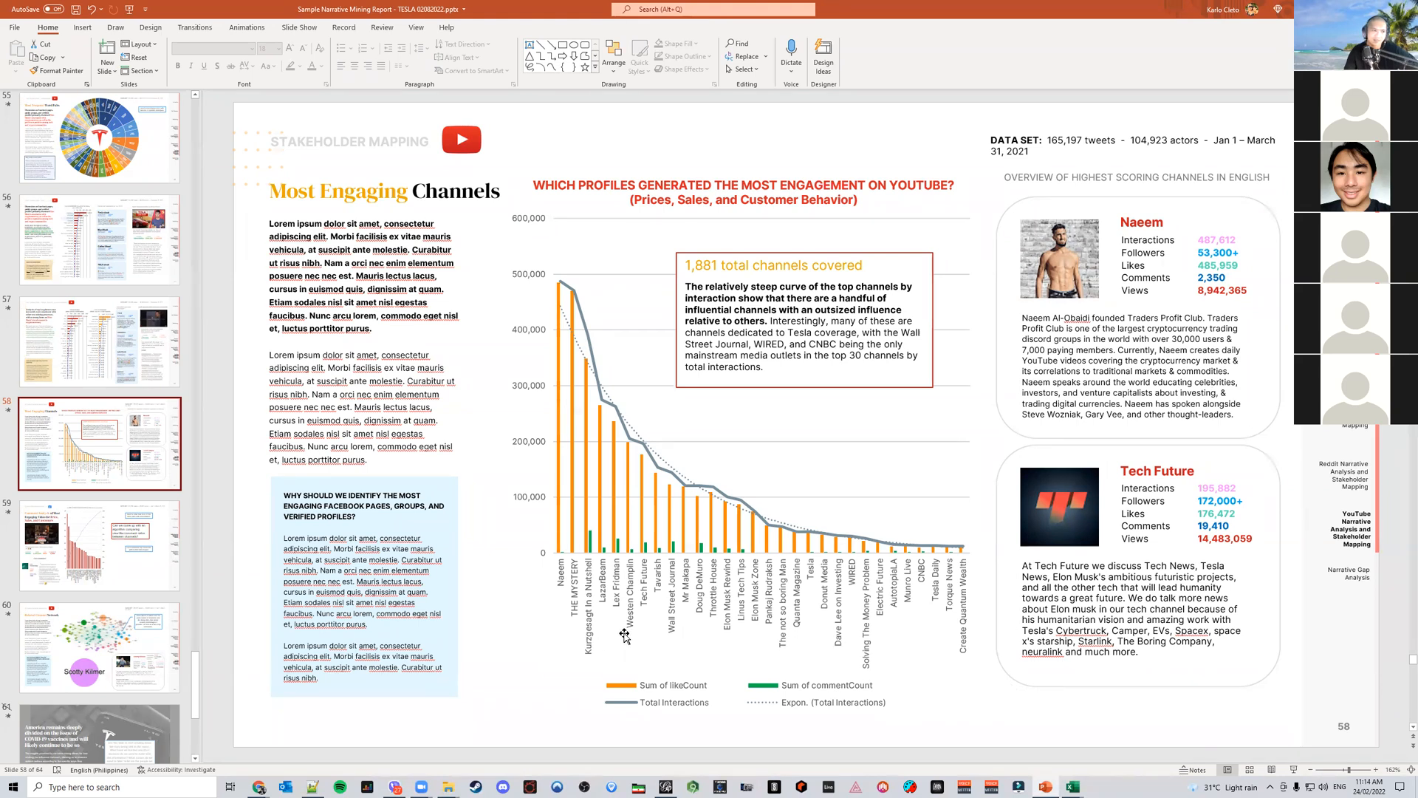
click(143, 583)
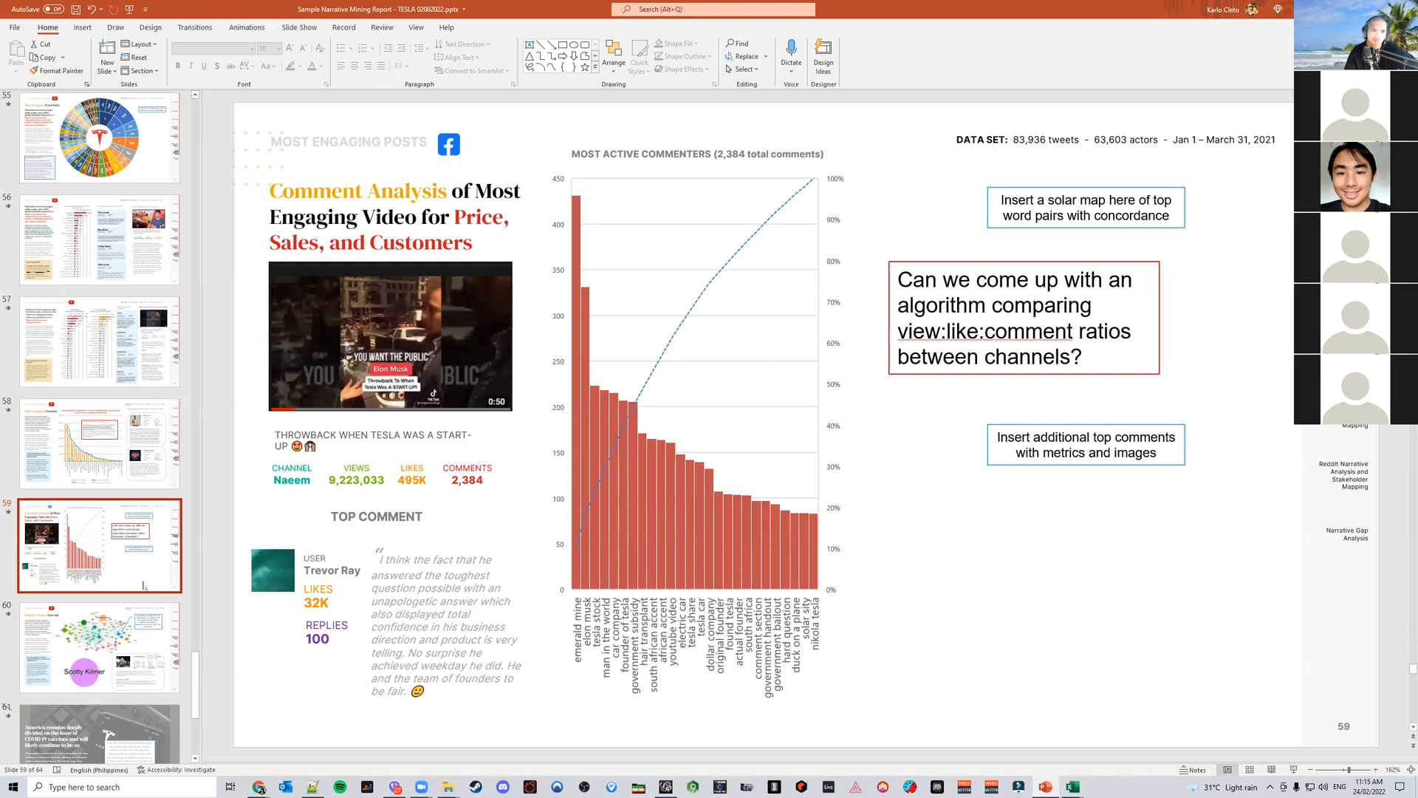
click(142, 456)
click(140, 393)
click(138, 363)
click(138, 437)
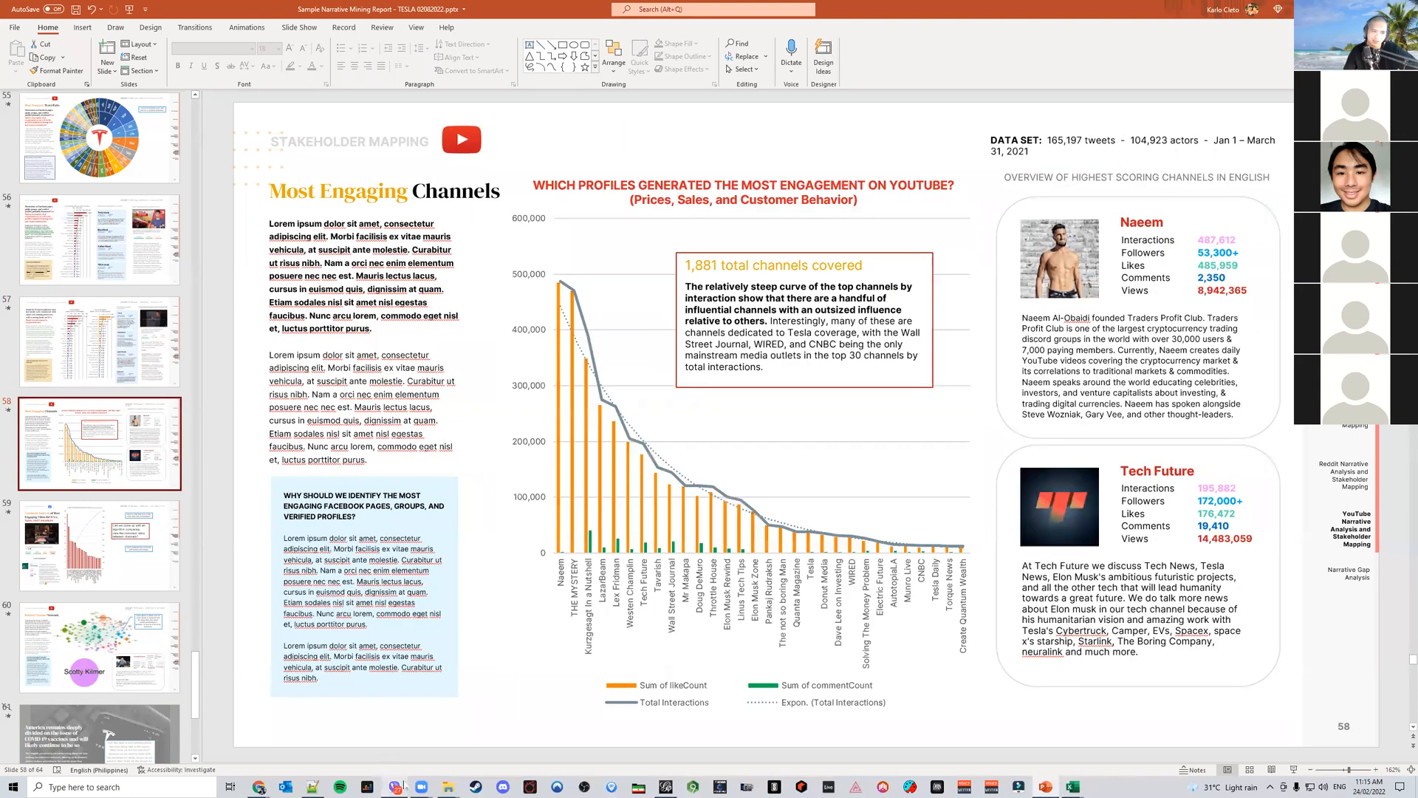
Switch to Chrome and open the YouTube Data Tools page in a new tab
mouse_move(258, 787)
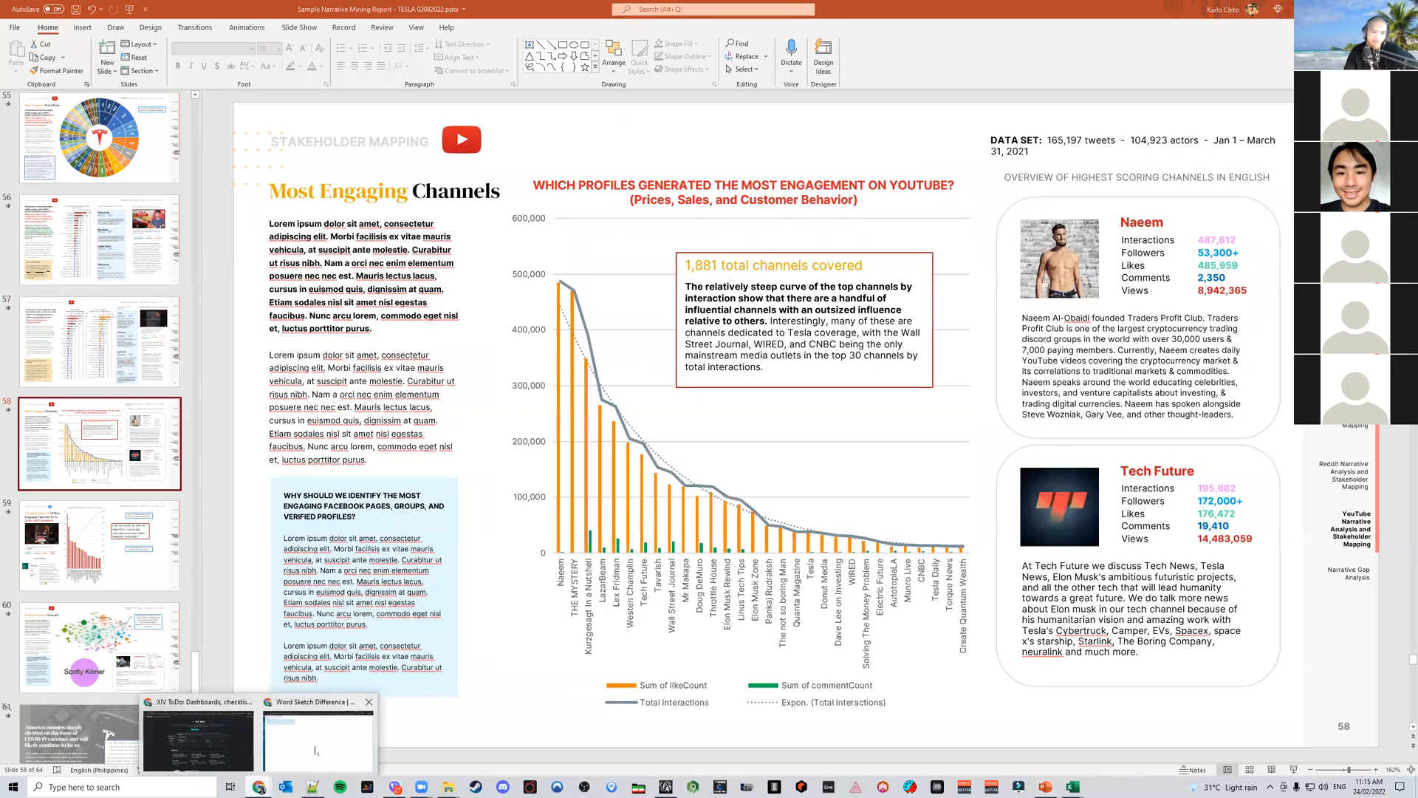
click(315, 751)
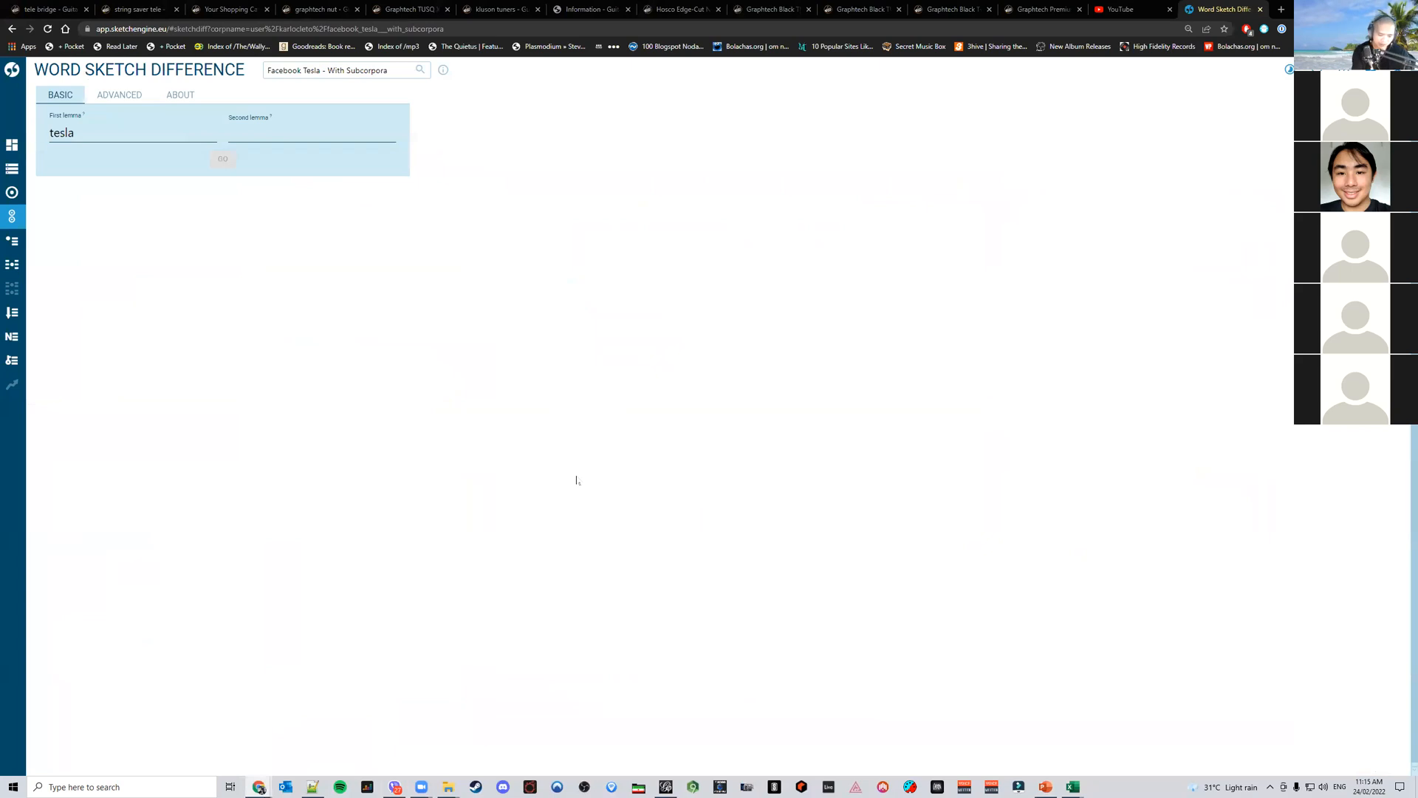
key(ctrl+t)
text(youtube.com)
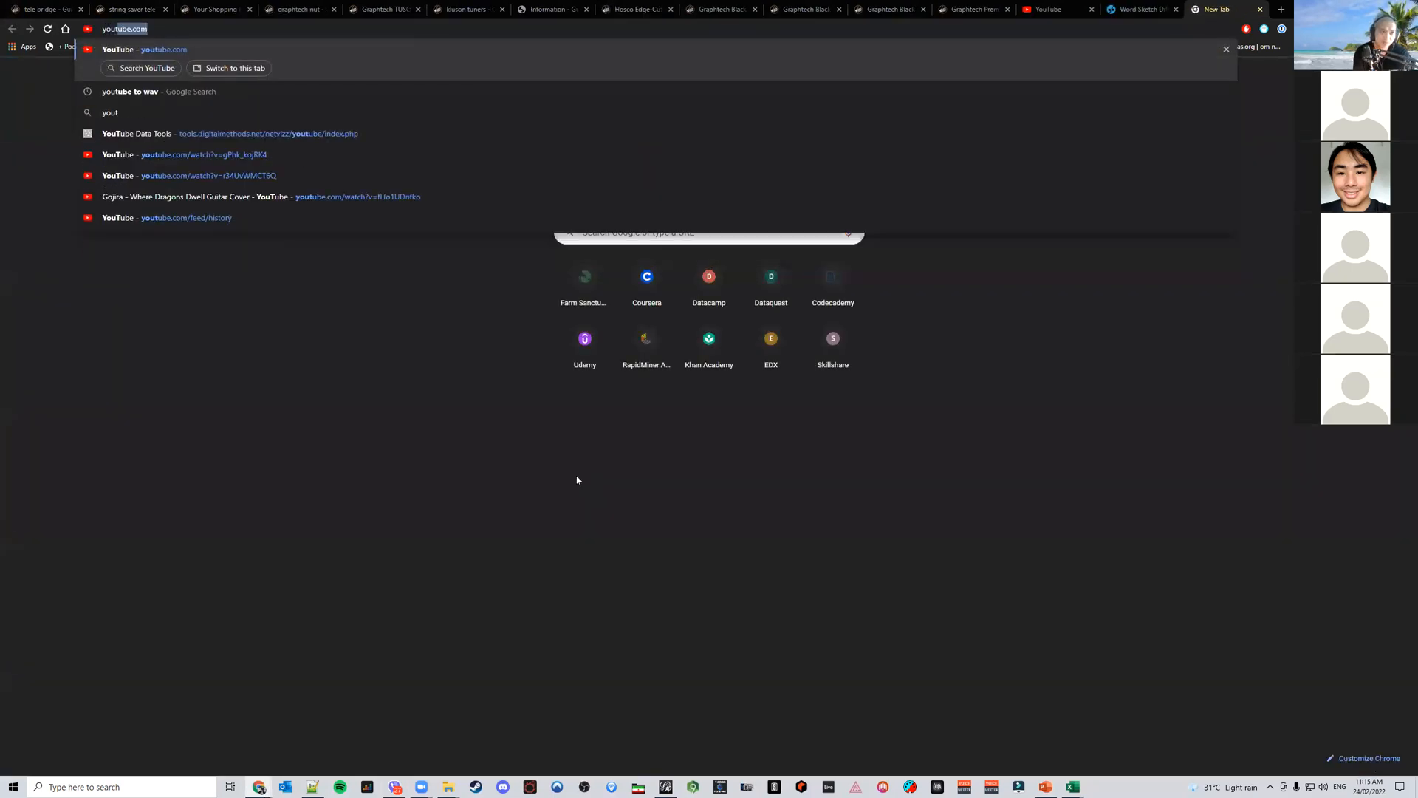
key(Down)
key(Down)
key(Down)
key(Return)
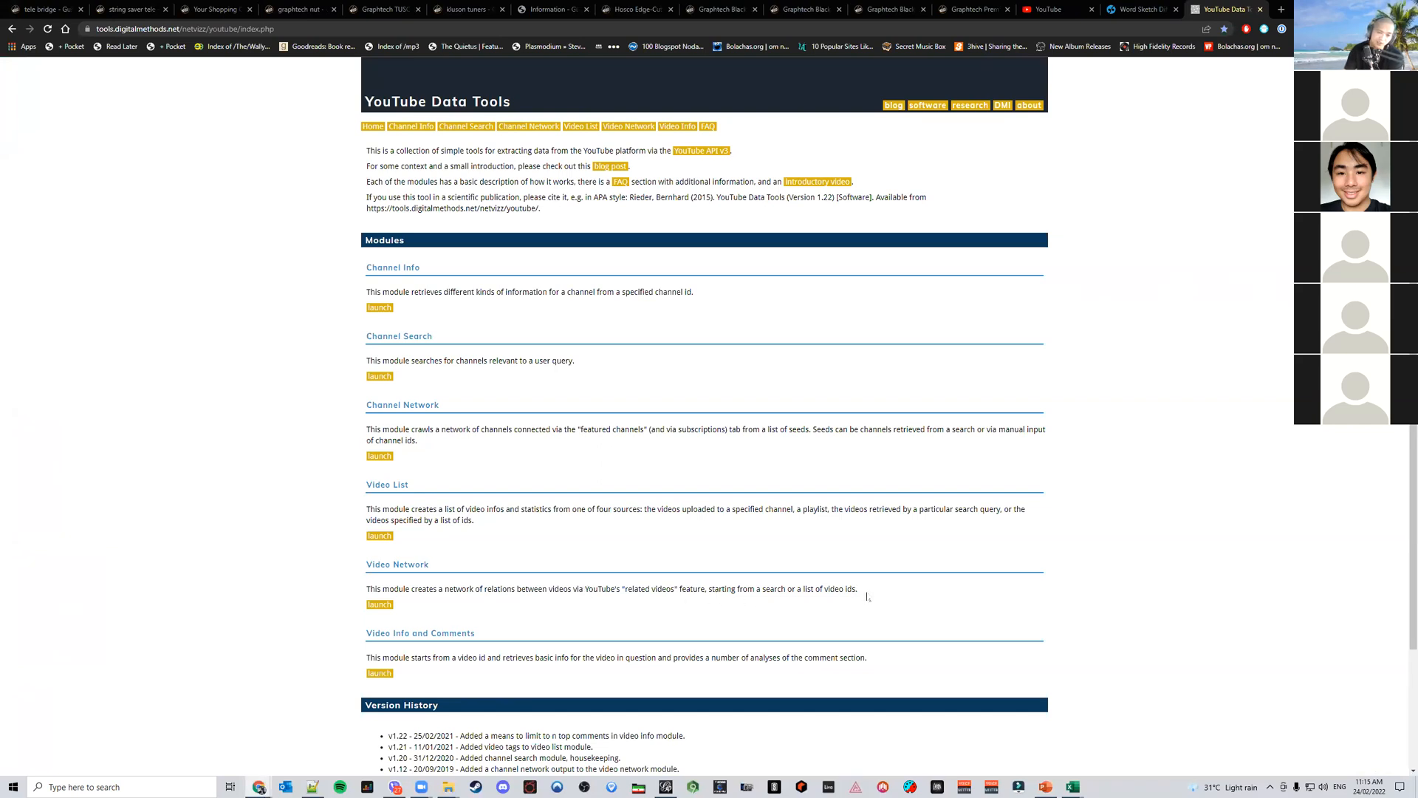
Skim the YouTube Data Tools module descriptions and return to the presentation
drag(866, 595, 597, 612)
drag(378, 604, 357, 590)
click(347, 594)
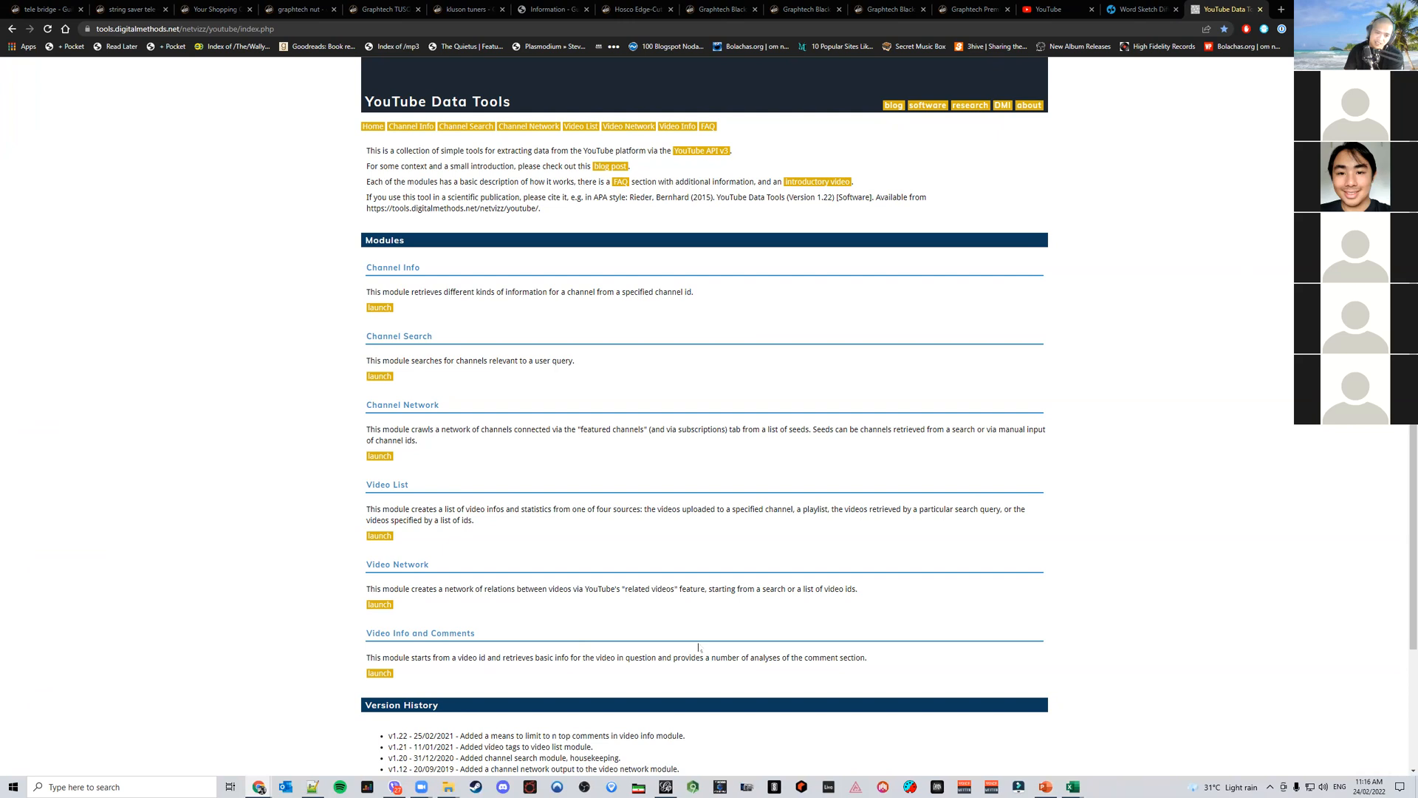
drag(872, 650, 711, 674)
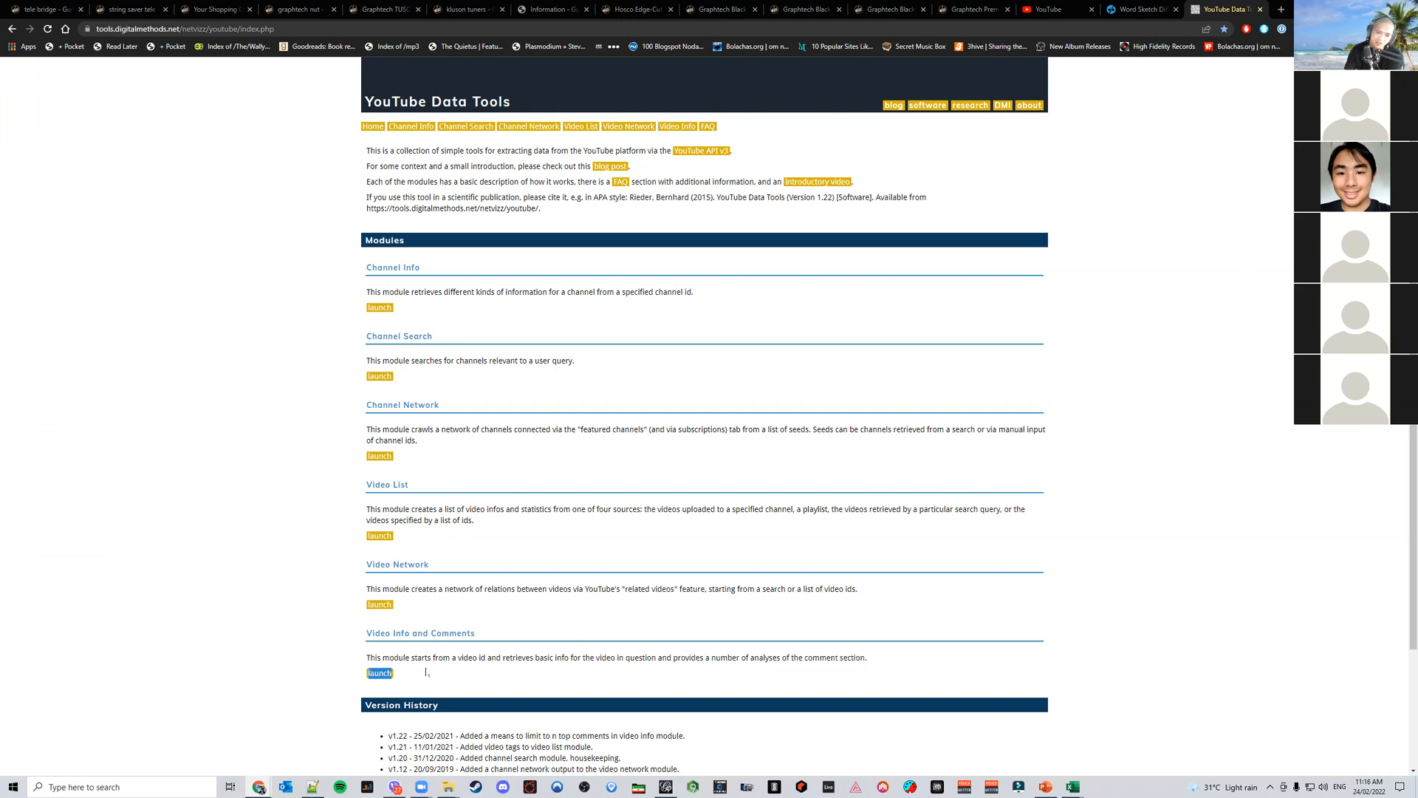
drag(426, 672, 355, 661)
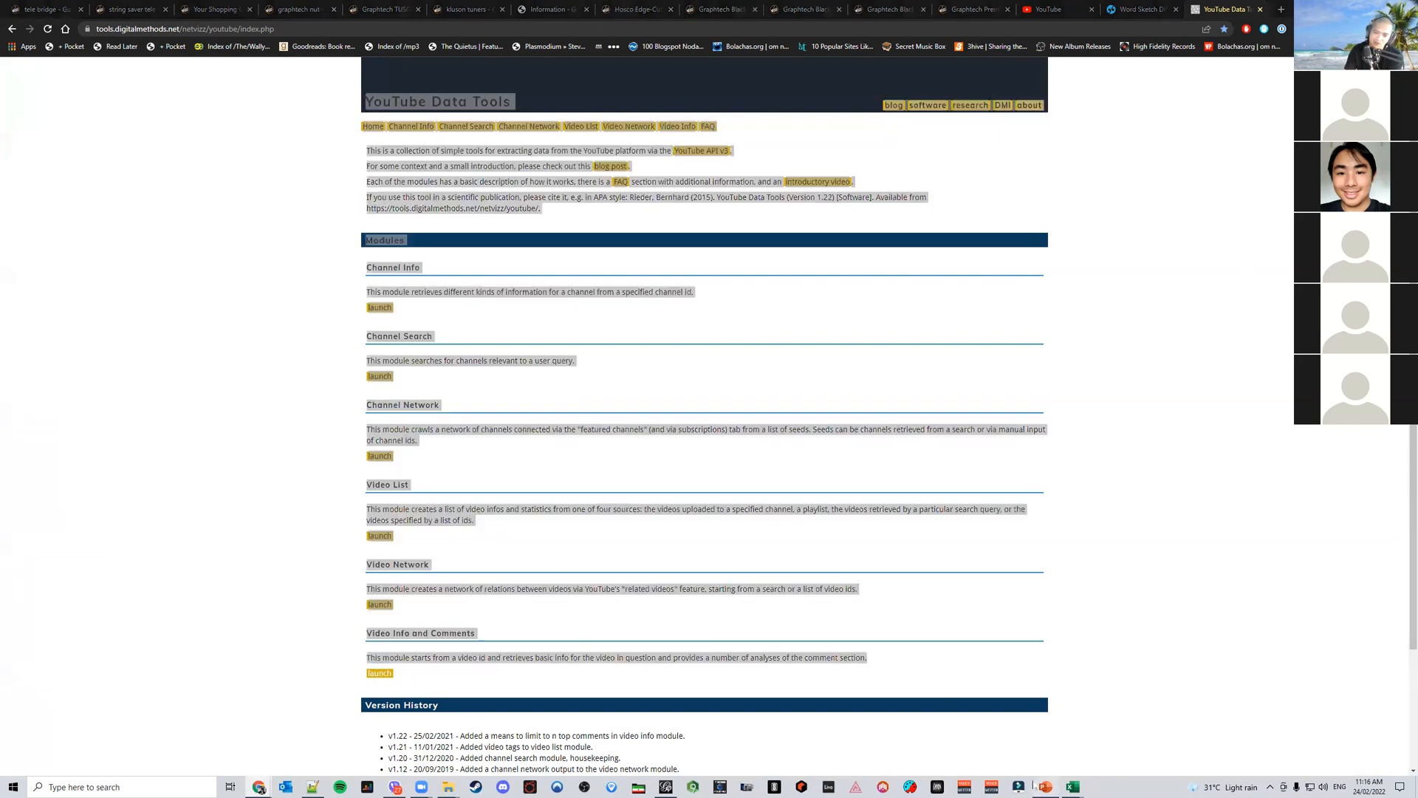
click(1045, 787)
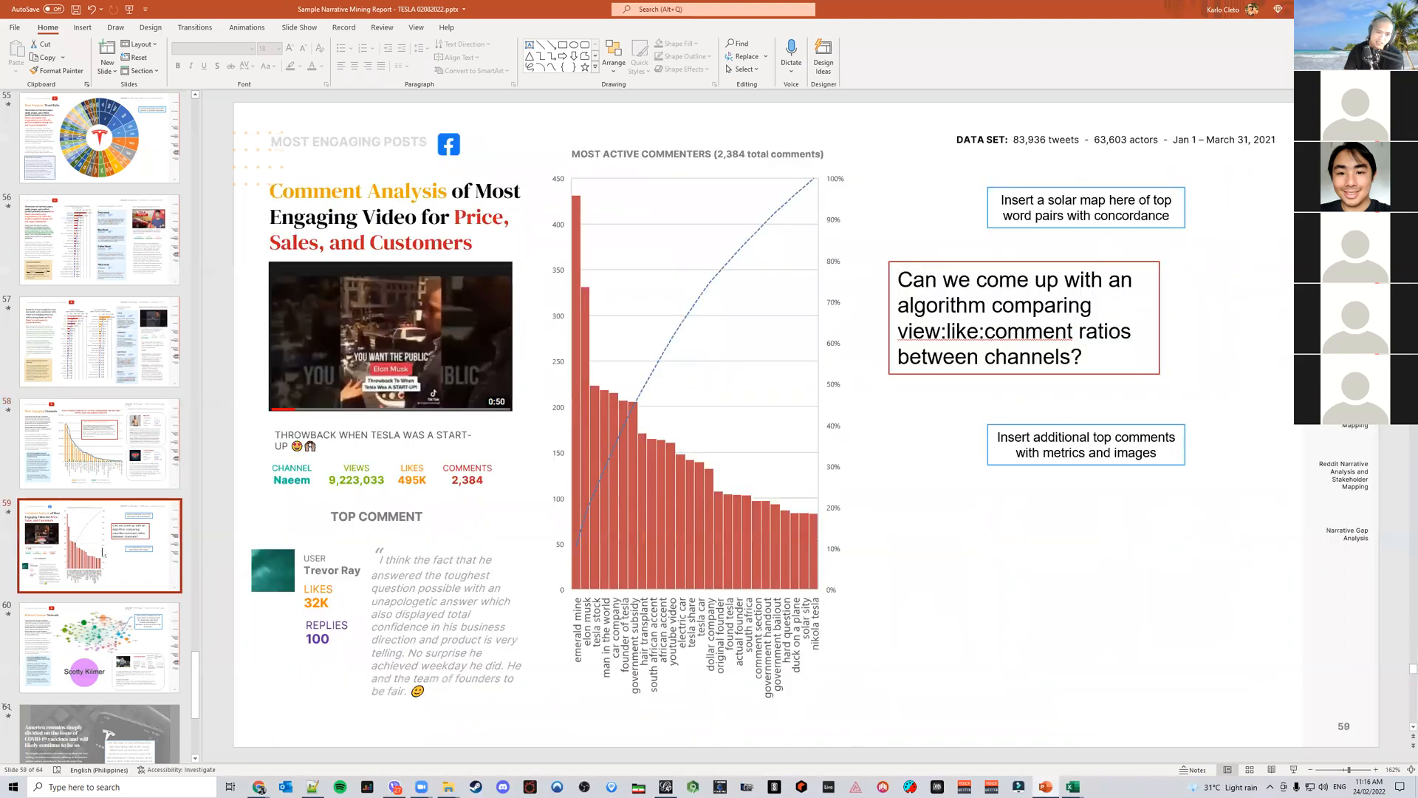
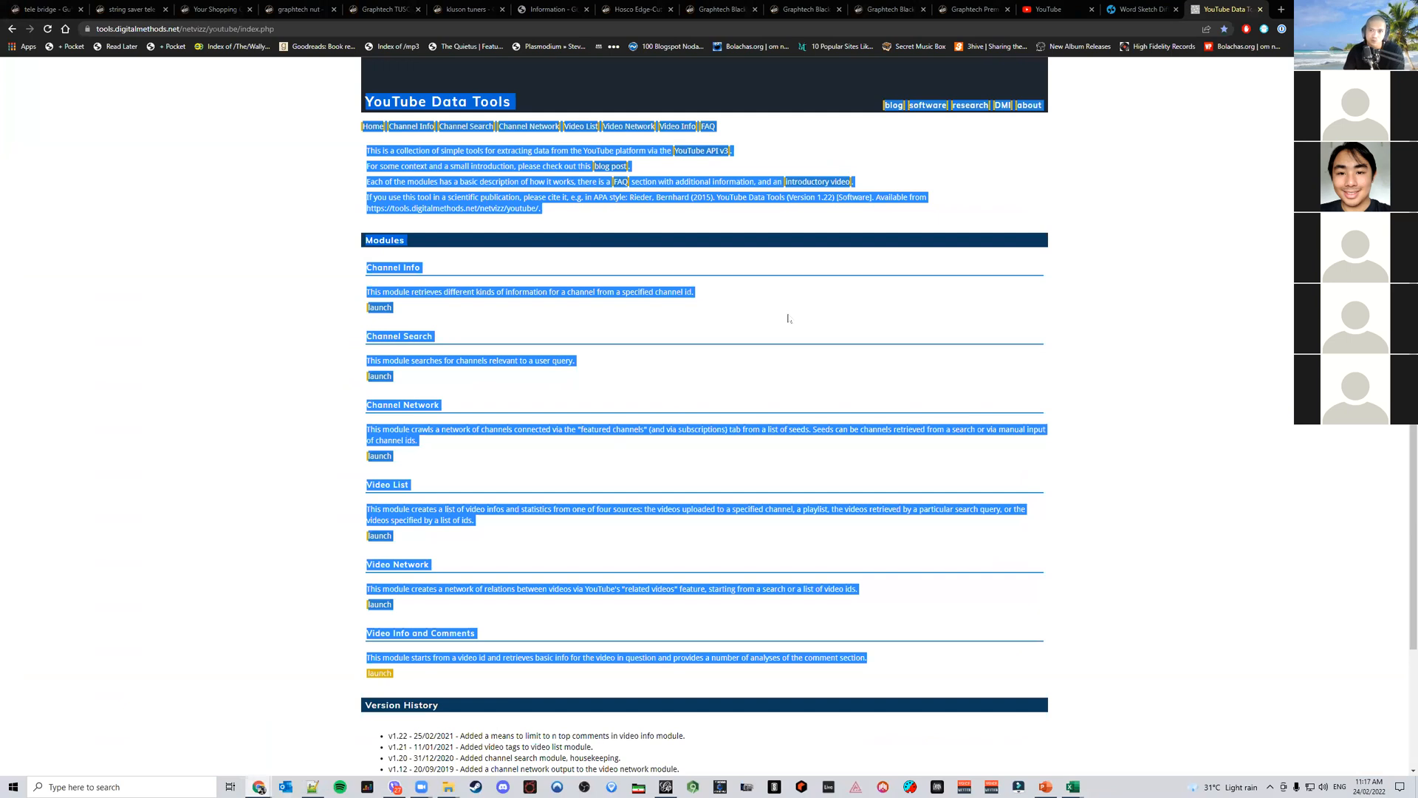
Switch to the YouTube tab and open a video from the home feed
click(1090, 382)
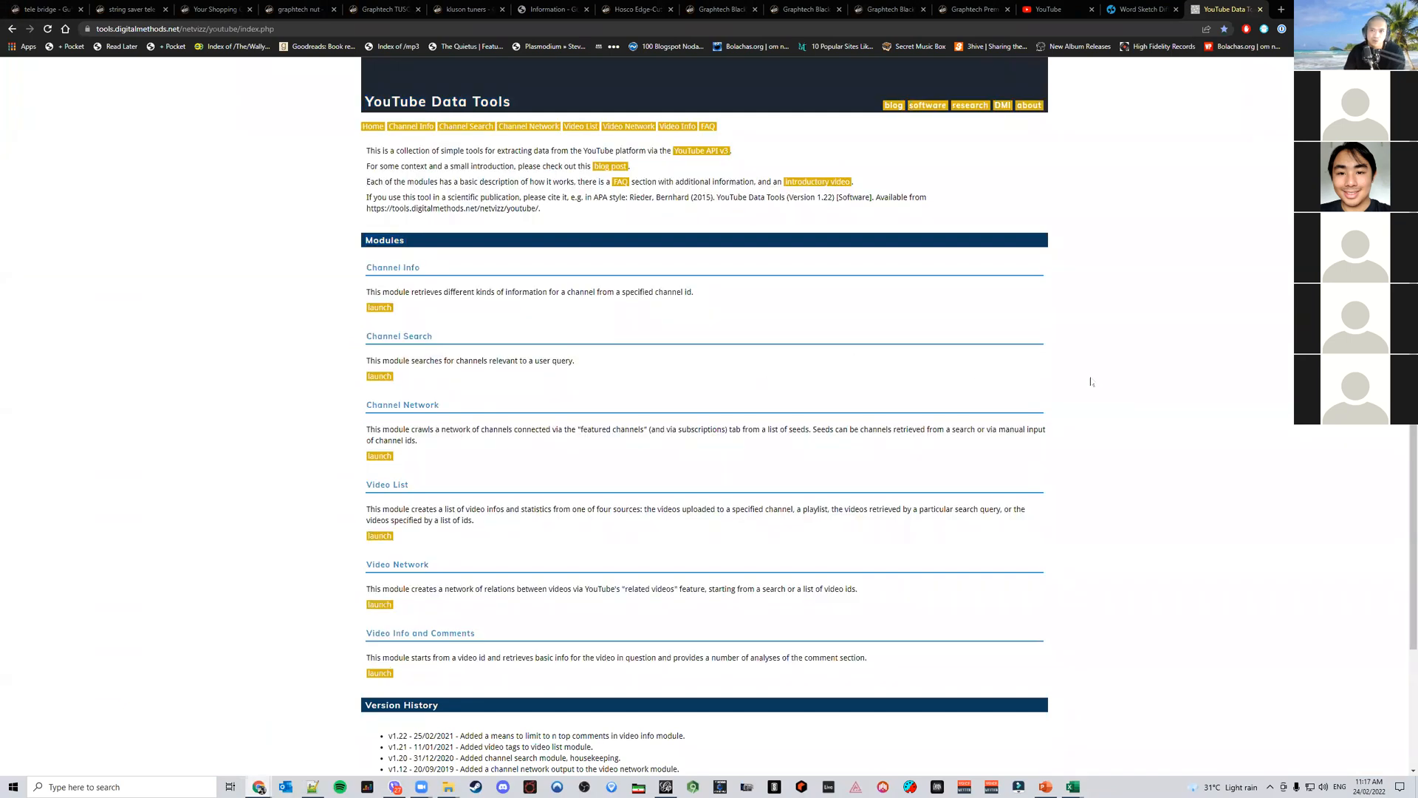
click(1052, 10)
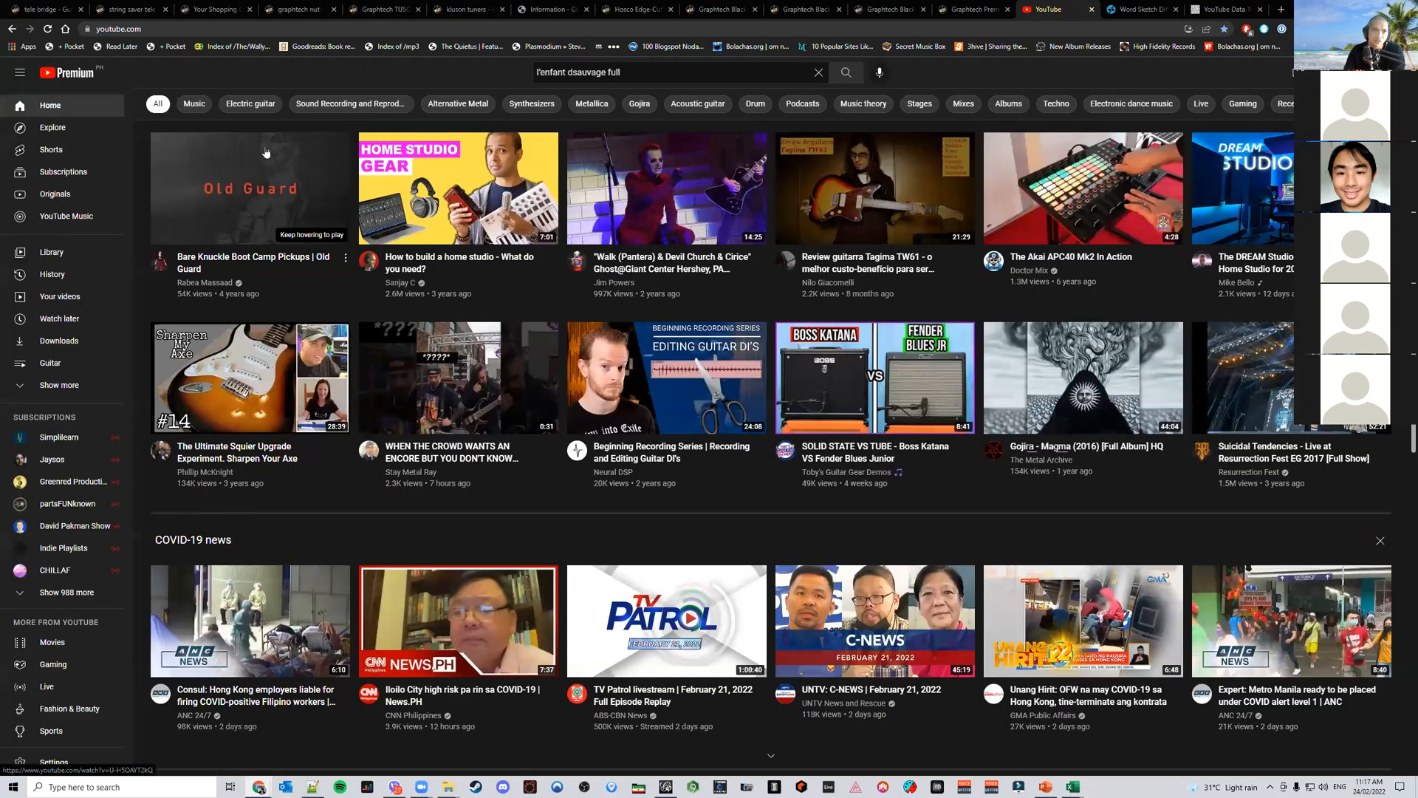
click(249, 189)
key(space)
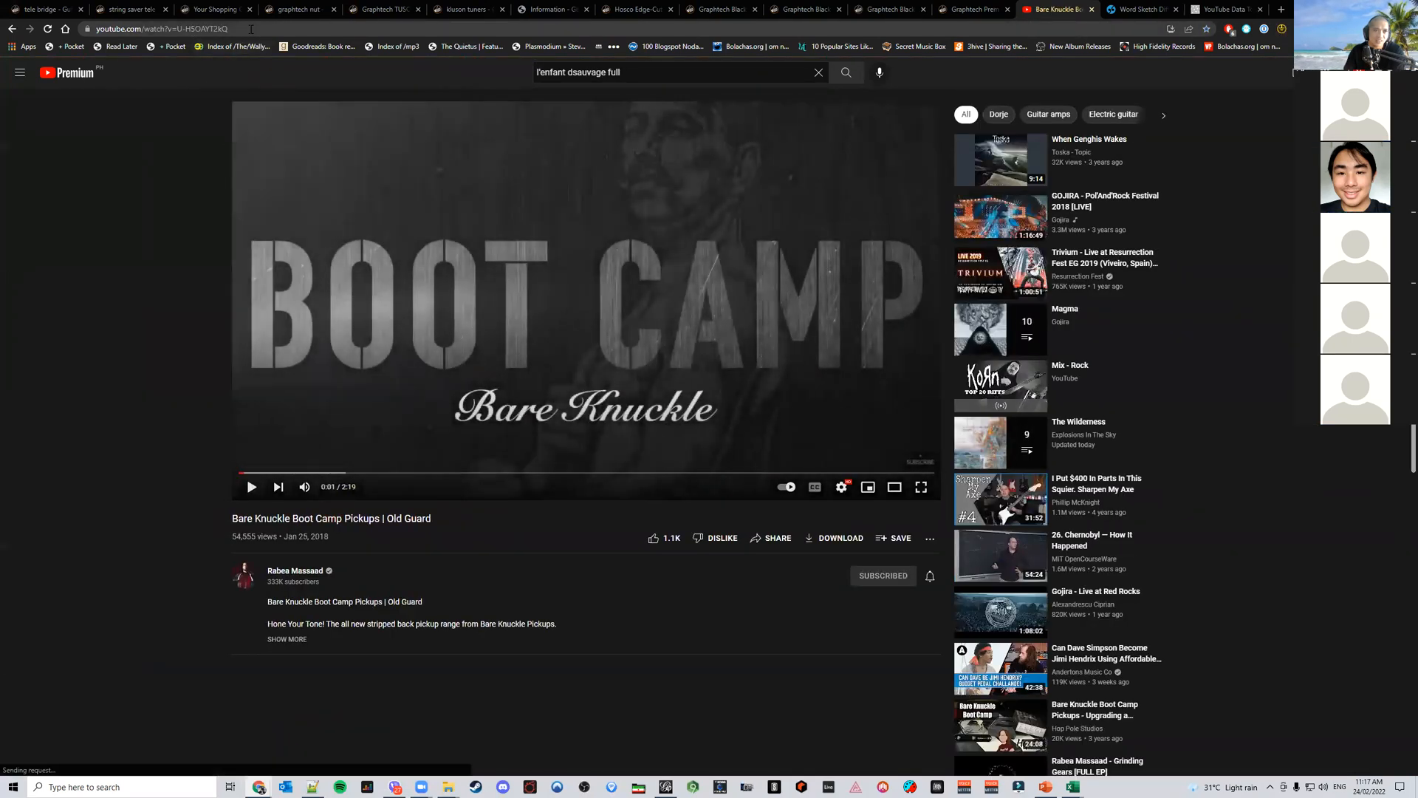
Try to replace the video ID in the current video's address with the copied ID and reload
click(257, 30)
key(End)
key(ctrl+shift+Left)
key(ctrl+shift+Left)
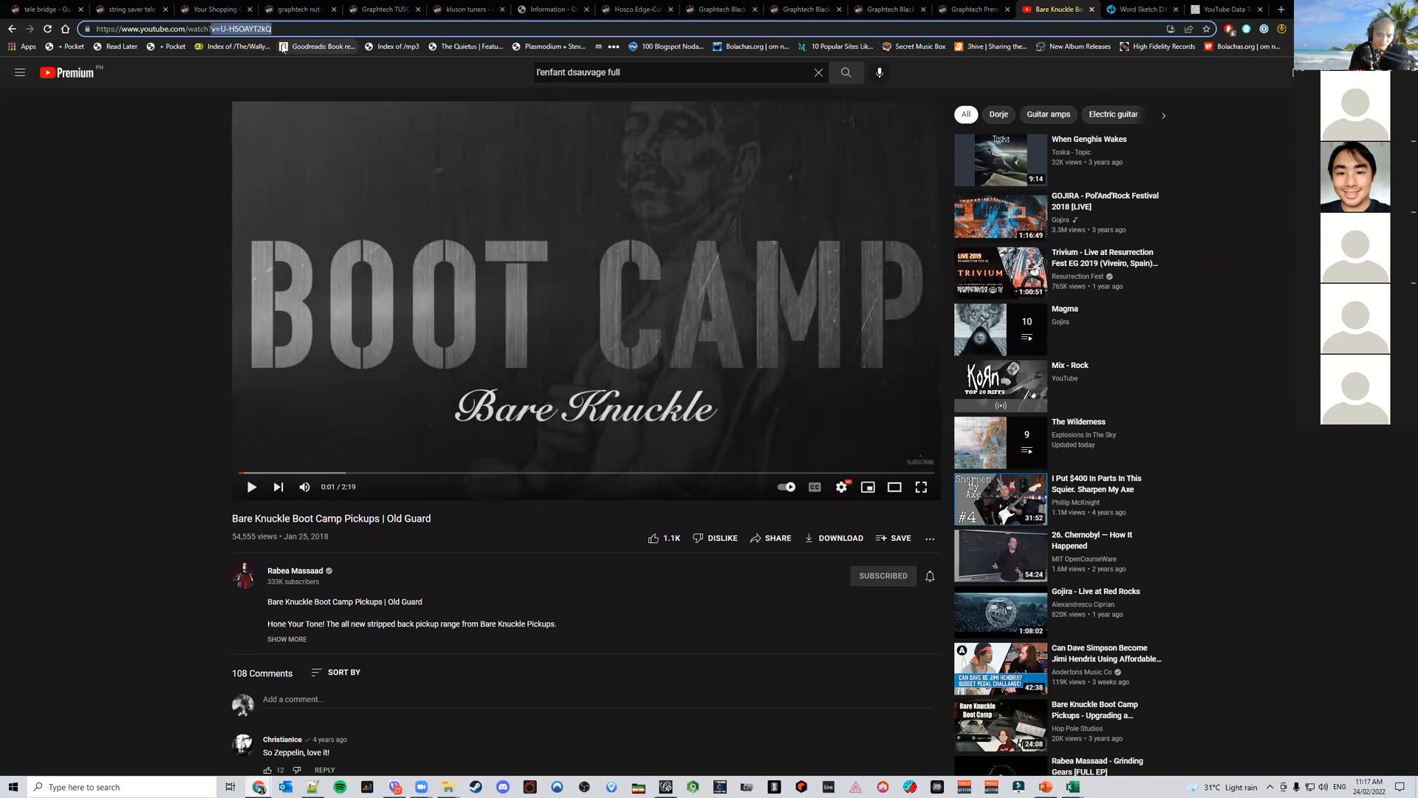
text(z34_sXBbr3Q)
key(ctrl+z)
key(Right)
key(ctrl+shift+Left)
key(ctrl+shift+Left)
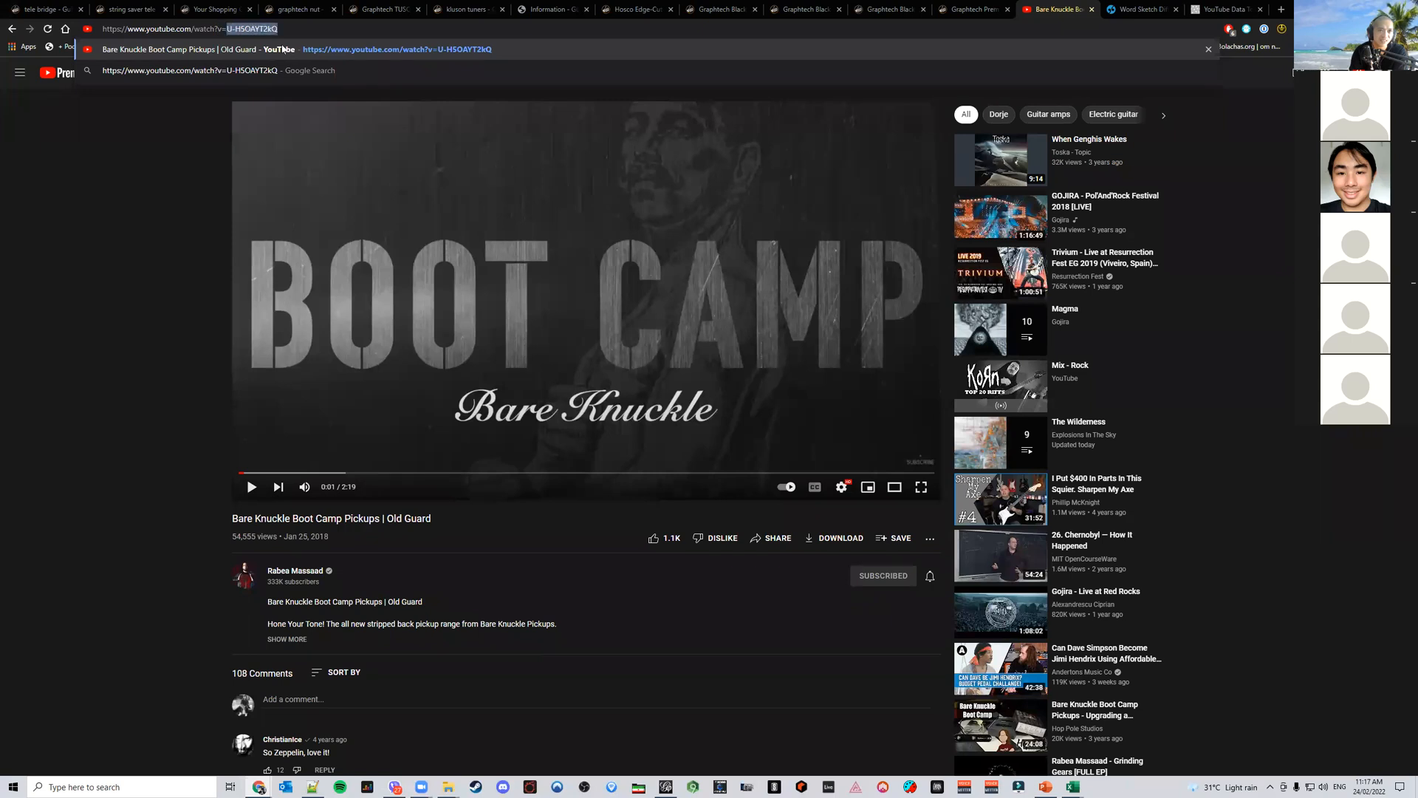
key(Return)
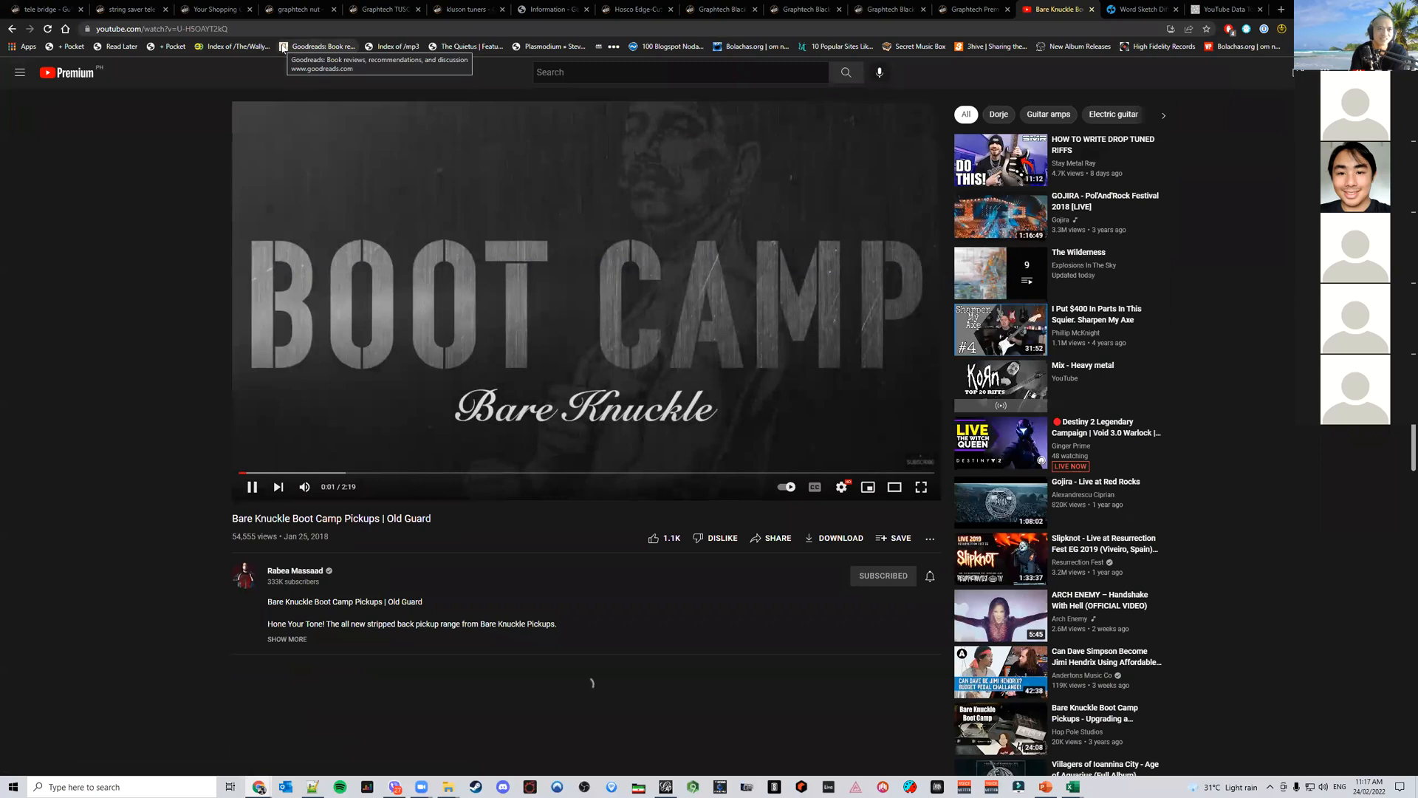
click(282, 27)
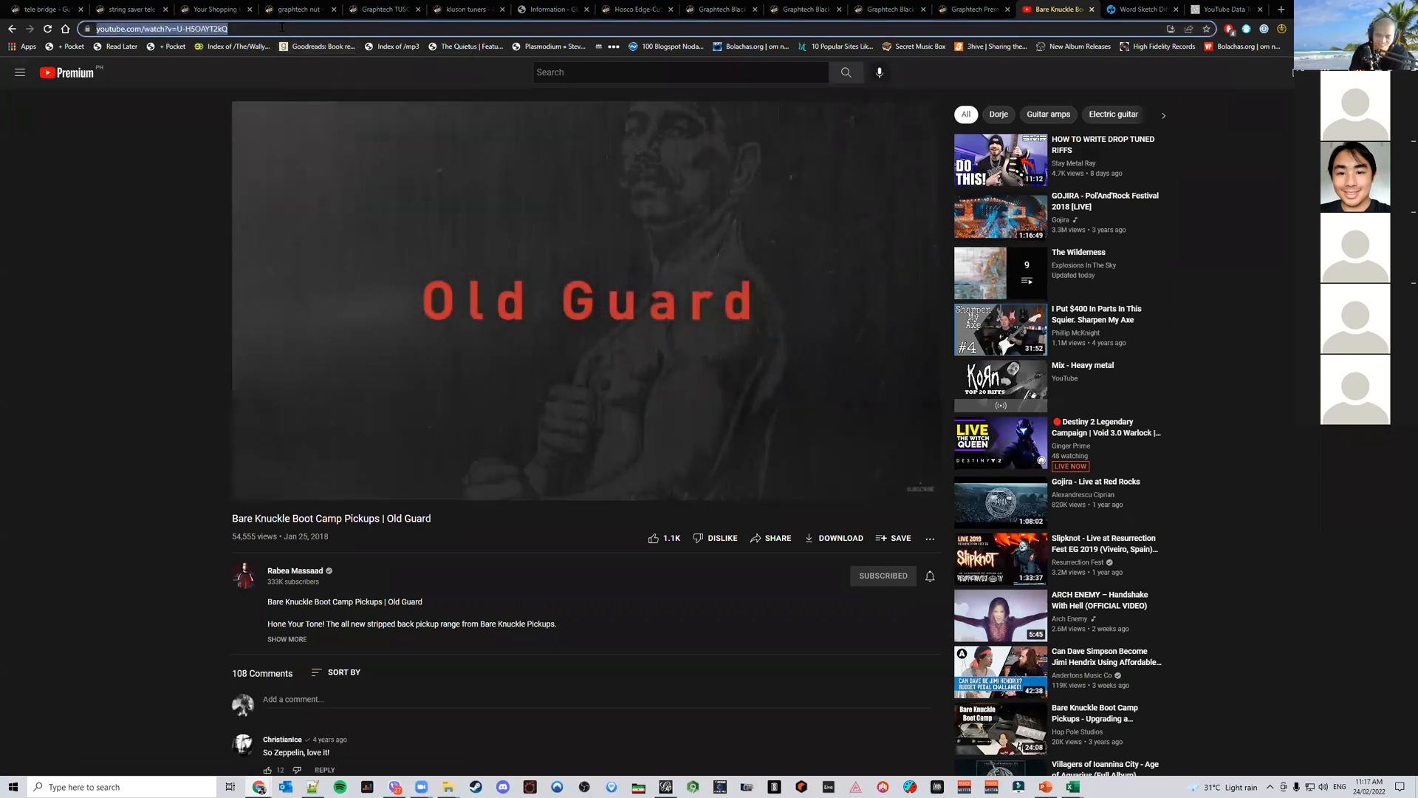
key(Return)
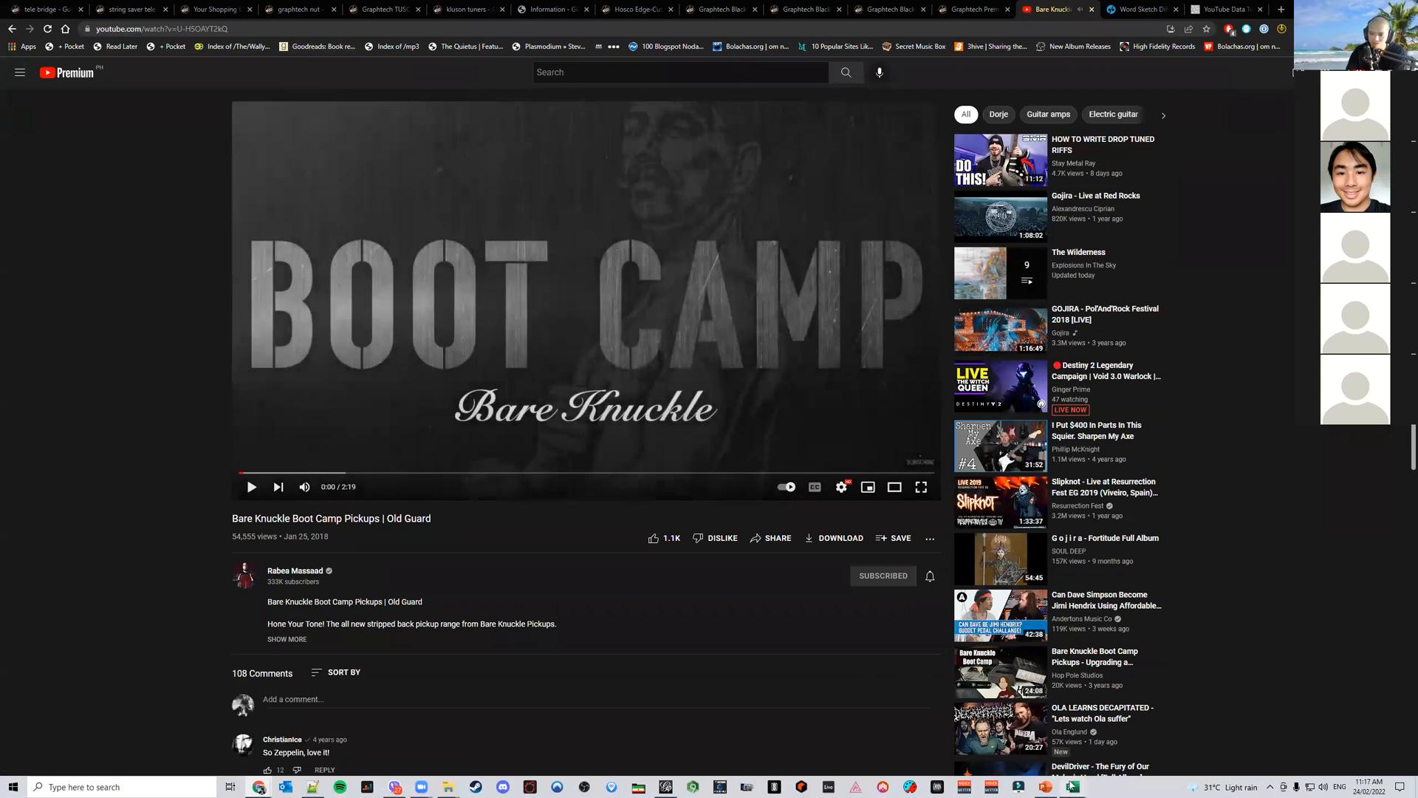
mouse_move(1070, 785)
click(1304, 735)
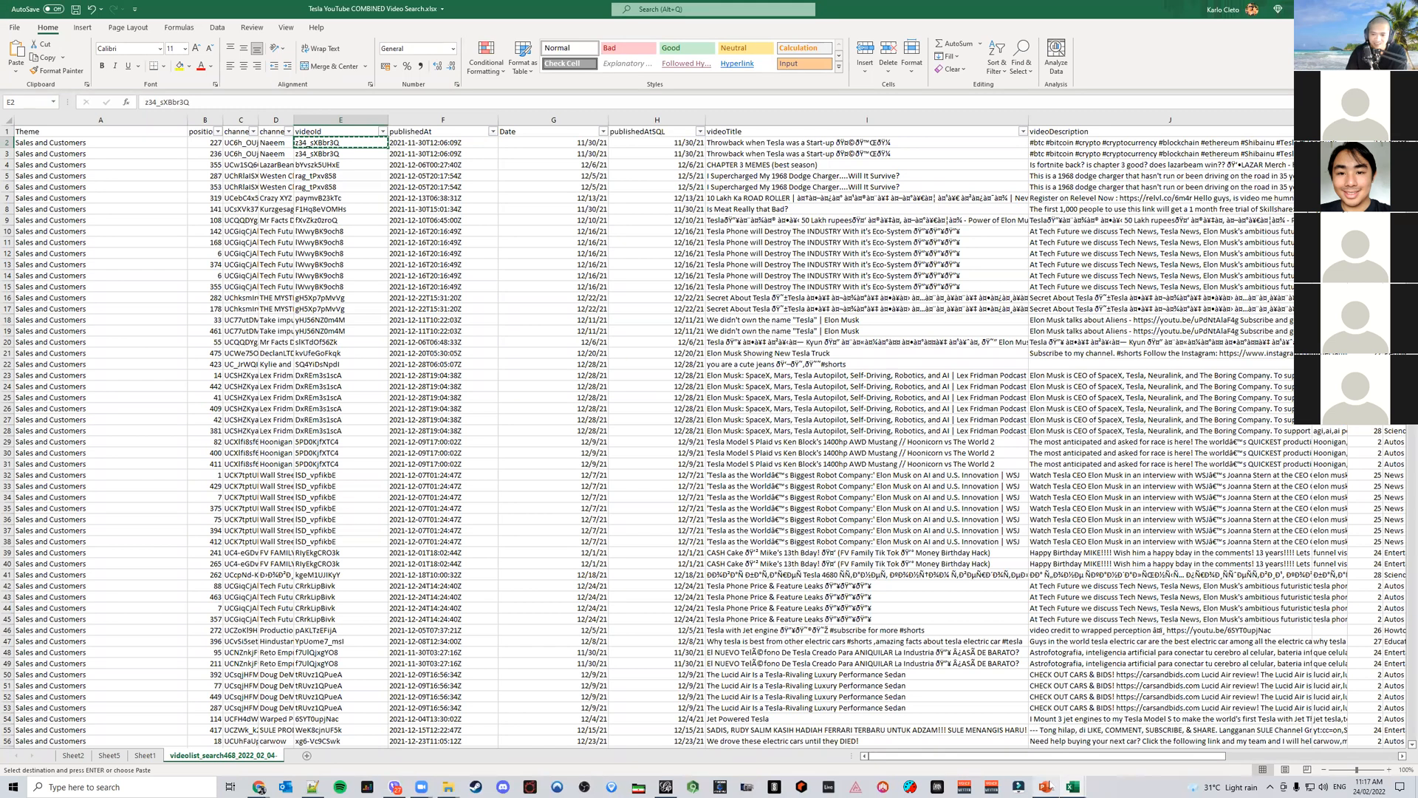
mouse_move(258, 786)
click(355, 742)
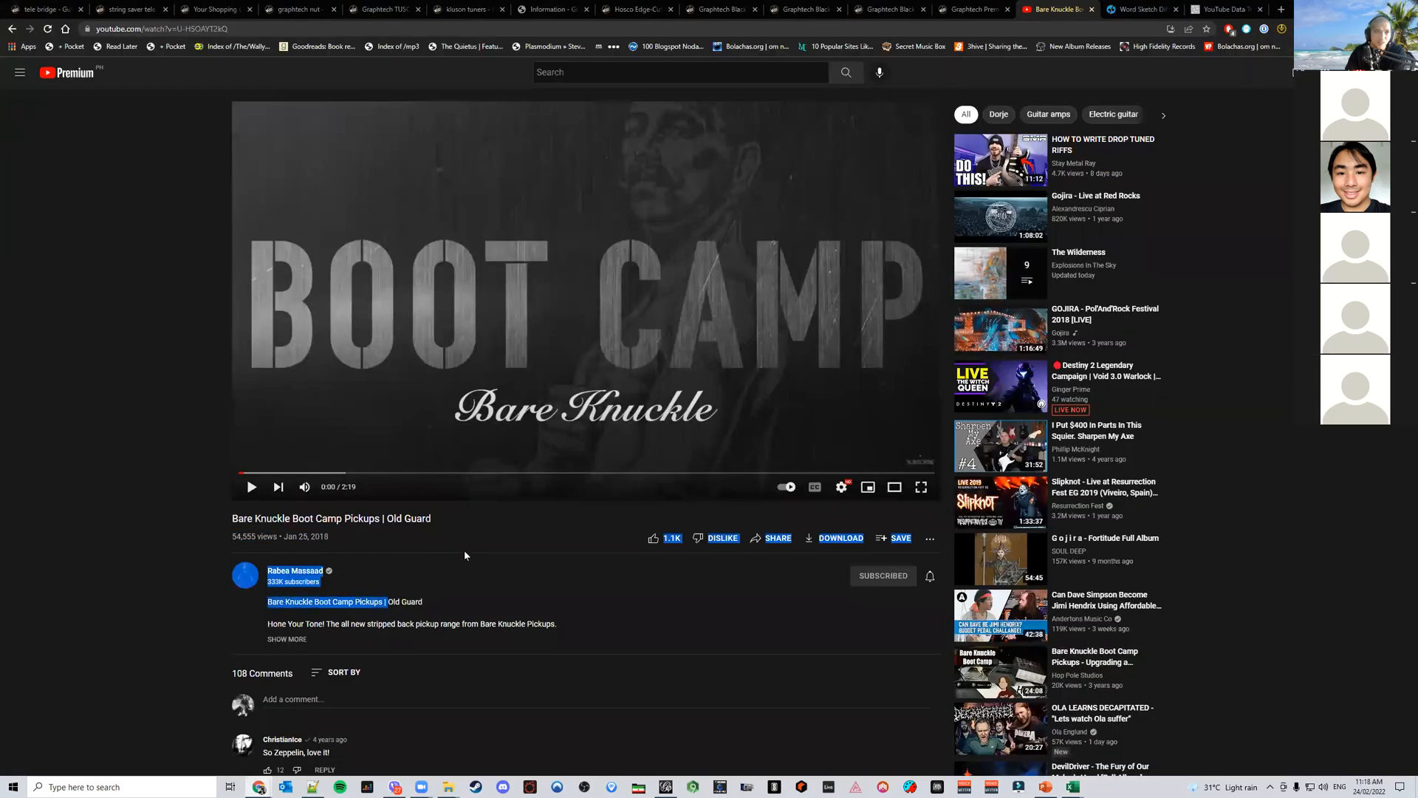
Replace the address's video ID with the copied z34_sXBbr3Q and open that video
click(252, 30)
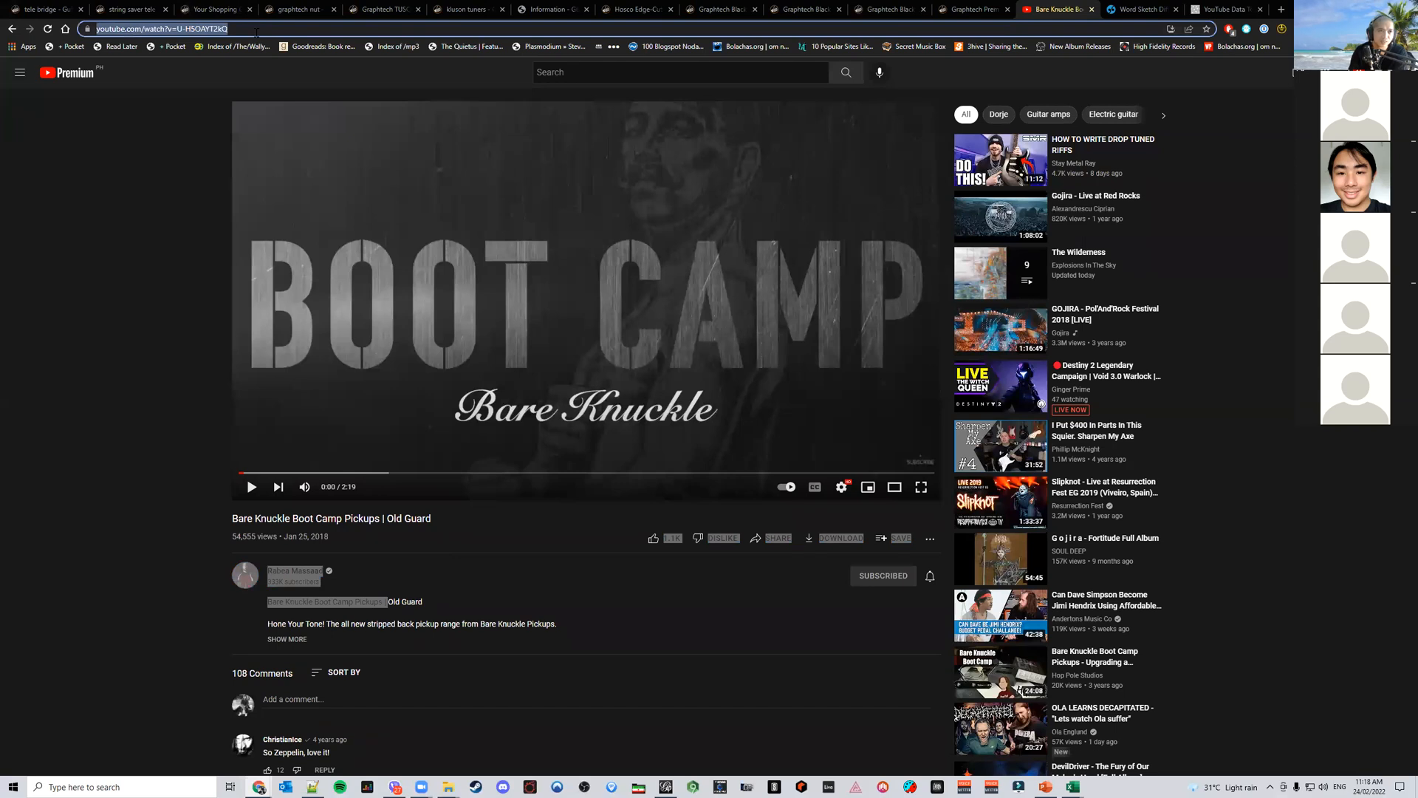
click(257, 29)
double_click(257, 29)
text(z34_sXBbr3Q)
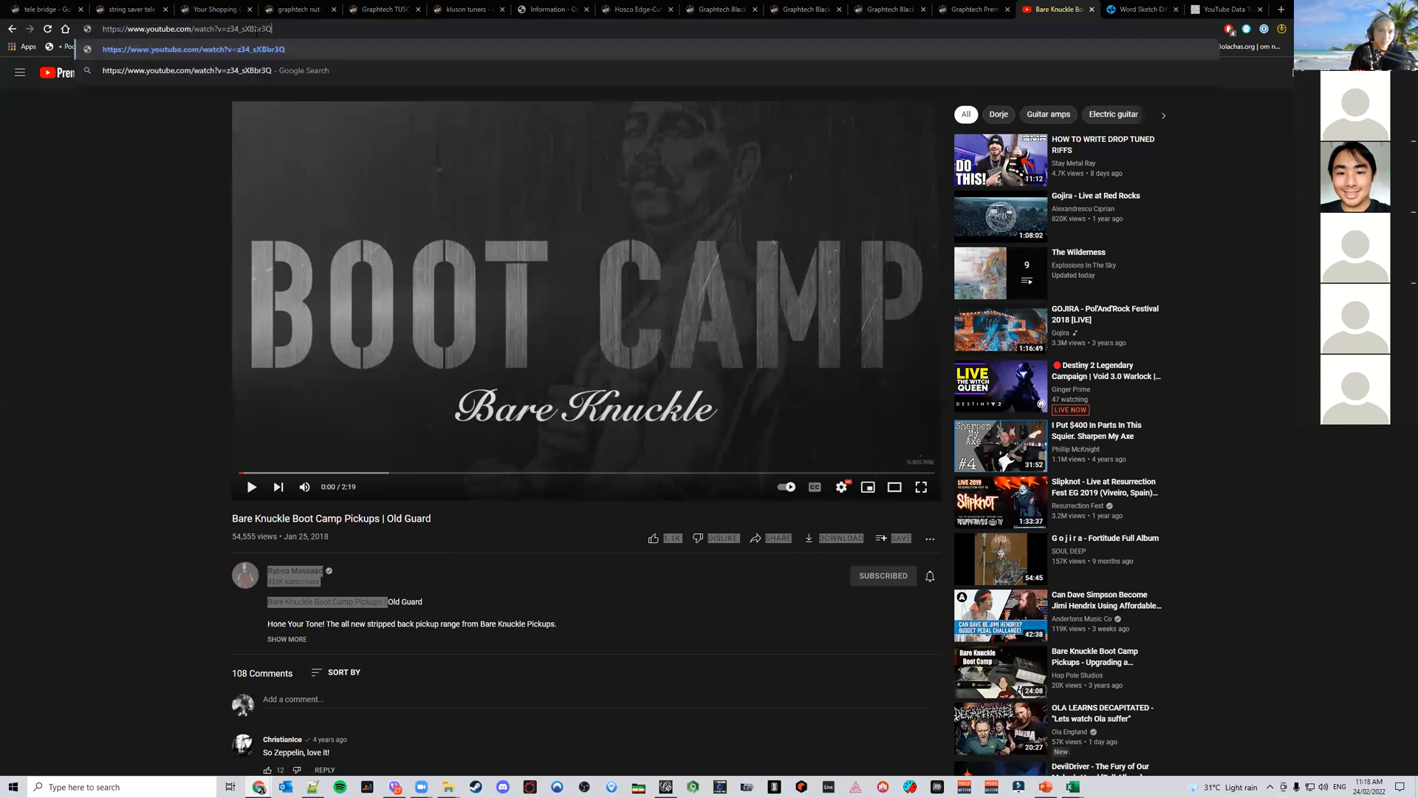
key(Return)
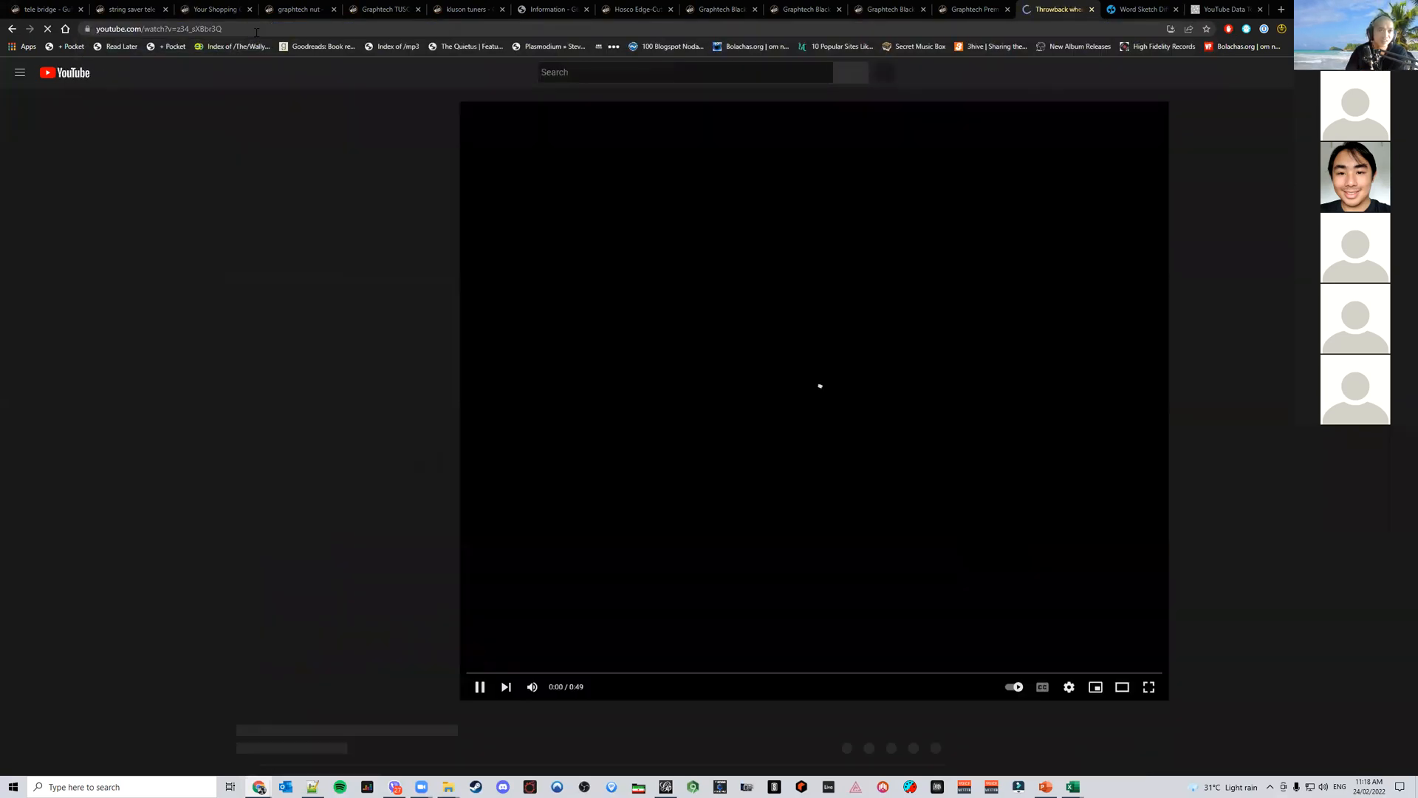
Review the Tesla start-up throwback video and its comments section
click(556, 524)
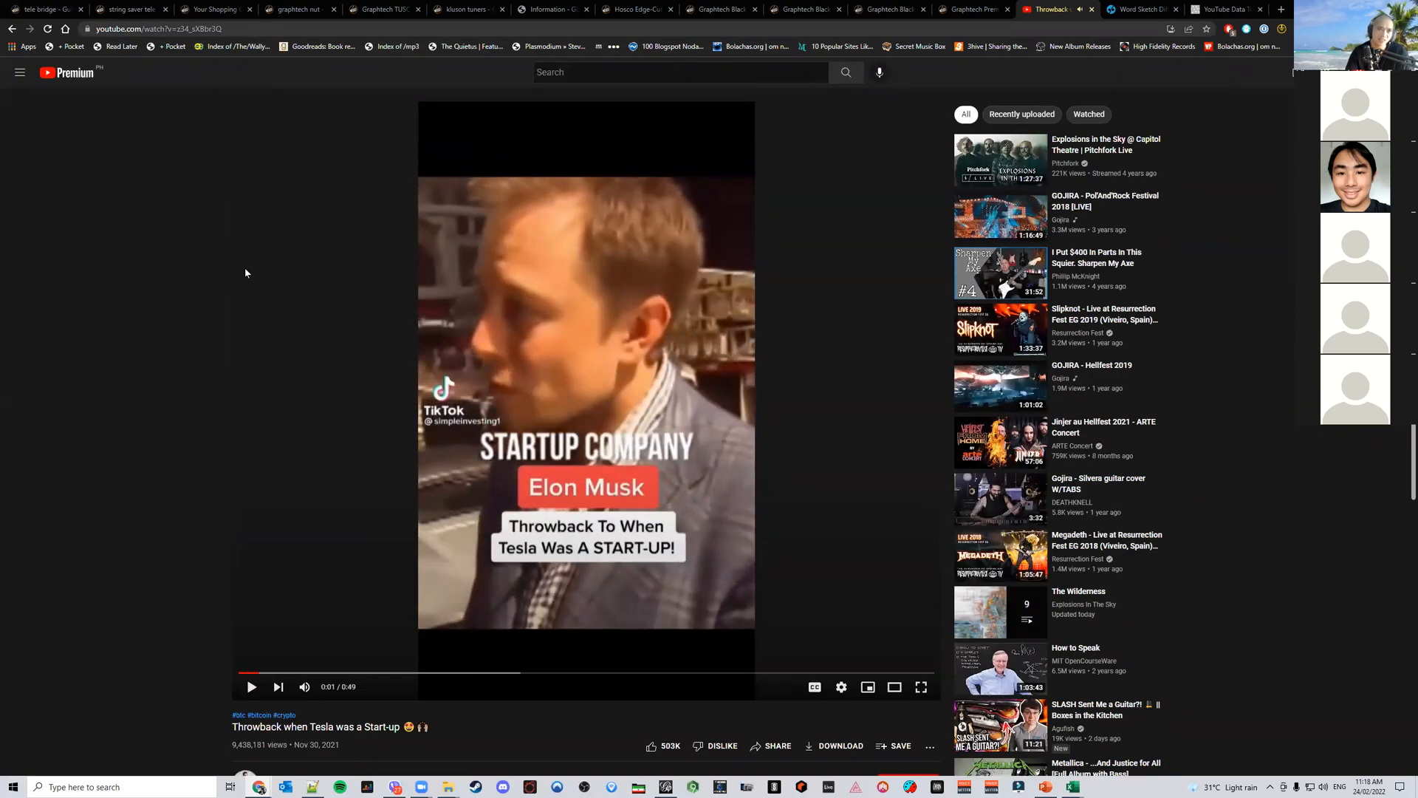
scroll(236, 334, down, 5)
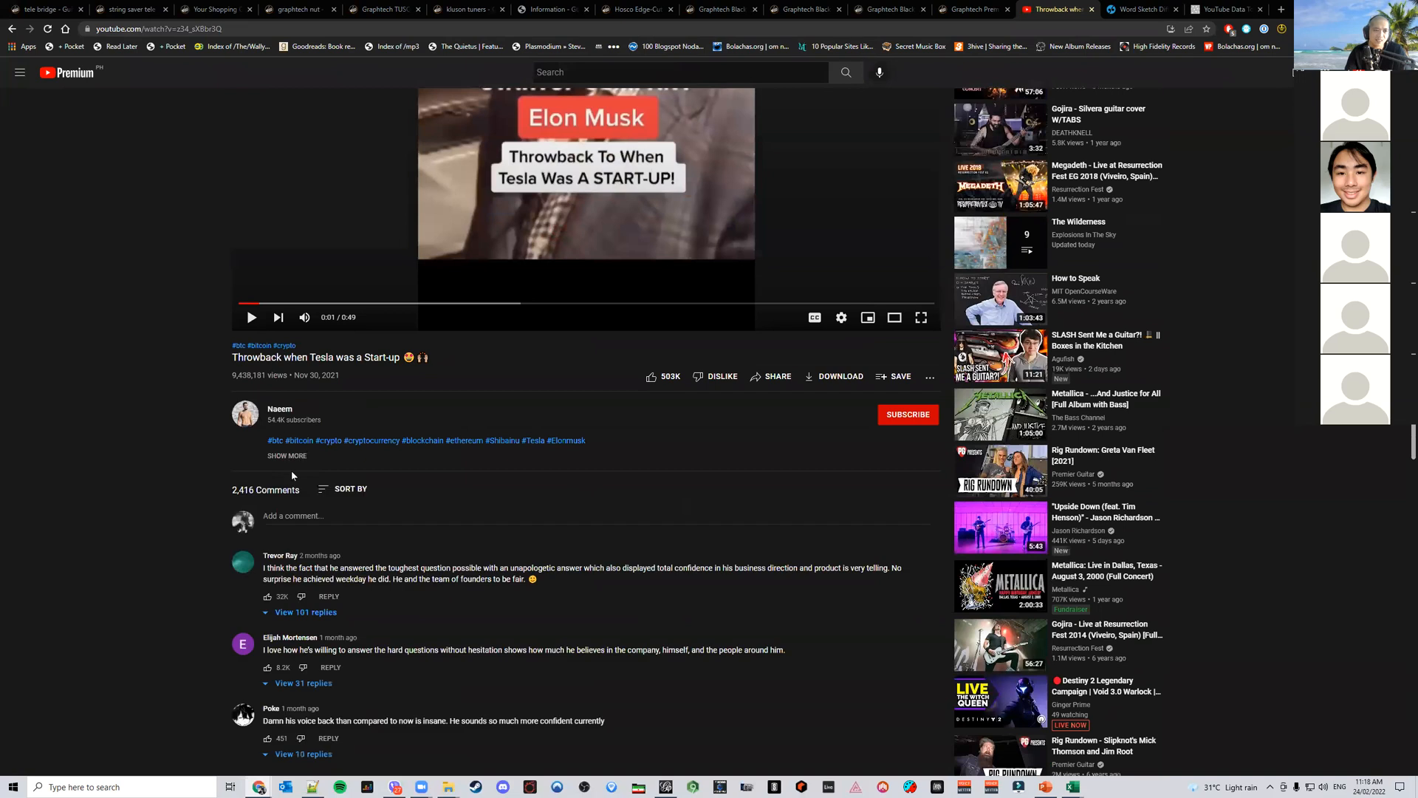
click(266, 31)
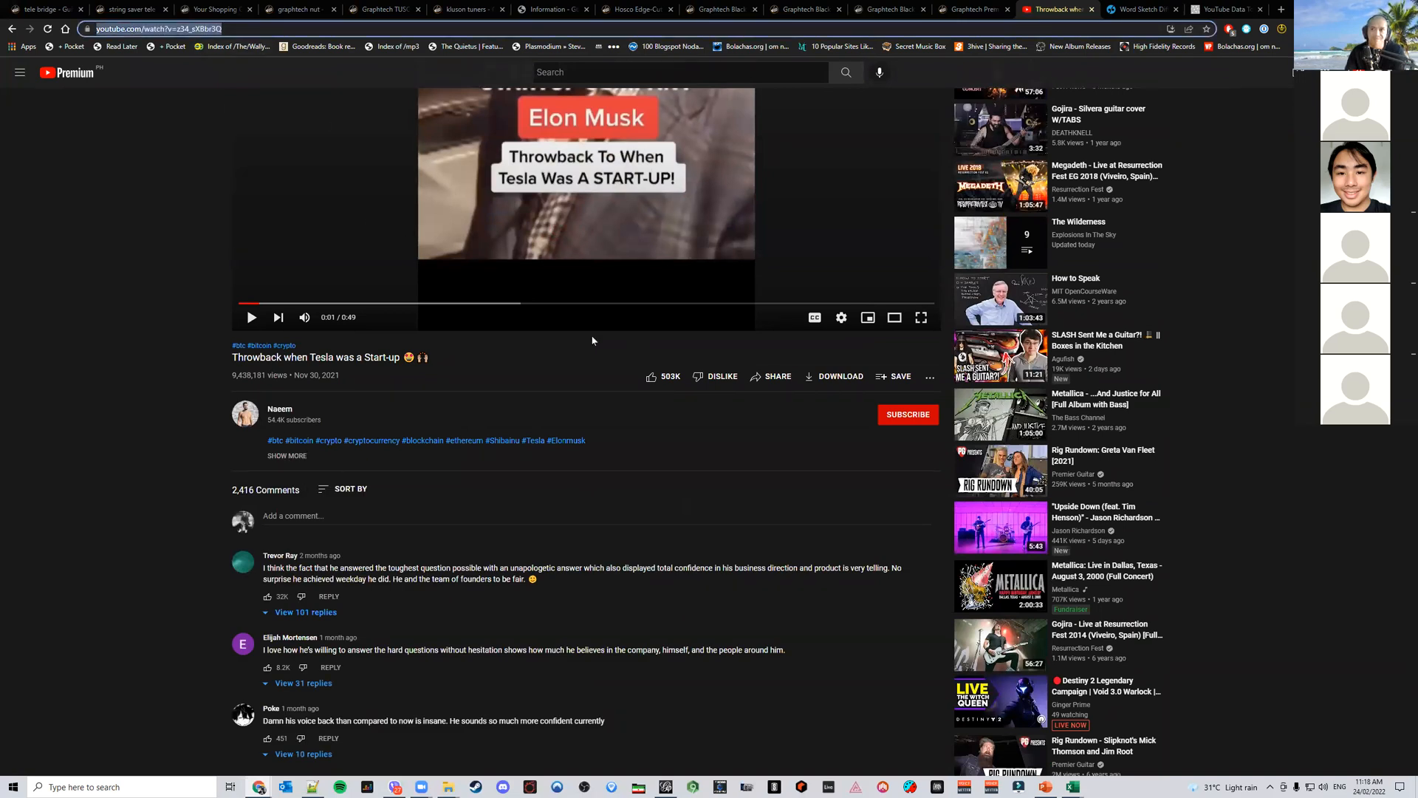
Launch the Video Info and Comments module in YouTube Data Tools
click(1223, 9)
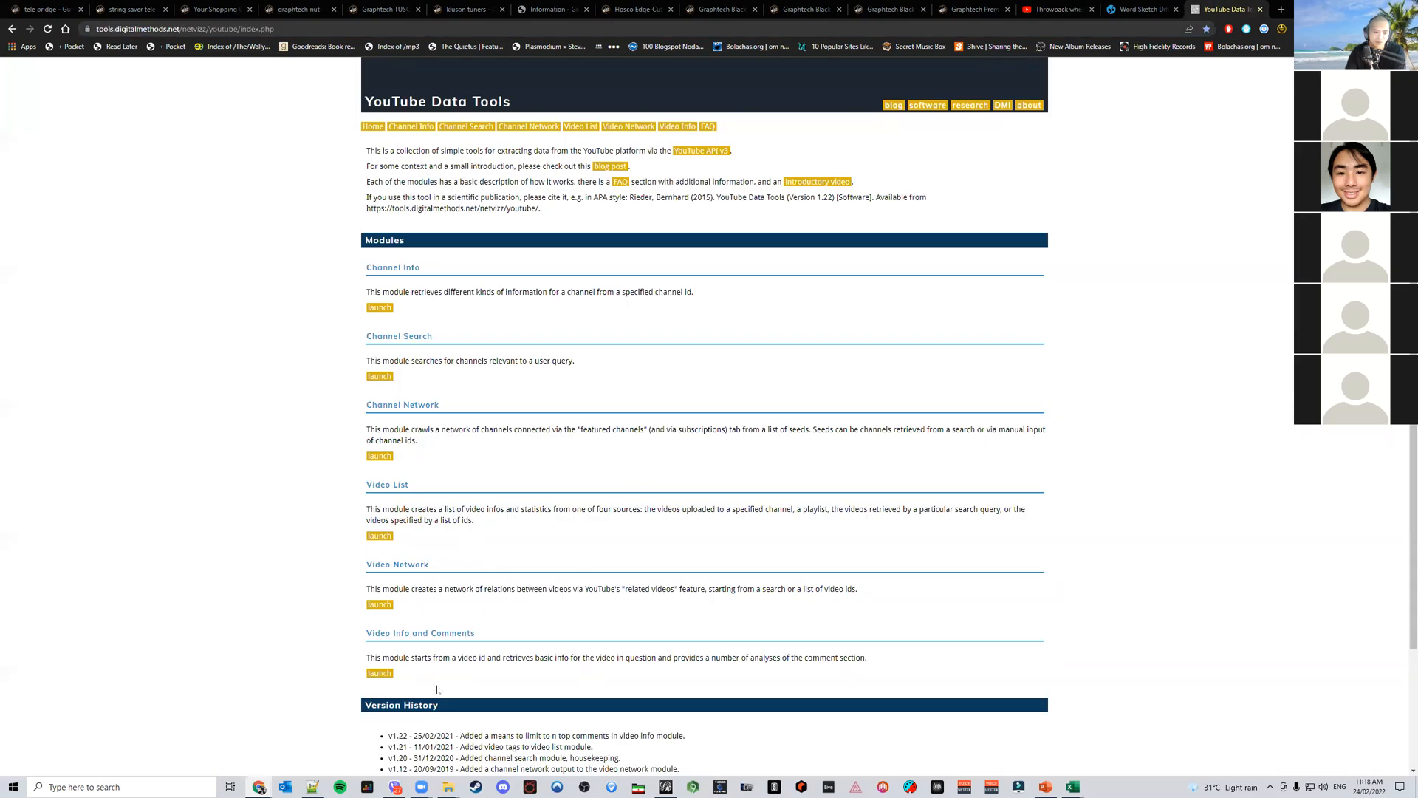
click(383, 678)
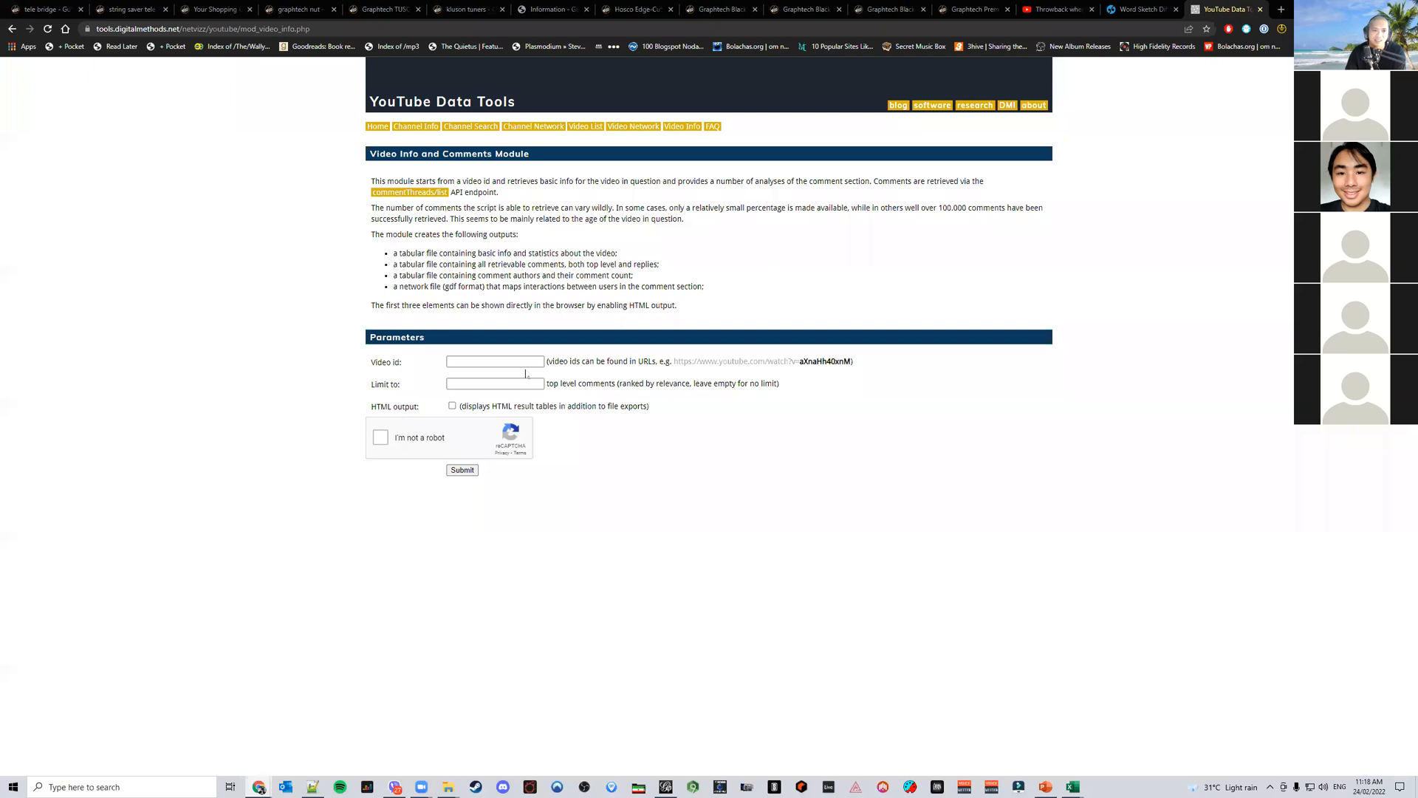
Copy the video ID from cell E2 of the spreadsheet and paste it into the module's Video id field
click(1073, 787)
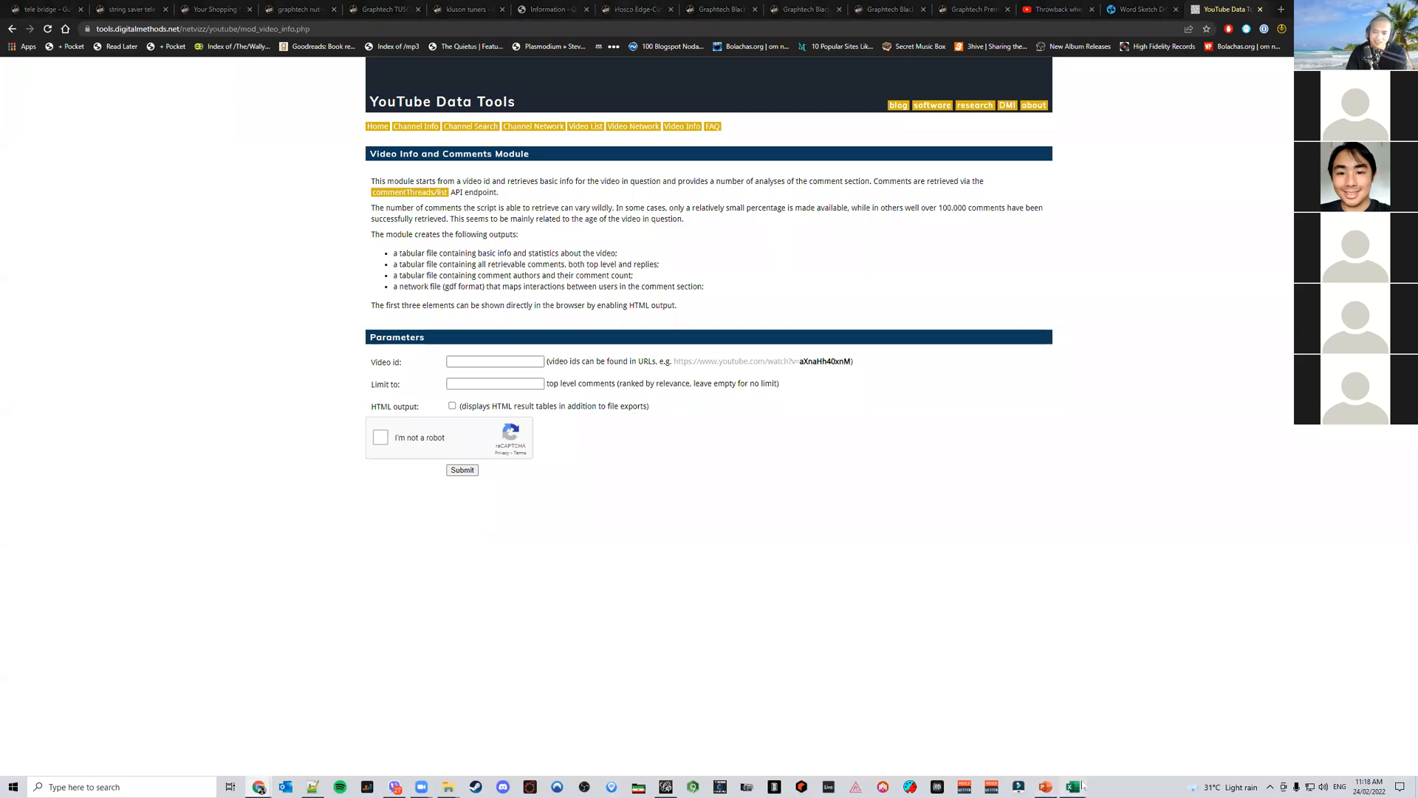
click(1305, 736)
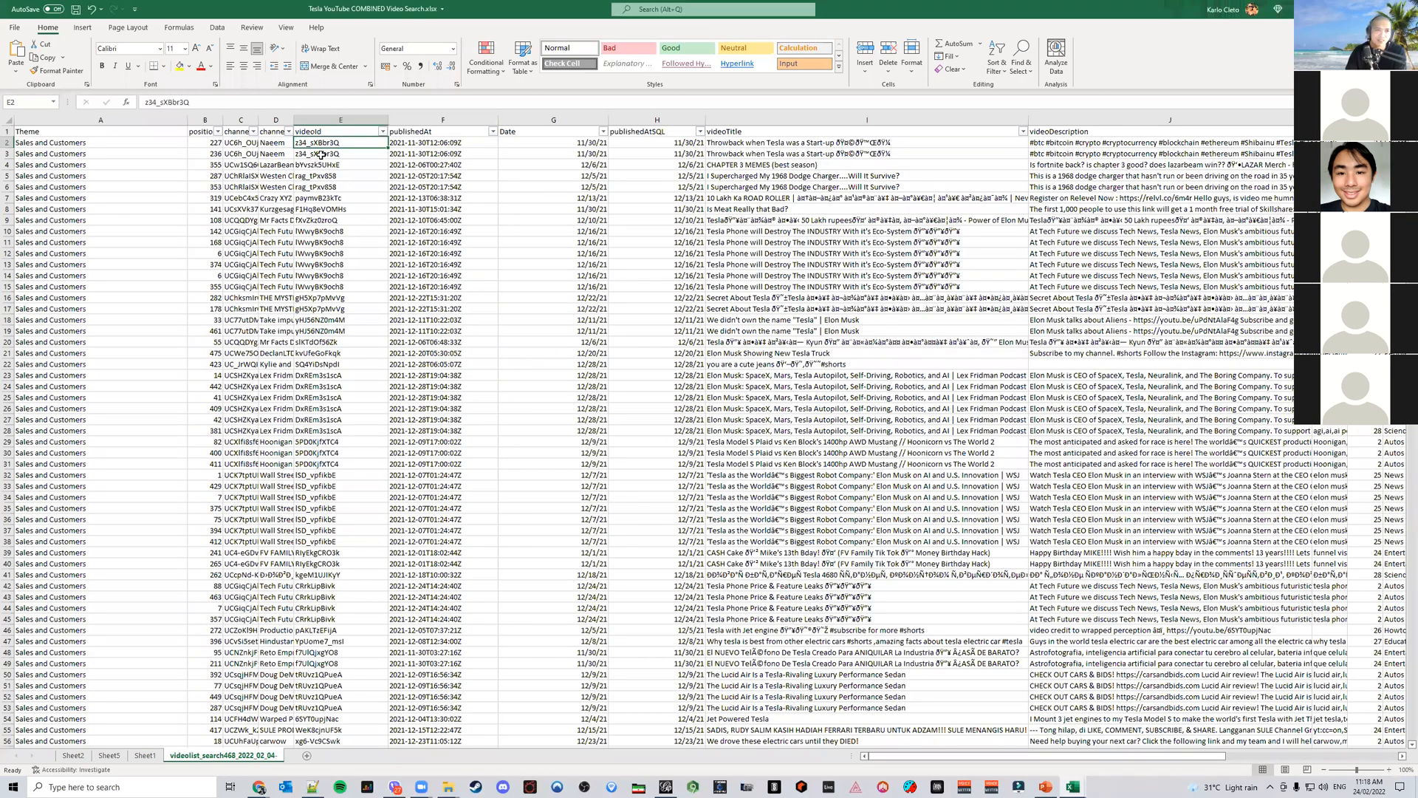
key(ctrl+c)
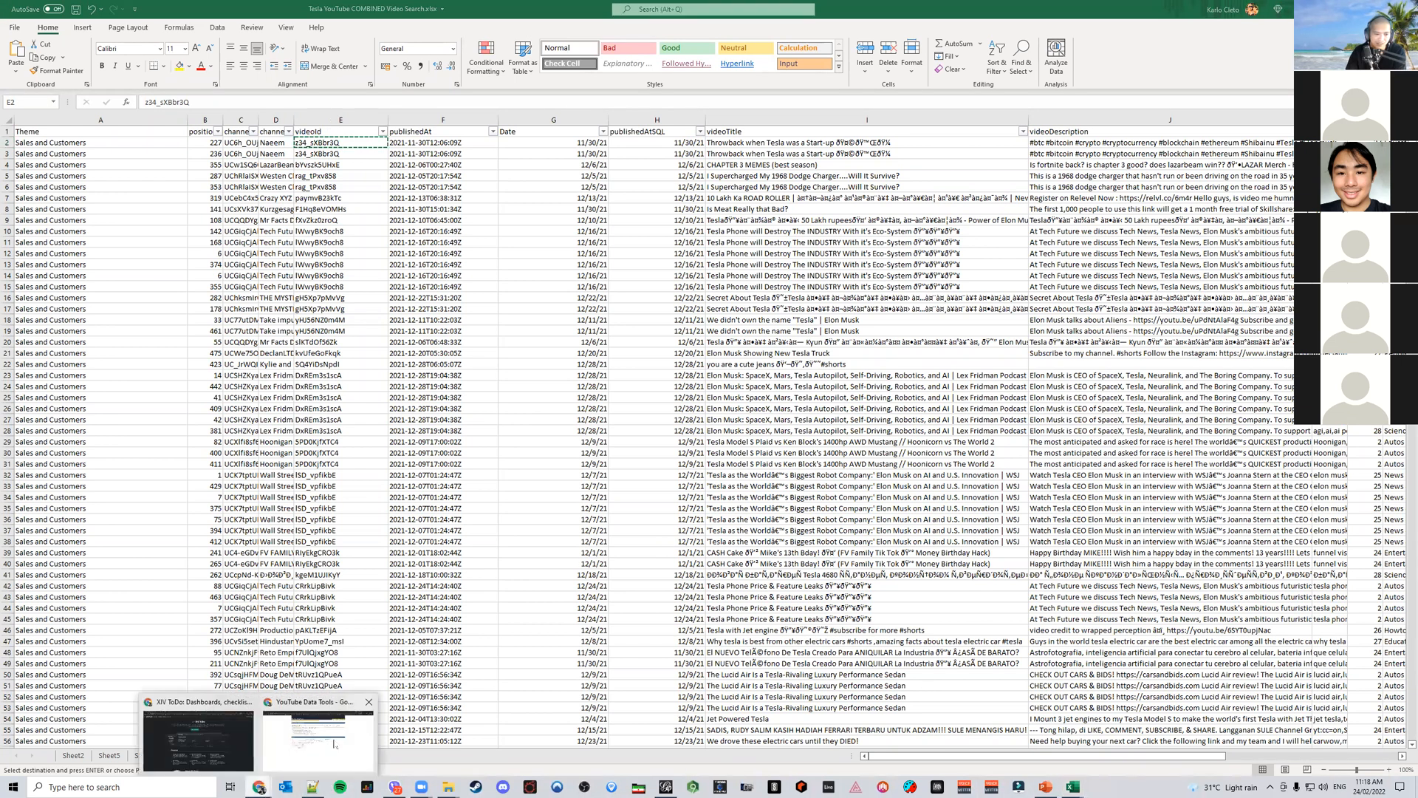
click(355, 731)
click(496, 362)
key(ctrl+v)
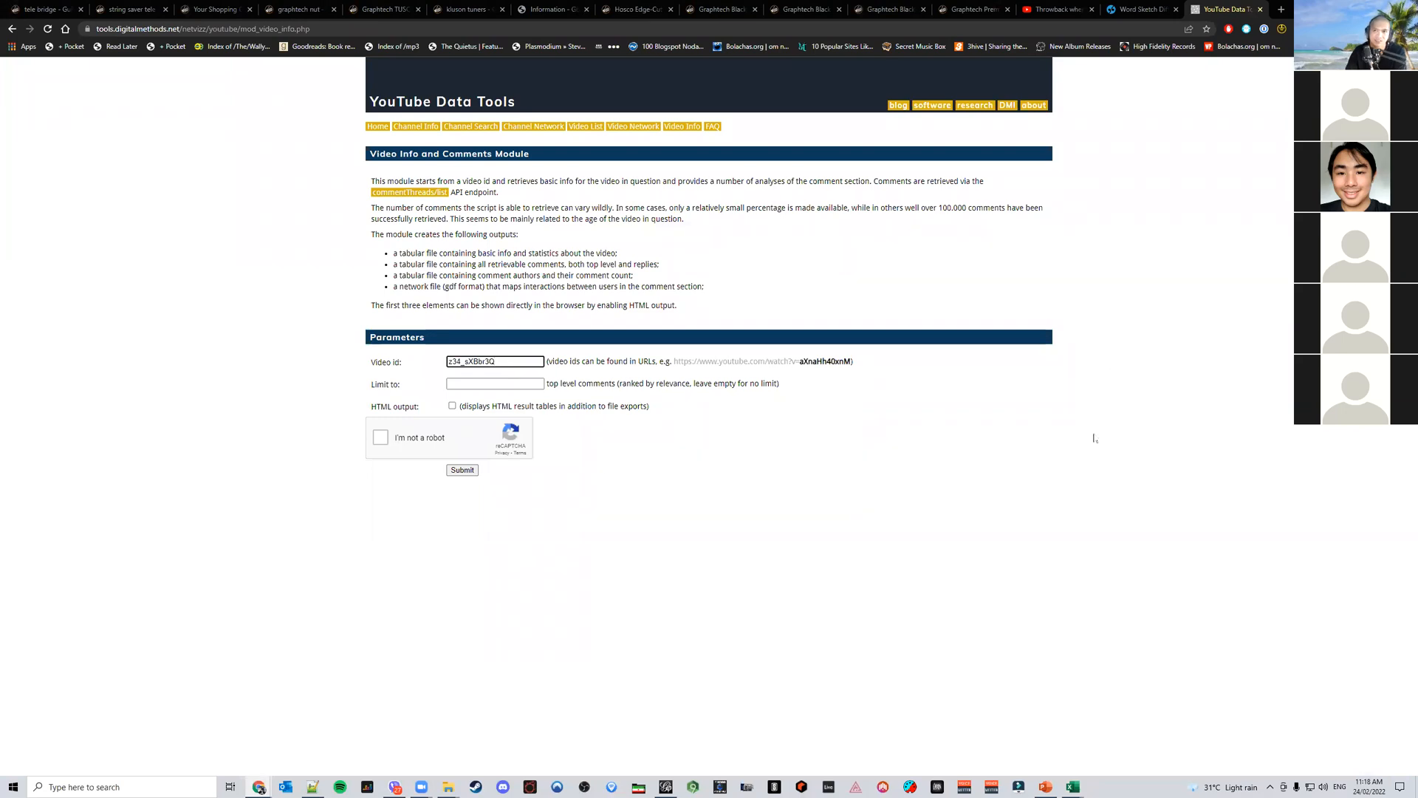
Tick the reCAPTCHA check and submit the Video Info and Comments query
click(1053, 9)
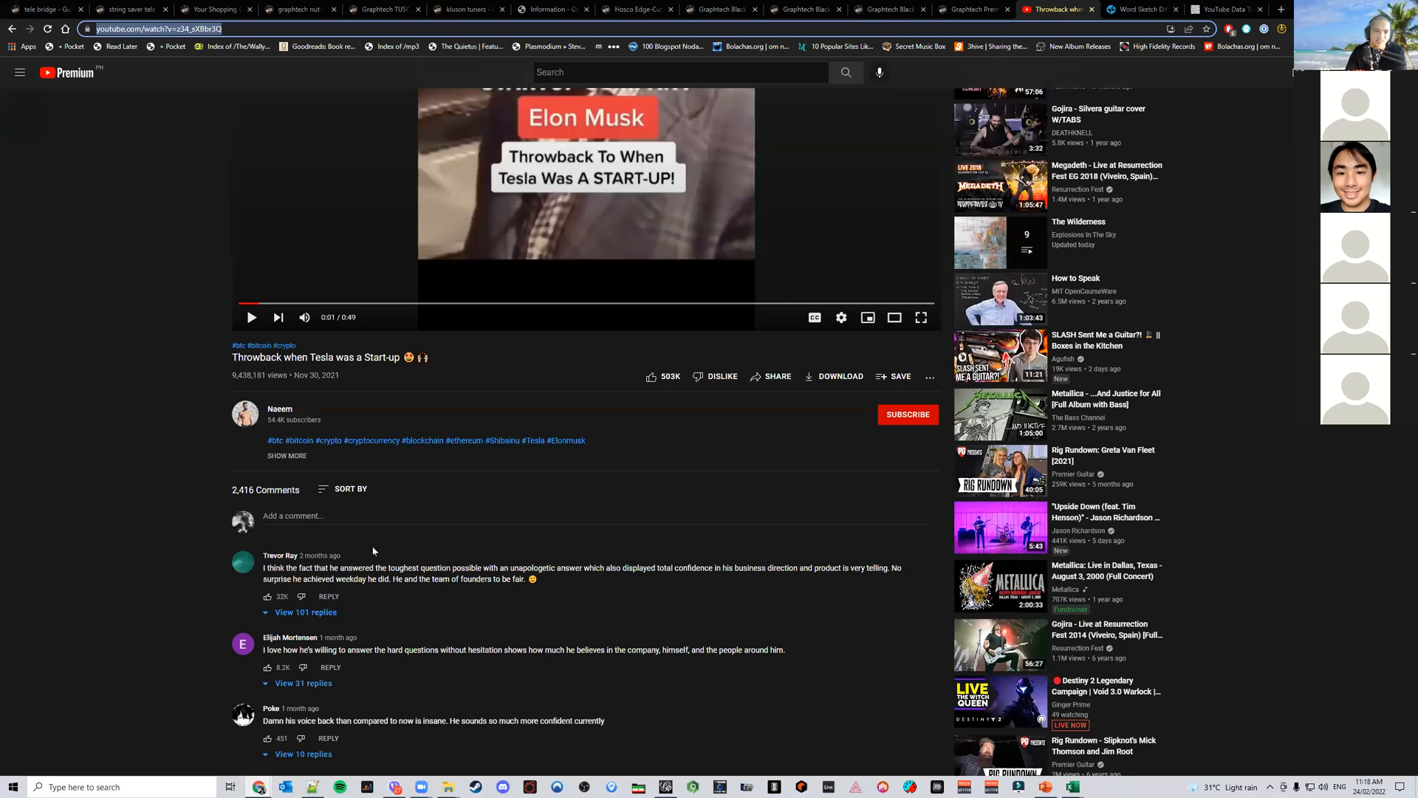
click(1223, 10)
click(380, 438)
click(462, 471)
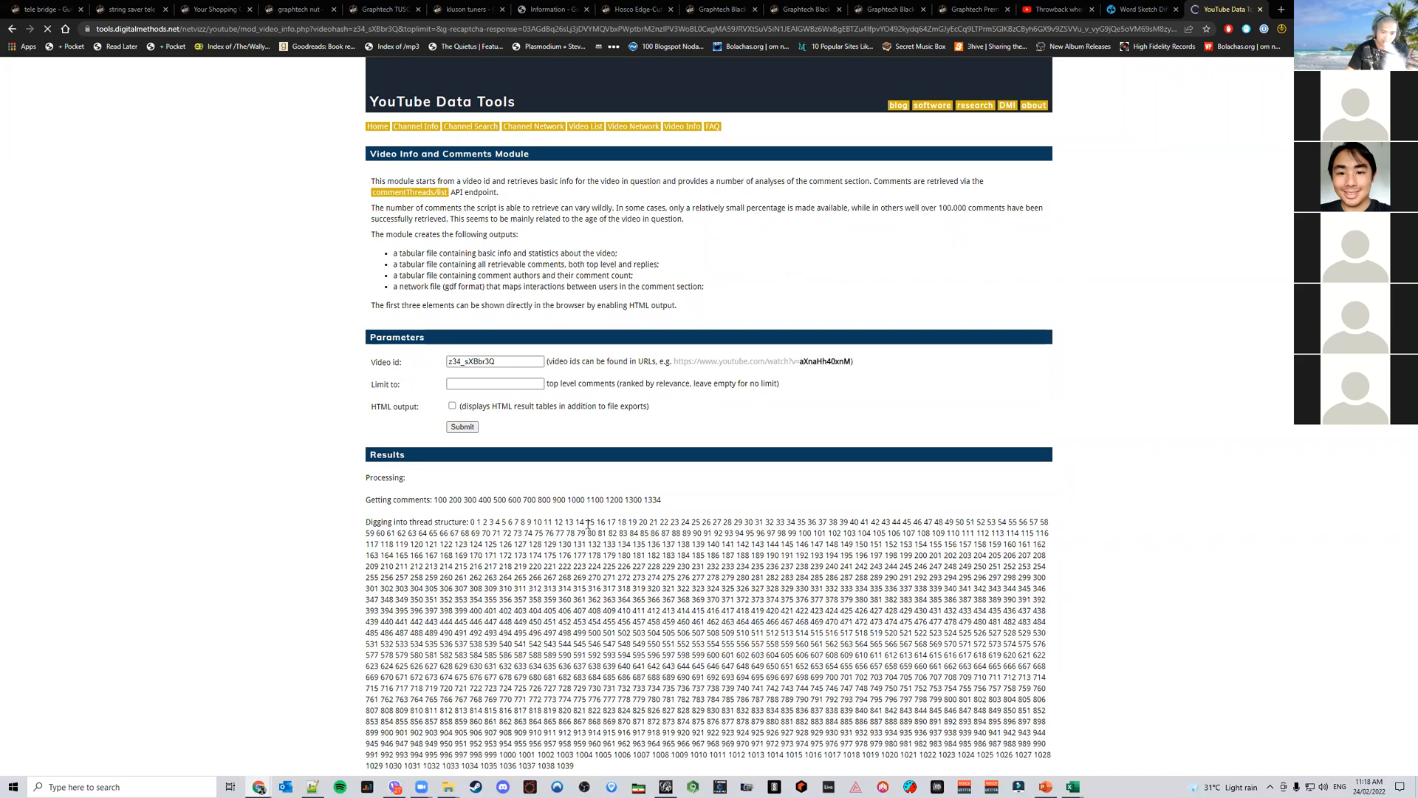
Examine the comment retrieval results and compare them with the Most Active Commenters slide
scroll(588, 525, down, 1)
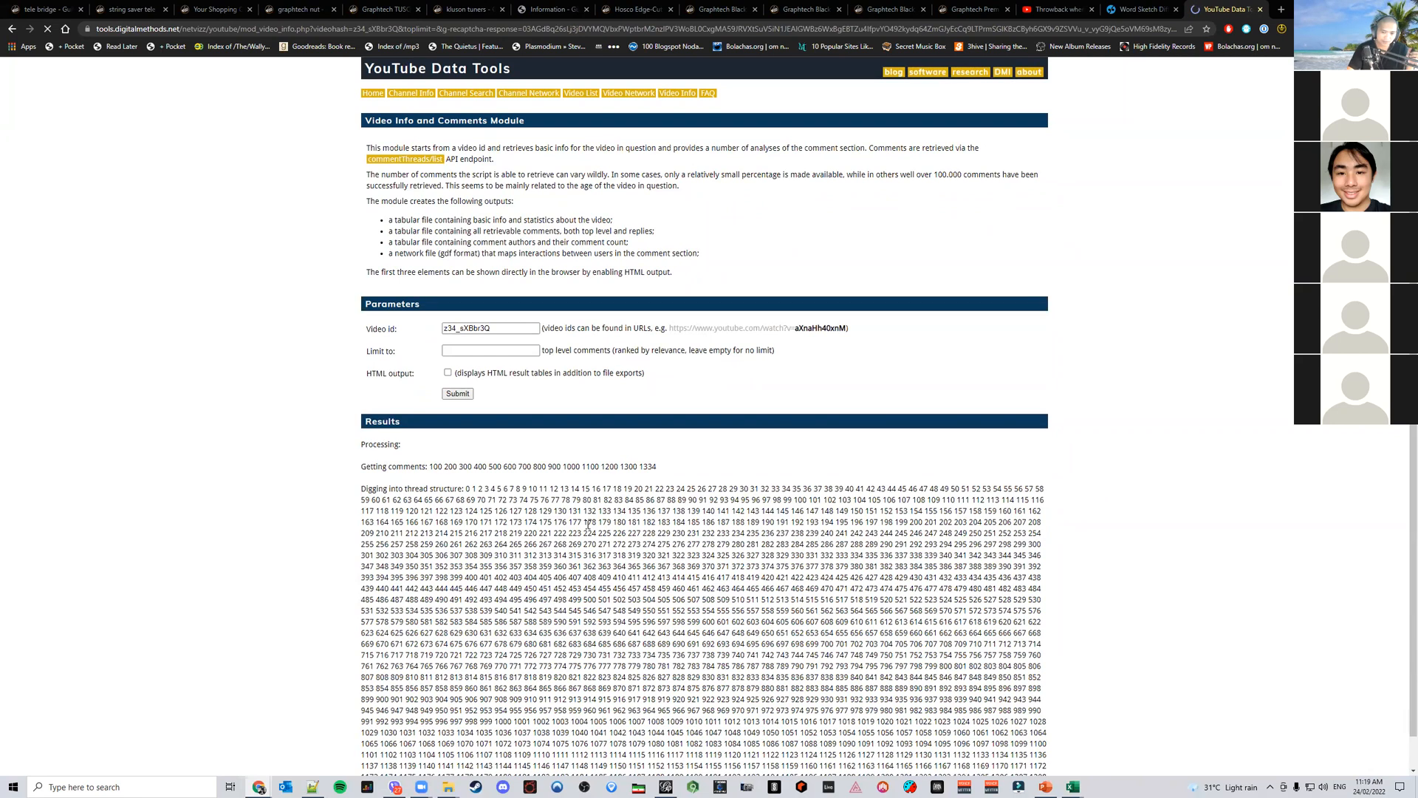
scroll(588, 524, down, 1)
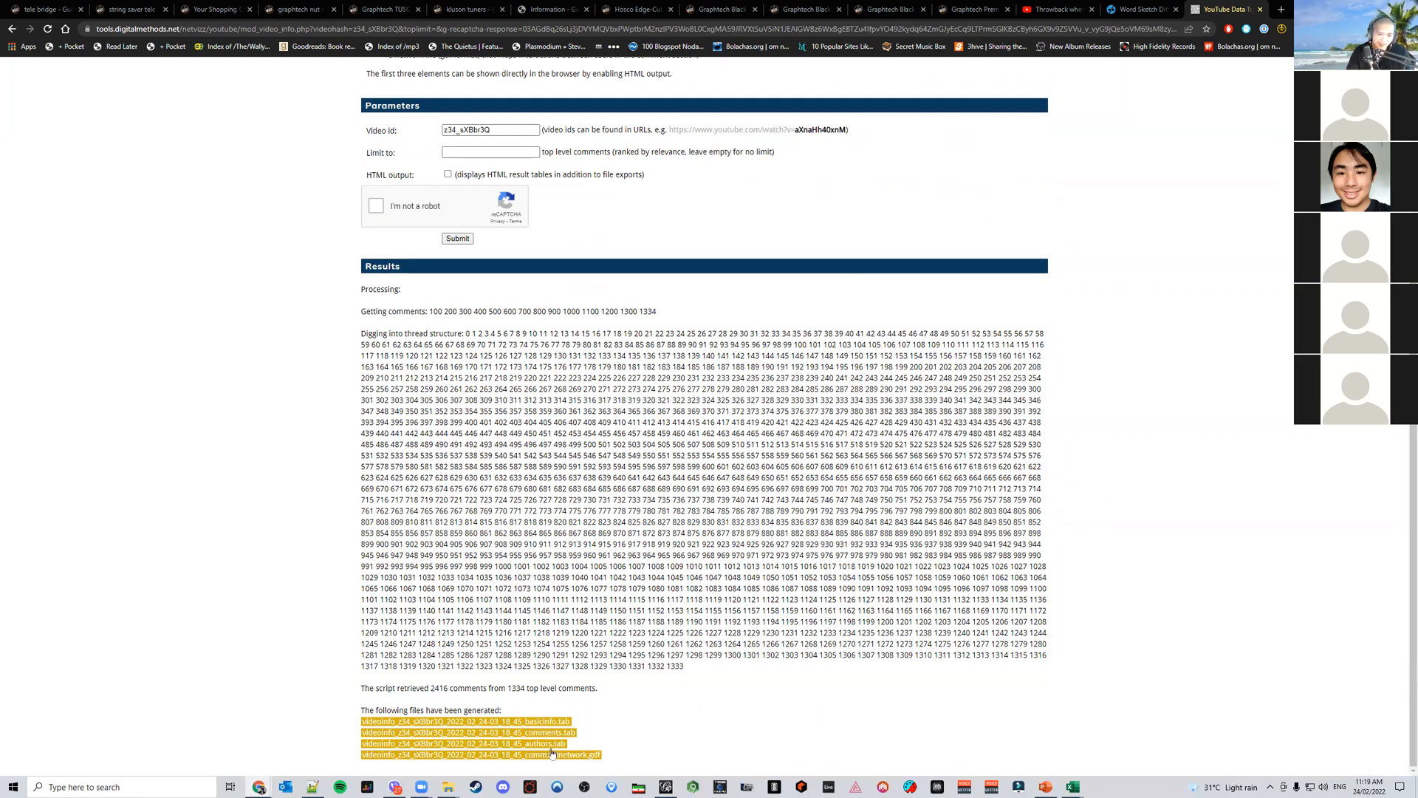
click(1036, 781)
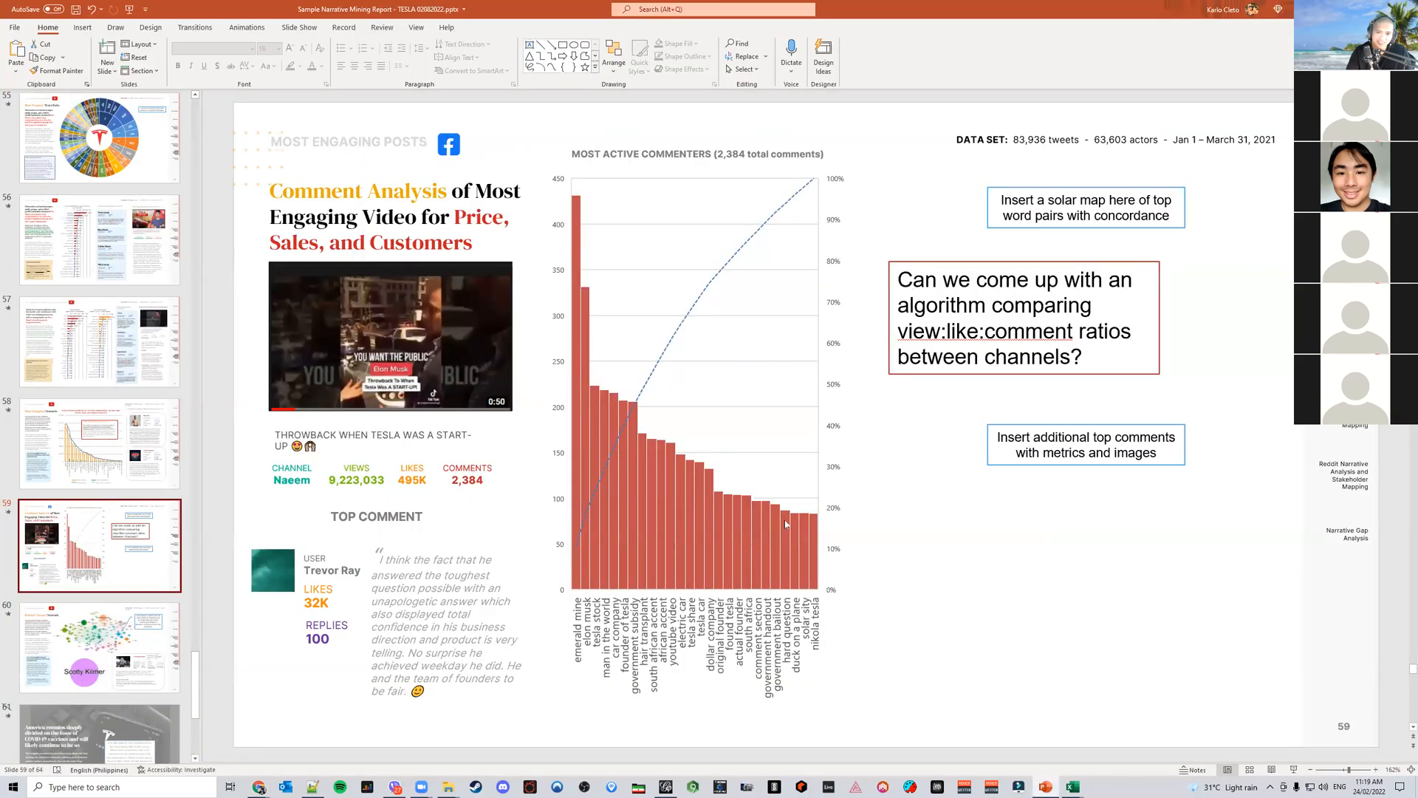
mouse_move(1073, 787)
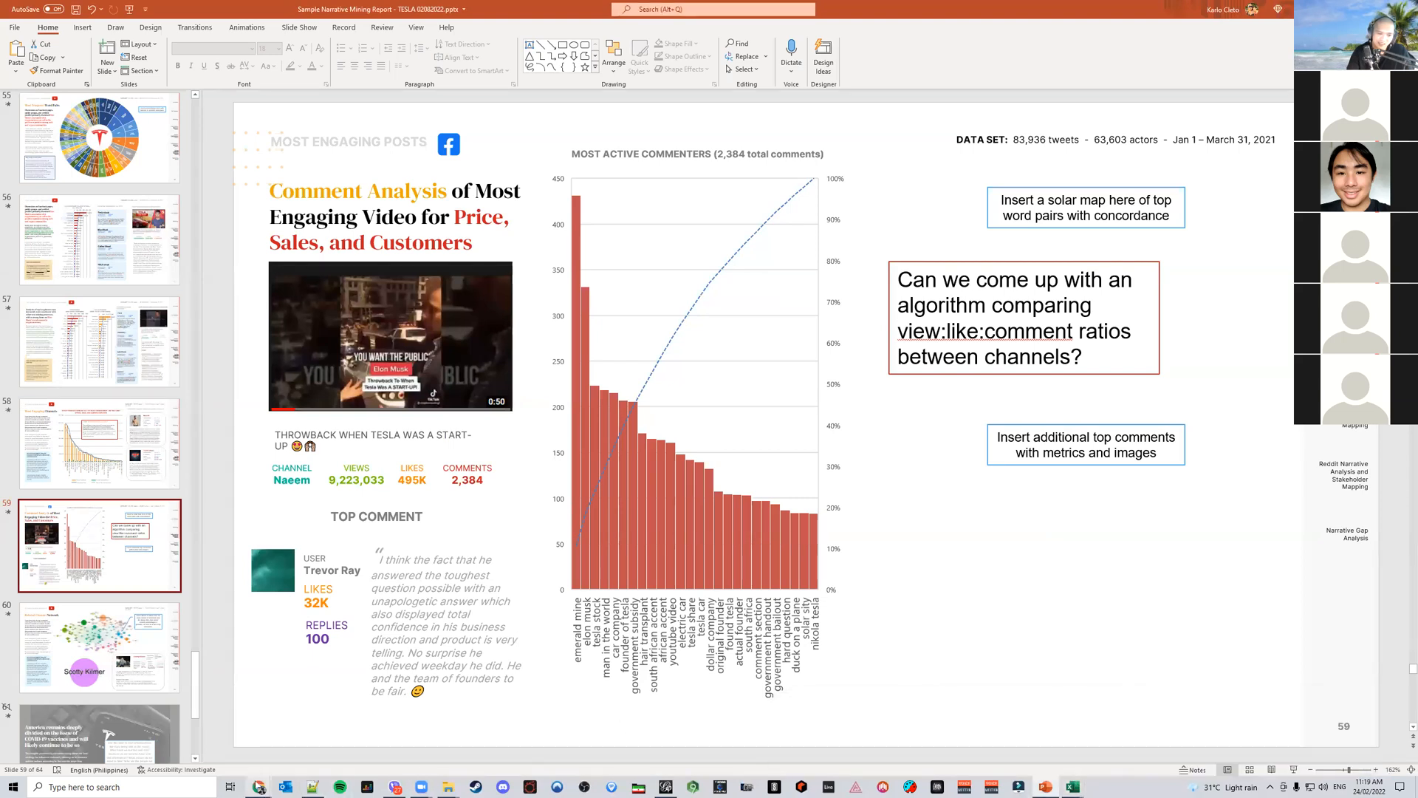
mouse_move(276, 777)
click(318, 739)
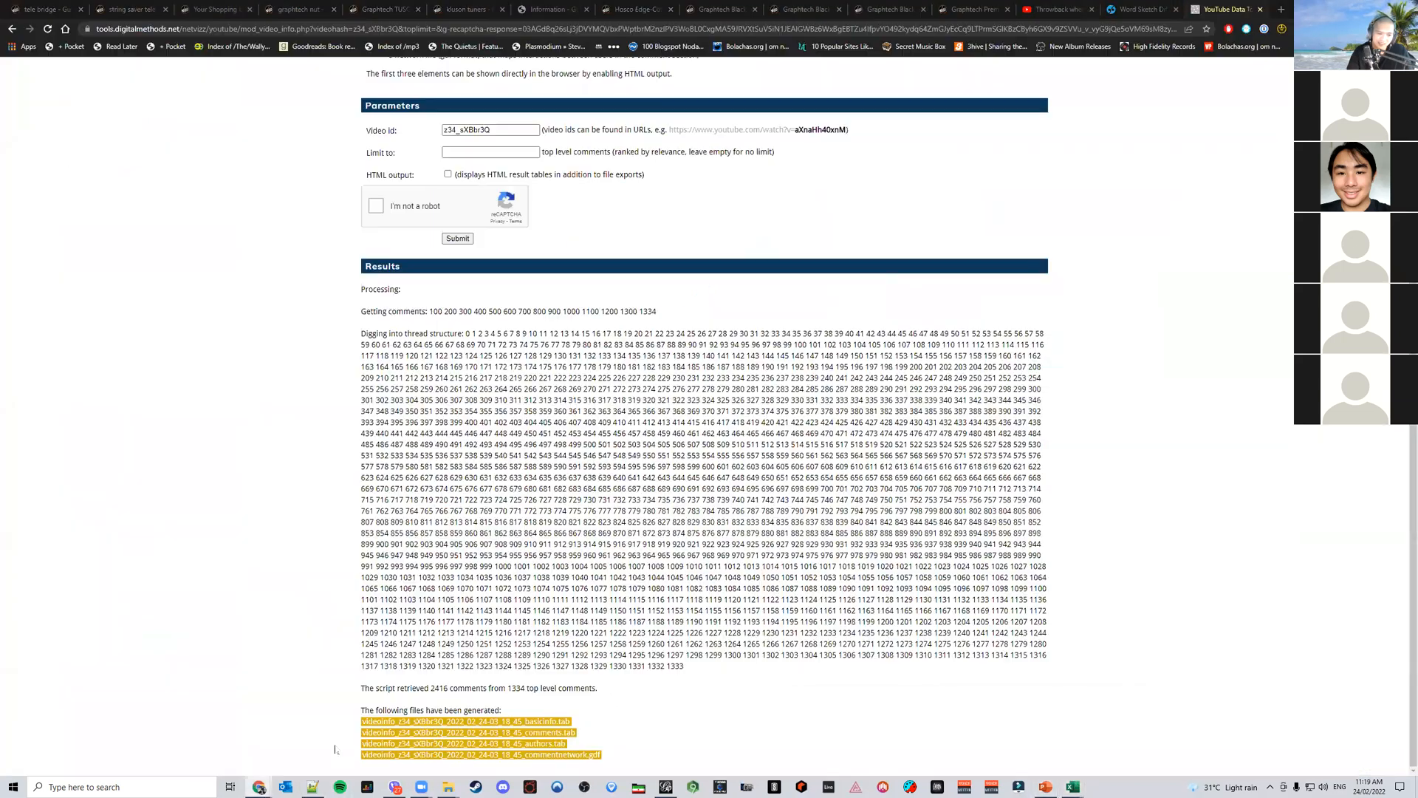
Download the comment authors .tab file from the results and open it
click(560, 747)
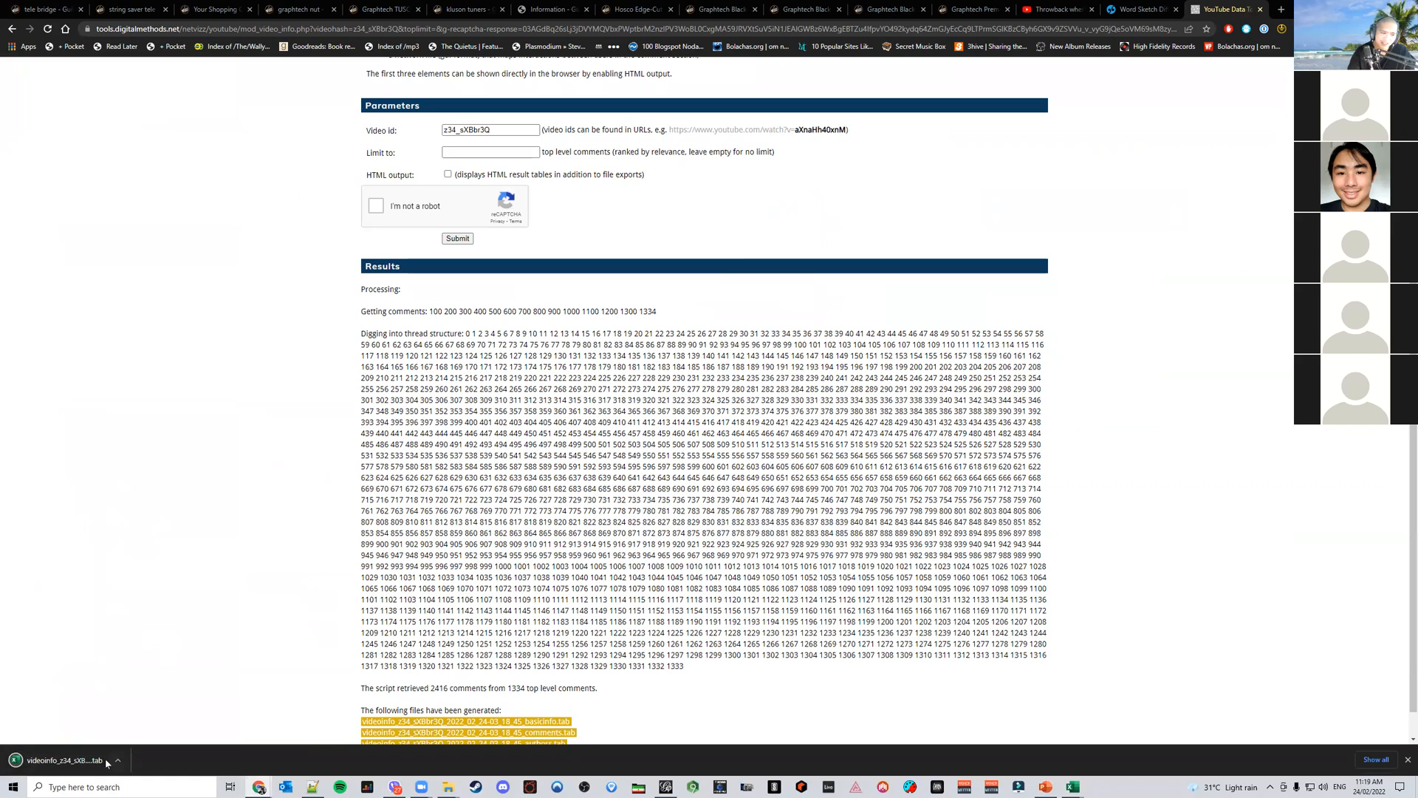
click(73, 761)
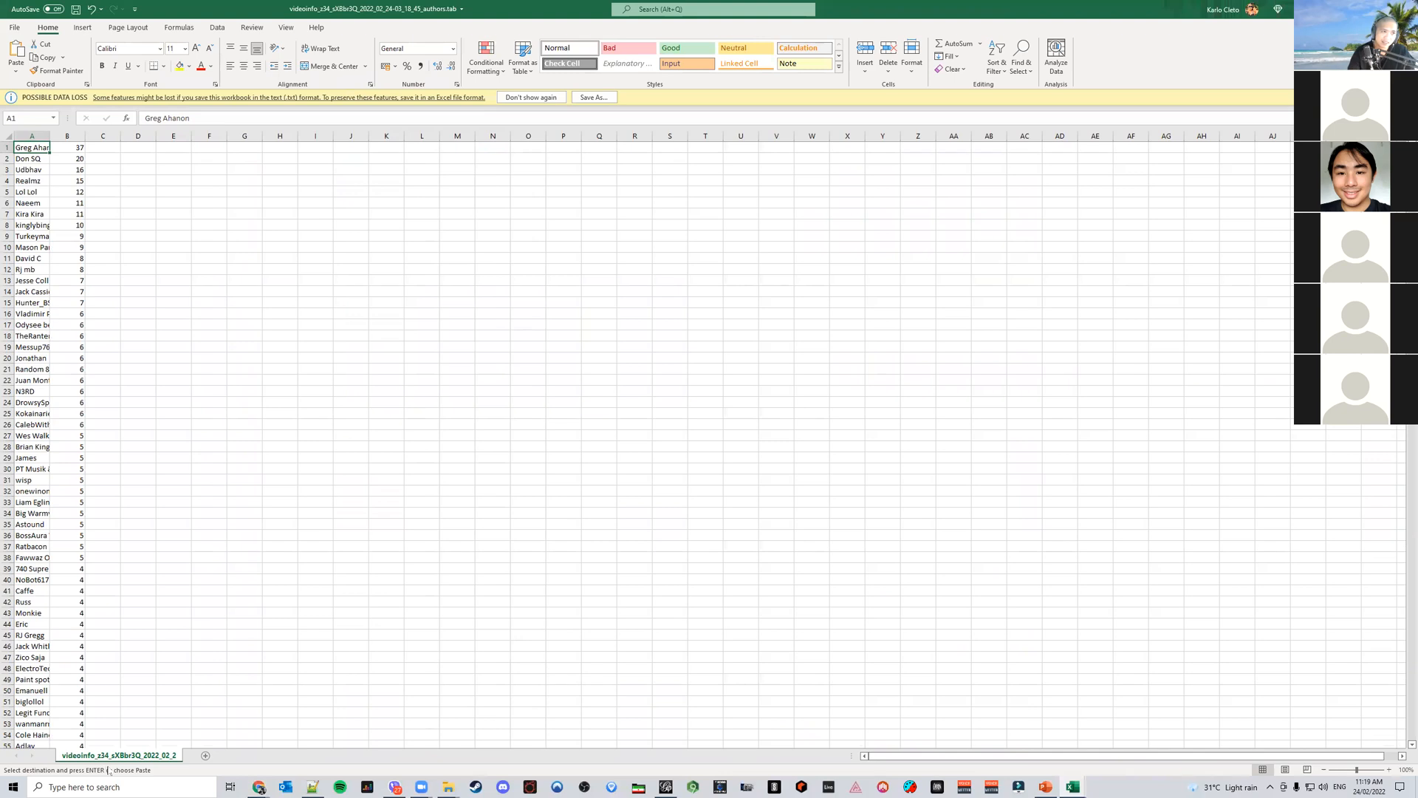
Widen the author names column and compare the list with the Most Active Commenters slide
drag(49, 137, 119, 145)
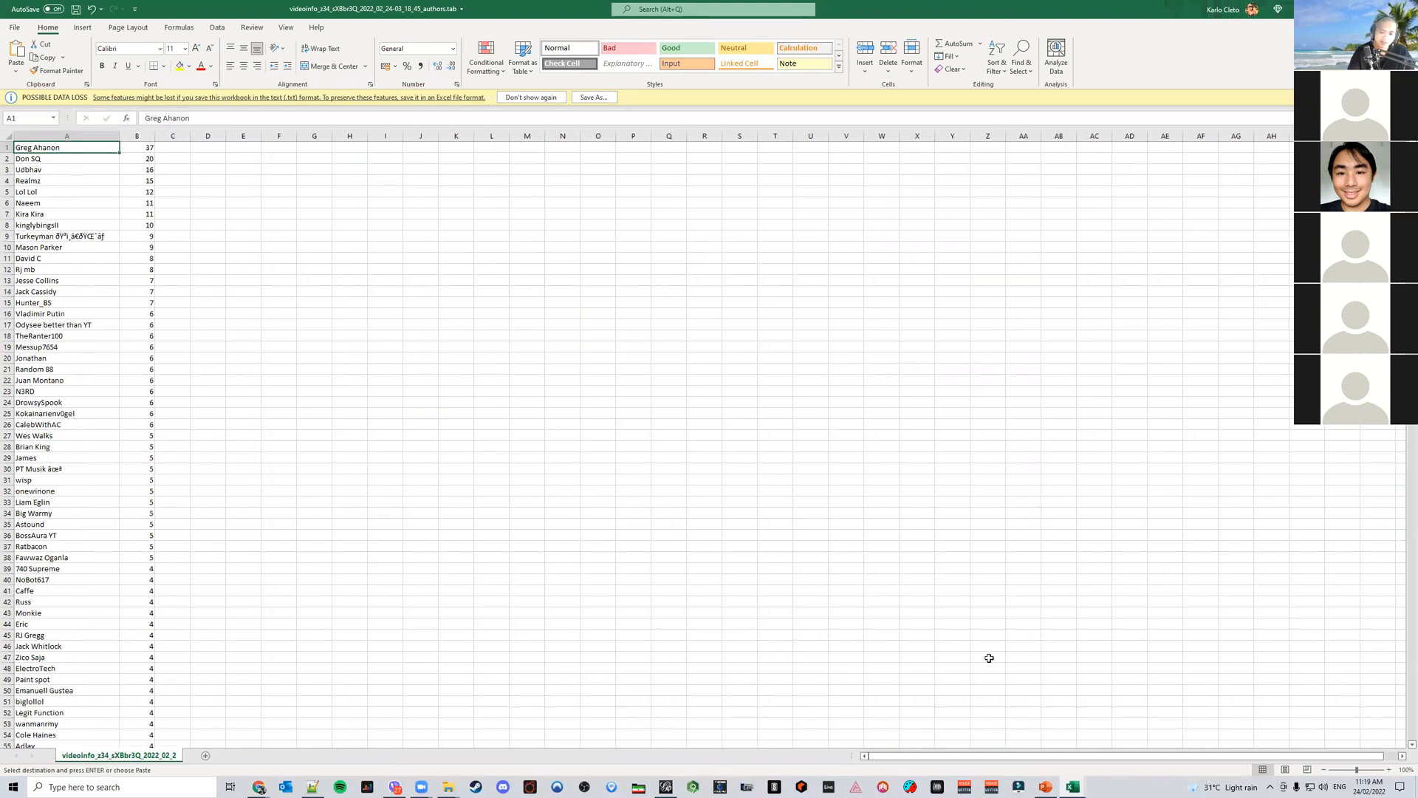
click(1046, 787)
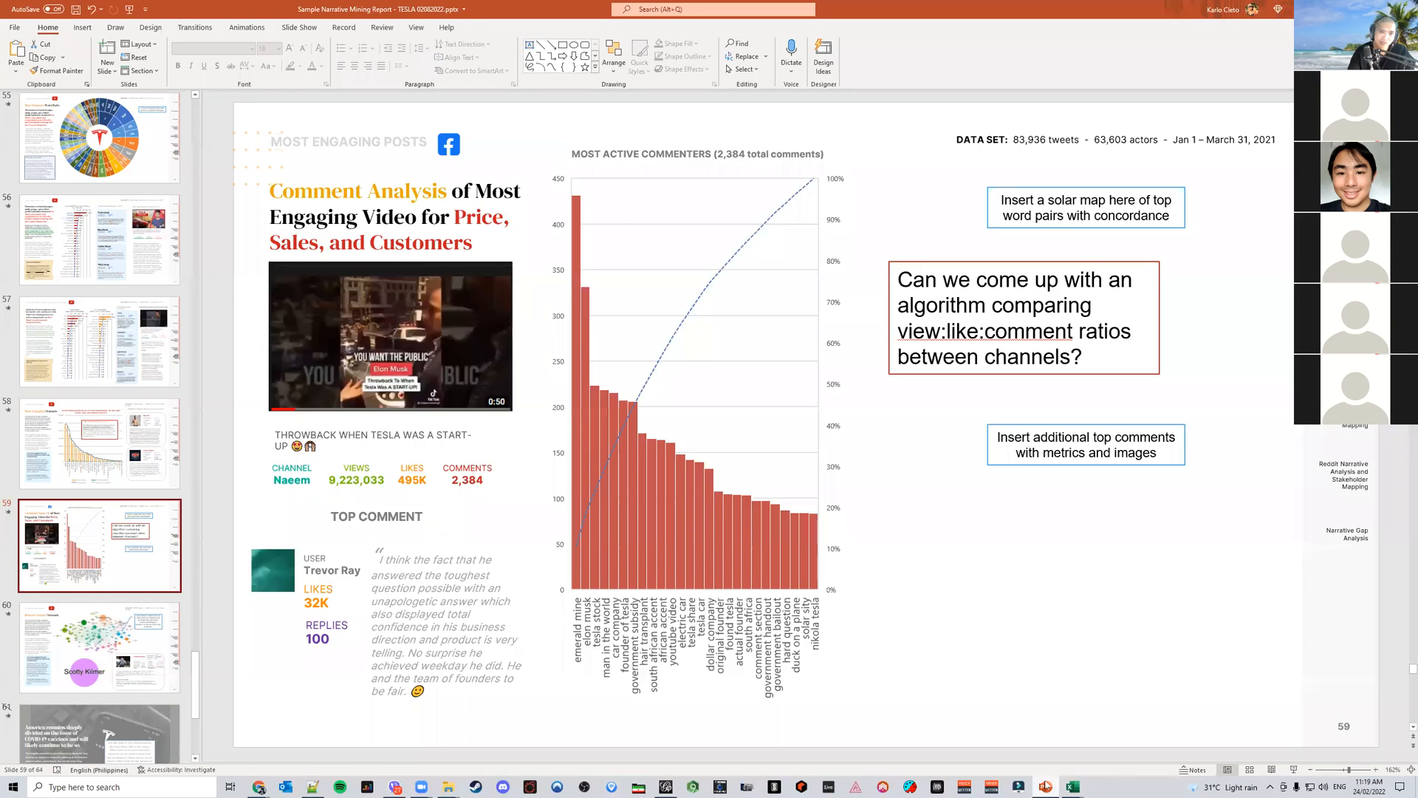
mouse_move(1073, 786)
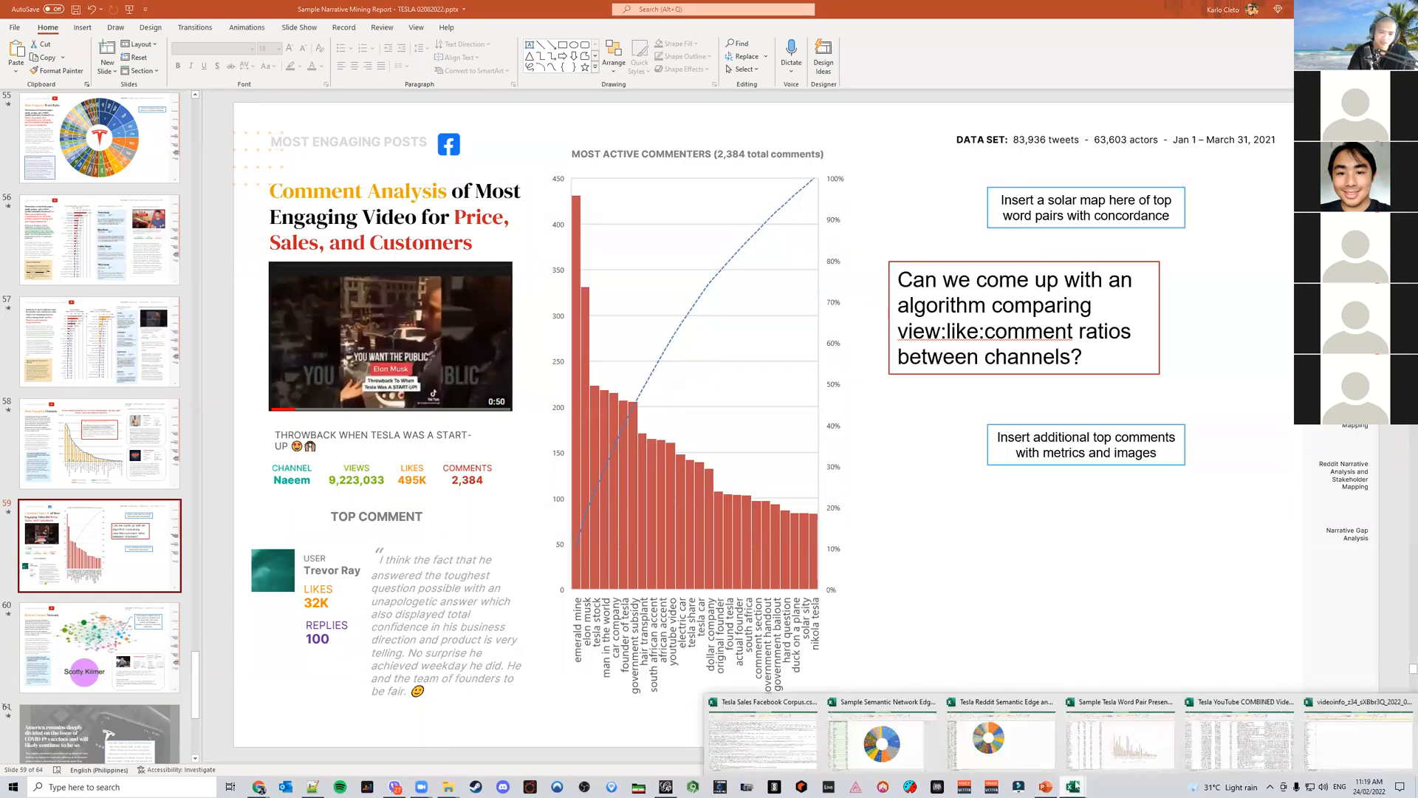
click(838, 710)
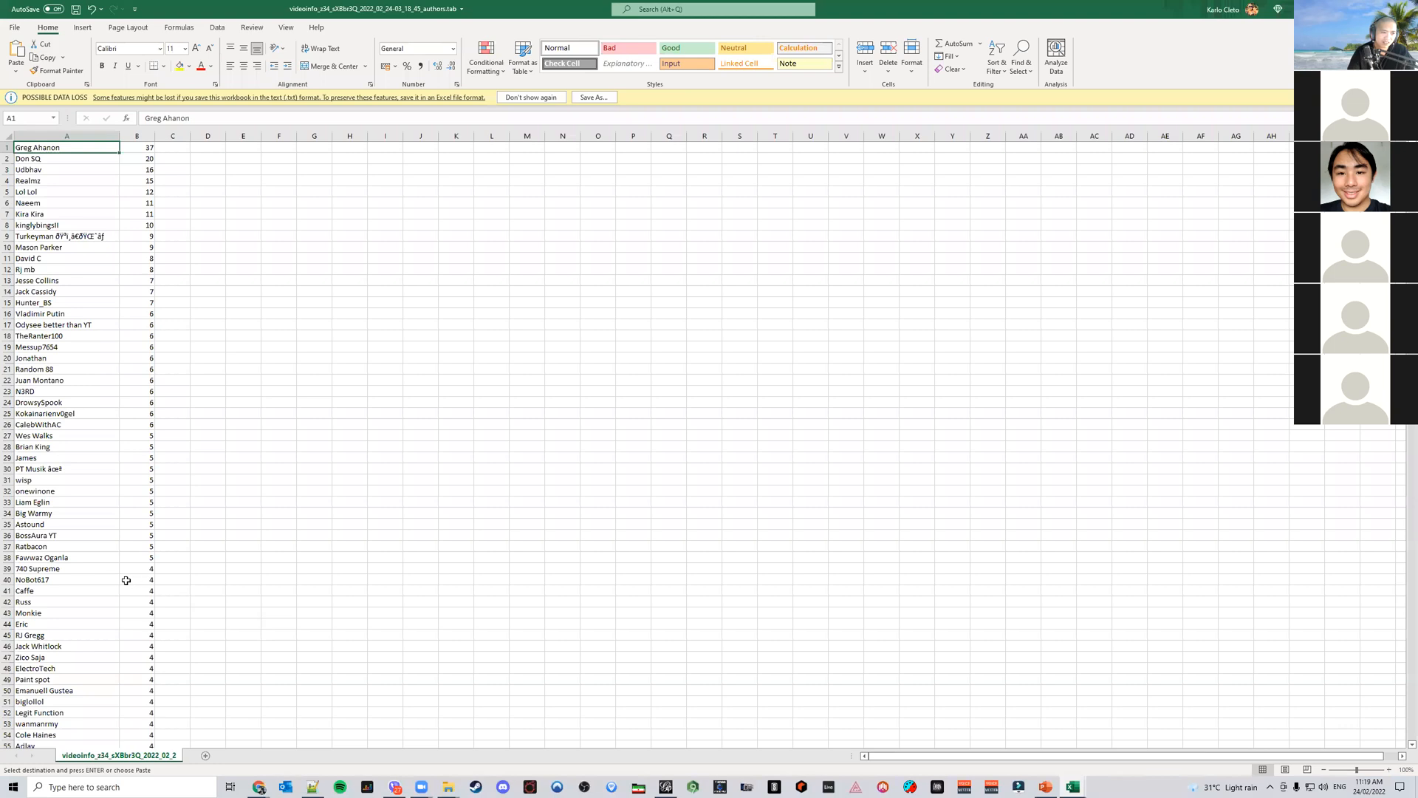
Scroll through the full comment authors list and return to its top
scroll(124, 580, down, 20)
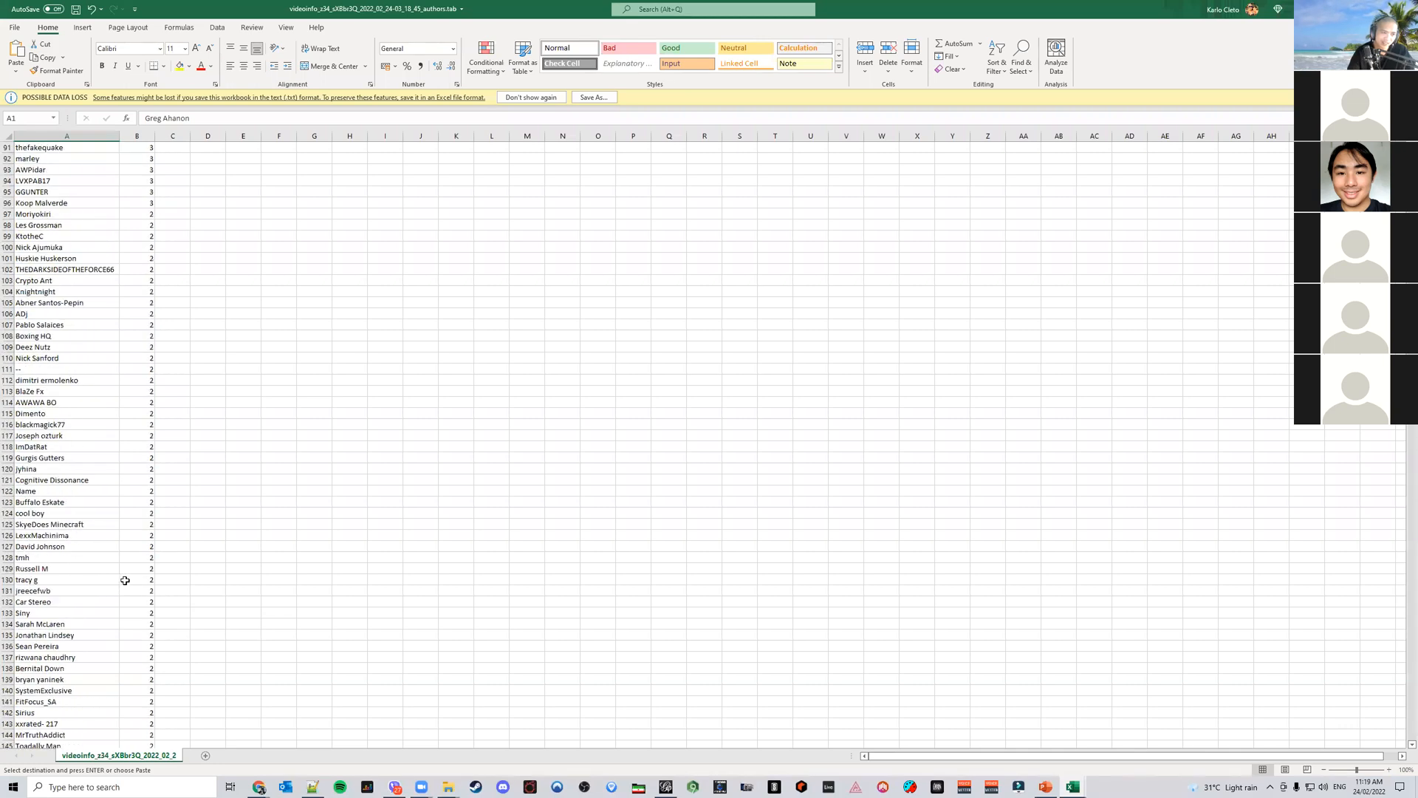
scroll(134, 589, down, 20)
scroll(134, 589, down, 20)
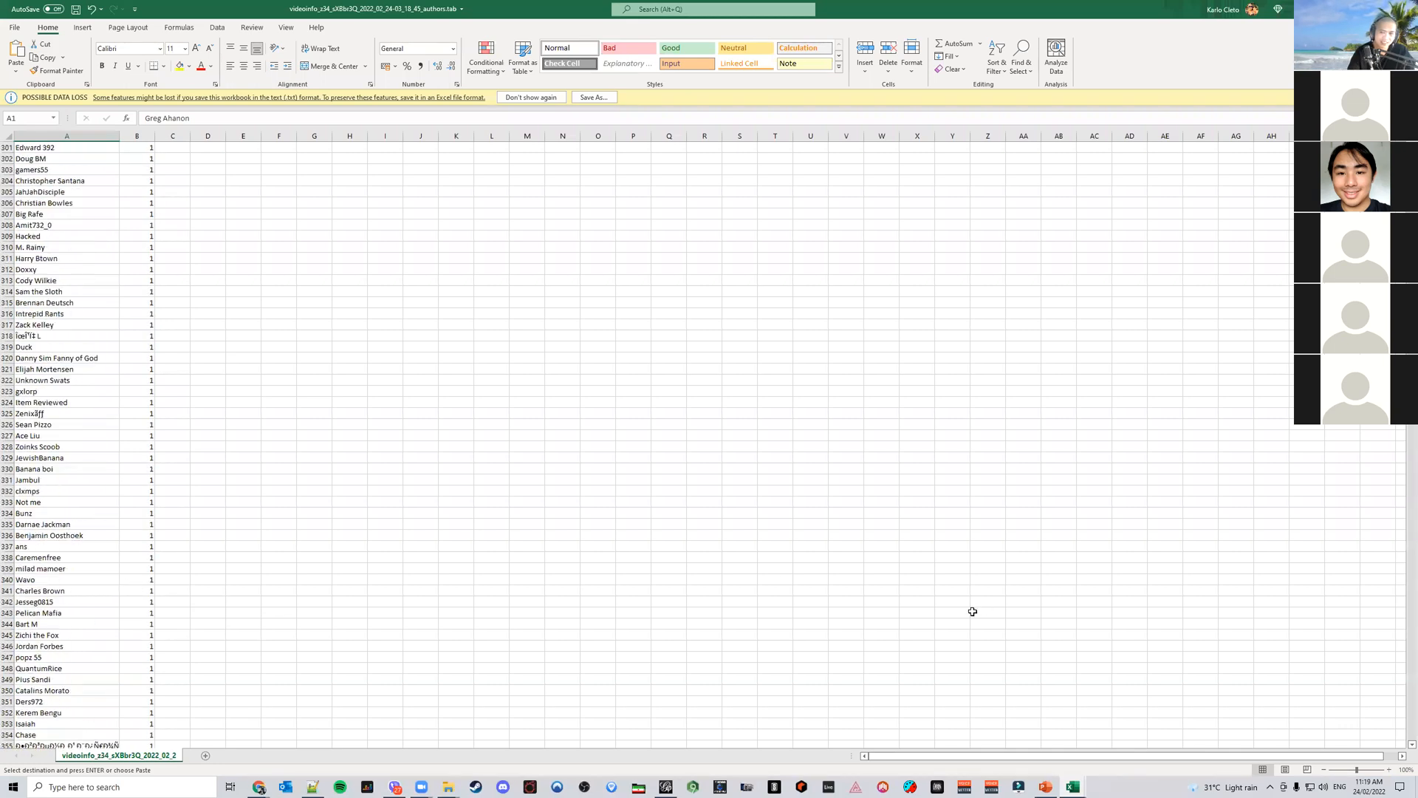
key(ctrl+Home)
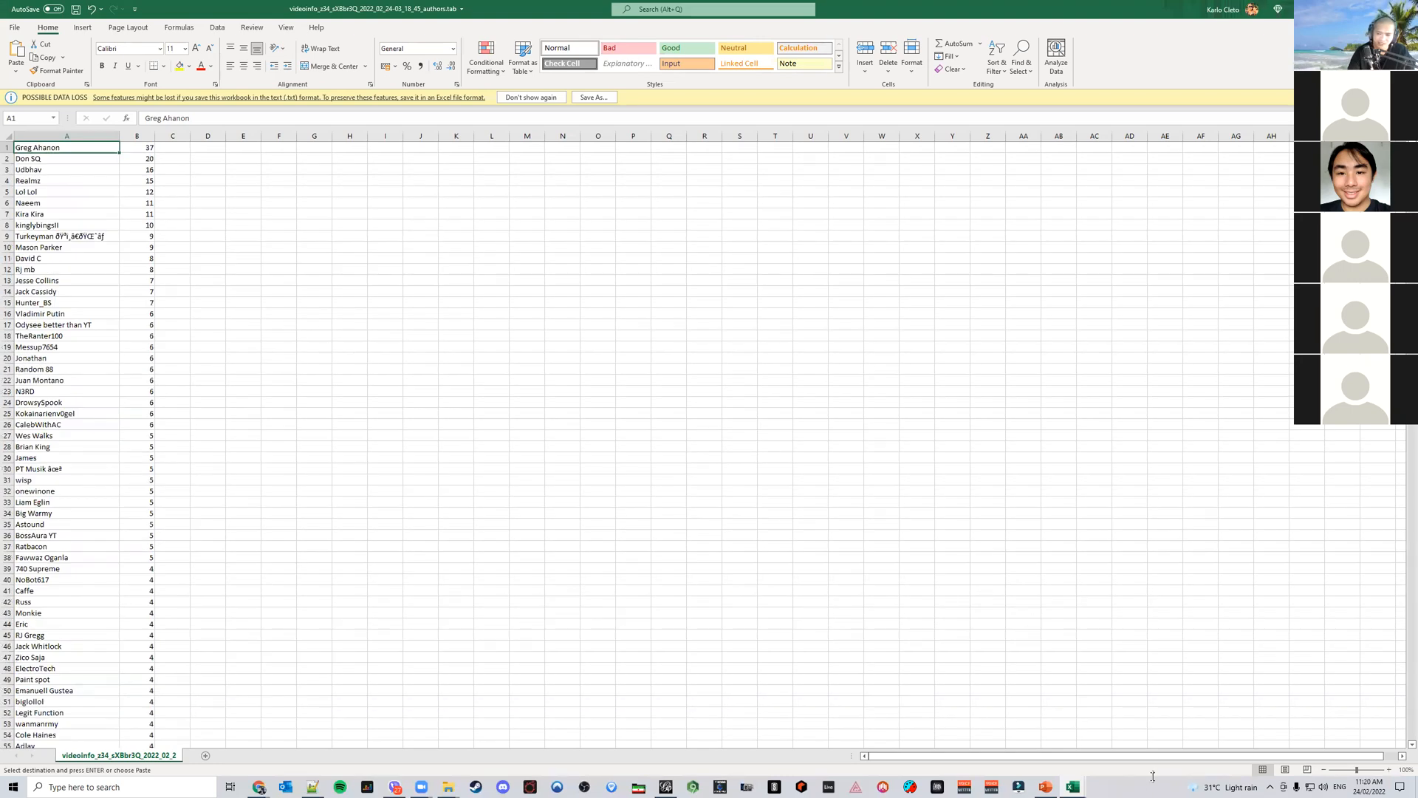
Check the slide's Top Comment user, then search the authors sheet for "trevor"
click(1047, 787)
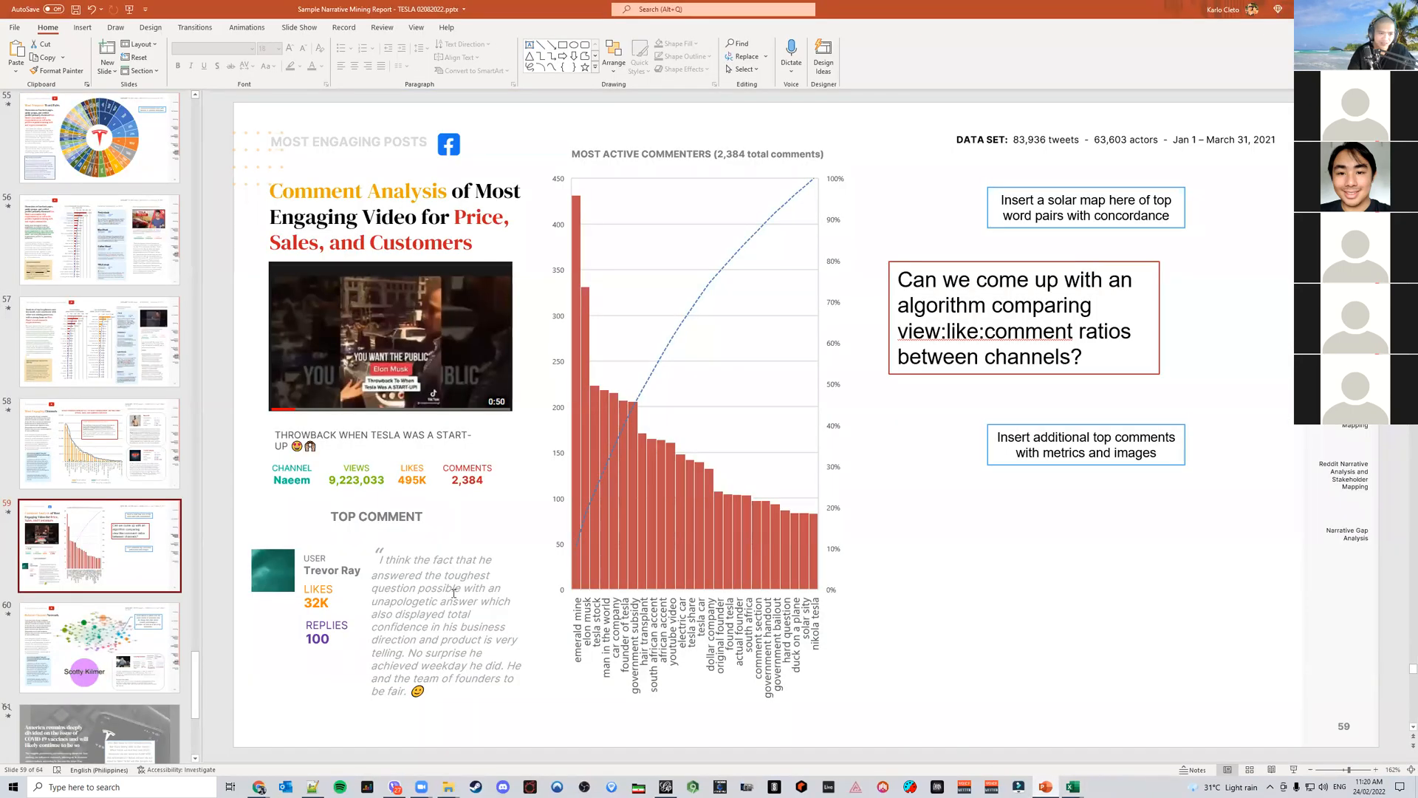
mouse_move(1085, 785)
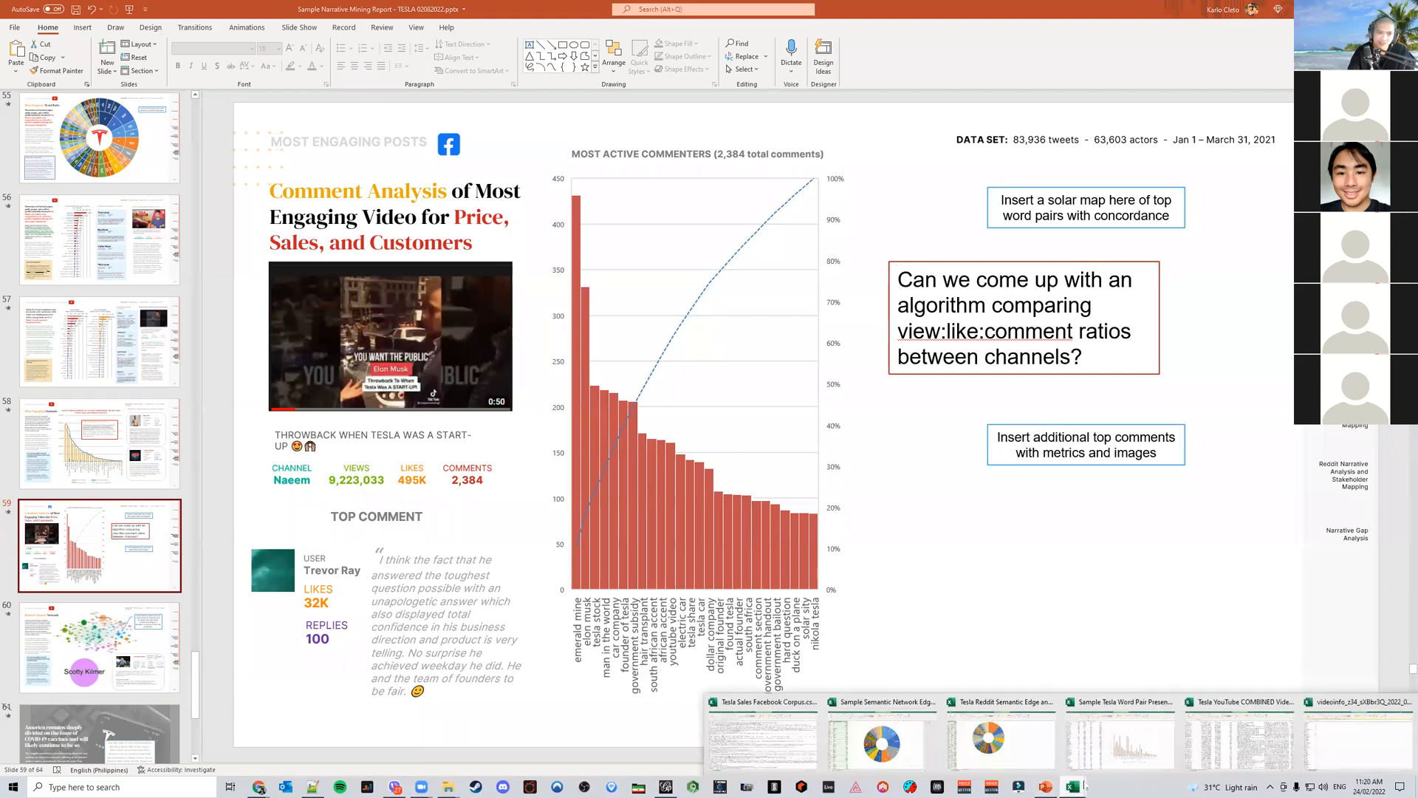
click(1332, 731)
click(595, 603)
key(ctrl+f)
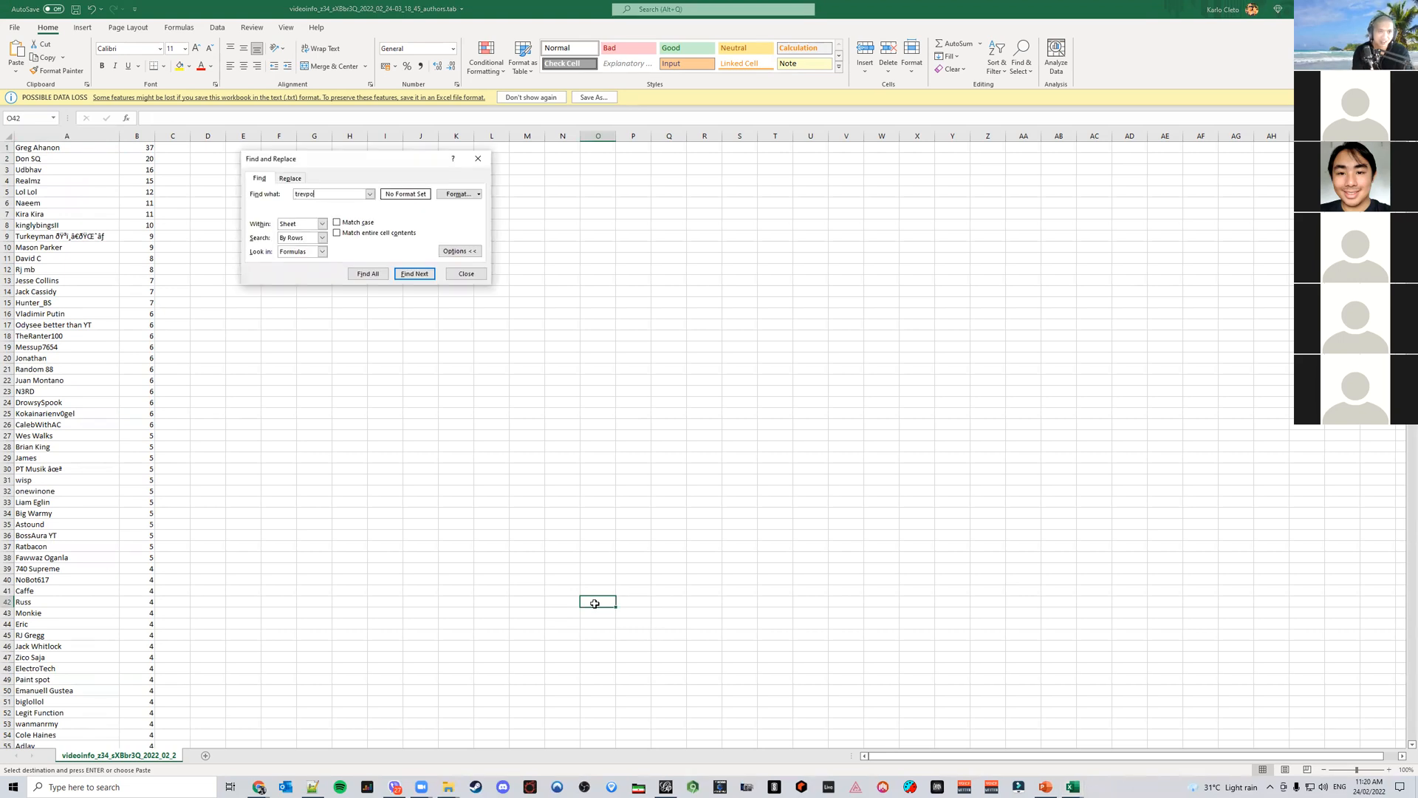
text(trevor)
key(Return)
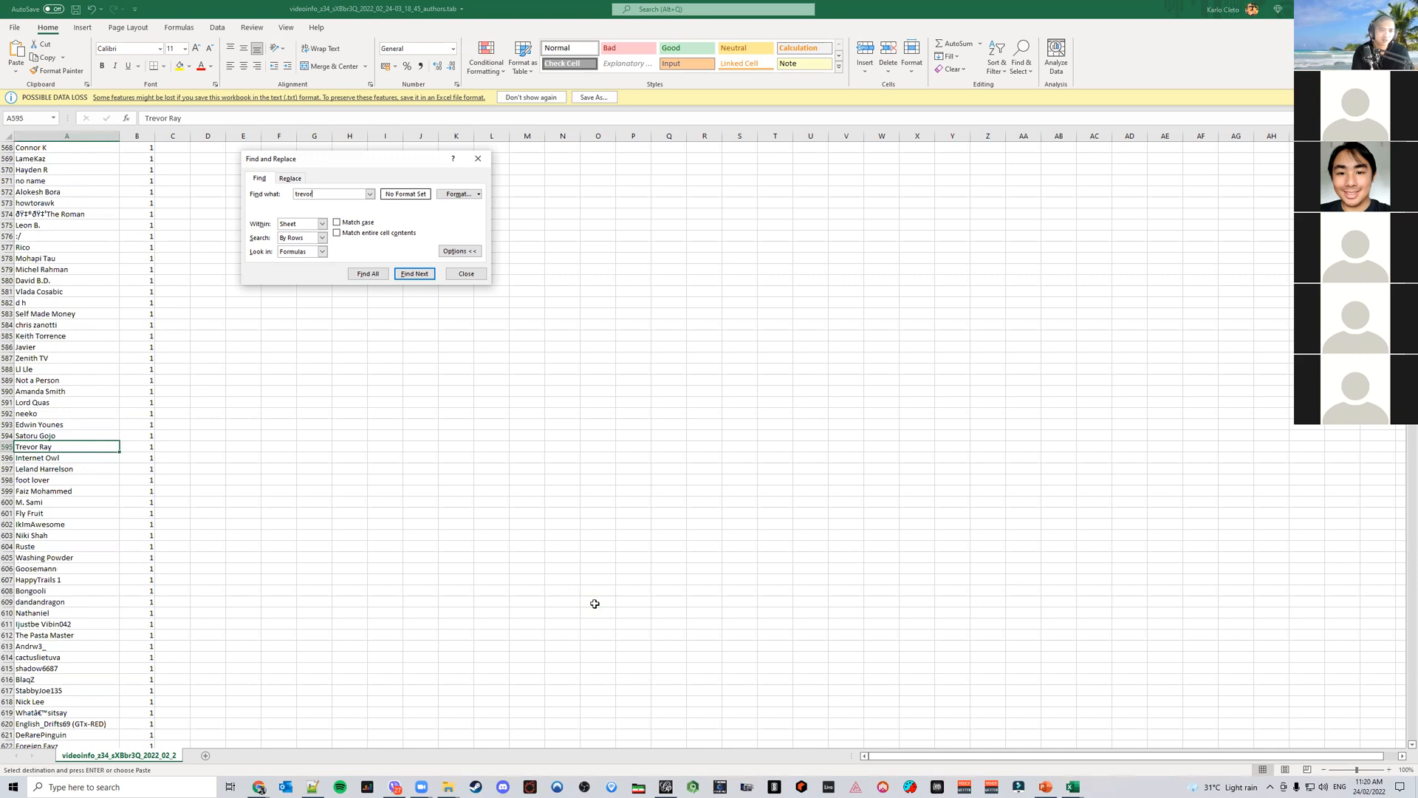
click(466, 274)
scroll(358, 421, up, 20)
scroll(370, 419, up, 20)
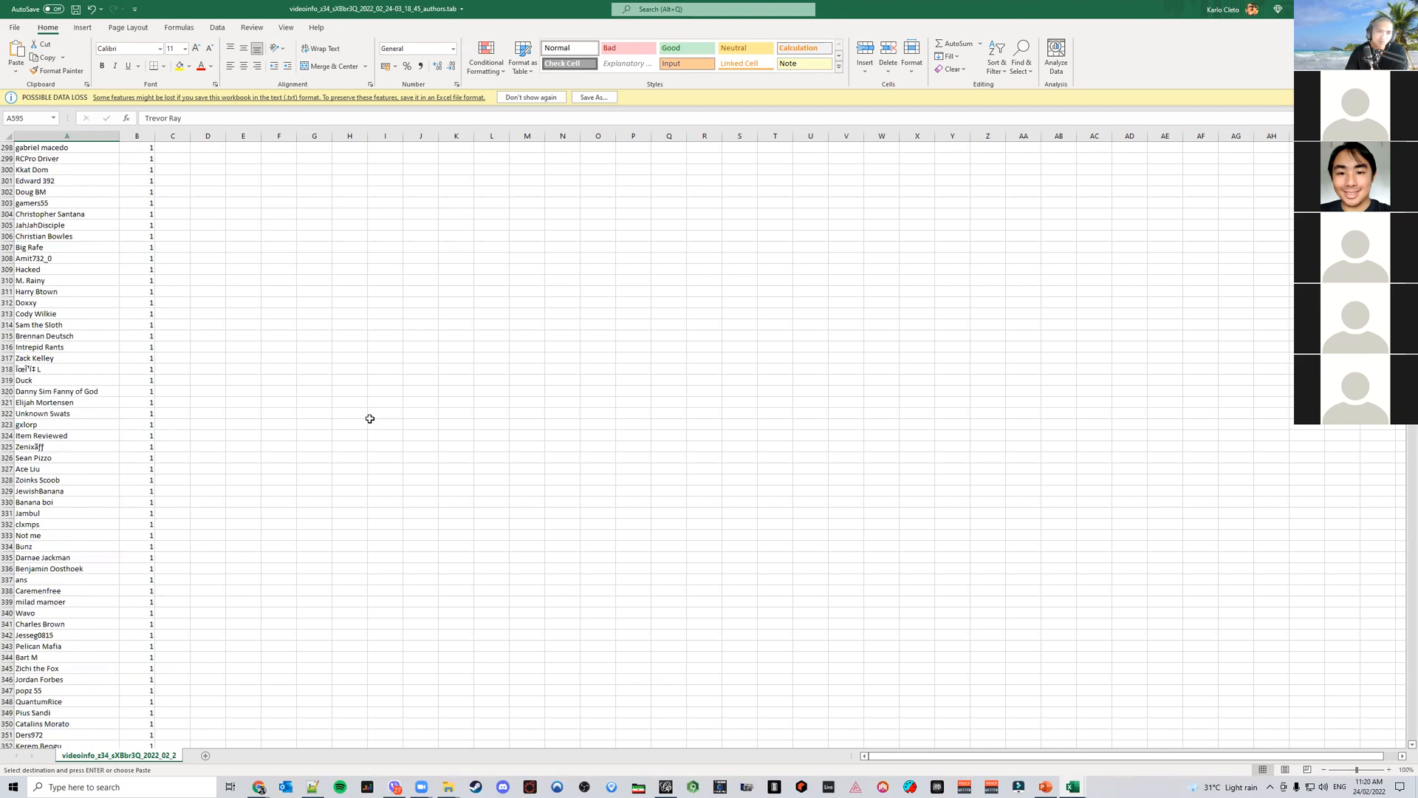
Open the downloaded comments .tab file from the browser's downloads
click(262, 786)
click(329, 738)
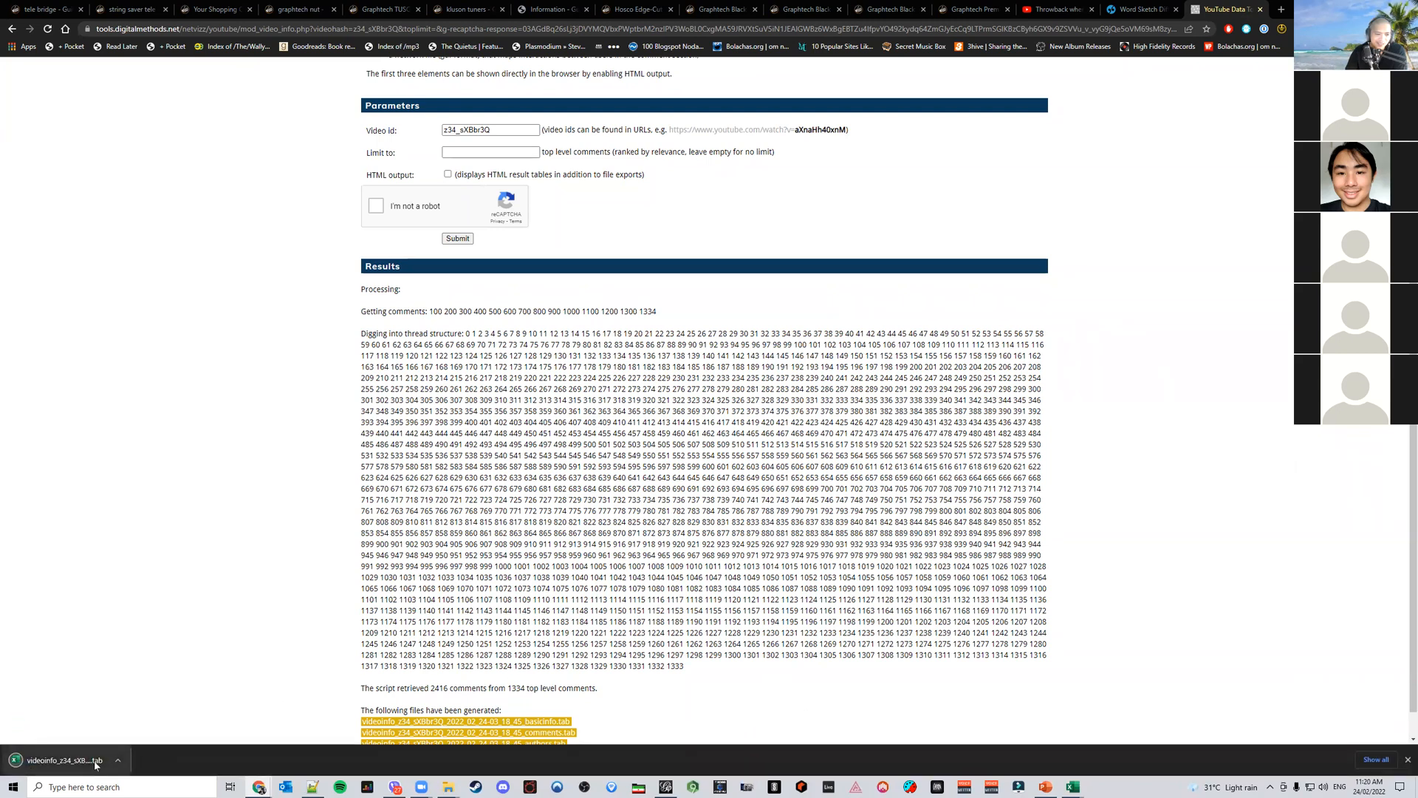
click(74, 760)
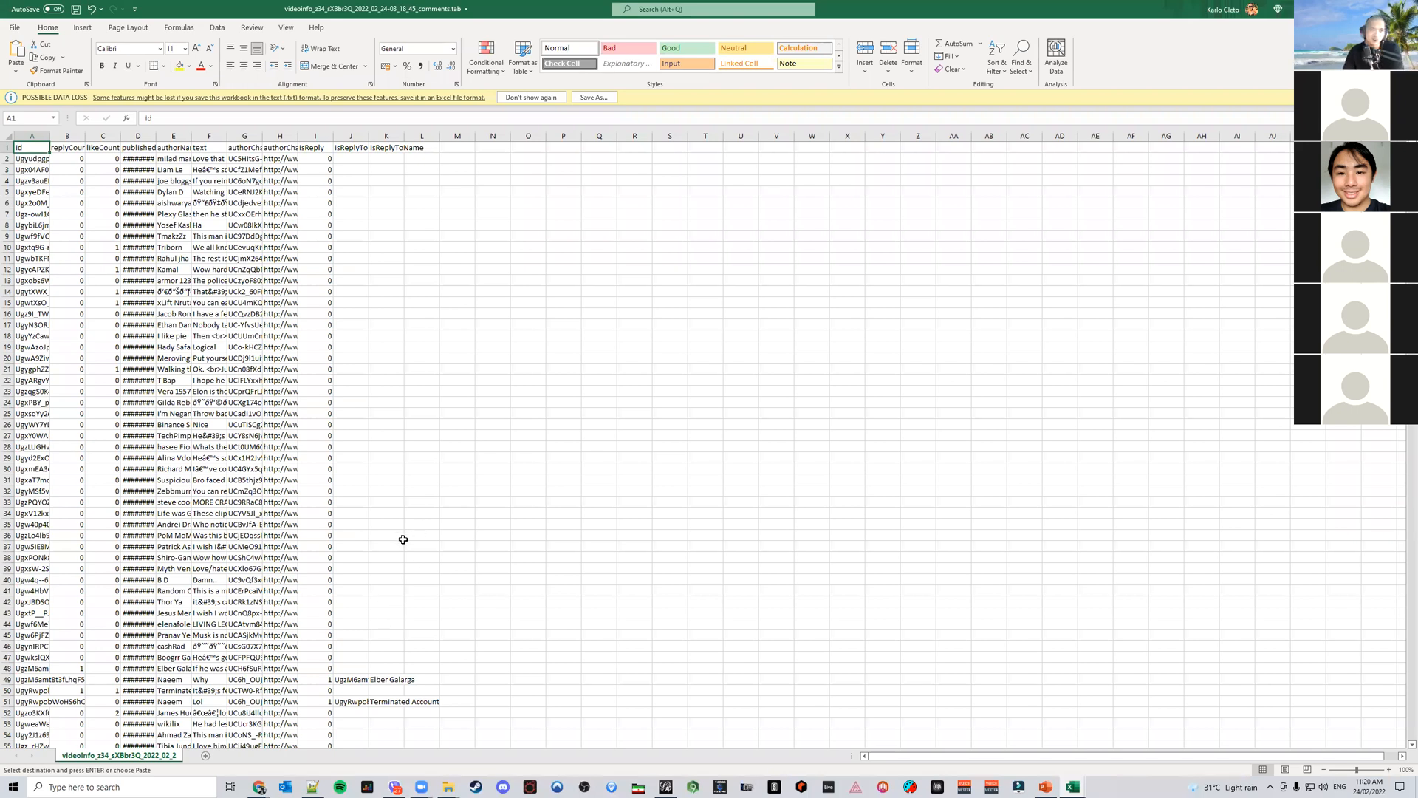
Sort the comments table by likeCount from largest to smallest and widen the authorName and text columns
shift+click(385, 150)
click(217, 27)
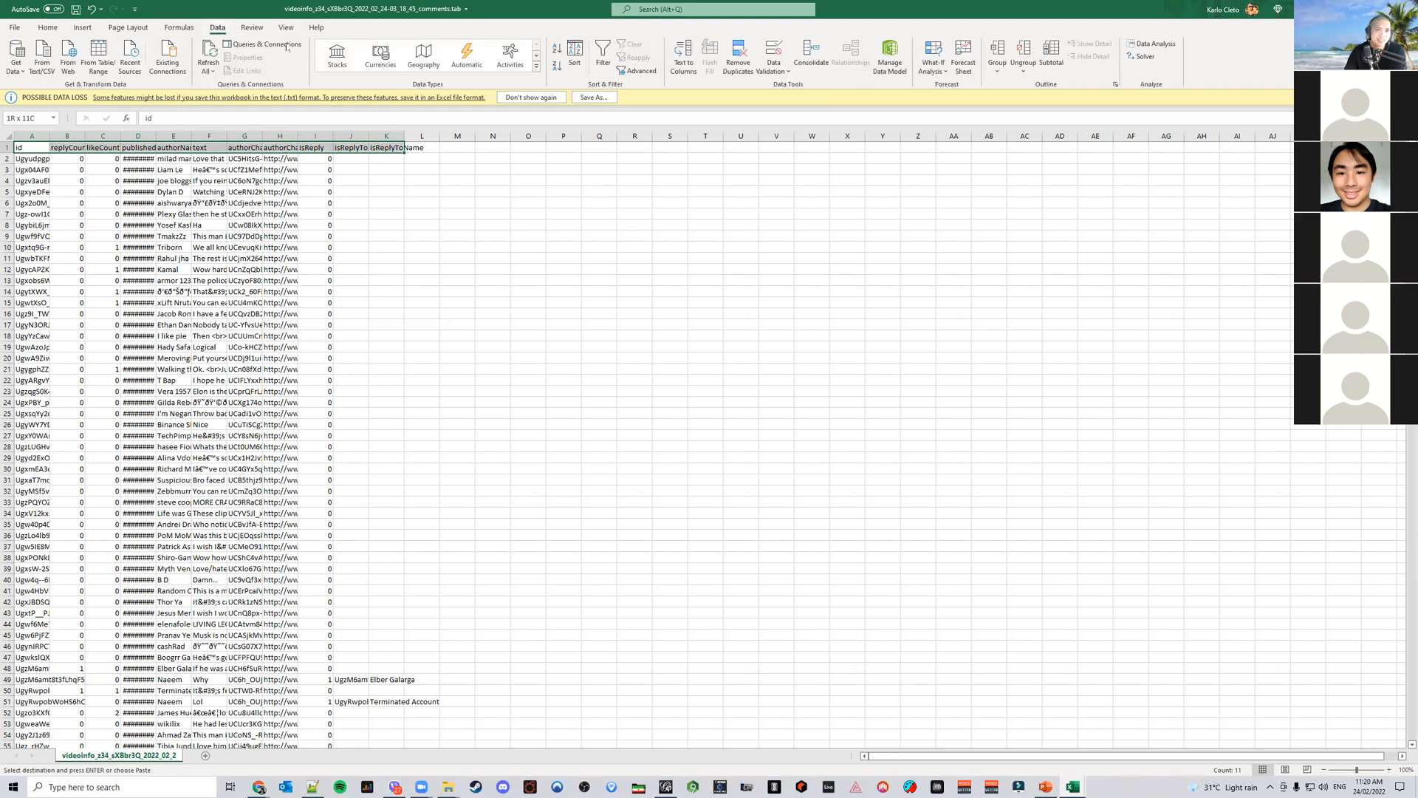
click(603, 55)
click(493, 235)
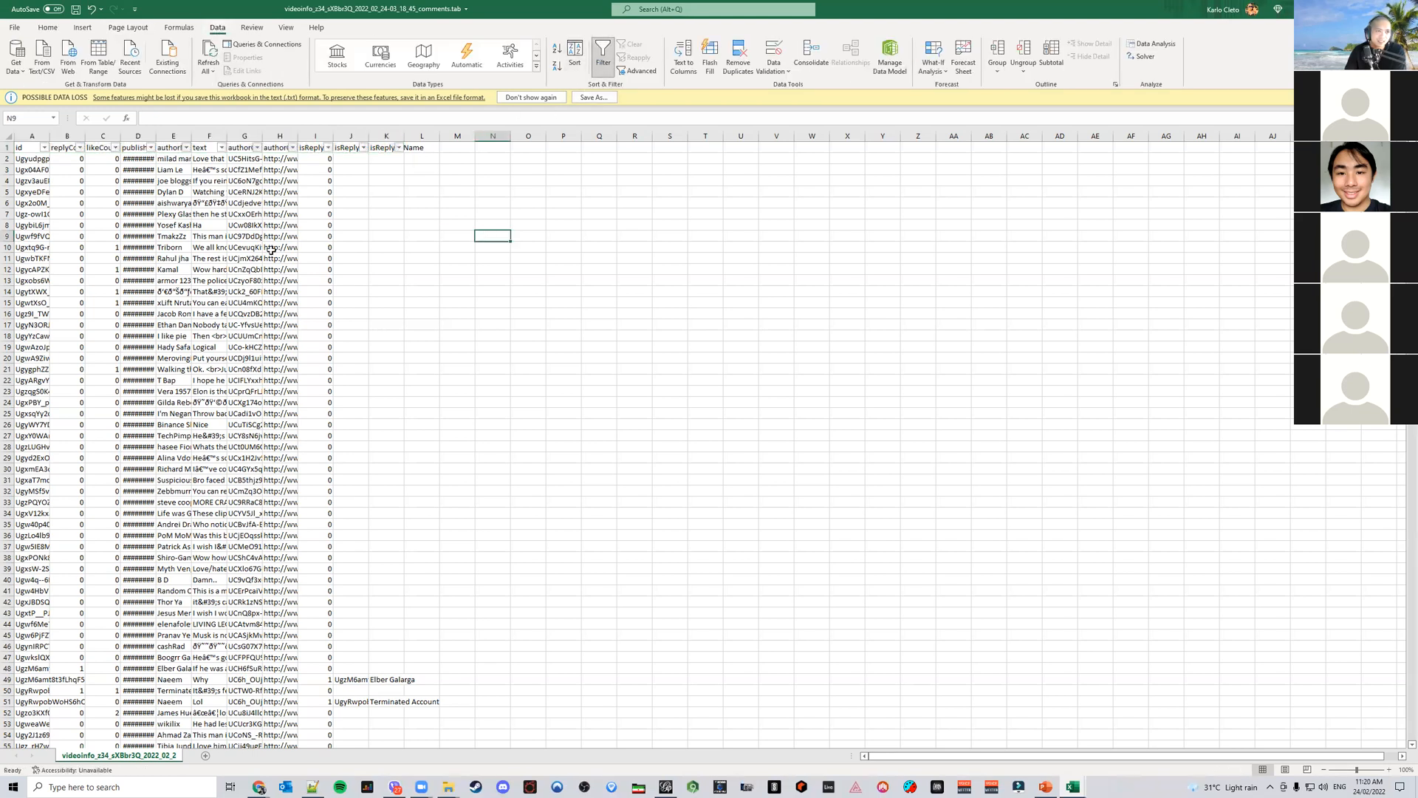
click(115, 147)
click(111, 177)
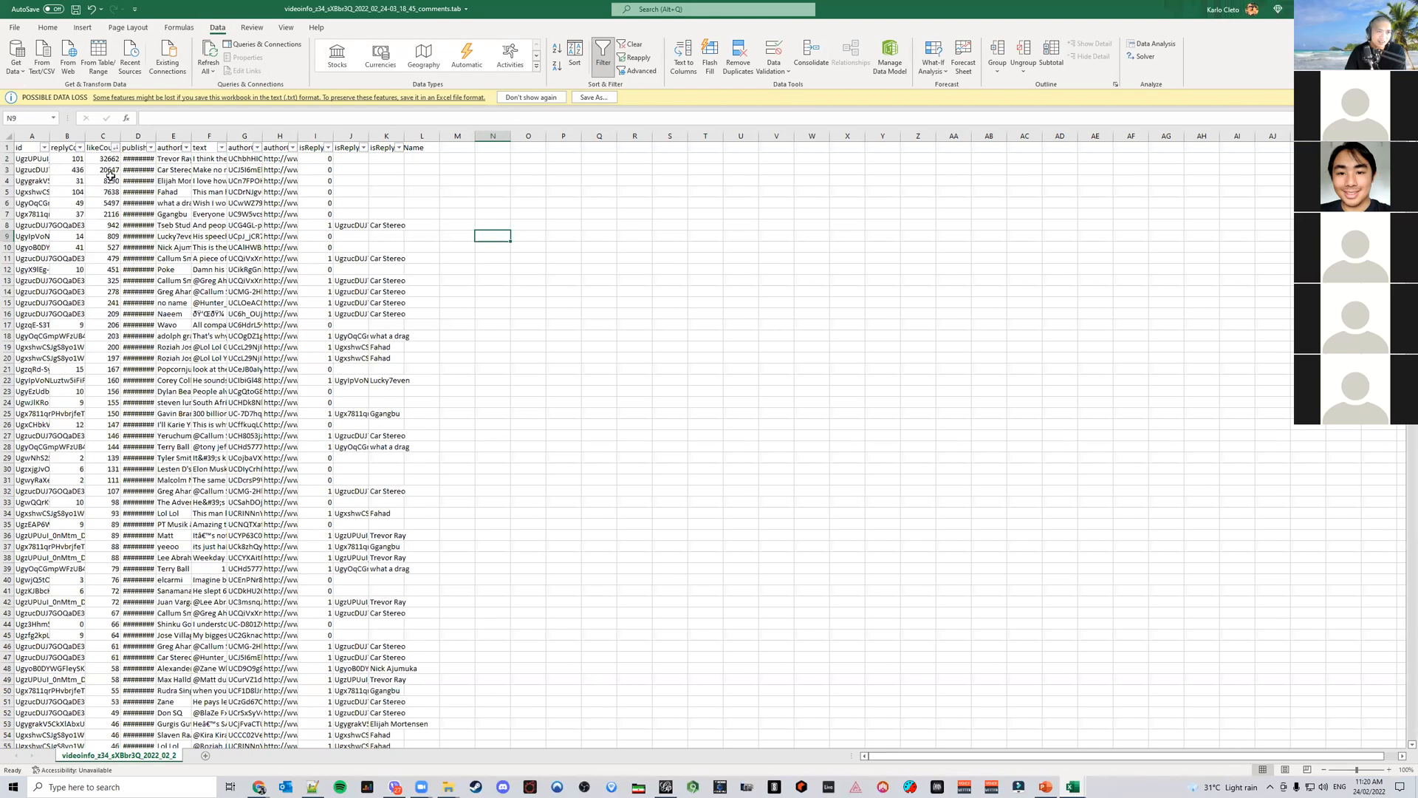
drag(191, 137, 422, 137)
click(346, 158)
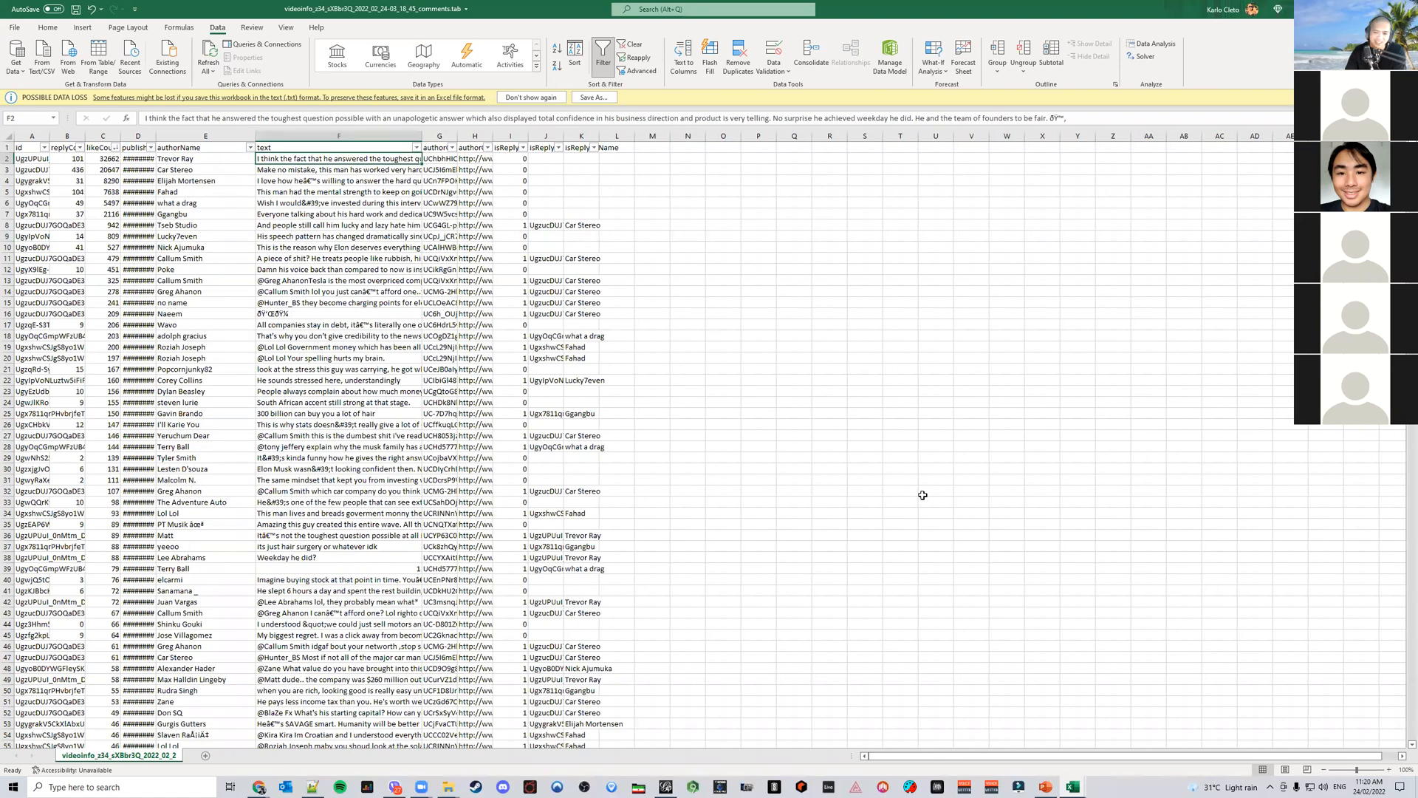
Compare the most-liked comment with the slide's Top Comment and the video's comments on YouTube
click(1045, 787)
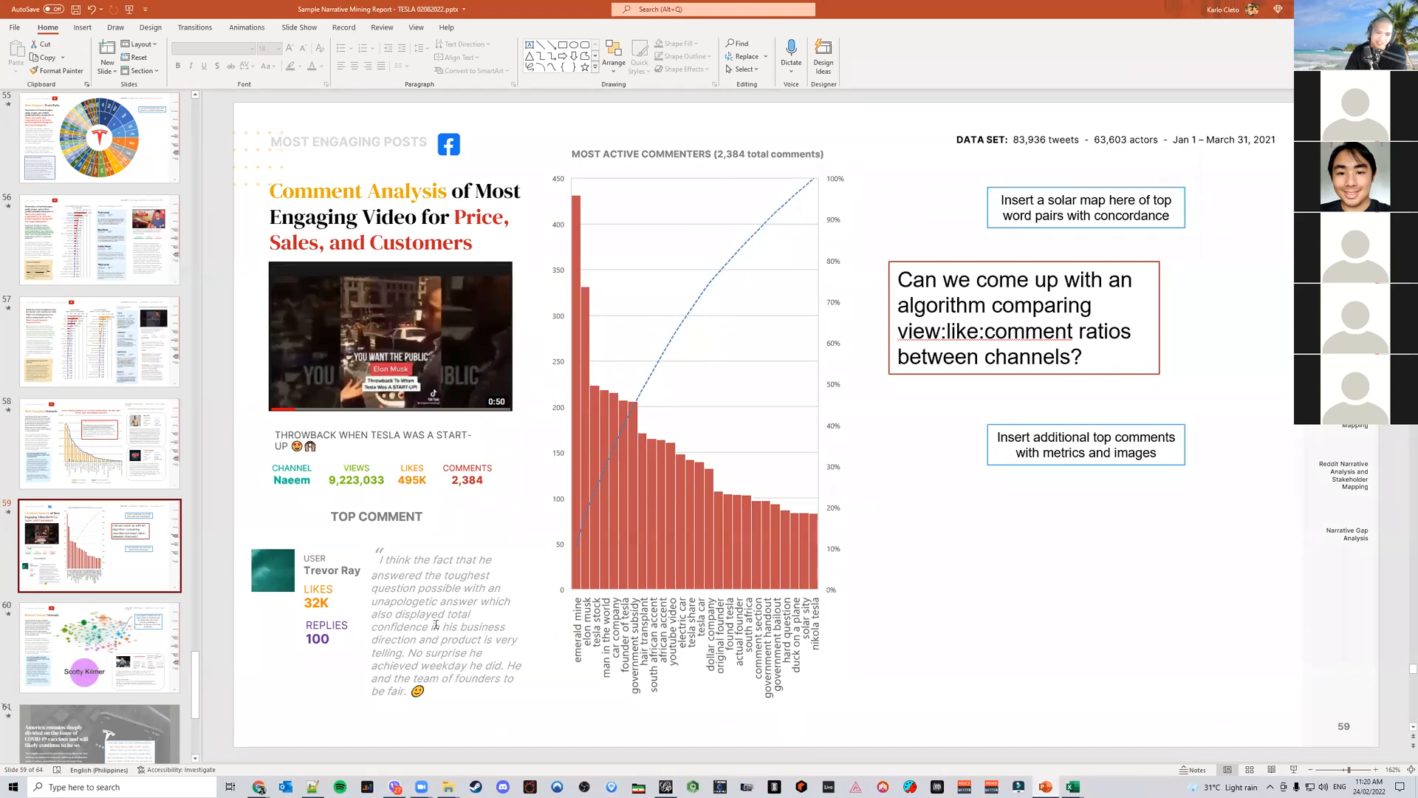
click(1073, 786)
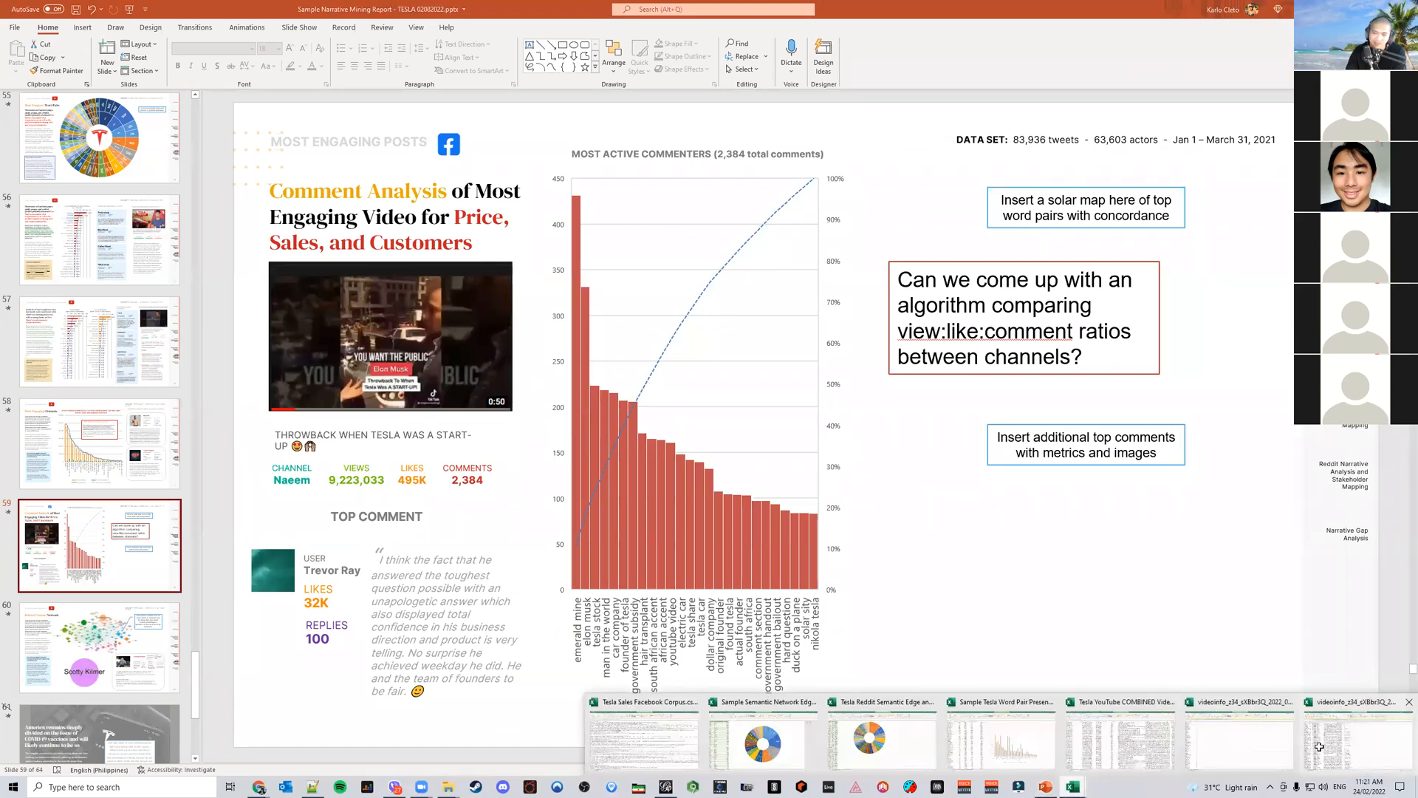
click(1358, 742)
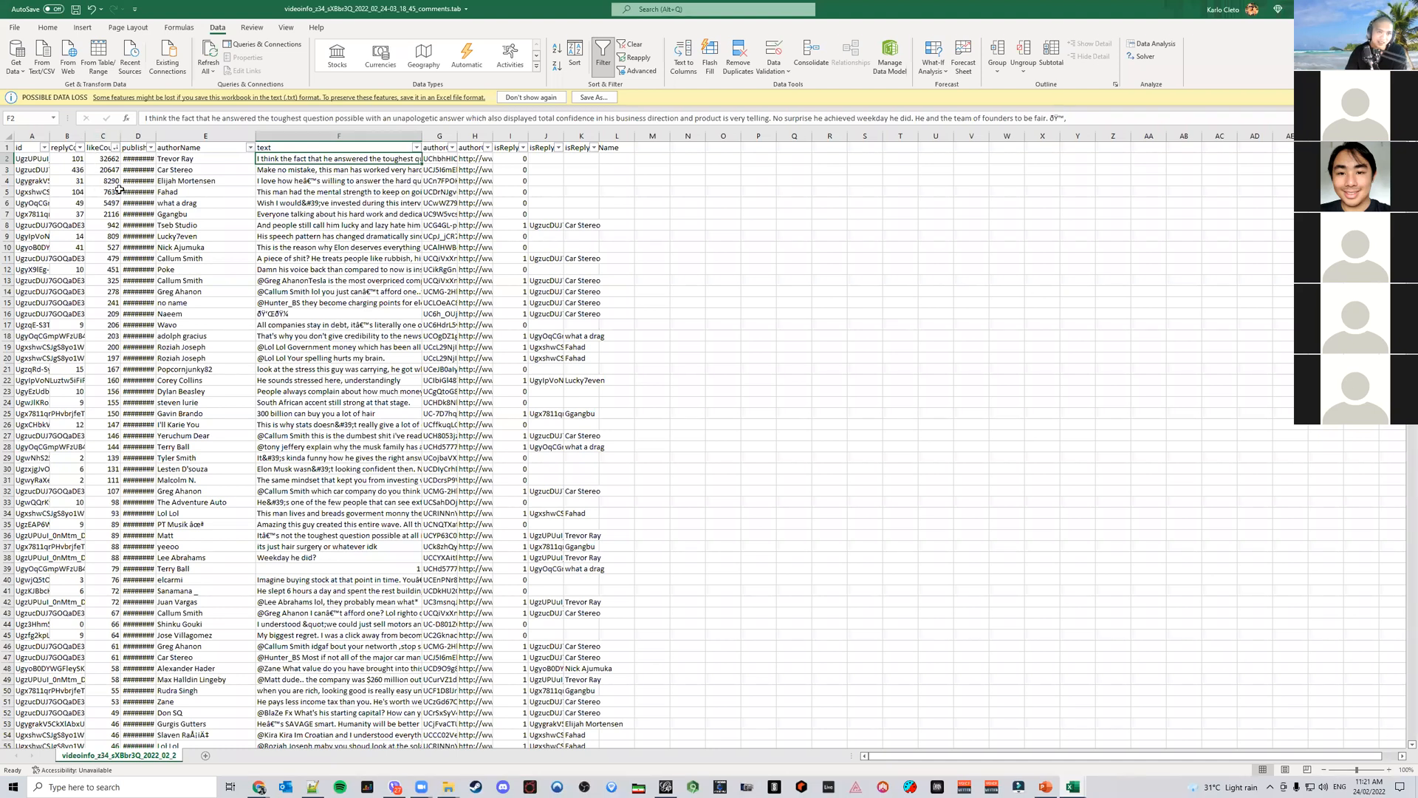
click(1046, 787)
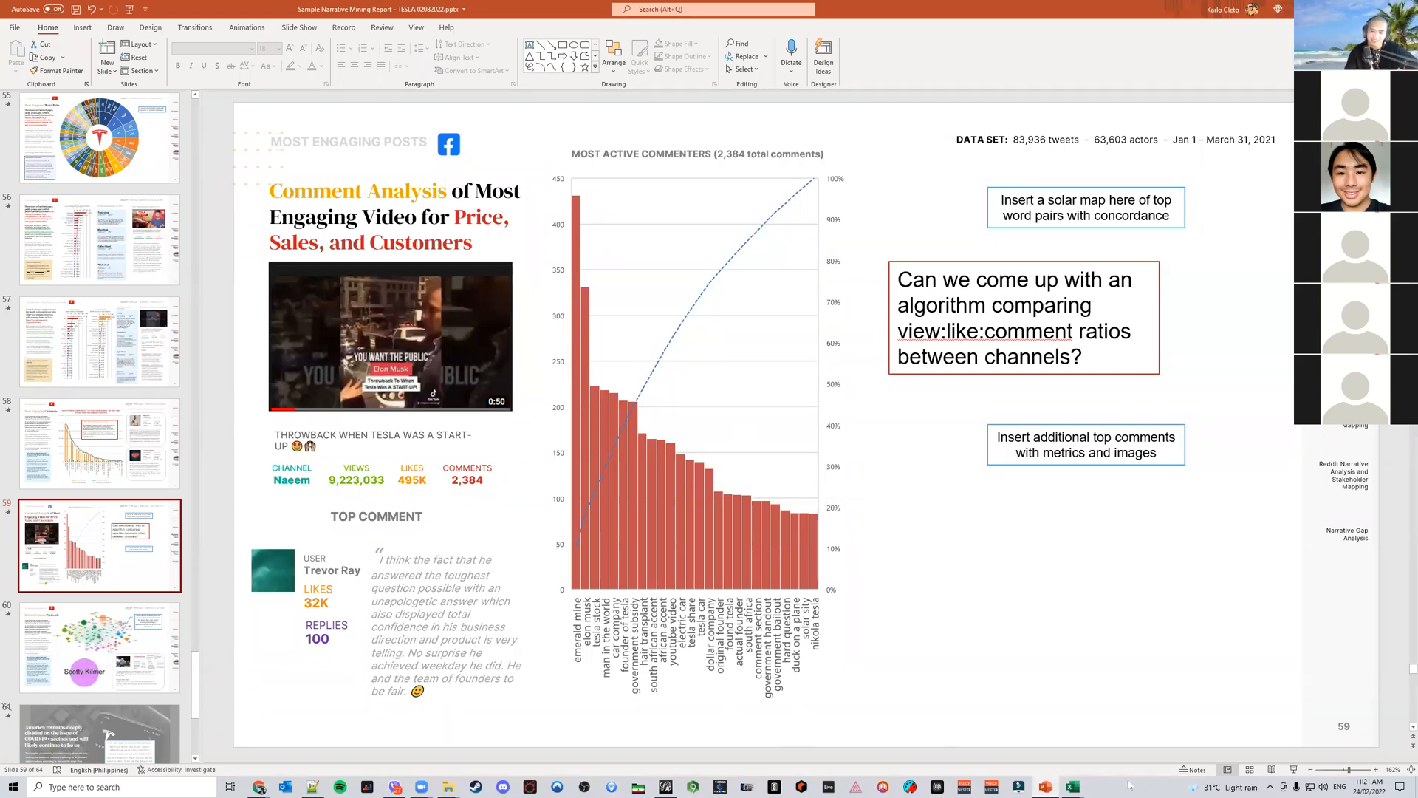
mouse_move(1072, 787)
click(1356, 737)
key(alt+Tab)
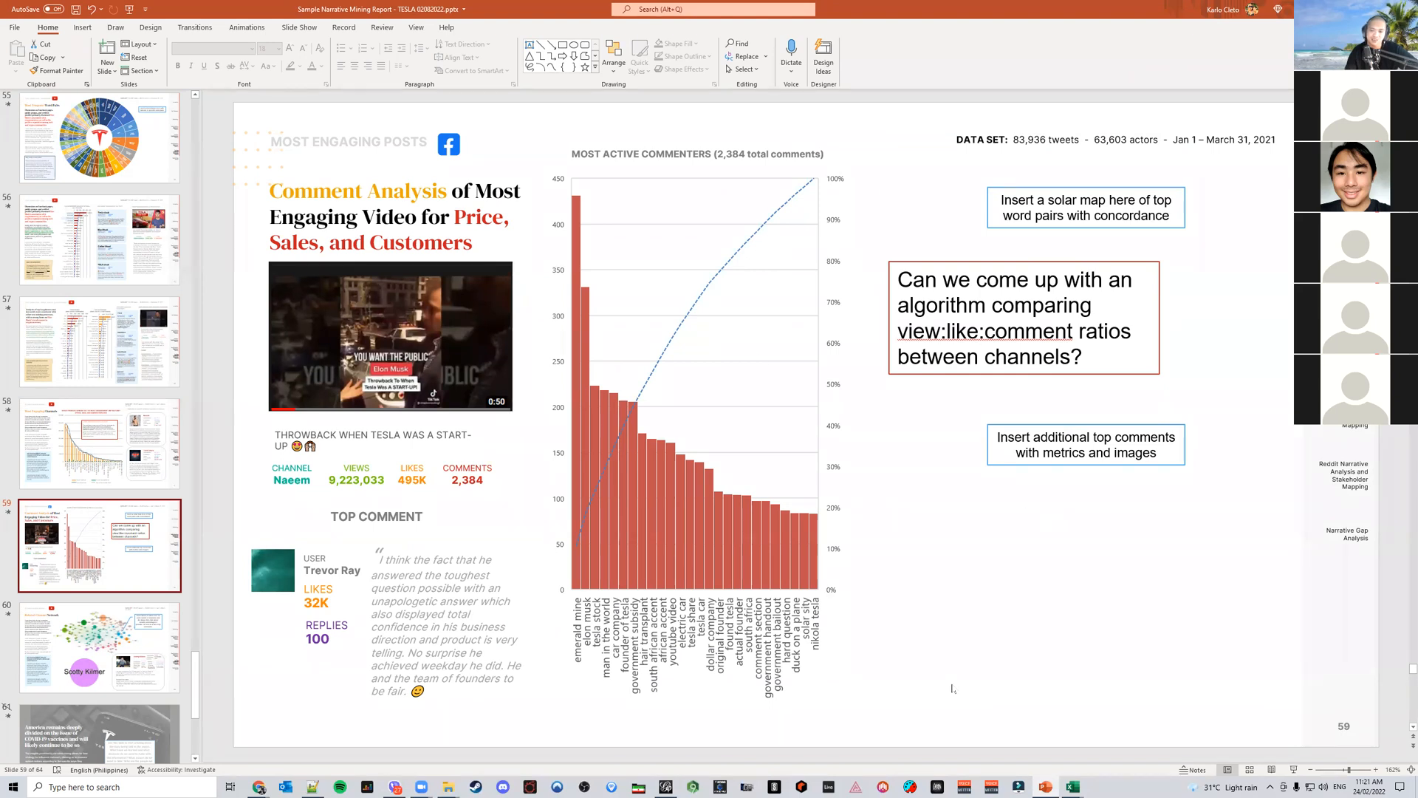
mouse_move(1071, 786)
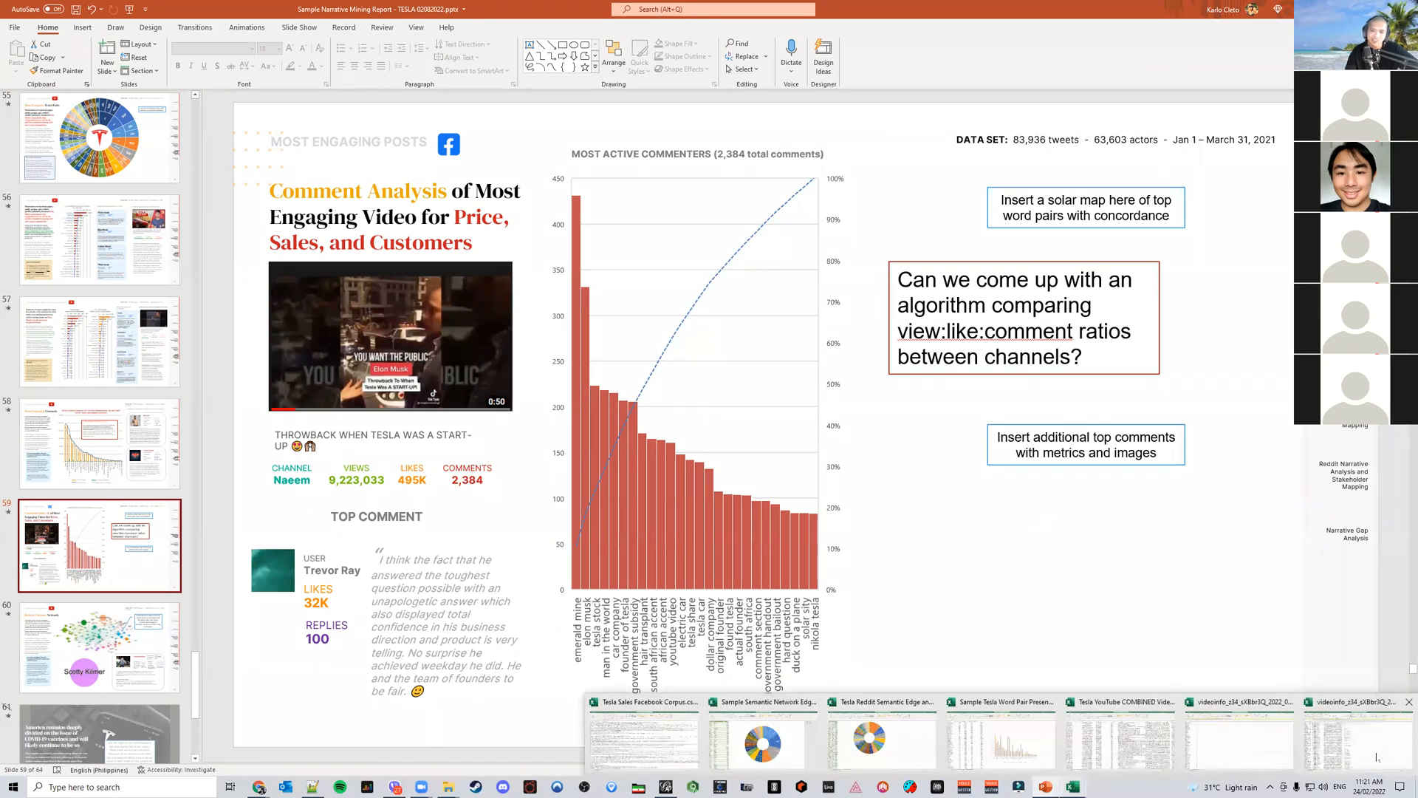
click(1358, 739)
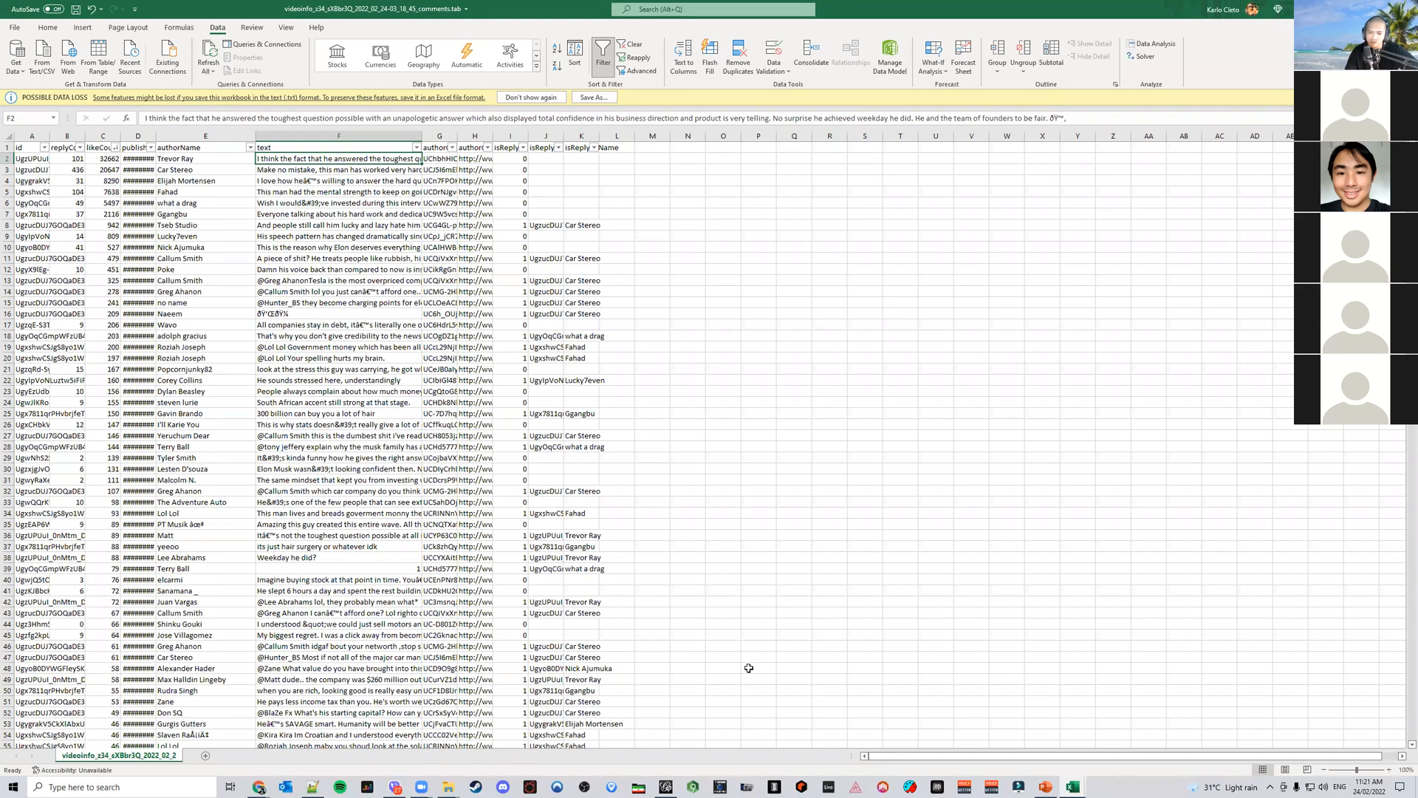
click(259, 789)
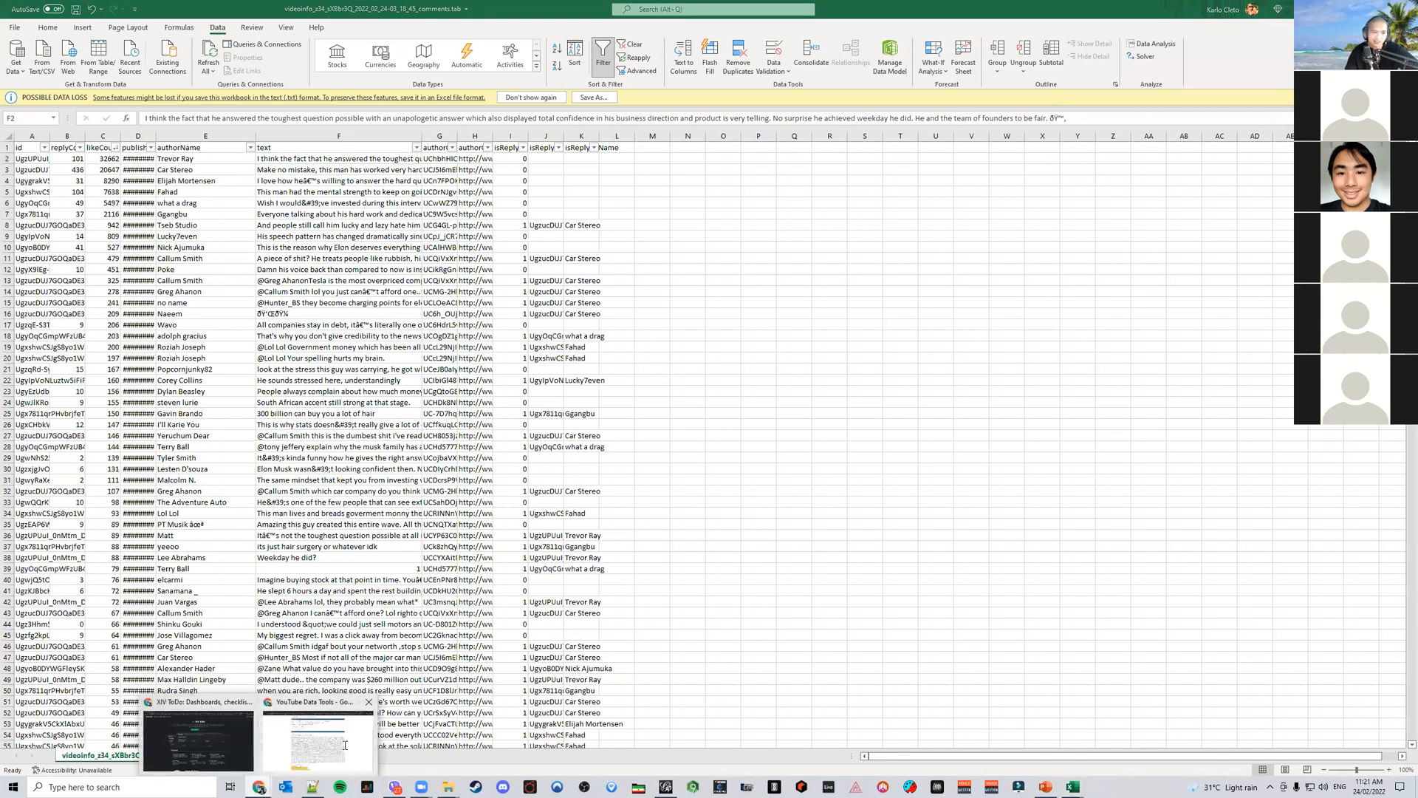
click(319, 738)
click(1065, 7)
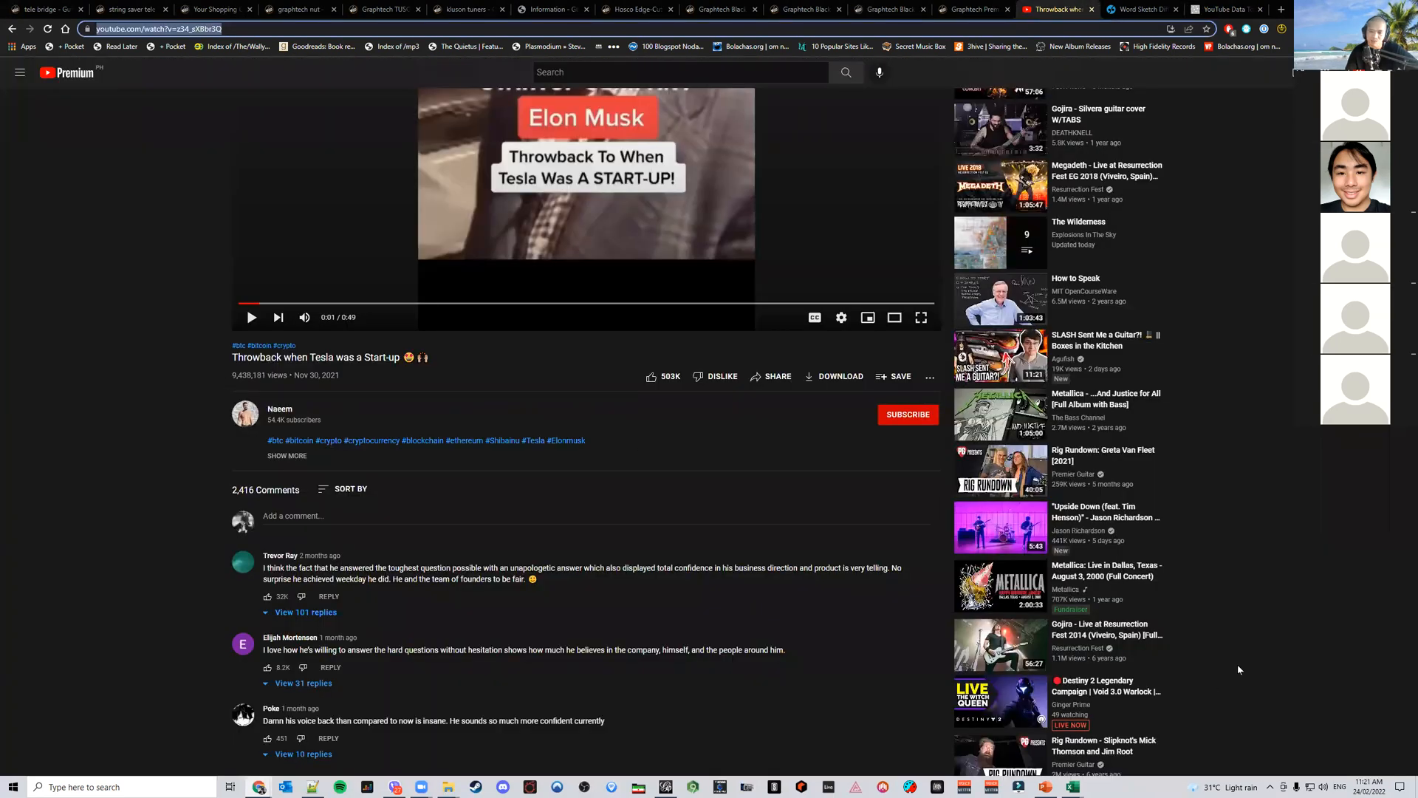
Open the Related Channel Network slide and browse the slide thumbnails
click(1044, 788)
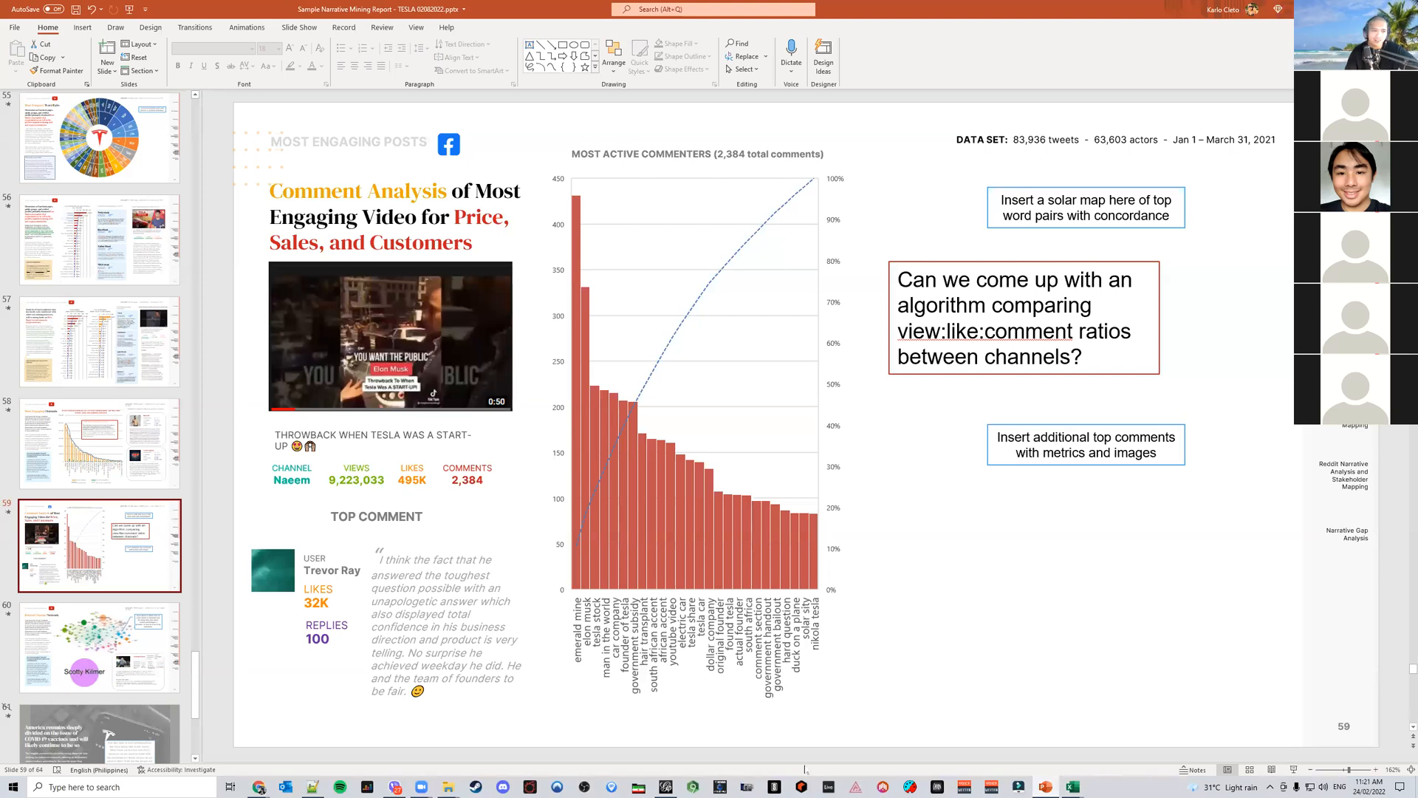
click(123, 660)
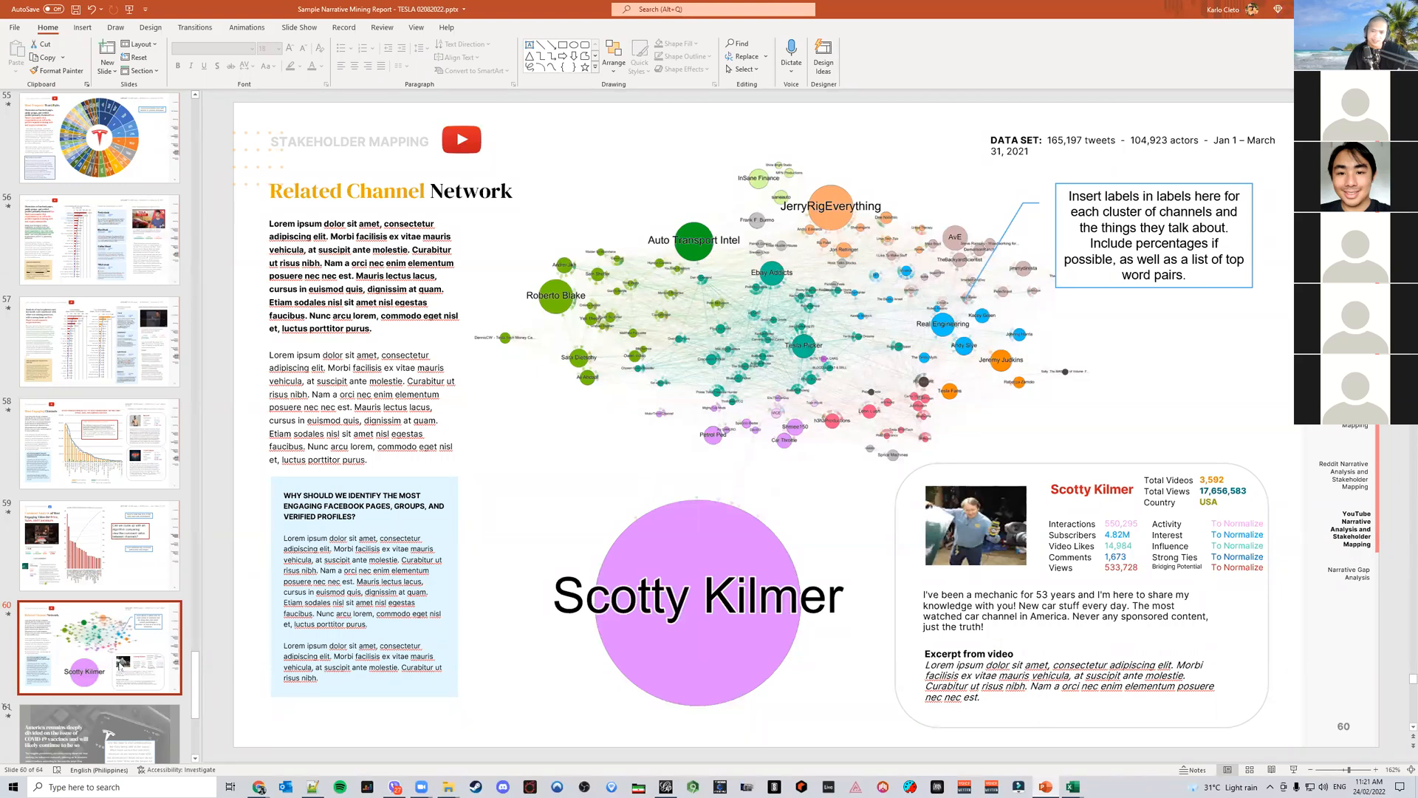
scroll(126, 657, down, 3)
scroll(134, 648, down, 1)
scroll(134, 646, up, 20)
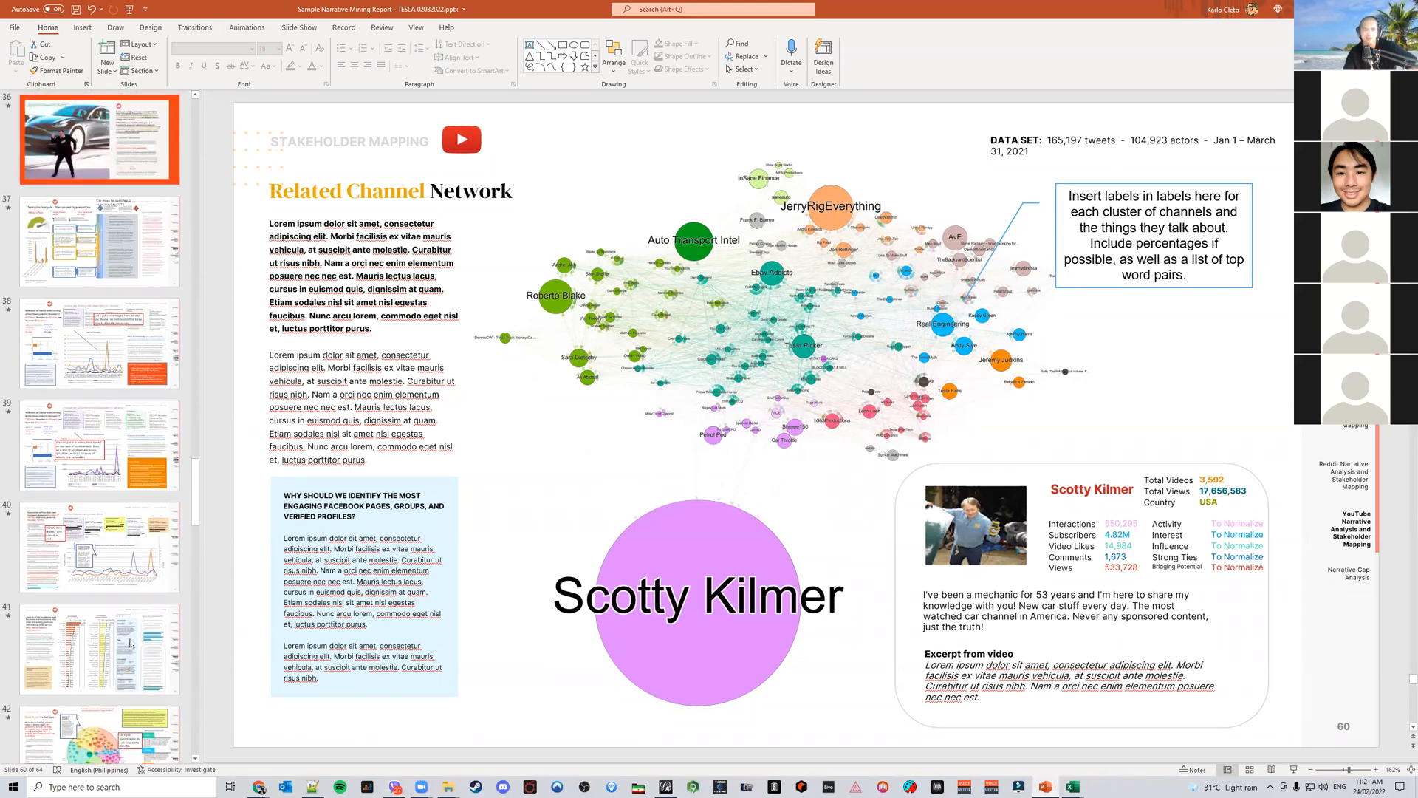
scroll(130, 641, up, 9)
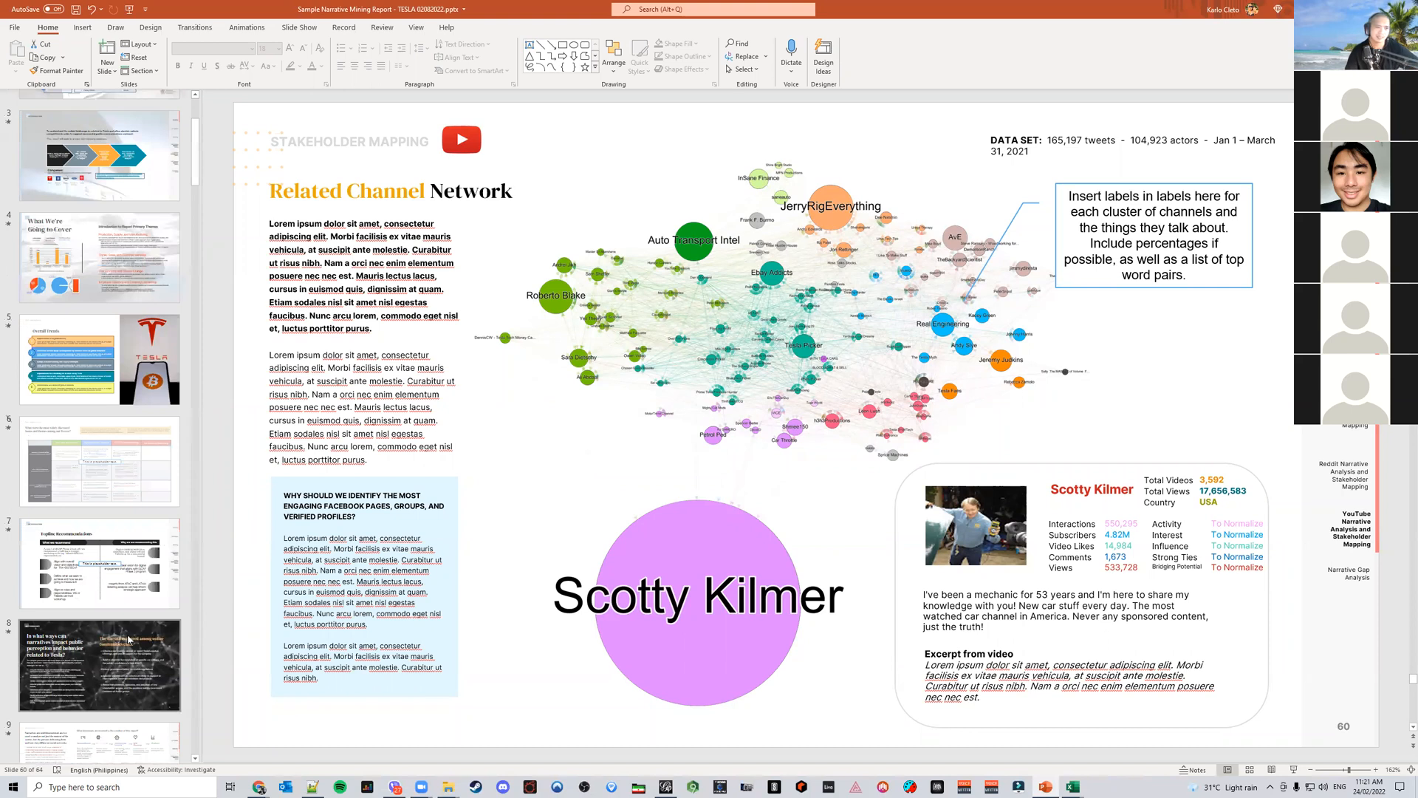
scroll(129, 640, down, 20)
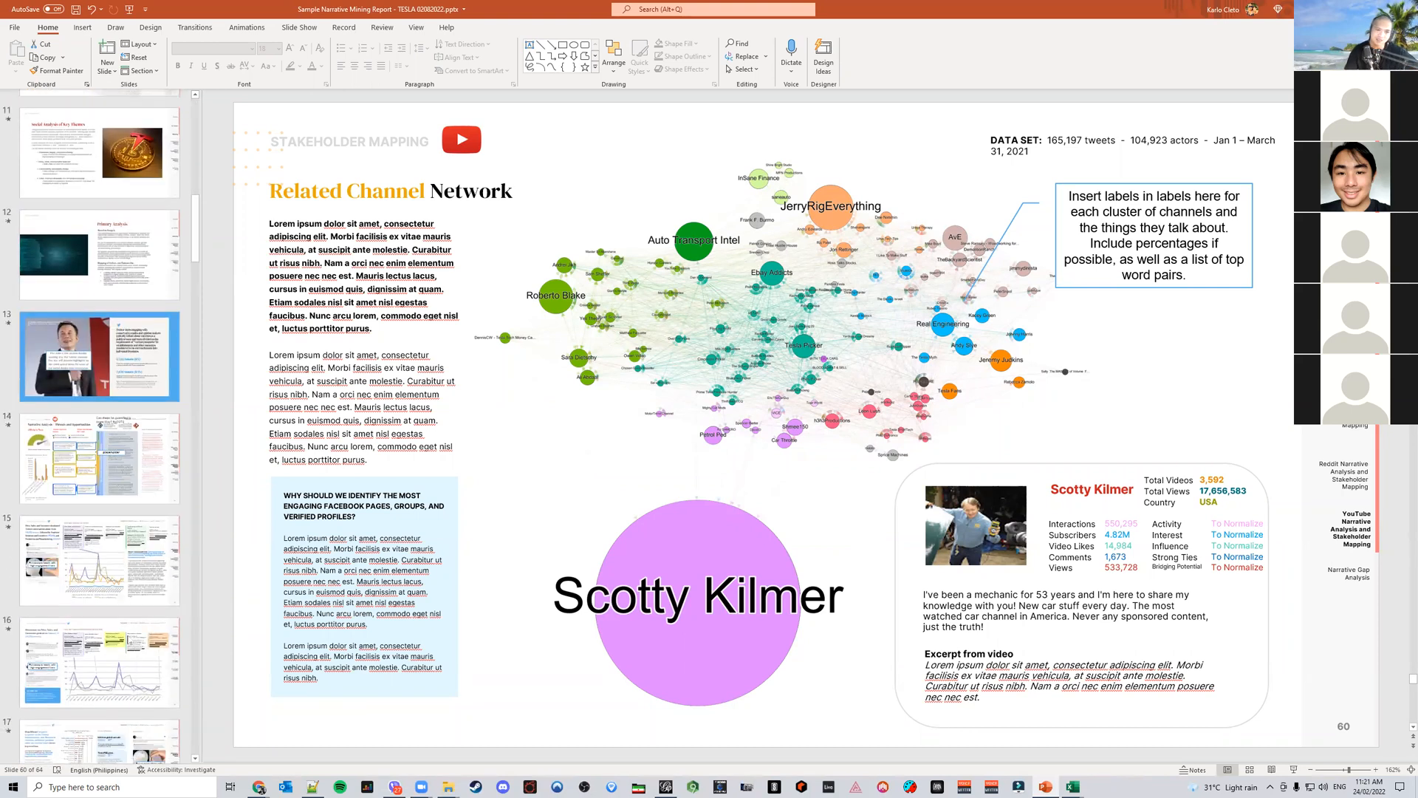